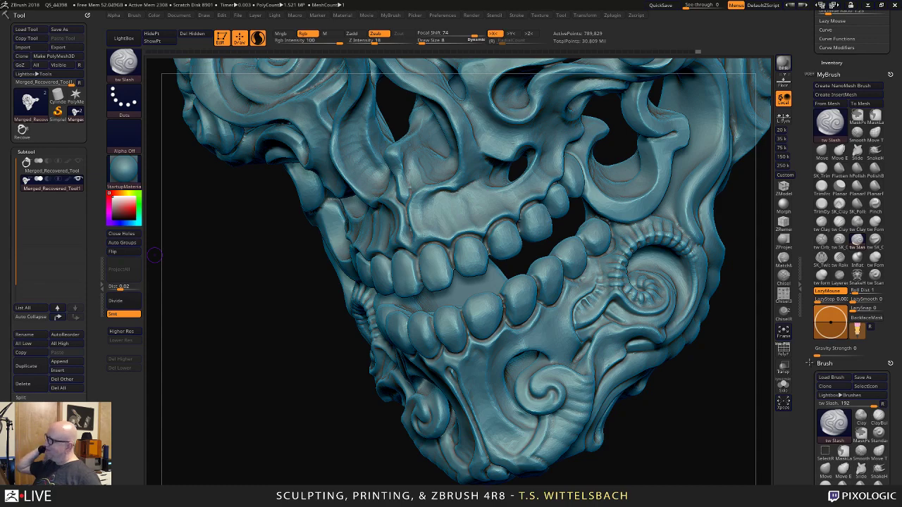
Switch from the ornate skull to the PolyMesh3D star and replace the star with a PolySphere.
left_click_drag(711, 415, 634, 422, "alt")
left_click_drag(639, 329, 573, 415)
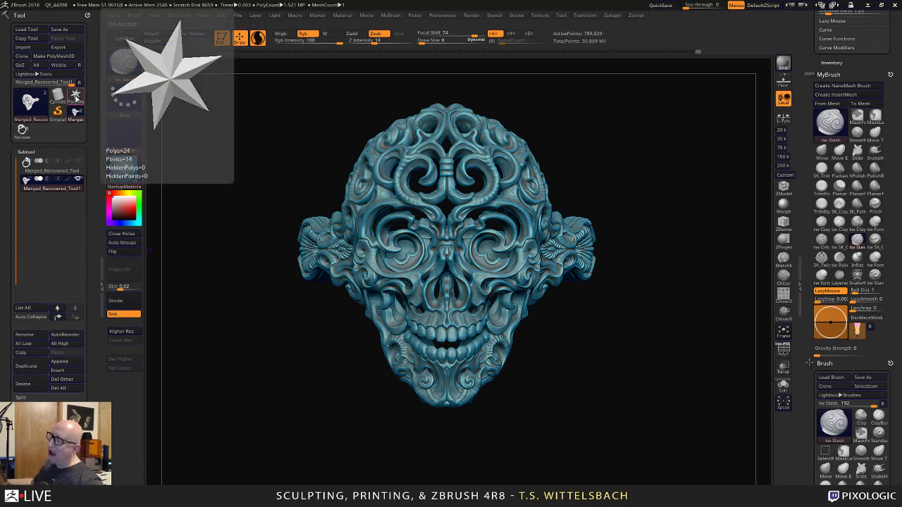
left_click(75, 96)
left_click_drag(362, 376, 532, 439, "shift")
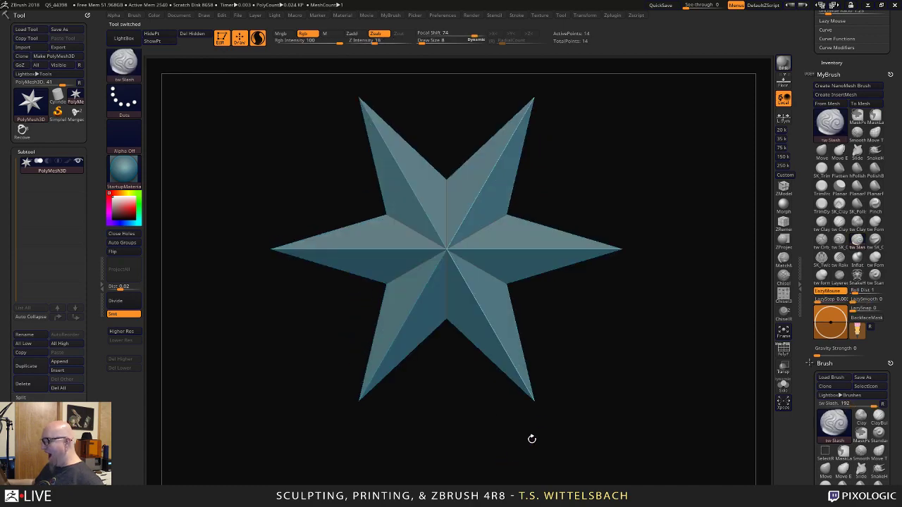
key("w")
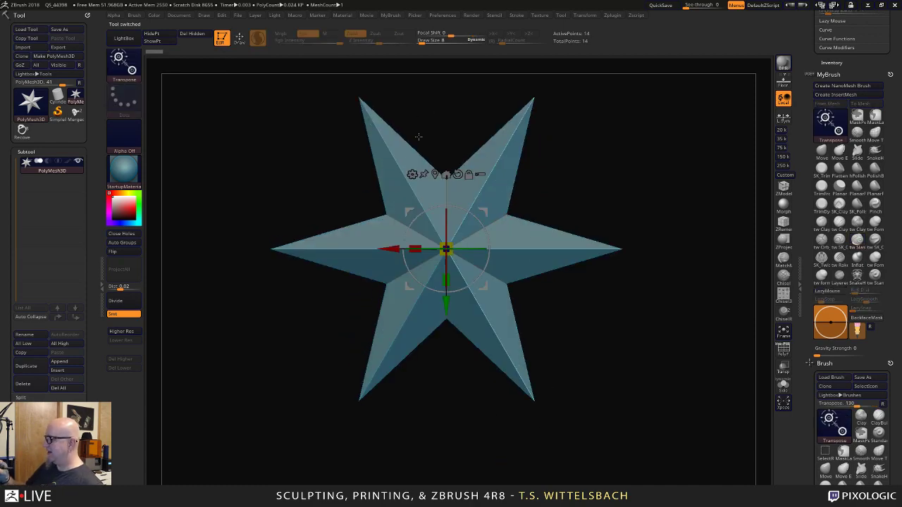
left_click(412, 174)
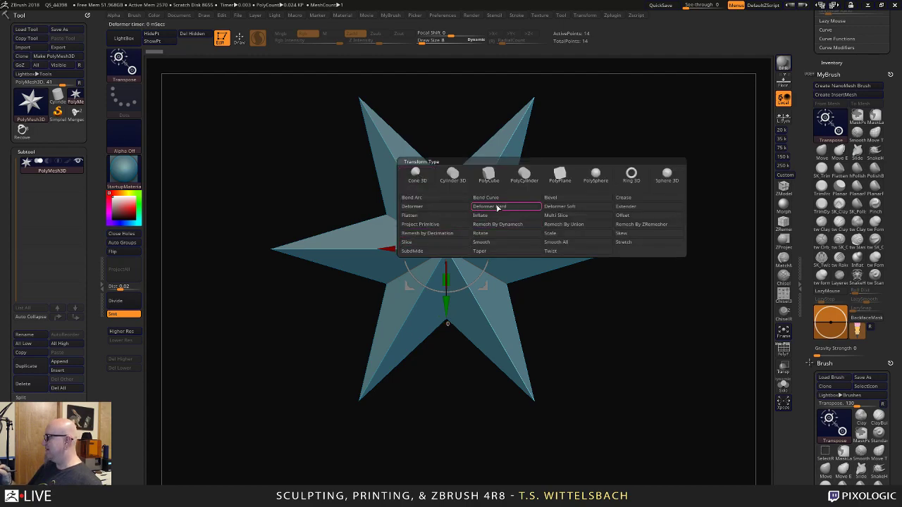
left_click(595, 179)
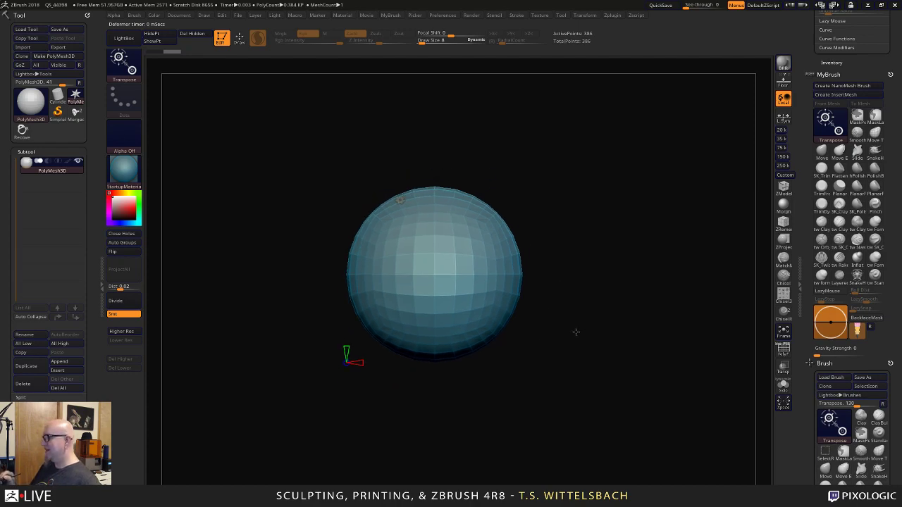
left_click_drag(576, 332, 600, 306, "alt")
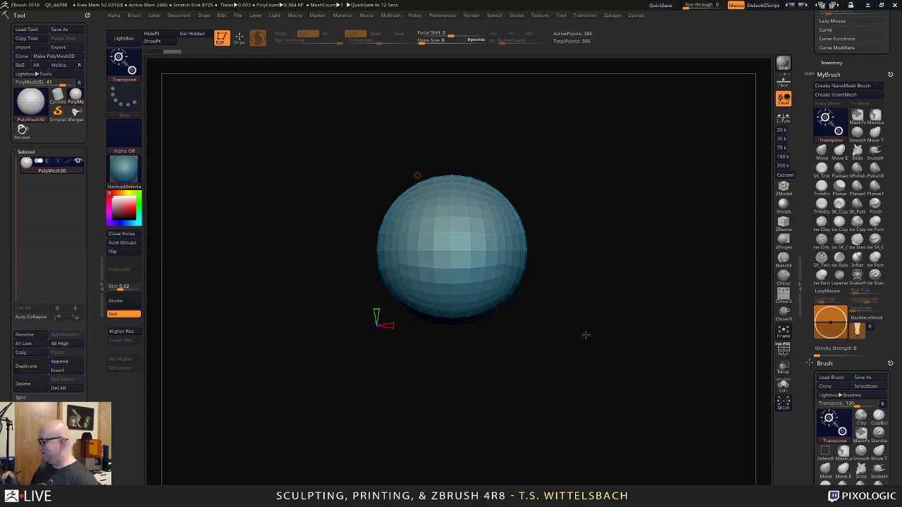
left_click_drag(620, 257, 634, 275, "alt")
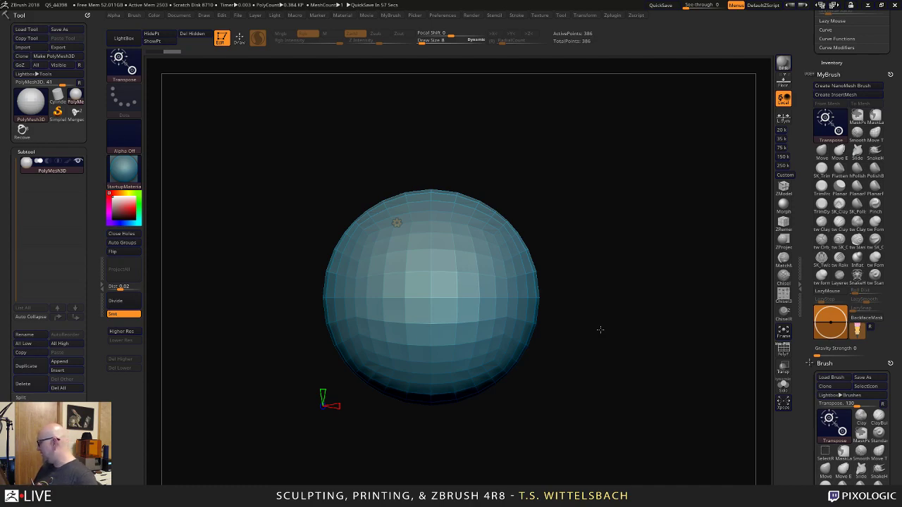
left_click_drag(563, 364, 594, 388, "alt")
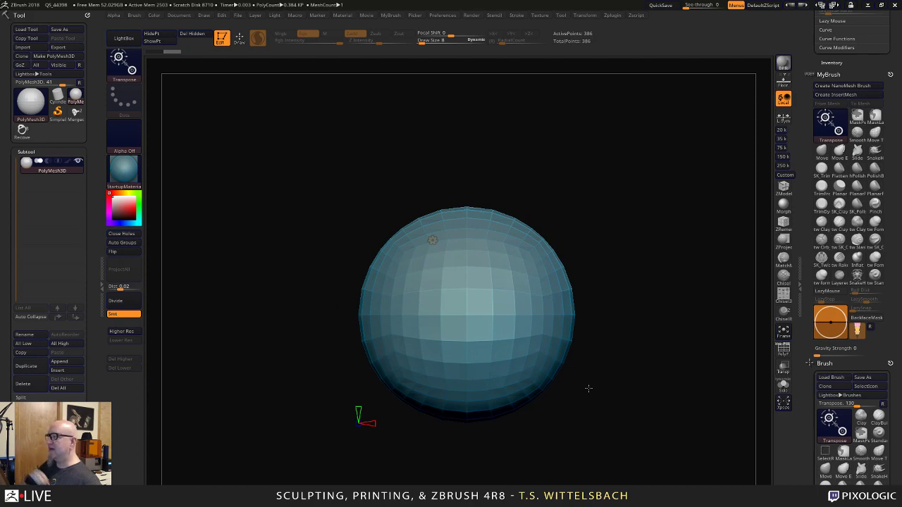
left_click_drag(625, 431, 624, 416, "alt")
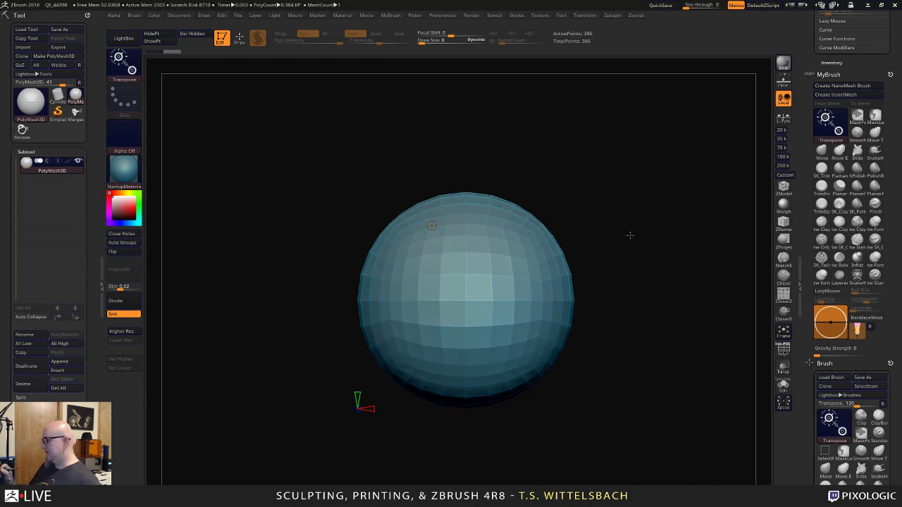
mouse_move(630, 236)
left_mouse_down()
mouse_move(620, 240)
mouse_move(621, 229)
left_mouse_up()
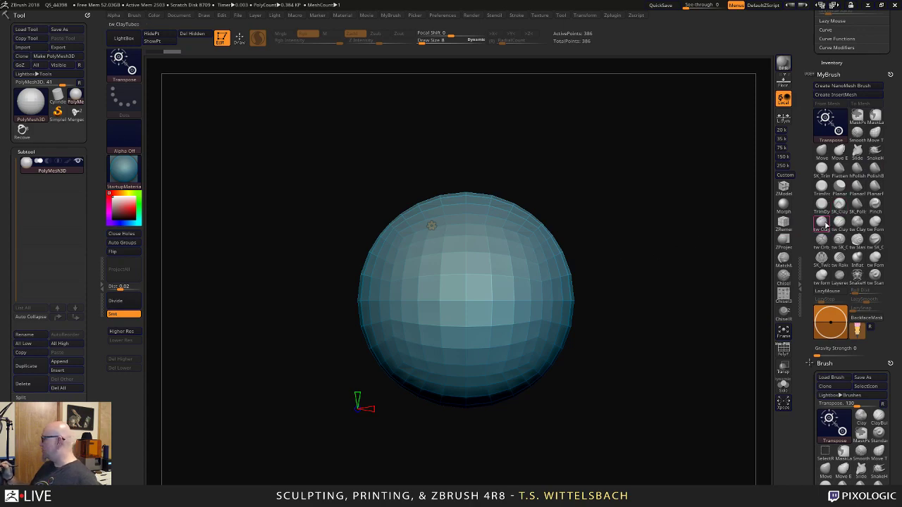
Choose the tw ClayTubes brush with Sculptris Pro mode active and turn off its backface auto masking.
left_click(822, 223)
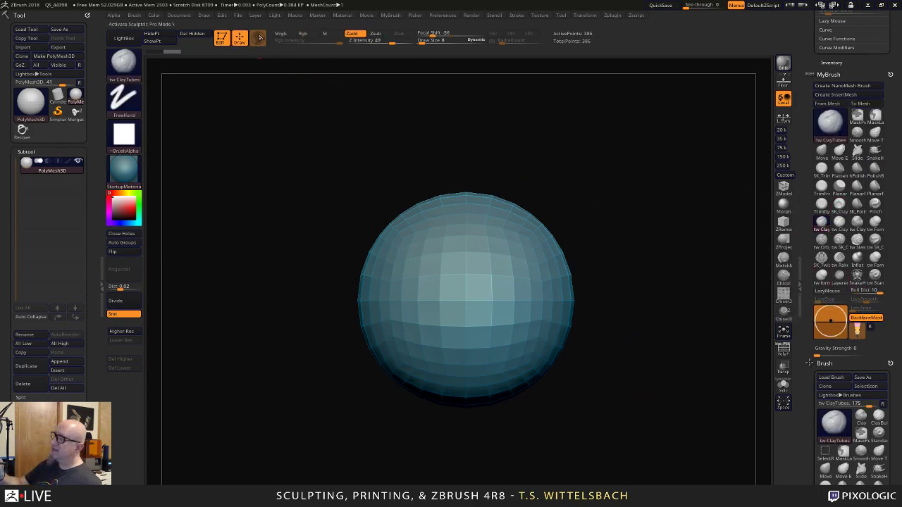
left_click_drag(266, 114, 760, 354)
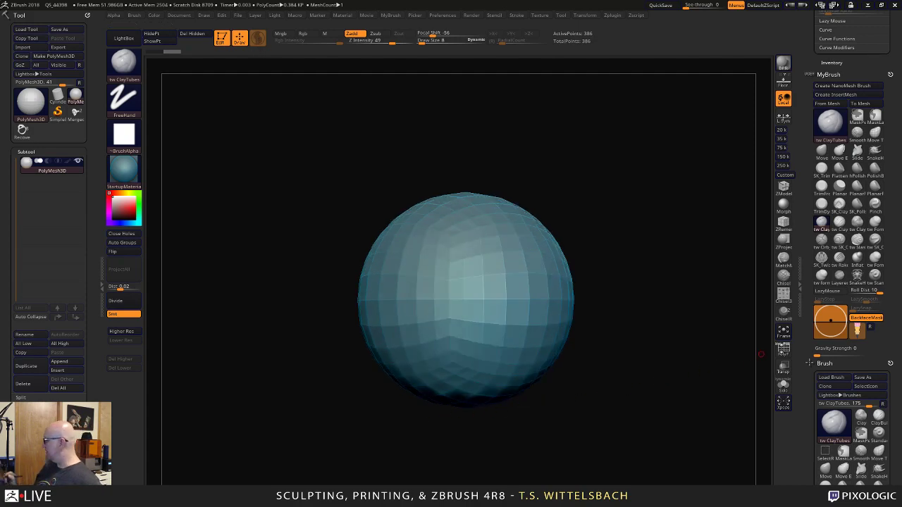
left_click(875, 319)
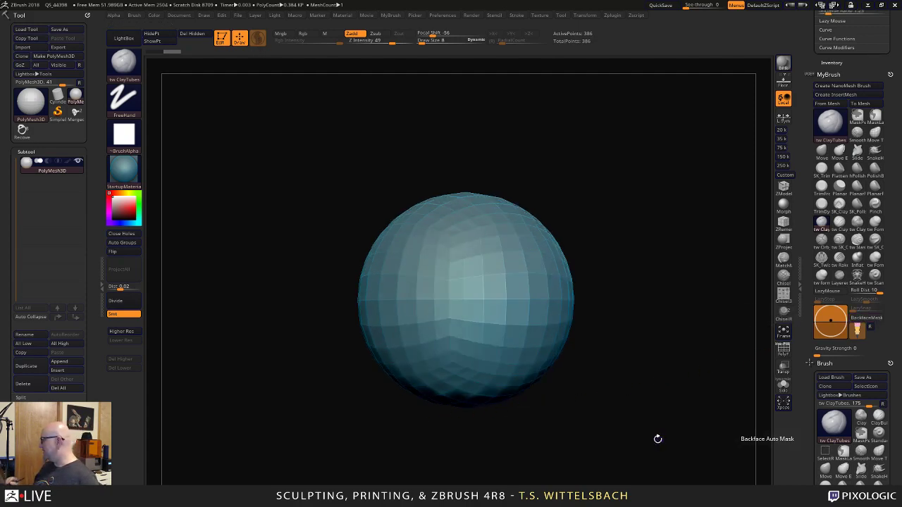
Set the brush draw size to 72, smooth a first band on the sphere's front, and display the wireframe.
left_click_drag(651, 407, 635, 395)
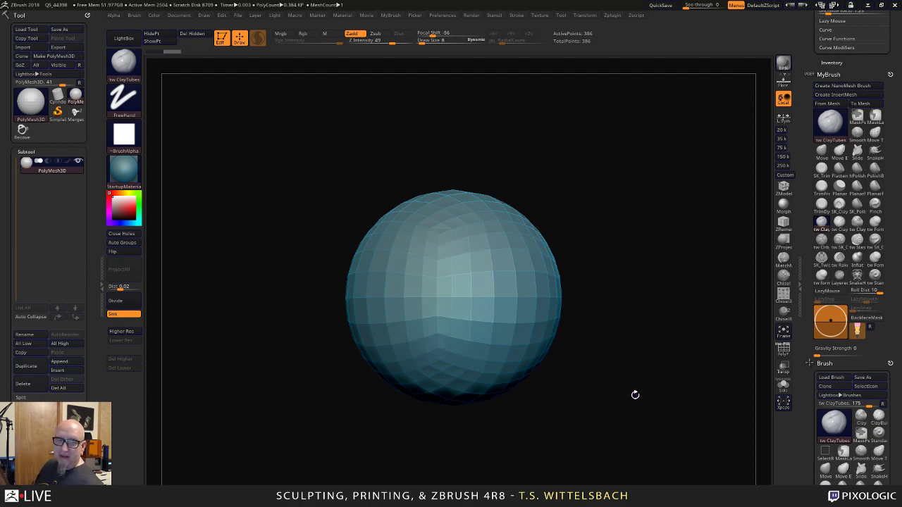
left_click_drag(635, 395, 612, 350)
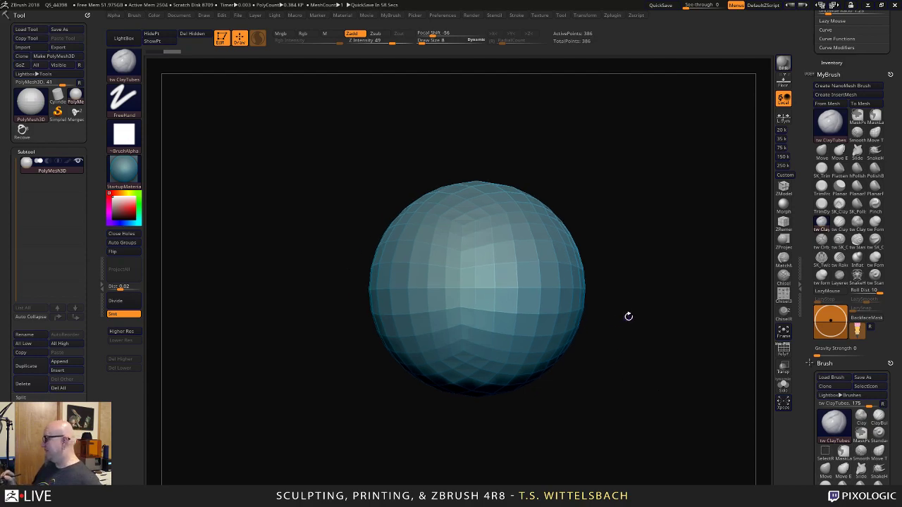
left_click_drag(629, 316, 630, 322)
right_click(613, 267)
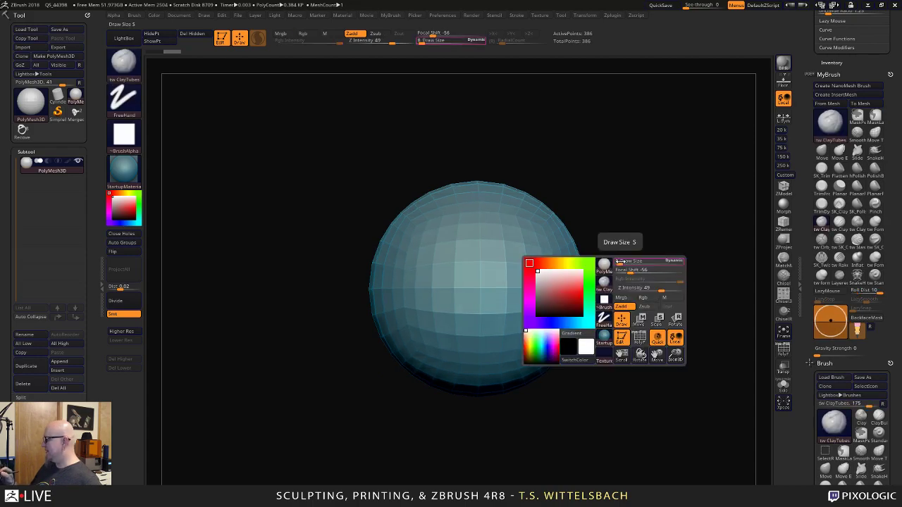
key("shift")
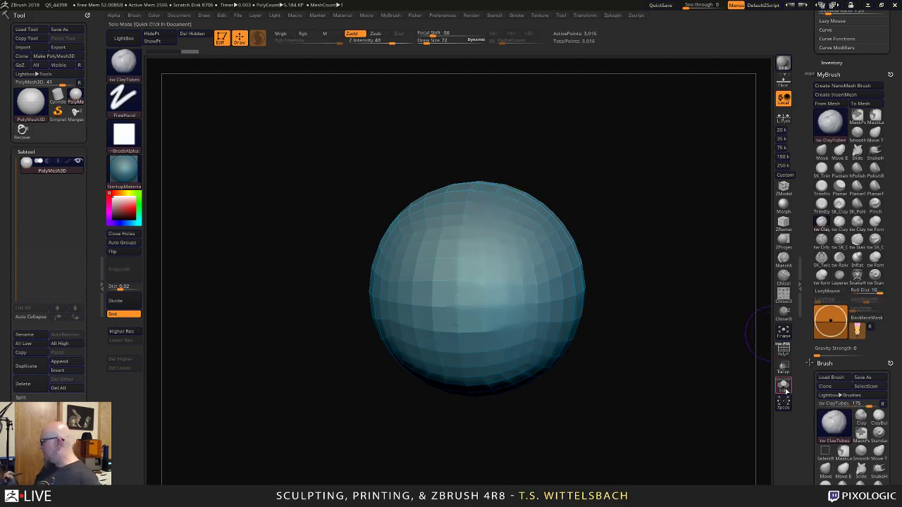
left_click(784, 350)
key("shift")
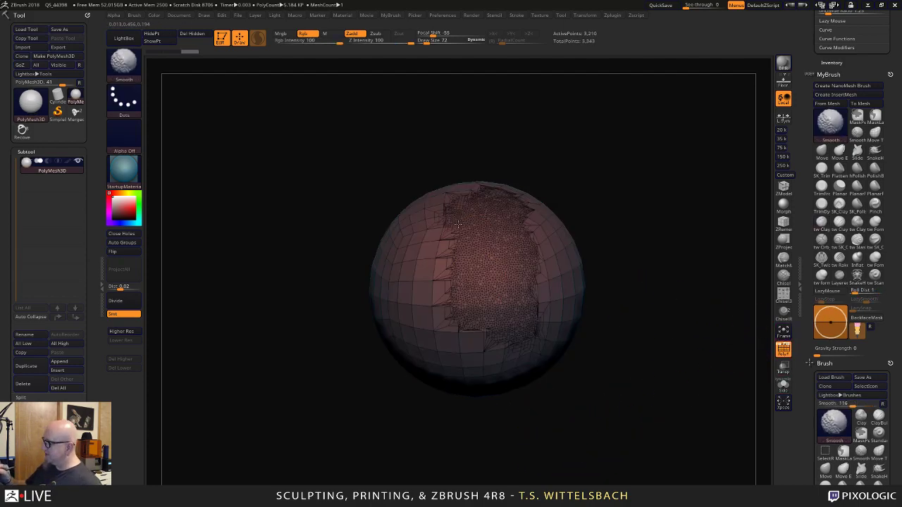
Smooth around the sphere's front, sides and upper area to tessellate its coarse polygons into fine triangles.
mouse_move(439, 271)
left_mouse_down("shift")
mouse_move(466, 367)
mouse_move(482, 376)
left_mouse_up("shift")
left_click_drag(627, 366, 560, 347)
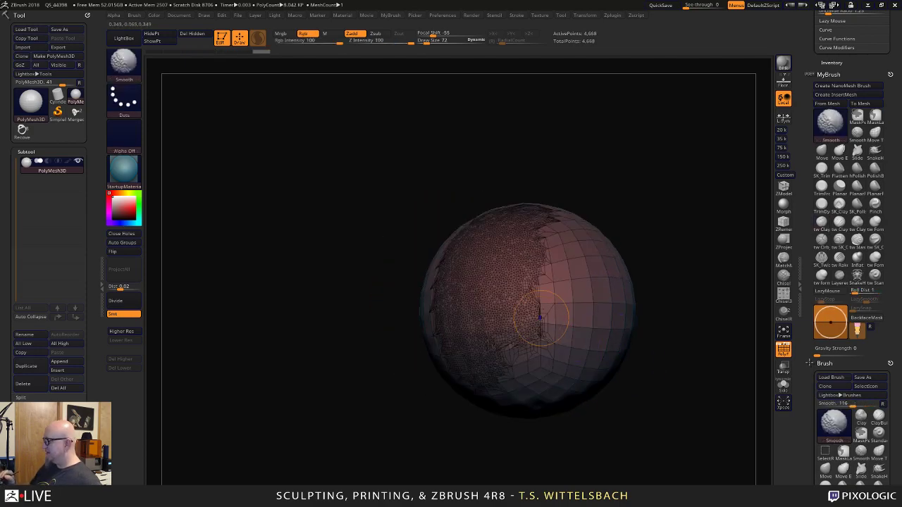
mouse_move(528, 322)
left_mouse_down("shift")
mouse_move(560, 262)
mouse_move(585, 304)
mouse_move(608, 292)
mouse_move(555, 236)
left_mouse_up("shift")
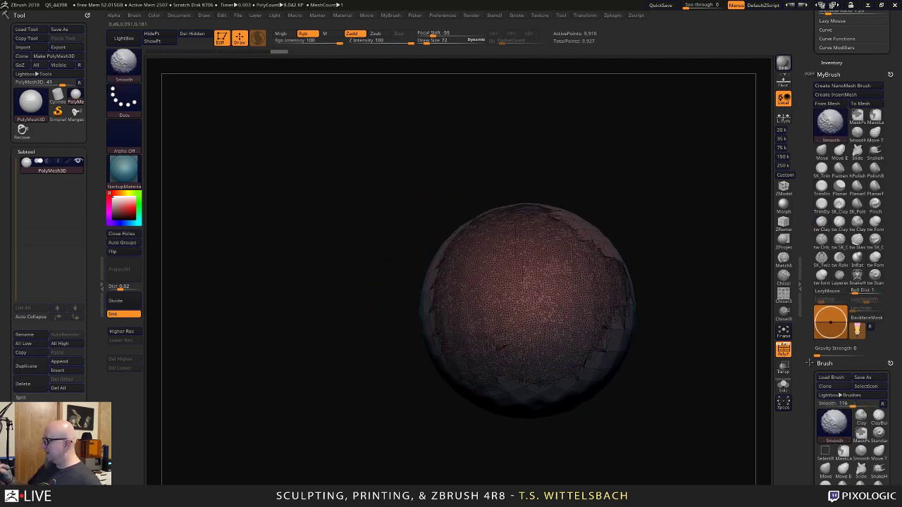
left_click_drag(458, 194, 578, 230)
mouse_move(493, 211)
left_mouse_down("shift")
mouse_move(462, 268)
mouse_move(440, 211)
mouse_move(524, 158)
mouse_move(612, 168)
left_mouse_up("shift")
mouse_move(405, 204)
left_mouse_down("shift")
mouse_move(373, 324)
mouse_move(327, 282)
mouse_move(398, 182)
left_mouse_up("shift")
left_click_drag(350, 210, 337, 334, "shift")
left_click_drag(408, 408, 509, 424)
mouse_move(380, 225)
left_mouse_down("shift")
mouse_move(342, 172)
mouse_move(252, 296)
mouse_move(303, 349)
left_mouse_up("shift")
left_click_drag(437, 377, 518, 414)
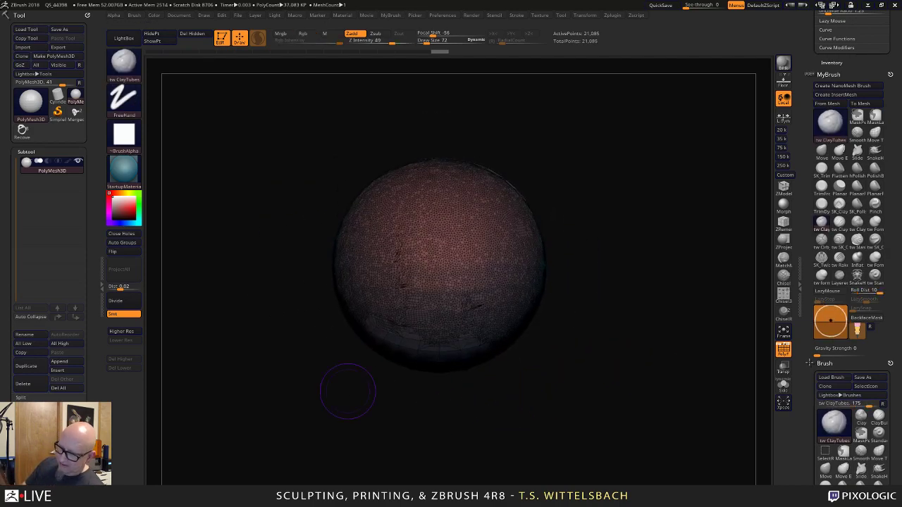
Open the Tessimate settings in the sphere's geometry options.
left_click_drag(90, 414, 90, 363)
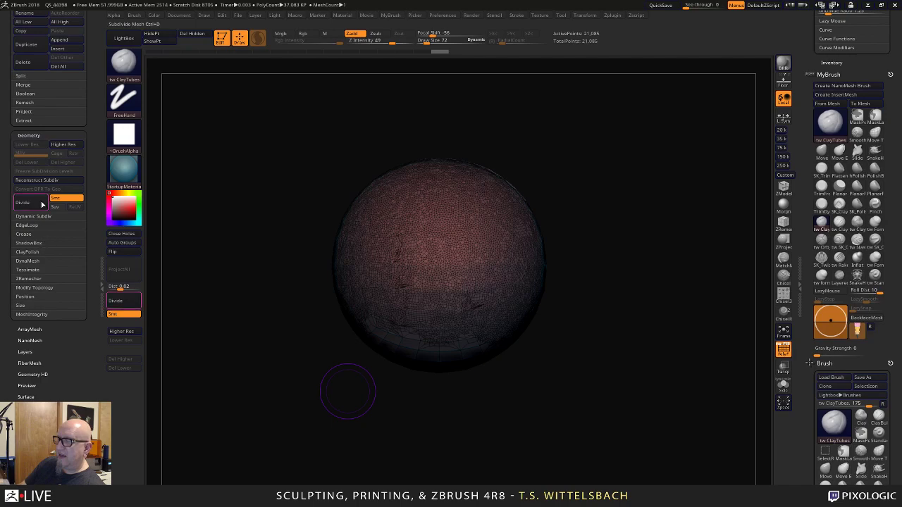
left_click(37, 271)
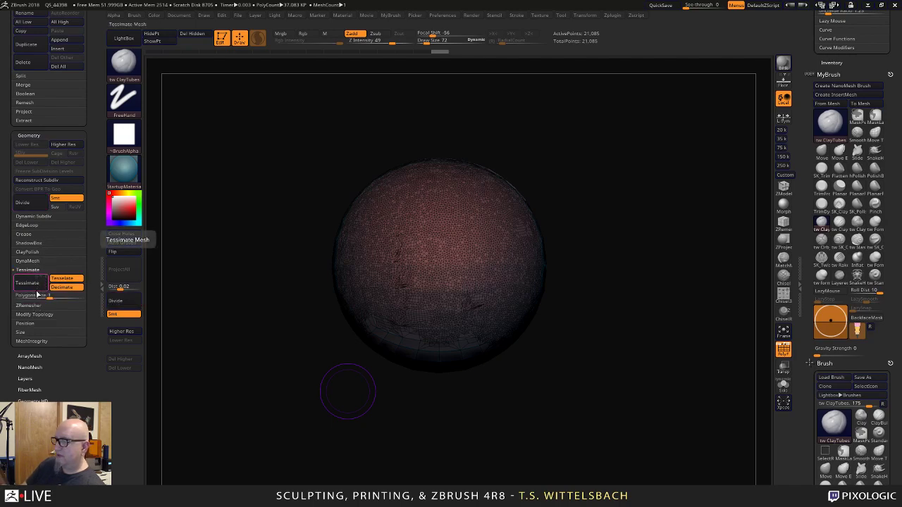
Smooth the remaining coarse patches on the underside and around the sphere for an even, dense triangle mesh.
left_click_drag(349, 365, 483, 338)
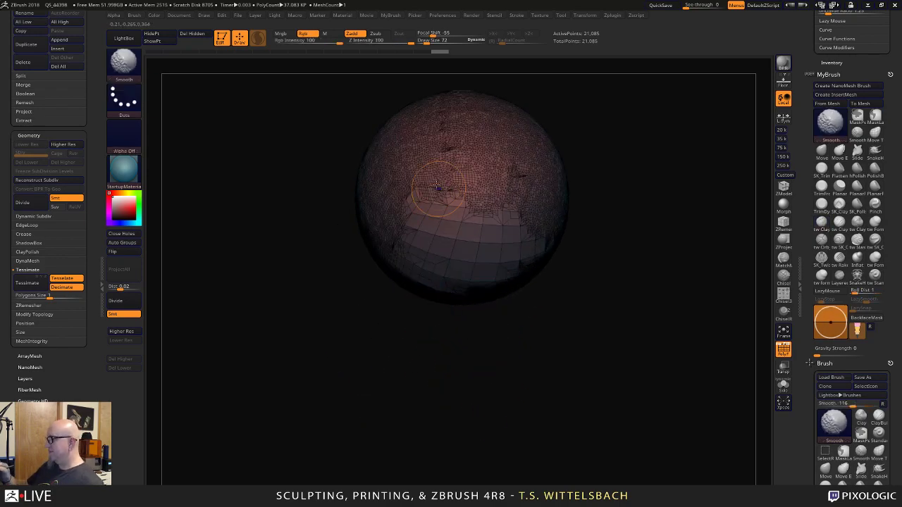
mouse_move(438, 189)
left_mouse_down("shift")
mouse_move(442, 233)
mouse_move(508, 224)
mouse_move(535, 247)
left_mouse_up("shift")
mouse_move(475, 198)
left_mouse_down("shift")
mouse_move(461, 166)
mouse_move(470, 140)
left_mouse_up("shift")
mouse_move(470, 139)
left_mouse_down("shift")
mouse_move(454, 152)
mouse_move(527, 203)
left_mouse_up("shift")
left_click_drag(597, 294, 572, 262)
mouse_move(531, 241)
left_mouse_down("shift")
mouse_move(478, 282)
mouse_move(382, 302)
left_mouse_up("shift")
left_click_drag(346, 349, 434, 337)
left_click_drag(388, 274, 388, 243, "shift")
left_click_drag(361, 415, 394, 334)
mouse_move(335, 331)
left_mouse_down("shift")
mouse_move(337, 302)
mouse_move(375, 328)
left_mouse_up("shift")
left_click_drag(496, 379, 549, 354)
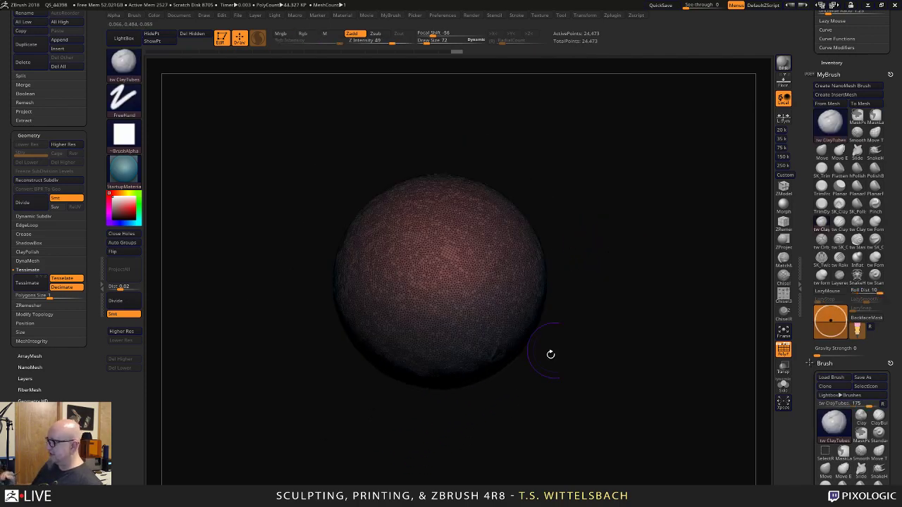
left_click_drag(543, 317, 526, 248, "shift")
left_click_drag(590, 296, 655, 274)
mouse_move(628, 183)
left_mouse_down("shift")
mouse_move(624, 319)
mouse_move(655, 240)
left_mouse_up("shift")
left_click_drag(712, 281, 730, 277)
left_click_drag(657, 199, 645, 293, "shift")
mouse_move(626, 353)
left_mouse_down()
mouse_move(582, 382)
mouse_move(592, 369)
left_mouse_up()
left_click_drag(509, 358, 438, 359, "shift")
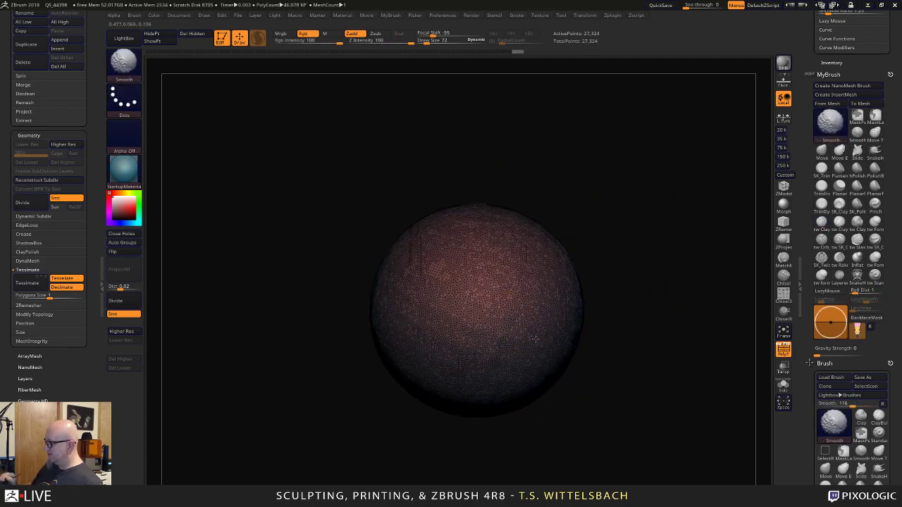
left_click_drag(521, 442, 451, 412)
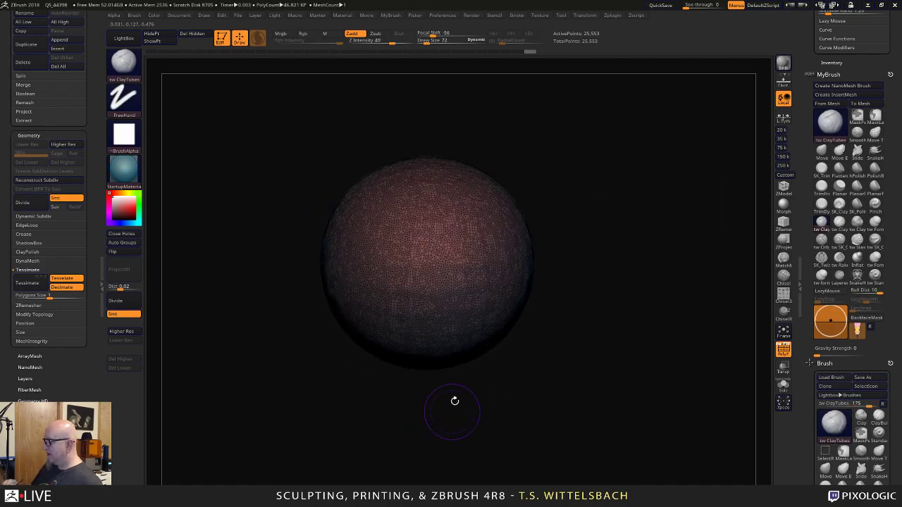
Hide the wireframe and set the tw ClayTubes draw size to 136.
left_click(783, 349)
left_click_drag(629, 402, 593, 308)
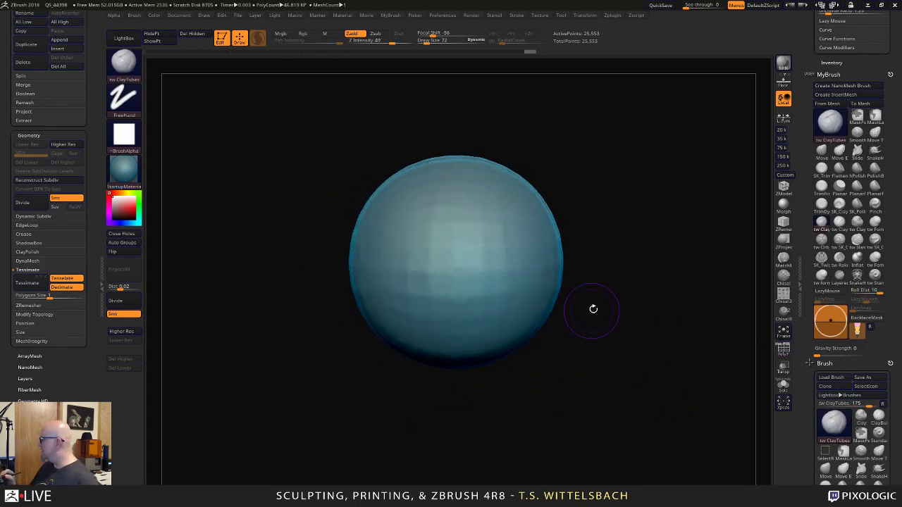
right_click_drag(481, 209, 488, 206)
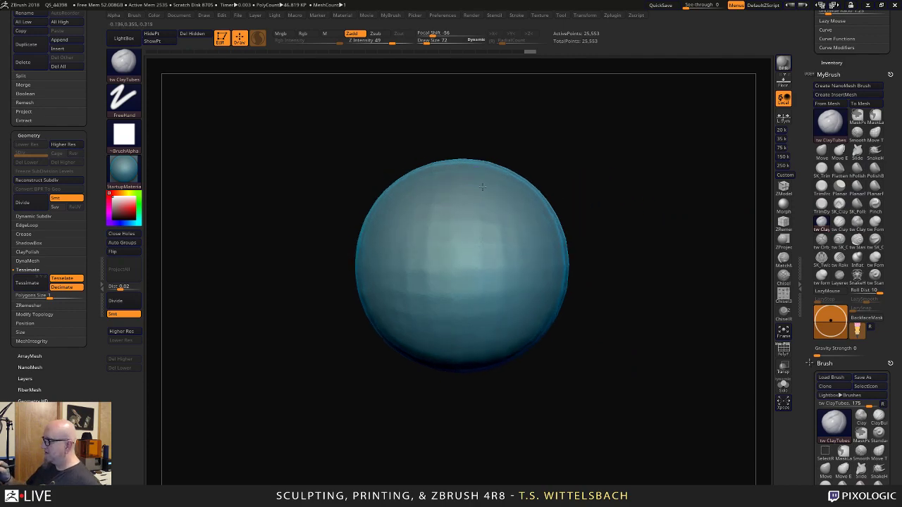
key("space")
left_click_drag(482, 186, 487, 187)
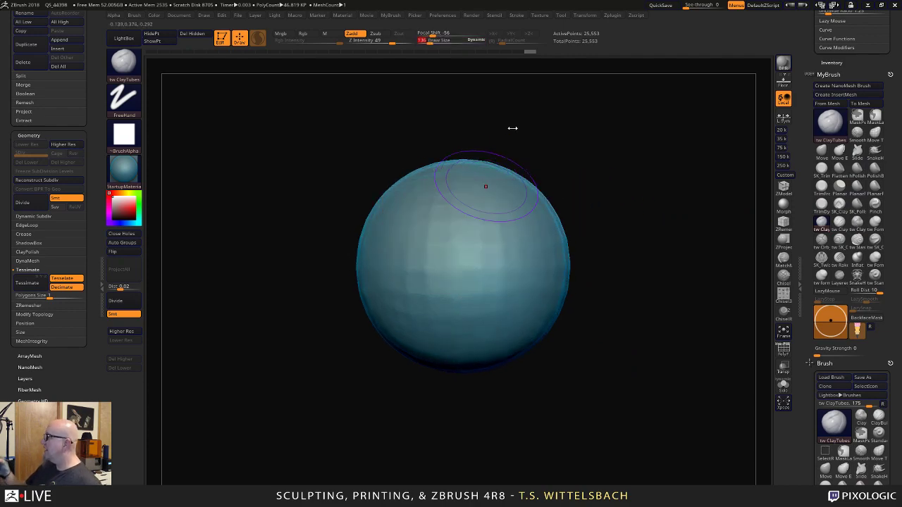
Turn on sculpting symmetry across both the X and Z axes.
key("x")
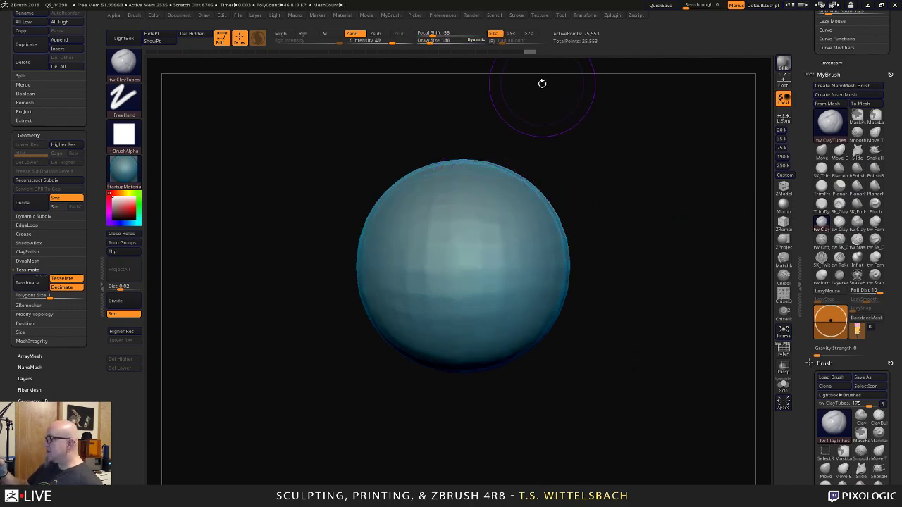
left_click(530, 34)
left_click_drag(569, 195, 587, 230)
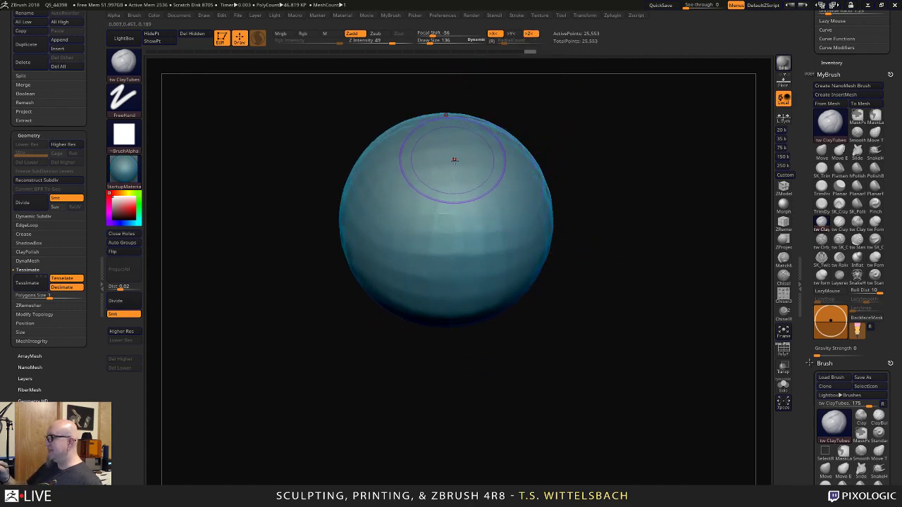
Try a symmetrical tw ClayTubes stroke across the upper part of the sphere and undo it.
mouse_move(451, 129)
left_mouse_down()
mouse_move(483, 146)
mouse_move(515, 135)
left_mouse_up()
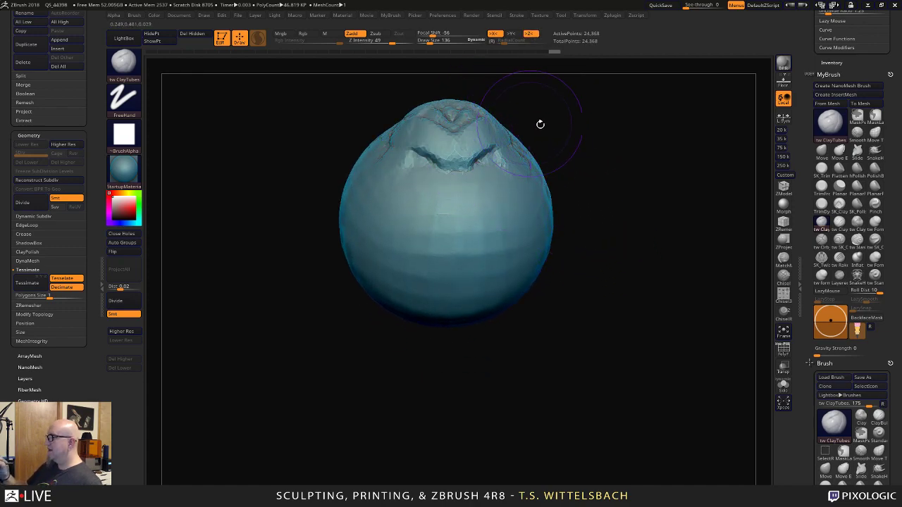
key("ctrl+z")
key("ctrl+z")
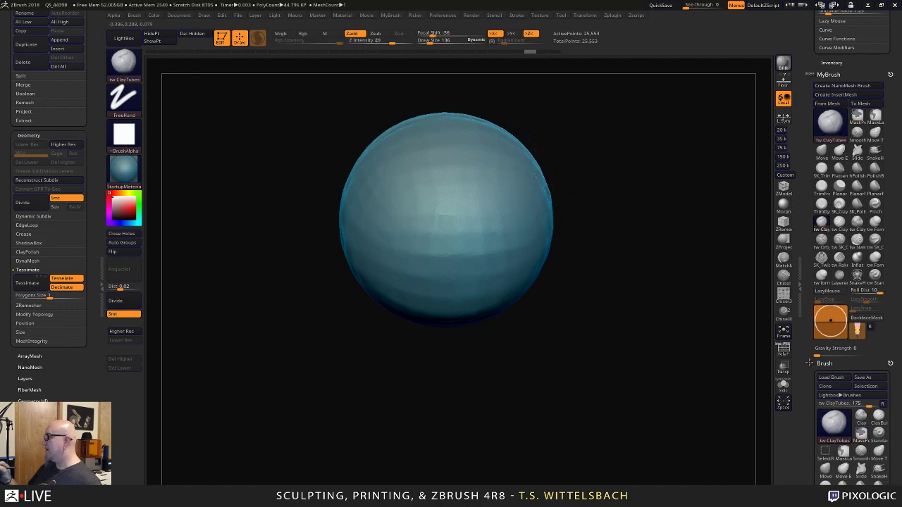
Reduce the tw ClayTubes draw size to 91.
key("space")
left_click_drag(535, 177, 531, 177)
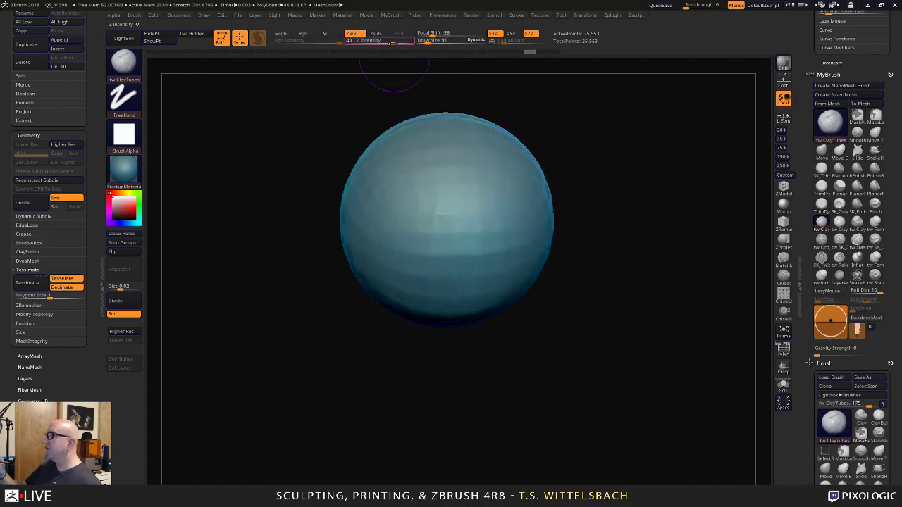
Set the tw ClayTubes Z Intensity to 9 and build up two symmetrical lobes over the top of the sphere, smoothing between strokes.
left_click_drag(393, 43, 367, 42)
left_click_drag(513, 100, 564, 142)
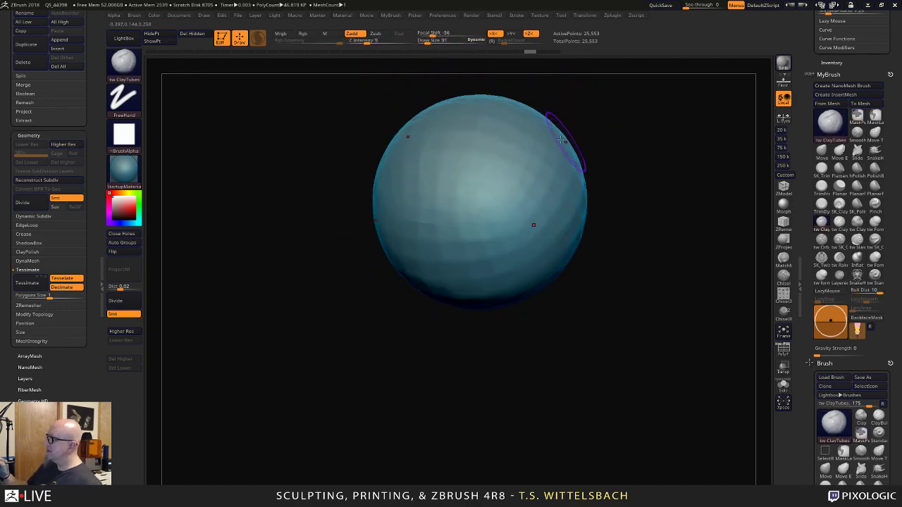
mouse_move(461, 133)
left_mouse_down()
mouse_move(468, 145)
mouse_move(539, 150)
mouse_move(544, 169)
left_mouse_up()
left_click_drag(620, 247, 616, 187, "shift")
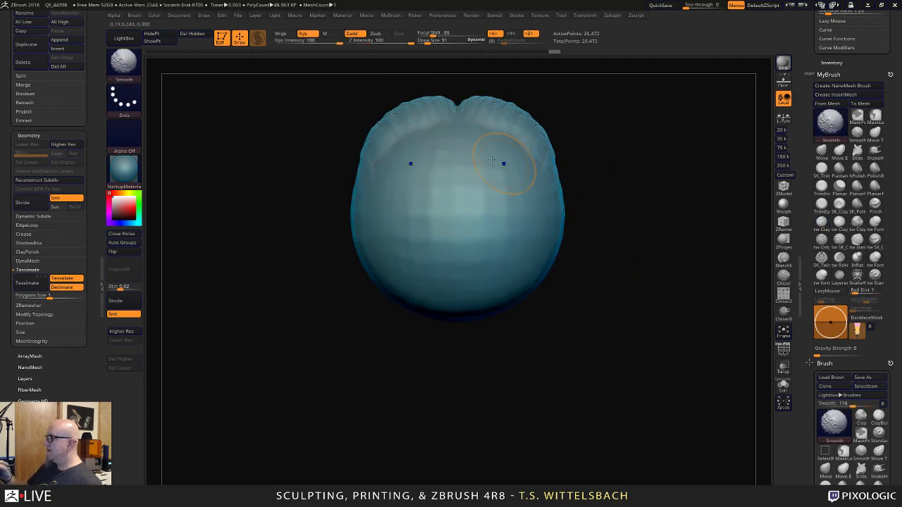
left_click_drag(461, 125, 544, 165)
mouse_move(493, 116)
left_mouse_down()
mouse_move(543, 176)
mouse_move(543, 252)
left_mouse_up()
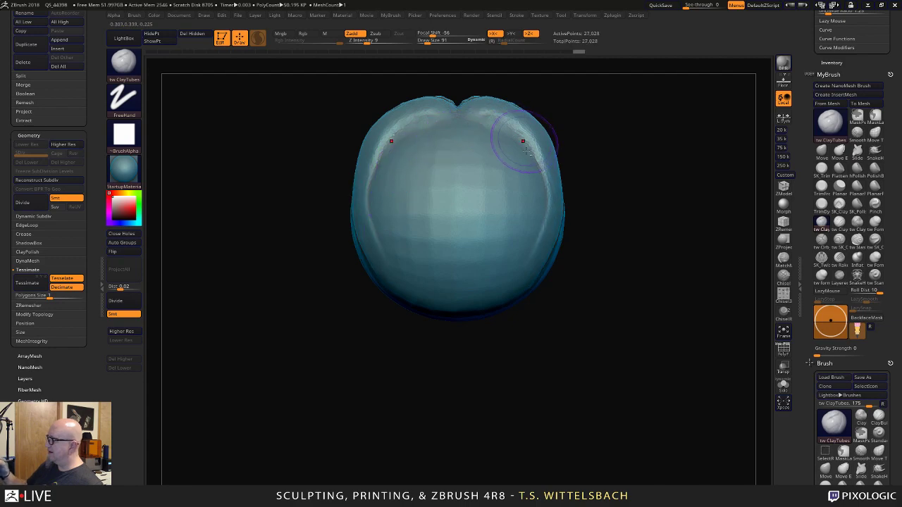
mouse_move(523, 141)
left_mouse_down()
mouse_move(546, 259)
mouse_move(511, 308)
left_mouse_up()
Add symmetrical tw ClayTubes strokes around the sides and lower part of the form to rough out a tapering mass.
mouse_move(569, 192)
left_mouse_down("alt")
mouse_move(483, 306)
mouse_move(602, 197)
mouse_move(599, 152)
left_mouse_up("alt")
mouse_move(513, 202)
left_mouse_down()
mouse_move(490, 266)
mouse_move(458, 283)
mouse_move(488, 303)
mouse_move(539, 265)
mouse_move(541, 218)
left_mouse_up()
mouse_move(606, 183)
left_mouse_down()
mouse_move(655, 162)
mouse_move(681, 167)
left_mouse_up()
mouse_move(511, 236)
left_mouse_down()
mouse_move(553, 240)
mouse_move(599, 282)
left_mouse_up()
left_click_drag(672, 148, 618, 219)
mouse_move(459, 274)
left_mouse_down()
mouse_move(468, 277)
mouse_move(493, 247)
mouse_move(498, 258)
mouse_move(521, 169)
mouse_move(458, 282)
mouse_move(444, 176)
mouse_move(502, 191)
left_mouse_up()
left_click_drag(644, 281, 507, 222)
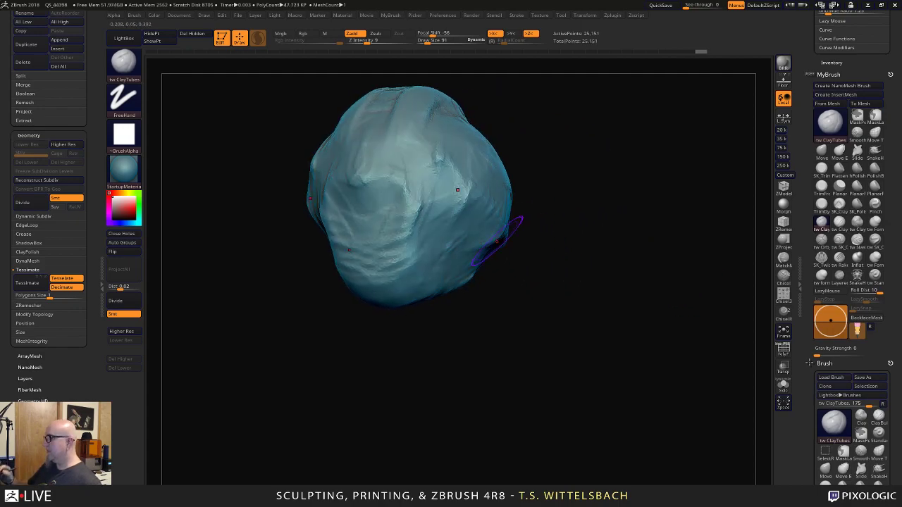
Smooth the rough clay strokes across the front and side of the form.
mouse_move(465, 120)
left_mouse_down("shift")
mouse_move(433, 131)
mouse_move(399, 227)
left_mouse_up("shift")
left_click_drag(320, 176, 350, 318, "shift")
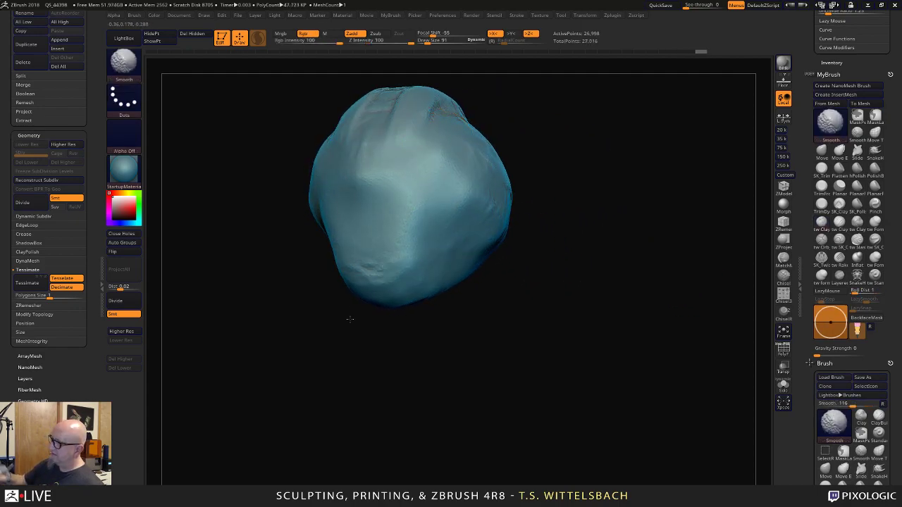
mouse_move(553, 313)
left_mouse_down()
mouse_move(584, 344)
mouse_move(612, 343)
left_mouse_up()
Pull the lower part of the form to a narrower tip using the SnakeHook brush at draw size 189.
left_click(875, 152)
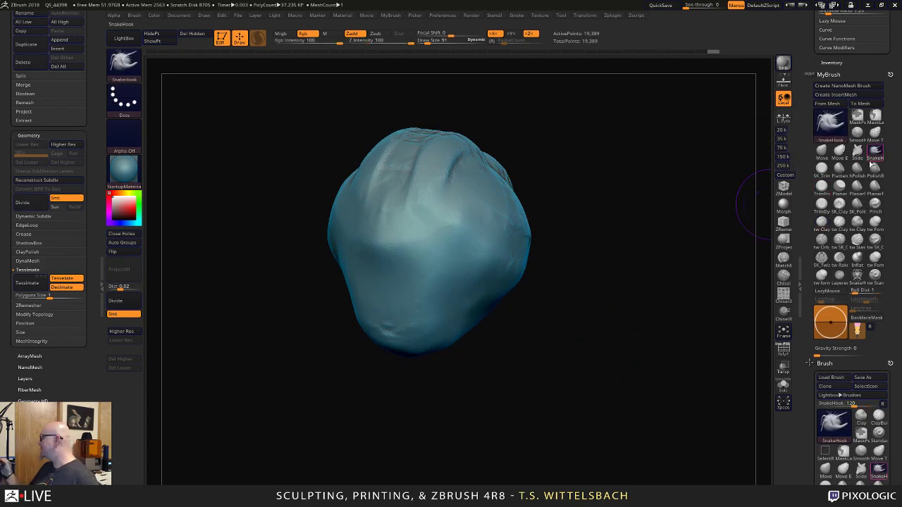
key("space")
left_click_drag(584, 220, 588, 221)
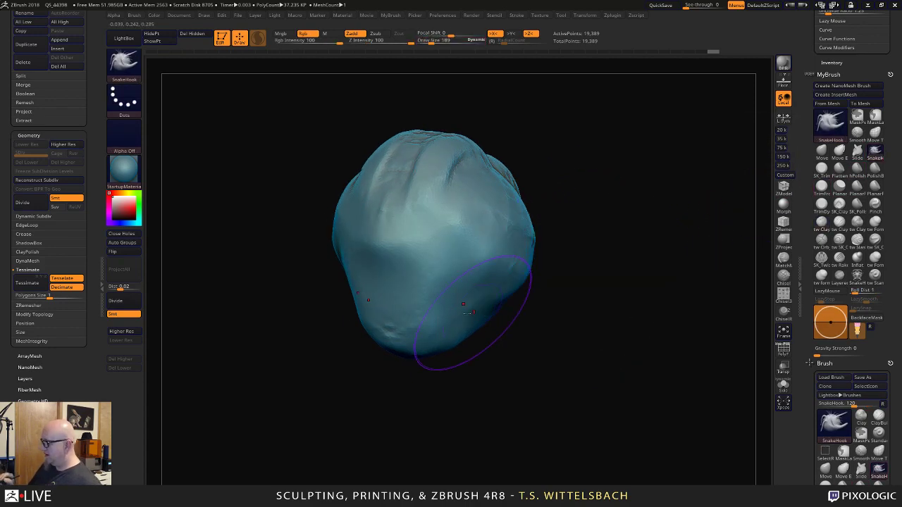
left_click_drag(485, 263, 481, 244)
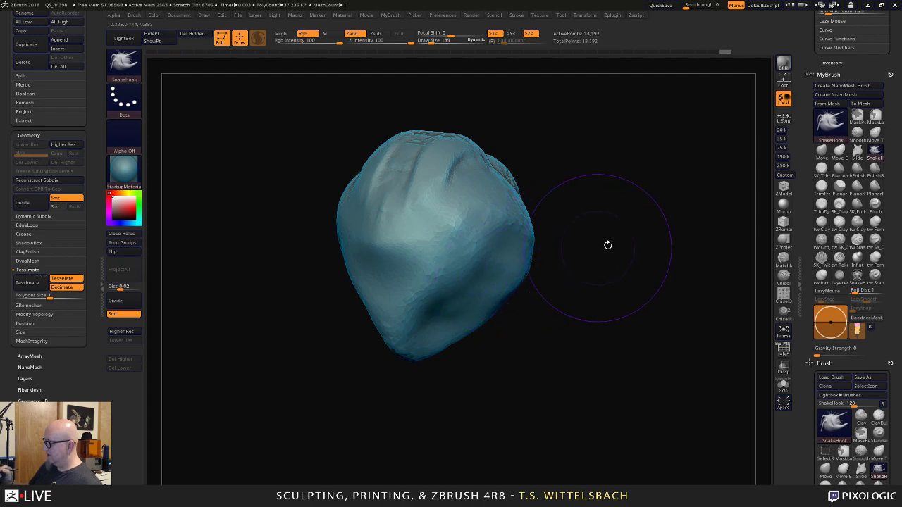
Shape the sides, the lower tip and the top notch into a heart silhouette with SnakeHook, smoothing the surface.
left_click_drag(608, 243, 575, 225, "shift")
mouse_move(527, 277)
left_mouse_down()
mouse_move(491, 289)
mouse_move(531, 224)
left_mouse_up()
mouse_move(341, 238)
left_mouse_down("shift")
mouse_move(386, 331)
mouse_move(352, 201)
mouse_move(340, 219)
left_mouse_up("shift")
mouse_move(421, 357)
left_mouse_down("shift")
mouse_move(384, 329)
mouse_move(439, 341)
mouse_move(437, 357)
mouse_move(439, 345)
left_mouse_up("shift")
left_click_drag(471, 317, 479, 311)
left_click_drag(446, 135, 431, 166)
mouse_move(579, 133)
left_mouse_down()
mouse_move(568, 161)
mouse_move(591, 157)
left_mouse_up()
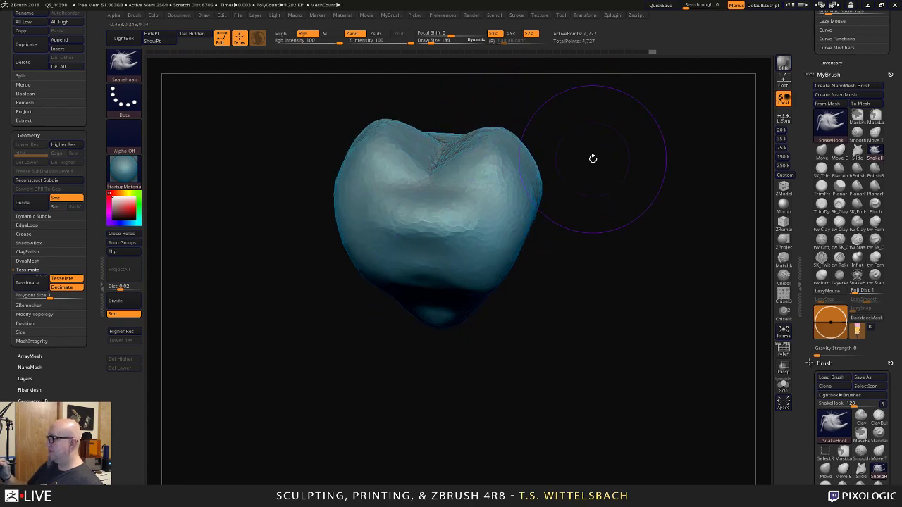
Set the SnakeHook draw size to 112 and refine the cleft and lobes of the heart.
key("space")
mouse_move(460, 205)
left_mouse_down()
mouse_move(433, 233)
mouse_move(451, 215)
mouse_move(461, 154)
left_mouse_up()
mouse_move(479, 397)
left_mouse_down()
mouse_move(529, 317)
mouse_move(577, 296)
mouse_move(467, 346)
mouse_move(494, 181)
left_mouse_up()
Smooth the heart's outer lobes, front surface and lower tip.
key("shift")
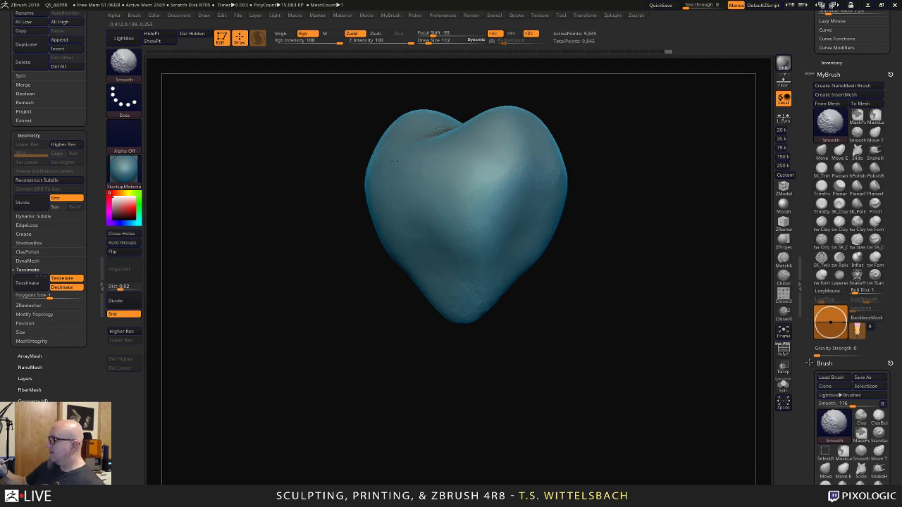
left_click_drag(386, 135, 378, 209, "shift")
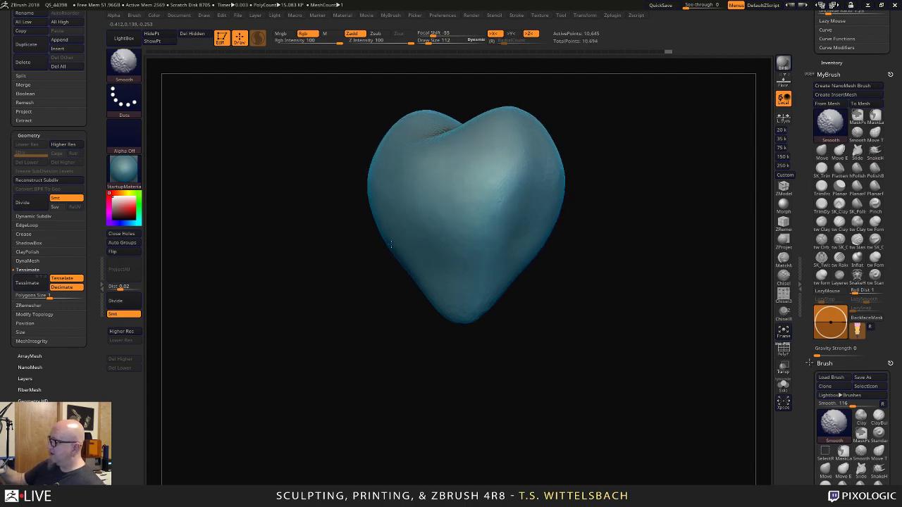
left_click_drag(391, 244, 525, 197, "shift")
mouse_move(482, 300)
left_mouse_down("shift")
mouse_move(461, 306)
mouse_move(473, 298)
left_mouse_up("shift")
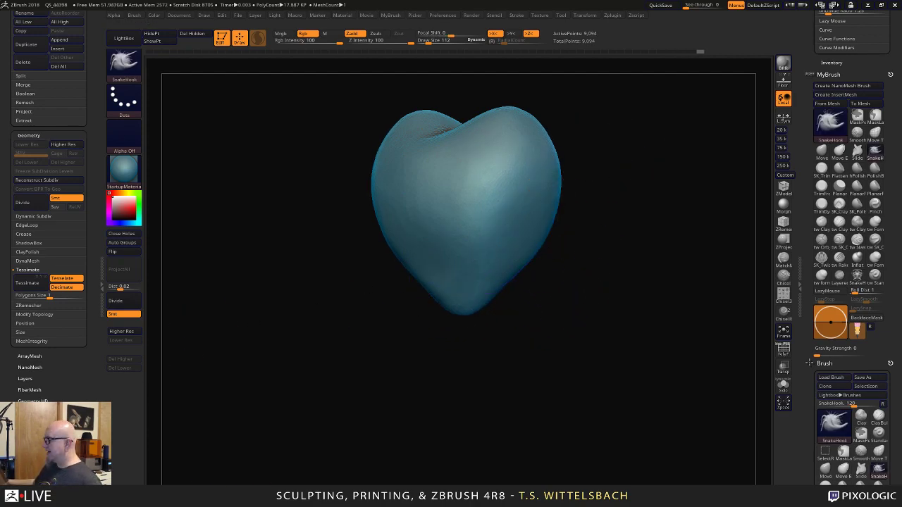
Switch to the Chrome browser and look through the Pixologic home page.
key("super")
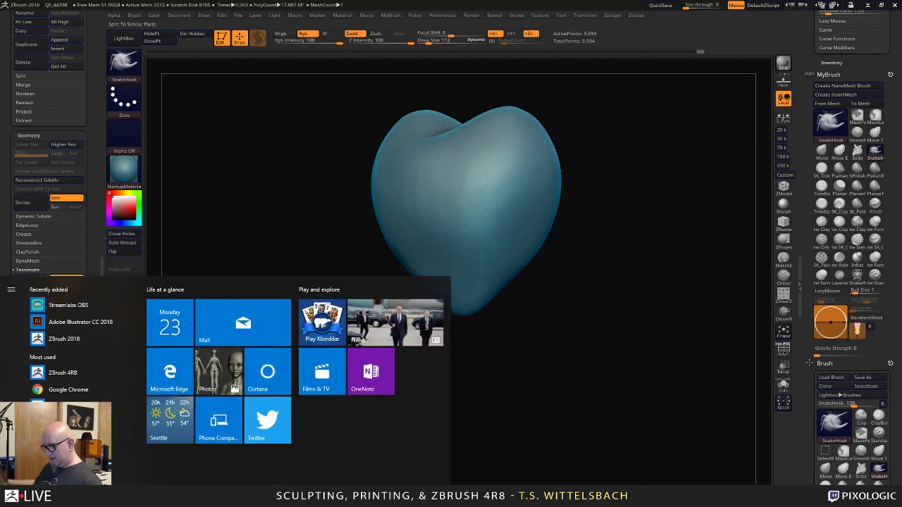
key("super")
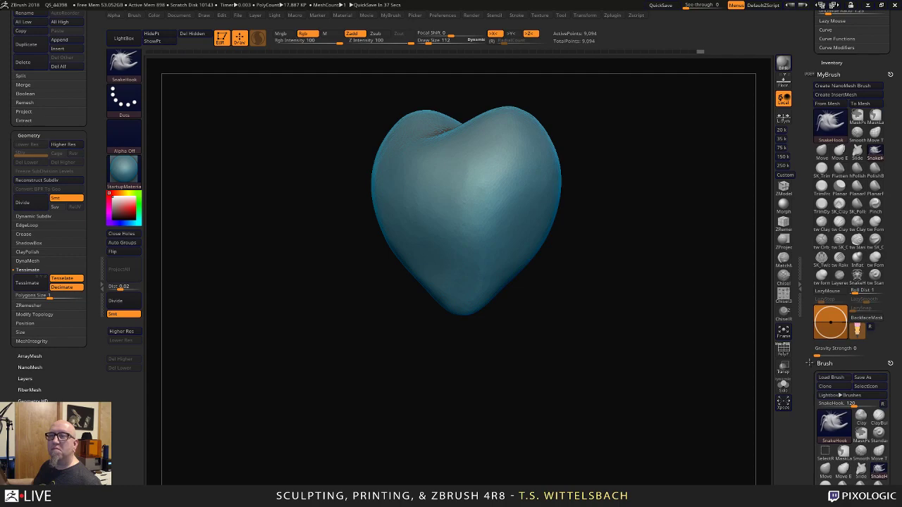
left_click_drag(0, 169, 672, 76)
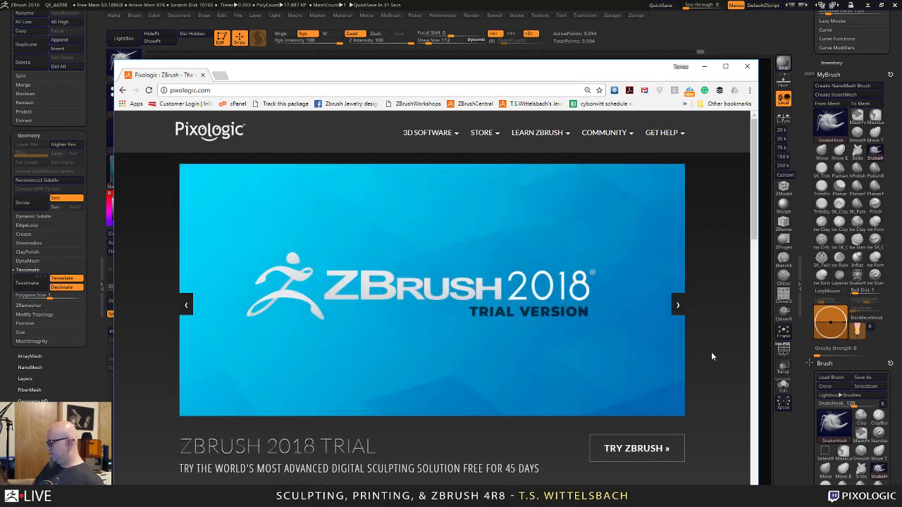
scroll(712, 354, "down", 3)
scroll(423, 332, "down", 2)
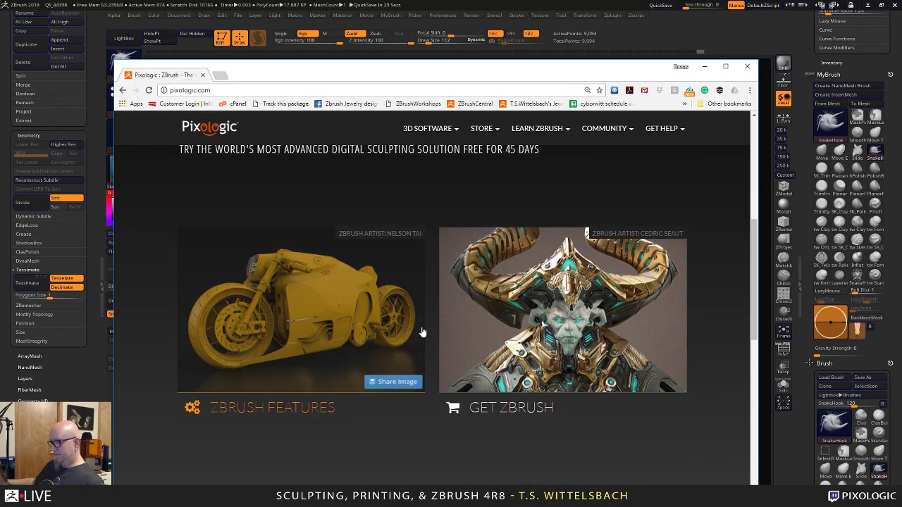
scroll(363, 381, "down", 1)
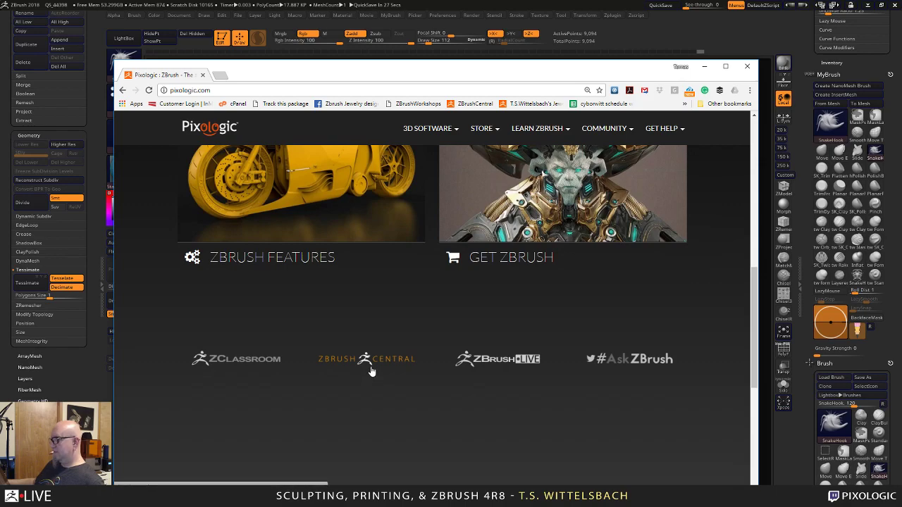
scroll(461, 393, "up", 2)
scroll(460, 397, "down", 6)
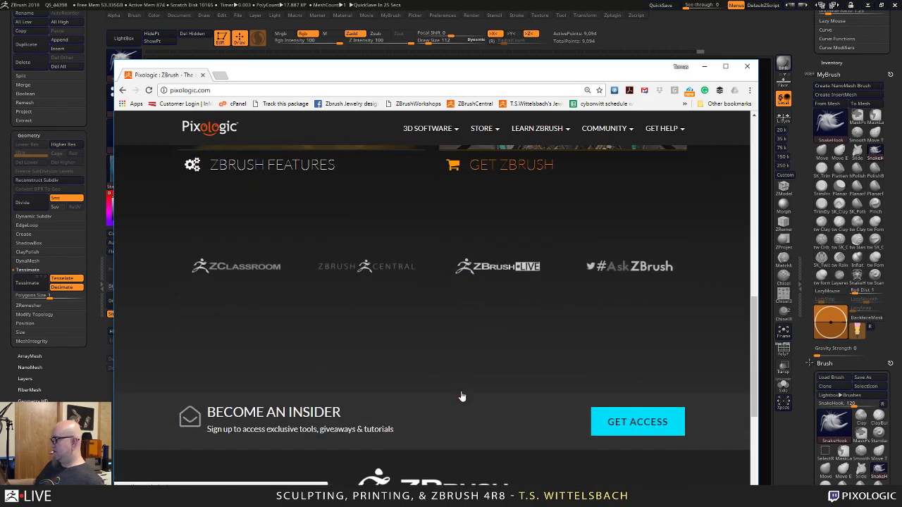
scroll(462, 394, "up", 4)
Look through the MatCaps library in the Pixologic Download Center, then return to ZBrush.
mouse_move(666, 129)
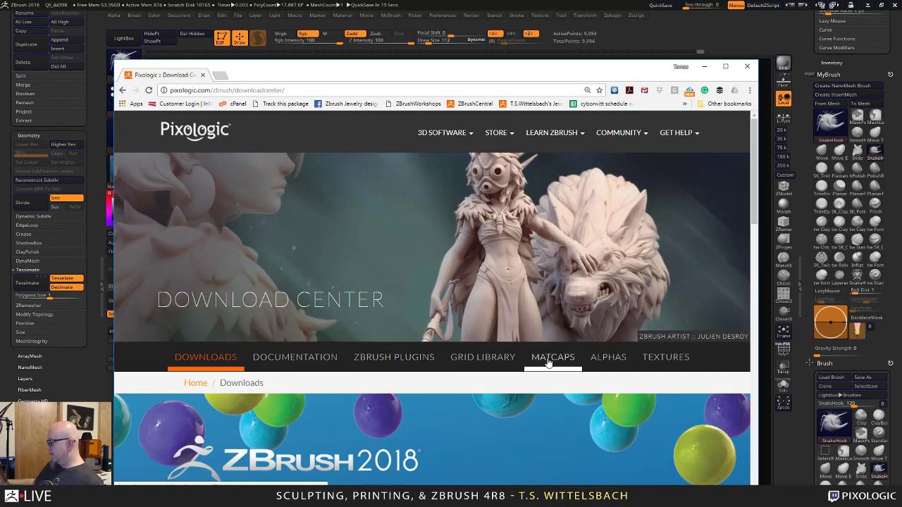
left_click(549, 361)
scroll(413, 357, "down", 9)
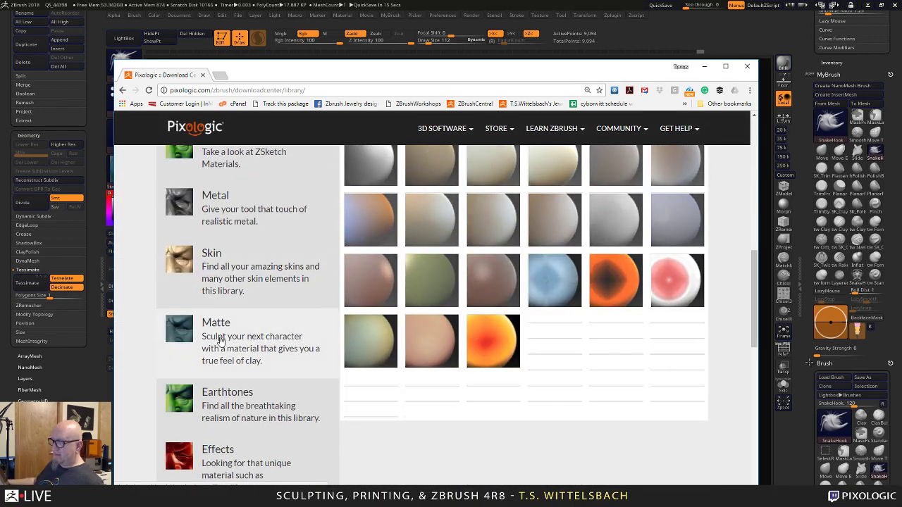
scroll(448, 321, "down", 3)
scroll(449, 318, "down", 7)
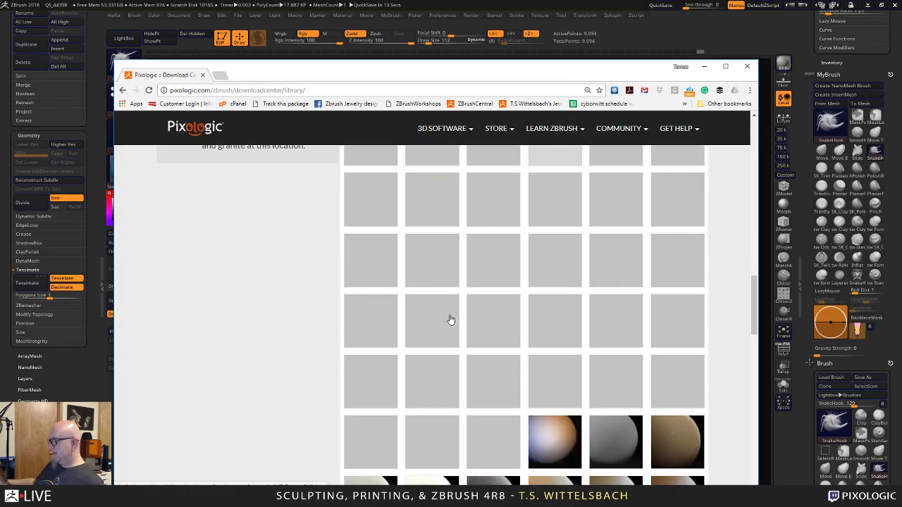
scroll(451, 320, "up", 2)
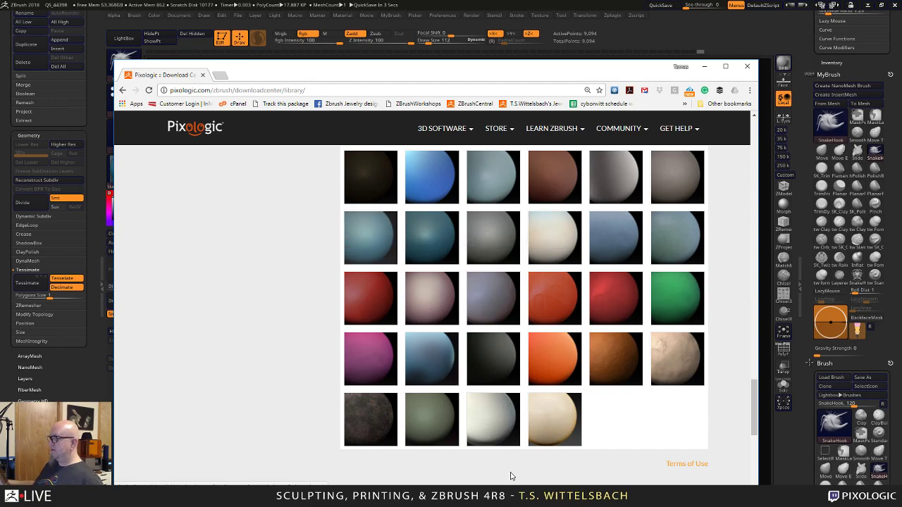
left_click(704, 67)
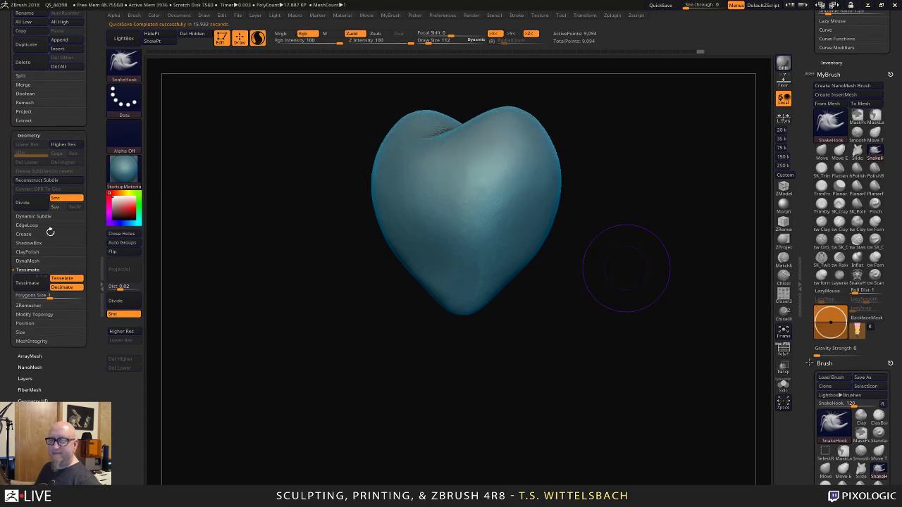
Build up the hollow between the heart's lobes and its front face with tw ClayTubes strokes.
mouse_move(546, 357)
left_mouse_down()
mouse_move(567, 372)
mouse_move(610, 252)
mouse_move(573, 341)
mouse_move(610, 374)
mouse_move(633, 360)
left_mouse_up()
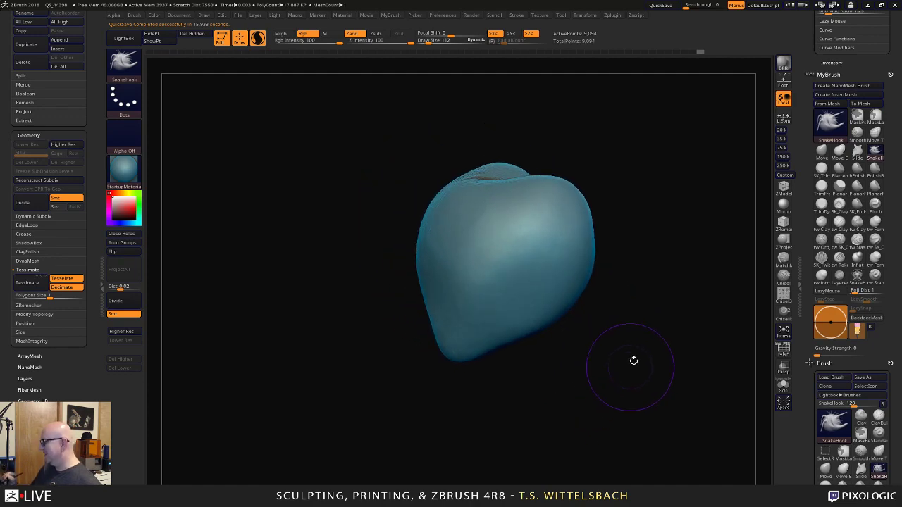
left_click(821, 224)
mouse_move(636, 226)
left_mouse_down()
mouse_move(610, 171)
mouse_move(509, 221)
mouse_move(558, 205)
mouse_move(526, 246)
mouse_move(462, 255)
mouse_move(438, 275)
left_mouse_up()
left_click_drag(488, 211, 428, 271)
mouse_move(424, 377)
left_mouse_down()
mouse_move(451, 440)
mouse_move(486, 426)
left_mouse_up()
mouse_move(437, 172)
left_mouse_down()
mouse_move(400, 316)
mouse_move(427, 217)
mouse_move(386, 250)
mouse_move(383, 165)
left_mouse_up()
left_click_drag(376, 279, 371, 264, "shift")
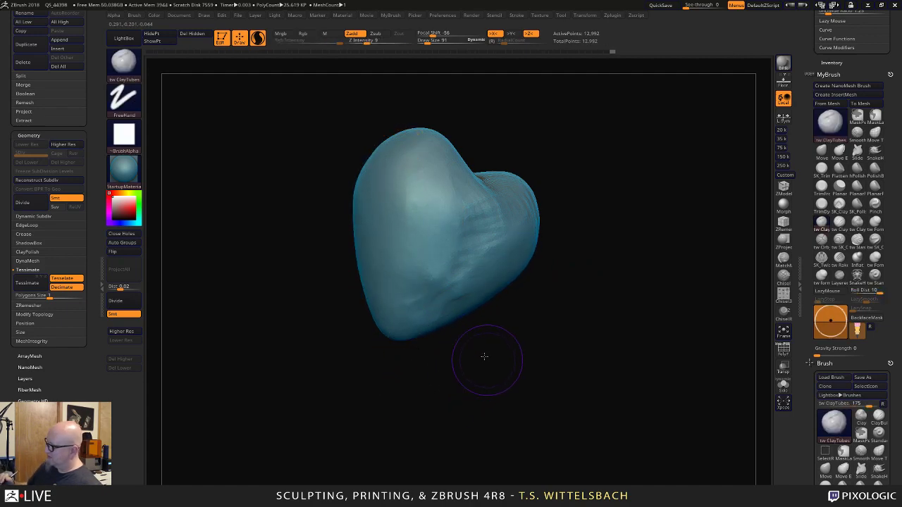
Smooth the clay build-up between the lobes and across the heart's front face.
left_click_drag(483, 355, 453, 352)
left_click_drag(453, 304, 467, 271, "shift")
left_click_drag(424, 297, 408, 258, "shift")
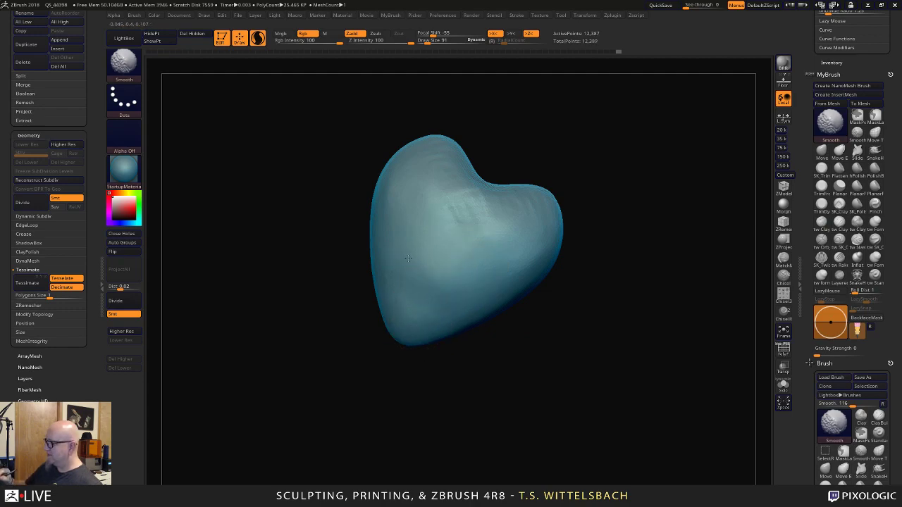
mouse_move(524, 107)
left_mouse_down()
mouse_move(599, 140)
mouse_move(597, 159)
left_mouse_up()
mouse_move(511, 188)
left_mouse_down("shift")
mouse_move(491, 213)
mouse_move(510, 244)
mouse_move(465, 217)
mouse_move(435, 249)
left_mouse_up("shift")
mouse_move(435, 249)
left_mouse_down("shift")
mouse_move(470, 211)
mouse_move(432, 111)
mouse_move(453, 174)
left_mouse_up("shift")
Even out the heart's remaining surface and smooth both edges of its lower tip.
mouse_move(432, 403)
left_mouse_down()
mouse_move(489, 378)
mouse_move(554, 294)
mouse_move(533, 288)
left_mouse_up()
mouse_move(545, 209)
left_mouse_down("alt")
mouse_move(592, 258)
mouse_move(523, 254)
left_mouse_up("alt")
left_click_drag(451, 212, 439, 252, "shift")
mouse_move(525, 326)
left_mouse_down()
mouse_move(502, 341)
mouse_move(531, 266)
mouse_move(474, 250)
mouse_move(414, 260)
left_mouse_up()
key("f")
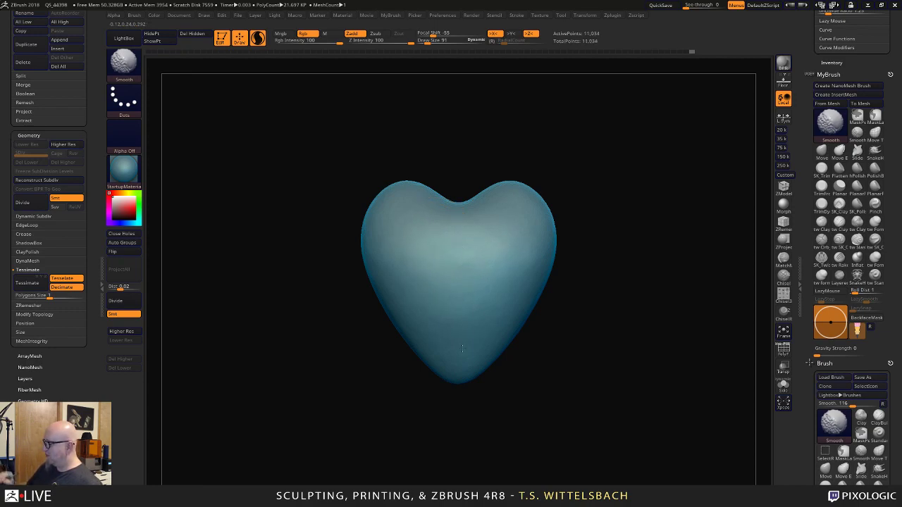
left_click_drag(491, 360, 459, 370, "shift")
left_click_drag(512, 333, 500, 346, "shift")
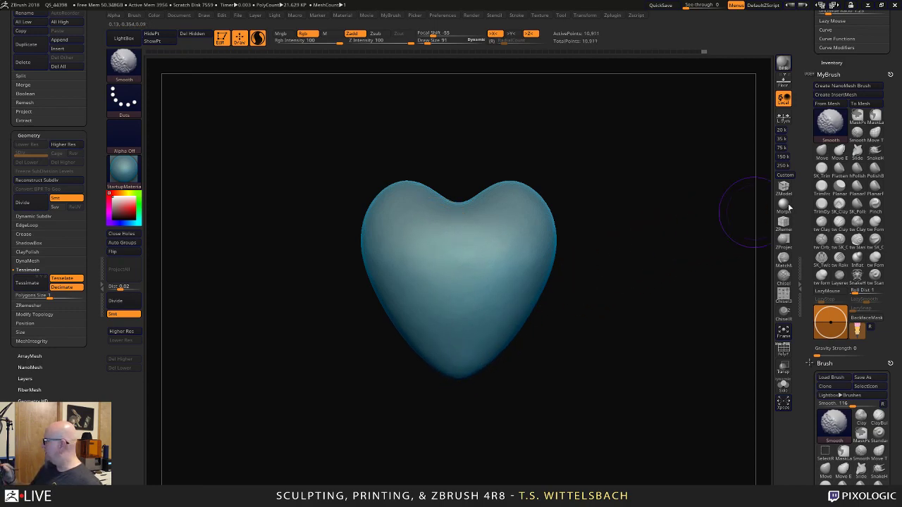
Adjust the heart's lower tip with the SnakeHook brush and smooth the edges beside it.
left_click(874, 150)
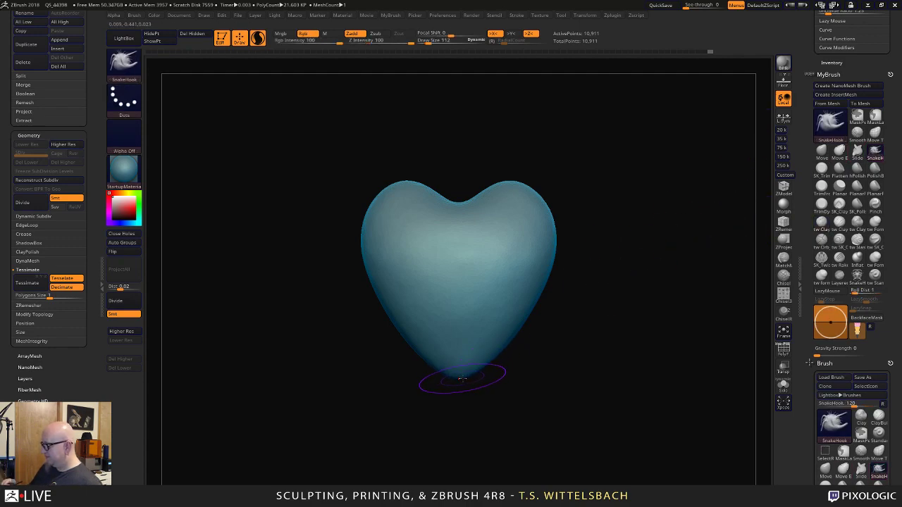
left_click_drag(462, 380, 470, 374)
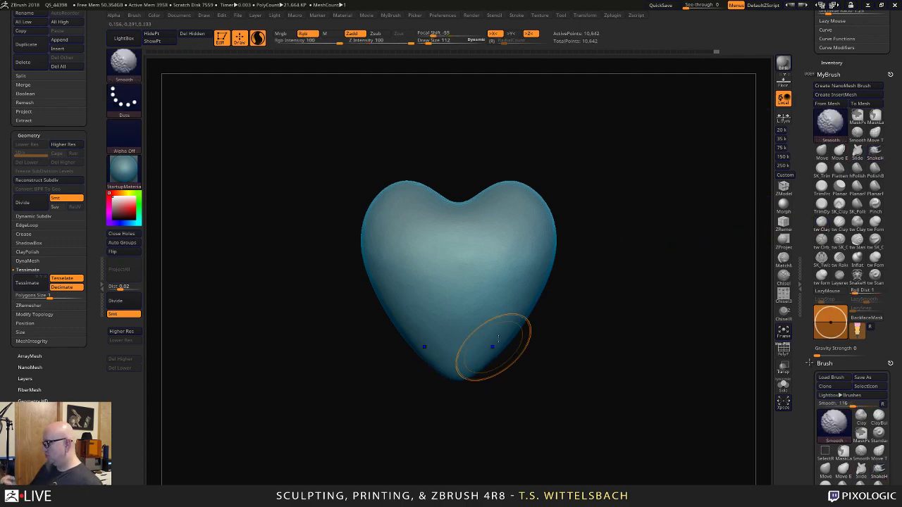
left_click_drag(513, 334, 497, 351)
mouse_move(600, 244)
left_mouse_down()
mouse_move(644, 228)
mouse_move(621, 256)
mouse_move(624, 298)
mouse_move(740, 233)
left_mouse_up()
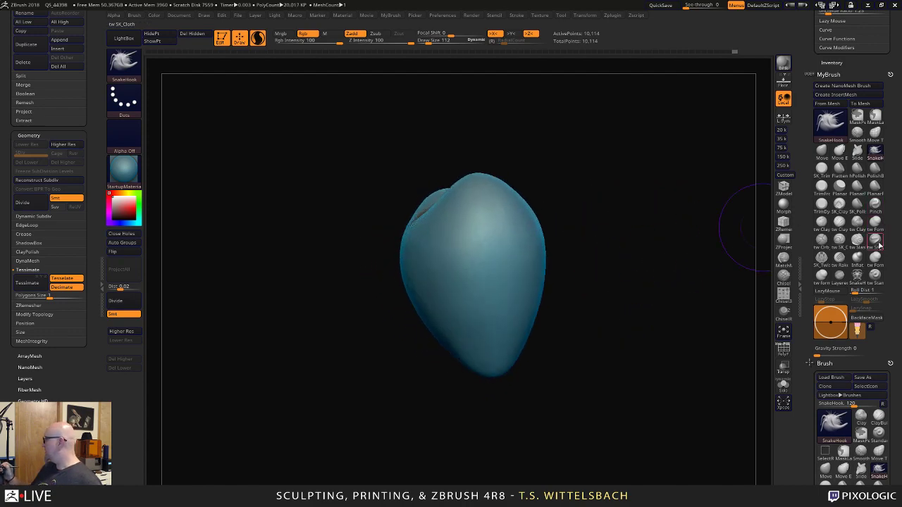
Stroke along the cleft on top of the heart with tw Standard, smooth it, and reduce the draw size to 41.
left_click(874, 240)
left_click(875, 274)
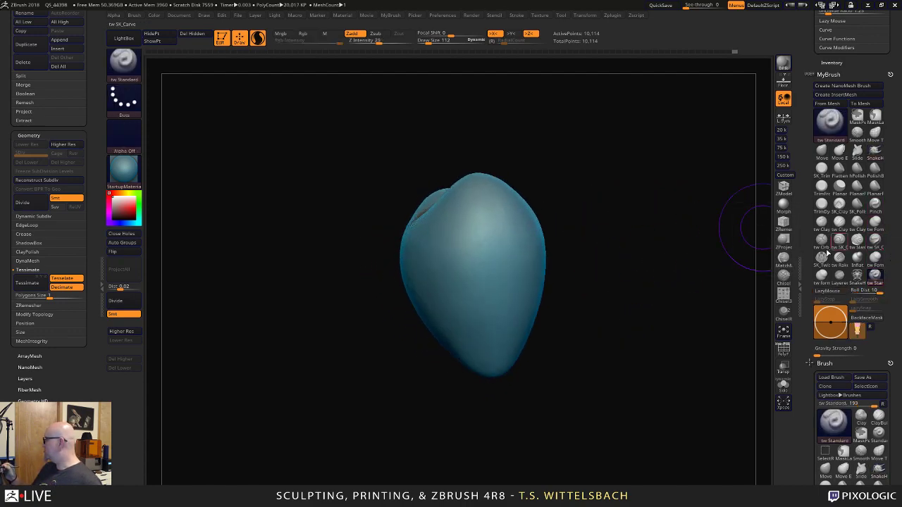
left_click_drag(748, 228, 578, 278)
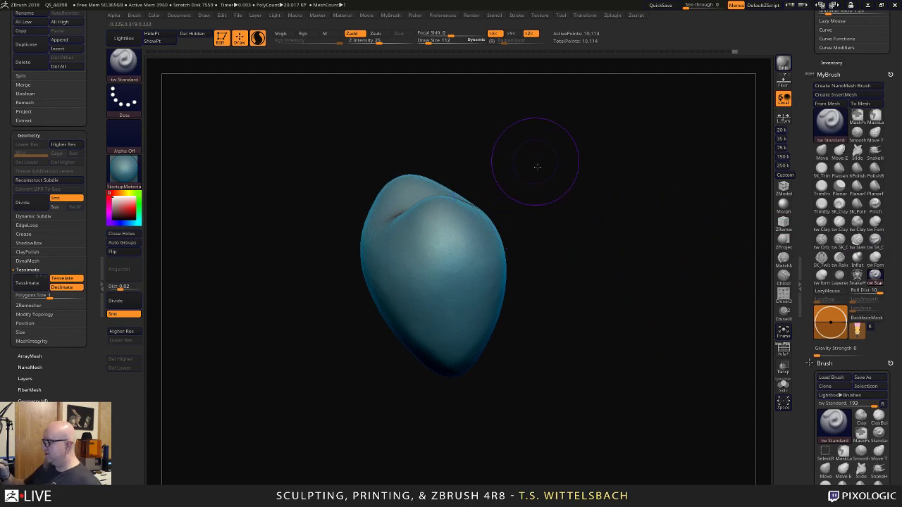
left_click_drag(537, 167, 452, 308)
mouse_move(429, 268)
left_mouse_down()
mouse_move(414, 236)
mouse_move(440, 273)
left_mouse_up()
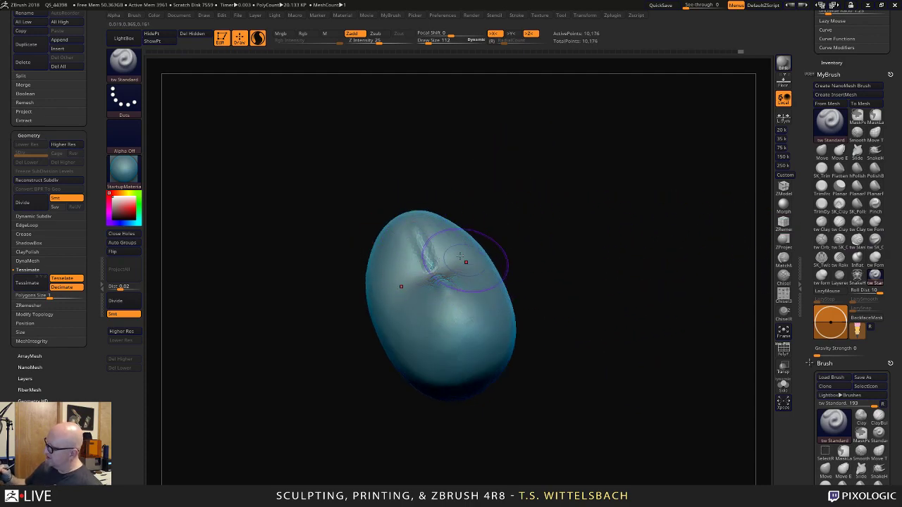
left_click_drag(415, 236, 440, 285, "shift")
key("space")
mouse_move(481, 189)
left_mouse_down()
mouse_move(473, 188)
mouse_move(476, 197)
left_mouse_up()
left_click_drag(420, 243, 410, 219, "shift")
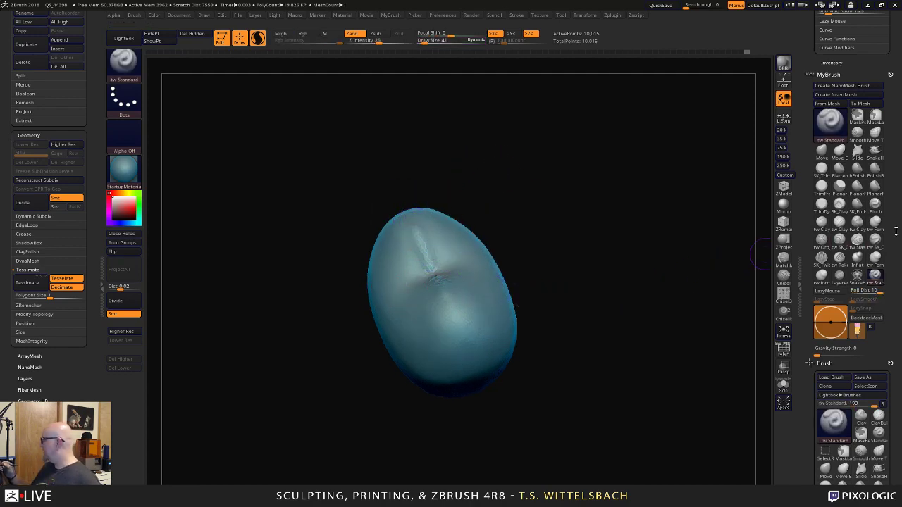
Build up a raised ridge over the top of both lobes and through the cleft with tw ClayTubes at draw size 35.
left_click(824, 222)
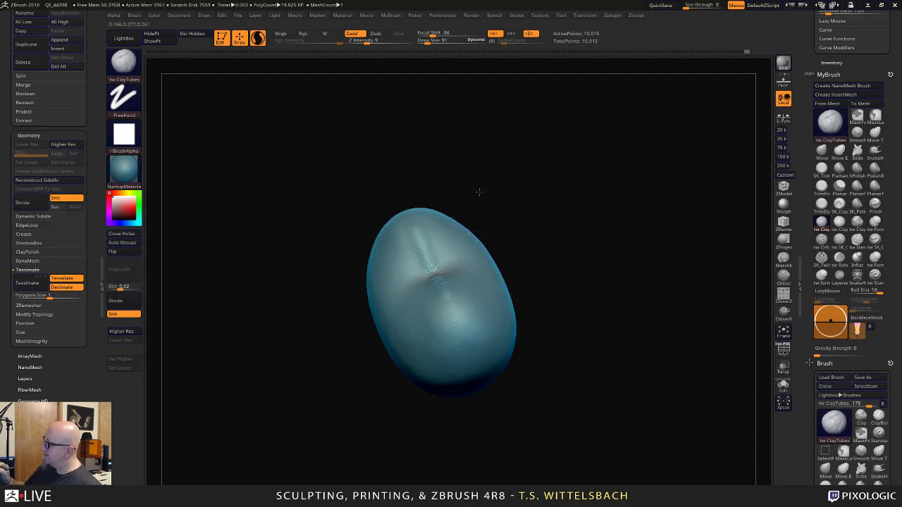
key("space")
left_click_drag(465, 192, 513, 185)
mouse_move(433, 253)
left_mouse_down()
mouse_move(423, 254)
mouse_move(412, 232)
left_mouse_up()
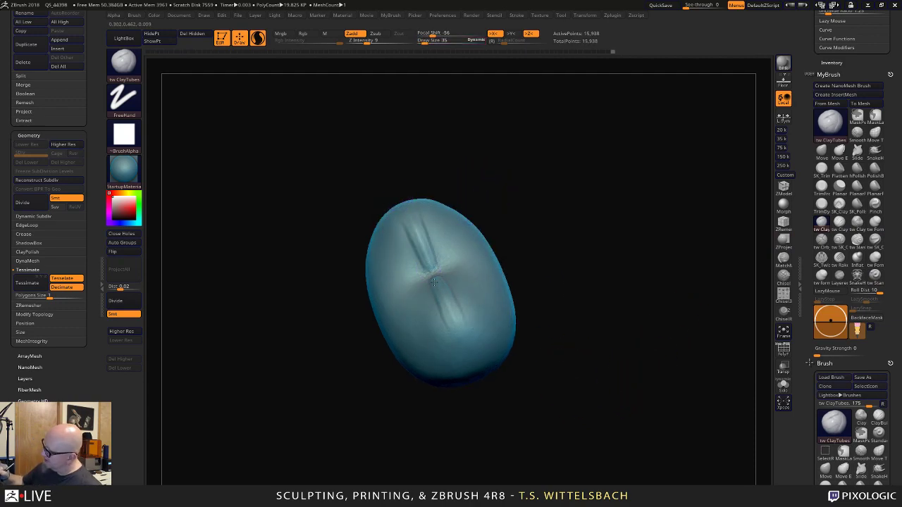
left_click_drag(434, 282, 463, 345)
Continue the tw ClayTubes ridge down the heart's outer side edge to the lower tip.
mouse_move(517, 458)
left_mouse_down()
mouse_move(530, 289)
mouse_move(501, 275)
left_mouse_up()
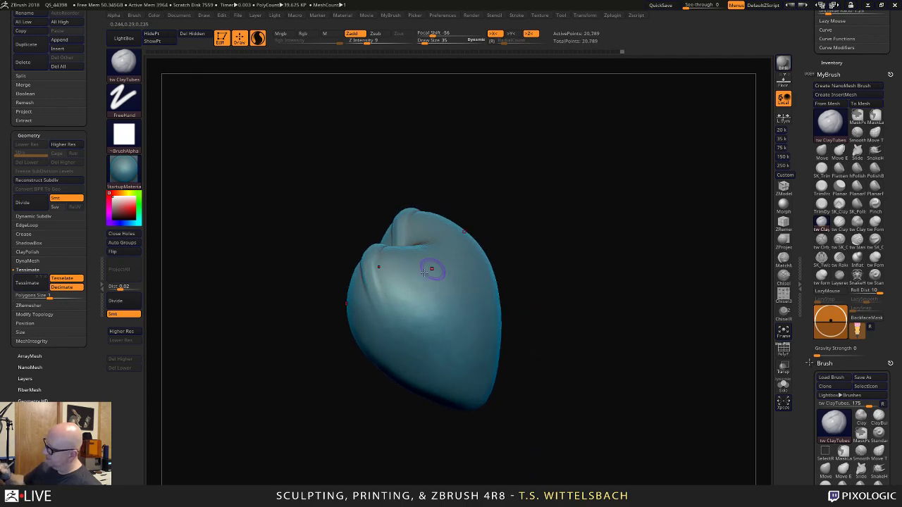
left_click_drag(372, 289, 384, 315)
mouse_move(520, 423)
left_mouse_down()
mouse_move(533, 342)
mouse_move(527, 310)
left_mouse_up()
left_click_drag(366, 240, 372, 248)
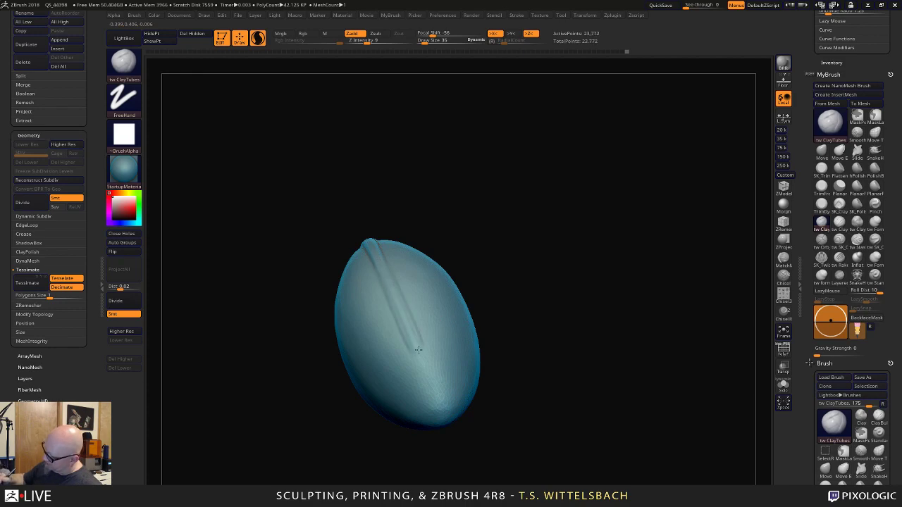
mouse_move(419, 350)
left_mouse_down()
mouse_move(441, 413)
mouse_move(423, 359)
left_mouse_up()
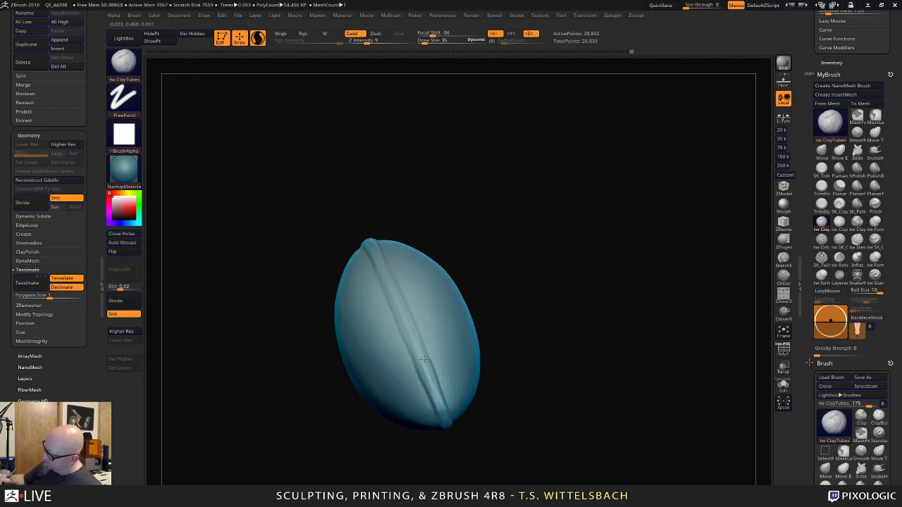
Fill the groove between the side ridge and the front face using SK_ClayFill at draw size 48.
left_click_drag(419, 143, 402, 175, "shift")
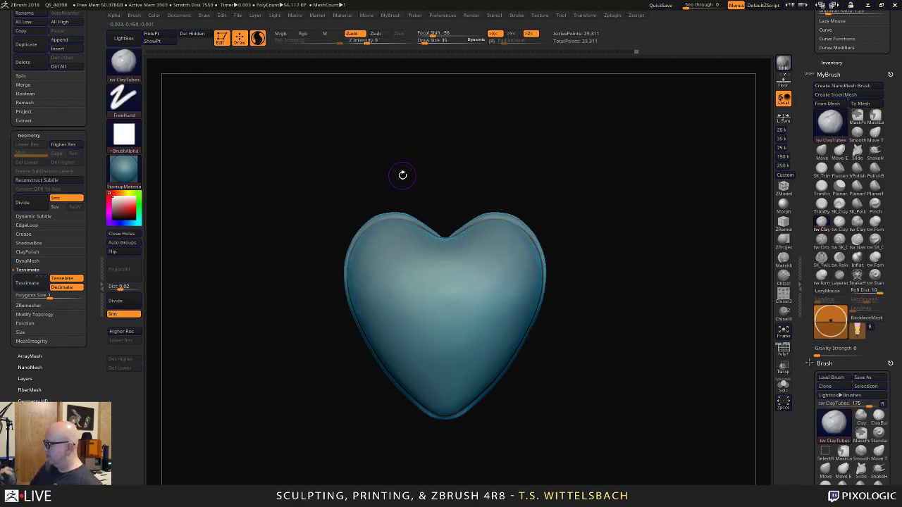
mouse_move(579, 295)
left_mouse_down("alt")
mouse_move(605, 261)
mouse_move(567, 248)
mouse_move(489, 348)
left_mouse_up("alt")
left_click_drag(652, 285, 562, 271)
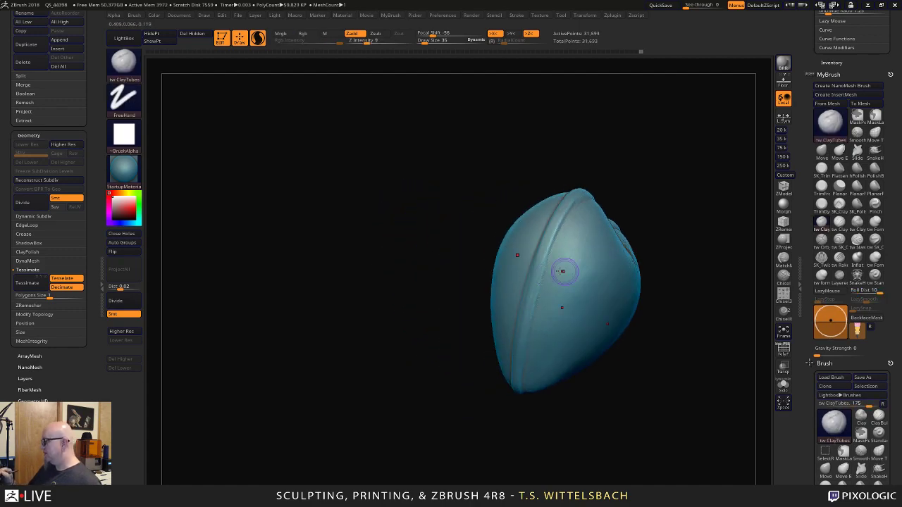
mouse_move(719, 319)
left_mouse_down()
mouse_move(655, 264)
mouse_move(627, 254)
left_mouse_up()
left_click(839, 205)
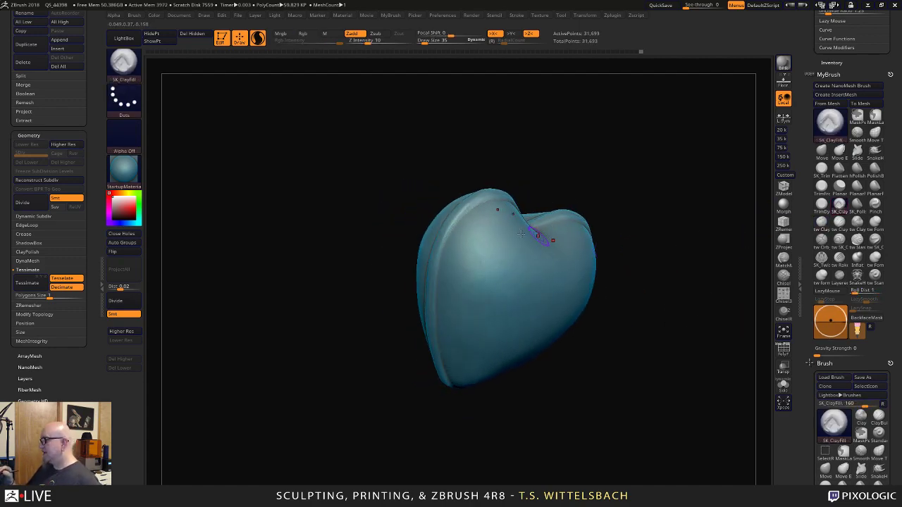
key("space")
left_click_drag(491, 201, 490, 203)
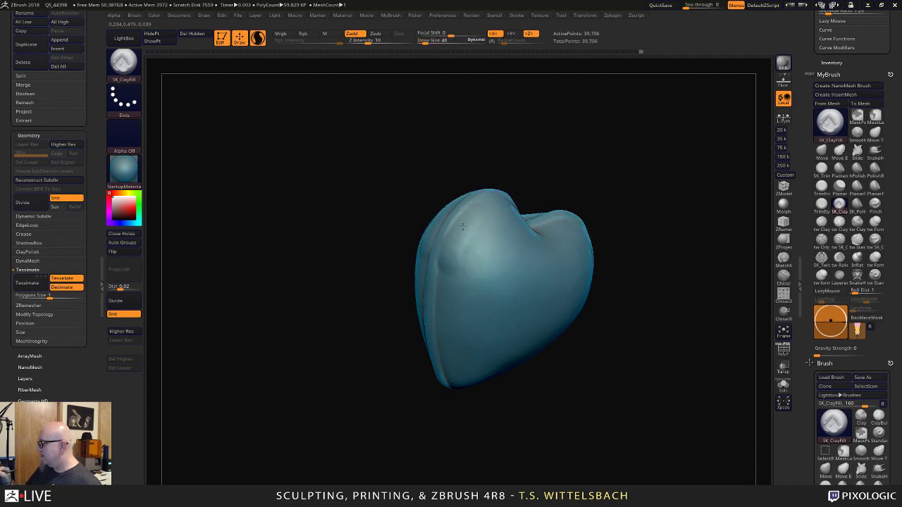
mouse_move(451, 253)
left_mouse_down()
mouse_move(437, 299)
mouse_move(446, 376)
left_mouse_up()
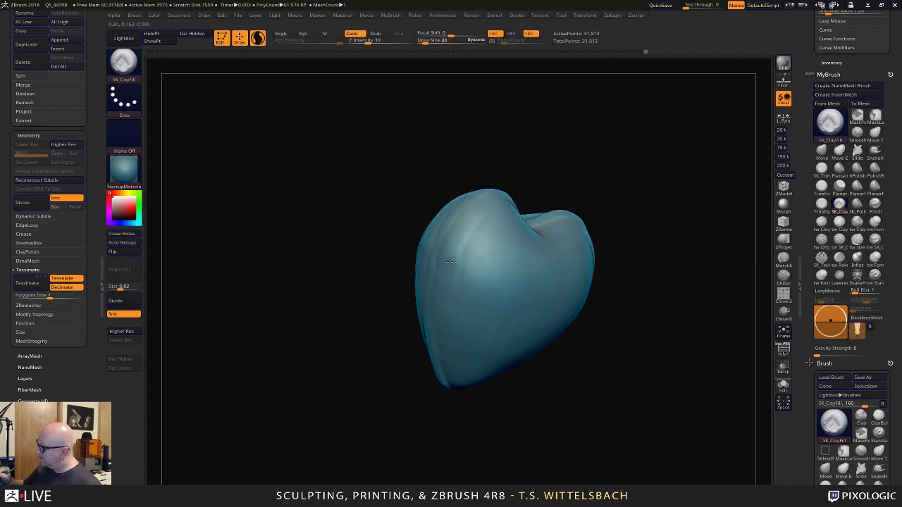
left_click_drag(448, 262, 494, 189)
mouse_move(441, 321)
left_mouse_down()
mouse_move(485, 196)
mouse_move(490, 207)
left_mouse_up()
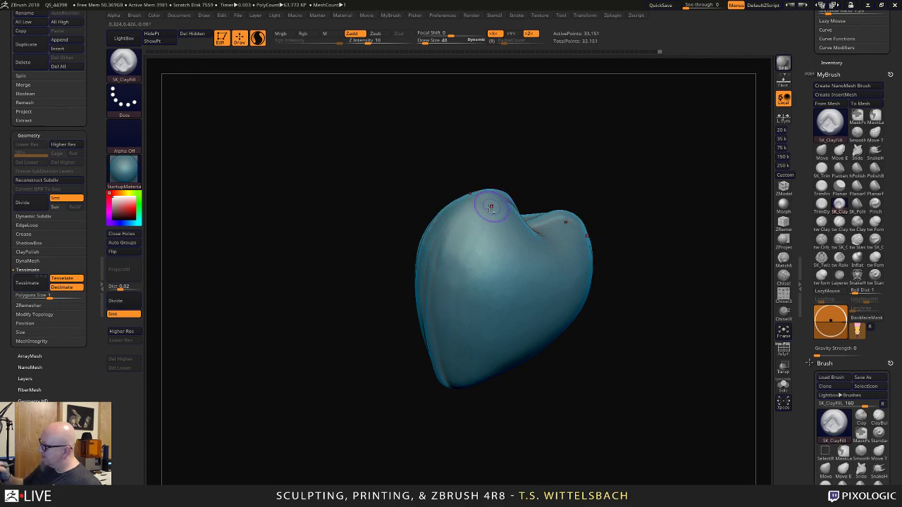
Blend the heart's outer side with further SK_ClayFill strokes and touch it up with Smooth.
left_click_drag(496, 420, 437, 303)
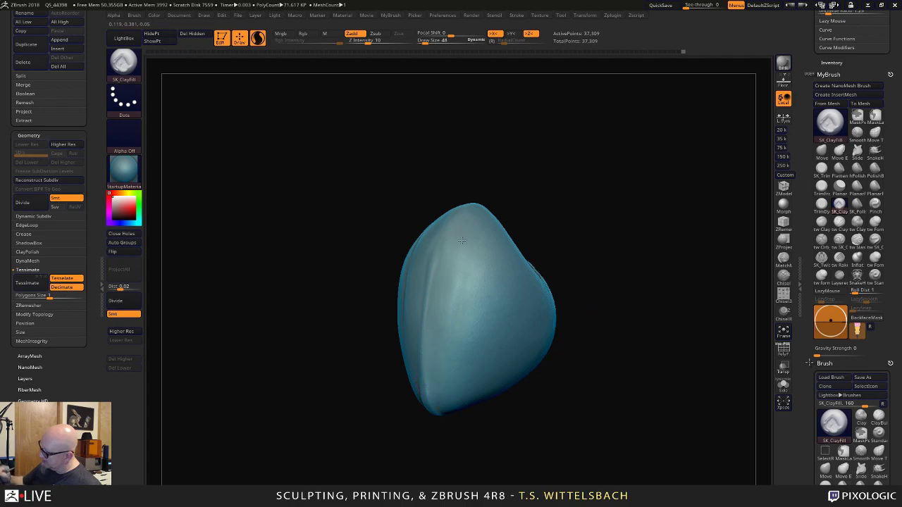
left_click_drag(461, 240, 453, 309)
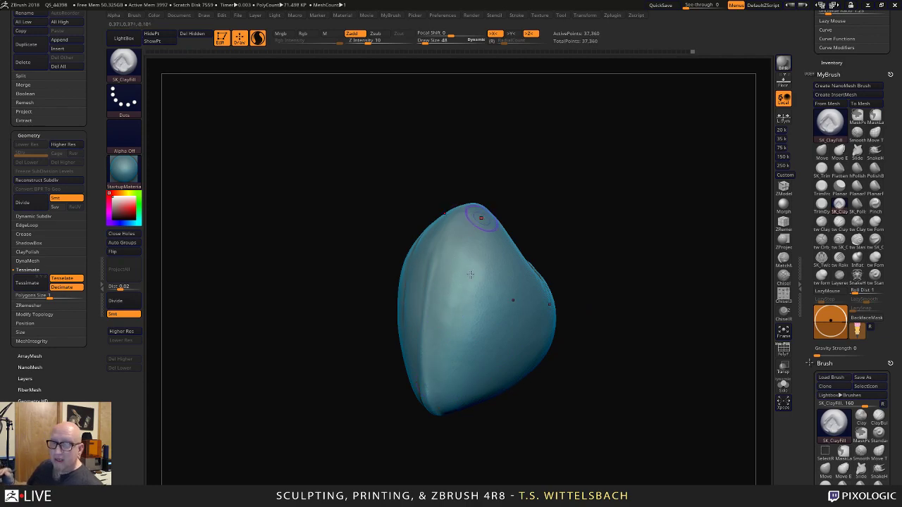
left_click_drag(509, 194, 503, 171)
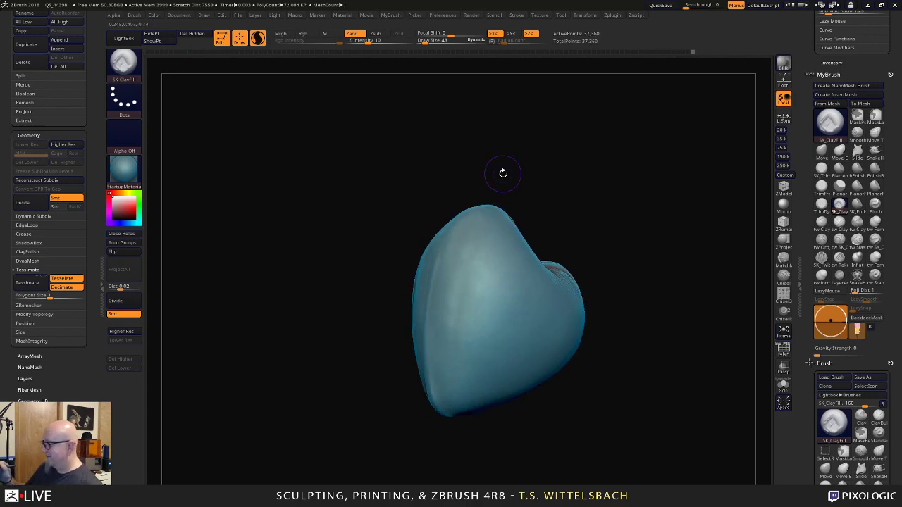
key("shift")
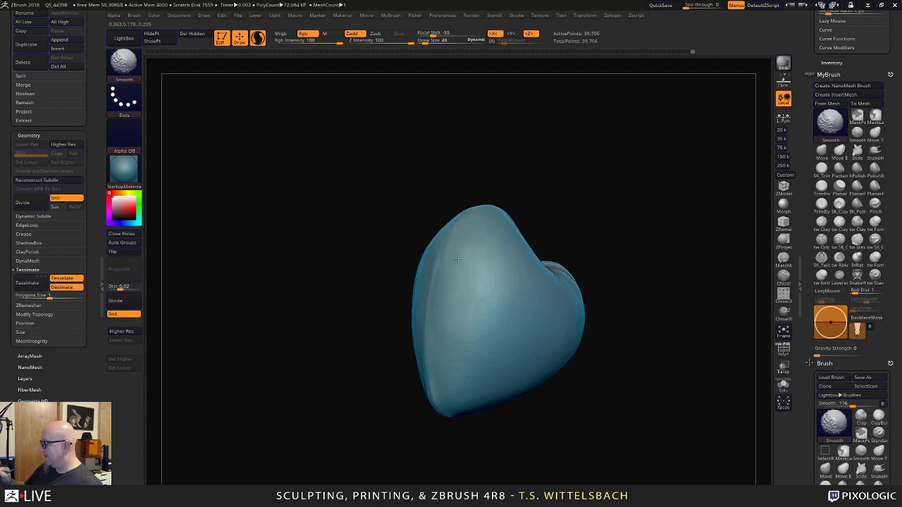
Flatten the upper front of the lobe with the SK_TrimPolish brush at draw size 72.
left_click(825, 171)
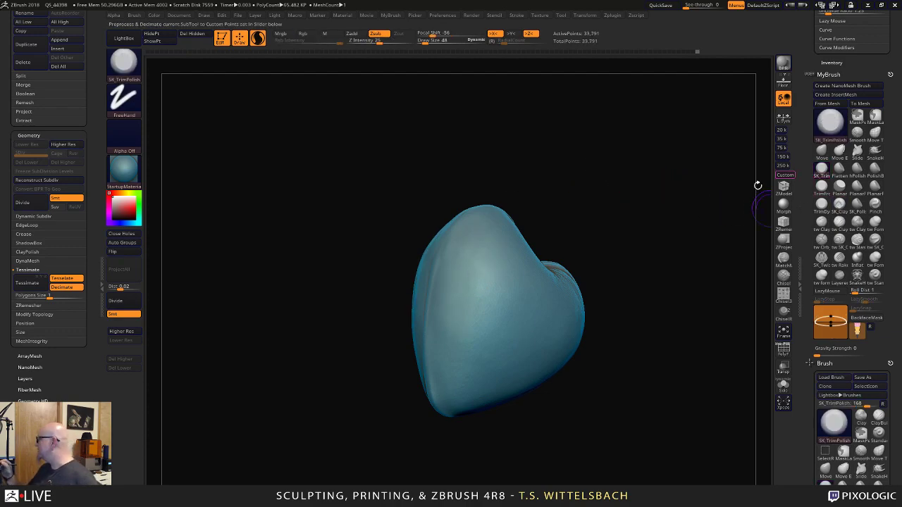
left_click_drag(564, 209, 520, 195)
key("space")
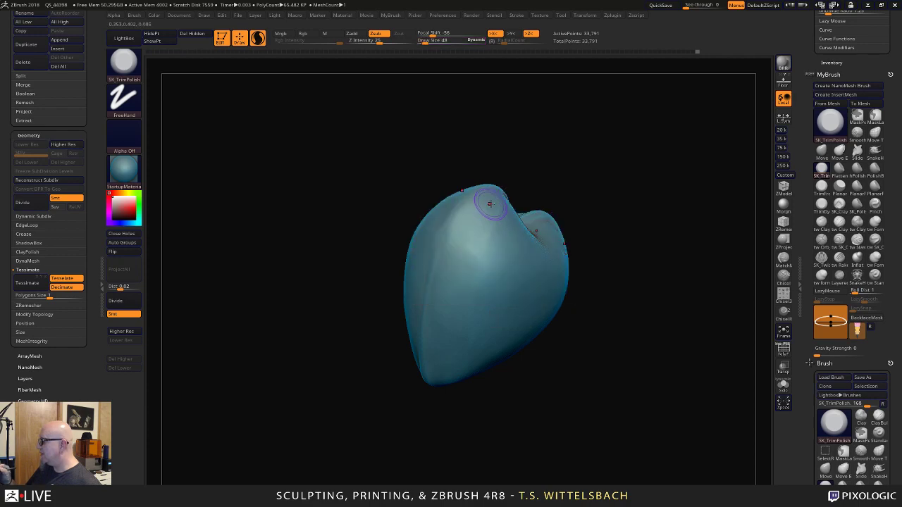
mouse_move(460, 240)
left_mouse_down()
mouse_move(450, 276)
mouse_move(477, 230)
mouse_move(463, 219)
mouse_move(479, 207)
mouse_move(477, 222)
left_mouse_up()
key("space")
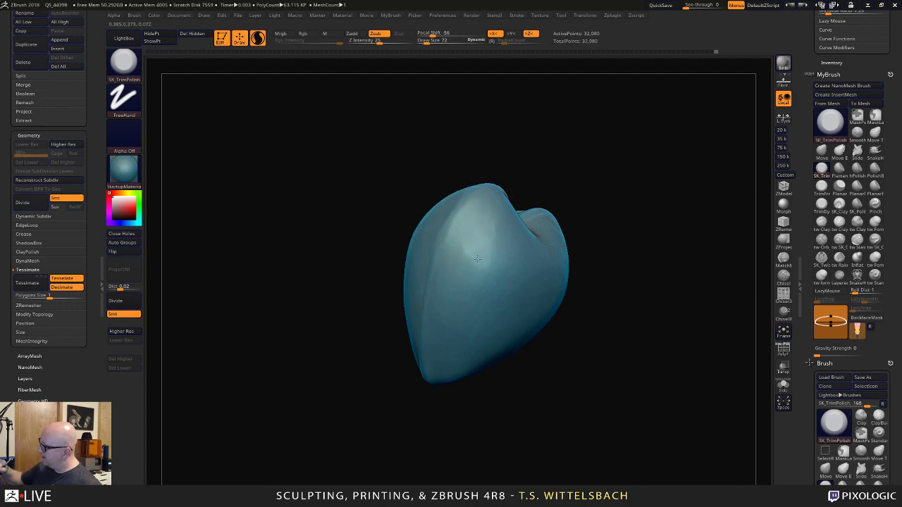
left_click_drag(477, 259, 465, 251)
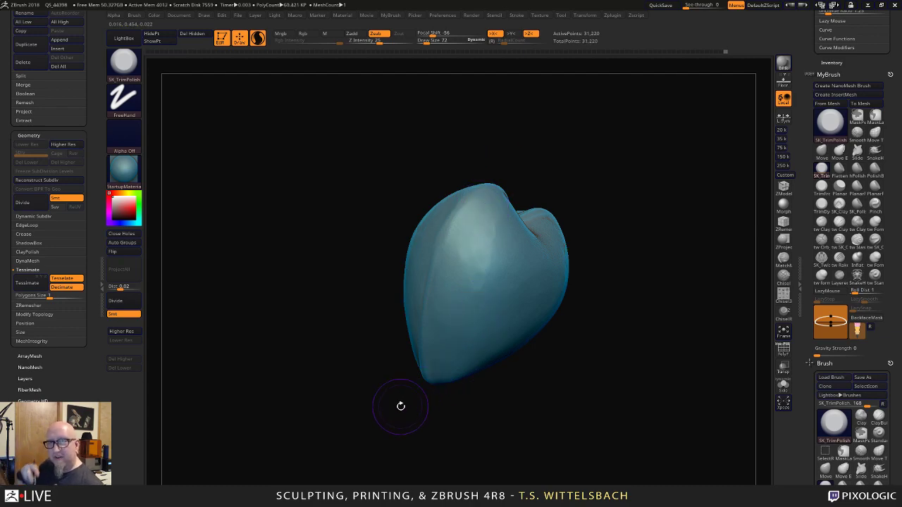
Polish the ridge across the top of the lobes beside the cleft with SK_TrimPolish.
mouse_move(400, 406)
left_mouse_down()
mouse_move(604, 336)
mouse_move(616, 256)
left_mouse_up()
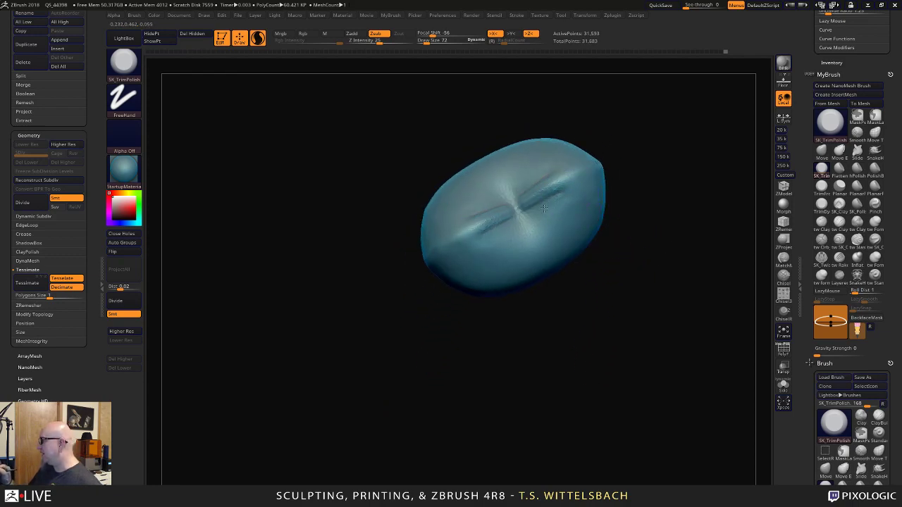
mouse_move(543, 209)
left_mouse_down()
mouse_move(525, 243)
mouse_move(507, 231)
left_mouse_up()
mouse_move(442, 302)
left_mouse_down()
mouse_move(459, 286)
mouse_move(461, 307)
left_mouse_up()
right_click_drag(454, 347, 465, 303)
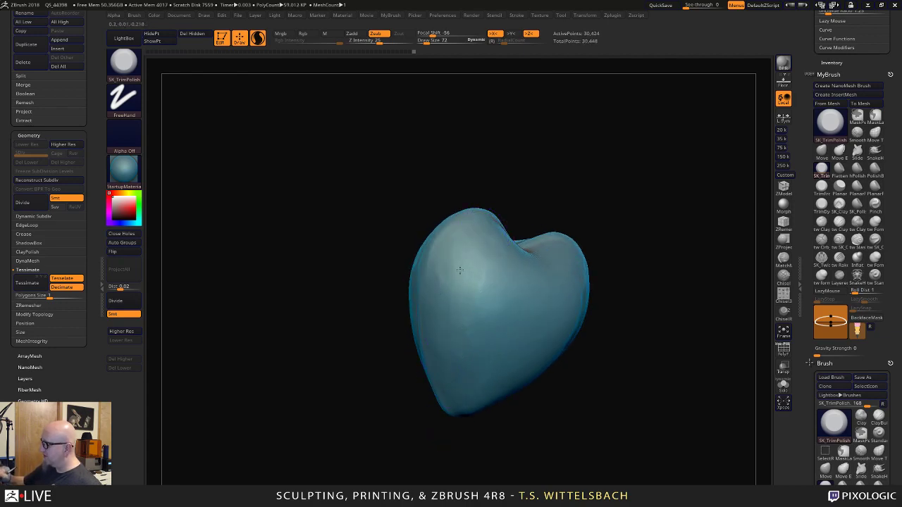
Polish the side of the heart from the lobe down to the lower tip with SK_TrimPolish.
mouse_move(483, 491)
left_mouse_down()
mouse_move(539, 422)
mouse_move(539, 326)
mouse_move(569, 206)
left_mouse_up()
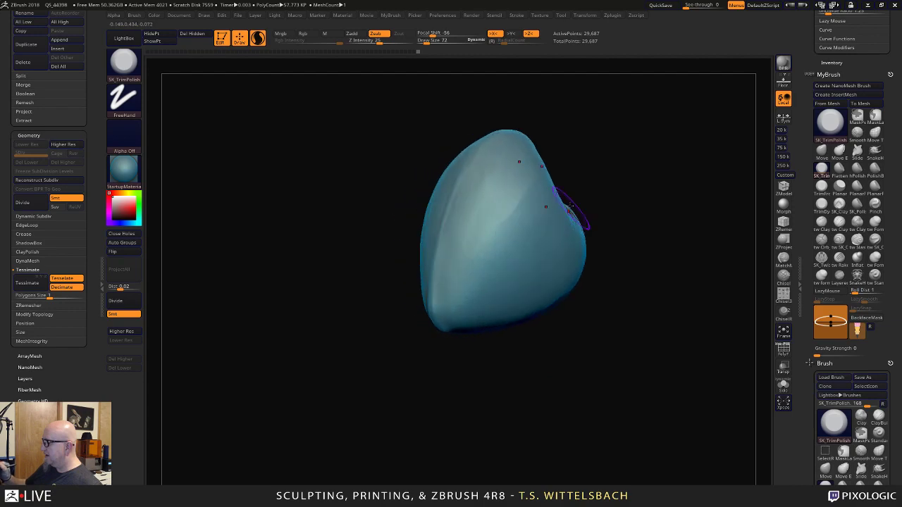
mouse_move(448, 300)
left_mouse_down()
mouse_move(459, 256)
mouse_move(439, 274)
left_mouse_up()
left_click_drag(442, 310, 451, 291)
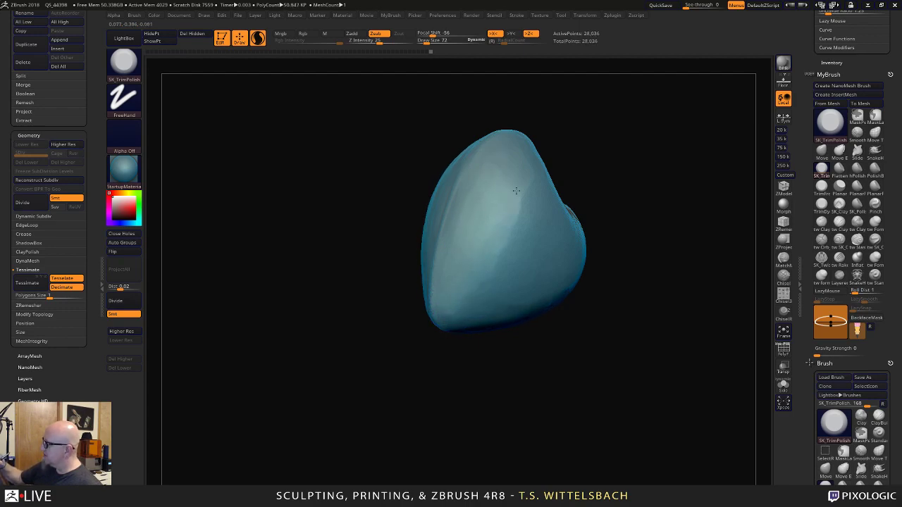
mouse_move(515, 190)
left_mouse_down()
mouse_move(505, 275)
mouse_move(465, 309)
left_mouse_up()
Trim the heart's front face and the inner curves of the lobes around the cleft with SK_TrimPolish.
mouse_move(486, 367)
left_mouse_down()
mouse_move(549, 395)
mouse_move(547, 362)
left_mouse_up()
left_click_drag(518, 333, 621, 284, "alt")
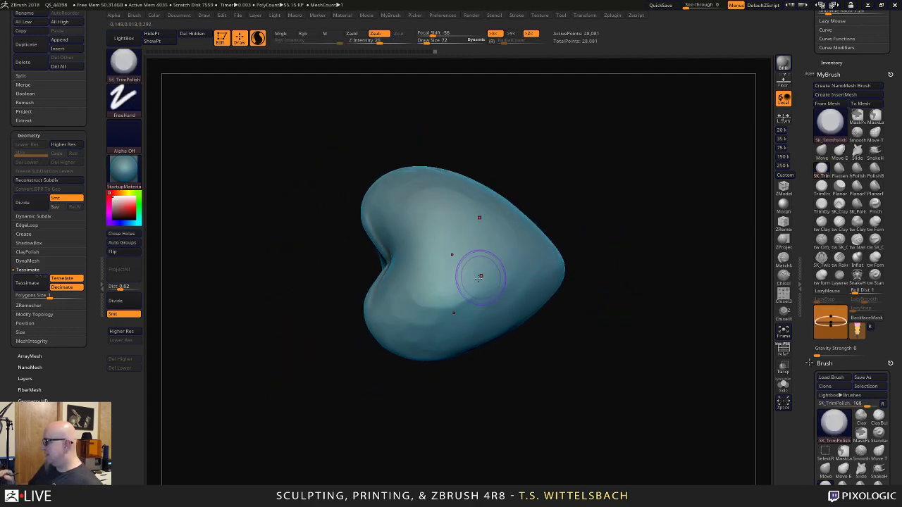
left_click_drag(442, 309, 445, 303)
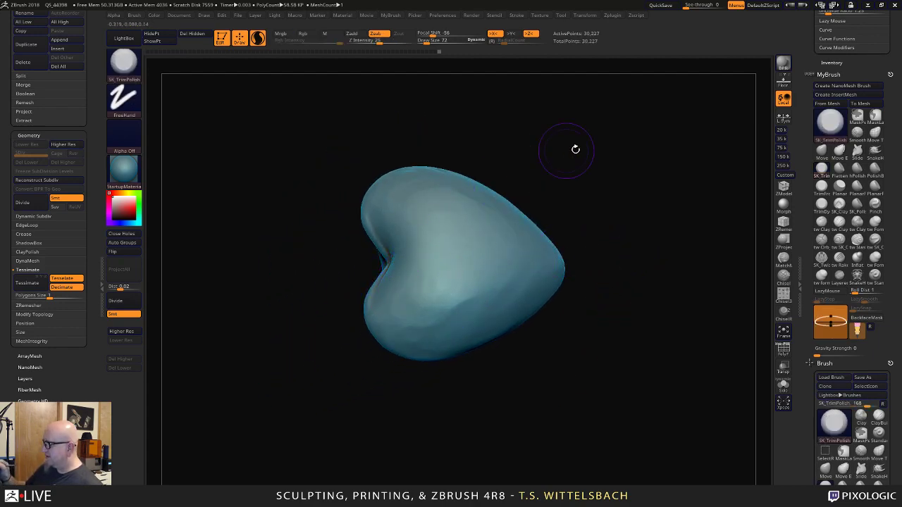
left_click_drag(576, 149, 594, 173)
mouse_move(394, 274)
left_mouse_down()
mouse_move(403, 290)
mouse_move(393, 291)
mouse_move(390, 326)
left_mouse_up()
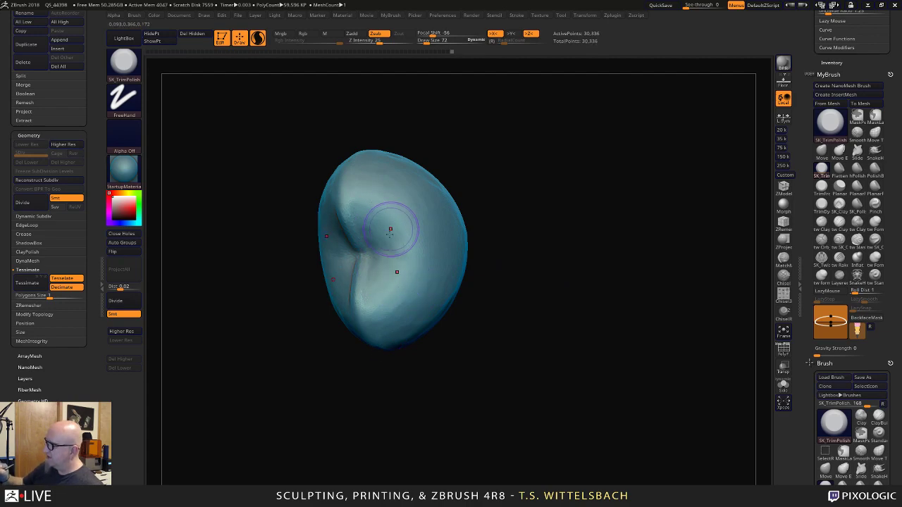
left_click_drag(390, 229, 374, 206)
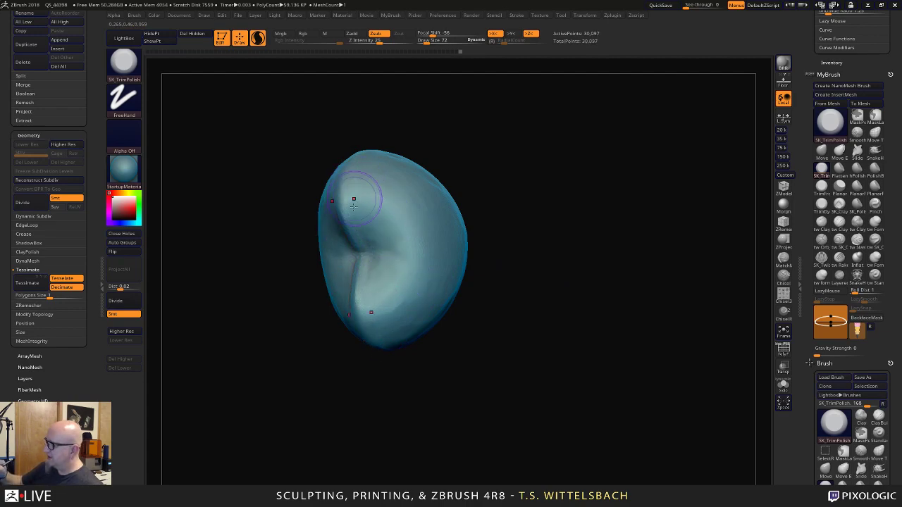
Smooth the polished planes across the heart's front face.
mouse_move(485, 138)
left_mouse_down()
mouse_move(582, 147)
mouse_move(582, 185)
left_mouse_up()
key("shift")
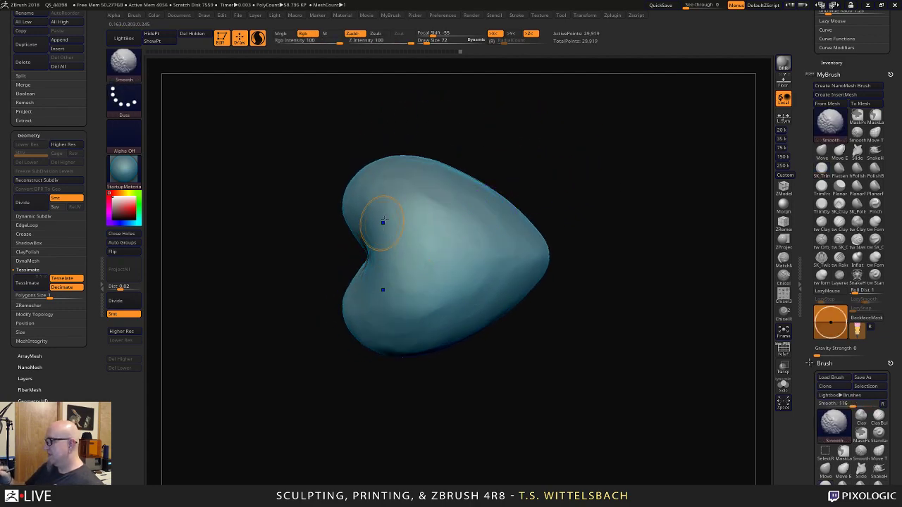
left_click_drag(458, 210, 462, 286, "shift")
mouse_move(499, 362)
left_mouse_down()
mouse_move(569, 308)
mouse_move(596, 359)
left_mouse_up()
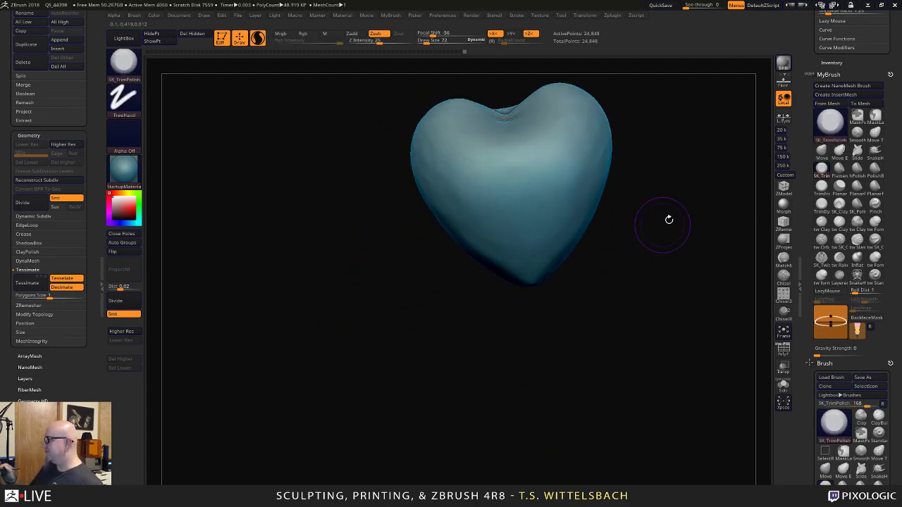
left_click_drag(668, 219, 577, 324, "alt")
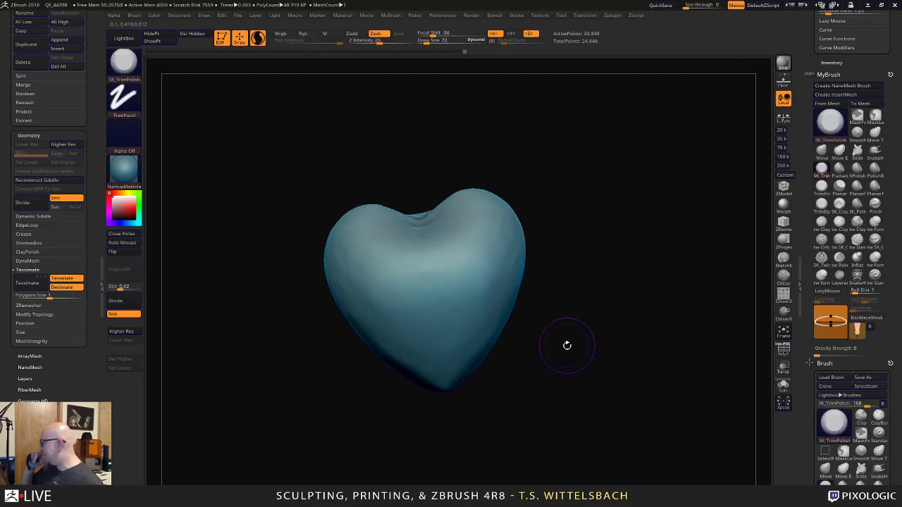
Slim and taper the heart's side profile using the Move brush at draw size 148.
left_click(822, 222)
mouse_move(604, 261)
left_mouse_down()
mouse_move(634, 257)
mouse_move(549, 189)
mouse_move(641, 209)
left_mouse_up()
left_click(821, 149)
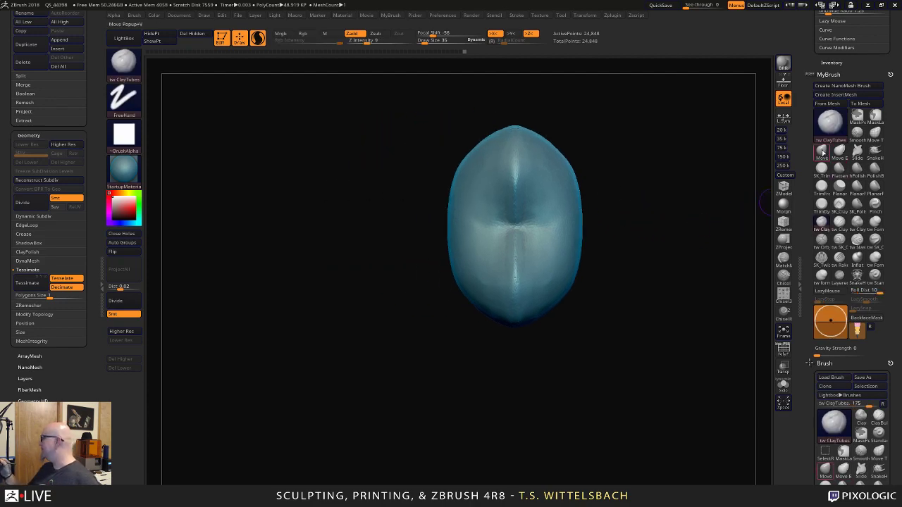
key("space")
left_click_drag(619, 203, 629, 200)
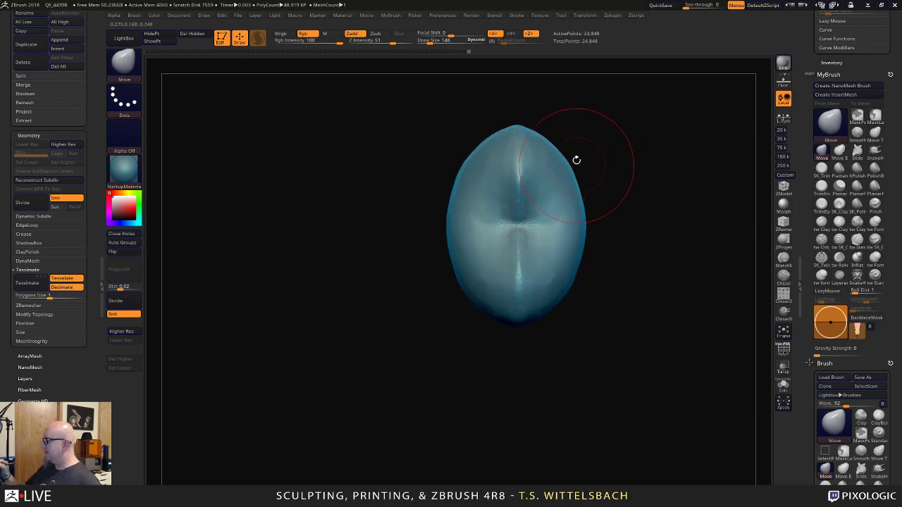
left_click_drag(576, 160, 598, 297)
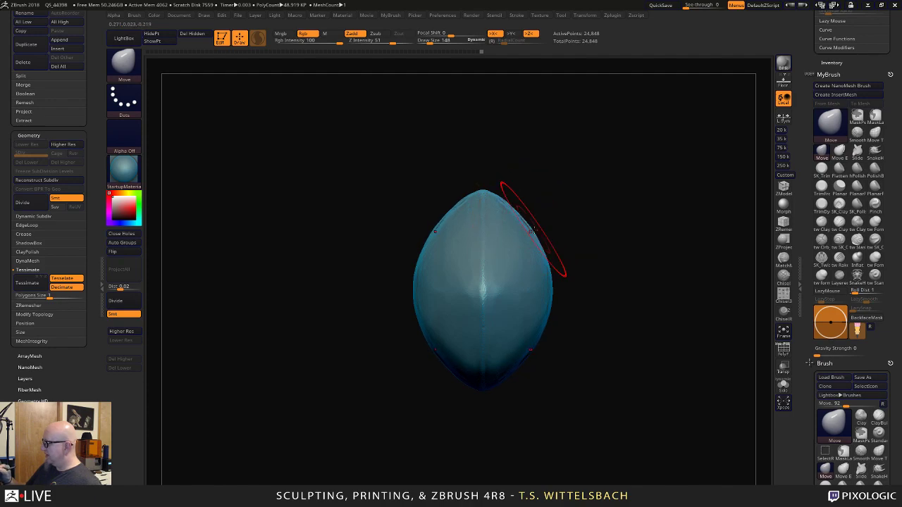
left_click_drag(617, 250, 592, 237)
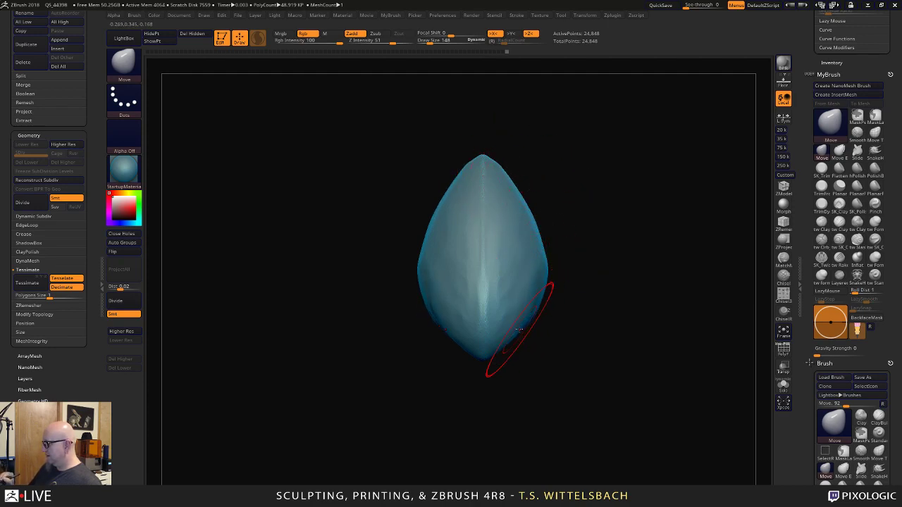
mouse_move(569, 356)
left_mouse_down()
mouse_move(572, 320)
mouse_move(603, 266)
mouse_move(571, 256)
mouse_move(636, 218)
mouse_move(580, 325)
mouse_move(605, 183)
mouse_move(501, 284)
mouse_move(608, 210)
left_mouse_up()
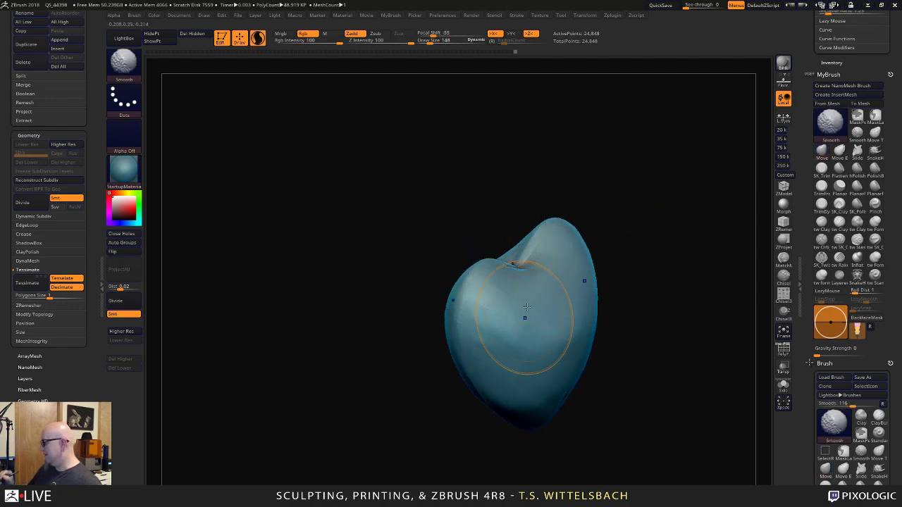
Refine and smooth the heart's front face and side with the Smooth brush at draw size 41.
left_click_drag(576, 290, 574, 251)
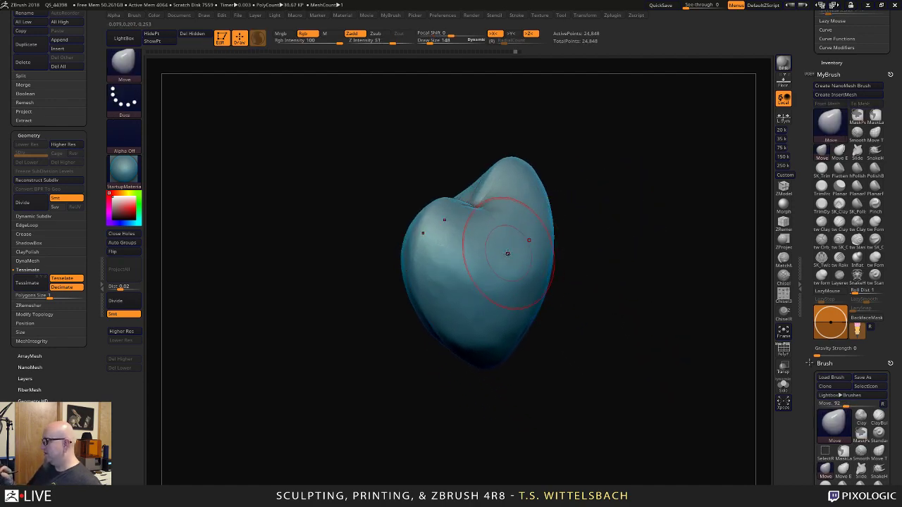
key("space")
key("shift")
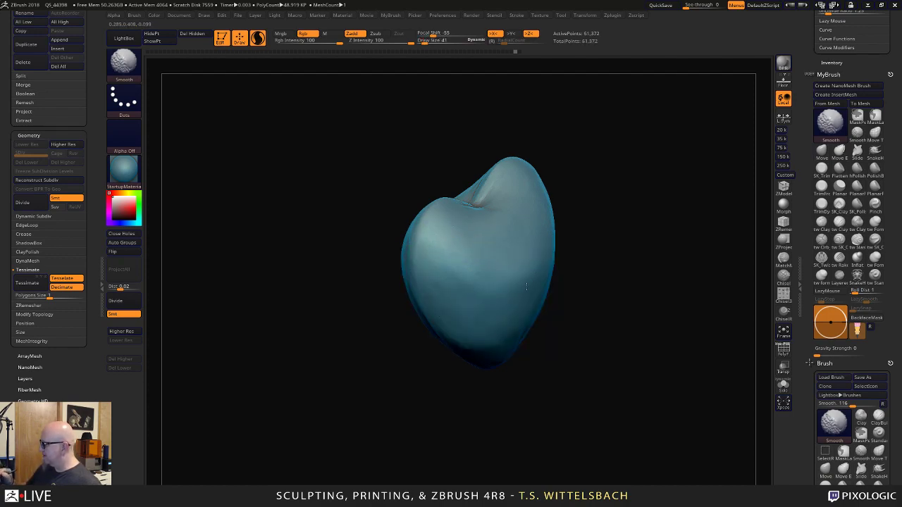
mouse_move(595, 224)
left_mouse_down()
mouse_move(634, 195)
mouse_move(651, 207)
mouse_move(594, 371)
mouse_move(581, 237)
left_mouse_up()
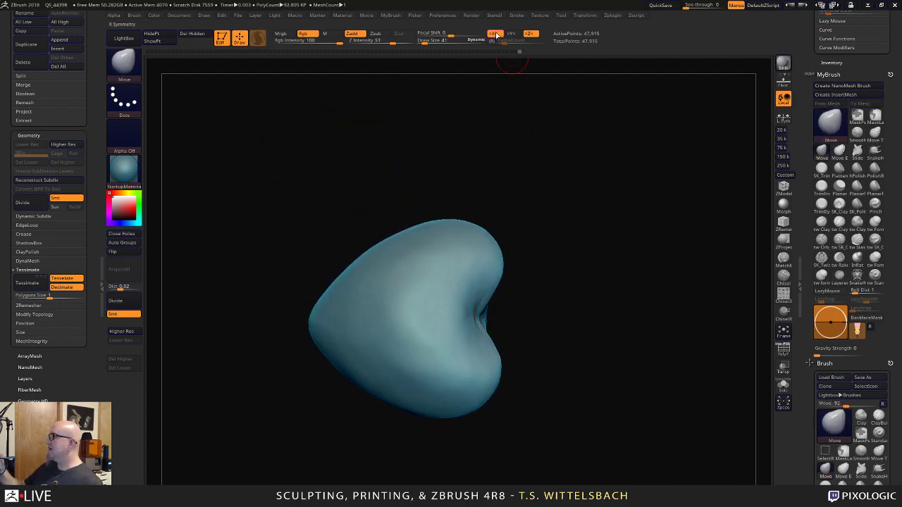
With symmetry off, sculpt a small raised ring beside the heart's cleft using tw ClayTubes at draw size 41.
left_click(821, 222)
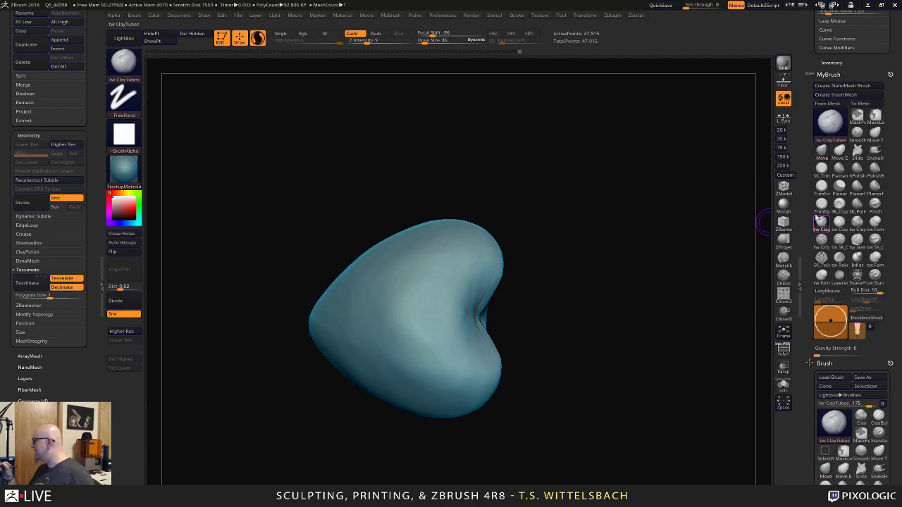
mouse_move(611, 244)
left_mouse_down()
mouse_move(614, 275)
mouse_move(479, 192)
left_mouse_up()
key("space")
left_click_drag(434, 224, 438, 224)
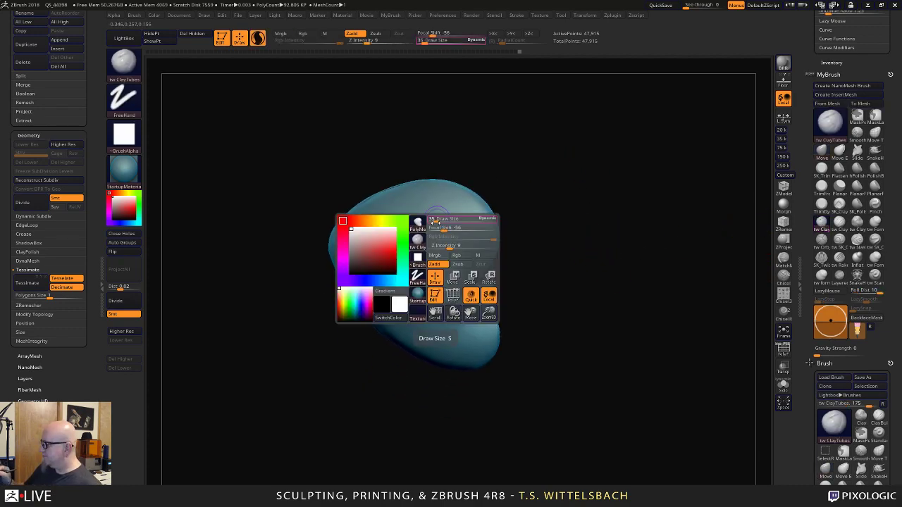
left_click_drag(549, 164, 504, 204)
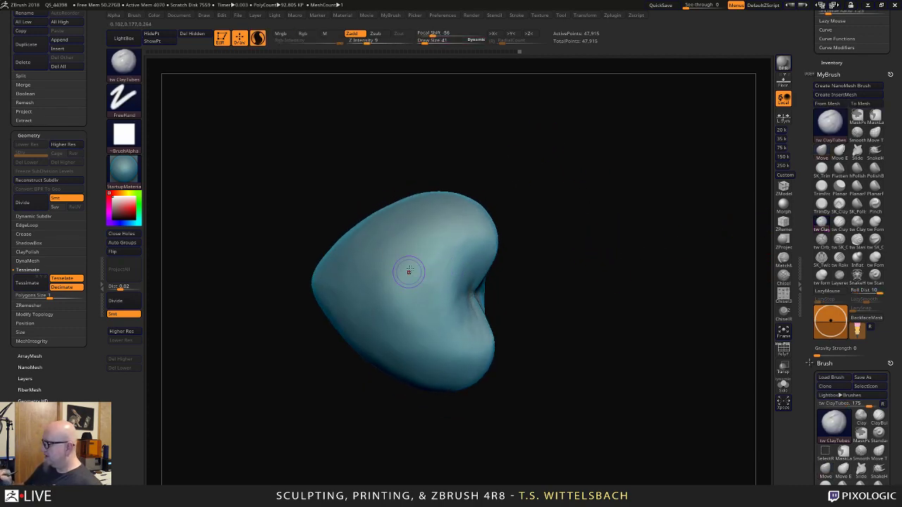
left_click_drag(437, 267, 454, 287)
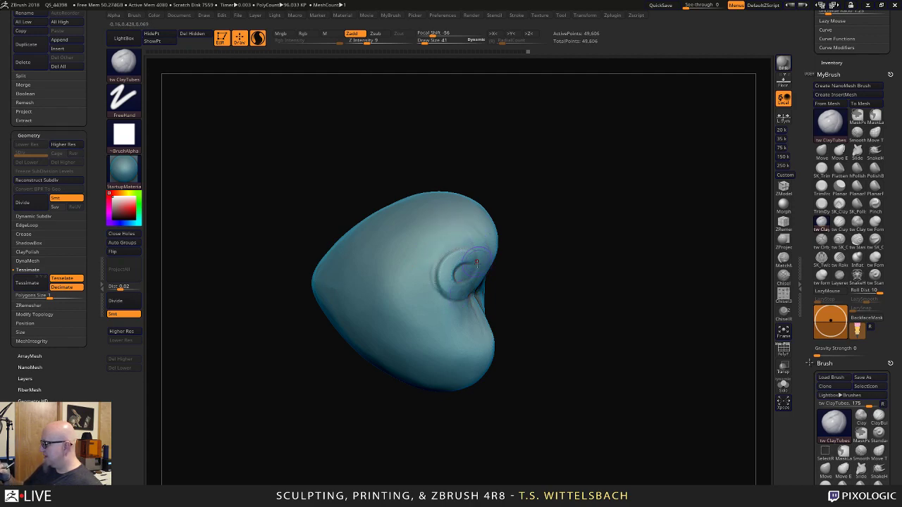
left_click_drag(458, 211, 452, 206)
Inspect the heart's side profile, outer edges and pointed tip from several angles.
left_click_drag(520, 140, 495, 283)
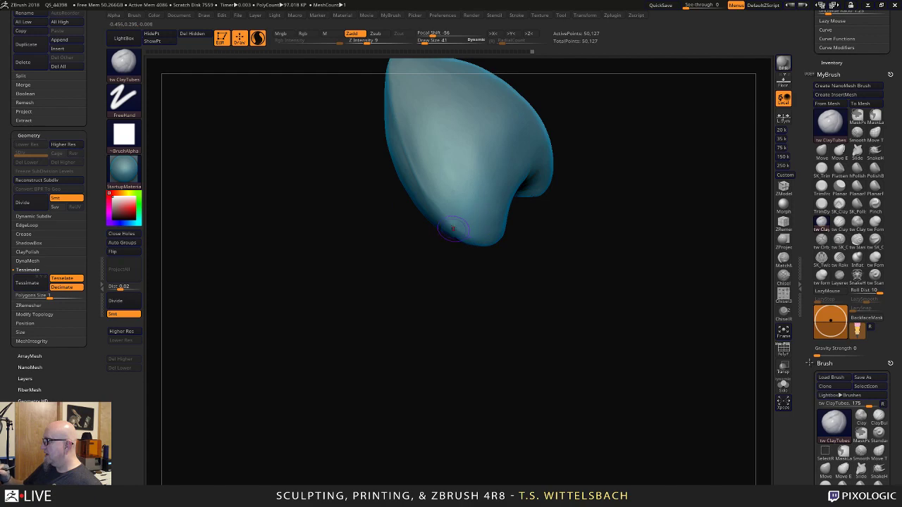
mouse_move(586, 95)
right_mouse_down()
mouse_move(651, 115)
mouse_move(584, 231)
mouse_move(396, 303)
right_mouse_up()
mouse_move(477, 174)
right_mouse_down()
mouse_move(557, 203)
mouse_move(491, 294)
mouse_move(584, 189)
mouse_move(649, 147)
mouse_move(598, 146)
mouse_move(594, 178)
mouse_move(537, 151)
mouse_move(629, 54)
mouse_move(596, 215)
mouse_move(629, 171)
mouse_move(635, 195)
right_mouse_up()
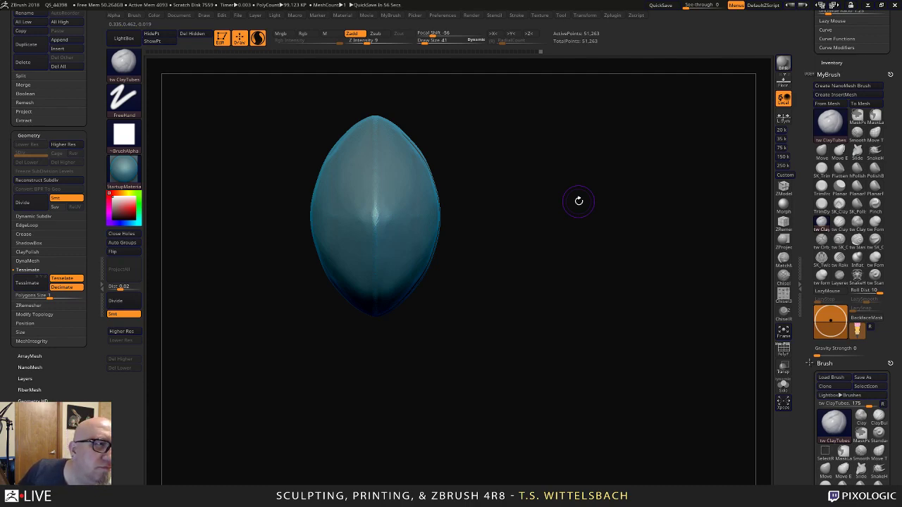
mouse_move(487, 280)
left_mouse_down()
mouse_move(473, 306)
mouse_move(501, 296)
mouse_move(502, 282)
left_mouse_up()
left_click_drag(432, 230, 587, 212, "alt")
mouse_move(612, 255)
left_mouse_down("ctrl")
mouse_move(636, 274)
mouse_move(524, 283)
left_mouse_up("ctrl")
left_click_drag(627, 395, 549, 360, "alt")
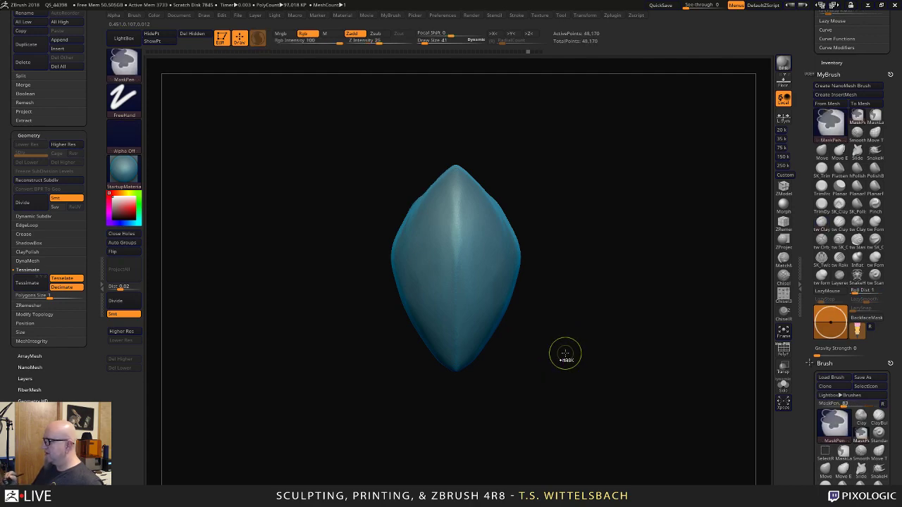
Sculpt a raised curling band on the lower heart and carry it around the side edge with tw ClayTubes at draw size 41.
mouse_move(557, 346)
right_mouse_down()
mouse_move(607, 334)
mouse_move(573, 322)
mouse_move(510, 269)
right_mouse_up()
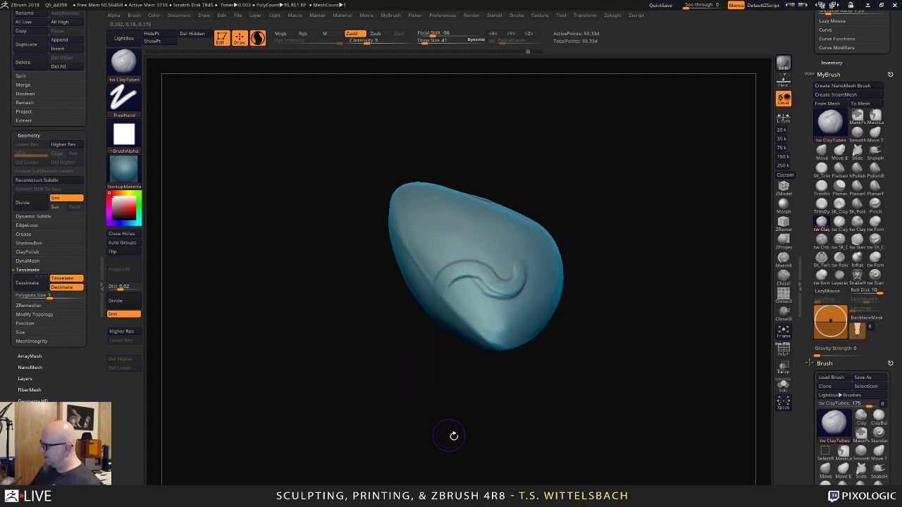
right_click_drag(453, 436, 457, 251)
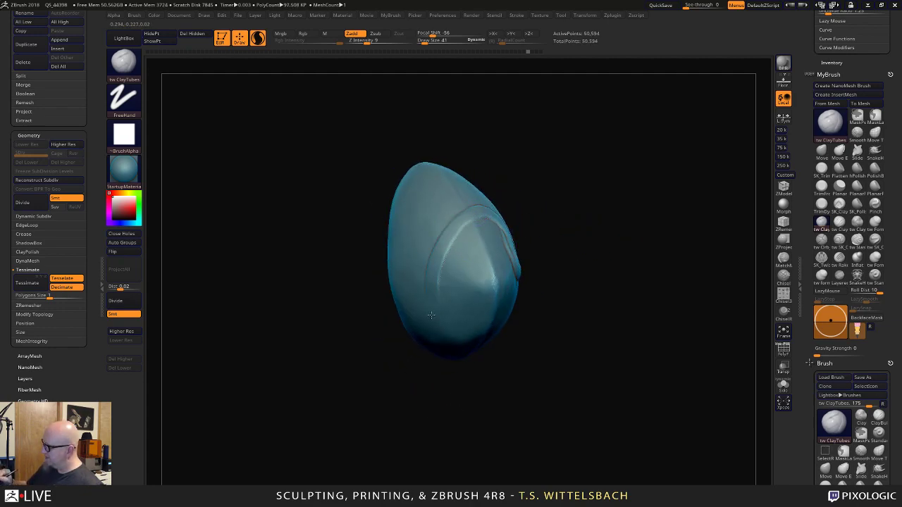
mouse_move(430, 315)
right_mouse_down()
mouse_move(562, 320)
mouse_move(584, 223)
mouse_move(437, 172)
right_mouse_up()
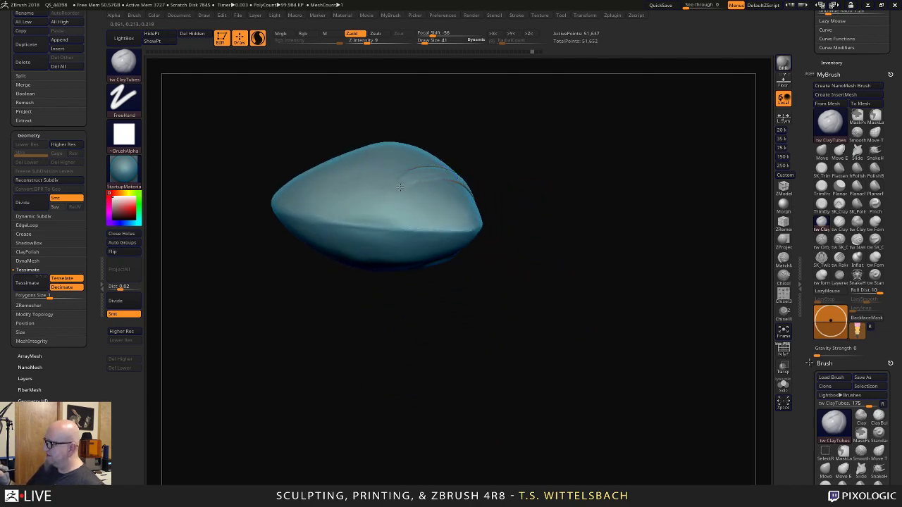
mouse_move(397, 336)
right_mouse_down()
mouse_move(545, 161)
mouse_move(535, 210)
mouse_move(384, 197)
right_mouse_up()
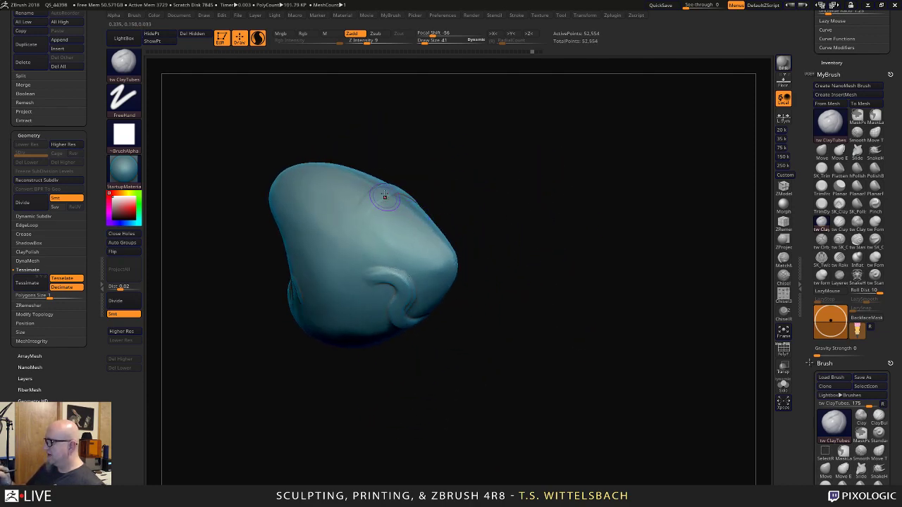
right_click_drag(363, 395, 395, 292)
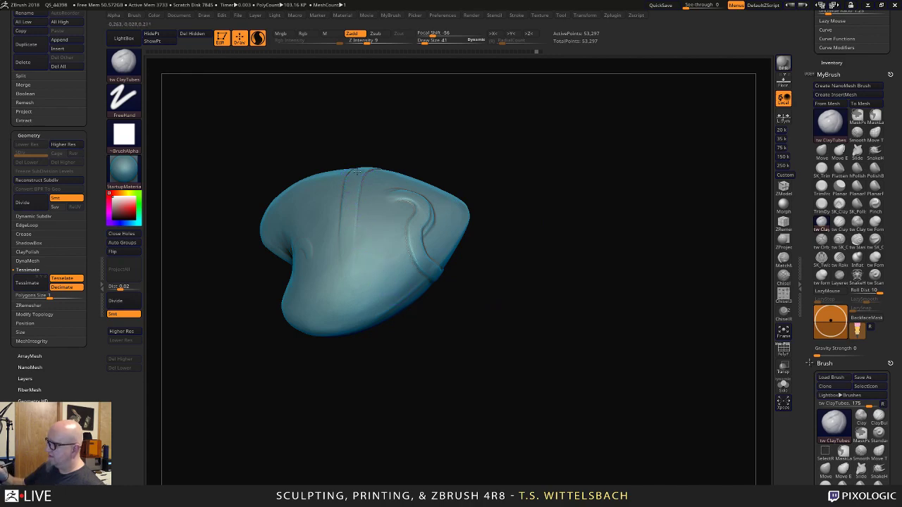
Run a second stretch of raised band diagonally across the heart's face and over its side edges.
left_click_drag(353, 272, 357, 303)
mouse_move(415, 407)
right_mouse_down()
mouse_move(445, 179)
mouse_move(431, 275)
right_mouse_up()
mouse_move(366, 330)
right_mouse_down()
mouse_move(355, 281)
mouse_move(371, 277)
right_mouse_up()
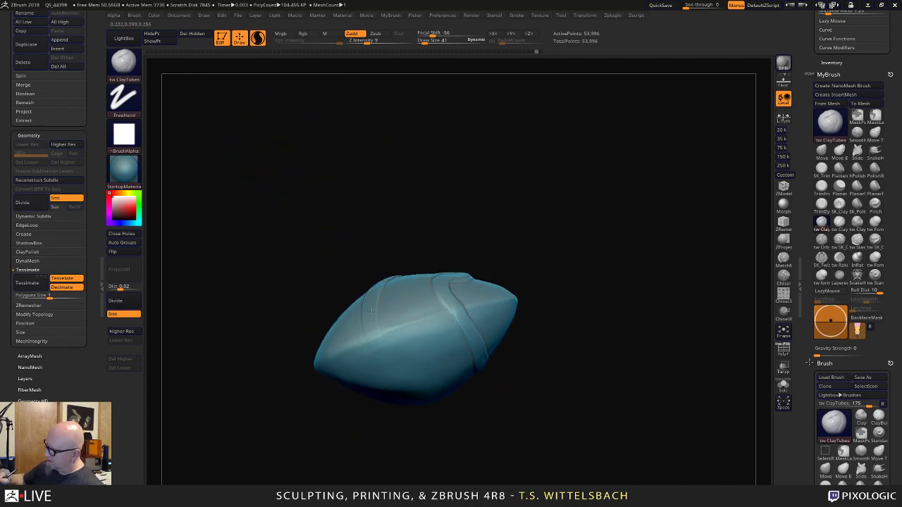
right_click_drag(423, 441, 467, 322)
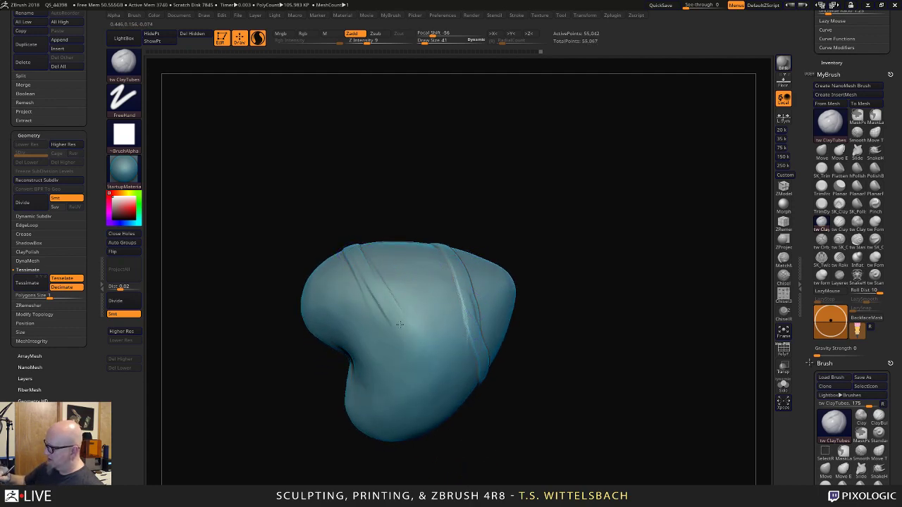
Continue the raised band around the outer side of the lobe, wrapping it over the heart's upper half to the front.
mouse_move(399, 324)
right_mouse_down()
mouse_move(451, 161)
mouse_move(540, 223)
mouse_move(560, 221)
mouse_move(457, 261)
mouse_move(519, 258)
mouse_move(580, 239)
mouse_move(606, 203)
mouse_move(479, 263)
right_mouse_up()
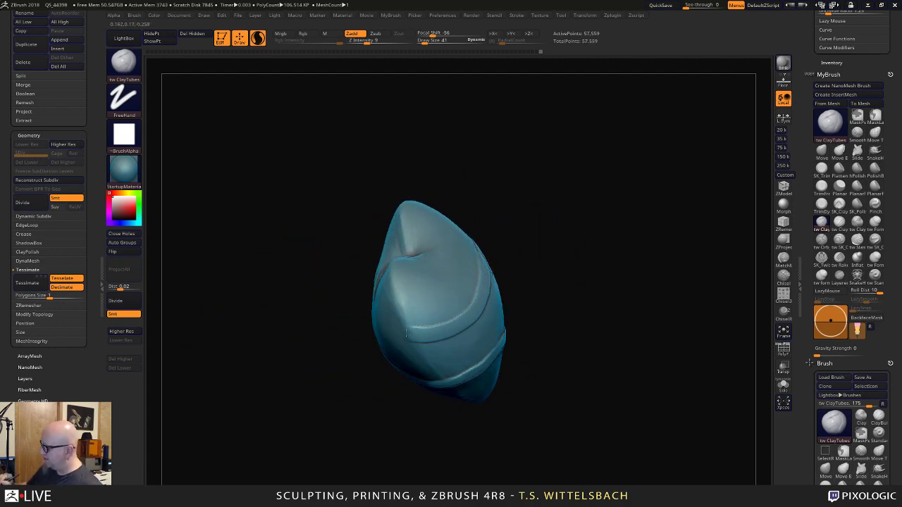
right_click_drag(479, 191, 556, 167)
mouse_move(470, 284)
right_mouse_down()
mouse_move(551, 199)
mouse_move(492, 239)
right_mouse_up()
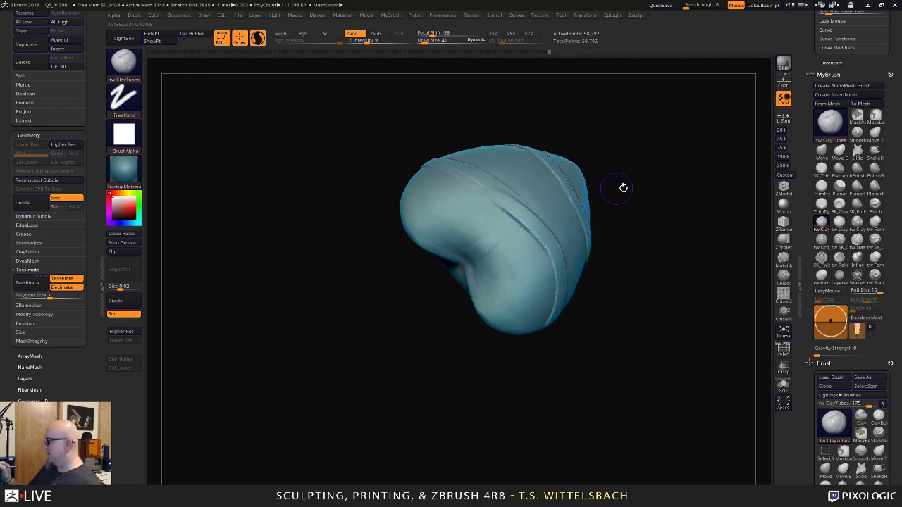
mouse_move(623, 188)
right_mouse_down()
mouse_move(508, 236)
mouse_move(596, 279)
mouse_move(600, 225)
right_mouse_up()
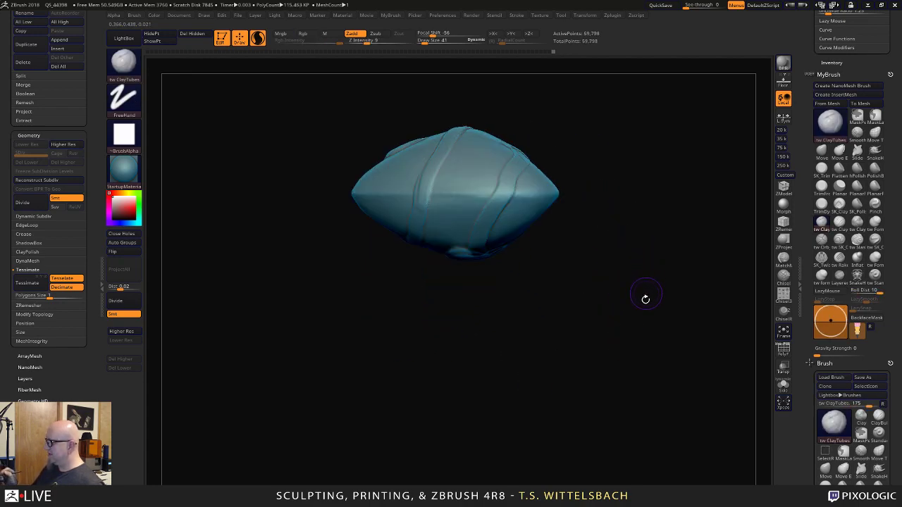
right_click_drag(645, 299, 551, 148)
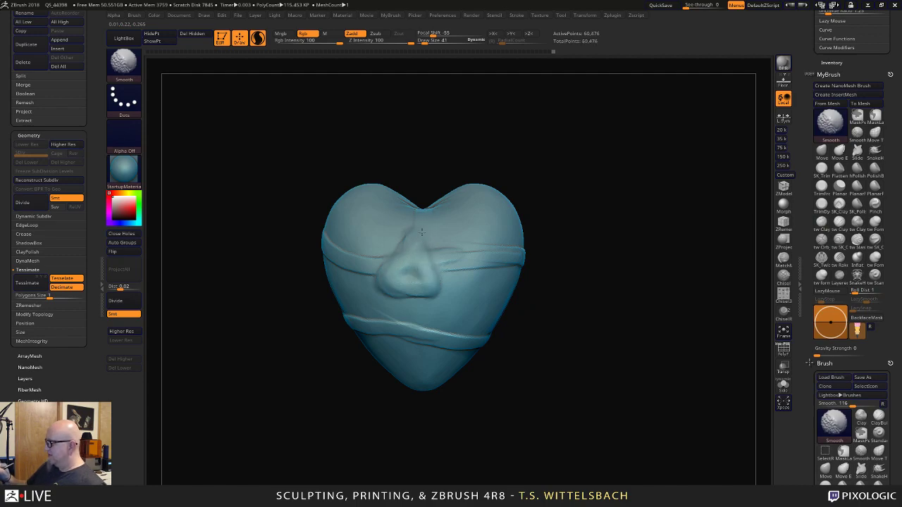
Smooth the triangular bump below the cleft, then build it up with tw ClayTubes at draw size 64.
left_click_drag(422, 232, 412, 206, "shift")
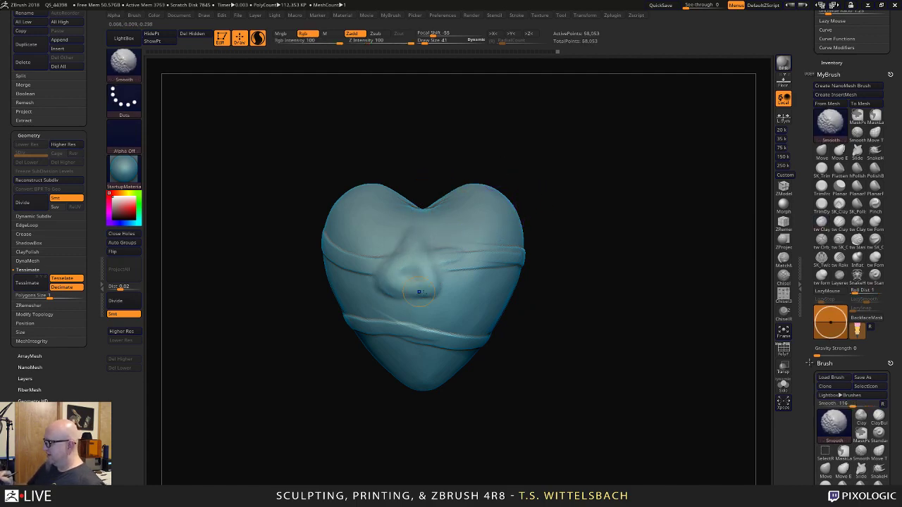
key("space")
key("space")
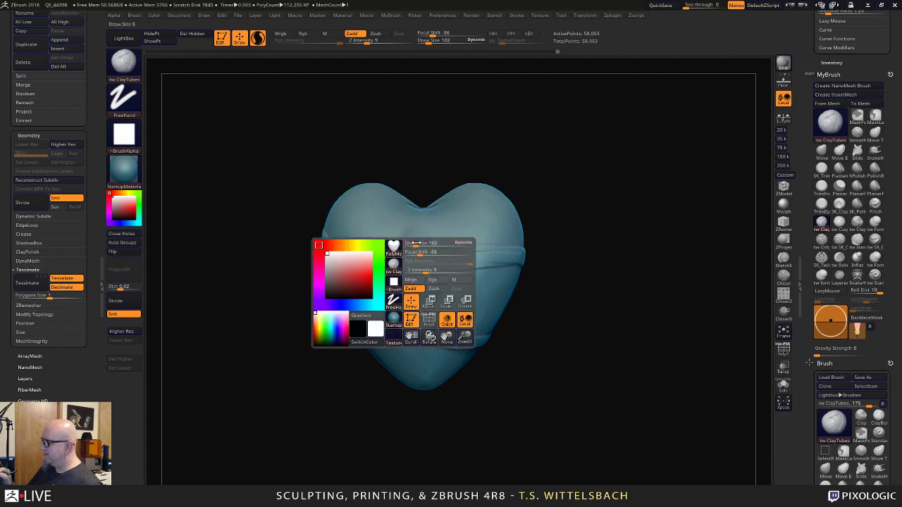
mouse_move(416, 243)
left_mouse_down()
mouse_move(408, 293)
mouse_move(437, 308)
mouse_move(425, 265)
left_mouse_up()
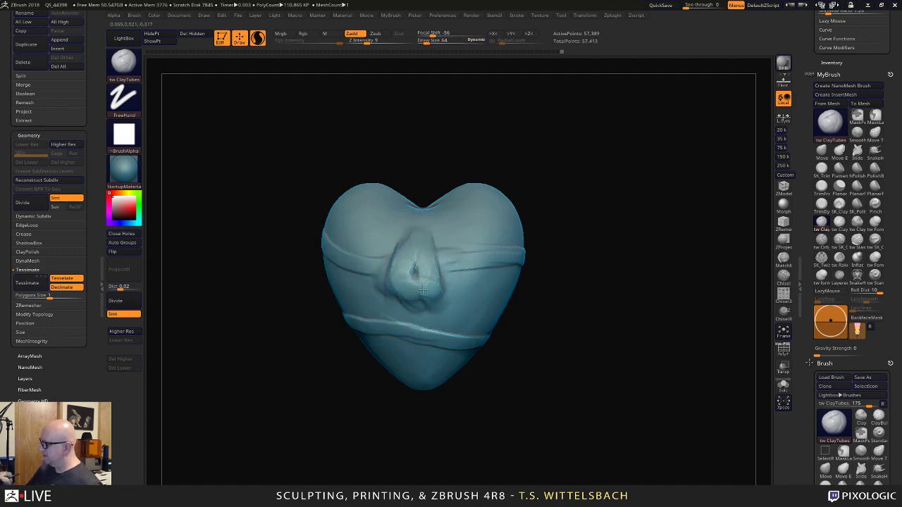
Mask the heart except for a patch around the bump on the front face.
mouse_move(524, 161)
left_mouse_down()
mouse_move(578, 155)
mouse_move(604, 209)
mouse_move(636, 120)
mouse_move(430, 350)
mouse_move(400, 410)
left_mouse_up()
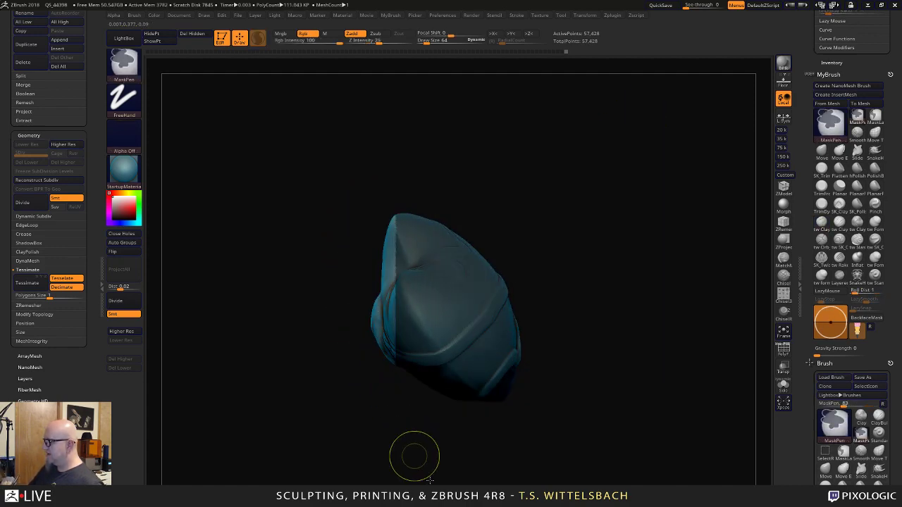
mouse_move(431, 473)
left_mouse_down()
mouse_move(561, 439)
mouse_move(567, 423)
left_mouse_up()
mouse_move(370, 266)
left_mouse_down("ctrl")
mouse_move(391, 231)
mouse_move(468, 299)
mouse_move(462, 343)
left_mouse_up("ctrl")
Pull the unmasked bump up over the cleft and down toward the back with SnakeHook at draw size 72, forming an arched tube.
left_click(875, 151)
left_click_drag(662, 262, 546, 229)
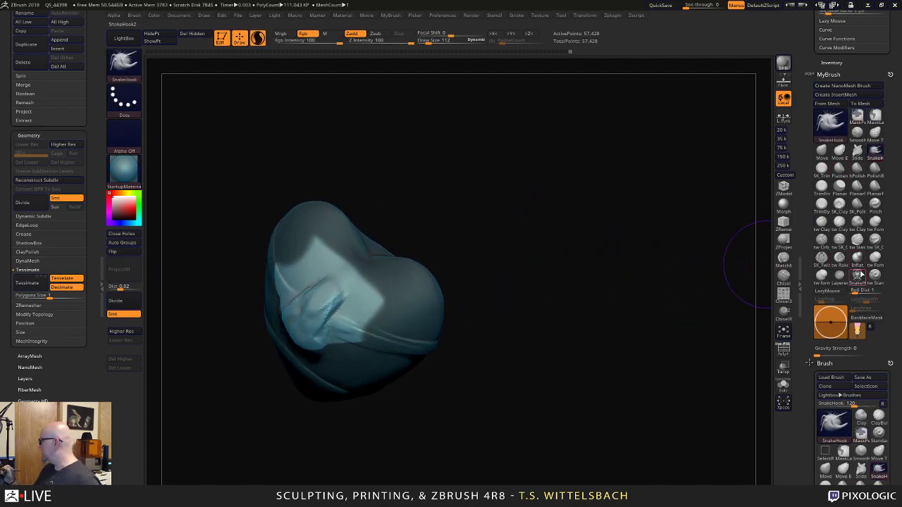
key("space")
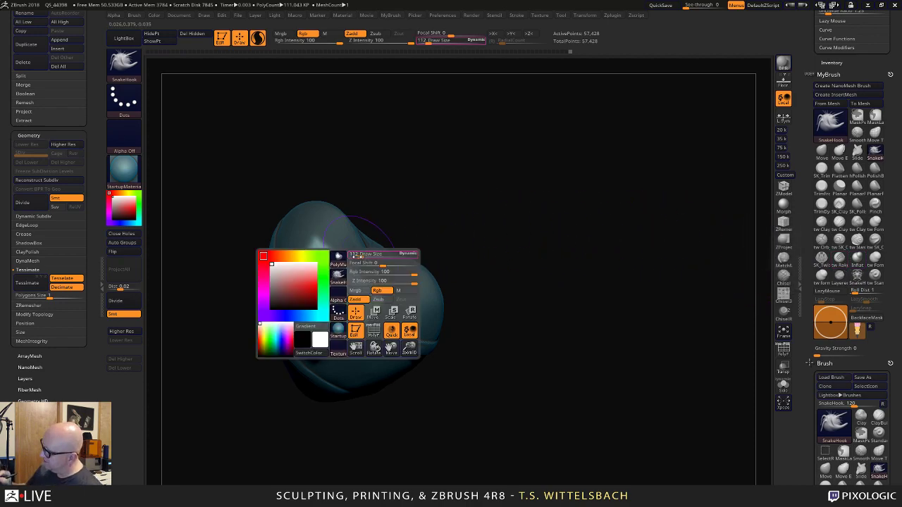
left_click_drag(354, 256, 360, 256)
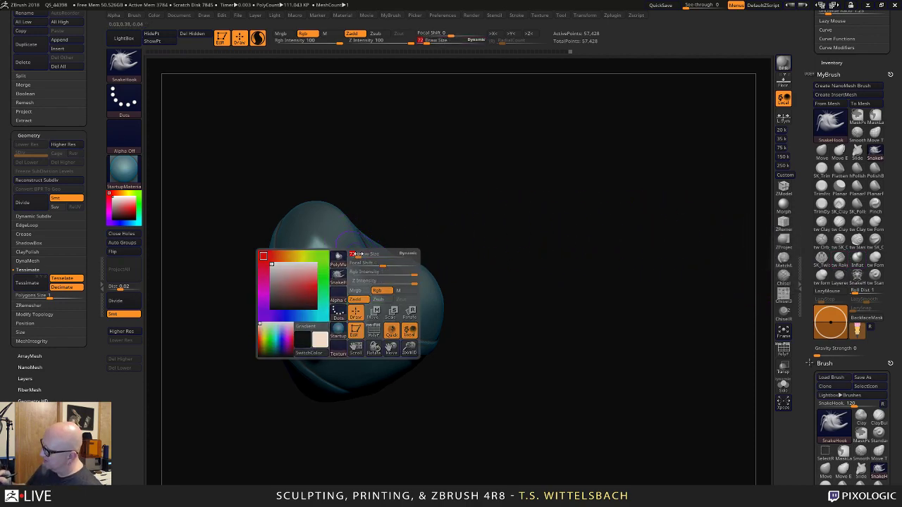
left_click_drag(425, 188, 344, 248)
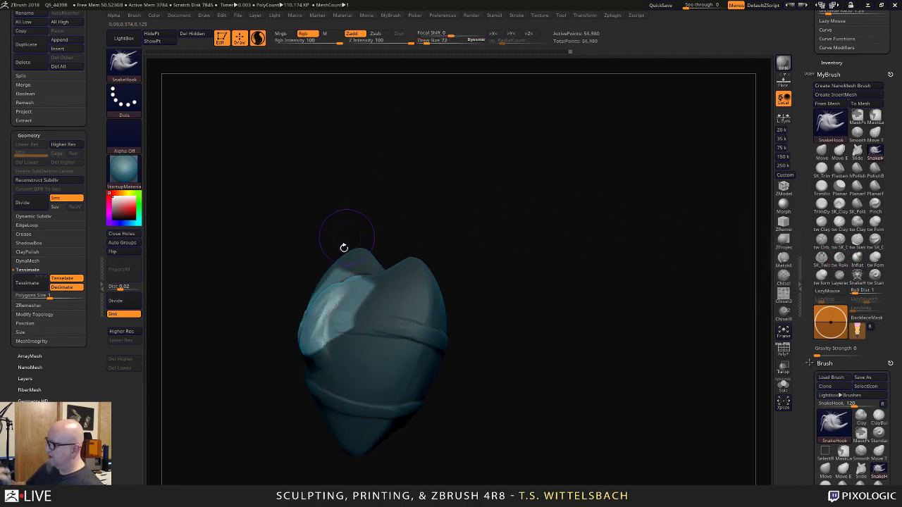
mouse_move(330, 291)
left_mouse_down()
mouse_move(346, 252)
mouse_move(402, 212)
left_mouse_up()
left_click_drag(482, 219, 458, 208)
mouse_move(364, 221)
left_mouse_down()
mouse_move(422, 248)
mouse_move(435, 312)
mouse_move(556, 294)
mouse_move(591, 268)
mouse_move(523, 191)
mouse_move(632, 250)
left_mouse_up()
Thicken the arched tube along its length with the Inflat brush at draw size 72.
left_click(856, 256)
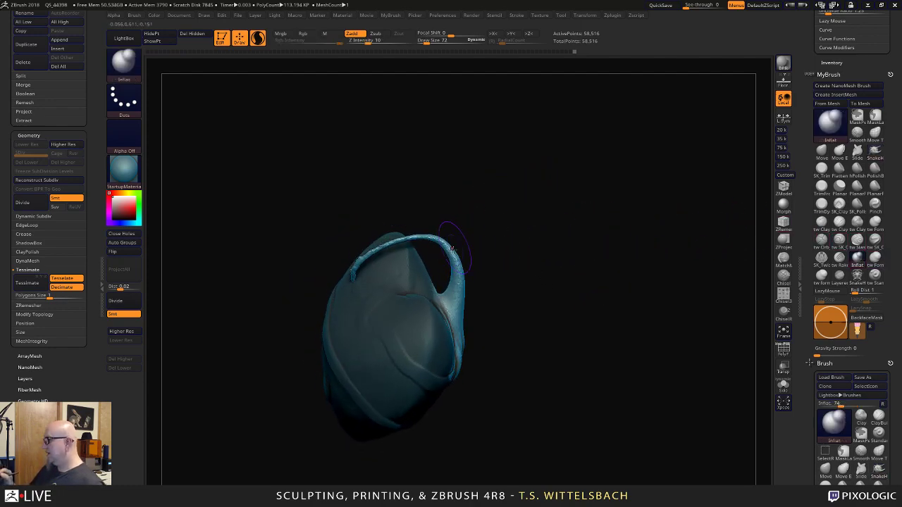
mouse_move(437, 243)
left_mouse_down()
mouse_move(398, 236)
mouse_move(370, 248)
mouse_move(351, 279)
left_mouse_up()
left_click_drag(530, 296, 611, 249)
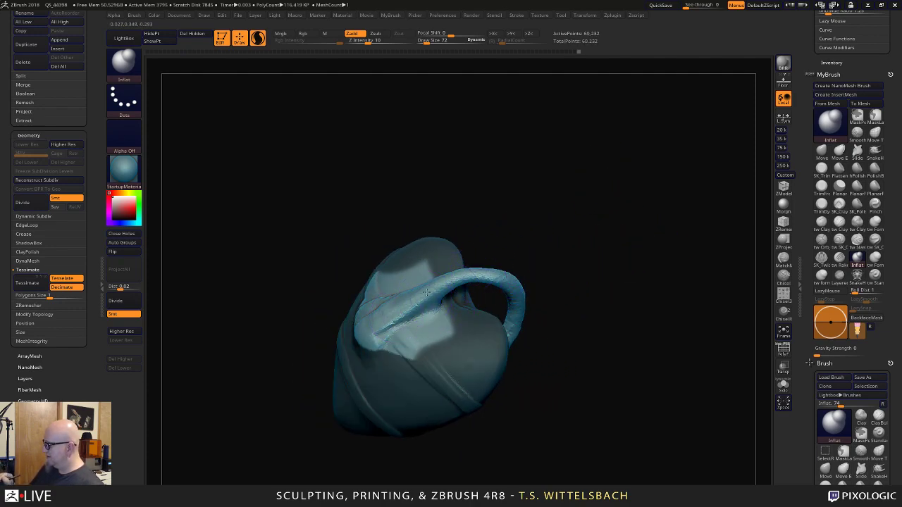
mouse_move(426, 292)
left_mouse_down()
mouse_move(510, 280)
mouse_move(521, 315)
left_mouse_up()
mouse_move(563, 342)
left_mouse_down()
mouse_move(585, 364)
mouse_move(605, 308)
left_mouse_up()
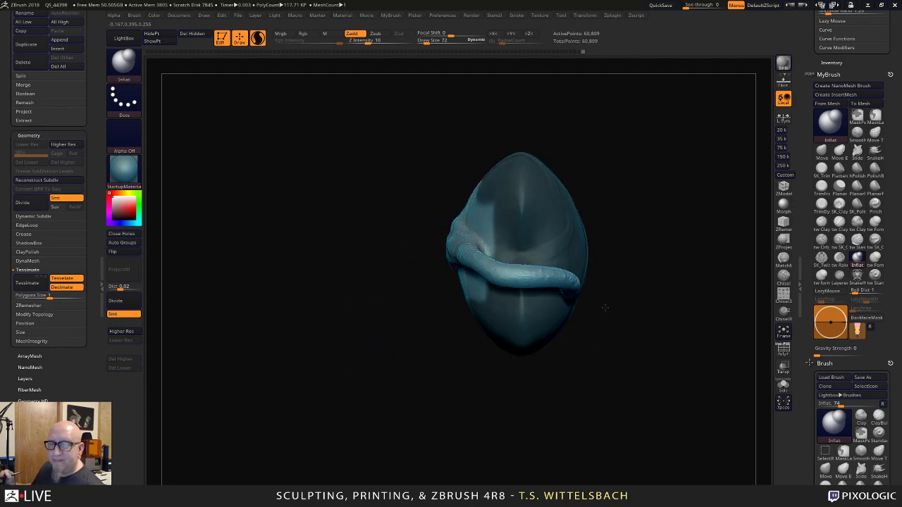
Bend the front of the arched tube and its base sideways over one lobe with the Move brush at draw size 148.
mouse_move(630, 361)
left_mouse_down()
mouse_move(517, 390)
mouse_move(489, 346)
mouse_move(628, 280)
mouse_move(602, 98)
left_mouse_up()
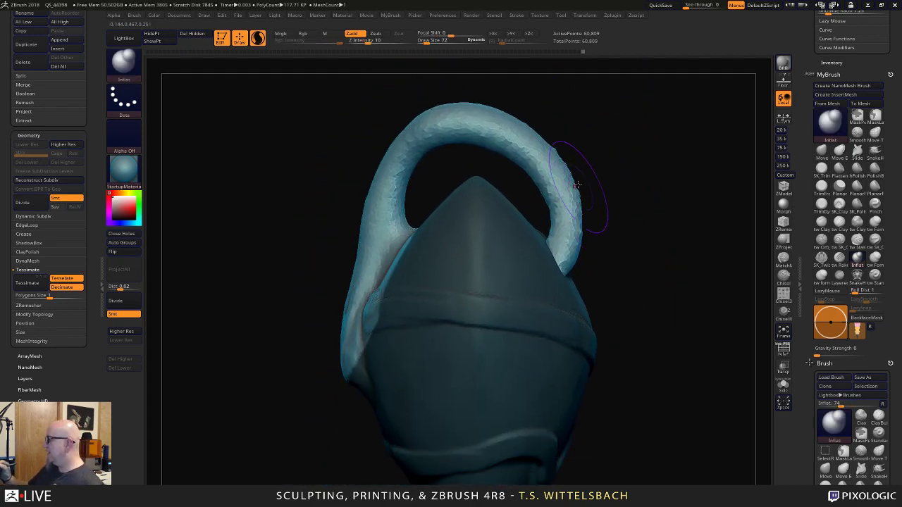
left_click_drag(592, 169, 656, 151)
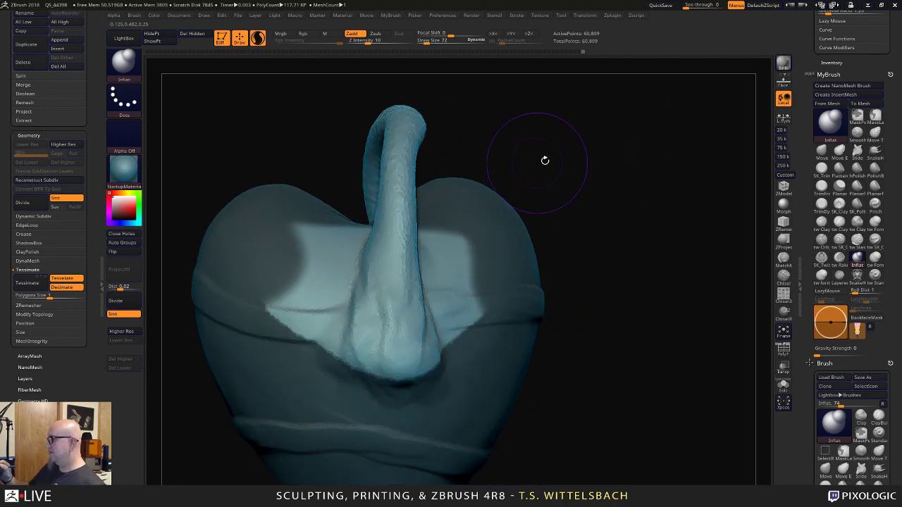
left_click_drag(544, 161, 599, 186)
left_click(821, 150)
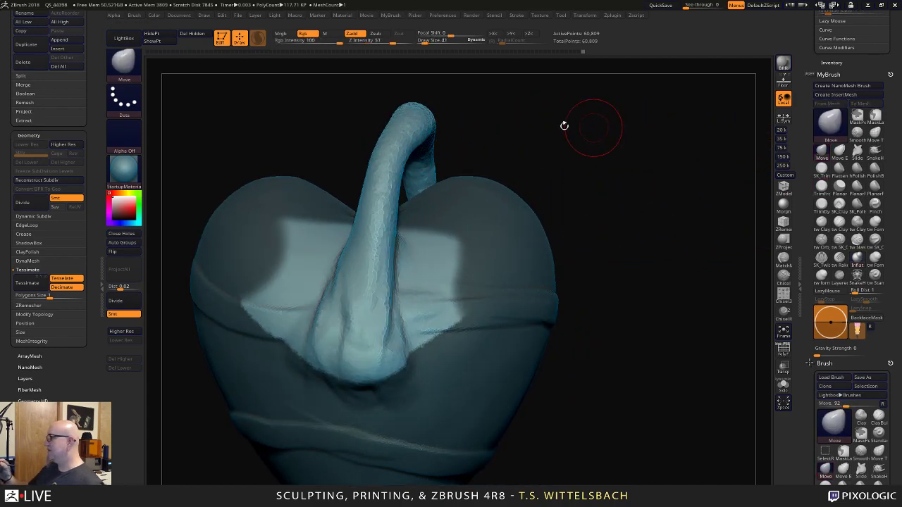
right_click(436, 115)
left_click_drag(437, 115, 386, 107)
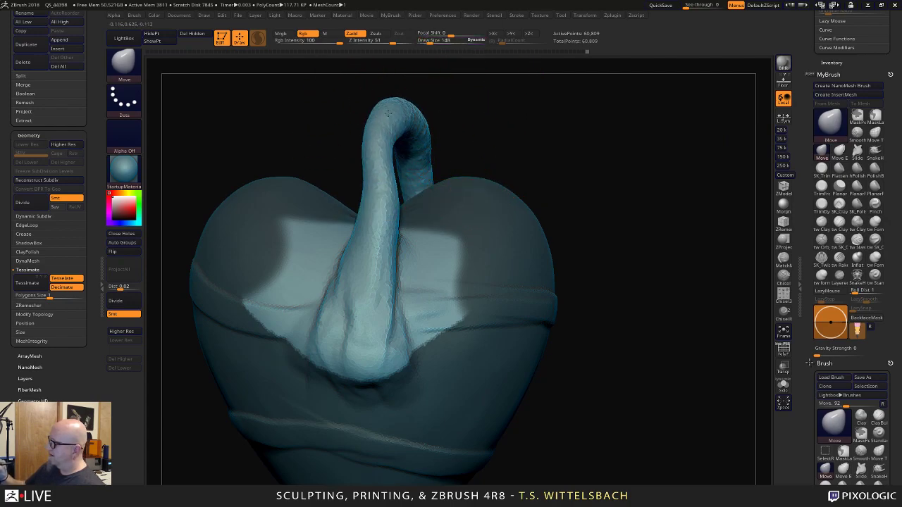
left_click_drag(381, 167, 350, 172)
left_click_drag(371, 226, 331, 234)
left_click_drag(366, 279, 350, 282)
mouse_move(344, 325)
left_mouse_down()
mouse_move(361, 331)
mouse_move(369, 303)
left_mouse_up()
Smooth the tube's base into the heart's front face at draw size 35, undoing the stray mask strokes on it.
left_click_drag(616, 302, 493, 282)
key("space")
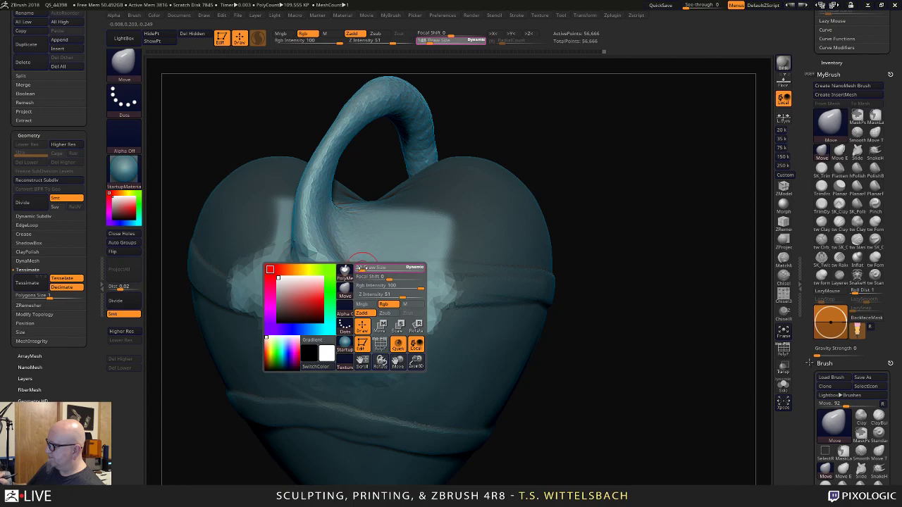
left_click(361, 268)
left_click_drag(623, 180, 646, 176)
left_click_drag(312, 248, 331, 291, "ctrl")
left_click_drag(336, 299, 336, 282, "ctrl")
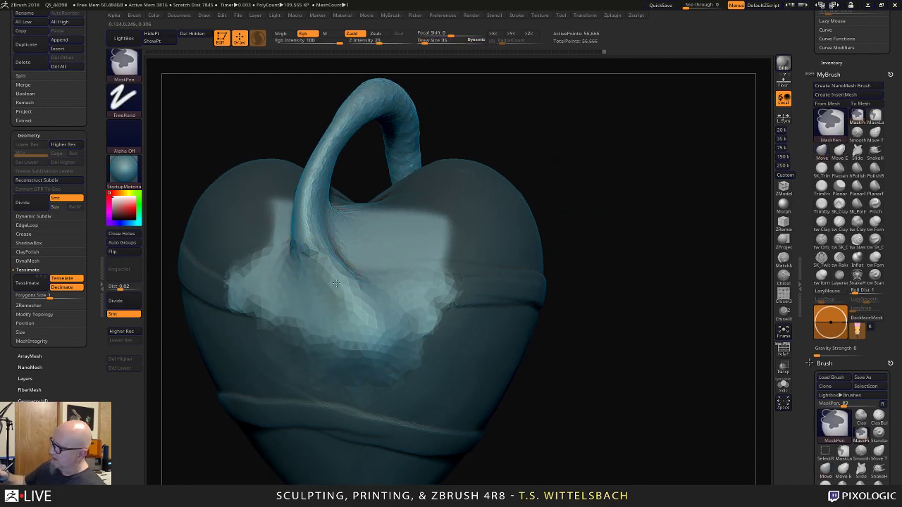
key("ctrl+z")
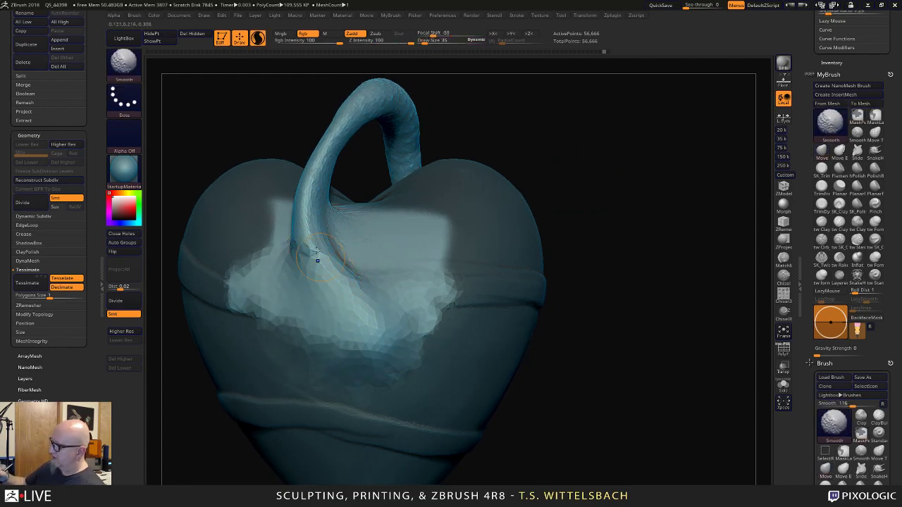
left_click_drag(381, 354, 407, 325, "shift")
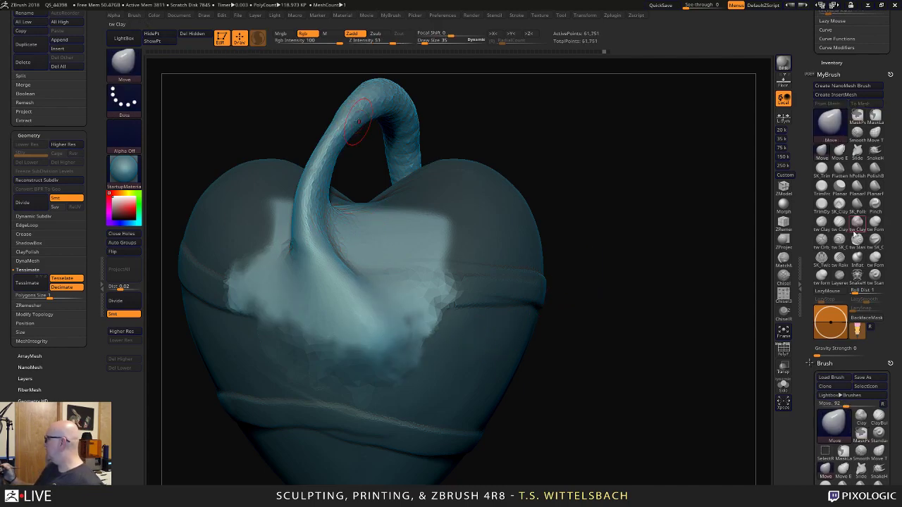
left_click(822, 223)
left_click_drag(369, 111, 343, 130)
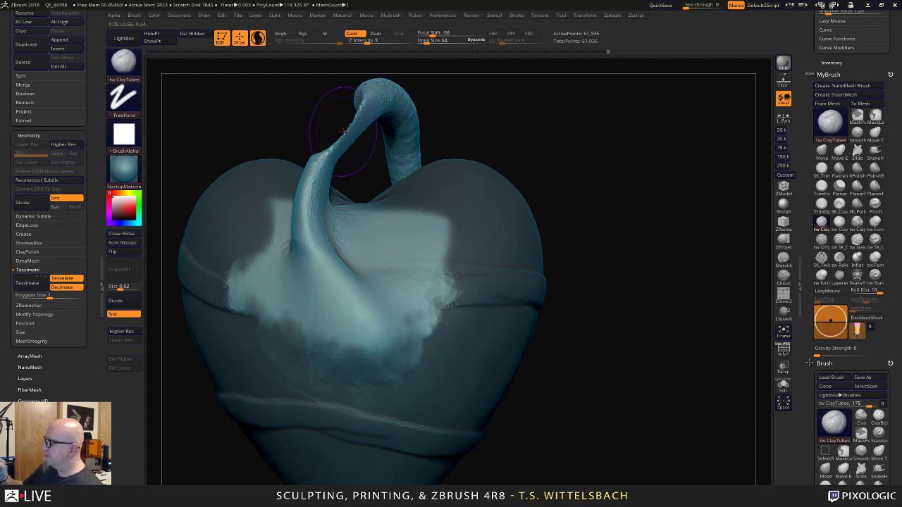
right_click(372, 139)
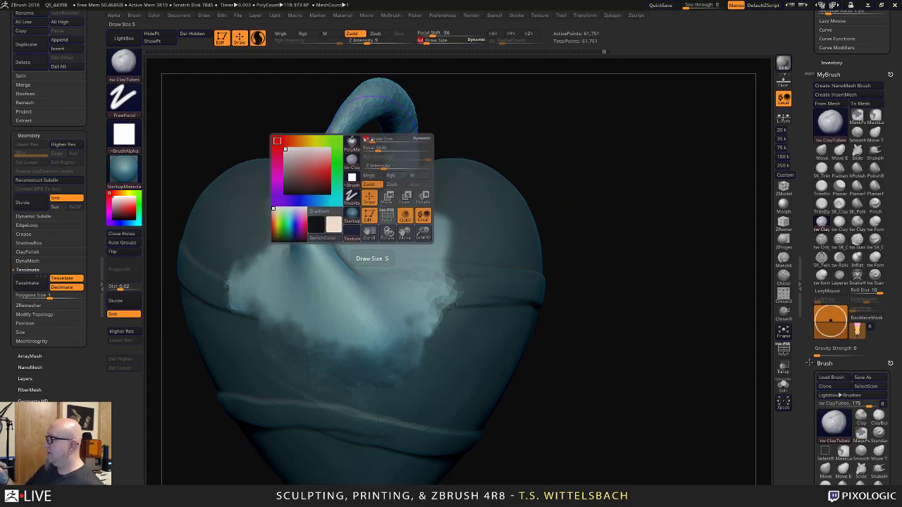
Fatten the tube's thin front section and the rest of the arch down to its rear end with Inflat at draw size 72.
left_click(856, 256)
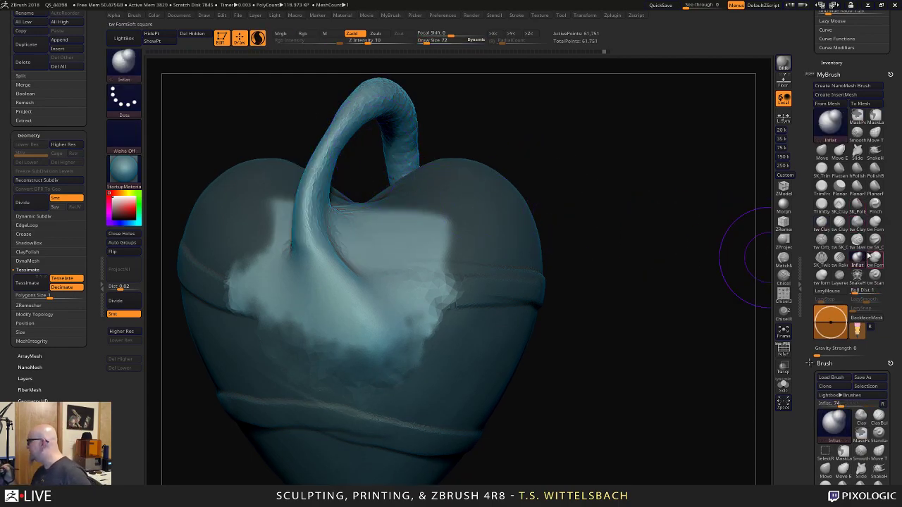
mouse_move(370, 104)
left_mouse_down()
mouse_move(334, 144)
mouse_move(319, 183)
mouse_move(323, 171)
mouse_move(338, 280)
mouse_move(326, 149)
left_mouse_up()
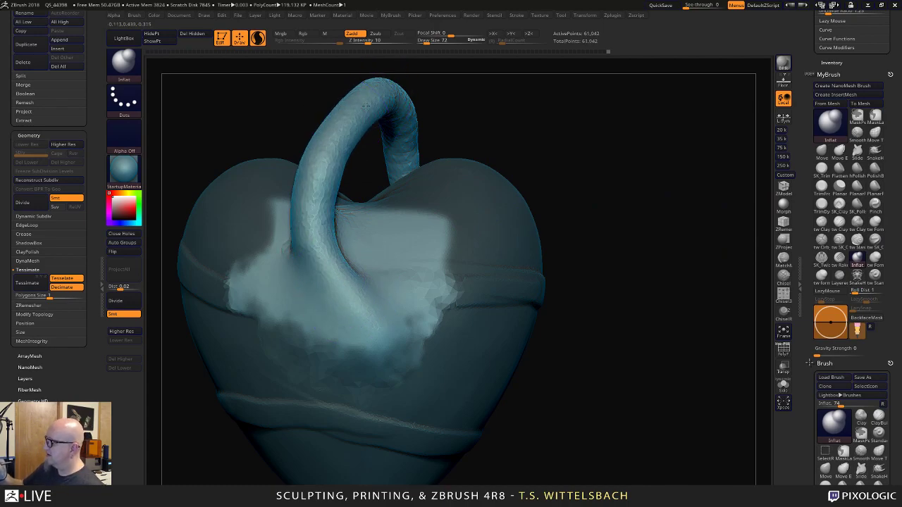
right_click_drag(479, 133, 356, 212)
left_click_drag(538, 130, 241, 284)
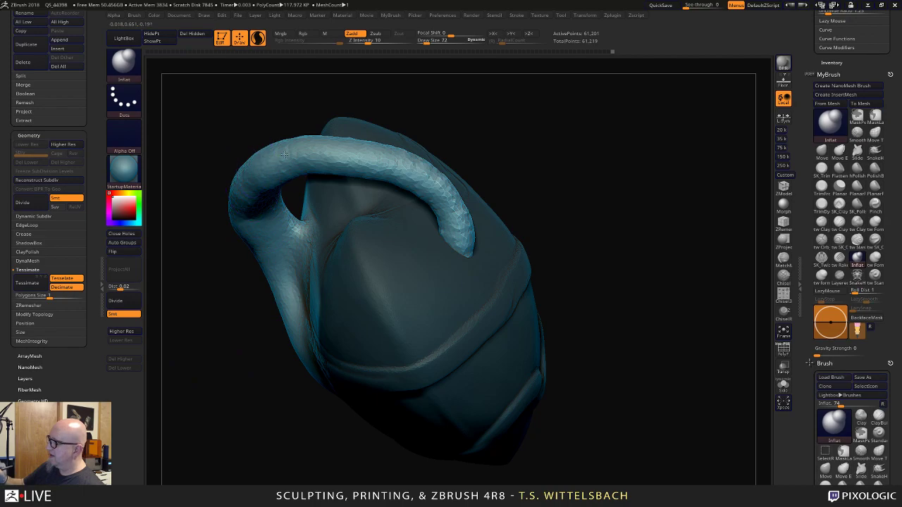
mouse_move(284, 154)
left_mouse_down()
mouse_move(395, 152)
mouse_move(455, 211)
mouse_move(474, 250)
left_mouse_up()
Try smoothing the tube's rear end against the back of the heart with the mask cleared.
mouse_move(595, 356)
left_mouse_down()
mouse_move(618, 390)
mouse_move(644, 322)
mouse_move(577, 316)
mouse_move(664, 303)
mouse_move(684, 355)
mouse_move(546, 364)
left_mouse_up()
mouse_move(625, 197)
left_mouse_down("alt")
mouse_move(564, 288)
mouse_move(586, 272)
mouse_move(541, 278)
mouse_move(546, 384)
left_mouse_up("alt")
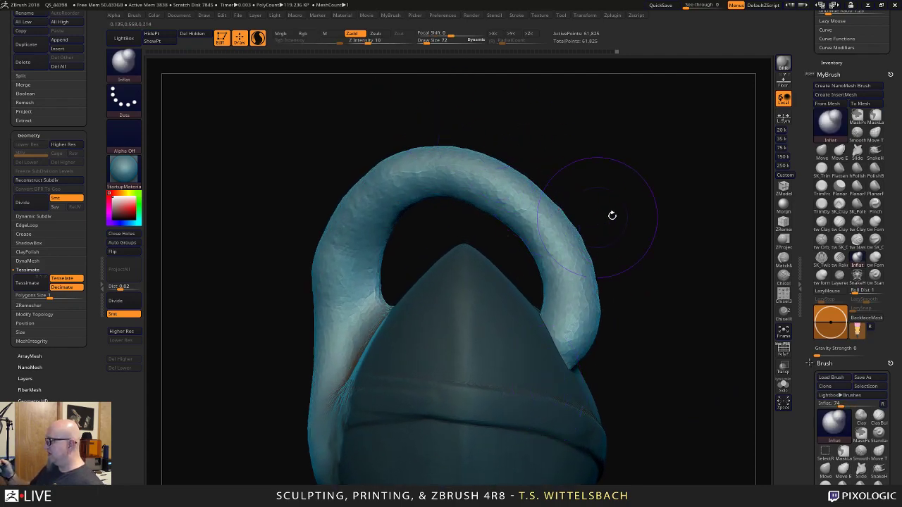
left_click_drag(611, 215, 430, 135, "alt")
left_click_drag(539, 191, 627, 203, "alt")
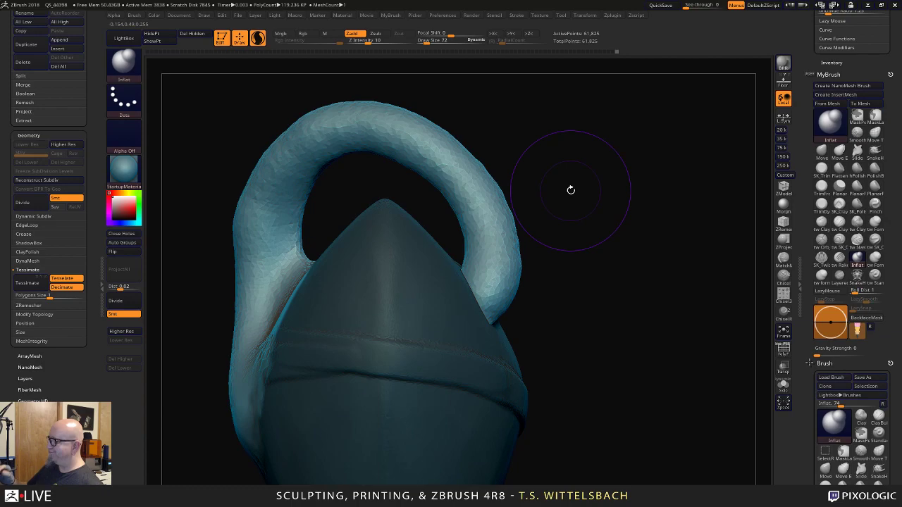
mouse_move(537, 246)
left_mouse_down()
mouse_move(592, 286)
mouse_move(579, 288)
mouse_move(617, 279)
mouse_move(527, 287)
left_mouse_up()
key("shift")
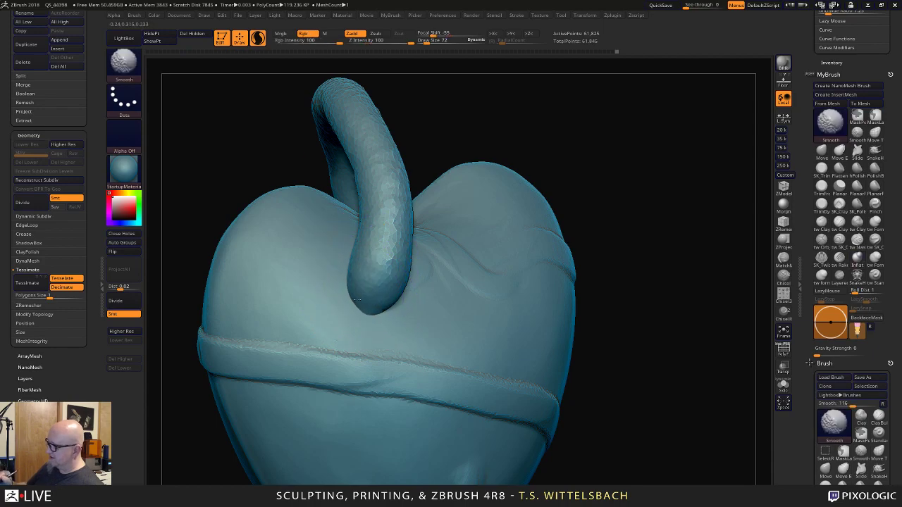
left_click_drag(366, 270, 380, 262, "shift")
left_click_drag(618, 268, 612, 241)
key("ctrl")
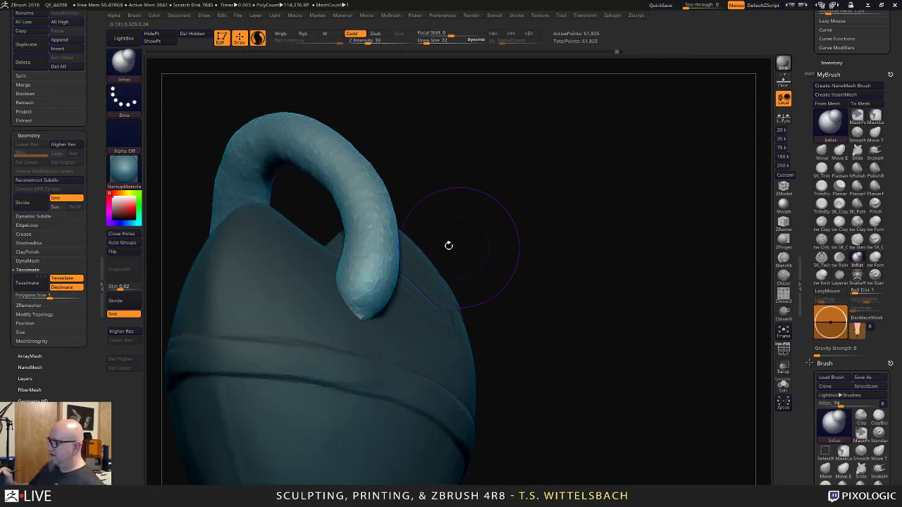
left_click_drag(370, 213, 358, 172, "alt")
left_click_drag(521, 173, 554, 227)
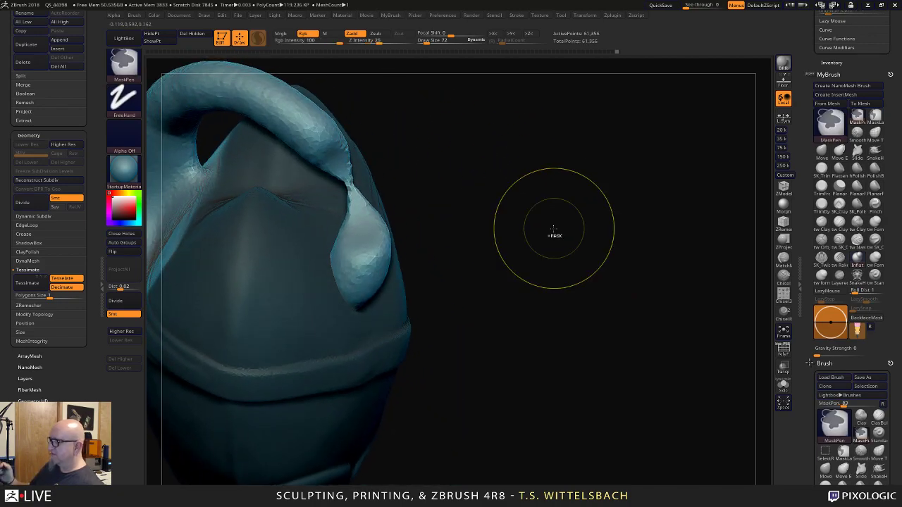
key("ctrl+z")
Fuse the tube's overlapping rear end with the unmasked heart using the Remesh By Union deformer.
left_click_drag(512, 346, 593, 242)
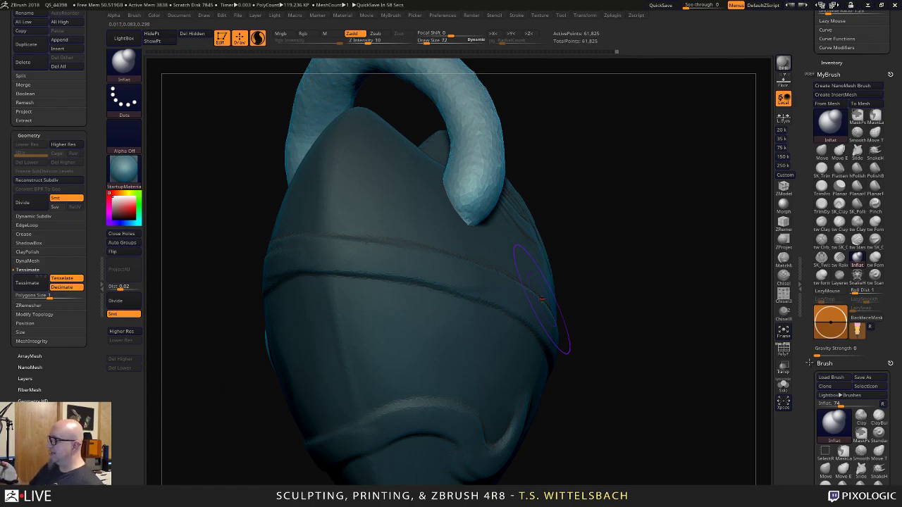
left_click_drag(596, 298, 585, 252, "alt")
left_click_drag(497, 147, 571, 372)
key("w")
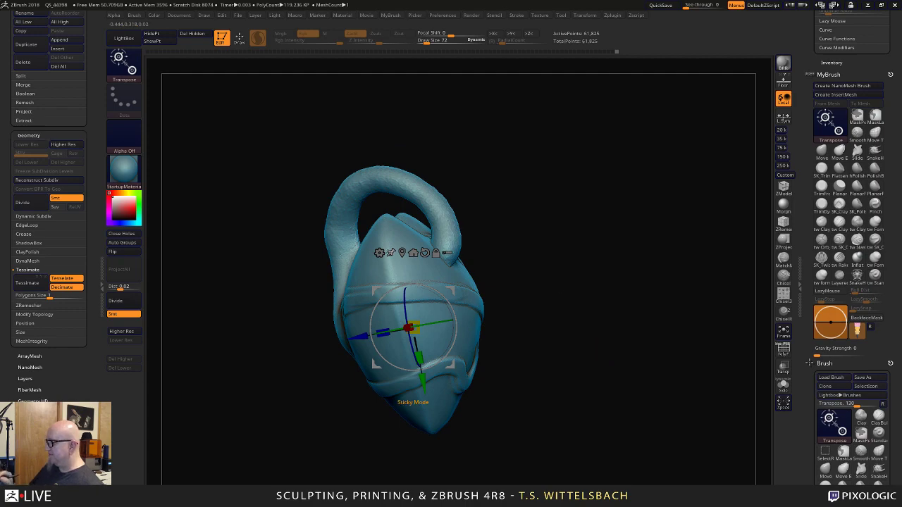
left_click(379, 252)
left_click(379, 252)
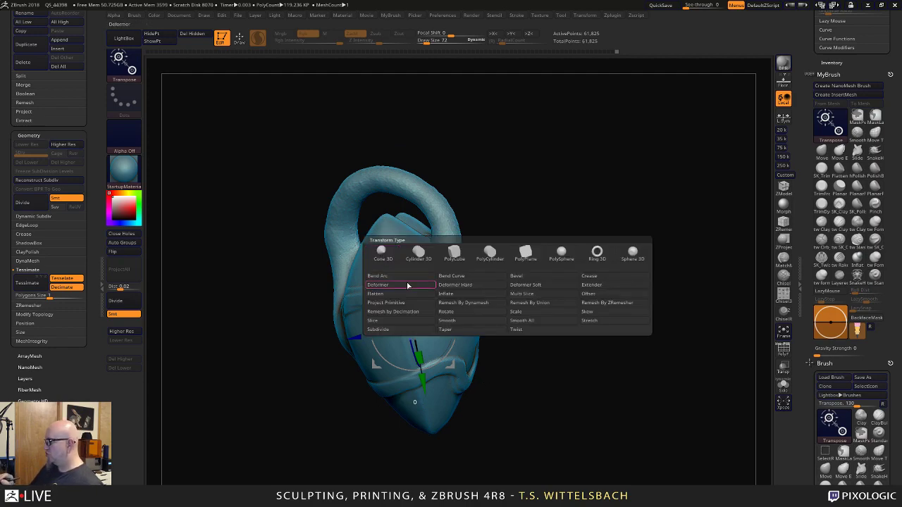
left_click(550, 305)
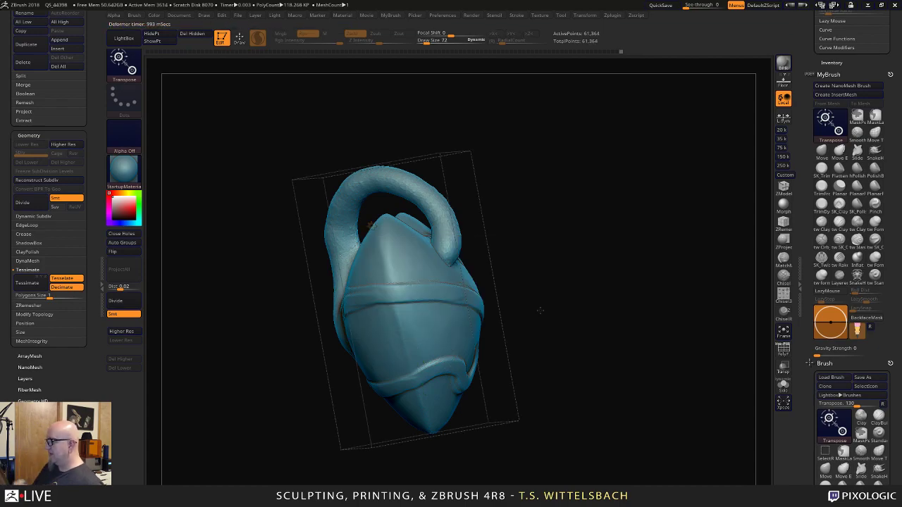
Display the polygon wireframe and examine the mesh where the tube's rear end meets the heart.
mouse_move(531, 210)
left_mouse_down("alt")
mouse_move(531, 228)
mouse_move(518, 212)
left_mouse_up("alt")
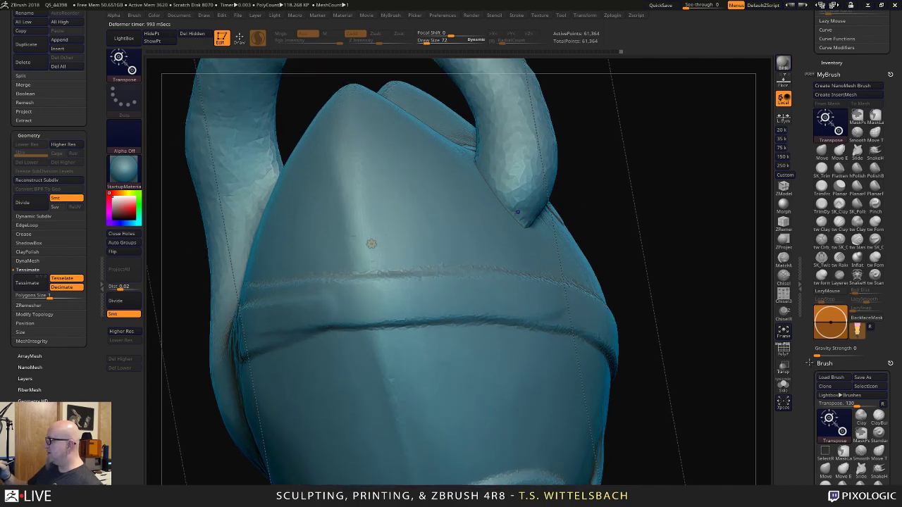
left_click_drag(675, 188, 577, 215, "alt")
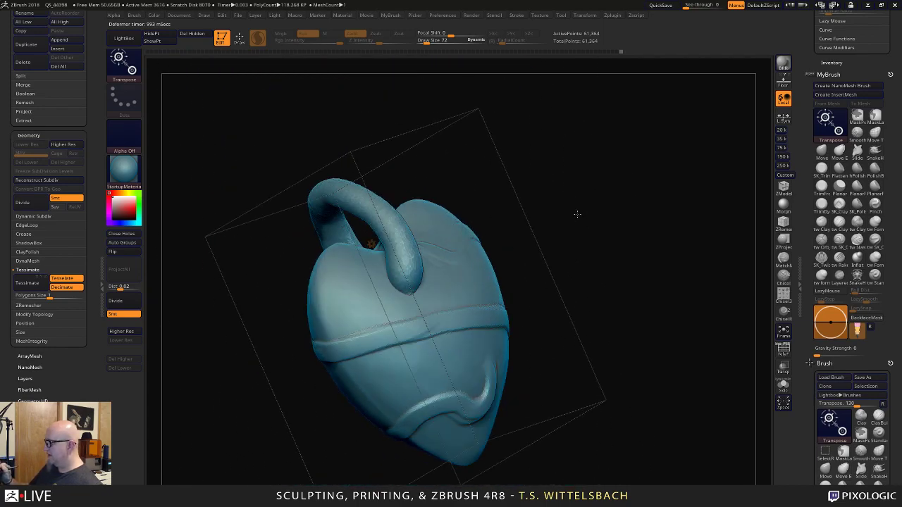
left_click(782, 348)
mouse_move(626, 298)
left_mouse_down("alt")
mouse_move(601, 250)
mouse_move(681, 346)
left_mouse_up("alt")
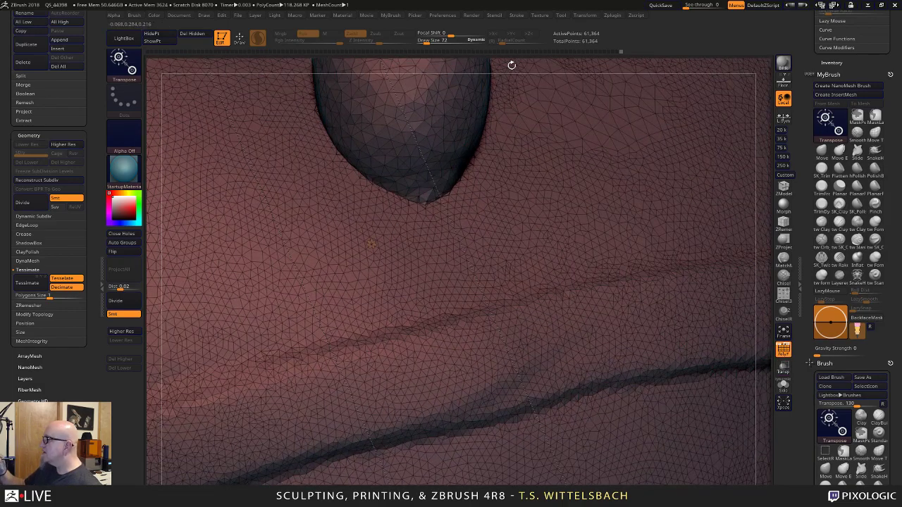
left_click_drag(511, 64, 498, 146)
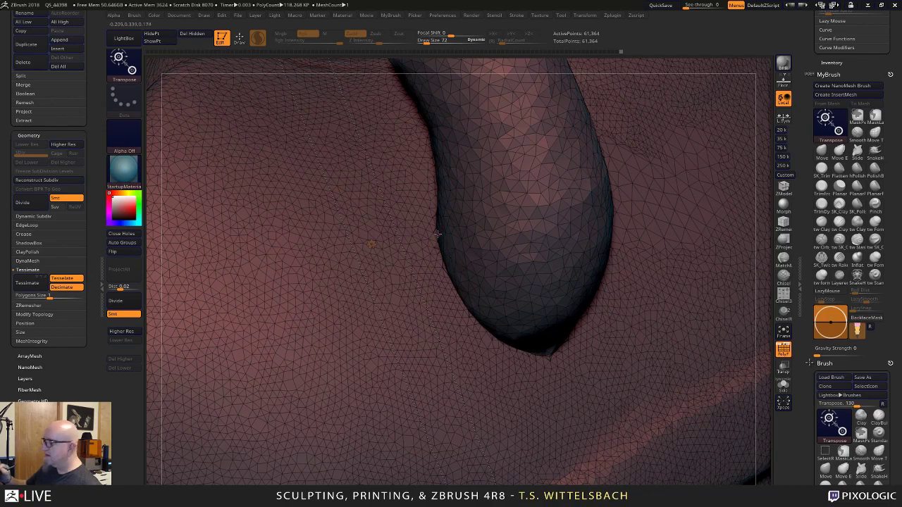
Smooth the seam around the tube's rear end at draw size 29 to blend it into the back of the heart.
key("q")
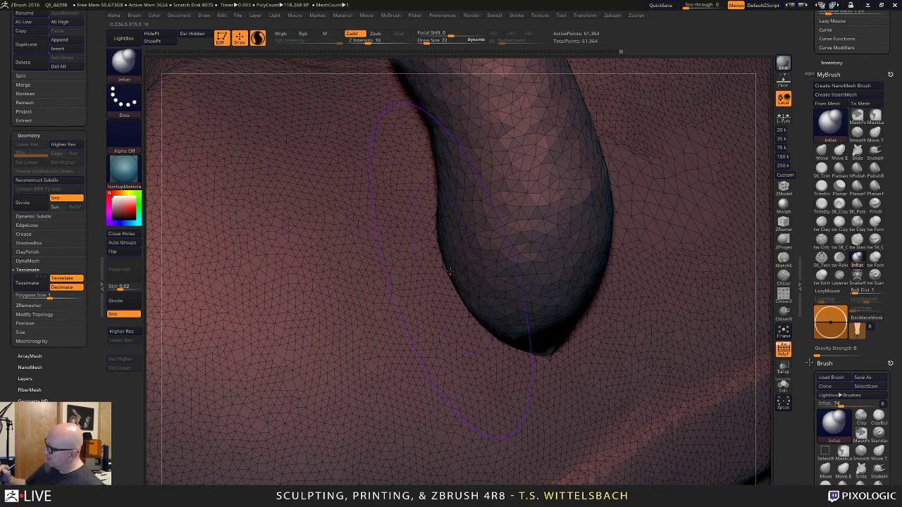
key("space")
key("shift")
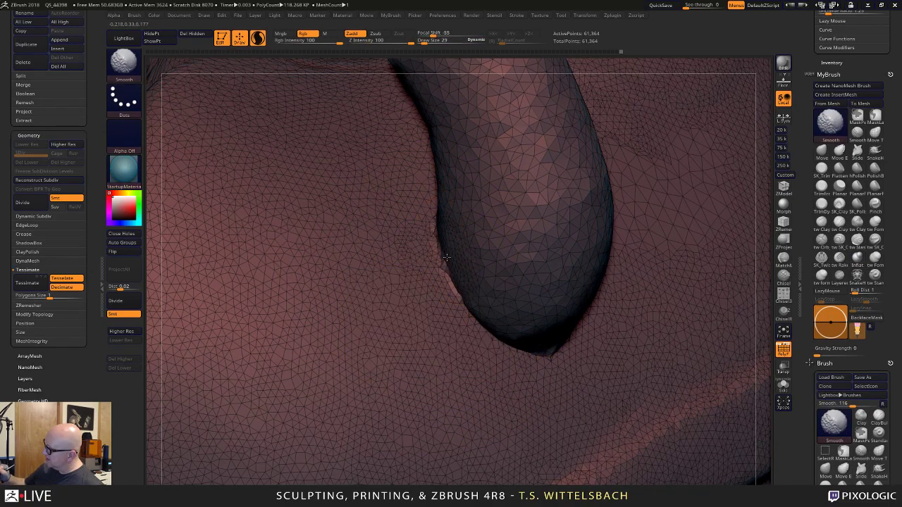
mouse_move(446, 258)
left_mouse_down("shift")
mouse_move(453, 246)
mouse_move(494, 323)
mouse_move(570, 316)
mouse_move(528, 319)
mouse_move(441, 184)
mouse_move(428, 206)
left_mouse_up("shift")
mouse_move(762, 196)
left_mouse_down()
mouse_move(700, 202)
mouse_move(706, 206)
left_mouse_up()
left_click_drag(603, 177, 600, 224, "shift")
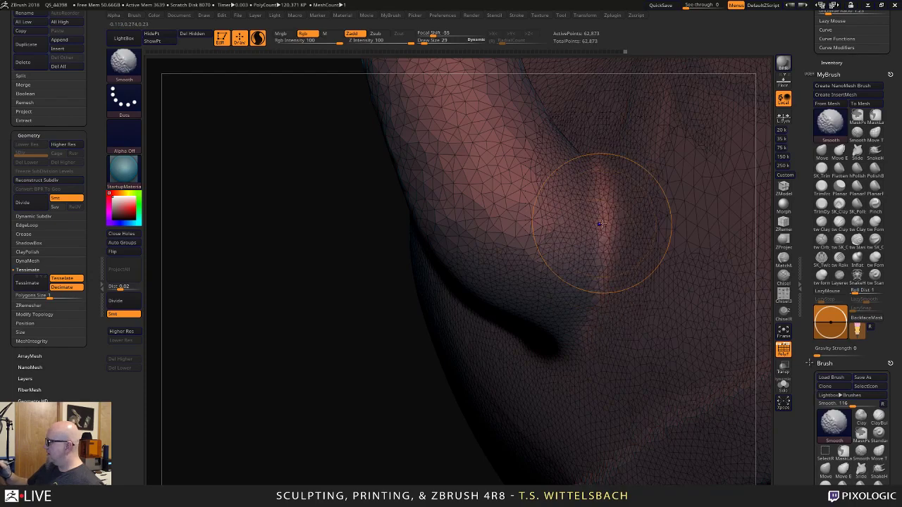
left_click_drag(397, 462, 348, 469)
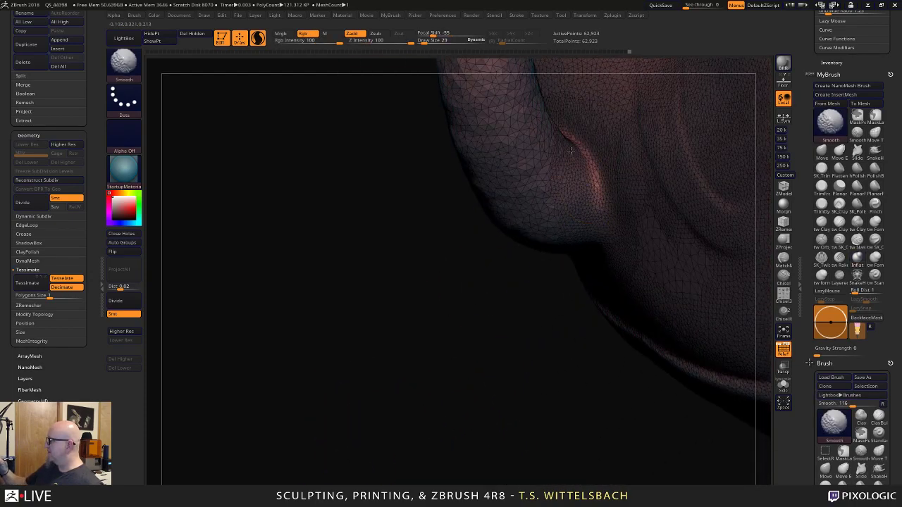
left_click_drag(572, 151, 580, 164, "shift")
left_click_drag(481, 358, 471, 357)
Inflate the outer bend of the tube just above its rear junction with Inflat at draw size 29, and smooth it.
left_click_drag(698, 234, 564, 317)
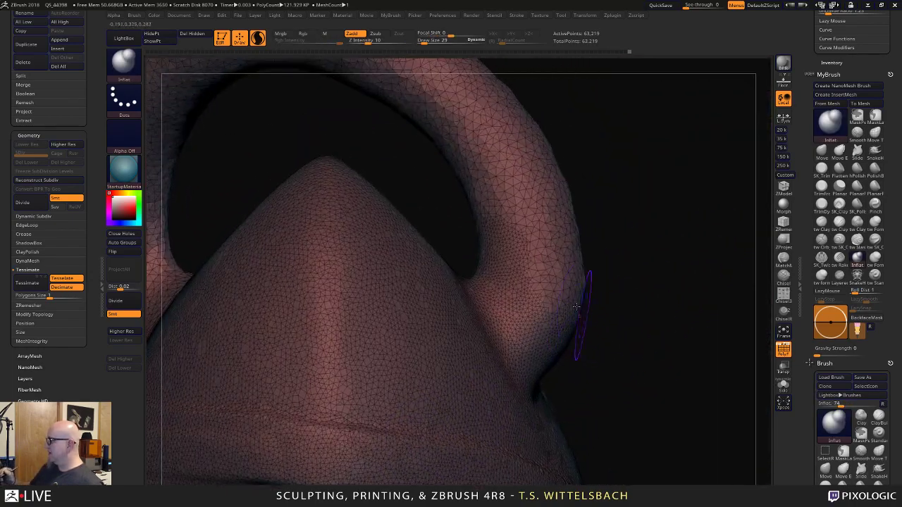
key("shift")
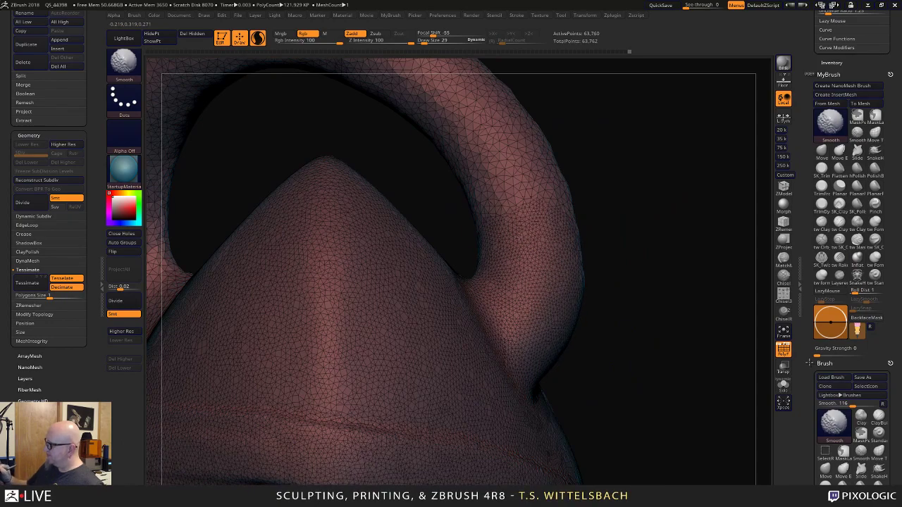
mouse_move(627, 332)
left_mouse_down()
mouse_move(684, 302)
mouse_move(696, 347)
mouse_move(673, 329)
left_mouse_up()
left_click_drag(699, 217, 702, 251)
key("ctrl")
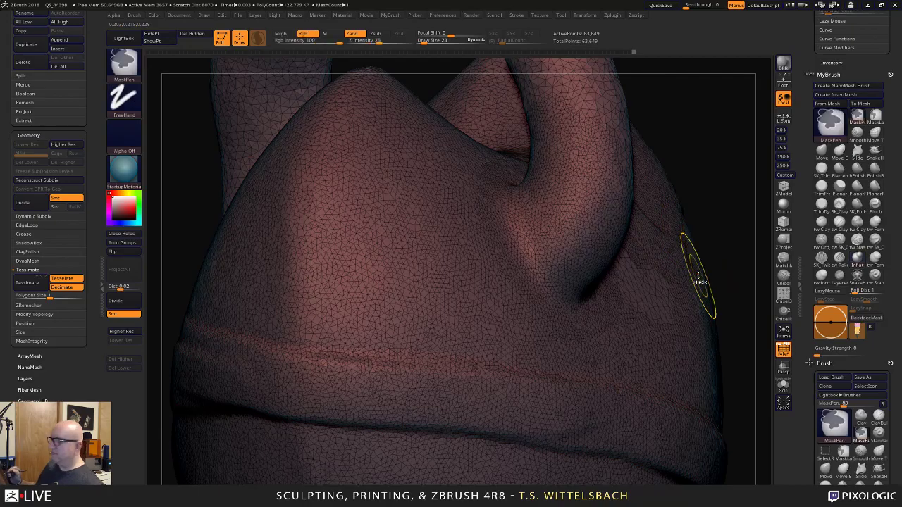
left_click_drag(739, 411, 719, 301)
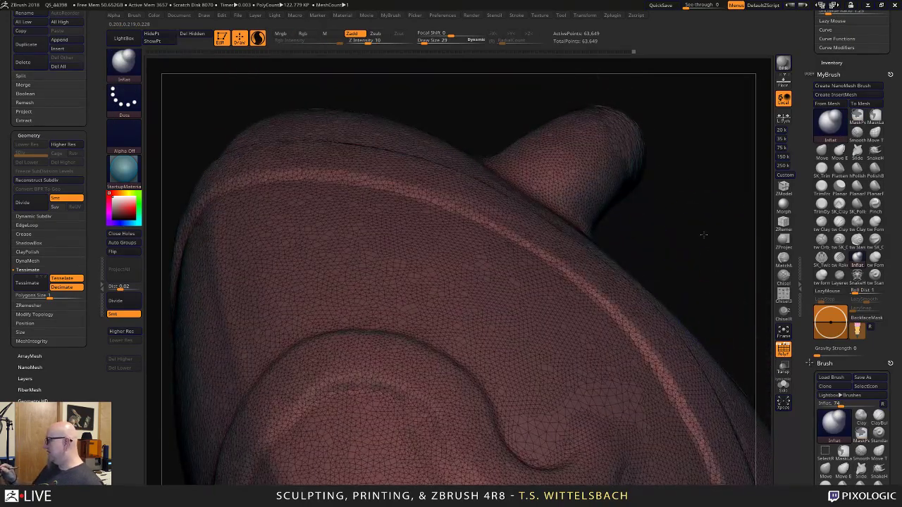
mouse_move(702, 234)
left_mouse_down("alt")
mouse_move(645, 136)
mouse_move(674, 302)
mouse_move(641, 383)
left_mouse_up("alt")
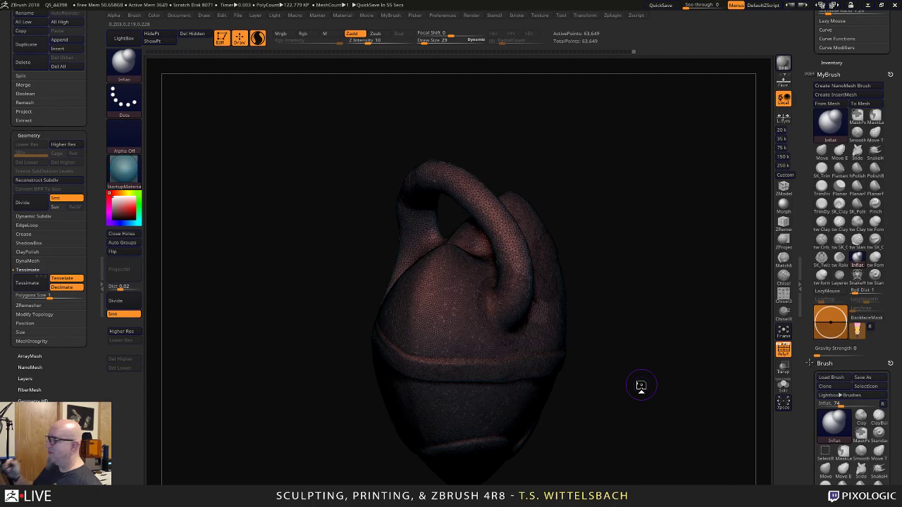
Turn off the polygon wireframe display on the heart and its arched tube.
left_click_drag(641, 383, 665, 265)
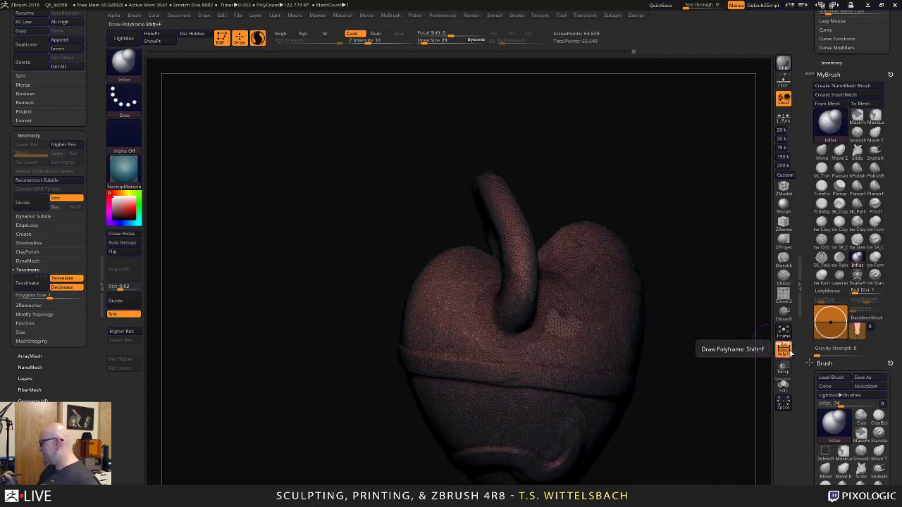
left_click(784, 349)
left_click_drag(705, 317, 589, 280)
left_click_drag(463, 278, 563, 191)
left_click_drag(430, 162, 279, 361)
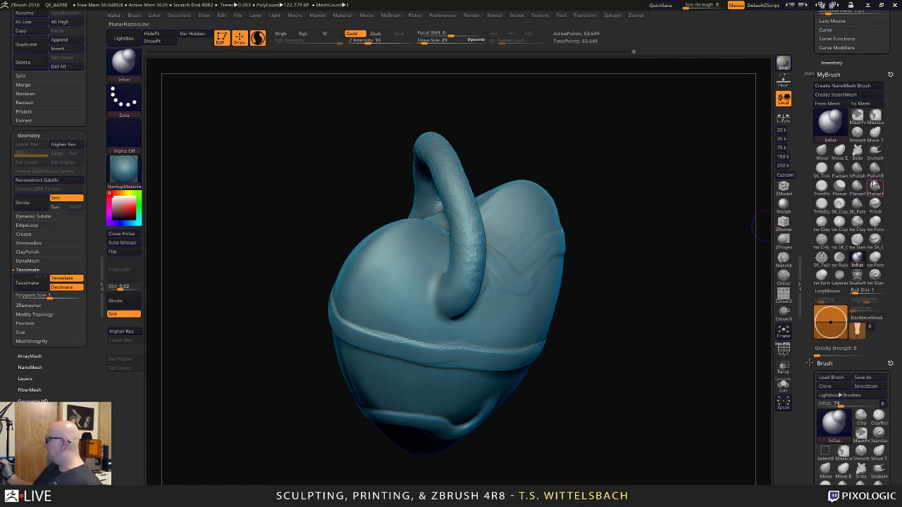
Try to pull a long thin branch from the tube's rounded end across the heart with SnakeHook at draw size 72.
left_click(878, 153)
mouse_move(740, 158)
left_mouse_down()
mouse_move(655, 169)
mouse_move(620, 194)
left_mouse_up()
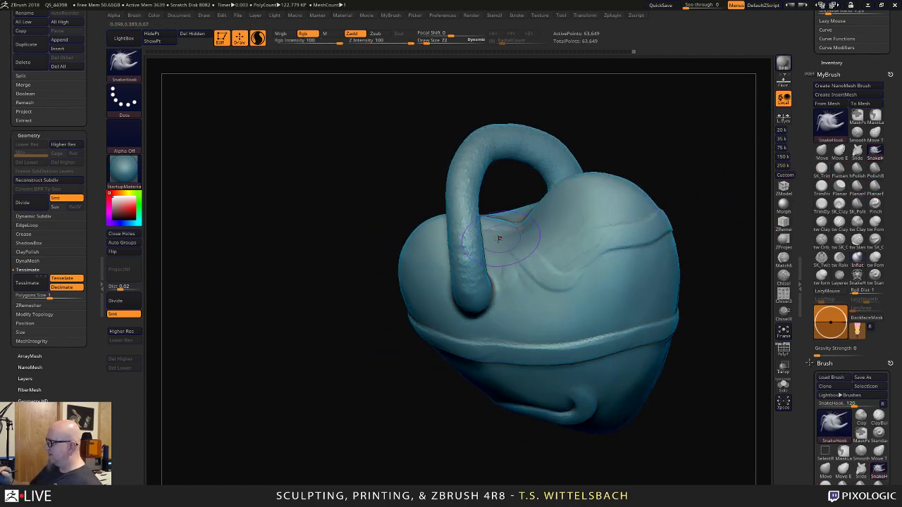
left_click_drag(478, 246, 645, 250)
mouse_move(709, 227)
left_mouse_down()
mouse_move(644, 287)
mouse_move(730, 219)
mouse_move(600, 245)
left_mouse_up()
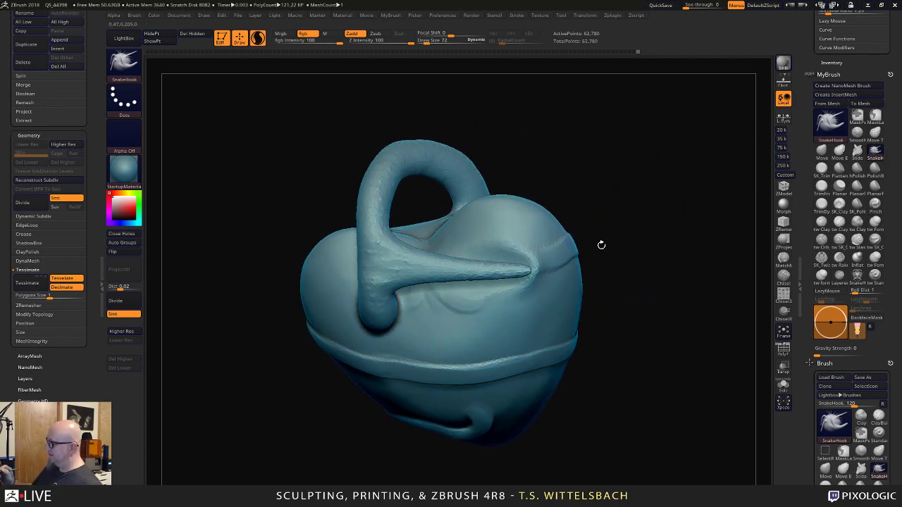
key("ctrl+z")
Mask the half of the heart beside the tube's rounded end, leaving the tube and the adjoining lobe unmasked.
left_click_drag(657, 188, 645, 171)
left_click_drag(582, 139, 385, 451, "ctrl")
left_click_drag(539, 365, 484, 309)
Pull a pointed branch from the tube's lower leg over the masked area with SnakeHook, and reshape it at draw size 161.
mouse_move(383, 266)
left_mouse_down()
mouse_move(448, 293)
mouse_move(503, 301)
left_mouse_up()
left_click_drag(615, 286, 599, 383)
key("space")
left_click_drag(501, 297, 507, 297)
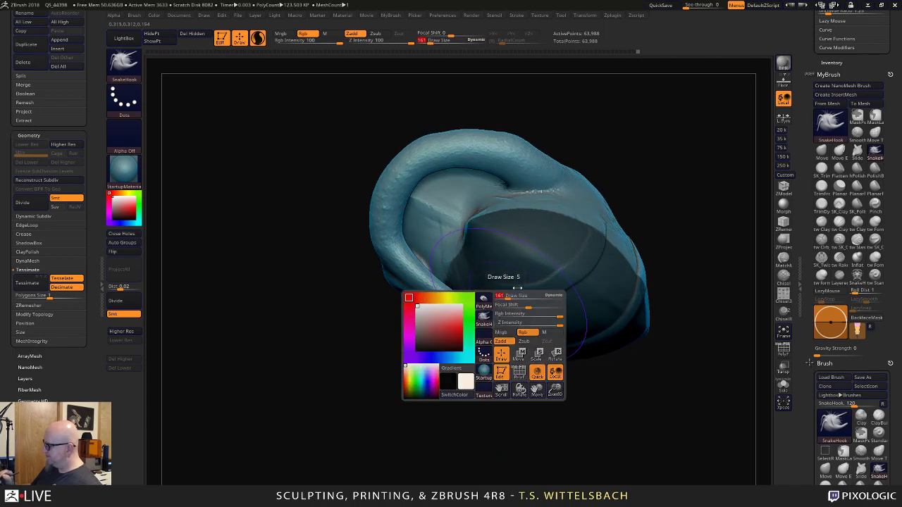
left_click_drag(452, 298, 500, 296)
left_click_drag(533, 430, 535, 339)
Smooth the pulled branch at draw size 48 and clear the mask from the heart.
key("space")
left_click_drag(530, 284, 523, 284)
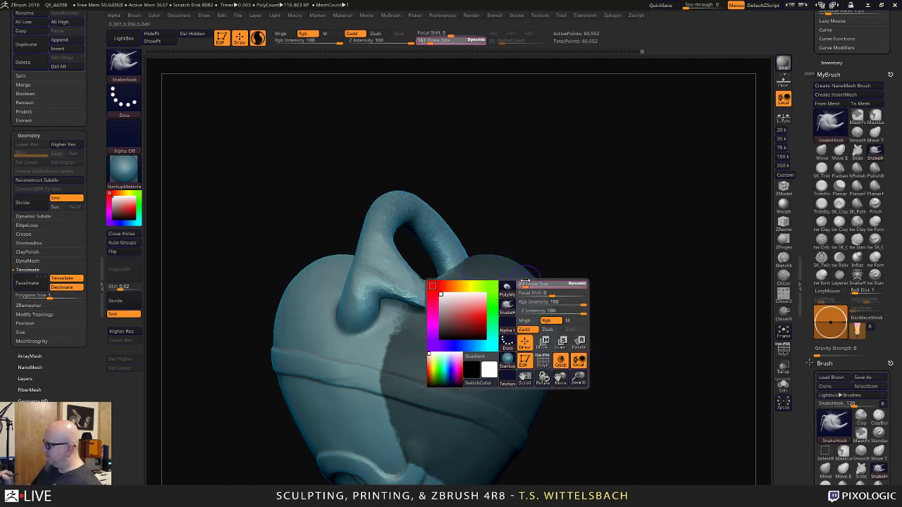
left_click_drag(380, 268, 417, 292, "shift")
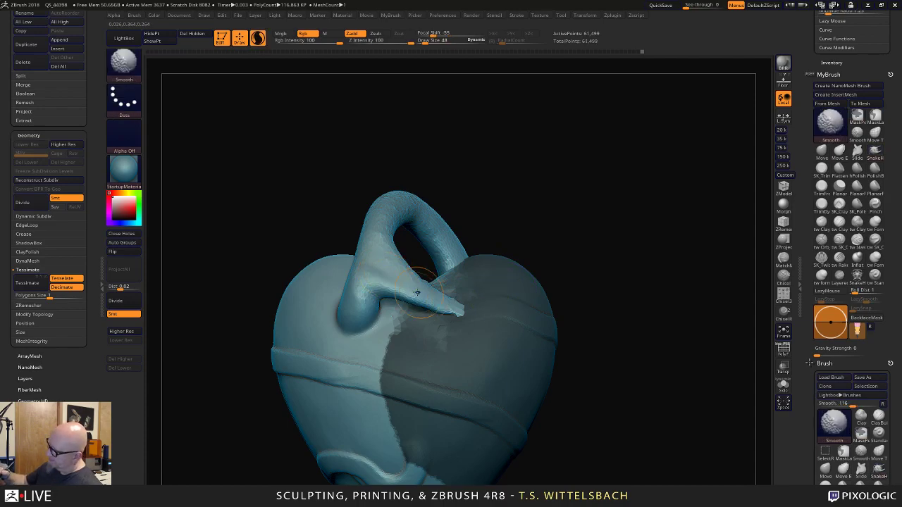
left_click_drag(569, 248, 438, 342)
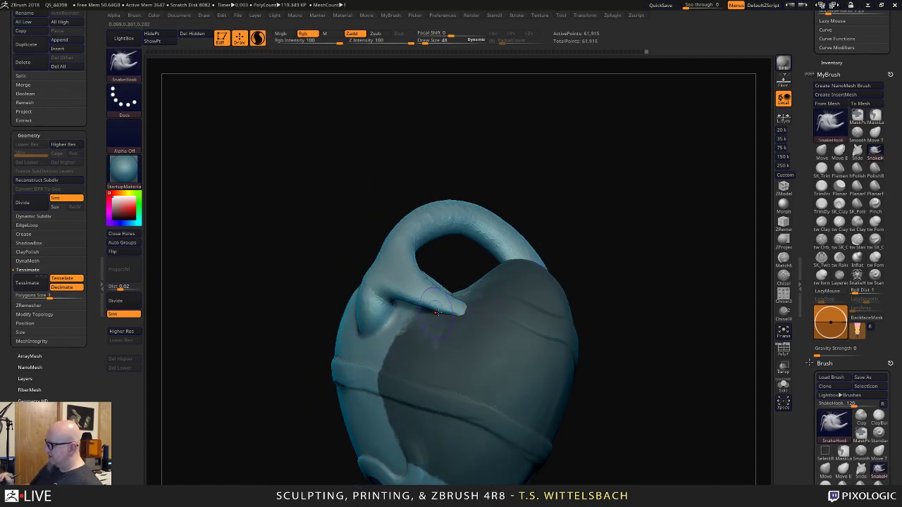
left_click_drag(584, 290, 611, 291)
Try to smooth the branch's tip against the unmasked heart at draw size 48.
key("shift")
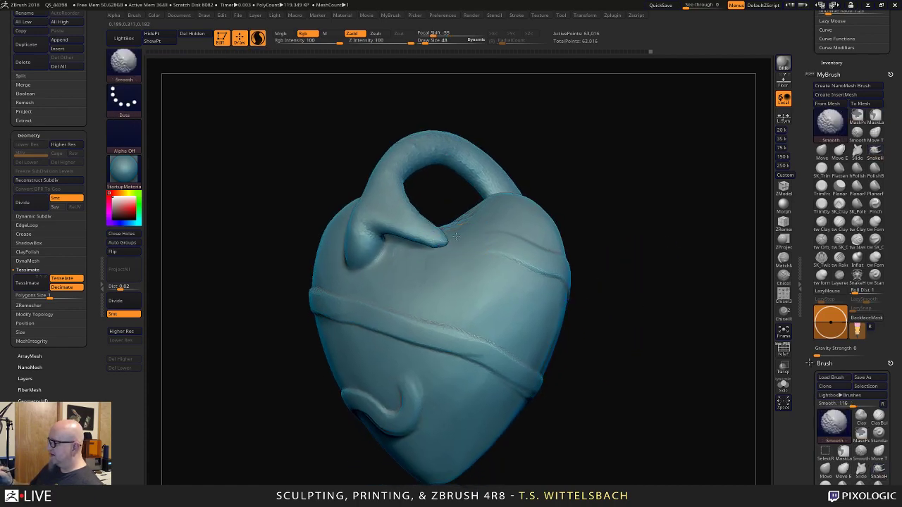
left_click_drag(434, 260, 420, 230, "shift")
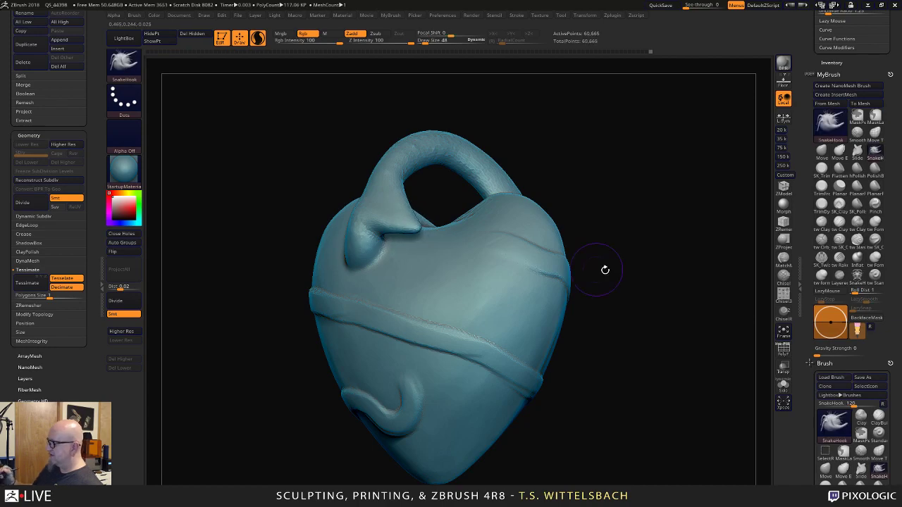
key("ctrl+z")
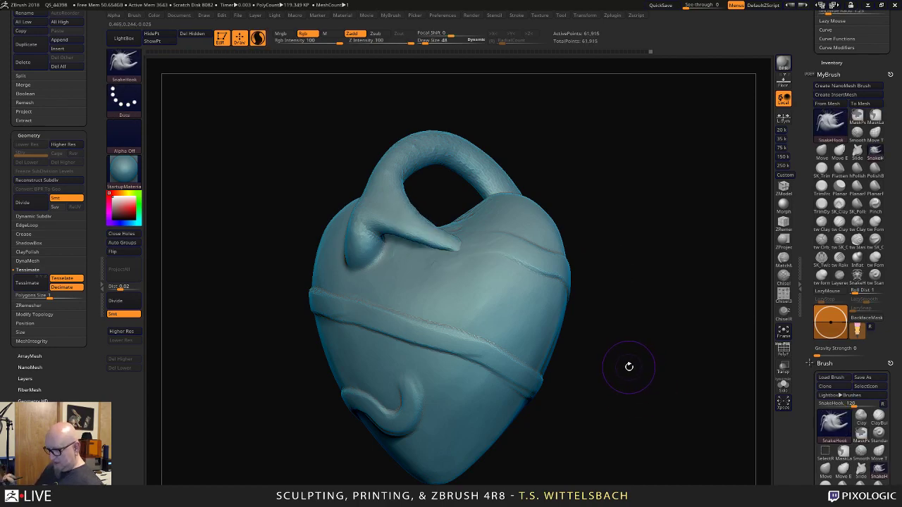
Fuse the branch with the unmasked heart using the Remesh By Union deformer.
key("w")
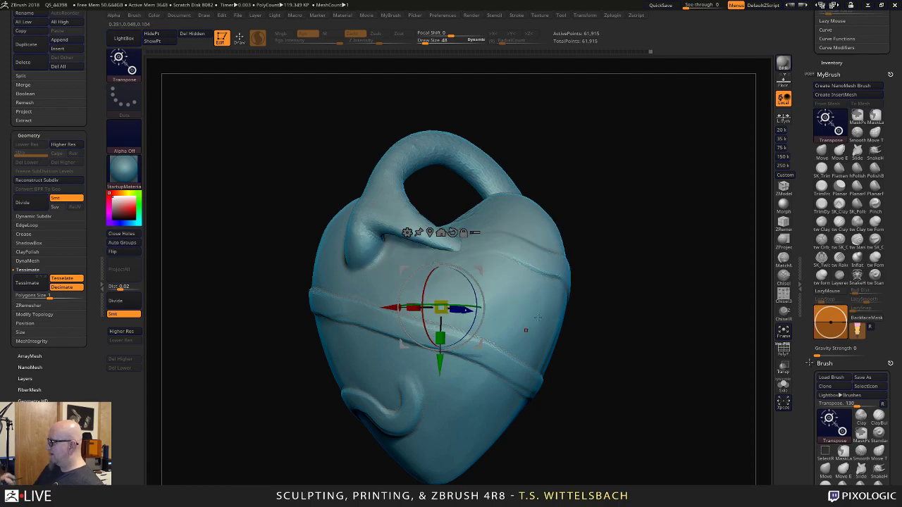
left_click(407, 232)
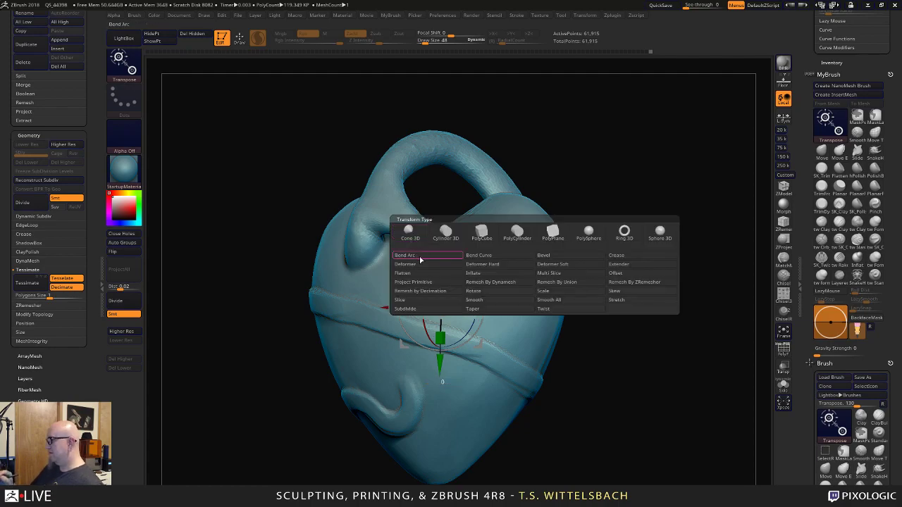
left_click(576, 282)
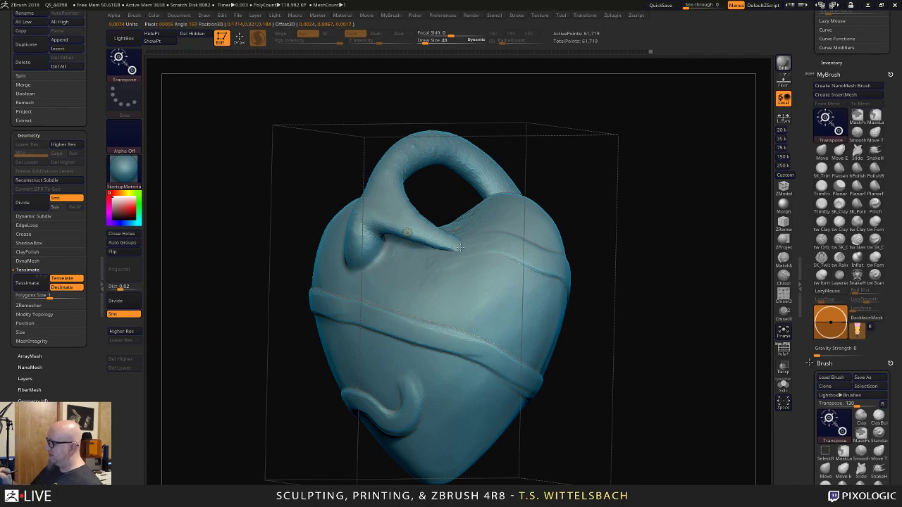
mouse_move(644, 189)
left_mouse_down()
mouse_move(667, 244)
mouse_move(646, 228)
mouse_move(632, 151)
left_mouse_up()
key("space")
left_click(406, 233)
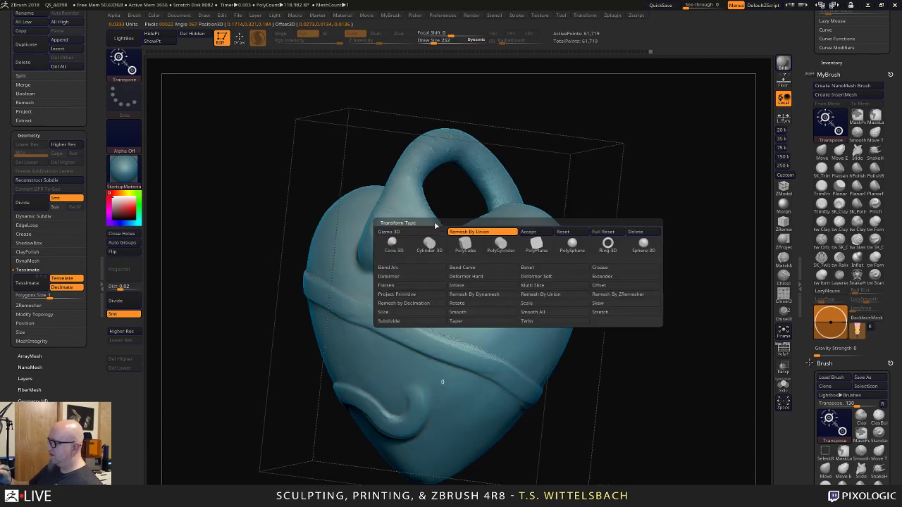
left_click(557, 295)
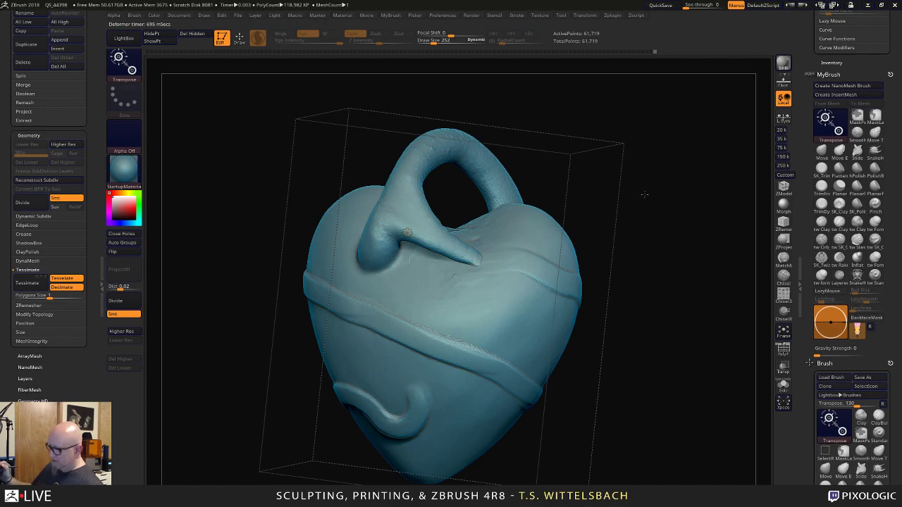
Try to smooth the branch's tip into the heart at draw size 102, and again at draw size 56.
key("q")
key("space")
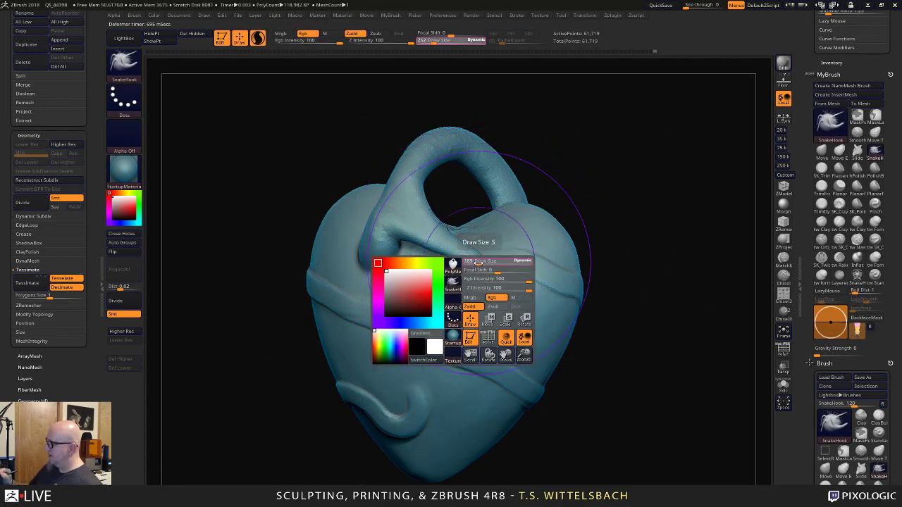
mouse_move(478, 262)
left_mouse_down()
mouse_move(470, 262)
mouse_move(479, 230)
left_mouse_up()
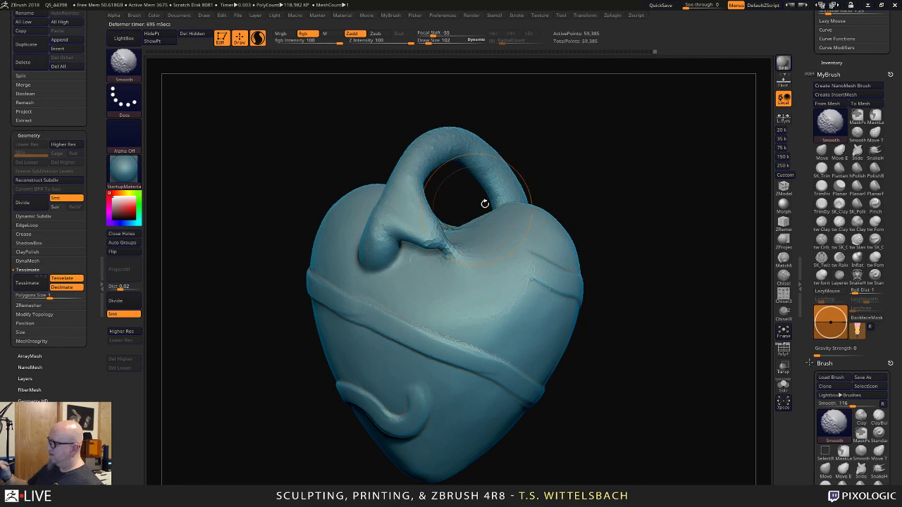
key("ctrl+z")
key("space")
left_click_drag(482, 263, 423, 243)
key("shift")
mouse_move(644, 346)
left_mouse_down()
mouse_move(606, 425)
mouse_move(618, 322)
mouse_move(678, 350)
mouse_move(618, 338)
mouse_move(636, 338)
left_mouse_up()
Undo the smoothing, the remesh and the pulled branch, going back to the masked heart.
key("ctrl")
key("ctrl+z")
key("ctrl+z")
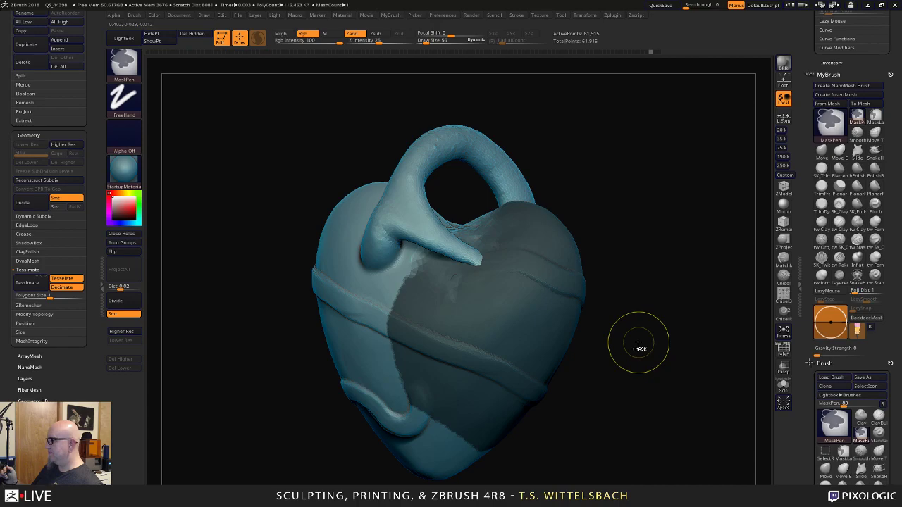
key("ctrl+z")
key("ctrl+z")
key("ctrl+z")
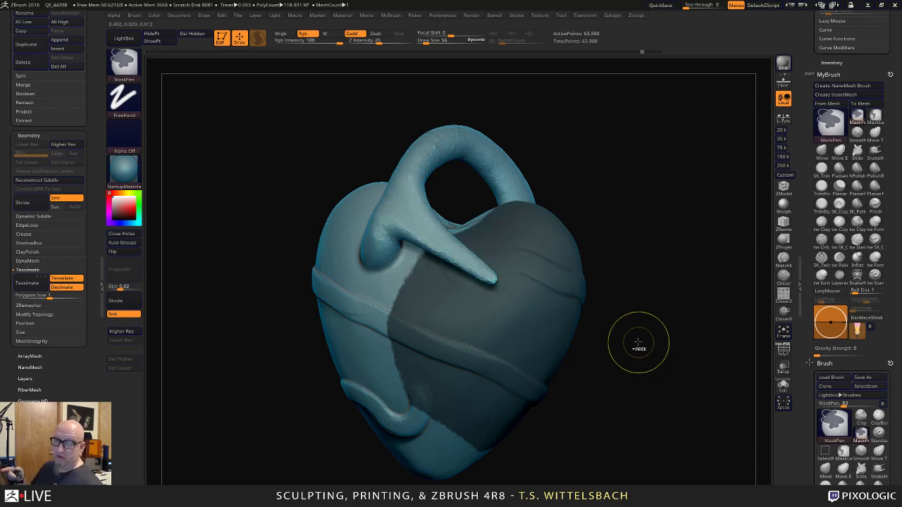
left_click_drag(638, 343, 564, 244)
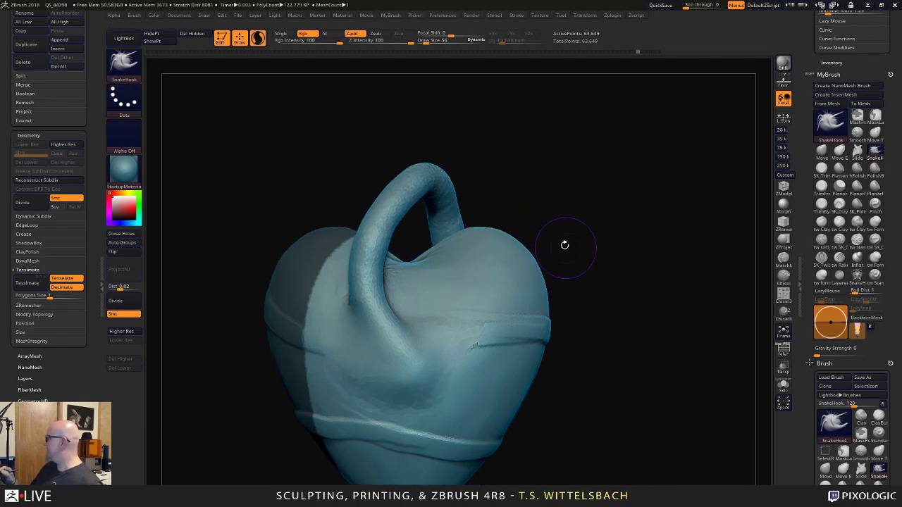
Build up a raised ridge along the tube's tapered leg and onto the heart with tw ClayTubes at draw size 35.
left_click(820, 224)
key("space")
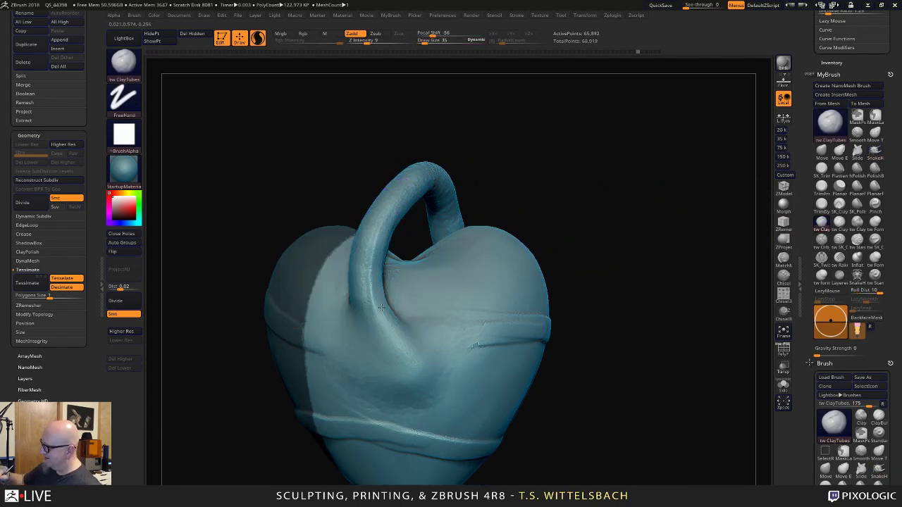
left_click_drag(365, 263, 407, 353)
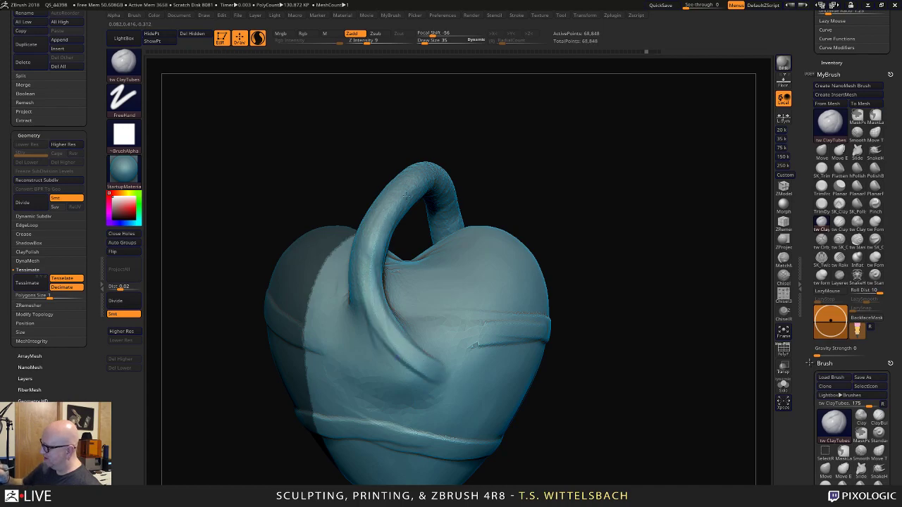
key("space")
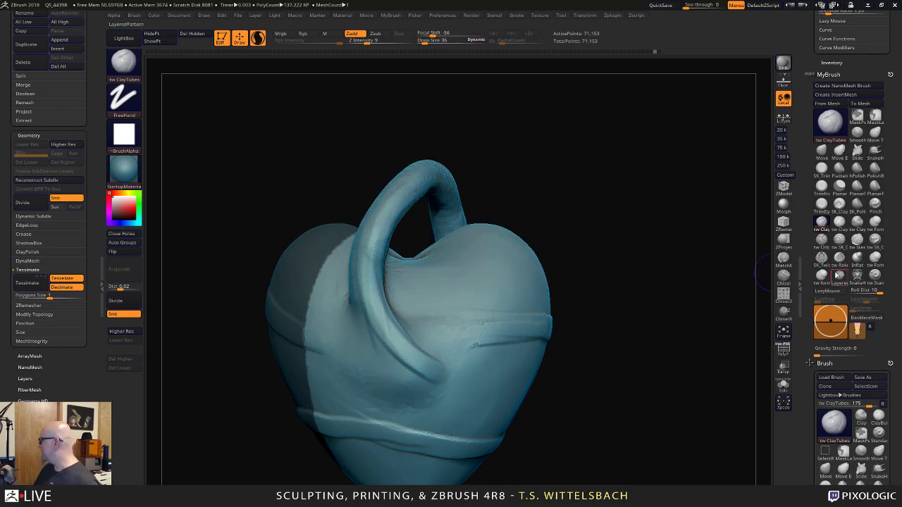
Thicken the arched tube's leg with the Inflat brush at draw size 56.
left_click(858, 258)
left_click_drag(662, 227, 565, 224)
key("space")
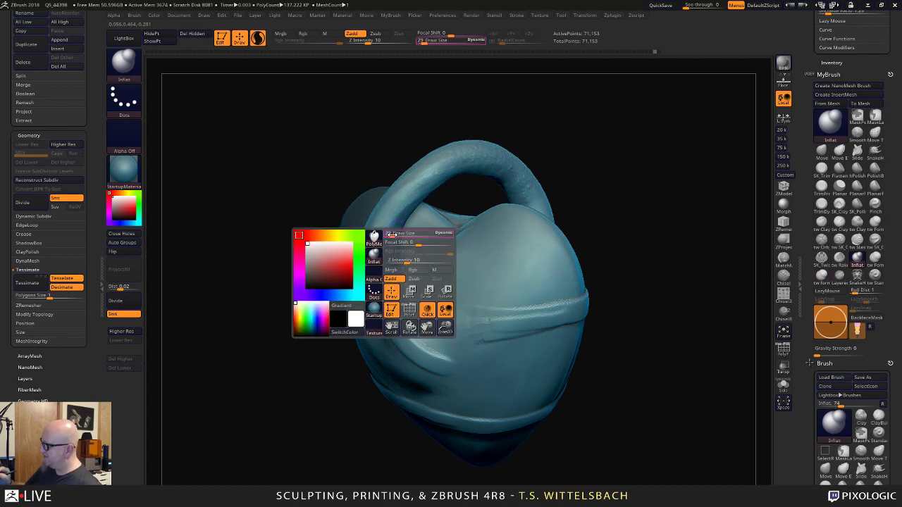
mouse_move(394, 234)
left_mouse_down()
mouse_move(391, 290)
mouse_move(420, 338)
mouse_move(390, 267)
mouse_move(434, 349)
mouse_move(394, 282)
mouse_move(402, 201)
mouse_move(452, 181)
left_mouse_up()
mouse_move(608, 182)
left_mouse_down()
mouse_move(643, 291)
mouse_move(535, 296)
left_mouse_up()
mouse_move(448, 289)
left_mouse_down()
mouse_move(483, 248)
mouse_move(490, 206)
mouse_move(469, 173)
left_mouse_up()
Smooth the tube's rounded end into the surrounding surface and clear the mask from the heart.
mouse_move(579, 157)
left_mouse_down()
mouse_move(593, 234)
mouse_move(584, 236)
left_mouse_up()
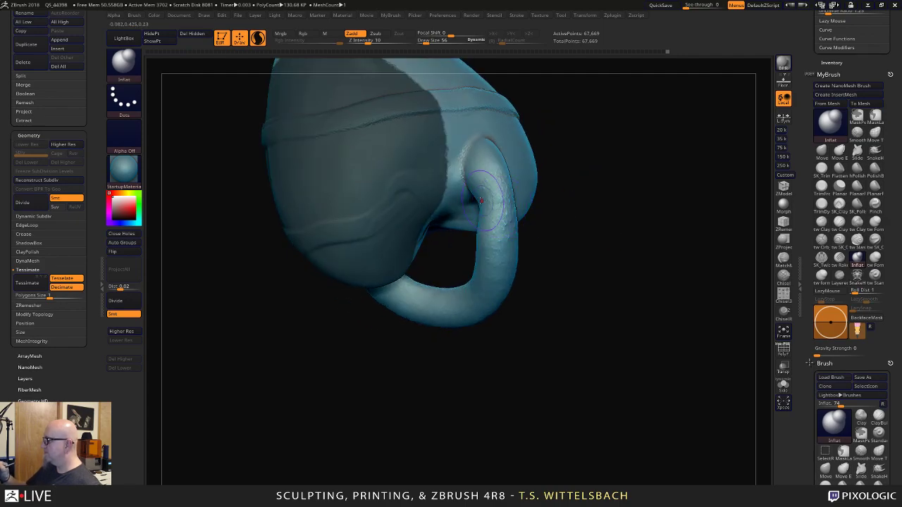
left_click_drag(487, 210, 463, 180)
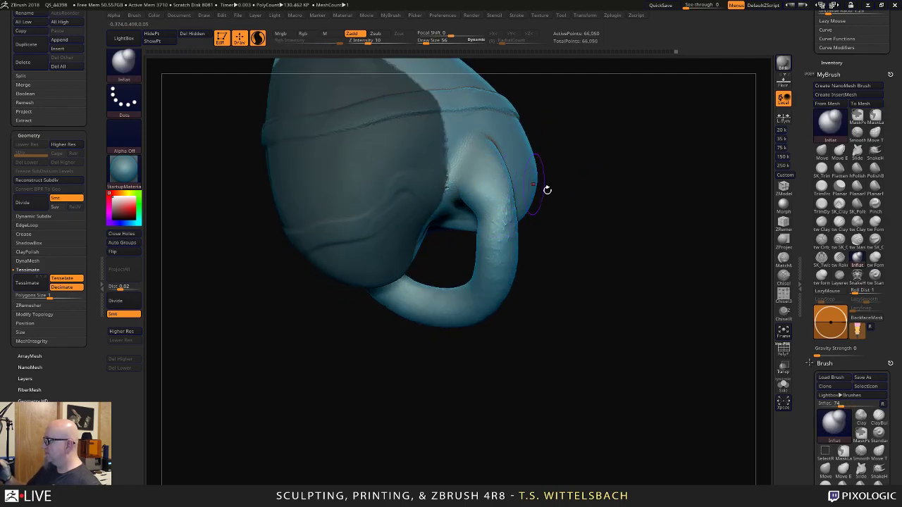
mouse_move(547, 191)
left_mouse_down()
mouse_move(571, 268)
mouse_move(666, 278)
mouse_move(684, 181)
mouse_move(641, 174)
left_mouse_up()
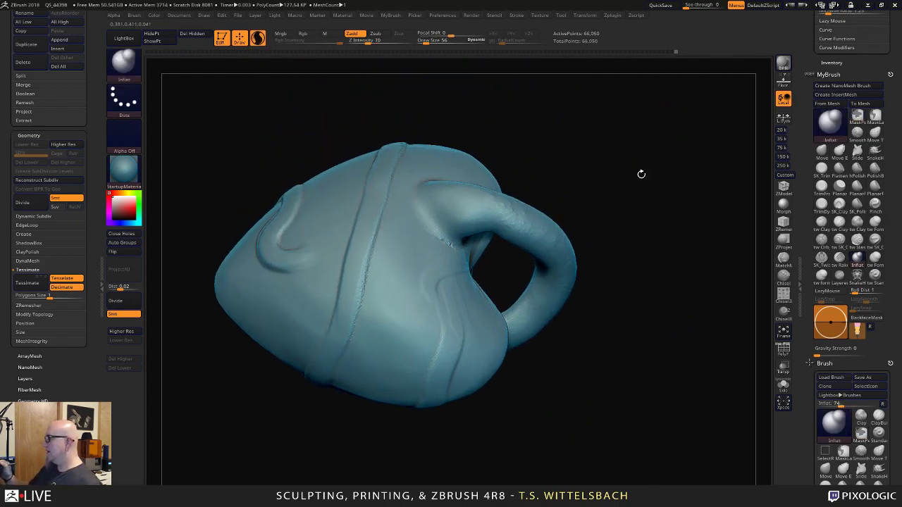
Extend the tube's blended end as a thick curved ridge across the heart with Inflat at draw size 56, and smooth it.
mouse_move(524, 222)
left_mouse_down()
mouse_move(487, 213)
mouse_move(447, 239)
mouse_move(431, 286)
mouse_move(463, 212)
mouse_move(417, 271)
mouse_move(407, 365)
mouse_move(440, 234)
mouse_move(531, 231)
mouse_move(546, 299)
mouse_move(485, 213)
mouse_move(432, 289)
mouse_move(435, 346)
mouse_move(421, 407)
mouse_move(450, 352)
left_mouse_up()
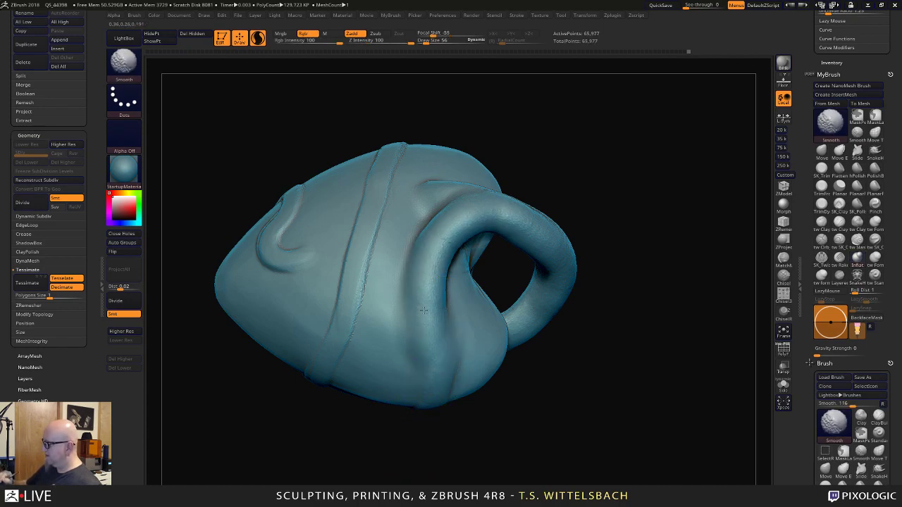
left_click_drag(599, 239, 607, 194)
left_click_drag(445, 183, 446, 176)
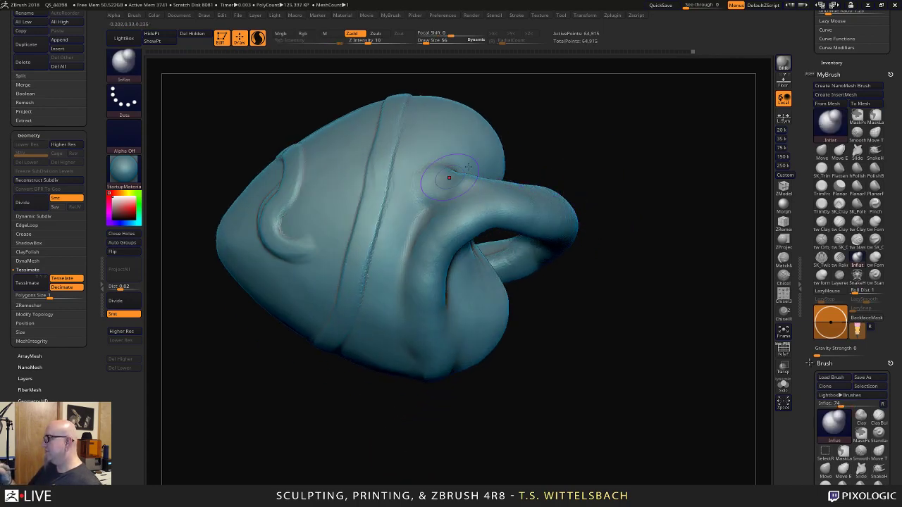
Inflate the curved ridge further around the side of the heart's lobe at draw size 56.
mouse_move(577, 126)
left_mouse_down()
mouse_move(663, 215)
mouse_move(614, 144)
left_mouse_up()
mouse_move(455, 150)
left_mouse_down()
mouse_move(439, 210)
mouse_move(449, 169)
mouse_move(503, 146)
mouse_move(507, 169)
mouse_move(485, 201)
mouse_move(528, 299)
mouse_move(564, 286)
left_mouse_up()
mouse_move(606, 296)
left_mouse_down()
mouse_move(620, 220)
mouse_move(525, 205)
left_mouse_up()
mouse_move(466, 220)
left_mouse_down()
mouse_move(482, 302)
mouse_move(539, 361)
left_mouse_up()
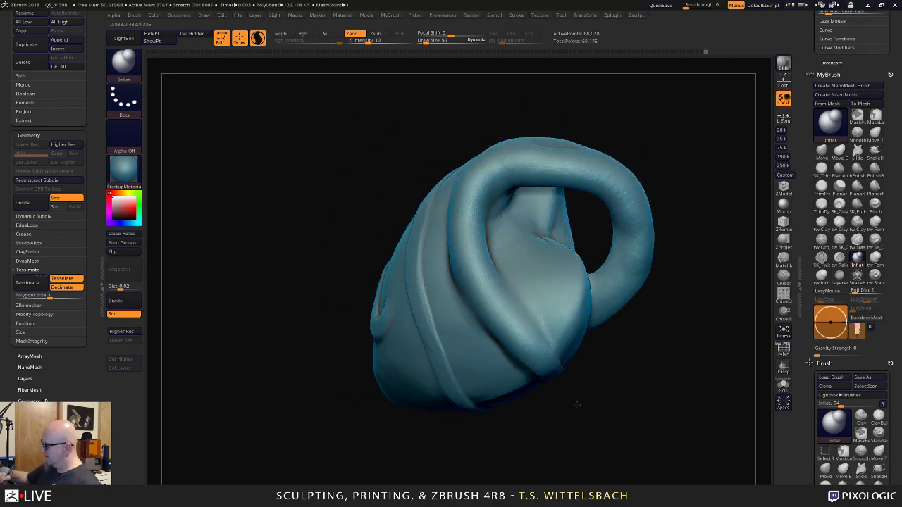
Continue the inflated ridge diagonally down the opposite face of the heart past the tube's tapered leg at draw size 56.
mouse_move(576, 402)
left_mouse_down()
mouse_move(613, 299)
mouse_move(655, 261)
mouse_move(520, 205)
left_mouse_up()
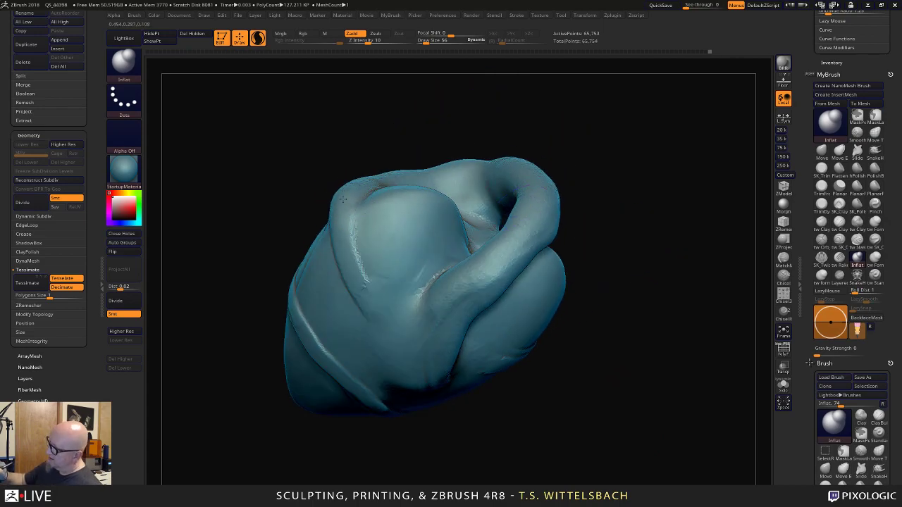
mouse_move(343, 199)
left_mouse_down()
mouse_move(352, 275)
mouse_move(384, 338)
left_mouse_up()
left_click_drag(463, 428, 479, 328)
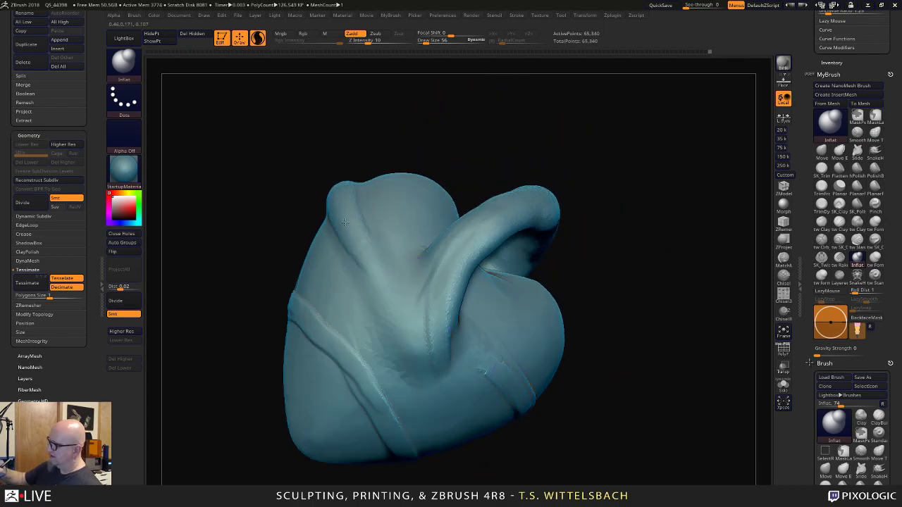
mouse_move(344, 222)
left_mouse_down()
mouse_move(409, 324)
mouse_move(511, 409)
left_mouse_up()
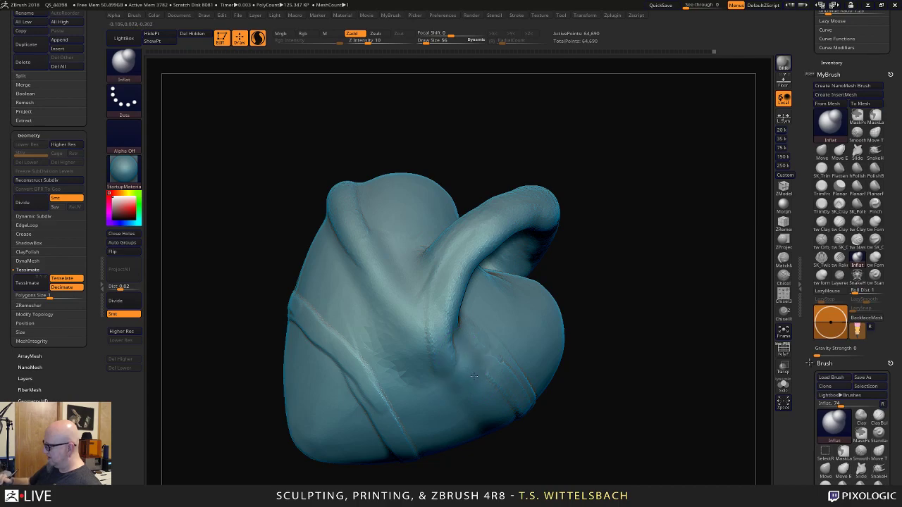
left_click_drag(473, 376, 495, 404)
left_click_drag(543, 458, 587, 256)
key("f")
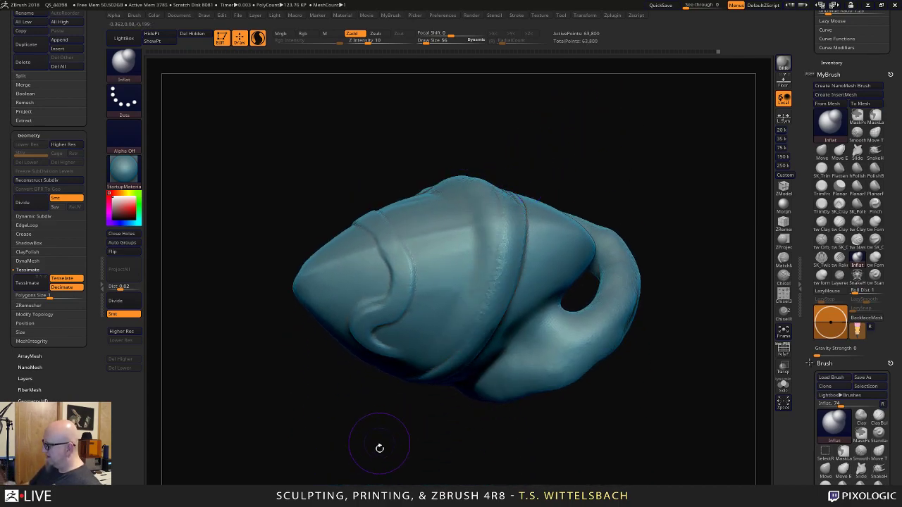
Inflate another ridge that wraps around the heart near its pointed tip and curls onto the opposite face, at draw size 56.
left_click_drag(378, 441, 537, 364)
mouse_move(479, 328)
left_mouse_down()
mouse_move(418, 307)
mouse_move(416, 224)
mouse_move(439, 200)
left_mouse_up()
mouse_move(584, 126)
left_mouse_down()
mouse_move(586, 245)
mouse_move(638, 272)
mouse_move(610, 310)
left_mouse_up()
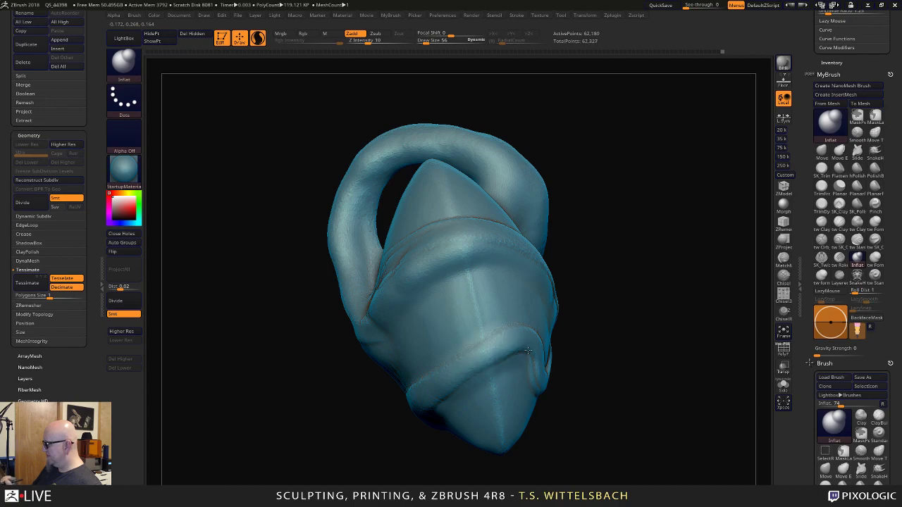
left_click_drag(527, 350, 537, 367)
left_click_drag(627, 356, 539, 376)
left_click_drag(450, 361, 510, 358)
left_click_drag(653, 404, 627, 344)
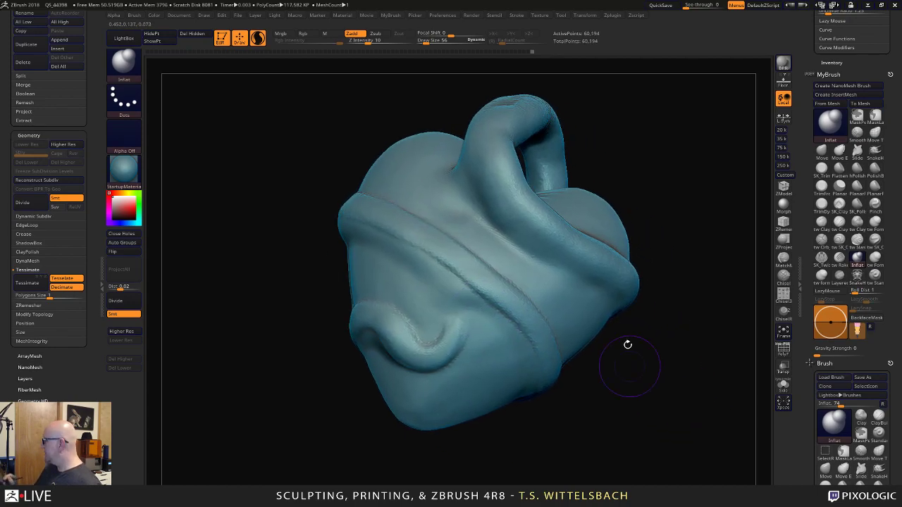
Switch to SnakeHook, smooth away the curl's far end on the lower ridge, and mask the heart's face beside it.
left_click(875, 150)
left_click_drag(640, 421, 618, 361)
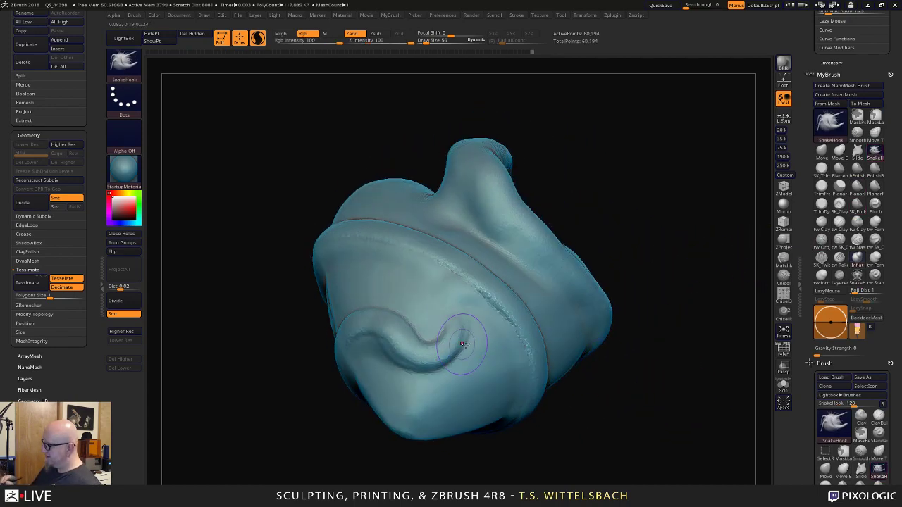
mouse_move(623, 280)
left_mouse_down()
mouse_move(612, 228)
mouse_move(614, 293)
left_mouse_up()
mouse_move(438, 346)
left_mouse_down("shift")
mouse_move(449, 339)
mouse_move(443, 385)
mouse_move(503, 374)
mouse_move(445, 331)
mouse_move(388, 424)
left_mouse_up("shift")
left_click_drag(358, 447, 358, 380)
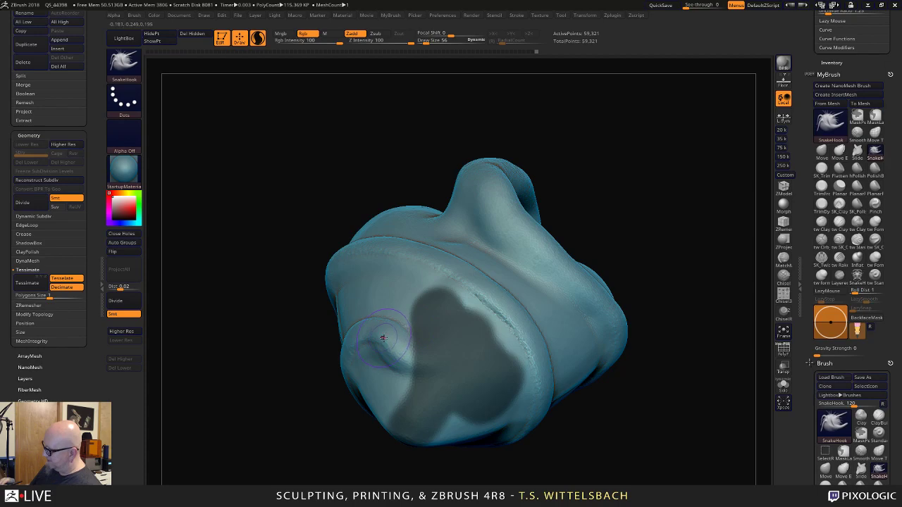
Pull the lower ridge's end out over the masked area as an arched free strand with SnakeHook, raising the draw size to 64.
left_click_drag(384, 338, 409, 341)
key("ctrl+z")
mouse_move(462, 469)
left_mouse_down()
mouse_move(483, 474)
mouse_move(490, 423)
left_mouse_up()
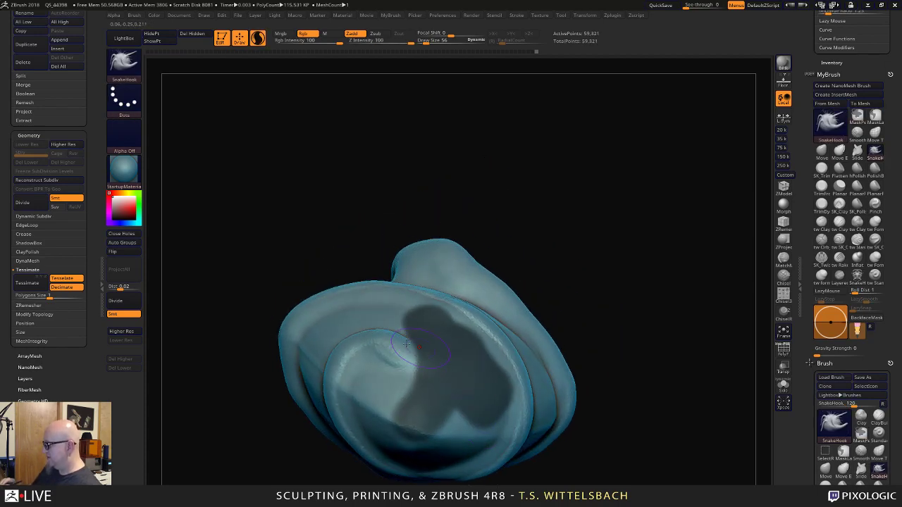
mouse_move(377, 342)
left_mouse_down()
mouse_move(439, 329)
mouse_move(459, 349)
mouse_move(462, 378)
left_mouse_up()
left_click_drag(623, 282, 381, 325)
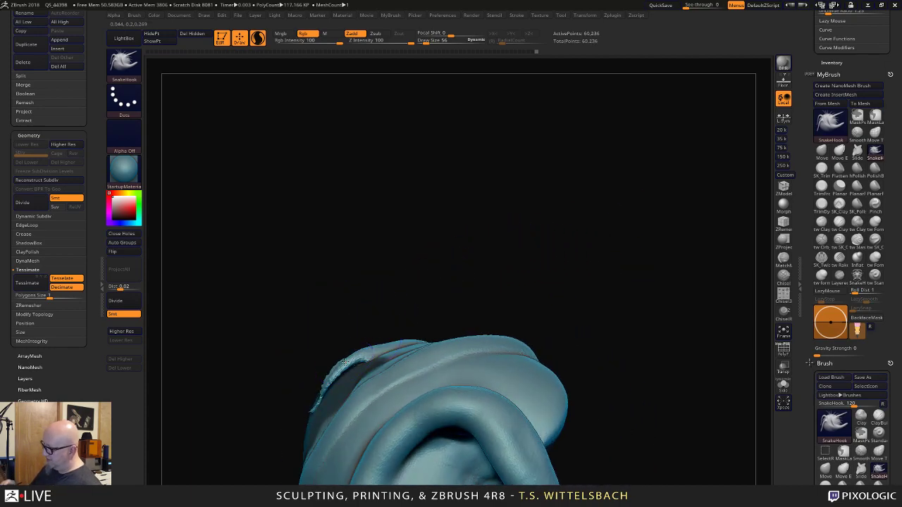
key("space")
mouse_move(341, 361)
left_mouse_down()
mouse_move(351, 356)
mouse_move(302, 419)
left_mouse_up()
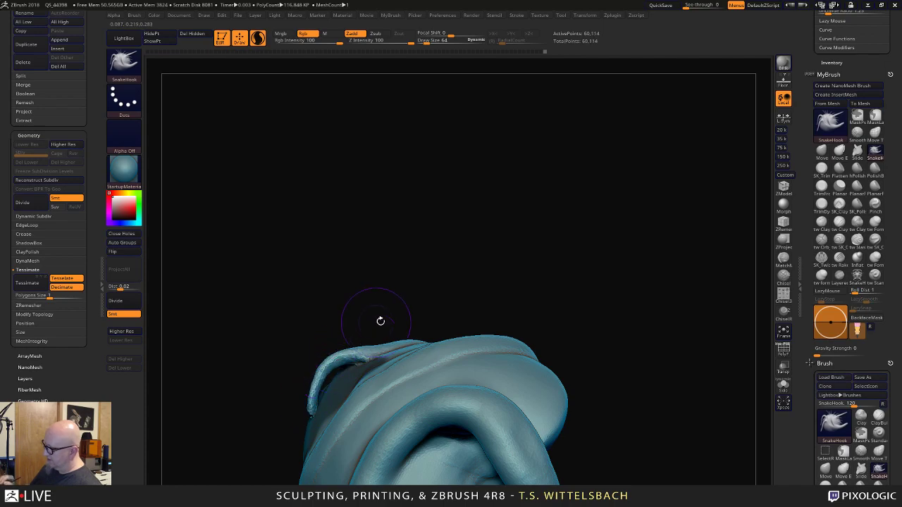
left_click_drag(495, 228, 446, 325)
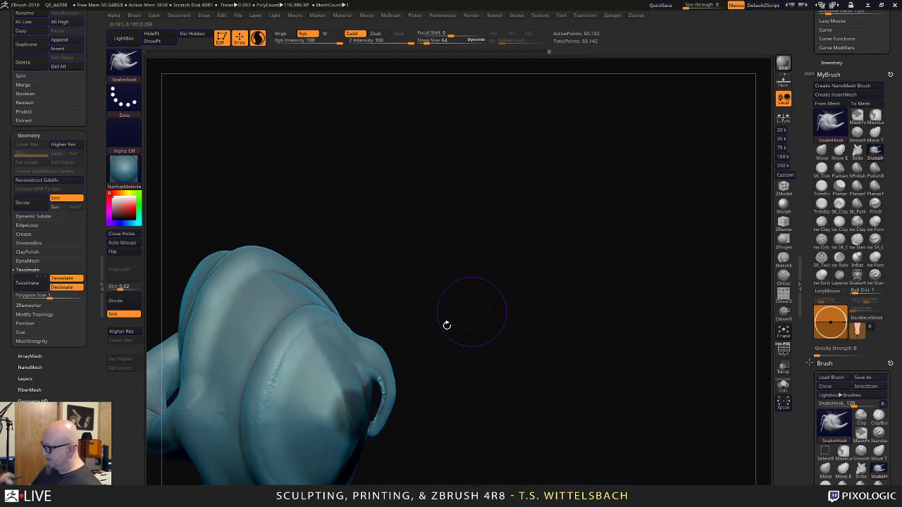
mouse_move(381, 373)
left_mouse_down()
mouse_move(379, 401)
mouse_move(608, 235)
mouse_move(535, 236)
left_mouse_up()
left_click_drag(495, 330, 492, 332)
mouse_move(583, 274)
left_mouse_down()
mouse_move(629, 328)
mouse_move(552, 298)
mouse_move(534, 323)
mouse_move(547, 392)
mouse_move(557, 316)
mouse_move(641, 234)
mouse_move(534, 277)
mouse_move(491, 276)
mouse_move(451, 299)
left_mouse_up()
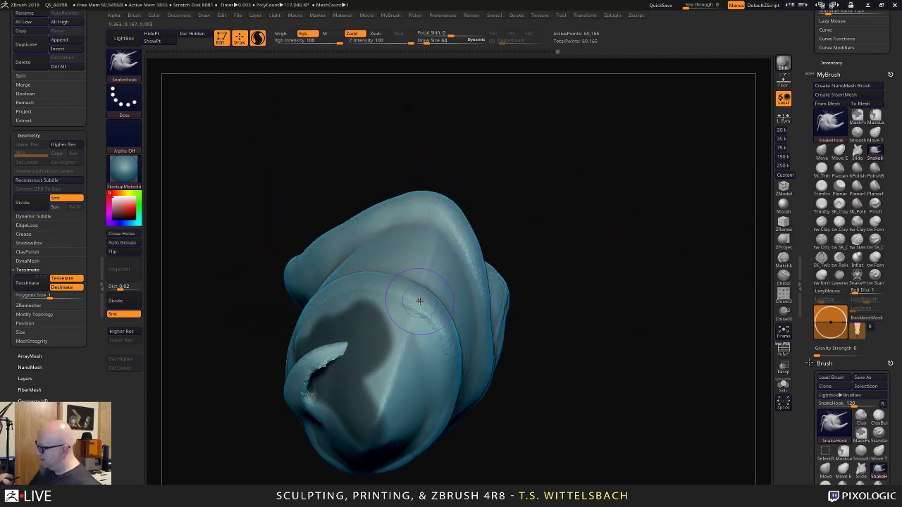
Extend the mask above the strand, pull a second strand out of the opposite ridge end with SnakeHook at draw size 48, and smooth it.
mouse_move(403, 287)
left_mouse_down("shift")
mouse_move(424, 312)
mouse_move(380, 324)
mouse_move(367, 275)
mouse_move(415, 317)
mouse_move(367, 288)
left_mouse_up("shift")
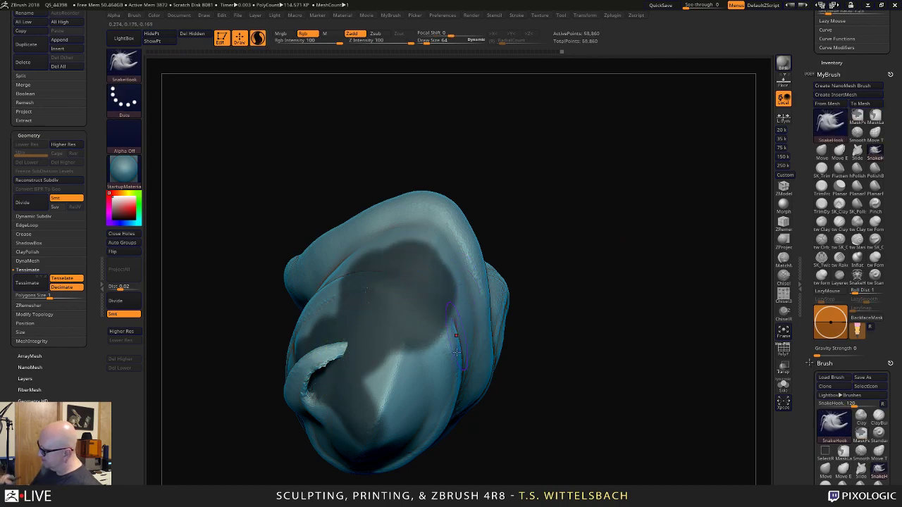
left_click_drag(524, 233, 522, 277)
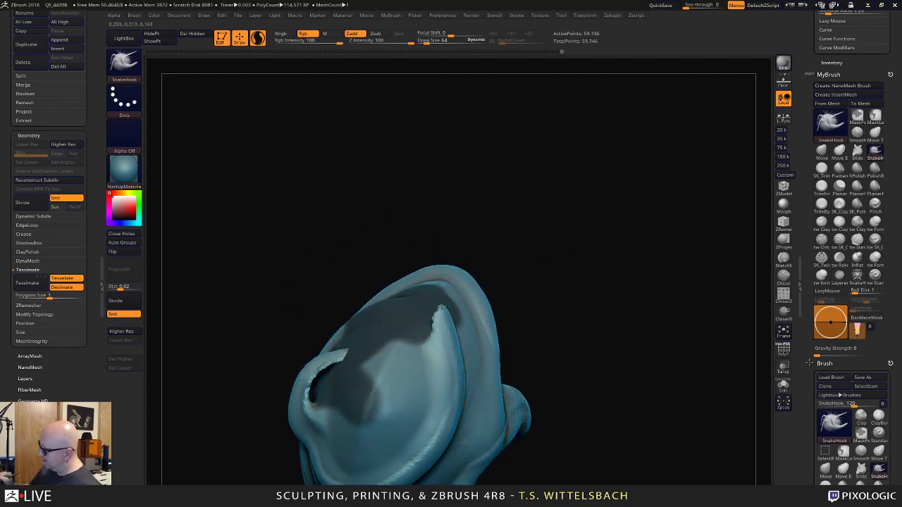
mouse_move(465, 207)
left_mouse_down()
mouse_move(577, 270)
mouse_move(489, 287)
mouse_move(461, 303)
mouse_move(460, 315)
left_mouse_up()
key("space")
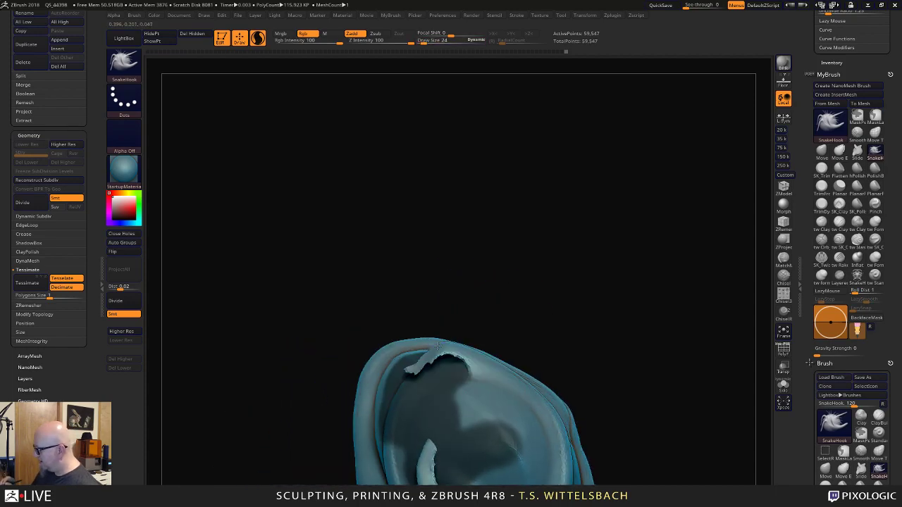
key("space")
mouse_move(437, 345)
left_mouse_down()
mouse_move(410, 381)
mouse_move(416, 421)
left_mouse_up()
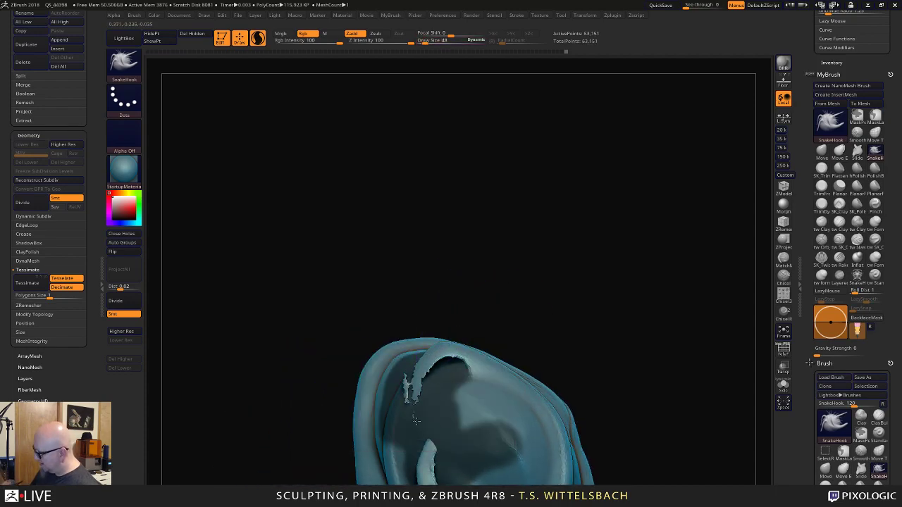
key("shift")
left_click_drag(422, 374, 425, 363, "shift")
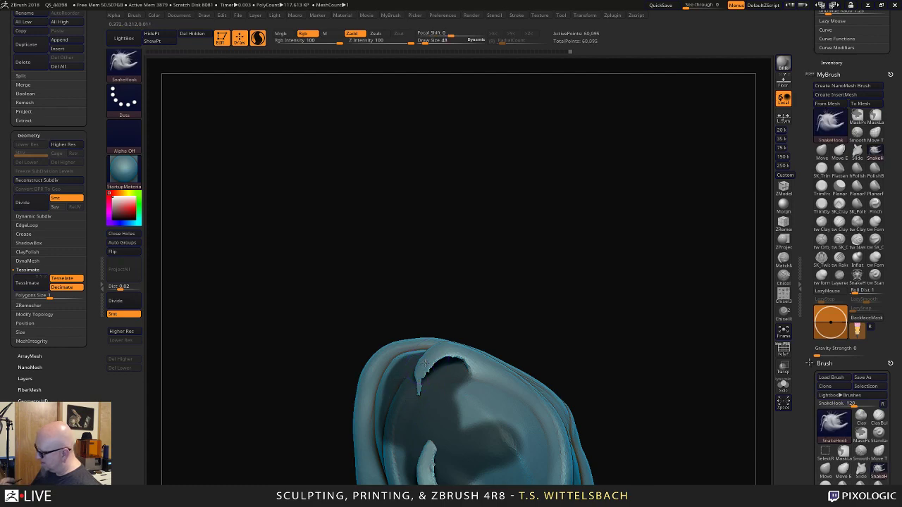
mouse_move(541, 318)
left_mouse_down()
mouse_move(557, 303)
mouse_move(640, 305)
mouse_move(537, 353)
left_mouse_up()
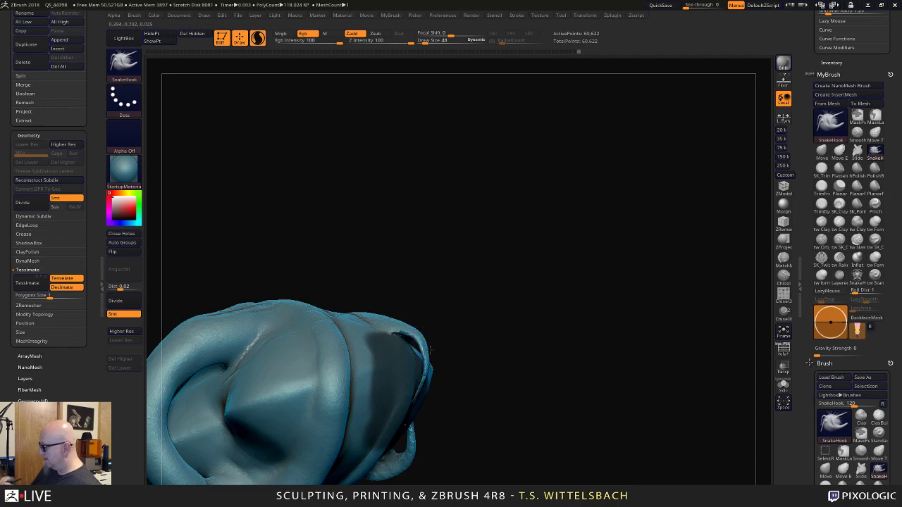
Thicken both pulled strands into rounded tubes with Inflat at draw size 56.
left_click(856, 256)
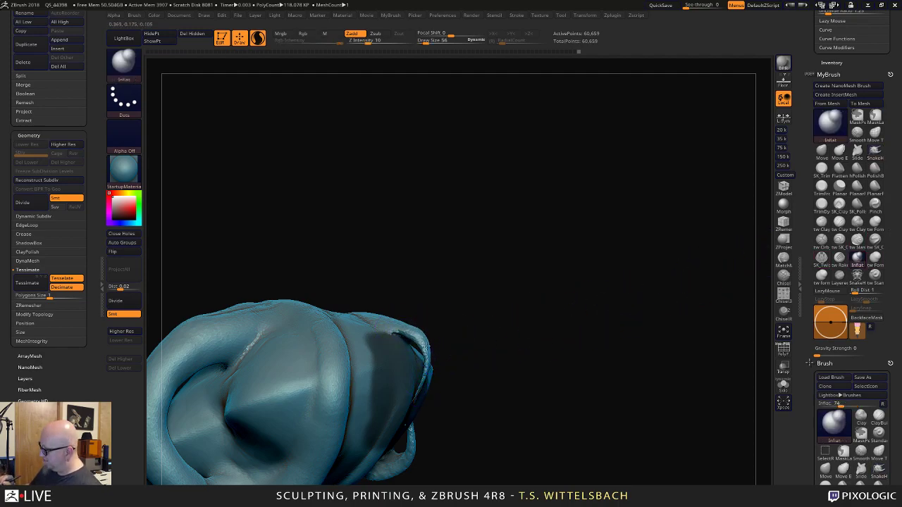
mouse_move(478, 389)
left_mouse_down()
mouse_move(453, 312)
mouse_move(423, 392)
mouse_move(424, 430)
left_mouse_up()
left_click_drag(548, 312, 525, 305)
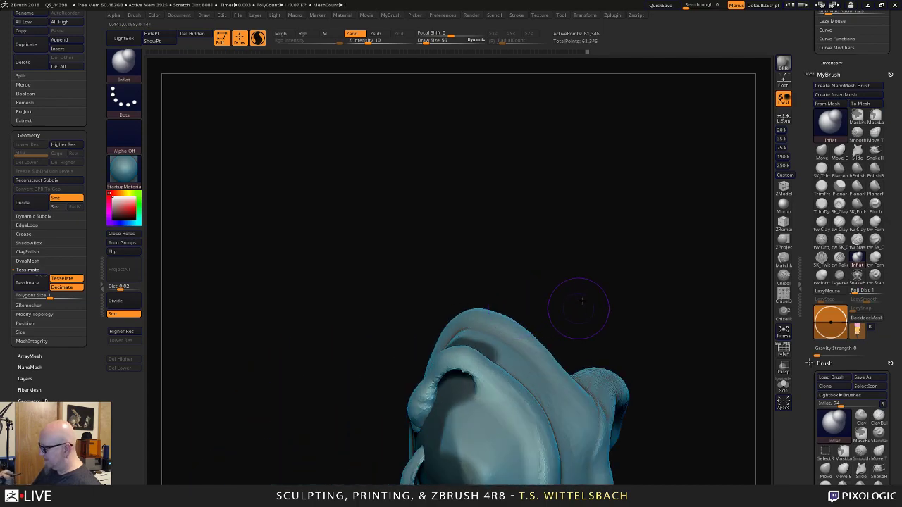
mouse_move(582, 301)
left_mouse_down()
mouse_move(570, 161)
mouse_move(400, 322)
mouse_move(407, 311)
left_mouse_up()
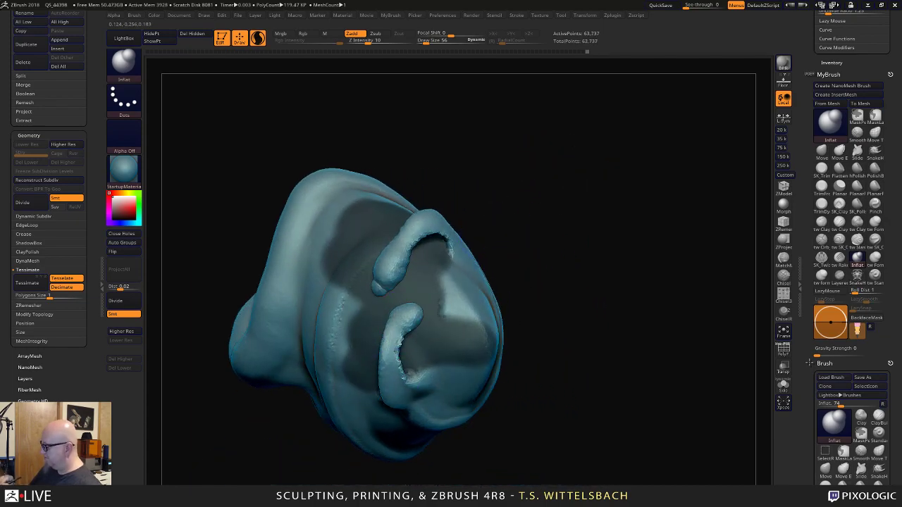
mouse_move(408, 263)
left_mouse_down()
mouse_move(407, 241)
mouse_move(444, 225)
left_mouse_up()
Smooth away the stretch of the upper band that crosses the heart's narrow side.
mouse_move(579, 240)
left_mouse_down()
mouse_move(622, 267)
mouse_move(663, 340)
mouse_move(654, 291)
mouse_move(554, 390)
left_mouse_up()
mouse_move(608, 352)
left_mouse_down()
mouse_move(628, 362)
mouse_move(584, 358)
mouse_move(529, 242)
mouse_move(598, 218)
mouse_move(628, 255)
left_mouse_up()
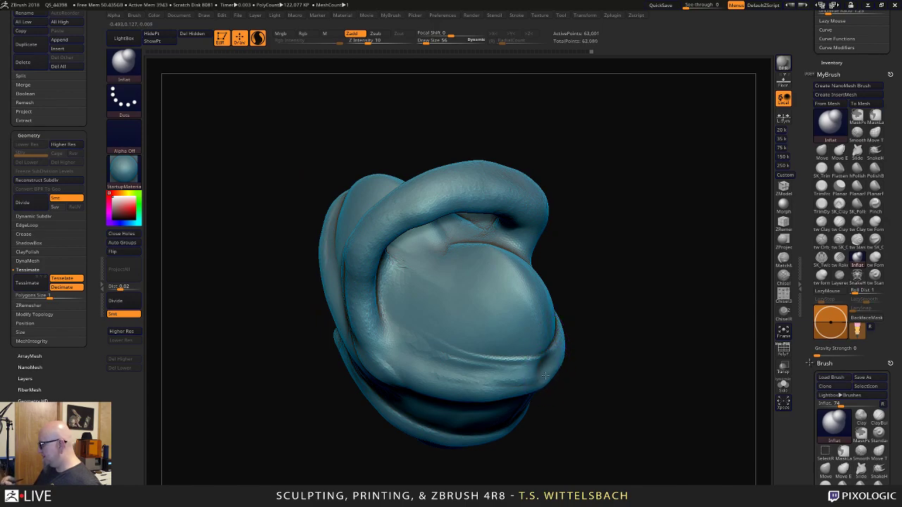
mouse_move(574, 366)
left_mouse_down()
mouse_move(608, 342)
mouse_move(497, 283)
mouse_move(476, 284)
mouse_move(466, 270)
mouse_move(474, 267)
mouse_move(458, 281)
left_mouse_up()
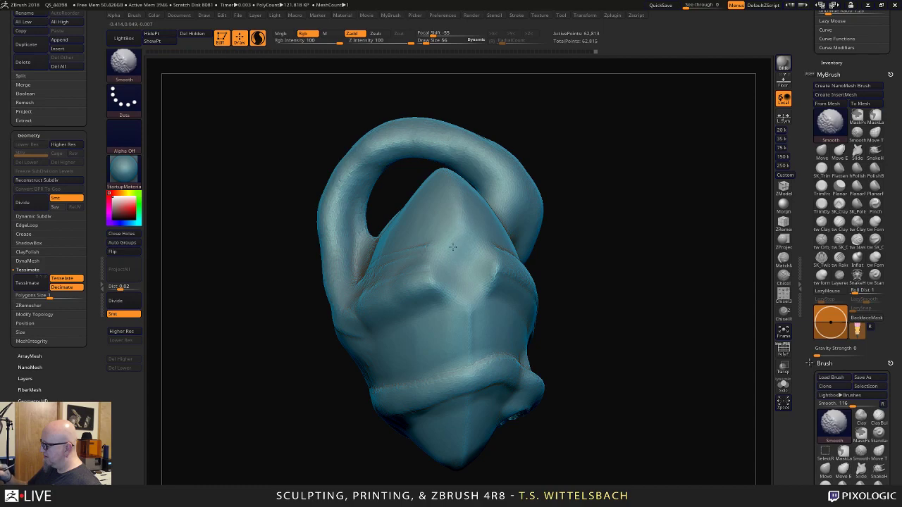
mouse_move(453, 247)
left_mouse_down("shift")
mouse_move(465, 264)
mouse_move(455, 280)
mouse_move(480, 262)
left_mouse_up("shift")
left_click_drag(576, 257, 604, 198)
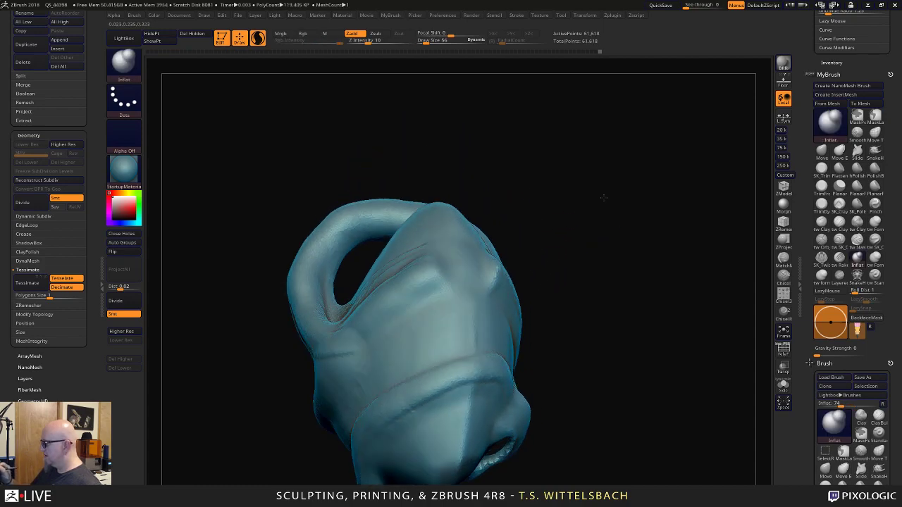
Mask the smoothed gap in the upper band and pull the band's end out over it as a strand with SnakeHook.
mouse_move(459, 238)
left_mouse_down("ctrl")
mouse_move(497, 293)
mouse_move(464, 246)
left_mouse_up("ctrl")
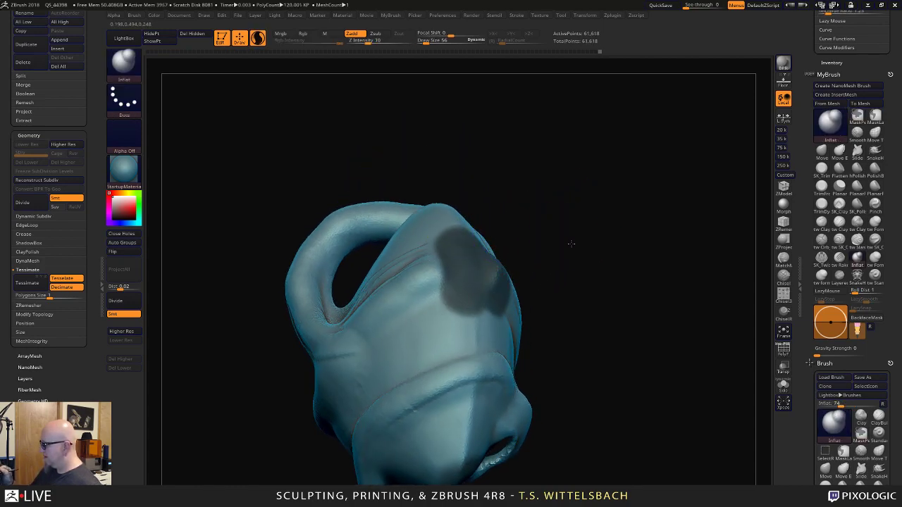
left_click_drag(572, 244, 607, 236)
left_click(874, 151)
mouse_move(669, 196)
left_mouse_down()
mouse_move(598, 209)
mouse_move(432, 264)
mouse_move(594, 169)
left_mouse_up()
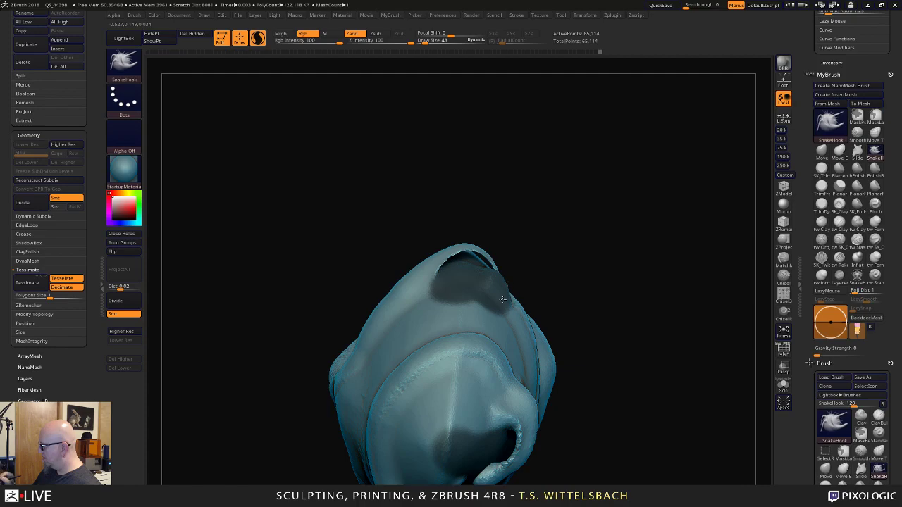
left_click_drag(557, 257, 590, 276)
mouse_move(461, 371)
left_mouse_down()
mouse_move(417, 328)
mouse_move(450, 354)
mouse_move(462, 377)
mouse_move(491, 373)
left_mouse_up()
Thicken the upper band's new strand into a rounded tube with Inflat at draw size 56.
left_click(856, 258)
left_click_drag(610, 299, 594, 211)
mouse_move(412, 331)
left_mouse_down()
mouse_move(420, 334)
mouse_move(363, 334)
mouse_move(425, 316)
mouse_move(465, 345)
left_mouse_up()
mouse_move(465, 345)
right_mouse_down()
mouse_move(570, 353)
mouse_move(585, 338)
mouse_move(501, 364)
mouse_move(633, 331)
right_mouse_up()
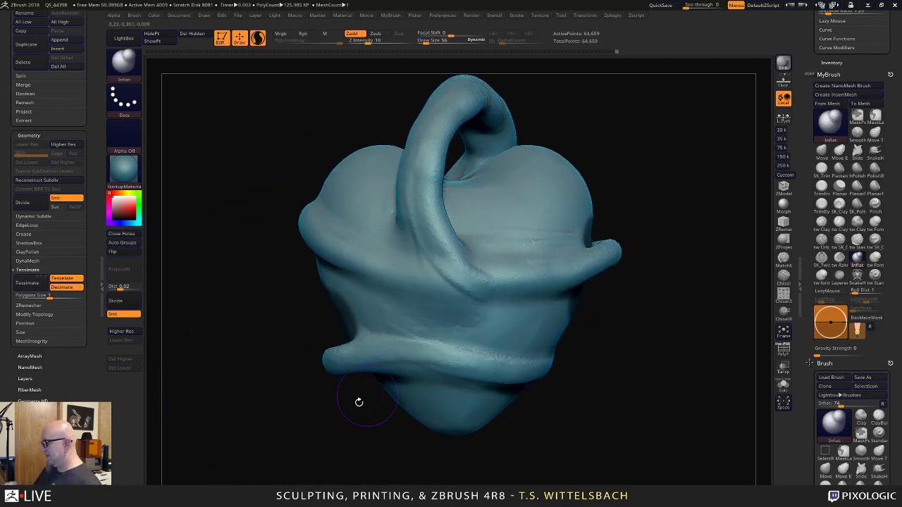
Fuse the strands and heart into one mesh with the gizmo's Remesh By Union and check the result.
mouse_move(510, 420)
right_mouse_down()
mouse_move(622, 406)
mouse_move(686, 310)
right_mouse_up()
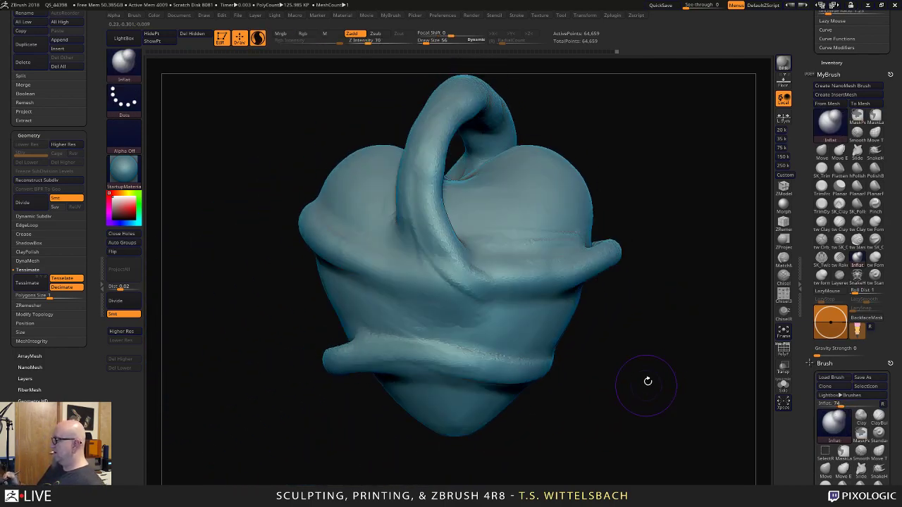
right_click_drag(646, 378, 537, 442, "alt")
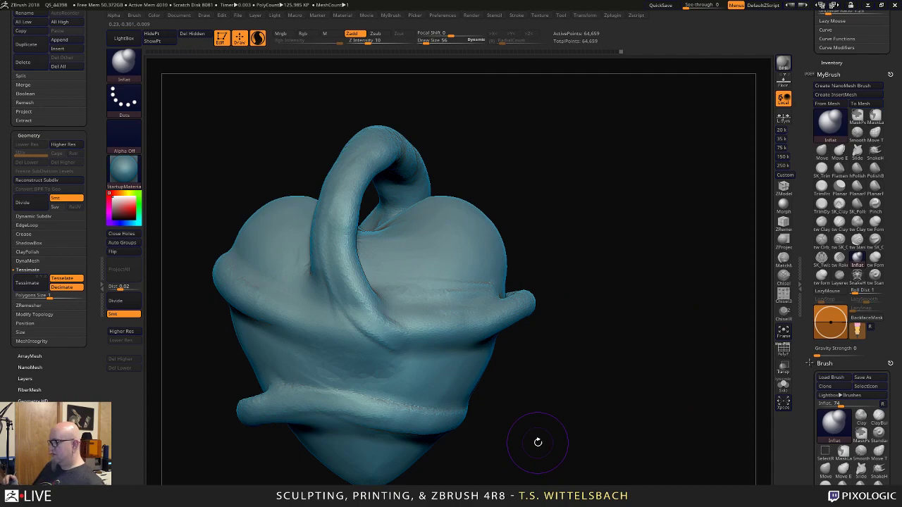
key("w")
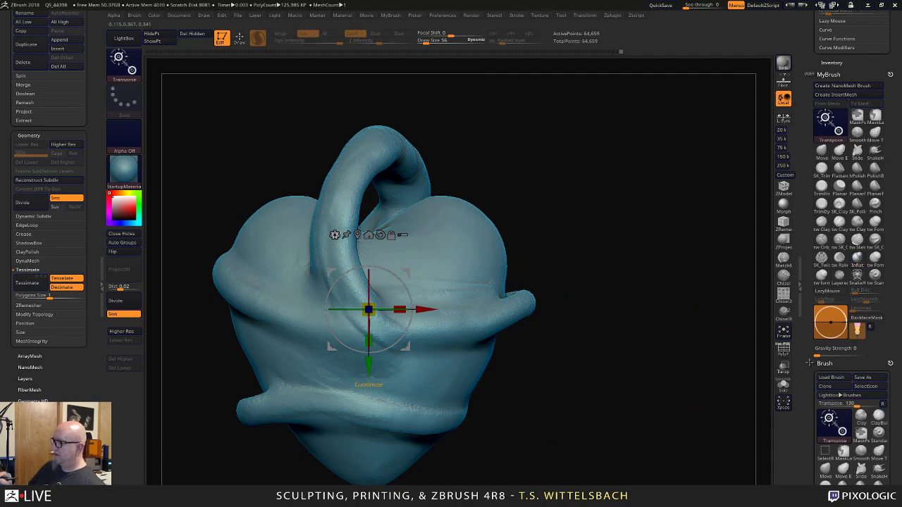
left_click(334, 235)
left_click(334, 234)
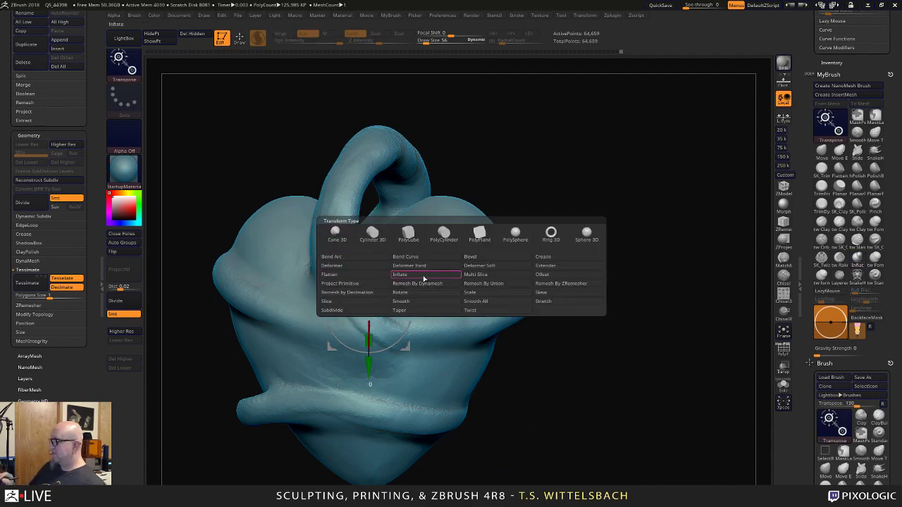
left_click(496, 285)
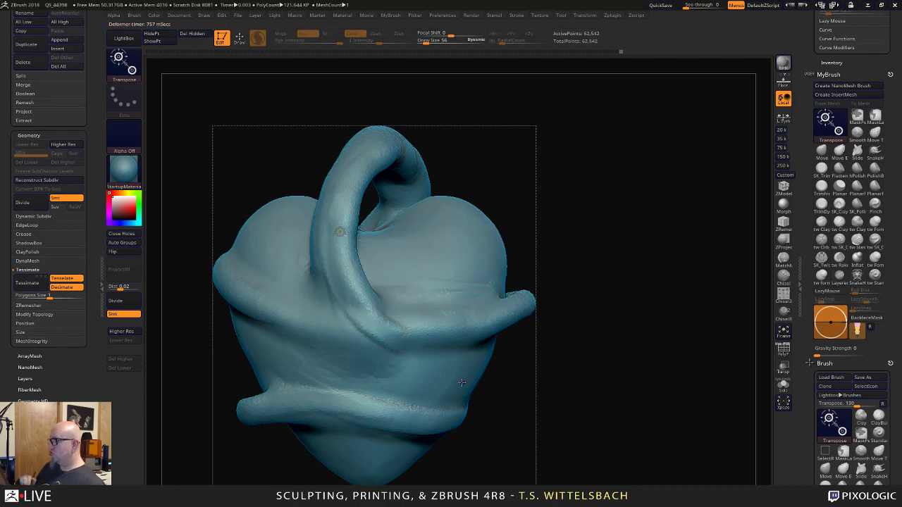
left_click_drag(606, 295, 399, 377)
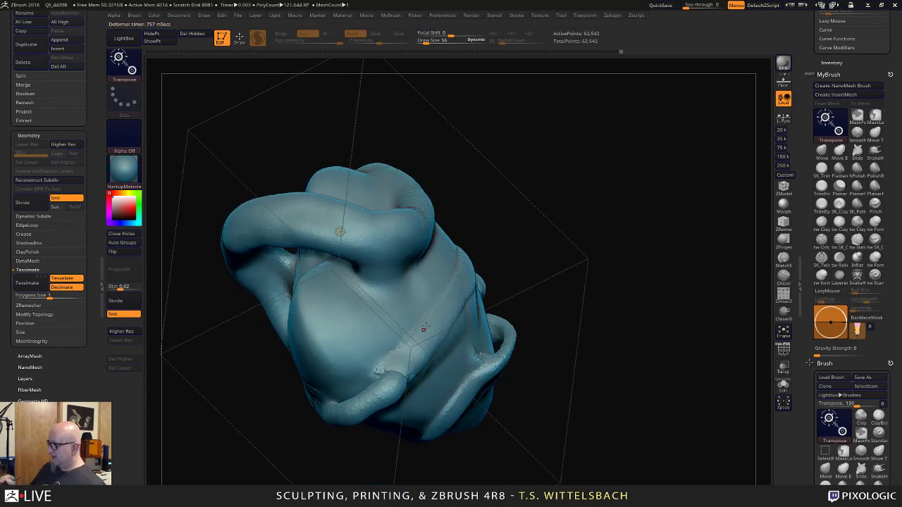
mouse_move(553, 210)
left_mouse_down()
mouse_move(526, 185)
mouse_move(403, 125)
left_mouse_up()
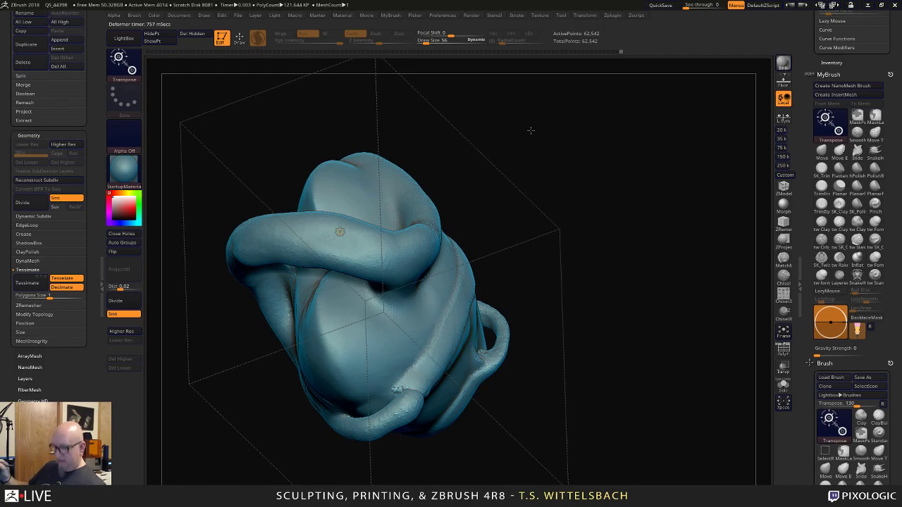
Return to sculpting and smooth the band and the upper strand's end into the heart's surface.
key("q")
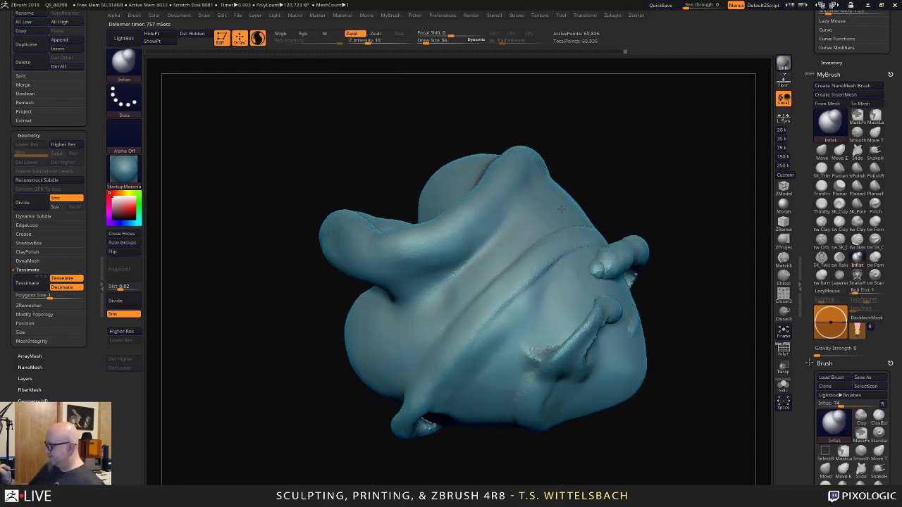
left_click_drag(512, 291, 608, 246, "shift")
mouse_move(699, 236)
left_mouse_down()
mouse_move(715, 326)
mouse_move(744, 141)
mouse_move(557, 133)
mouse_move(590, 168)
left_mouse_up()
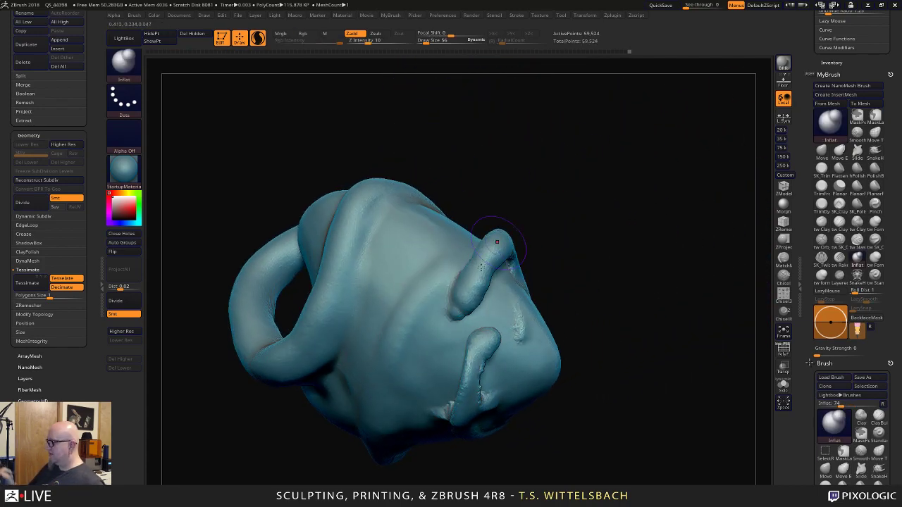
mouse_move(481, 278)
left_mouse_down("shift")
mouse_move(459, 312)
mouse_move(471, 286)
left_mouse_up("shift")
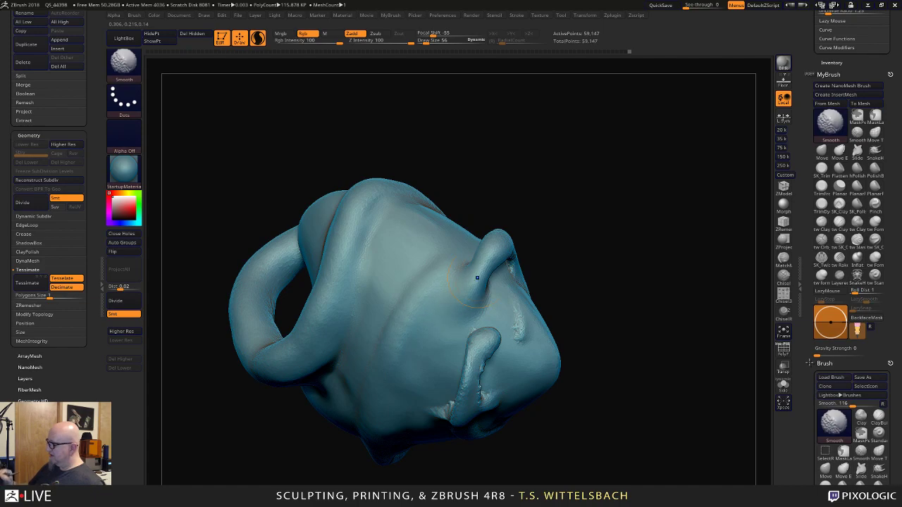
Build up a ridge across the heart leading into the lower strand with the tw ClayTubes brush at draw size 41.
left_click(822, 222)
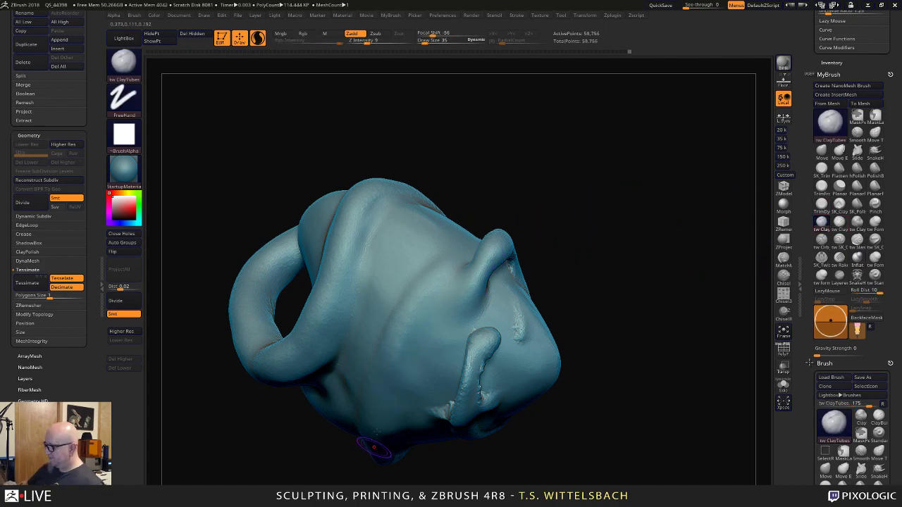
mouse_move(404, 352)
left_mouse_down()
mouse_move(481, 261)
mouse_move(381, 411)
left_mouse_up()
key("space")
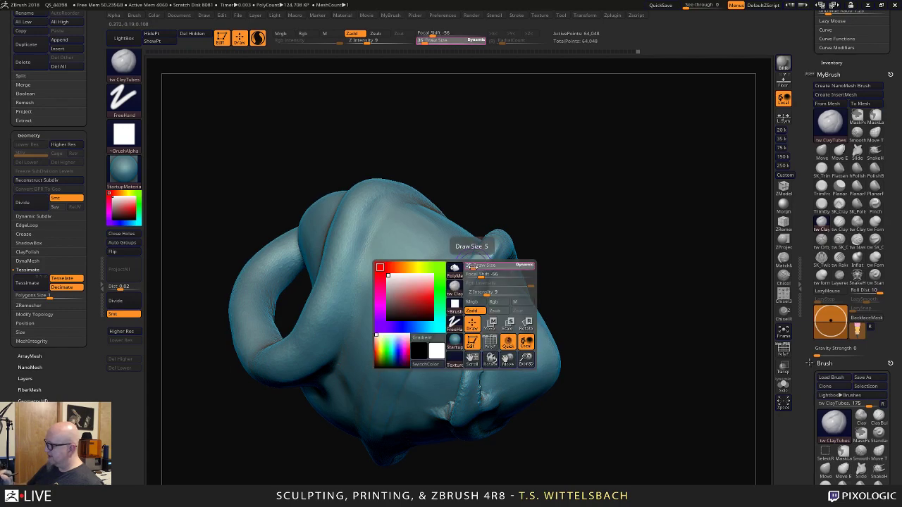
key("ctrl")
key("space")
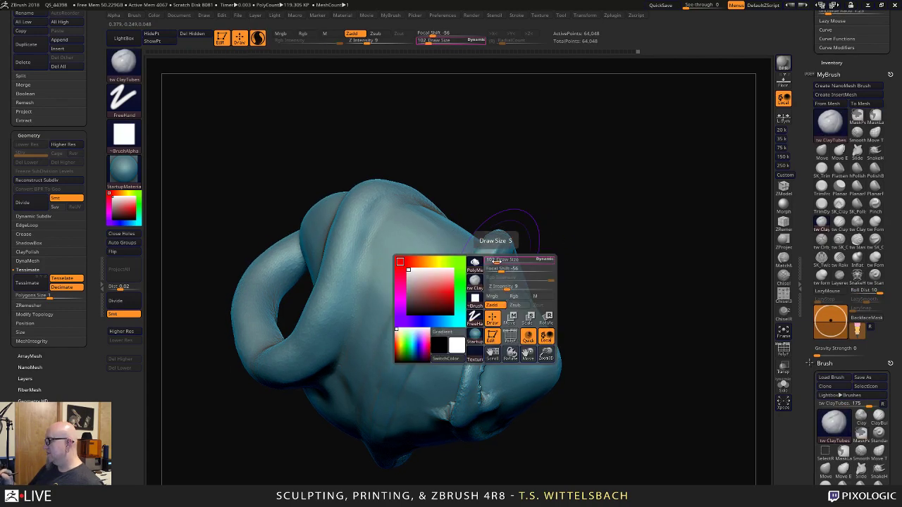
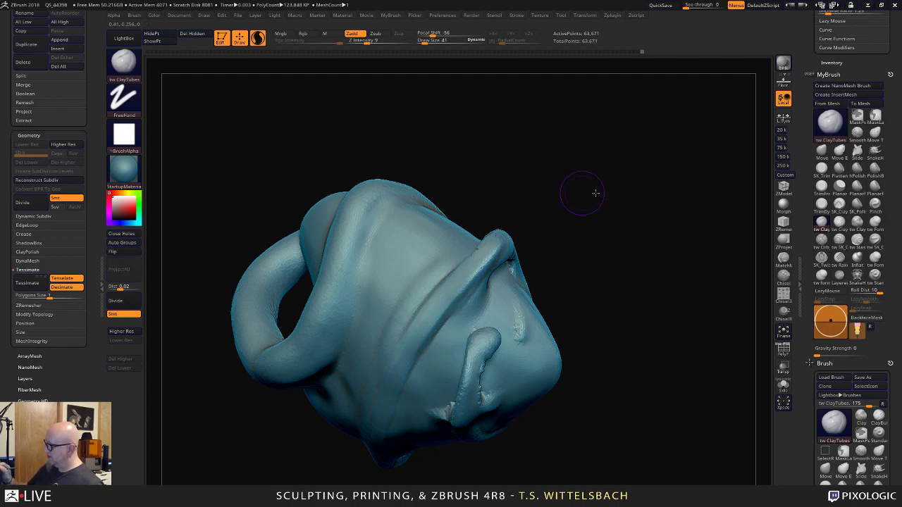
mouse_move(595, 192)
left_mouse_down()
mouse_move(567, 243)
mouse_move(582, 204)
mouse_move(515, 212)
mouse_move(491, 236)
mouse_move(582, 167)
left_mouse_up()
mouse_move(508, 217)
left_mouse_down()
mouse_move(578, 160)
mouse_move(682, 201)
left_mouse_up()
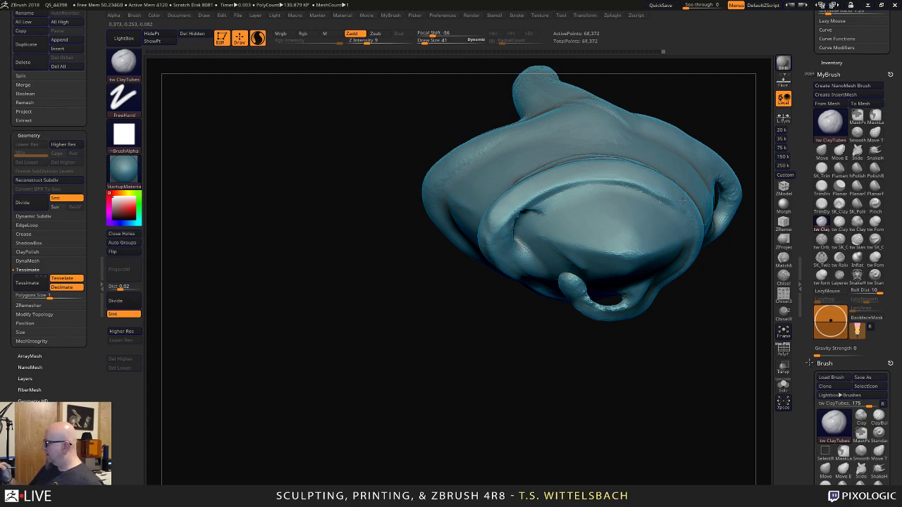
Build clay around the lower strand's curled end and smooth its joint with the heart.
mouse_move(709, 350)
left_mouse_down()
mouse_move(669, 388)
mouse_move(466, 215)
mouse_move(516, 285)
left_mouse_up()
left_click_drag(525, 357, 531, 213)
left_click_drag(509, 163, 494, 218)
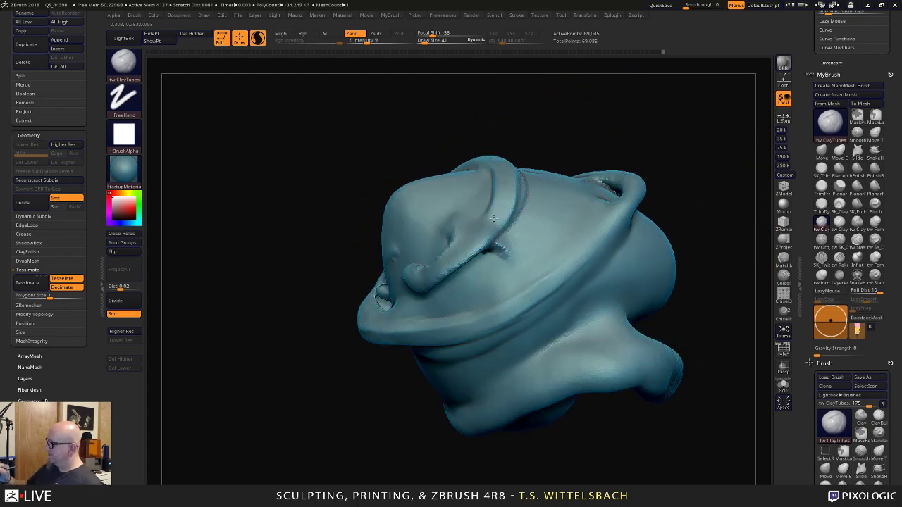
left_click_drag(440, 263, 419, 260)
left_click_drag(564, 129, 593, 74)
mouse_move(500, 210)
left_mouse_down("shift")
mouse_move(482, 219)
mouse_move(589, 175)
left_mouse_up("shift")
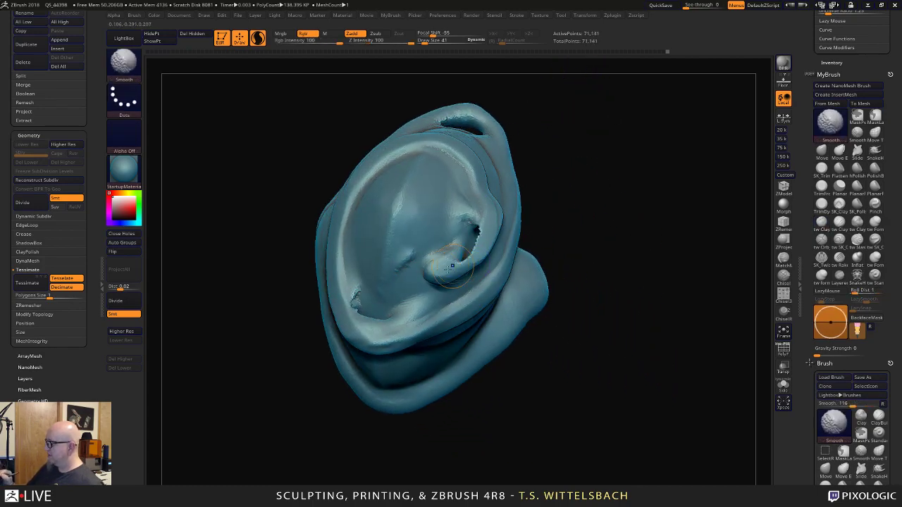
left_click_drag(482, 227, 477, 257, "shift")
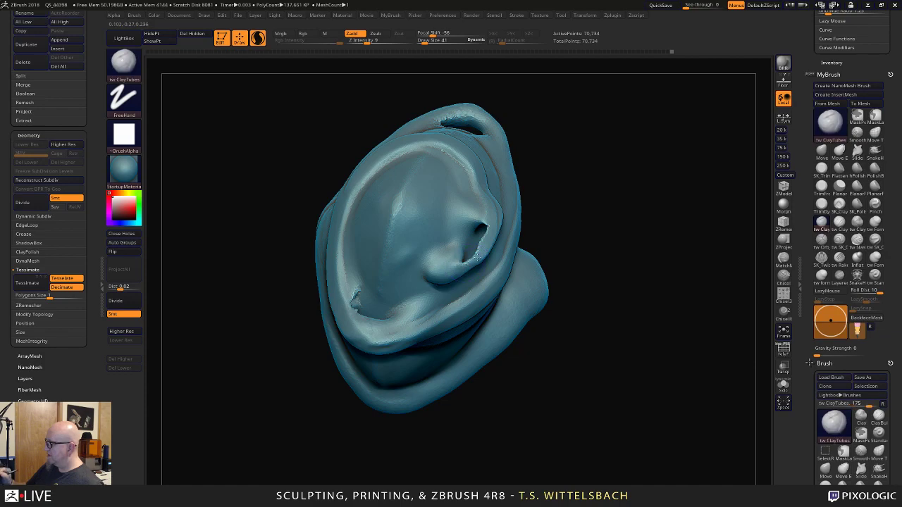
Thicken the thin part of the curled lower strand beside its hole with Inflat, and smooth its upper joint.
left_click_drag(611, 326, 672, 322, "ctrl")
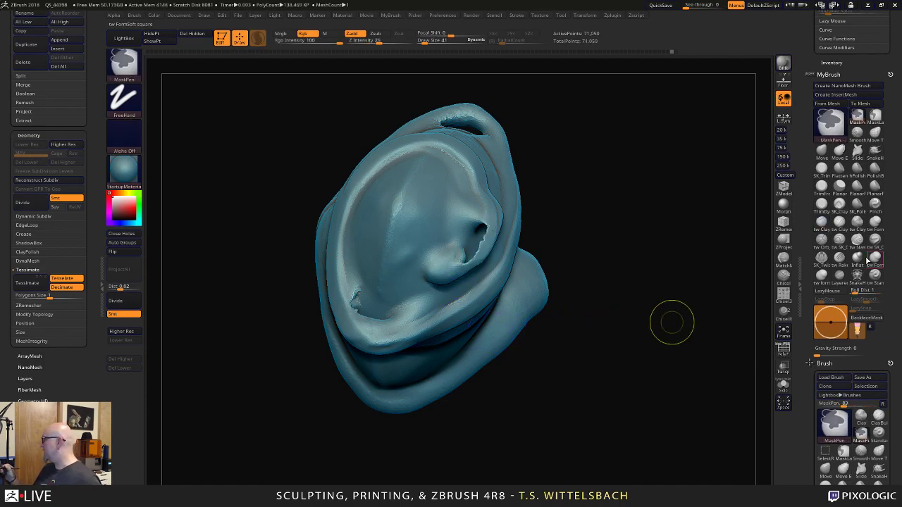
left_click(858, 259)
mouse_move(487, 227)
left_mouse_down()
mouse_move(457, 266)
mouse_move(465, 252)
left_mouse_up()
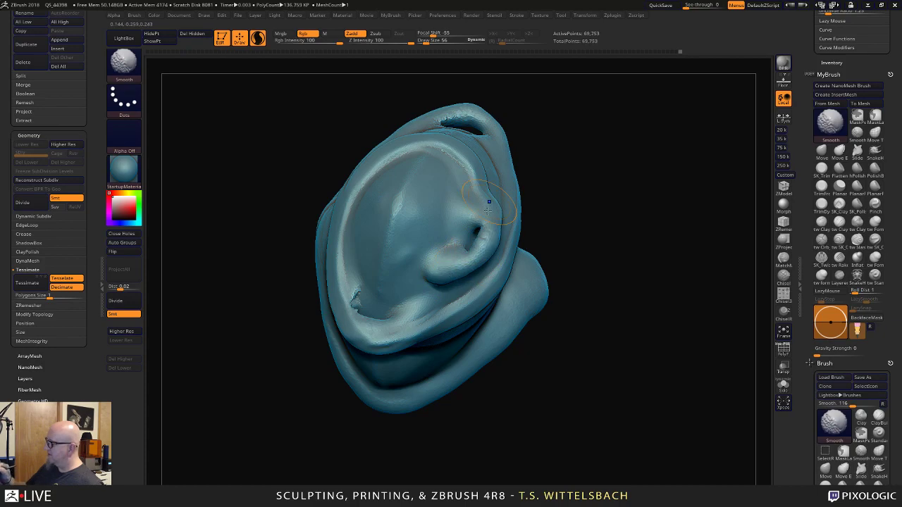
left_click_drag(488, 209, 484, 243, "shift")
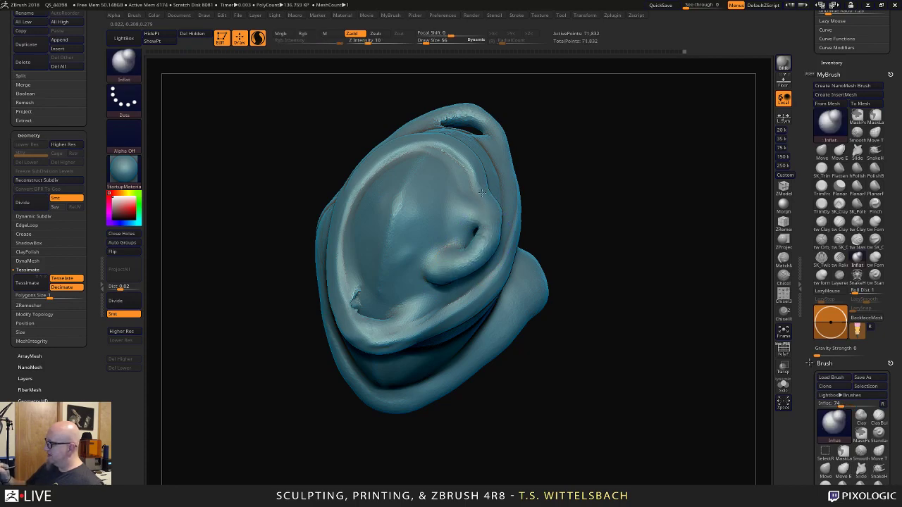
Inflate and smooth the curled strand over the heart's tip into an even rounded tube with Inflat at draw size 56.
left_click_drag(569, 147, 547, 137)
mouse_move(488, 244)
left_mouse_down()
mouse_move(538, 163)
mouse_move(530, 144)
left_mouse_up()
left_click_drag(459, 407, 377, 475, "alt")
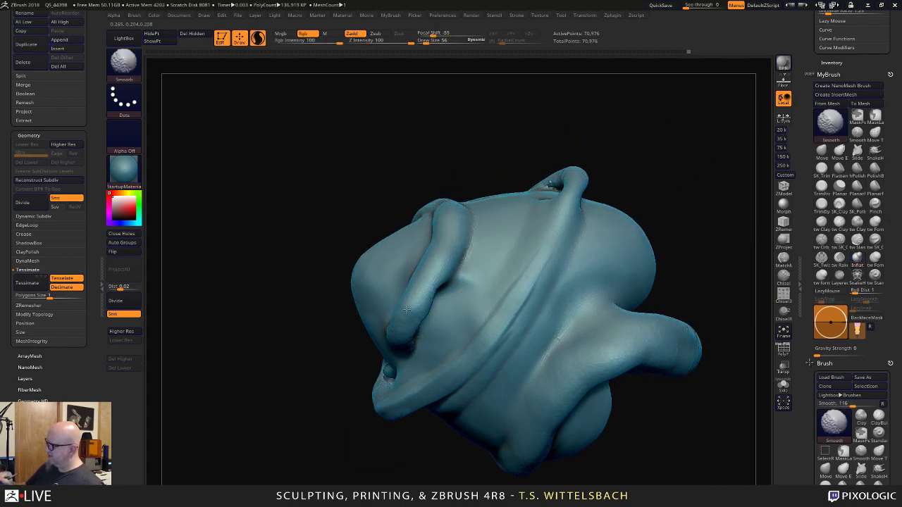
mouse_move(407, 309)
left_mouse_down()
mouse_move(426, 324)
mouse_move(448, 292)
left_mouse_up()
left_click_drag(302, 438, 359, 448)
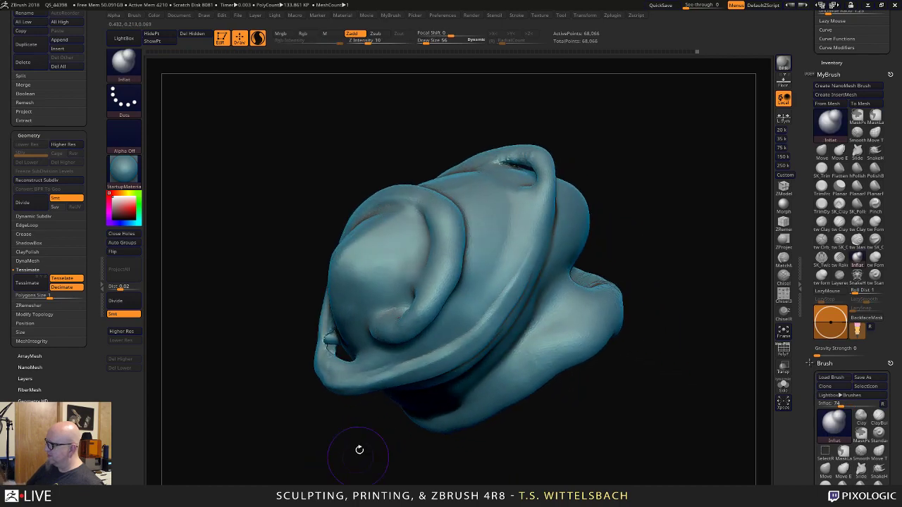
Inflate the looped bands on the heart's other side at draw size 56 and smooth them into the surface.
mouse_move(584, 127)
left_mouse_down()
mouse_move(646, 147)
mouse_move(618, 267)
mouse_move(660, 197)
mouse_move(513, 201)
left_mouse_up()
left_click_drag(435, 230, 427, 249)
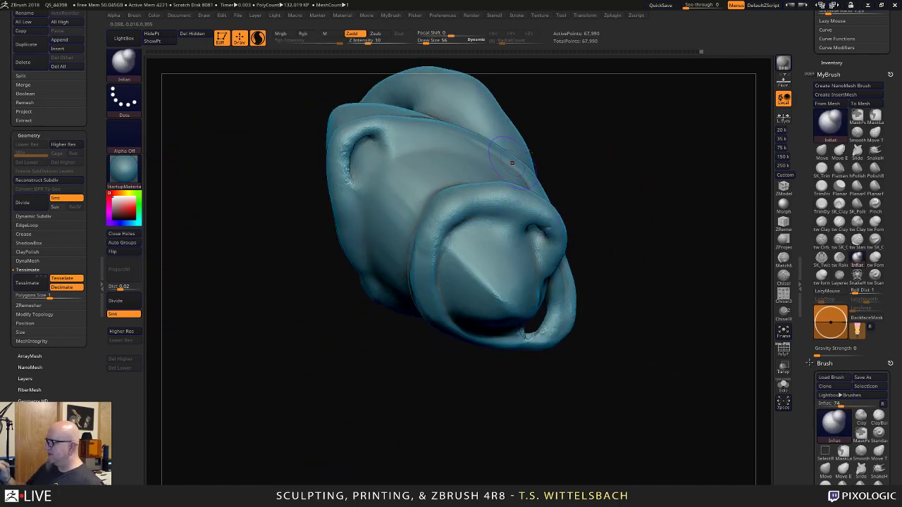
left_click_drag(284, 197, 376, 177)
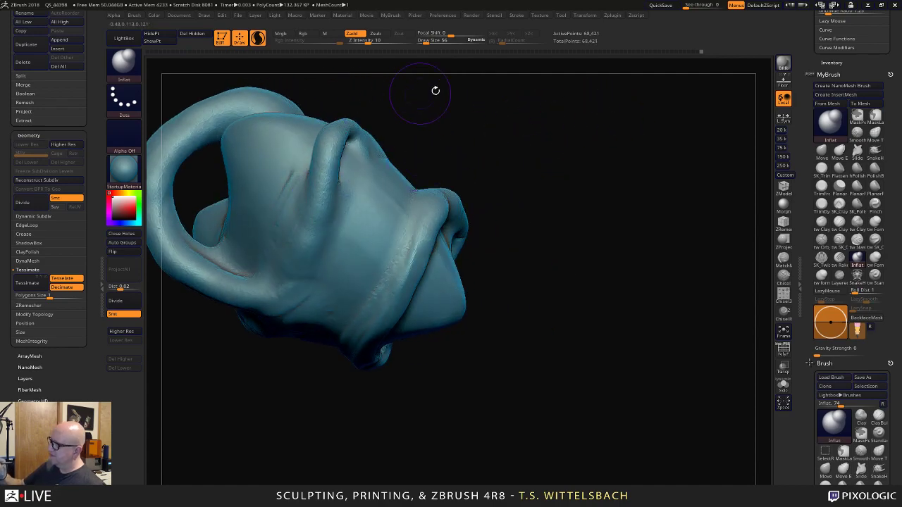
mouse_move(435, 90)
left_mouse_down()
mouse_move(551, 77)
mouse_move(500, 247)
left_mouse_up()
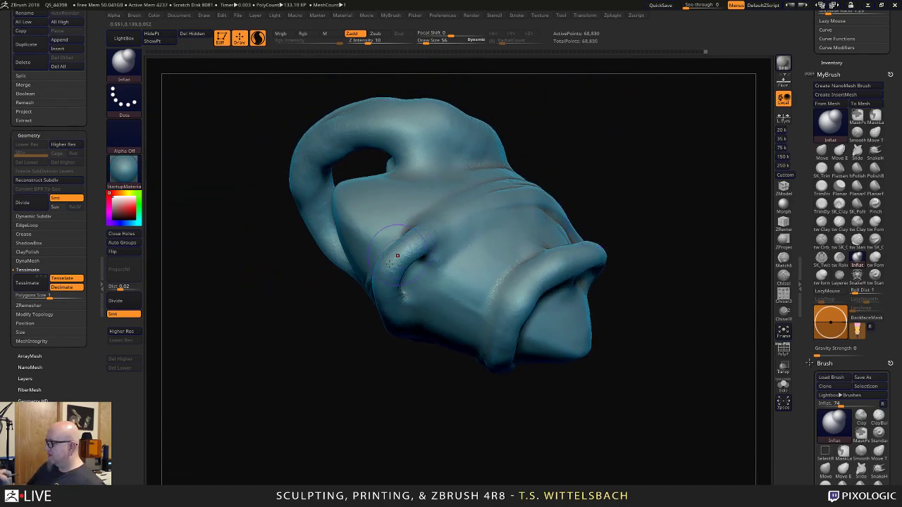
left_click_drag(397, 256, 455, 243)
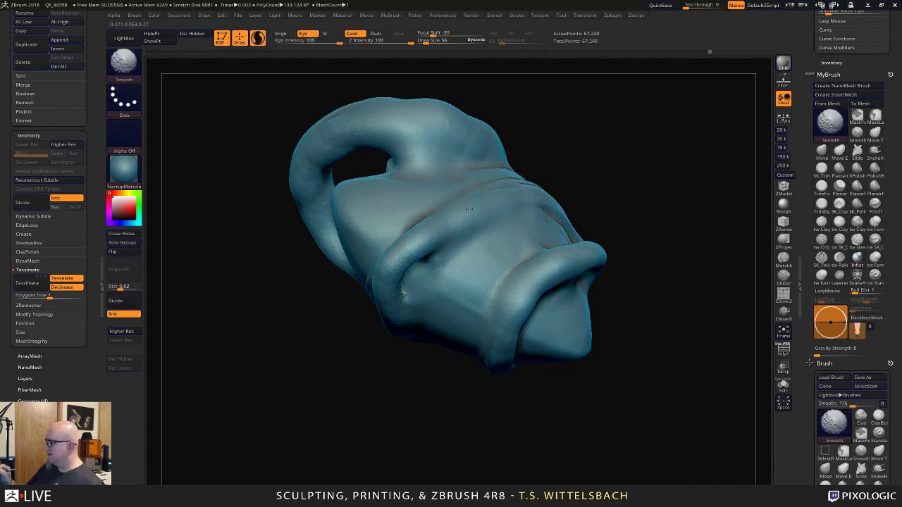
left_click_drag(470, 208, 415, 282, "shift")
mouse_move(381, 358)
left_mouse_down()
mouse_move(502, 425)
mouse_move(514, 457)
left_mouse_up()
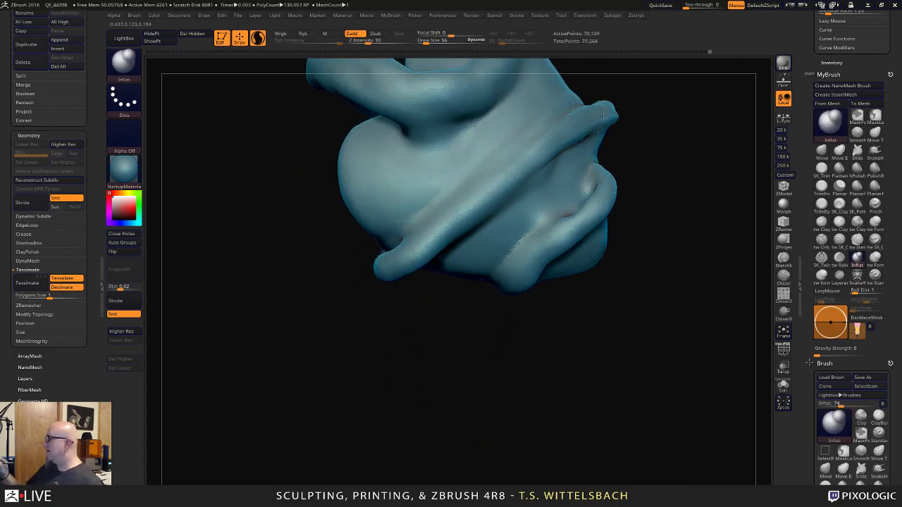
mouse_move(599, 106)
left_mouse_down()
mouse_move(664, 145)
mouse_move(589, 326)
mouse_move(580, 326)
left_mouse_up()
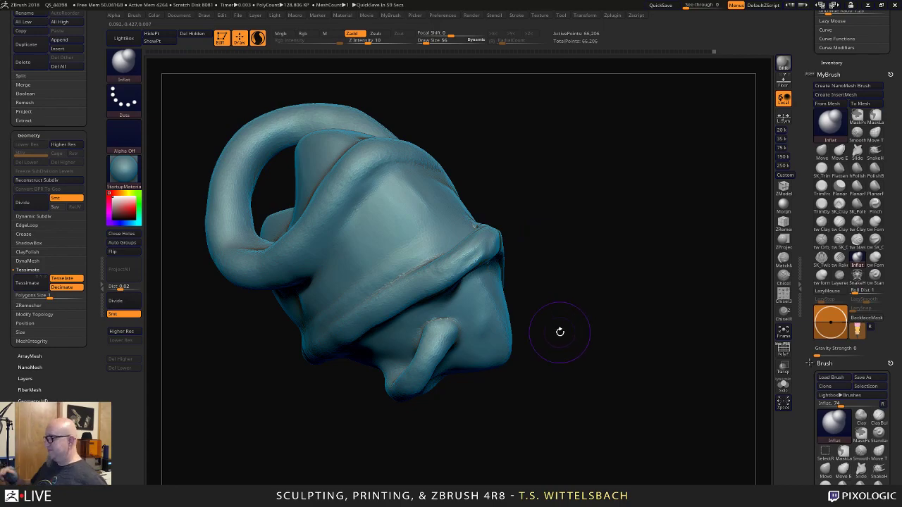
Adjust the arched tube's inner edge with the Move brush at draw size 48 and smooth the tube.
mouse_move(559, 331)
left_mouse_down()
mouse_move(636, 302)
mouse_move(627, 255)
mouse_move(613, 308)
mouse_move(408, 165)
left_mouse_up()
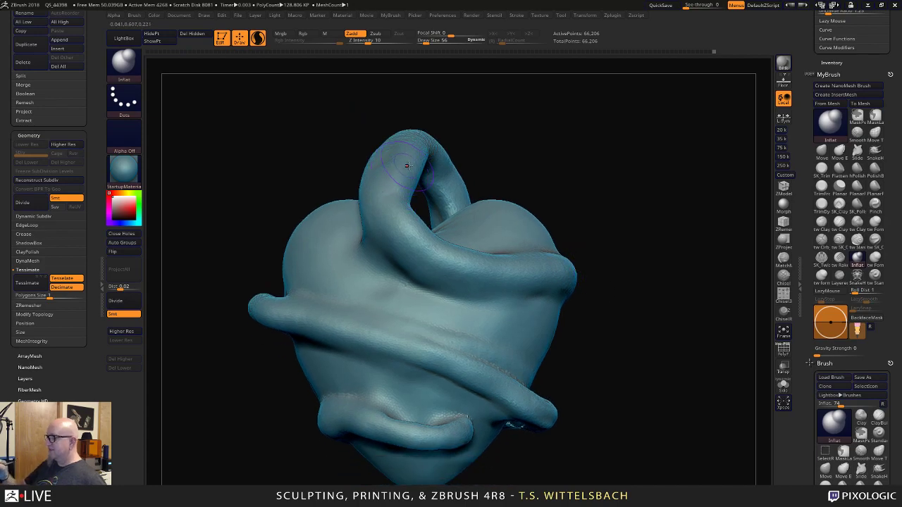
left_click_drag(540, 131, 584, 169)
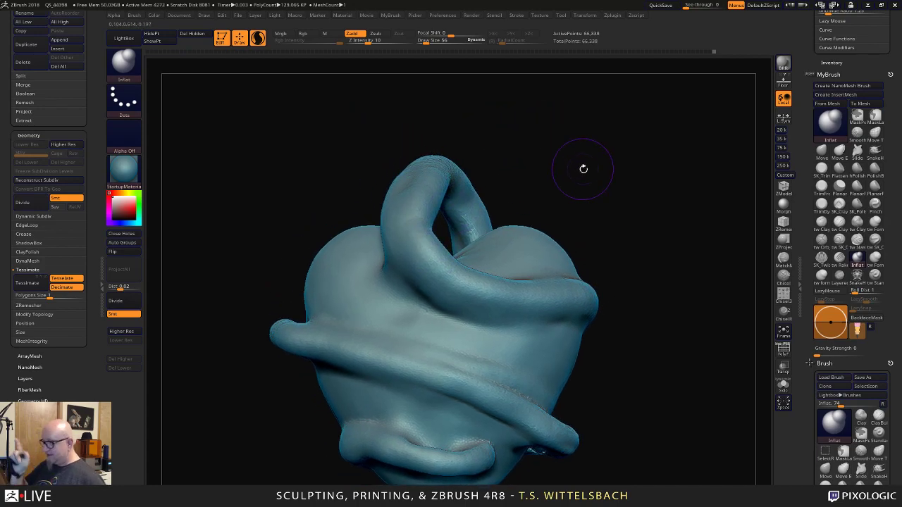
left_click(822, 150)
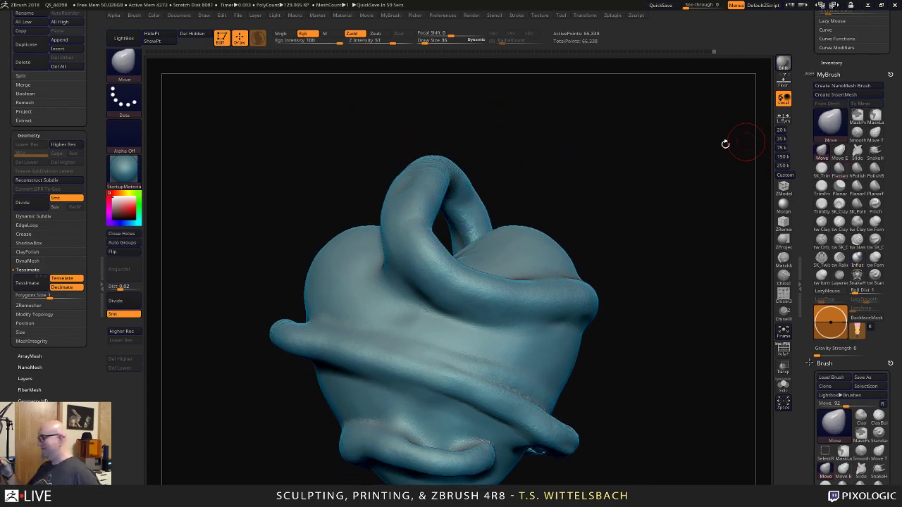
key("space")
left_click(444, 189)
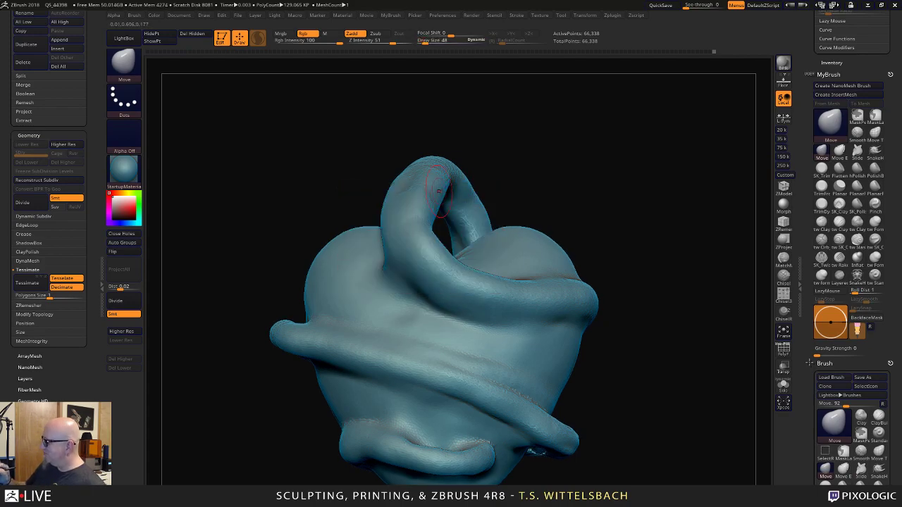
left_click_drag(428, 212, 445, 189, "shift")
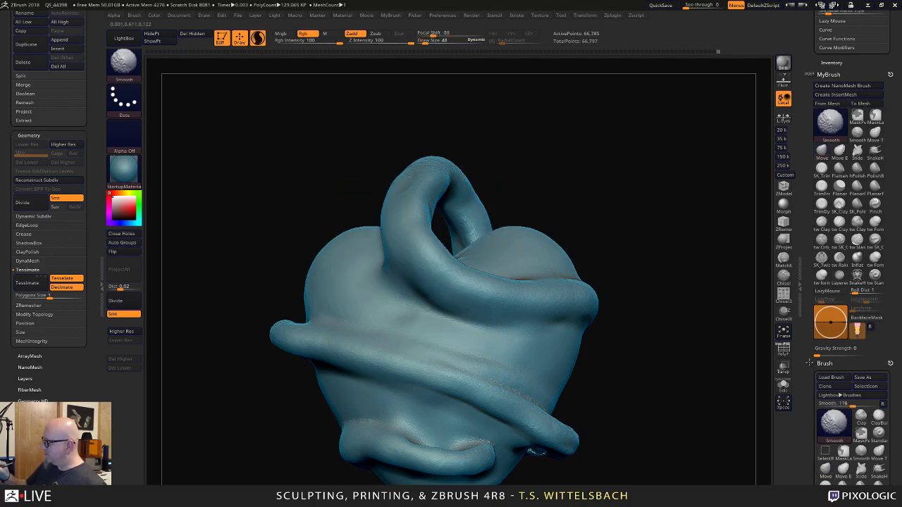
Smooth the upper band below the arch and the outer loop near the heart's tip at draw size 48.
left_click_drag(616, 175, 620, 134)
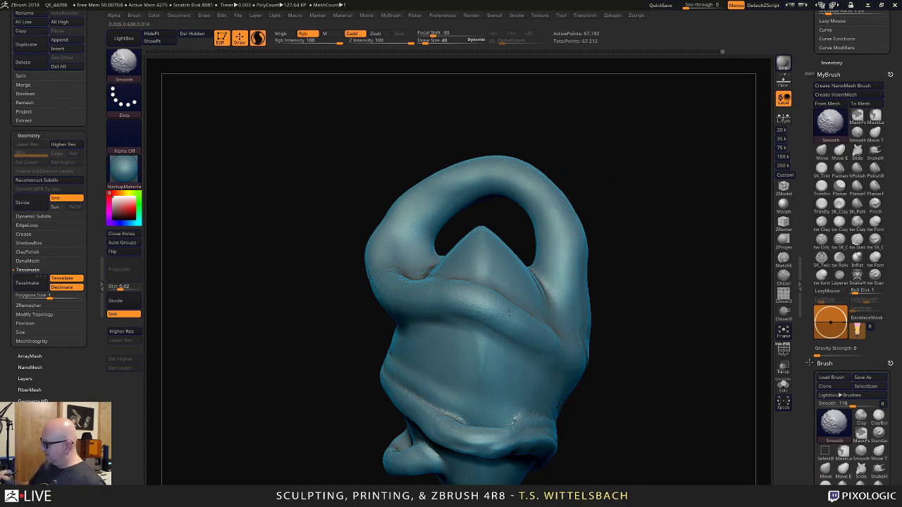
mouse_move(623, 310)
left_mouse_down()
mouse_move(660, 322)
mouse_move(654, 342)
left_mouse_up()
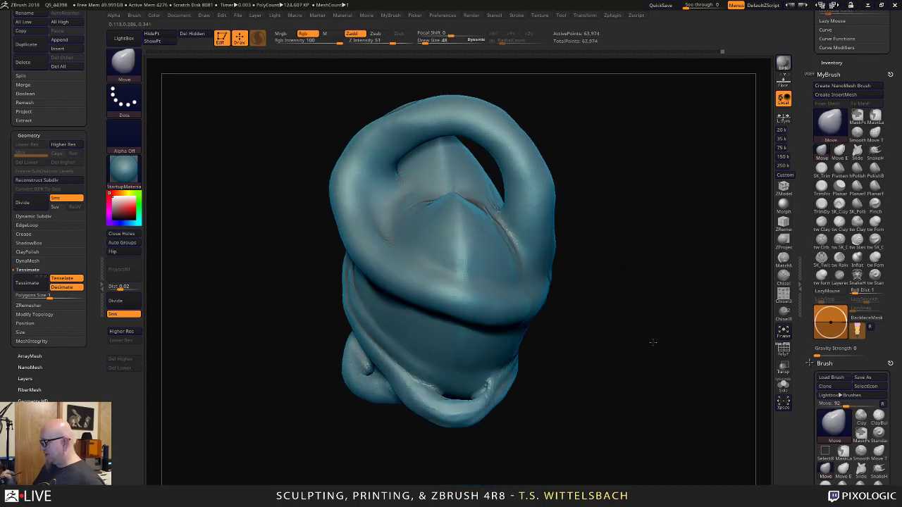
mouse_move(571, 423)
left_mouse_down()
mouse_move(592, 418)
mouse_move(656, 261)
mouse_move(634, 309)
left_mouse_up()
left_click_drag(541, 316, 549, 278, "shift")
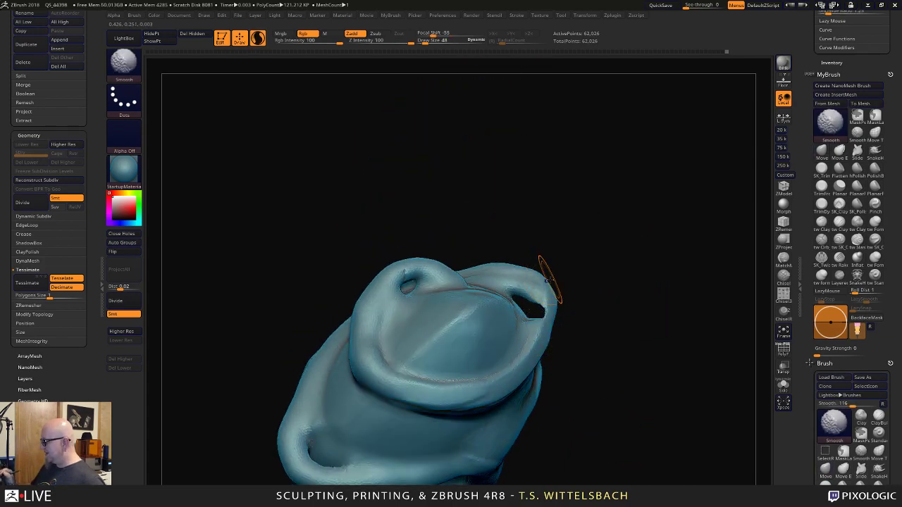
Thicken the thin loop around the hole near the heart's tip with Inflat at draw size 56 and smooth it.
left_click(857, 259)
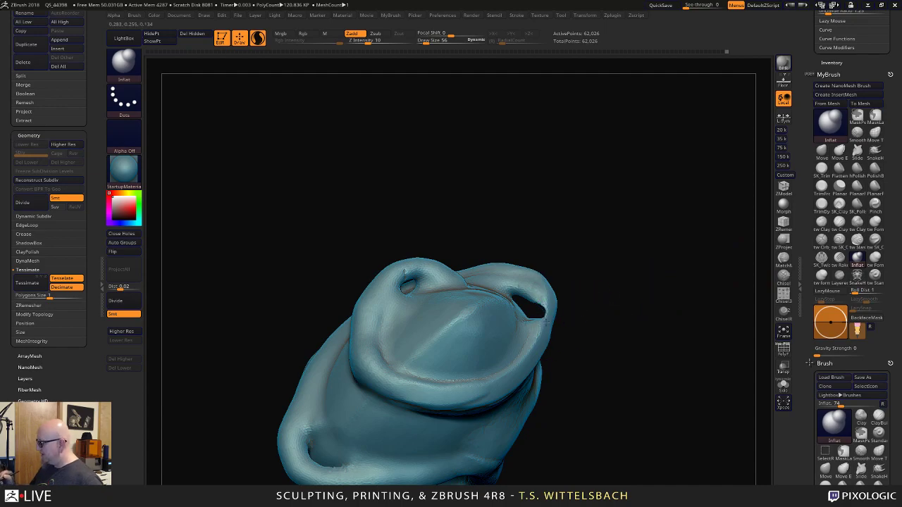
mouse_move(548, 326)
left_mouse_down()
mouse_move(528, 296)
mouse_move(531, 310)
left_mouse_up()
left_click_drag(614, 310, 605, 313)
left_click_drag(552, 325, 525, 363, "shift")
left_click_drag(550, 209, 604, 204)
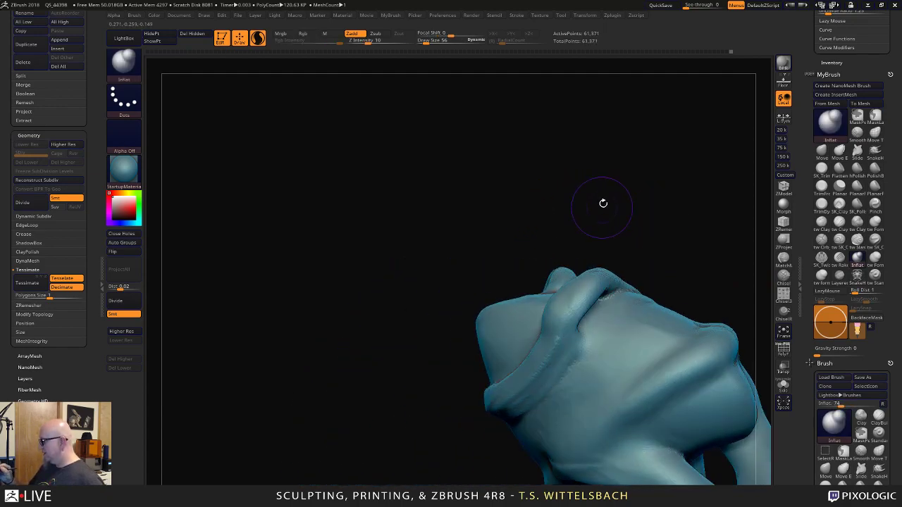
left_click_drag(558, 299, 555, 304, "shift")
Inflate the band along the heart's tip from its raised loop down to the side, rounding it into a tube.
left_click_drag(680, 224, 673, 203)
left_click_drag(567, 303, 546, 342)
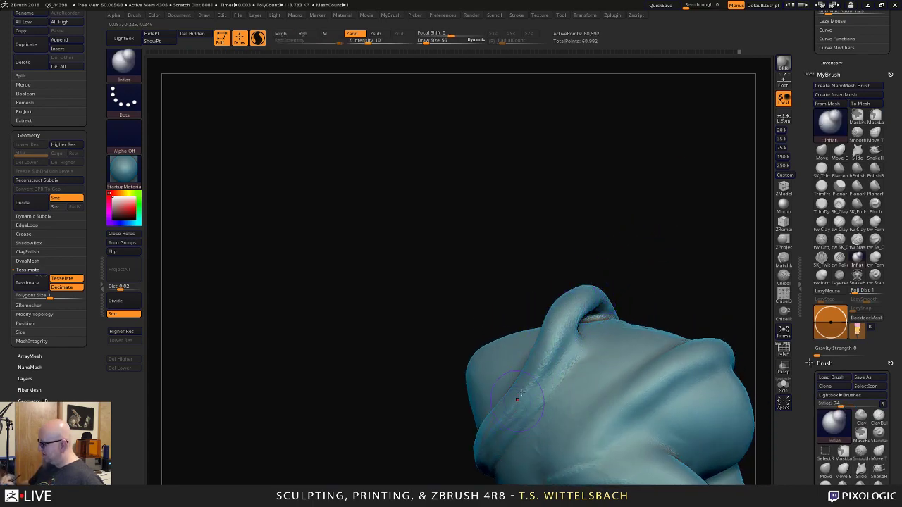
left_click_drag(591, 296, 516, 409)
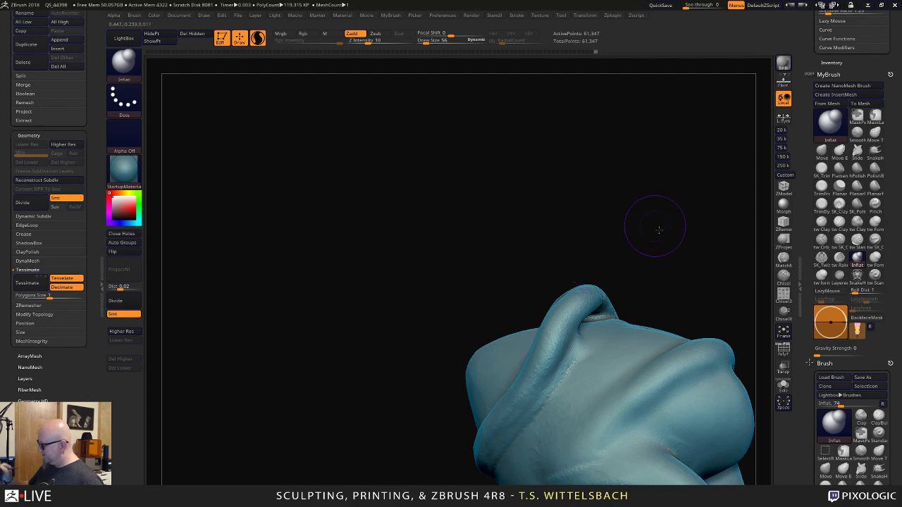
mouse_move(657, 230)
left_mouse_down()
mouse_move(594, 418)
mouse_move(535, 409)
left_mouse_up()
Inflate the diagonal bands around the heart's body with Inflat to give them fuller, rounder forms.
left_click_drag(482, 375, 557, 236)
mouse_move(636, 111)
left_mouse_down()
mouse_move(622, 202)
mouse_move(476, 388)
mouse_move(496, 187)
left_mouse_up()
mouse_move(634, 144)
left_mouse_down()
mouse_move(652, 151)
mouse_move(669, 226)
mouse_move(614, 200)
left_mouse_up()
mouse_move(561, 261)
left_mouse_down()
mouse_move(557, 212)
mouse_move(509, 190)
mouse_move(423, 233)
left_mouse_up()
left_click_drag(522, 127, 673, 198)
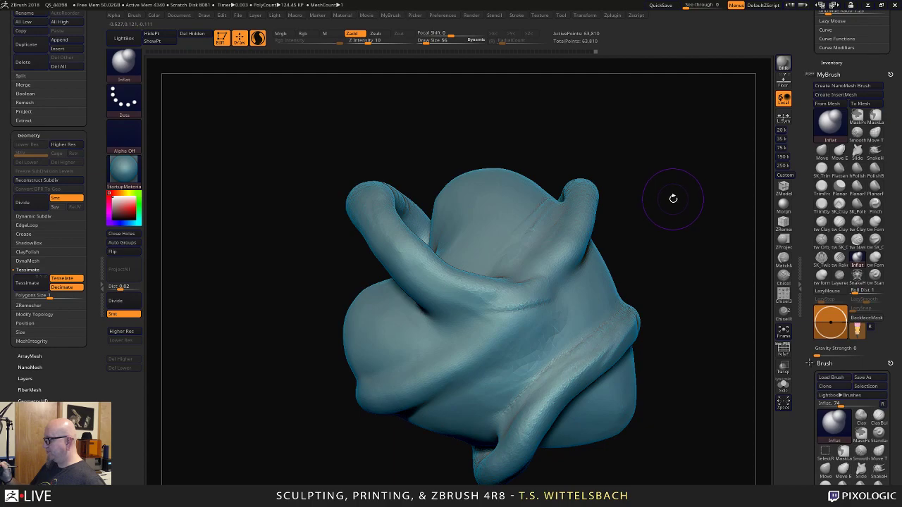
Thicken the long band crossing the heart's middle along its length with Inflat at draw size 56.
left_click_drag(553, 276, 429, 380)
left_click_drag(665, 170, 645, 229)
mouse_move(483, 309)
left_mouse_down()
mouse_move(542, 316)
mouse_move(486, 308)
mouse_move(515, 348)
mouse_move(511, 340)
left_mouse_up()
mouse_move(655, 331)
left_mouse_down()
mouse_move(680, 303)
mouse_move(670, 283)
left_mouse_up()
left_click_drag(501, 265, 416, 307)
left_click_drag(365, 322, 391, 375)
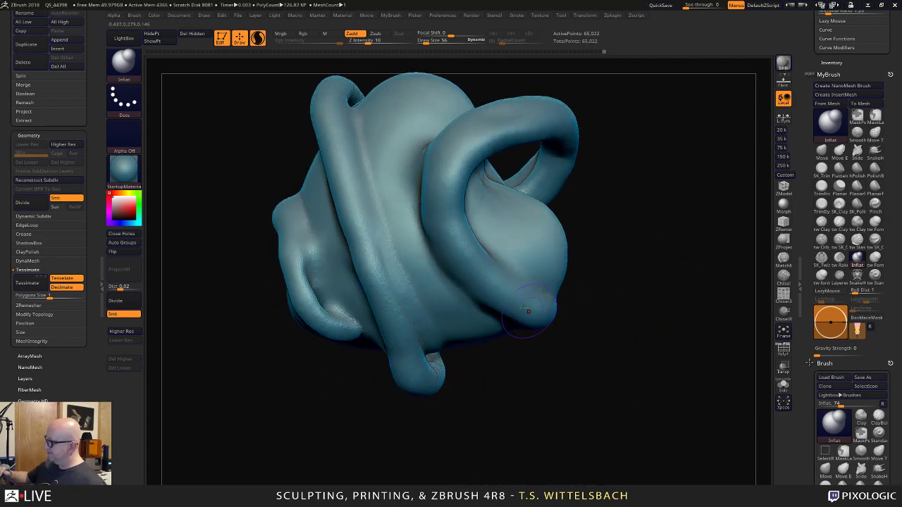
Swell the arched tube where it wraps down around the heart's lobe with Inflat.
mouse_move(526, 310)
left_mouse_down()
mouse_move(447, 197)
mouse_move(512, 128)
left_mouse_up()
mouse_move(493, 273)
left_mouse_down()
mouse_move(453, 208)
mouse_move(544, 125)
mouse_move(566, 146)
left_mouse_up()
left_click_drag(605, 180, 665, 229)
mouse_move(524, 154)
left_mouse_down()
mouse_move(605, 170)
mouse_move(611, 271)
mouse_move(633, 222)
left_mouse_up()
mouse_move(681, 237)
left_mouse_down()
mouse_move(705, 228)
mouse_move(691, 220)
left_mouse_up()
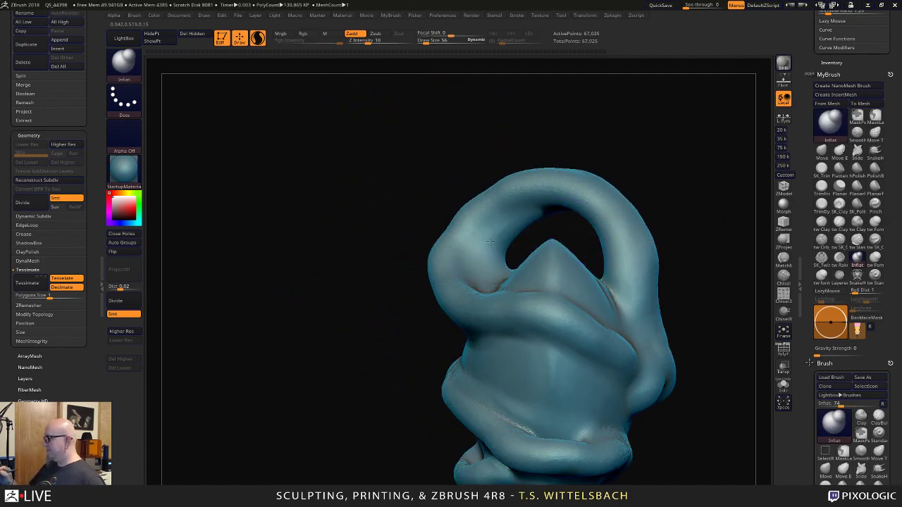
Build up the outer side of the arched tube's bend with tw ClayTubes at draw size 64.
left_click_drag(490, 241, 466, 219)
left_click(822, 223)
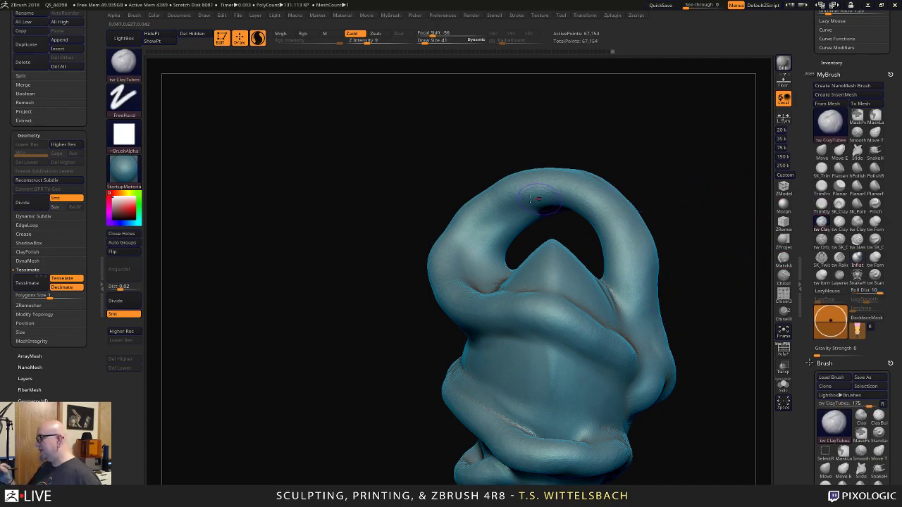
key("space")
left_click_drag(478, 208, 482, 208)
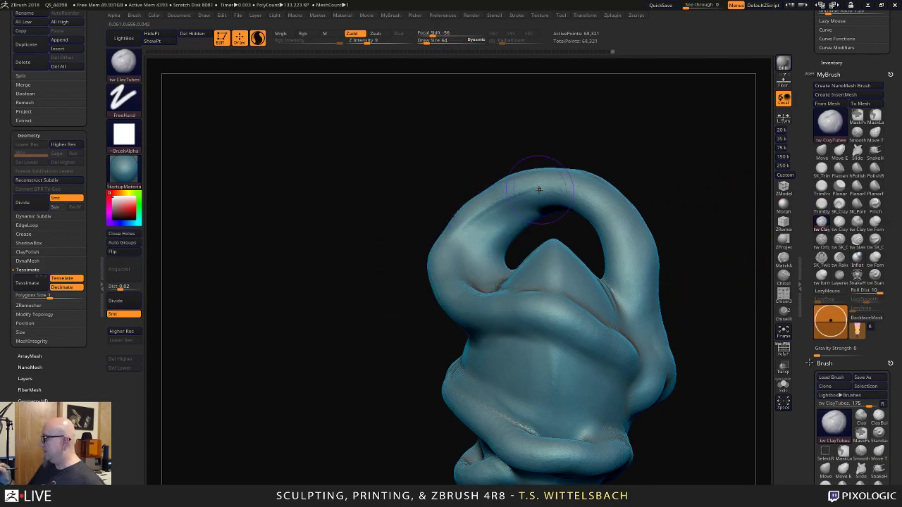
left_click_drag(538, 189, 465, 256)
left_click_drag(488, 212, 449, 251)
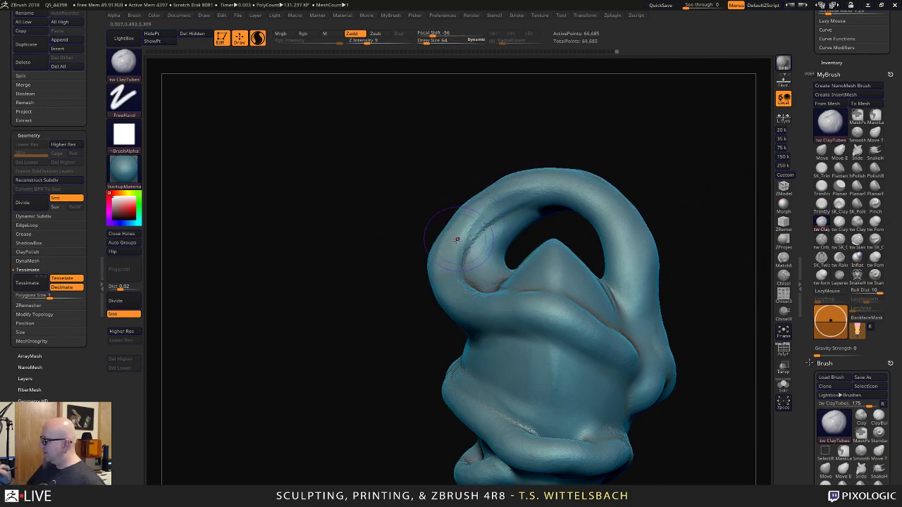
Smooth the arched tube's bend, its far leg and the inner rim of the opening.
key("shift")
left_click_drag(441, 248, 494, 188, "shift")
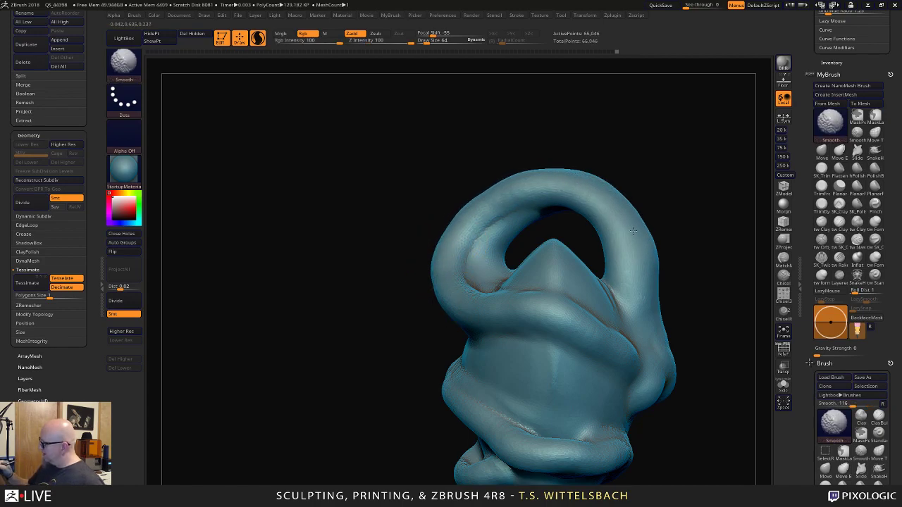
left_click_drag(633, 231, 601, 327, "shift")
mouse_move(555, 205)
left_mouse_down("shift")
mouse_move(522, 236)
mouse_move(493, 227)
left_mouse_up("shift")
mouse_move(695, 196)
left_mouse_down()
mouse_move(627, 157)
mouse_move(546, 195)
left_mouse_up()
key("shift")
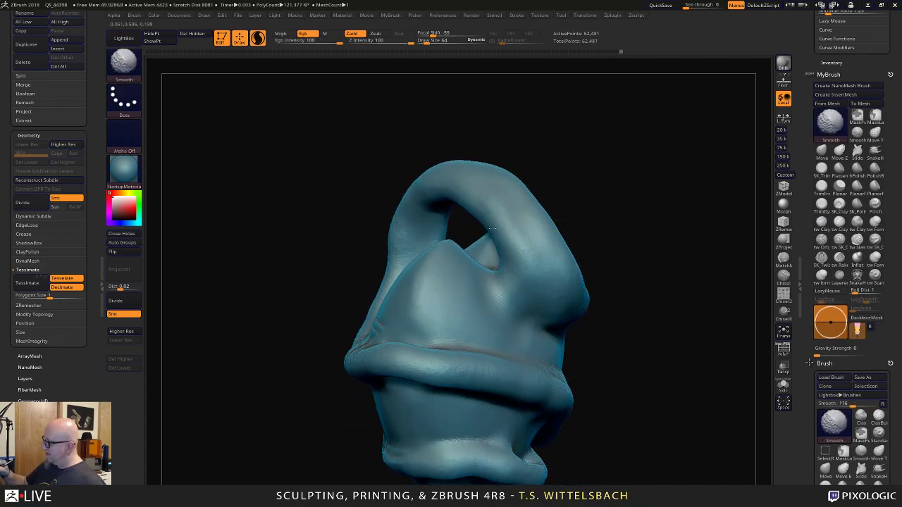
Add clay along the arched tube where it runs onto the heart's body, and smooth the neighbouring band.
mouse_move(636, 195)
left_mouse_down()
mouse_move(636, 328)
mouse_move(640, 275)
mouse_move(546, 451)
mouse_move(532, 420)
left_mouse_up()
mouse_move(496, 272)
left_mouse_down()
mouse_move(476, 303)
mouse_move(419, 312)
left_mouse_up()
left_click_drag(474, 246, 421, 308)
left_click_drag(446, 262, 411, 301)
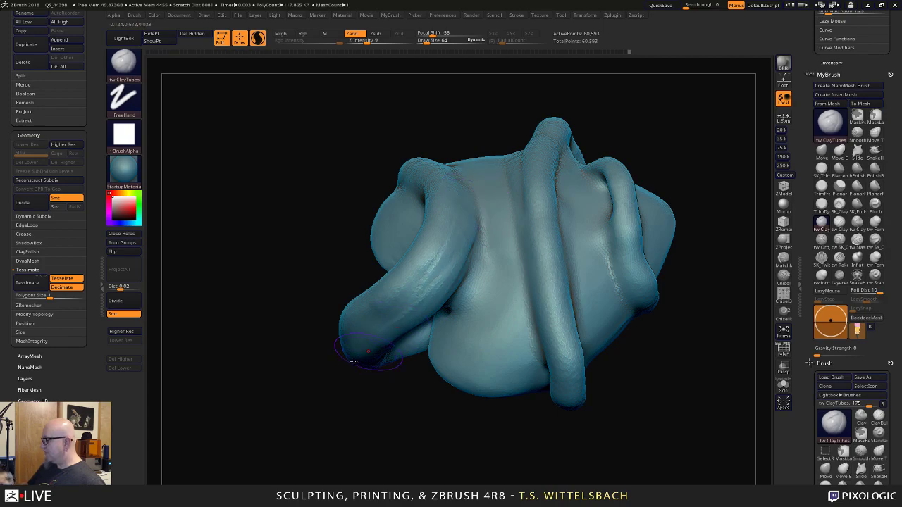
left_click_drag(650, 129, 674, 140)
mouse_move(598, 99)
left_mouse_down("shift")
mouse_move(541, 192)
mouse_move(551, 338)
mouse_move(585, 120)
mouse_move(553, 208)
mouse_move(559, 300)
left_mouse_up("shift")
Build up the long band crossing the heart's middle with tw ClayTubes, smoothing along it and undoing the last stray stroke.
left_click_drag(623, 380, 715, 352)
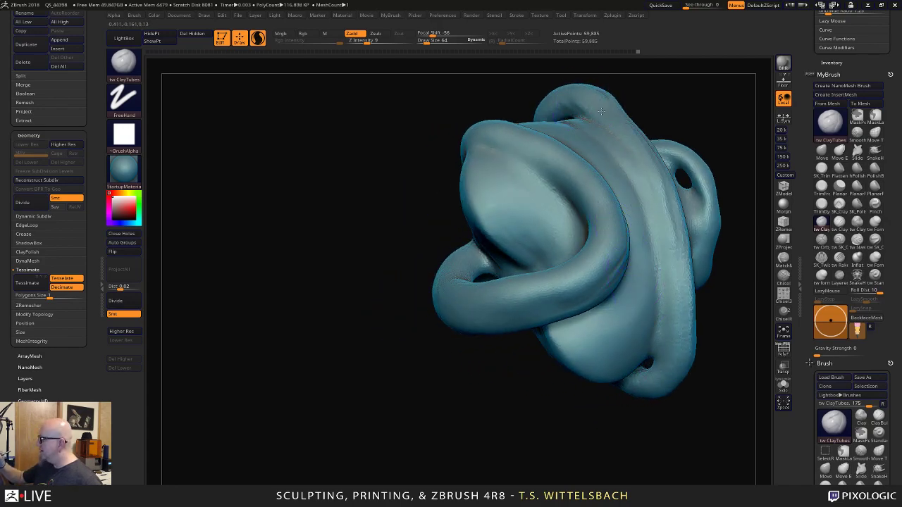
mouse_move(620, 113)
left_mouse_down()
mouse_move(676, 271)
mouse_move(680, 243)
mouse_move(681, 320)
left_mouse_up()
left_click_drag(659, 204, 687, 338, "shift")
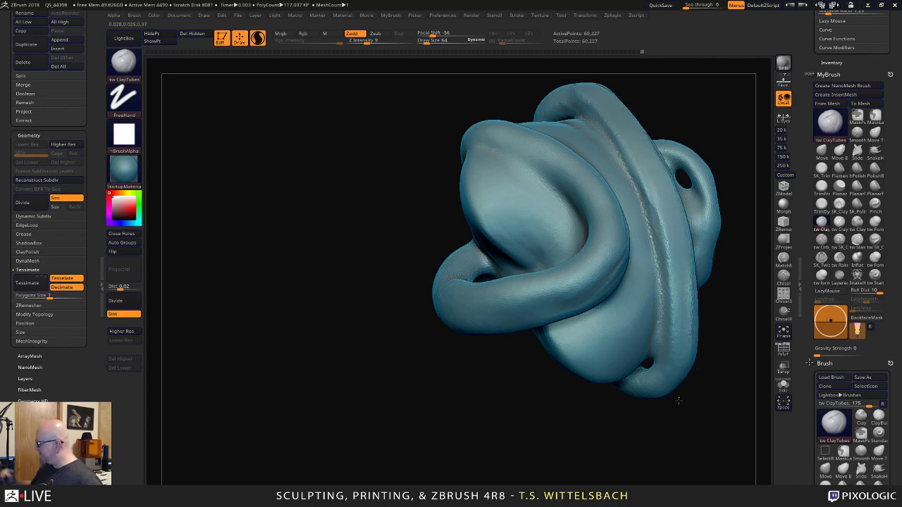
left_click_drag(679, 400, 681, 261)
left_click_drag(658, 194, 623, 243)
left_click_drag(753, 149, 686, 176)
key("ctrl+z")
left_click_drag(525, 415, 560, 464)
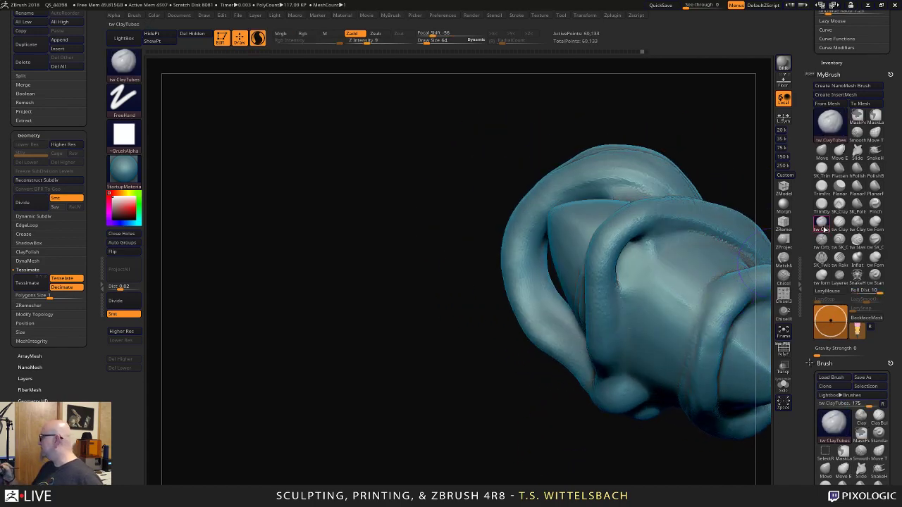
Inflate the raised middle band and the lower leg of the arched tube with Inflat at draw size 56.
left_click(858, 258)
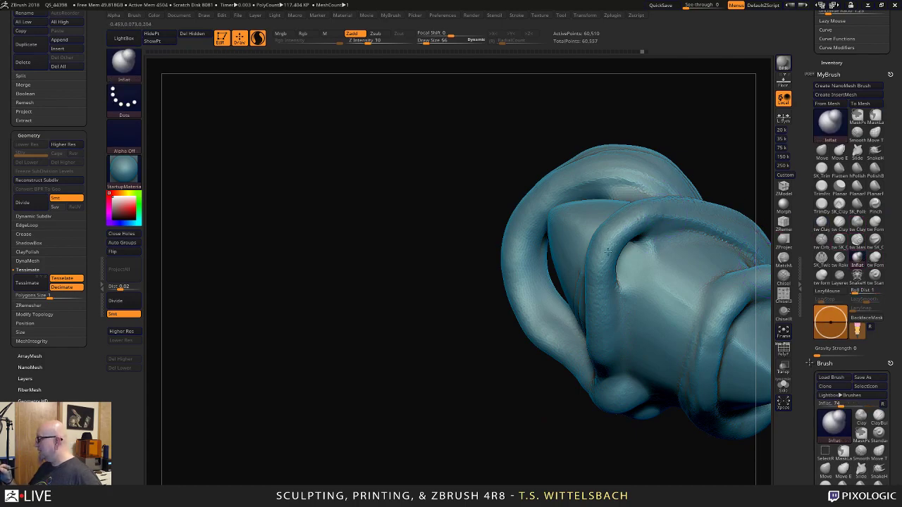
mouse_move(608, 251)
left_mouse_down()
mouse_move(658, 218)
mouse_move(673, 223)
mouse_move(601, 282)
mouse_move(674, 215)
left_mouse_up()
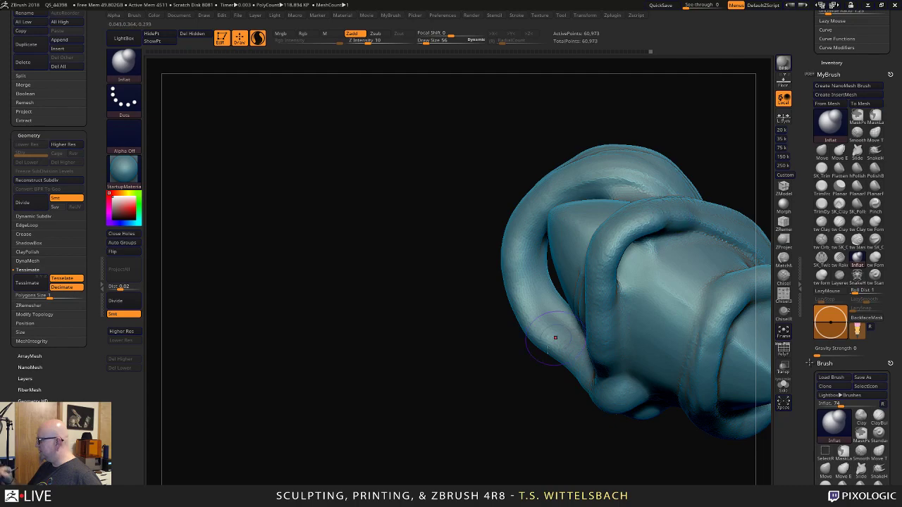
left_click_drag(556, 336, 611, 326)
Smooth the crease where the side band wraps beneath the heart's rounded lobe.
mouse_move(652, 266)
left_mouse_down("shift")
mouse_move(584, 322)
mouse_move(655, 286)
left_mouse_up("shift")
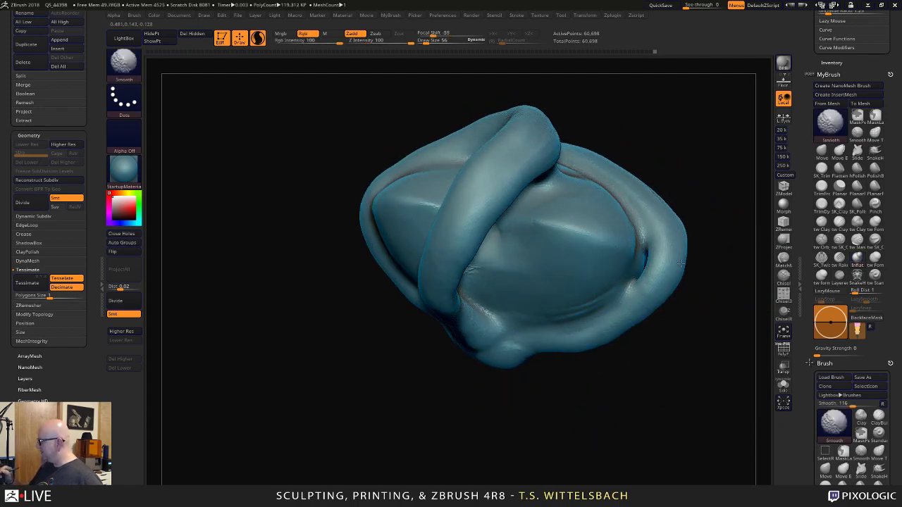
mouse_move(679, 366)
left_mouse_down()
mouse_move(708, 282)
mouse_move(661, 280)
left_mouse_up()
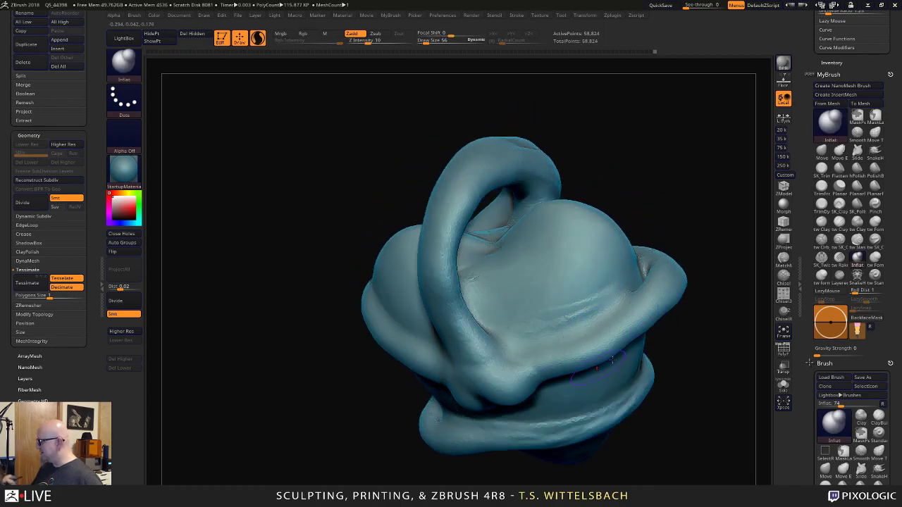
mouse_move(697, 225)
left_mouse_down()
mouse_move(709, 271)
mouse_move(706, 331)
mouse_move(695, 316)
mouse_move(699, 282)
left_mouse_up()
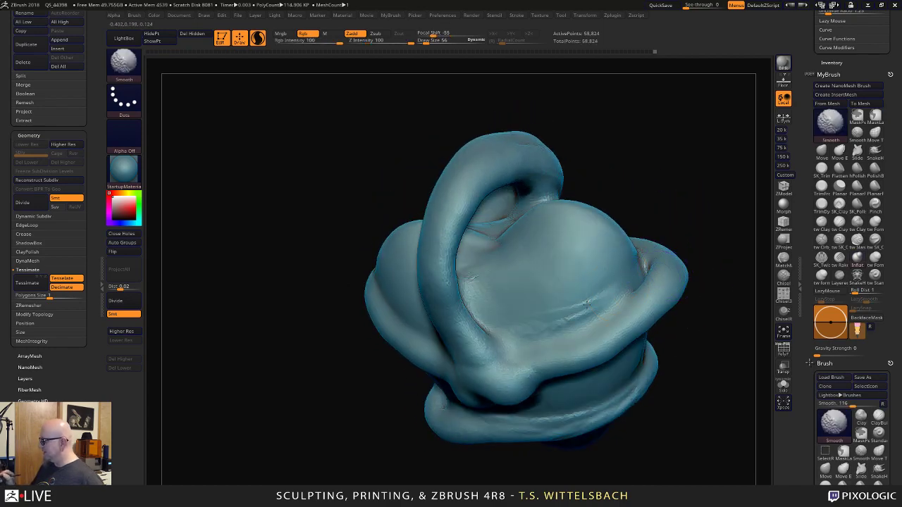
mouse_move(574, 315)
left_mouse_down("shift")
mouse_move(667, 252)
mouse_move(710, 243)
mouse_move(664, 250)
left_mouse_up("shift")
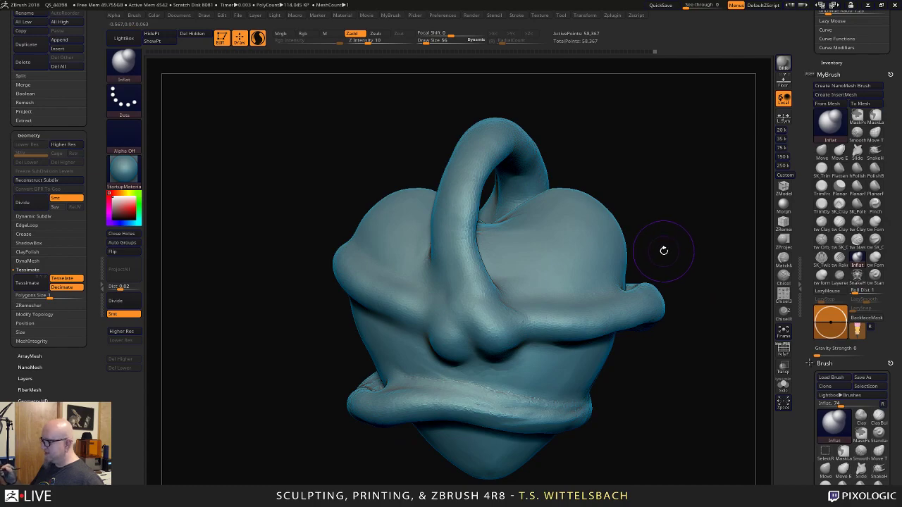
Nudge the lower band into shape around the heart's tip with Move Elastic at Z intensity 8.
left_click(839, 149)
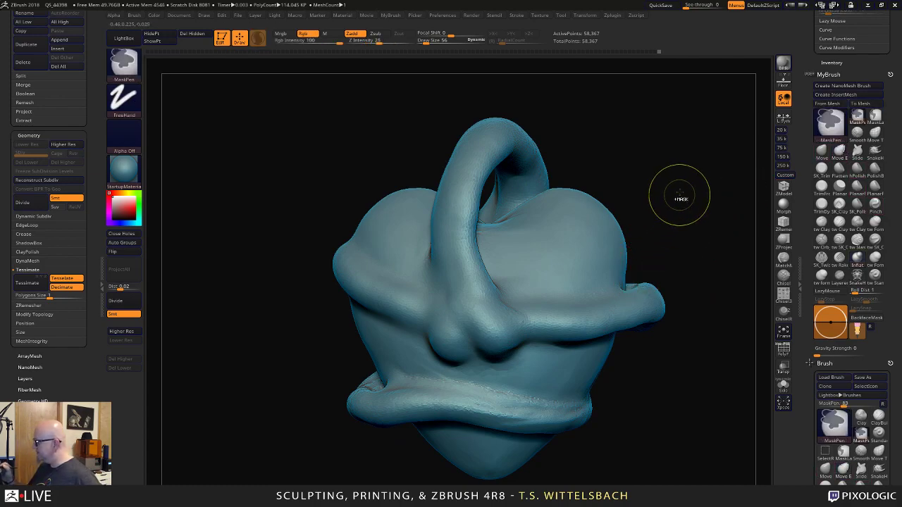
left_click_drag(392, 40, 348, 40)
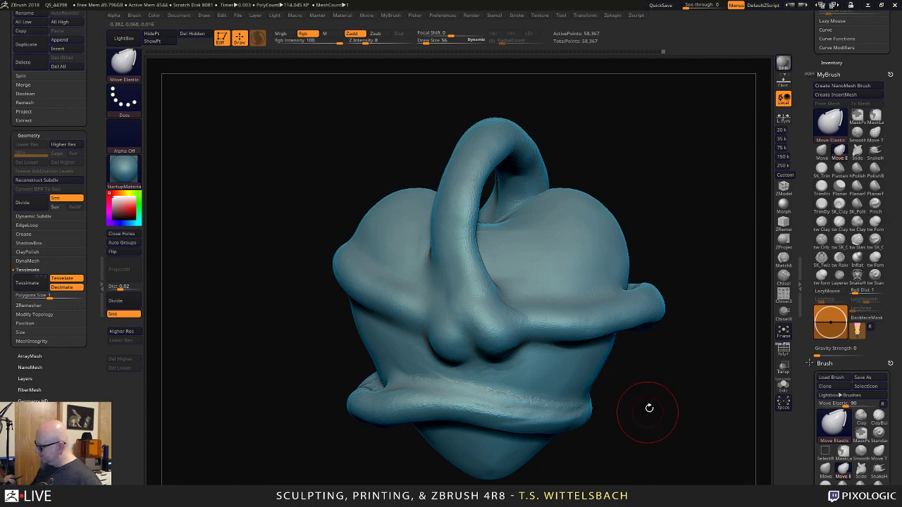
mouse_move(649, 407)
left_mouse_down()
mouse_move(586, 332)
mouse_move(582, 380)
left_mouse_up()
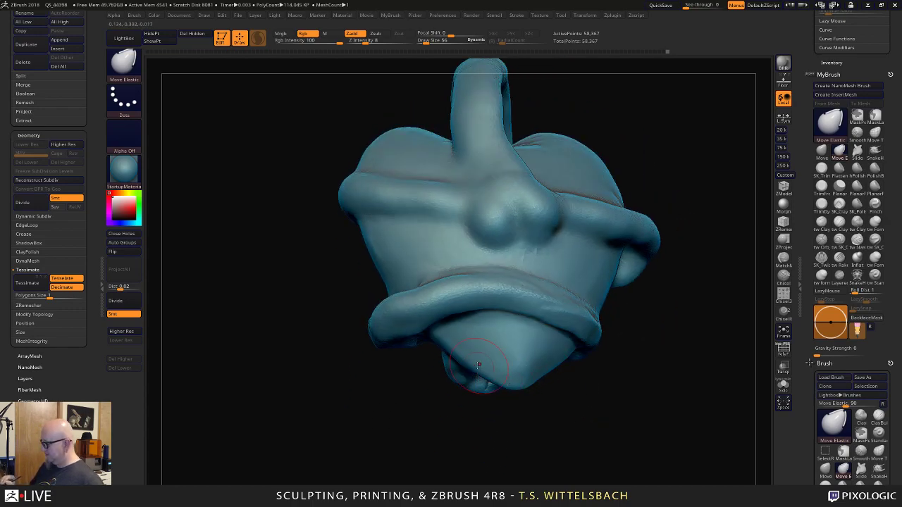
mouse_move(524, 420)
left_mouse_down()
mouse_move(540, 451)
mouse_move(567, 461)
left_mouse_up()
left_click_drag(422, 269, 413, 269)
mouse_move(601, 366)
left_mouse_down()
mouse_move(585, 379)
mouse_move(597, 254)
left_mouse_up()
Smooth the knots where the bands meet on the front and the lower band along its length.
key("shift")
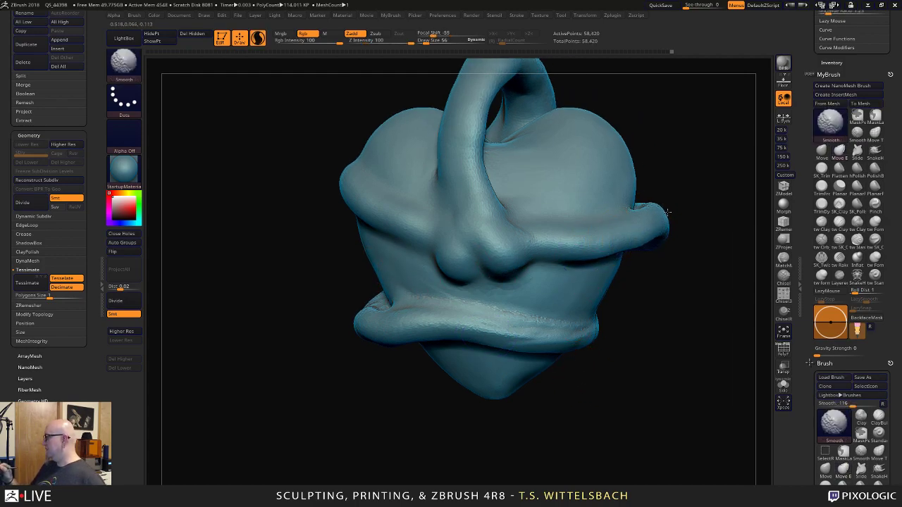
left_click_drag(456, 268, 415, 234, "shift")
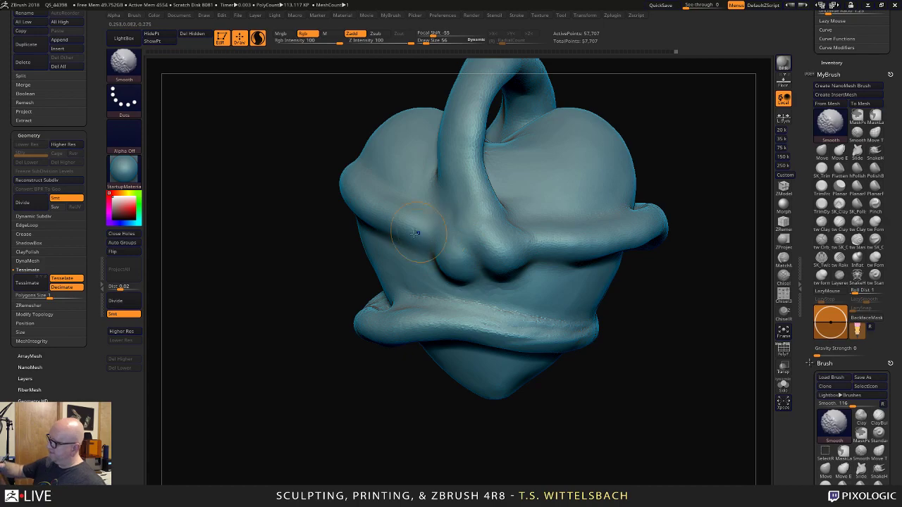
mouse_move(590, 321)
left_mouse_down("shift")
mouse_move(549, 338)
mouse_move(424, 324)
left_mouse_up("shift")
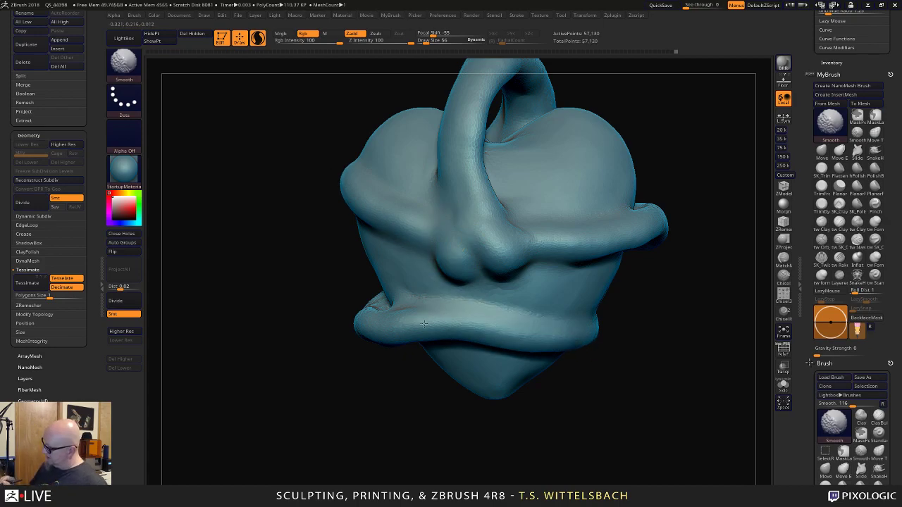
left_click_drag(324, 362, 413, 453)
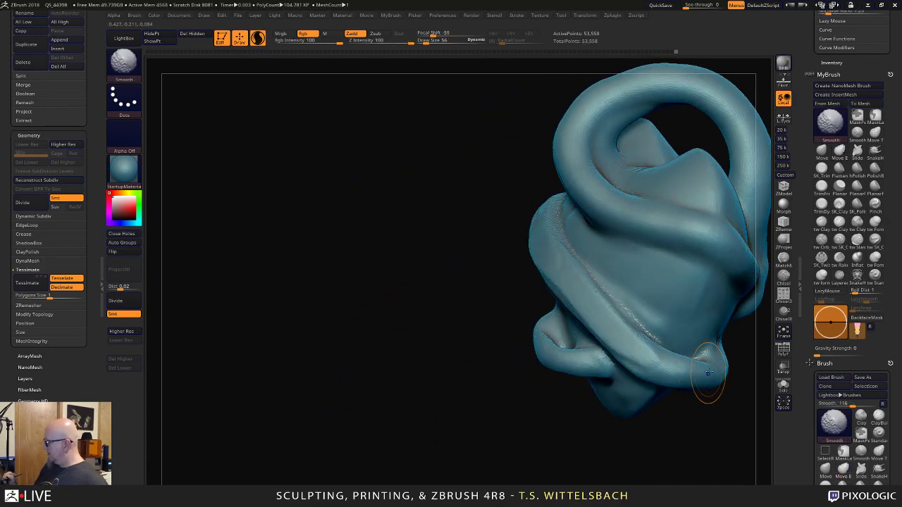
left_click_drag(709, 382, 581, 336, "shift")
Smooth the raised bend of the lower band near the tip and the long diagonal band down its length.
left_click_drag(458, 416, 537, 437)
left_click_drag(719, 395, 746, 316, "alt")
left_click_drag(681, 423, 517, 400, "alt")
left_click_drag(689, 341, 614, 356)
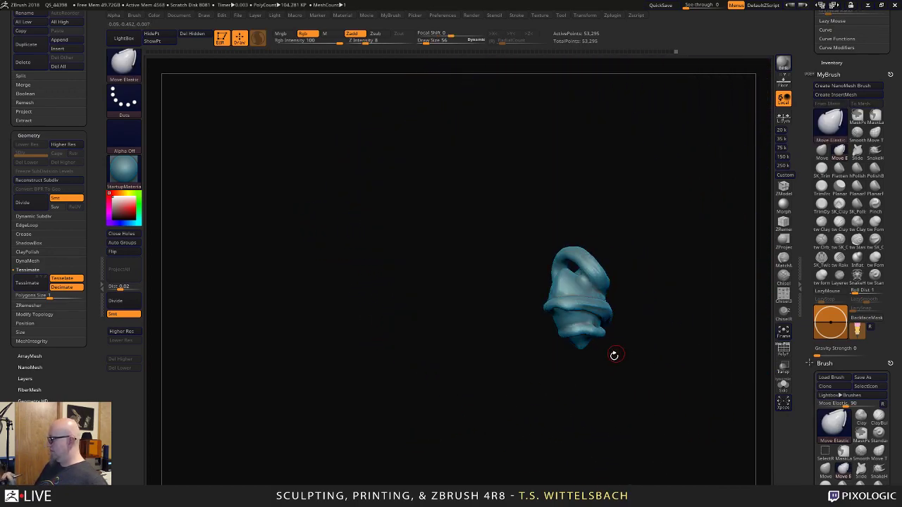
mouse_move(700, 361)
left_mouse_down()
mouse_move(584, 330)
mouse_move(538, 167)
left_mouse_up()
key("f")
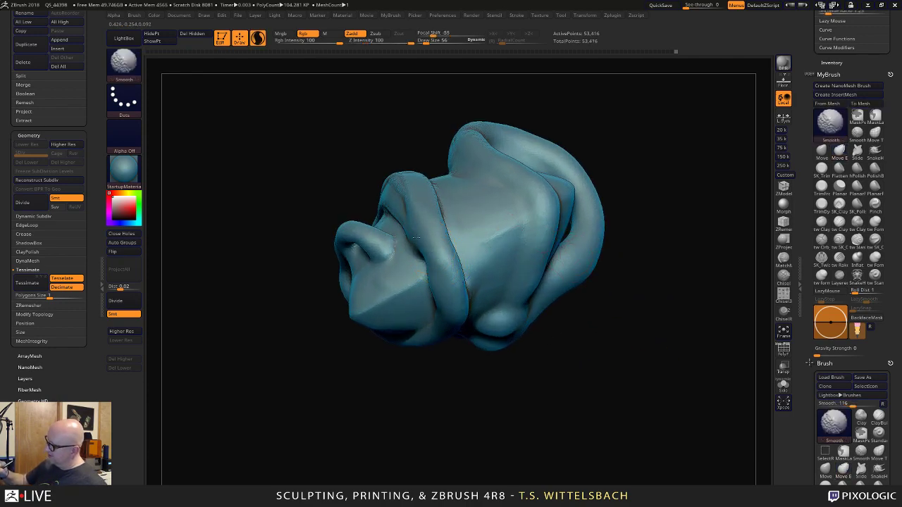
left_click_drag(384, 202, 389, 179, "shift")
mouse_move(690, 204)
left_mouse_down()
mouse_move(632, 204)
mouse_move(582, 250)
mouse_move(618, 186)
mouse_move(609, 187)
left_mouse_up()
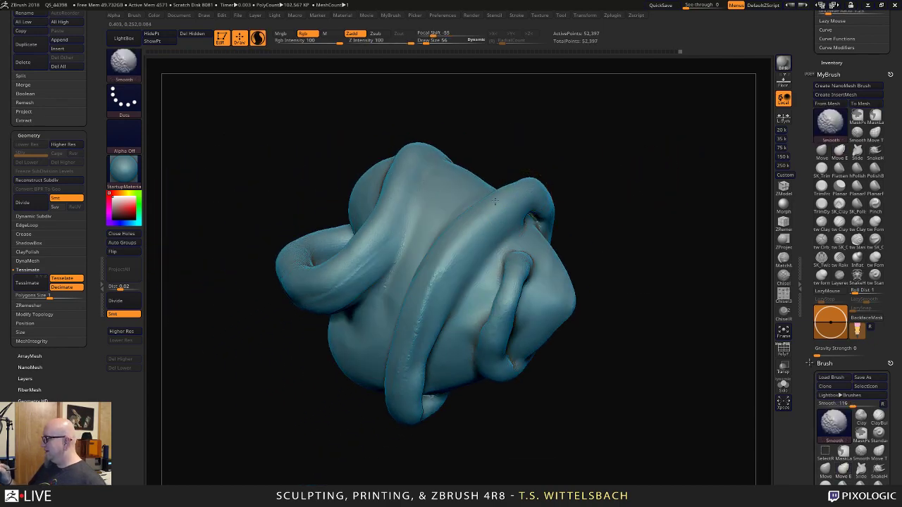
left_click_drag(439, 255, 401, 408, "shift")
mouse_move(433, 450)
left_mouse_down()
mouse_move(461, 435)
mouse_move(459, 364)
left_mouse_up()
left_click_drag(421, 338, 422, 394, "shift")
Inflate the thin band beneath the arched tube and where it curves around the lobe, smoothing its end.
left_click_drag(489, 475, 693, 246)
left_click(860, 257)
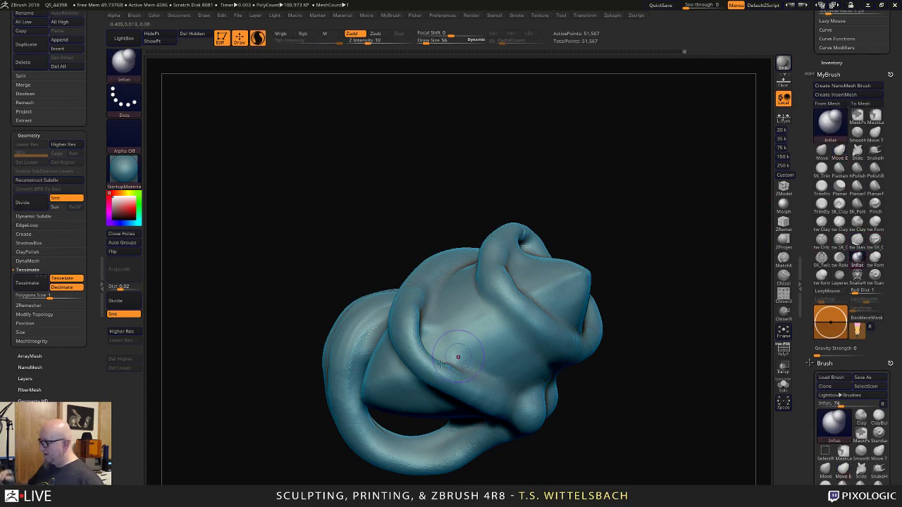
left_click_drag(412, 323, 458, 374)
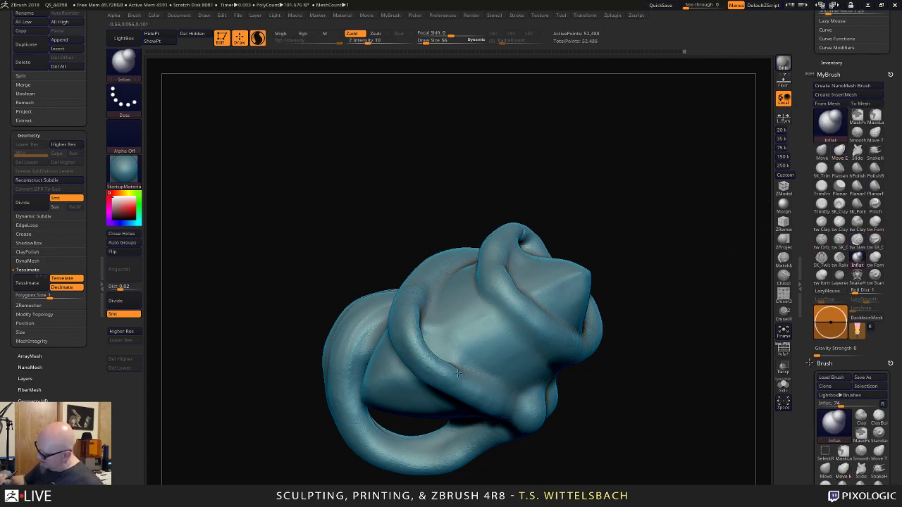
left_click_drag(579, 369, 462, 313)
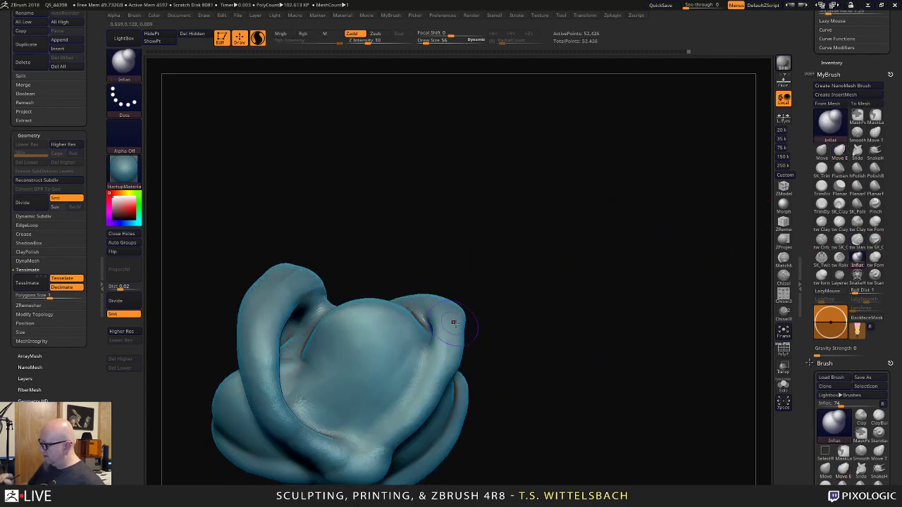
mouse_move(444, 361)
left_mouse_down()
mouse_move(441, 371)
mouse_move(431, 358)
mouse_move(420, 410)
left_mouse_up()
left_click_drag(422, 416, 413, 420, "shift")
Round out the raised loops of the bands at the heart's side with Inflat, smoothing their bends.
left_click_drag(489, 322, 440, 384)
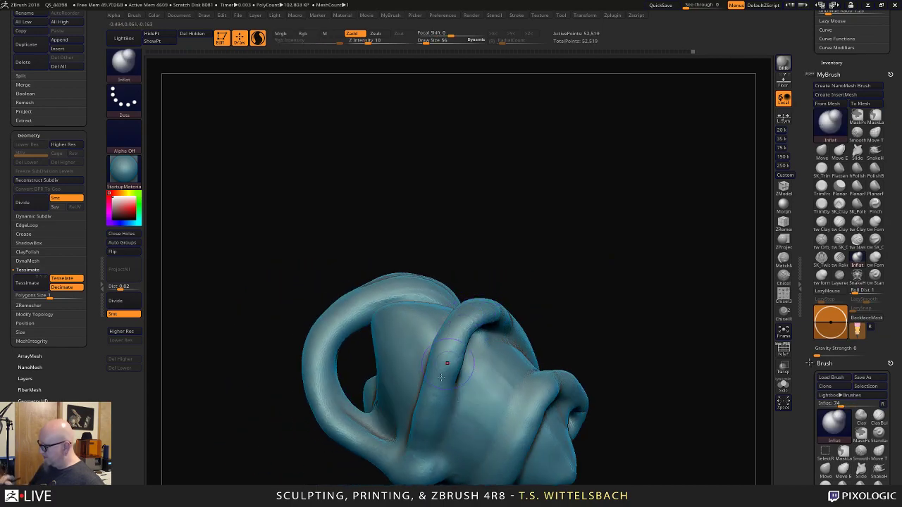
left_click_drag(479, 315, 451, 343, "shift")
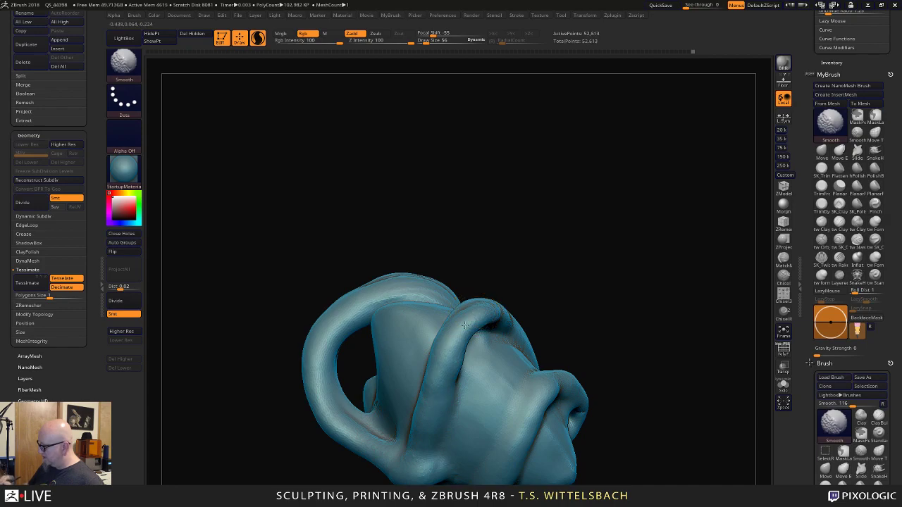
left_click_drag(496, 282, 581, 278)
left_click_drag(498, 326, 484, 338, "shift")
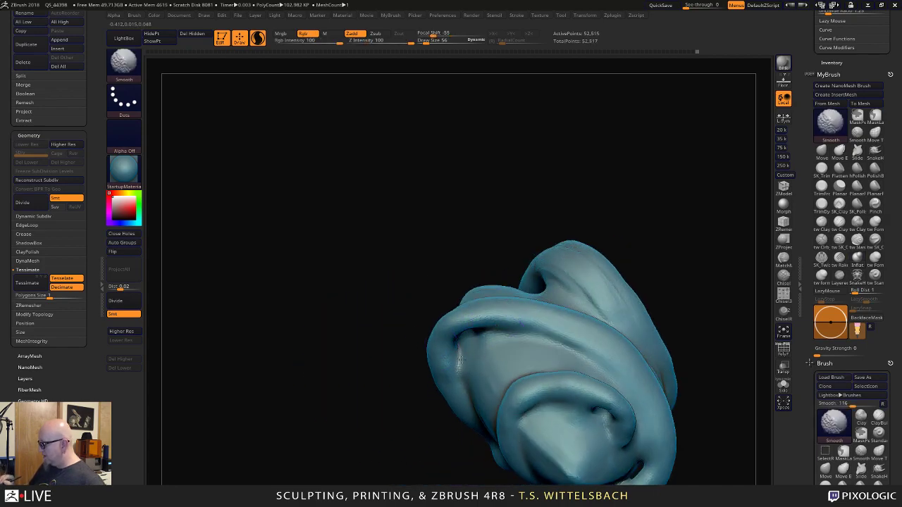
left_click_drag(663, 233, 661, 184)
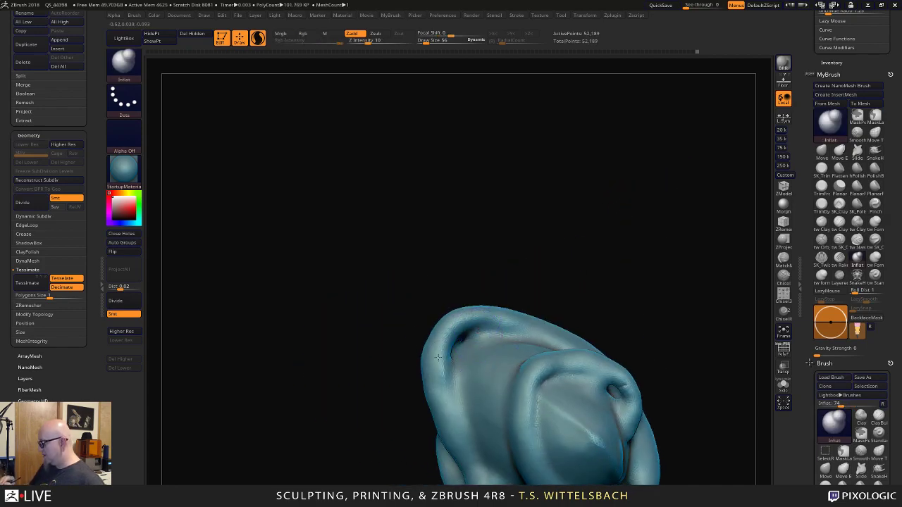
left_click_drag(438, 358, 478, 315)
Build up the long diagonal band across the heart's side with the tw ClayTubes brush.
mouse_move(610, 241)
left_mouse_down()
mouse_move(681, 247)
mouse_move(693, 262)
left_mouse_up()
mouse_move(636, 372)
left_mouse_down("alt")
mouse_move(642, 206)
mouse_move(664, 201)
mouse_move(652, 209)
left_mouse_up("alt")
left_click_drag(683, 288, 638, 382)
left_click_drag(669, 225, 511, 291)
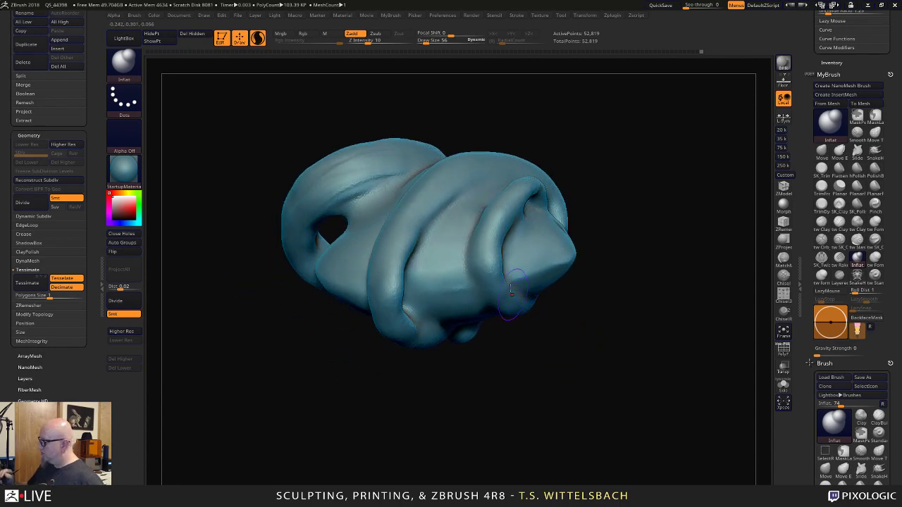
left_click_drag(533, 368, 622, 337)
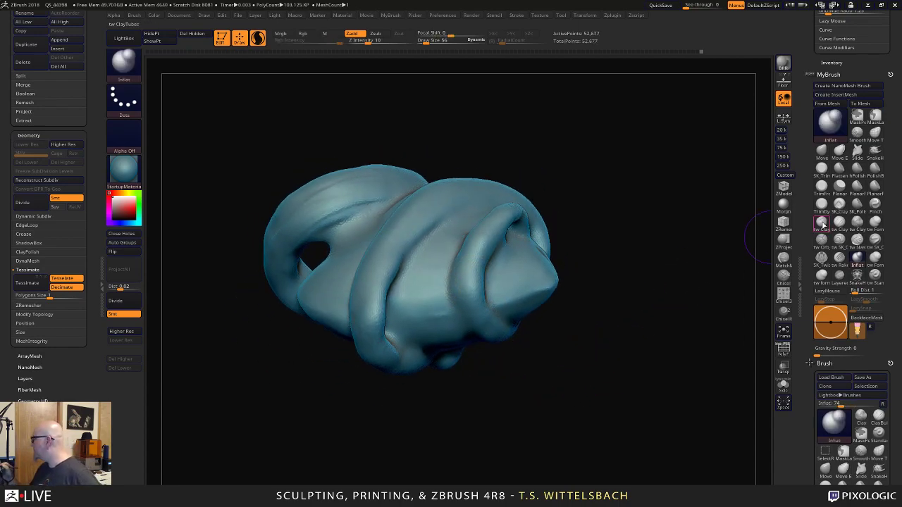
left_click(822, 224)
left_click_drag(680, 254, 644, 284)
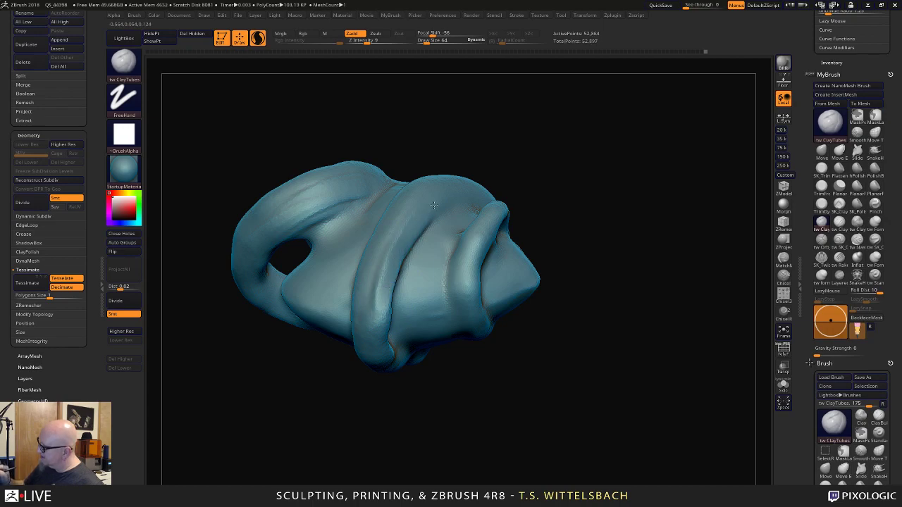
left_click_drag(530, 220, 572, 189)
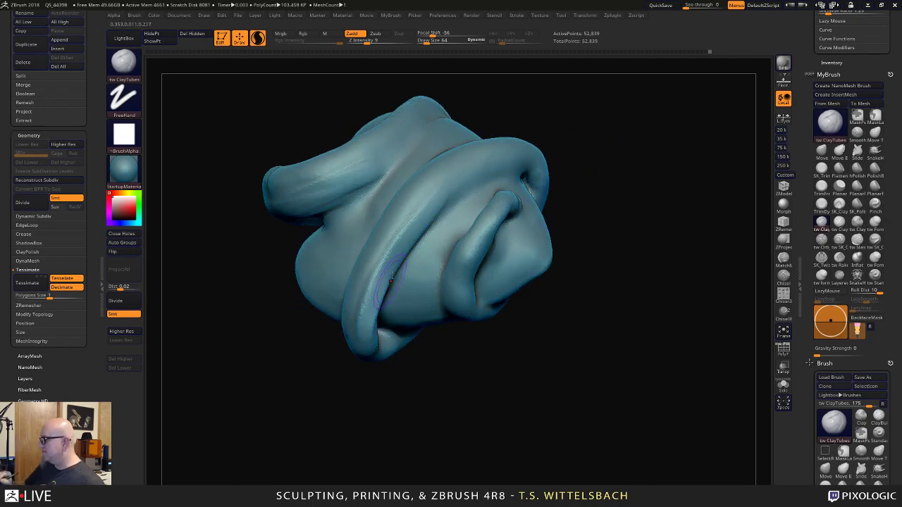
left_click_drag(391, 280, 455, 203)
Add clay along the lower band where it circles the heart's tip.
mouse_move(559, 198)
left_mouse_down()
mouse_move(599, 169)
mouse_move(567, 156)
left_mouse_up()
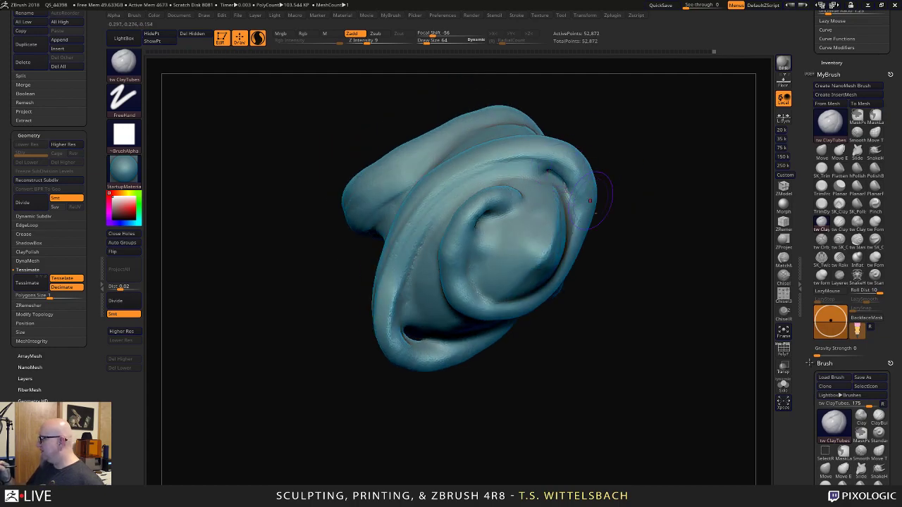
mouse_move(631, 198)
left_mouse_down()
mouse_move(587, 203)
mouse_move(595, 226)
left_mouse_up()
mouse_move(565, 151)
left_mouse_down()
mouse_move(589, 226)
mouse_move(560, 279)
mouse_move(490, 304)
mouse_move(452, 239)
left_mouse_up()
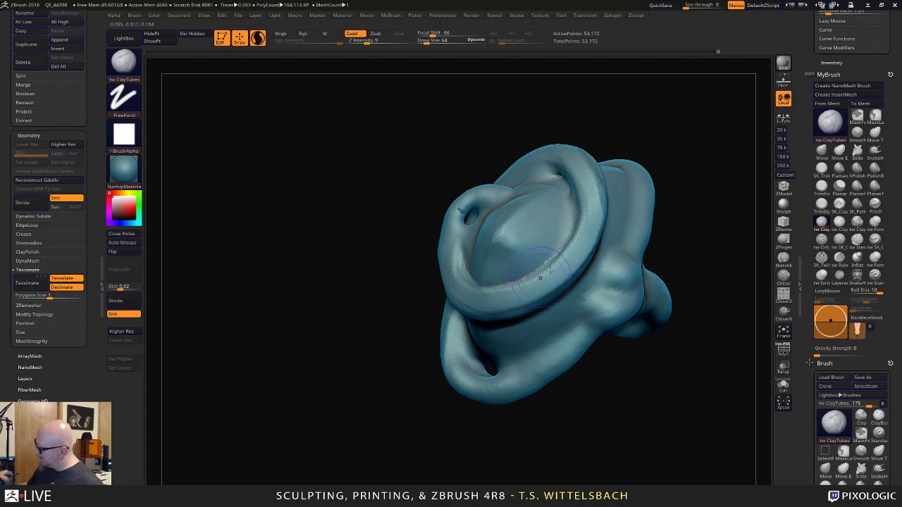
mouse_move(672, 257)
left_mouse_down()
mouse_move(695, 246)
mouse_move(513, 216)
mouse_move(425, 258)
mouse_move(479, 209)
left_mouse_up()
left_click_drag(572, 203, 530, 206)
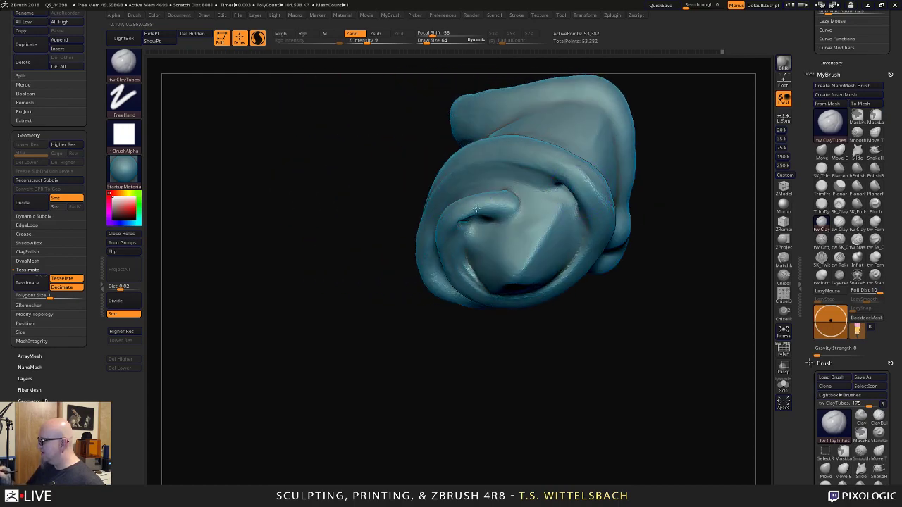
Build up the curled end of the lower band at the tip, reducing the draw size to 35.
mouse_move(476, 209)
left_mouse_down()
mouse_move(513, 214)
mouse_move(510, 238)
mouse_move(455, 220)
left_mouse_up()
right_click_drag(500, 304, 499, 273)
key("space")
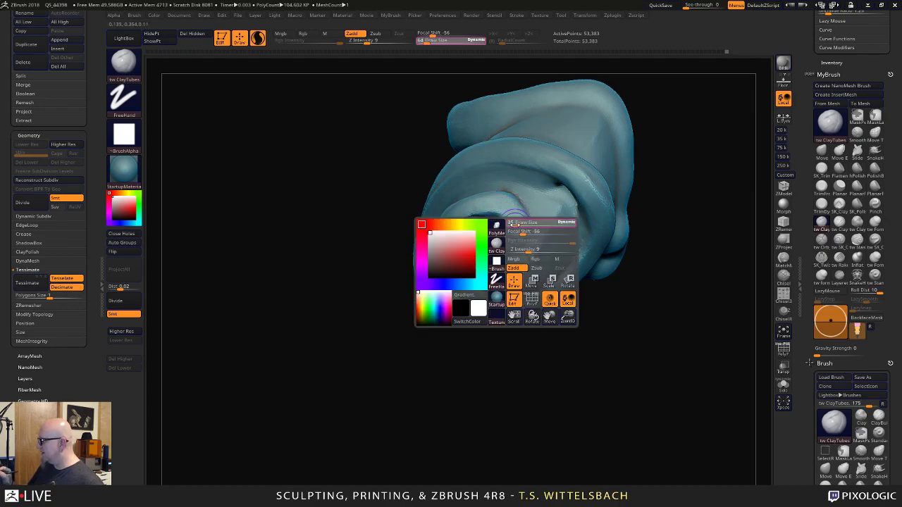
left_click_drag(511, 241, 505, 241)
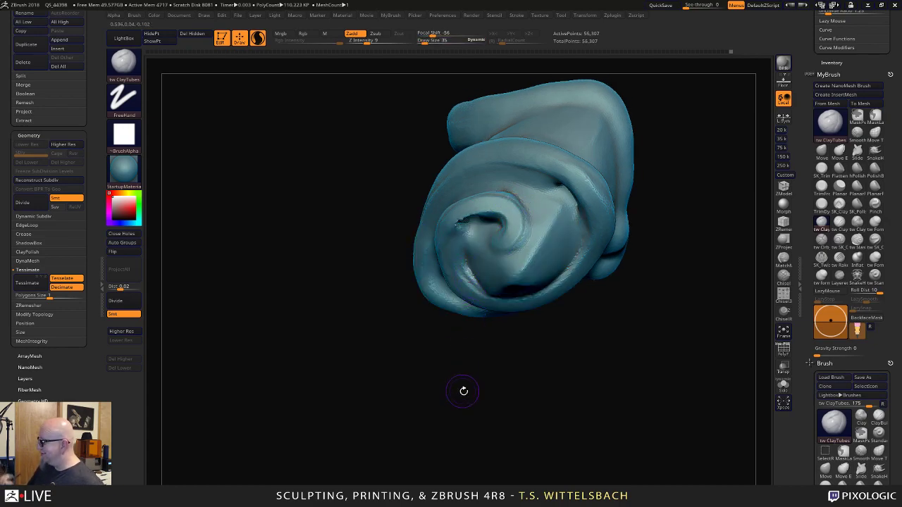
left_click_drag(464, 391, 462, 293)
Inflate the small loop at the lower band's curled end with the Inflat brush and smooth its surface.
left_click(856, 257)
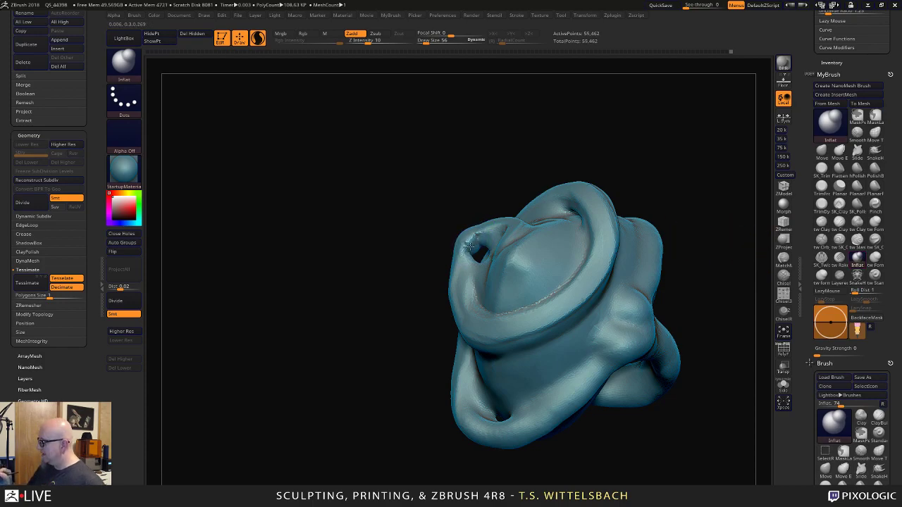
mouse_move(470, 246)
left_mouse_down()
mouse_move(460, 244)
mouse_move(448, 289)
left_mouse_up()
left_click_drag(473, 238, 537, 212, "shift")
left_click_drag(719, 172, 687, 194)
left_click_drag(608, 134, 466, 227)
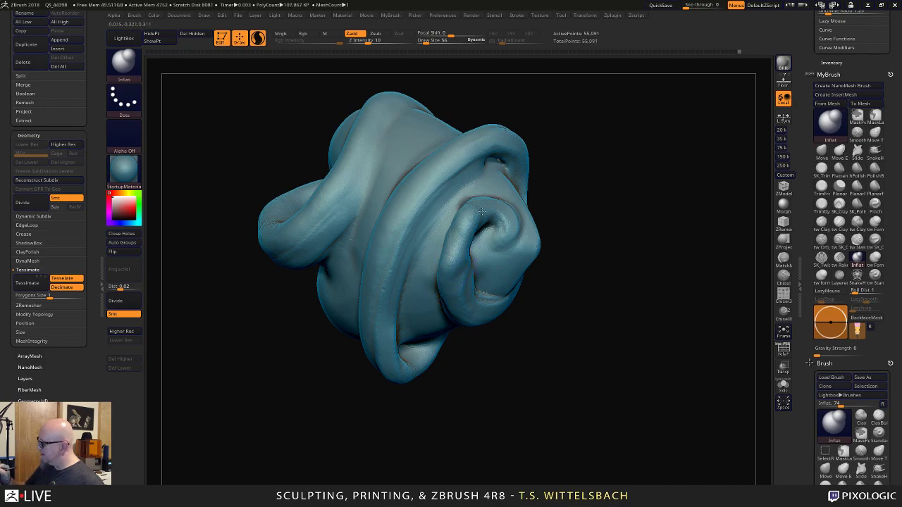
Round out the curl near the tip with Inflat and smooth its outer bend into the adjoining band.
key("shift")
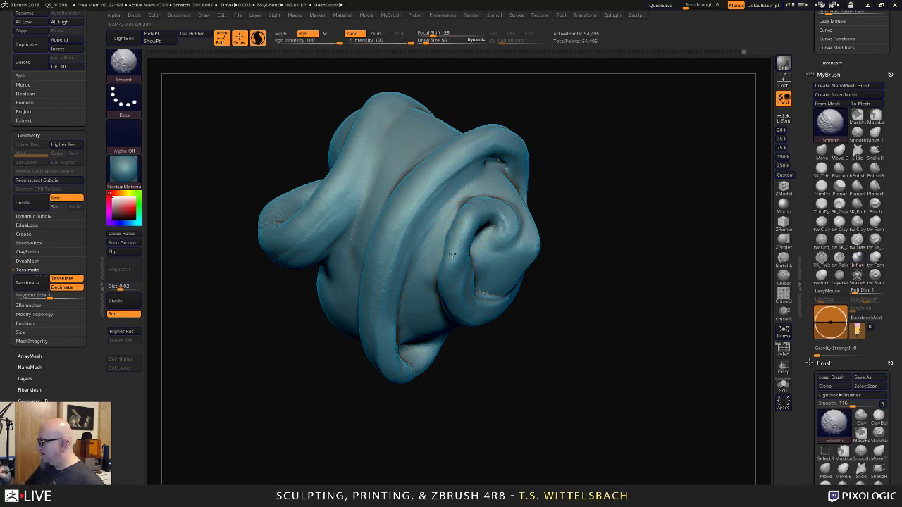
left_click_drag(464, 225, 446, 222, "shift")
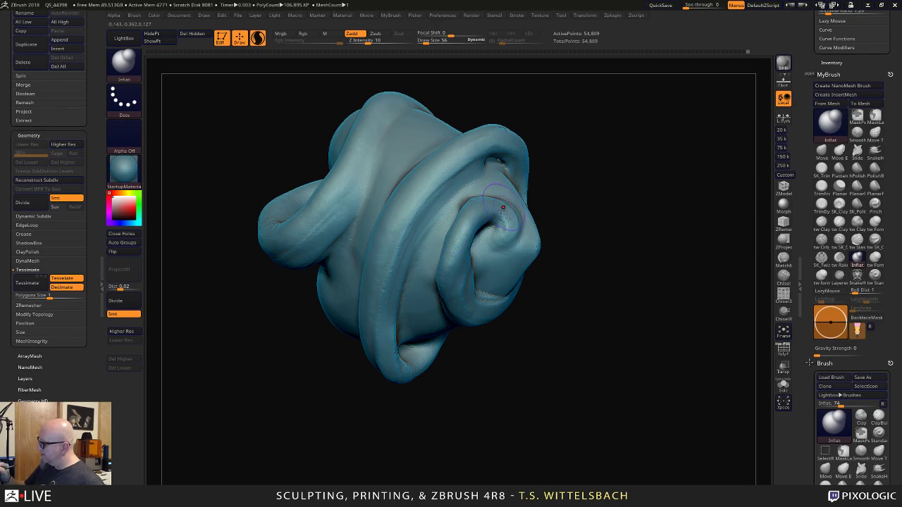
left_click_drag(582, 200, 476, 240)
left_click_drag(493, 305, 511, 319)
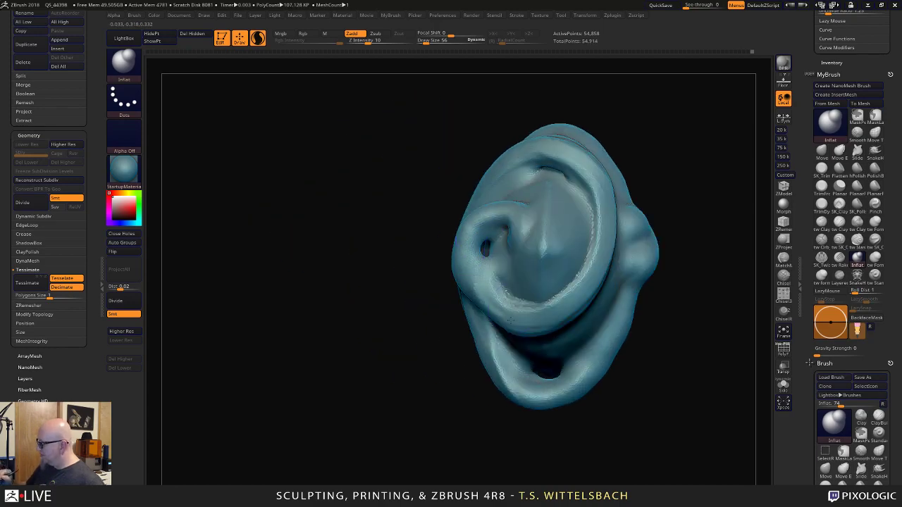
mouse_move(486, 248)
left_mouse_down("shift")
mouse_move(505, 276)
mouse_move(497, 265)
left_mouse_up("shift")
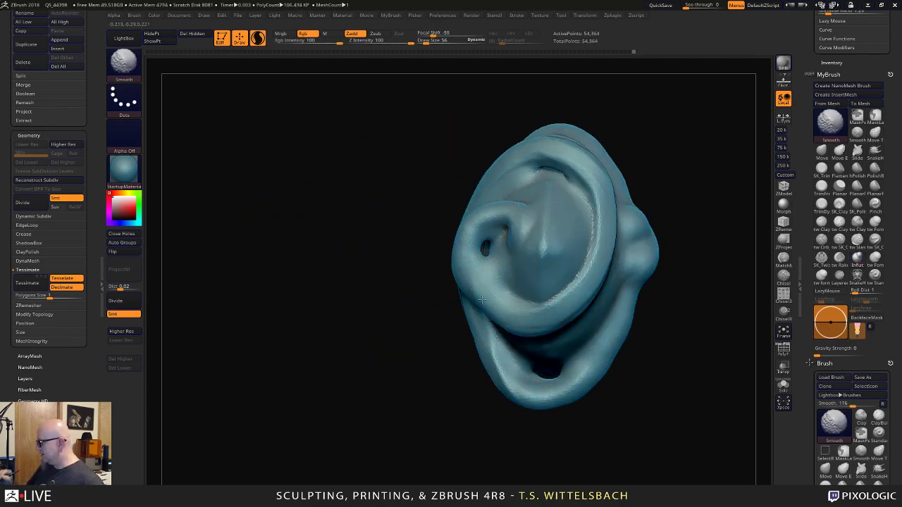
left_click_drag(471, 296, 462, 248, "shift")
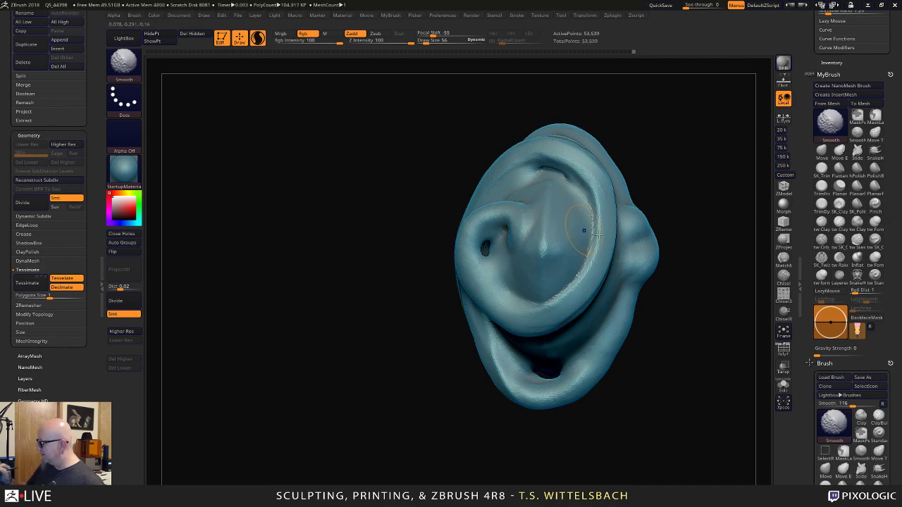
Smooth the rough inner edge of the ring-shaped band around the heart's tip.
right_click_drag(583, 230, 615, 237)
mouse_move(467, 283)
left_mouse_down()
mouse_move(520, 327)
mouse_move(474, 297)
mouse_move(511, 314)
left_mouse_up()
left_click_drag(569, 288, 490, 350, "shift")
left_click_drag(648, 422, 465, 422)
mouse_move(529, 389)
left_mouse_down("alt")
mouse_move(392, 416)
mouse_move(491, 353)
mouse_move(458, 467)
left_mouse_up("alt")
key("shift")
mouse_move(545, 408)
left_mouse_down()
mouse_move(678, 334)
mouse_move(641, 342)
mouse_move(681, 373)
mouse_move(678, 296)
left_mouse_up()
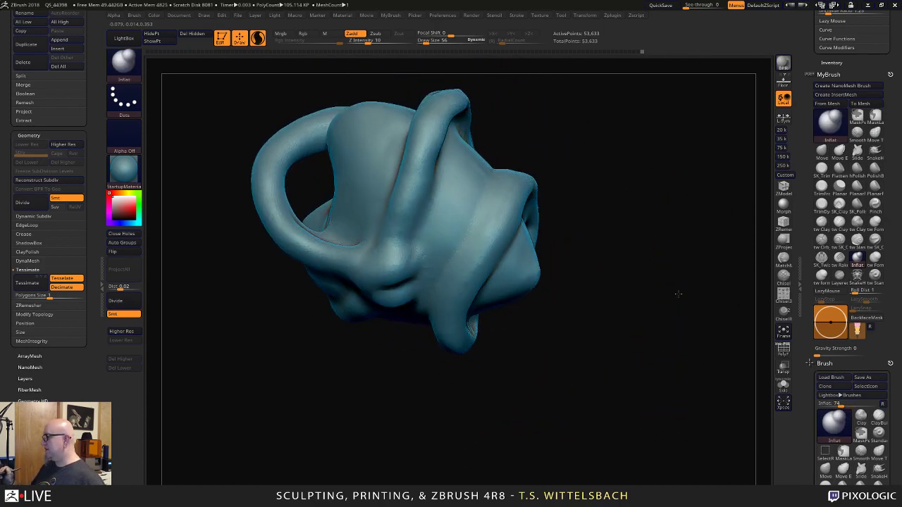
Raise the flattened stretch of the lower band behind the tip with tw ClayTubes at draw size 64.
left_click(822, 222)
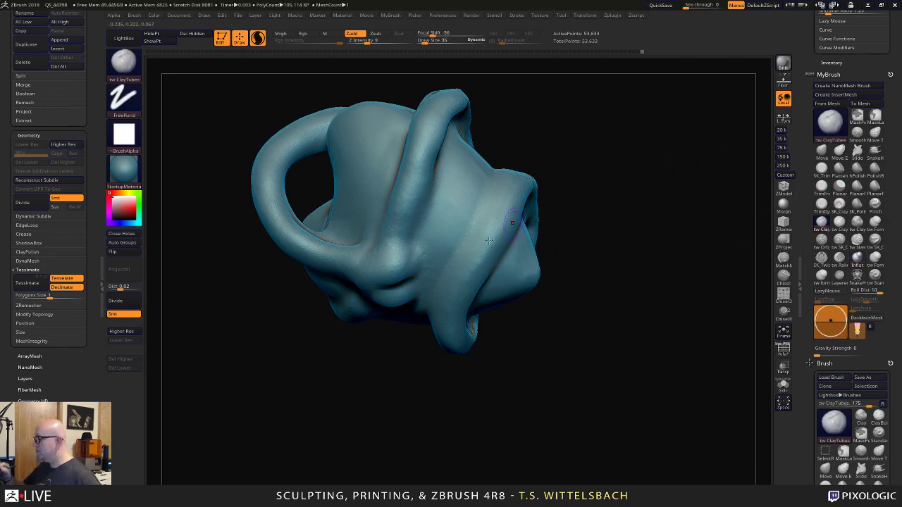
mouse_move(588, 132)
left_mouse_down()
mouse_move(570, 145)
mouse_move(555, 191)
left_mouse_up()
key("space")
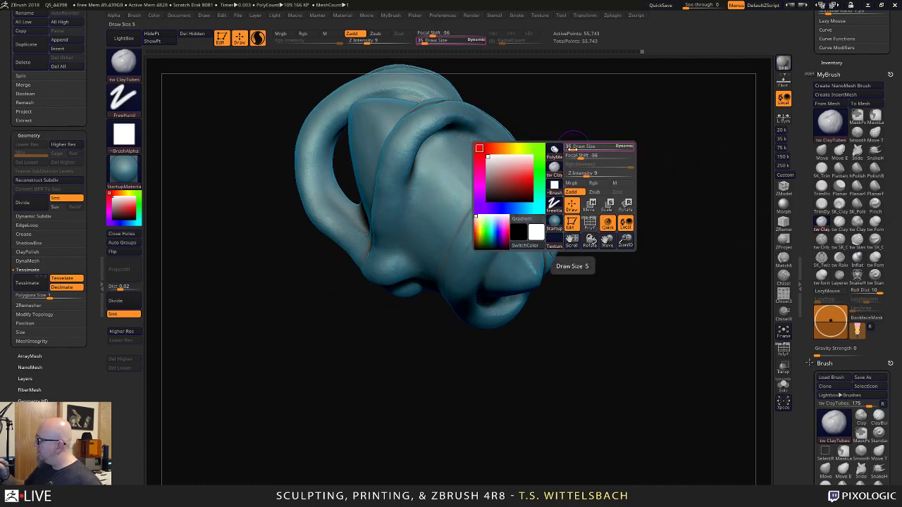
left_click_drag(572, 149, 574, 149)
mouse_move(616, 127)
left_mouse_down()
mouse_move(644, 133)
mouse_move(620, 144)
left_mouse_up()
left_click_drag(482, 248, 475, 280)
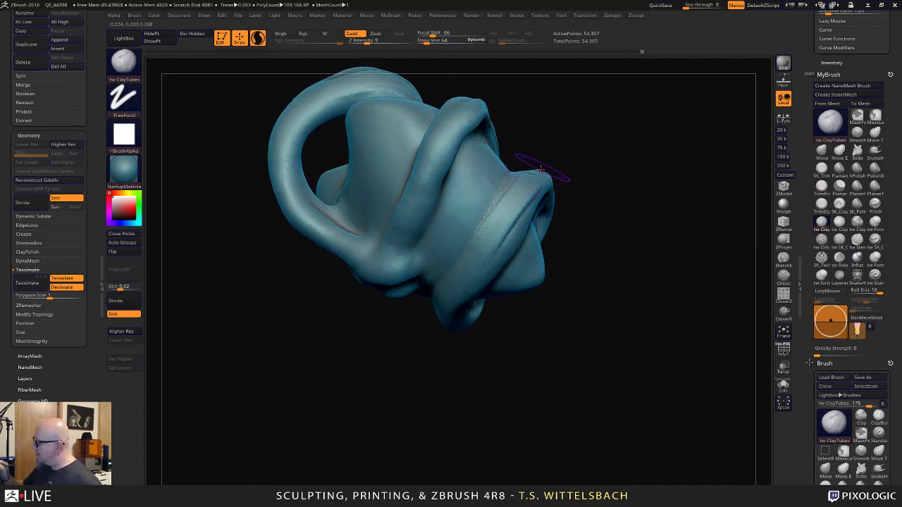
left_click_drag(536, 184, 481, 268)
Thicken the lower band along its full arc around the tip, smoothing its upper edge.
left_click_drag(448, 363, 395, 352)
mouse_move(538, 194)
left_mouse_down()
mouse_move(494, 235)
mouse_move(481, 322)
left_mouse_up()
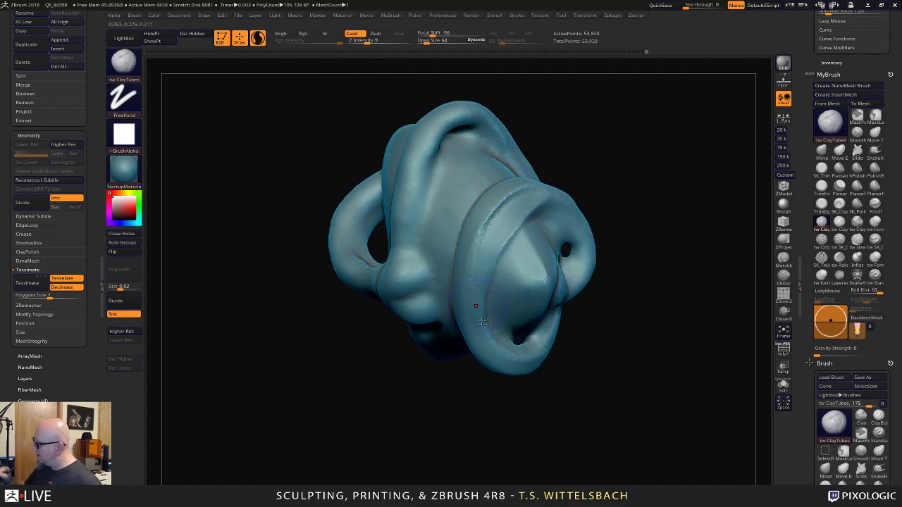
left_click_drag(546, 204, 536, 196)
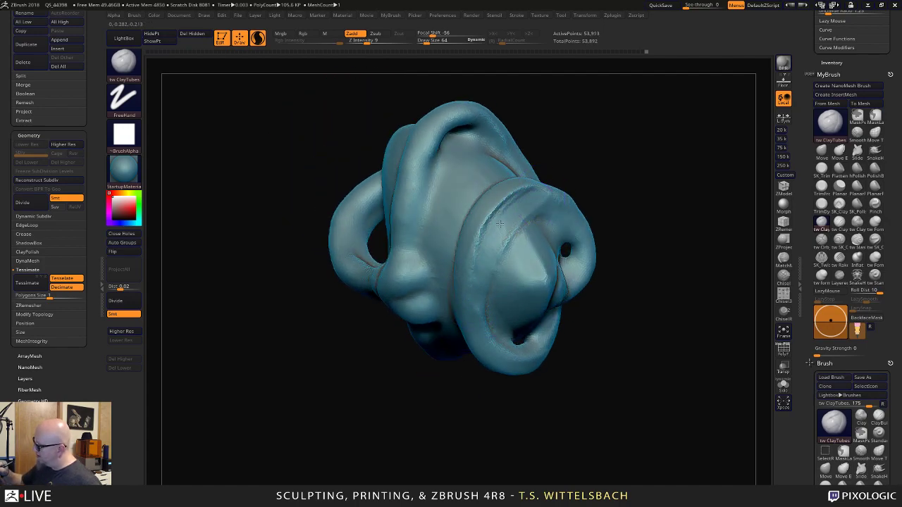
left_click_drag(500, 224, 551, 188)
left_click_drag(534, 320, 520, 341)
left_click_drag(604, 309, 669, 241)
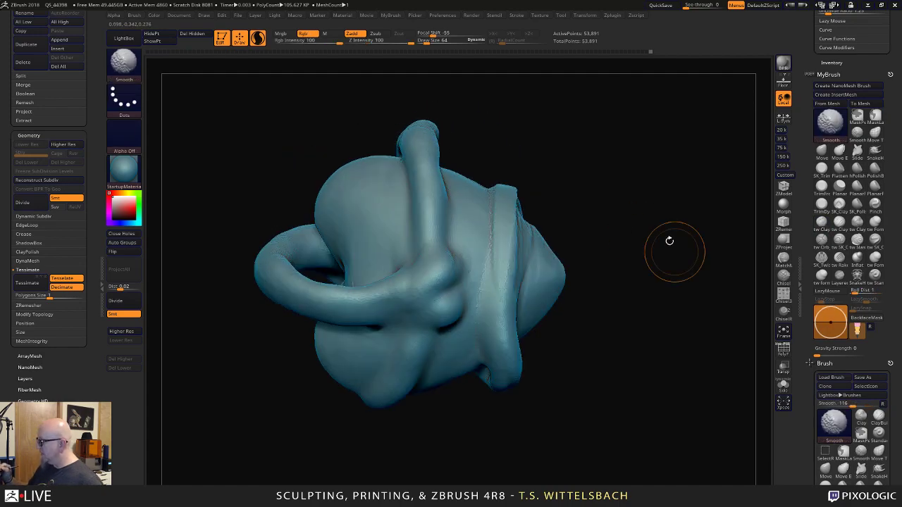
left_click_drag(519, 229, 510, 207, "shift")
left_click_drag(503, 240, 492, 325)
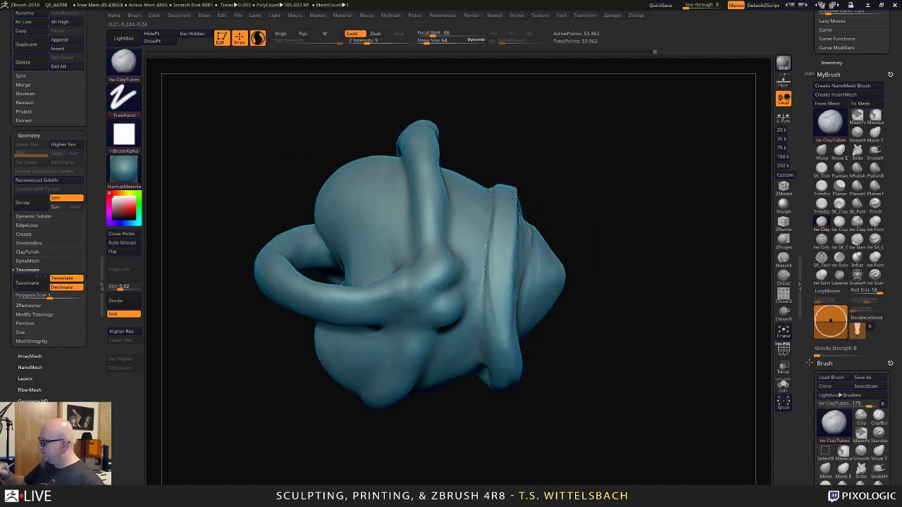
Add volume to the side of the lower band facing the knots with tw ClayTubes.
left_click_drag(553, 416, 535, 373)
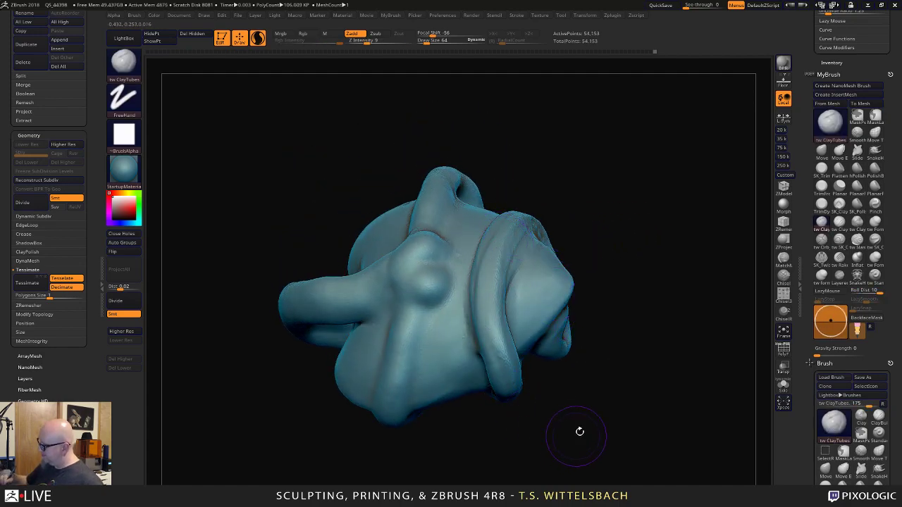
left_click_drag(579, 431, 593, 373)
left_click_drag(461, 242, 470, 325)
mouse_move(596, 415)
left_mouse_down()
mouse_move(628, 360)
mouse_move(633, 307)
mouse_move(511, 261)
mouse_move(605, 211)
left_mouse_up()
left_click_drag(534, 272, 497, 303)
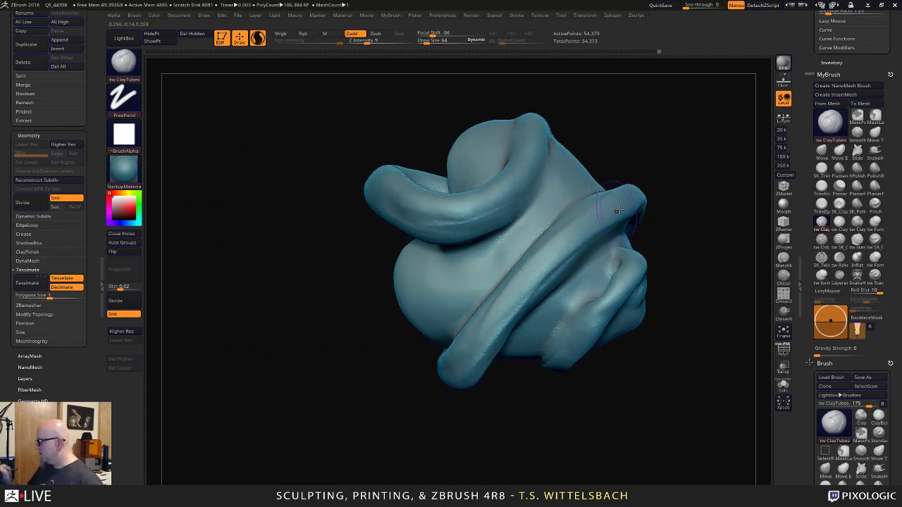
Add clay along the diagonal band running below the arched tube.
left_click_drag(616, 211, 546, 282)
left_click_drag(504, 464, 496, 384)
left_click_drag(506, 262, 494, 283)
left_click_drag(507, 423, 470, 395)
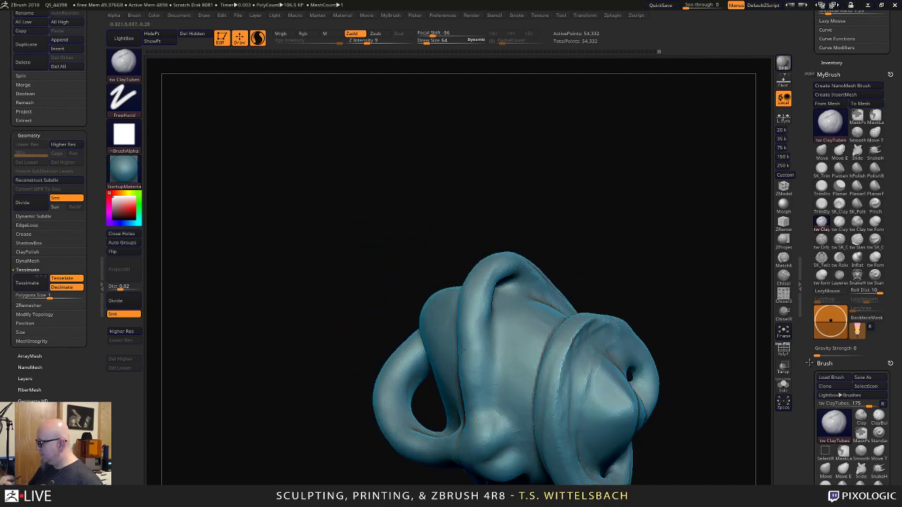
Thicken the upper band's raised loop with tw ClayTubes, from its descending side up over the bend.
left_click_drag(486, 281, 477, 404)
mouse_move(596, 244)
left_mouse_down()
mouse_move(614, 191)
mouse_move(594, 145)
mouse_move(590, 202)
left_mouse_up()
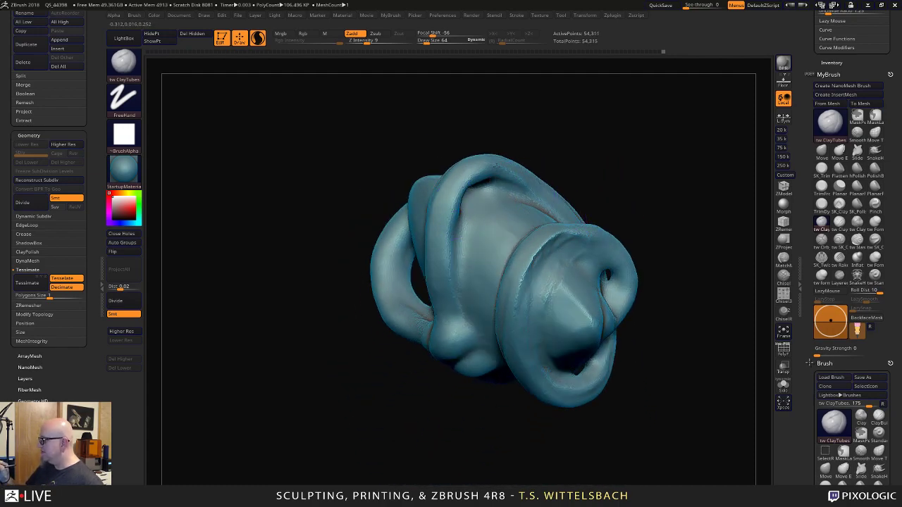
left_click_drag(443, 197, 438, 272)
left_click_drag(436, 205, 469, 191)
mouse_move(648, 176)
left_mouse_down()
mouse_move(652, 207)
mouse_move(623, 299)
left_mouse_up()
left_click_drag(459, 272, 495, 214)
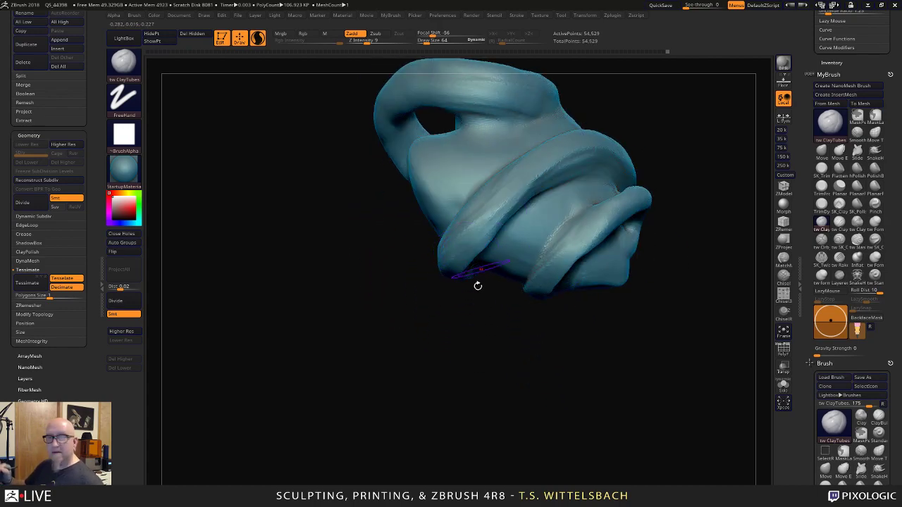
Build up the diagonal band's outer side and the bend where it lifts off the heart.
mouse_move(477, 284)
left_mouse_down()
mouse_move(348, 417)
mouse_move(364, 310)
left_mouse_up()
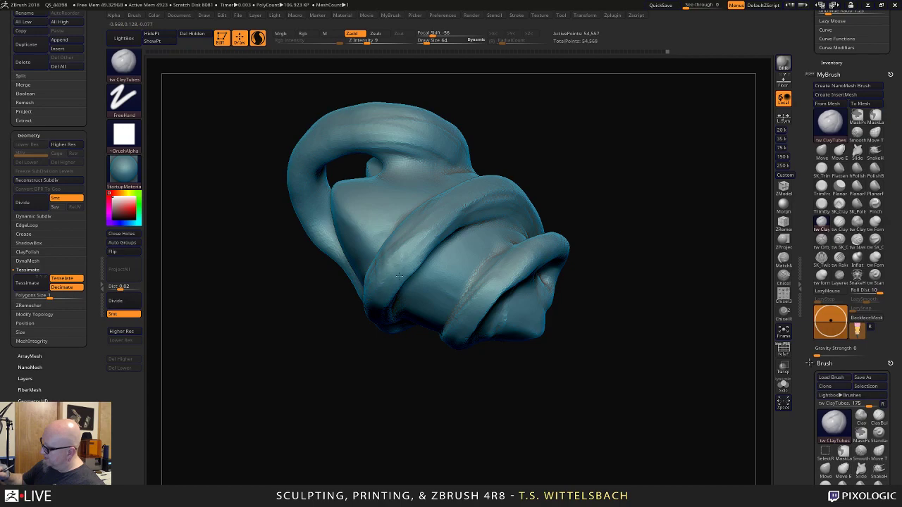
left_click_drag(458, 215, 498, 207)
left_click_drag(553, 155, 624, 154)
mouse_move(458, 217)
left_mouse_down()
mouse_move(515, 191)
mouse_move(621, 195)
left_mouse_up()
mouse_move(718, 211)
left_mouse_down()
mouse_move(714, 253)
mouse_move(638, 298)
mouse_move(684, 317)
mouse_move(625, 259)
left_mouse_up()
mouse_move(508, 235)
left_mouse_down()
mouse_move(545, 220)
mouse_move(559, 199)
left_mouse_up()
mouse_move(638, 176)
left_mouse_down()
mouse_move(652, 201)
mouse_move(554, 220)
left_mouse_up()
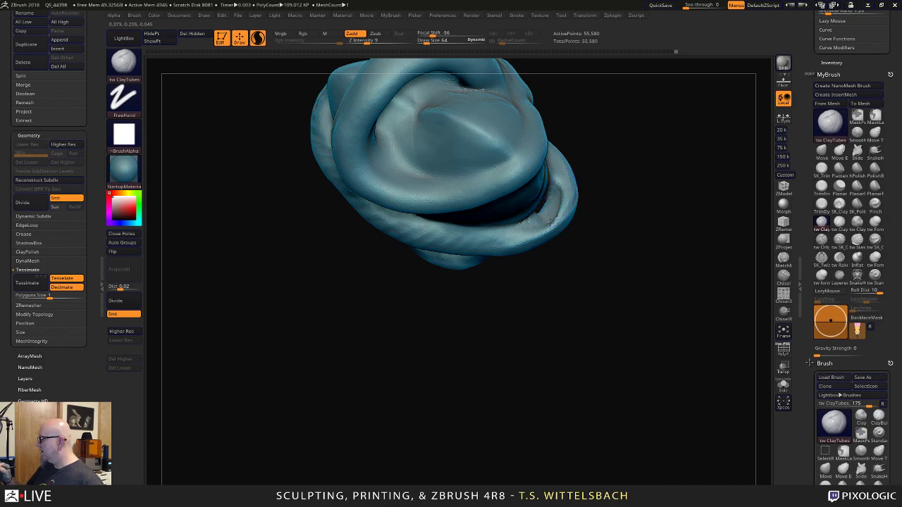
Build up the outer bend of the diagonal band and the lower band around the heart's tip with the tw Clay brush.
left_click(856, 221)
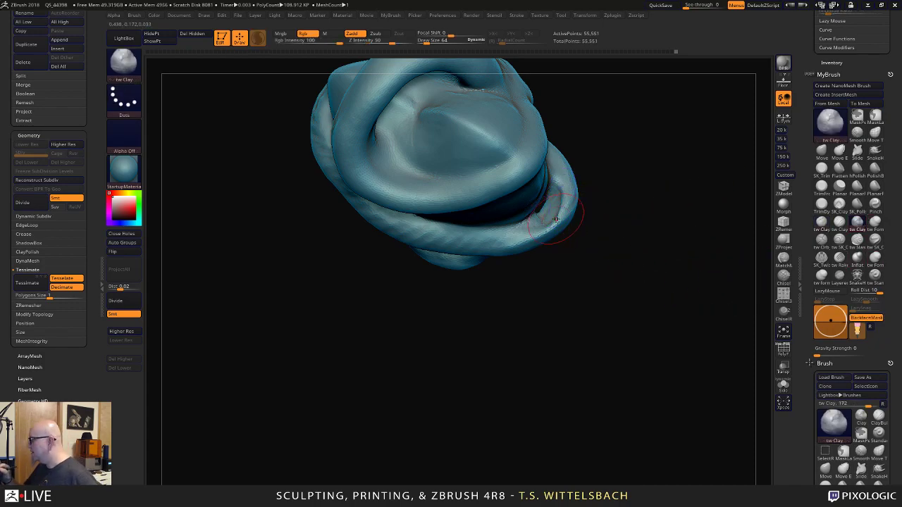
left_click_drag(545, 221, 557, 201)
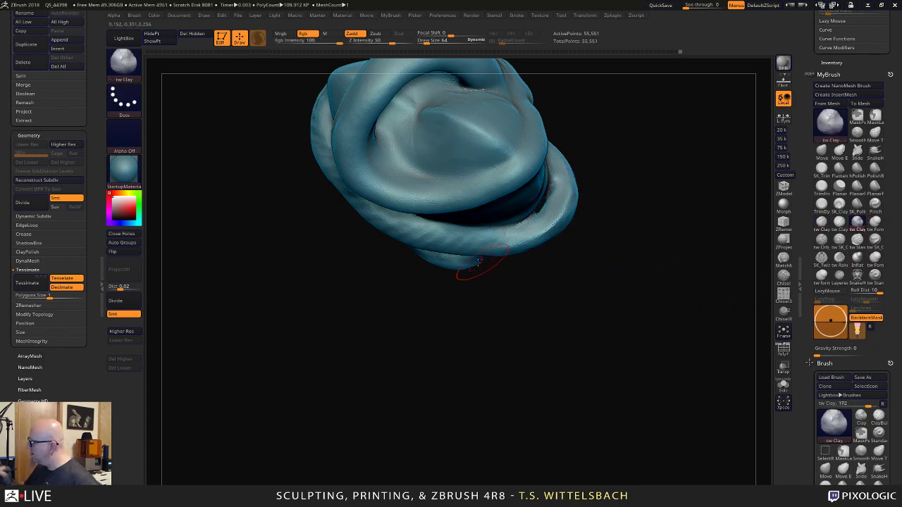
left_click_drag(579, 295, 598, 224)
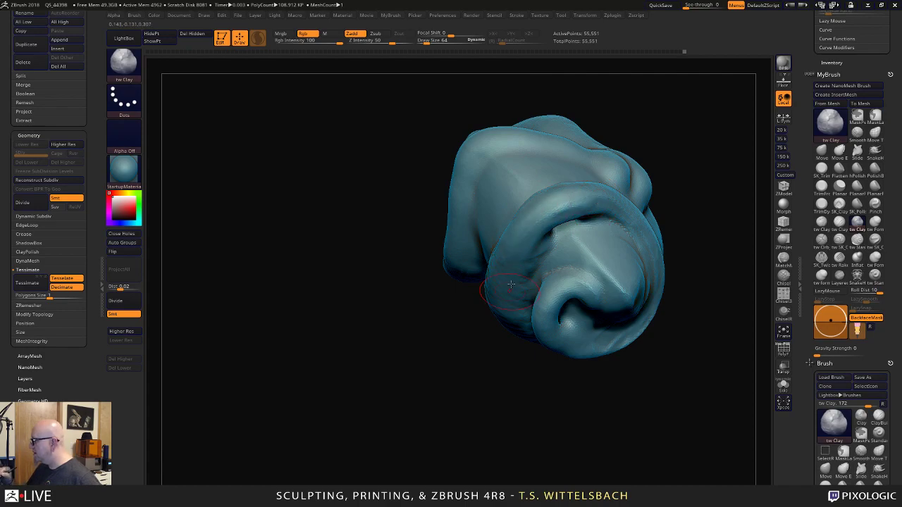
mouse_move(668, 266)
left_mouse_down()
mouse_move(712, 317)
mouse_move(705, 267)
mouse_move(573, 361)
left_mouse_up()
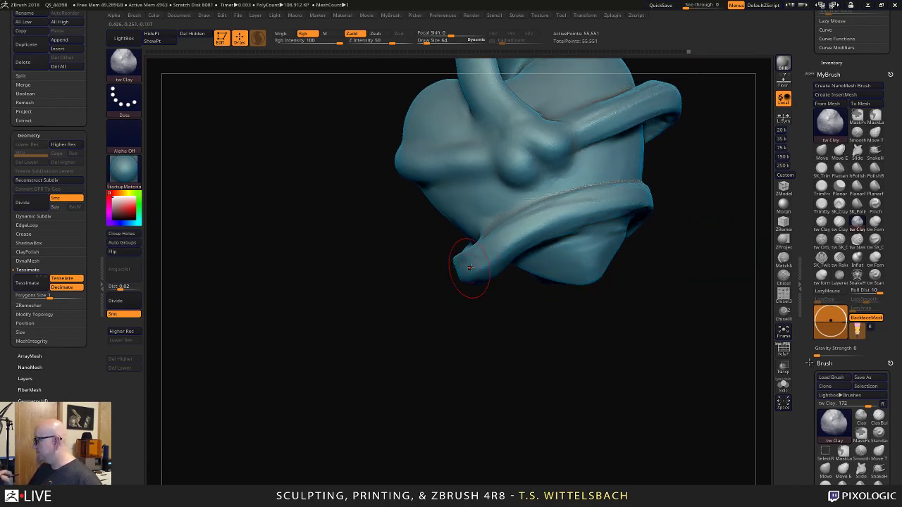
mouse_move(714, 213)
left_mouse_down()
mouse_move(708, 228)
mouse_move(588, 223)
mouse_move(509, 276)
mouse_move(523, 257)
mouse_move(655, 205)
mouse_move(624, 215)
left_mouse_up()
mouse_move(617, 321)
left_mouse_down()
mouse_move(664, 382)
mouse_move(518, 443)
left_mouse_up()
left_click_drag(467, 242, 577, 224)
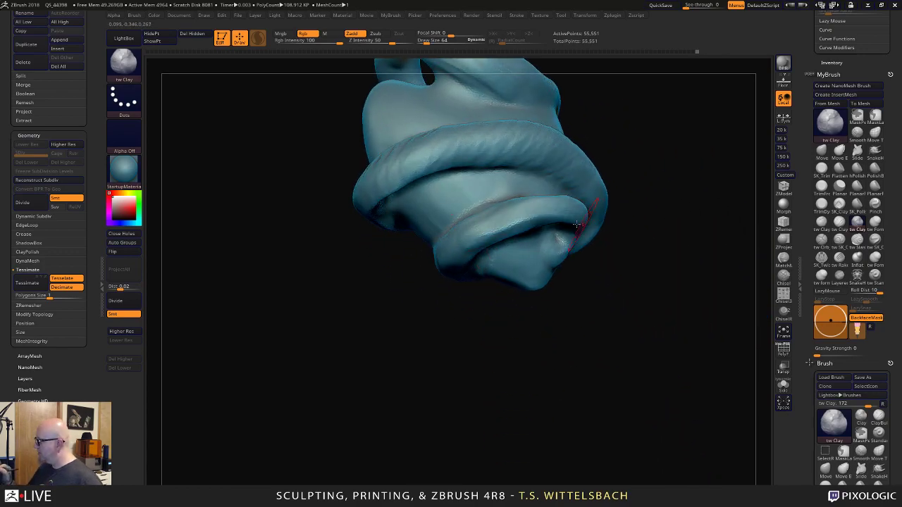
Smooth the diagonal band's bend where it lifts off the heart beside the gap.
left_click_drag(666, 272, 596, 227)
key("shift")
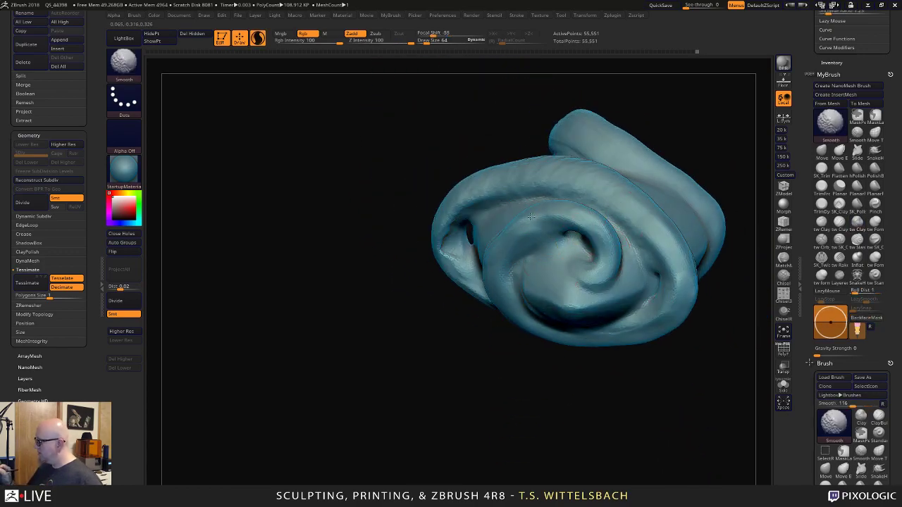
mouse_move(455, 256)
left_mouse_down()
mouse_move(465, 245)
mouse_move(465, 282)
left_mouse_up()
Thicken the diagonal band below the arched tube with tw Clay strokes along its length.
left_click_drag(528, 363, 505, 286)
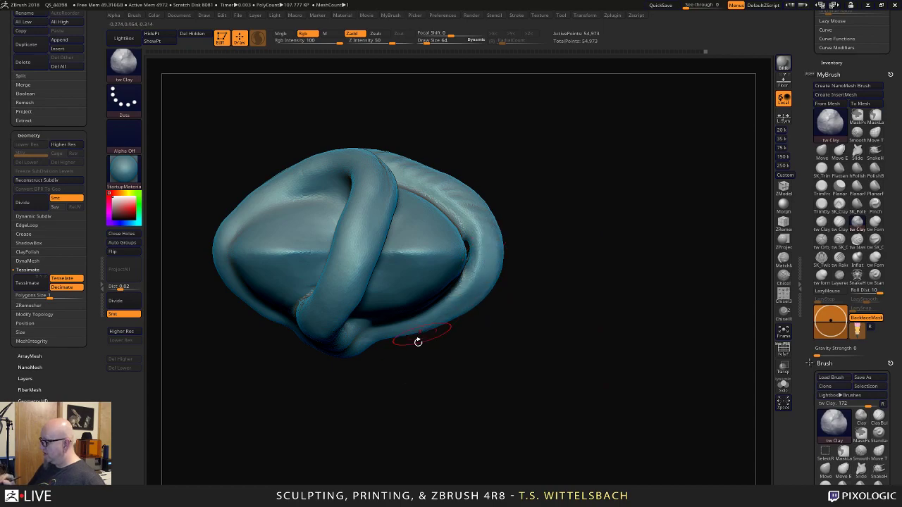
mouse_move(416, 340)
left_mouse_down()
mouse_move(436, 296)
mouse_move(554, 238)
mouse_move(682, 206)
mouse_move(666, 216)
left_mouse_up()
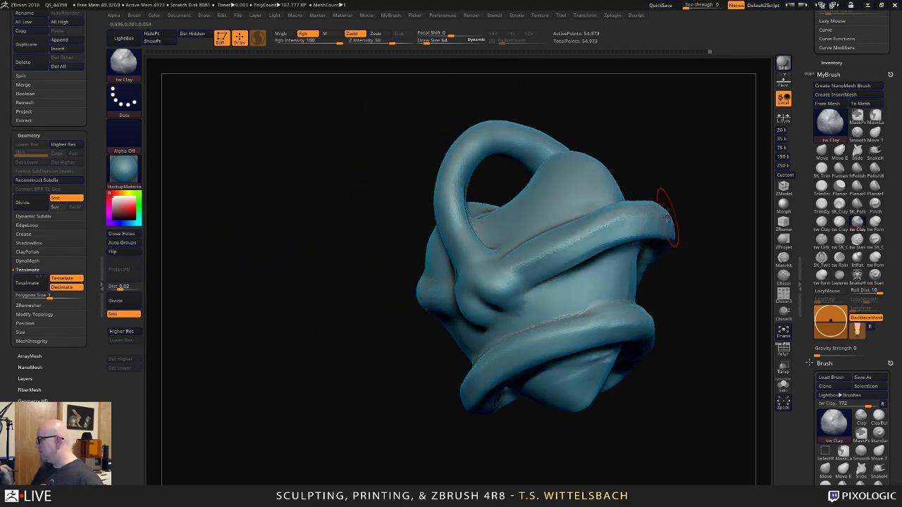
mouse_move(562, 260)
left_mouse_down()
mouse_move(549, 269)
mouse_move(647, 229)
left_mouse_up()
mouse_move(685, 210)
left_mouse_down()
mouse_move(737, 164)
mouse_move(598, 261)
mouse_move(723, 193)
mouse_move(731, 134)
left_mouse_up()
left_click_drag(585, 218, 506, 266)
left_click_drag(581, 222, 523, 243)
mouse_move(601, 211)
left_mouse_down()
mouse_move(527, 258)
mouse_move(496, 294)
left_mouse_up()
Add clay along the crest of the arched tube, as seen from above the heart.
mouse_move(719, 185)
left_mouse_down()
mouse_move(695, 187)
mouse_move(684, 306)
mouse_move(718, 256)
mouse_move(548, 349)
mouse_move(426, 257)
left_mouse_up()
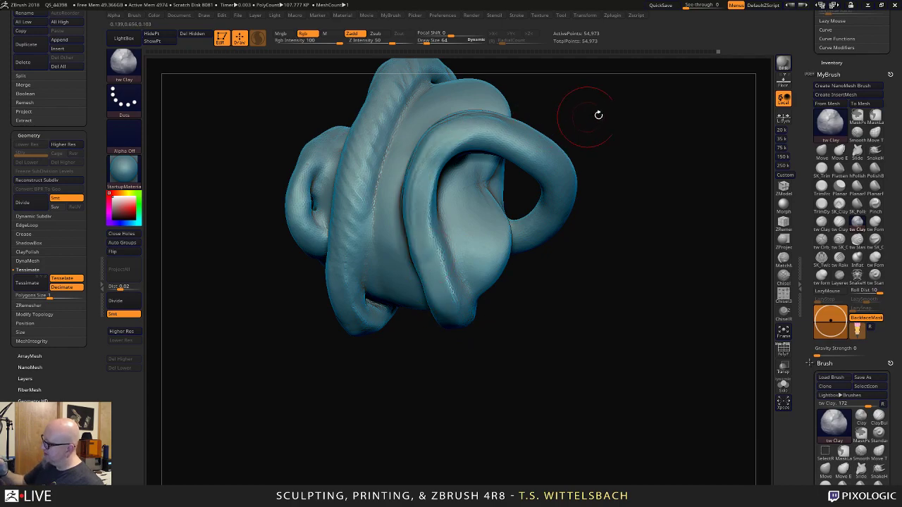
left_click_drag(596, 117, 590, 62)
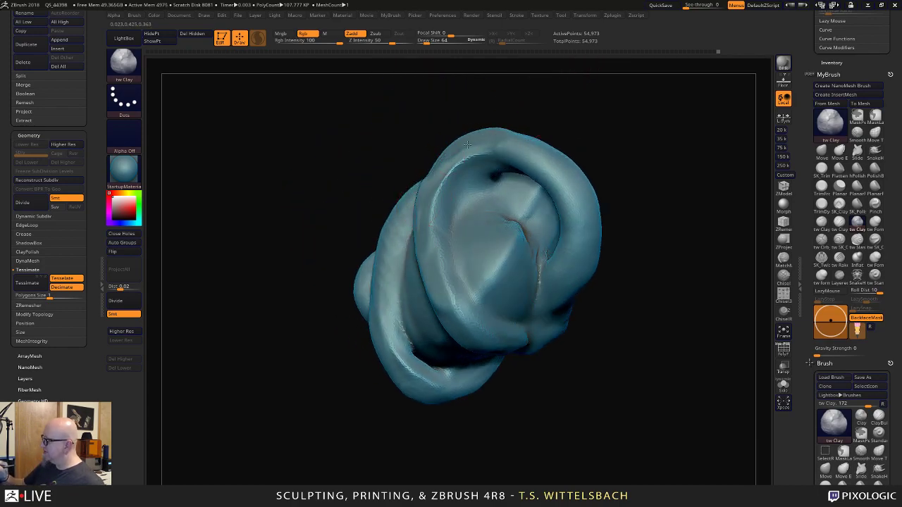
mouse_move(616, 144)
left_mouse_down()
mouse_move(629, 162)
mouse_move(630, 147)
mouse_move(637, 169)
left_mouse_up()
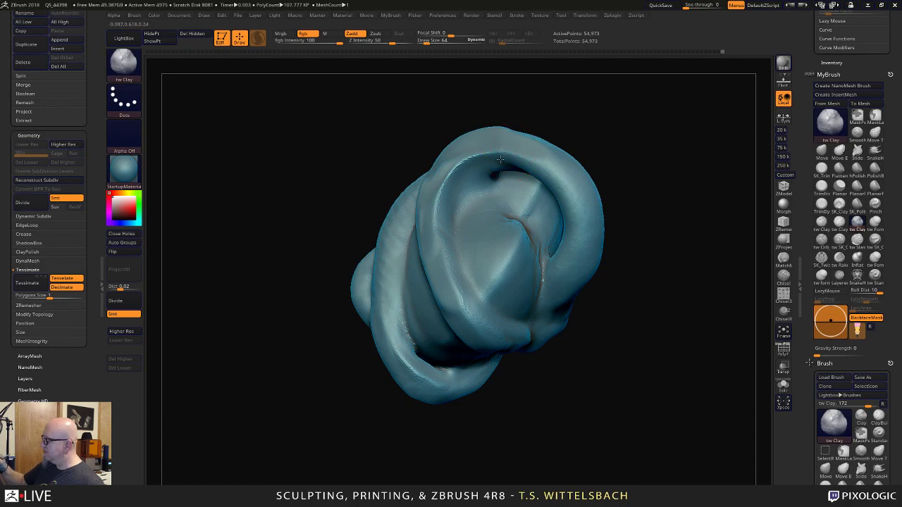
Build up the strand below the crossing on the heart's front with the tw Clay brush, joining it to the rounded bulge.
mouse_move(475, 158)
left_mouse_down()
mouse_move(450, 172)
mouse_move(435, 200)
mouse_move(431, 240)
mouse_move(452, 312)
mouse_move(440, 203)
left_mouse_up()
mouse_move(513, 368)
left_mouse_down()
mouse_move(664, 223)
mouse_move(628, 248)
left_mouse_up()
mouse_move(511, 173)
left_mouse_down()
mouse_move(458, 208)
mouse_move(477, 316)
left_mouse_up()
mouse_move(613, 262)
left_mouse_down()
mouse_move(662, 233)
mouse_move(647, 343)
mouse_move(676, 183)
mouse_move(660, 267)
mouse_move(536, 282)
mouse_move(530, 262)
left_mouse_up()
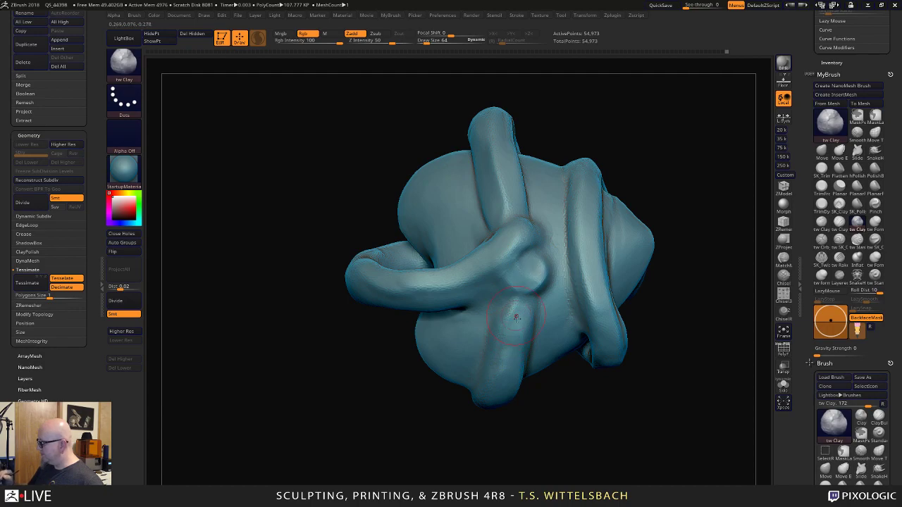
mouse_move(516, 316)
left_mouse_down()
mouse_move(530, 269)
mouse_move(528, 287)
left_mouse_up()
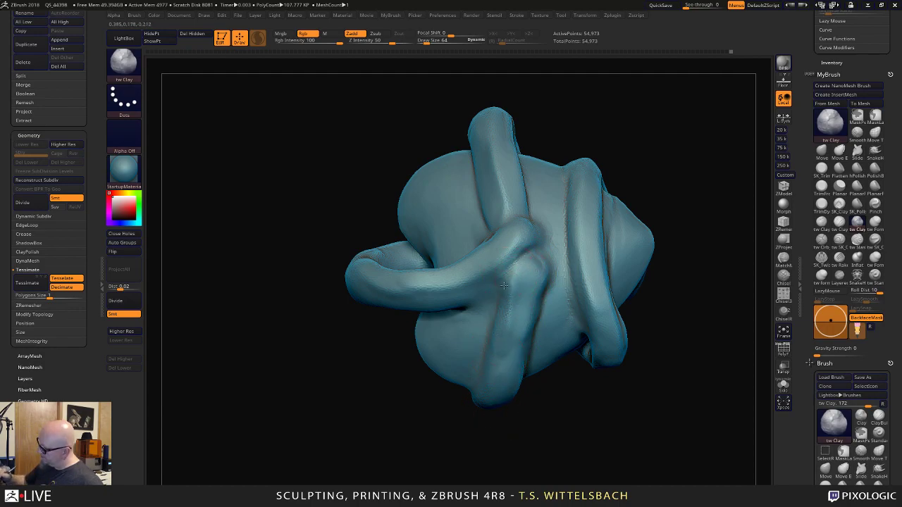
Smooth the strand below the crossing and fill the heart surface between it and the neighbouring coil with tw Clay.
key("shift")
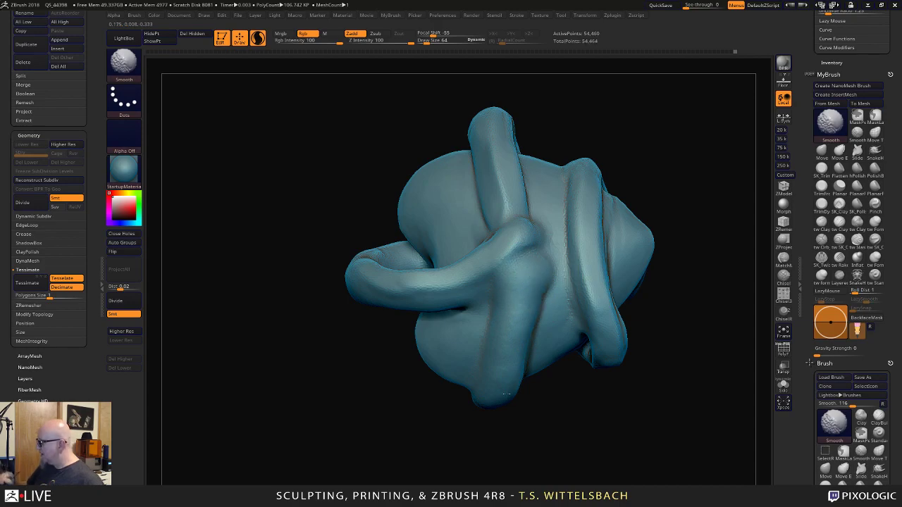
mouse_move(548, 263)
left_mouse_down()
mouse_move(551, 282)
mouse_move(543, 258)
mouse_move(550, 310)
left_mouse_up()
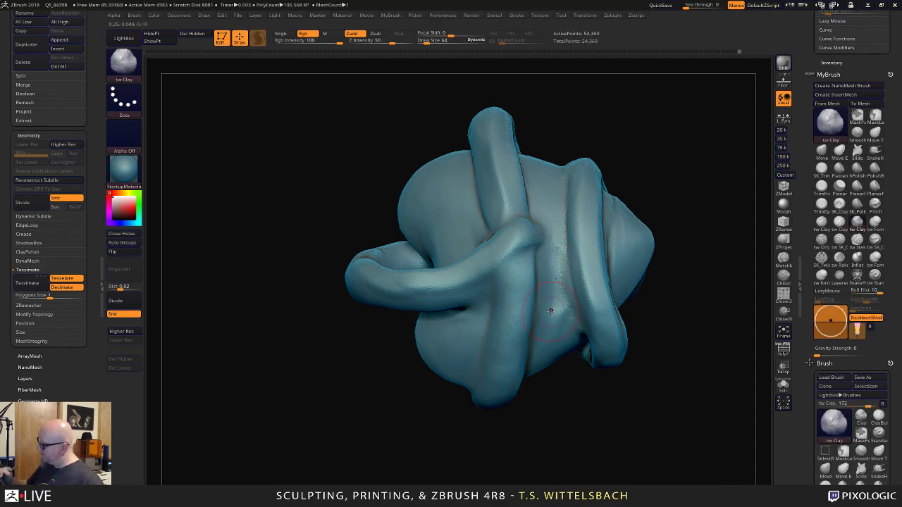
key("shift")
left_click_drag(569, 424, 558, 367)
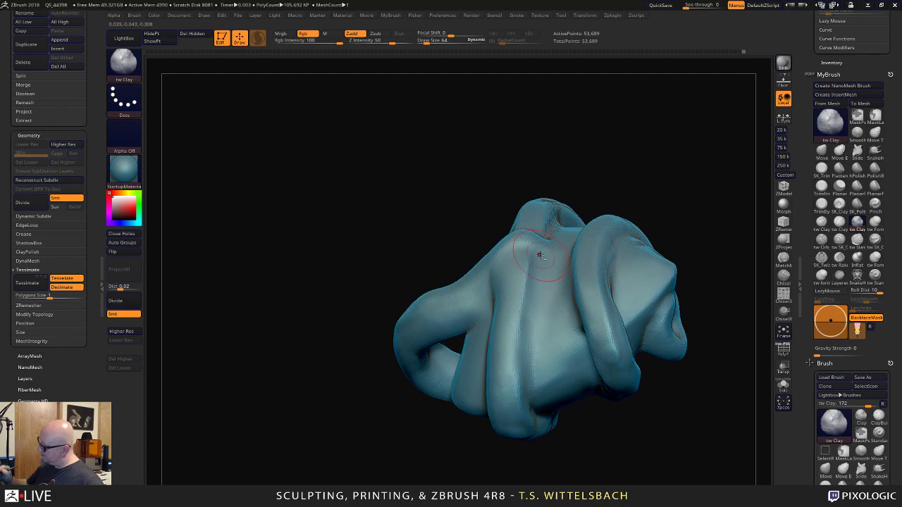
Add tw Clay strokes along the full length of the strand running down from the crossing.
left_click_drag(533, 262, 517, 384)
left_click_drag(529, 293, 515, 396)
mouse_move(599, 423)
left_mouse_down()
mouse_move(629, 417)
mouse_move(680, 306)
mouse_move(634, 366)
mouse_move(542, 418)
mouse_move(641, 360)
mouse_move(605, 318)
left_mouse_up()
left_click_drag(538, 231, 515, 195)
key("shift")
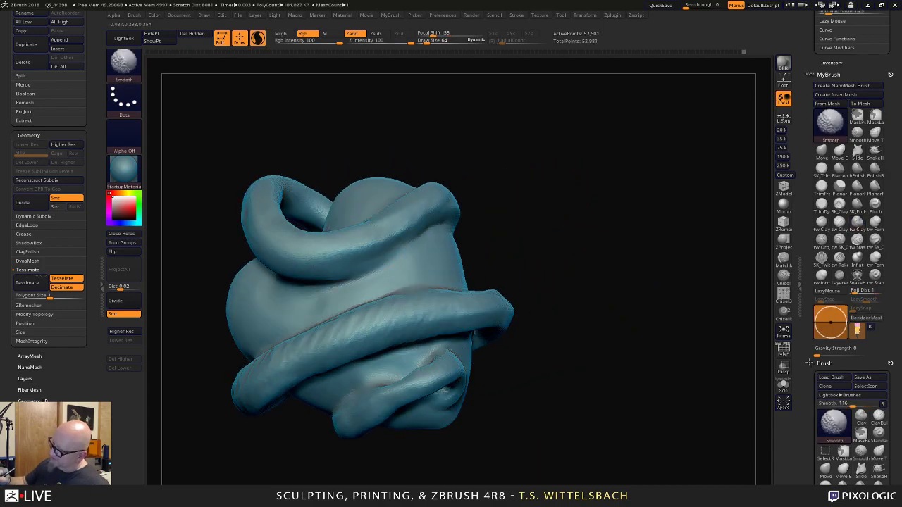
Smooth the large upper loop and the heart surface inside it with the Smooth brush.
mouse_move(332, 134)
left_mouse_down()
mouse_move(419, 125)
mouse_move(570, 175)
mouse_move(521, 232)
left_mouse_up()
left_click_drag(363, 331, 409, 339, "shift")
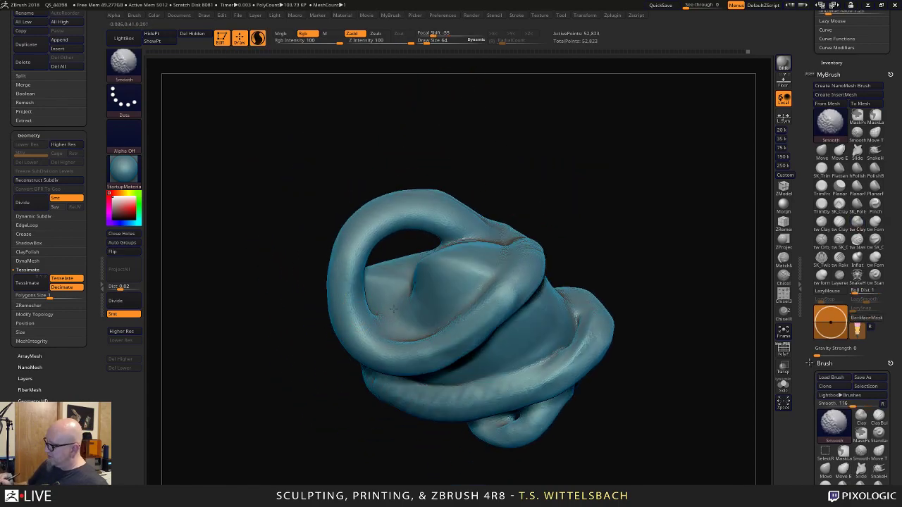
left_click_drag(424, 262, 423, 359, "shift")
left_click_drag(590, 169, 549, 260)
left_click_drag(352, 302, 353, 247, "shift")
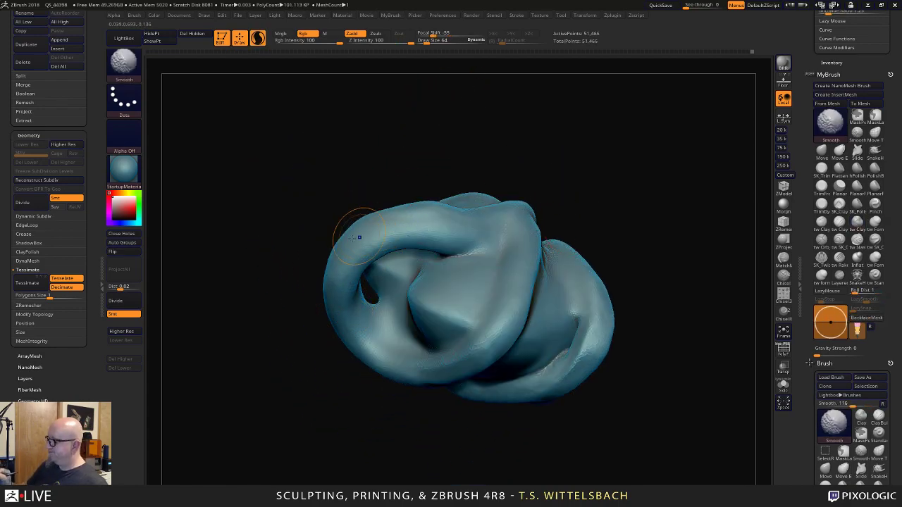
mouse_move(631, 285)
left_mouse_down()
mouse_move(507, 233)
mouse_move(538, 362)
mouse_move(451, 260)
mouse_move(453, 248)
mouse_move(345, 310)
mouse_move(417, 326)
left_mouse_up()
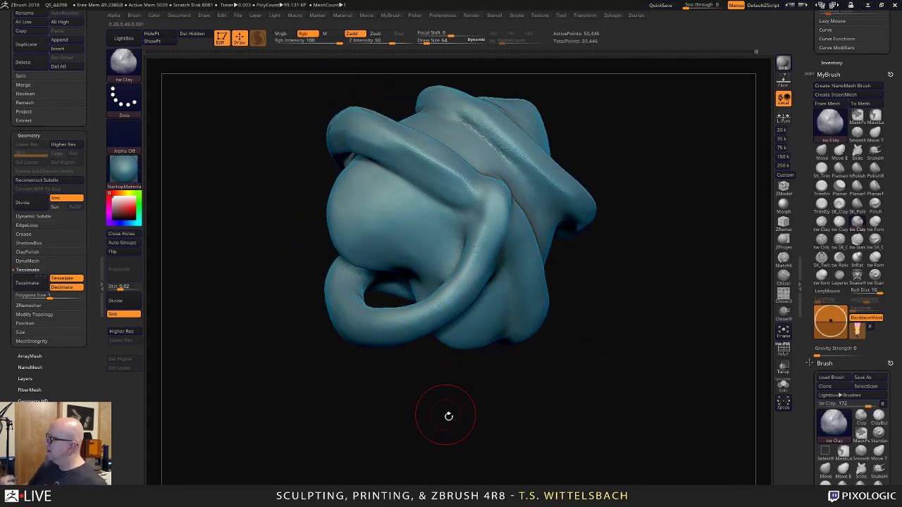
Switch to the tw ClayTubes brush and build up the lower coil wrapping around the heart's tip.
mouse_move(447, 416)
left_mouse_down()
mouse_move(603, 57)
mouse_move(533, 314)
left_mouse_up()
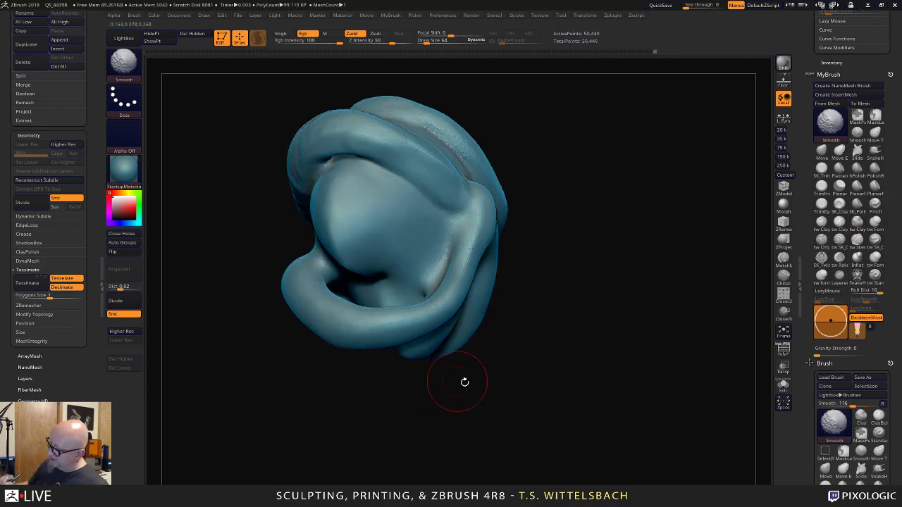
mouse_move(465, 380)
left_mouse_down()
mouse_move(461, 352)
mouse_move(557, 320)
mouse_move(557, 311)
mouse_move(510, 312)
mouse_move(489, 176)
left_mouse_up()
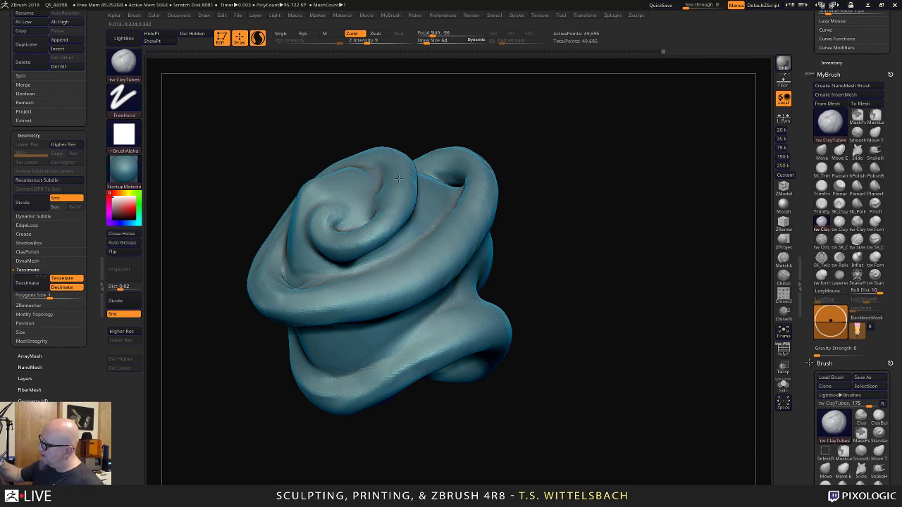
mouse_move(411, 145)
left_mouse_down()
mouse_move(509, 167)
mouse_move(666, 242)
mouse_move(675, 358)
mouse_move(568, 291)
left_mouse_up()
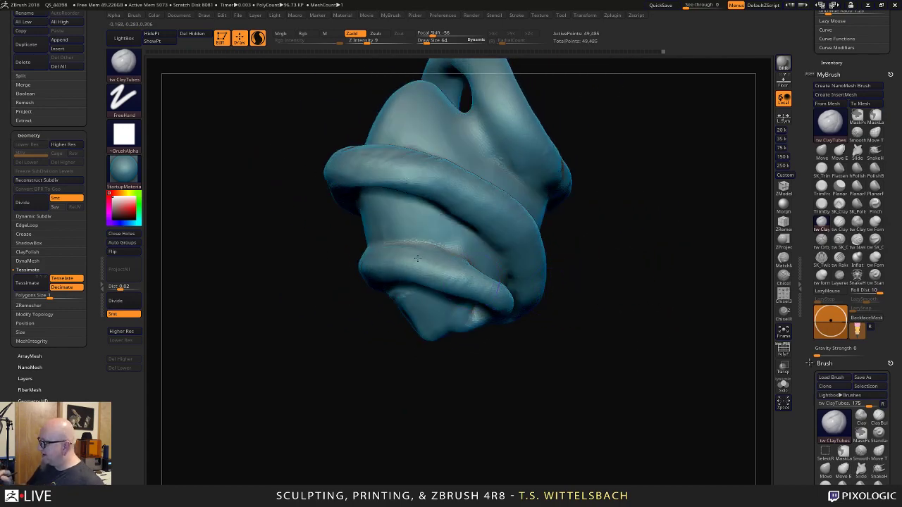
left_click_drag(354, 306, 409, 346)
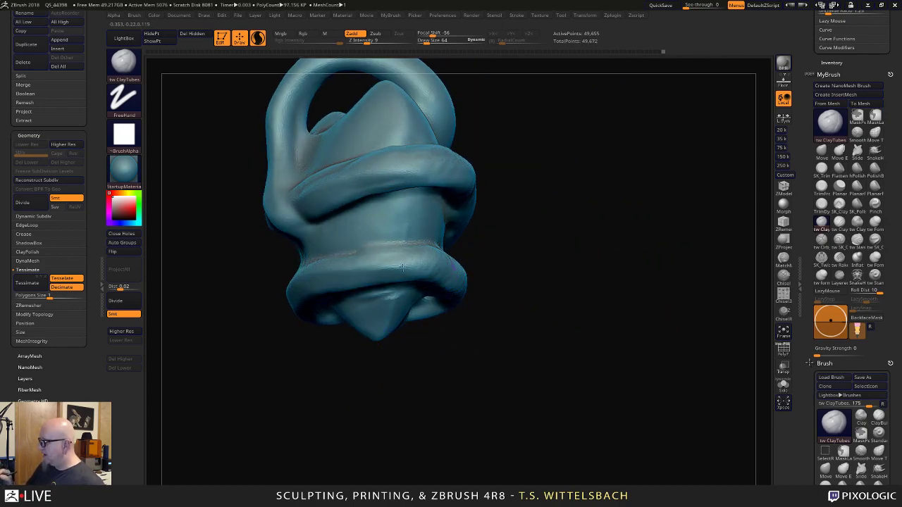
mouse_move(297, 382)
left_mouse_down()
mouse_move(441, 376)
mouse_move(519, 224)
left_mouse_up()
left_click_drag(452, 244, 421, 263)
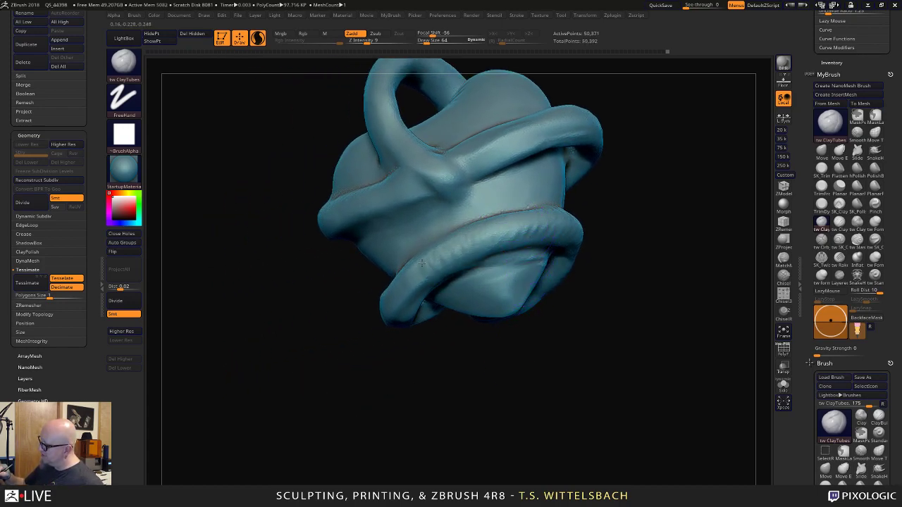
Continue thickening the lower coil with tw ClayTubes strokes along its side and around the heart.
left_click_drag(403, 386, 433, 374)
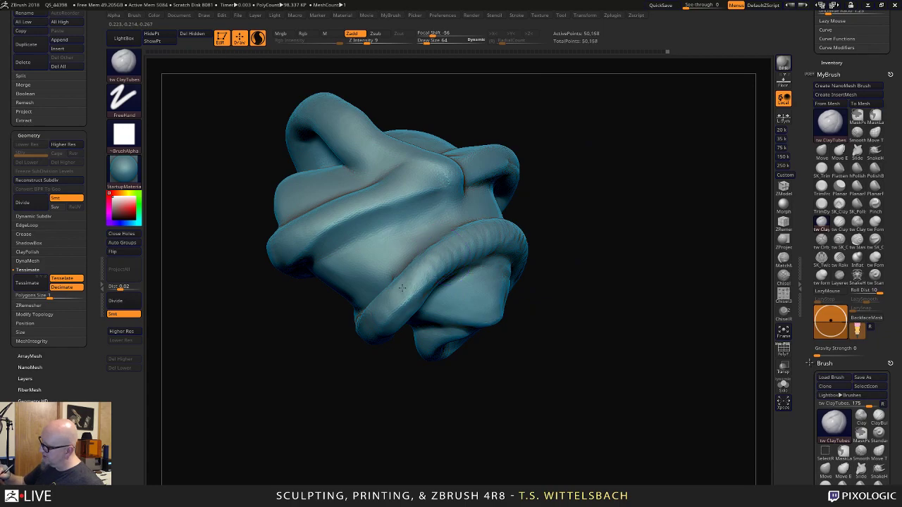
left_click_drag(375, 320, 388, 375)
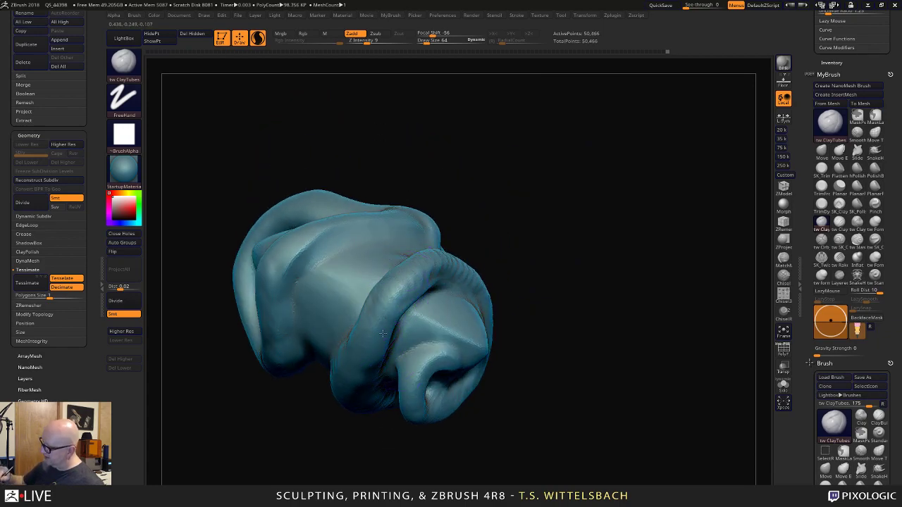
mouse_move(368, 469)
left_mouse_down()
mouse_move(428, 484)
mouse_move(533, 289)
mouse_move(465, 212)
left_mouse_up()
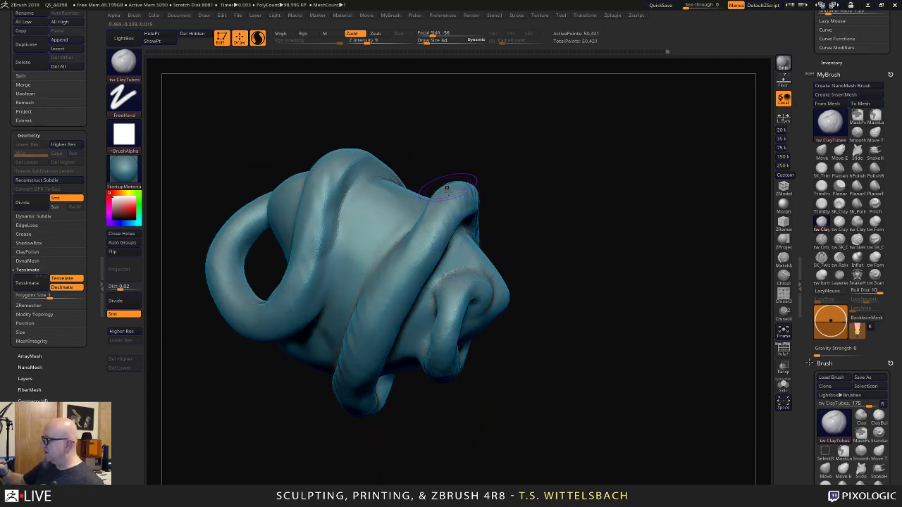
left_click_drag(347, 394, 317, 405)
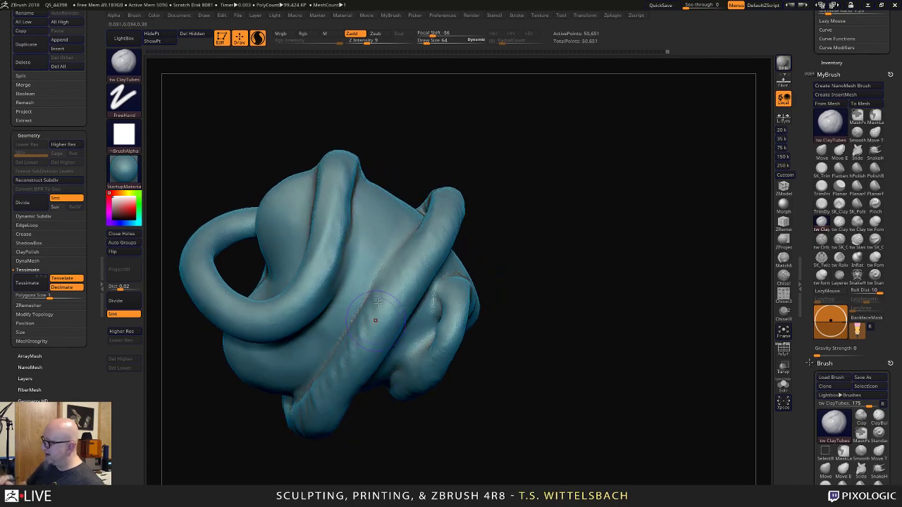
left_click_drag(413, 247, 378, 261)
left_click_drag(384, 169, 411, 178)
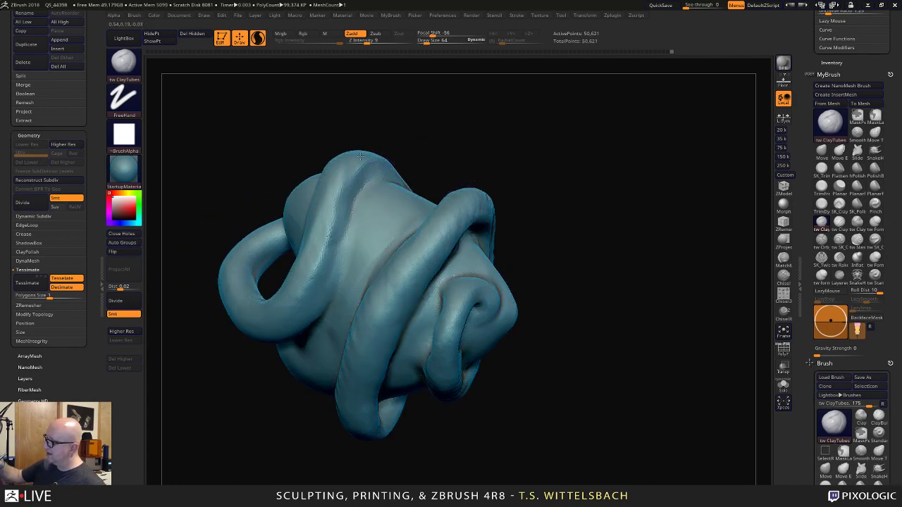
Thicken the upper coil around the side of the heart with tw ClayTubes strokes up to the crossing.
mouse_move(332, 239)
left_mouse_down()
mouse_move(307, 282)
mouse_move(275, 311)
left_mouse_up()
left_click_drag(263, 395, 256, 498)
left_click_drag(313, 376, 342, 478, "alt")
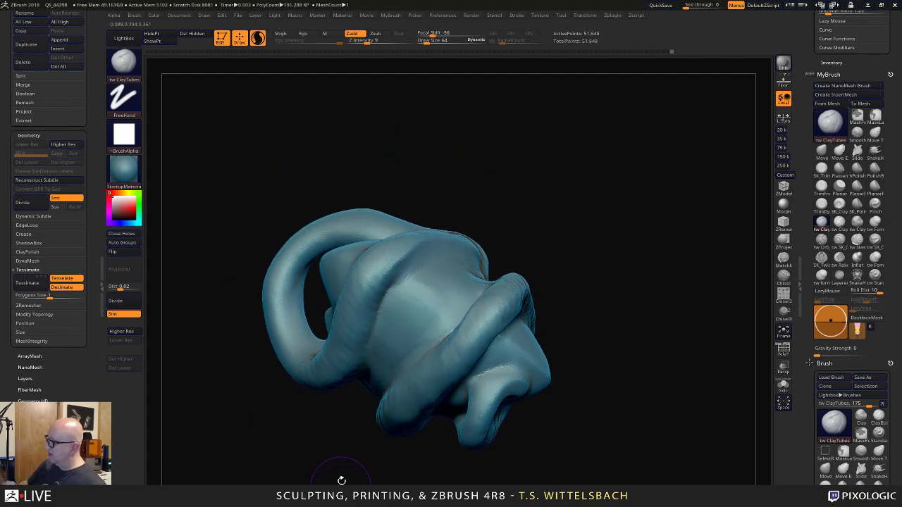
left_click_drag(468, 176, 479, 199)
left_click_drag(399, 253, 492, 209)
left_click_drag(610, 124, 589, 153)
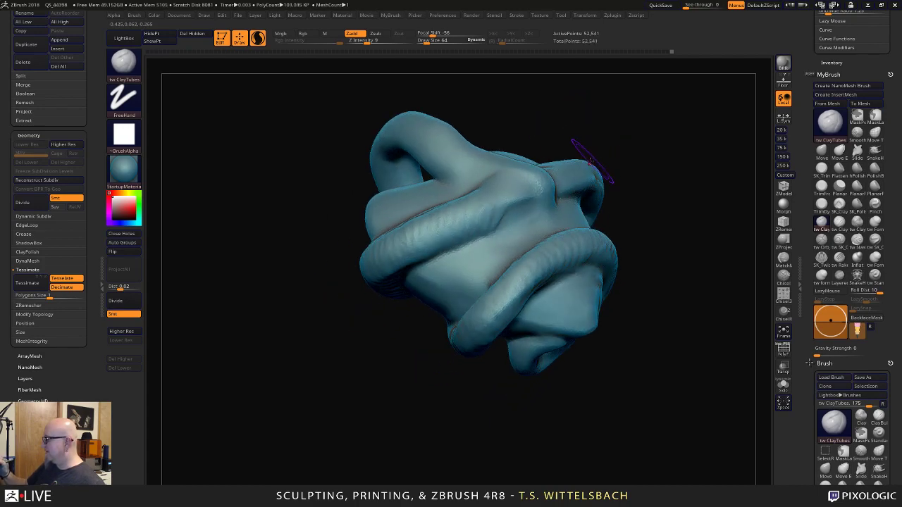
Sculpt a rounded snake head at the end of the large loop, resting over the coil crossing.
left_click_drag(479, 201, 524, 201)
mouse_move(634, 141)
left_mouse_down()
mouse_move(662, 129)
mouse_move(700, 137)
mouse_move(532, 227)
left_mouse_up()
mouse_move(479, 252)
left_mouse_down()
mouse_move(509, 235)
mouse_move(339, 279)
left_mouse_up()
mouse_move(481, 206)
left_mouse_down()
mouse_move(510, 224)
mouse_move(499, 210)
mouse_move(525, 218)
mouse_move(521, 211)
mouse_move(531, 226)
mouse_move(498, 216)
left_mouse_up()
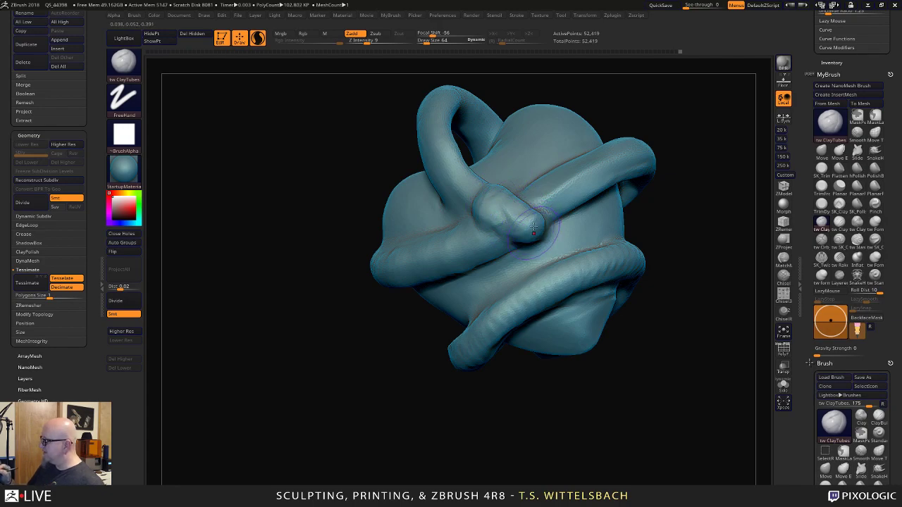
mouse_move(438, 147)
left_mouse_down()
mouse_move(460, 204)
mouse_move(432, 111)
left_mouse_up()
mouse_move(473, 210)
left_mouse_down()
mouse_move(518, 262)
mouse_move(502, 241)
left_mouse_up()
mouse_move(452, 382)
left_mouse_down()
mouse_move(479, 419)
mouse_move(461, 402)
left_mouse_up()
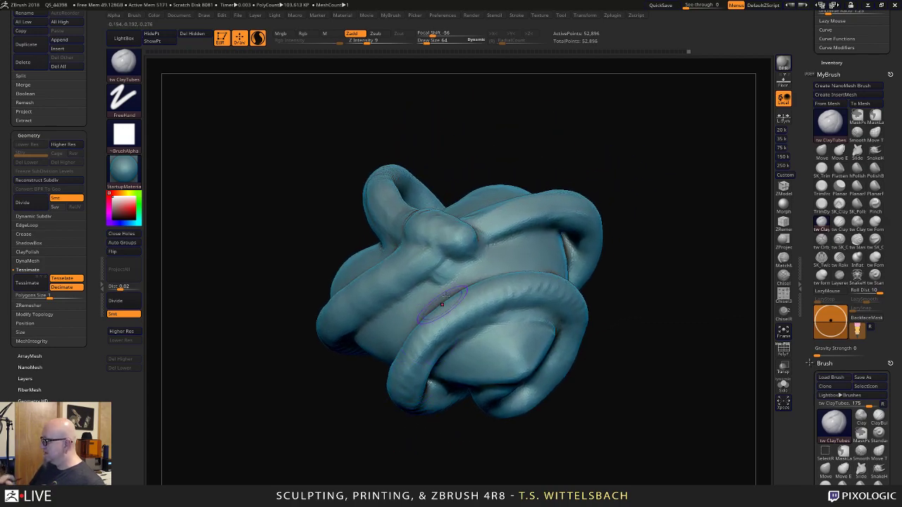
Refine the snake head's top and build up the coil surface just beneath it with tw ClayTubes.
left_click_drag(605, 106, 613, 166)
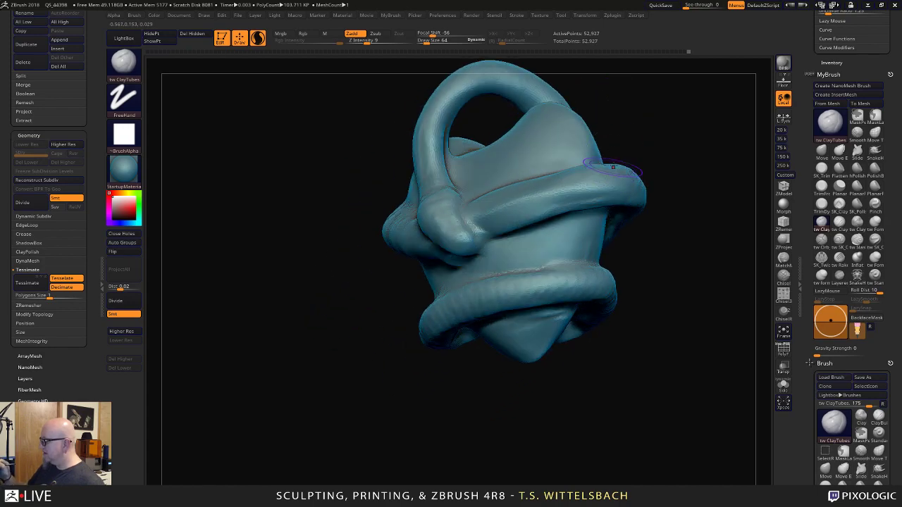
left_click_drag(458, 204, 461, 221)
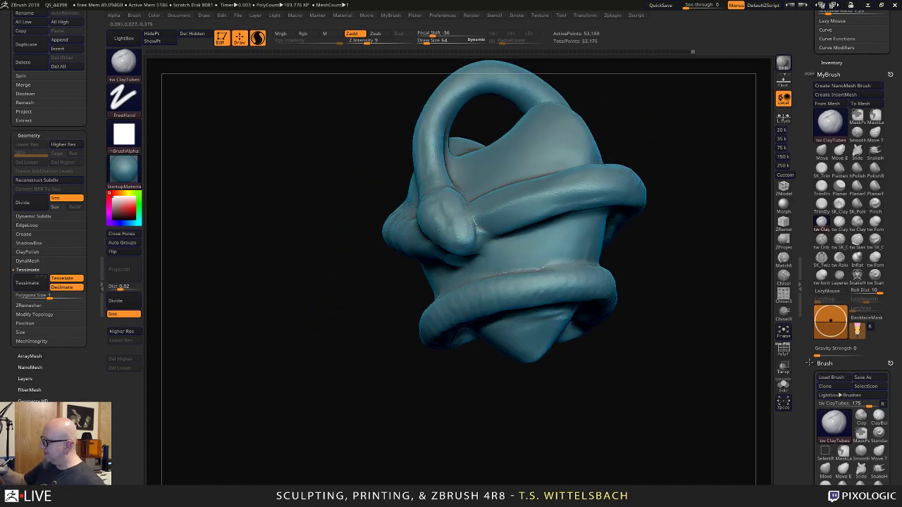
mouse_move(620, 105)
left_mouse_down()
mouse_move(668, 115)
mouse_move(641, 173)
mouse_move(651, 222)
left_mouse_up()
mouse_move(460, 262)
left_mouse_down()
mouse_move(455, 293)
mouse_move(415, 278)
left_mouse_up()
left_click_drag(608, 138, 553, 157)
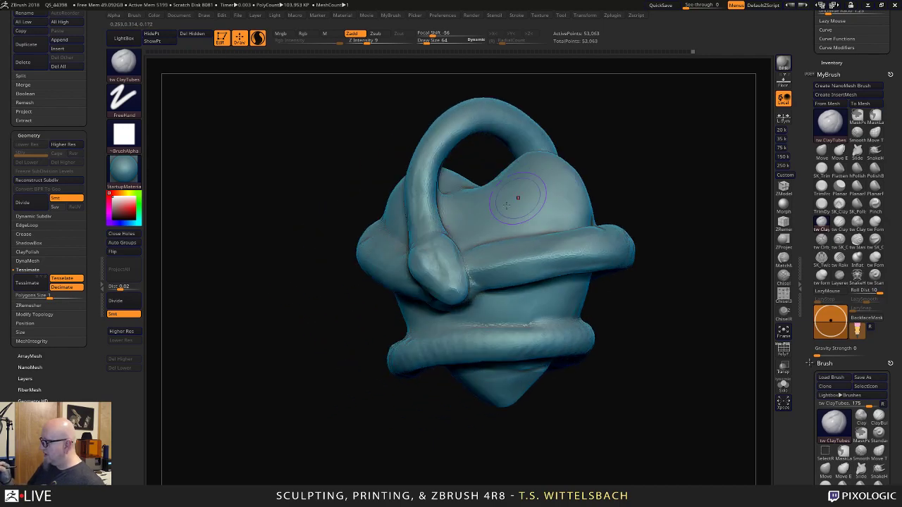
Build up the back of the snake head and the neck rising into the large loop.
left_click_drag(436, 249, 439, 268)
mouse_move(445, 225)
left_mouse_down()
mouse_move(440, 262)
mouse_move(423, 238)
mouse_move(418, 183)
left_mouse_up()
left_click_drag(528, 83, 582, 90)
mouse_move(445, 177)
left_mouse_down()
mouse_move(436, 210)
mouse_move(437, 185)
left_mouse_up()
left_click_drag(574, 94, 561, 75)
mouse_move(449, 187)
left_mouse_down()
mouse_move(460, 157)
mouse_move(486, 138)
left_mouse_up()
Add tw ClayTubes strokes to the side of the large loop behind the snake head.
mouse_move(619, 106)
left_mouse_down()
mouse_move(655, 115)
mouse_move(580, 123)
mouse_move(539, 195)
mouse_move(493, 232)
left_mouse_up()
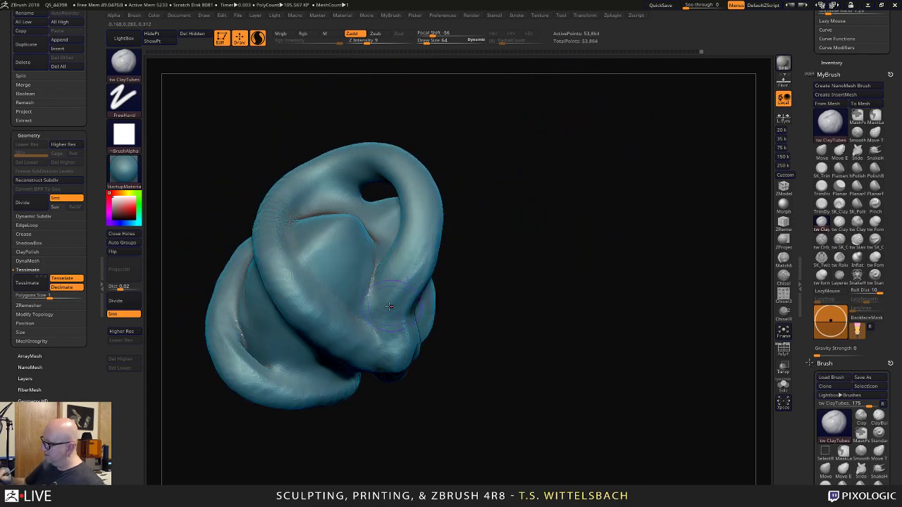
left_click_drag(407, 261, 410, 229)
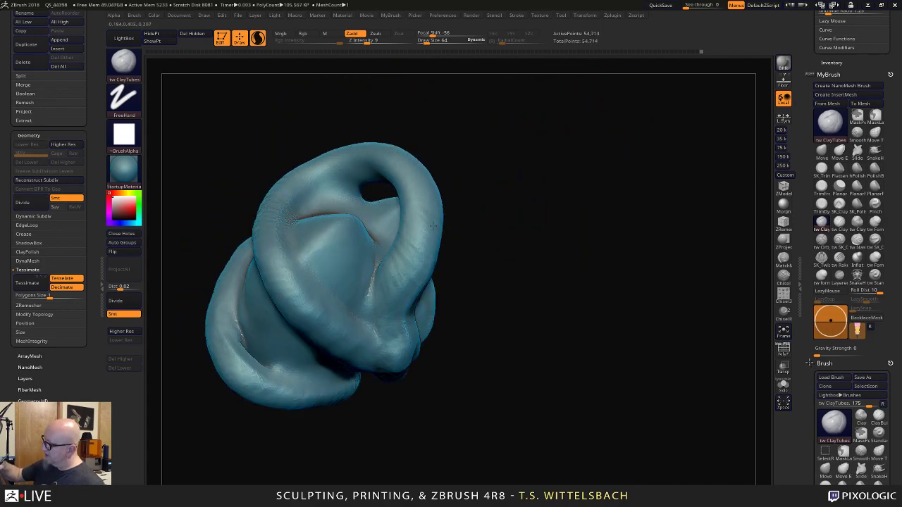
mouse_move(512, 130)
left_mouse_down()
mouse_move(554, 176)
mouse_move(574, 120)
left_mouse_up()
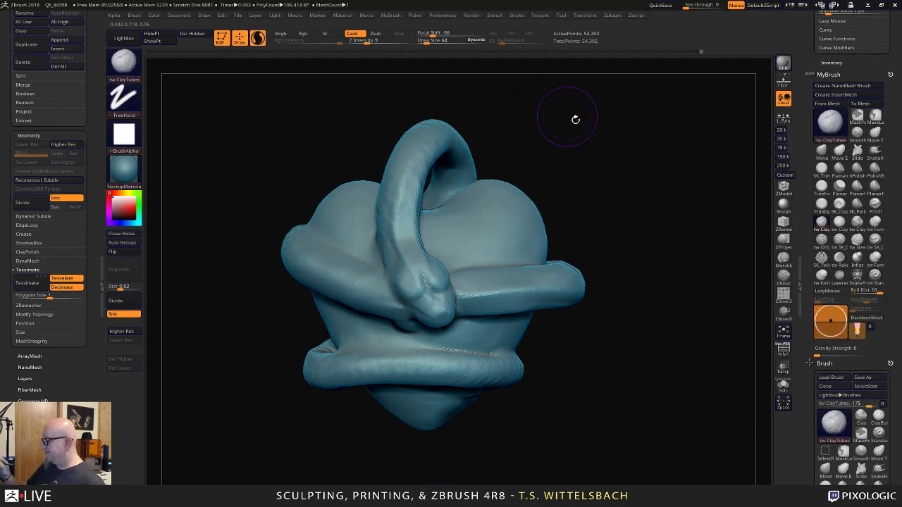
Build up the coil passing beneath the snake head and fill out the junction where the strands cross.
mouse_move(595, 391)
left_mouse_down()
mouse_move(661, 335)
mouse_move(714, 306)
mouse_move(704, 190)
left_mouse_up()
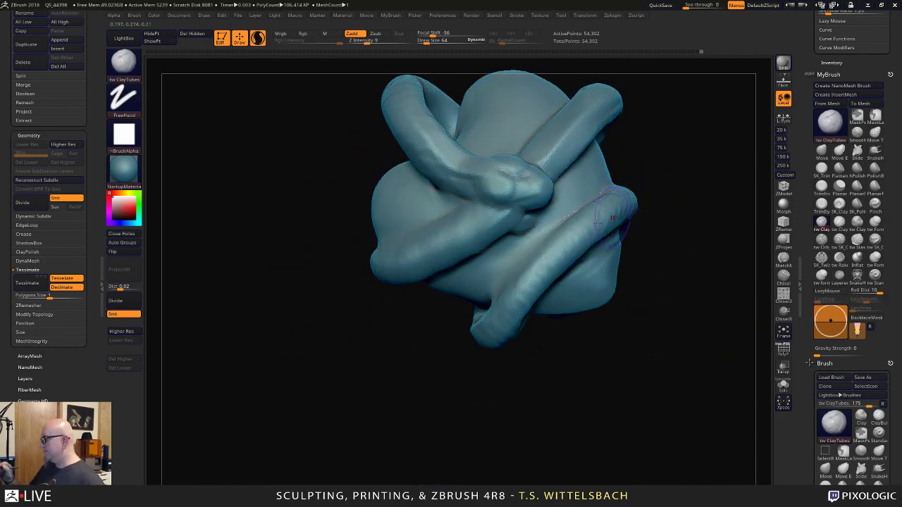
left_click_drag(478, 249, 468, 254)
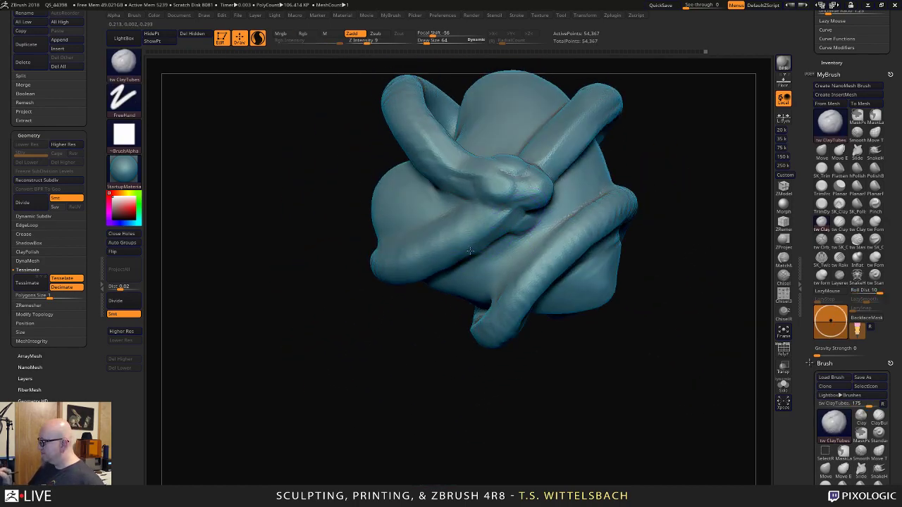
left_click_drag(698, 130, 631, 186, "alt")
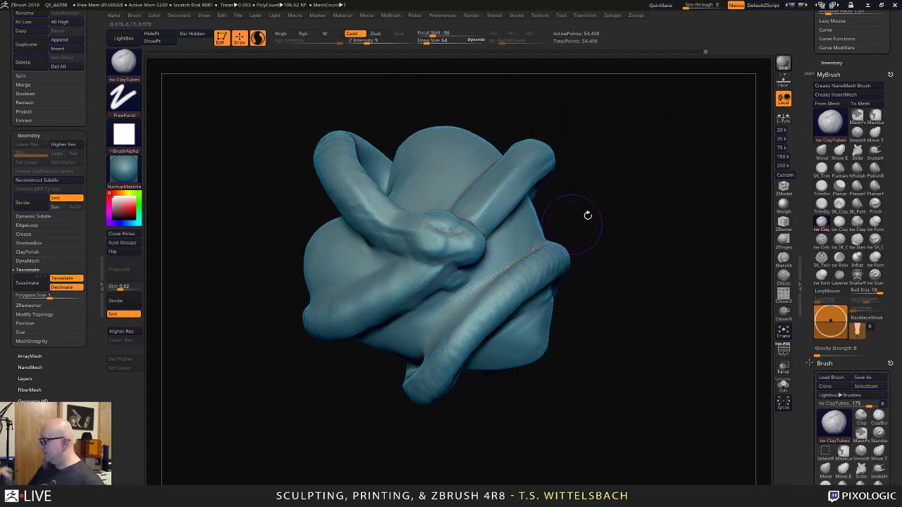
left_click_drag(586, 214, 617, 185)
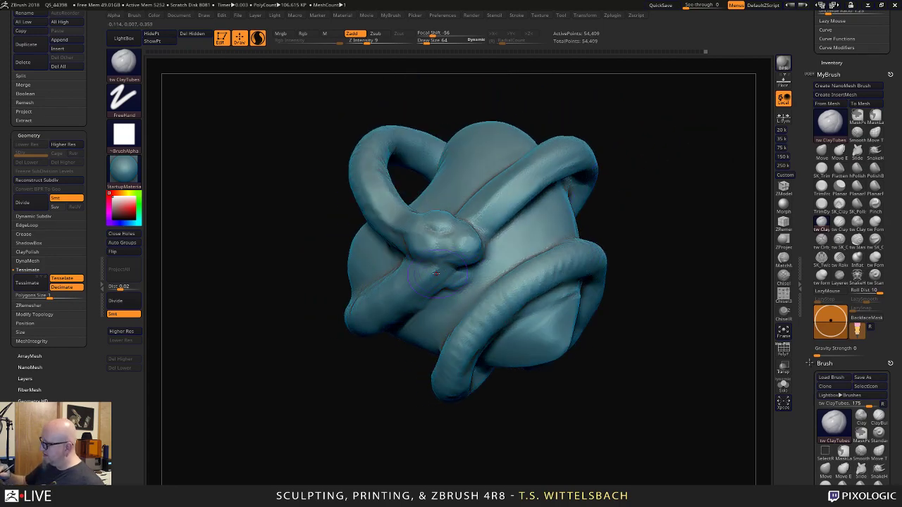
left_click_drag(402, 303, 421, 284)
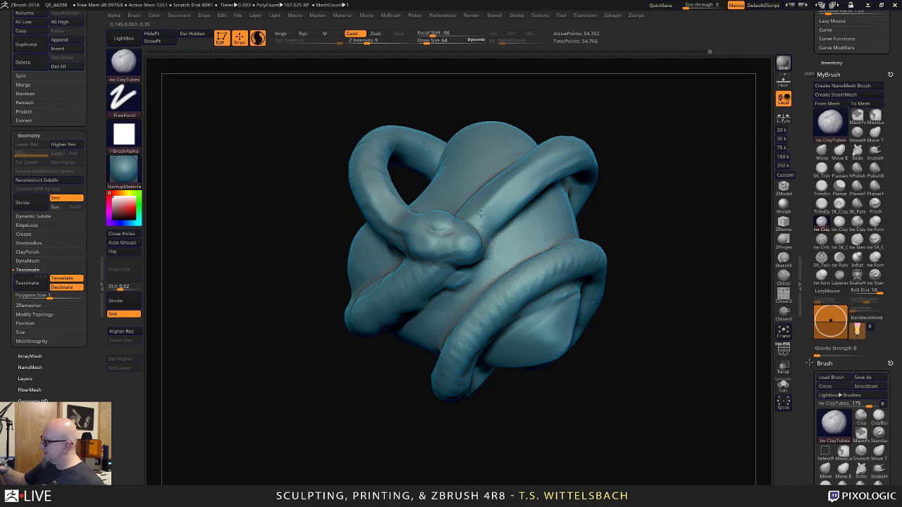
mouse_move(502, 213)
left_mouse_down()
mouse_move(578, 148)
mouse_move(643, 172)
mouse_move(690, 159)
left_mouse_up()
left_click_drag(507, 242, 520, 227)
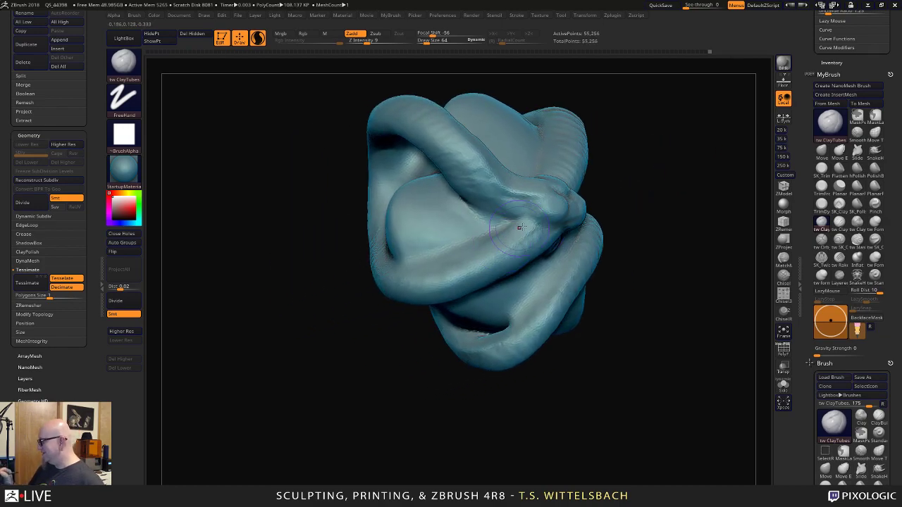
Build up the neck behind the snake head and fill where it meets the coil beneath, using tw ClayTubes.
mouse_move(465, 423)
left_mouse_down()
mouse_move(500, 455)
mouse_move(656, 318)
mouse_move(638, 246)
left_mouse_up()
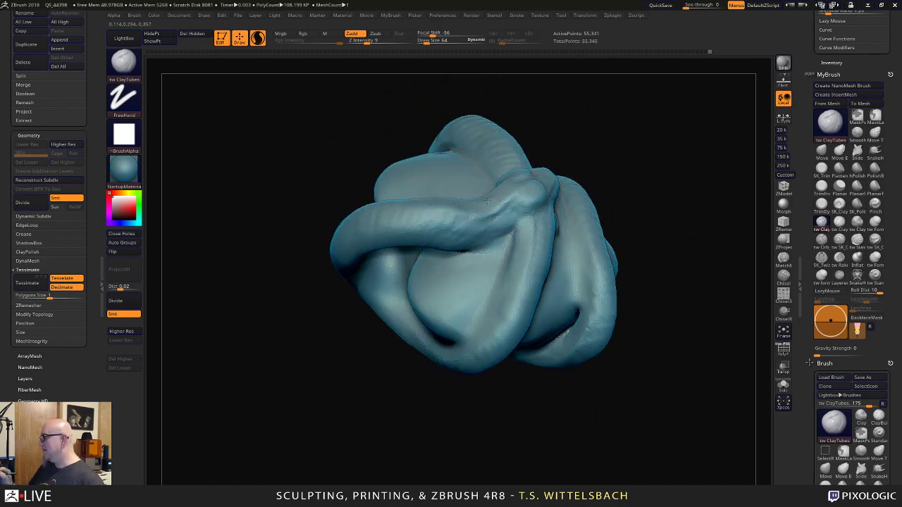
mouse_move(639, 173)
left_mouse_down()
mouse_move(634, 151)
mouse_move(581, 167)
left_mouse_up()
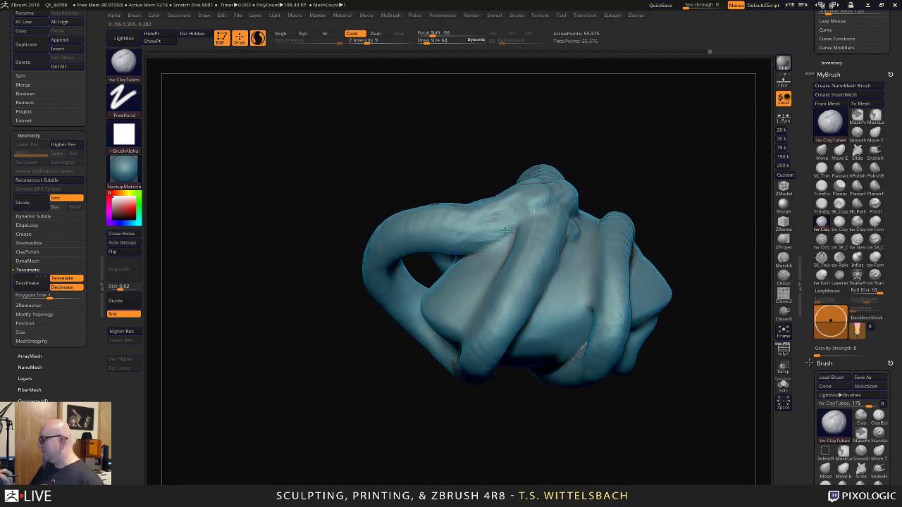
left_click_drag(506, 232, 501, 229)
mouse_move(647, 175)
left_mouse_down()
mouse_move(660, 274)
mouse_move(675, 212)
left_mouse_up()
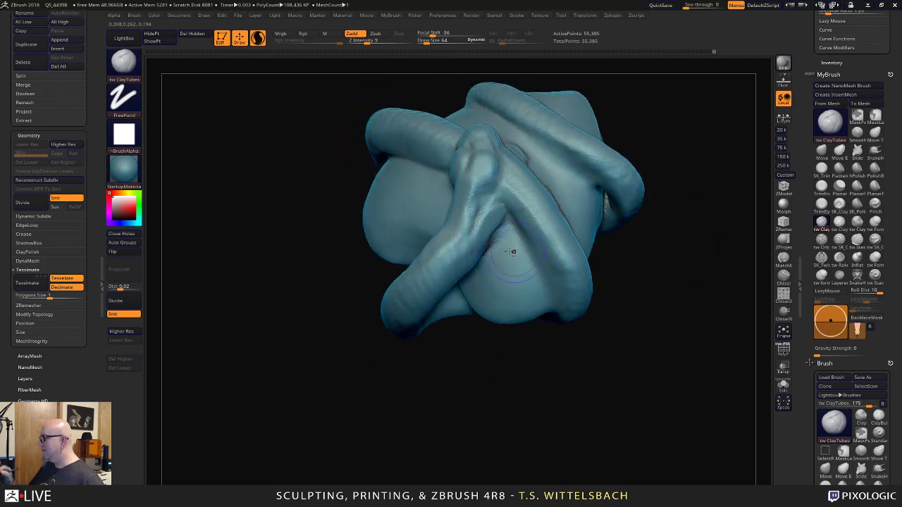
left_click_drag(486, 243, 474, 243)
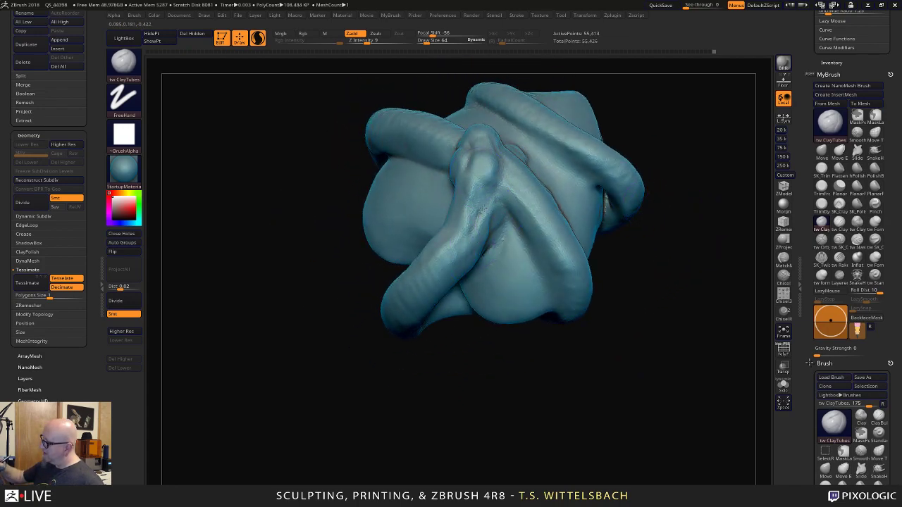
left_click_drag(483, 208, 464, 219)
Refine the underside of the coil junction behind the head with clay and smooth the lower loop around it.
left_click_drag(458, 303, 457, 262)
left_click_drag(501, 208, 497, 269)
mouse_move(479, 305)
left_mouse_down("shift")
mouse_move(499, 211)
mouse_move(468, 310)
left_mouse_up("shift")
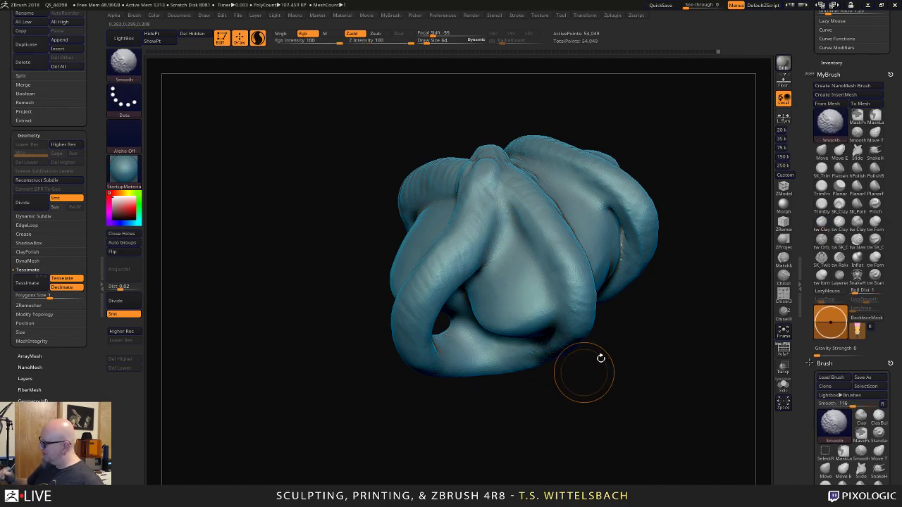
mouse_move(600, 358)
left_mouse_down("shift")
mouse_move(680, 437)
mouse_move(592, 374)
mouse_move(611, 243)
left_mouse_up("shift")
mouse_move(612, 243)
left_mouse_down()
mouse_move(653, 344)
mouse_move(585, 415)
mouse_move(606, 280)
left_mouse_up()
Reshape the heart with Move Elastic at Draw Size 175 and X symmetry, widening its sides and pulling its tip downward.
left_click_drag(520, 272, 615, 221, "alt")
left_click_drag(614, 222, 631, 289)
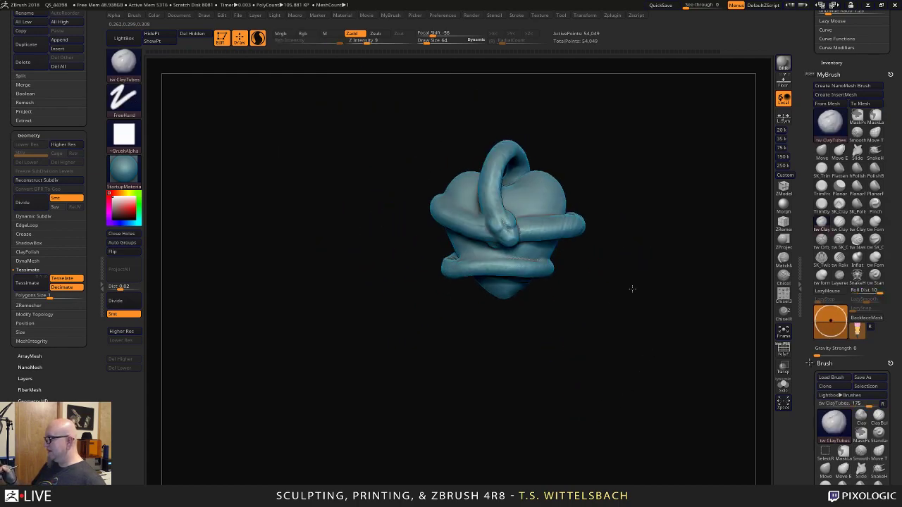
right_click_drag(632, 288, 646, 289, "ctrl")
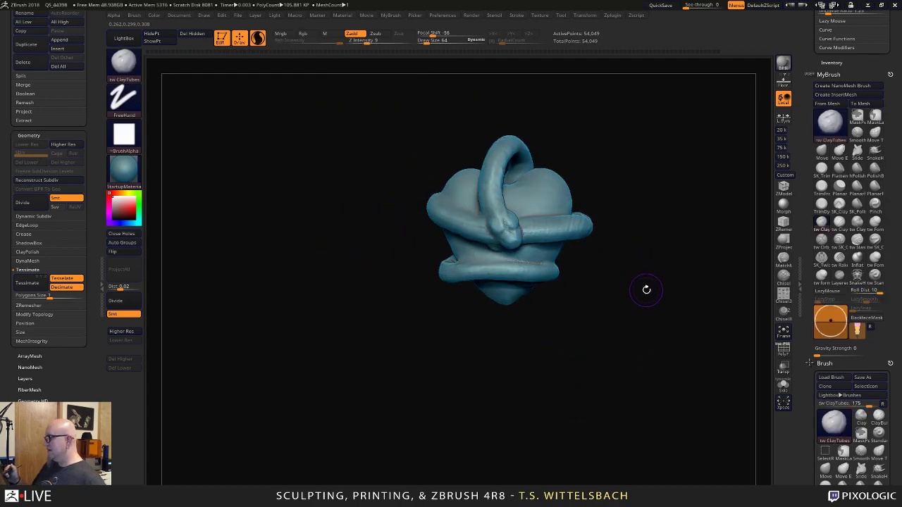
left_click(839, 152)
key("s")
left_click_drag(557, 173, 569, 174)
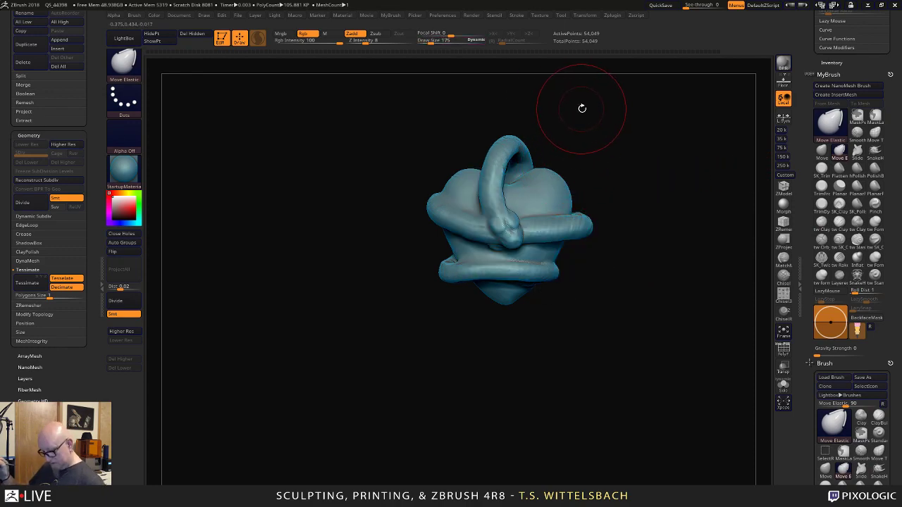
key("x")
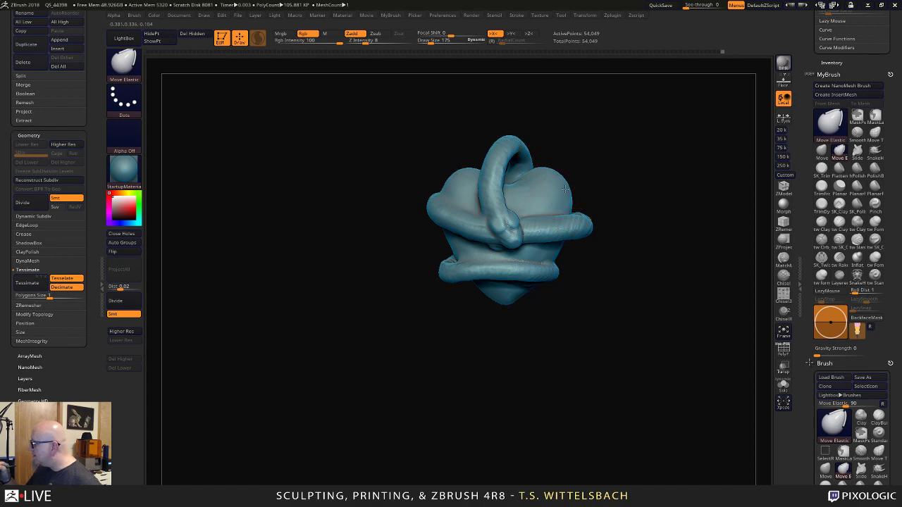
left_click_drag(525, 293, 507, 324)
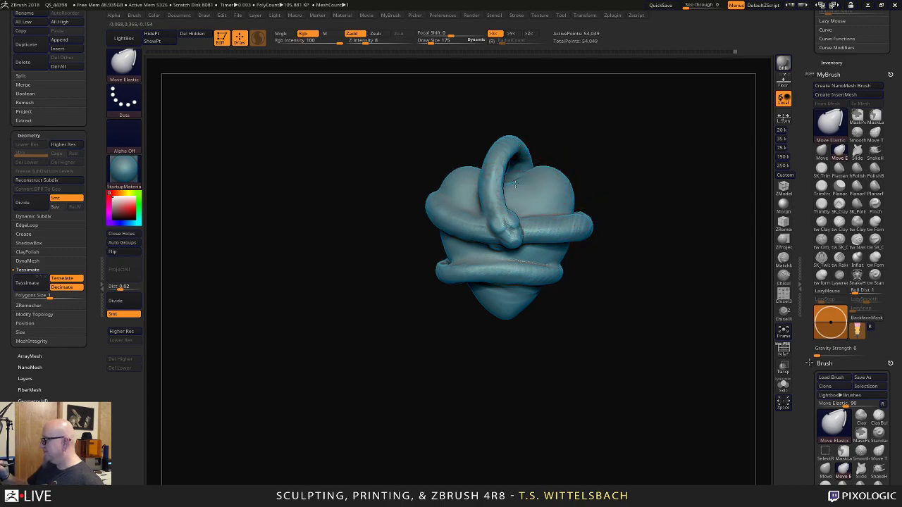
Smooth the rough crease between the snake's neck and the heart at Draw Size 19.
mouse_move(648, 332)
left_mouse_down("alt")
mouse_move(525, 376)
mouse_move(527, 368)
left_mouse_up("alt")
mouse_move(579, 200)
left_mouse_down("alt")
mouse_move(616, 197)
mouse_move(541, 186)
left_mouse_up("alt")
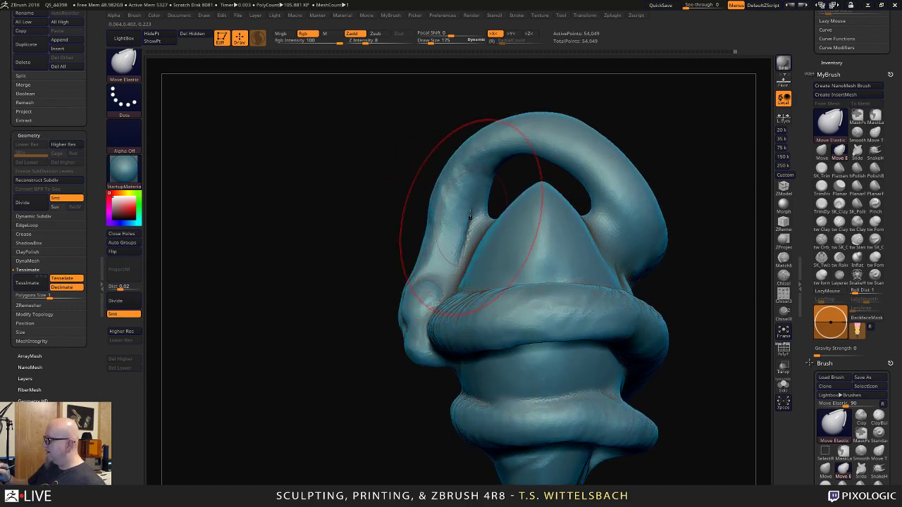
key("space")
left_click_drag(466, 202, 457, 202)
key("shift")
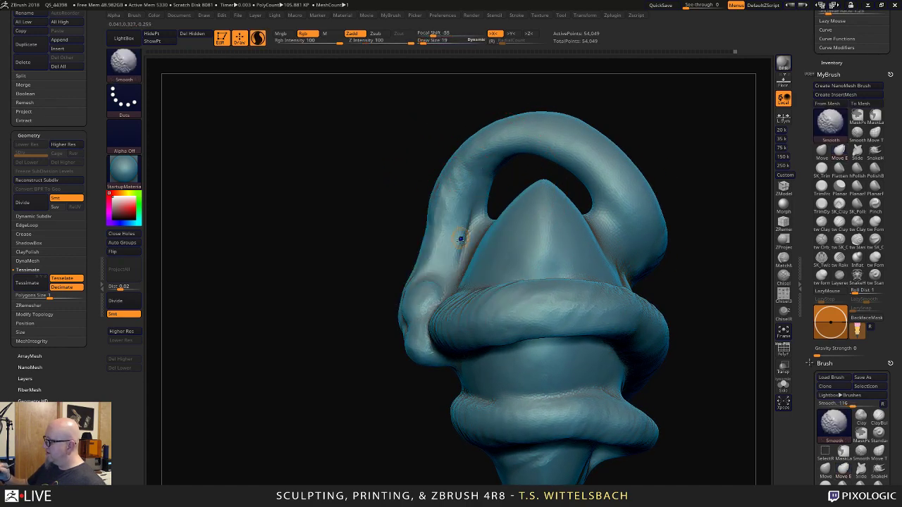
left_click_drag(454, 236, 455, 231, "shift")
Smooth the neck and the inner side of the large loop at Draw Size 41.
key("space")
key("shift")
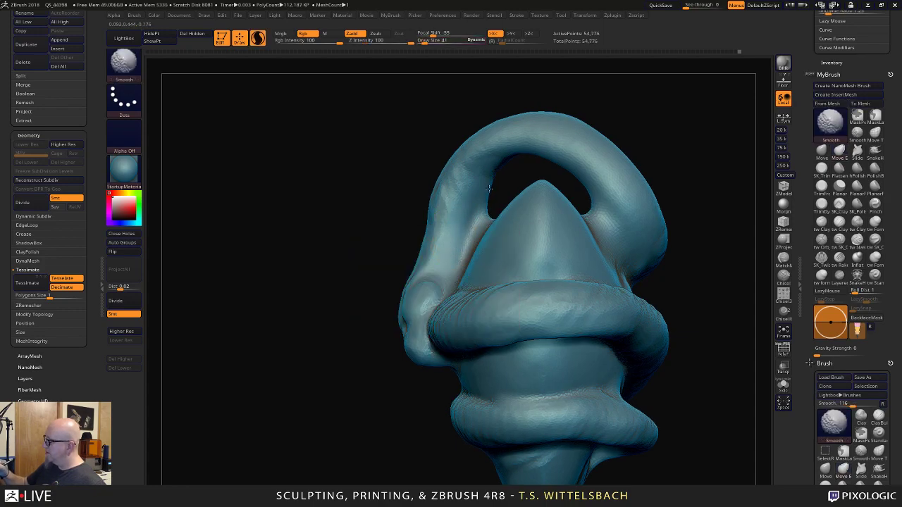
mouse_move(438, 247)
left_mouse_down("shift")
mouse_move(438, 197)
mouse_move(503, 120)
mouse_move(540, 121)
mouse_move(488, 155)
left_mouse_up("shift")
mouse_move(447, 210)
left_mouse_down("shift")
mouse_move(499, 128)
mouse_move(486, 198)
mouse_move(514, 133)
mouse_move(570, 168)
left_mouse_up("shift")
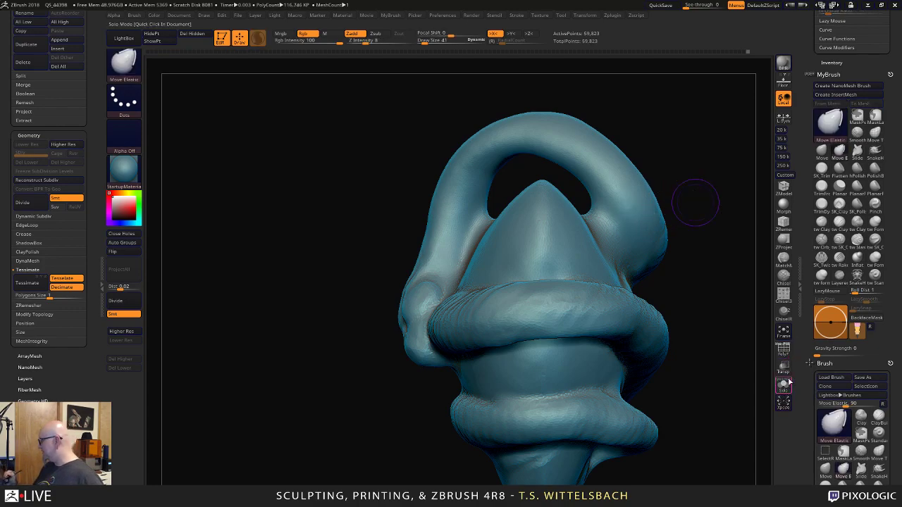
Turn on the wireframe display and smooth the neck and snake head at Draw Size 19 with symmetry off.
left_click(782, 348)
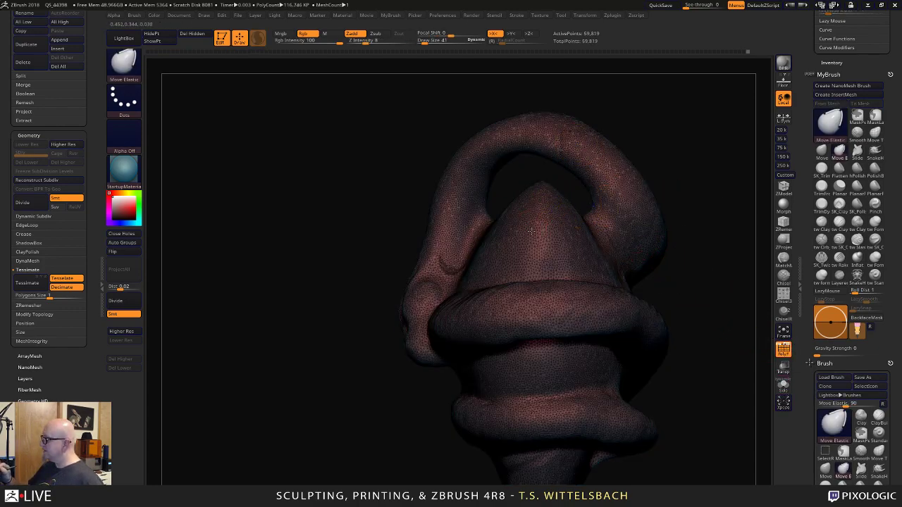
key("space")
mouse_move(455, 197)
left_mouse_down("shift")
mouse_move(441, 248)
mouse_move(459, 243)
left_mouse_up("shift")
left_click_drag(613, 109, 718, 131)
mouse_move(451, 271)
left_mouse_down("shift")
mouse_move(467, 312)
mouse_move(444, 299)
mouse_move(468, 321)
mouse_move(472, 298)
left_mouse_up("shift")
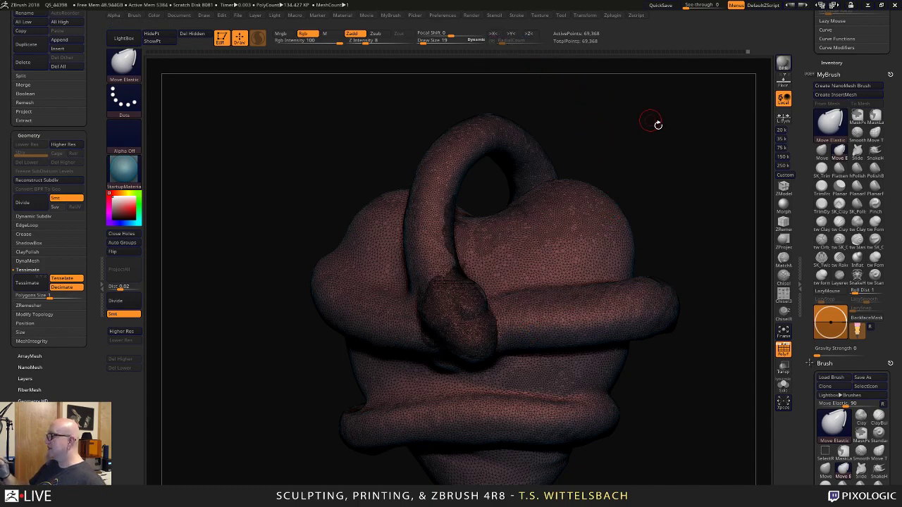
left_click_drag(650, 121, 570, 125)
mouse_move(483, 299)
left_mouse_down("shift")
mouse_move(489, 258)
mouse_move(479, 299)
mouse_move(484, 355)
left_mouse_up("shift")
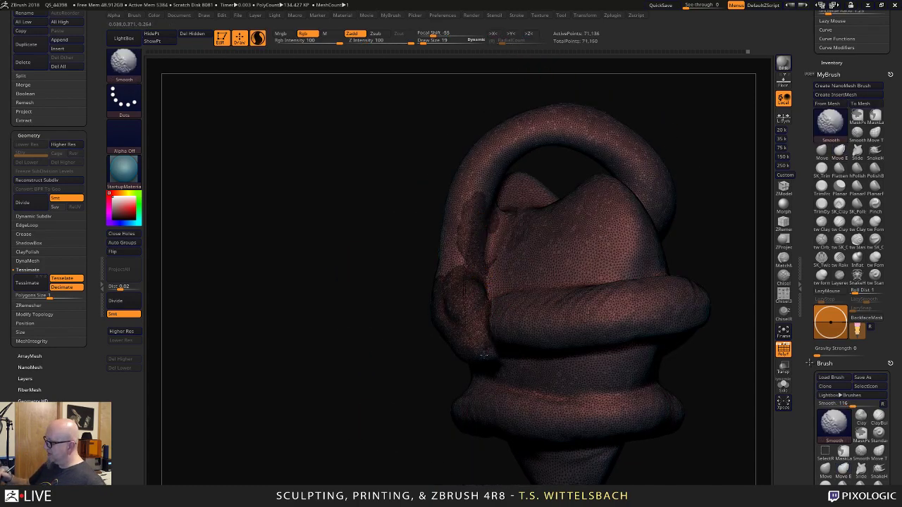
left_click_drag(659, 137, 739, 156)
mouse_move(455, 273)
left_mouse_down("shift")
mouse_move(491, 286)
mouse_move(454, 265)
mouse_move(443, 218)
left_mouse_up("shift")
Duplicate the heart-and-snake subtool and turn off the wireframe display.
mouse_move(689, 193)
left_mouse_down()
mouse_move(605, 152)
mouse_move(648, 364)
mouse_move(620, 384)
left_mouse_up()
left_click_drag(92, 158, 93, 241)
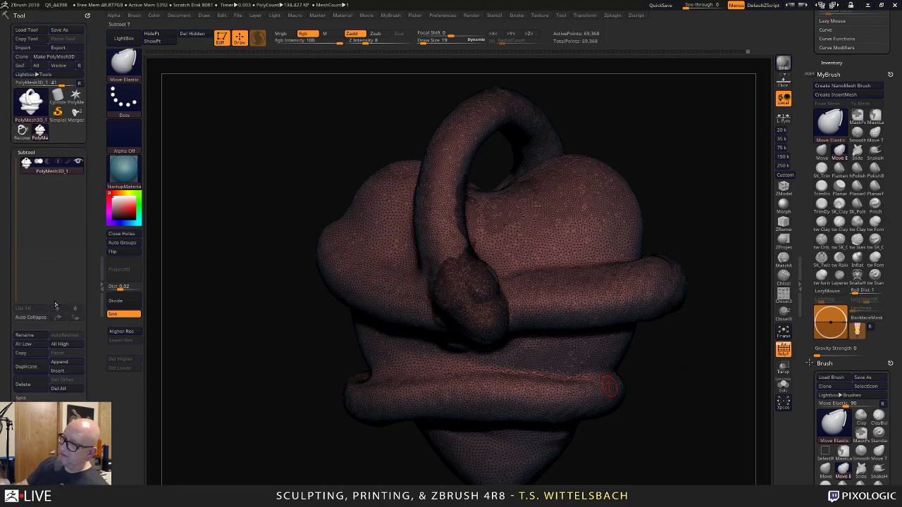
left_click(37, 367)
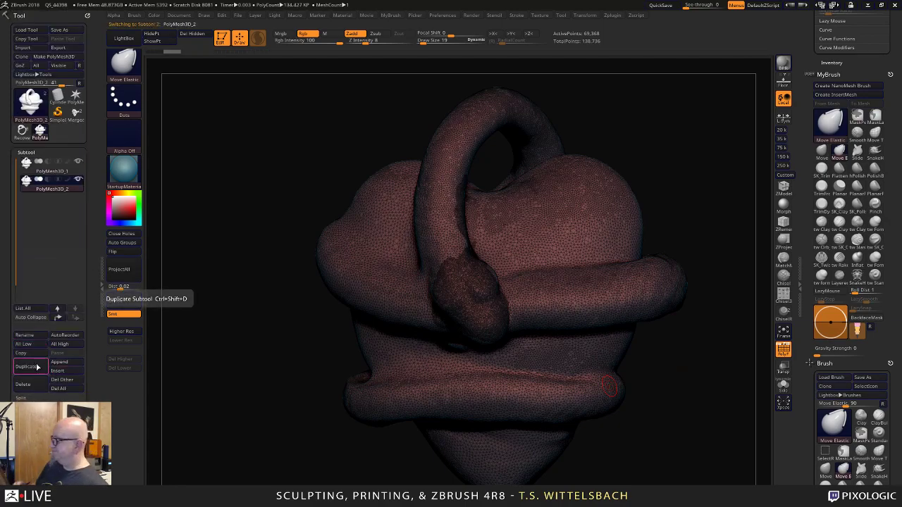
left_click_drag(644, 447, 579, 451, "alt")
left_click(783, 349)
Remesh the duplicate subtool into low-resolution quads with the gizmo's Remesh By ZRemesher deformer.
left_click_drag(643, 439, 585, 338, "alt")
key("w")
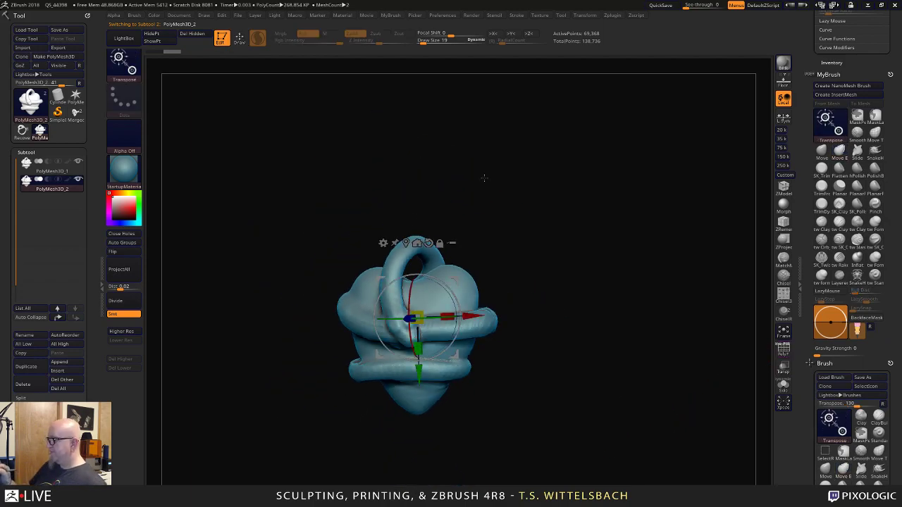
left_click_drag(484, 178, 476, 185, "shift")
left_click(384, 243)
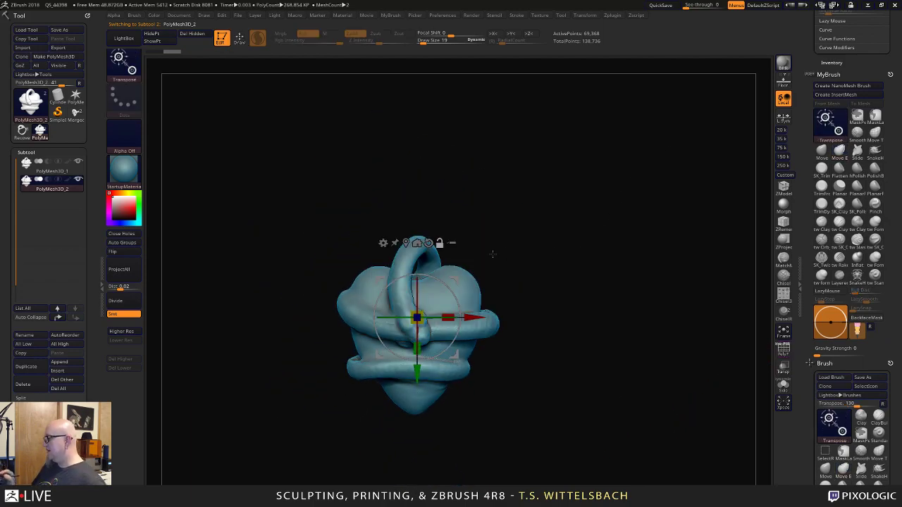
left_click(383, 243)
left_click(382, 243)
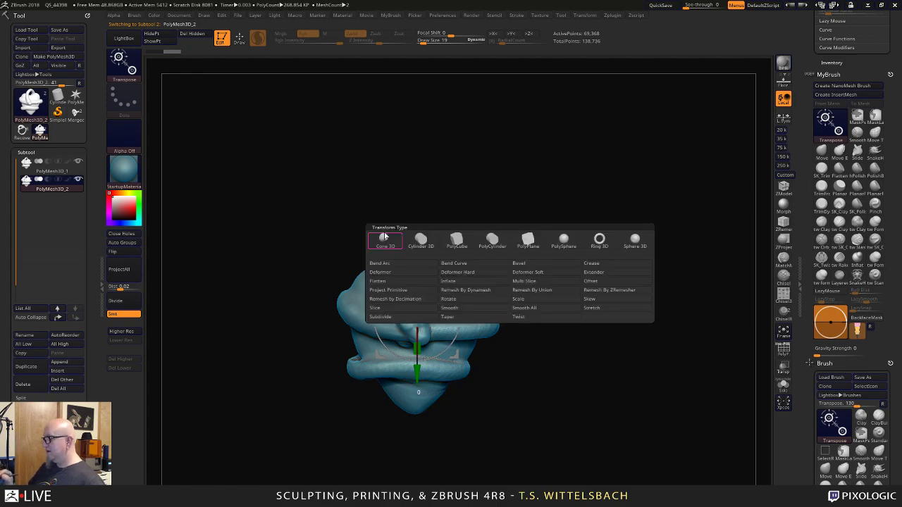
left_click(606, 290)
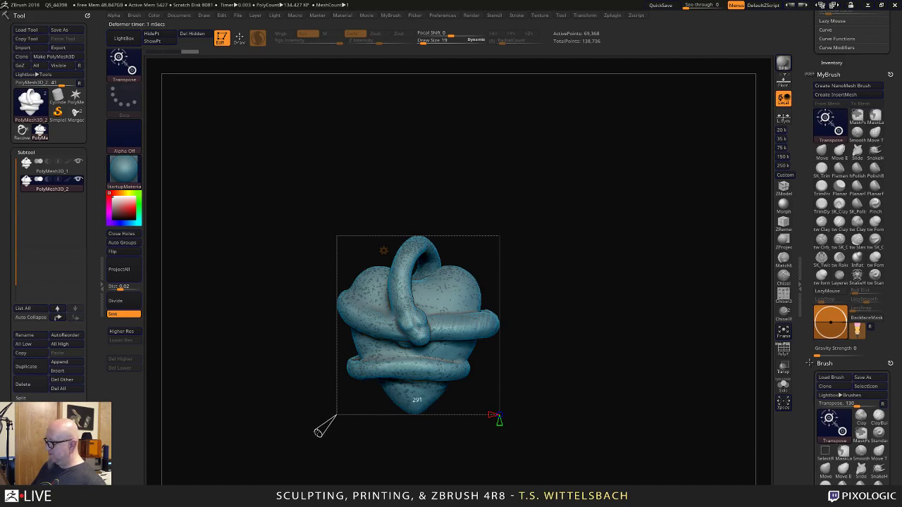
left_click_drag(318, 429, 315, 426)
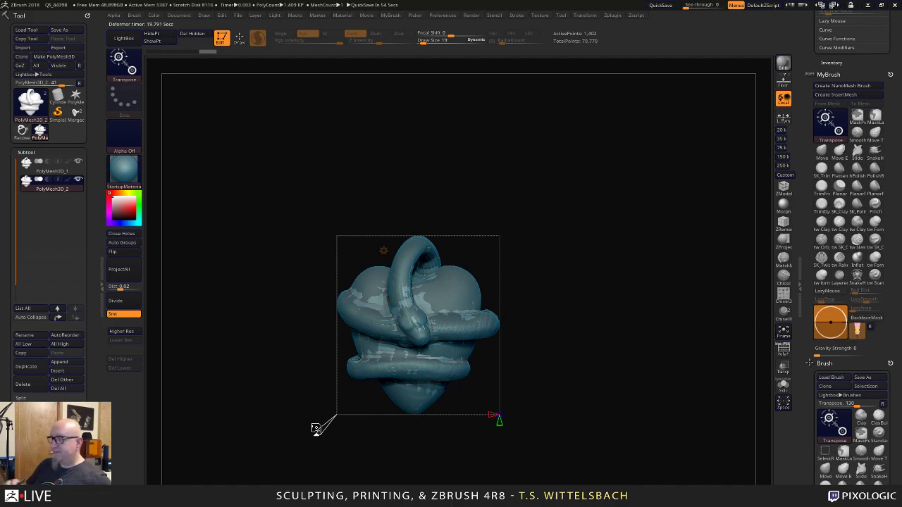
Hide the original PolyMesh3D_1 subtool and inspect the remeshed duplicate on its own.
left_click(78, 162)
left_click_drag(586, 396, 424, 232)
left_click_drag(482, 205, 530, 325)
left_click_drag(605, 247, 652, 240, "alt")
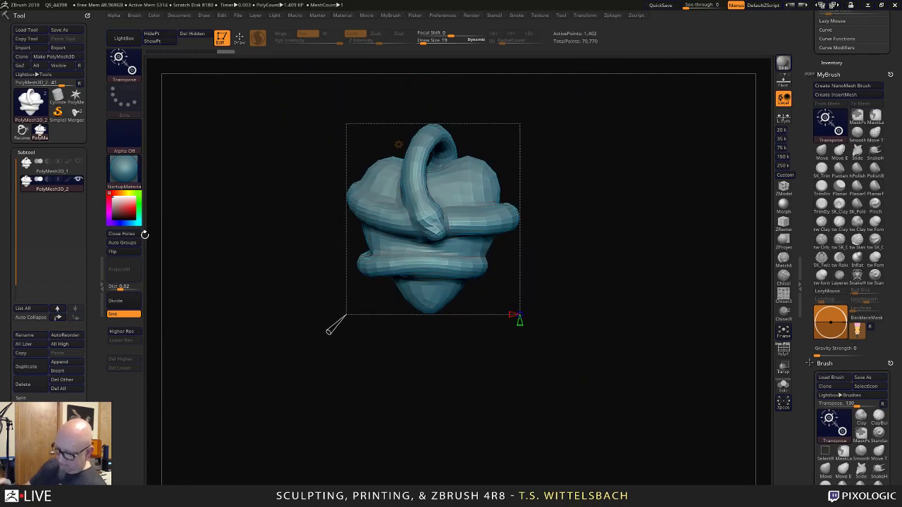
Return to drawing mode and subdivide the remeshed duplicate six times, to about 5.769 million polygons.
key("q")
left_click(131, 301)
left_click(131, 301)
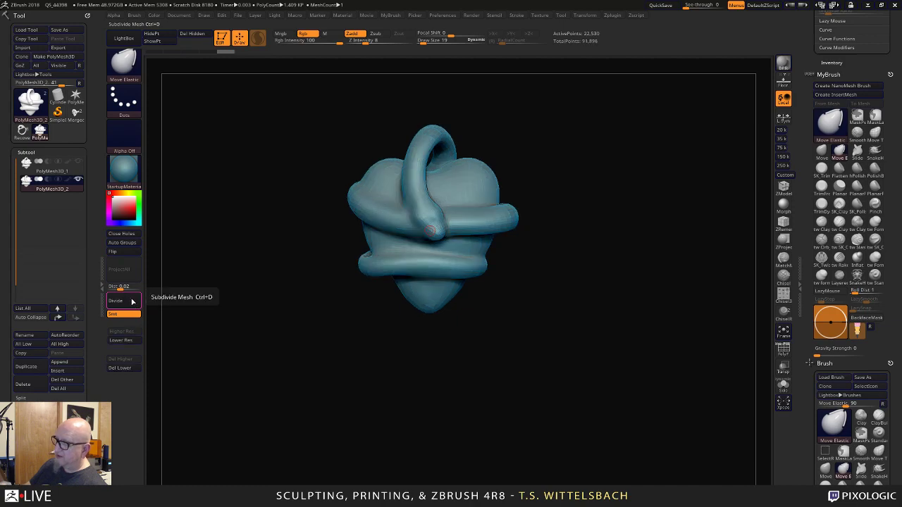
left_click(131, 301)
left_click(131, 300)
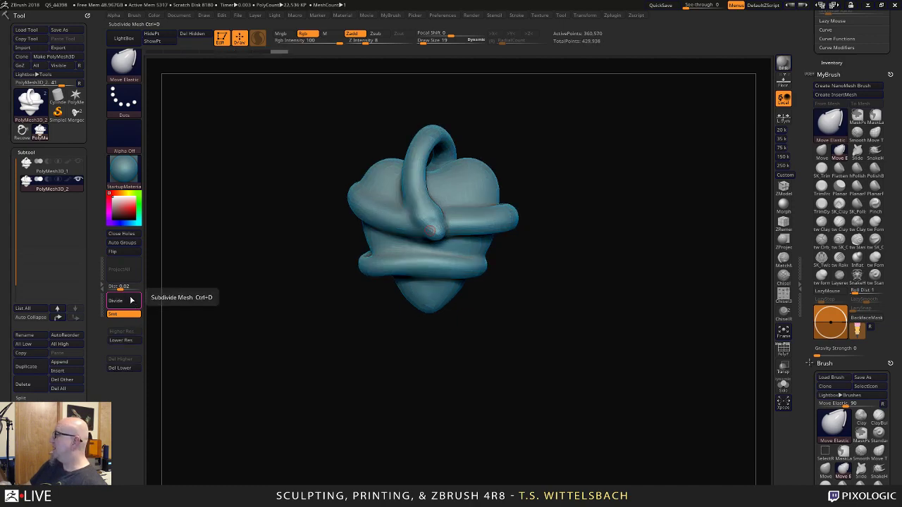
left_click(131, 302)
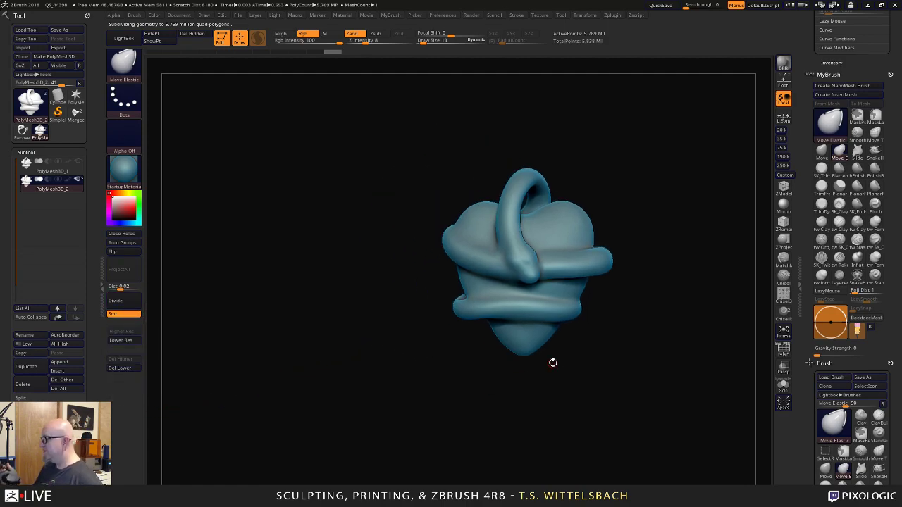
Add a tw ClayTubes stroke at Draw Size 64 along the front of the neck rising into the large loop.
left_click_drag(653, 346, 552, 374, "alt")
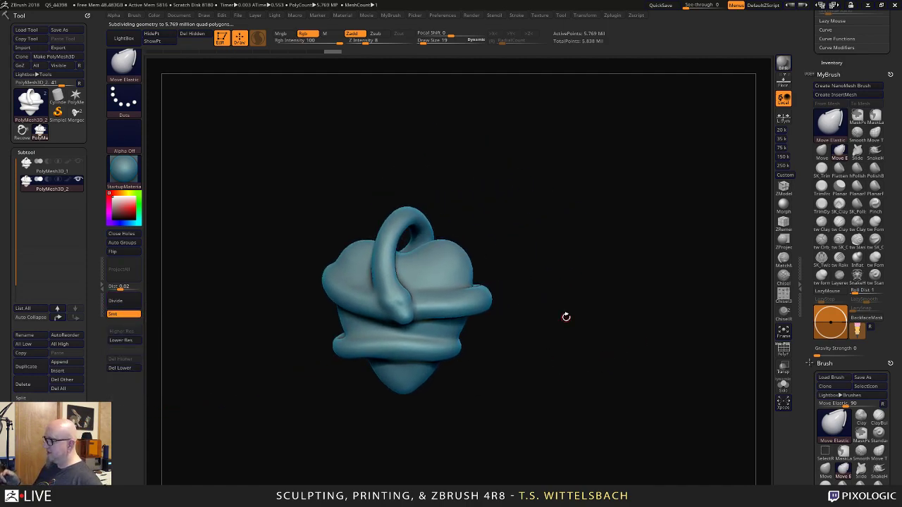
key("space")
mouse_move(520, 237)
left_mouse_down()
mouse_move(534, 220)
mouse_move(565, 280)
mouse_move(657, 362)
mouse_move(630, 433)
mouse_move(628, 334)
mouse_move(598, 312)
mouse_move(551, 402)
mouse_move(374, 395)
mouse_move(425, 390)
mouse_move(622, 157)
mouse_move(599, 169)
mouse_move(486, 185)
left_mouse_up()
key("space")
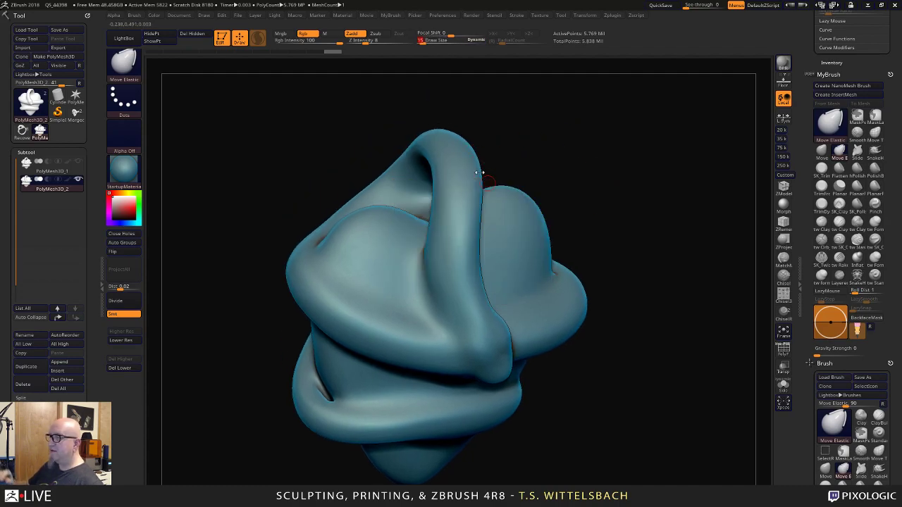
left_click(820, 221)
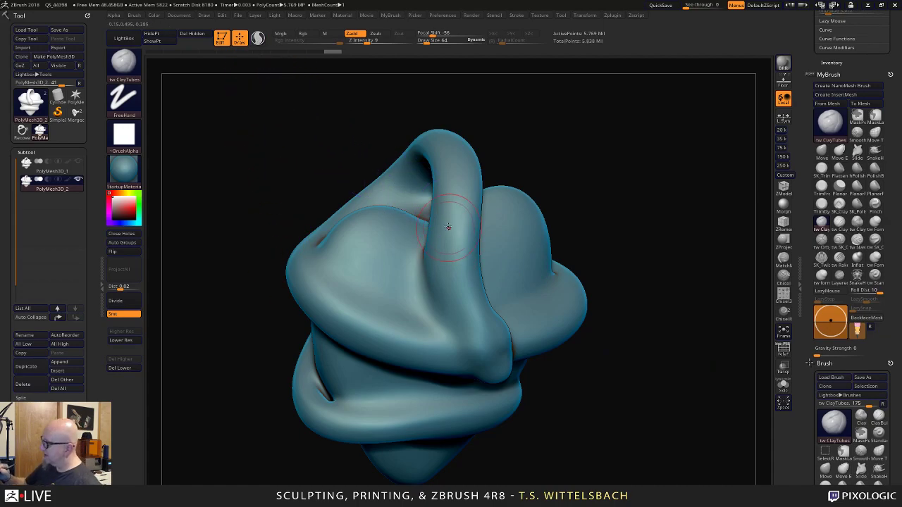
mouse_move(442, 215)
left_mouse_down()
mouse_move(447, 239)
mouse_move(451, 197)
left_mouse_up()
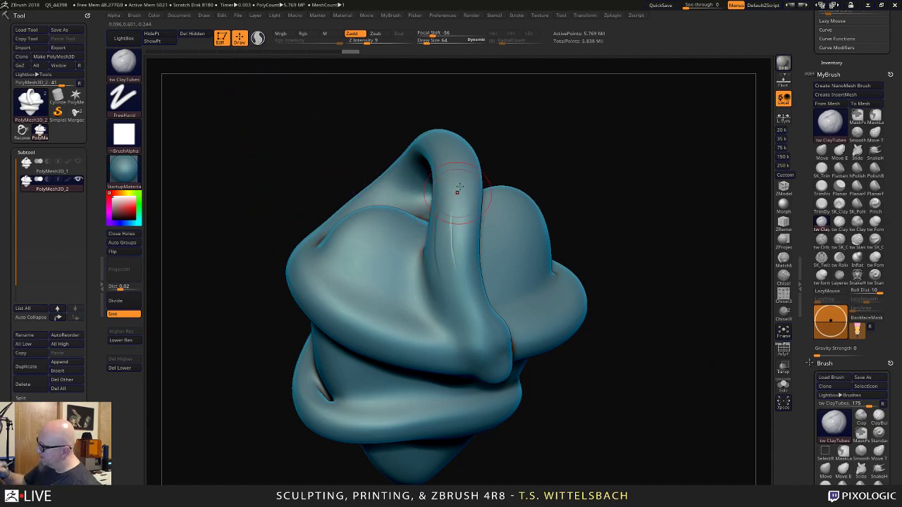
Build up tw ClayTubes strokes at Draw Size 41 along the front of the neck below the large loop and soften them.
right_click(521, 148)
left_click_drag(523, 147, 518, 146)
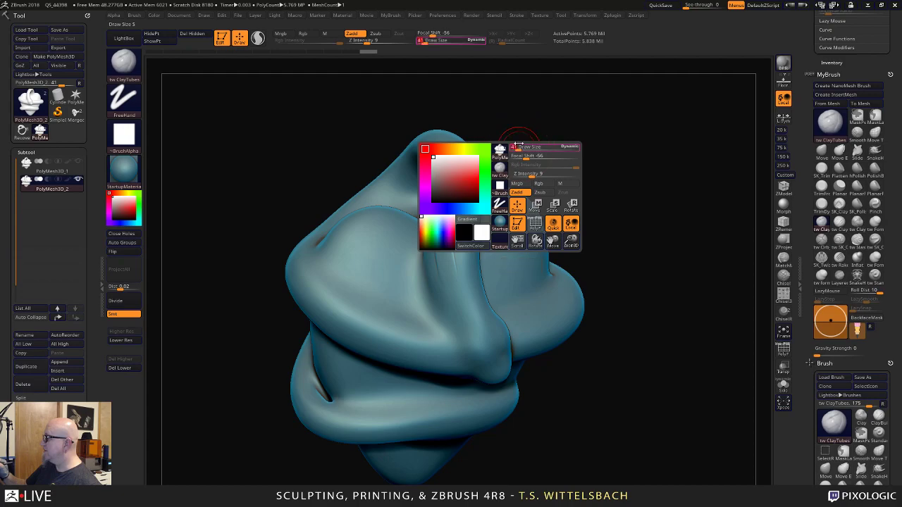
left_click_drag(461, 322, 437, 211)
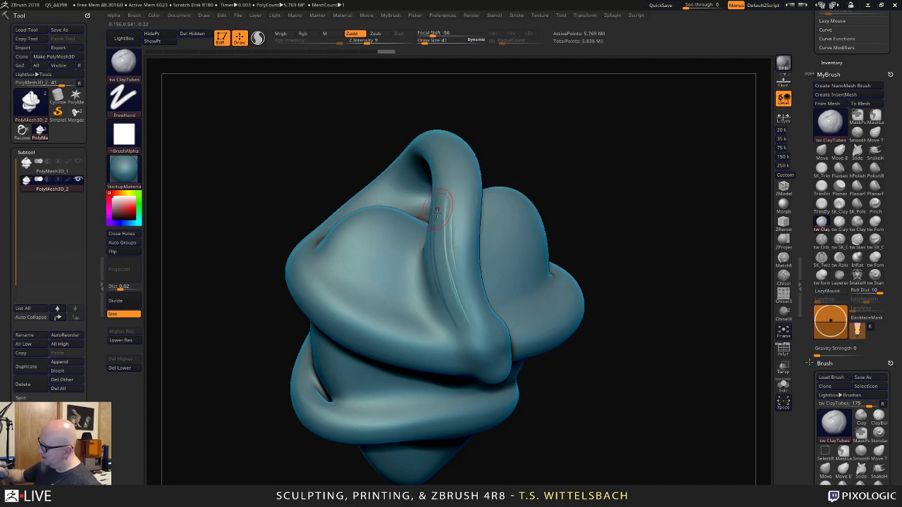
left_click_drag(449, 312, 441, 281)
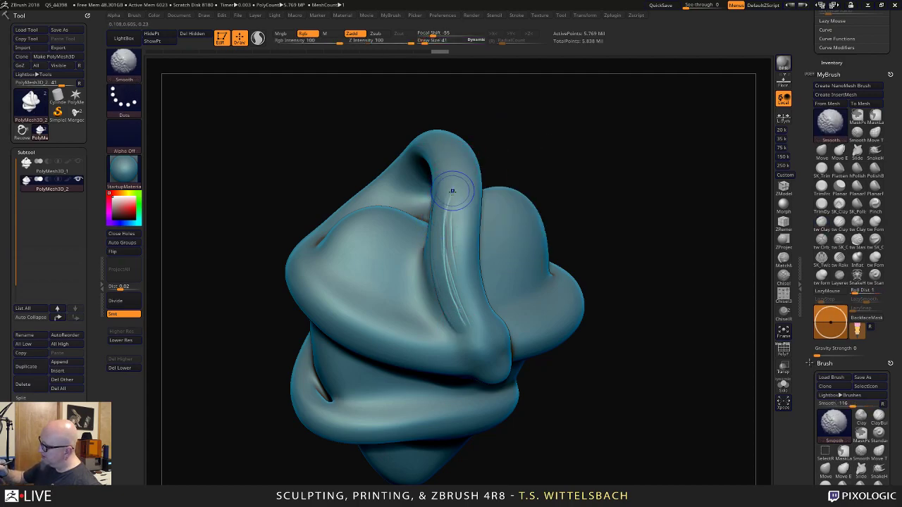
left_click_drag(447, 189, 456, 310, "shift")
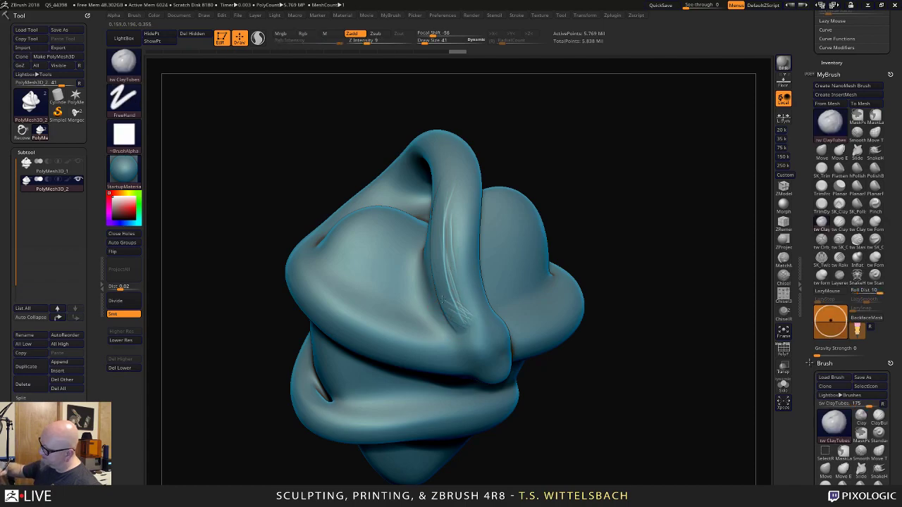
Make Smooth Stronger the smoothing brush and smooth the clay strokes on the front of the neck.
left_click(857, 131)
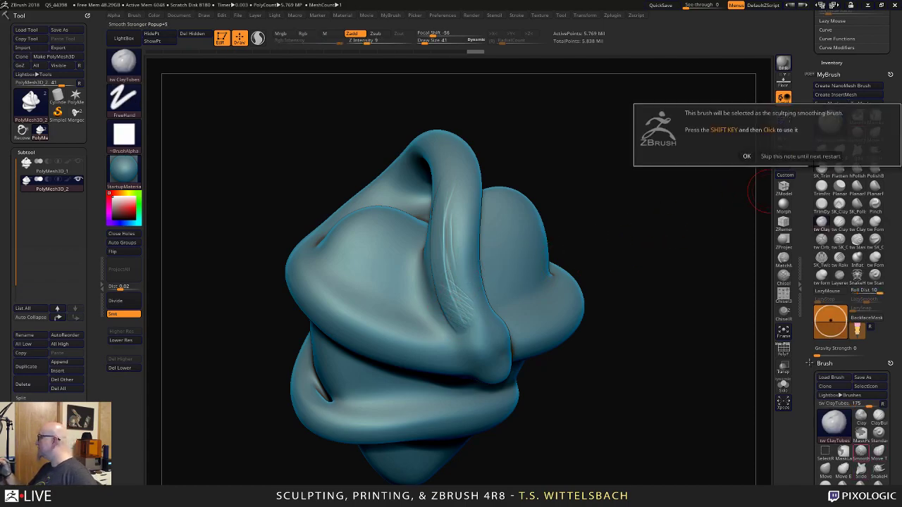
left_click(800, 156)
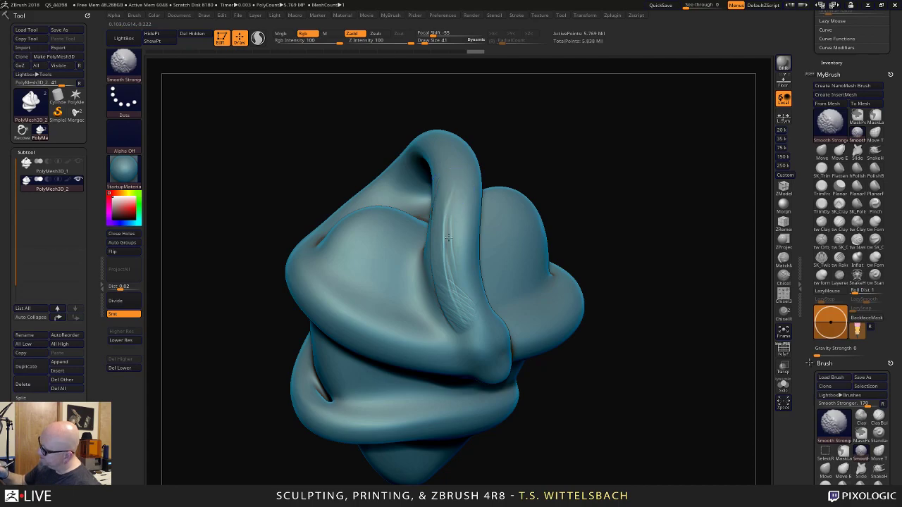
left_click_drag(460, 321, 435, 280, "shift")
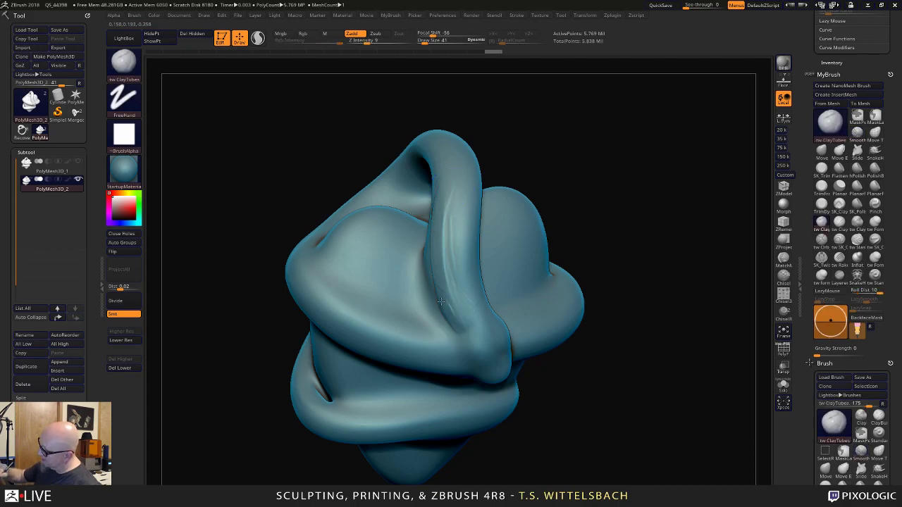
Add tw ClayTubes strokes up the side of the neck and over the top of the large loop.
left_click_drag(514, 124, 479, 198)
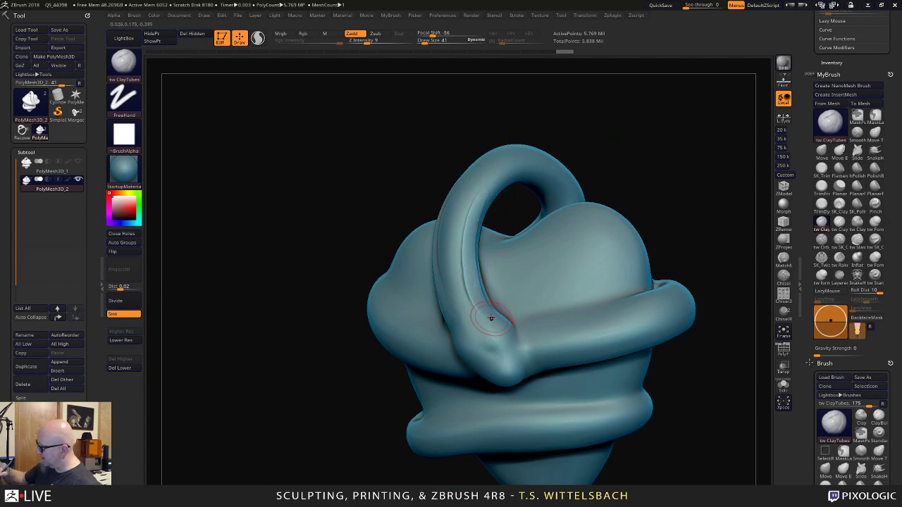
left_click_drag(491, 318, 488, 190)
mouse_move(472, 287)
left_mouse_down()
mouse_move(479, 205)
mouse_move(530, 174)
mouse_move(656, 177)
mouse_move(662, 388)
mouse_move(686, 181)
mouse_move(648, 167)
left_mouse_up()
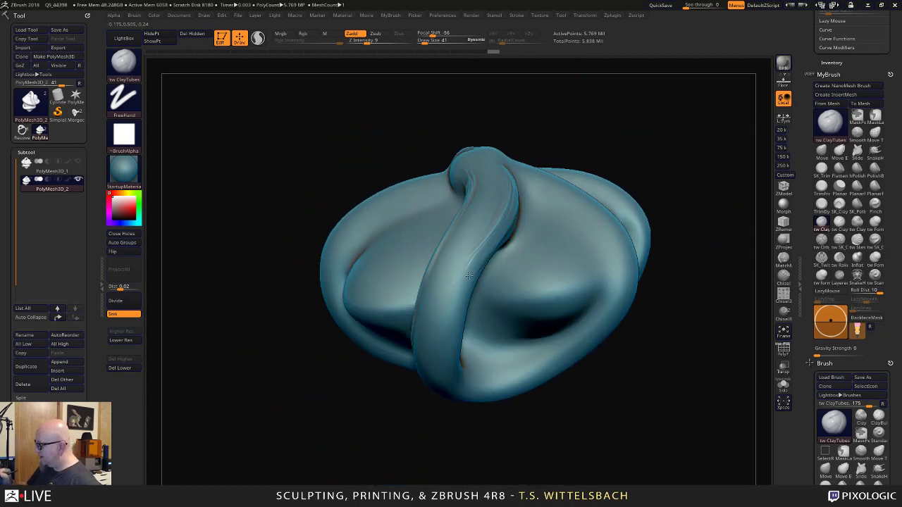
left_click_drag(529, 439, 500, 242)
mouse_move(551, 229)
left_mouse_down()
mouse_move(496, 252)
mouse_move(458, 286)
mouse_move(444, 331)
mouse_move(496, 248)
mouse_move(575, 223)
left_mouse_up()
Build up clay strokes around the back of the large loop and blend them with Smooth Stronger.
left_click_drag(451, 311, 463, 381)
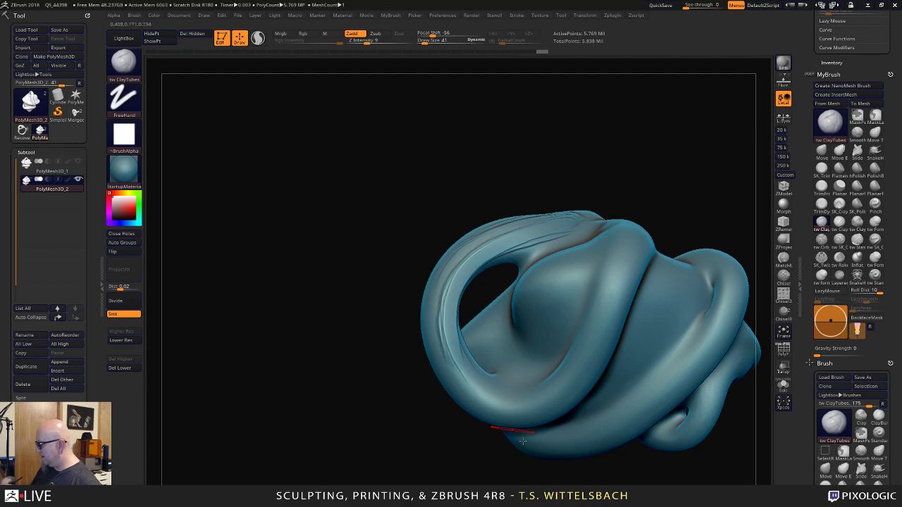
left_click_drag(514, 465, 642, 478)
mouse_move(726, 363)
left_mouse_down()
mouse_move(629, 401)
mouse_move(437, 394)
mouse_move(394, 331)
left_mouse_up()
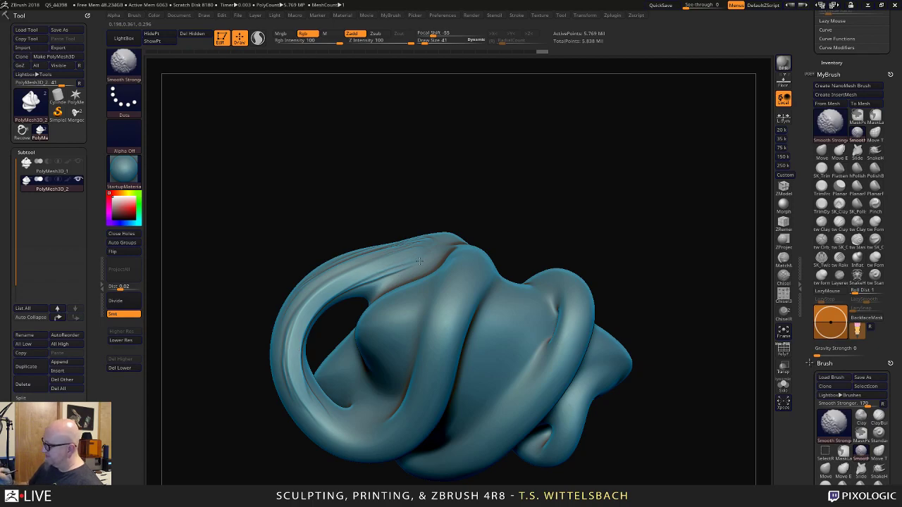
mouse_move(516, 187)
left_mouse_down()
mouse_move(600, 219)
mouse_move(547, 271)
left_mouse_up()
left_click_drag(505, 294, 610, 281, "alt")
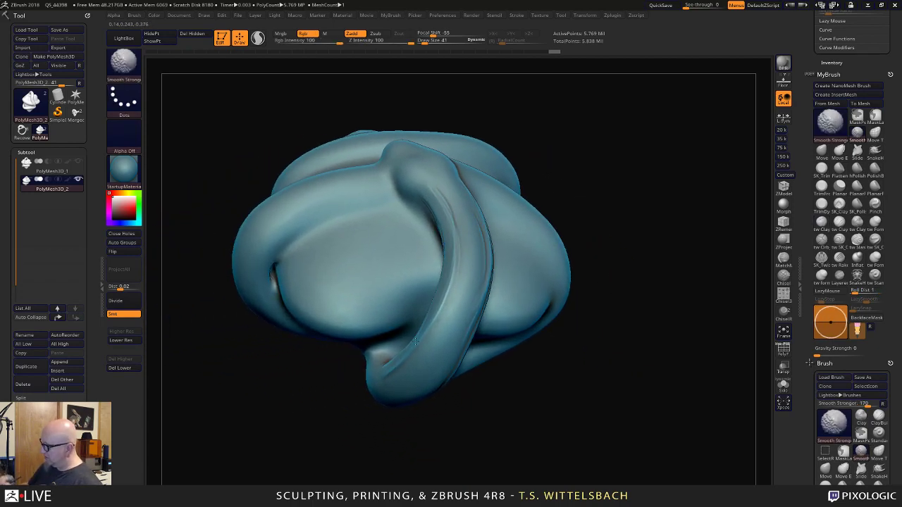
left_click_drag(509, 418, 504, 339)
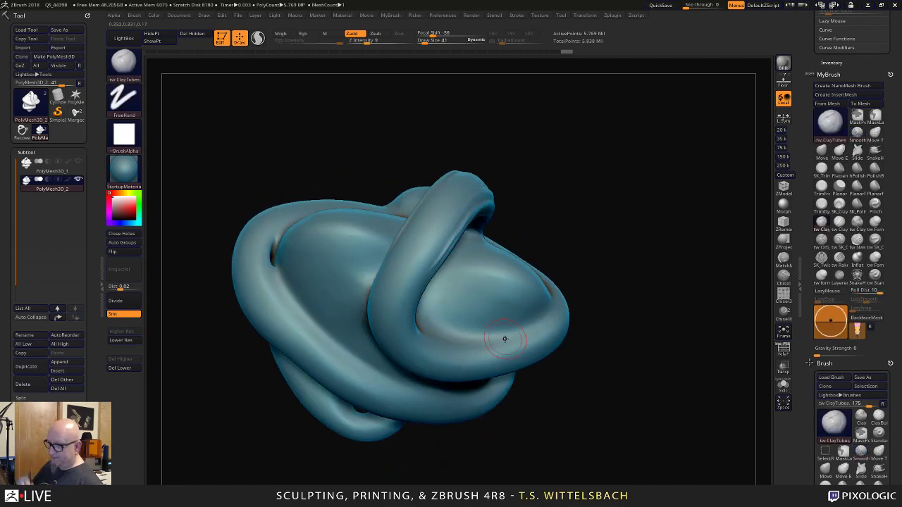
Lower the subtool's subdivision to 360,570 points and reshape the large loop with tw ClayTubes and Smooth Stronger.
left_click(121, 340)
left_click_drag(239, 269, 587, 197)
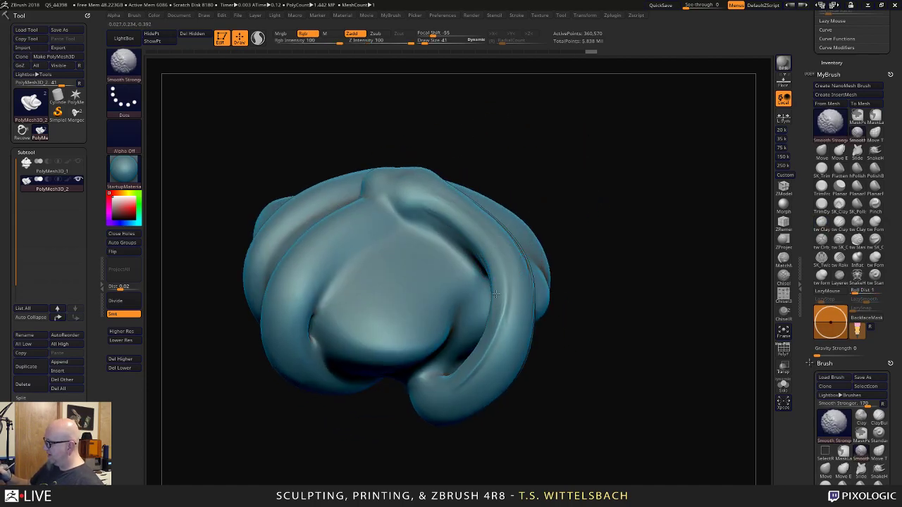
mouse_move(614, 176)
left_mouse_down()
mouse_move(475, 218)
mouse_move(487, 273)
left_mouse_up()
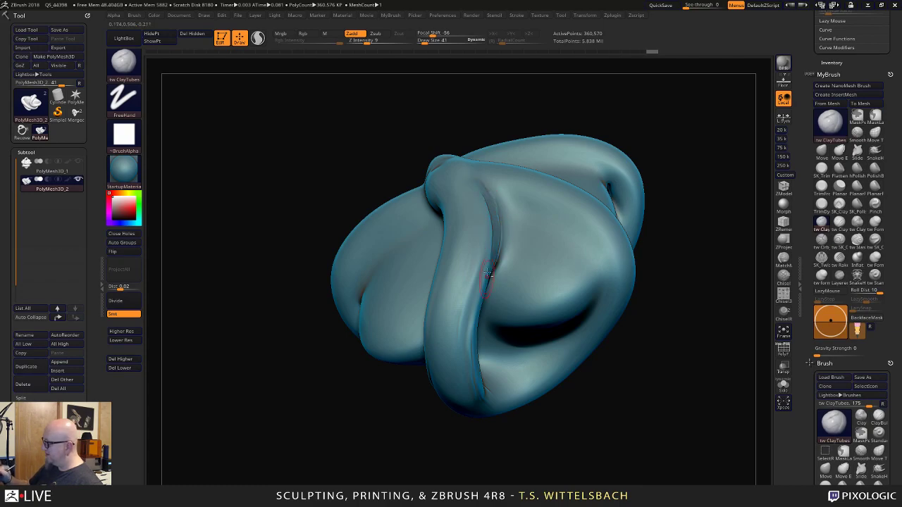
left_click_drag(676, 120, 490, 211)
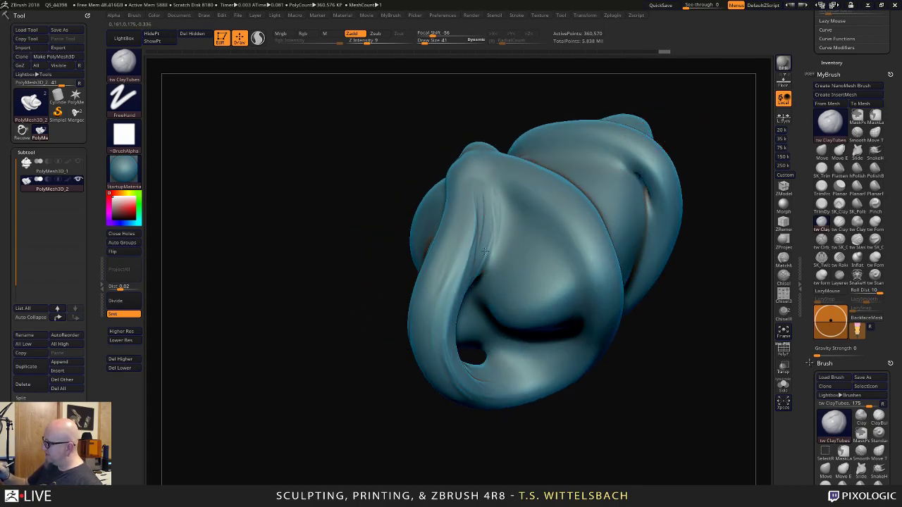
mouse_move(466, 256)
left_mouse_down()
mouse_move(461, 232)
mouse_move(482, 202)
left_mouse_up()
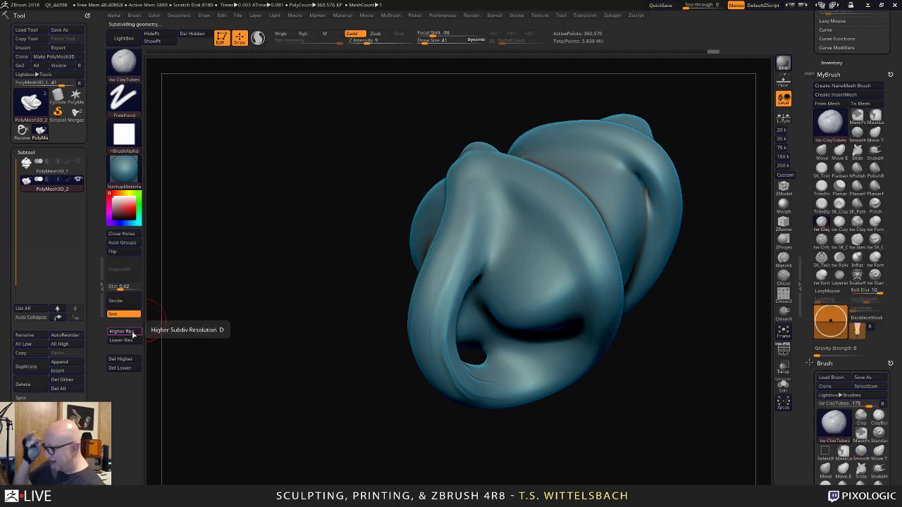
Raise the remeshed subtool one subdivision level and select the original PolyMesh3D_1 subtool to compare the two forms.
left_click(133, 334)
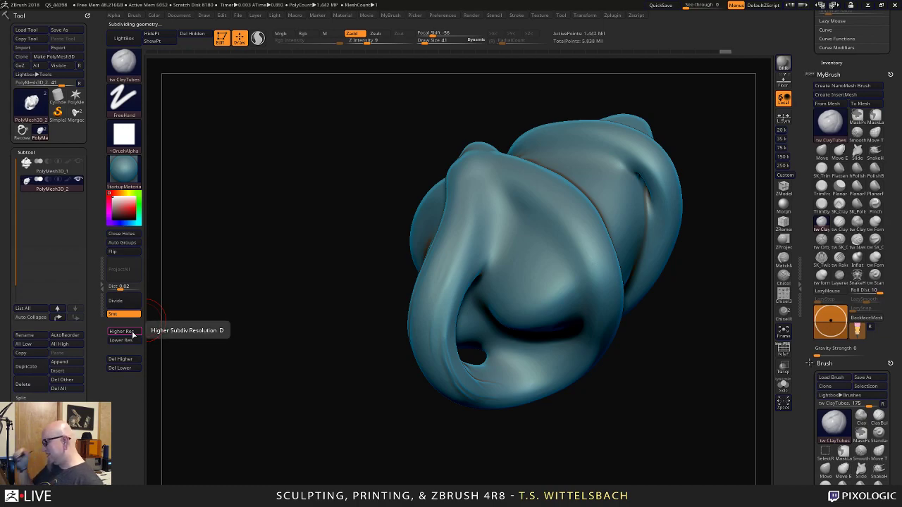
mouse_move(540, 429)
left_mouse_down()
mouse_move(561, 401)
mouse_move(596, 425)
mouse_move(584, 403)
mouse_move(517, 372)
mouse_move(590, 367)
mouse_move(551, 346)
left_mouse_up()
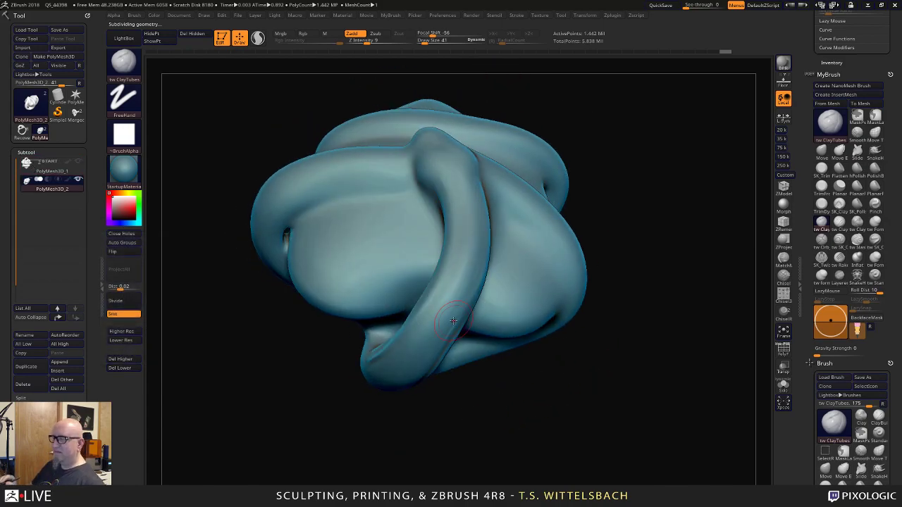
left_click(40, 171)
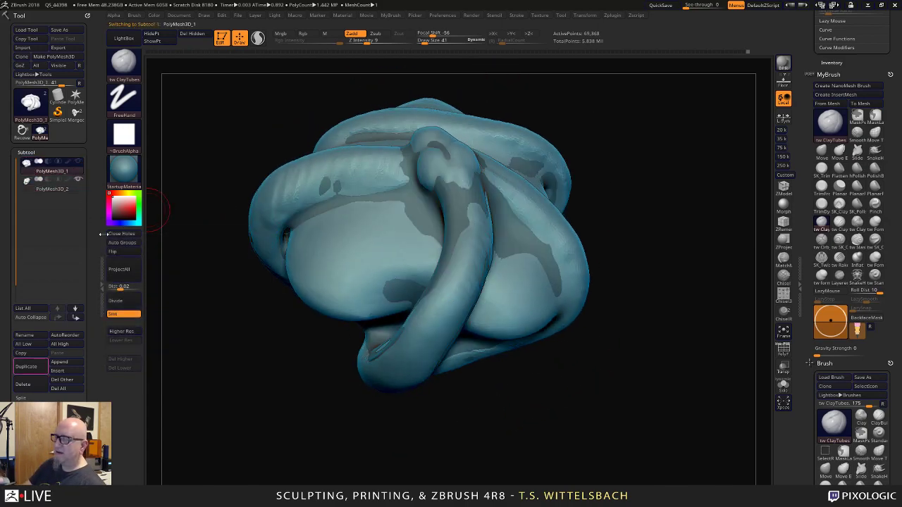
mouse_move(366, 425)
left_mouse_down()
mouse_move(345, 422)
mouse_move(338, 368)
mouse_move(357, 438)
left_mouse_up()
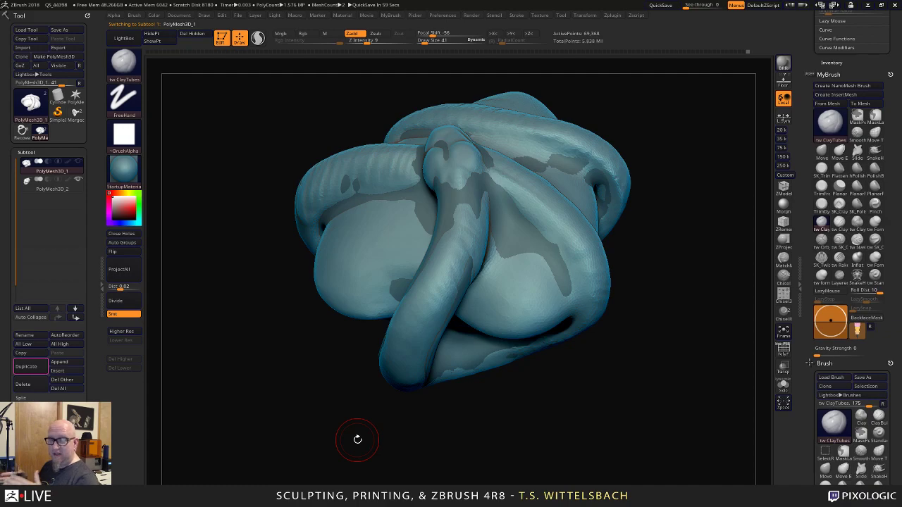
Switch to the Merged_Recovered_Tool1 ring model and inspect its band and skull front.
left_click(73, 121)
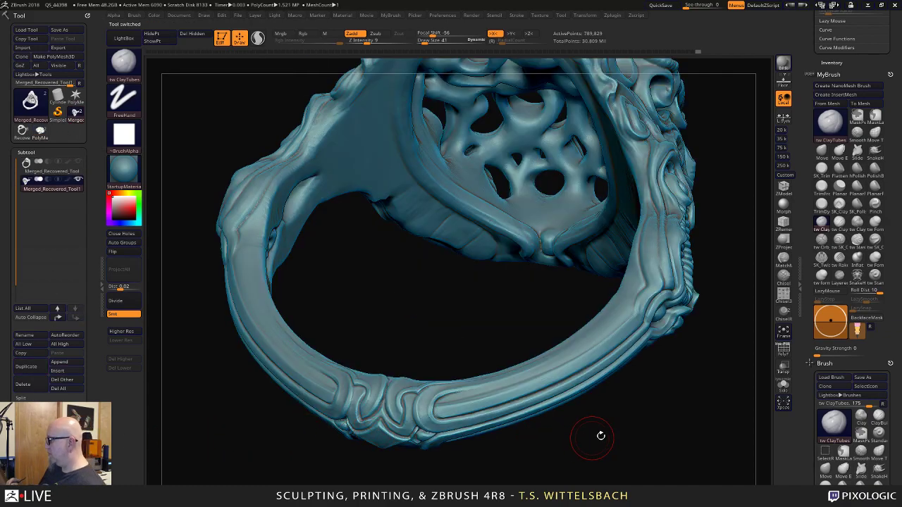
left_click_drag(676, 405, 601, 394)
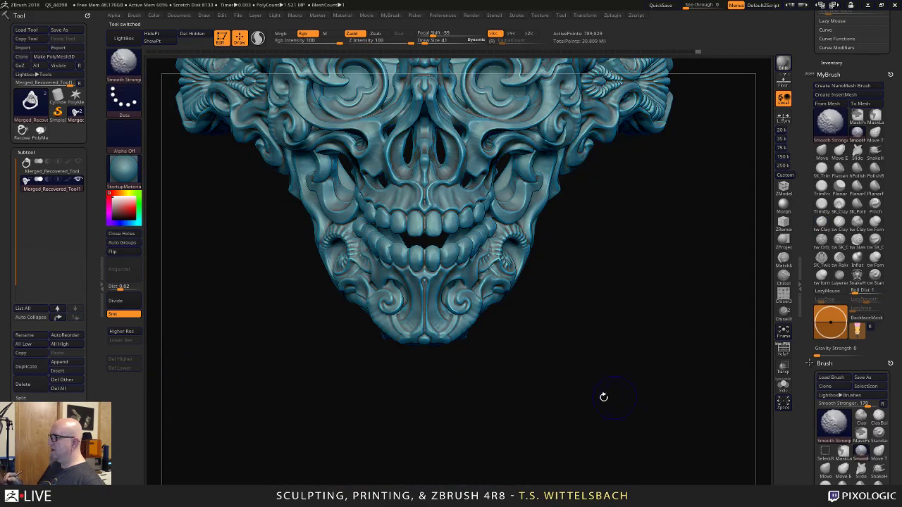
Switch to the Recovered_Tool skull ring, select its default4 subtool and hide the skull to examine that early ring frame.
left_click(425, 380)
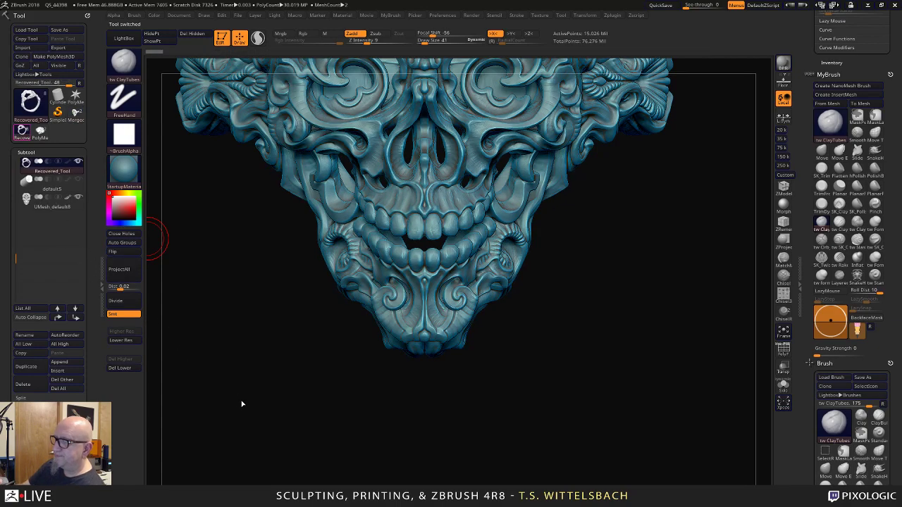
left_click_drag(19, 196, 19, 184)
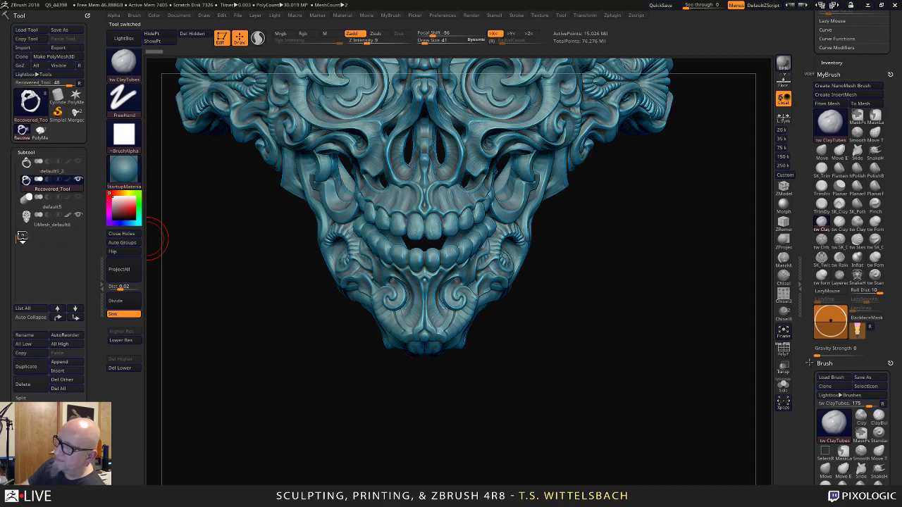
scroll(60, 169, "up", 3)
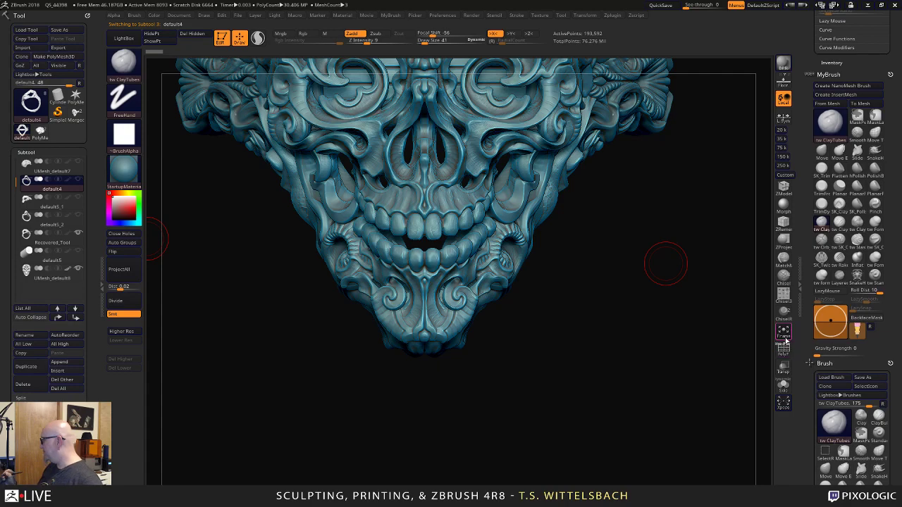
left_click(79, 233)
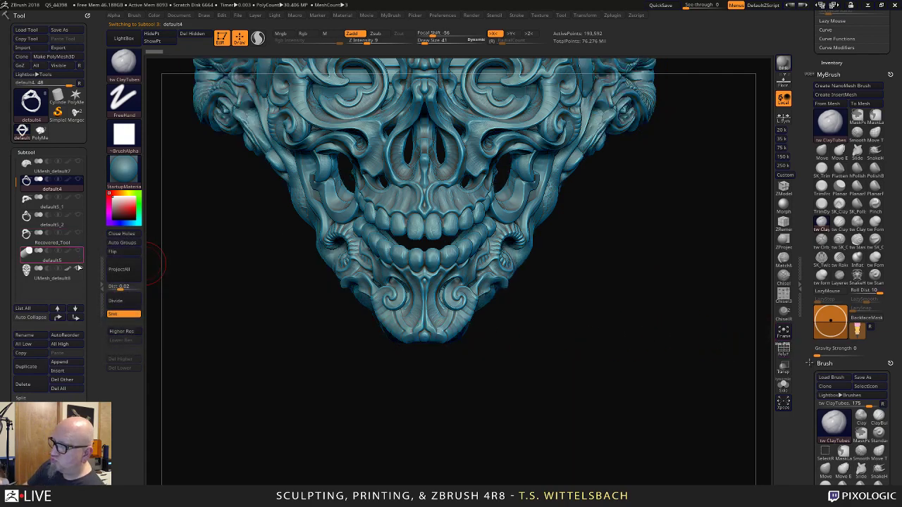
left_click(79, 269)
left_click_drag(619, 360, 557, 247, "alt")
left_click_drag(514, 123, 540, 264, "alt")
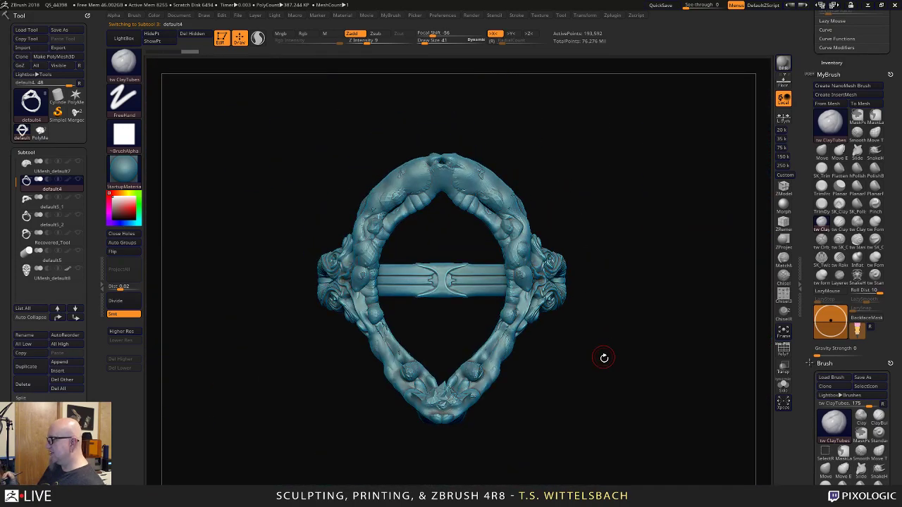
left_click_drag(604, 357, 642, 346)
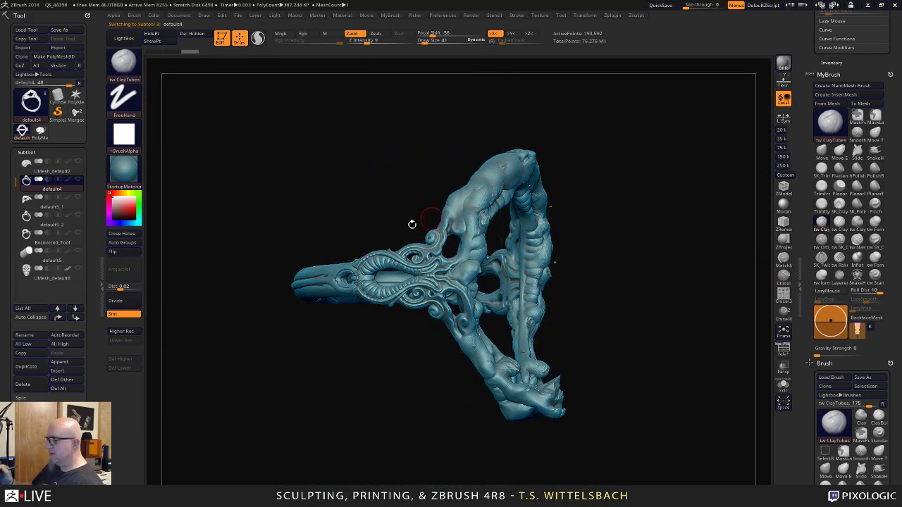
Select the Recovered_Tool subtool and inspect the detailed ring frame from both sides.
mouse_move(28, 240)
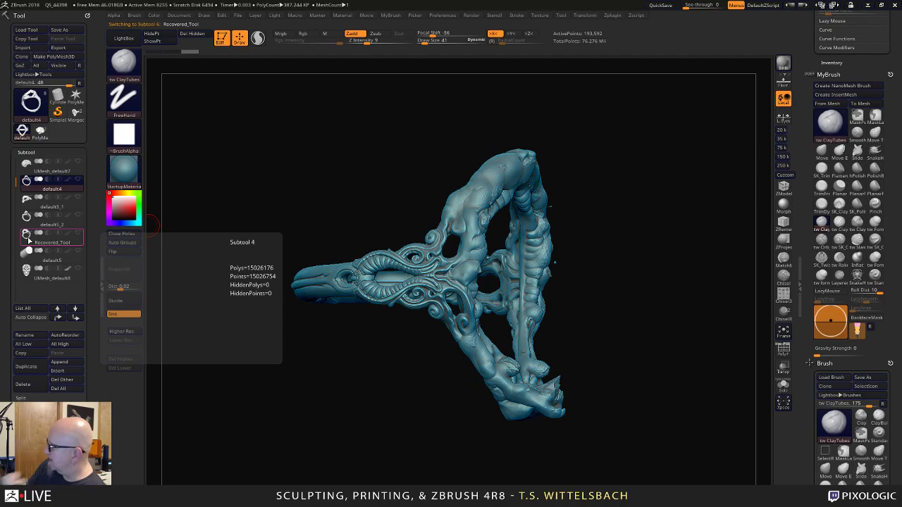
left_click_drag(578, 295, 670, 262)
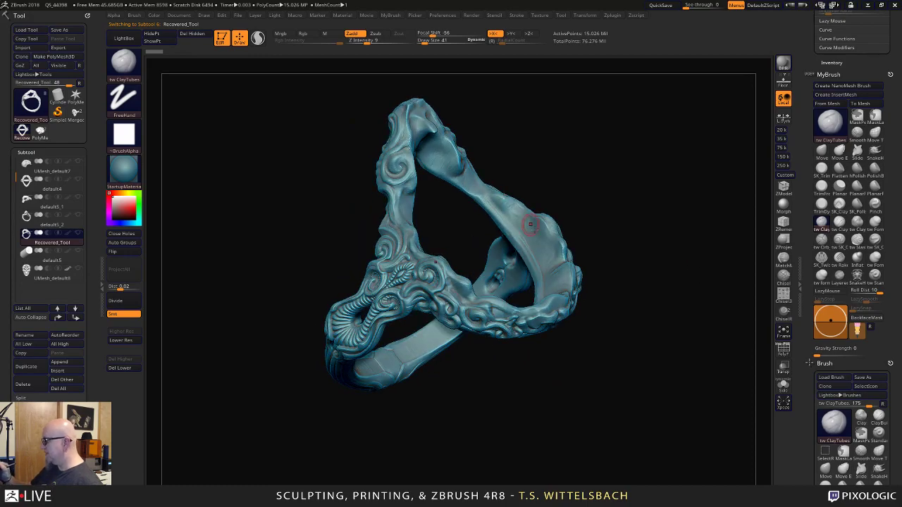
left_click_drag(600, 282, 356, 245)
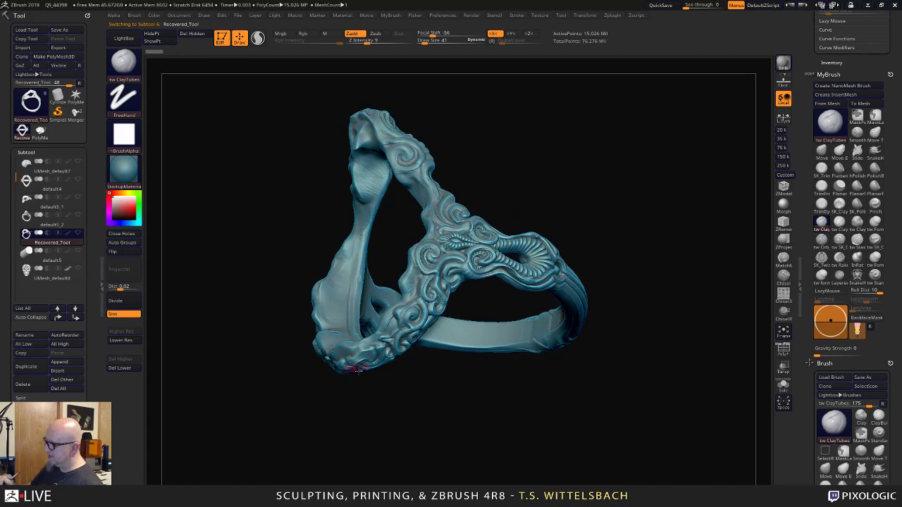
left_click_drag(355, 380, 338, 423, "shift")
Show the skull subtool again, examine the complete ring, and switch back to the merged ring model for comparison.
left_click(82, 271)
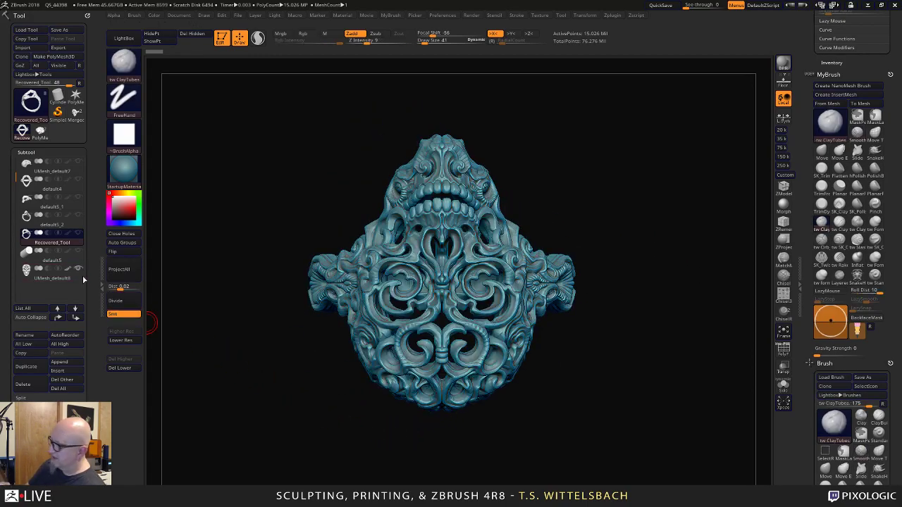
left_click_drag(379, 446, 636, 370)
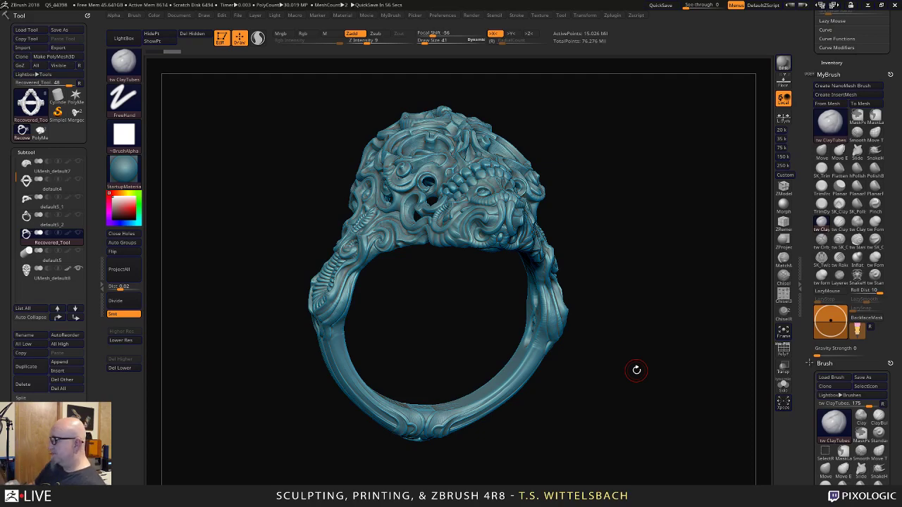
left_click(76, 120)
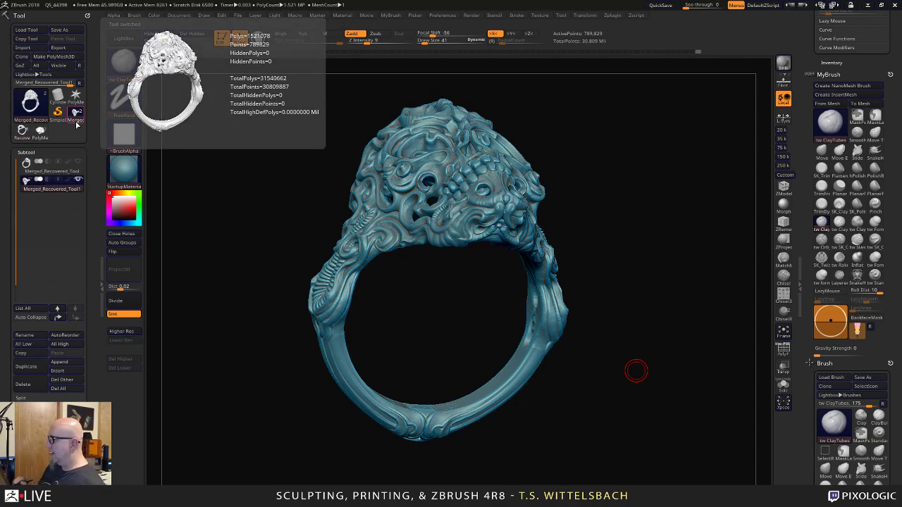
Select the tw FormSoft square brush and enable Sculptris Pro for sculpting the merged skull ring's scrollwork.
left_click_drag(654, 396, 562, 388)
left_click_drag(572, 338, 568, 435)
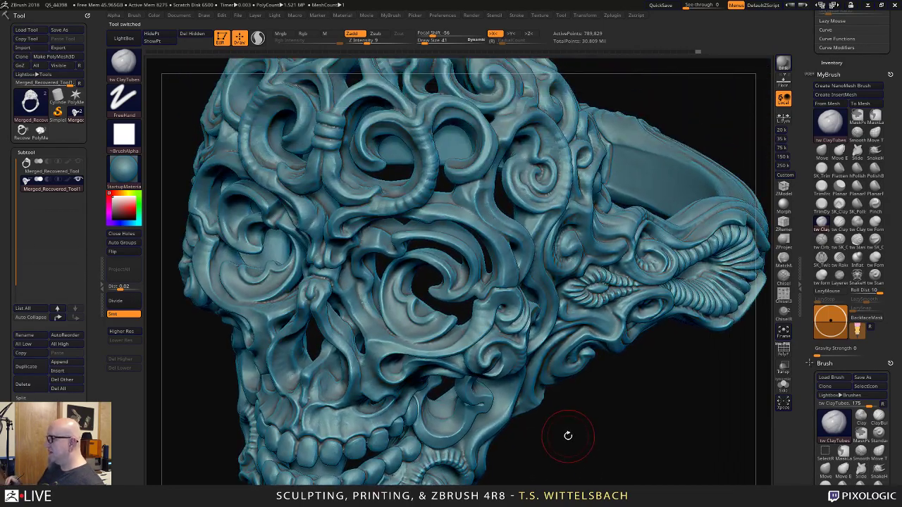
left_click(875, 259)
left_click_drag(544, 393, 584, 426, "alt")
left_click(258, 38)
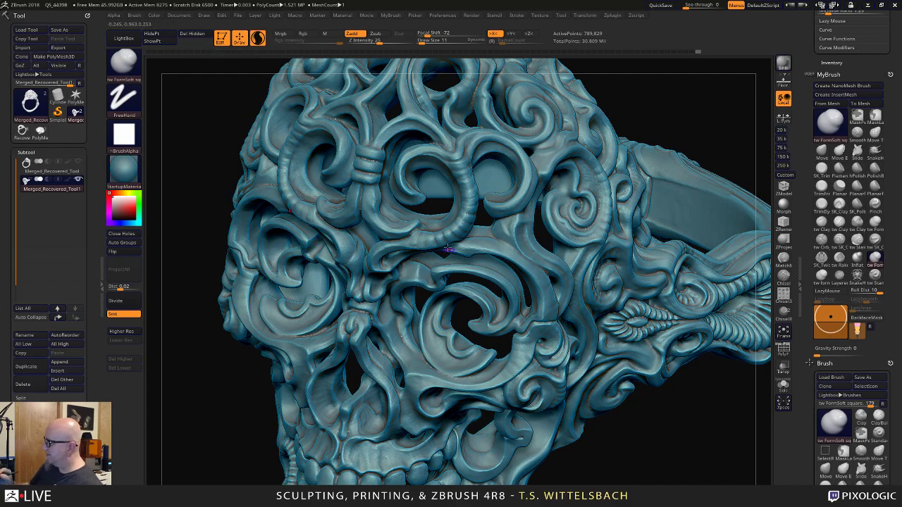
Set the draw size to 19 and sculpt added form into the scrollwork around the skull's forehead and eye sockets.
key("space")
left_click_drag(427, 211, 420, 238)
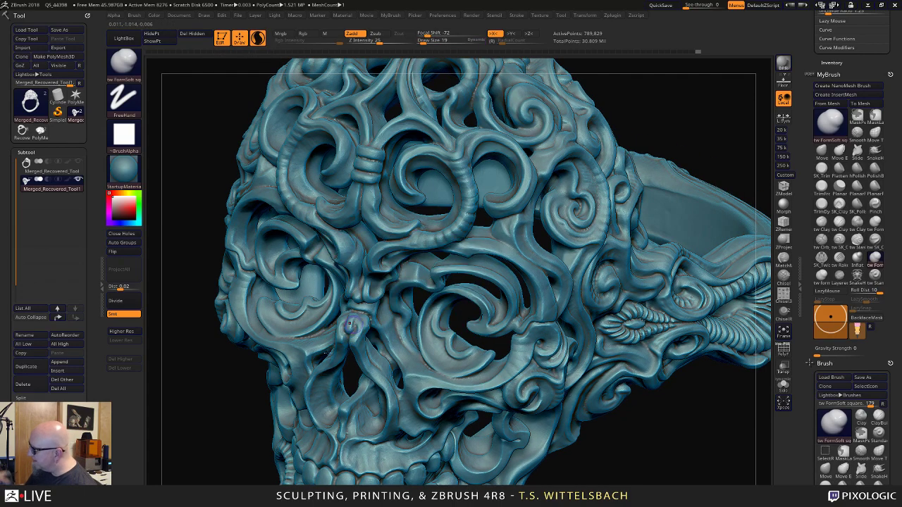
mouse_move(263, 408)
left_mouse_down()
mouse_move(241, 424)
mouse_move(417, 224)
left_mouse_up()
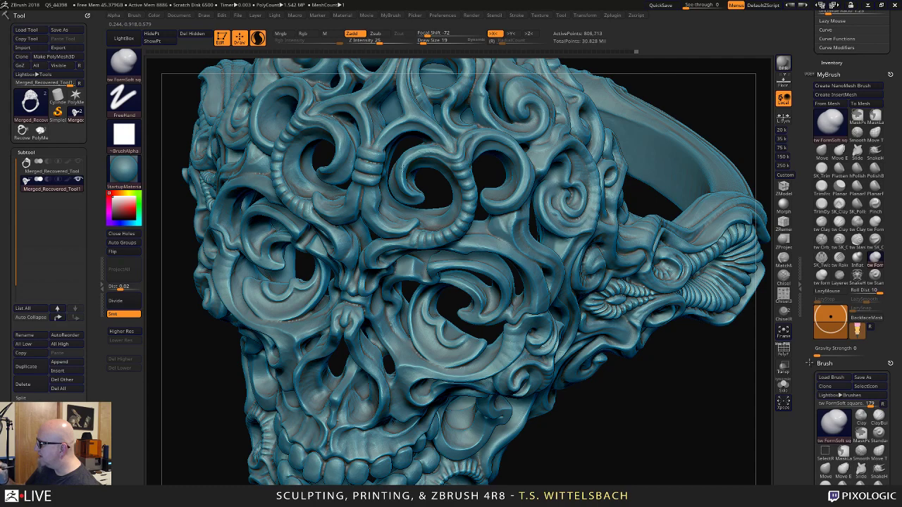
right_click_drag(543, 385, 399, 247)
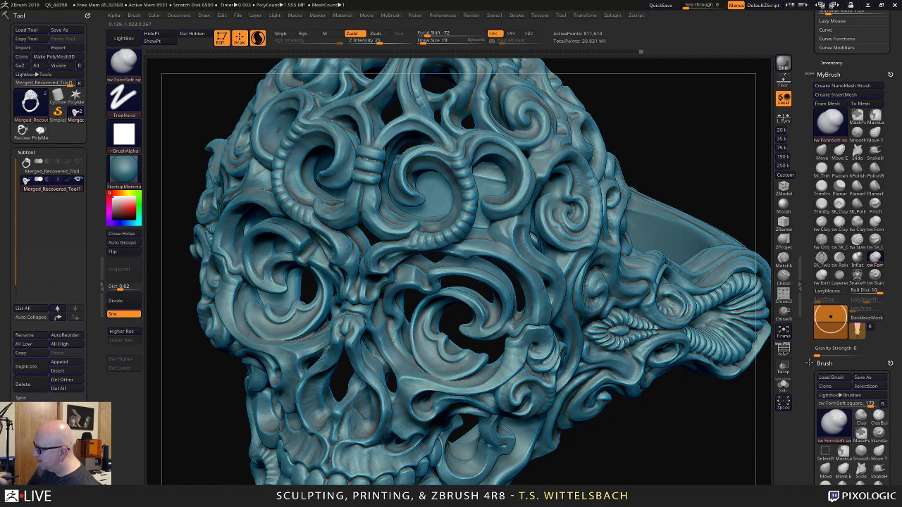
left_click_drag(400, 244, 391, 247)
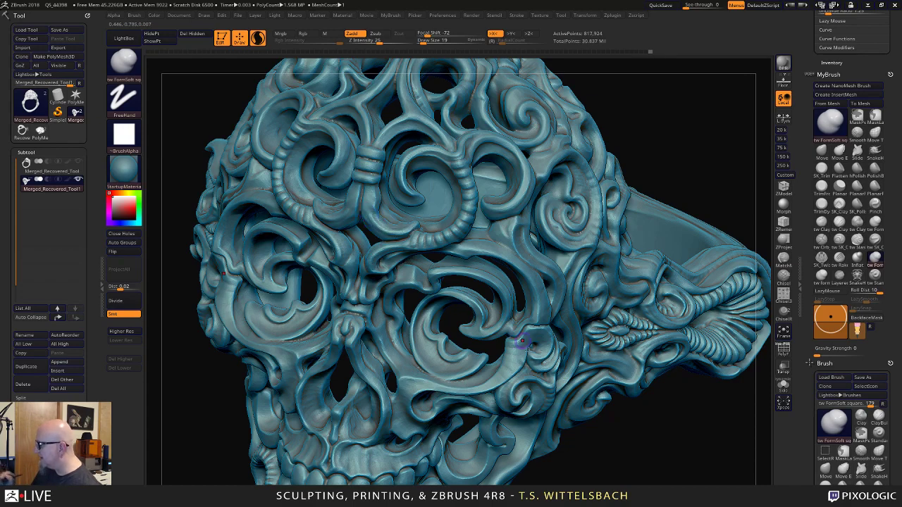
Build up the curled ornament on the skull's chin with the tw FormSoft square brush.
left_click_drag(643, 429, 736, 356, "alt")
left_click_drag(615, 429, 662, 339, "alt")
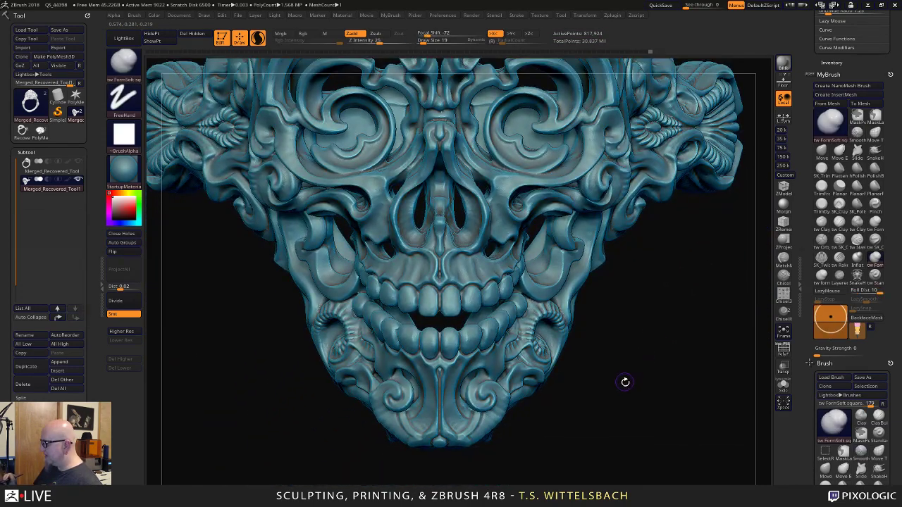
left_click_drag(626, 424, 609, 327)
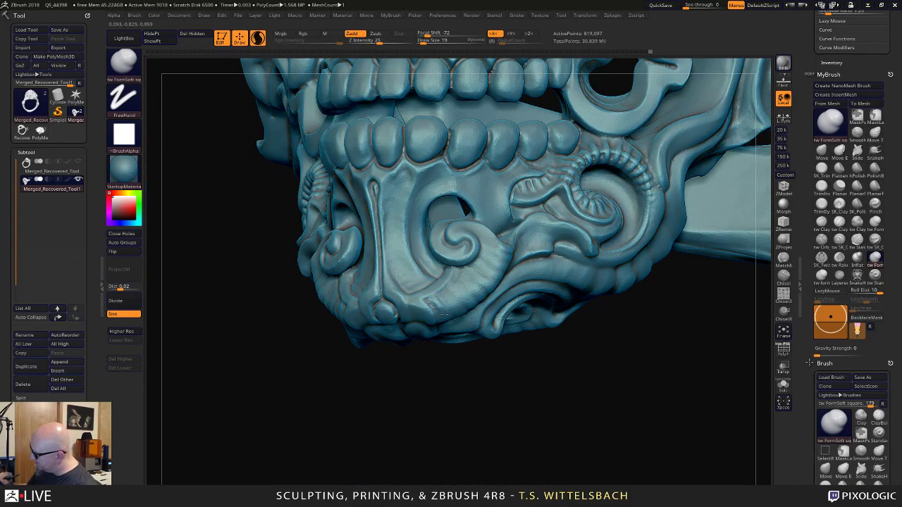
left_click_drag(450, 312, 446, 296)
Switch to the tw ClayTubes brush at draw size 11 and add small strokes along the chin's lower edge and curl.
key("ctrl")
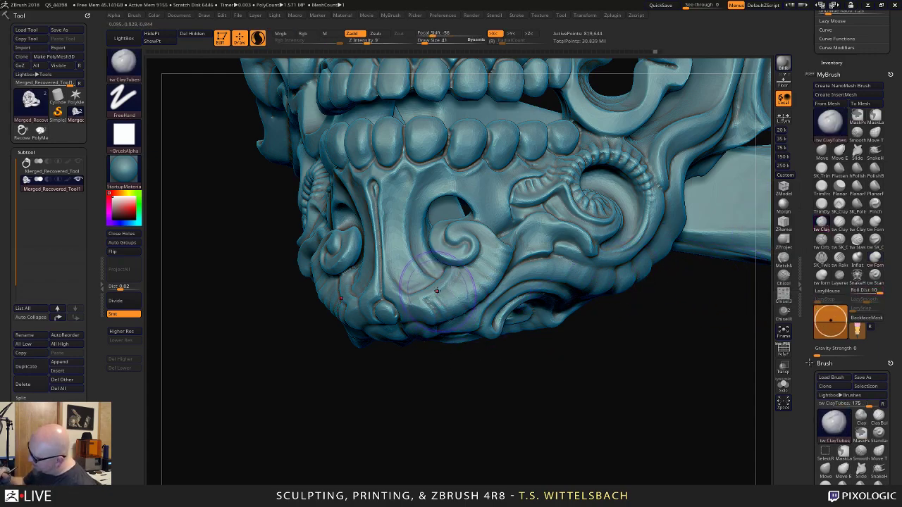
key("space")
left_click_drag(436, 281, 432, 281)
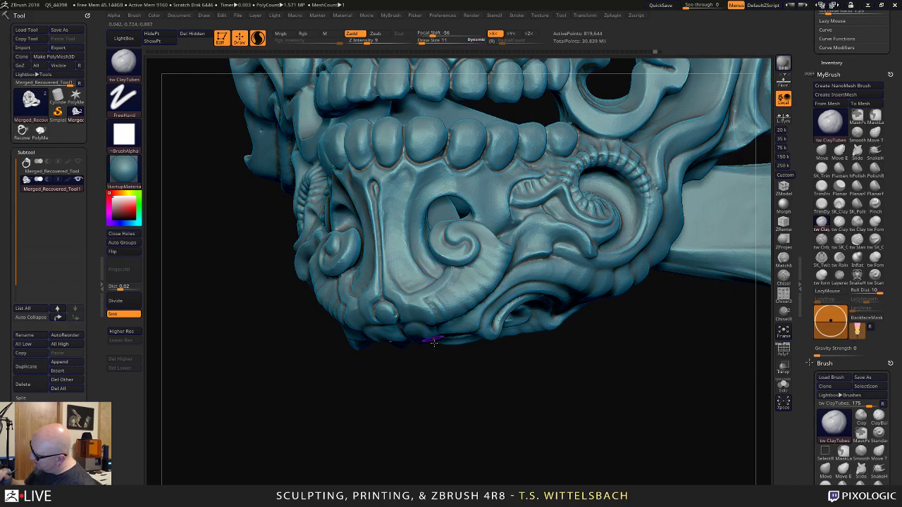
left_click_drag(427, 343, 444, 334)
left_click_drag(432, 299, 448, 299)
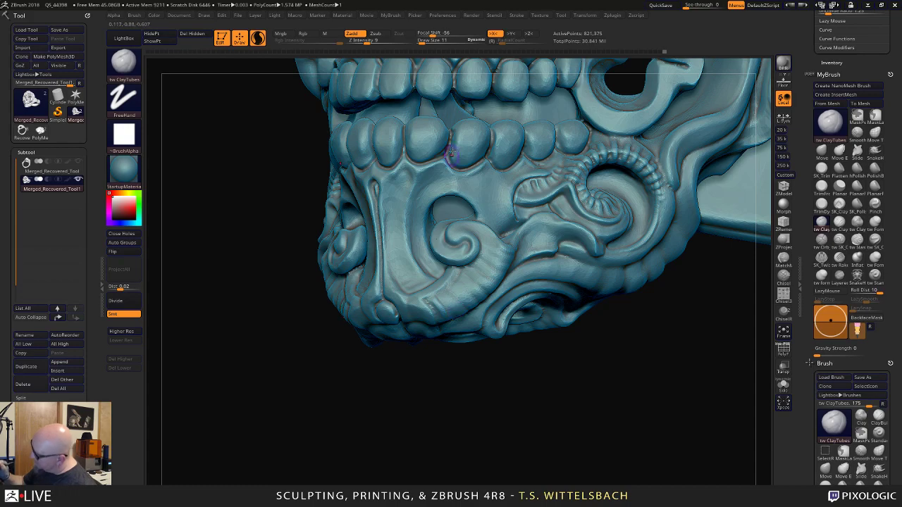
Raise the brush's Z intensity to 37 and sculpt fine ridges along the chin curl and jaw scrollwork.
left_click_drag(379, 43, 388, 42)
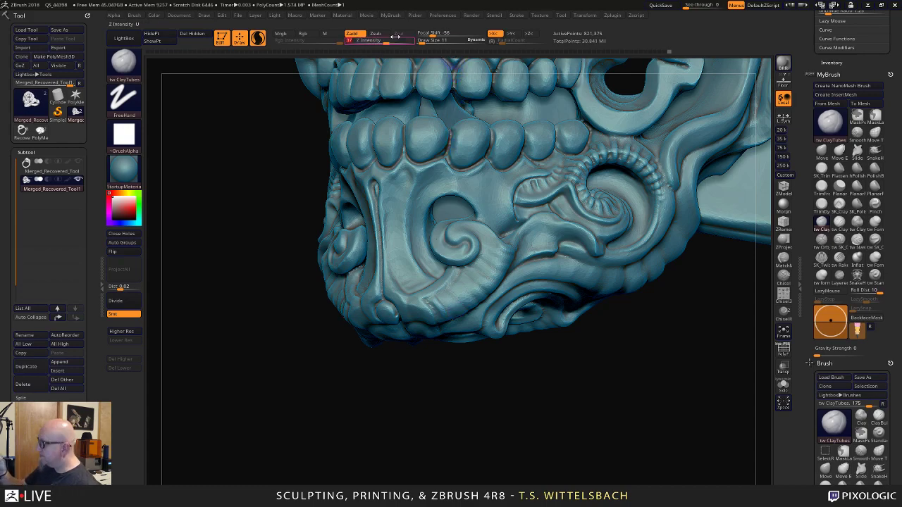
mouse_move(451, 298)
left_mouse_down()
mouse_move(439, 293)
mouse_move(452, 302)
mouse_move(459, 282)
mouse_move(473, 290)
mouse_move(467, 267)
mouse_move(475, 278)
mouse_move(479, 261)
mouse_move(491, 275)
mouse_move(485, 255)
mouse_move(498, 265)
mouse_move(509, 257)
mouse_move(470, 233)
left_mouse_up()
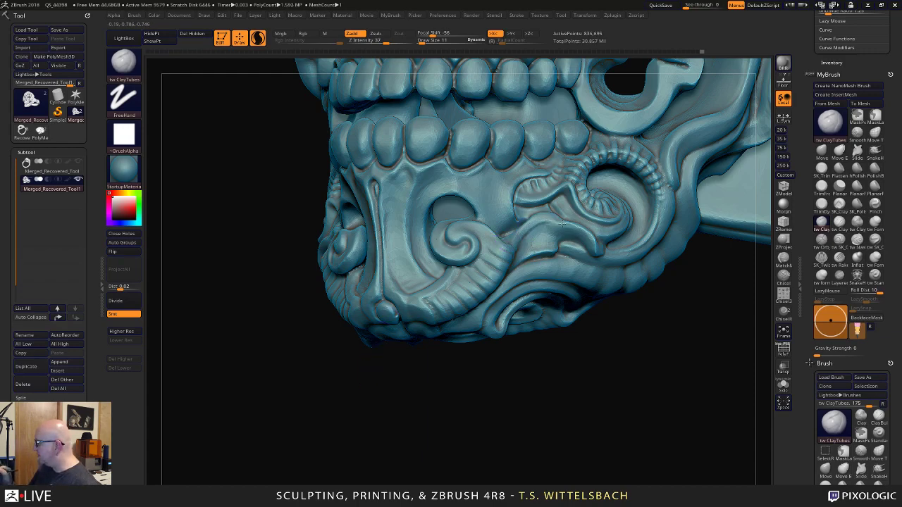
mouse_move(475, 234)
left_mouse_down()
mouse_move(451, 225)
mouse_move(451, 239)
left_mouse_up()
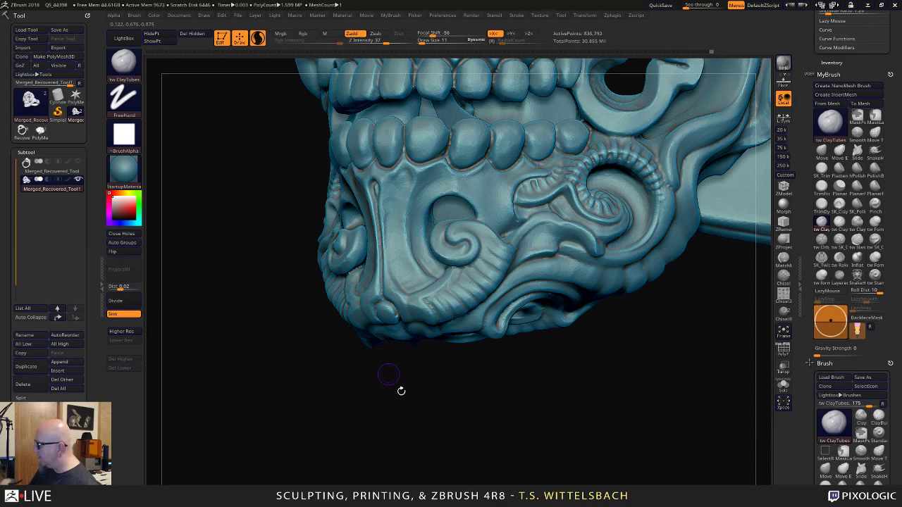
Examine the skull ring's ornament in side profile, from the band to the jaw.
mouse_move(398, 390)
left_mouse_down()
mouse_move(435, 374)
mouse_move(486, 296)
left_mouse_up()
mouse_move(521, 219)
left_mouse_down()
mouse_move(553, 358)
mouse_move(573, 348)
mouse_move(642, 379)
mouse_move(640, 341)
left_mouse_up()
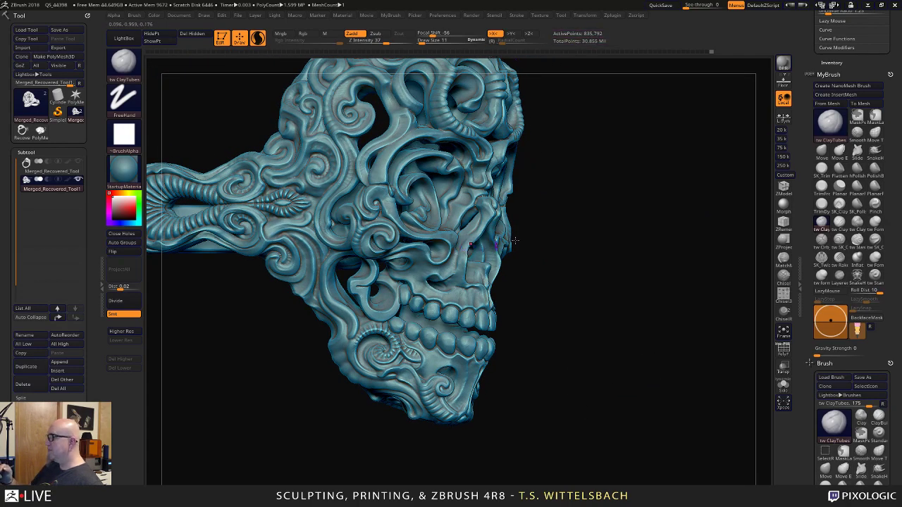
left_click_drag(627, 248, 632, 315, "alt")
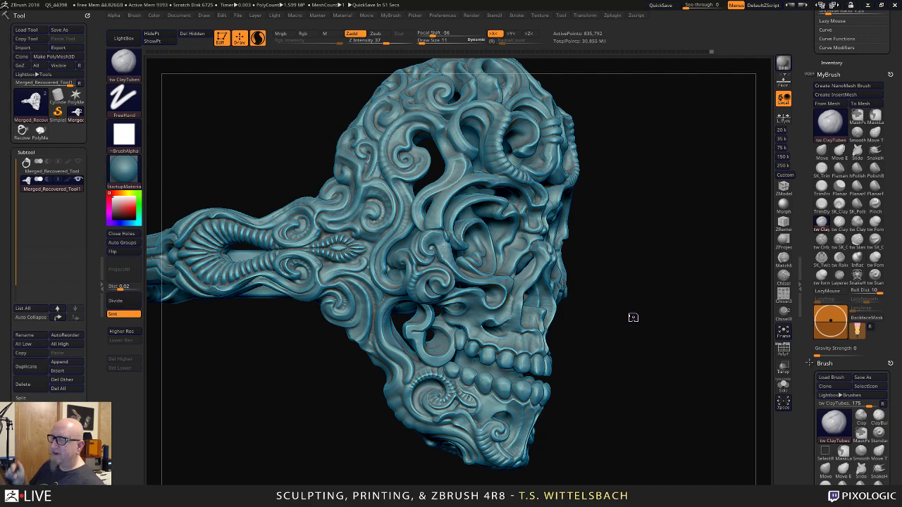
Switch back to the snake-and-heart model and select its PolyMesh3D_2 subtool.
left_click(40, 131)
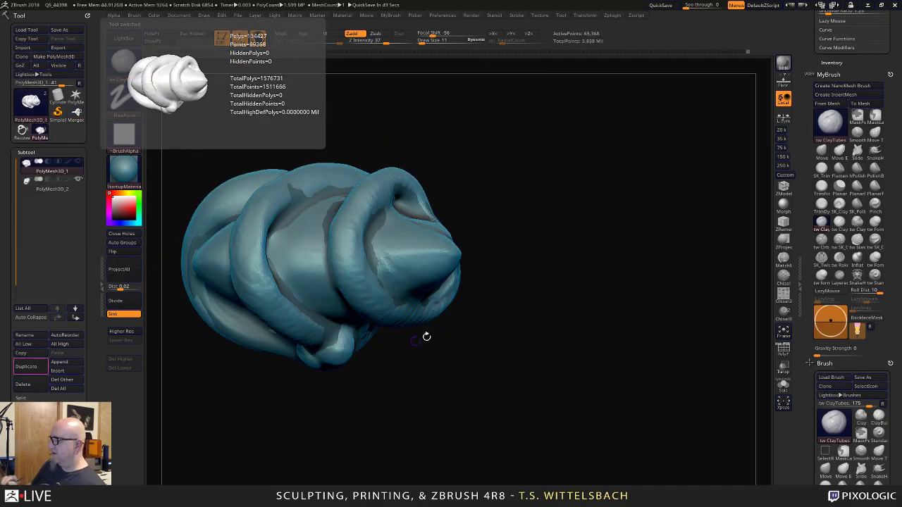
mouse_move(452, 408)
left_mouse_down()
mouse_move(537, 317)
mouse_move(566, 340)
mouse_move(542, 356)
left_mouse_up()
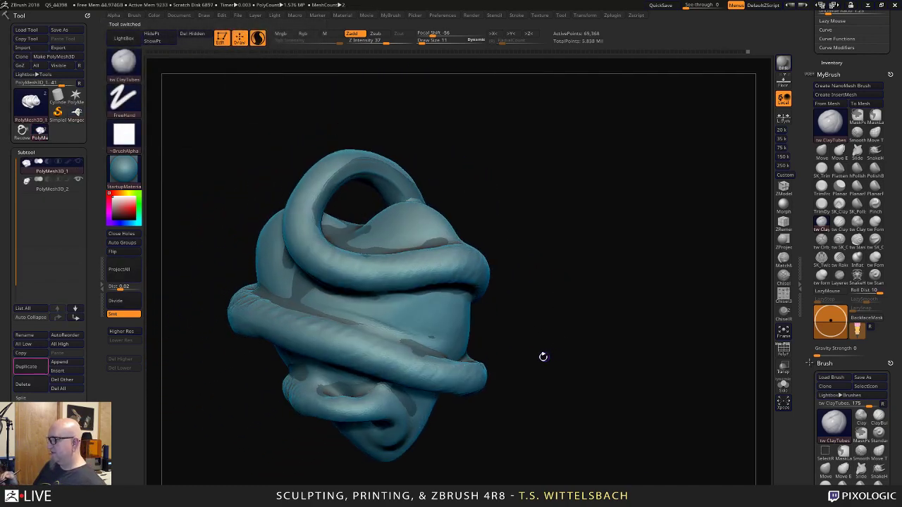
mouse_move(514, 198)
left_mouse_down()
mouse_move(510, 210)
mouse_move(485, 204)
mouse_move(518, 176)
left_mouse_up()
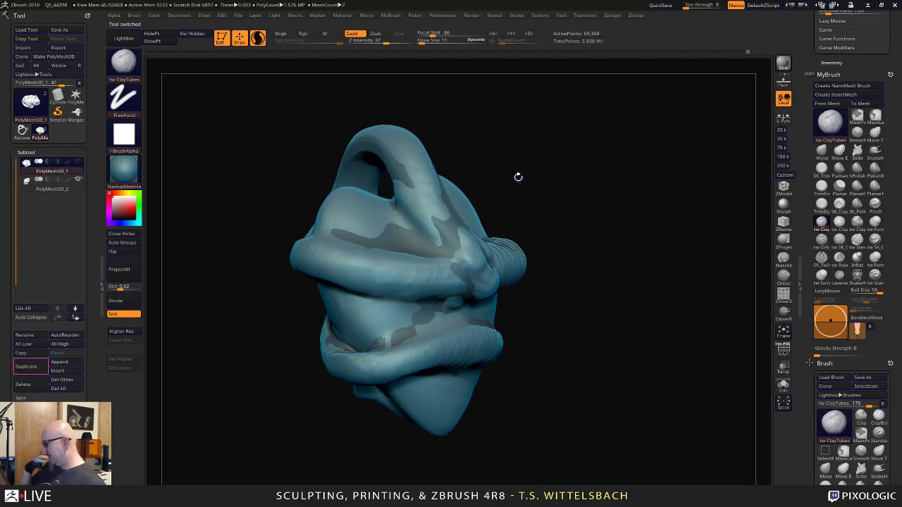
left_click(48, 188)
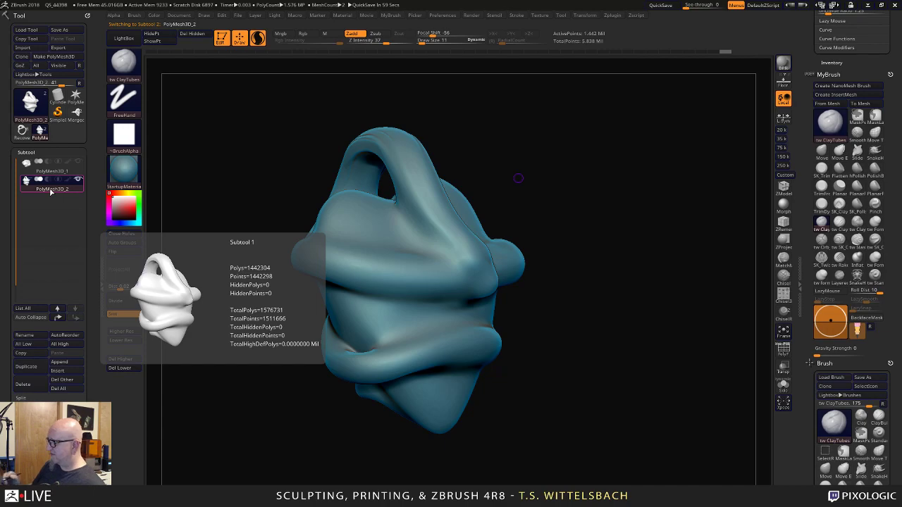
Set the draw size to 41, turn off Sculptris Pro and add clay strokes down the snake's upper loop.
mouse_move(581, 362)
left_mouse_down()
mouse_move(594, 324)
mouse_move(597, 255)
mouse_move(579, 150)
mouse_move(528, 188)
mouse_move(565, 145)
mouse_move(382, 205)
mouse_move(522, 110)
mouse_move(378, 177)
left_mouse_up()
key("space")
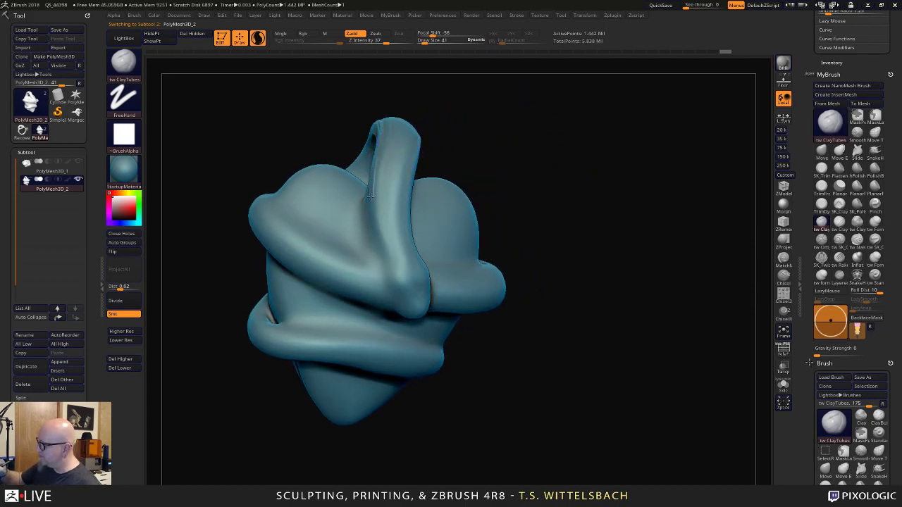
left_click_drag(374, 222, 384, 241)
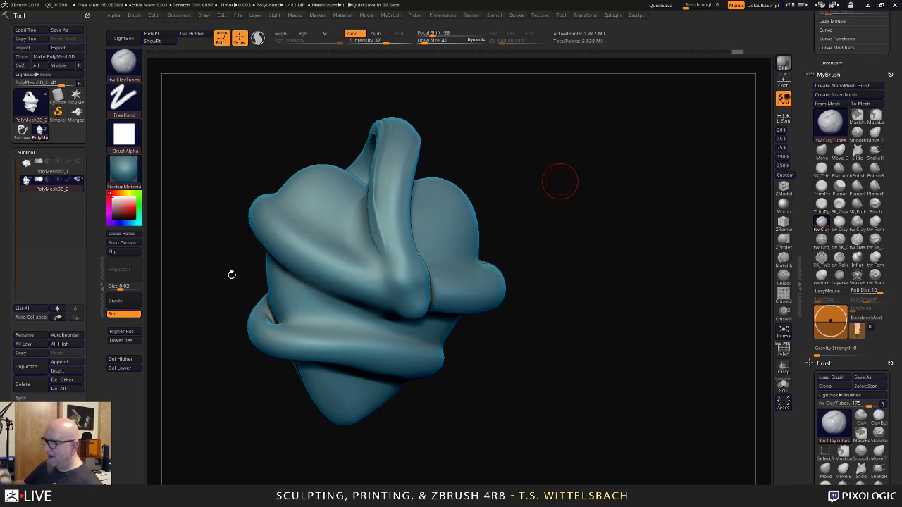
Move PolyMesh3D_2 up one subdivision level and sculpt long clay strokes along the side of the upper loop.
left_click(131, 331)
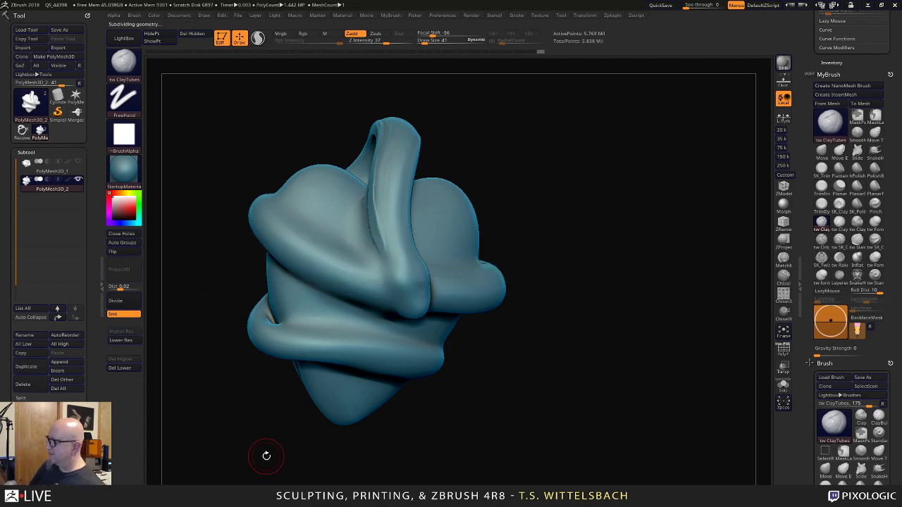
left_click_drag(385, 184, 430, 156)
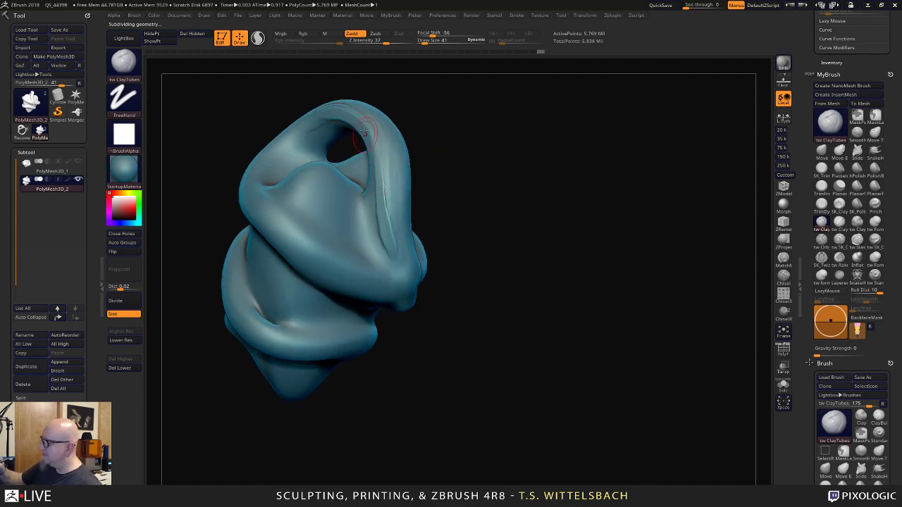
left_click_drag(370, 156, 394, 260)
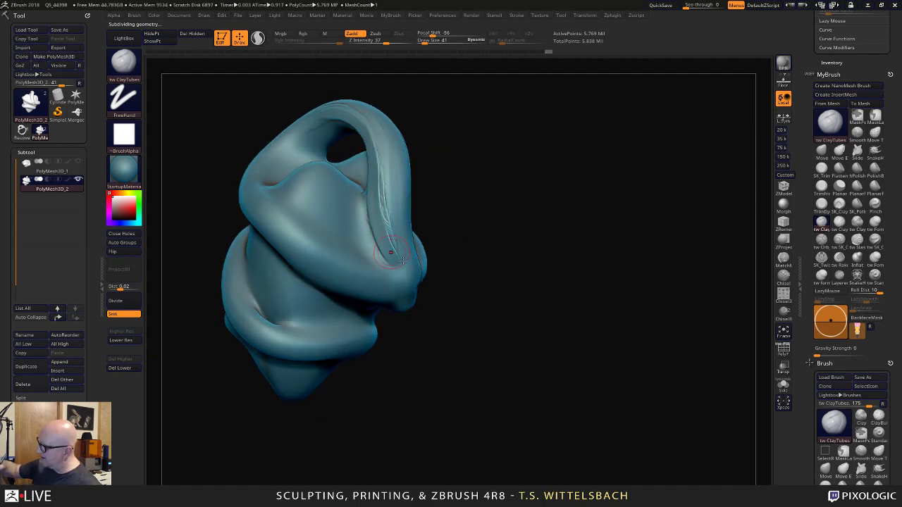
Lower the brush's Z intensity to 5 and layer light clay strokes down the front and inner side of the loop.
left_click_drag(386, 43, 376, 43)
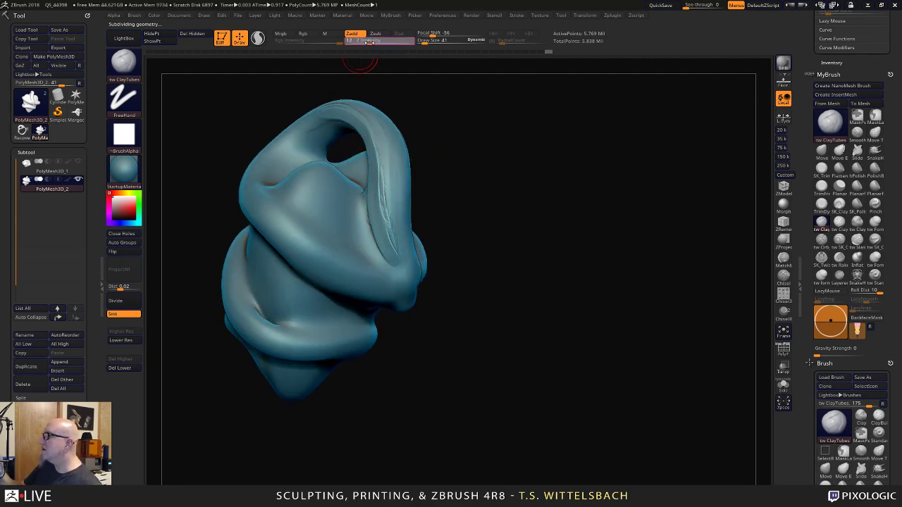
left_click_drag(477, 175, 379, 219)
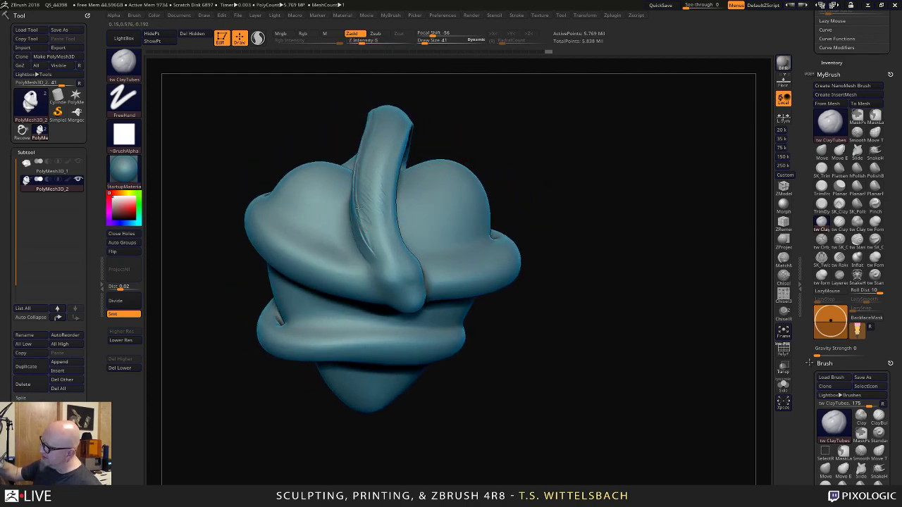
left_click_drag(384, 137, 381, 246)
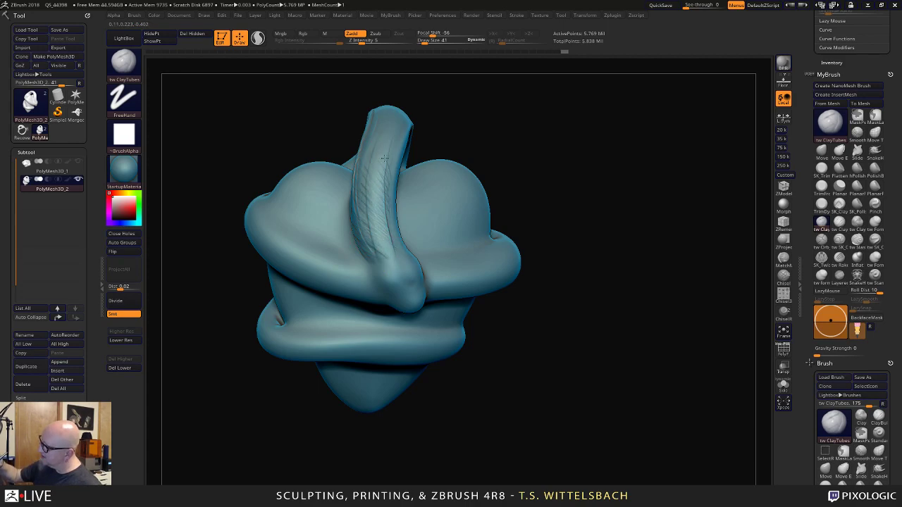
left_click_drag(386, 156, 397, 241)
left_click_drag(507, 86, 448, 96)
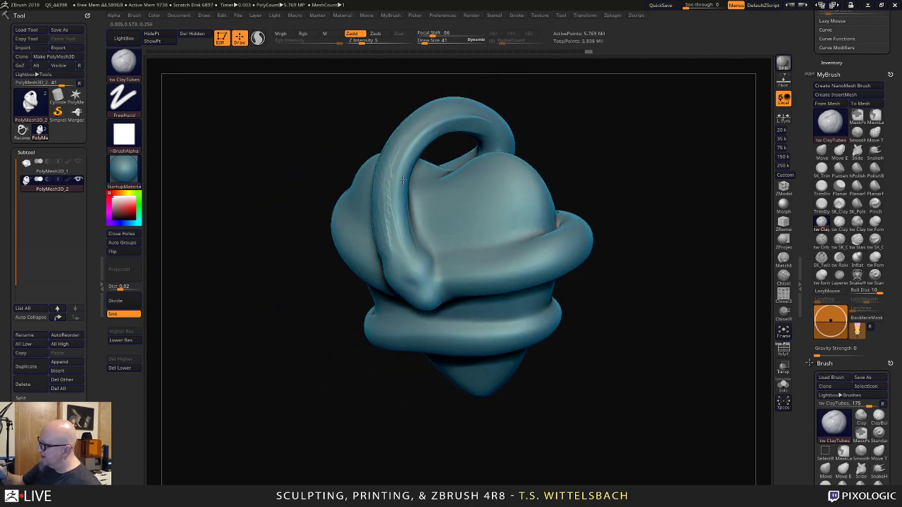
mouse_move(403, 180)
left_mouse_down()
mouse_move(397, 209)
mouse_move(417, 248)
mouse_move(413, 139)
mouse_move(393, 217)
left_mouse_up()
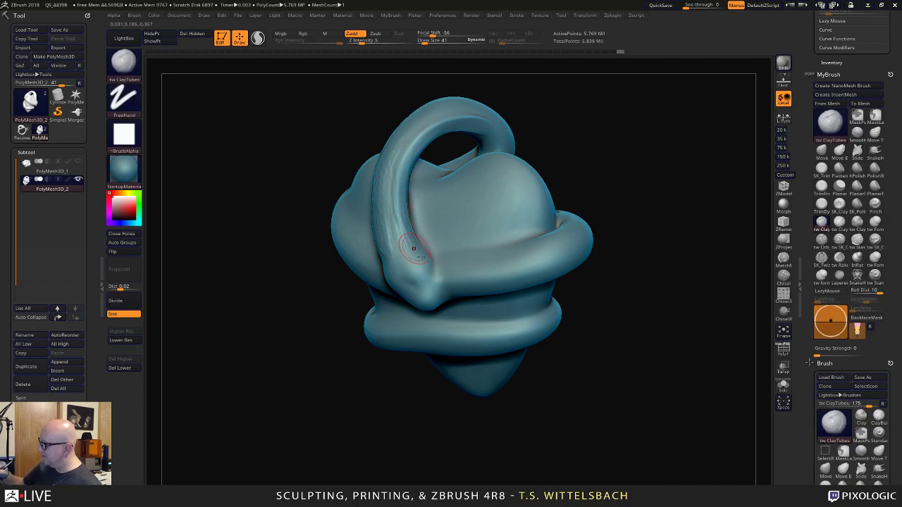
Extend the light clay strokes over the crest and inner edge of the snake's upper loop.
mouse_move(508, 380)
left_mouse_down()
mouse_move(580, 368)
mouse_move(599, 319)
mouse_move(576, 262)
mouse_move(576, 352)
mouse_move(493, 380)
mouse_move(358, 403)
mouse_move(383, 430)
mouse_move(436, 290)
left_mouse_up()
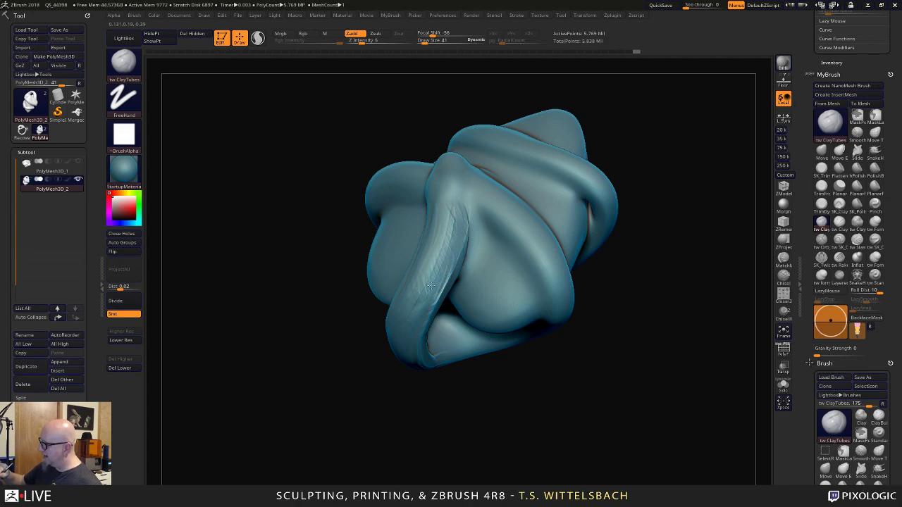
left_click_drag(418, 443, 451, 250)
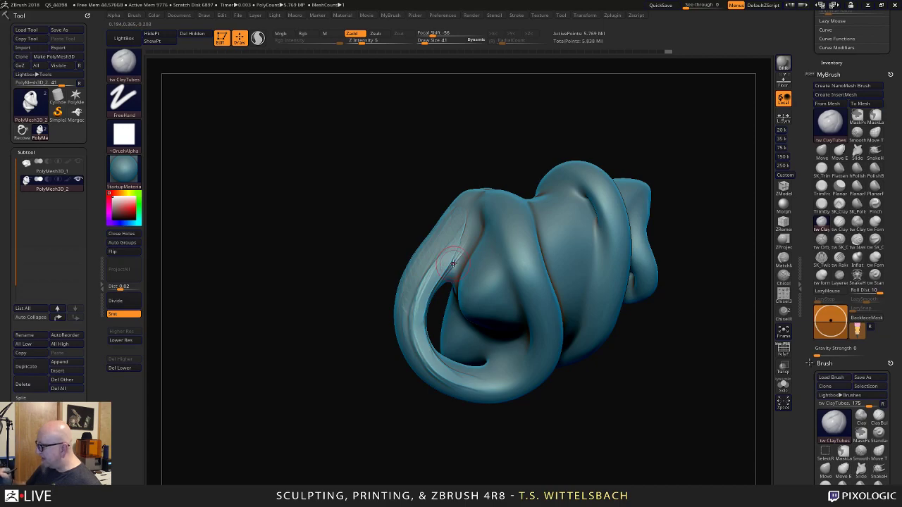
key("shift")
Add light clay strokes along the inner side of the snake's upper loop, near its upper end.
mouse_move(423, 438)
left_mouse_down()
mouse_move(578, 442)
mouse_move(594, 340)
left_mouse_up()
mouse_move(433, 217)
left_mouse_down()
mouse_move(411, 196)
mouse_move(461, 251)
mouse_move(474, 279)
left_mouse_up()
mouse_move(418, 402)
left_mouse_down()
mouse_move(452, 428)
mouse_move(458, 467)
mouse_move(510, 235)
left_mouse_up()
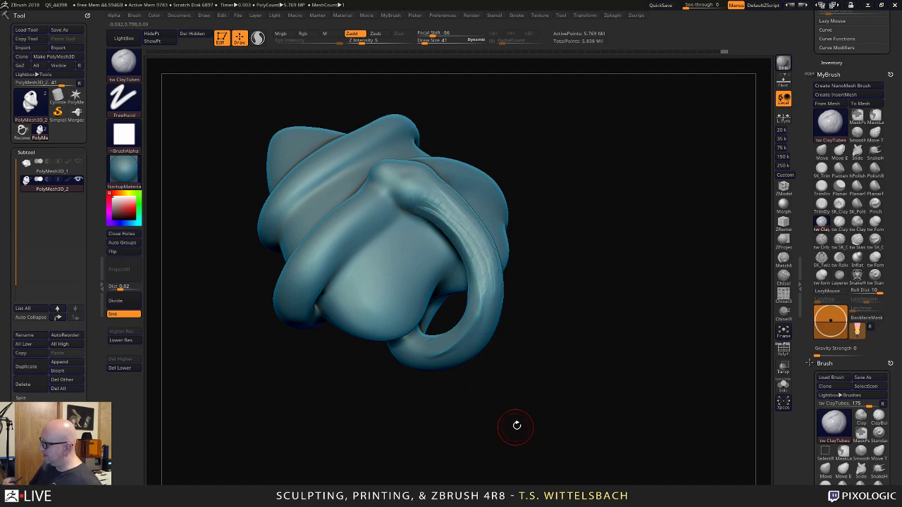
left_click_drag(517, 425, 495, 364)
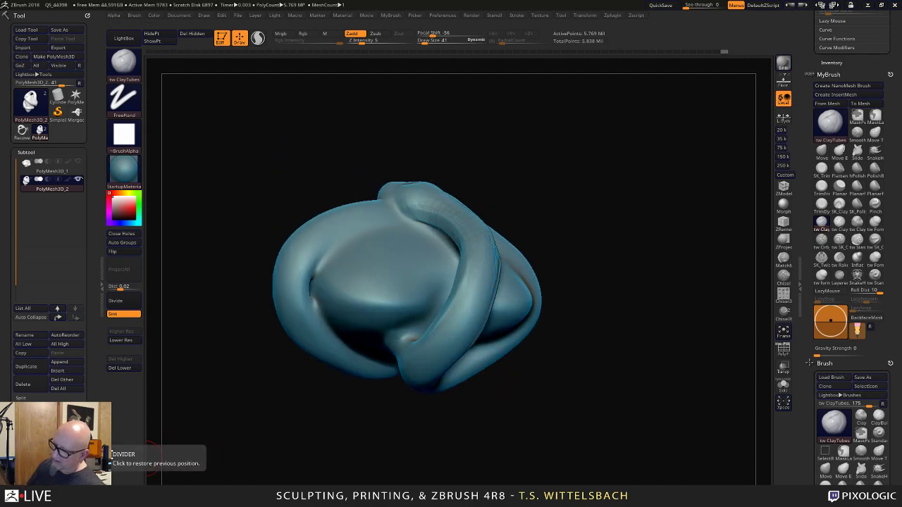
Smooth the clay strokes along the front of the upper loop with Smooth Stronger.
mouse_move(231, 406)
left_mouse_down()
mouse_move(253, 451)
mouse_move(282, 430)
left_mouse_up()
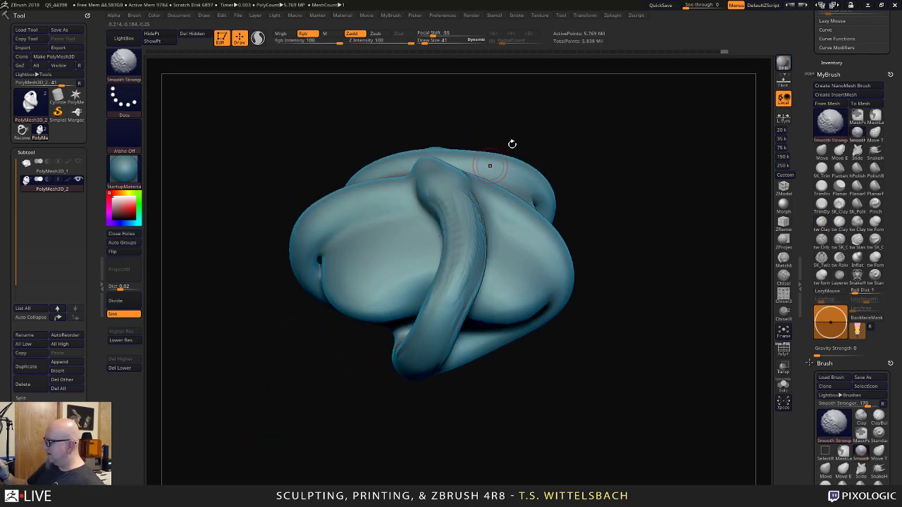
mouse_move(511, 143)
left_mouse_down()
mouse_move(503, 180)
mouse_move(439, 203)
left_mouse_up()
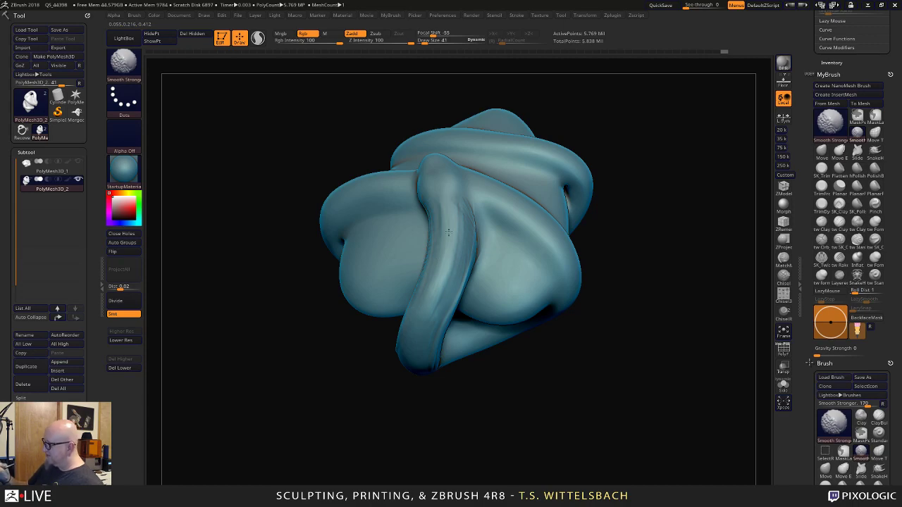
mouse_move(473, 437)
left_mouse_down()
mouse_move(404, 461)
mouse_move(346, 397)
mouse_move(365, 433)
left_mouse_up()
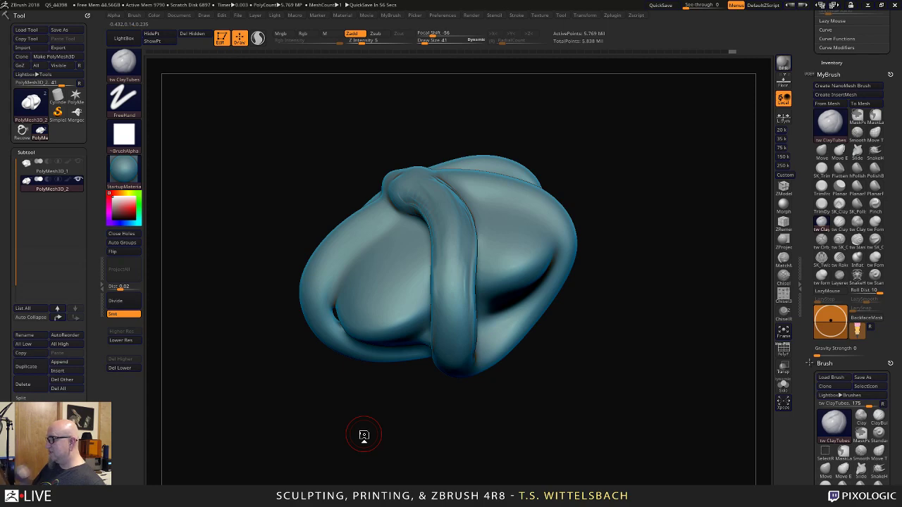
left_click_drag(364, 434, 529, 323)
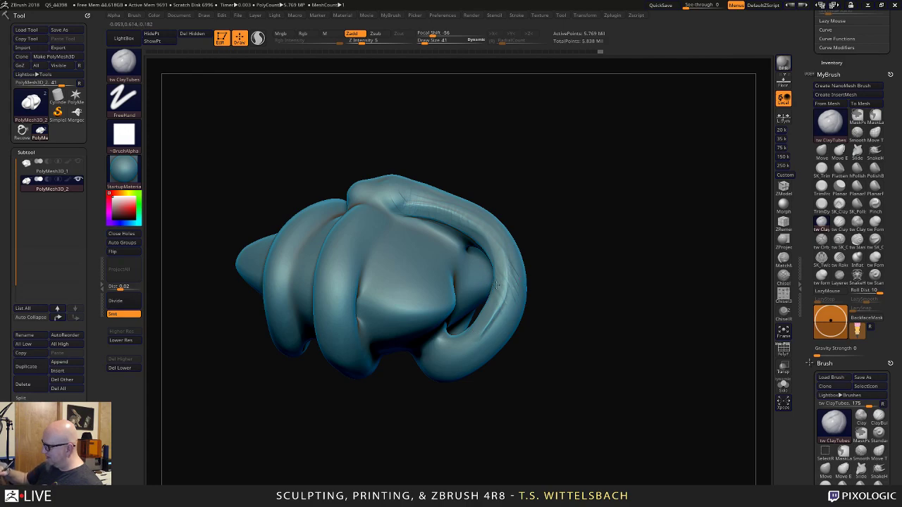
Layer light clay strokes around the loop's inner curve, down to where it bends back under the heart.
left_click_drag(483, 316, 483, 339)
left_click_drag(507, 275, 464, 338)
left_click_drag(630, 218, 555, 216)
mouse_move(559, 258)
left_mouse_down()
mouse_move(598, 188)
mouse_move(543, 296)
left_mouse_up()
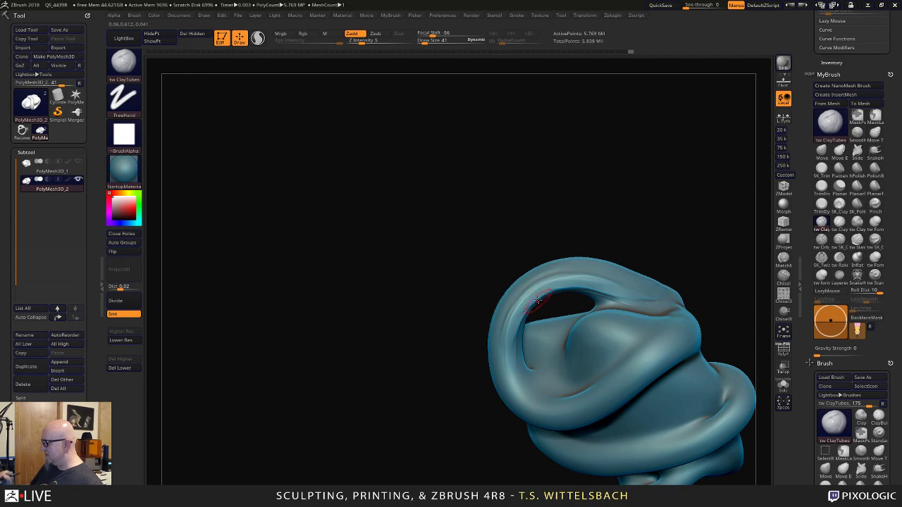
mouse_move(645, 173)
left_mouse_down()
mouse_move(614, 276)
mouse_move(646, 282)
mouse_move(589, 275)
left_mouse_up()
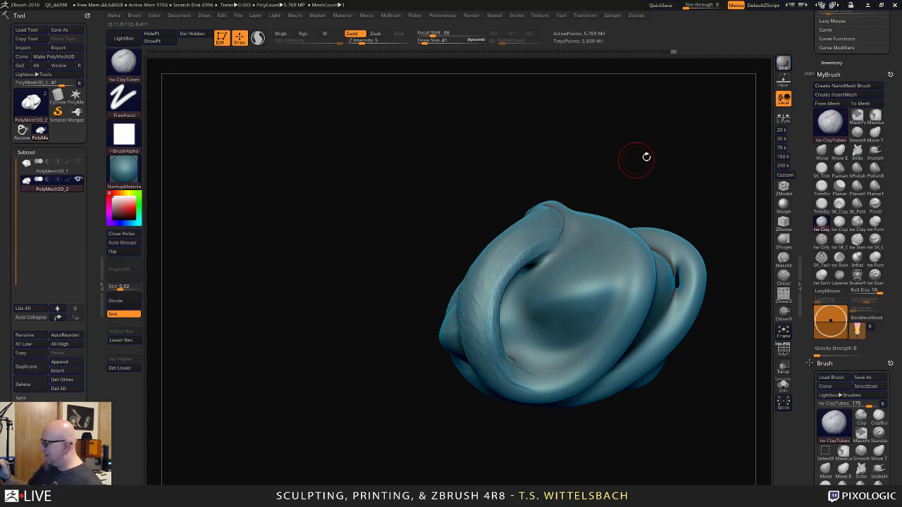
Set the clay brush's draw size to 8 for close-up work on the loop's surface.
mouse_move(644, 155)
left_mouse_down("alt")
mouse_move(603, 143)
mouse_move(641, 212)
left_mouse_up("alt")
left_click_drag(356, 425, 357, 477, "alt")
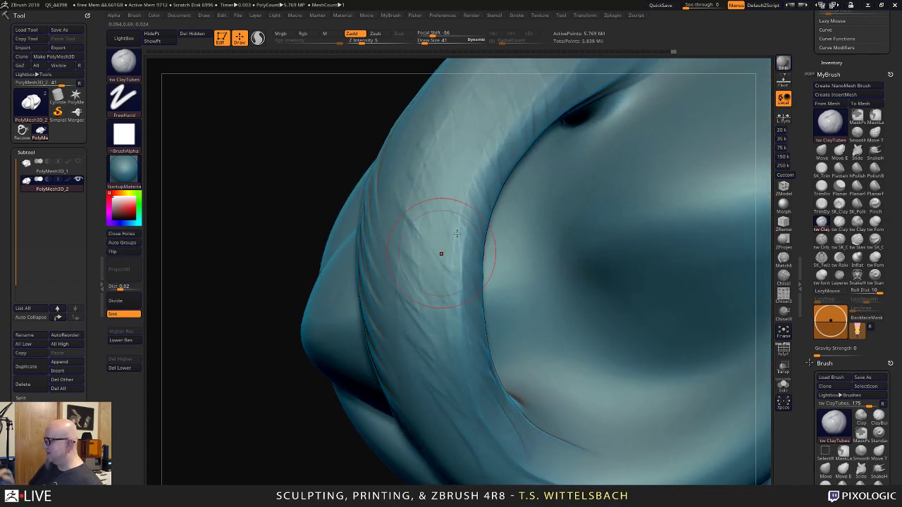
right_click(469, 191)
mouse_move(263, 344)
left_mouse_down()
mouse_move(443, 222)
mouse_move(462, 226)
mouse_move(471, 244)
left_mouse_up()
key("space")
left_click(453, 213)
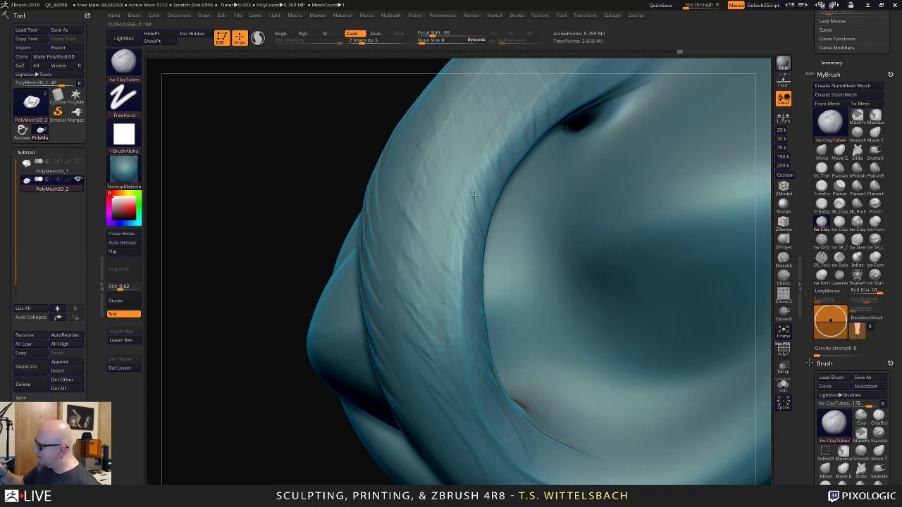
key("shift")
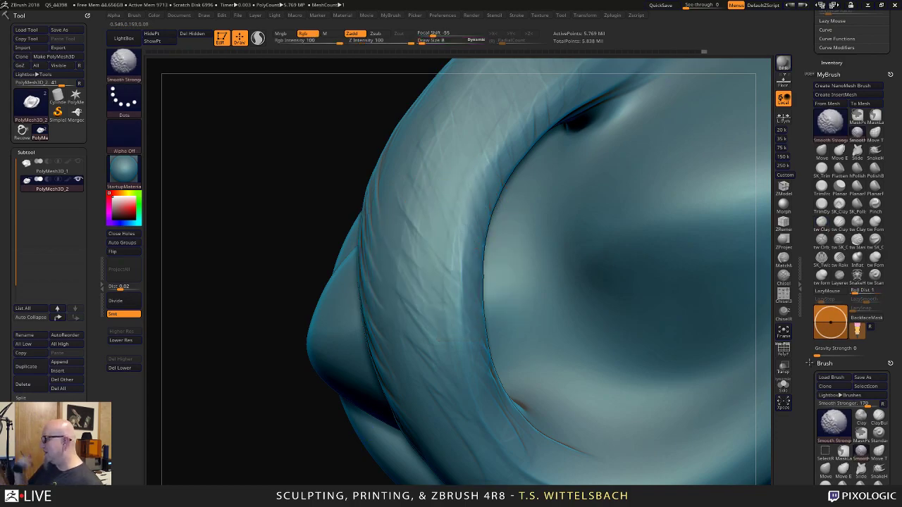
Set the draw size to 48 and add clay strokes down the crease where the loop meets the heart.
mouse_move(259, 352)
left_mouse_down("alt")
mouse_move(254, 422)
mouse_move(547, 423)
mouse_move(588, 411)
mouse_move(517, 270)
left_mouse_up("alt")
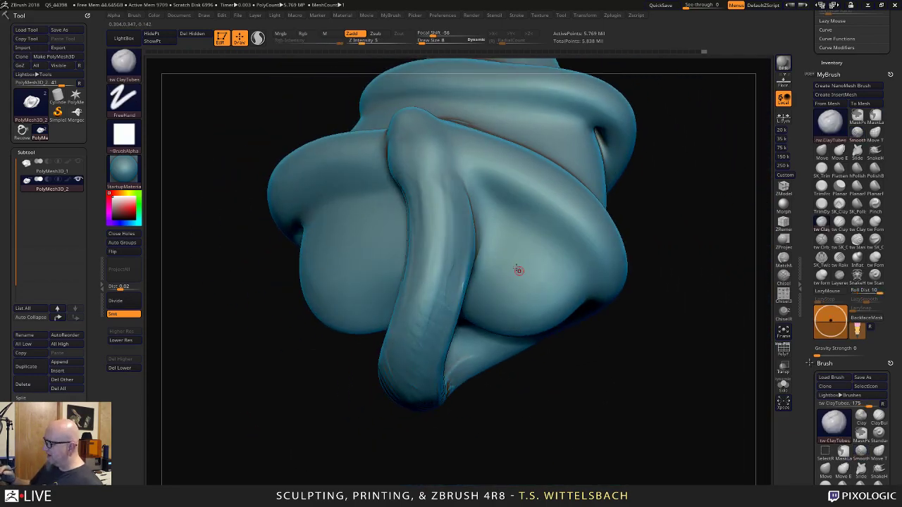
key("shift")
key("space")
left_click(476, 232)
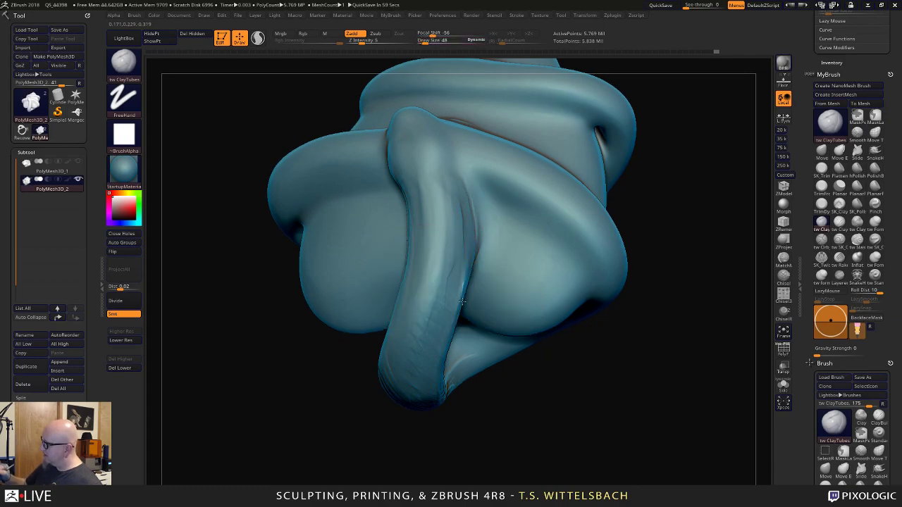
left_click_drag(463, 440, 427, 381)
mouse_move(466, 223)
left_mouse_down()
mouse_move(462, 268)
mouse_move(451, 272)
left_mouse_up()
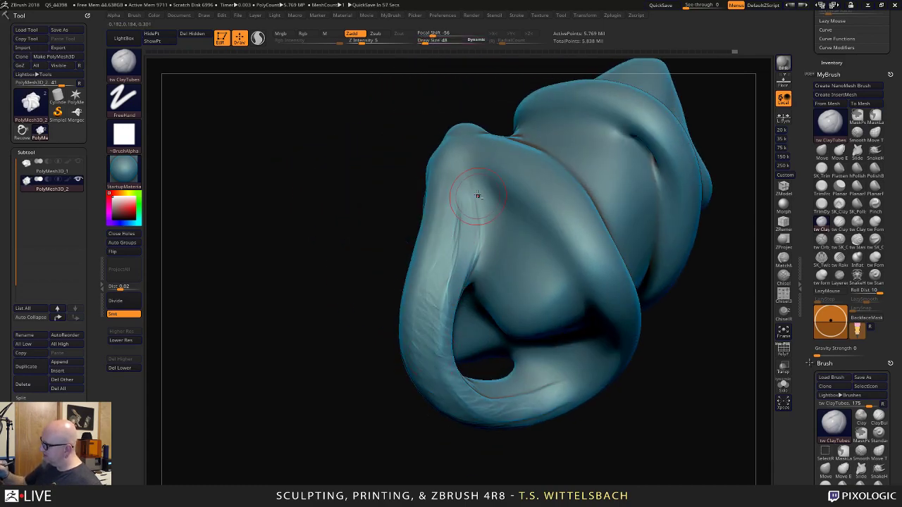
left_click_drag(480, 211, 468, 274)
Add more clay on the heart beside the crease and blend it with Smooth Stronger.
left_click_drag(451, 450, 503, 438)
left_click_drag(479, 205, 488, 246)
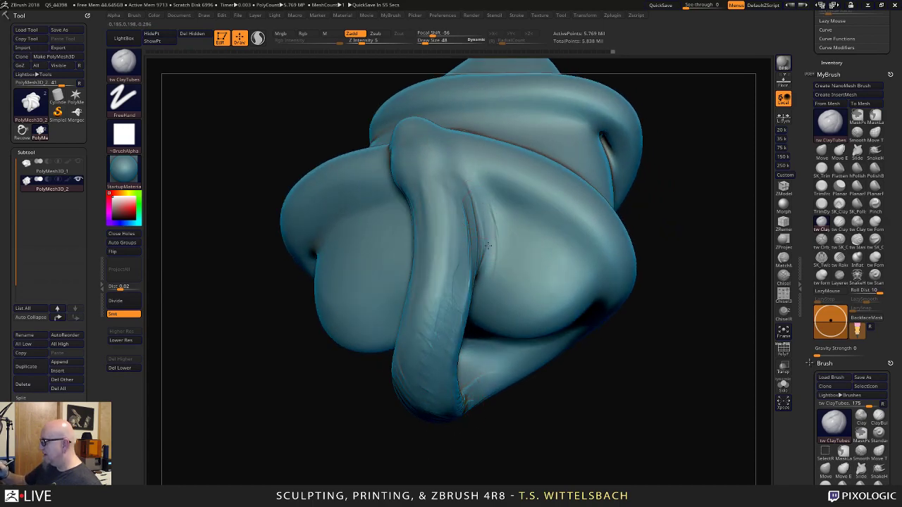
key("shift")
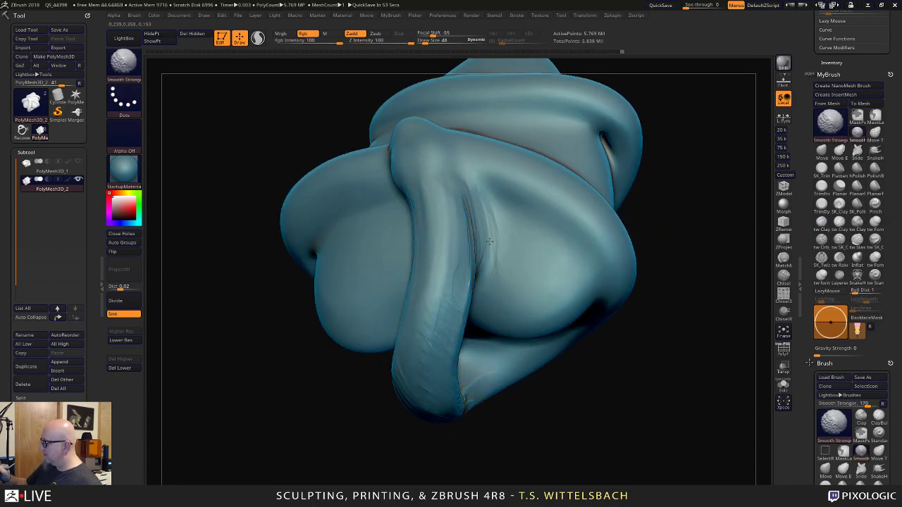
mouse_move(514, 423)
left_mouse_down()
mouse_move(525, 446)
mouse_move(549, 428)
mouse_move(536, 387)
mouse_move(608, 377)
mouse_move(641, 400)
mouse_move(574, 405)
left_mouse_up()
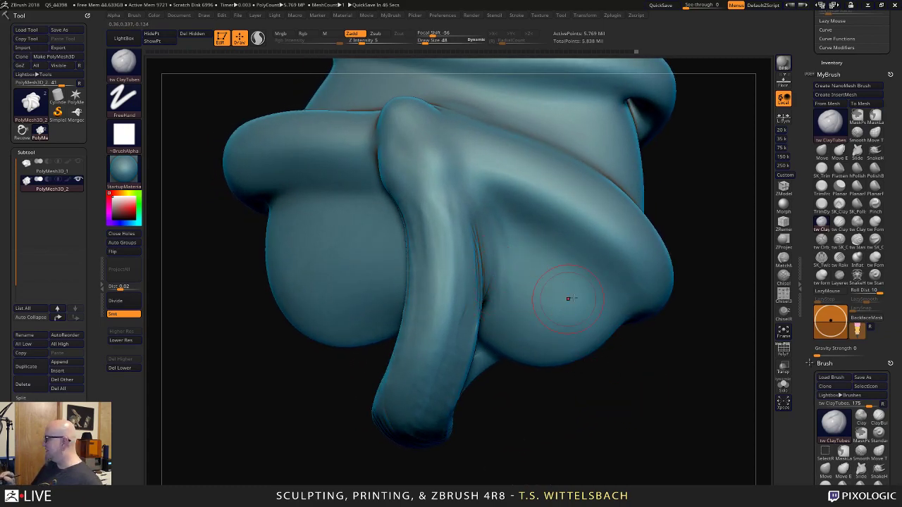
Switch to the Planar brush at draw size 29 and flatten the heart's surface beside the loop.
right_click(517, 262)
mouse_move(517, 262)
left_mouse_down()
mouse_move(494, 248)
mouse_move(522, 243)
left_mouse_up()
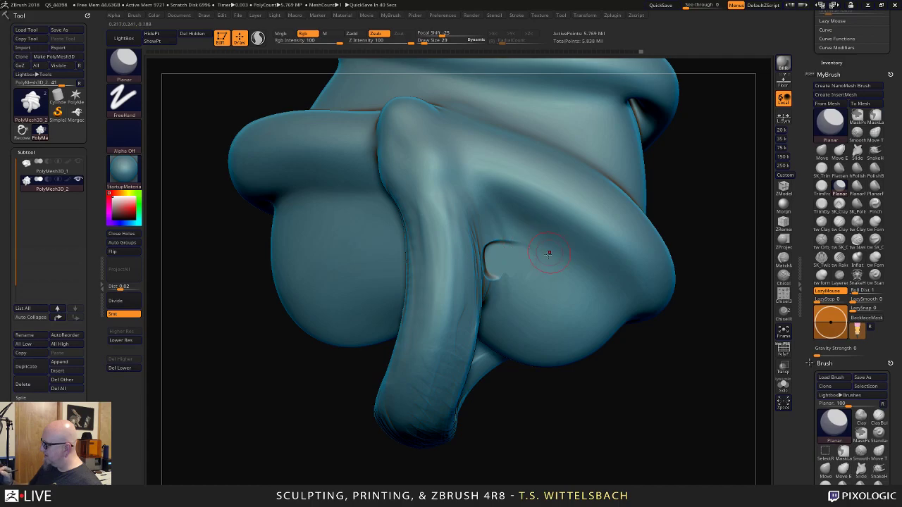
left_click_drag(507, 284, 522, 308)
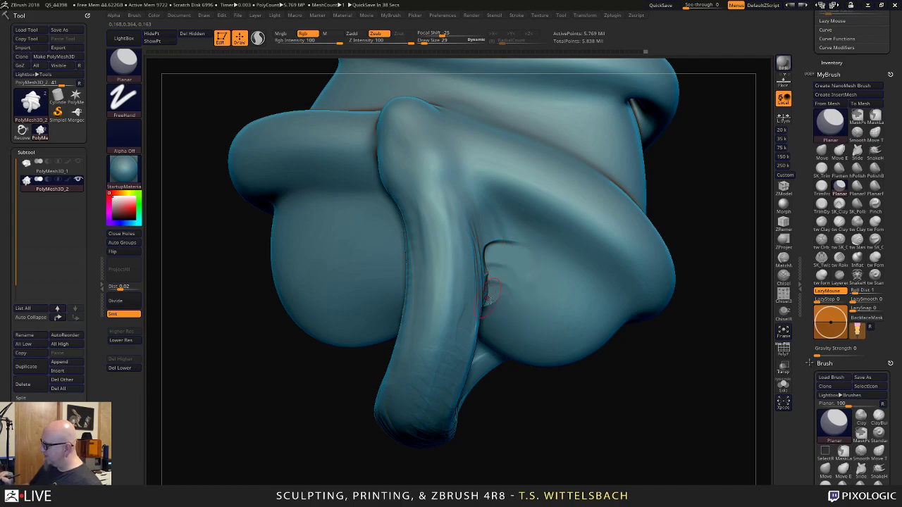
mouse_move(564, 407)
left_mouse_down()
mouse_move(543, 395)
mouse_move(507, 338)
left_mouse_up()
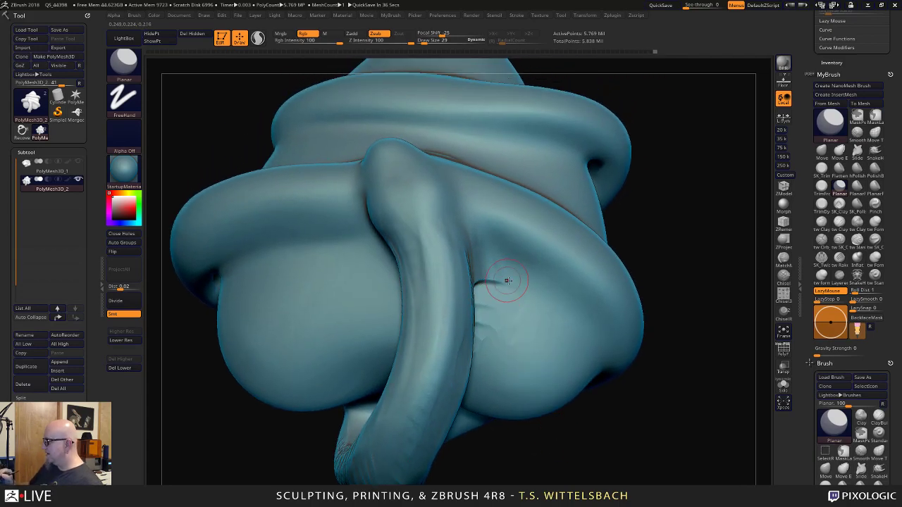
Extend the Planar cuts along the heart's upper edge beneath the coil and soften the edge beside the loop.
mouse_move(483, 288)
left_mouse_down()
mouse_move(488, 258)
mouse_move(533, 274)
left_mouse_up()
left_click_drag(530, 305, 551, 284)
left_click_drag(708, 319, 561, 282)
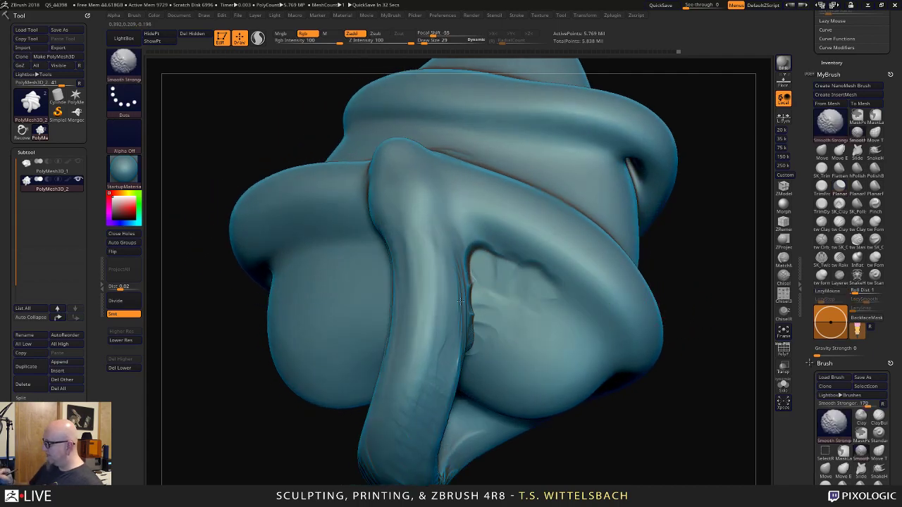
left_click_drag(629, 394, 681, 343)
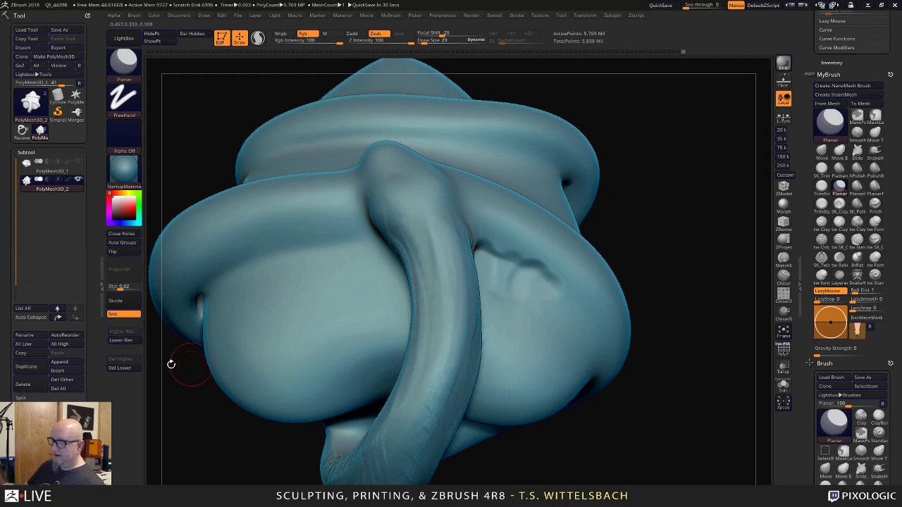
Drop PolyMesh3D_2 three subdivision levels, then smooth the cut area and recut the crease beside the loop with Planar.
left_click(124, 341)
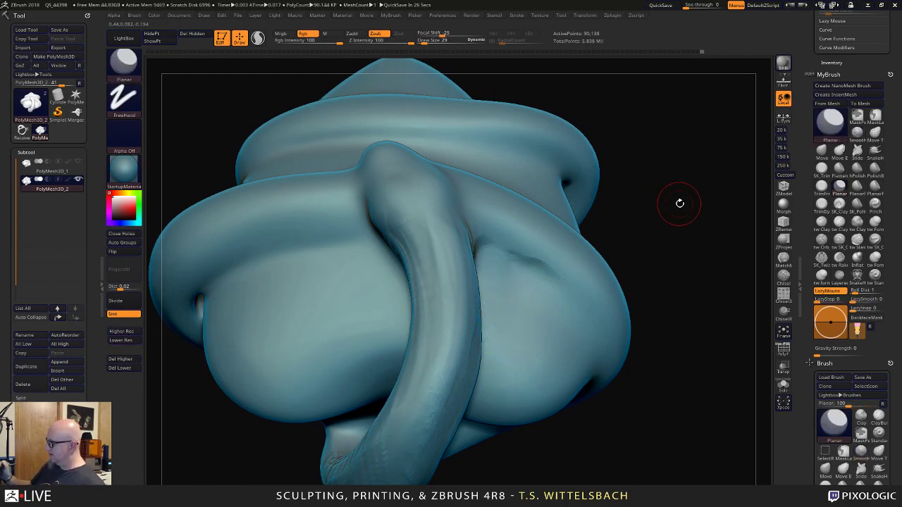
mouse_move(680, 201)
left_mouse_down()
mouse_move(475, 313)
mouse_move(475, 261)
mouse_move(490, 241)
left_mouse_up()
left_click_drag(716, 364, 591, 310)
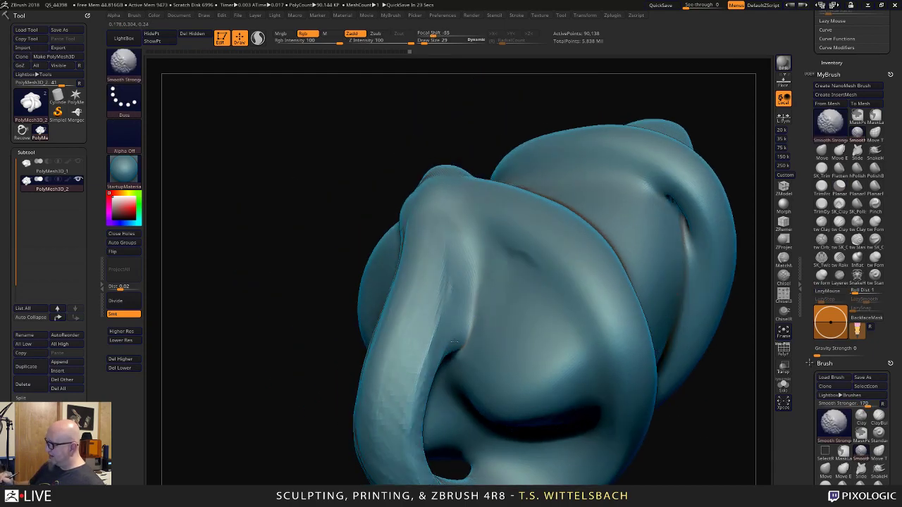
left_click_drag(697, 416, 619, 386)
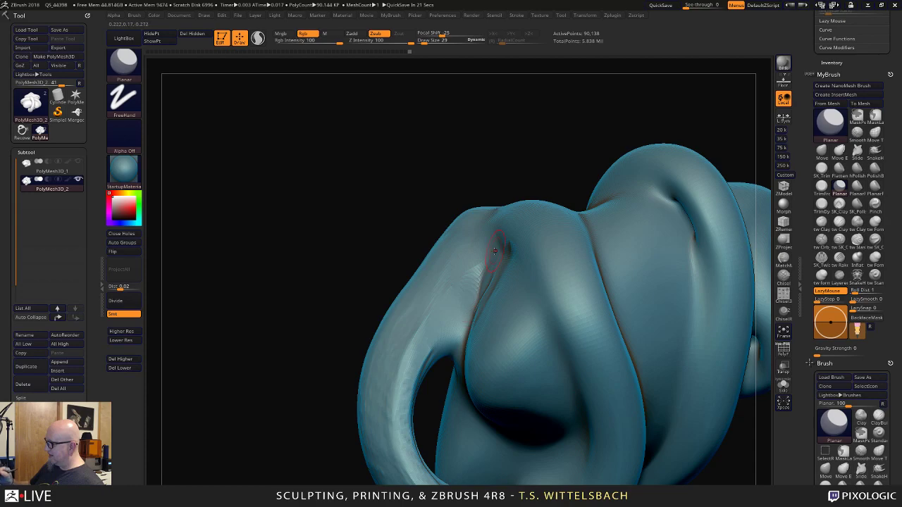
left_click_drag(495, 251, 463, 323)
left_click_drag(572, 144, 556, 225)
mouse_move(476, 236)
left_mouse_down("shift")
mouse_move(469, 317)
mouse_move(479, 266)
left_mouse_up("shift")
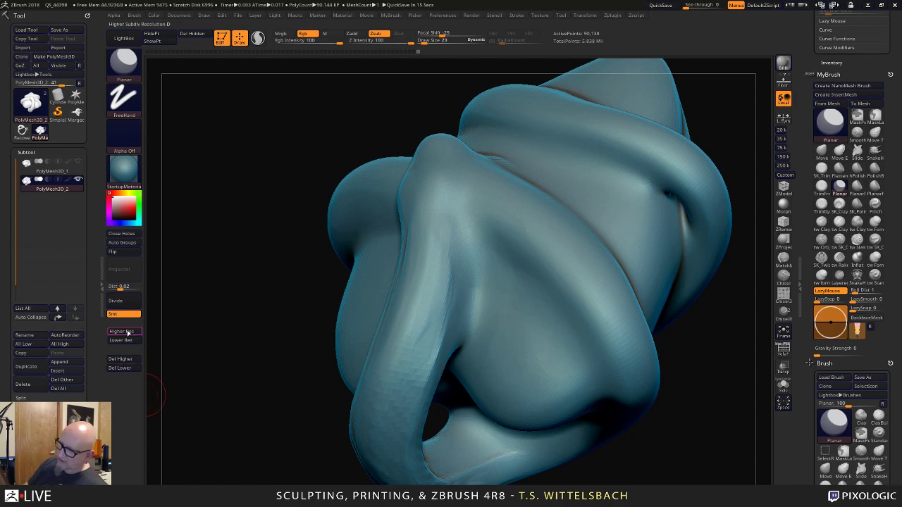
Return PolyMesh3D_2 to its highest subdivision level and smooth the ridges along the crease beside the loop.
left_click(127, 332)
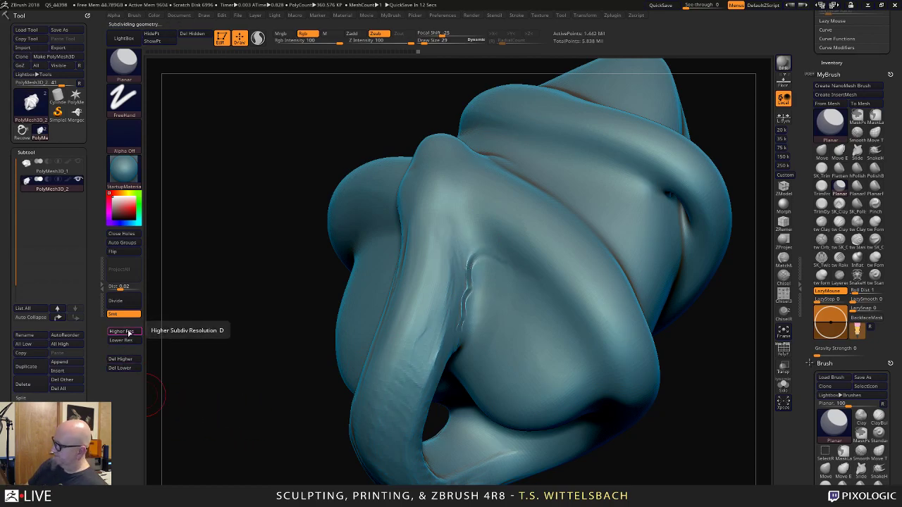
key("d")
key("shift")
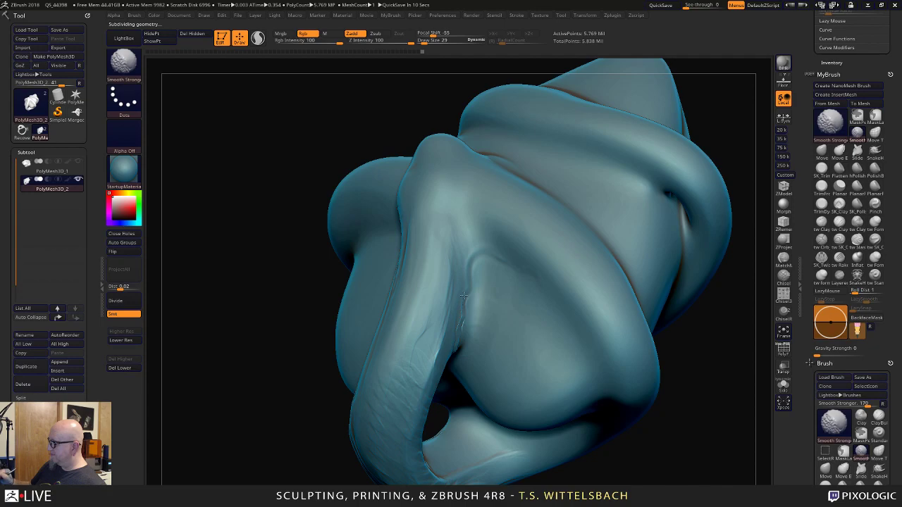
left_click_drag(281, 451, 288, 395)
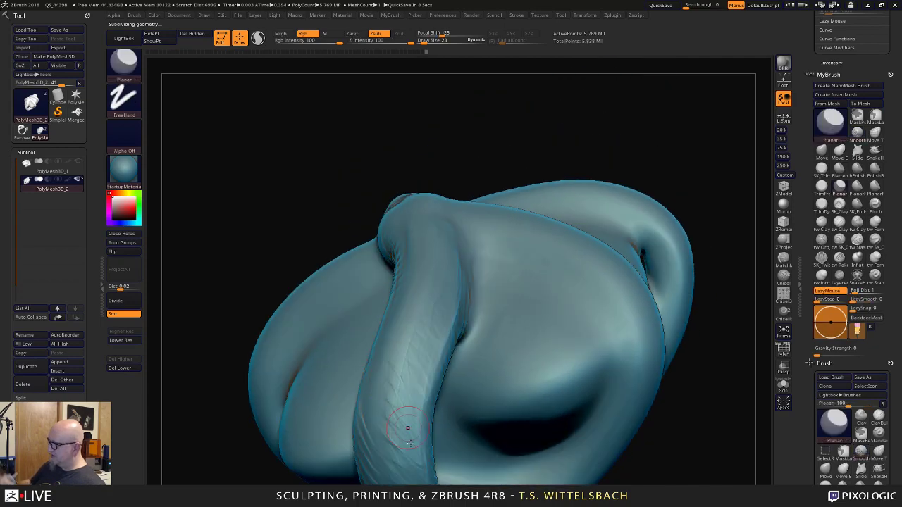
Smooth the ridges on the coil strand that arches over the heart on PolyMesh3D_2.
mouse_move(695, 374)
left_mouse_down("alt")
mouse_move(696, 336)
mouse_move(668, 271)
left_mouse_up("alt")
left_click_drag(403, 332, 420, 435, "shift")
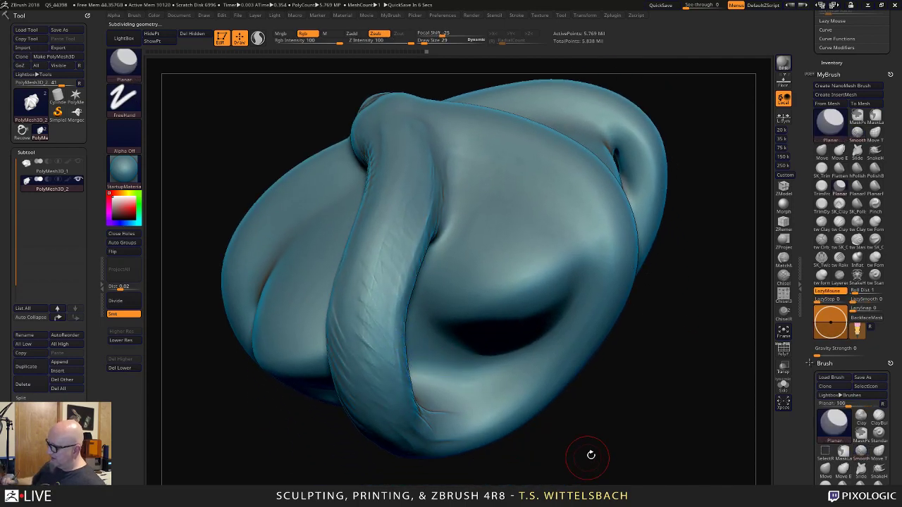
mouse_move(592, 456)
left_mouse_down()
mouse_move(628, 316)
mouse_move(614, 225)
mouse_move(548, 162)
left_mouse_up()
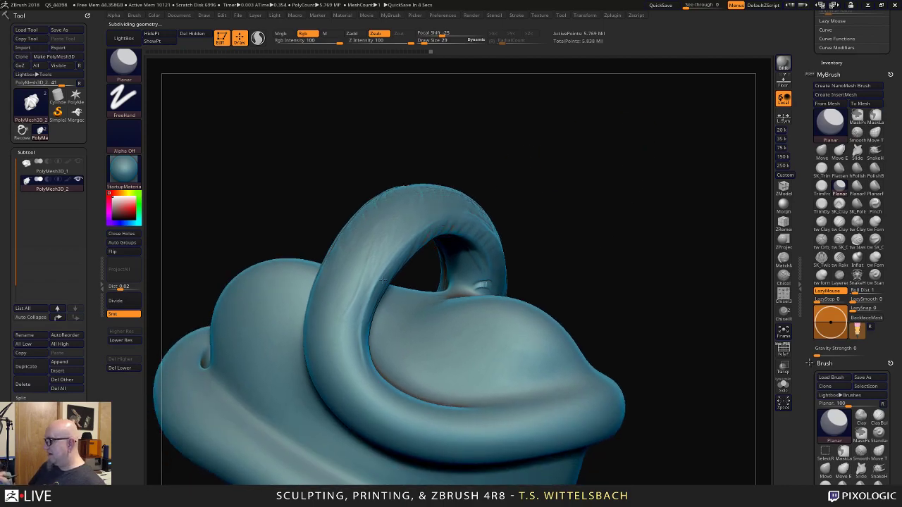
mouse_move(381, 281)
right_mouse_down()
mouse_move(558, 201)
mouse_move(680, 176)
mouse_move(636, 198)
mouse_move(610, 161)
right_mouse_up()
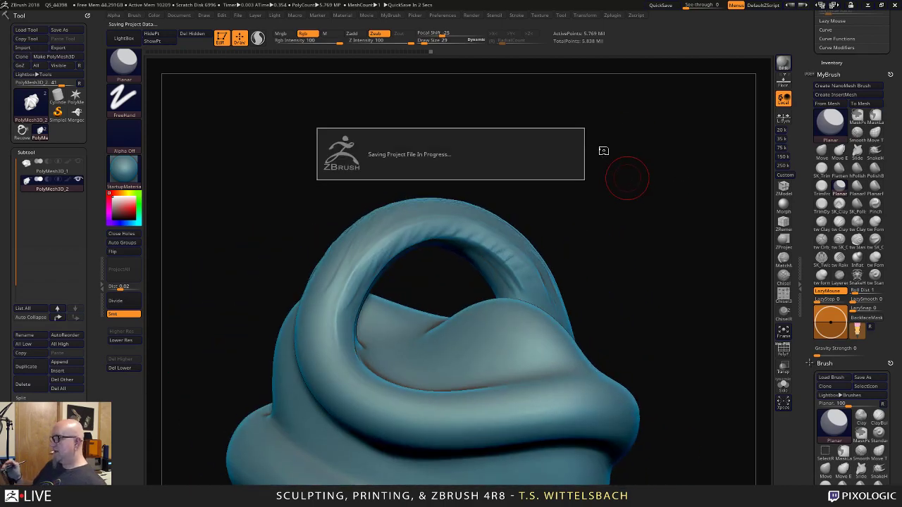
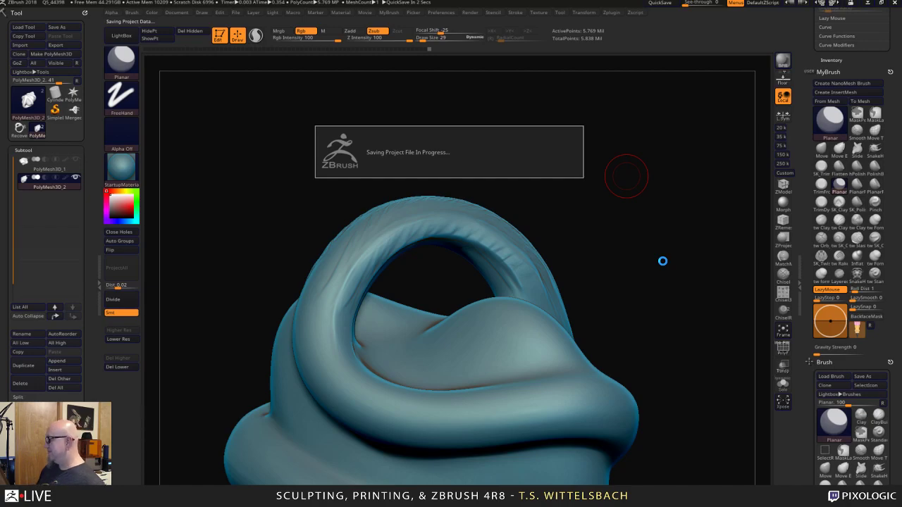
left_click_drag(674, 347, 663, 260)
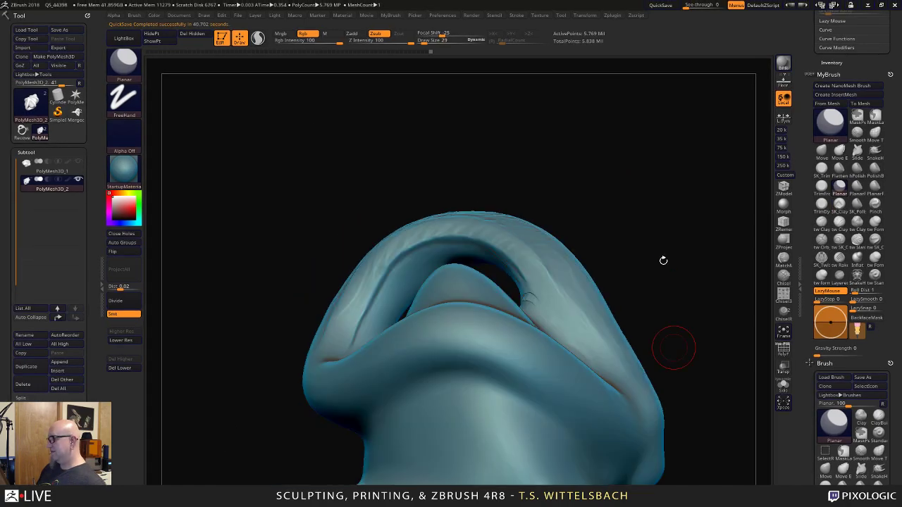
mouse_move(621, 233)
left_mouse_down()
mouse_move(648, 235)
mouse_move(653, 255)
mouse_move(647, 320)
mouse_move(634, 324)
left_mouse_up()
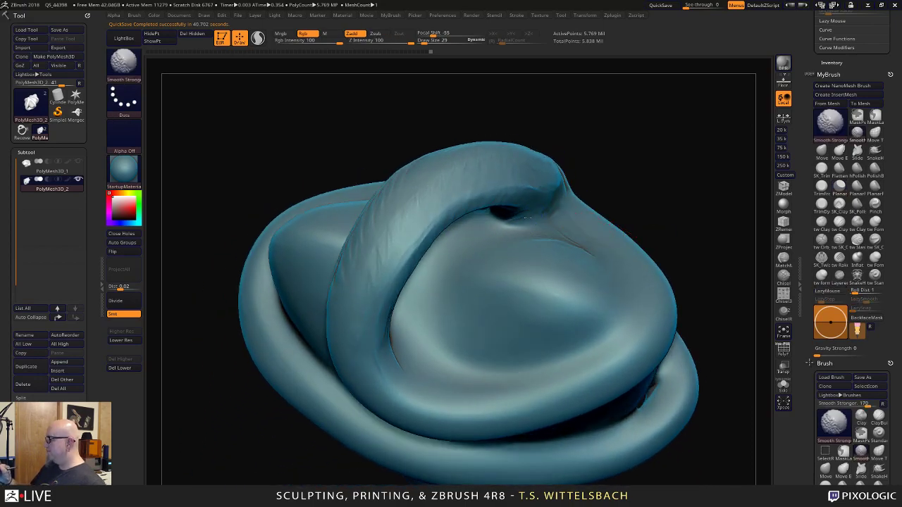
mouse_move(685, 224)
left_mouse_down()
mouse_move(684, 193)
mouse_move(670, 177)
mouse_move(691, 267)
mouse_move(681, 318)
mouse_move(686, 296)
mouse_move(669, 228)
mouse_move(676, 177)
left_mouse_up()
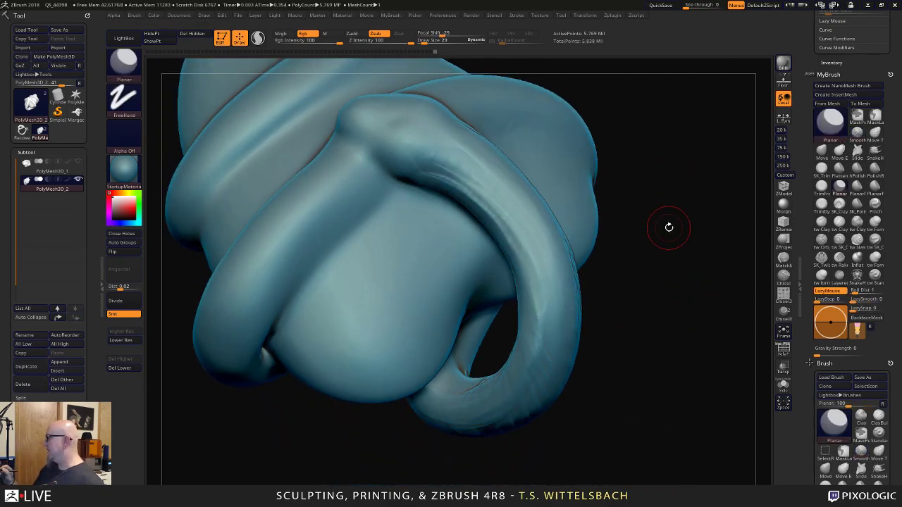
Set the draw size to 48 and paint a mask along the arching loop's outer surface down to its bend.
right_click(679, 212)
left_click_drag(678, 213, 681, 213)
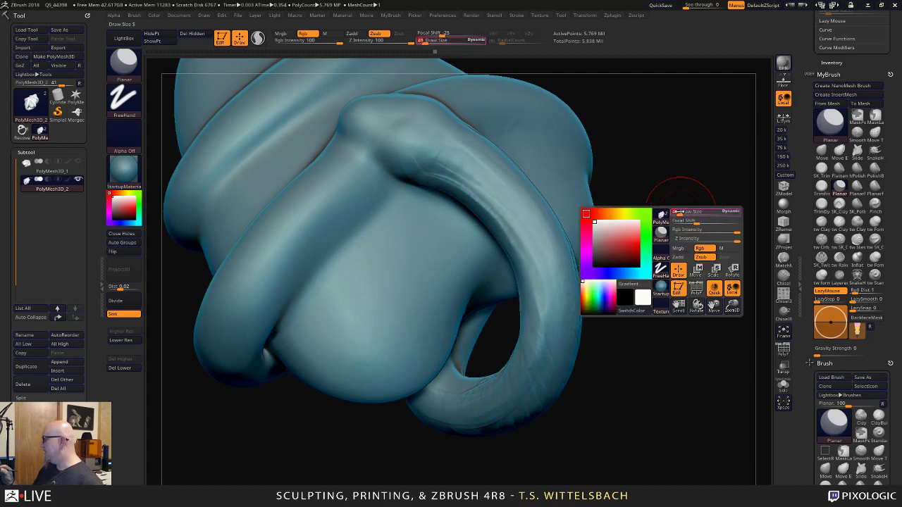
mouse_move(373, 121)
left_mouse_down("ctrl")
mouse_move(472, 165)
mouse_move(547, 278)
mouse_move(548, 370)
left_mouse_up("ctrl")
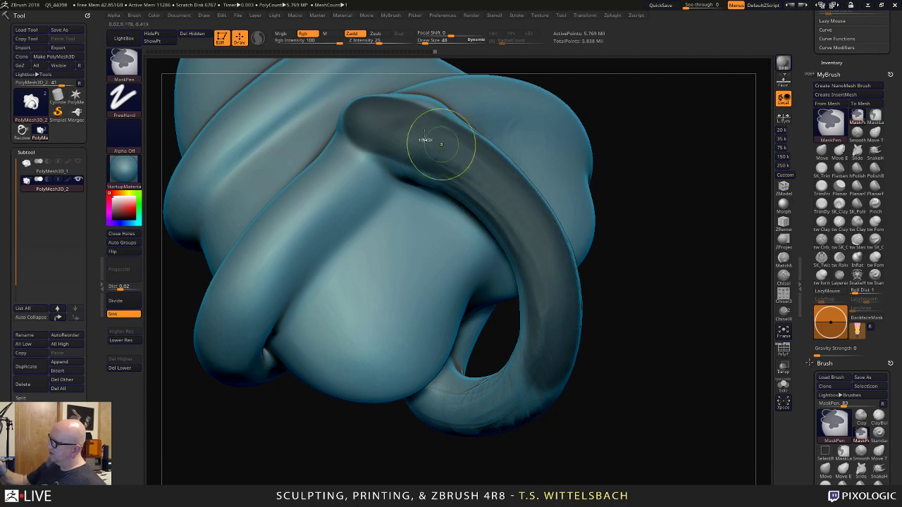
left_click_drag(378, 141, 394, 150, "ctrl")
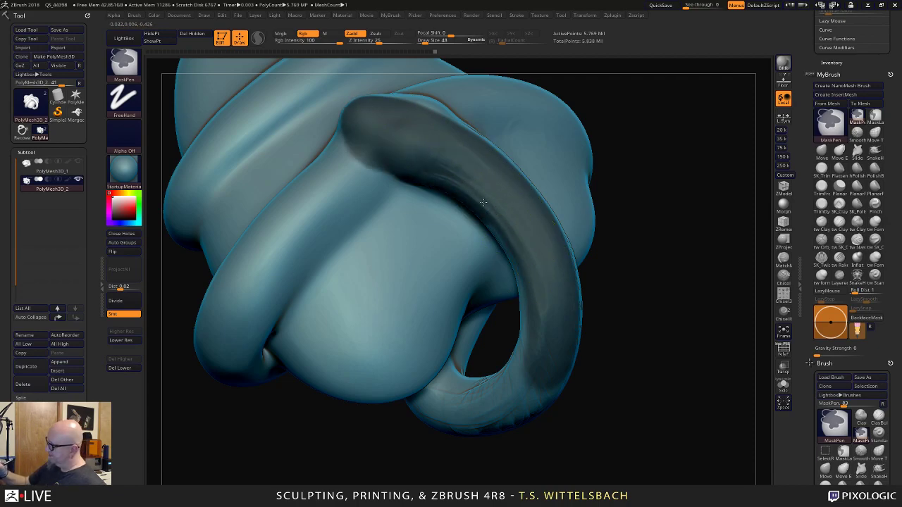
left_click_drag(533, 299, 513, 388, "ctrl")
Extend the mask over the loop's crest, around its inner rim and down the bend beside the opening.
mouse_move(694, 338)
left_mouse_down()
mouse_move(658, 317)
mouse_move(686, 183)
mouse_move(632, 192)
mouse_move(599, 212)
left_mouse_up()
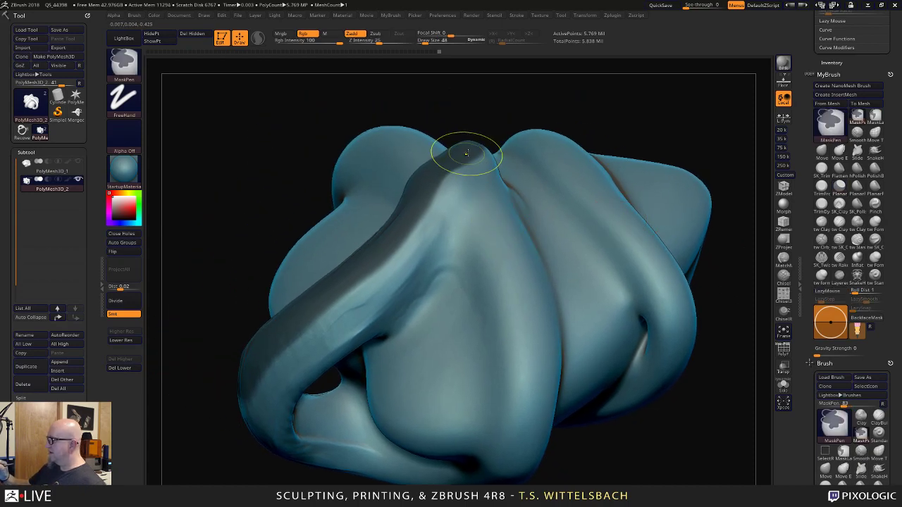
mouse_move(465, 147)
left_mouse_down("ctrl")
mouse_move(406, 276)
mouse_move(262, 389)
left_mouse_up("ctrl")
left_click_drag(599, 117, 683, 299)
left_click_drag(688, 202, 643, 162)
mouse_move(583, 115)
left_mouse_down()
mouse_move(636, 177)
mouse_move(461, 161)
mouse_move(456, 185)
mouse_move(483, 198)
left_mouse_up()
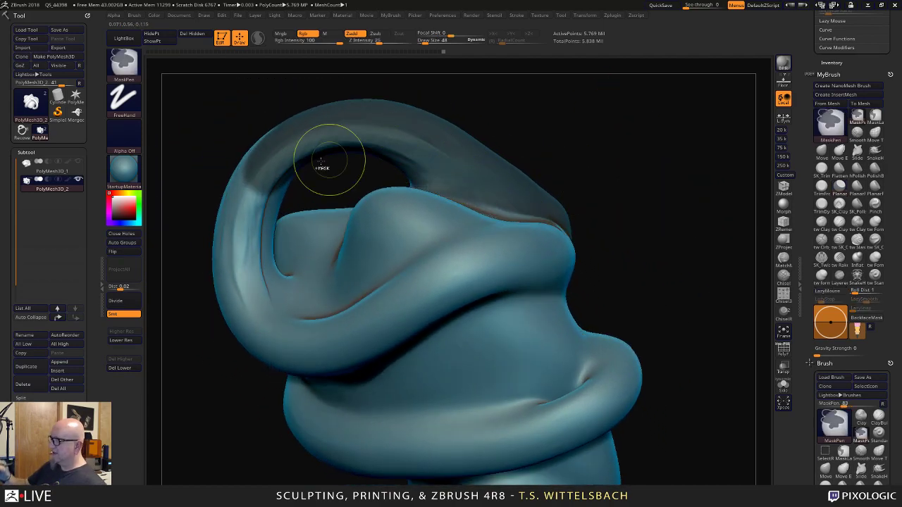
mouse_move(303, 149)
left_mouse_down("ctrl")
mouse_move(287, 165)
mouse_move(254, 258)
mouse_move(235, 220)
mouse_move(262, 147)
mouse_move(272, 237)
mouse_move(266, 203)
left_mouse_up("ctrl")
mouse_move(256, 293)
left_mouse_down("ctrl")
mouse_move(309, 344)
mouse_move(385, 321)
mouse_move(487, 261)
mouse_move(530, 258)
left_mouse_up("ctrl")
Continue the mask along the snake's body from the loop over the adjoining outer coil at the heart's edge.
left_click_drag(655, 250, 507, 170)
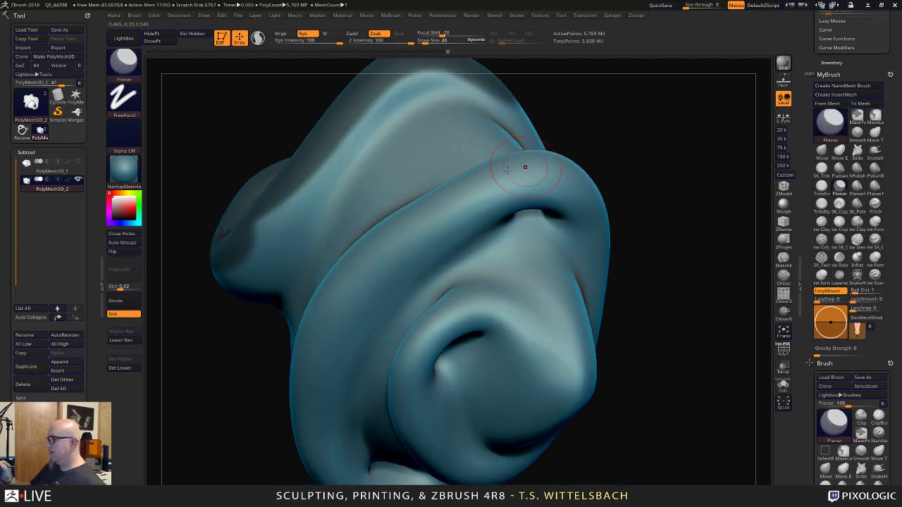
mouse_move(405, 62)
left_mouse_down("ctrl")
mouse_move(288, 226)
mouse_move(215, 271)
mouse_move(238, 241)
left_mouse_up("ctrl")
mouse_move(624, 130)
left_mouse_down("alt")
mouse_move(627, 175)
mouse_move(605, 264)
left_mouse_up("alt")
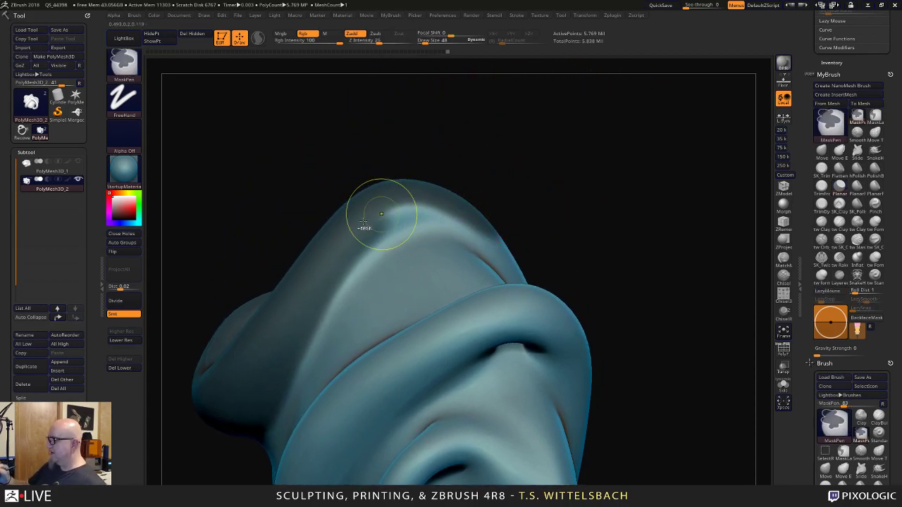
mouse_move(381, 208)
left_mouse_down("ctrl")
mouse_move(374, 203)
mouse_move(437, 212)
mouse_move(511, 265)
mouse_move(338, 250)
left_mouse_up("ctrl")
Mask the coil strand running down to the loop's base and the short stretch emerging beneath it.
left_click_drag(664, 229, 455, 270)
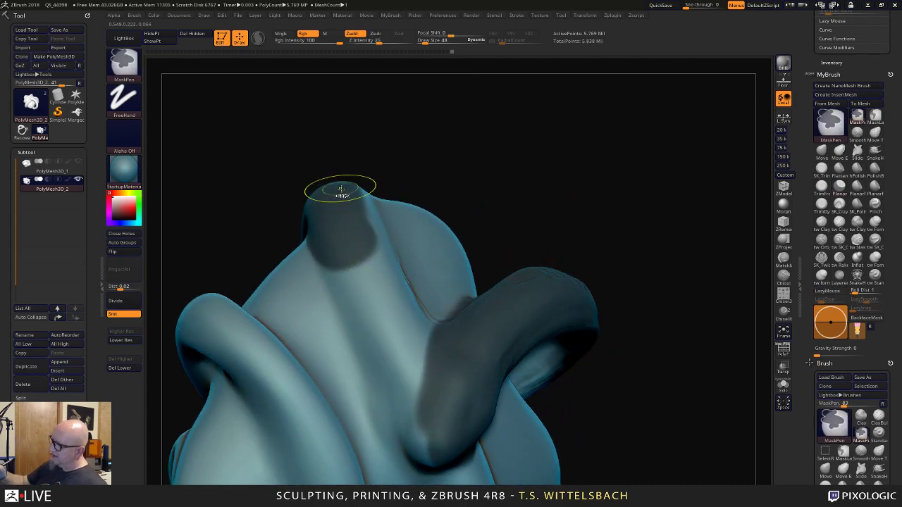
mouse_move(341, 191)
left_mouse_down("ctrl")
mouse_move(378, 271)
mouse_move(423, 440)
mouse_move(359, 324)
mouse_move(340, 223)
mouse_move(412, 403)
left_mouse_up("ctrl")
mouse_move(374, 232)
left_mouse_down("ctrl")
mouse_move(426, 352)
mouse_move(456, 474)
left_mouse_up("ctrl")
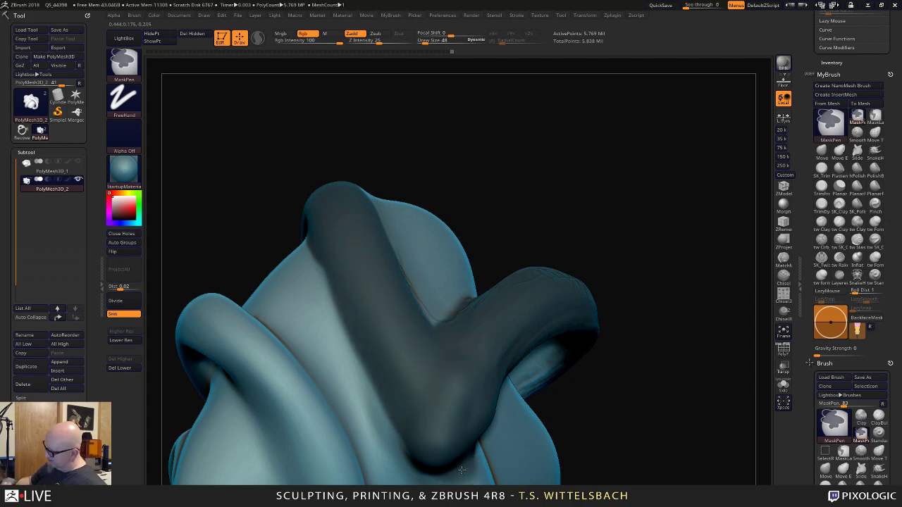
left_click_drag(621, 461, 539, 212)
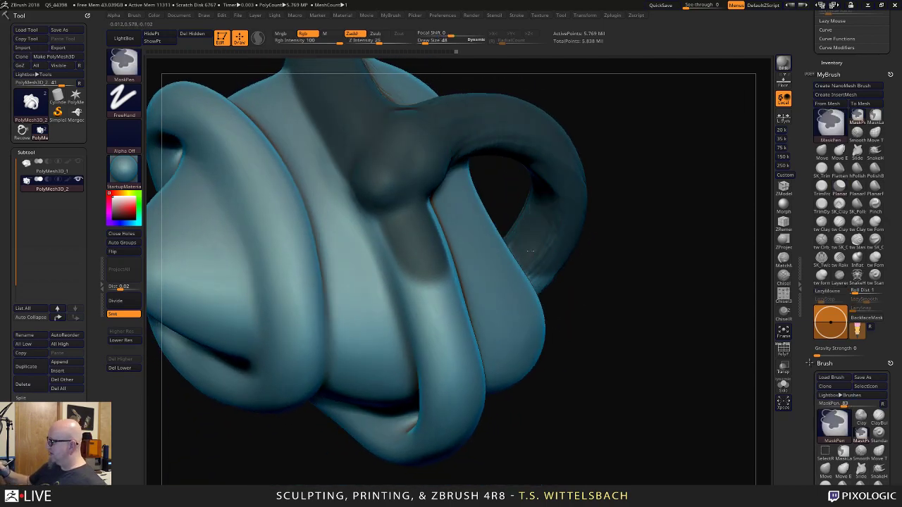
Widen the mask to the crease where the outer coil meets the heart, following the coil around its lower bend.
mouse_move(638, 252)
left_mouse_down()
mouse_move(618, 284)
mouse_move(558, 262)
mouse_move(537, 227)
mouse_move(568, 293)
mouse_move(605, 211)
mouse_move(609, 275)
left_mouse_up()
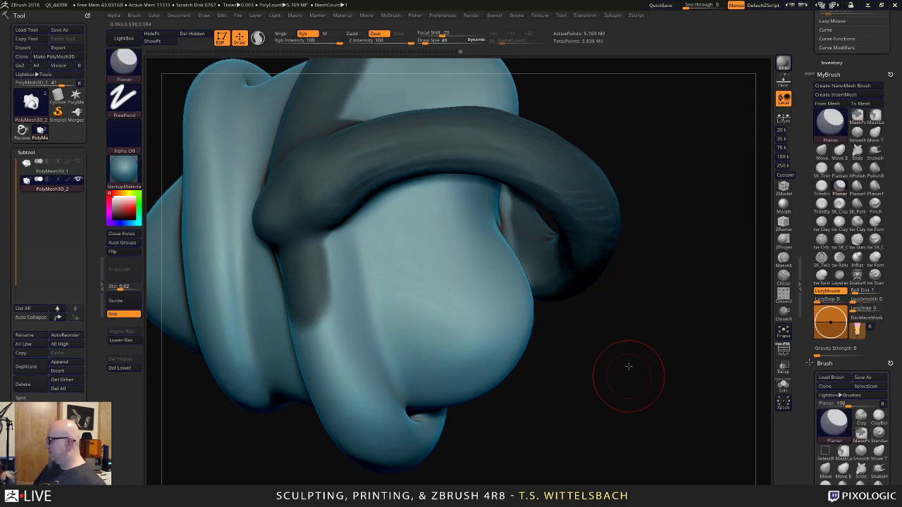
mouse_move(627, 366)
left_mouse_down()
mouse_move(618, 232)
mouse_move(532, 335)
mouse_move(544, 364)
mouse_move(557, 291)
mouse_move(605, 291)
left_mouse_up()
mouse_move(639, 374)
left_mouse_down()
mouse_move(666, 274)
mouse_move(656, 175)
mouse_move(711, 185)
left_mouse_up()
key("ctrl")
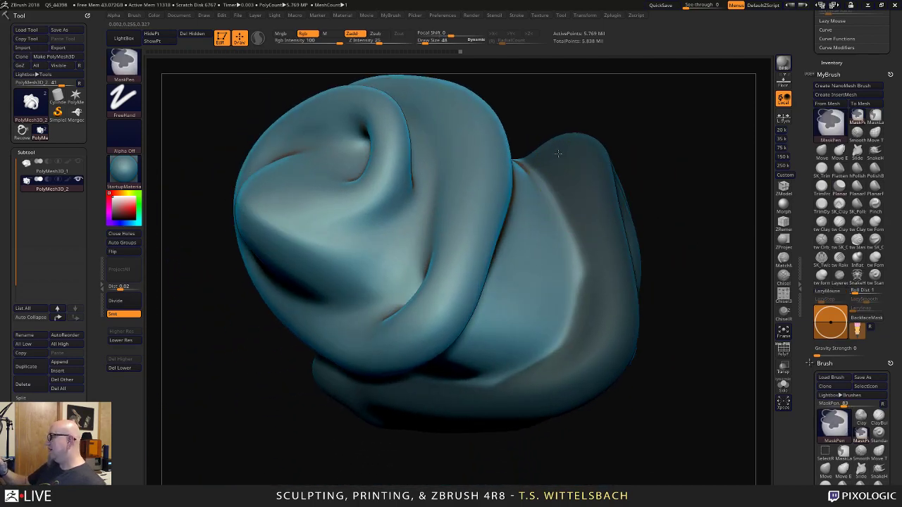
mouse_move(584, 196)
left_mouse_down("ctrl")
mouse_move(581, 260)
mouse_move(605, 298)
left_mouse_up("ctrl")
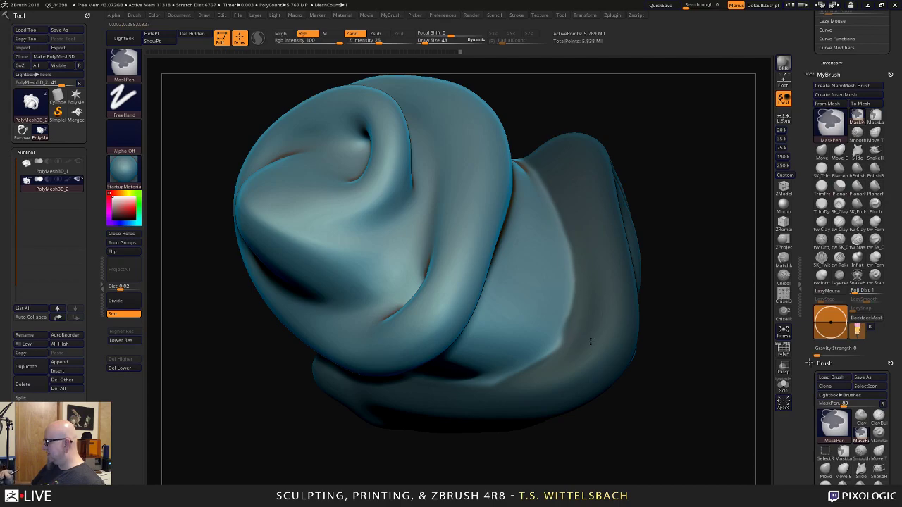
left_click_drag(490, 401, 451, 410, "ctrl")
Reduce the draw size to 19 and tighten the mask's edge along the crease between the coil and the heart.
mouse_move(423, 479)
left_mouse_down()
mouse_move(578, 449)
mouse_move(559, 356)
left_mouse_up()
mouse_move(667, 312)
left_mouse_down()
mouse_move(606, 451)
mouse_move(548, 388)
left_mouse_up()
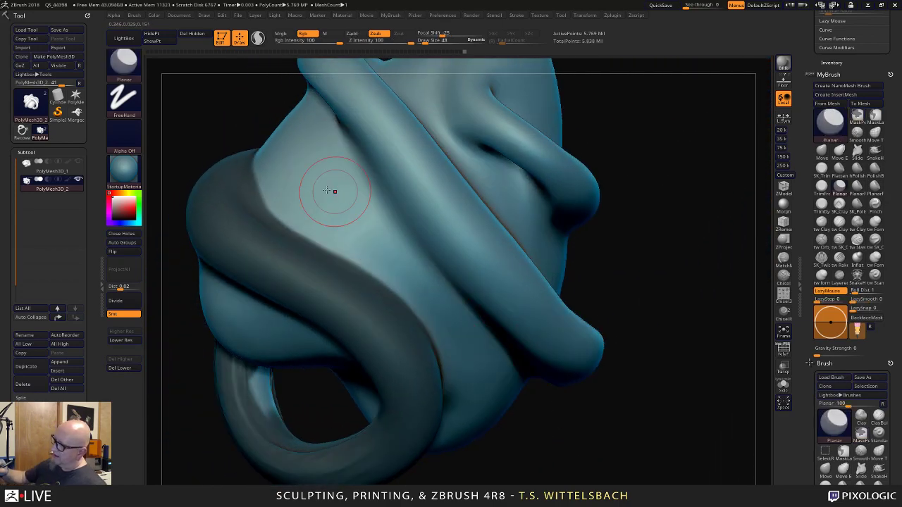
left_click_drag(197, 120, 270, 211)
right_click_drag(367, 254, 364, 269)
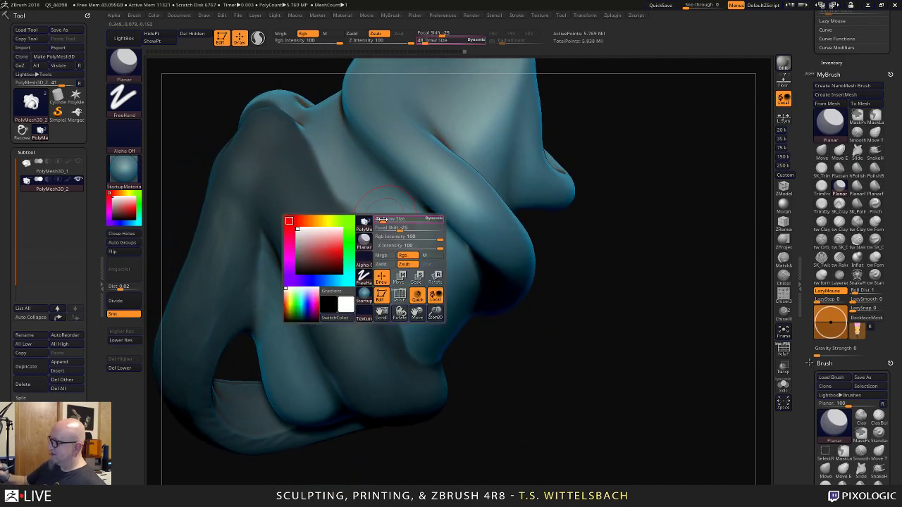
left_click(381, 219)
key("ctrl")
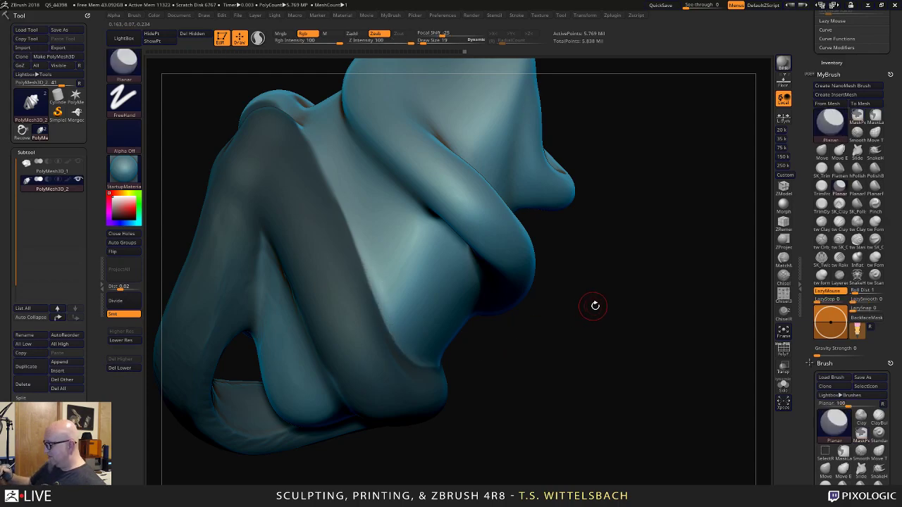
Set the draw size to 24 and mask the next coil section from the loop's base around its far bend.
mouse_move(591, 306)
left_mouse_down()
mouse_move(578, 292)
mouse_move(620, 360)
left_mouse_up()
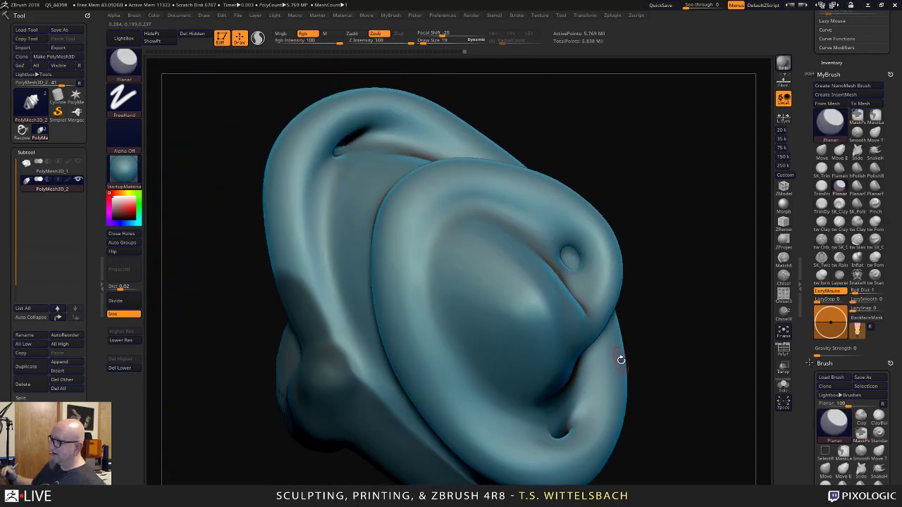
right_click(334, 287)
left_click(329, 289)
mouse_move(324, 146)
left_mouse_down("ctrl")
mouse_move(312, 236)
mouse_move(331, 316)
mouse_move(410, 457)
left_mouse_up("ctrl")
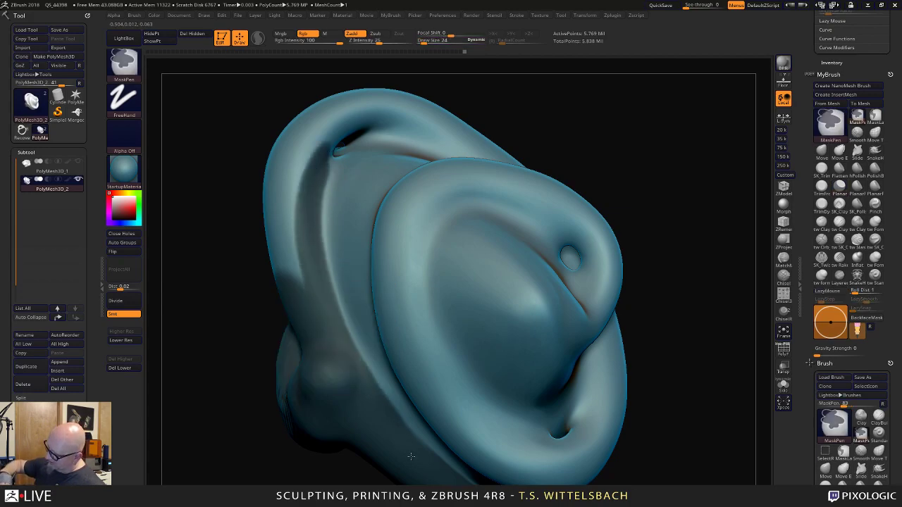
mouse_move(300, 289)
left_mouse_down("ctrl")
mouse_move(293, 233)
mouse_move(335, 119)
mouse_move(338, 134)
mouse_move(269, 155)
mouse_move(272, 246)
mouse_move(274, 231)
left_mouse_up("ctrl")
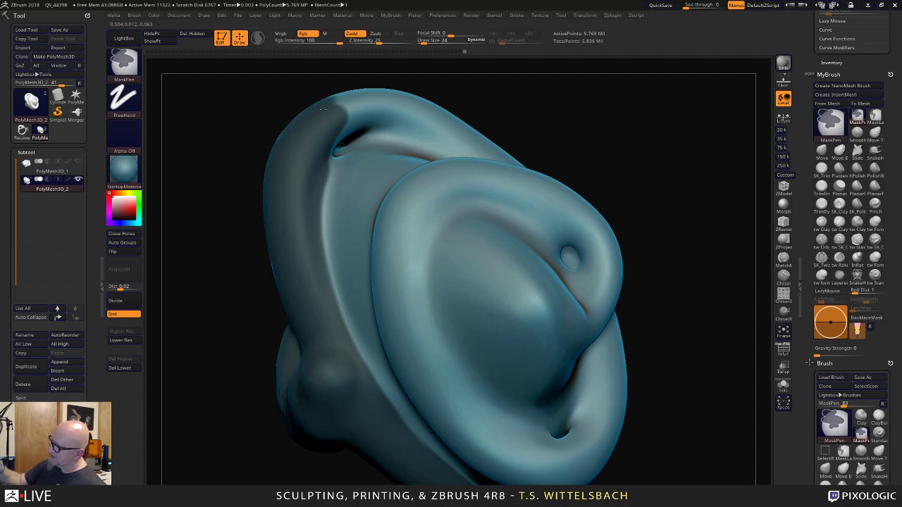
mouse_move(323, 108)
left_mouse_down("ctrl")
mouse_move(406, 107)
mouse_move(459, 127)
left_mouse_up("ctrl")
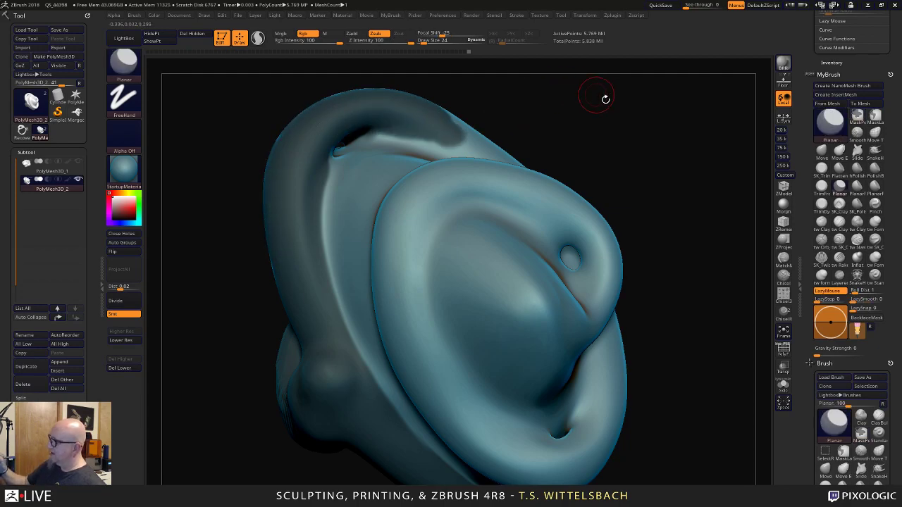
Fill the mask across the coil's rounded end and its inner edge, continuing past the small opening.
mouse_move(605, 100)
left_mouse_down()
mouse_move(576, 175)
mouse_move(612, 156)
left_mouse_up()
mouse_move(536, 163)
left_mouse_down()
mouse_move(568, 216)
mouse_move(676, 291)
left_mouse_up()
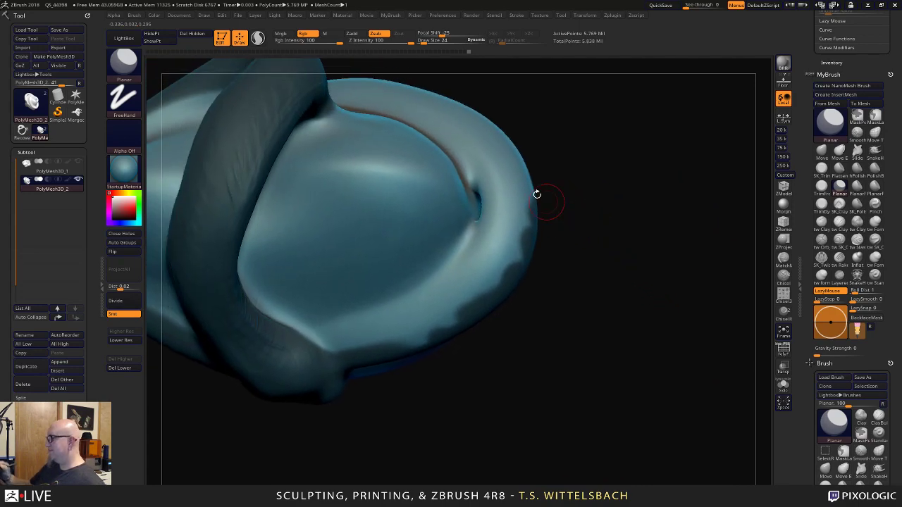
mouse_move(485, 168)
left_mouse_down("ctrl")
mouse_move(492, 243)
mouse_move(457, 280)
mouse_move(310, 348)
mouse_move(423, 328)
mouse_move(483, 288)
mouse_move(516, 240)
mouse_move(510, 172)
mouse_move(465, 116)
left_mouse_up("ctrl")
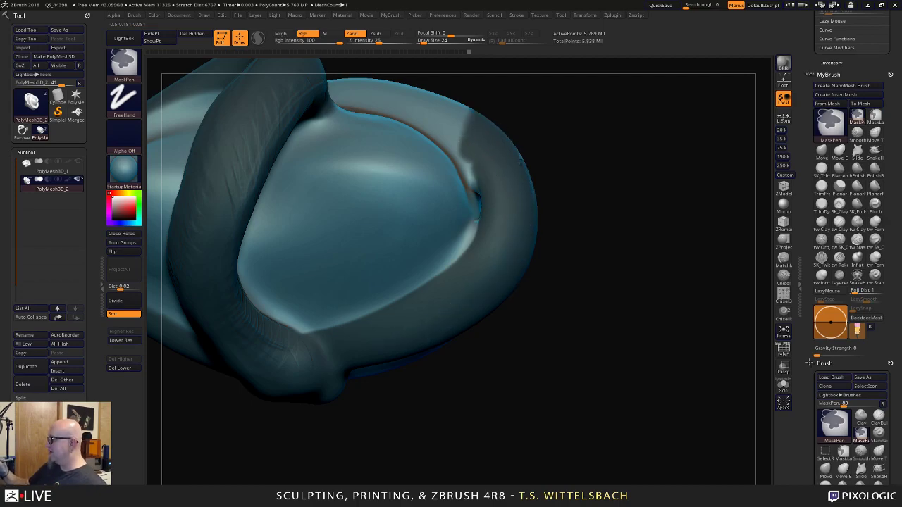
Mask the remaining uncovered patches along the inner edge of the coil's bend around the small opening.
mouse_move(624, 261)
left_mouse_down()
mouse_move(503, 324)
mouse_move(551, 333)
mouse_move(514, 316)
left_mouse_up()
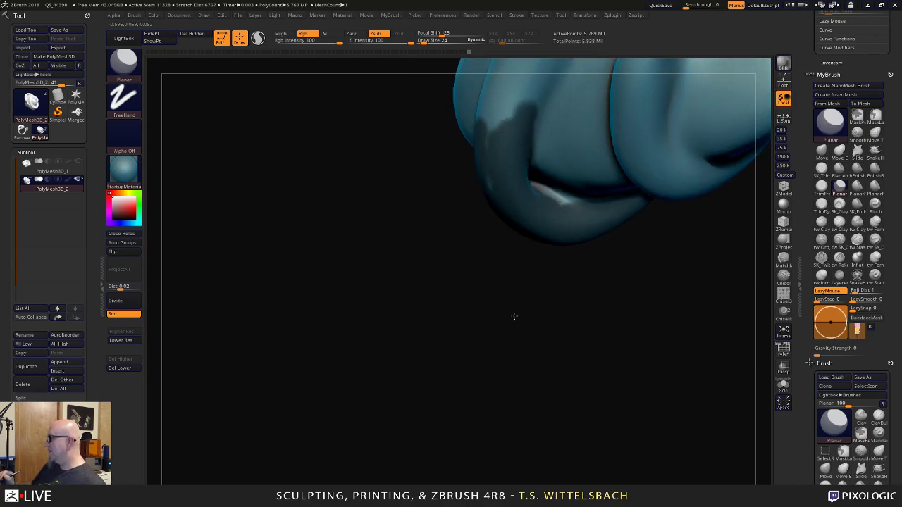
left_click_drag(541, 204, 558, 210, "ctrl")
mouse_move(564, 283)
left_mouse_down()
mouse_move(534, 278)
mouse_move(525, 256)
left_mouse_up()
mouse_move(440, 323)
left_mouse_down()
mouse_move(432, 316)
mouse_move(393, 336)
mouse_move(473, 342)
mouse_move(459, 334)
left_mouse_up()
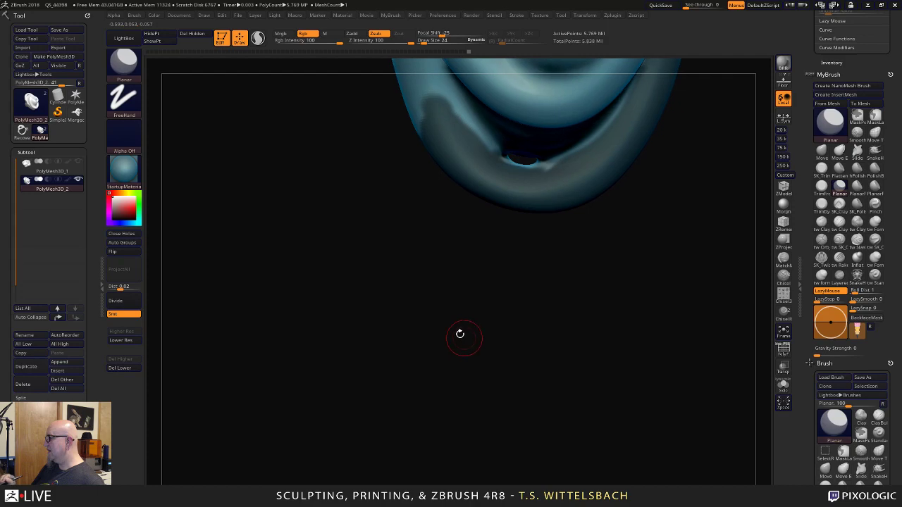
mouse_move(409, 286)
left_mouse_down("ctrl")
mouse_move(577, 196)
mouse_move(614, 162)
left_mouse_up("ctrl")
mouse_move(512, 328)
left_mouse_down()
mouse_move(523, 350)
mouse_move(497, 308)
mouse_move(535, 303)
left_mouse_up()
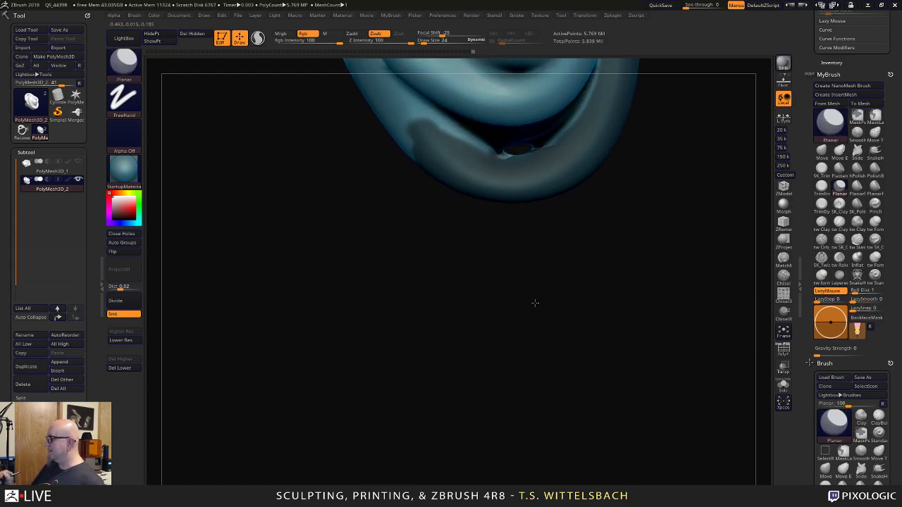
left_click_drag(423, 323, 584, 151, "ctrl")
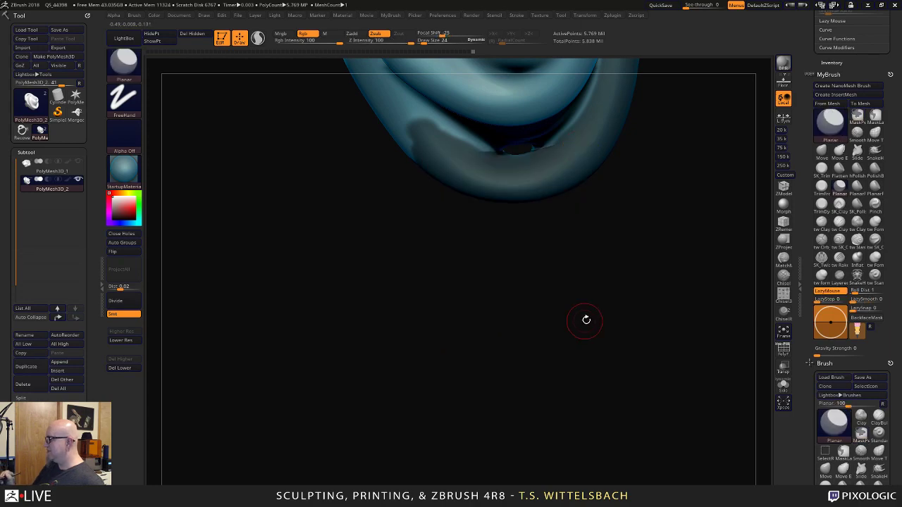
Extend the mask from the coil's rounded bend up along its uncovered side to the outer edge.
left_click_drag(586, 320, 580, 375)
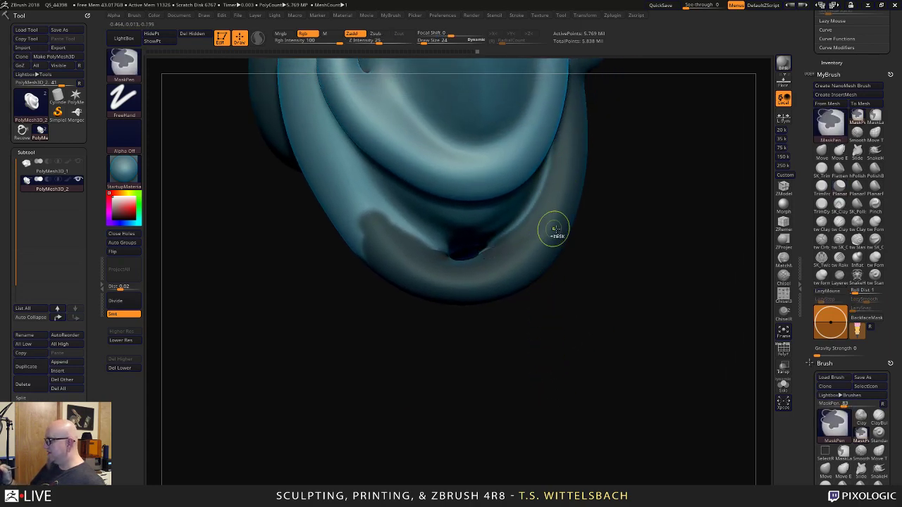
mouse_move(312, 128)
left_mouse_down("ctrl")
mouse_move(361, 203)
mouse_move(434, 267)
left_mouse_up("ctrl")
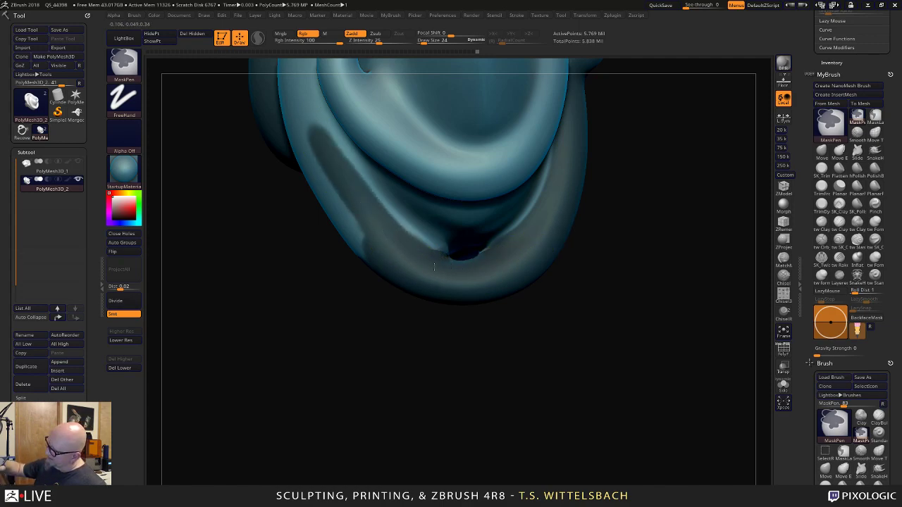
mouse_move(324, 201)
left_mouse_down("ctrl")
mouse_move(292, 127)
mouse_move(307, 95)
mouse_move(360, 191)
left_mouse_up("ctrl")
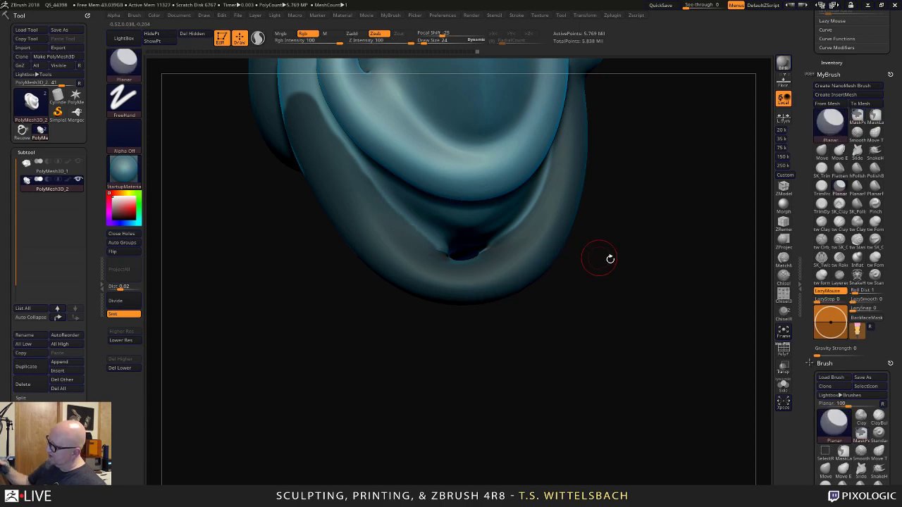
Mask the long diagonal coil section across the heart, filling its full width up to and around its far bend.
left_click_drag(608, 258, 592, 356)
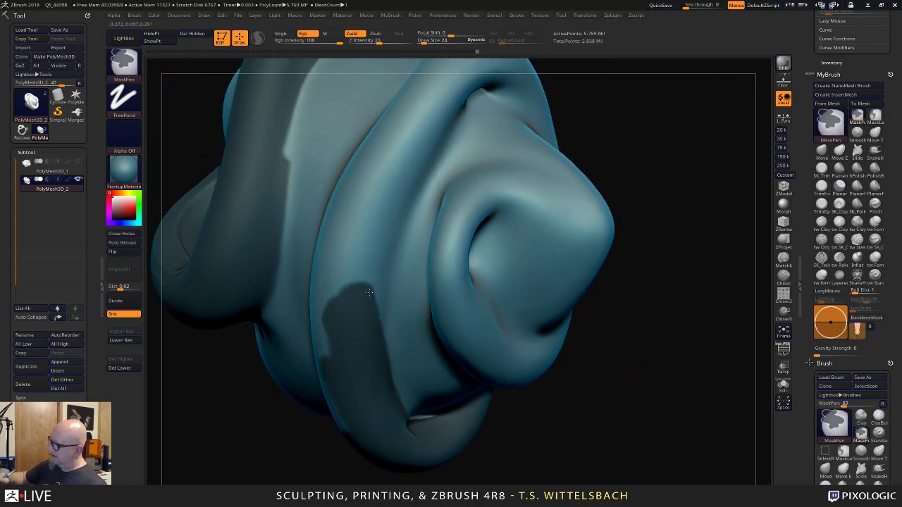
mouse_move(373, 303)
left_mouse_down("ctrl")
mouse_move(408, 162)
mouse_move(457, 88)
left_mouse_up("ctrl")
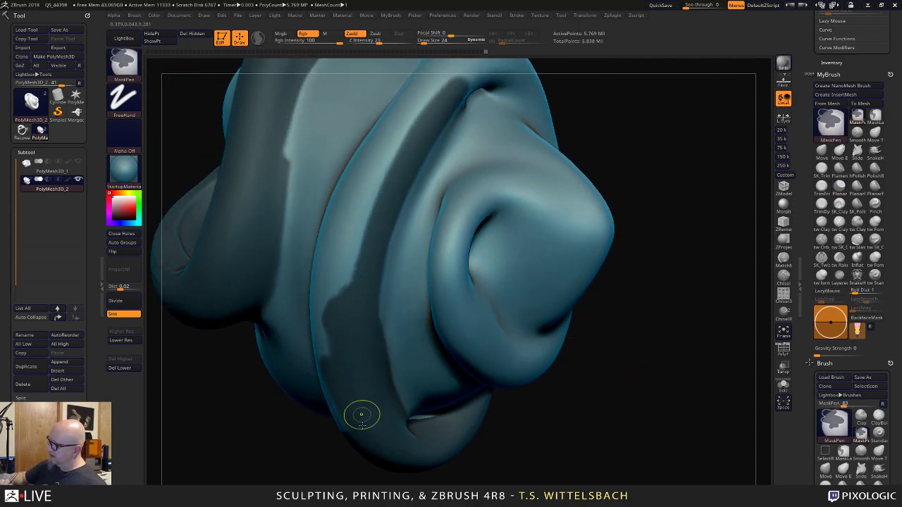
left_click_drag(598, 384, 648, 374)
left_click_drag(419, 98, 321, 358, "ctrl")
left_click_drag(678, 252, 519, 277)
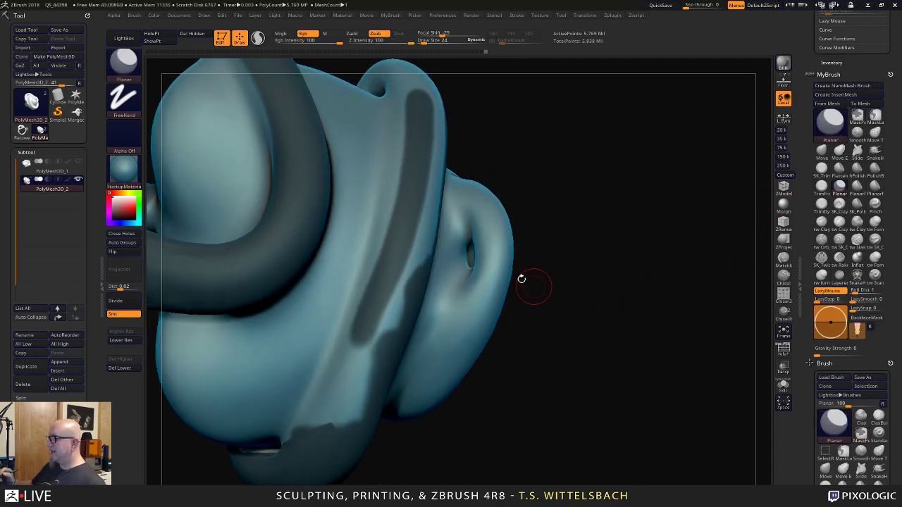
mouse_move(398, 81)
left_mouse_down("ctrl")
mouse_move(394, 214)
mouse_move(324, 387)
mouse_move(285, 448)
mouse_move(373, 339)
mouse_move(415, 243)
mouse_move(436, 109)
left_mouse_up("ctrl")
mouse_move(557, 137)
left_mouse_down()
mouse_move(662, 110)
mouse_move(661, 234)
left_mouse_up()
mouse_move(322, 424)
left_mouse_down("ctrl")
mouse_move(398, 260)
mouse_move(444, 186)
mouse_move(468, 169)
mouse_move(495, 177)
left_mouse_up("ctrl")
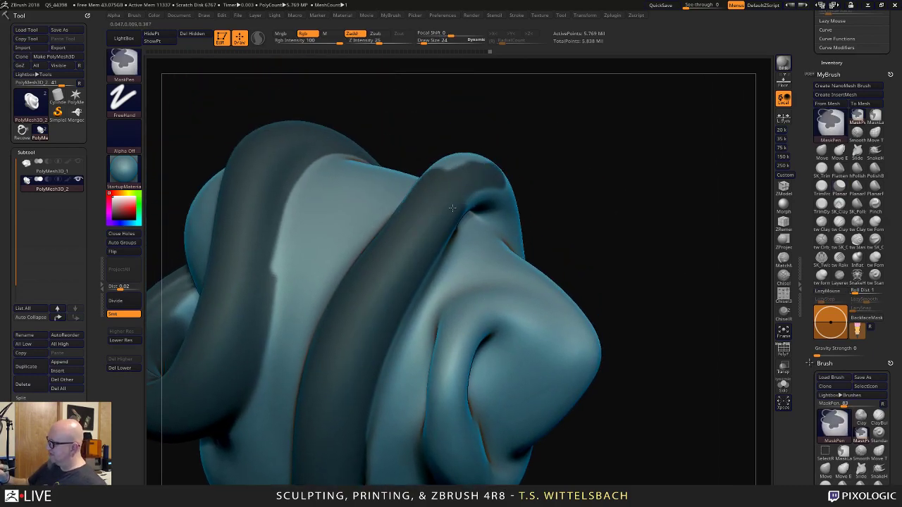
left_click_drag(453, 208, 494, 196, "ctrl")
Fill the mask along the coil's inner crease facing the heart's tip, just before the small opening.
mouse_move(560, 199)
left_mouse_down()
mouse_move(587, 131)
mouse_move(579, 129)
mouse_move(602, 141)
mouse_move(427, 245)
left_mouse_up()
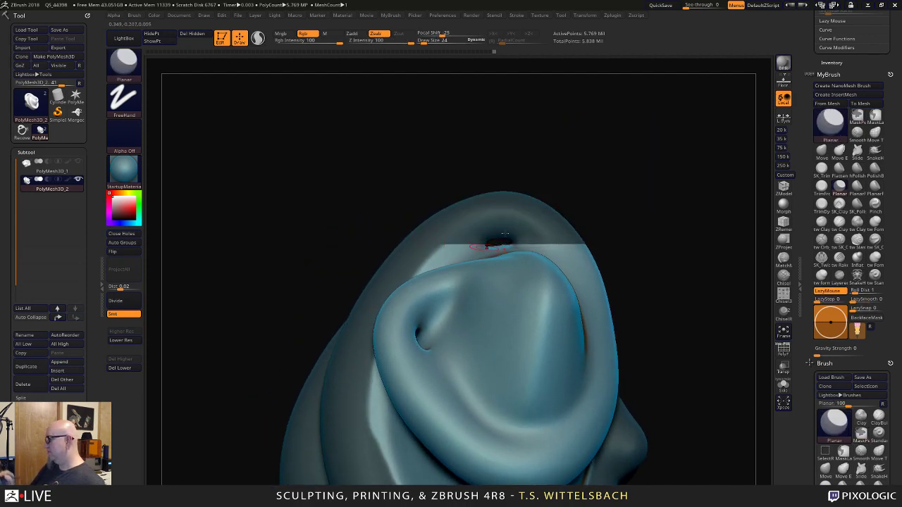
left_click_drag(606, 152, 611, 180)
left_click_drag(396, 293, 426, 258, "ctrl")
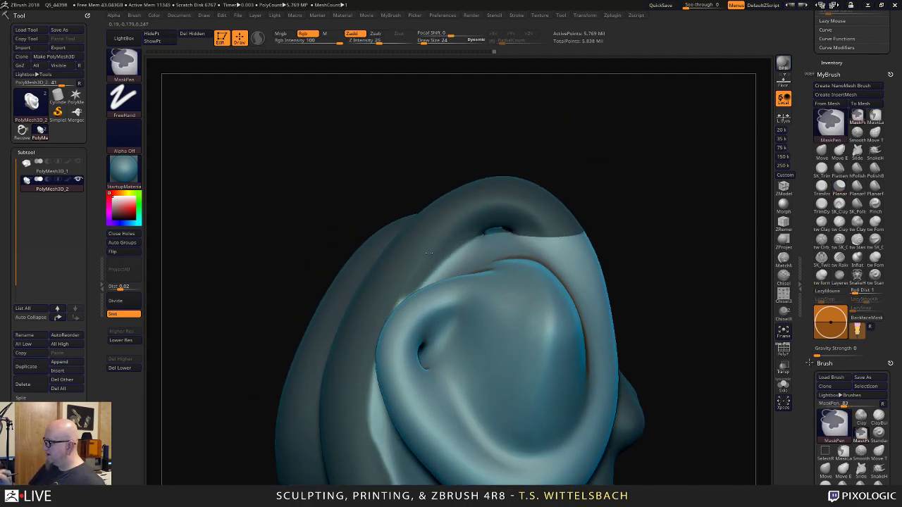
left_click_drag(620, 162, 455, 234)
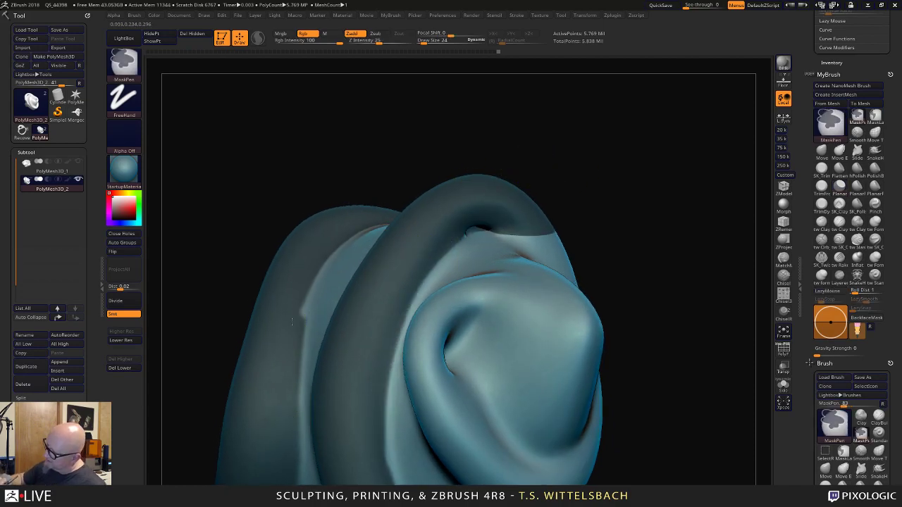
Mask the coil loop encircling the heart's tip, from the first small opening around to the opposite one.
mouse_move(606, 213)
left_mouse_down()
mouse_move(613, 212)
mouse_move(463, 258)
mouse_move(487, 303)
mouse_move(497, 377)
left_mouse_up()
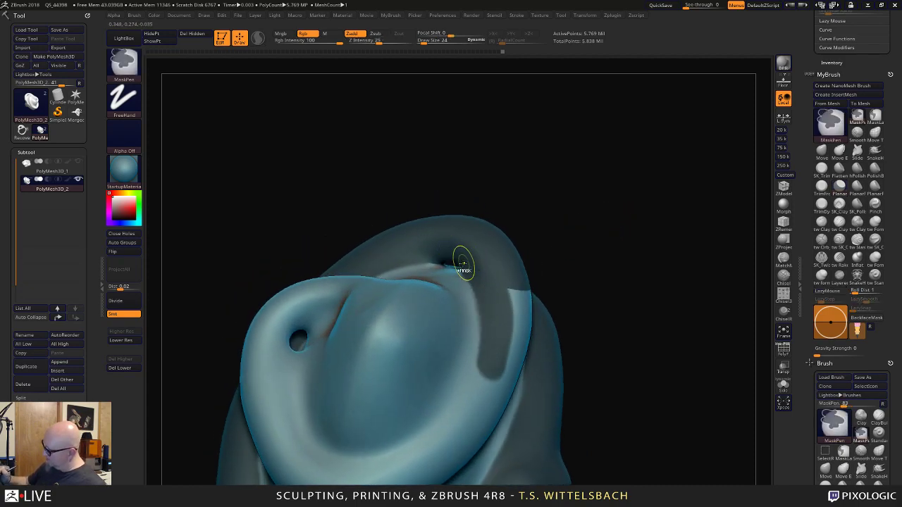
mouse_move(483, 301)
left_mouse_down("ctrl")
mouse_move(466, 386)
mouse_move(420, 451)
mouse_move(307, 478)
mouse_move(275, 362)
mouse_move(300, 337)
left_mouse_up("ctrl")
mouse_move(294, 423)
left_mouse_down("ctrl")
mouse_move(255, 367)
mouse_move(271, 451)
mouse_move(310, 475)
mouse_move(469, 430)
mouse_move(519, 279)
left_mouse_up("ctrl")
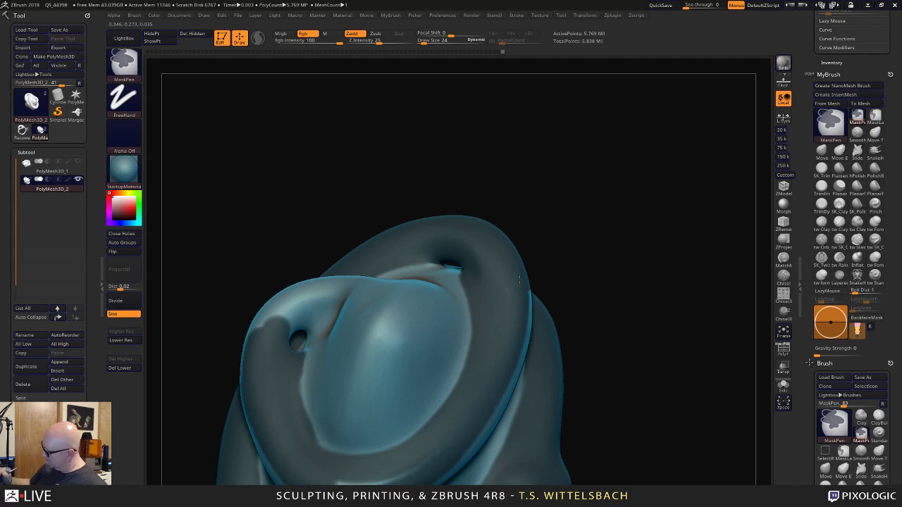
mouse_move(259, 342)
left_mouse_down("ctrl")
mouse_move(282, 310)
mouse_move(339, 282)
left_mouse_up("ctrl")
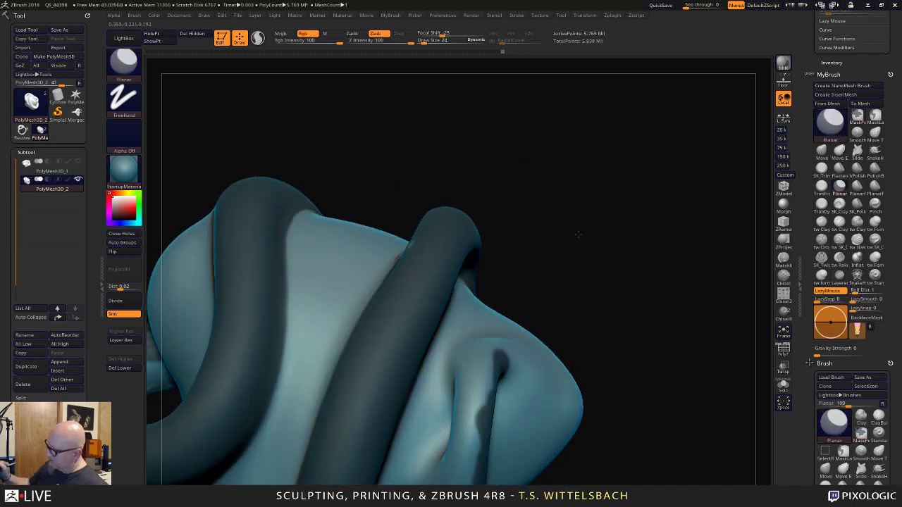
Mask the last coil's bend around its small opening and continue down its outer side.
mouse_move(577, 234)
left_mouse_down()
mouse_move(574, 258)
mouse_move(638, 228)
mouse_move(584, 202)
mouse_move(618, 235)
mouse_move(654, 242)
mouse_move(633, 235)
left_mouse_up()
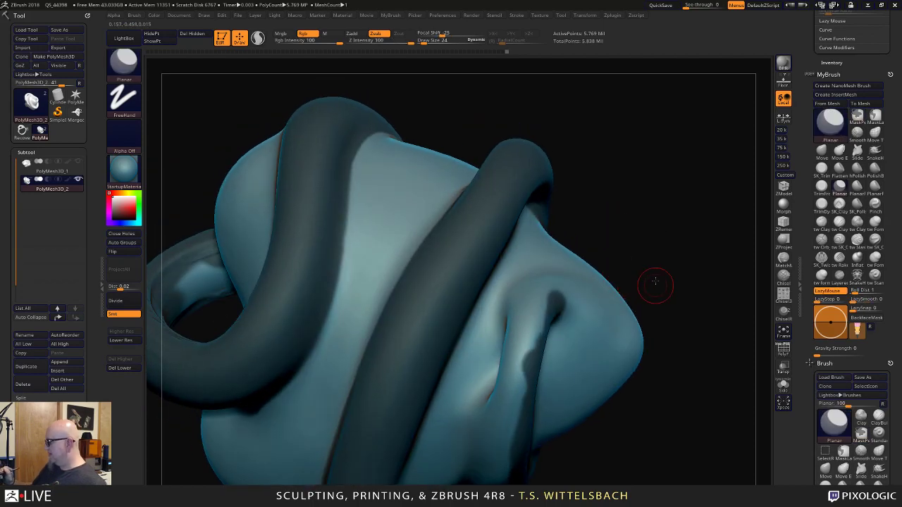
left_click_drag(655, 285, 642, 206, "alt")
mouse_move(536, 215)
left_mouse_down("ctrl")
mouse_move(534, 179)
mouse_move(509, 224)
mouse_move(495, 300)
left_mouse_up("ctrl")
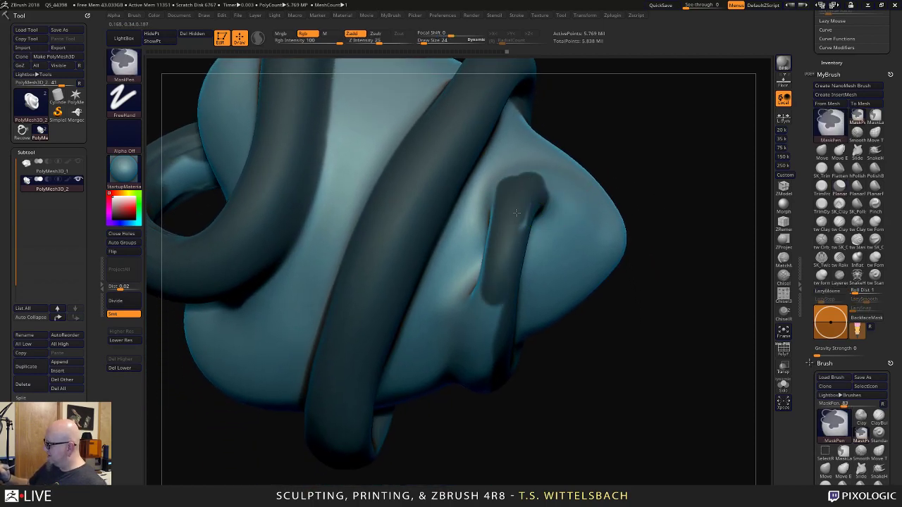
mouse_move(629, 265)
left_mouse_down()
mouse_move(695, 242)
mouse_move(556, 211)
left_mouse_up()
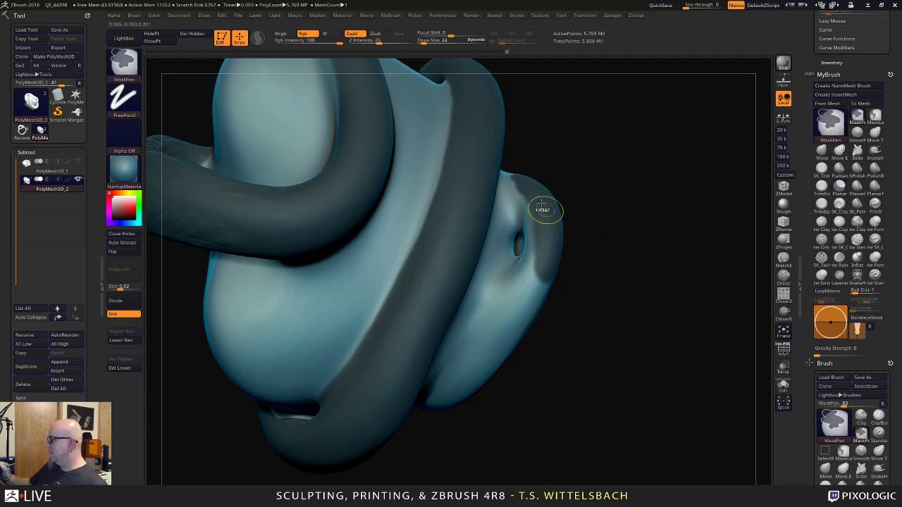
mouse_move(538, 258)
left_mouse_down("ctrl")
mouse_move(465, 379)
mouse_move(546, 258)
left_mouse_up("ctrl")
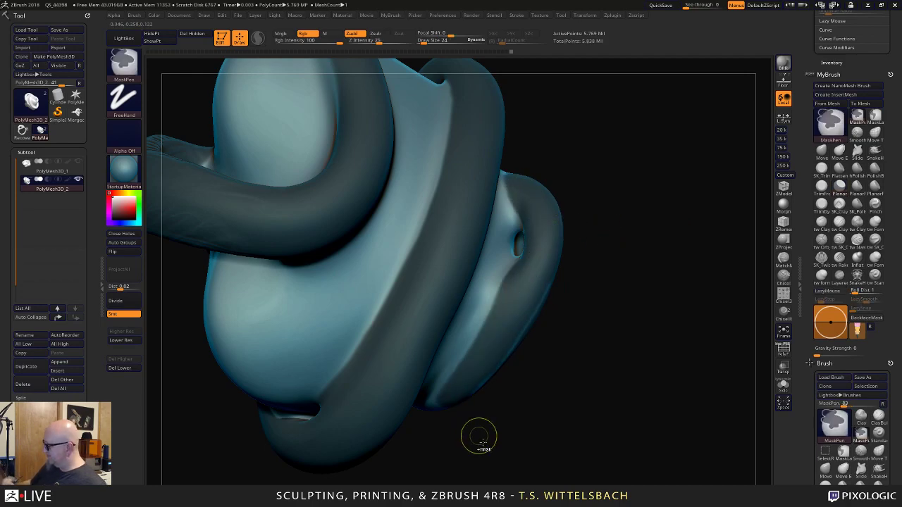
Mask the last coil's underside and its uncovered back section up to the bend, filling the jagged mask edge.
left_click_drag(477, 433, 513, 352)
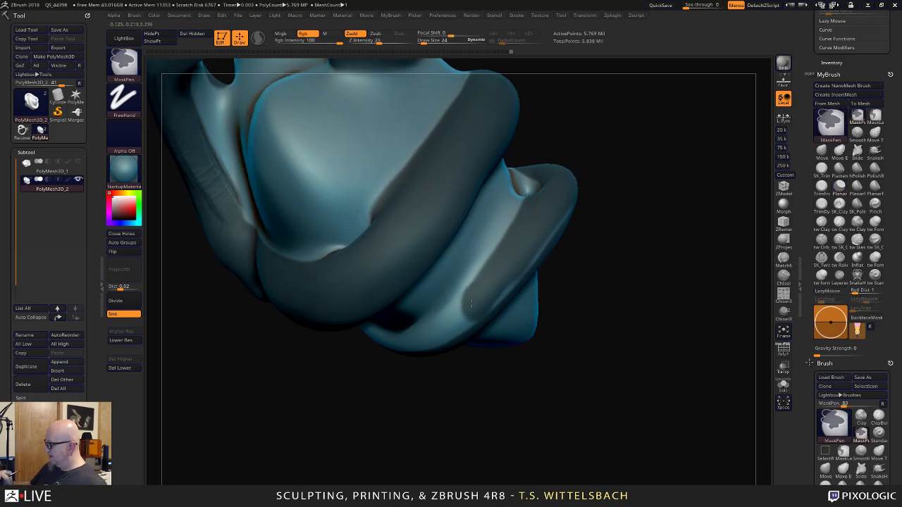
left_click_drag(471, 303, 400, 341, "ctrl")
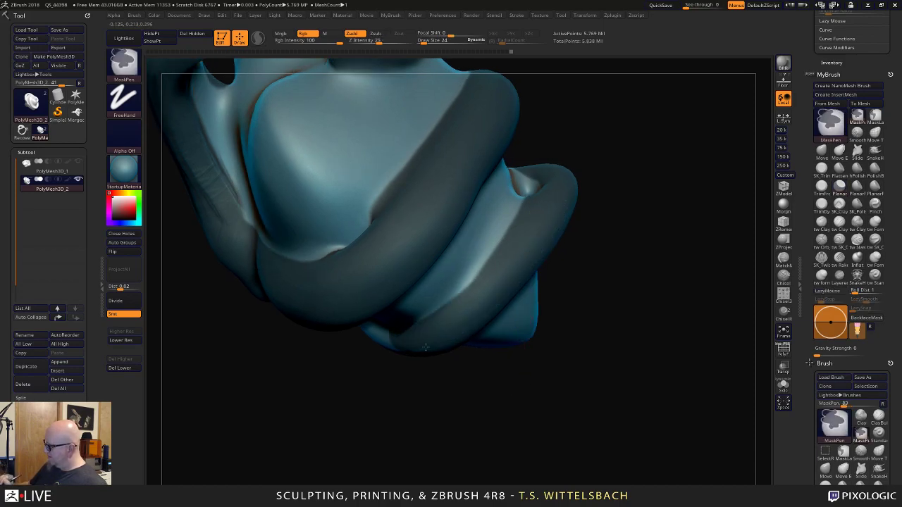
mouse_move(612, 189)
left_mouse_down()
mouse_move(642, 197)
mouse_move(518, 428)
mouse_move(496, 393)
left_mouse_up()
left_click_drag(448, 359, 378, 406)
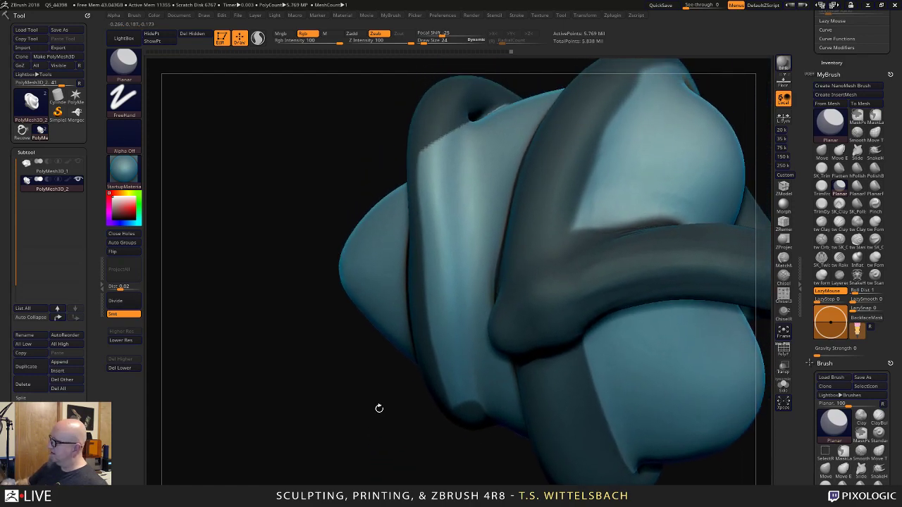
left_click_drag(453, 120, 438, 176, "ctrl")
mouse_move(451, 132)
left_mouse_down("ctrl")
mouse_move(441, 262)
mouse_move(457, 403)
mouse_move(427, 274)
mouse_move(433, 113)
left_mouse_up("ctrl")
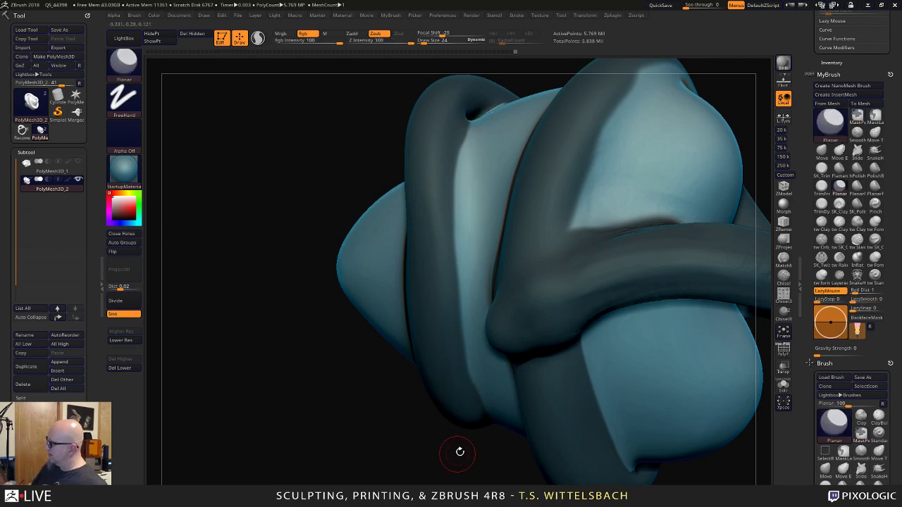
Inspect the masked coils from all sides and touch up the mask on the snake's body.
left_click_drag(458, 451, 447, 319, "alt")
mouse_move(664, 157)
left_mouse_down("alt")
mouse_move(624, 303)
mouse_move(599, 294)
left_mouse_up("alt")
key("ctrl")
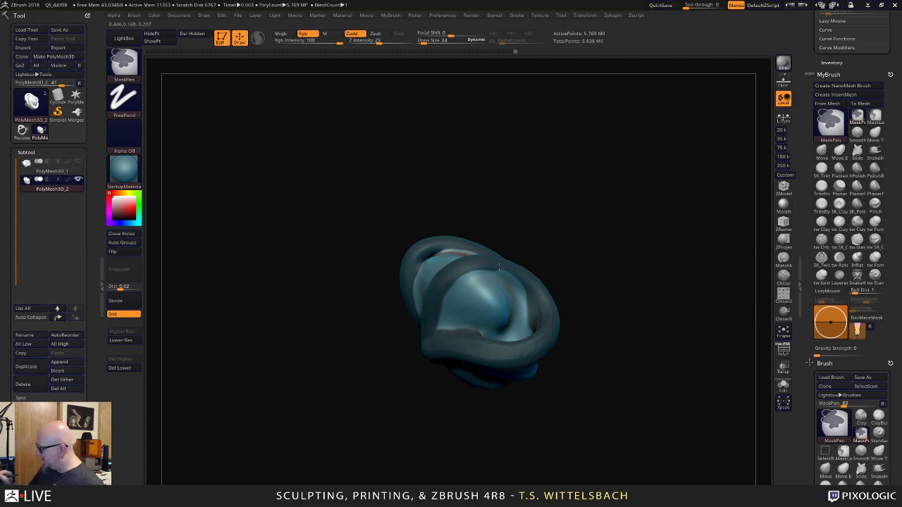
left_click_drag(600, 376, 630, 243)
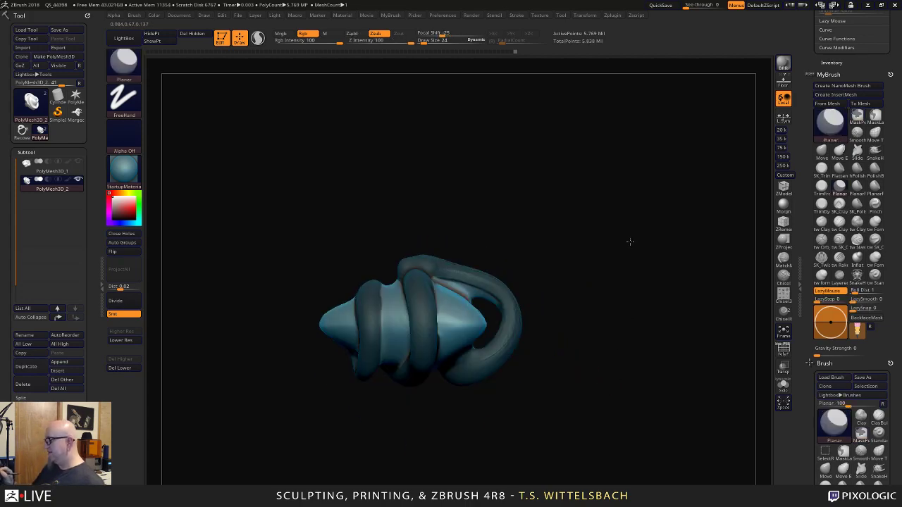
mouse_move(618, 317)
left_mouse_down()
mouse_move(621, 273)
mouse_move(629, 332)
mouse_move(618, 284)
mouse_move(612, 296)
mouse_move(577, 273)
mouse_move(598, 229)
mouse_move(578, 255)
left_mouse_up()
left_click_drag(590, 175, 451, 330, "ctrl")
left_click_drag(575, 389, 412, 290)
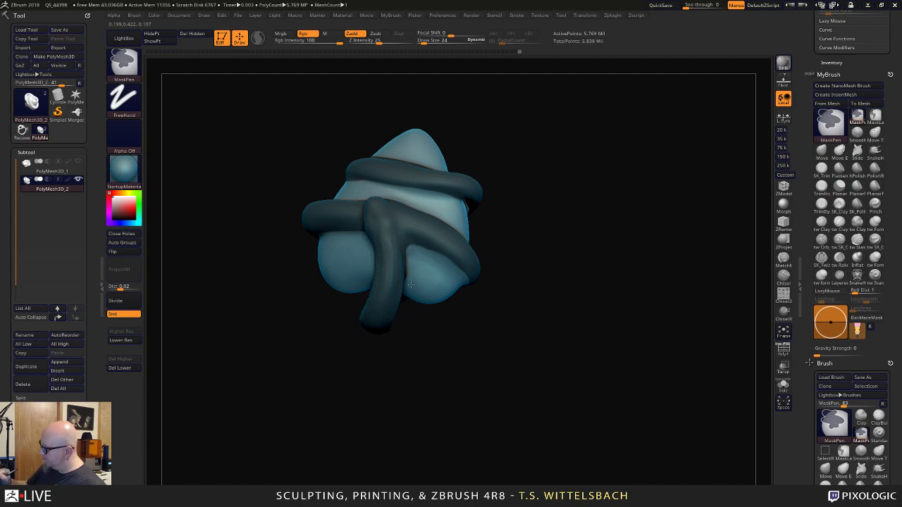
Turn the masked snake into its own polygroup, check the groups in the polyframe view, and hide the heart.
left_click(483, 457, "ctrl")
left_click(784, 352)
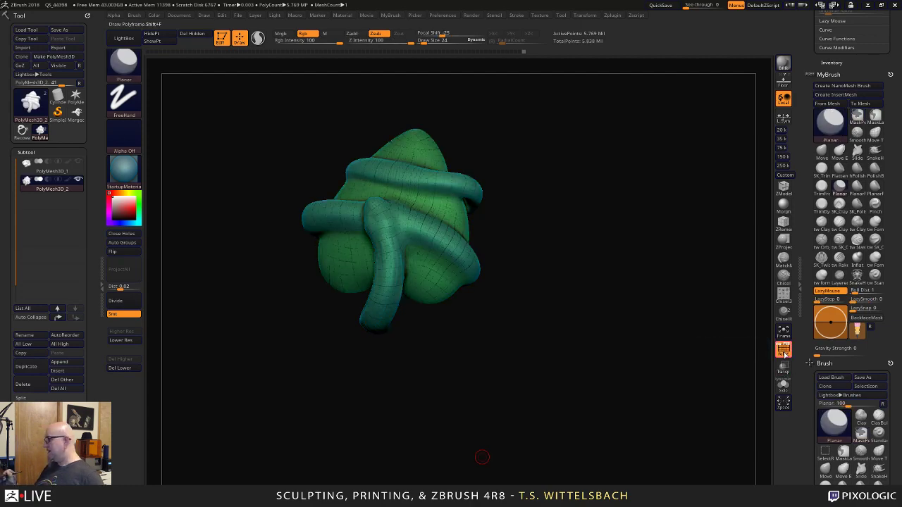
left_click(784, 352)
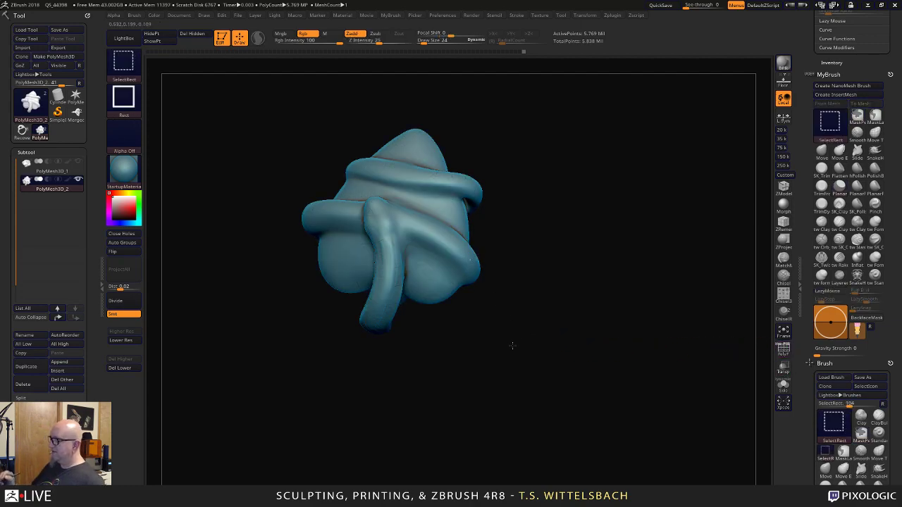
mouse_move(513, 345)
left_mouse_down("ctrl+shift")
mouse_move(517, 418)
mouse_move(554, 227)
mouse_move(564, 267)
mouse_move(596, 249)
mouse_move(563, 225)
mouse_move(566, 165)
mouse_move(631, 122)
mouse_move(469, 349)
mouse_move(573, 207)
left_mouse_up("ctrl+shift")
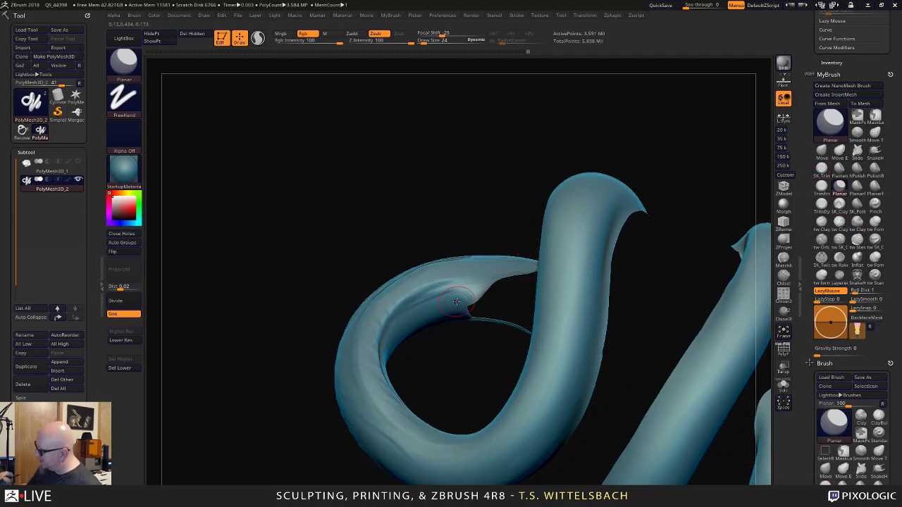
Flatten and smooth the wrinkled inner surface of the snake's free loop with the Planar and Smooth Stronger brushes.
left_click_drag(451, 361, 442, 312)
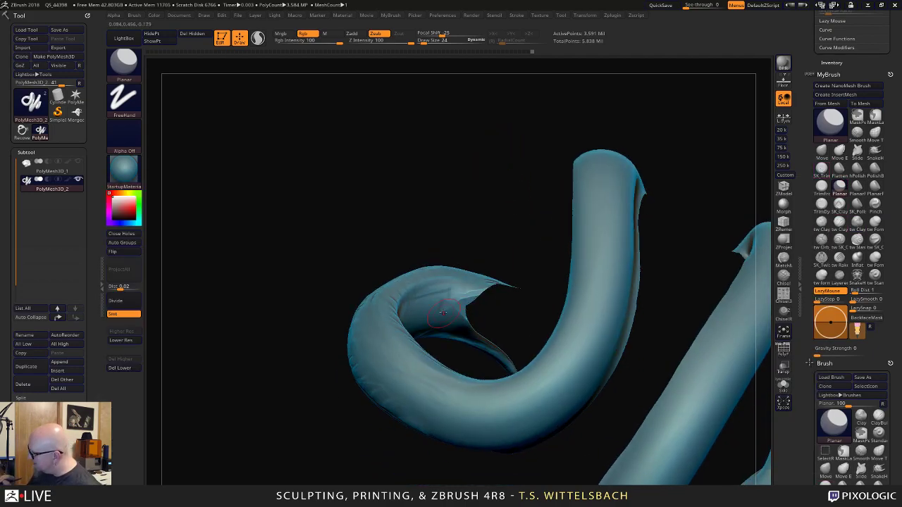
left_click_drag(507, 257, 432, 315)
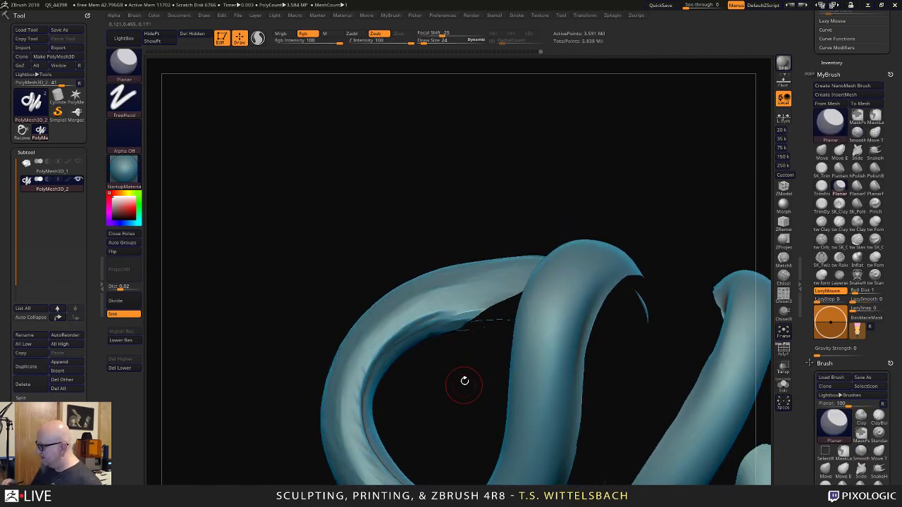
left_click_drag(464, 380, 474, 308)
key("shift")
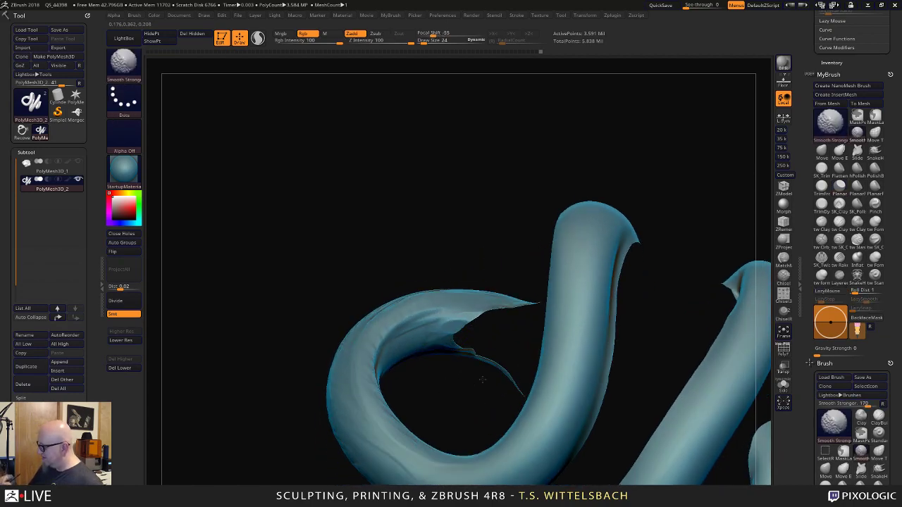
mouse_move(482, 379)
left_mouse_down()
mouse_move(618, 195)
mouse_move(650, 346)
mouse_move(648, 329)
mouse_move(528, 453)
mouse_move(556, 392)
mouse_move(616, 340)
left_mouse_up()
Build up the free loop's bend and wrinkled inner surface with the tw ClayTubes brush at draw size 48.
left_click(821, 222)
mouse_move(538, 376)
left_mouse_down()
mouse_move(528, 383)
mouse_move(488, 240)
left_mouse_up()
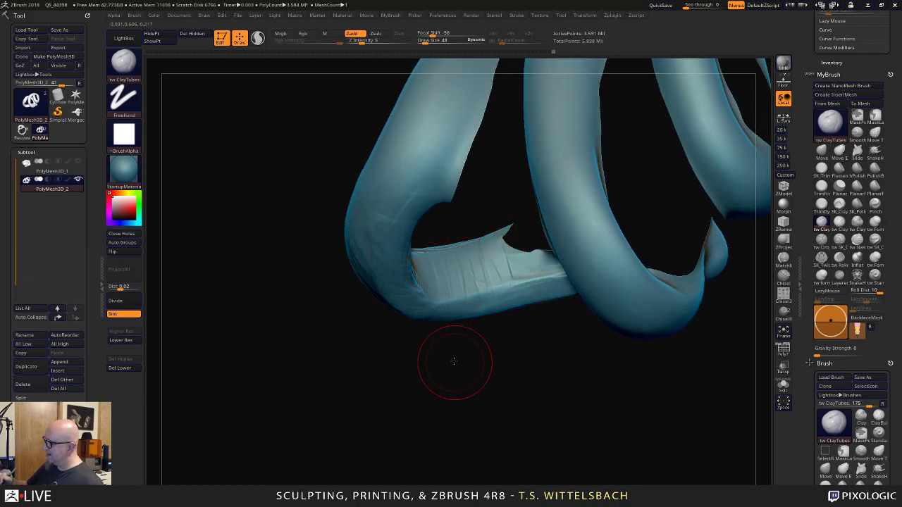
mouse_move(453, 362)
left_mouse_down()
mouse_move(435, 368)
mouse_move(412, 249)
mouse_move(403, 293)
left_mouse_up()
mouse_move(401, 251)
left_mouse_down()
mouse_move(392, 296)
mouse_move(368, 297)
left_mouse_up()
left_click_drag(357, 254, 346, 296)
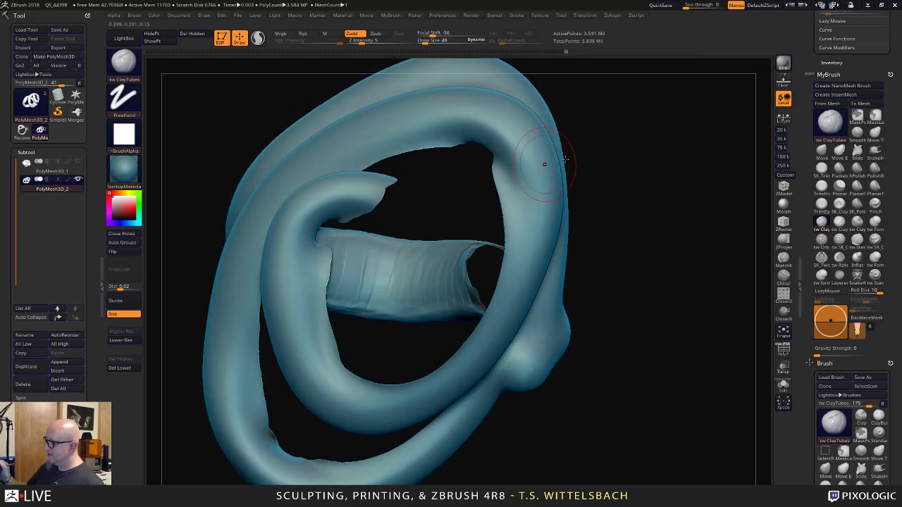
left_click_drag(572, 161, 560, 204)
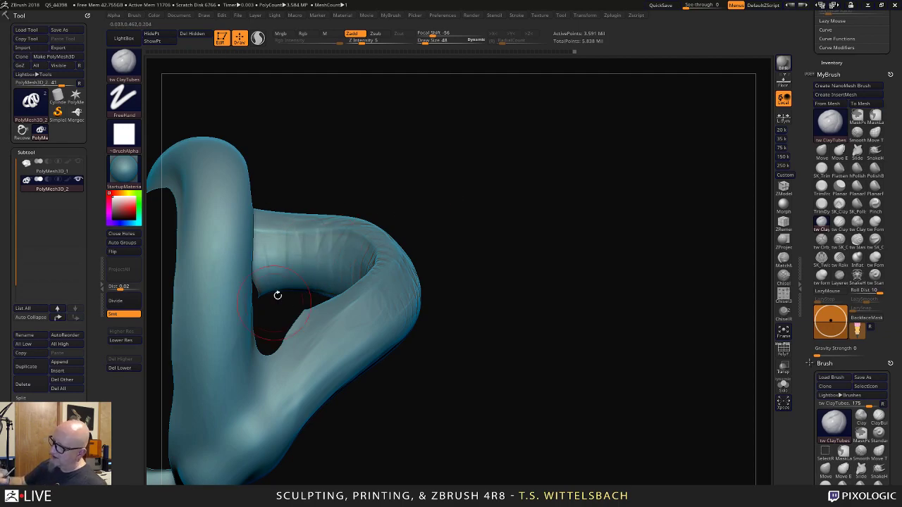
Round out the free loop's arch and inner edge with ClayTubes strokes running down to the knob where it joins the next coil.
mouse_move(451, 239)
left_mouse_down()
mouse_move(579, 222)
mouse_move(597, 182)
left_mouse_up()
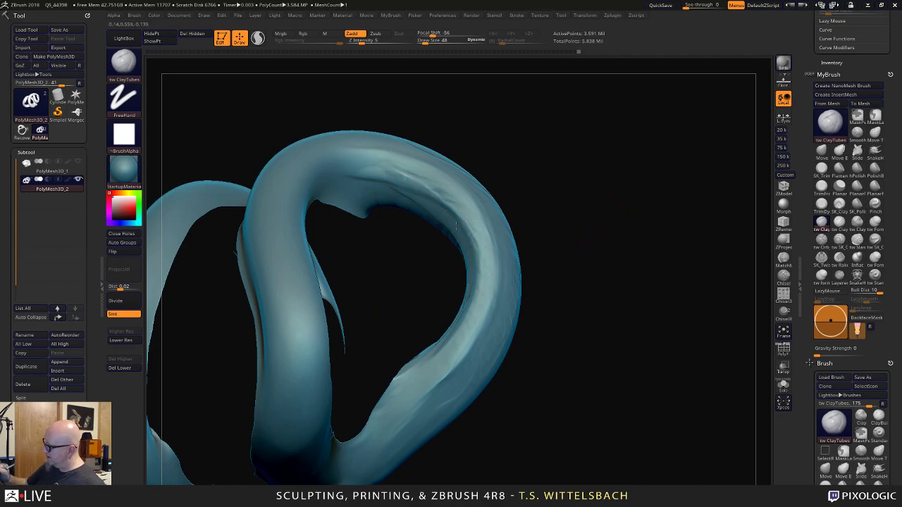
left_click_drag(563, 253, 511, 273)
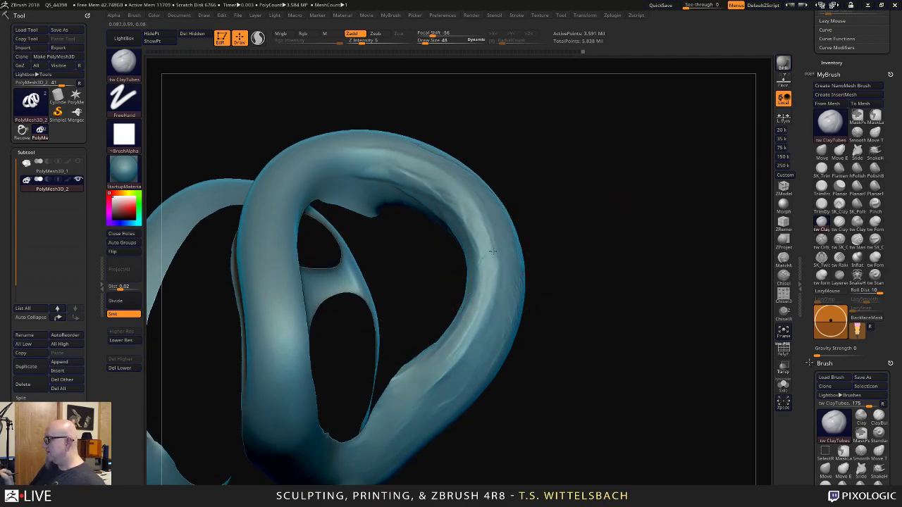
mouse_move(419, 92)
left_mouse_down()
mouse_move(557, 147)
mouse_move(501, 227)
left_mouse_up()
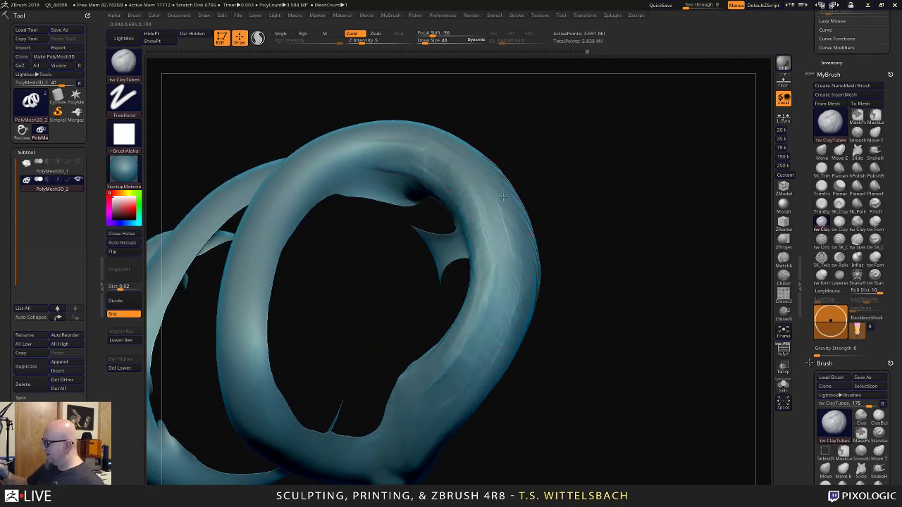
mouse_move(491, 357)
left_mouse_down()
mouse_move(571, 295)
mouse_move(599, 256)
mouse_move(460, 207)
left_mouse_up()
left_click_drag(412, 308, 401, 393)
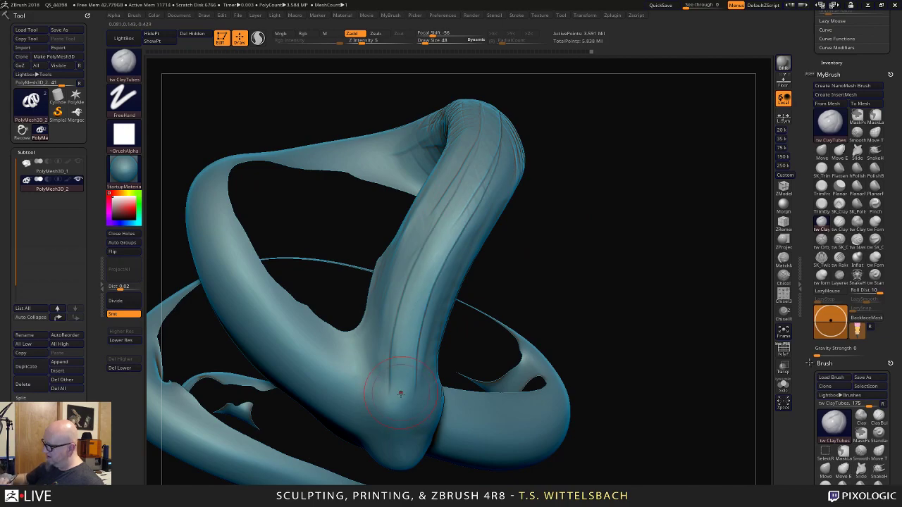
Smooth the stroke ridges above the knob and add clay across the top and inner side of the arch.
key("shift")
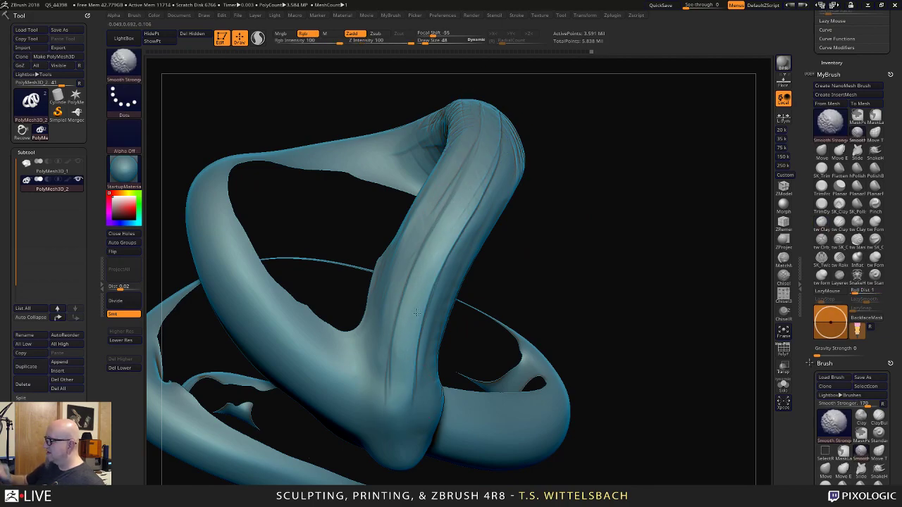
mouse_move(524, 204)
left_mouse_down()
mouse_move(584, 176)
mouse_move(637, 190)
left_mouse_up()
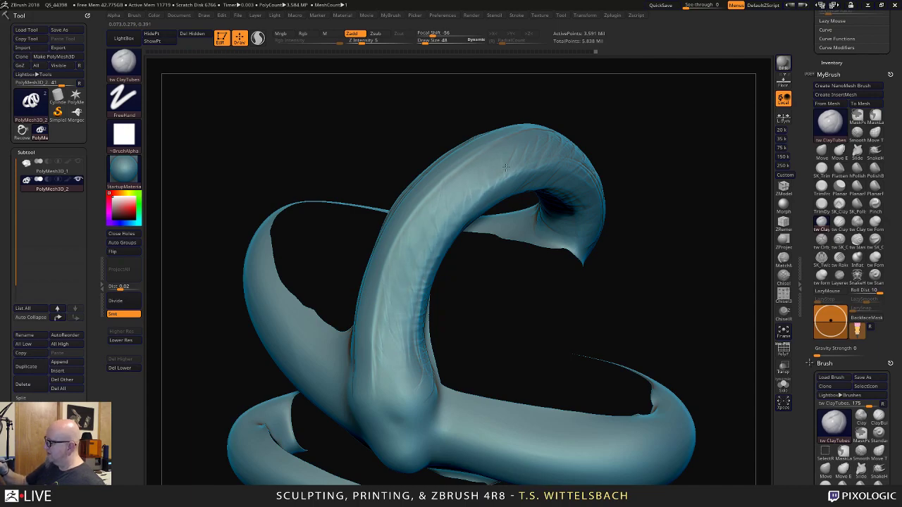
mouse_move(658, 131)
left_mouse_down()
mouse_move(728, 105)
mouse_move(606, 215)
mouse_move(470, 238)
mouse_move(519, 243)
left_mouse_up()
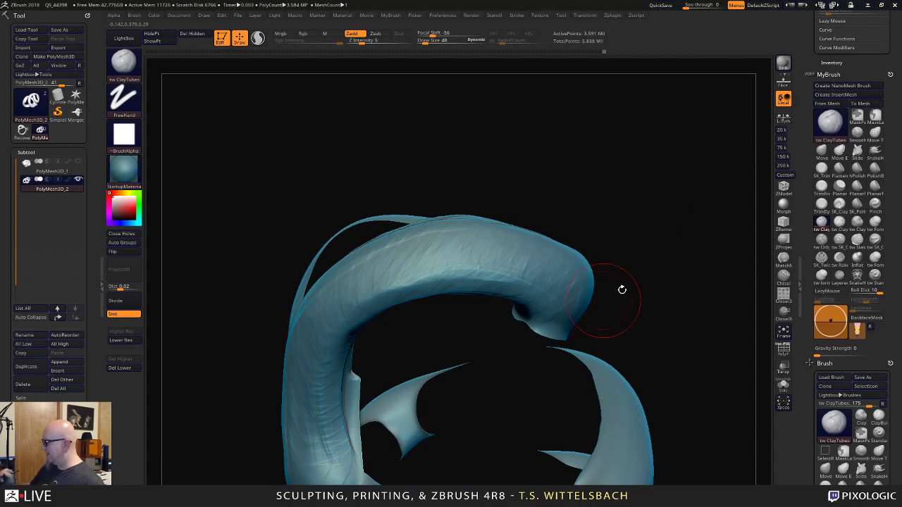
mouse_move(622, 288)
left_mouse_down()
mouse_move(650, 331)
mouse_move(645, 402)
mouse_move(645, 253)
mouse_move(569, 315)
mouse_move(537, 313)
left_mouse_up()
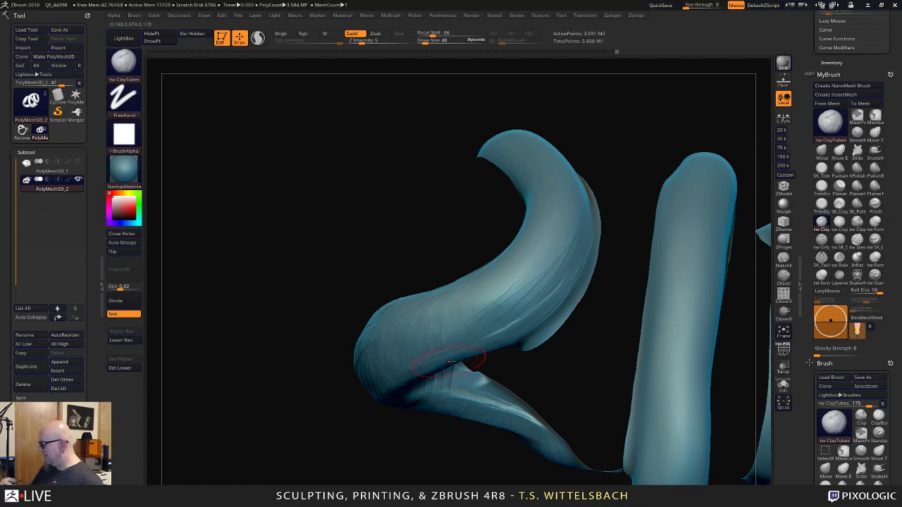
Add clay around the outside of the loop's tight bend and along its inner rim toward the torn edge.
mouse_move(451, 363)
left_mouse_down()
mouse_move(539, 310)
mouse_move(587, 217)
left_mouse_up()
left_click_drag(536, 311, 554, 299)
left_click_drag(568, 338, 591, 267)
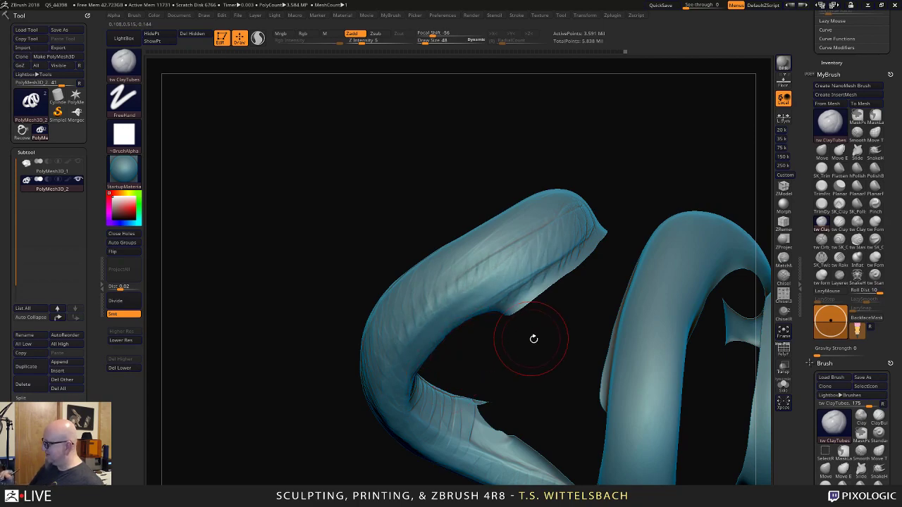
left_click_drag(534, 339, 534, 261)
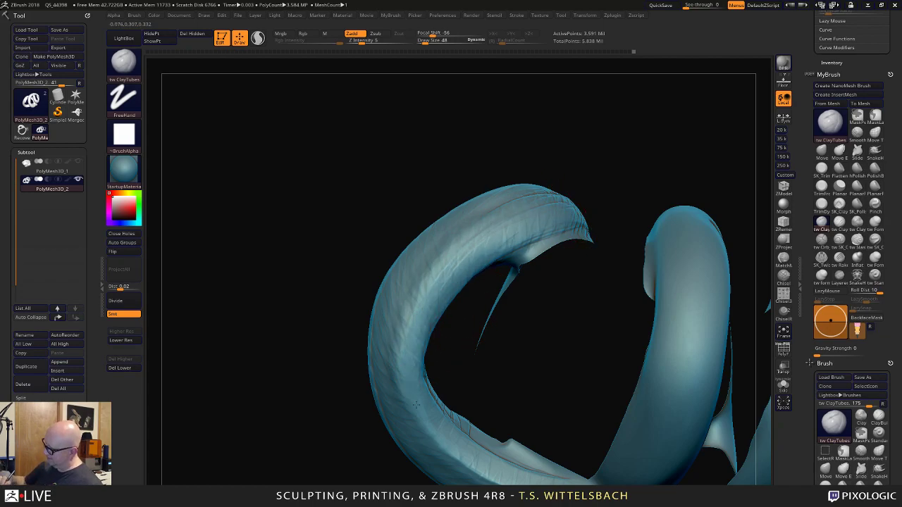
left_click_drag(416, 404, 416, 308)
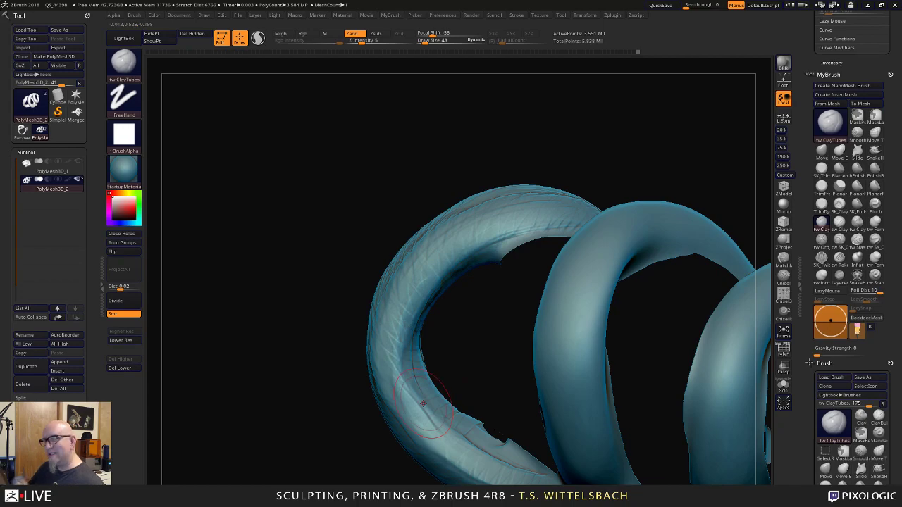
left_click_drag(474, 332, 408, 374)
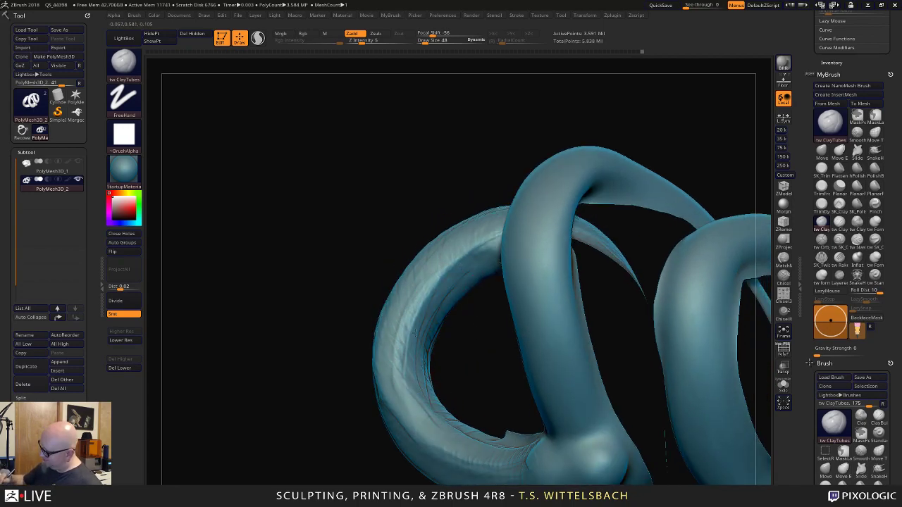
Thicken the loop's inner face and the underside of its bend with crosswise ClayTubes strokes.
left_click_drag(601, 149, 559, 185)
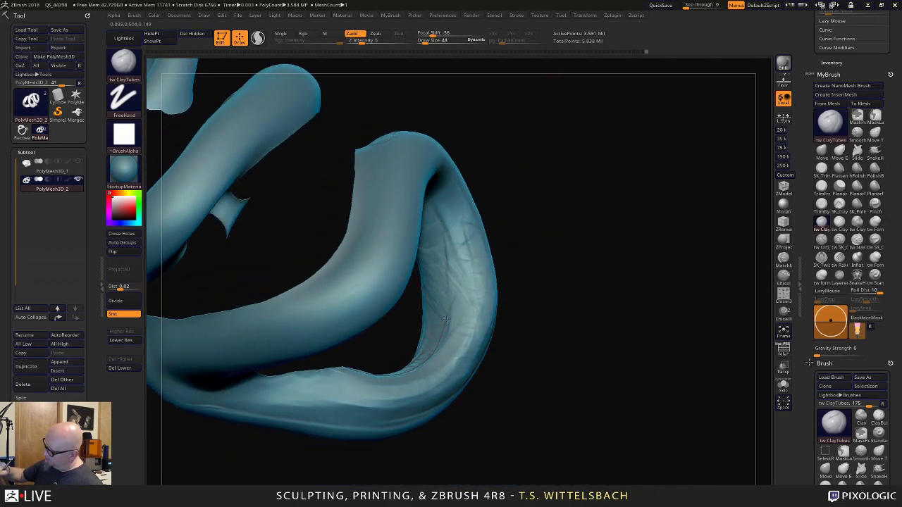
right_click_drag(443, 358, 533, 287)
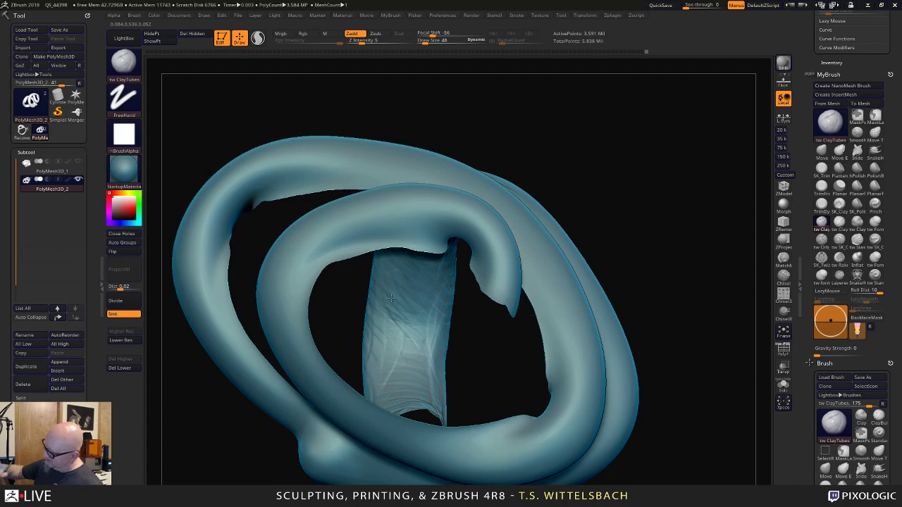
mouse_move(430, 346)
right_mouse_down()
mouse_move(557, 147)
mouse_move(593, 250)
mouse_move(571, 228)
mouse_move(571, 198)
mouse_move(554, 190)
mouse_move(459, 231)
right_mouse_up()
mouse_move(523, 198)
right_mouse_down()
mouse_move(580, 183)
mouse_move(550, 167)
right_mouse_up()
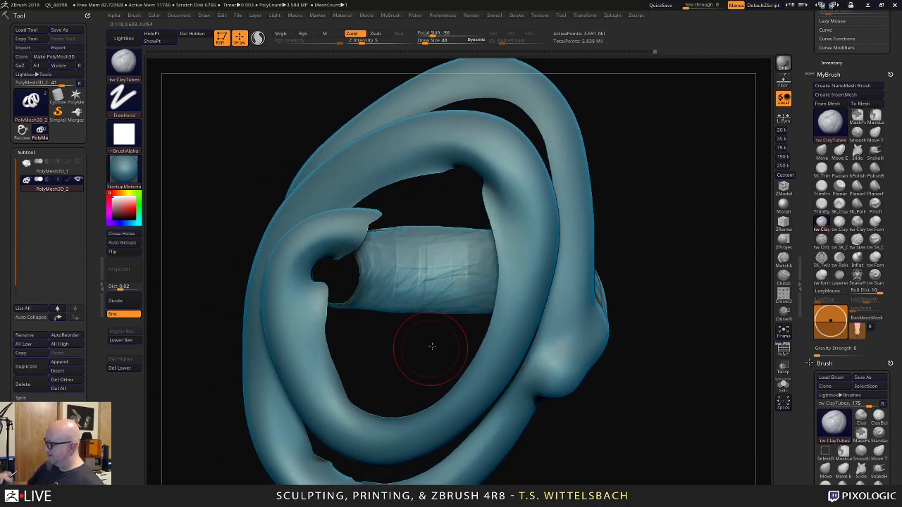
right_click_drag(432, 346, 471, 332)
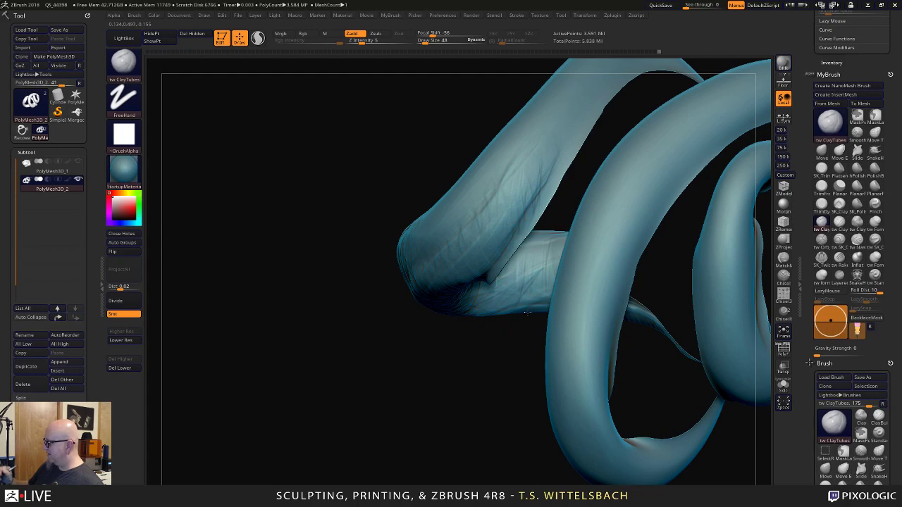
mouse_move(526, 312)
right_mouse_down()
mouse_move(505, 322)
mouse_move(560, 243)
right_mouse_up()
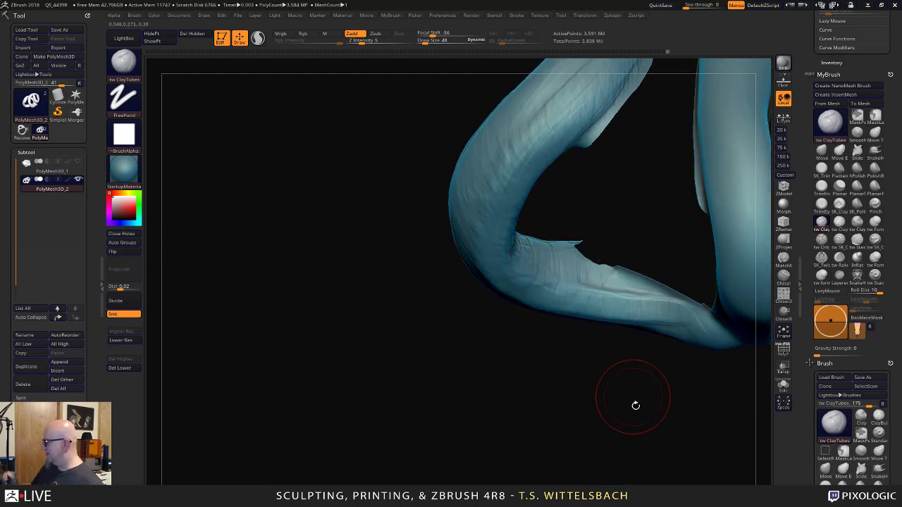
mouse_move(636, 406)
right_mouse_down()
mouse_move(700, 300)
mouse_move(603, 426)
mouse_move(592, 373)
mouse_move(517, 331)
mouse_move(572, 279)
right_mouse_up()
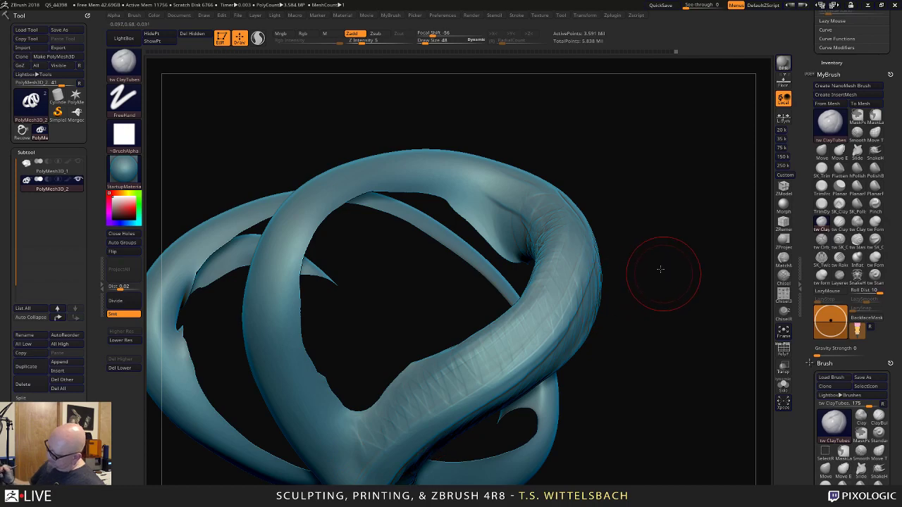
Fill out the loop's side and outer face from the knob around to the bend, evening its long ridge.
mouse_move(660, 267)
left_mouse_down()
mouse_move(644, 204)
mouse_move(622, 200)
mouse_move(468, 257)
mouse_move(387, 370)
mouse_move(381, 360)
left_mouse_up()
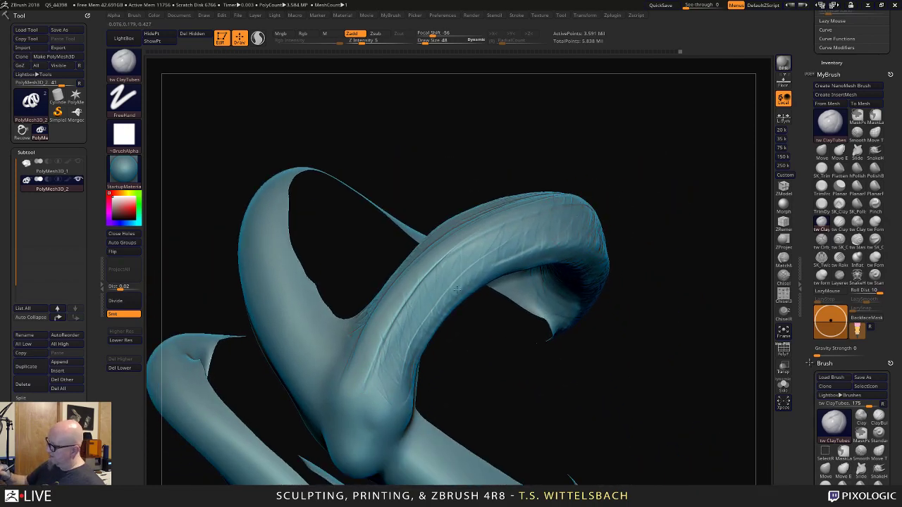
left_click_drag(628, 226, 638, 218)
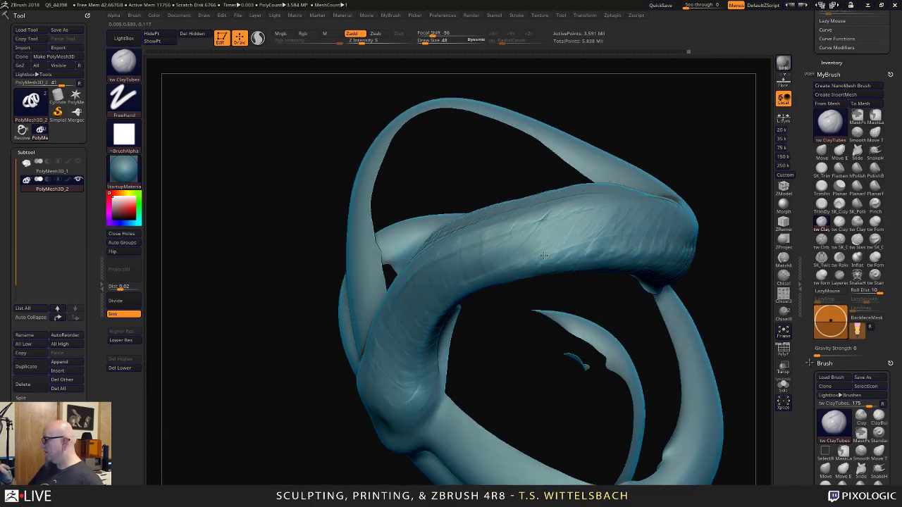
mouse_move(725, 226)
left_mouse_down()
mouse_move(700, 286)
mouse_move(434, 420)
left_mouse_up()
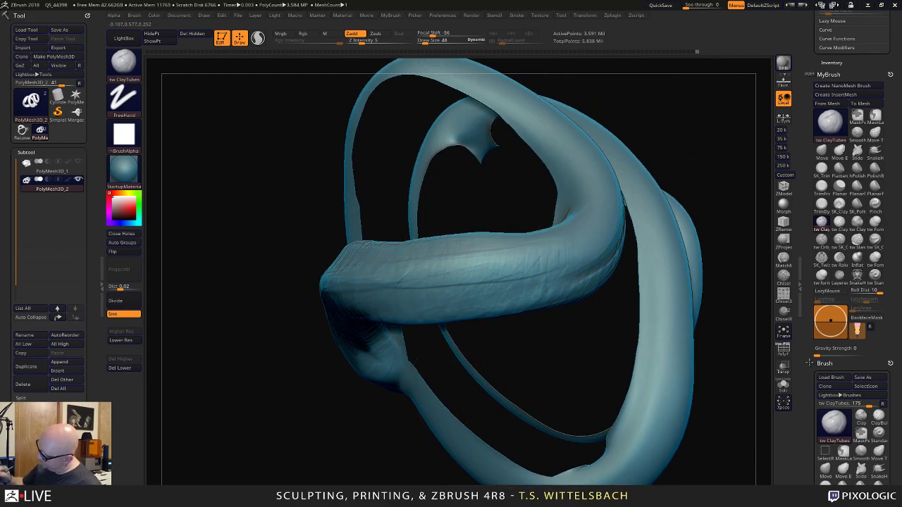
key("shift")
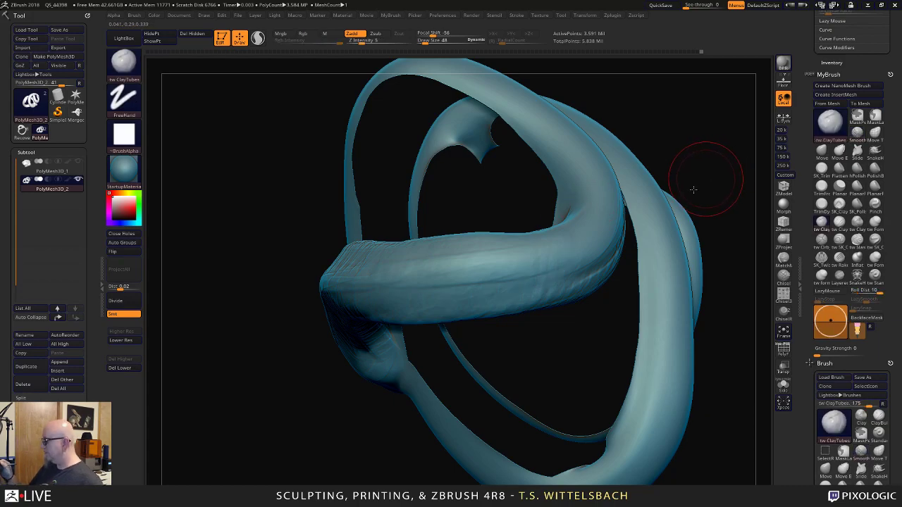
Build up the creased outer side of the loop where it curves away from the bend.
mouse_move(695, 188)
left_mouse_down()
mouse_move(644, 237)
mouse_move(563, 255)
left_mouse_up()
left_click_drag(451, 342, 507, 258)
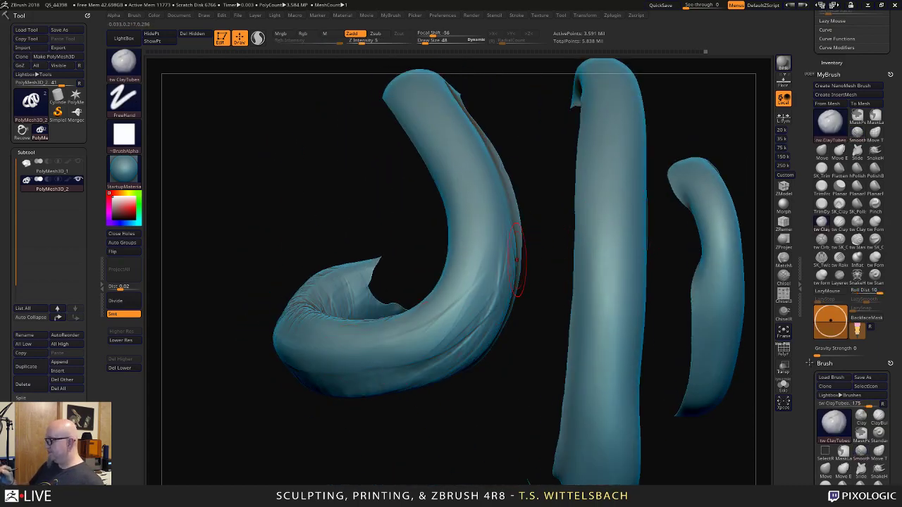
mouse_move(532, 352)
left_mouse_down()
mouse_move(528, 467)
mouse_move(646, 429)
mouse_move(623, 452)
mouse_move(613, 306)
mouse_move(676, 215)
mouse_move(592, 91)
left_mouse_up()
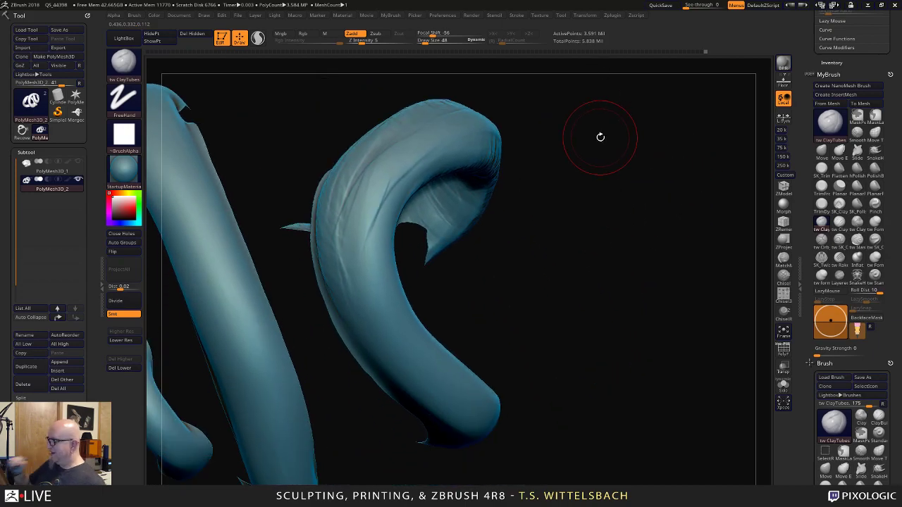
mouse_move(600, 137)
left_mouse_down()
mouse_move(524, 205)
mouse_move(613, 177)
mouse_move(584, 202)
mouse_move(647, 185)
mouse_move(679, 155)
mouse_move(609, 118)
mouse_move(446, 195)
left_mouse_up()
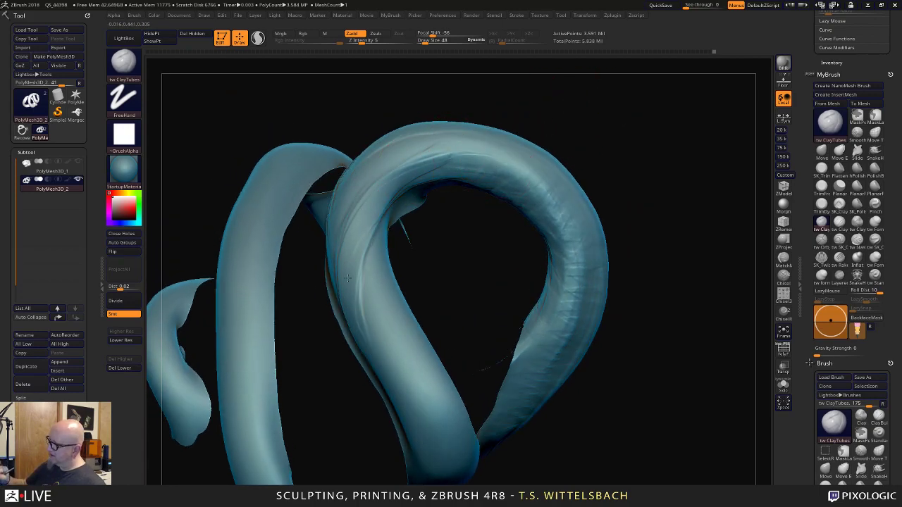
Fill the lengthwise creases on the loop's descending stretch and blend them into the arch with ClayTubes strokes.
left_click_drag(610, 131, 337, 176)
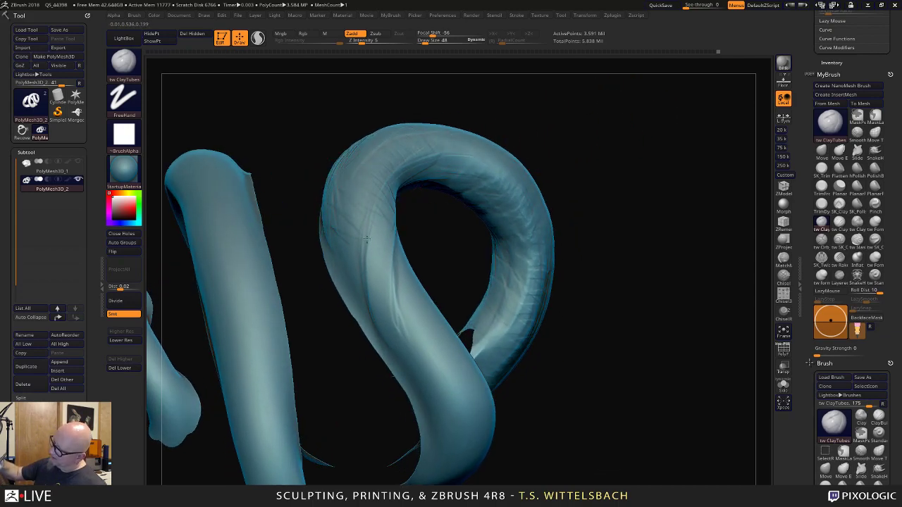
left_click_drag(641, 233, 585, 201)
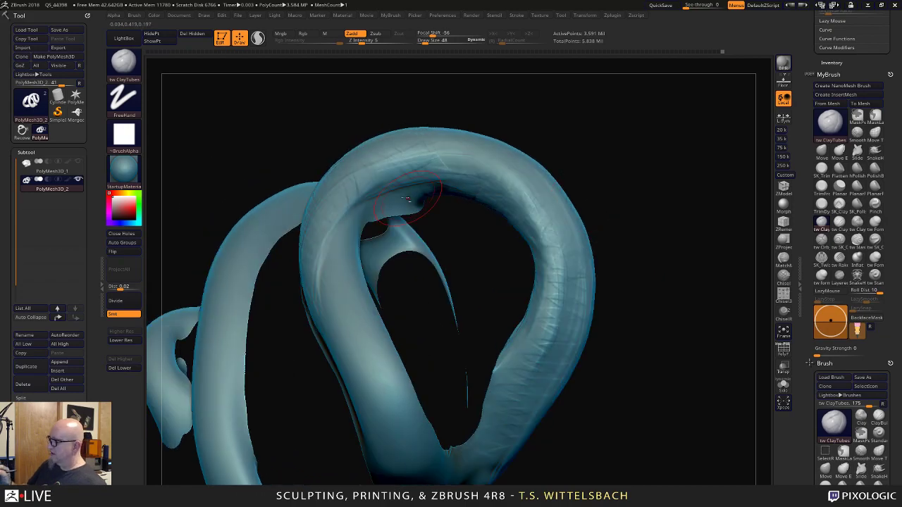
left_click_drag(462, 258, 451, 214)
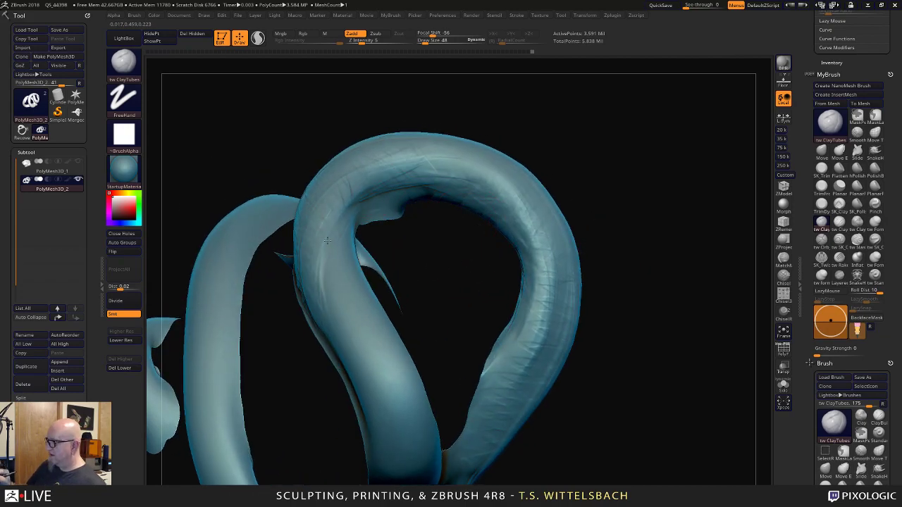
left_click_drag(352, 332, 447, 242)
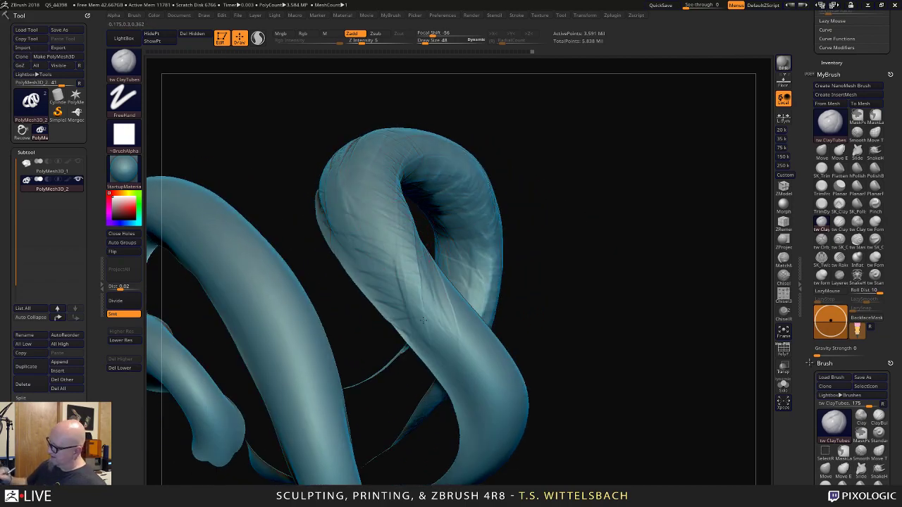
Build up the coil's stretch running down from the knob with long ClayTubes strokes.
left_click_drag(535, 263, 519, 249)
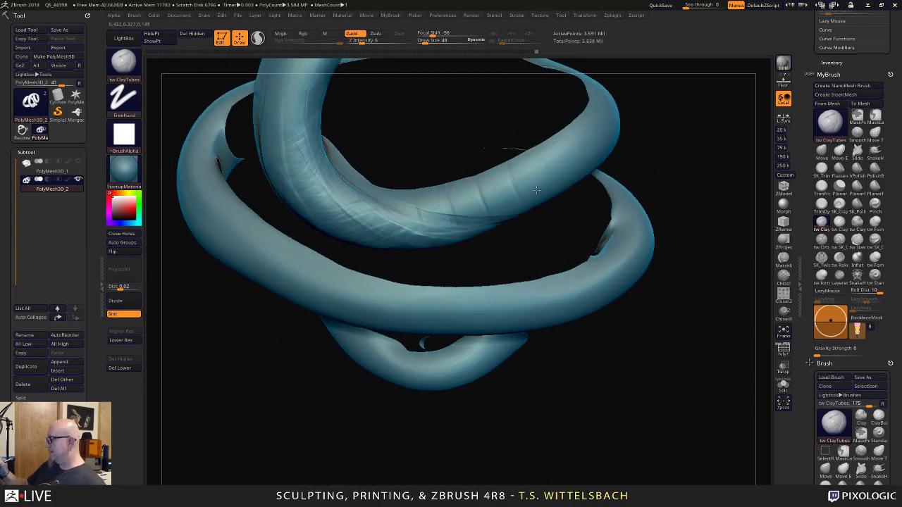
left_click_drag(684, 150, 532, 289)
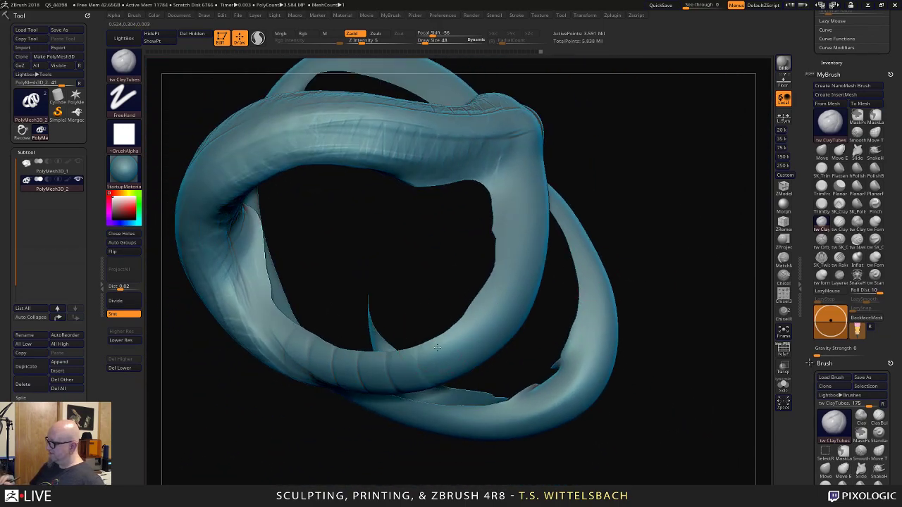
left_click_drag(494, 350, 517, 341)
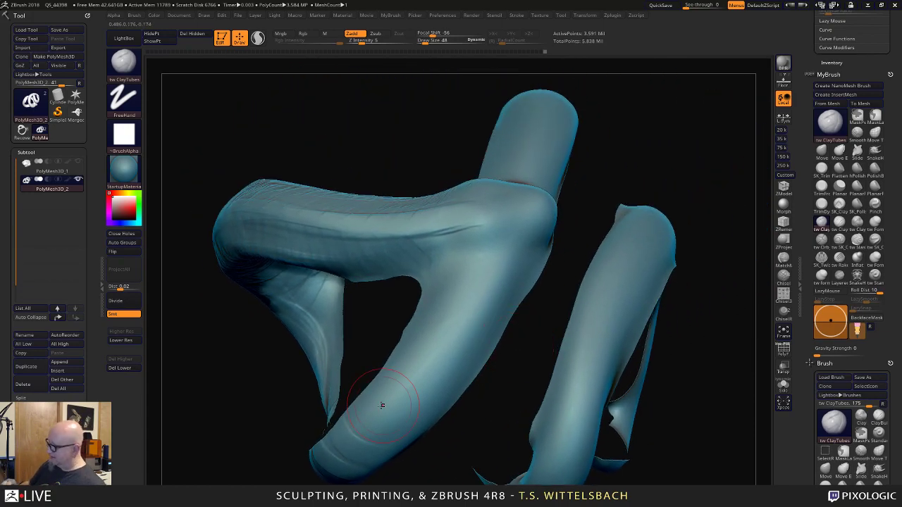
left_click_drag(494, 372, 446, 393)
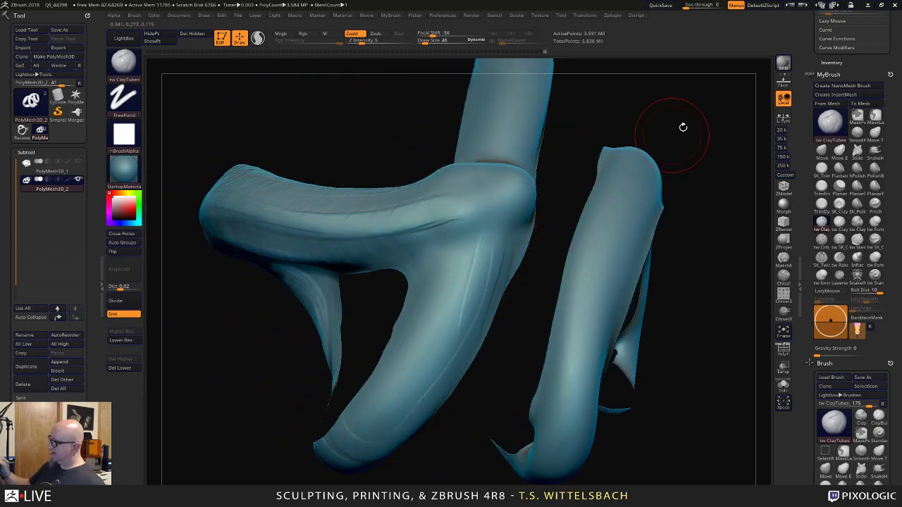
left_click_drag(682, 127, 478, 313)
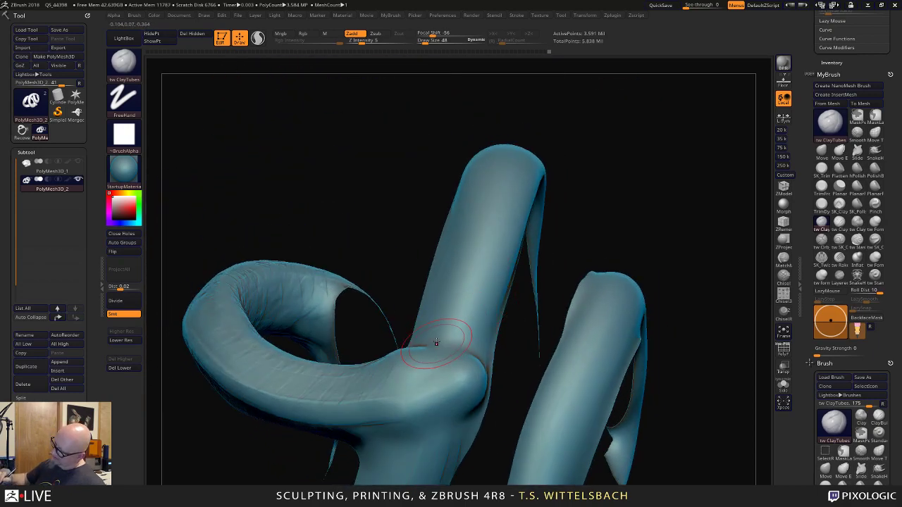
Add lengthwise ClayTubes strokes along the coil stretch rising behind the knob, filling its side and inner face.
left_click_drag(447, 252, 477, 106)
mouse_move(581, 104)
left_mouse_down("alt")
mouse_move(537, 210)
mouse_move(513, 236)
left_mouse_up("alt")
mouse_move(336, 213)
left_mouse_down()
mouse_move(405, 217)
mouse_move(442, 287)
mouse_move(437, 354)
left_mouse_up()
mouse_move(384, 214)
left_mouse_down()
mouse_move(418, 227)
mouse_move(427, 328)
left_mouse_up()
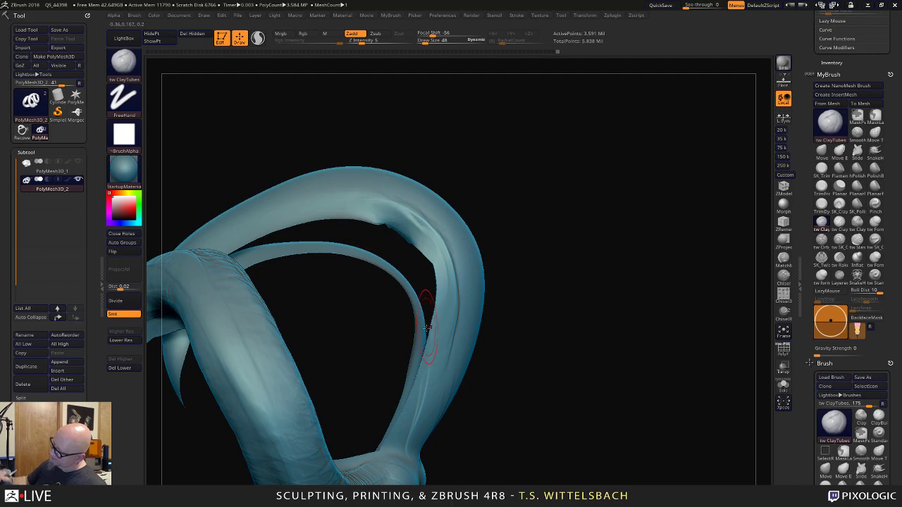
left_click_drag(519, 298, 440, 268)
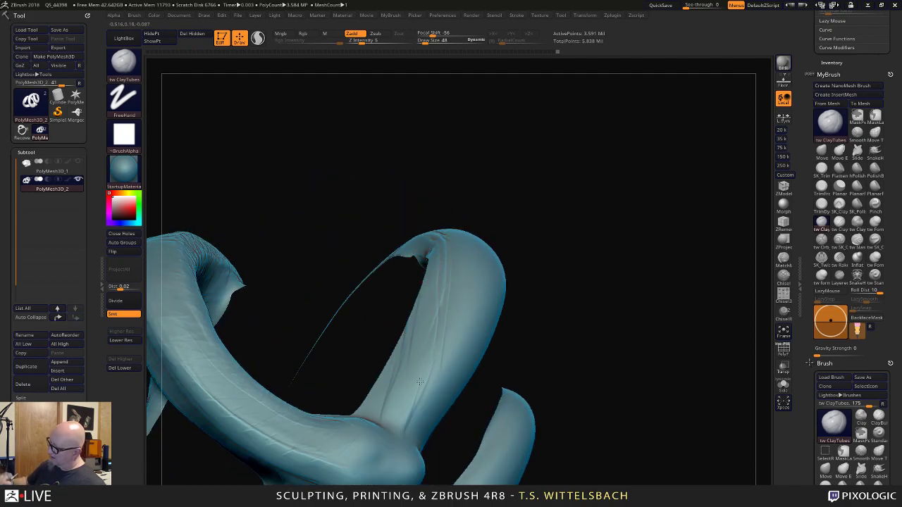
left_click_drag(418, 376, 414, 391)
mouse_move(605, 225)
left_mouse_down("alt")
mouse_move(640, 155)
mouse_move(589, 103)
left_mouse_up("alt")
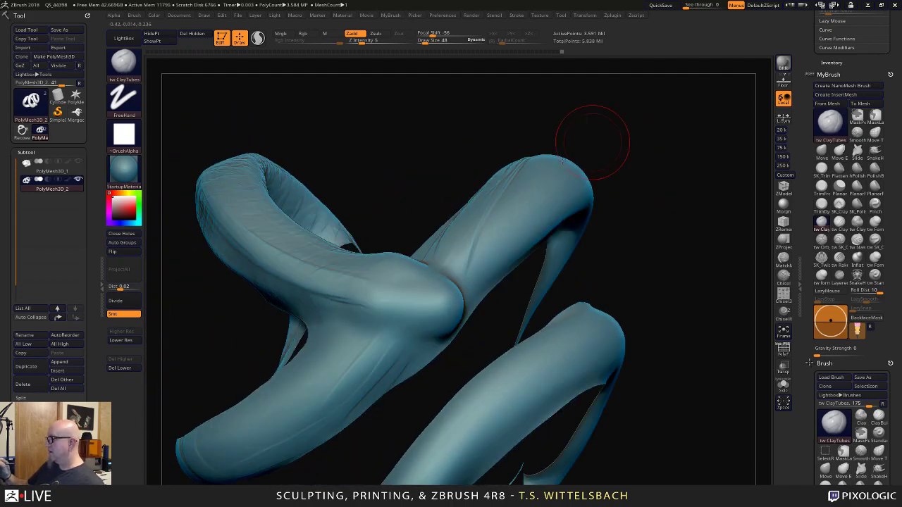
left_click_drag(460, 216, 476, 208)
Fill out the branch descending from the knob, layering lengthwise and crosswise ClayTubes strokes over its side.
left_click_drag(379, 422, 509, 297, "alt")
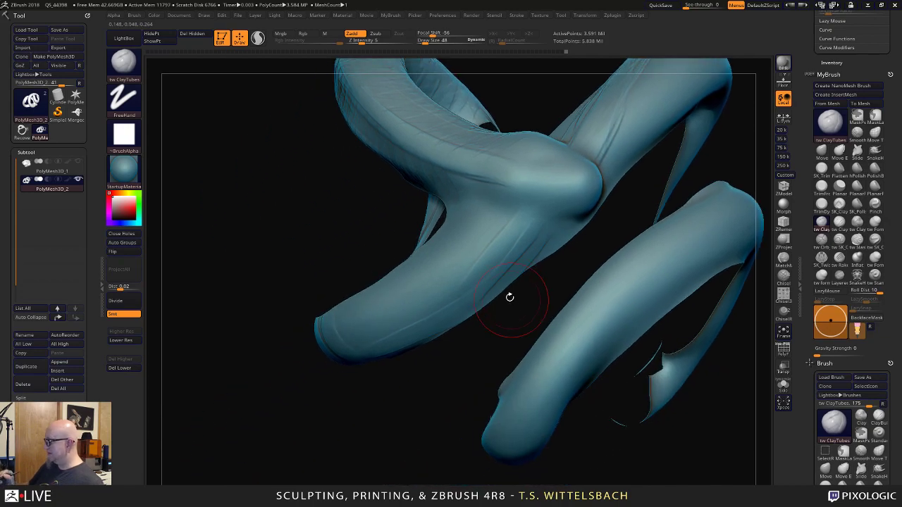
mouse_move(520, 238)
left_mouse_down()
mouse_move(486, 300)
mouse_move(462, 321)
left_mouse_up()
mouse_move(462, 373)
left_mouse_down()
mouse_move(424, 388)
mouse_move(660, 336)
mouse_move(678, 295)
mouse_move(493, 279)
left_mouse_up()
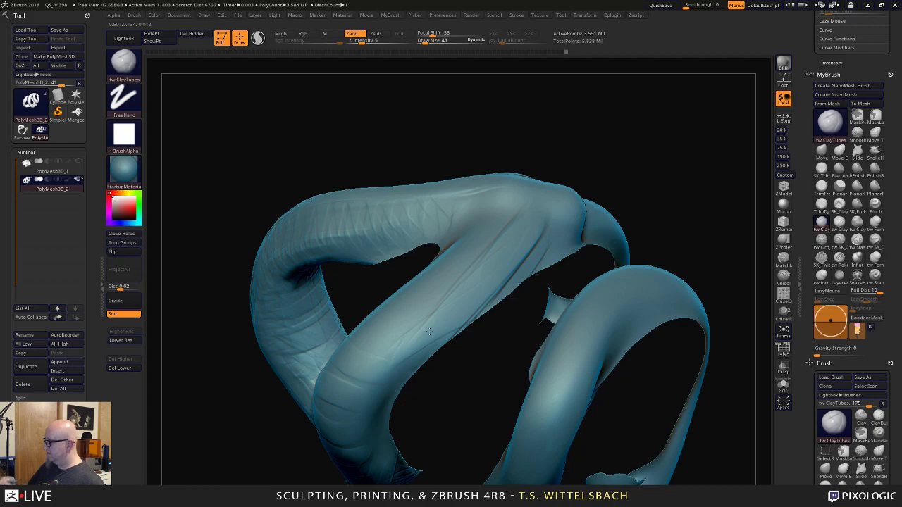
mouse_move(658, 186)
left_mouse_down()
mouse_move(706, 243)
mouse_move(497, 204)
mouse_move(561, 243)
left_mouse_up()
left_click_drag(601, 370, 584, 392)
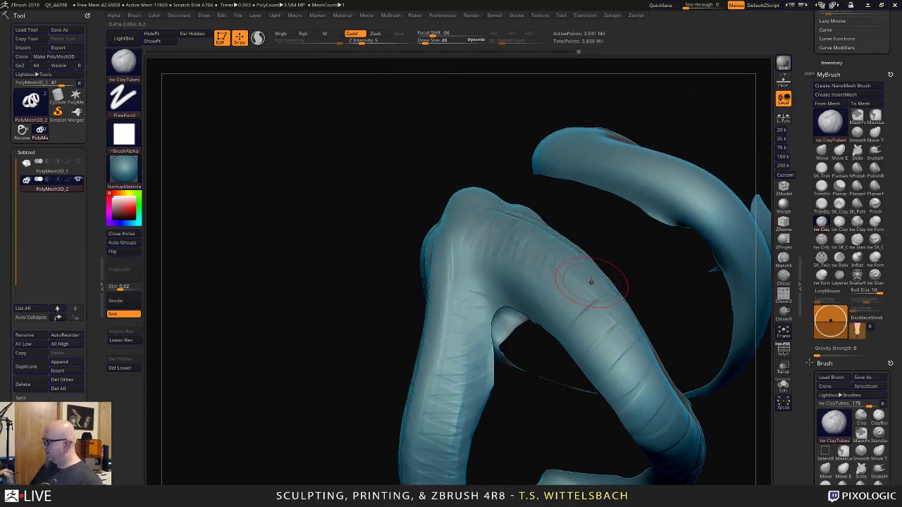
Thicken the inner face of the stretch behind the knob where it joins the knob's base.
left_click_drag(634, 98, 710, 126)
left_click_drag(424, 247, 435, 224)
left_click_drag(373, 317, 377, 243)
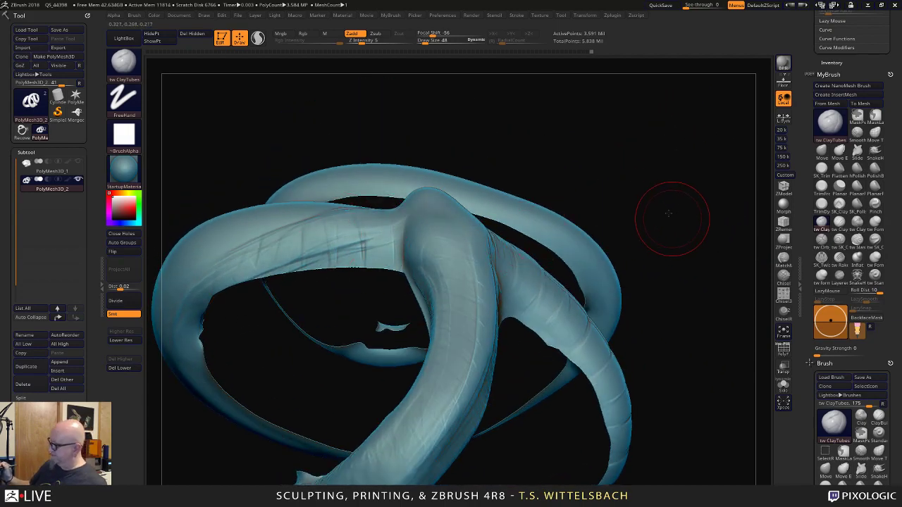
Build up the side of the descending stretch from the knob toward the crossing with diagonal ClayTubes strokes.
mouse_move(670, 212)
left_mouse_down()
mouse_move(613, 244)
mouse_move(533, 233)
mouse_move(450, 271)
mouse_move(398, 251)
mouse_move(607, 221)
mouse_move(566, 183)
mouse_move(587, 182)
mouse_move(606, 196)
left_mouse_up()
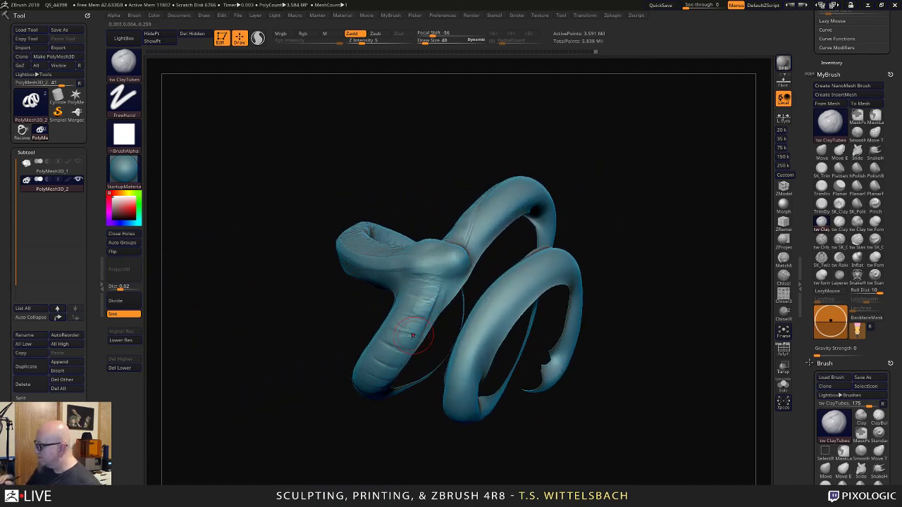
left_click_drag(388, 465, 388, 391)
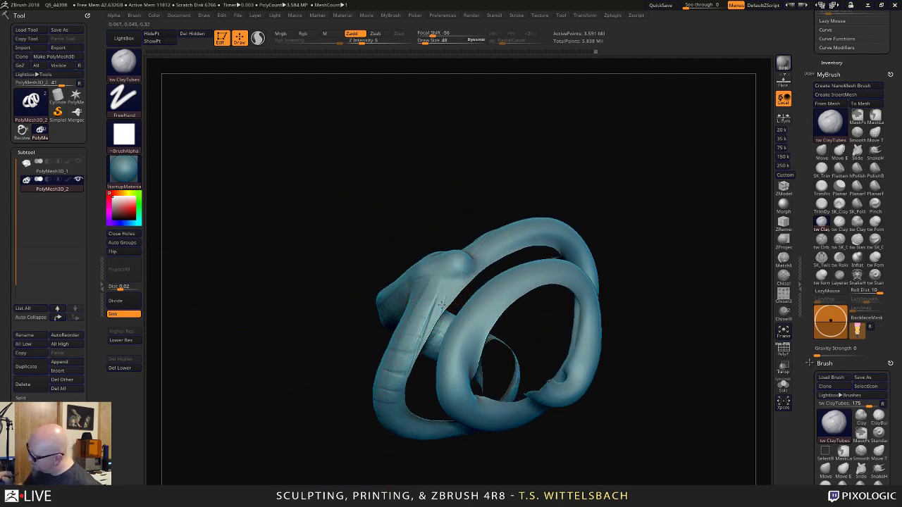
left_click_drag(551, 216, 528, 202)
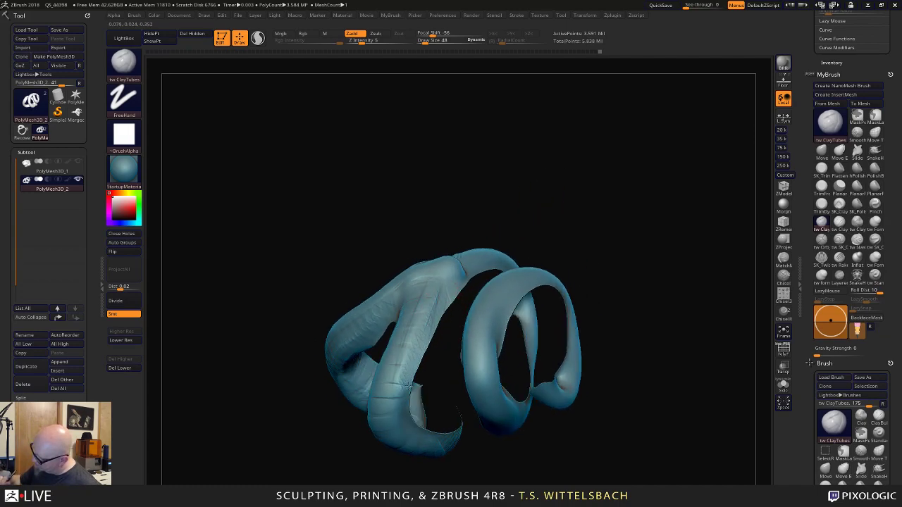
left_click_drag(452, 374, 462, 171)
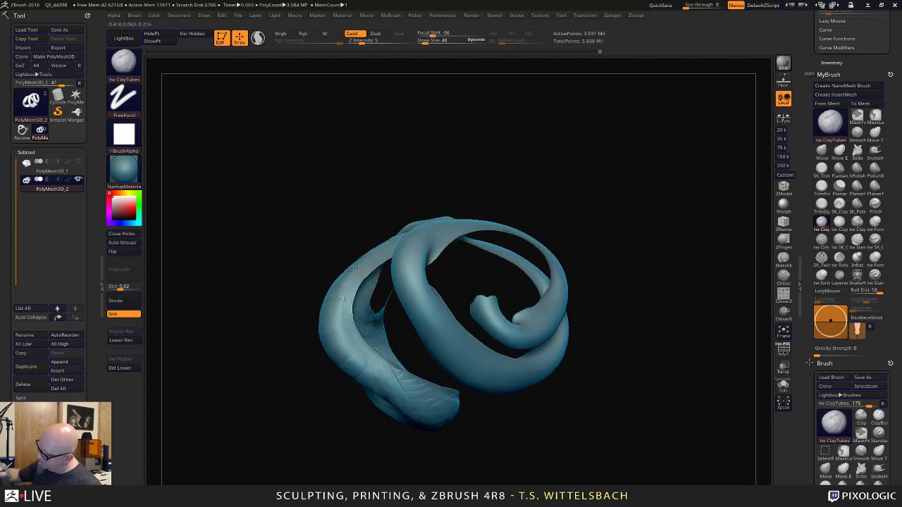
mouse_move(582, 231)
left_mouse_down()
mouse_move(622, 214)
mouse_move(568, 177)
mouse_move(493, 209)
left_mouse_up()
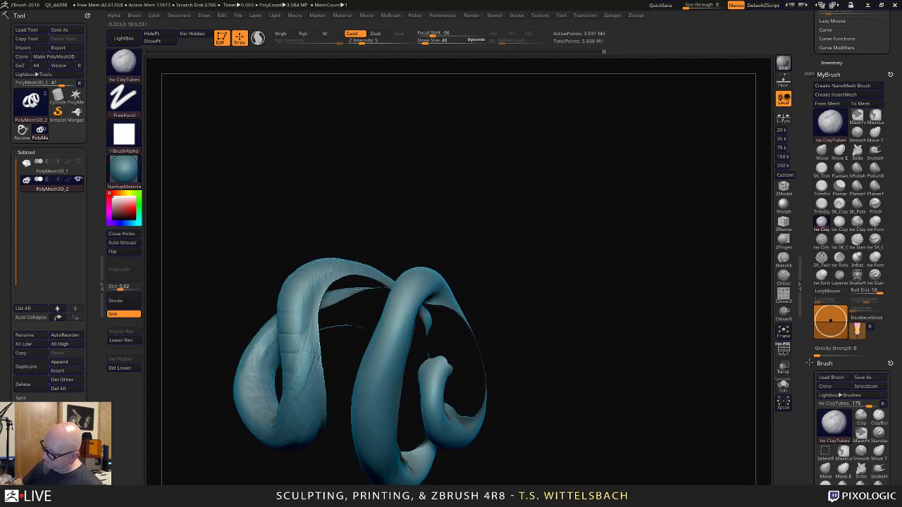
mouse_move(354, 240)
left_mouse_down()
mouse_move(397, 212)
mouse_move(470, 185)
mouse_move(373, 222)
left_mouse_up()
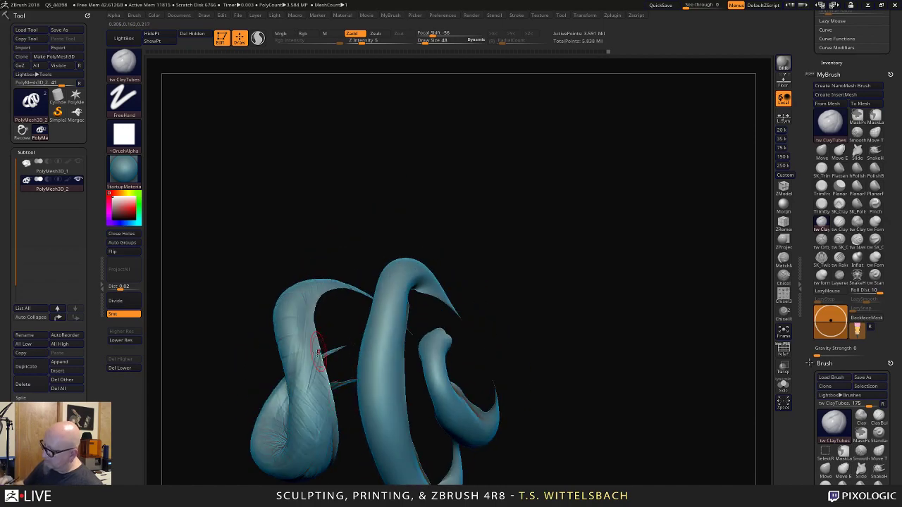
Round out the end coil's lower bend and blend it into the ribbed stretch above.
left_click_drag(289, 463, 460, 281)
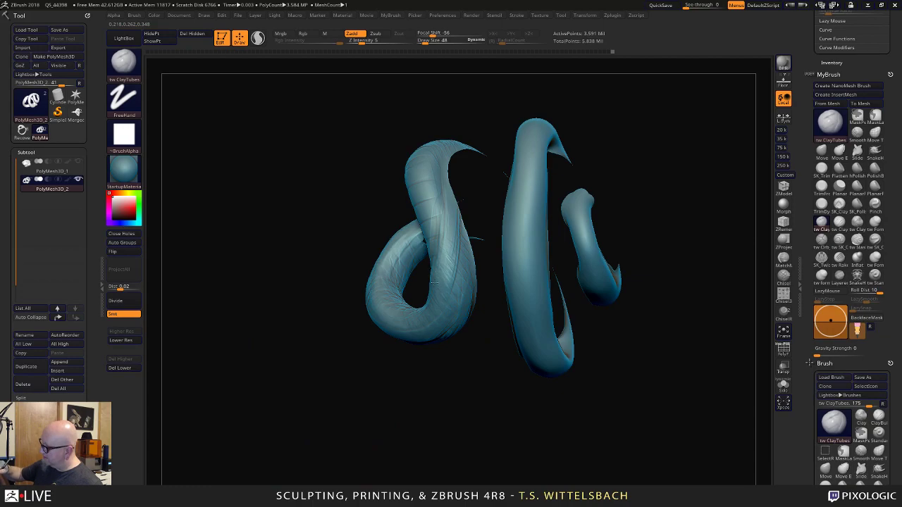
left_click_drag(428, 384, 432, 252)
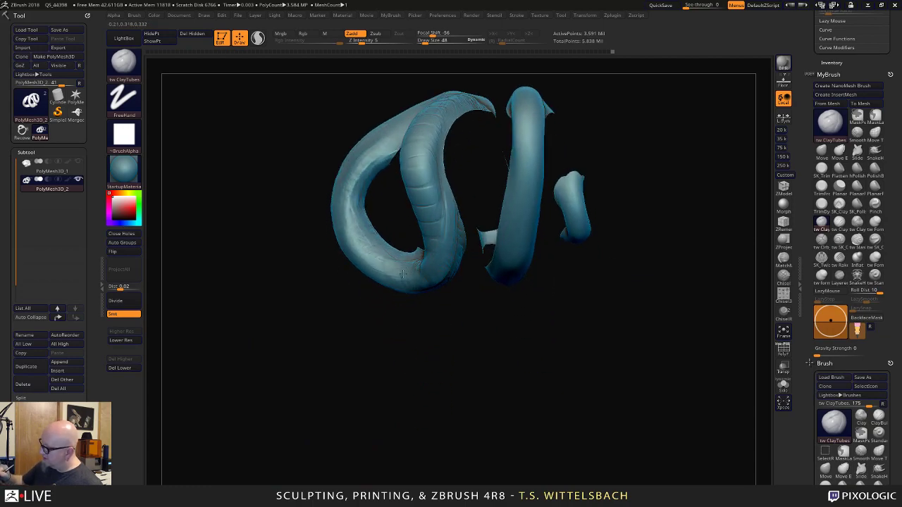
mouse_move(355, 276)
left_mouse_down()
mouse_move(387, 304)
mouse_move(397, 299)
left_mouse_up()
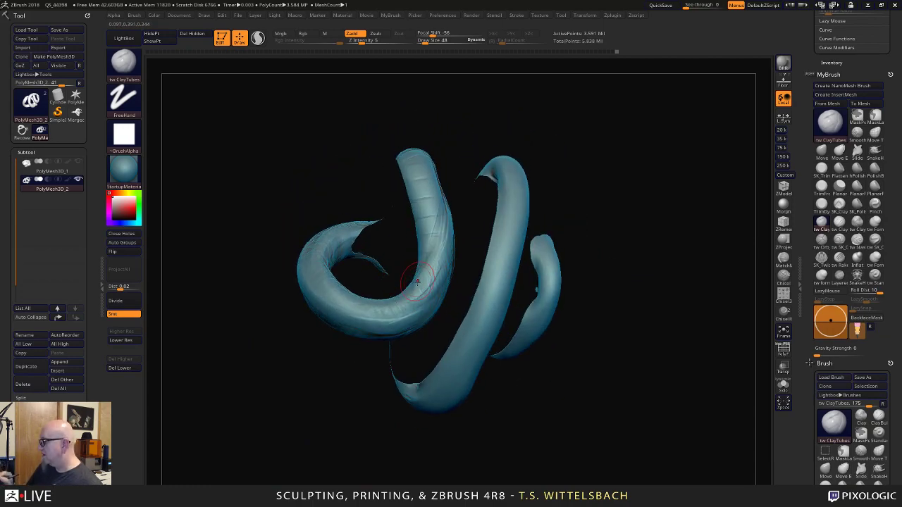
left_click_drag(466, 204, 502, 198)
mouse_move(394, 281)
left_mouse_down()
mouse_move(335, 453)
mouse_move(334, 427)
mouse_move(369, 419)
mouse_move(481, 321)
mouse_move(418, 378)
mouse_move(511, 279)
mouse_move(380, 388)
mouse_move(390, 312)
mouse_move(584, 122)
left_mouse_up()
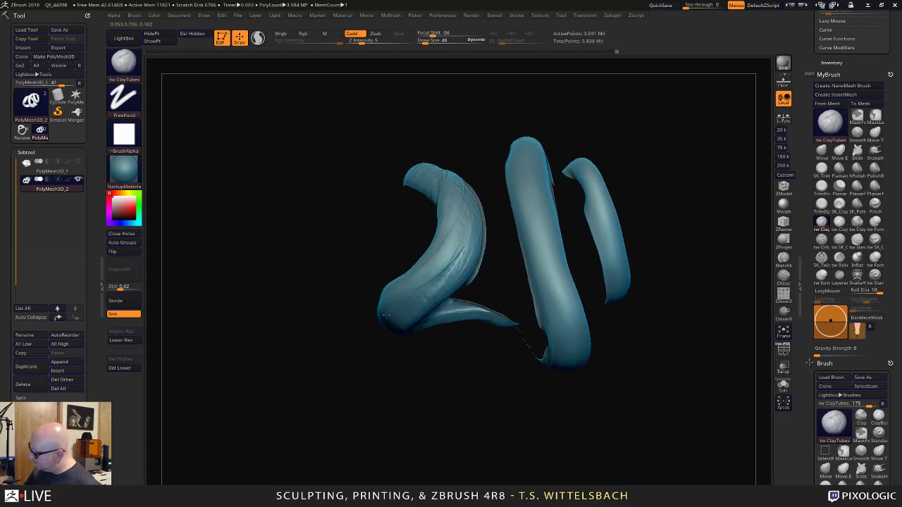
left_click_drag(392, 377, 402, 350)
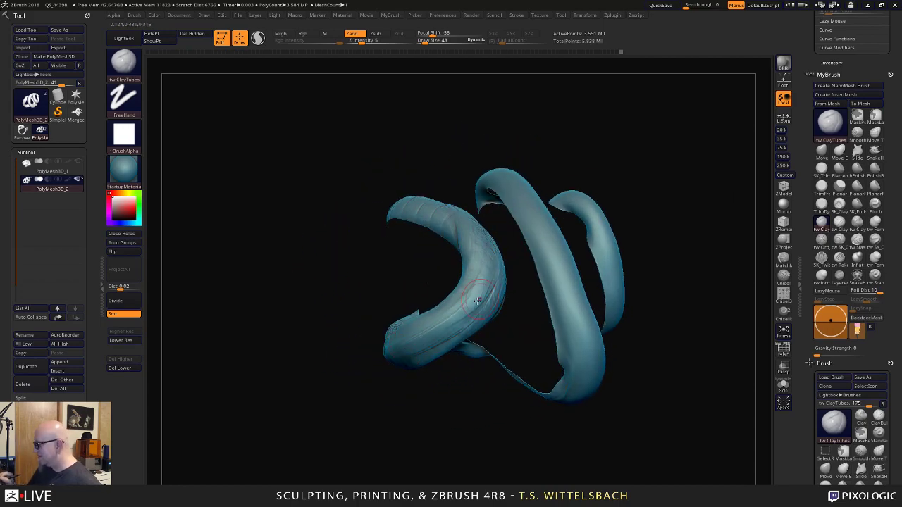
Fill the lengthwise creases around the outer face of the end coil's bend with ClayTubes strokes.
left_click_drag(622, 174, 479, 299)
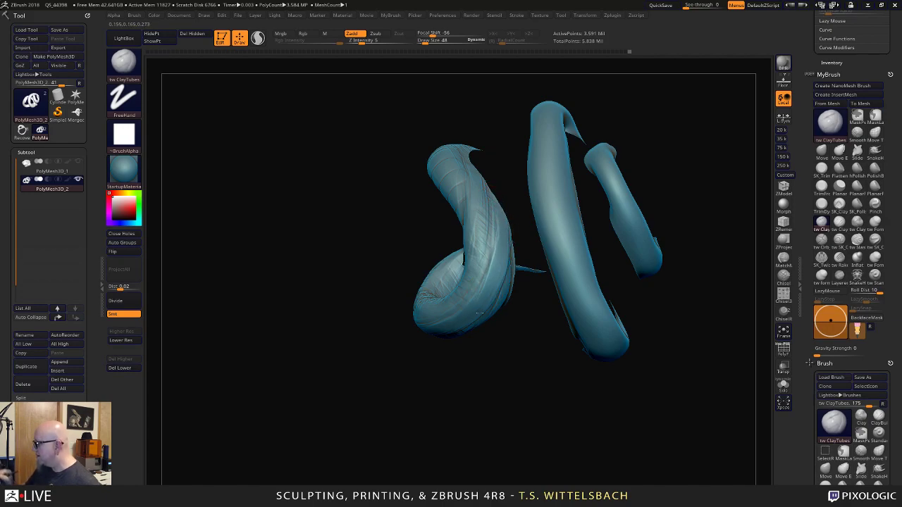
left_click_drag(479, 314, 596, 282)
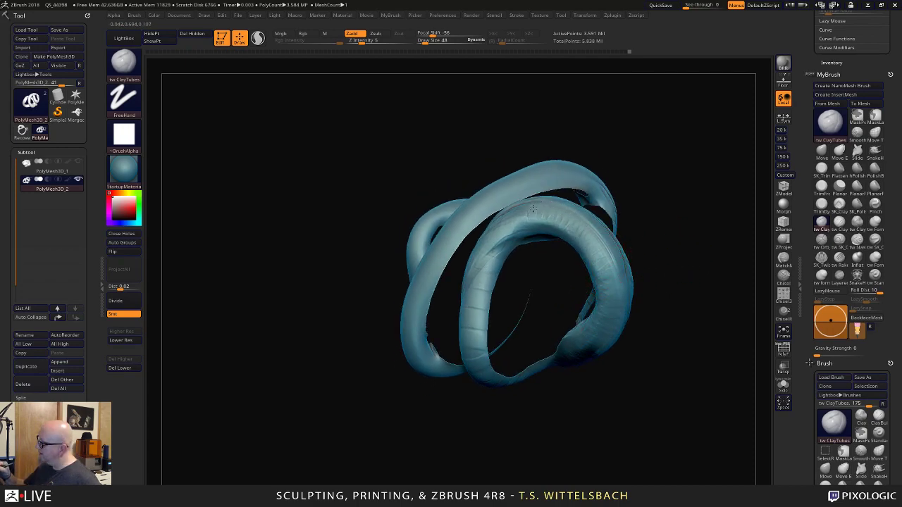
mouse_move(627, 127)
left_mouse_down()
mouse_move(592, 129)
mouse_move(676, 129)
mouse_move(596, 402)
mouse_move(479, 436)
mouse_move(501, 334)
left_mouse_up()
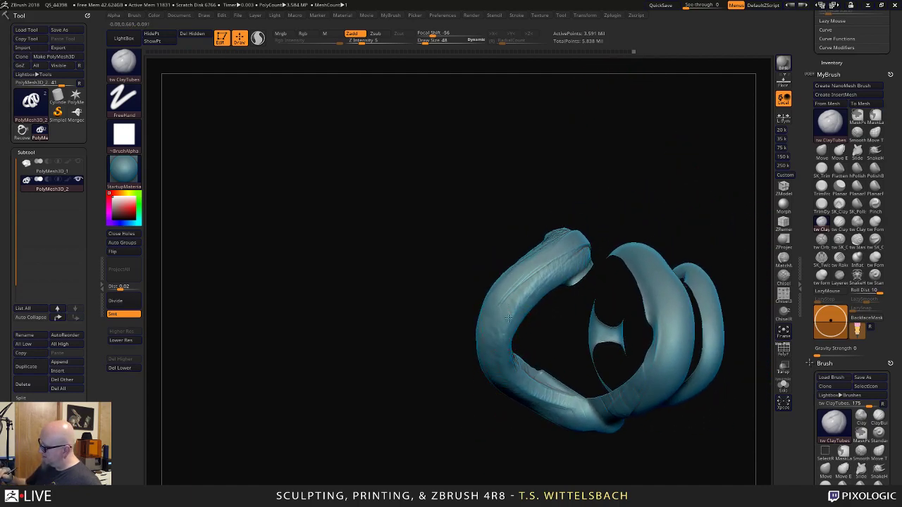
left_click_drag(638, 186, 551, 282)
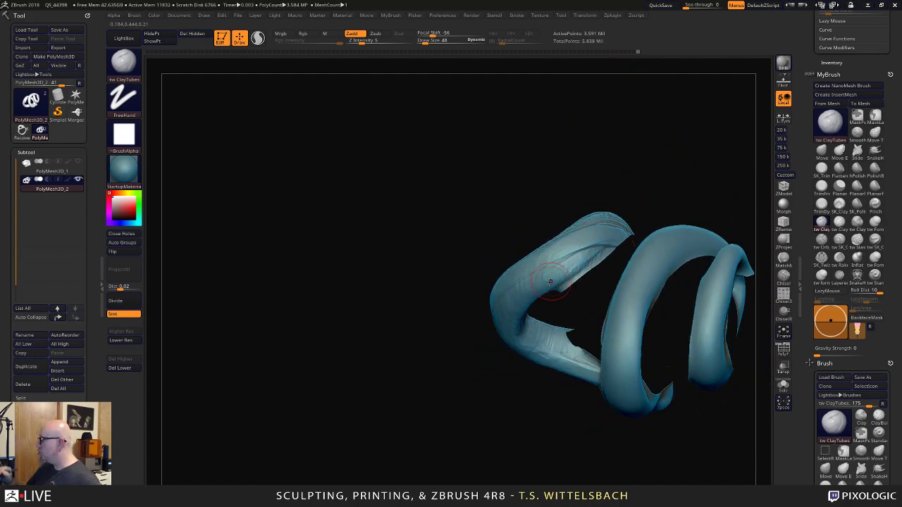
left_click_drag(498, 389, 540, 317)
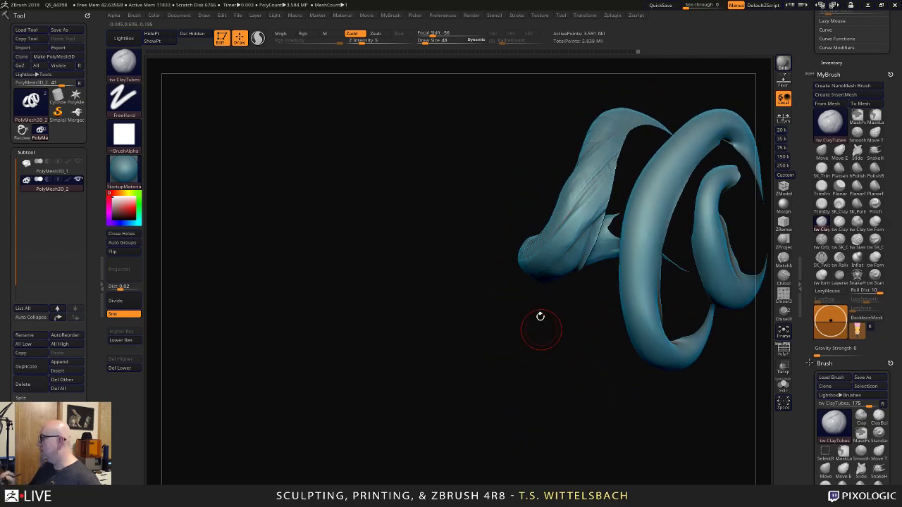
left_click_drag(533, 371, 588, 223)
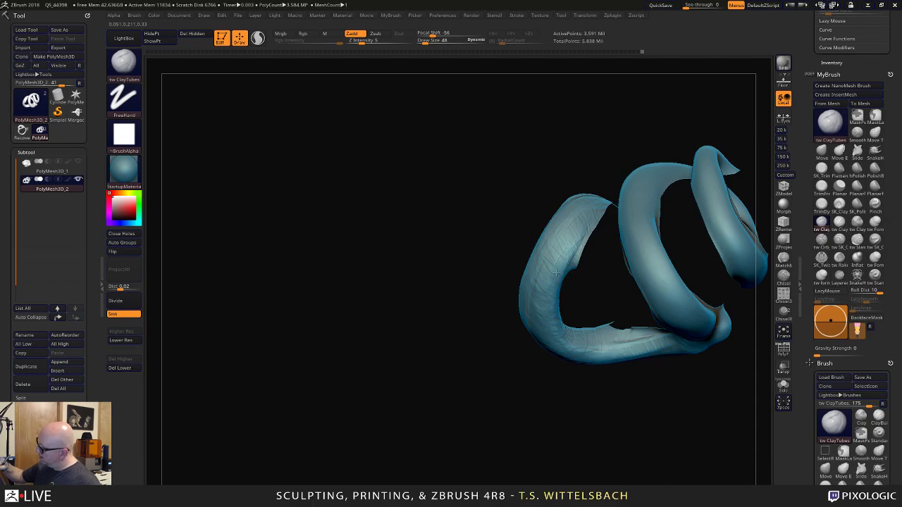
Add clay to the inside of the end coil's tight bend, evening its crosswise wrinkles.
left_click_drag(487, 336, 556, 233)
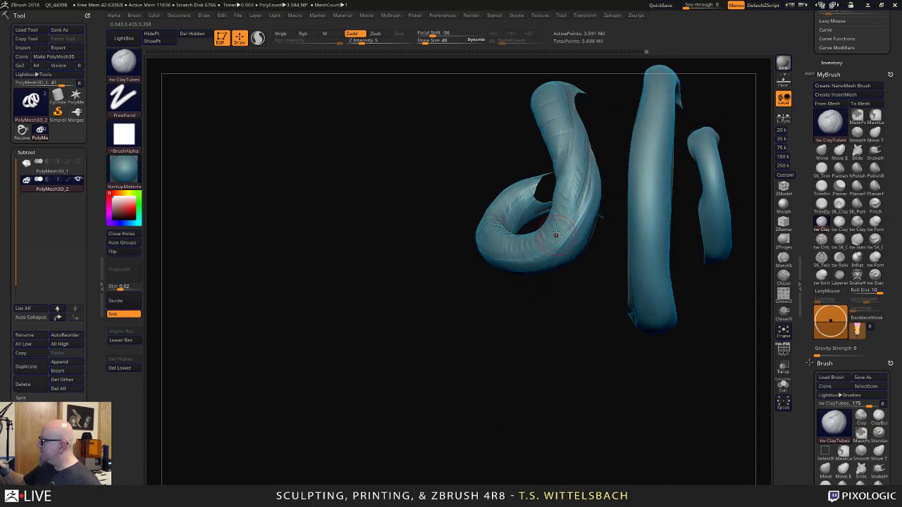
left_click_drag(604, 100, 564, 219)
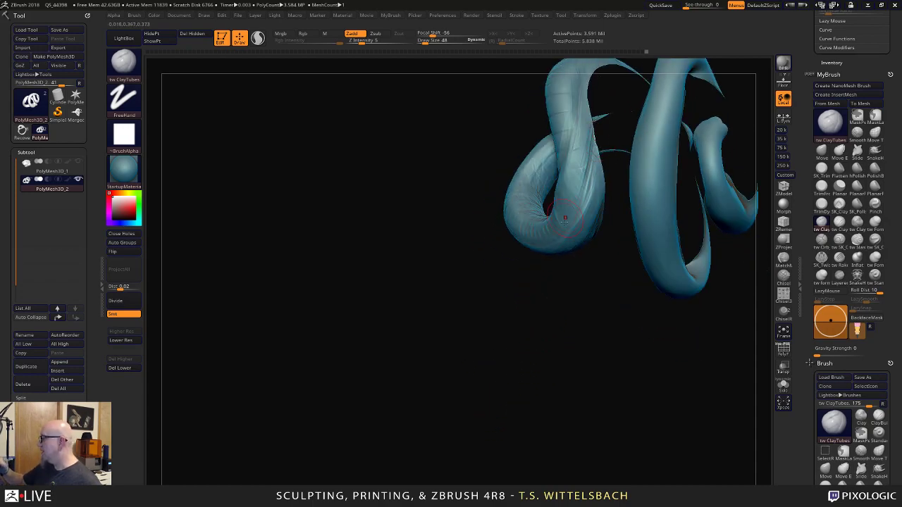
left_click_drag(584, 312, 514, 228)
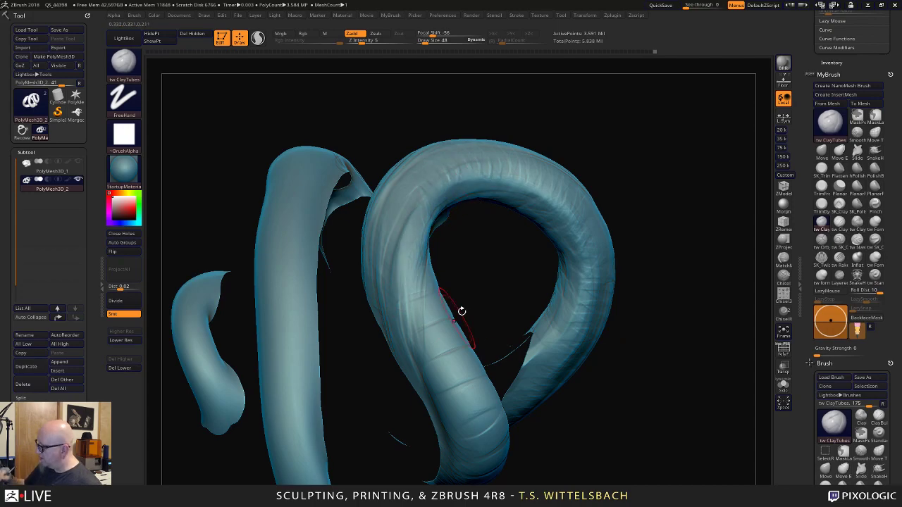
Even out the crosswise ribs on the end loop's long stretch down to the crossing with ClayTubes strokes.
right_click_drag(462, 311, 431, 281)
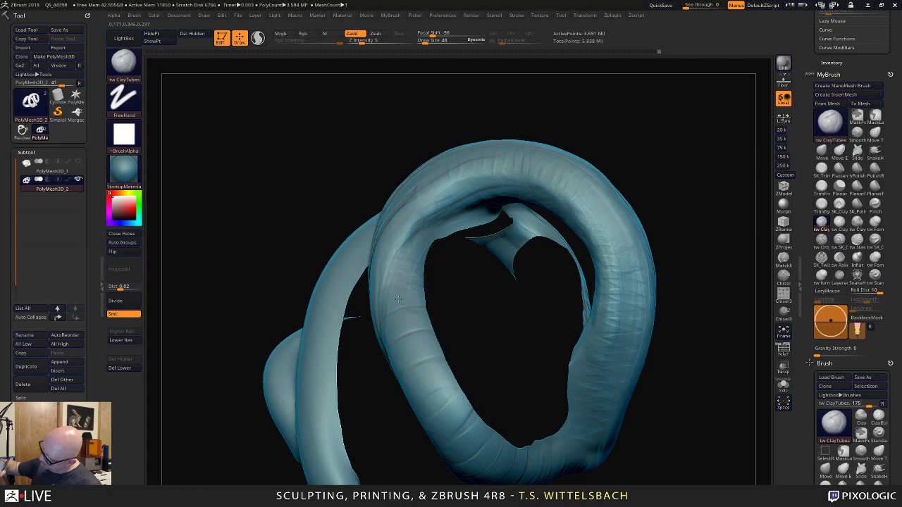
right_click_drag(504, 346, 550, 174)
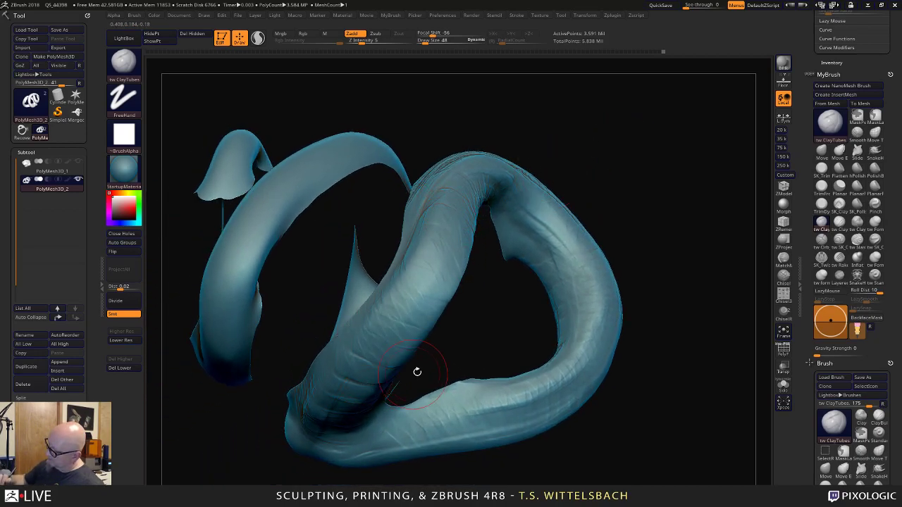
right_click_drag(436, 283, 413, 276)
left_click_drag(399, 322, 405, 315)
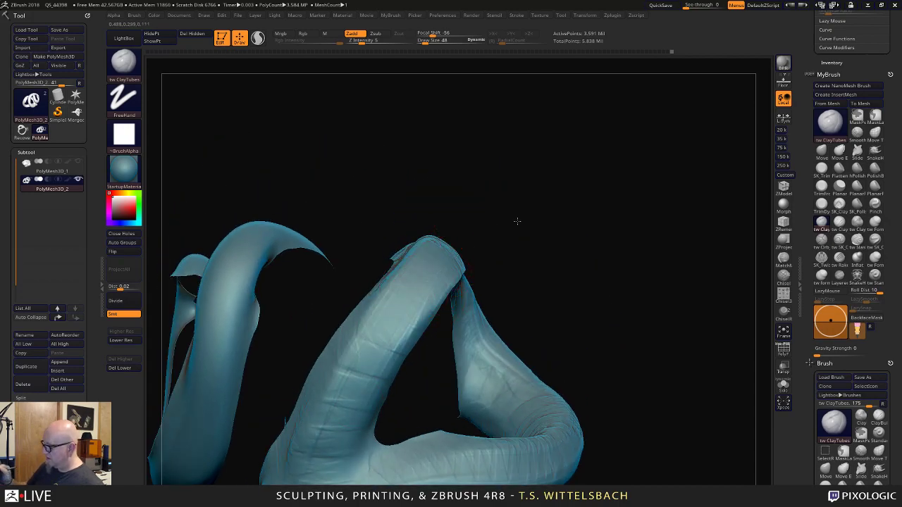
left_click_drag(517, 221, 507, 216)
left_click_drag(384, 304, 309, 468)
mouse_move(527, 227)
left_mouse_down()
mouse_move(568, 189)
mouse_move(586, 193)
left_mouse_up()
left_click_drag(393, 374, 377, 420)
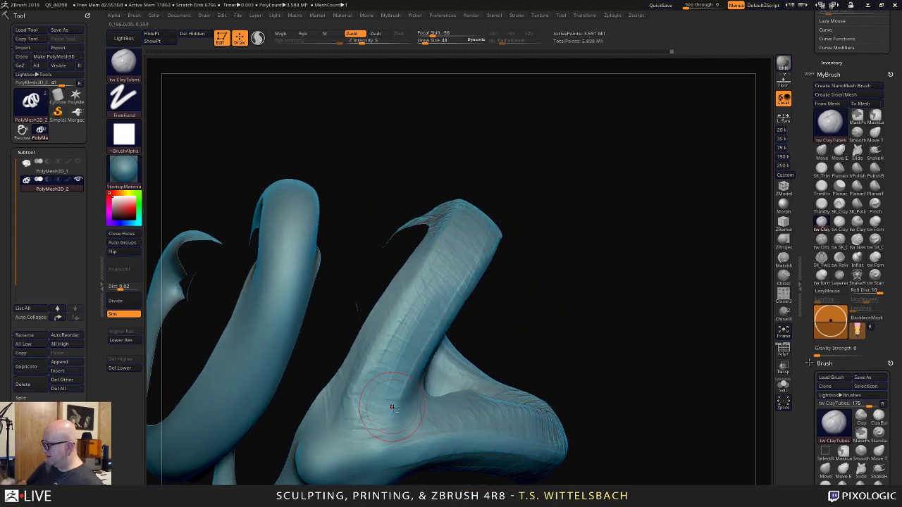
Build up the stretch hanging beneath the knob, working clay along its inner side toward the lower bend.
mouse_move(556, 341)
left_mouse_down()
mouse_move(597, 172)
mouse_move(599, 70)
left_mouse_up()
right_click_drag(441, 427, 411, 308)
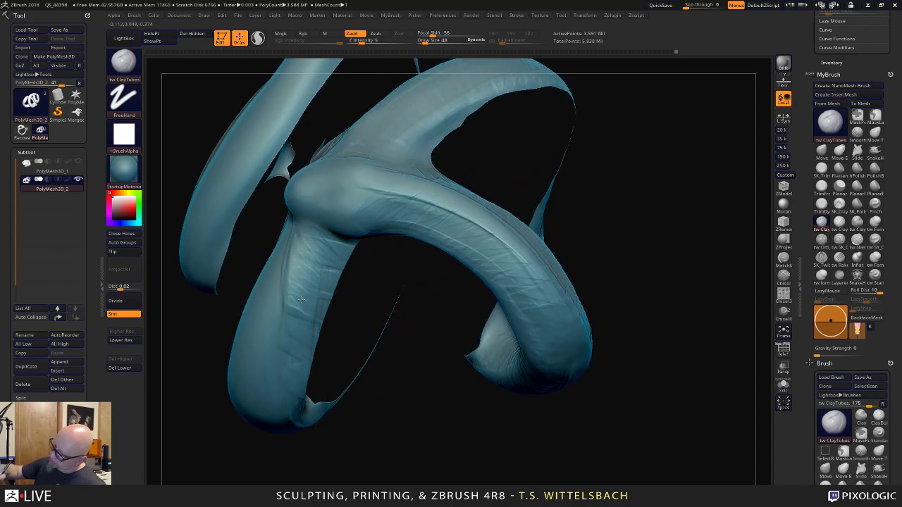
right_click_drag(374, 486, 320, 268)
mouse_move(307, 369)
left_mouse_down()
mouse_move(322, 240)
mouse_move(309, 275)
mouse_move(296, 243)
left_mouse_up()
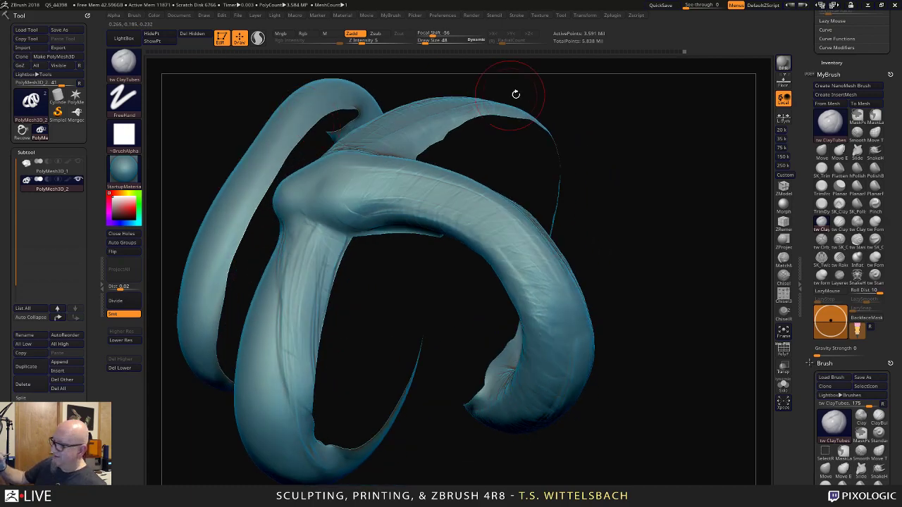
left_click_drag(520, 92, 396, 258)
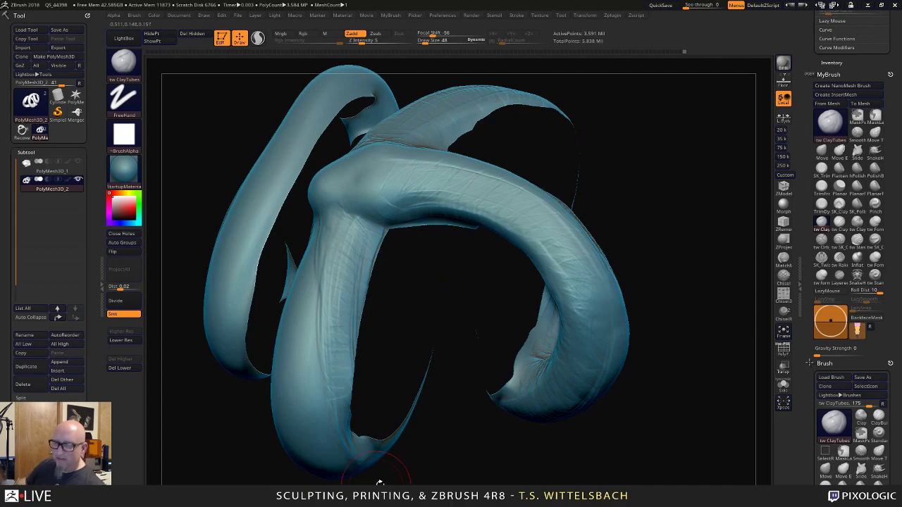
mouse_move(465, 454)
left_mouse_down()
mouse_move(483, 429)
mouse_move(436, 331)
left_mouse_up()
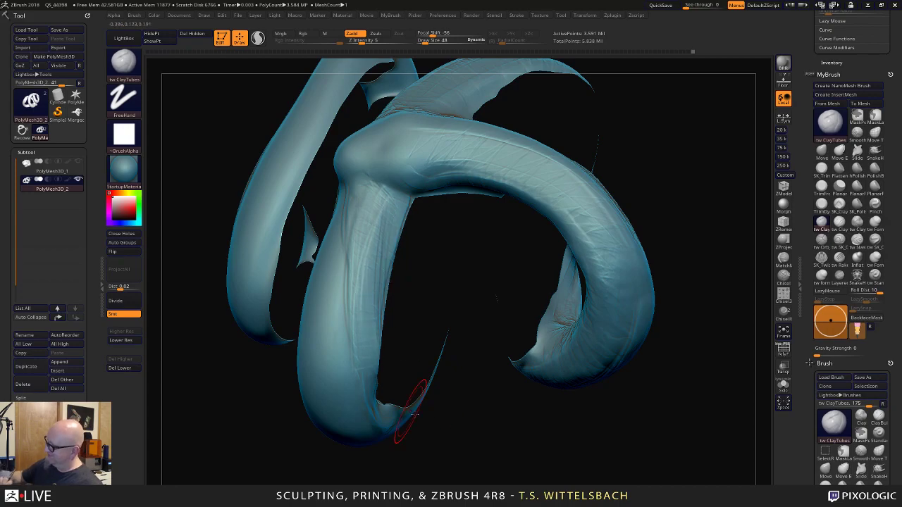
Fill the deep lengthwise creases just below the knob with ClayTubes strokes along the descending stretch.
left_click_drag(410, 376, 424, 309)
left_click_drag(547, 132, 569, 262)
left_click_drag(426, 292, 471, 415)
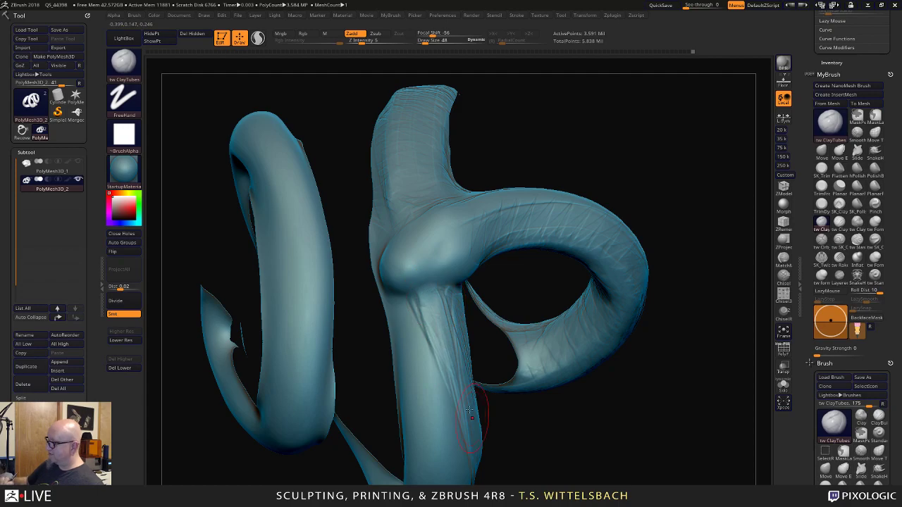
mouse_move(679, 232)
left_mouse_down()
mouse_move(686, 302)
mouse_move(667, 316)
mouse_move(469, 324)
left_mouse_up()
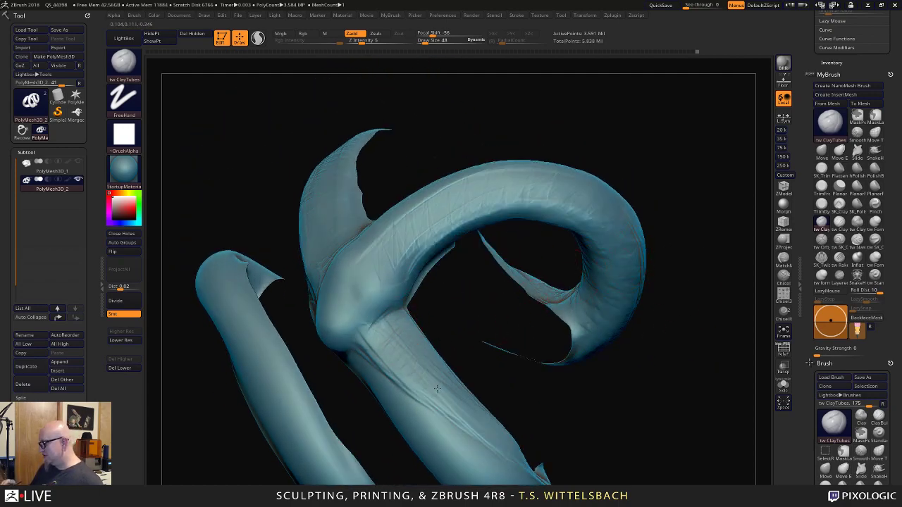
mouse_move(668, 337)
left_mouse_down()
mouse_move(663, 309)
mouse_move(628, 315)
mouse_move(704, 282)
mouse_move(666, 265)
mouse_move(600, 374)
left_mouse_up()
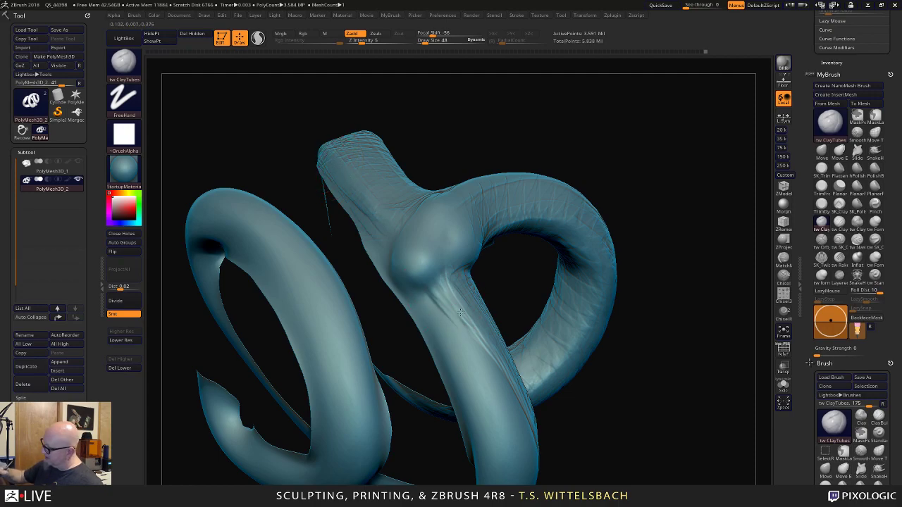
mouse_move(598, 423)
left_mouse_down()
mouse_move(587, 358)
mouse_move(594, 281)
mouse_move(657, 281)
mouse_move(714, 201)
mouse_move(580, 202)
mouse_move(524, 185)
left_mouse_up()
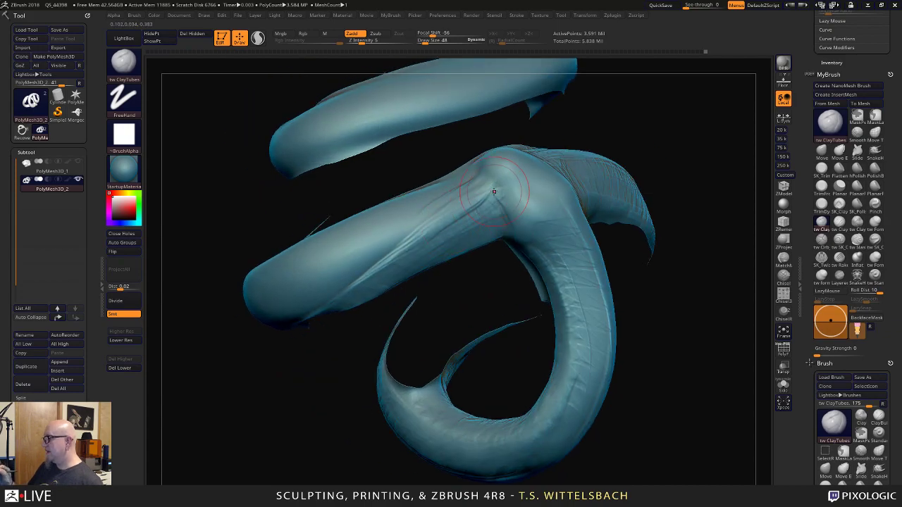
Lay long ClayTubes strokes from the knob down the creased flank to blend it into the lower bend.
mouse_move(395, 256)
left_mouse_down()
mouse_move(495, 202)
mouse_move(451, 231)
left_mouse_up()
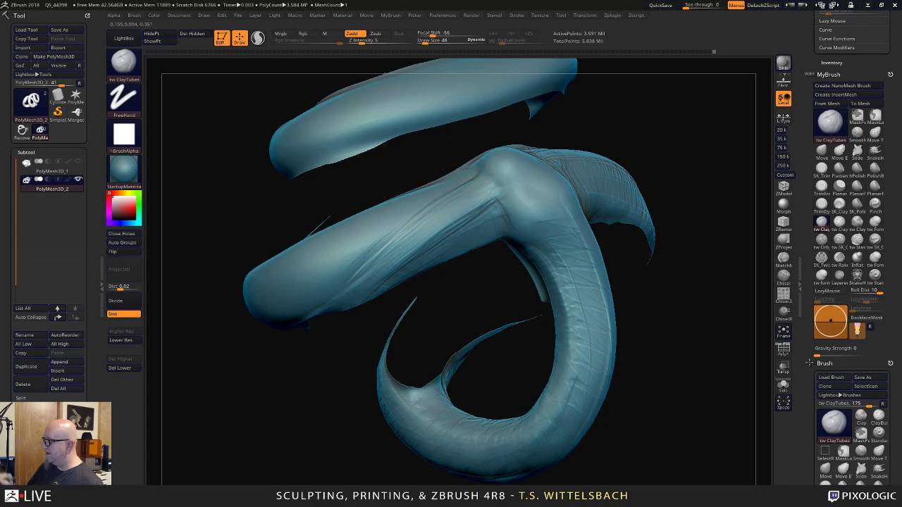
left_click_drag(344, 354, 422, 391)
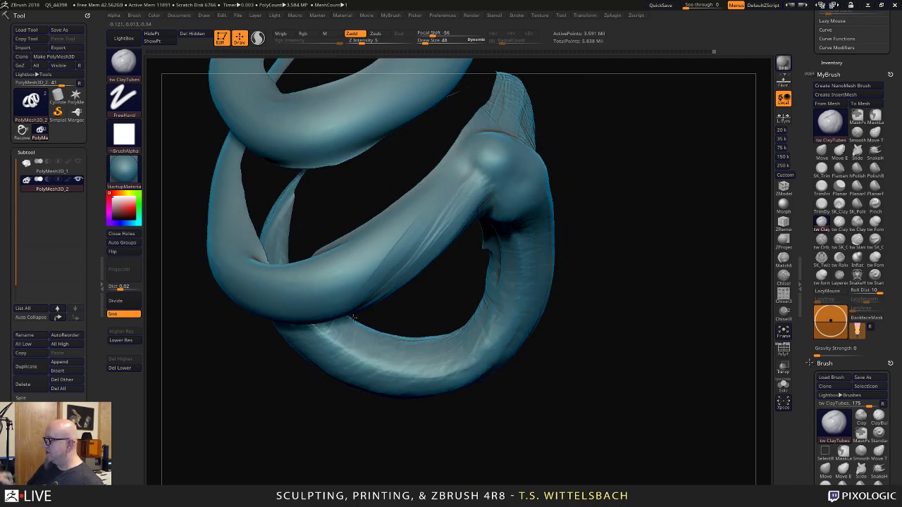
left_click_drag(444, 173, 330, 290)
left_click_drag(404, 222, 321, 273)
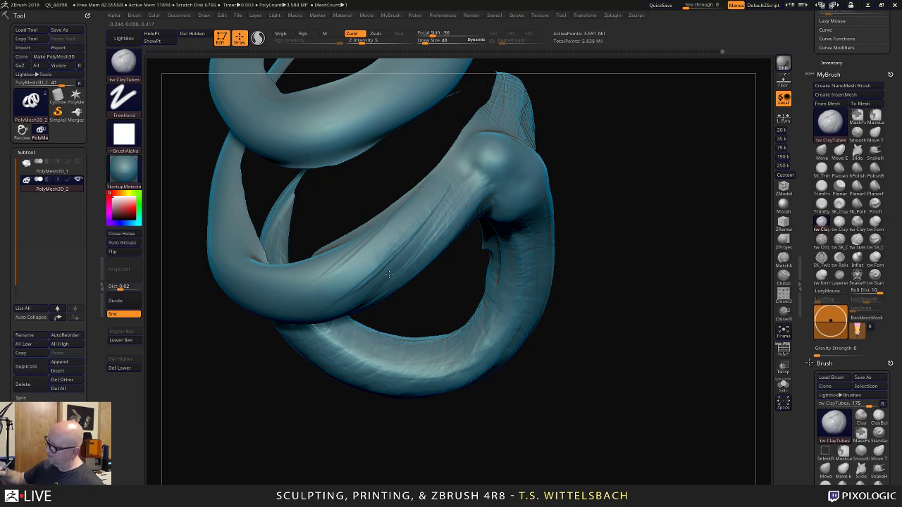
Round out the underside of the bend below the knob, covering the remaining diagonal grooves with clay.
left_click_drag(306, 436, 383, 303)
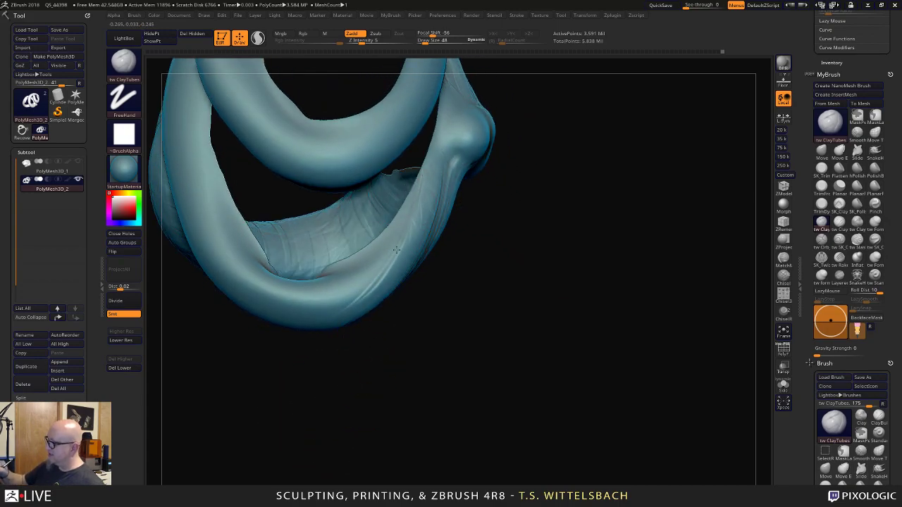
mouse_move(289, 451)
left_mouse_down()
mouse_move(326, 415)
mouse_move(322, 386)
mouse_move(342, 381)
left_mouse_up()
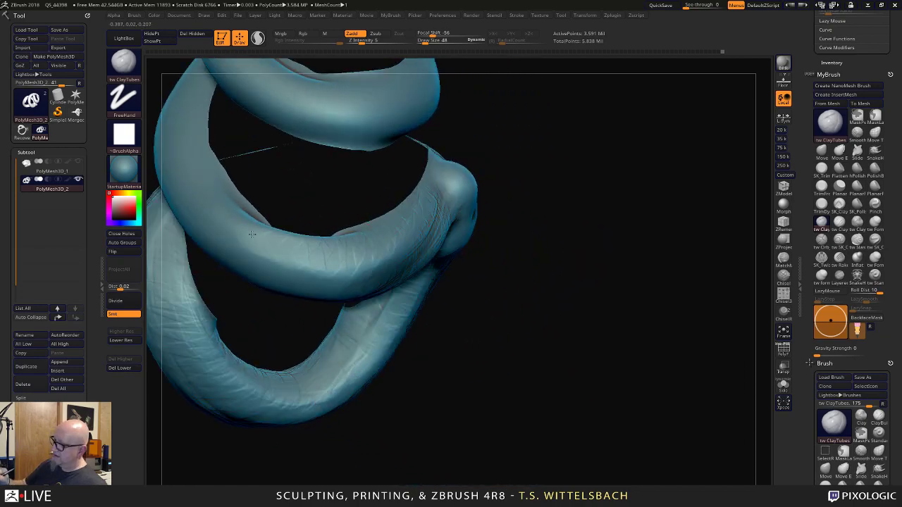
left_click_drag(523, 253, 493, 204)
left_click_drag(380, 269, 381, 327)
left_click_drag(473, 169, 451, 140)
left_click_drag(388, 317, 387, 196)
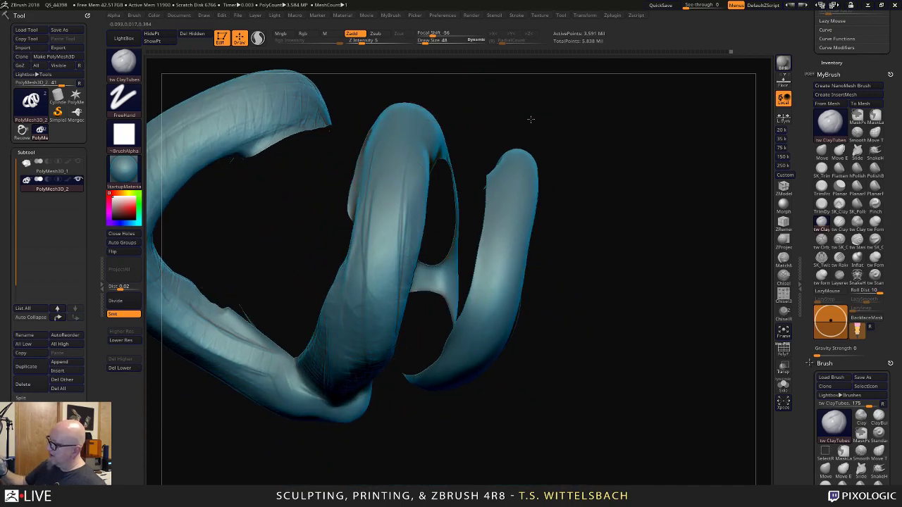
Add clay around the middle coil's outer curve where the reworked surface meets the smooth stretch.
left_click_drag(529, 119, 427, 264)
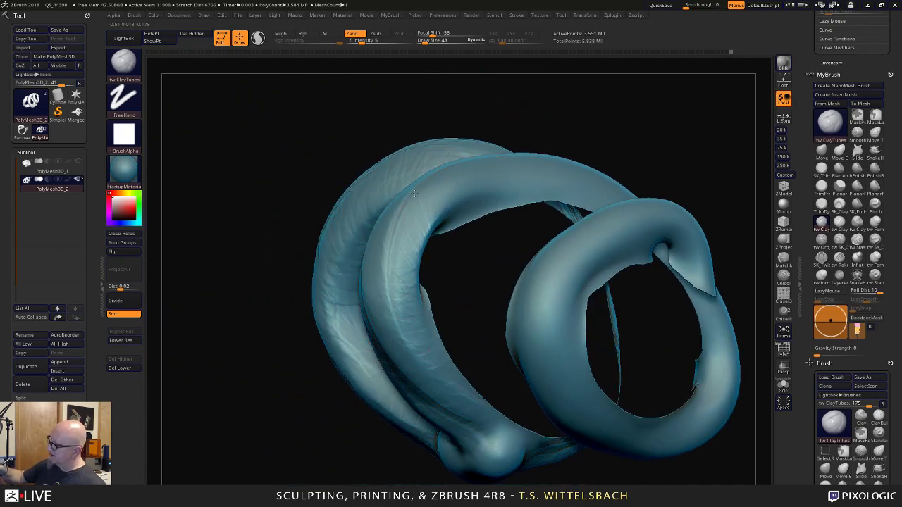
left_click_drag(414, 193, 414, 184)
left_click_drag(584, 86, 600, 173)
mouse_move(410, 257)
left_mouse_down()
mouse_move(416, 225)
mouse_move(463, 164)
left_mouse_up()
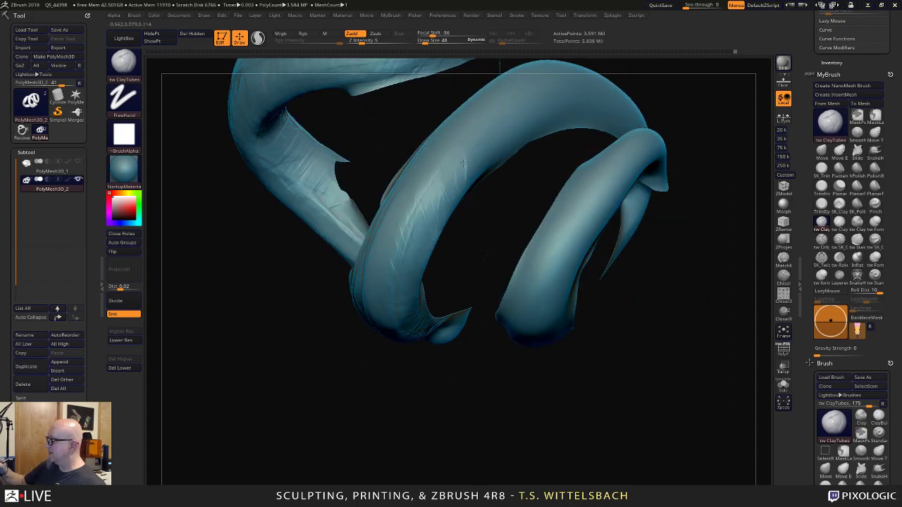
mouse_move(644, 316)
left_mouse_down()
mouse_move(617, 415)
mouse_move(656, 348)
mouse_move(561, 406)
mouse_move(547, 361)
left_mouse_up()
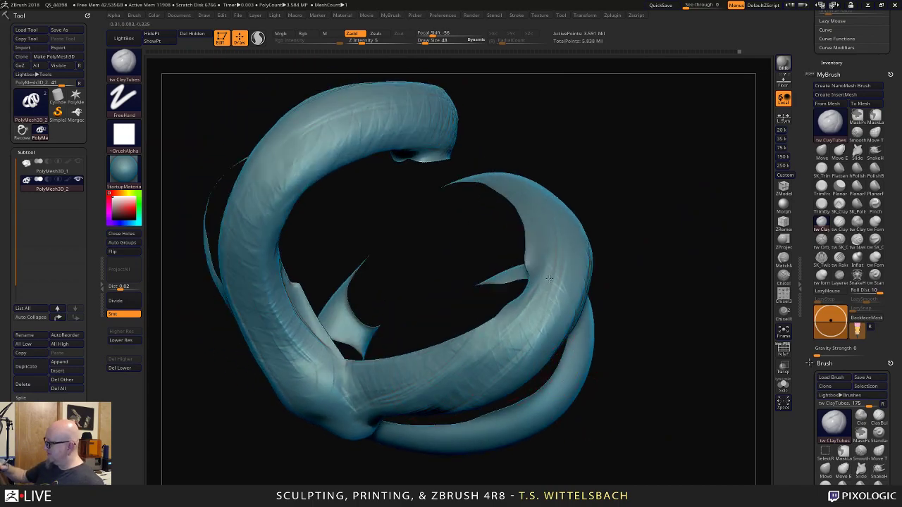
Thicken the middle coil's arch and fill the crease along its inner edge down to the smooth section.
mouse_move(631, 134)
left_mouse_down()
mouse_move(636, 223)
mouse_move(698, 322)
mouse_move(681, 244)
mouse_move(622, 247)
mouse_move(445, 206)
left_mouse_up()
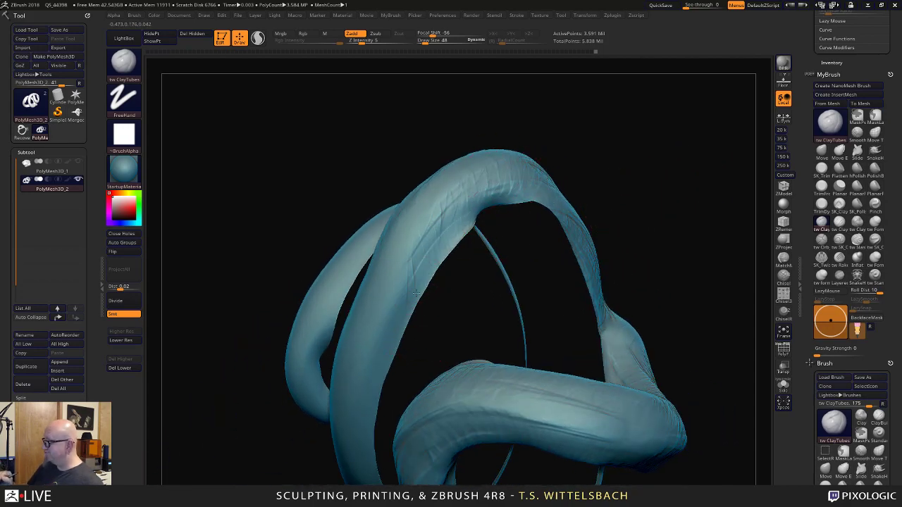
left_click_drag(569, 177, 436, 298)
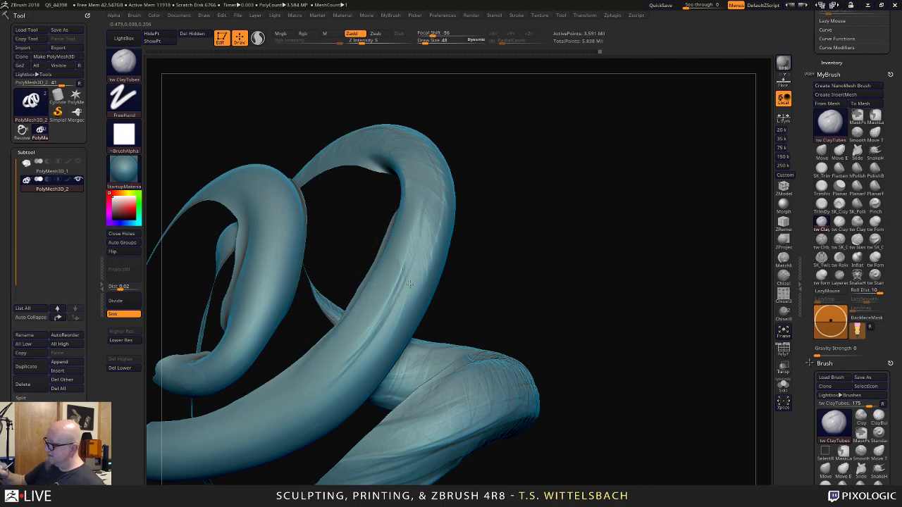
left_click_drag(409, 285, 334, 375)
mouse_move(495, 169)
left_mouse_down()
mouse_move(527, 150)
mouse_move(520, 162)
left_mouse_up()
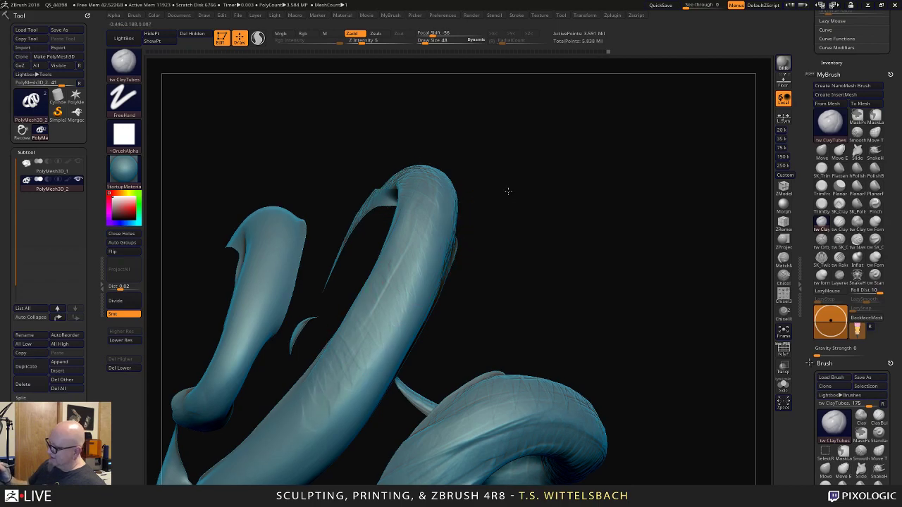
left_click_drag(507, 191, 417, 280)
mouse_move(468, 245)
left_mouse_down()
mouse_move(383, 349)
mouse_move(320, 464)
left_mouse_up()
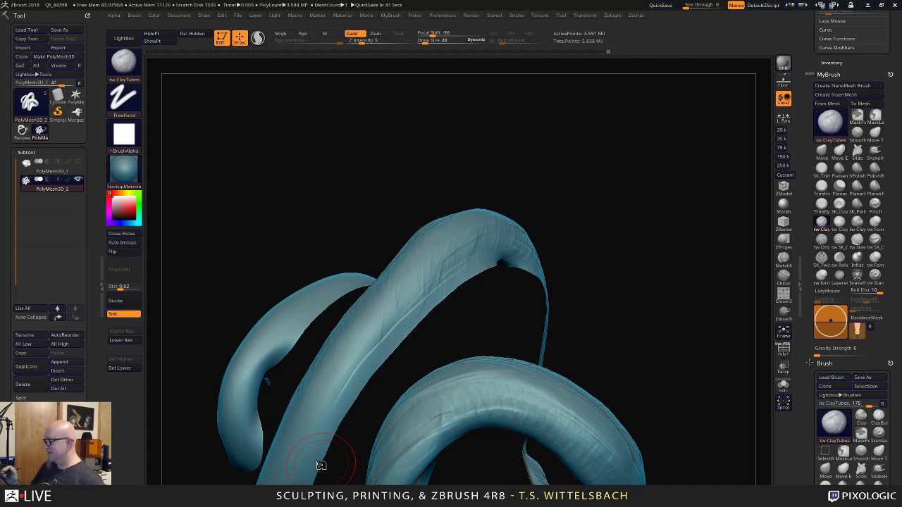
Fill the long groove along the coil rising from the crossing, blending it over the tight bend.
left_click_drag(655, 367, 681, 200)
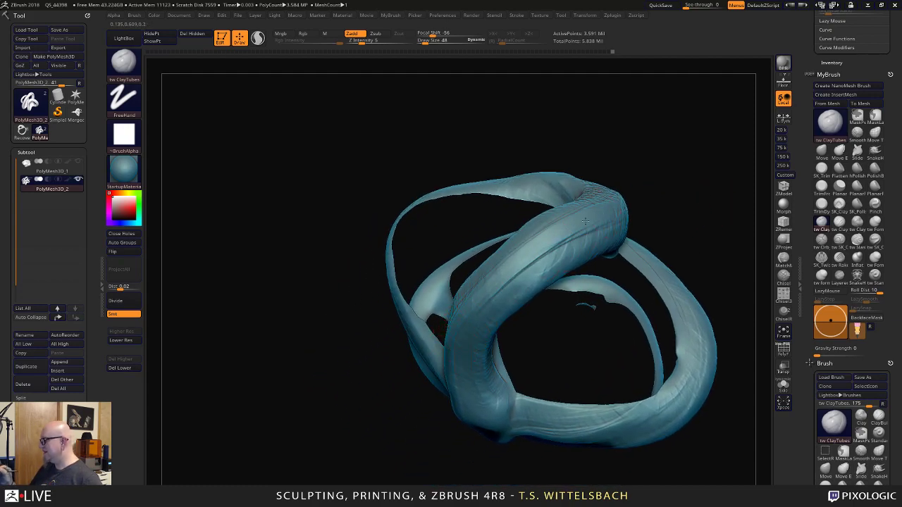
left_click_drag(641, 218, 618, 200)
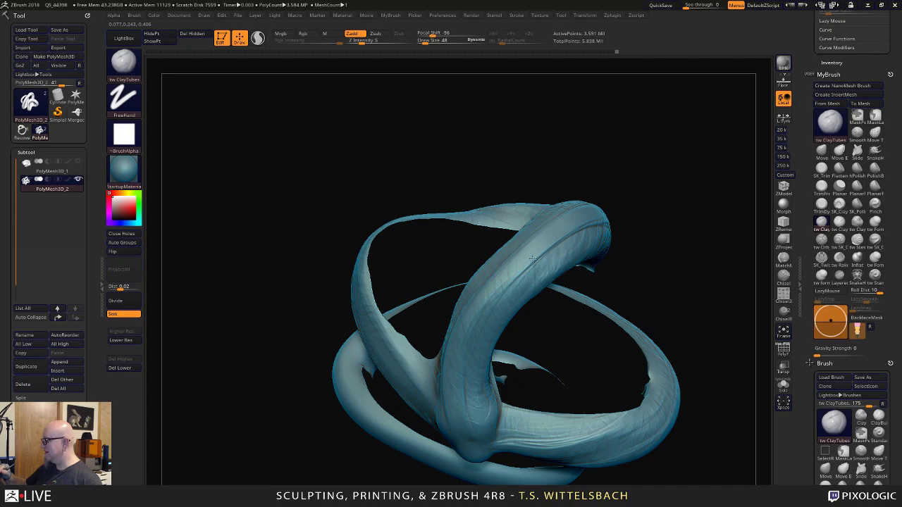
left_click_drag(639, 204, 617, 242)
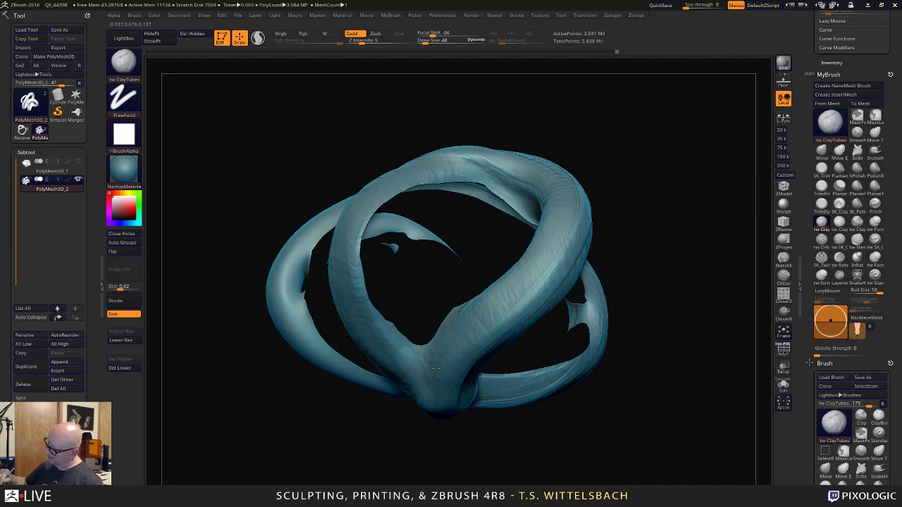
mouse_move(659, 212)
left_mouse_down()
mouse_move(615, 324)
mouse_move(643, 287)
mouse_move(636, 348)
mouse_move(638, 216)
mouse_move(596, 137)
mouse_move(591, 187)
mouse_move(427, 245)
left_mouse_up()
left_click_drag(539, 177, 458, 255)
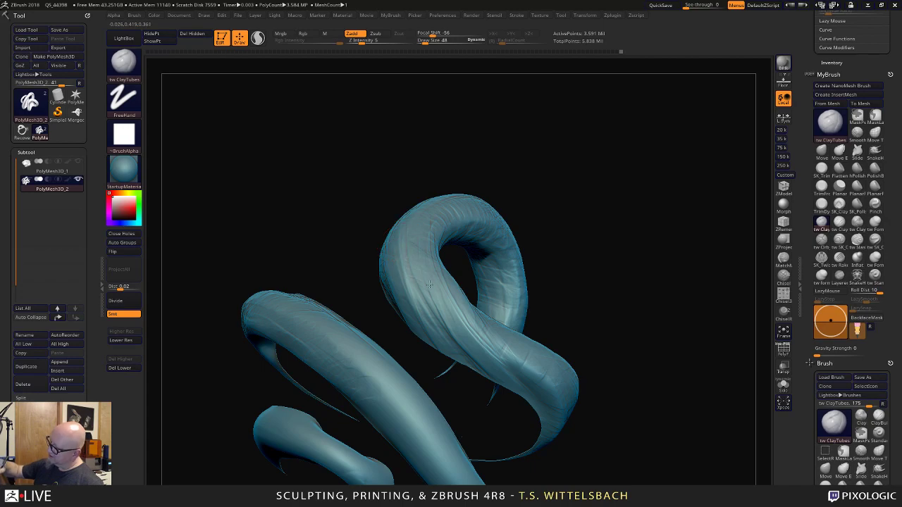
Build up the inner face at the top of the end loop with short ClayTubes strokes.
left_click_drag(497, 380, 509, 257)
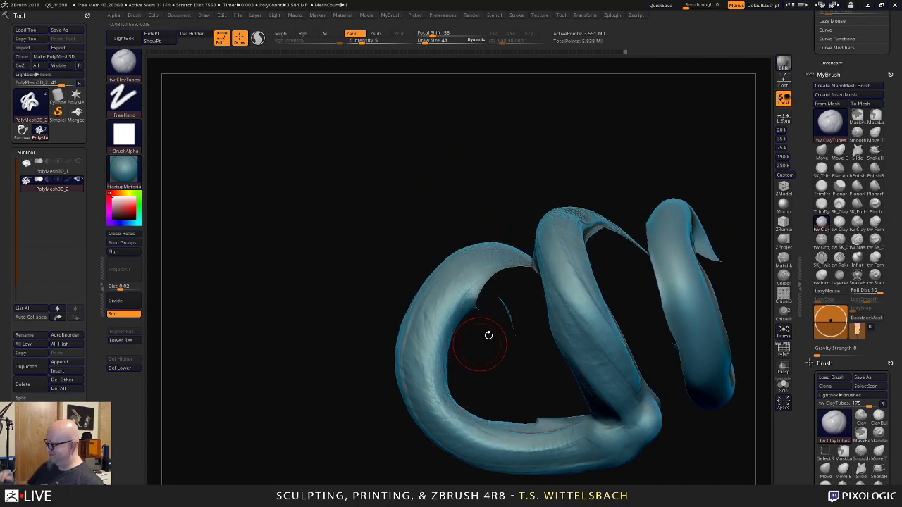
mouse_move(511, 374)
left_mouse_down()
mouse_move(560, 433)
mouse_move(653, 262)
left_mouse_up()
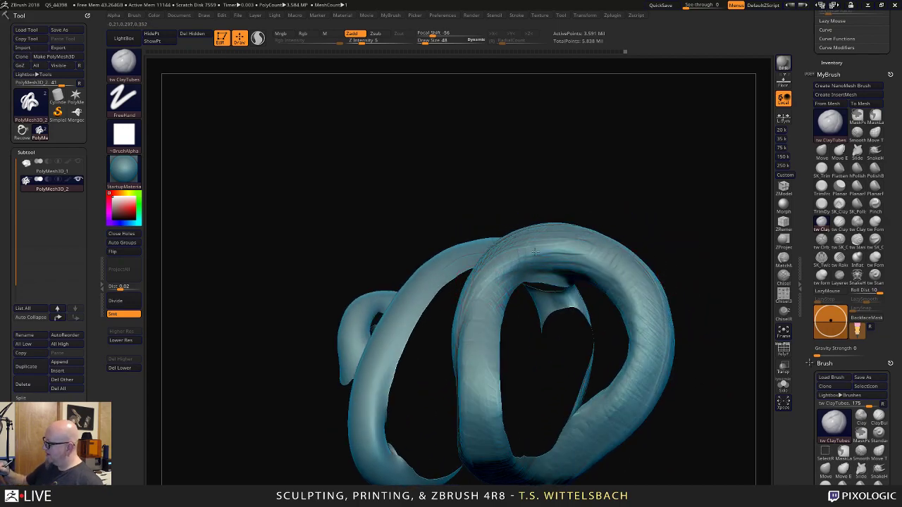
mouse_move(626, 275)
left_mouse_down()
mouse_move(668, 193)
mouse_move(557, 295)
left_mouse_up()
left_click_drag(567, 327, 621, 267)
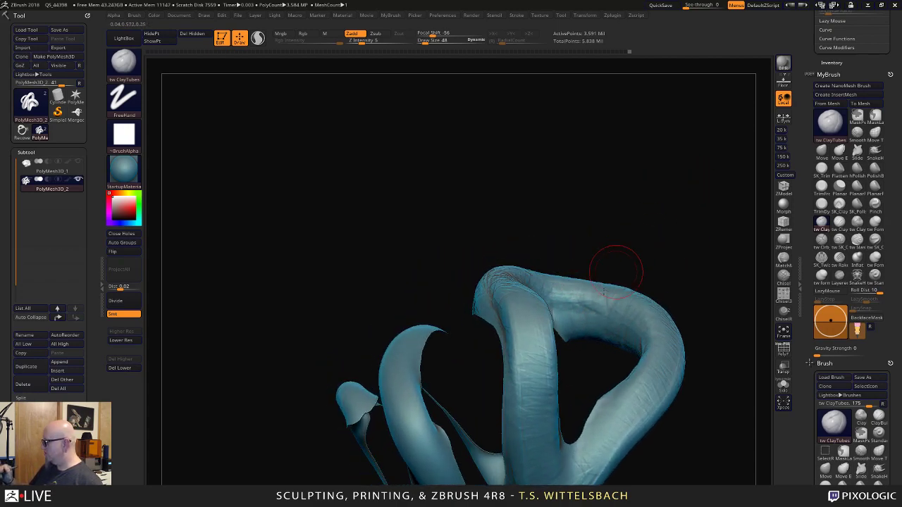
left_click_drag(566, 290, 585, 307)
Unhide the heart and frame the whole model to check the snake's coils against it.
mouse_move(664, 268)
left_mouse_down("alt")
mouse_move(605, 199)
mouse_move(668, 398)
mouse_move(666, 472)
mouse_move(660, 312)
mouse_move(687, 314)
mouse_move(700, 368)
mouse_move(549, 368)
mouse_move(592, 409)
left_mouse_up("alt")
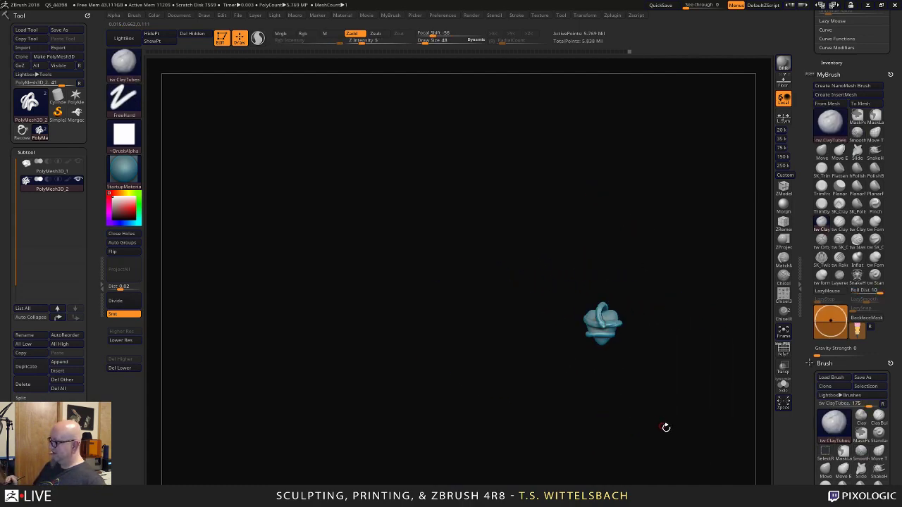
mouse_move(666, 427)
left_mouse_down("alt")
mouse_move(522, 352)
mouse_move(557, 429)
left_mouse_up("alt")
mouse_move(622, 317)
left_mouse_down()
mouse_move(602, 256)
mouse_move(553, 251)
mouse_move(624, 247)
mouse_move(613, 356)
mouse_move(627, 302)
mouse_move(544, 404)
mouse_move(549, 384)
left_mouse_up()
left_click_drag(507, 425, 525, 389)
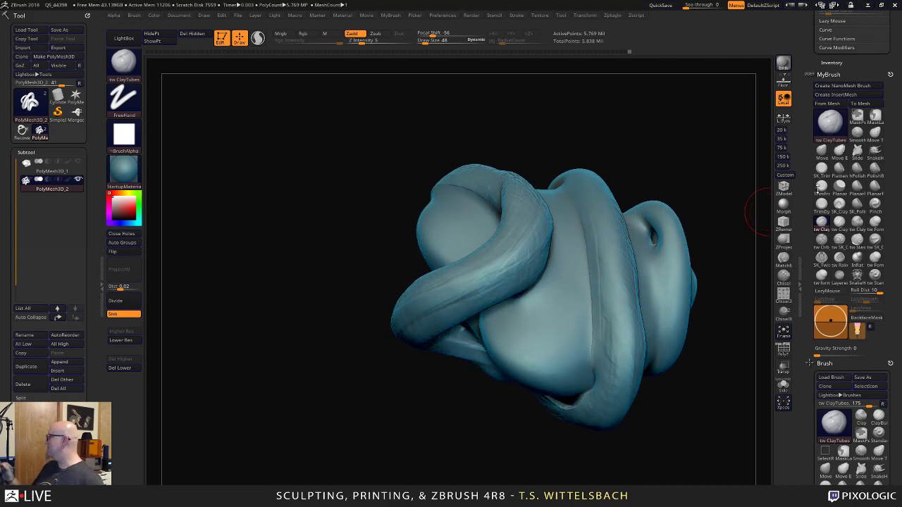
Switch to the Slide brush for adjusting the snake's coils.
left_click(857, 151)
left_click(857, 150)
key("space")
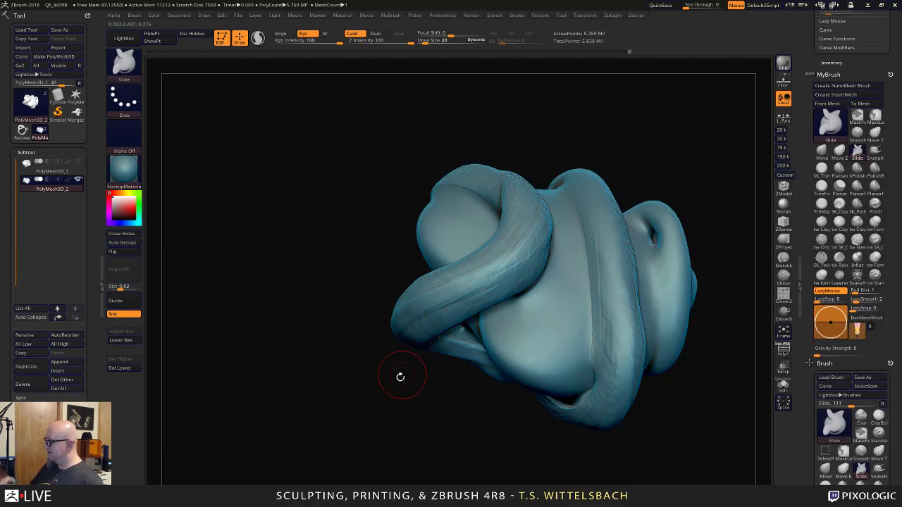
Shift the lower edge of the coil crossing the heart's lobes with the Slide brush at draw size 81 and smooth its surface.
left_click_drag(400, 376, 417, 374)
key("space")
left_click_drag(538, 288, 542, 288)
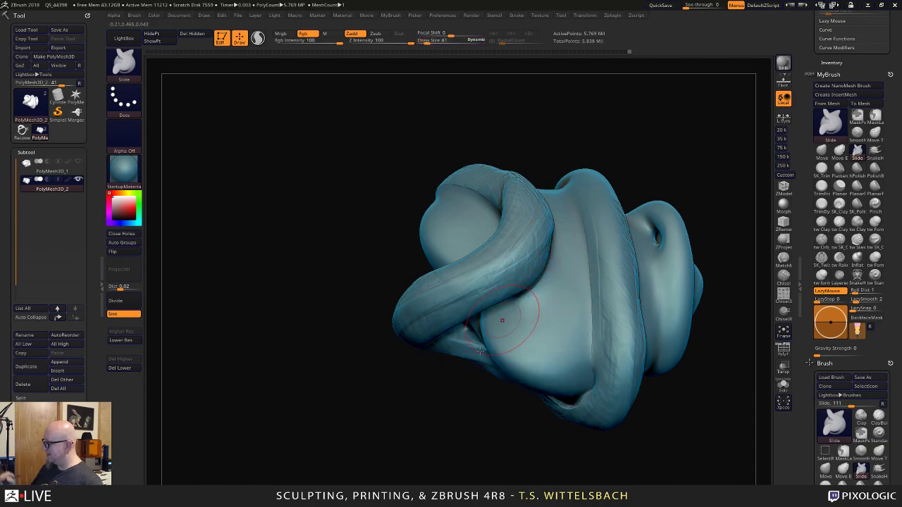
left_click_drag(431, 424, 455, 416)
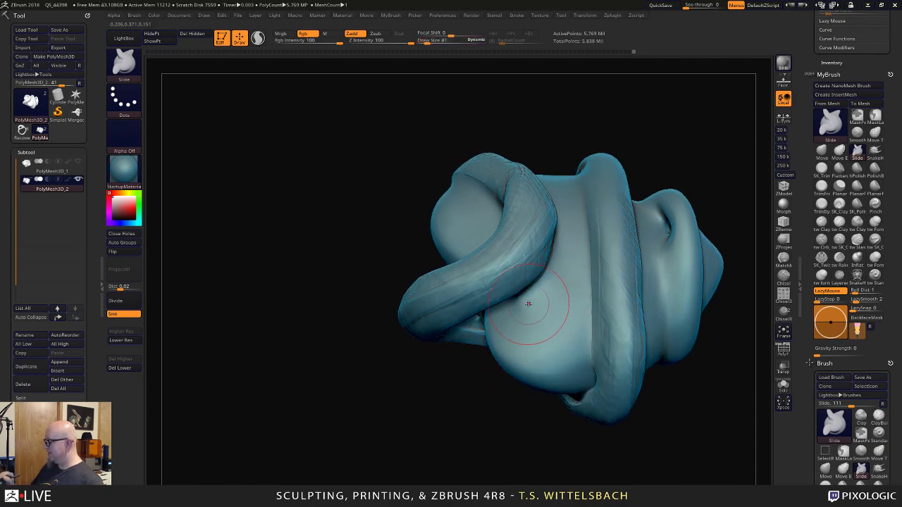
mouse_move(528, 303)
left_mouse_down()
mouse_move(522, 290)
mouse_move(542, 272)
mouse_move(552, 234)
left_mouse_up()
left_click_drag(527, 306, 520, 293)
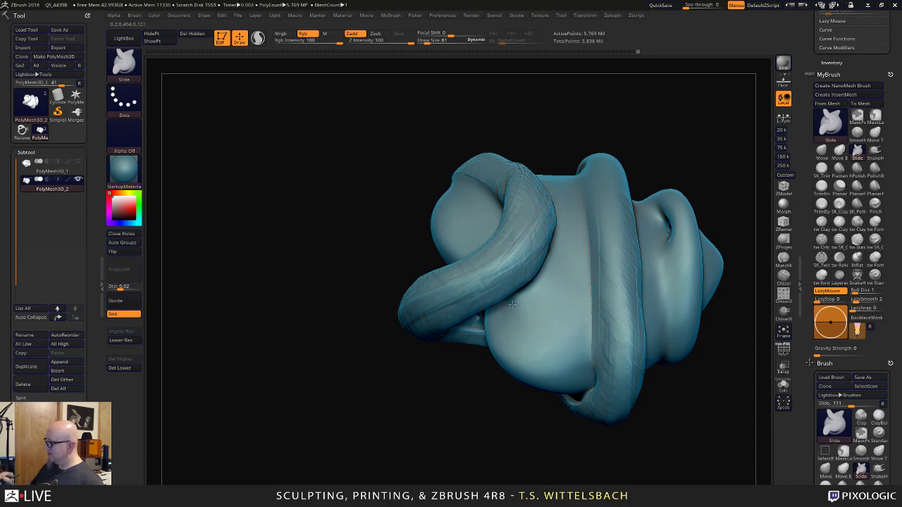
mouse_move(471, 417)
left_mouse_down()
mouse_move(461, 456)
mouse_move(456, 423)
mouse_move(467, 471)
left_mouse_up()
left_click_drag(660, 259, 641, 258, "shift")
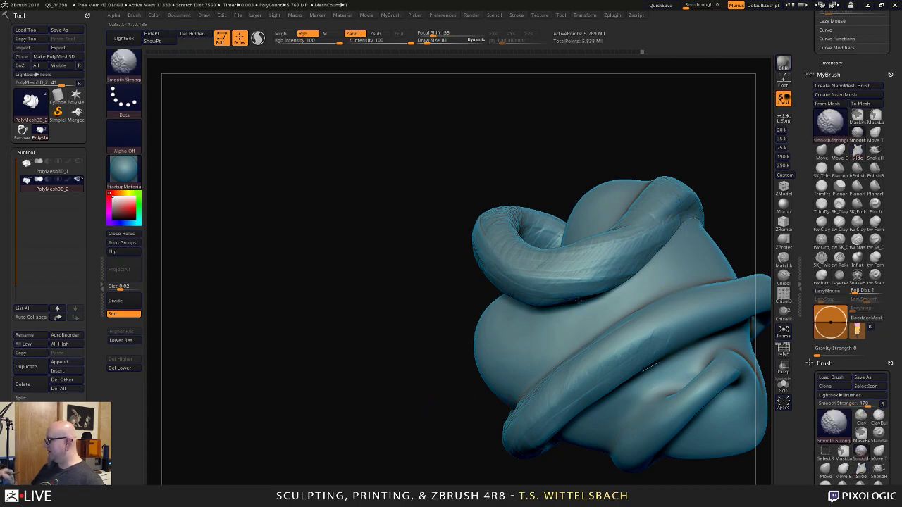
left_click_drag(422, 461, 420, 427)
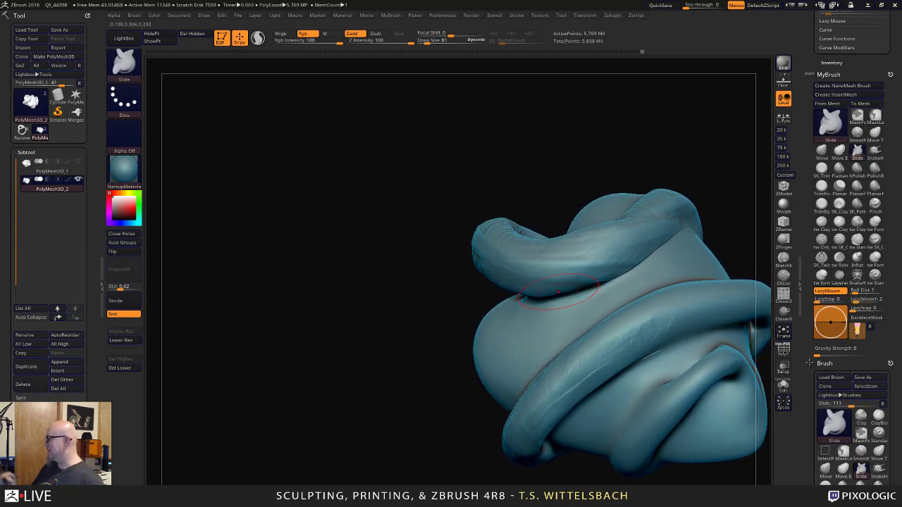
Reshape the coil across the heart's lobes using the Move brush at draw size 72, and smooth the adjusted area.
left_click(822, 151)
mouse_move(613, 170)
left_mouse_down()
mouse_move(507, 145)
mouse_move(528, 145)
left_mouse_up()
key("space")
left_click(439, 240)
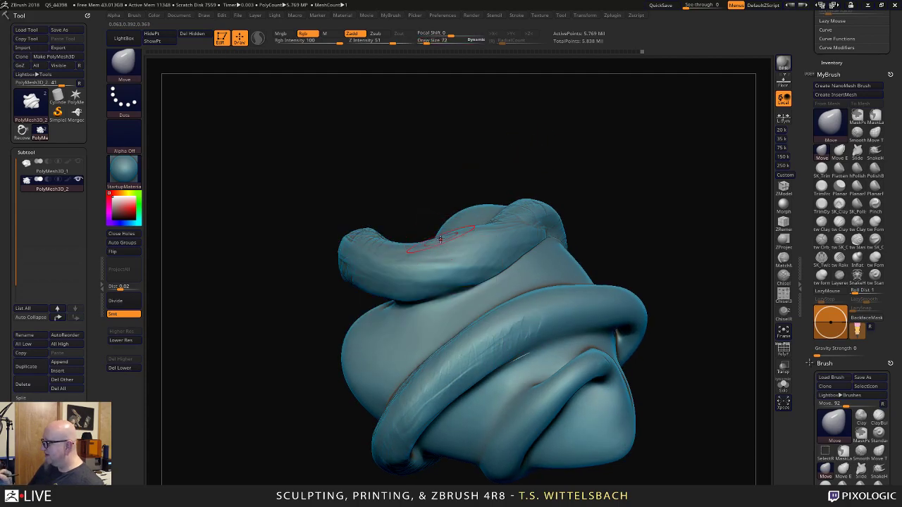
left_click_drag(573, 183, 595, 166)
left_click_drag(471, 231, 451, 247)
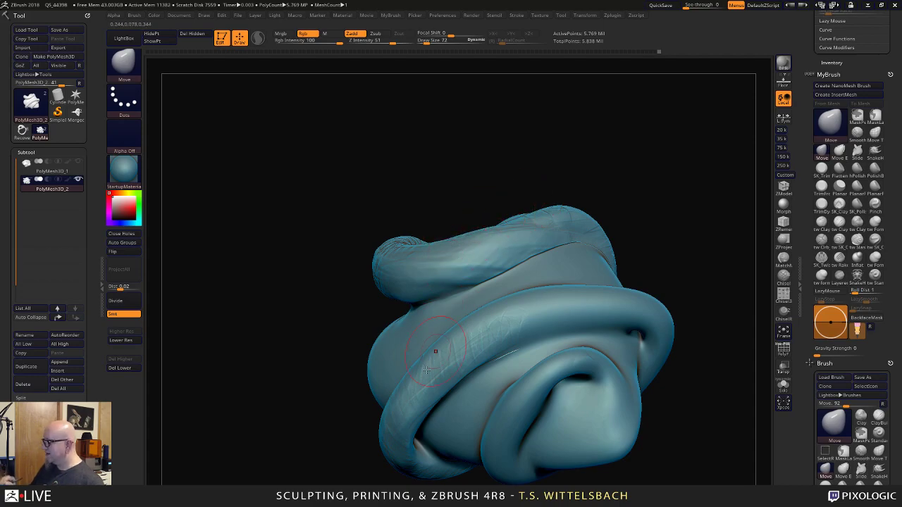
left_click_drag(326, 460, 304, 465)
left_click_drag(533, 266, 506, 274, "shift")
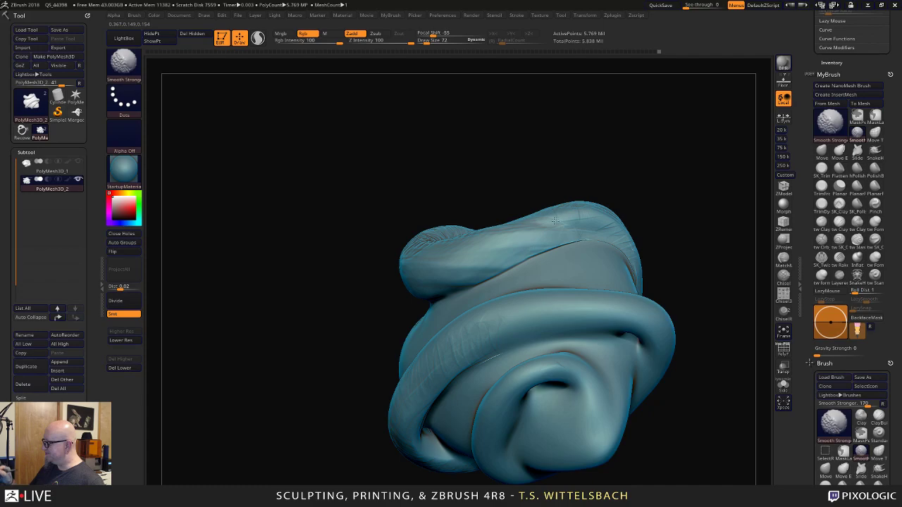
Build up the side of the coil running down from the end loop with ClayTubes and smooth the strokes.
mouse_move(707, 303)
left_mouse_down()
mouse_move(694, 445)
mouse_move(709, 418)
mouse_move(676, 421)
left_mouse_up()
mouse_move(652, 360)
left_mouse_down()
mouse_move(520, 402)
mouse_move(538, 317)
mouse_move(605, 296)
left_mouse_up()
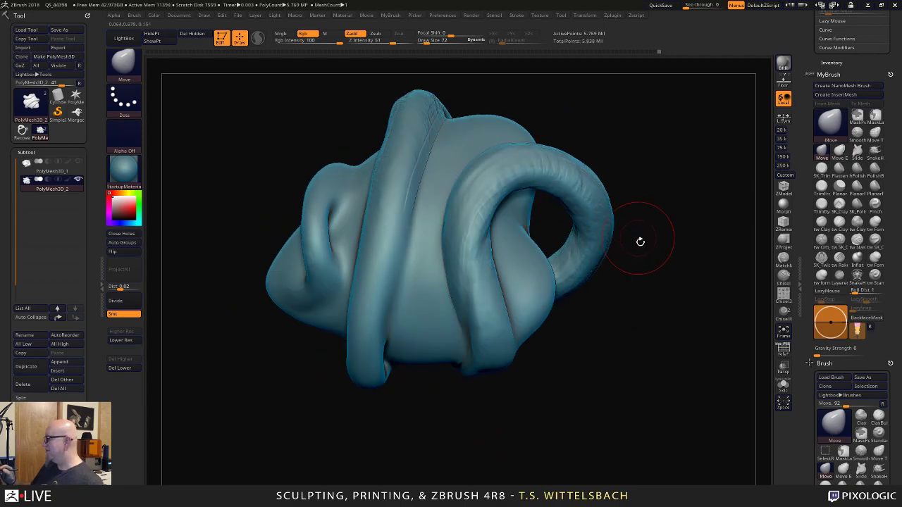
left_click(821, 220)
mouse_move(711, 247)
left_mouse_down()
mouse_move(677, 281)
mouse_move(479, 243)
left_mouse_up()
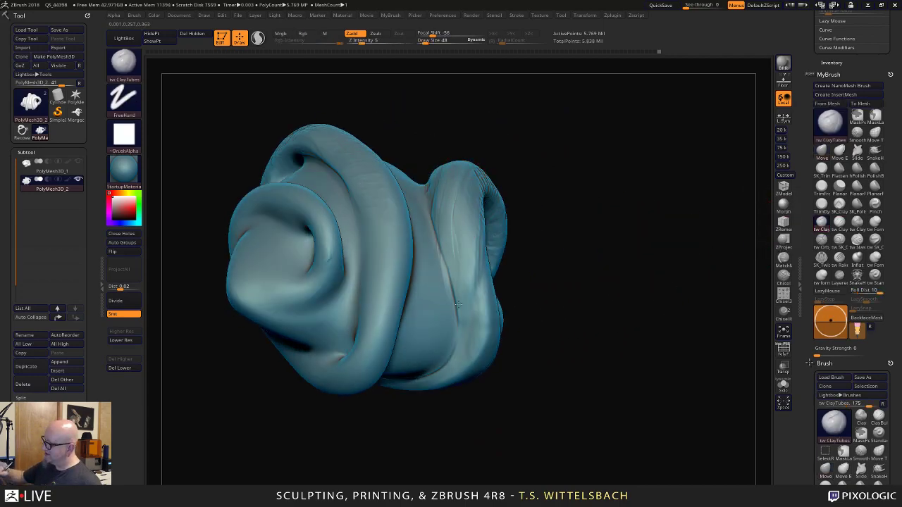
left_click_drag(458, 304, 449, 274)
left_click_drag(454, 185, 448, 276, "shift")
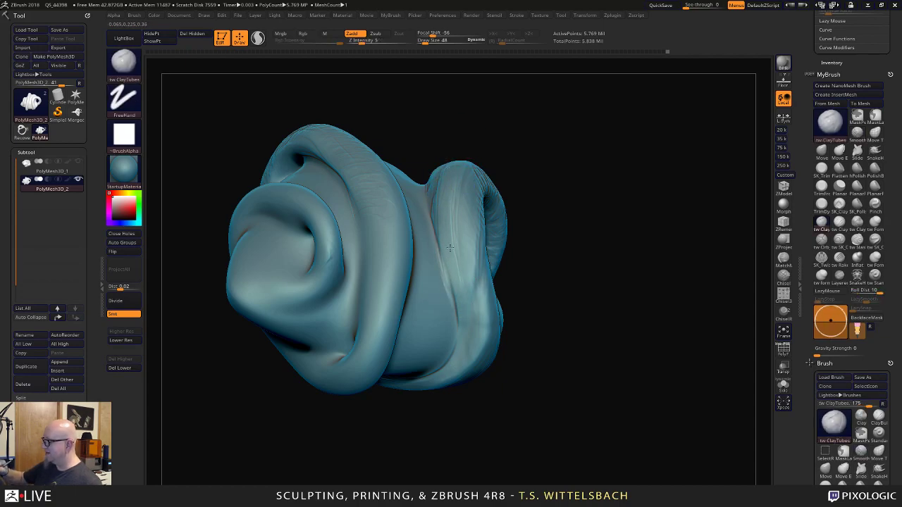
Round out the inner edge of the end loop with ClayTubes strokes, softening them along the bend.
left_click_drag(550, 197, 501, 166)
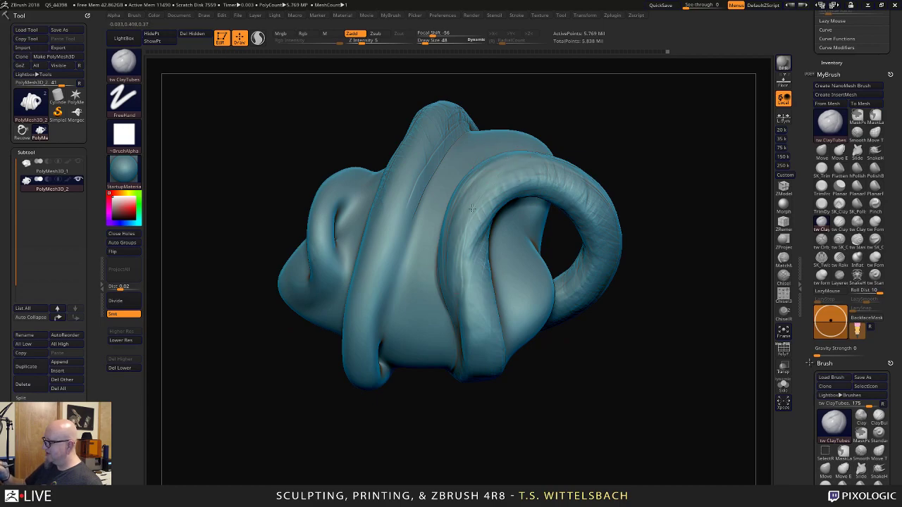
left_click_drag(509, 437, 498, 420)
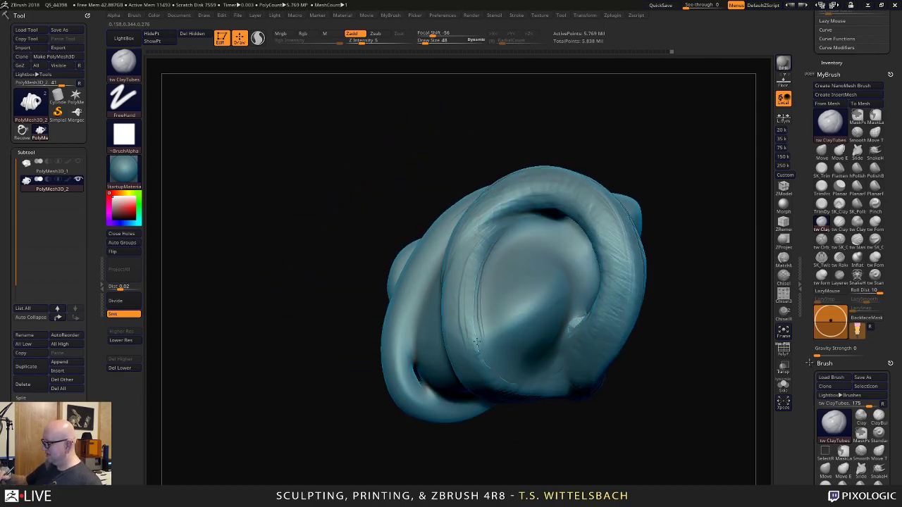
key("shift")
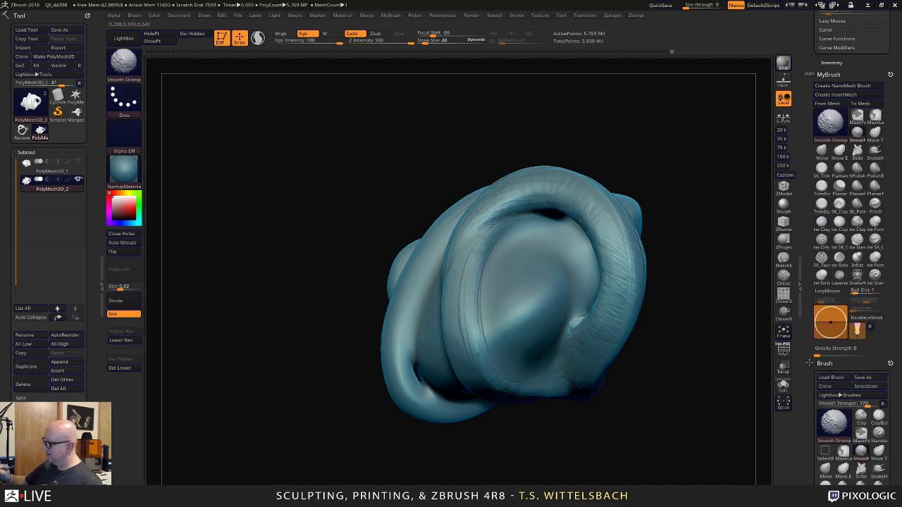
mouse_move(527, 437)
left_mouse_down()
mouse_move(660, 359)
mouse_move(627, 439)
mouse_move(597, 345)
mouse_move(459, 250)
mouse_move(664, 161)
mouse_move(451, 282)
left_mouse_up()
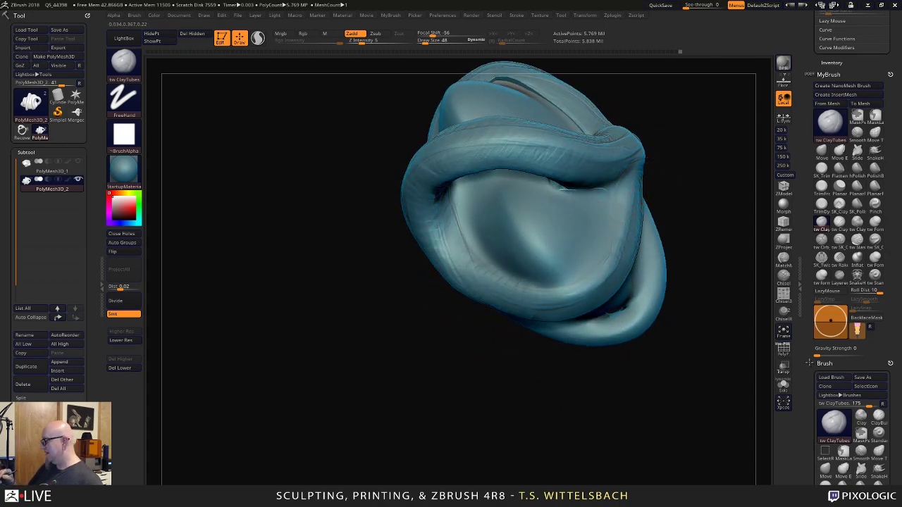
Layer ClayTubes strokes over the outer faces of the end loop and the coil descending from it to even their thickness.
mouse_move(693, 242)
left_mouse_down()
mouse_move(681, 134)
mouse_move(634, 146)
mouse_move(412, 253)
mouse_move(636, 185)
mouse_move(640, 233)
mouse_move(579, 251)
left_mouse_up()
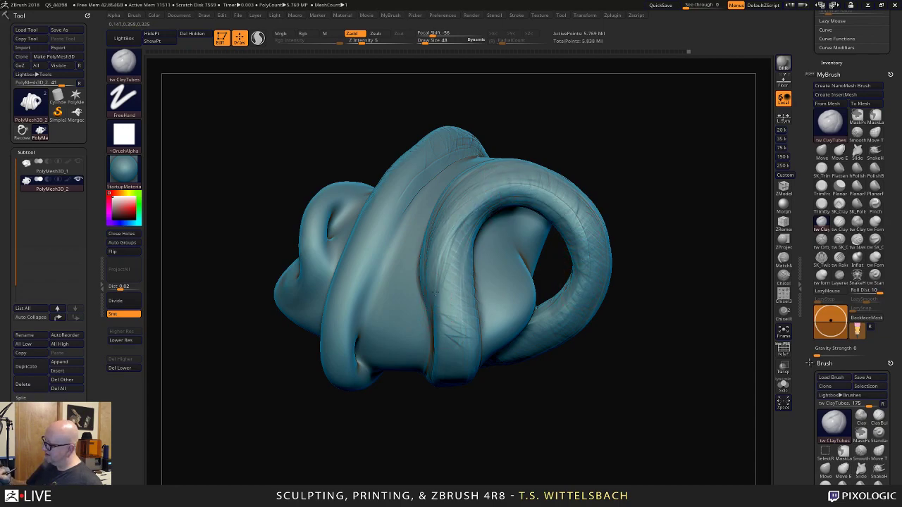
mouse_move(608, 179)
left_mouse_down()
mouse_move(612, 131)
mouse_move(537, 185)
left_mouse_up()
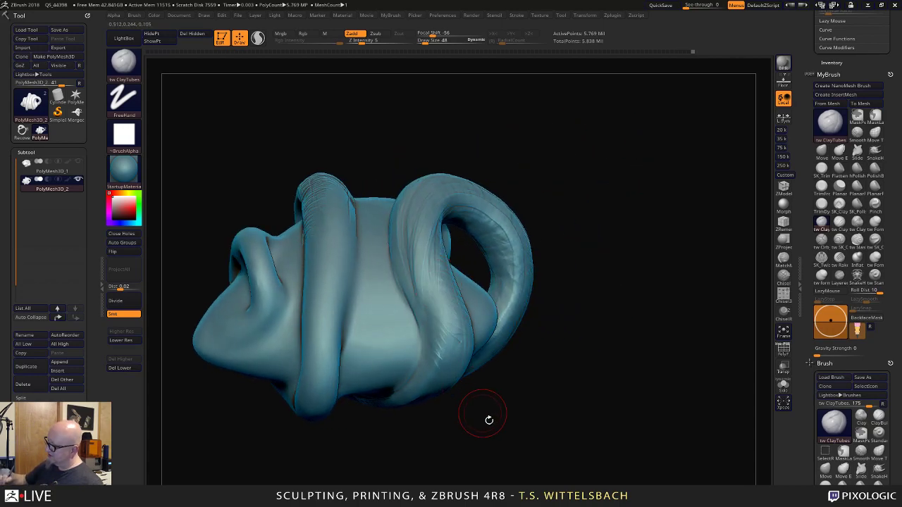
mouse_move(487, 418)
left_mouse_down()
mouse_move(589, 365)
mouse_move(638, 303)
mouse_move(681, 284)
mouse_move(490, 281)
left_mouse_up()
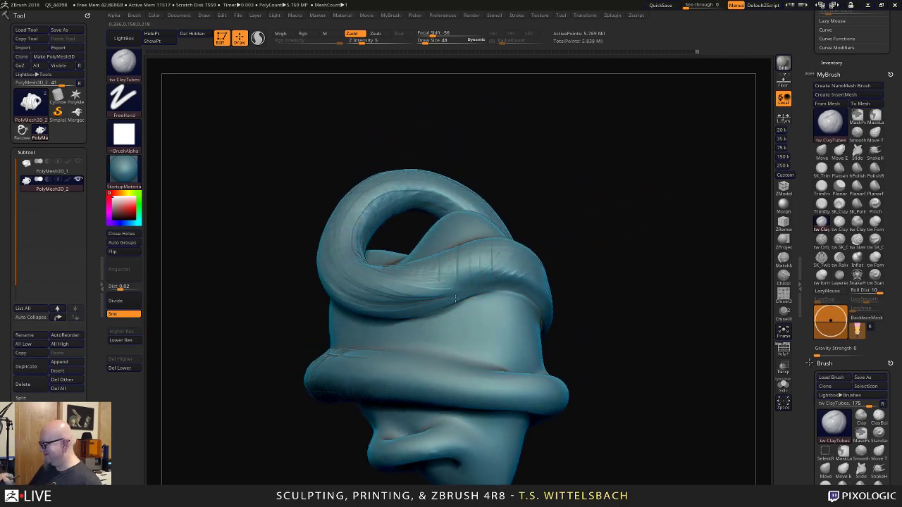
mouse_move(573, 232)
left_mouse_down()
mouse_move(669, 294)
mouse_move(614, 167)
mouse_move(599, 170)
left_mouse_up()
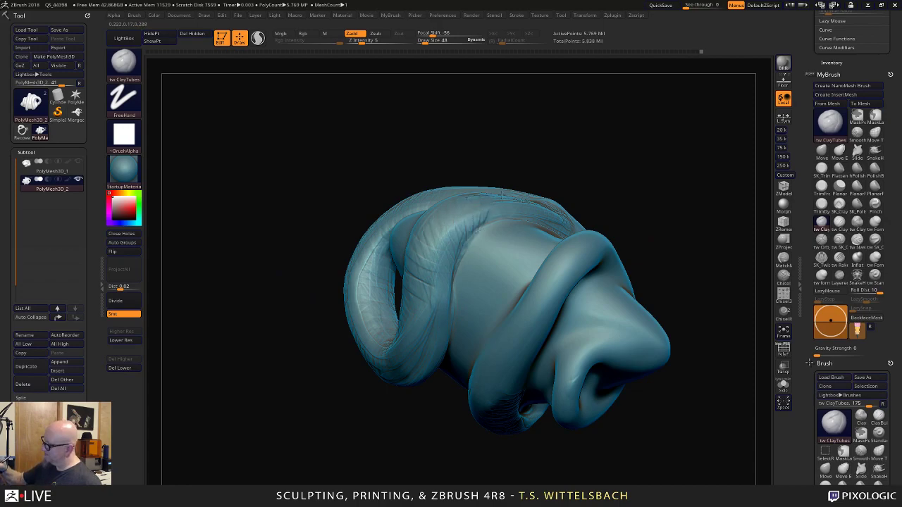
Fill out the coil passing beneath the crossing with ClayTubes, building up the junction where it meets the upper coil.
left_click_drag(502, 194, 447, 362)
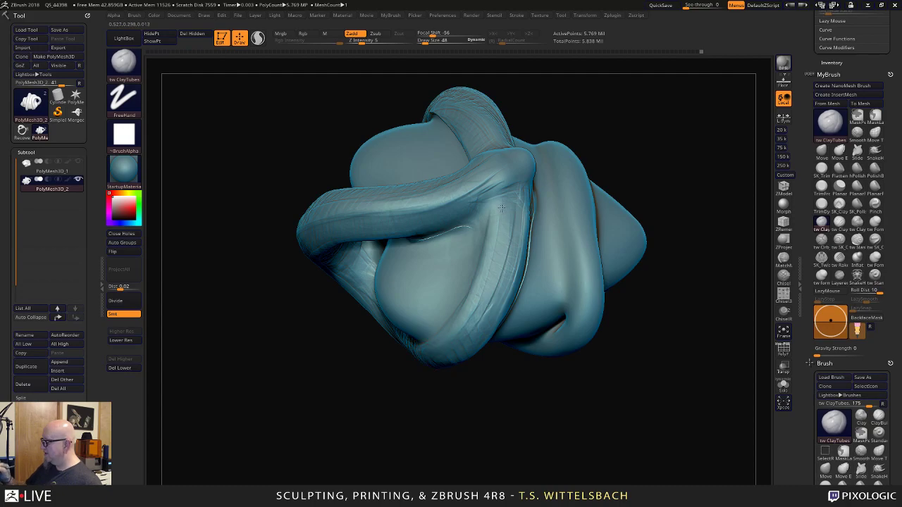
left_click_drag(651, 310, 557, 352)
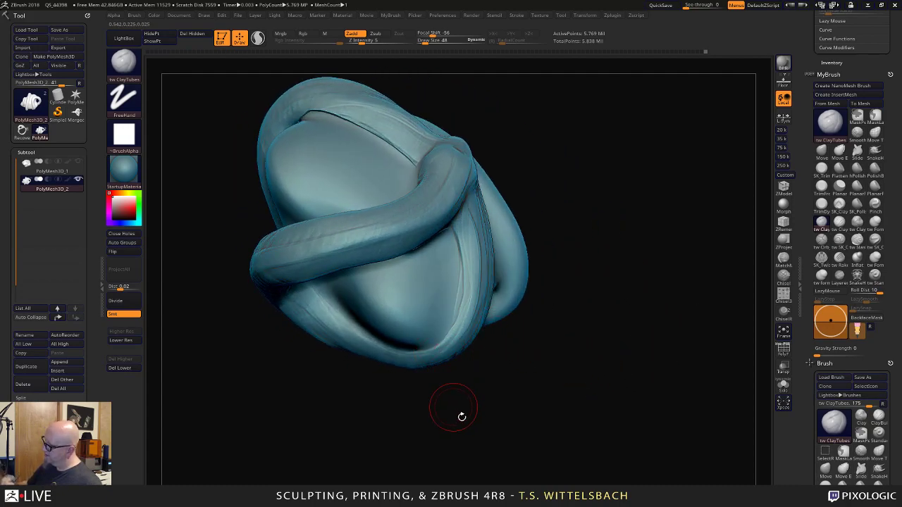
left_click_drag(460, 416, 652, 244)
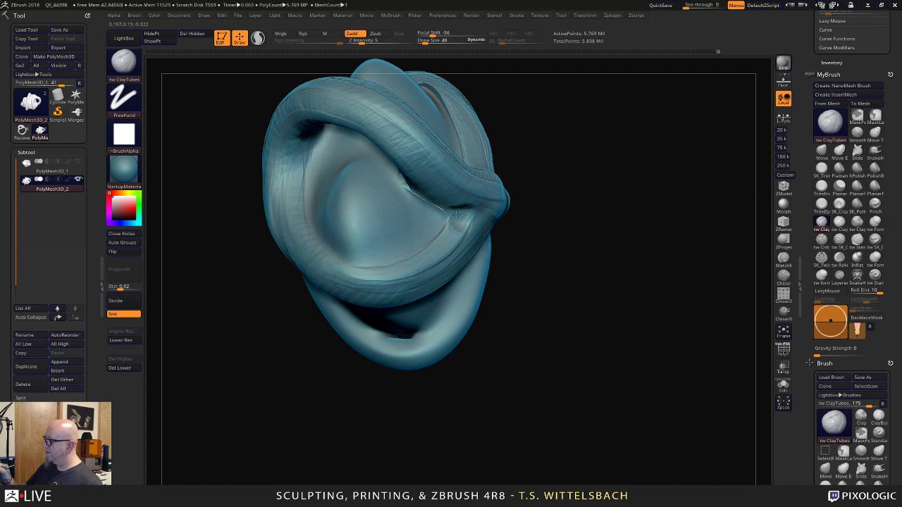
mouse_move(496, 166)
left_mouse_down()
mouse_move(526, 133)
mouse_move(461, 177)
mouse_move(476, 224)
left_mouse_up()
mouse_move(557, 184)
left_mouse_down()
mouse_move(573, 204)
mouse_move(663, 242)
mouse_move(639, 159)
mouse_move(518, 189)
left_mouse_up()
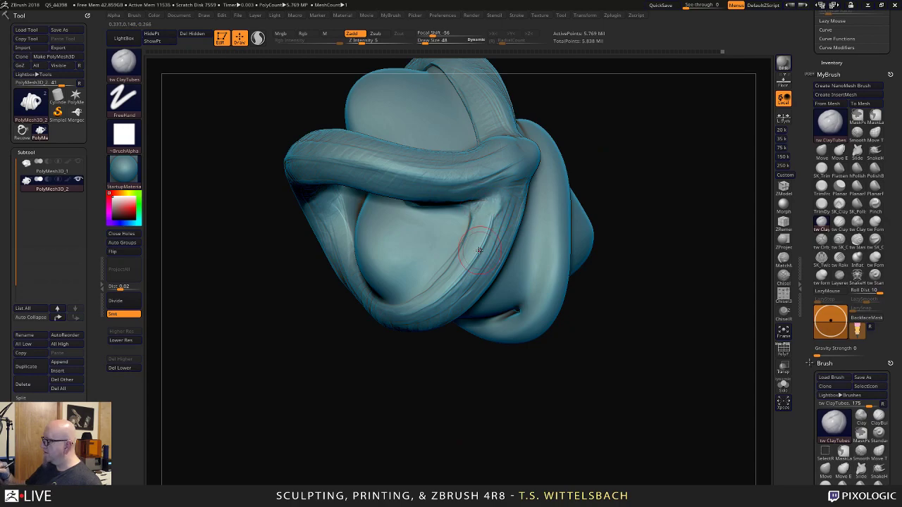
mouse_move(566, 167)
left_mouse_down()
mouse_move(613, 111)
mouse_move(536, 216)
left_mouse_up()
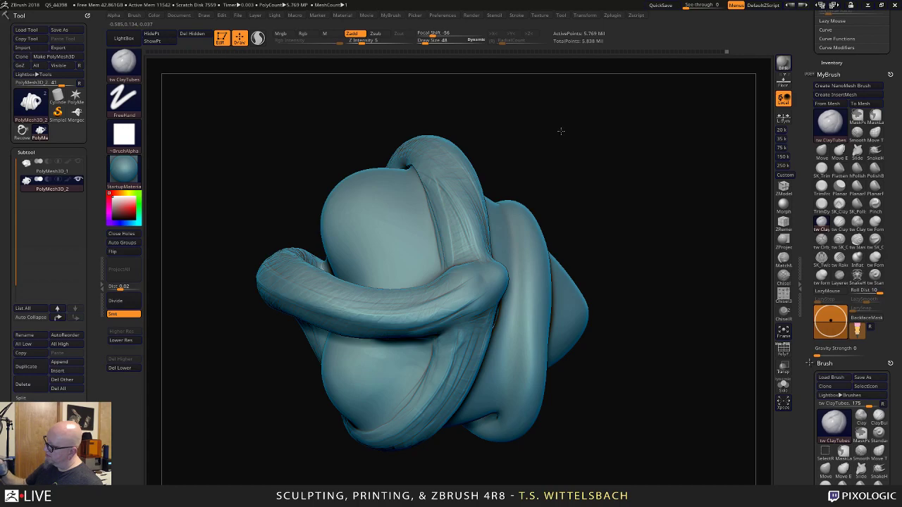
Build up the band crossing the heart's lobe with tw ClayTubes strokes at draw size 48 and intensity 5.
mouse_move(559, 133)
left_mouse_down()
mouse_move(670, 254)
mouse_move(670, 325)
mouse_move(613, 277)
mouse_move(537, 283)
left_mouse_up()
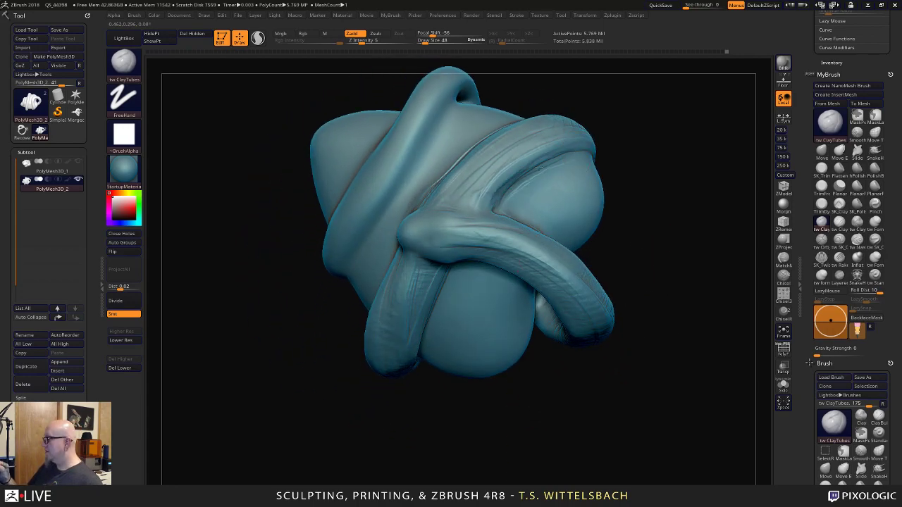
left_click_drag(515, 190, 562, 168)
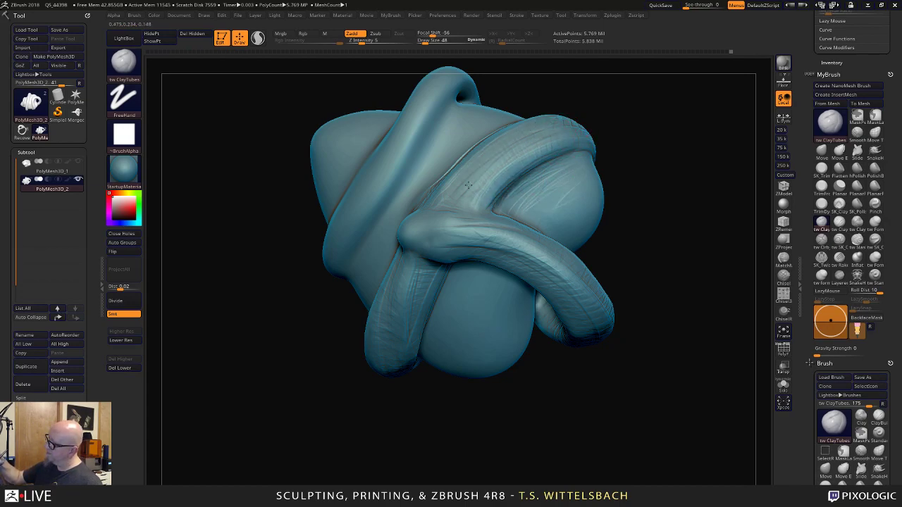
mouse_move(486, 416)
left_mouse_down()
mouse_move(513, 455)
mouse_move(636, 318)
mouse_move(627, 413)
mouse_move(519, 429)
mouse_move(543, 359)
left_mouse_up()
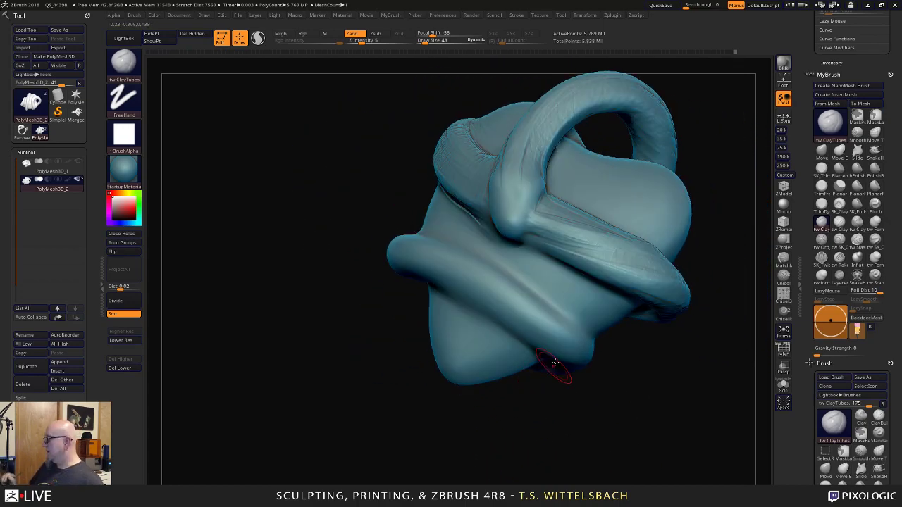
left_click_drag(689, 199, 658, 268)
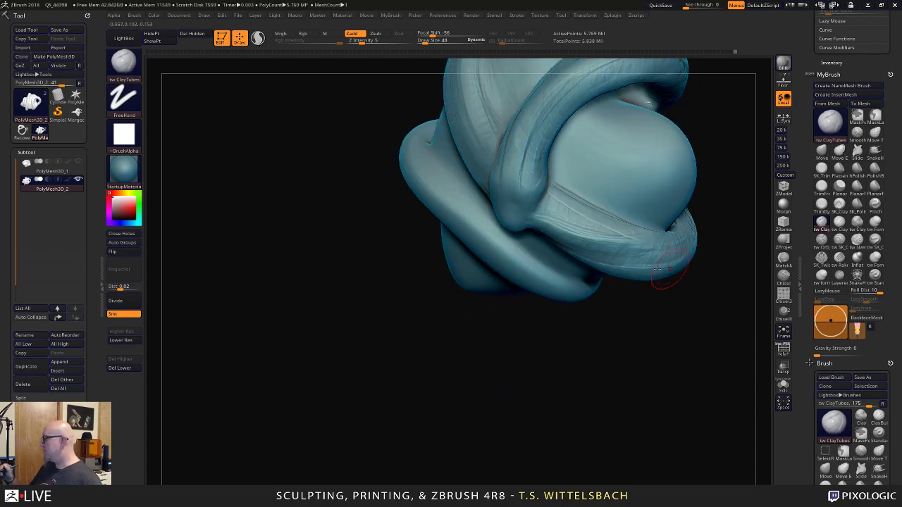
Add light tw ClayTubes strokes to the bands on both sides of the knot around the heart's widest part.
mouse_move(538, 272)
right_mouse_down()
mouse_move(634, 374)
mouse_move(666, 207)
mouse_move(640, 328)
mouse_move(549, 285)
right_mouse_up()
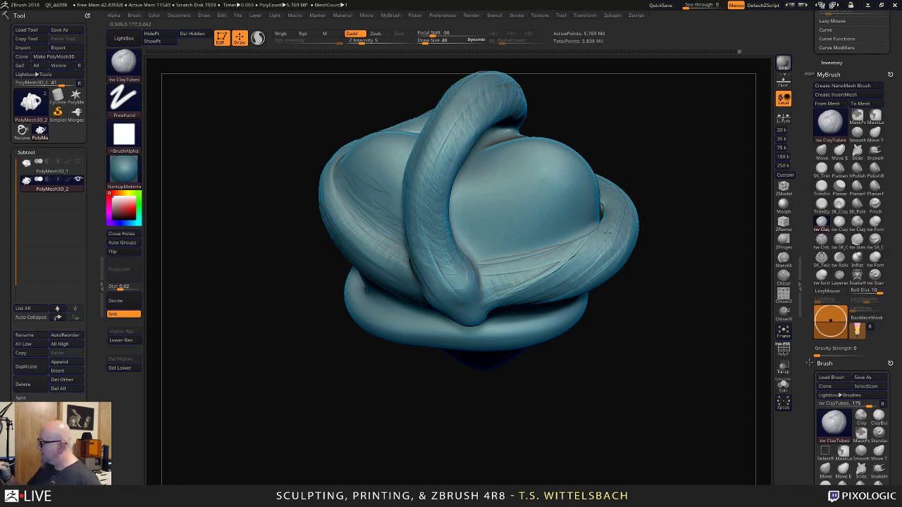
right_click_drag(598, 331, 486, 271)
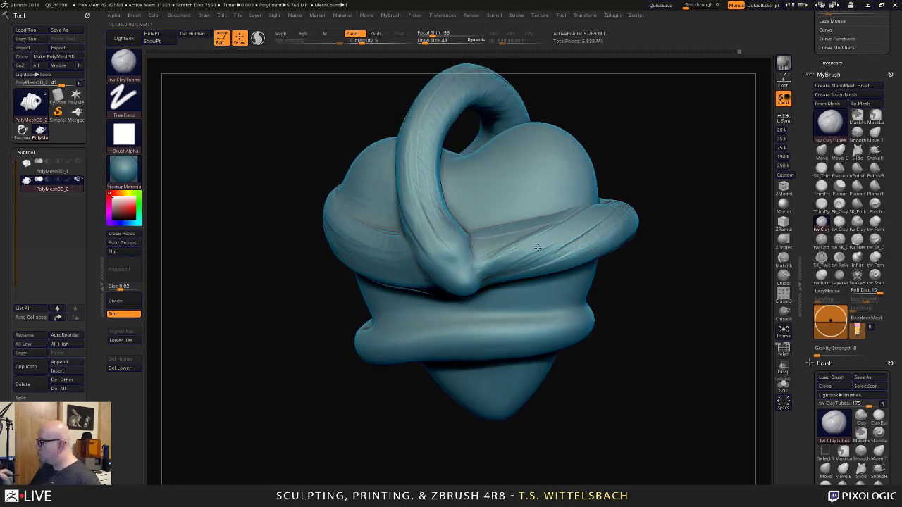
mouse_move(538, 247)
right_mouse_down()
mouse_move(676, 201)
mouse_move(524, 258)
right_mouse_up()
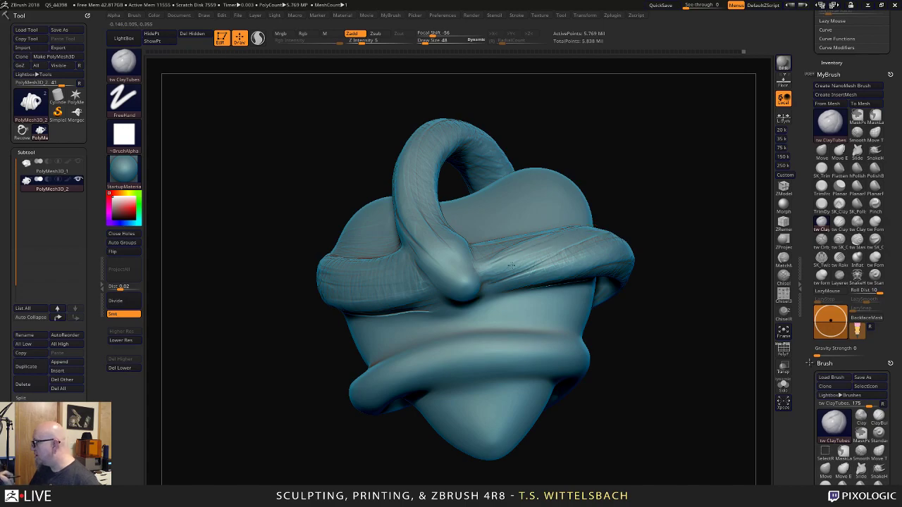
right_click_drag(670, 217, 436, 294)
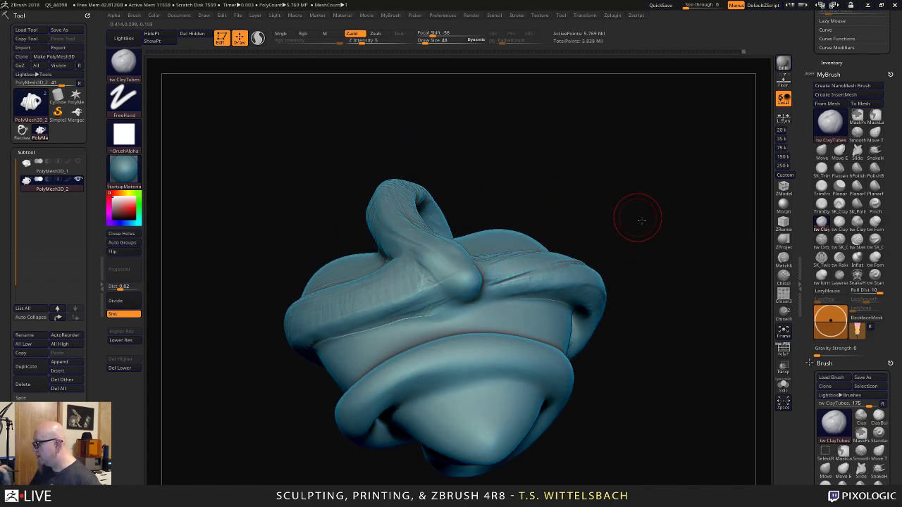
right_click_drag(638, 221, 497, 283)
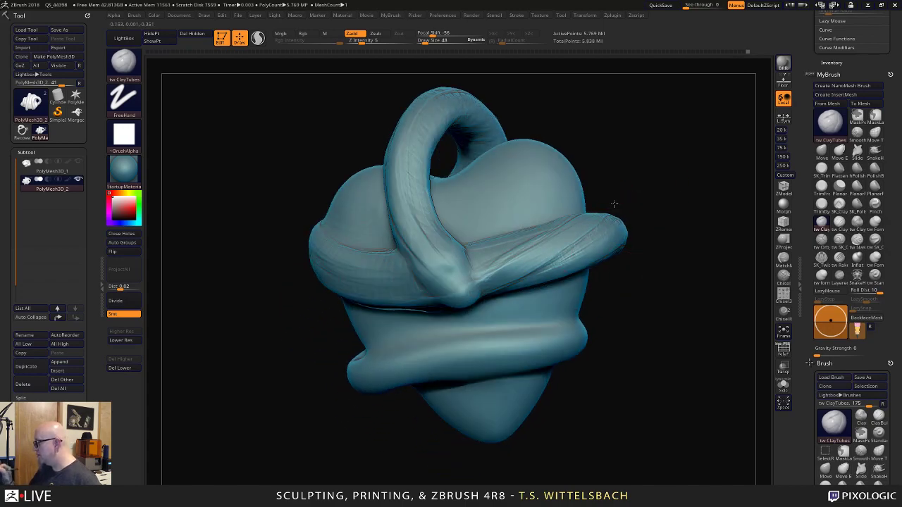
mouse_move(602, 264)
right_mouse_down()
mouse_move(663, 244)
mouse_move(642, 221)
mouse_move(645, 212)
mouse_move(662, 233)
mouse_move(599, 383)
mouse_move(511, 393)
right_mouse_up()
Smooth the band beside the knot and refine its folds down around the heart's side with tw ClayTubes.
left_click_drag(511, 393, 486, 331)
mouse_move(508, 77)
left_mouse_down()
mouse_move(540, 108)
mouse_move(546, 206)
left_mouse_up()
left_click_drag(379, 241, 385, 200, "shift")
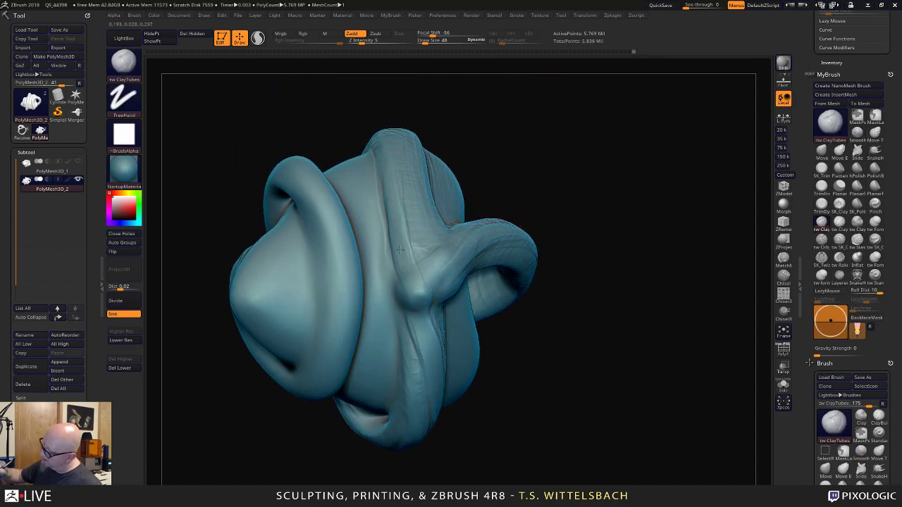
left_click_drag(475, 378, 407, 289)
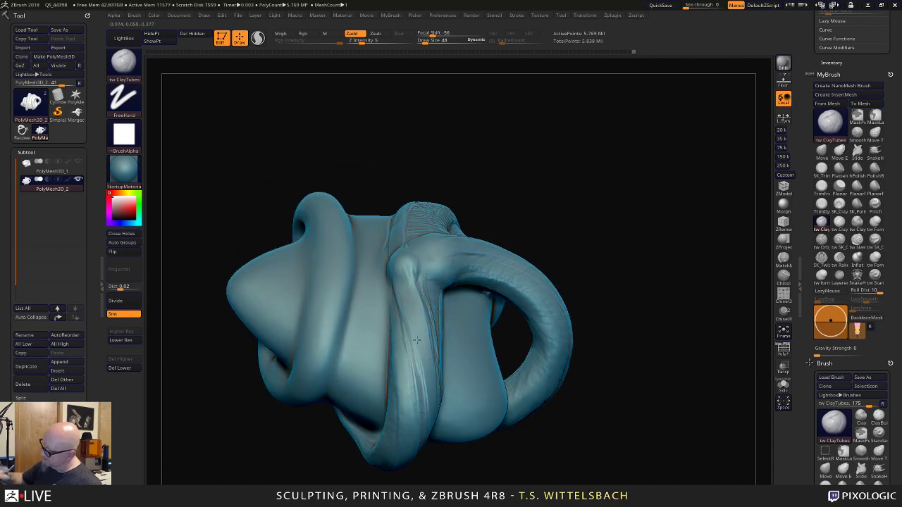
mouse_move(513, 473)
left_mouse_down()
mouse_move(557, 374)
mouse_move(525, 333)
left_mouse_up()
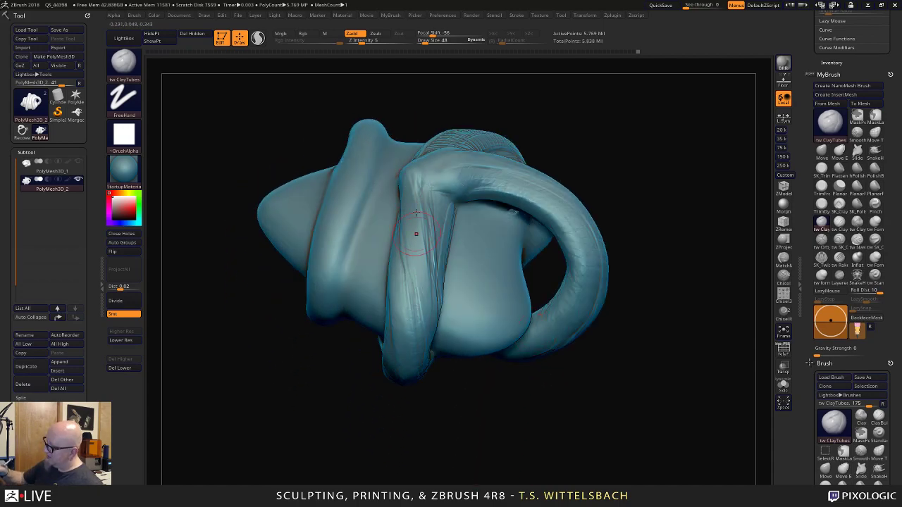
left_click_drag(427, 350, 437, 329)
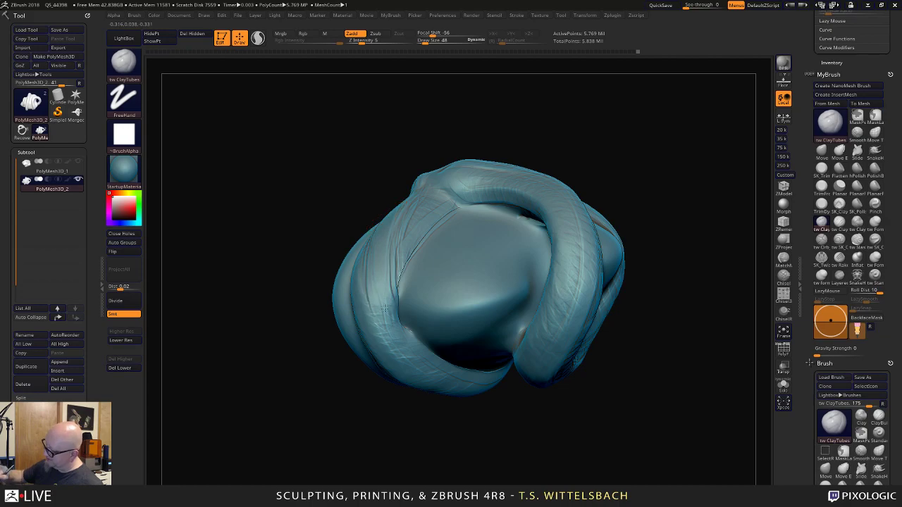
Smooth the inner edge of the band where it stands away from the heart, using Smooth Stronger.
mouse_move(448, 412)
left_mouse_down()
mouse_move(435, 426)
mouse_move(426, 409)
left_mouse_up()
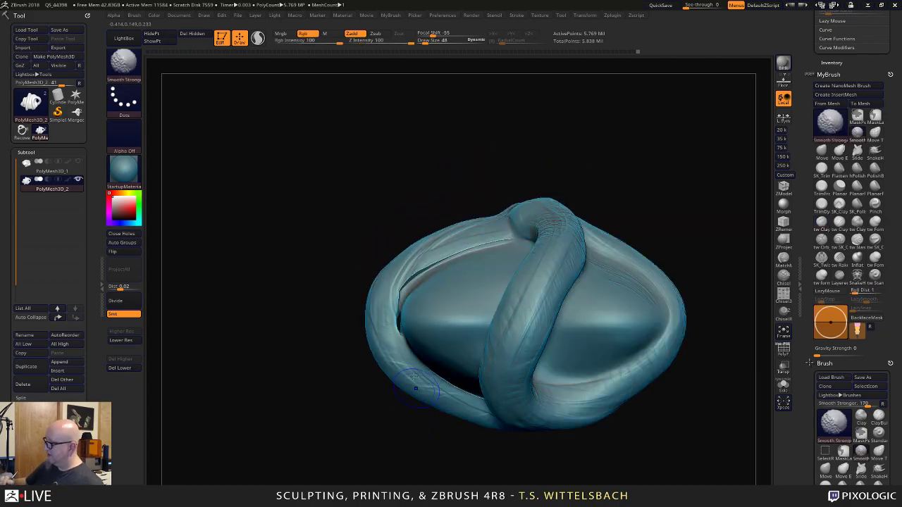
left_click_drag(402, 339, 399, 322, "shift")
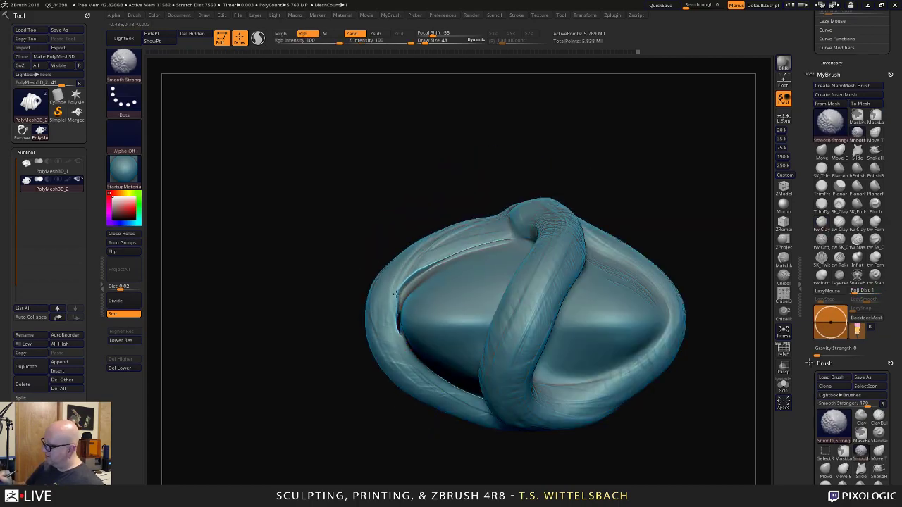
left_click_drag(401, 274, 398, 296, "shift")
Isolate the bands from the heart and reshape the thin outer bend with the Move brush at draw size 91.
left_click(416, 378, "ctrl+shift")
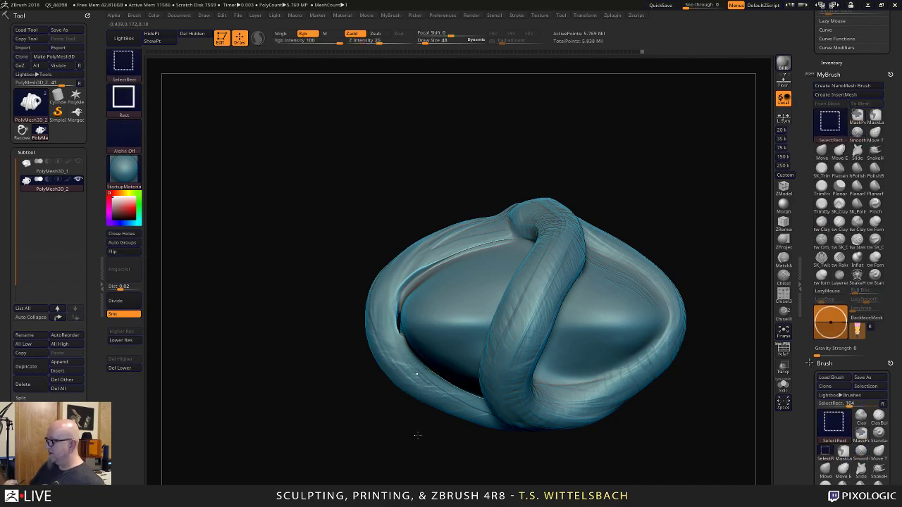
left_click_drag(451, 460, 486, 413)
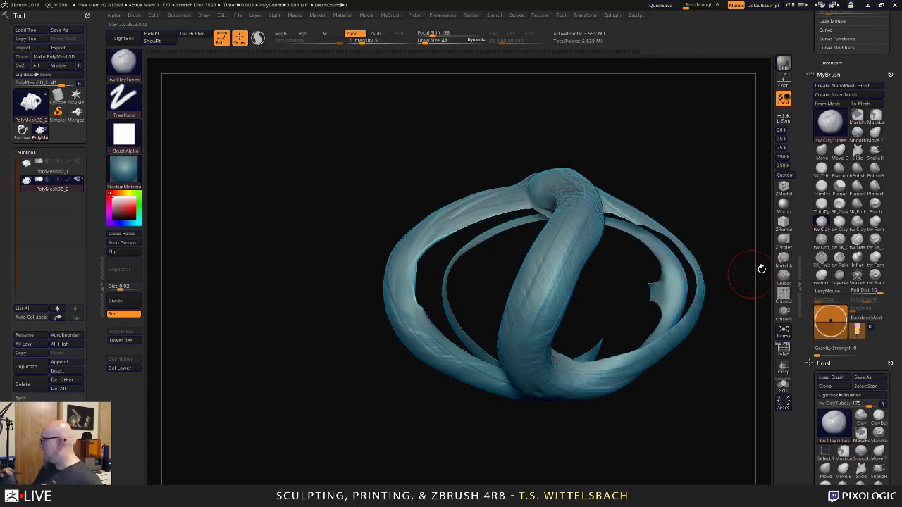
left_click(821, 150)
right_click(411, 289)
left_click_drag(413, 289, 417, 290)
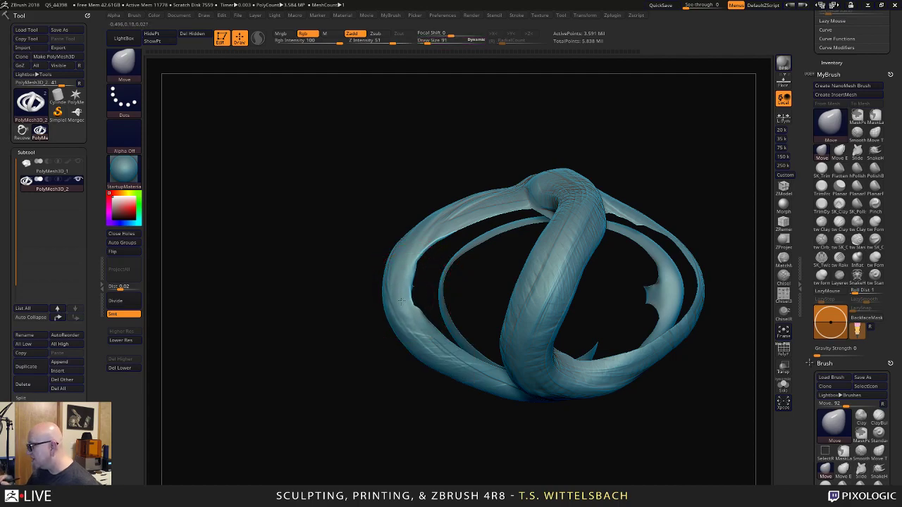
mouse_move(406, 436)
left_mouse_down()
mouse_move(472, 419)
mouse_move(455, 324)
left_mouse_up()
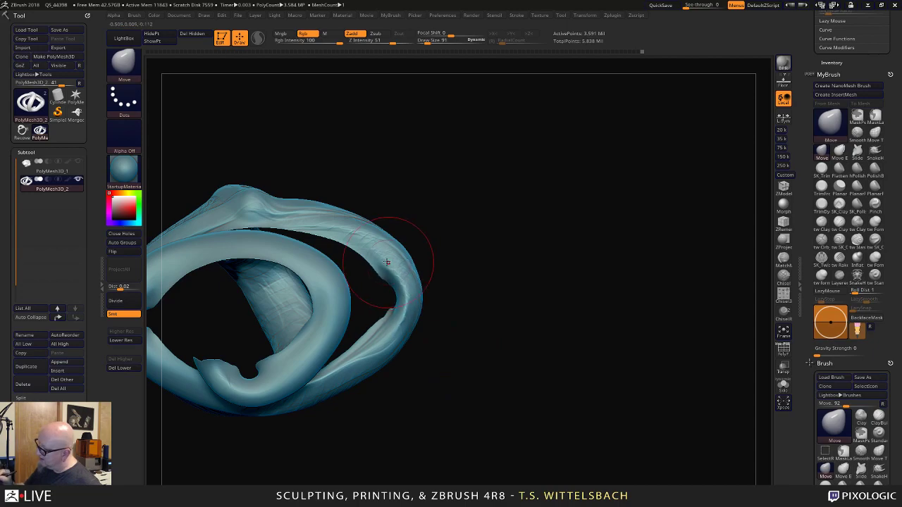
left_click_drag(401, 297, 383, 320)
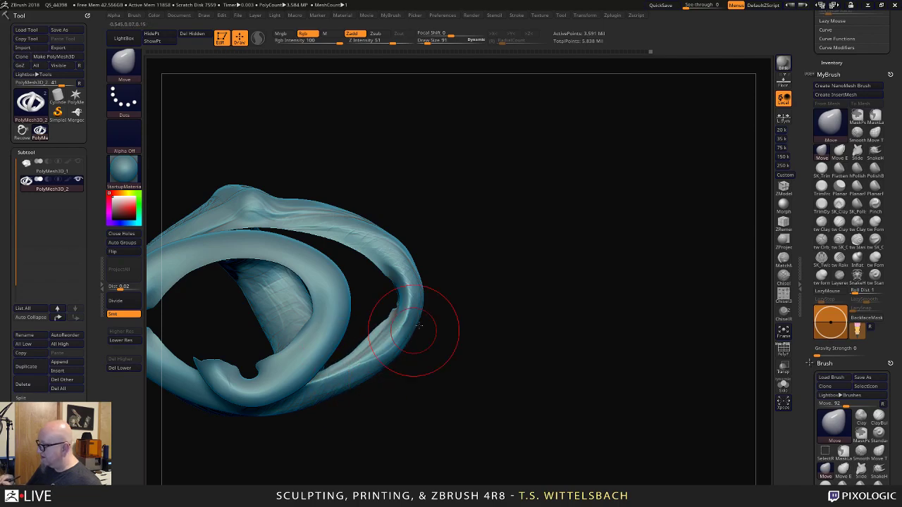
left_click_drag(553, 228, 483, 281)
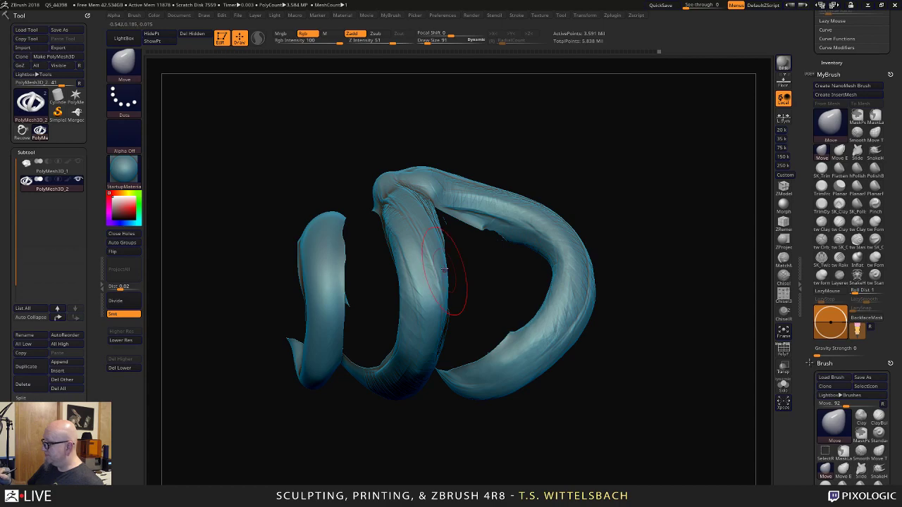
Show the hidden heart geometry again together with the bands.
mouse_move(620, 208)
left_mouse_down()
mouse_move(531, 215)
mouse_move(583, 275)
mouse_move(624, 382)
mouse_move(641, 392)
left_mouse_up()
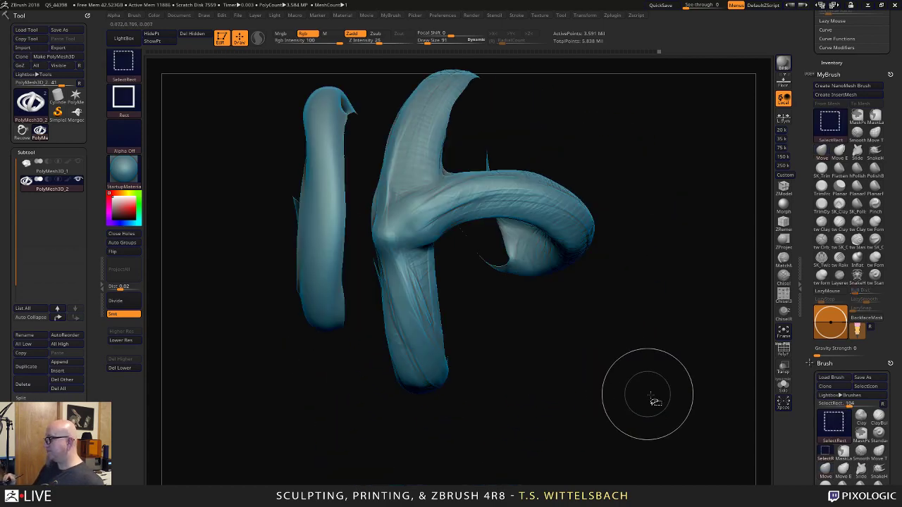
left_click(620, 441, "ctrl+shift")
left_click_drag(620, 439, 398, 350)
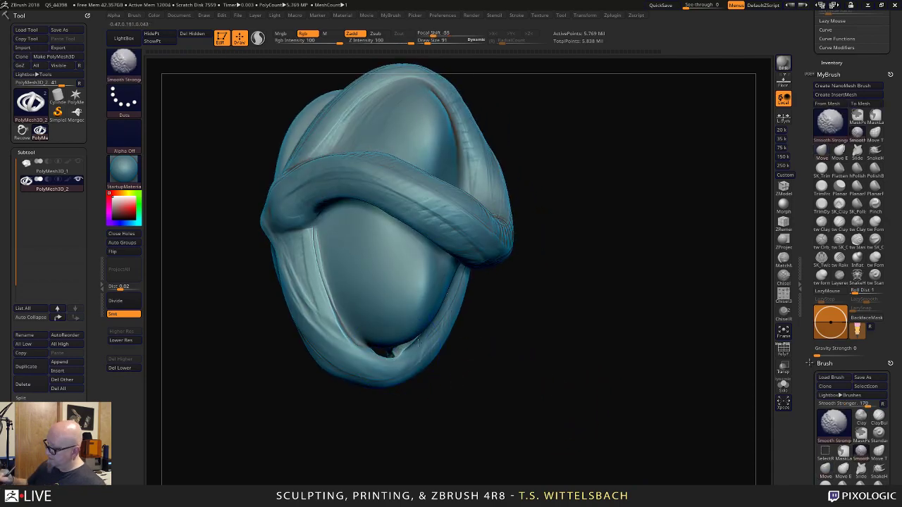
mouse_move(483, 418)
left_mouse_down()
mouse_move(528, 430)
mouse_move(606, 411)
mouse_move(629, 322)
mouse_move(588, 246)
mouse_move(656, 378)
mouse_move(701, 322)
left_mouse_up()
Build up the band running down from the knot along the heart's lobe with the tw ClayTubes brush.
left_click(821, 221)
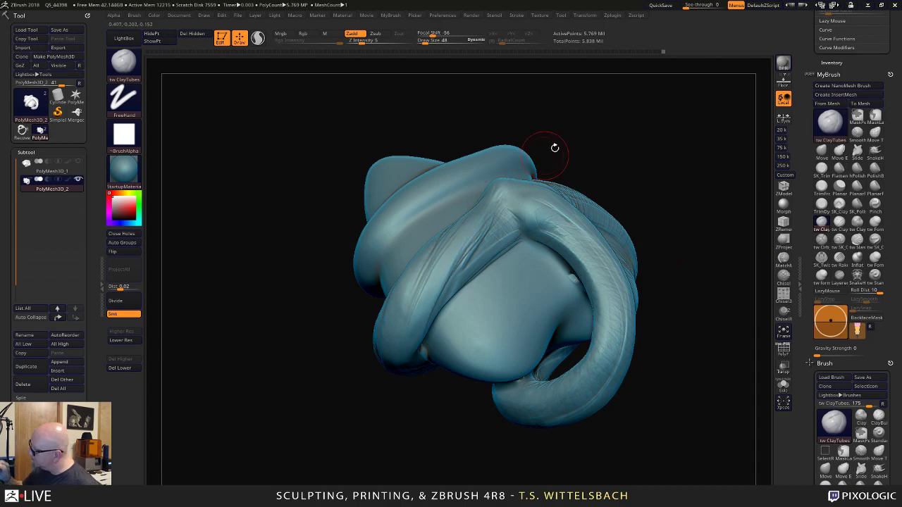
left_click_drag(554, 147, 486, 180)
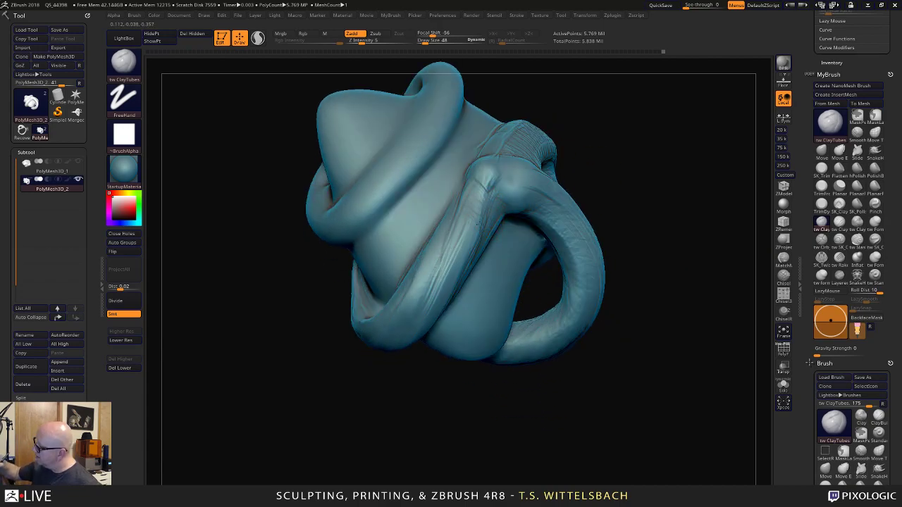
left_click_drag(458, 467, 469, 233)
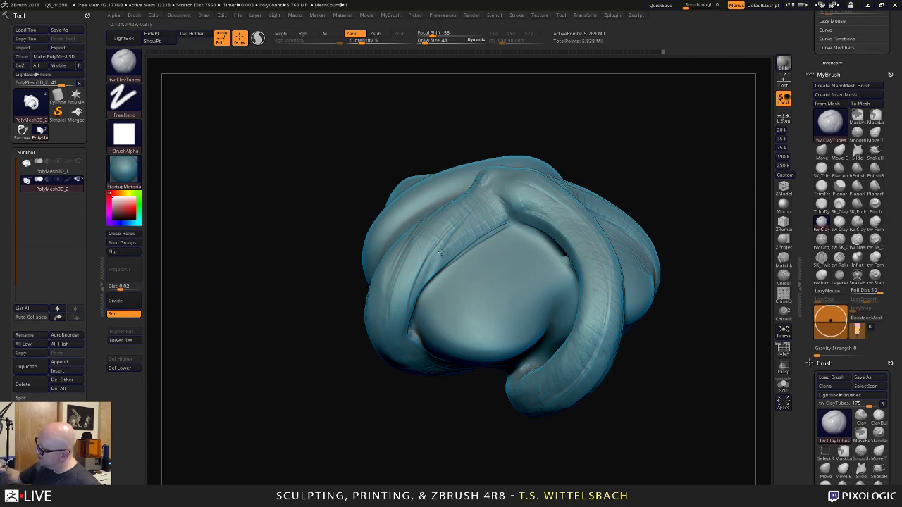
left_click_drag(404, 396, 601, 210)
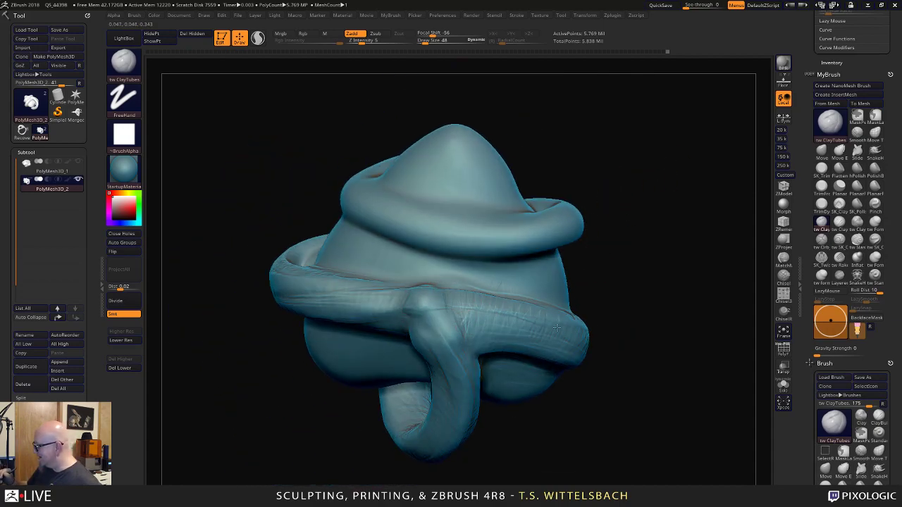
Refine the bands around the knot's opposite side and the crease beside the lobe with tw ClayTubes strokes.
mouse_move(641, 279)
left_mouse_down()
mouse_move(705, 282)
mouse_move(700, 306)
mouse_move(637, 285)
left_mouse_up()
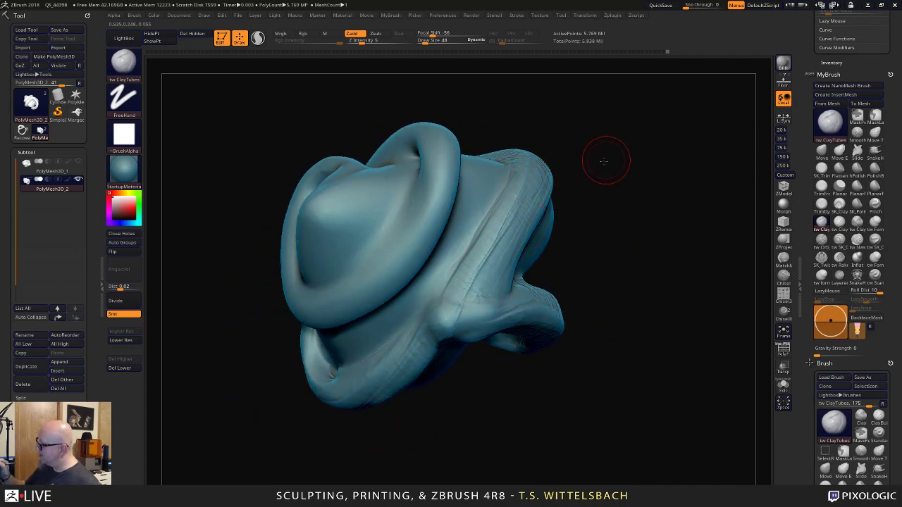
mouse_move(604, 158)
left_mouse_down()
mouse_move(580, 127)
mouse_move(548, 215)
left_mouse_up()
mouse_move(591, 195)
left_mouse_down()
mouse_move(516, 247)
mouse_move(553, 205)
left_mouse_up()
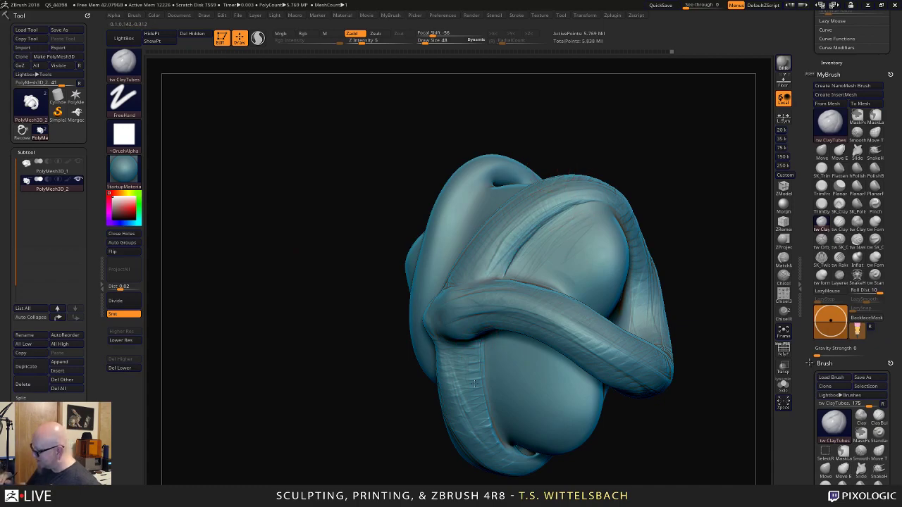
mouse_move(569, 474)
left_mouse_down()
mouse_move(649, 396)
mouse_move(646, 322)
mouse_move(677, 373)
mouse_move(667, 361)
left_mouse_up()
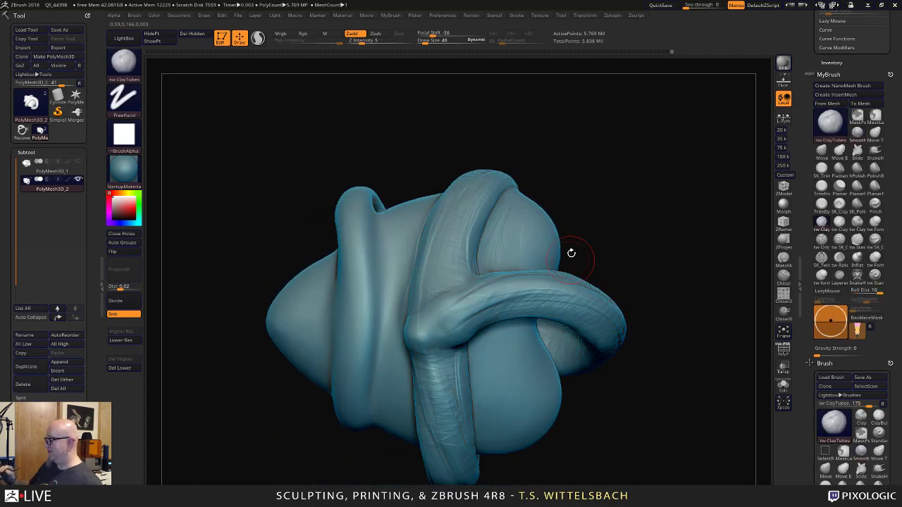
mouse_move(641, 230)
left_mouse_down()
mouse_move(624, 233)
mouse_move(618, 294)
left_mouse_up()
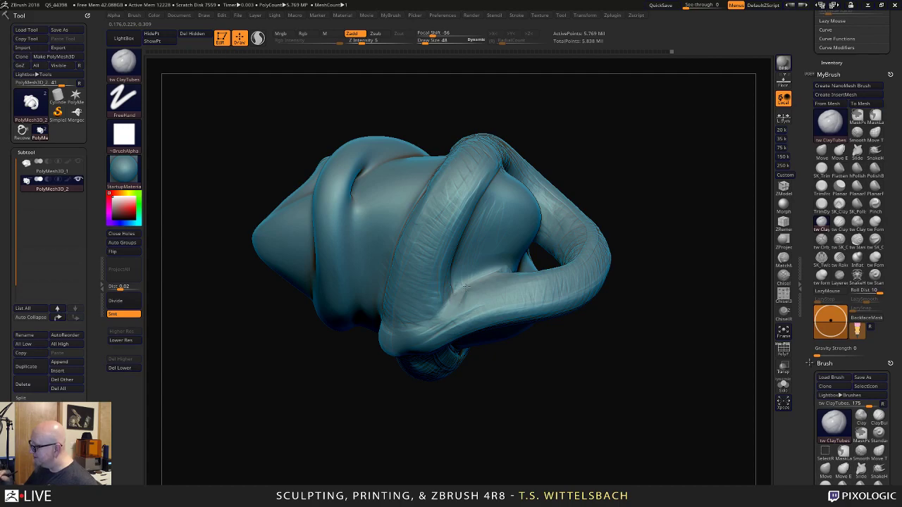
Adjust the crease where the band meets the heart's lobe with the Slide brush at draw size 29 and smooth it.
left_click(856, 149)
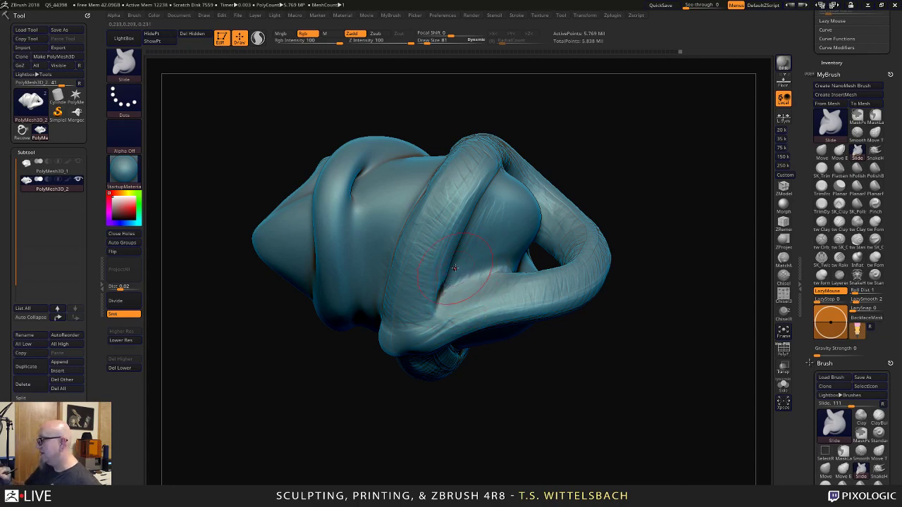
mouse_move(624, 164)
left_mouse_down()
mouse_move(636, 100)
mouse_move(631, 106)
left_mouse_up()
left_click_drag(561, 172, 566, 209)
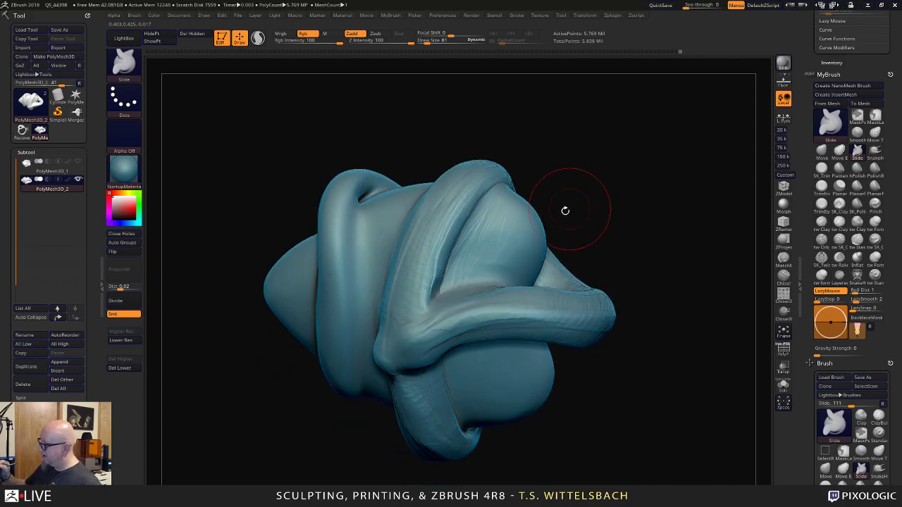
key("space")
left_click_drag(489, 255, 481, 254)
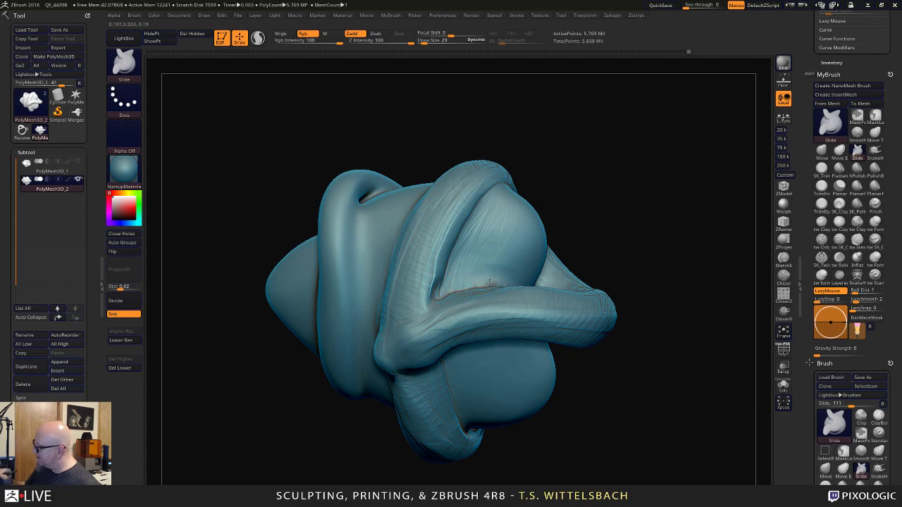
left_click_drag(627, 202, 489, 286)
key("shift")
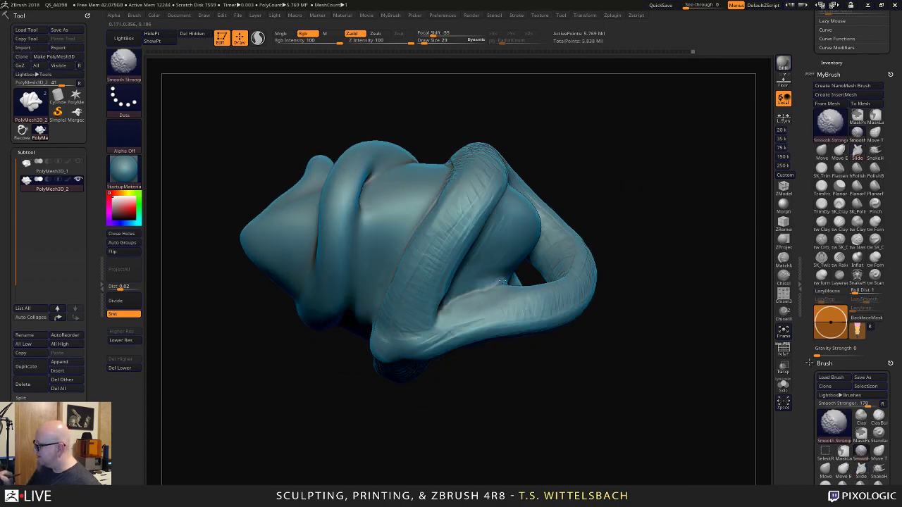
left_click_drag(613, 219, 610, 177)
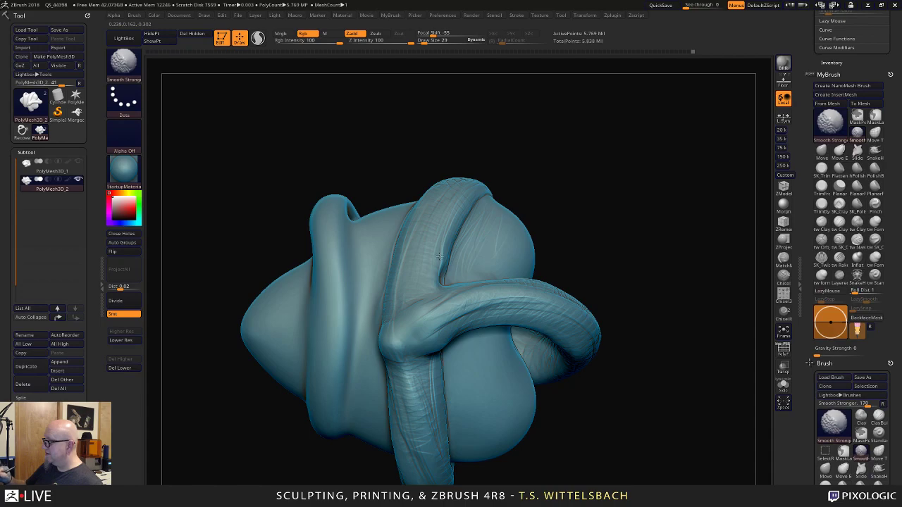
Build up the band running down from the knot beside the lobe with long tw ClayTubes strokes.
left_click(821, 221)
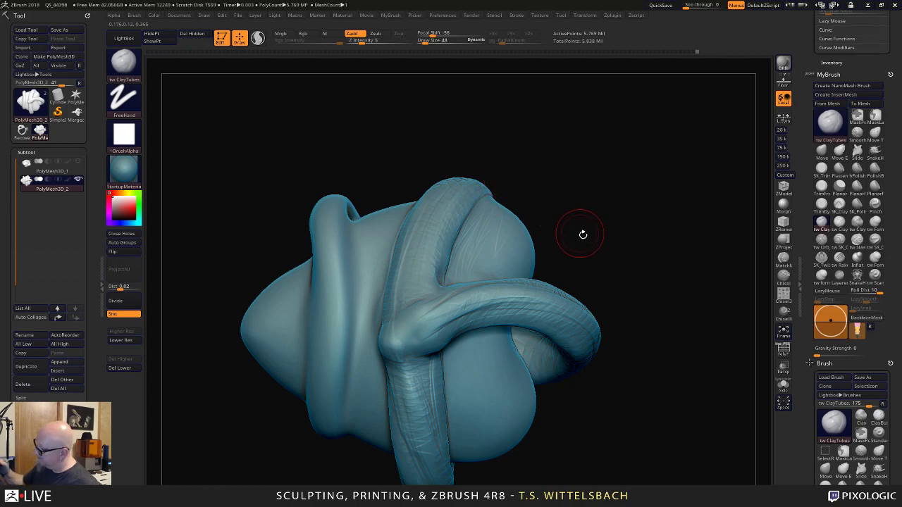
mouse_move(582, 233)
left_mouse_down()
mouse_move(620, 143)
mouse_move(582, 139)
left_mouse_up()
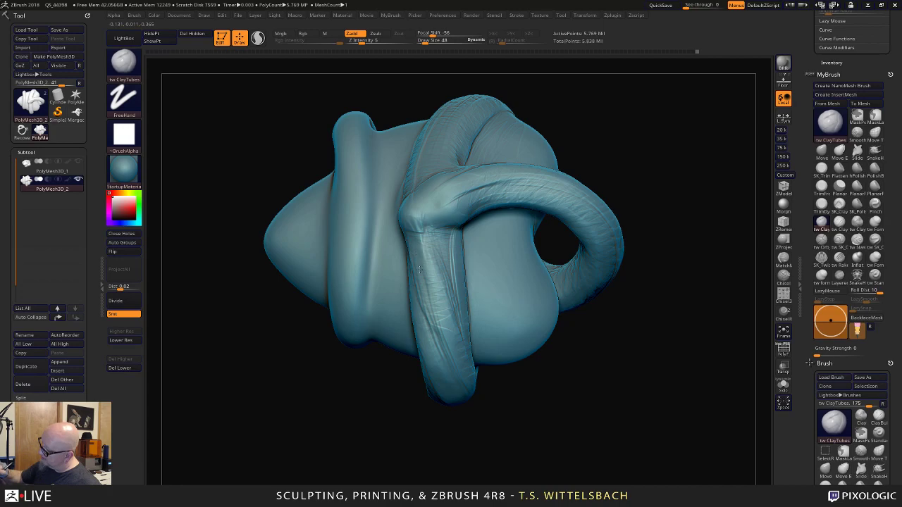
left_click_drag(417, 264, 434, 343)
mouse_move(418, 238)
left_mouse_down()
mouse_move(416, 281)
mouse_move(431, 336)
left_mouse_up()
left_click_drag(501, 409, 486, 418)
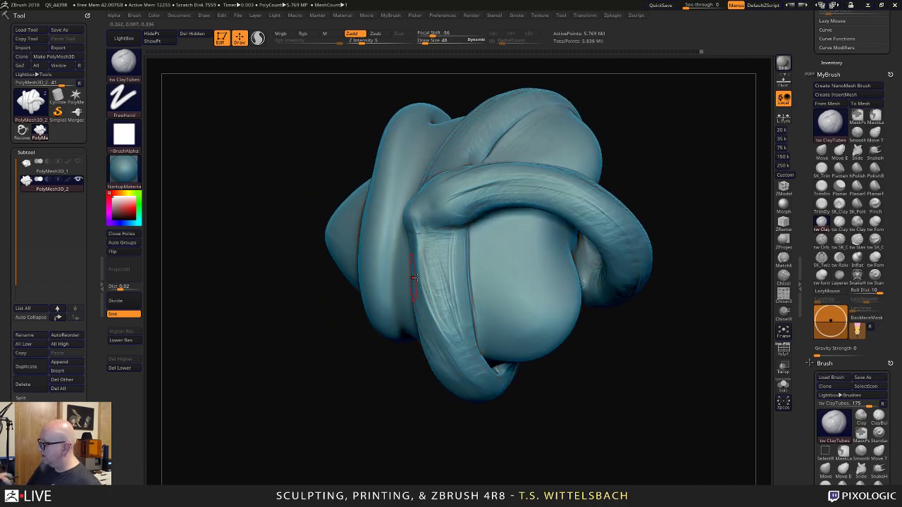
left_click_drag(447, 451, 441, 404)
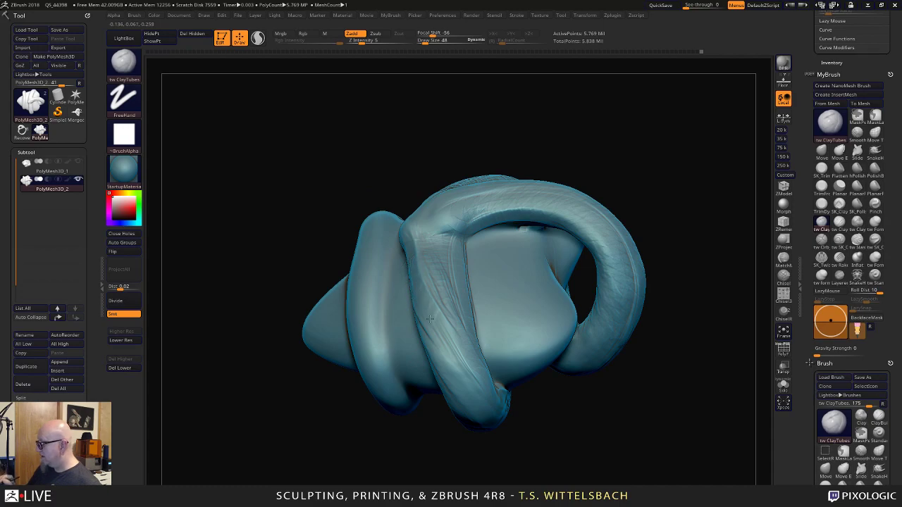
left_click_drag(484, 469, 452, 426)
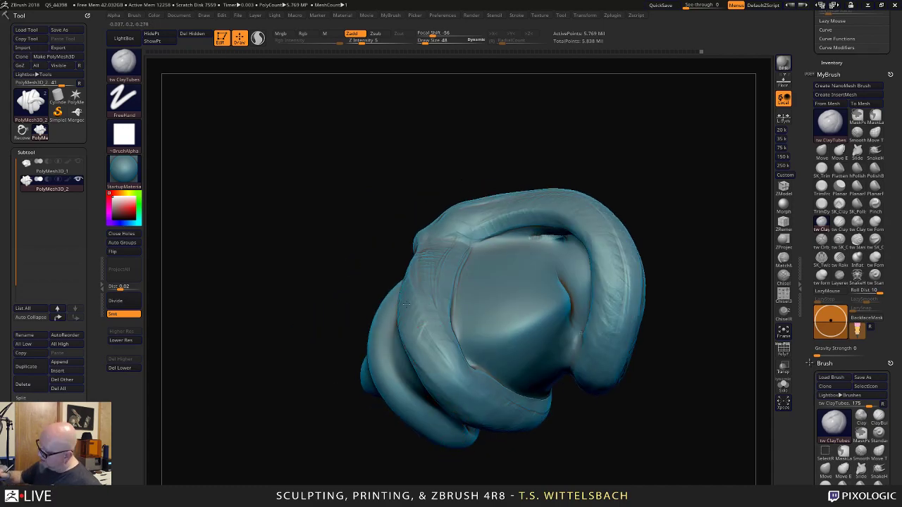
left_click_drag(413, 287, 452, 376)
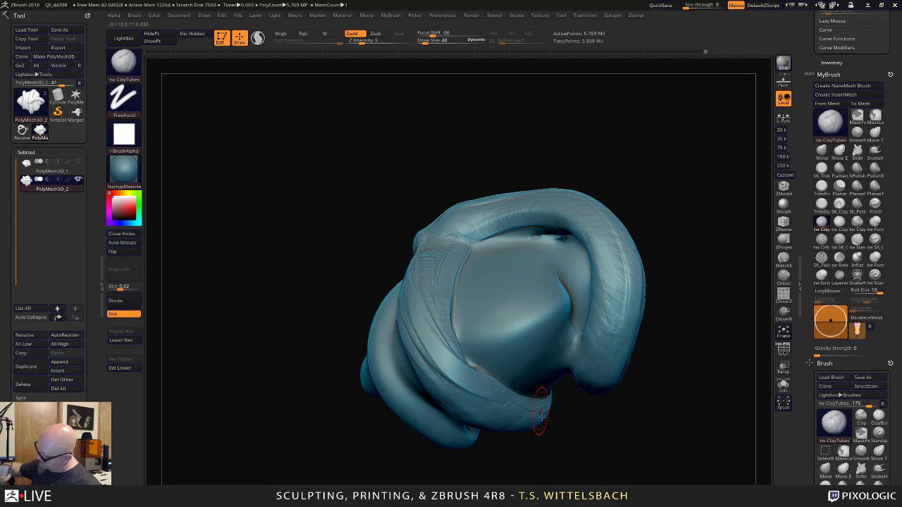
Try building up the band's bend around the end of the lobe with tw ClayTubes.
mouse_move(541, 392)
right_mouse_down()
mouse_move(646, 313)
mouse_move(610, 294)
right_mouse_up()
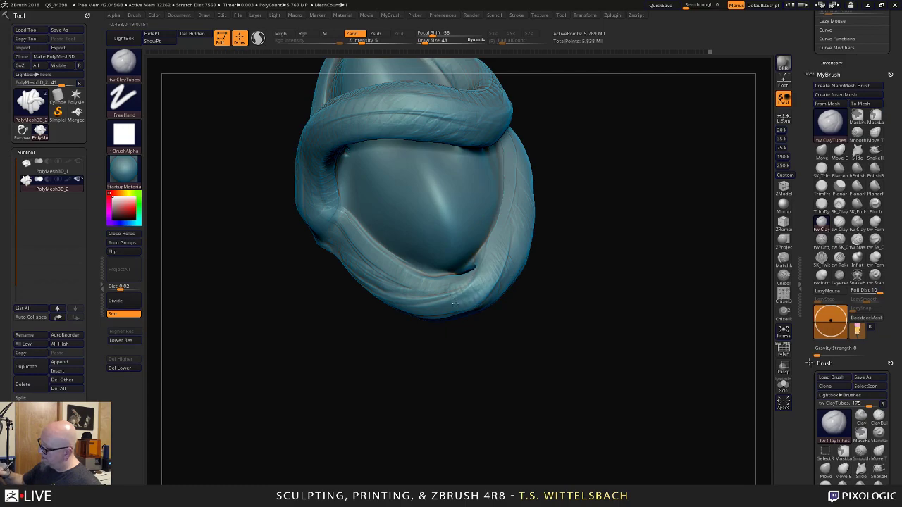
right_click_drag(426, 396, 499, 268)
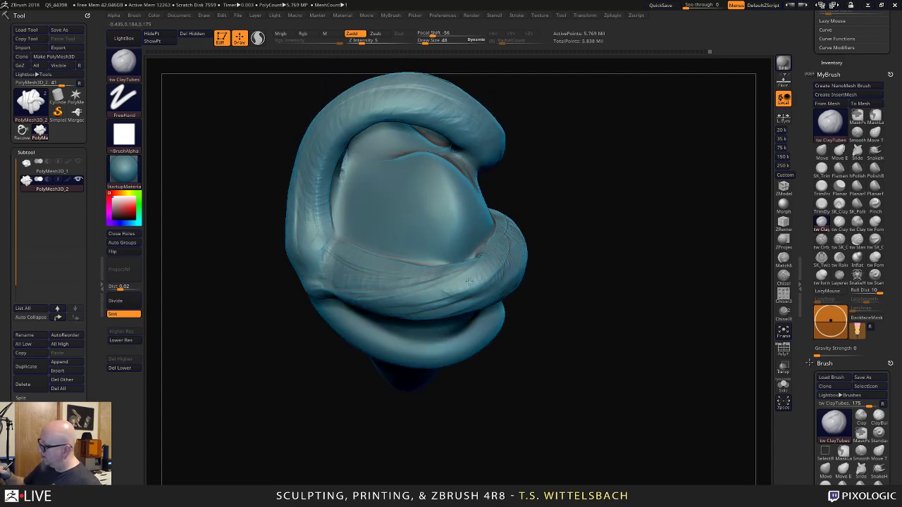
right_click_drag(391, 434, 443, 261)
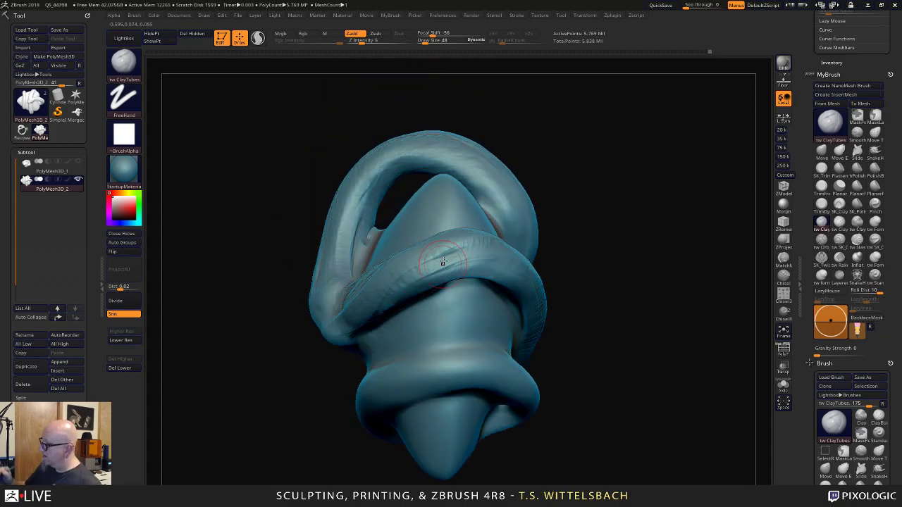
mouse_move(347, 463)
left_mouse_down()
mouse_move(465, 437)
mouse_move(539, 467)
mouse_move(611, 318)
mouse_move(578, 340)
left_mouse_up()
right_click_drag(578, 339, 430, 254)
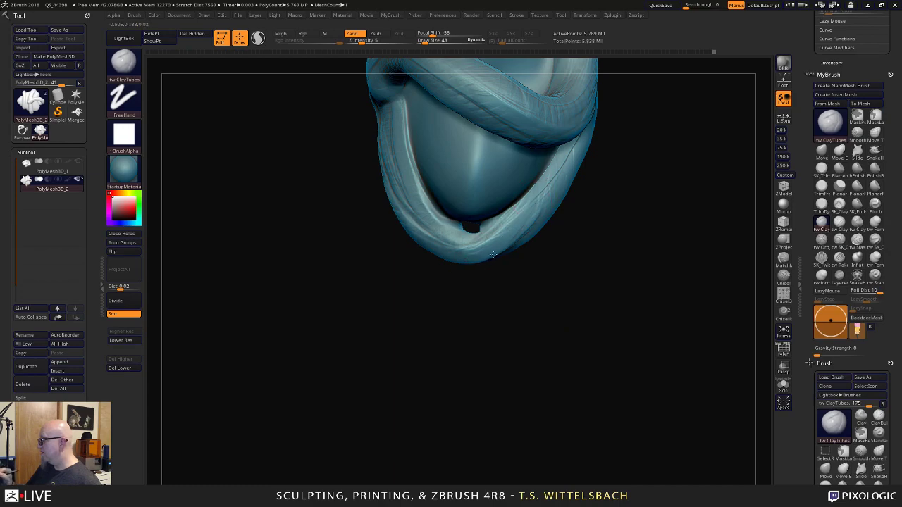
right_click_drag(535, 202, 539, 208)
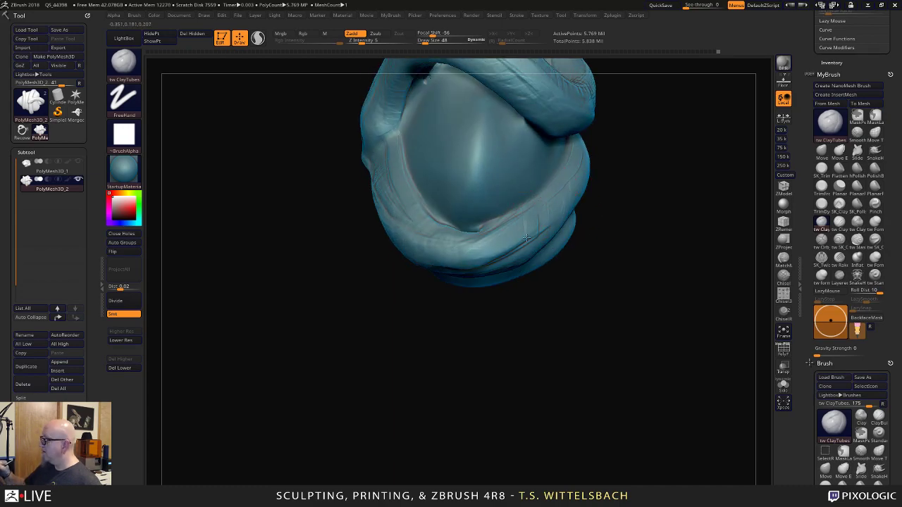
left_click_drag(503, 244, 472, 255)
mouse_move(514, 229)
left_mouse_down()
mouse_move(498, 250)
mouse_move(465, 254)
left_mouse_up()
Undo the recent tw ClayTubes strokes on the band's bend around the lobe.
mouse_move(423, 352)
right_mouse_down()
mouse_move(564, 329)
mouse_move(594, 298)
mouse_move(589, 318)
right_mouse_up()
key("ctrl")
key("ctrl+z")
key("ctrl+z")
key("ctrl+z")
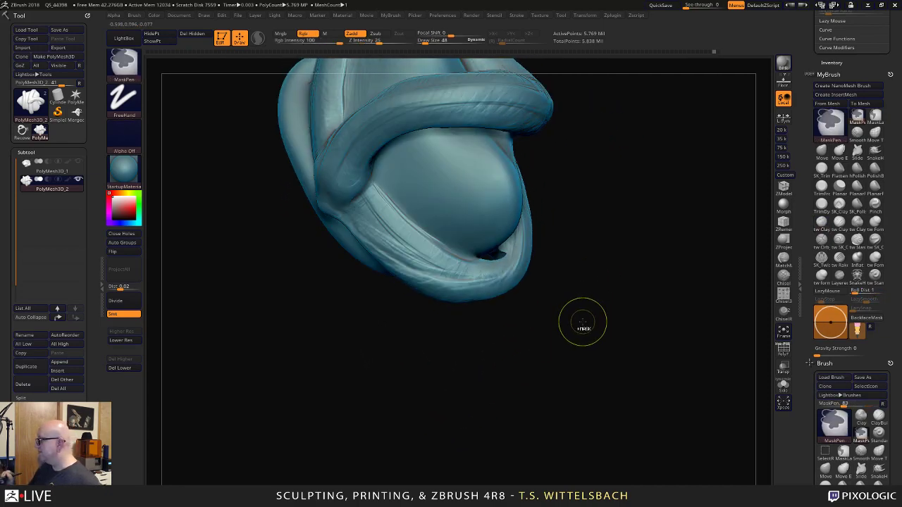
left_click_drag(582, 325, 603, 317)
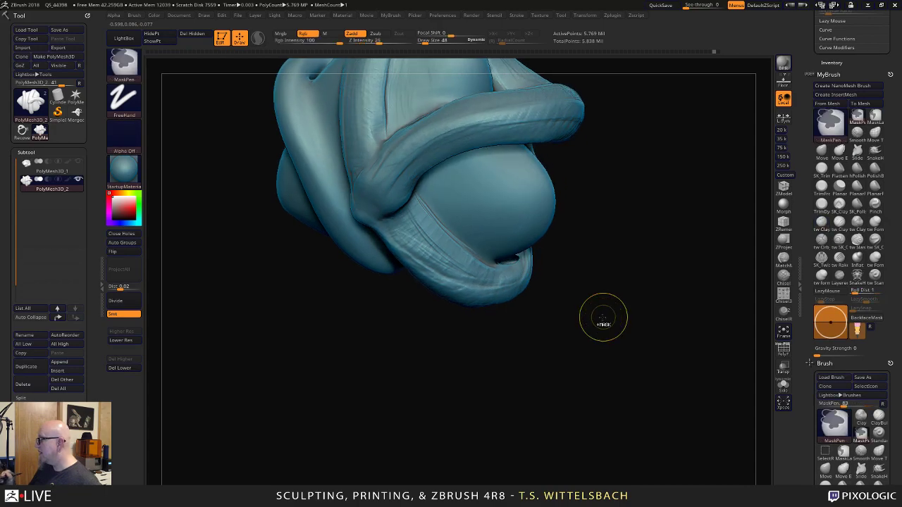
key("ctrl+z")
key("ctrl+z")
key("ctrl+z")
key("ctrl+z")
key("ctrl+z")
key("ctrl+z")
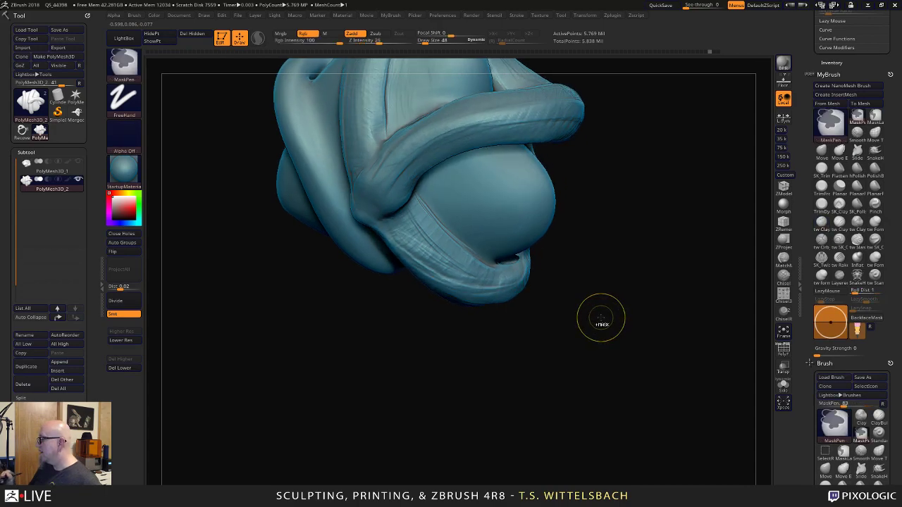
key("ctrl+z")
Turn on Backface Auto Mask for tw ClayTubes and fill and smooth the band around the small hole beside the heart.
mouse_move(553, 287)
left_mouse_down("alt")
mouse_move(599, 356)
mouse_move(623, 368)
left_mouse_up("alt")
key("shift")
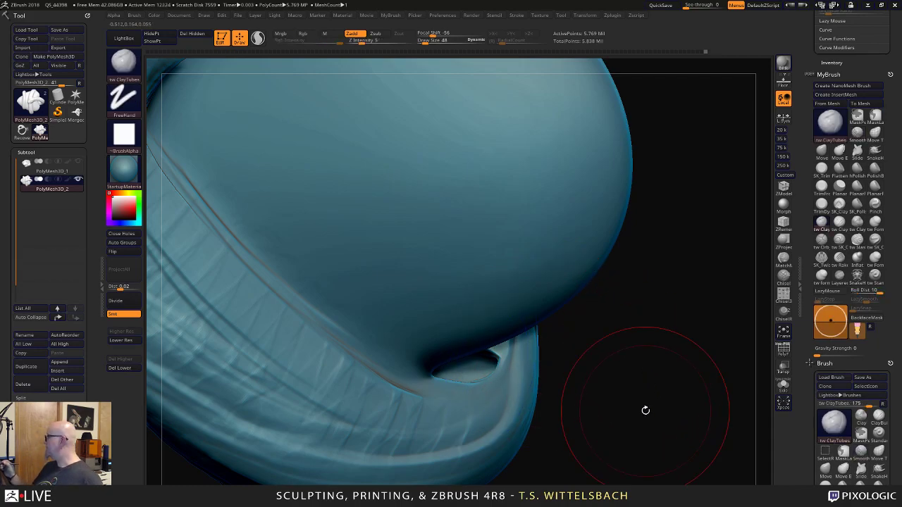
left_click(877, 318)
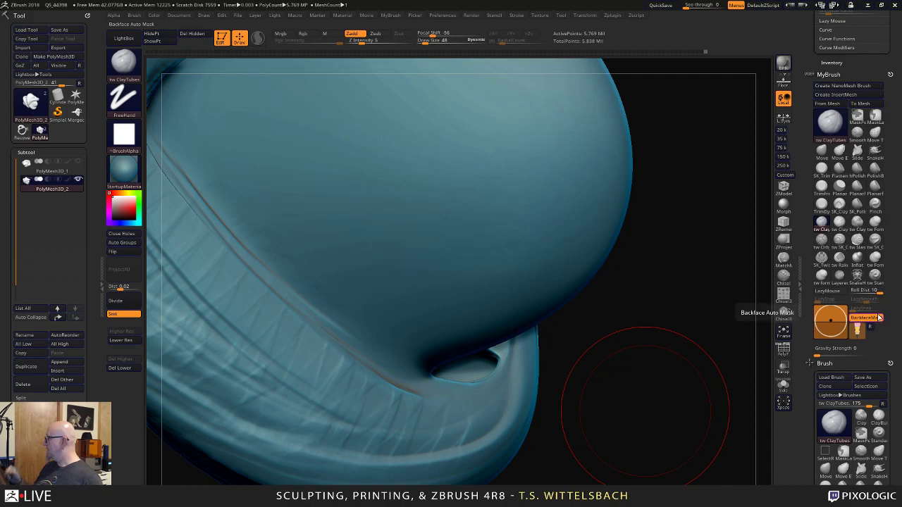
mouse_move(705, 394)
left_mouse_down()
mouse_move(628, 405)
mouse_move(658, 267)
mouse_move(684, 352)
mouse_move(627, 283)
mouse_move(641, 300)
mouse_move(649, 292)
left_mouse_up()
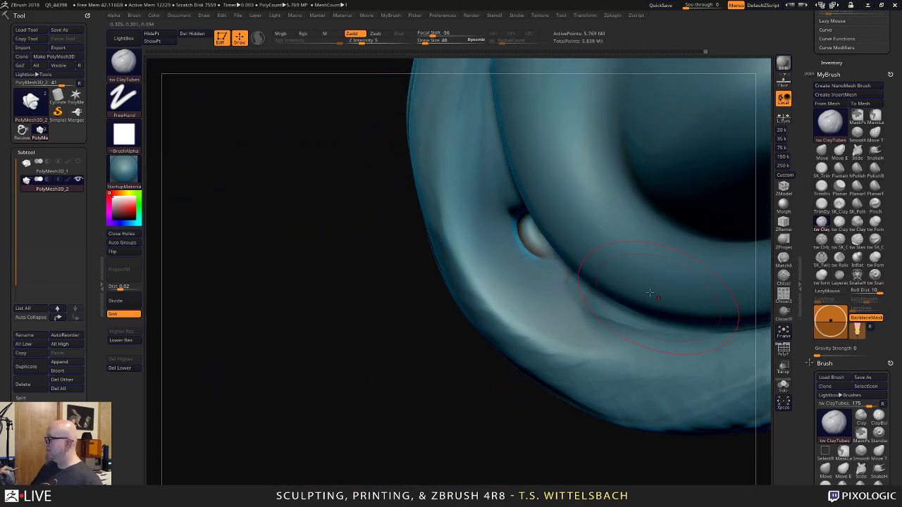
mouse_move(530, 224)
left_mouse_down()
mouse_move(538, 243)
mouse_move(536, 234)
left_mouse_up()
mouse_move(465, 414)
left_mouse_down()
mouse_move(500, 419)
mouse_move(499, 391)
left_mouse_up()
mouse_move(536, 217)
left_mouse_down()
mouse_move(564, 252)
mouse_move(537, 226)
mouse_move(538, 236)
mouse_move(554, 219)
mouse_move(541, 233)
mouse_move(545, 202)
left_mouse_up()
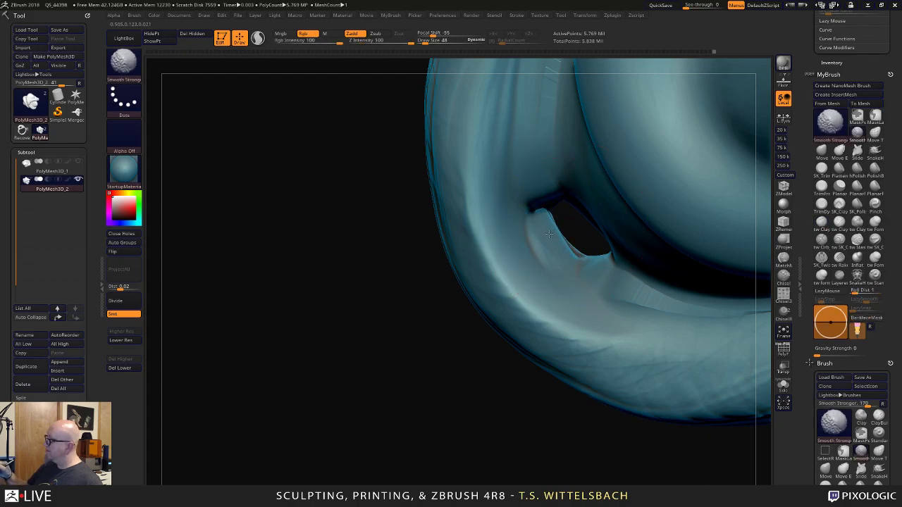
mouse_move(497, 395)
left_mouse_down()
mouse_move(499, 413)
mouse_move(489, 419)
mouse_move(491, 409)
left_mouse_up()
mouse_move(563, 240)
left_mouse_down("shift")
mouse_move(560, 226)
mouse_move(554, 245)
left_mouse_up("shift")
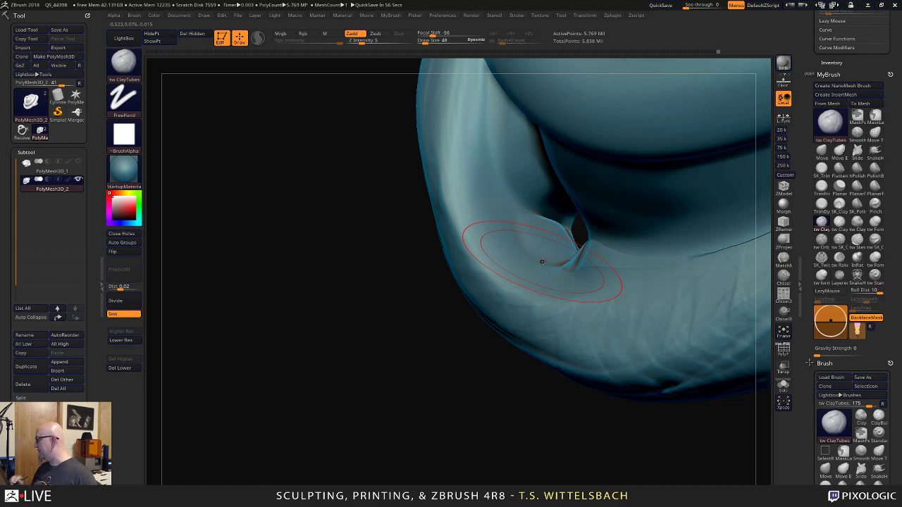
Smooth the pinched rim of the hole and rebuild the band's inner edge next to it with tw ClayTubes.
left_click_drag(498, 417, 470, 430)
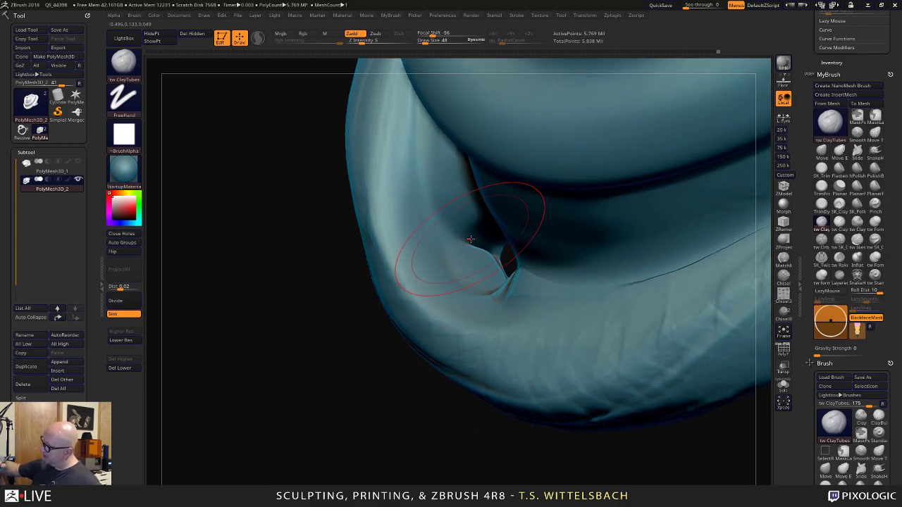
mouse_move(486, 248)
left_mouse_down()
mouse_move(461, 237)
mouse_move(491, 258)
left_mouse_up()
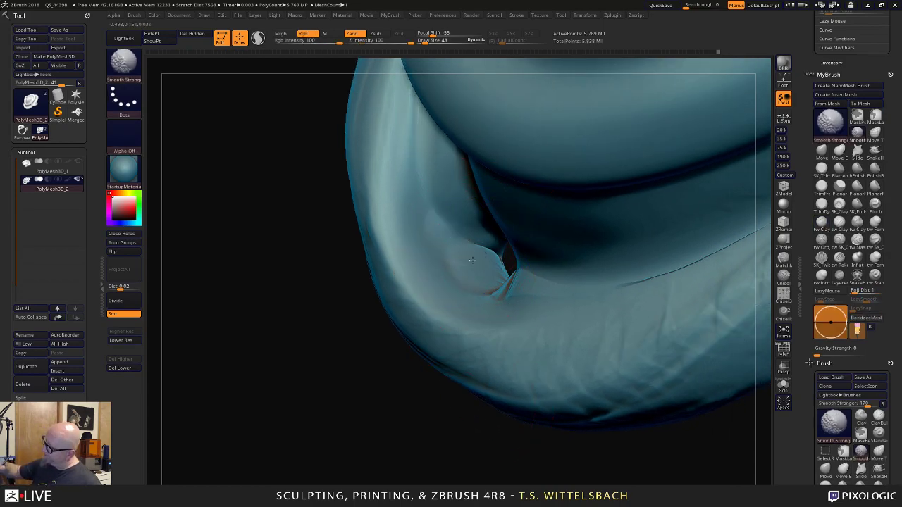
left_click_drag(476, 445, 498, 476)
mouse_move(493, 252)
left_mouse_down()
mouse_move(491, 273)
mouse_move(513, 290)
mouse_move(554, 373)
left_mouse_up()
mouse_move(484, 434)
left_mouse_down()
mouse_move(507, 452)
mouse_move(496, 432)
left_mouse_up()
mouse_move(477, 310)
left_mouse_down()
mouse_move(469, 148)
mouse_move(466, 286)
left_mouse_up()
mouse_move(468, 180)
left_mouse_down()
mouse_move(488, 282)
mouse_move(476, 170)
left_mouse_up()
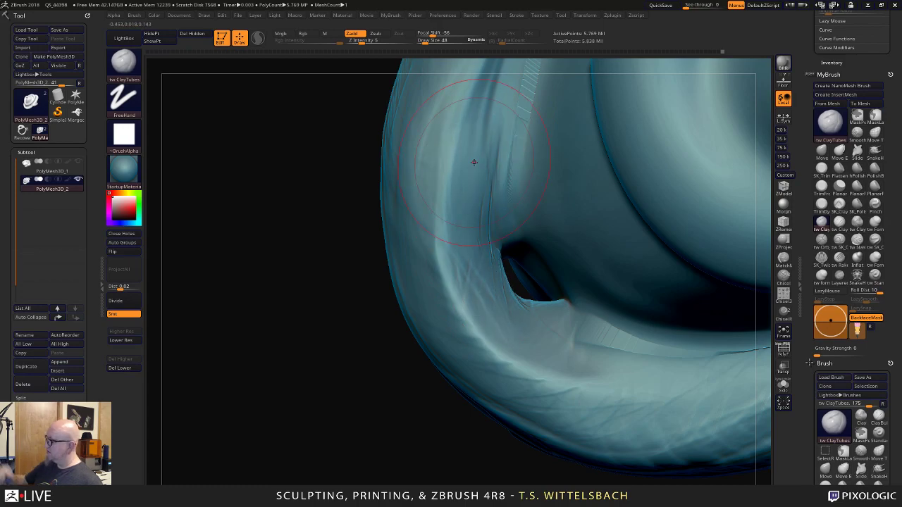
Refine the band's outer bend above the hole with tw ClayTubes and smoothing strokes.
mouse_move(384, 422)
left_mouse_down()
mouse_move(373, 433)
mouse_move(427, 395)
mouse_move(436, 409)
left_mouse_up()
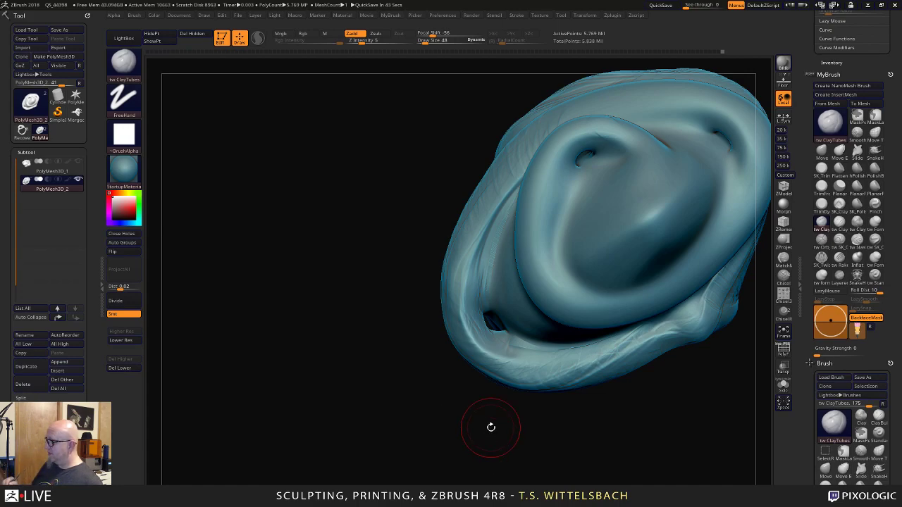
mouse_move(490, 427)
left_mouse_down()
mouse_move(525, 409)
mouse_move(512, 394)
left_mouse_up()
key("shift")
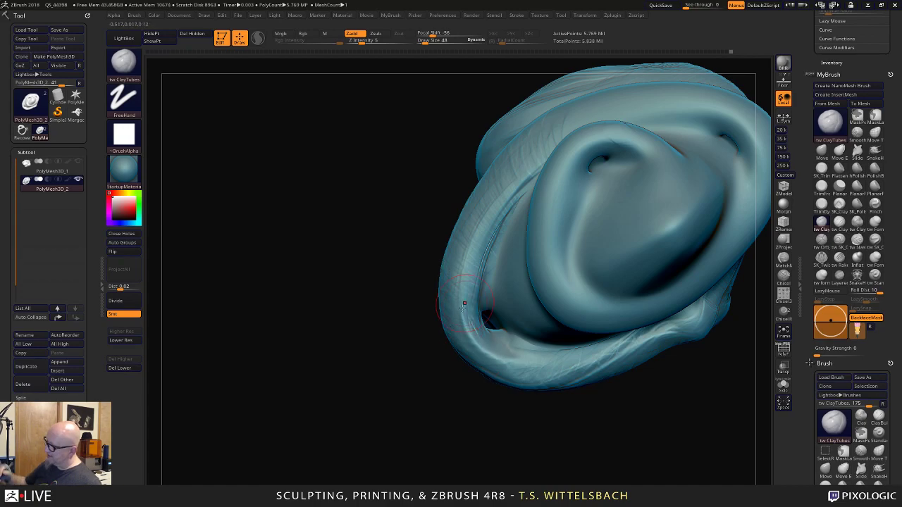
left_click_drag(537, 405, 590, 202)
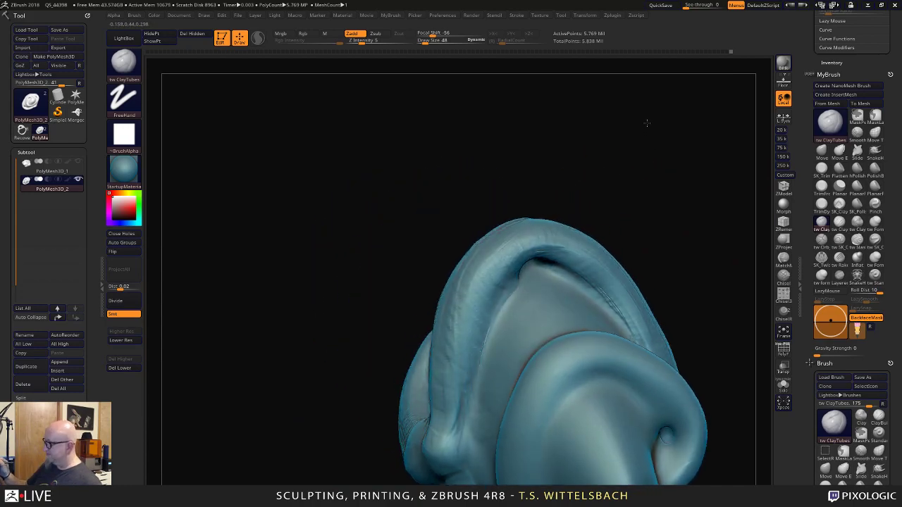
Build up the band wrapping across the middle of the heart with long tw ClayTubes strokes.
mouse_move(637, 99)
left_mouse_down()
mouse_move(646, 121)
mouse_move(634, 179)
mouse_move(622, 161)
mouse_move(684, 258)
mouse_move(664, 234)
left_mouse_up()
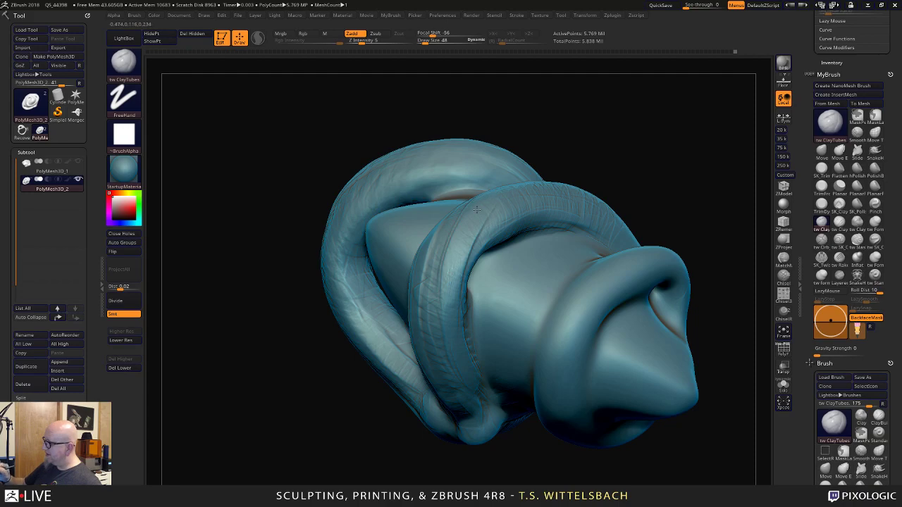
mouse_move(637, 119)
left_mouse_down()
mouse_move(596, 274)
mouse_move(451, 324)
left_mouse_up()
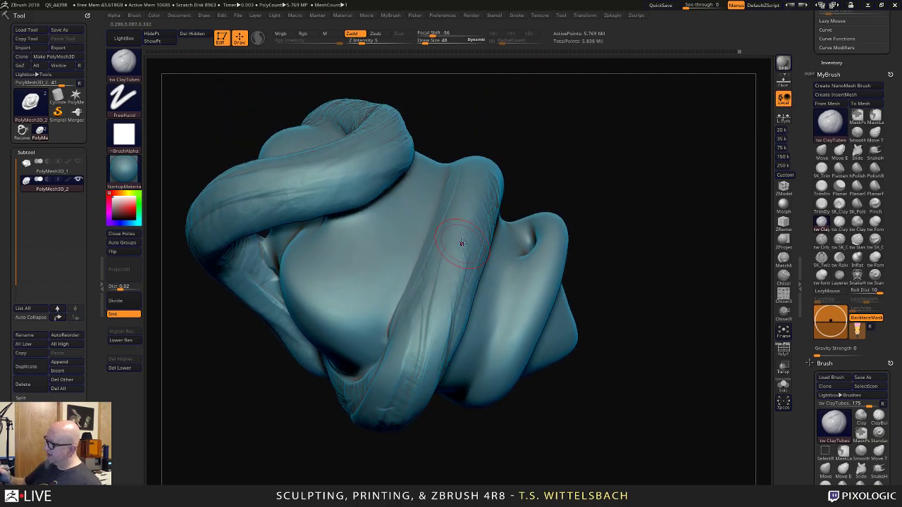
left_click_drag(478, 197, 438, 327)
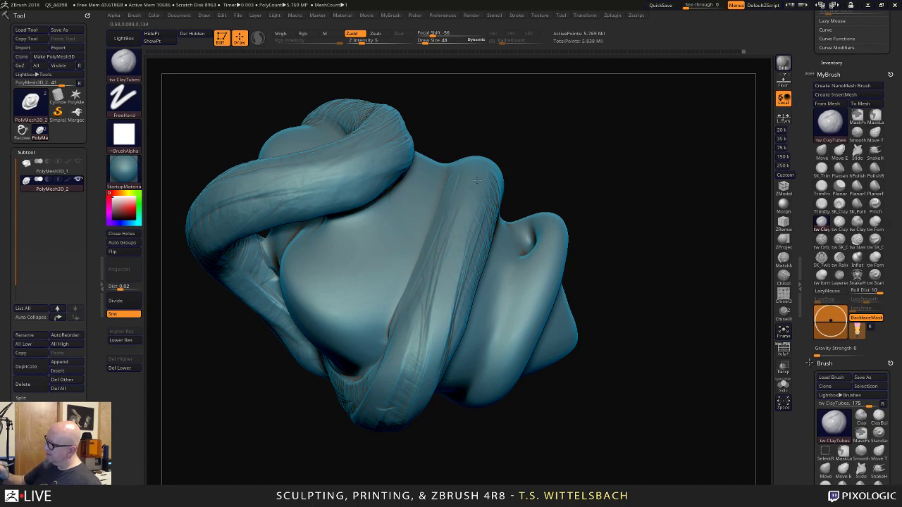
left_click_drag(444, 455, 496, 207)
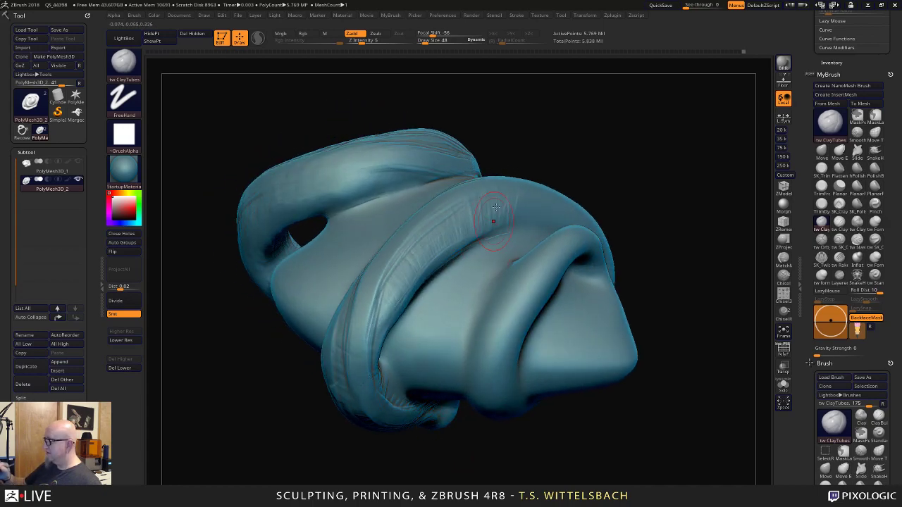
mouse_move(358, 370)
left_mouse_down()
mouse_move(416, 226)
mouse_move(384, 322)
left_mouse_up()
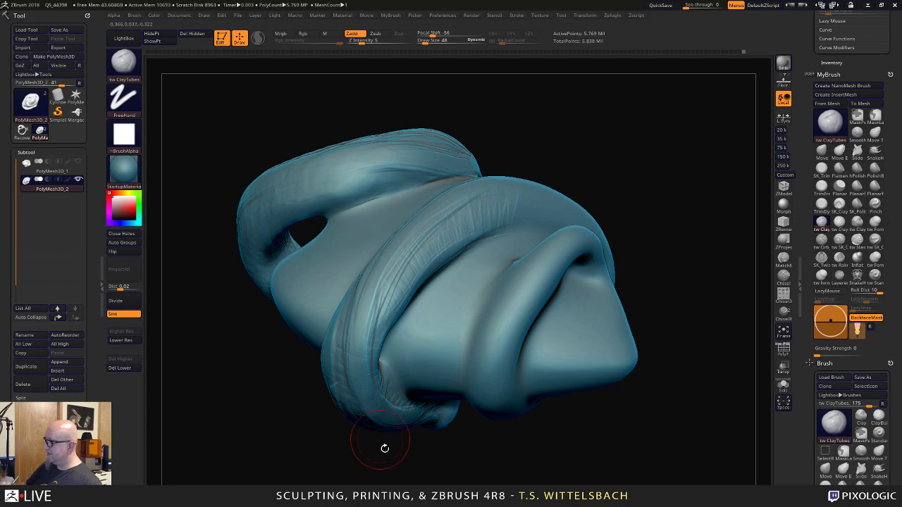
Smooth the band across the middle of the heart and build up its inner edge with tw ClayTubes strokes.
left_click_drag(384, 448, 400, 463)
left_click_drag(483, 197, 407, 250, "shift")
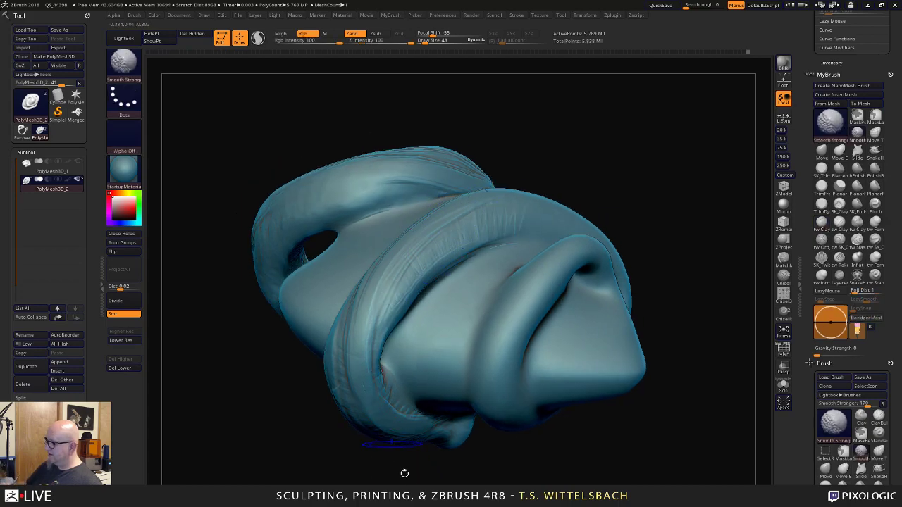
mouse_move(405, 473)
left_mouse_down()
mouse_move(455, 479)
mouse_move(599, 450)
left_mouse_up()
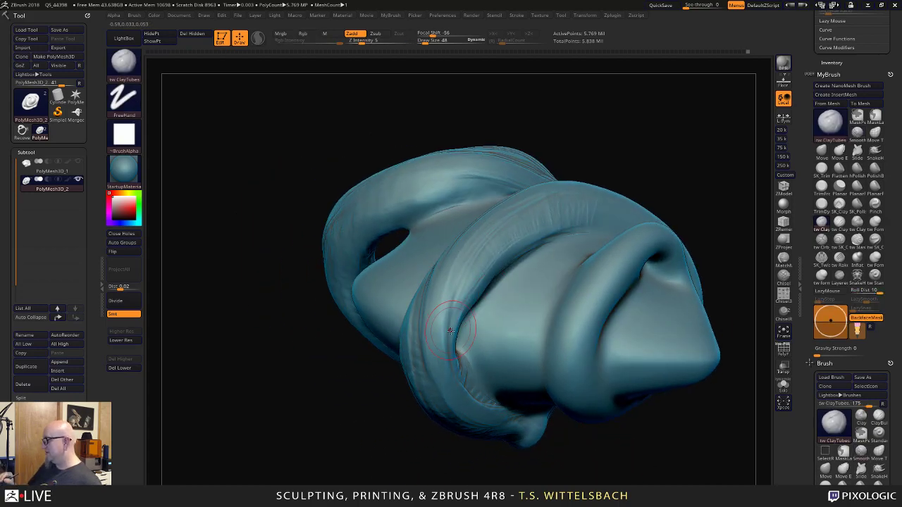
left_click_drag(467, 308, 457, 344)
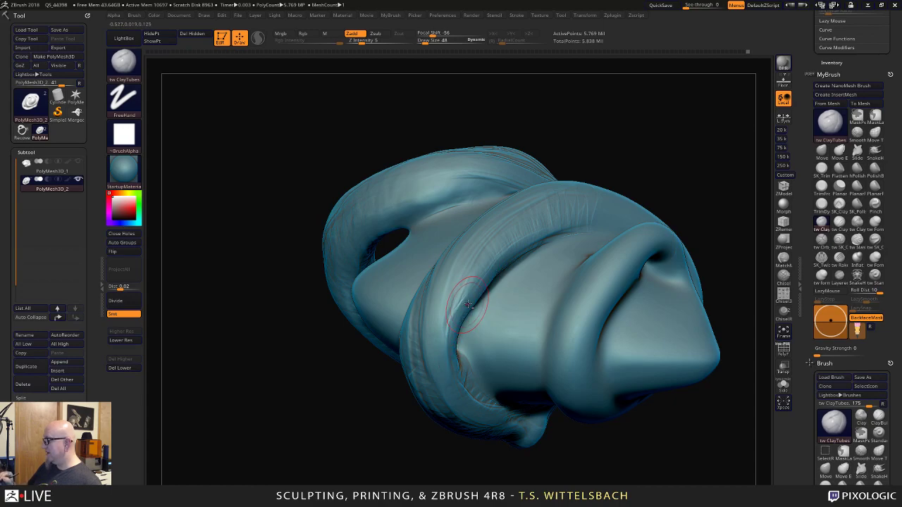
left_click_drag(499, 258, 465, 306)
mouse_move(495, 267)
left_mouse_down()
mouse_move(452, 327)
mouse_move(458, 296)
mouse_move(495, 266)
left_mouse_up()
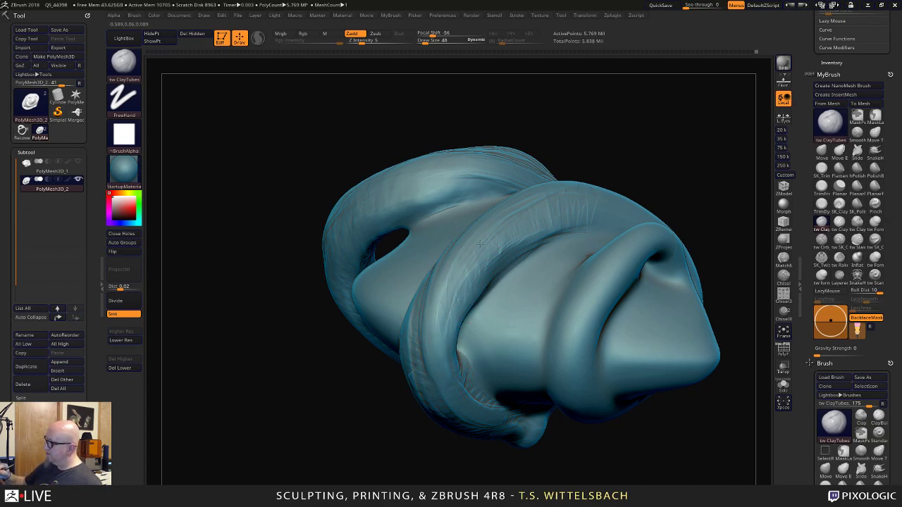
left_click_drag(559, 225, 464, 292)
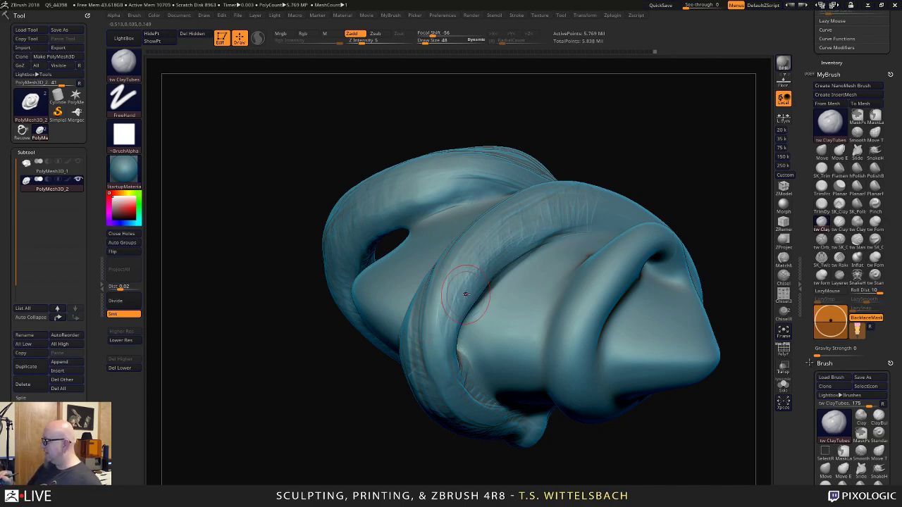
left_click_drag(585, 213, 505, 284)
Smooth the crease where the middle band meets the heart and refine the band's face with tw ClayTubes.
right_click_drag(506, 284, 562, 214)
key("shift")
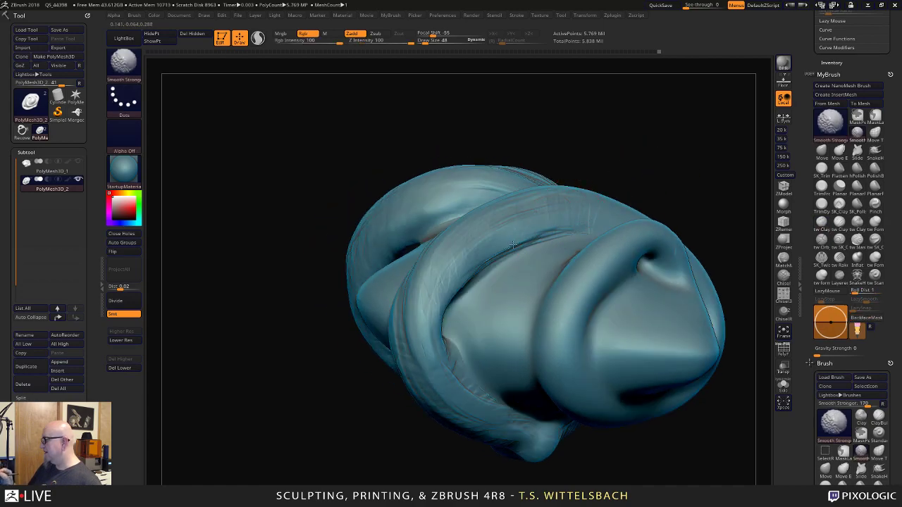
left_click_drag(504, 248, 528, 238, "shift")
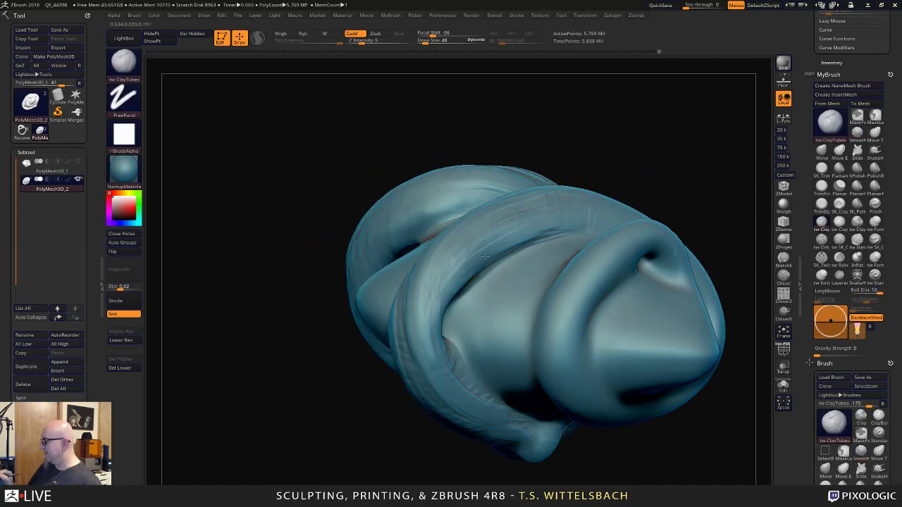
mouse_move(589, 168)
left_mouse_down()
mouse_move(654, 181)
mouse_move(666, 219)
left_mouse_up()
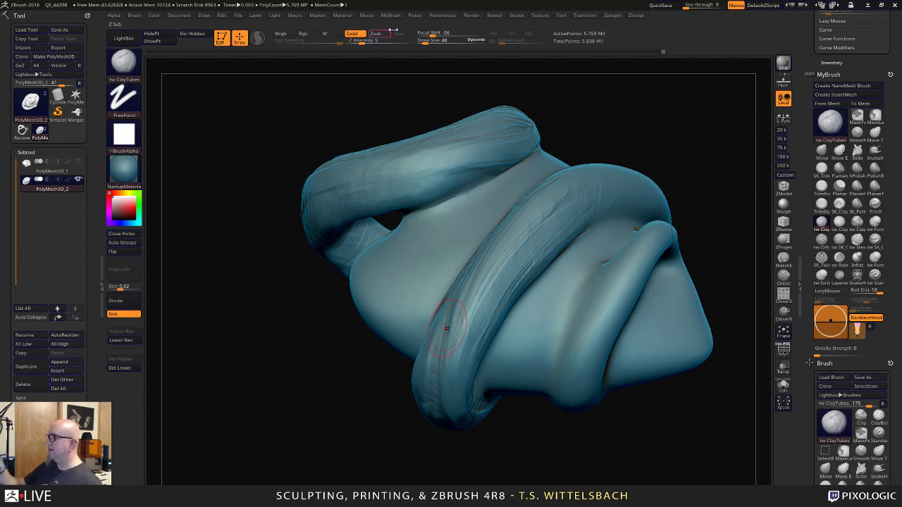
key("shift")
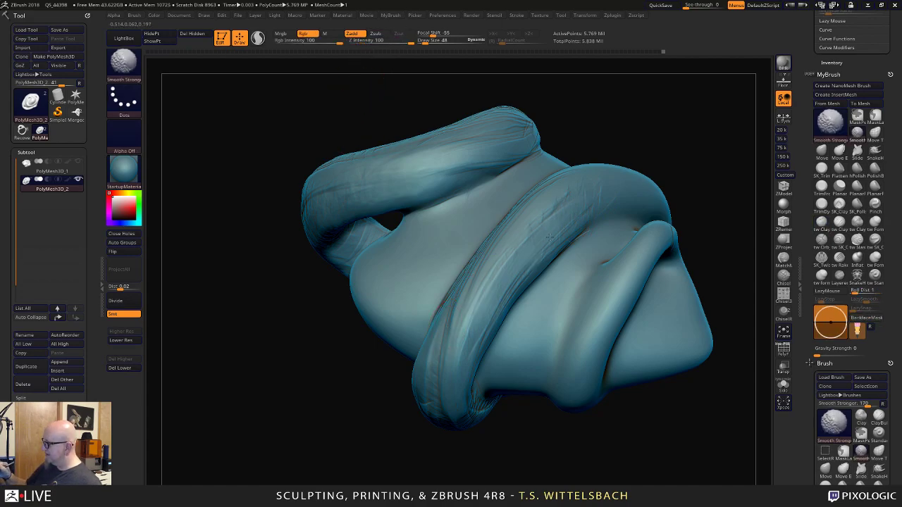
Build up the band arching over the heart's rounded side with tw ClayTubes and smooth its outer ridge.
mouse_move(662, 162)
left_mouse_down()
mouse_move(700, 157)
mouse_move(428, 409)
mouse_move(459, 270)
left_mouse_up()
mouse_move(599, 236)
left_mouse_down()
mouse_move(570, 221)
mouse_move(625, 213)
left_mouse_up()
mouse_move(626, 213)
left_mouse_down()
mouse_move(626, 362)
mouse_move(598, 342)
mouse_move(682, 150)
mouse_move(622, 113)
left_mouse_up()
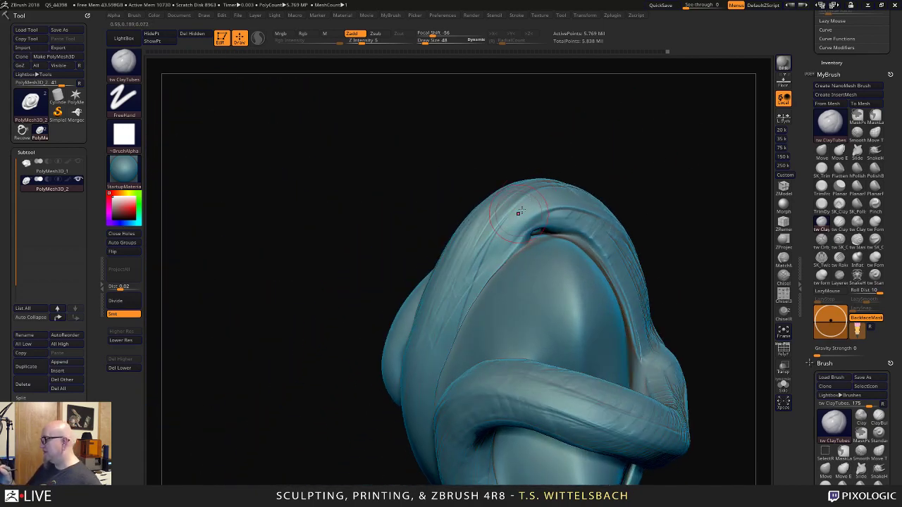
key("shift")
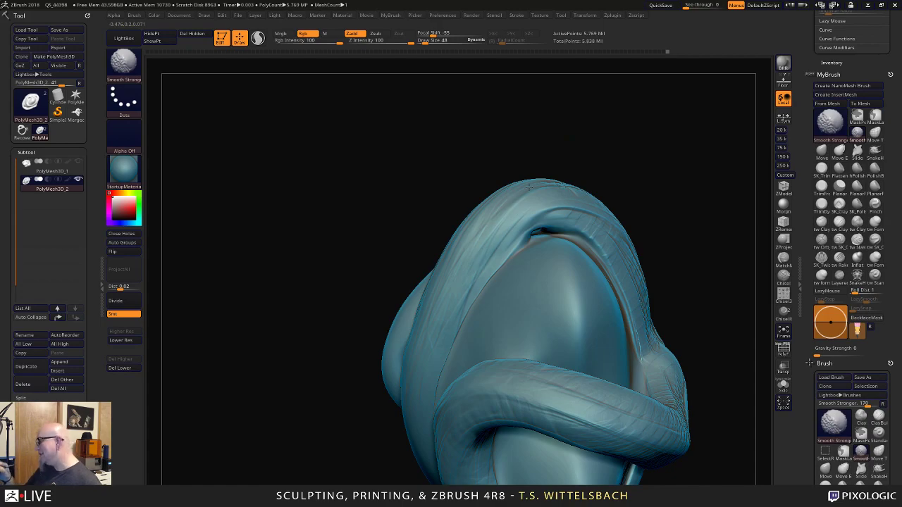
mouse_move(529, 187)
left_mouse_down("shift")
mouse_move(515, 238)
mouse_move(527, 186)
left_mouse_up("shift")
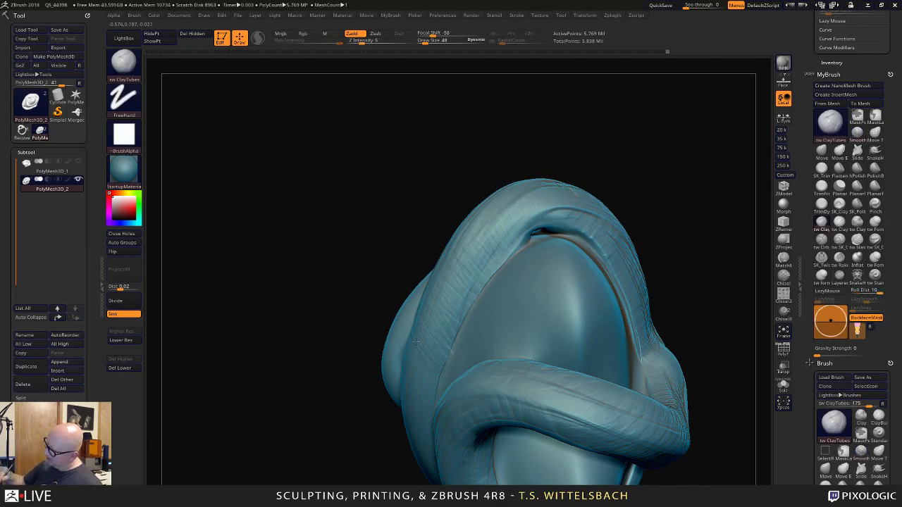
mouse_move(373, 443)
left_mouse_down()
mouse_move(550, 282)
mouse_move(651, 205)
left_mouse_up()
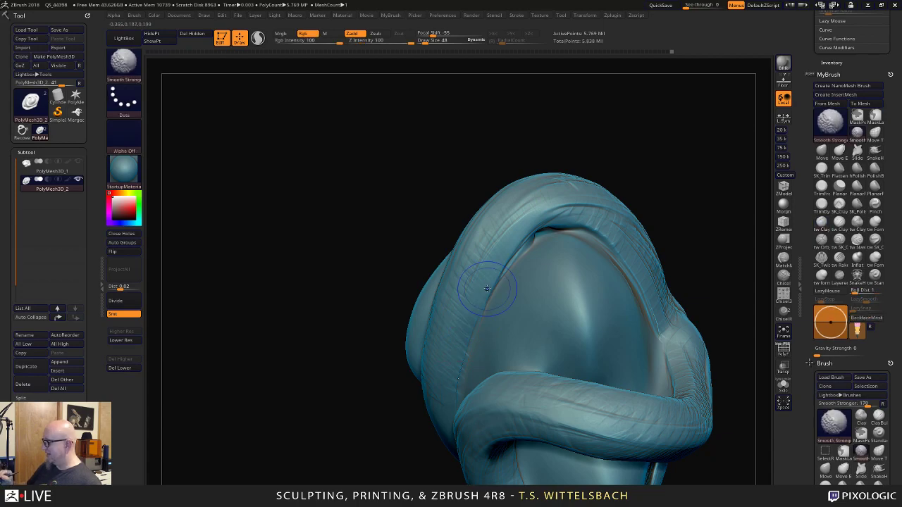
key("shift")
Fill out the arching band's outer face with long tw ClayTubes strokes from its top bend down across the heart.
left_click_drag(585, 145, 640, 157)
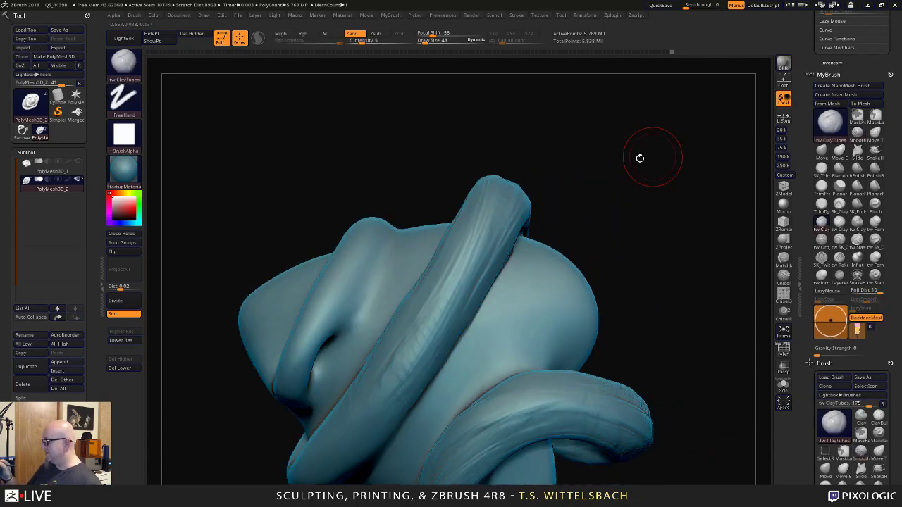
left_click_drag(495, 215, 385, 396)
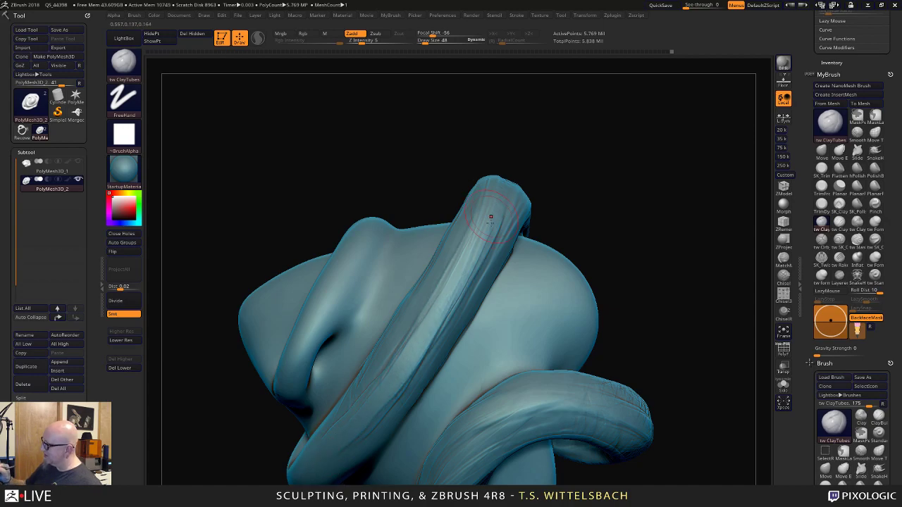
mouse_move(542, 169)
left_mouse_down()
mouse_move(533, 155)
mouse_move(485, 262)
mouse_move(384, 420)
left_mouse_up()
left_click_drag(586, 179, 577, 263)
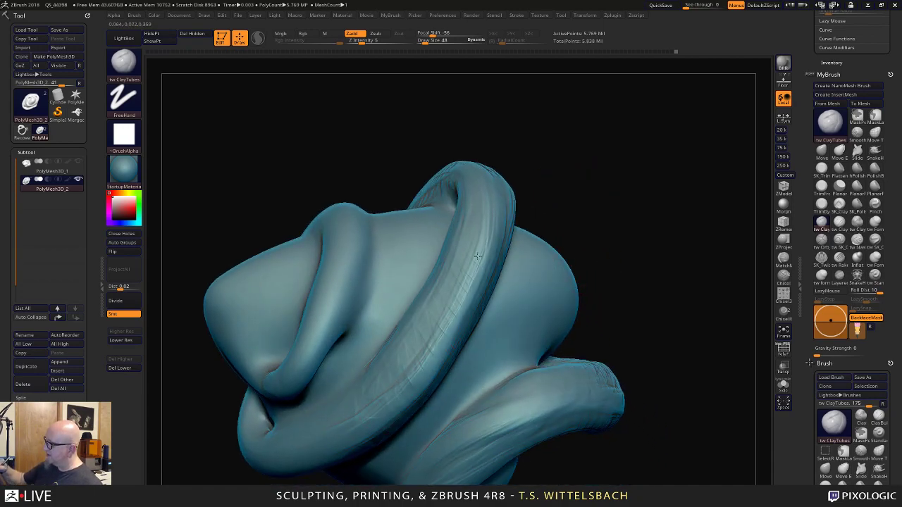
left_click_drag(543, 147, 489, 161)
key("shift")
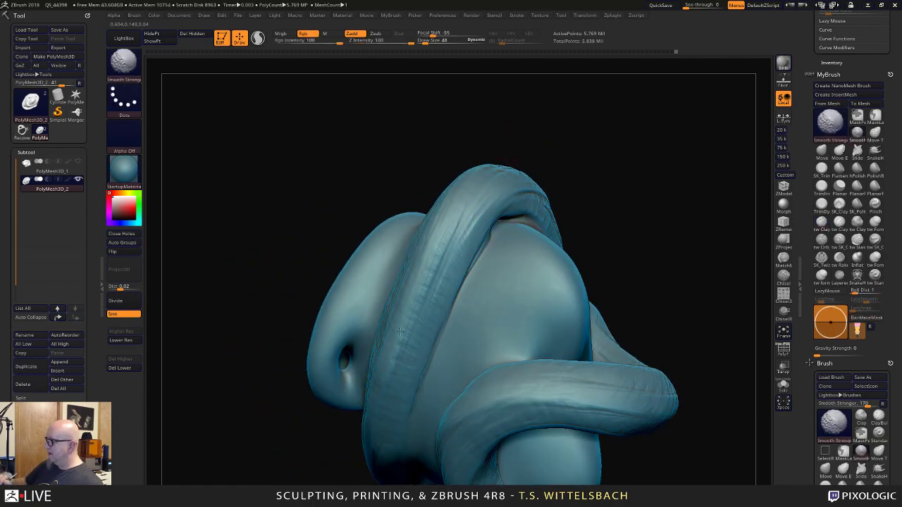
mouse_move(655, 176)
left_mouse_down()
mouse_move(610, 188)
mouse_move(596, 116)
mouse_move(608, 90)
left_mouse_up()
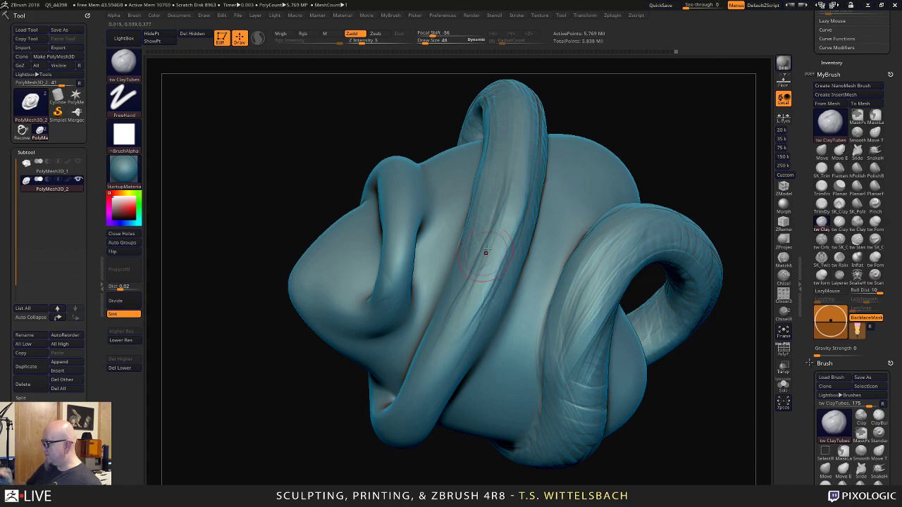
Thicken the narrow band nearest the heart's tip along its length with tw ClayTubes strokes.
left_click_drag(403, 477, 458, 267)
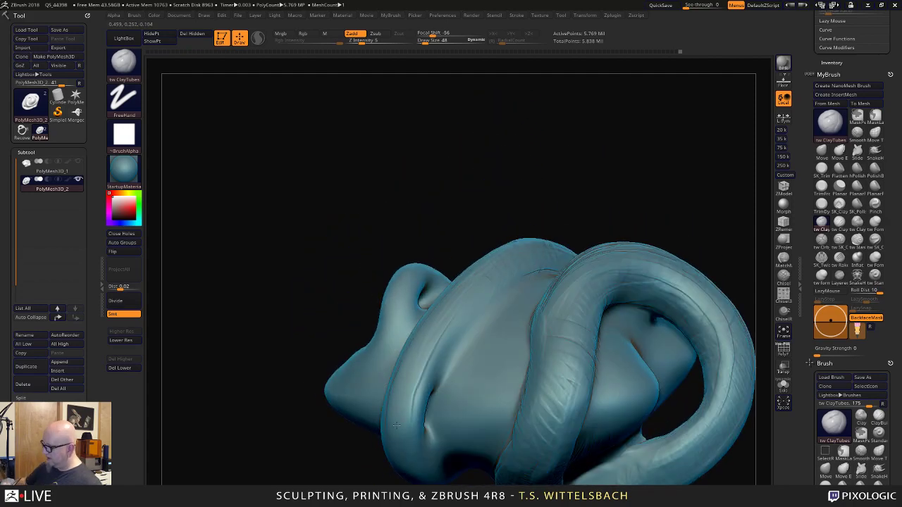
left_click_drag(554, 215, 442, 227)
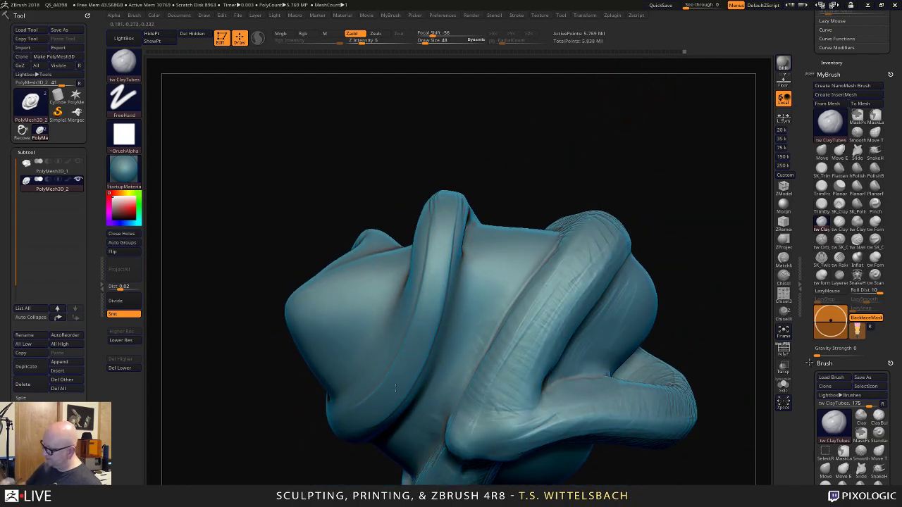
left_click_drag(542, 133, 444, 200)
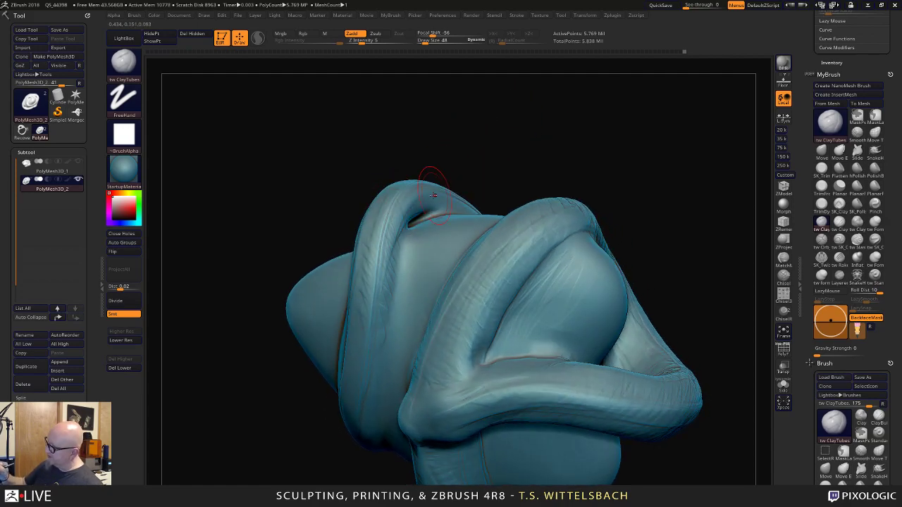
left_click_drag(521, 128, 509, 101)
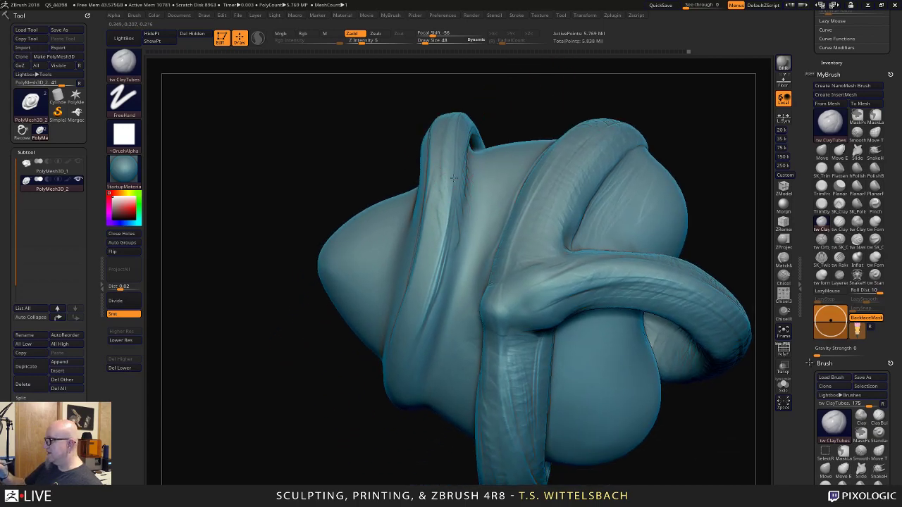
left_click_drag(399, 458, 429, 268)
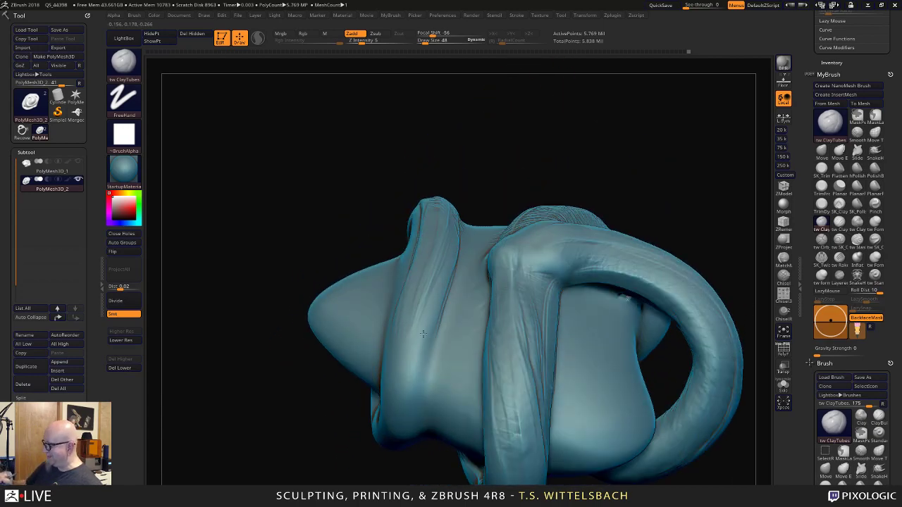
left_click_drag(400, 471, 402, 331)
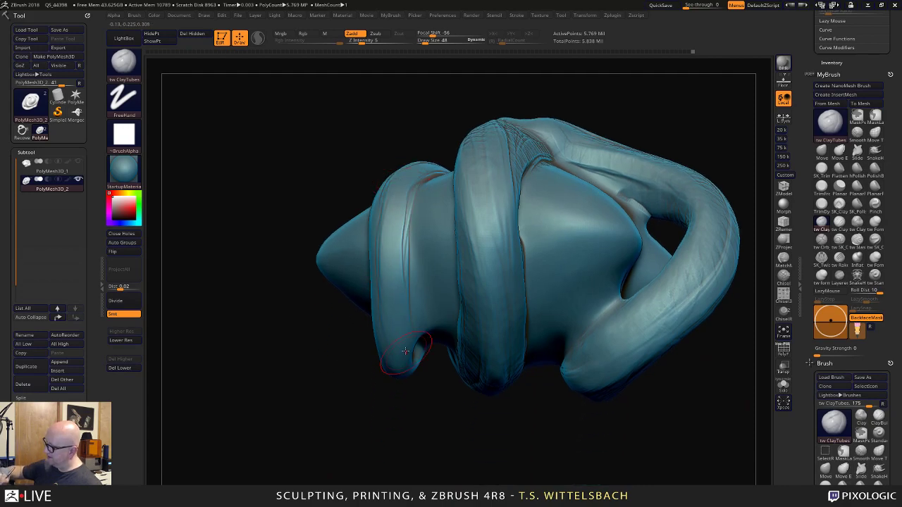
Build up the front rim of the band looping around the heart's tip with tw ClayTubes.
left_click_drag(463, 104, 413, 162)
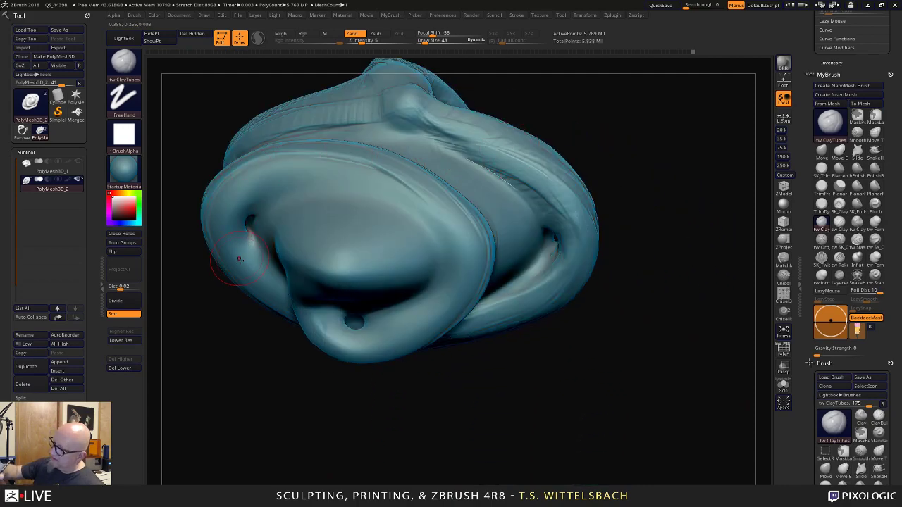
mouse_move(231, 200)
left_mouse_down()
mouse_move(289, 178)
mouse_move(338, 175)
mouse_move(384, 184)
mouse_move(438, 215)
mouse_move(461, 282)
mouse_move(419, 331)
mouse_move(345, 351)
mouse_move(350, 342)
left_mouse_up()
left_click_drag(537, 405, 461, 405)
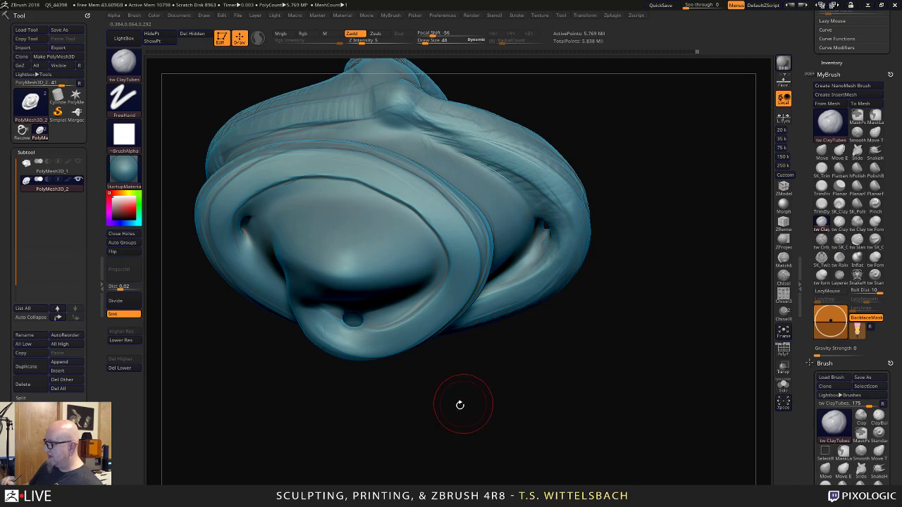
mouse_move(323, 325)
left_mouse_down()
mouse_move(367, 338)
mouse_move(404, 326)
mouse_move(461, 273)
left_mouse_up()
Fill the grooves on the outer side of the tip band and round its lower edge with tw ClayTubes.
mouse_move(458, 376)
left_mouse_down()
mouse_move(514, 392)
mouse_move(484, 345)
mouse_move(642, 363)
mouse_move(644, 343)
mouse_move(603, 355)
mouse_move(535, 286)
left_mouse_up()
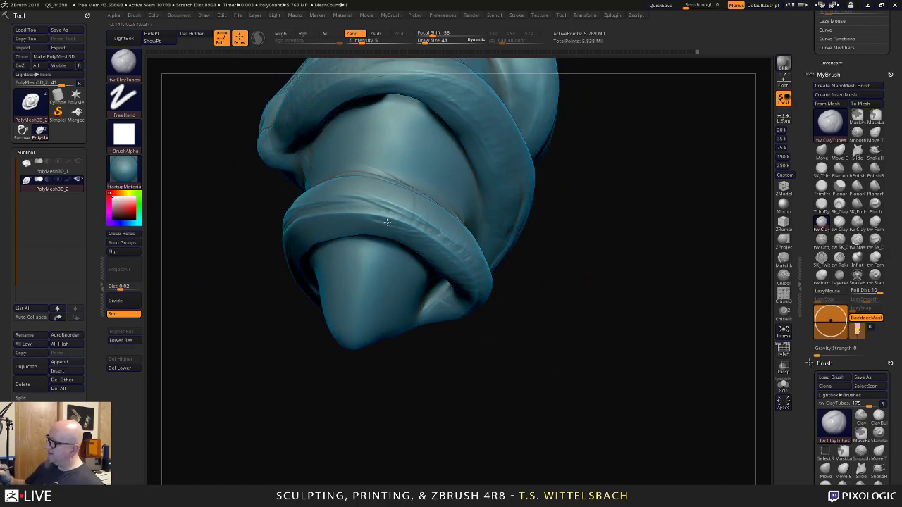
left_click_drag(258, 310, 574, 254)
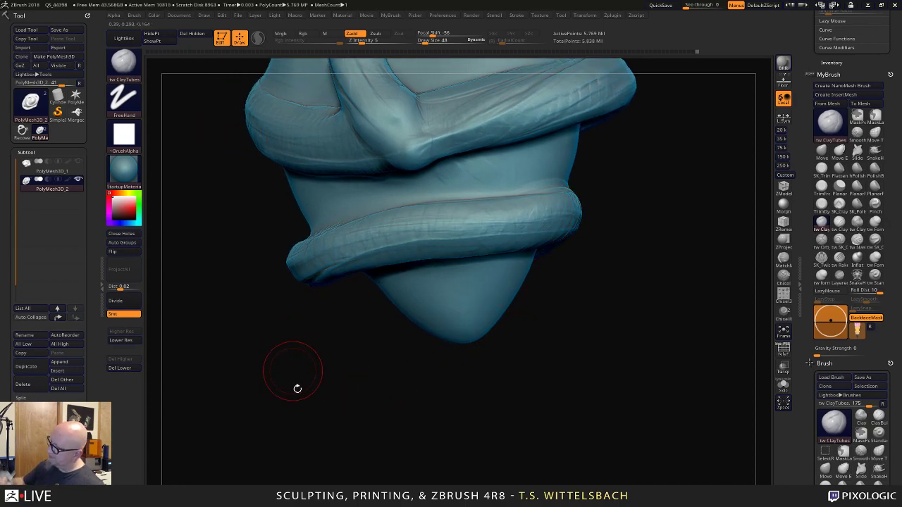
left_click_drag(294, 381, 496, 388)
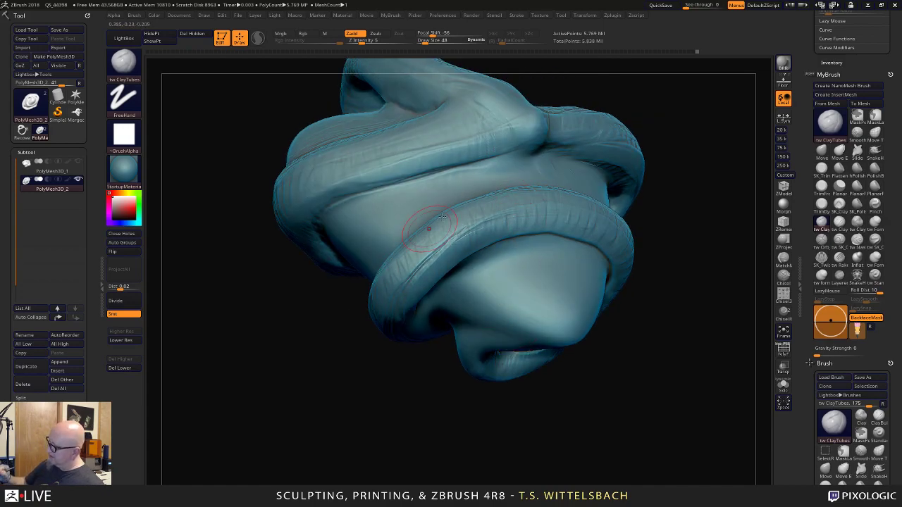
left_click_drag(686, 247, 602, 243)
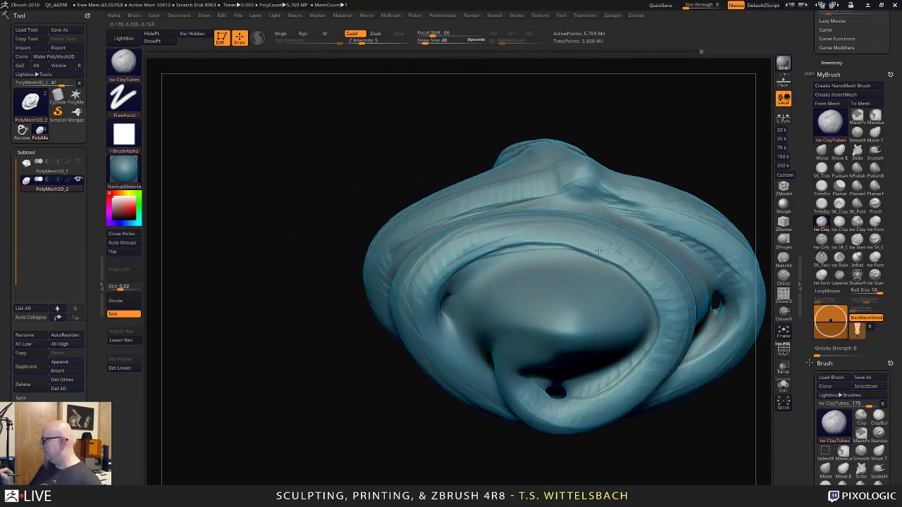
Refine the inner rim and outer bend of the tip band with tw ClayTubes and smooth its surface.
left_click_drag(619, 445, 557, 373)
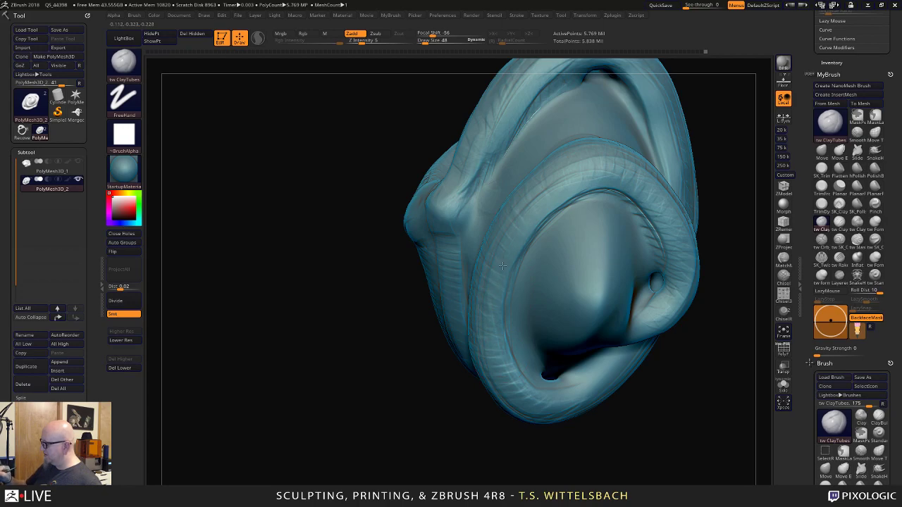
left_click_drag(501, 305, 528, 390)
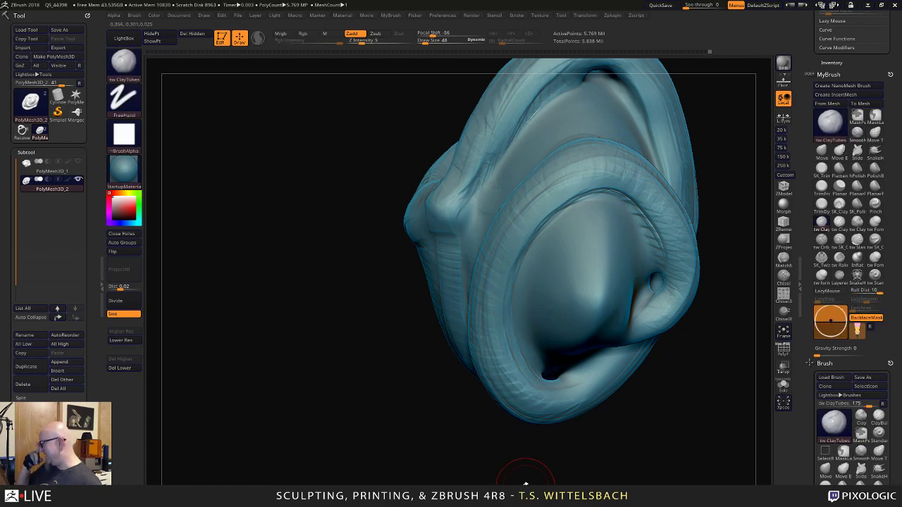
left_click_drag(470, 397, 574, 338)
left_click_drag(579, 172, 502, 258, "shift")
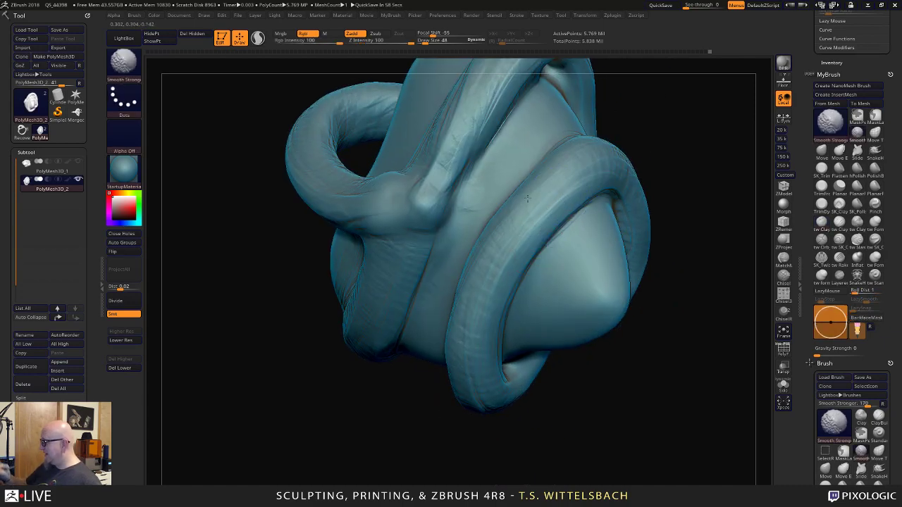
mouse_move(650, 145)
left_mouse_down()
mouse_move(691, 195)
mouse_move(655, 255)
mouse_move(596, 219)
left_mouse_up()
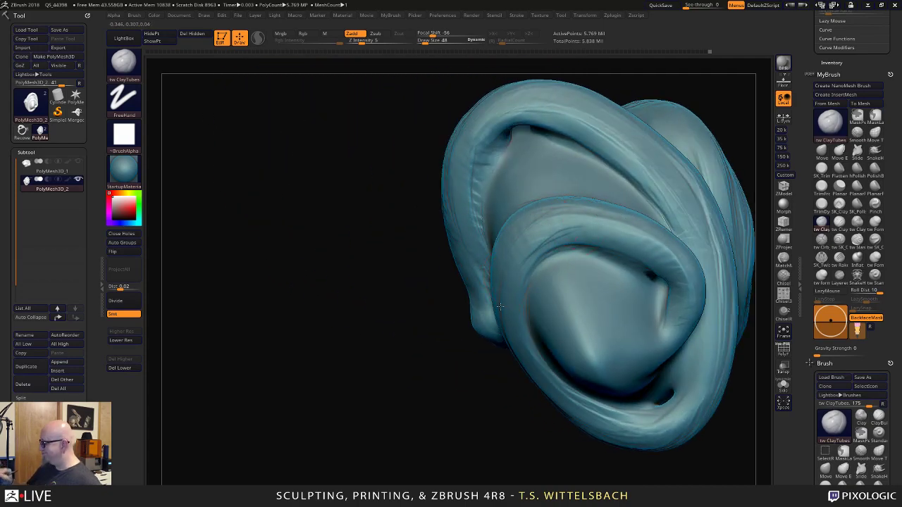
mouse_move(515, 266)
left_mouse_down()
mouse_move(532, 241)
mouse_move(585, 233)
mouse_move(623, 242)
left_mouse_up()
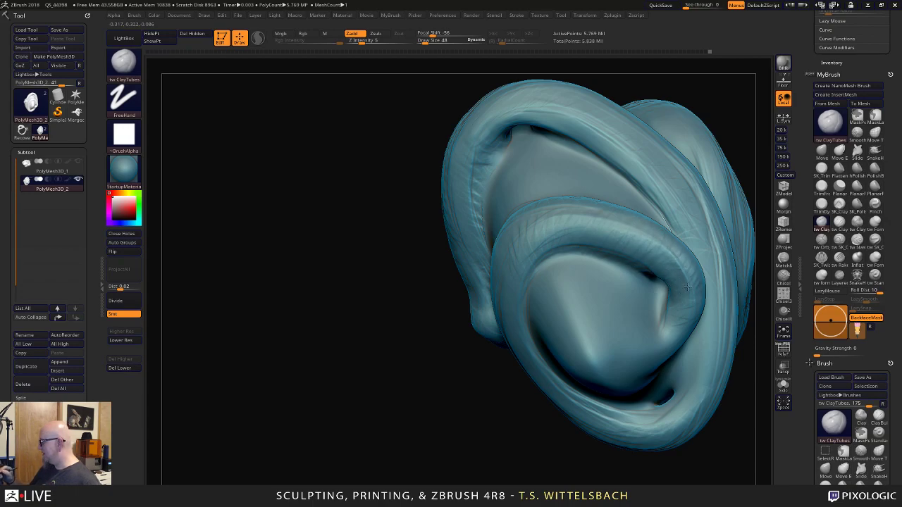
Build up the inner bend of the band looping around the heart's tip with a tw ClayTubes stroke.
mouse_move(712, 462)
left_mouse_down()
mouse_move(627, 469)
mouse_move(500, 439)
mouse_move(493, 427)
left_mouse_up()
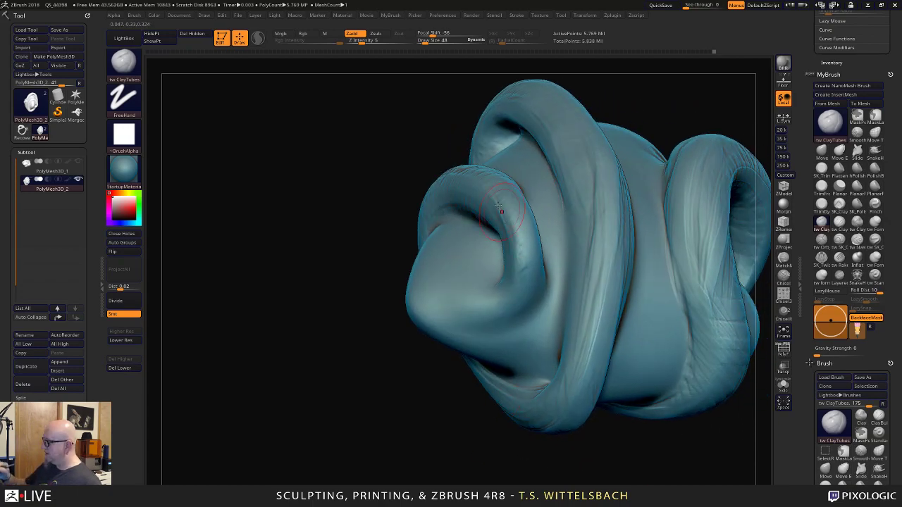
mouse_move(517, 260)
left_mouse_down()
mouse_move(486, 313)
mouse_move(435, 298)
mouse_move(458, 296)
mouse_move(495, 312)
mouse_move(534, 303)
mouse_move(486, 313)
mouse_move(439, 290)
mouse_move(500, 317)
mouse_move(513, 303)
left_mouse_up()
left_click_drag(458, 409, 435, 409)
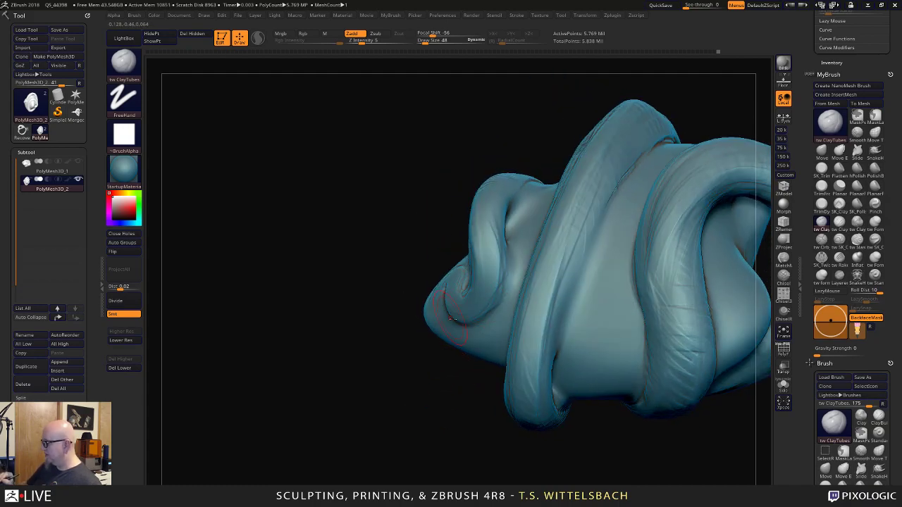
left_click_drag(384, 352, 297, 419)
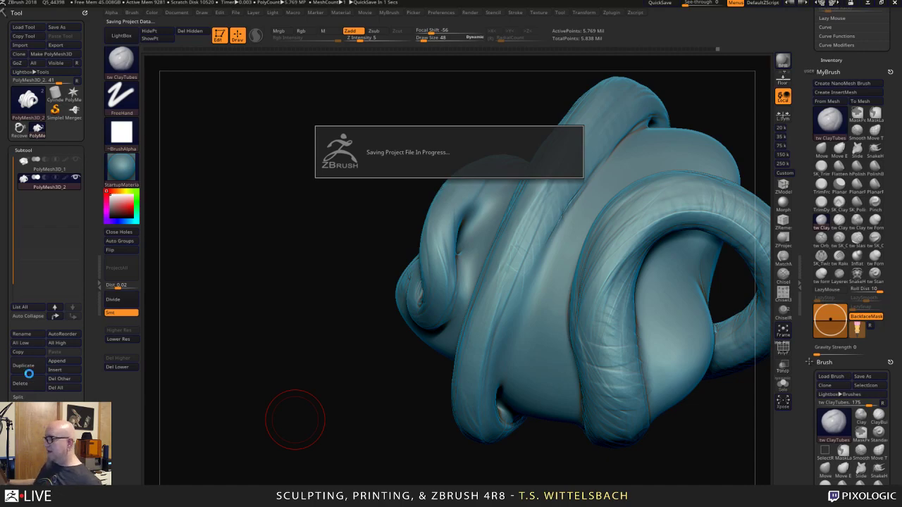
Switch to Chrome, look over the material library in the Pixologic Download Center, and return to ZBrush.
key("super")
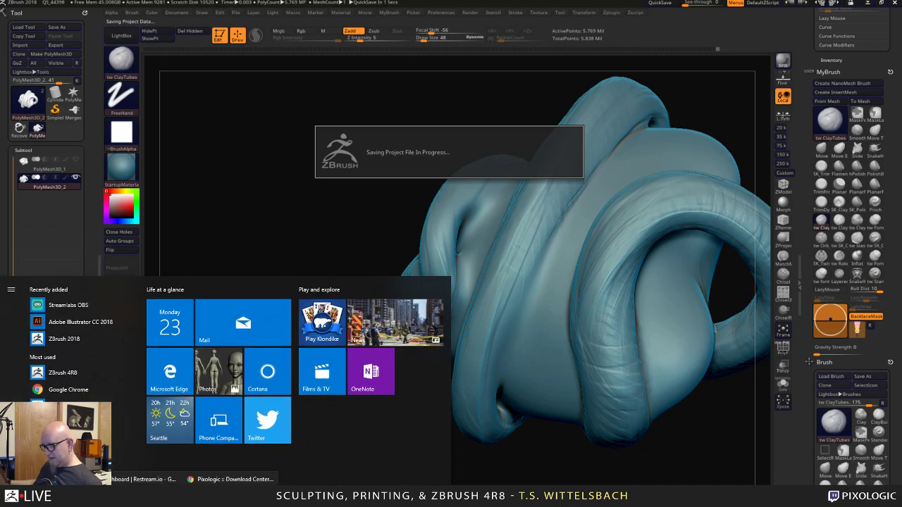
left_click(131, 480)
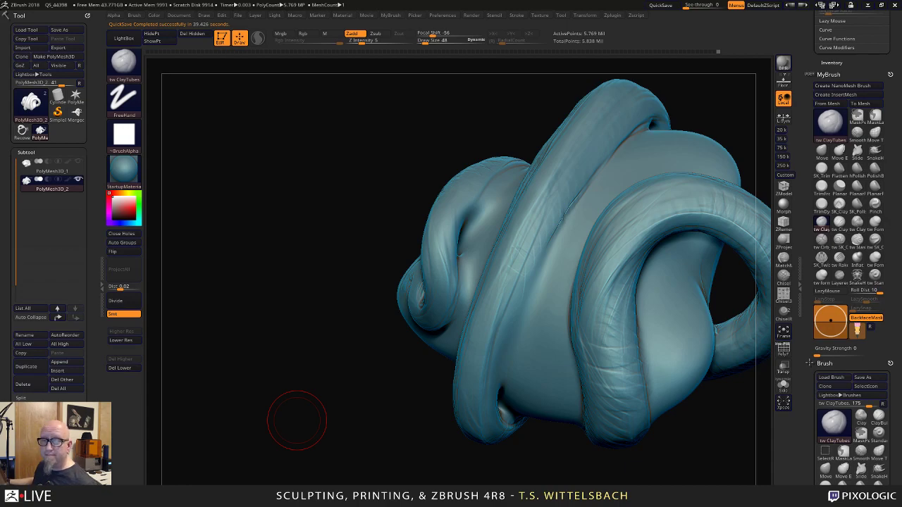
key("super")
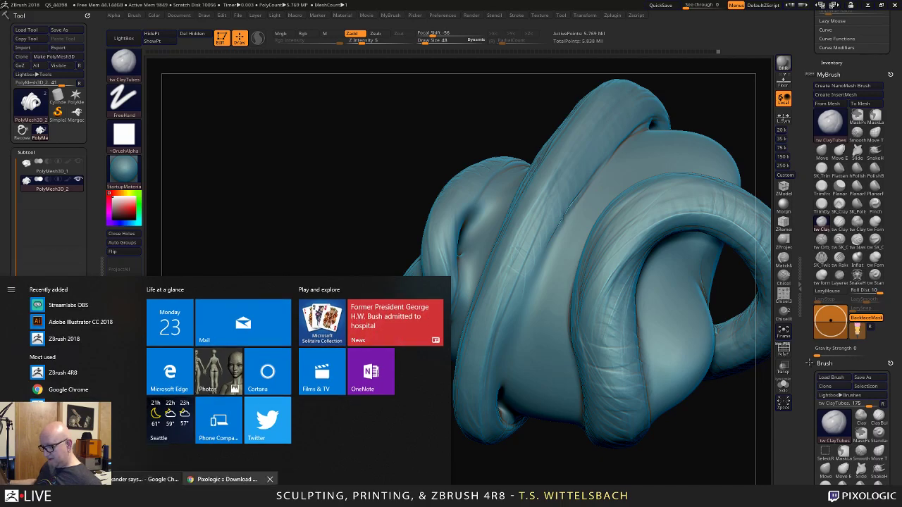
left_click(210, 484)
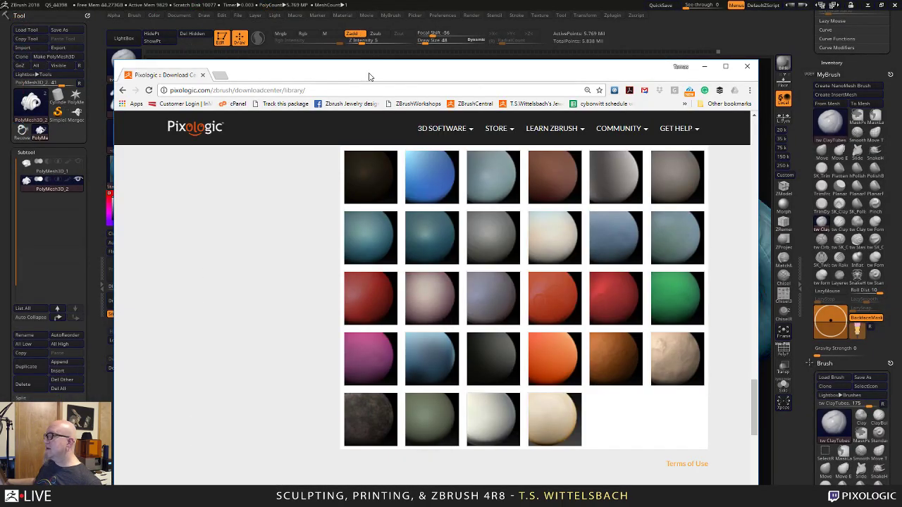
left_click_drag(369, 73, 307, 81)
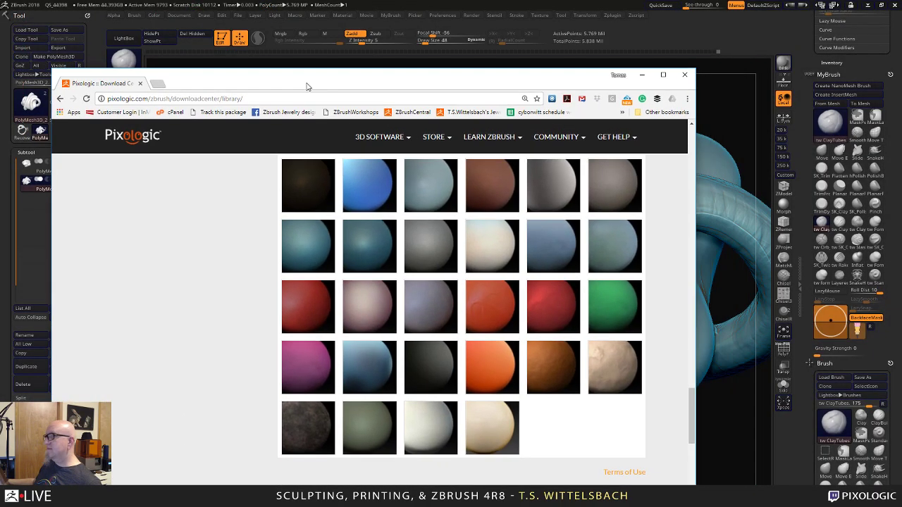
left_click(641, 74)
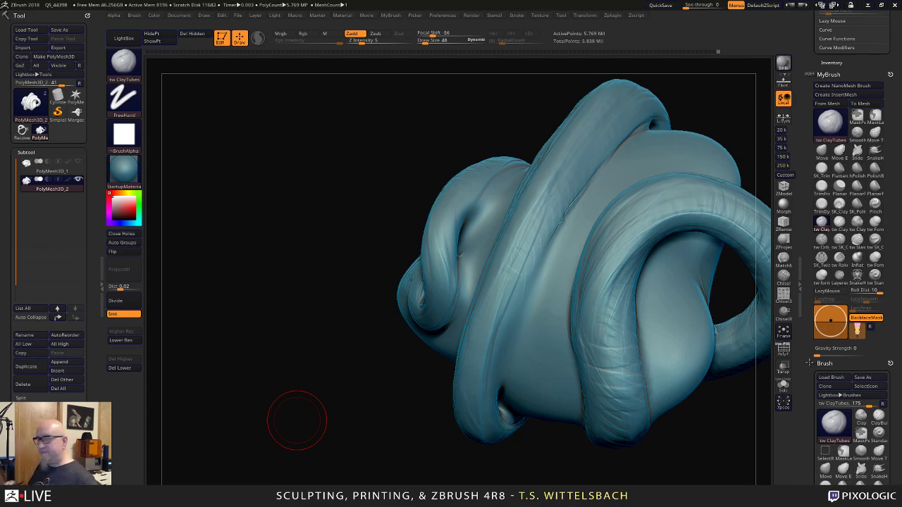
Smooth the surface of the long diagonal band across the heart's middle with Smooth Stronger.
mouse_move(503, 455)
left_mouse_down()
mouse_move(563, 475)
mouse_move(529, 457)
mouse_move(508, 418)
left_mouse_up()
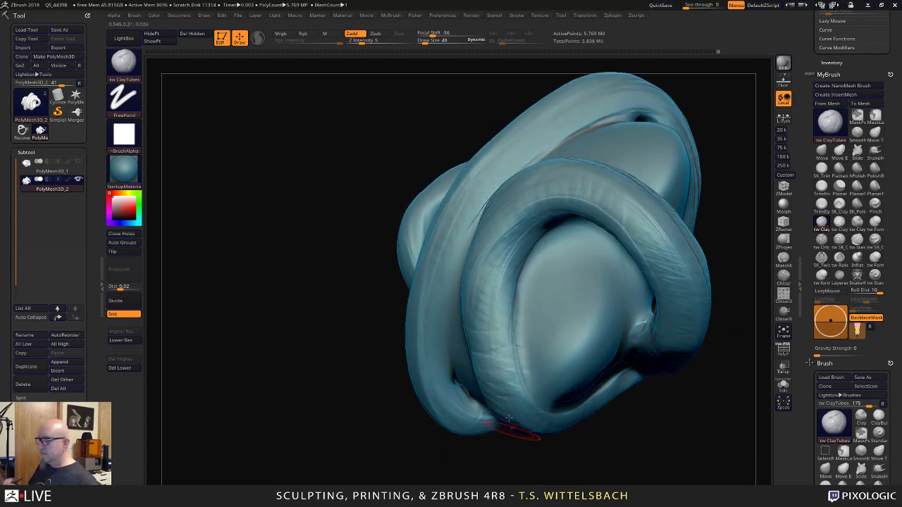
mouse_move(382, 429)
left_mouse_down()
mouse_move(388, 446)
mouse_move(423, 360)
left_mouse_up()
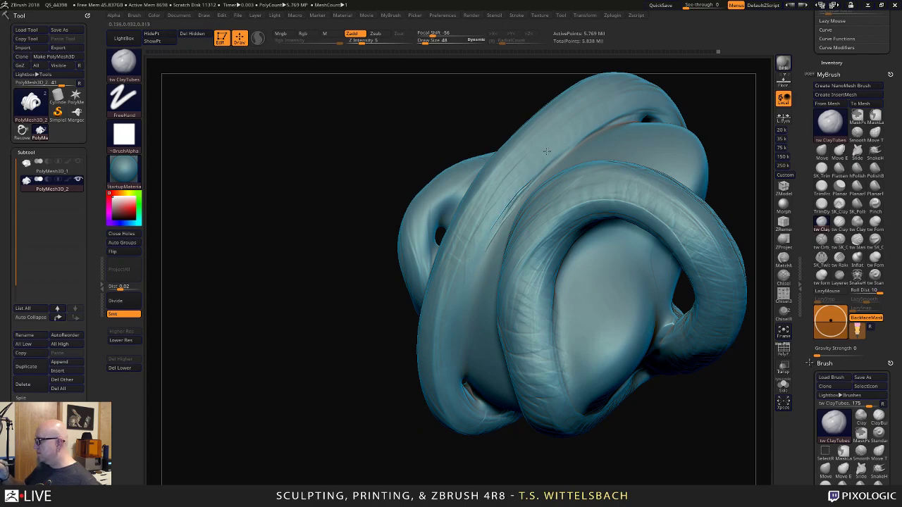
key("shift")
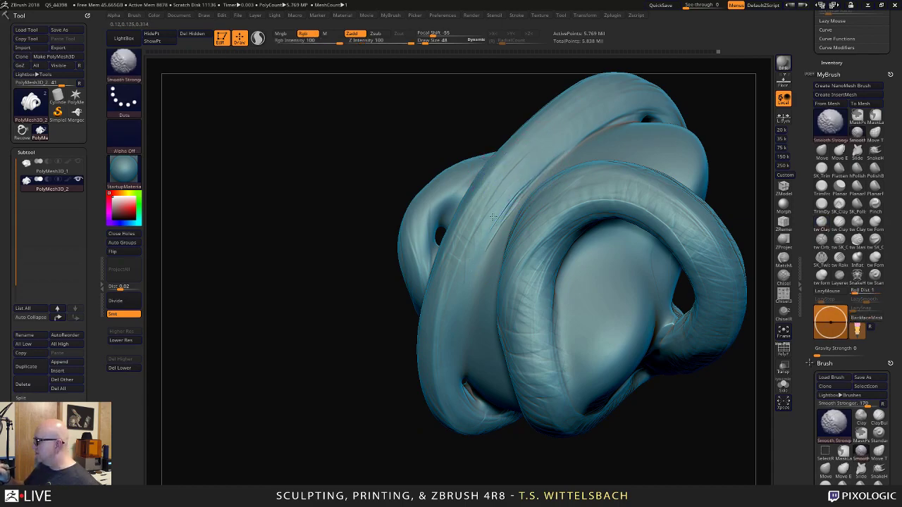
left_click_drag(493, 217, 454, 293, "shift")
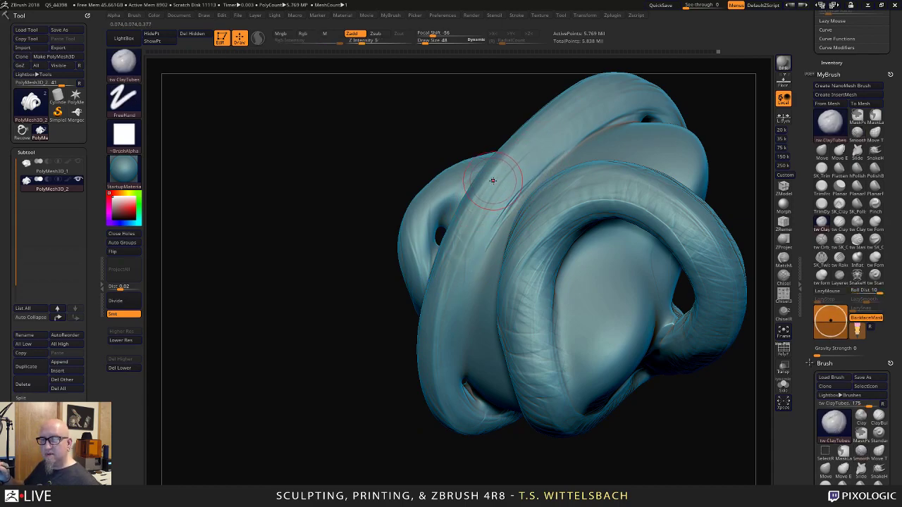
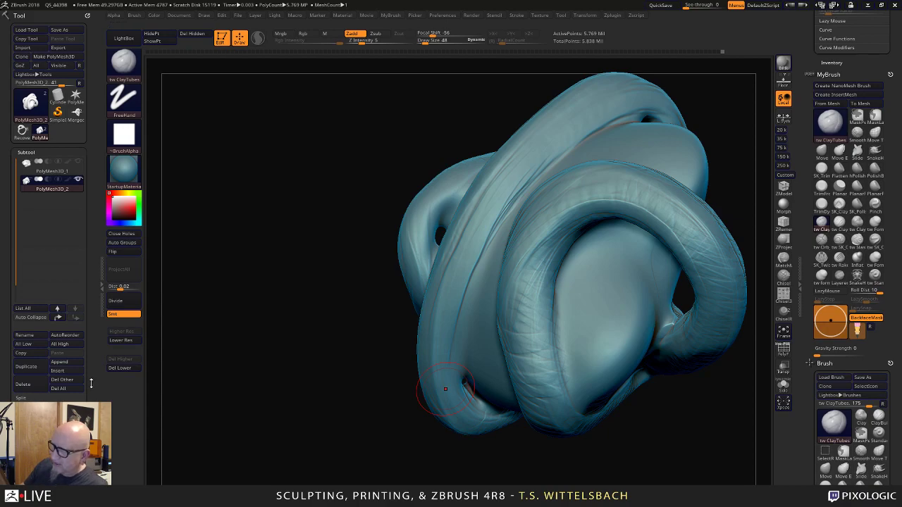
left_click_drag(90, 382, 86, 280)
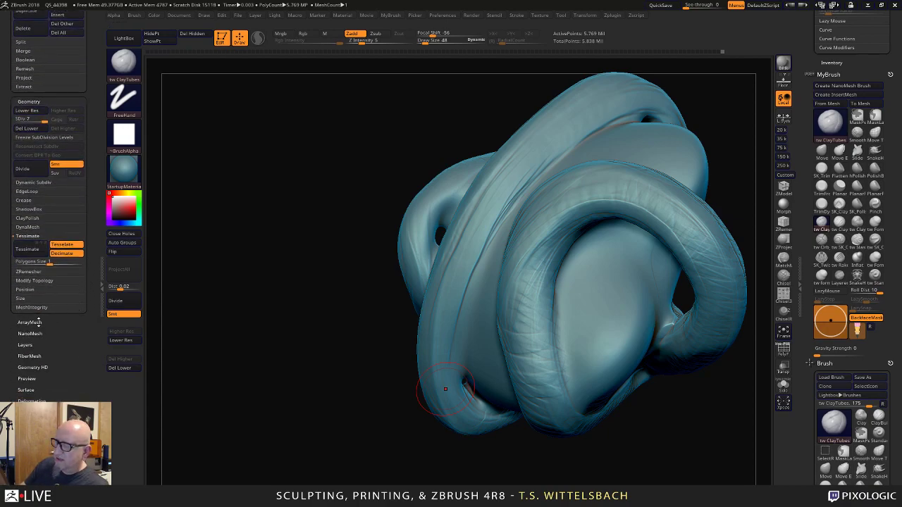
left_click(38, 322)
left_click_drag(324, 427, 395, 366, "alt")
mouse_move(441, 294)
left_mouse_down()
mouse_move(429, 383)
mouse_move(399, 392)
left_mouse_up()
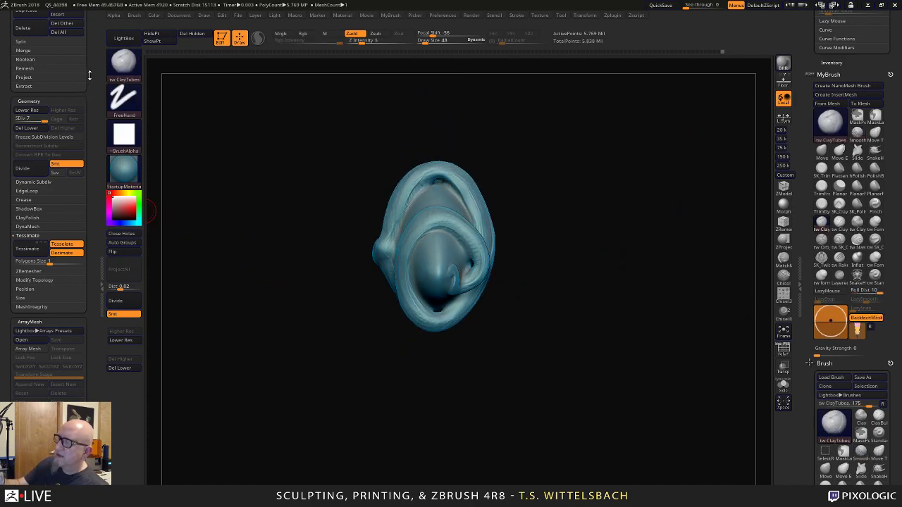
left_click_drag(89, 76, 91, 174)
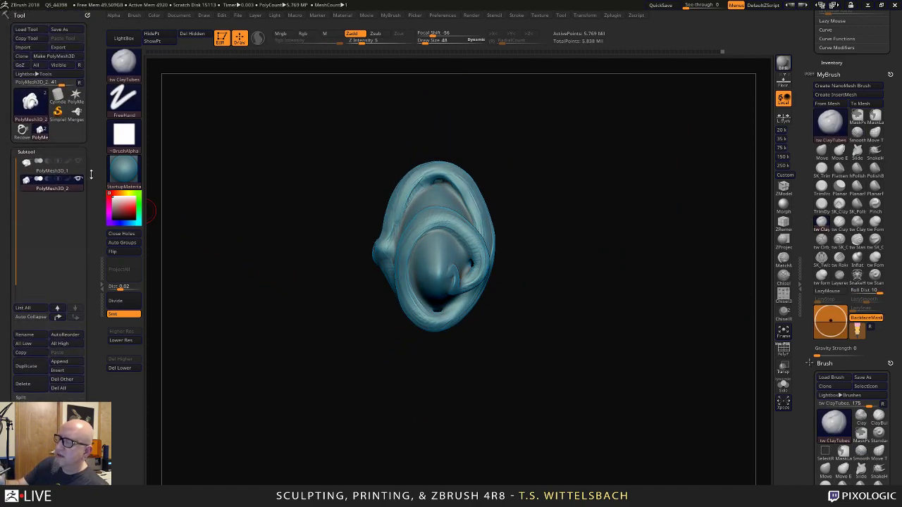
Load the PolyMesh3D star as the active tool and replace it with a PolySphere primitive.
left_click(75, 96)
left_click_drag(258, 368, 579, 428)
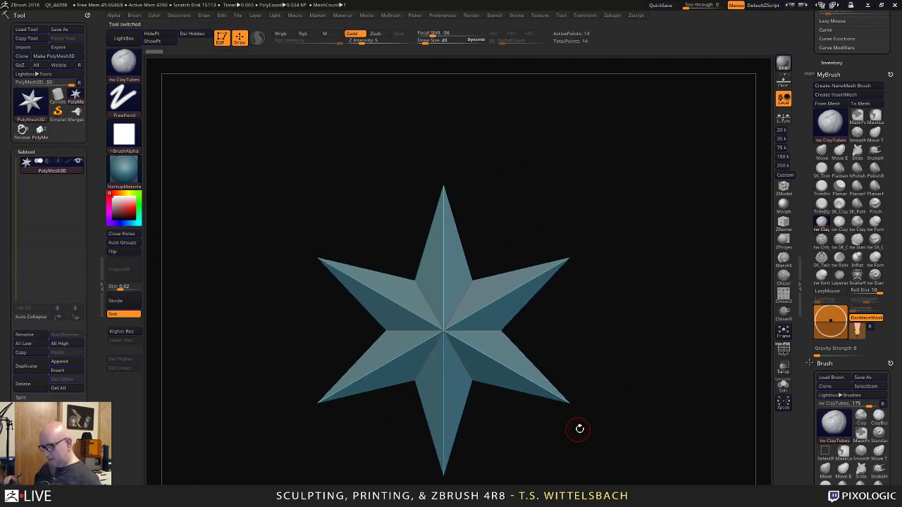
key("w")
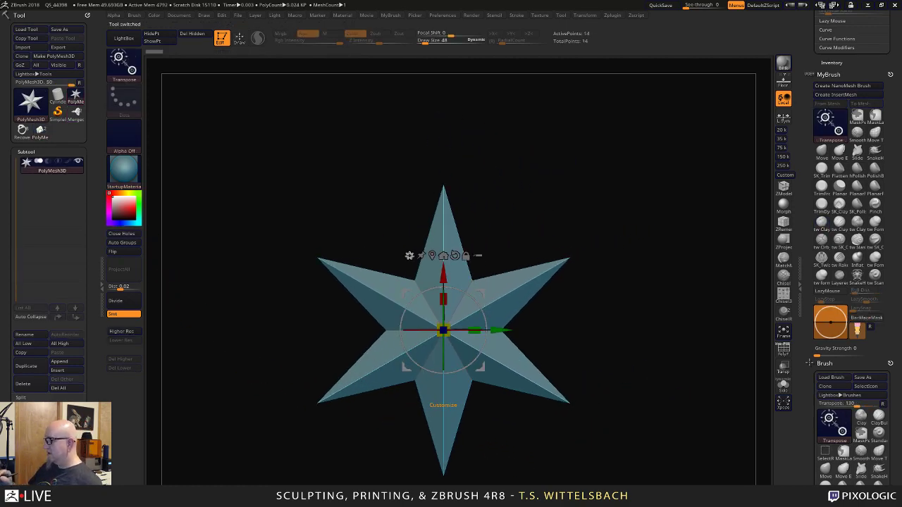
left_click(409, 256)
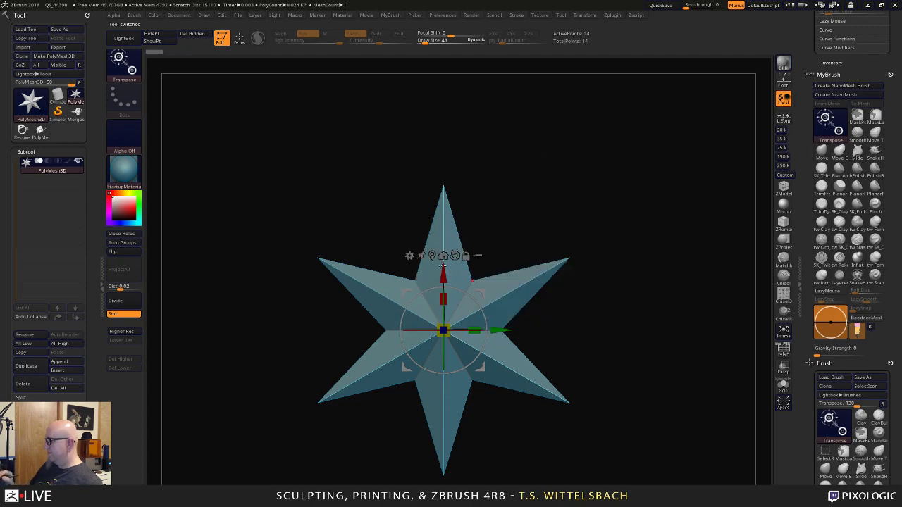
left_click(409, 256)
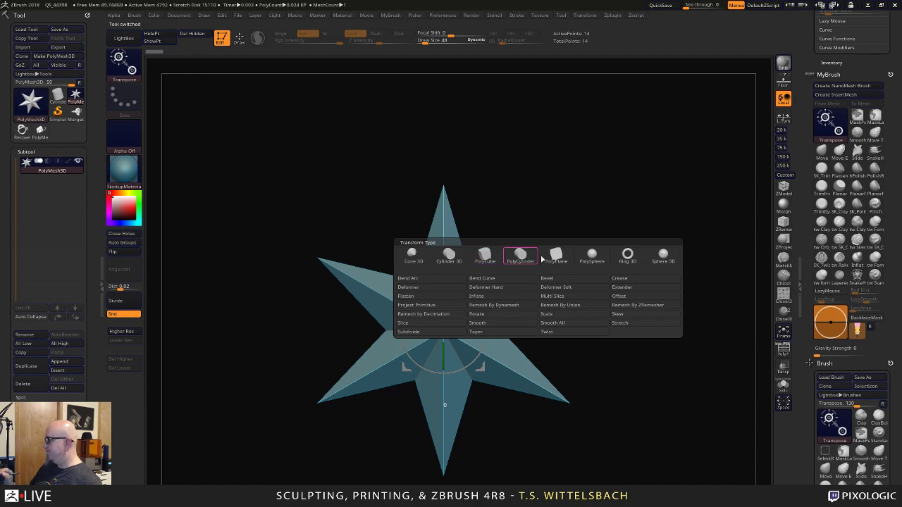
left_click(592, 256)
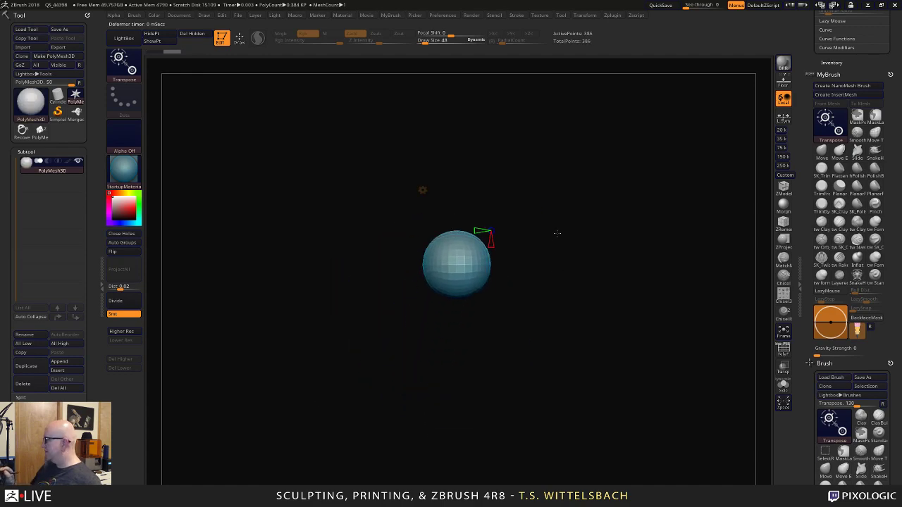
Choose the SnakeHook brush, enable Sculptris Pro, set Draw Size to 252 and turn on X symmetry.
left_click(874, 150)
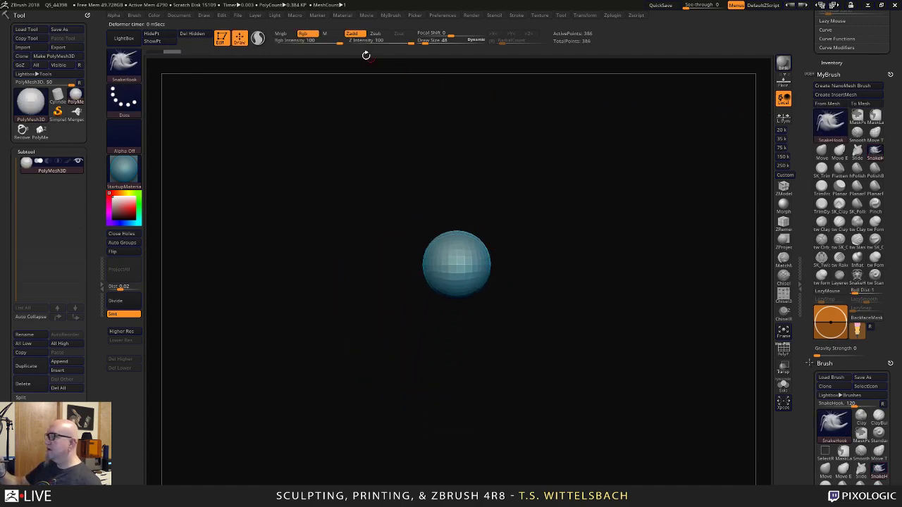
left_click(257, 37)
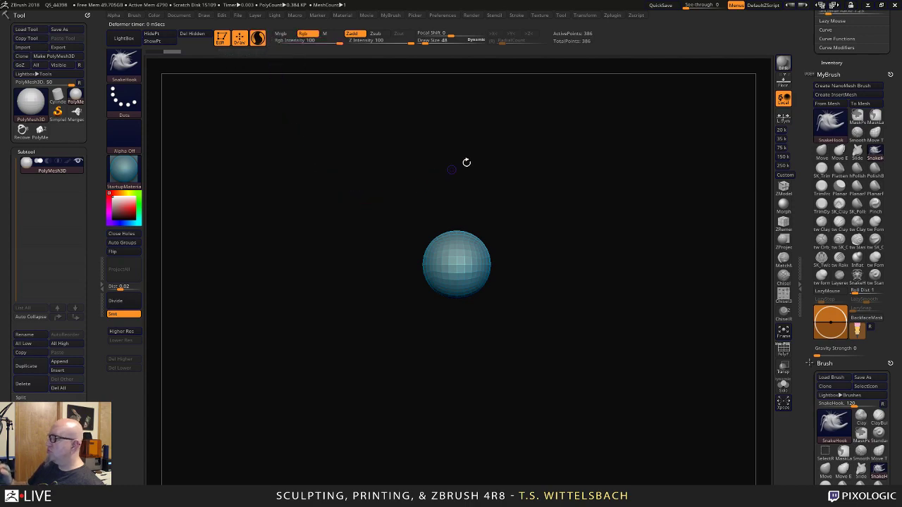
key("space")
left_click_drag(481, 206, 539, 273)
key("x")
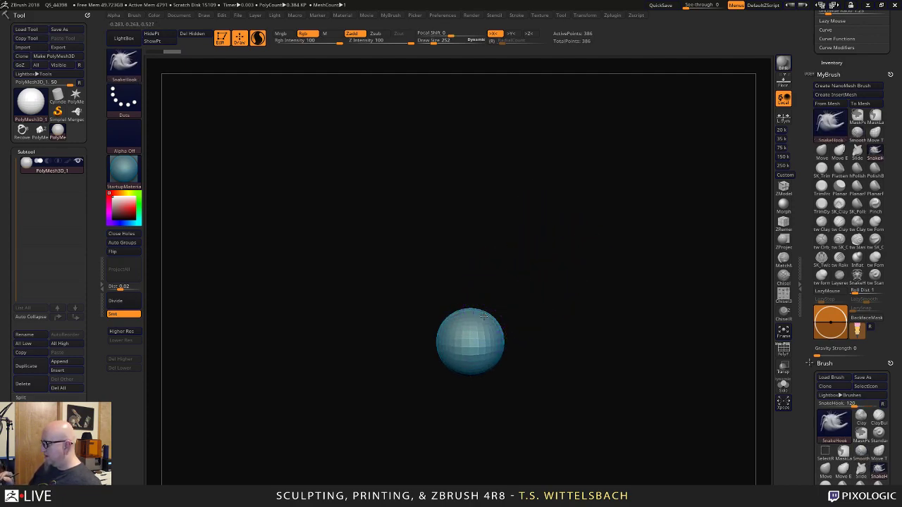
Pull two horns, a long snout and a pair of lower prongs from the sphere with SnakeHook and smooth the form.
left_click_drag(483, 317, 550, 195)
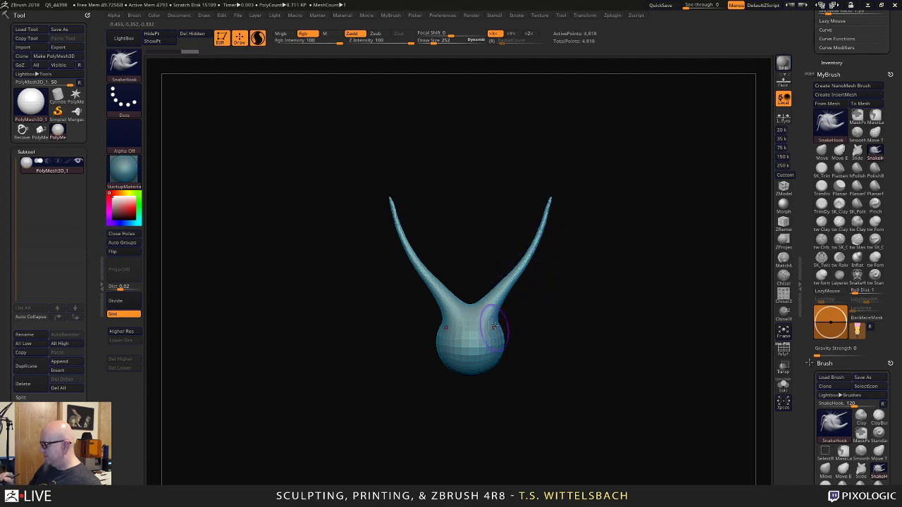
mouse_move(493, 326)
left_mouse_down()
mouse_move(470, 383)
mouse_move(470, 434)
left_mouse_up()
mouse_move(513, 419)
left_mouse_down()
mouse_move(472, 427)
mouse_move(495, 472)
left_mouse_up()
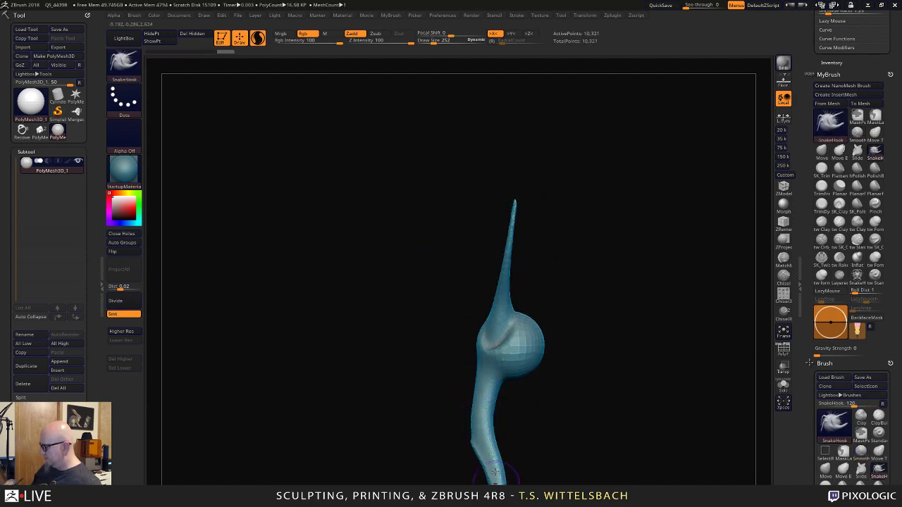
left_click_drag(520, 376, 510, 391)
mouse_move(573, 360)
left_mouse_down()
mouse_move(542, 370)
mouse_move(526, 389)
mouse_move(517, 440)
left_mouse_up()
mouse_move(552, 413)
left_mouse_down("shift")
mouse_move(527, 382)
mouse_move(501, 463)
mouse_move(500, 402)
left_mouse_up("shift")
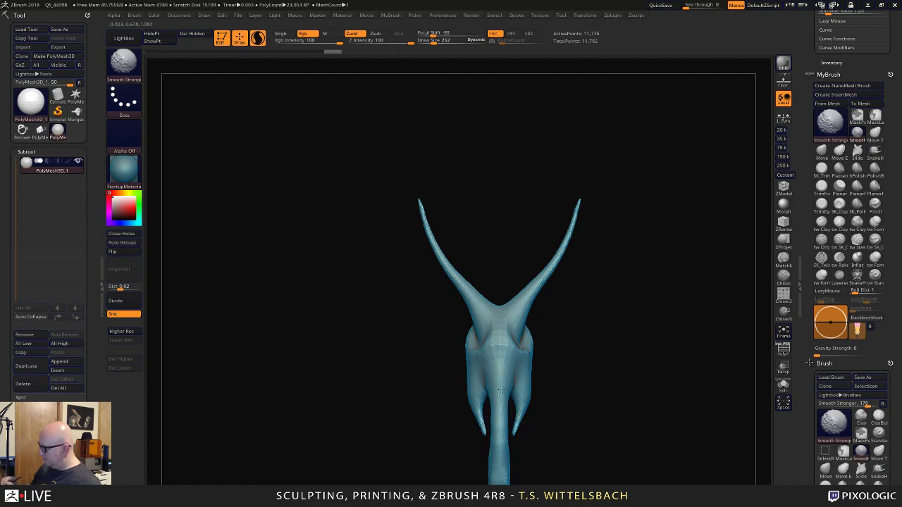
Extend the horn tips upward with SnakeHook and thicken the horns with the Inflat brush at Draw Size 148.
mouse_move(529, 350)
left_mouse_down()
mouse_move(533, 310)
mouse_move(586, 216)
mouse_move(607, 211)
left_mouse_up()
mouse_move(576, 240)
left_mouse_down()
mouse_move(596, 202)
mouse_move(580, 233)
mouse_move(582, 179)
left_mouse_up()
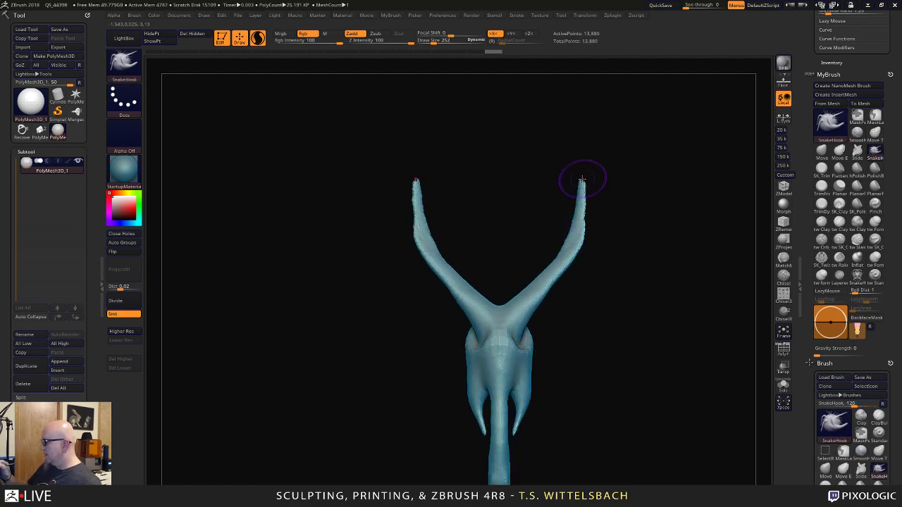
left_click(857, 258)
key("space")
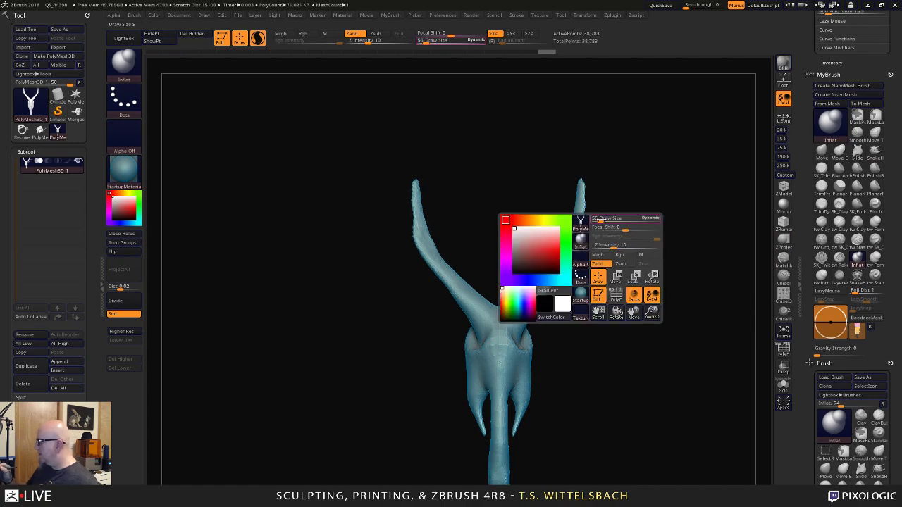
left_click_drag(598, 220, 606, 219)
mouse_move(573, 247)
left_mouse_down()
mouse_move(588, 173)
mouse_move(519, 331)
left_mouse_up()
Pull ear-like spikes from the sides of the head and small points from the snout's end with SnakeHook.
left_click_drag(594, 360, 606, 226, "alt")
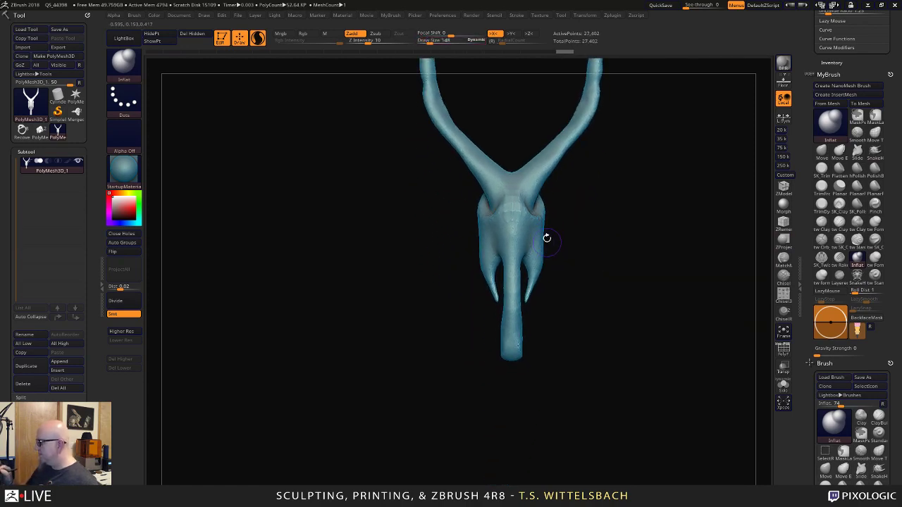
left_click(874, 150)
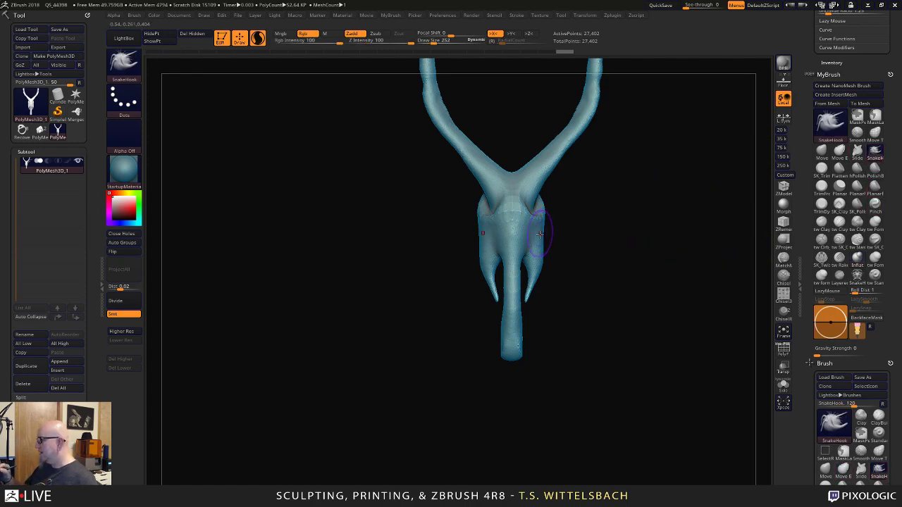
mouse_move(536, 229)
left_mouse_down()
mouse_move(565, 210)
mouse_move(567, 186)
left_mouse_up()
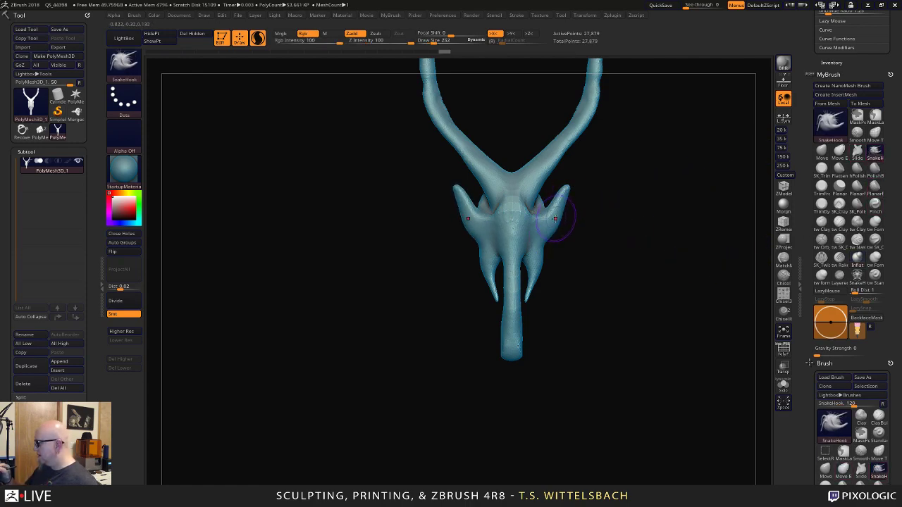
left_click_drag(559, 224, 536, 259)
mouse_move(515, 362)
left_mouse_down()
mouse_move(514, 382)
mouse_move(538, 367)
mouse_move(522, 375)
mouse_move(517, 317)
left_mouse_up()
Pull short spurs from the outer sides of the horns and lengthen the horns into tall tapered tips with SnakeHook.
left_click_drag(600, 295, 540, 326, "alt")
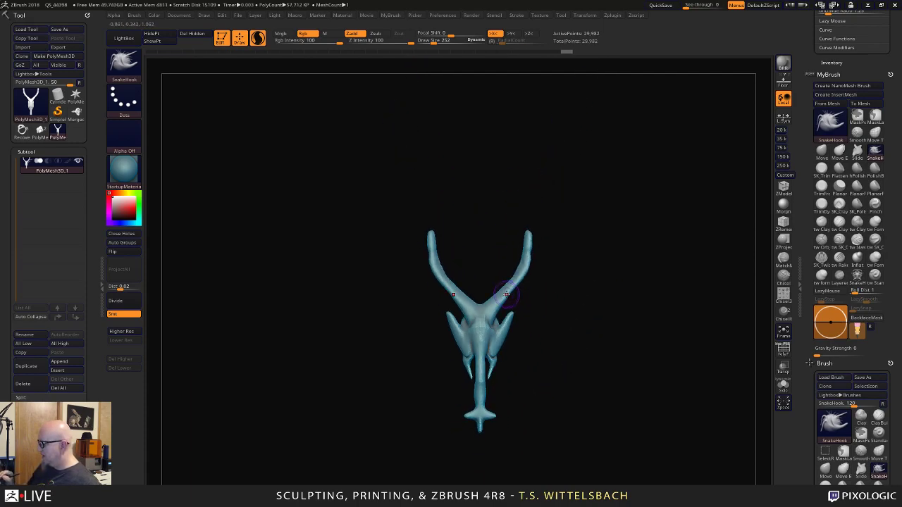
left_click_drag(516, 290, 537, 231)
left_click_drag(583, 250, 574, 213, "alt")
left_click_drag(523, 197, 532, 154)
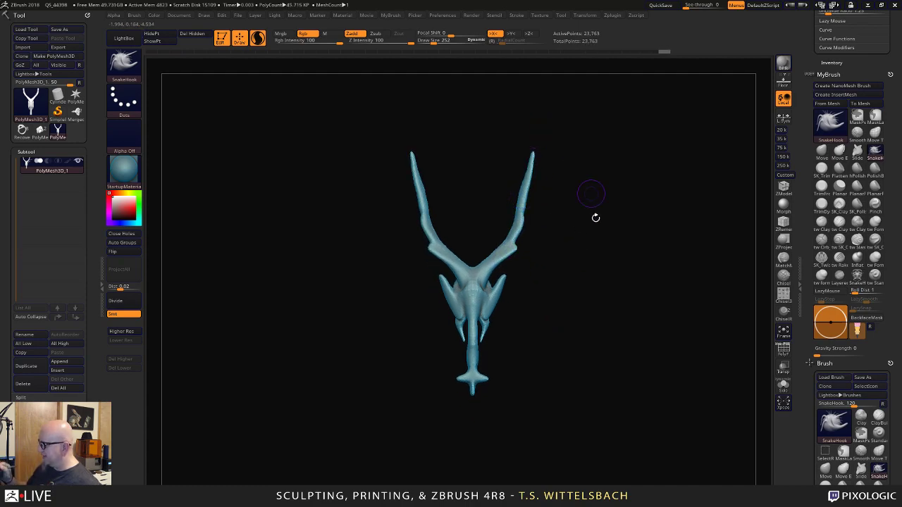
Turn on ArrayMesh for the horned head, enable Lock Pos and Lock Size, and switch the array to rotation settings.
left_click_drag(595, 217, 551, 210, "alt")
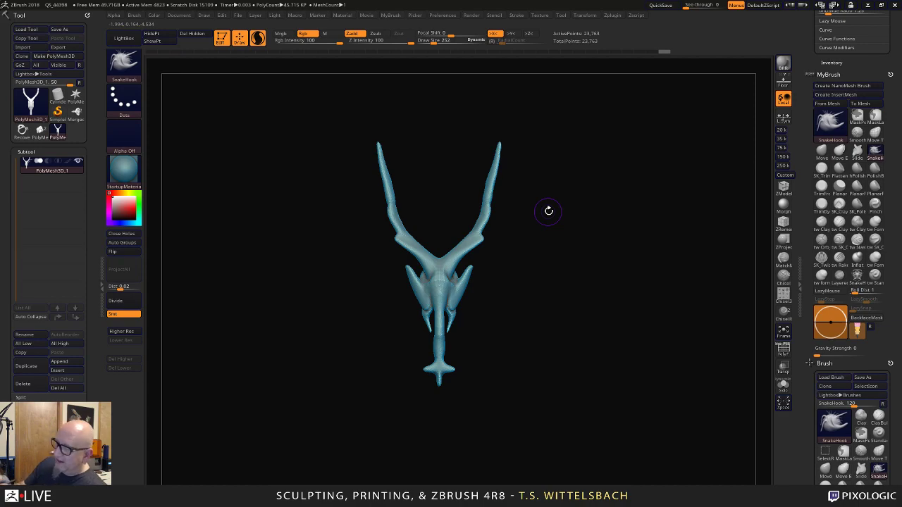
left_click_drag(89, 465, 88, 362)
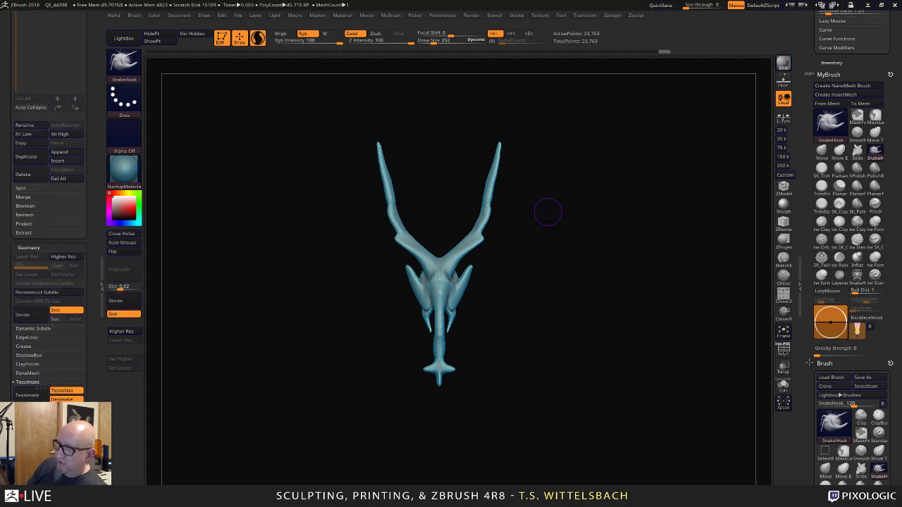
scroll(42, 317, "down", 7)
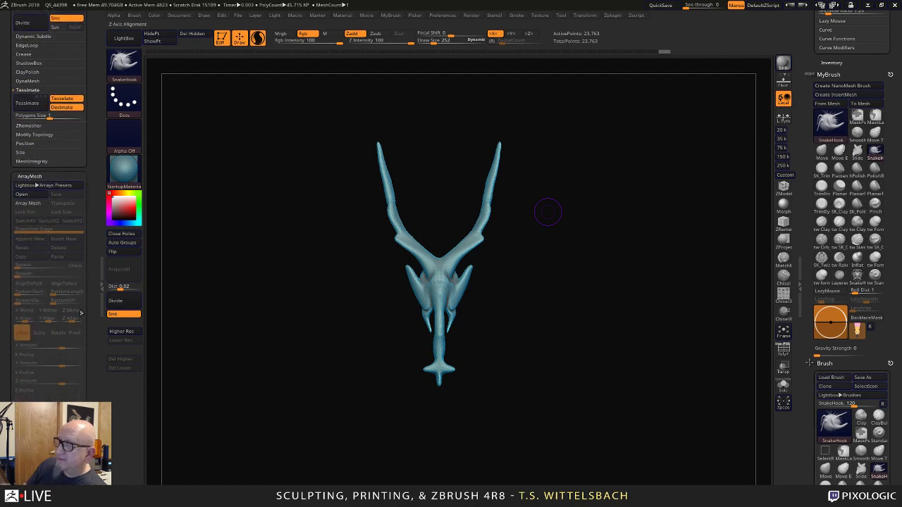
left_click(40, 204)
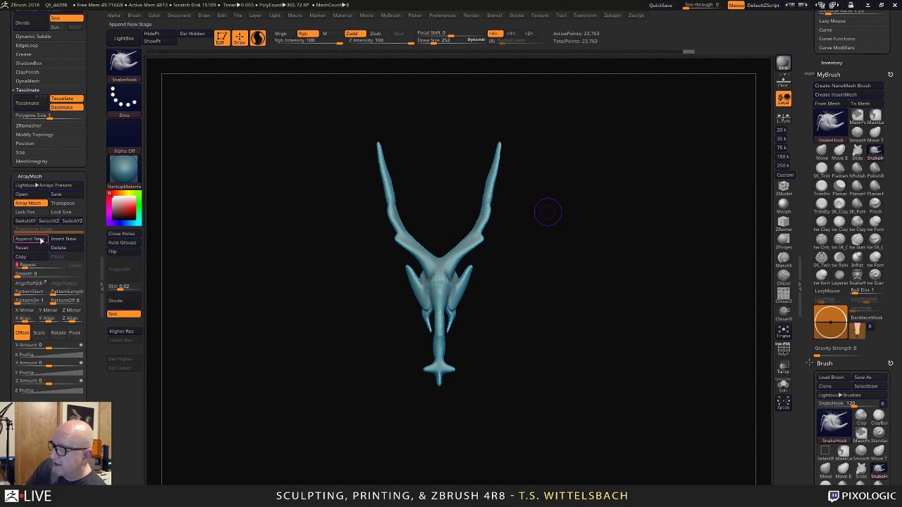
left_click(25, 211)
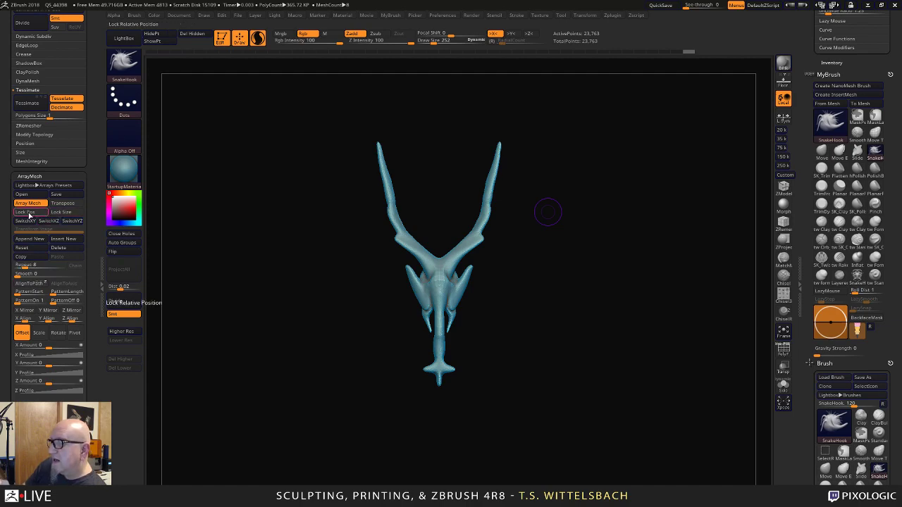
left_click(62, 212)
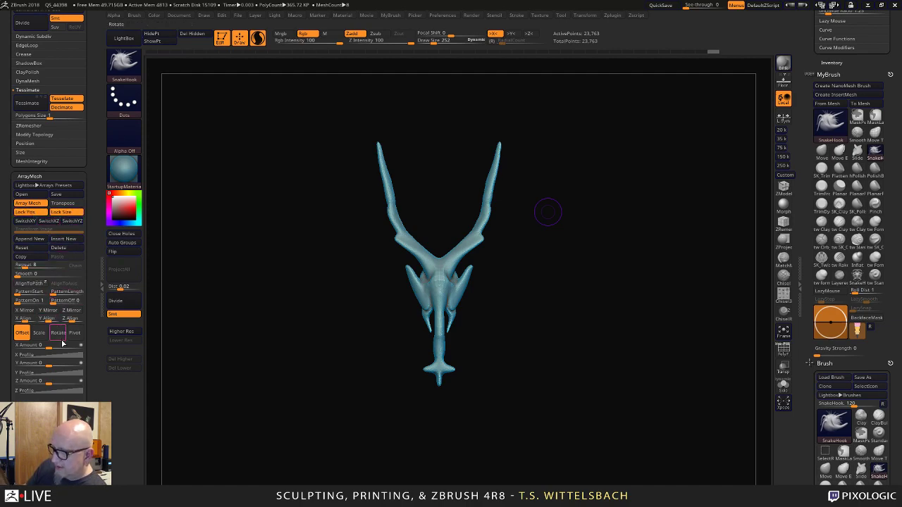
left_click(58, 333)
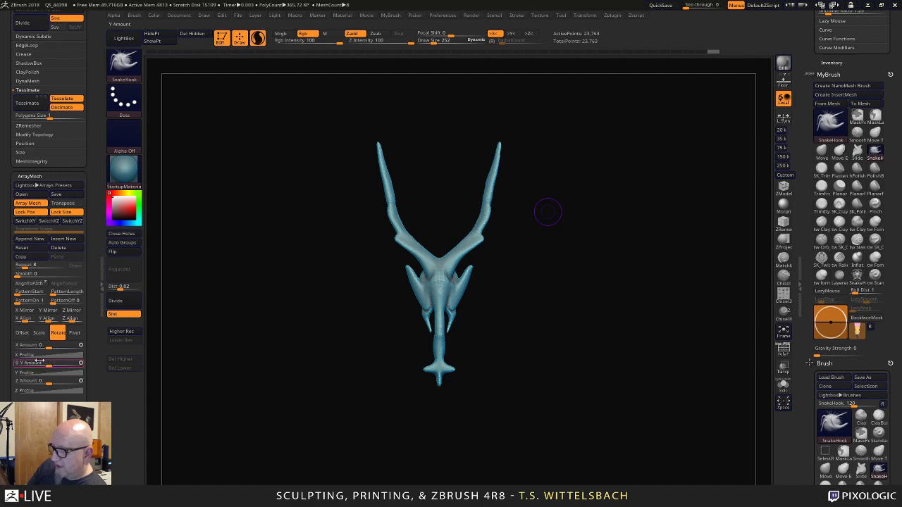
Set the array's Y rotation amount to 360 so the eight heads form a full ring.
left_click_drag(214, 345, 216, 322, "alt")
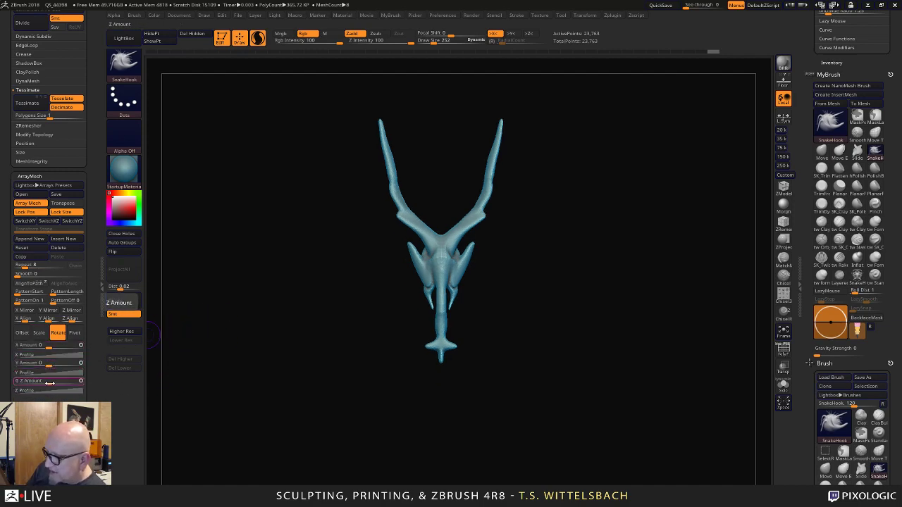
left_click_drag(49, 382, 65, 366)
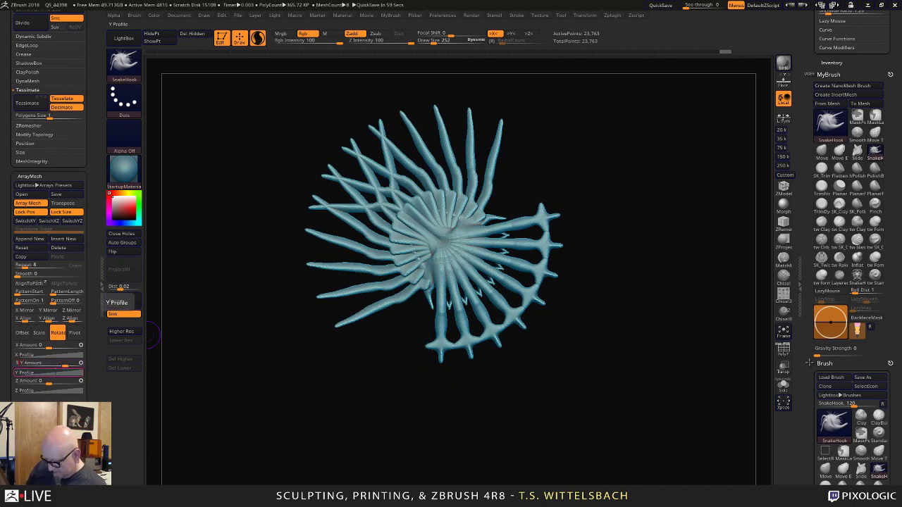
key("Return")
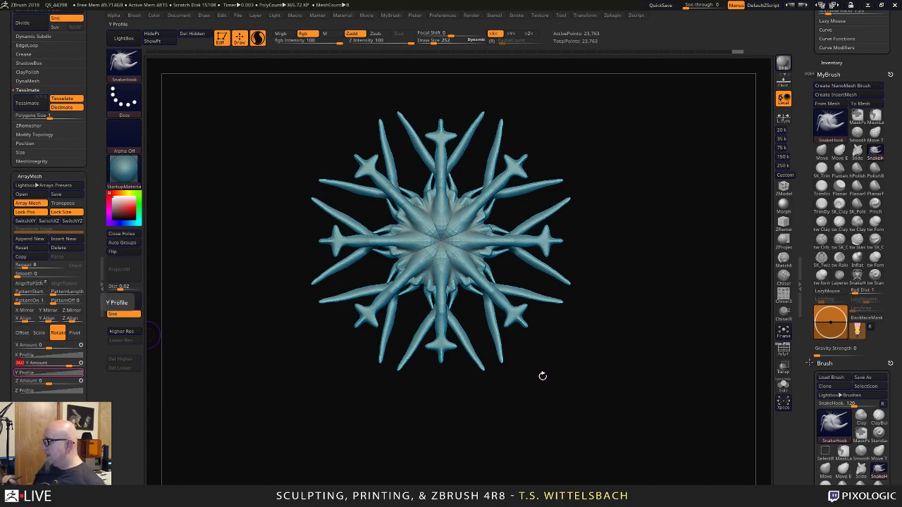
Try moving and rotating the source head with the transform gizmo to vary the radial pattern.
key("w")
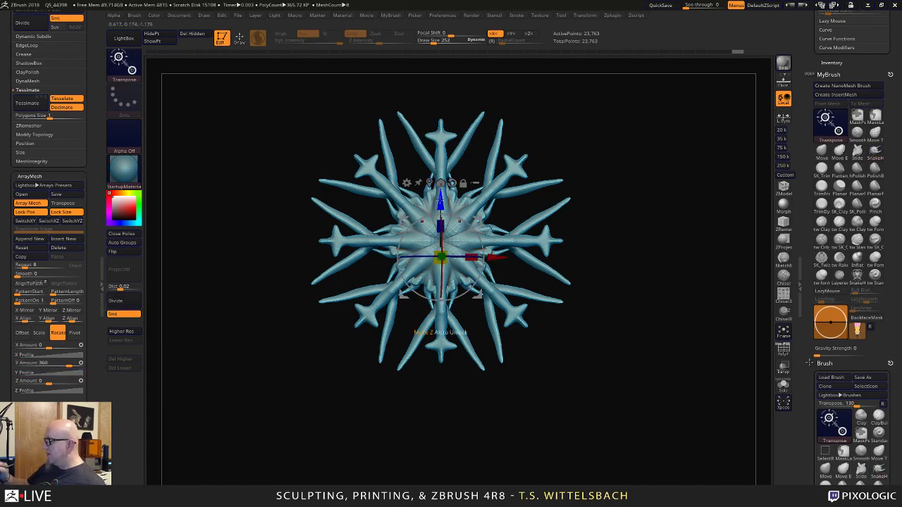
left_click_drag(440, 200, 474, 288)
left_click_drag(665, 181, 591, 214, "alt")
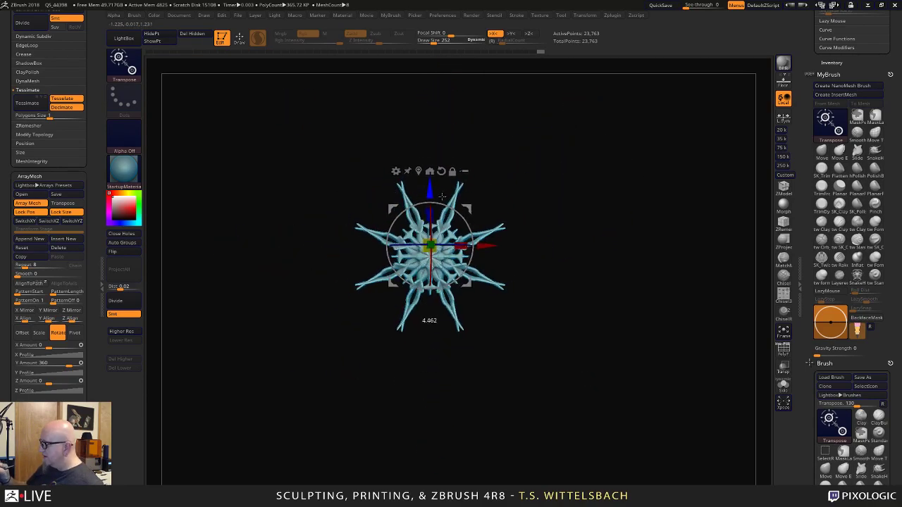
left_click_drag(544, 195, 622, 230, "alt")
left_click_drag(478, 260, 512, 260)
mouse_move(456, 332)
left_mouse_down()
mouse_move(540, 334)
mouse_move(472, 334)
left_mouse_up()
left_click_drag(515, 241, 476, 203)
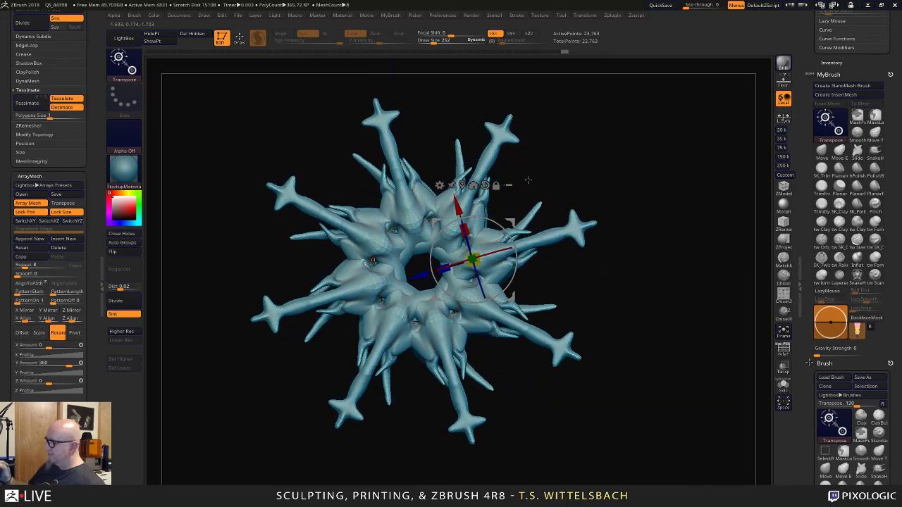
mouse_move(603, 195)
left_mouse_down("alt")
mouse_move(620, 150)
mouse_move(644, 195)
mouse_move(645, 249)
mouse_move(610, 214)
left_mouse_up("alt")
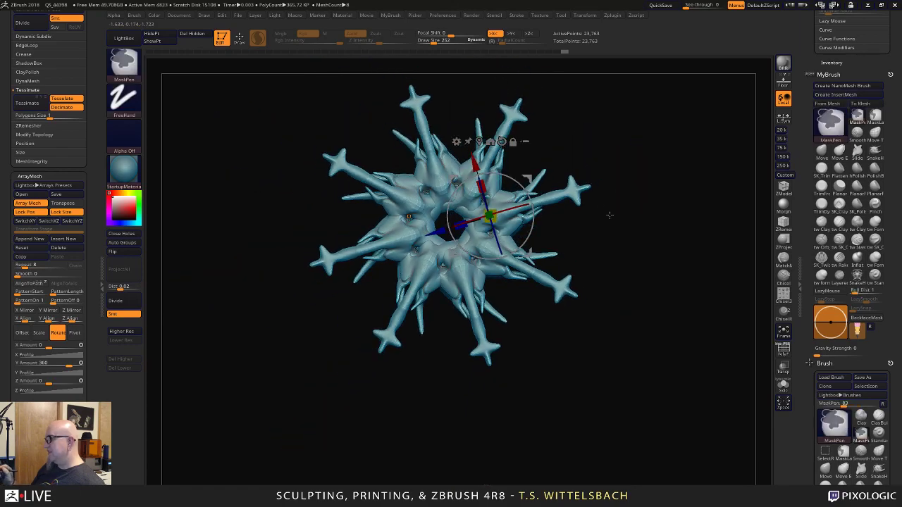
Undo the gizmo transformations and the array's Y rotation, back to a single visible head.
key("ctrl+z")
key("ctrl+z")
key("ctrl+z")
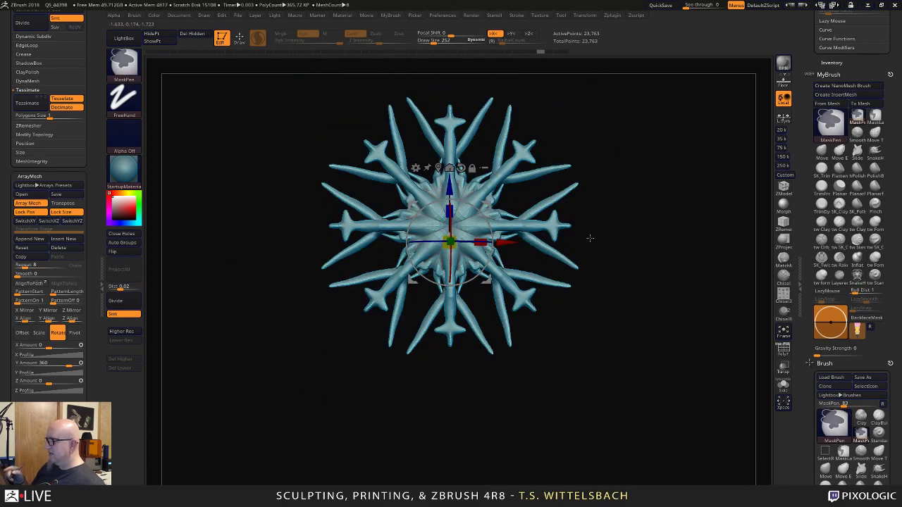
key("ctrl+z")
key("ctrl+z")
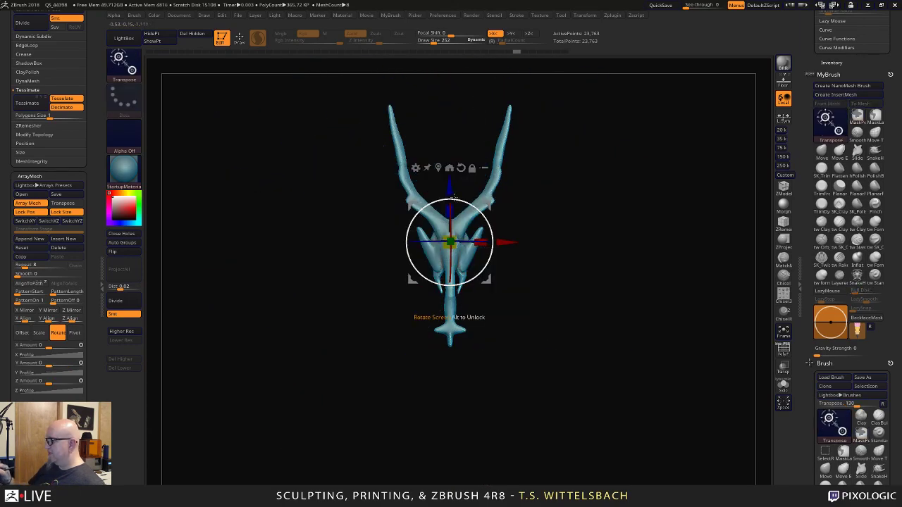
Move the head upward off its array centre and set the array's Y rotation amount to 360.
left_click_drag(453, 198, 463, 124)
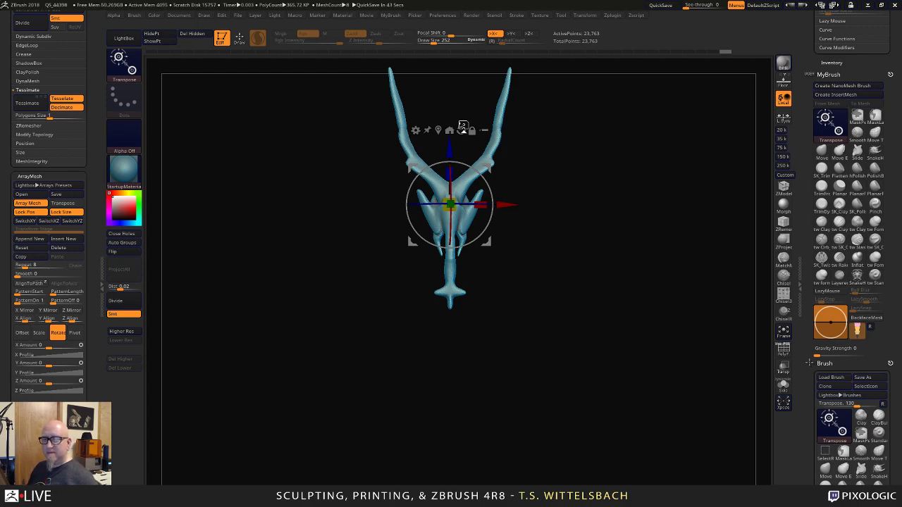
left_click_drag(558, 345, 590, 340, "alt")
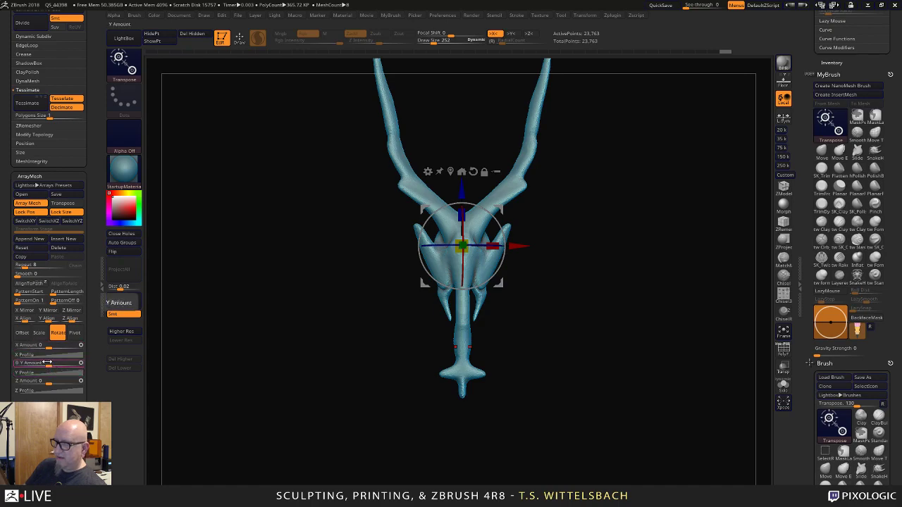
left_click_drag(49, 363, 72, 364)
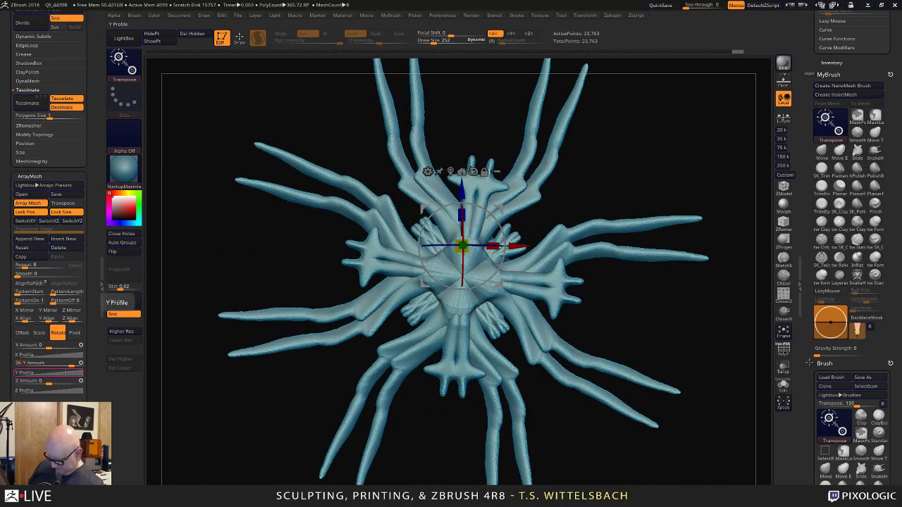
key("Return")
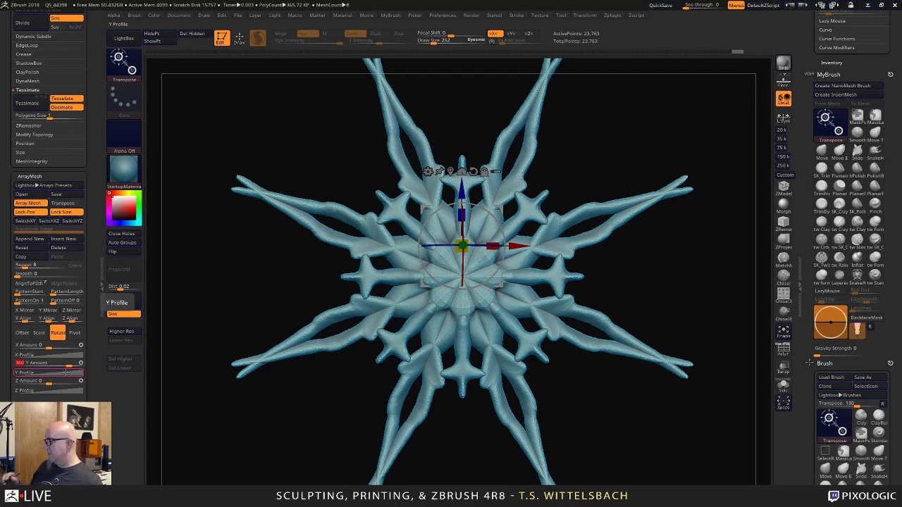
Move the source head outward along its vertical axis until the snouts of all copies meet at the centre.
left_click_drag(562, 399, 525, 358, "alt")
left_click_drag(438, 164, 439, 92)
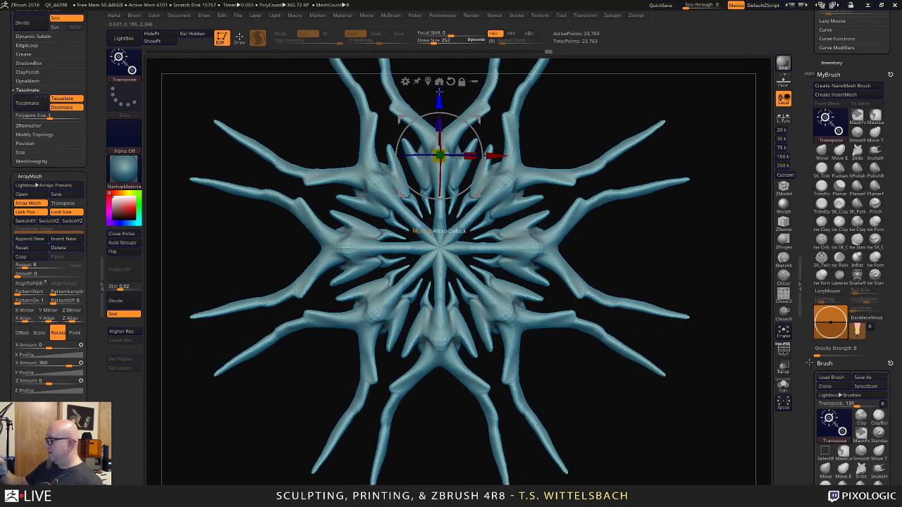
left_click_drag(663, 256, 663, 297, "alt")
Pull the source head's ear spikes and horn branches outward with SnakeHook so they reach the neighbouring copies.
left_click(874, 150)
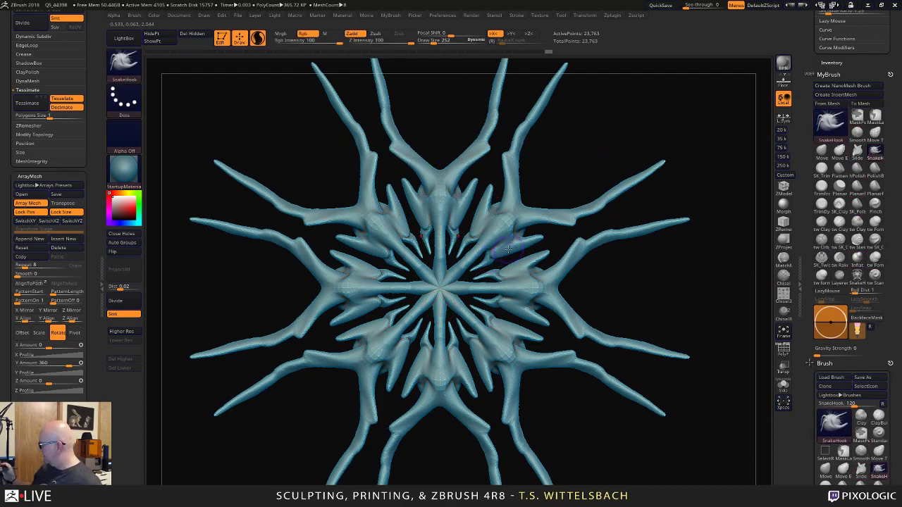
left_click(783, 350)
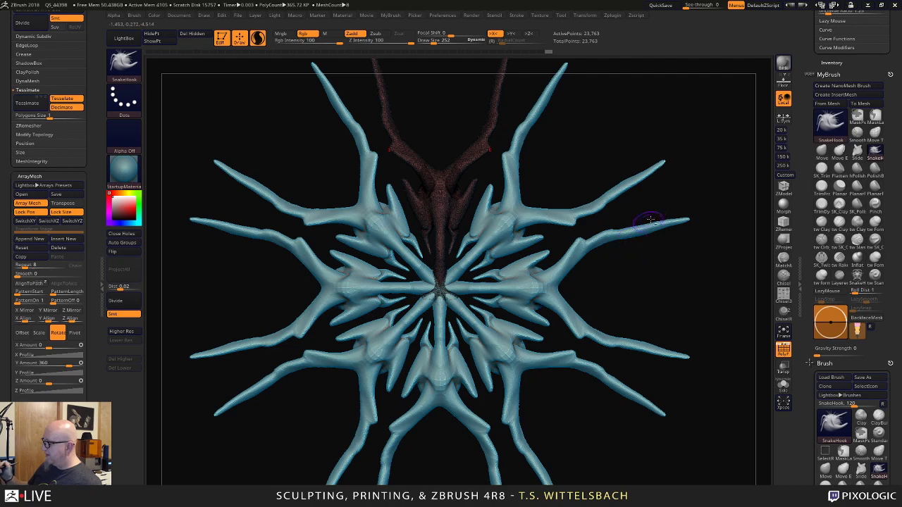
left_click(783, 350)
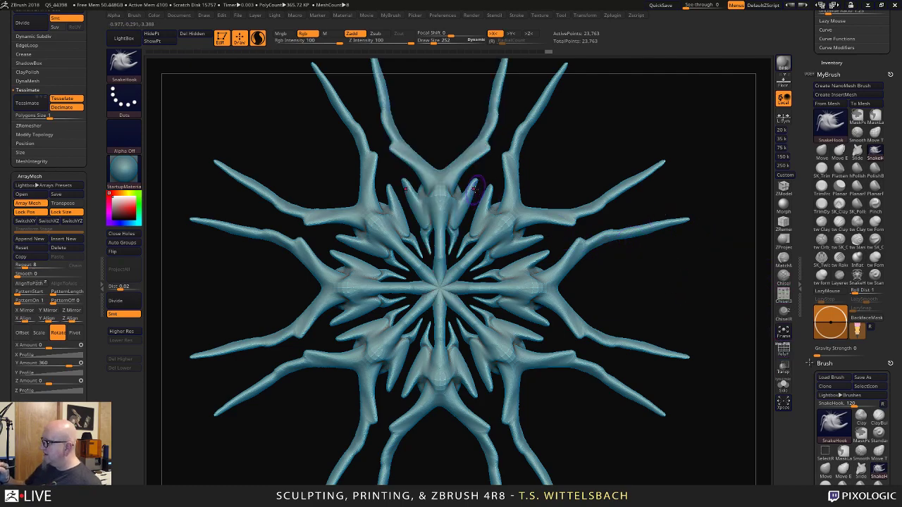
left_click_drag(475, 185, 503, 135)
left_click_drag(607, 101, 605, 209, "alt")
mouse_move(499, 192)
left_mouse_down()
mouse_move(539, 165)
mouse_move(539, 138)
mouse_move(550, 127)
left_mouse_up()
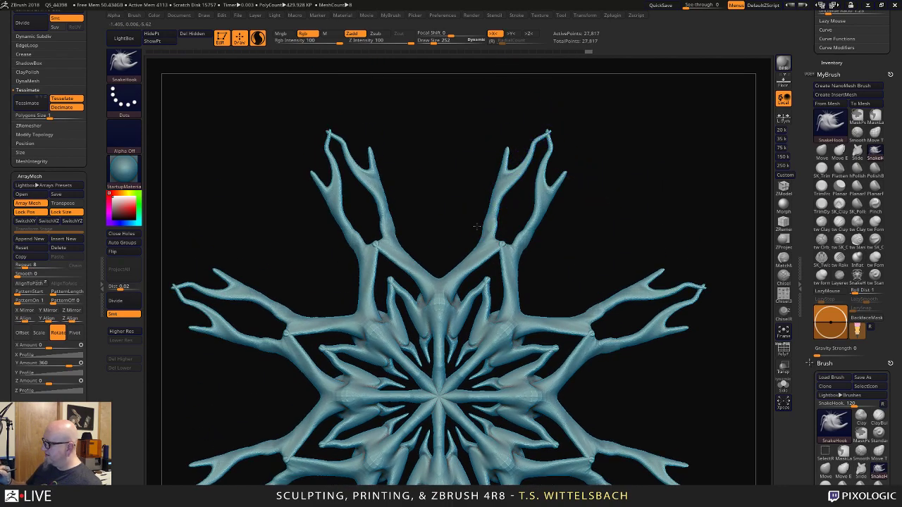
Pull inward-pointing spurs between the source head's horns and add small rounded bumps along the horns with SnakeHook.
mouse_move(487, 231)
left_mouse_down()
mouse_move(440, 219)
mouse_move(457, 227)
mouse_move(425, 233)
mouse_move(442, 229)
left_mouse_up()
left_click_drag(604, 200, 603, 138, "alt")
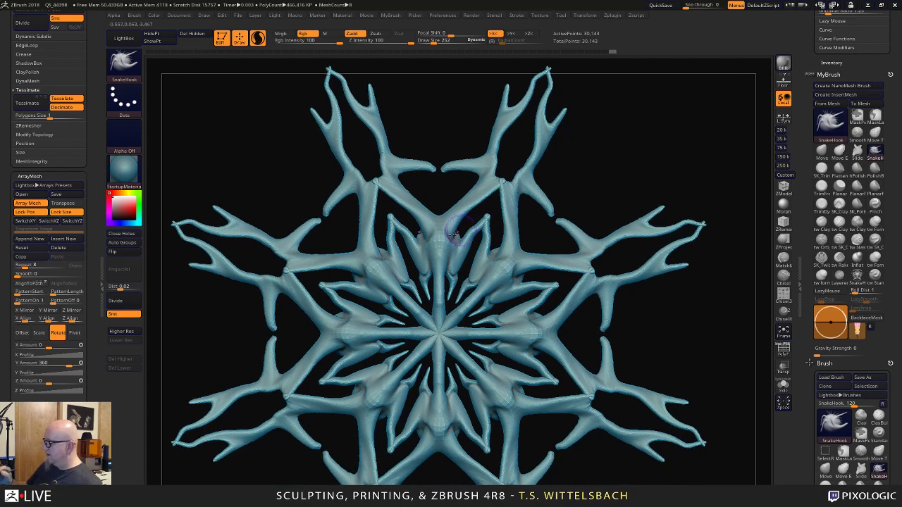
left_click_drag(396, 222, 393, 218)
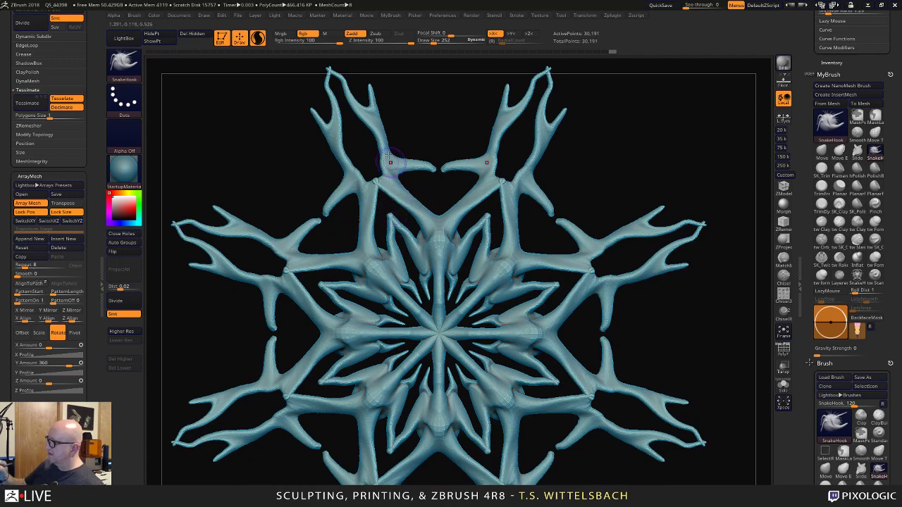
left_click_drag(381, 143, 366, 137)
left_click_drag(361, 128, 365, 127)
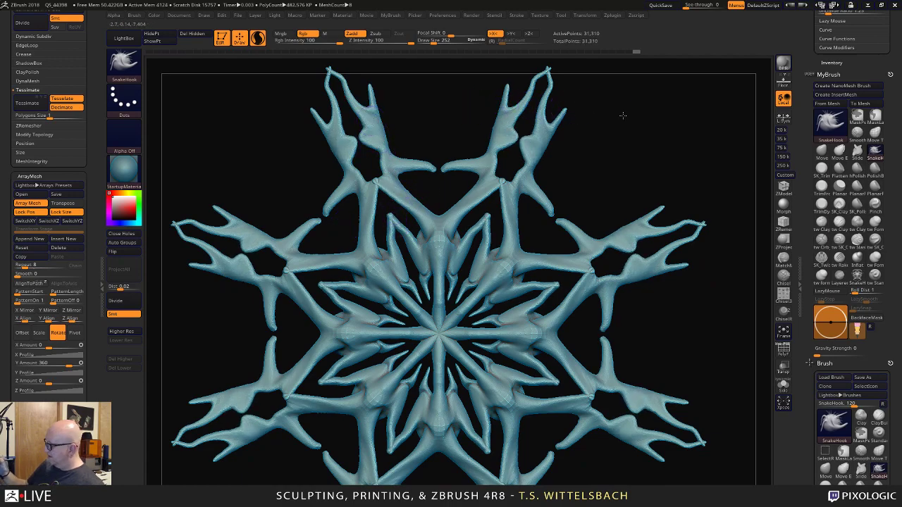
left_click_drag(622, 115, 598, 108, "alt")
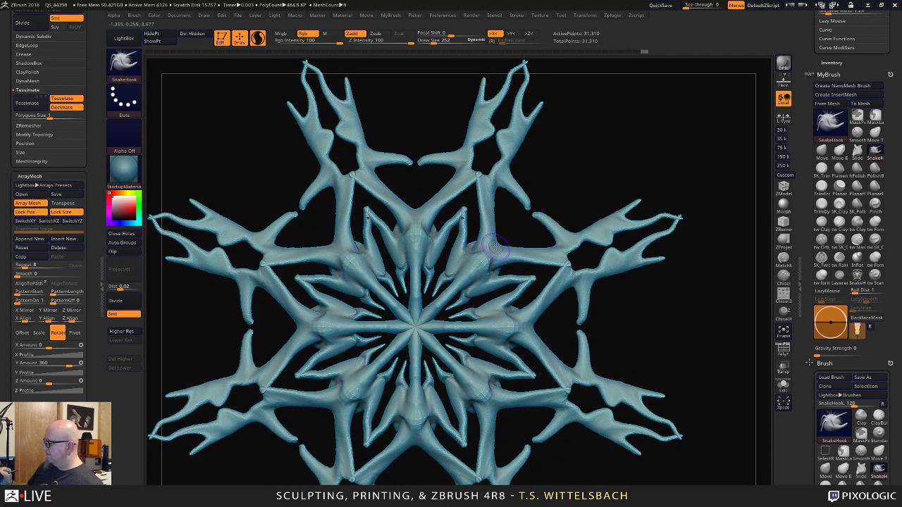
mouse_move(413, 206)
left_mouse_down()
mouse_move(414, 221)
mouse_move(435, 189)
left_mouse_up()
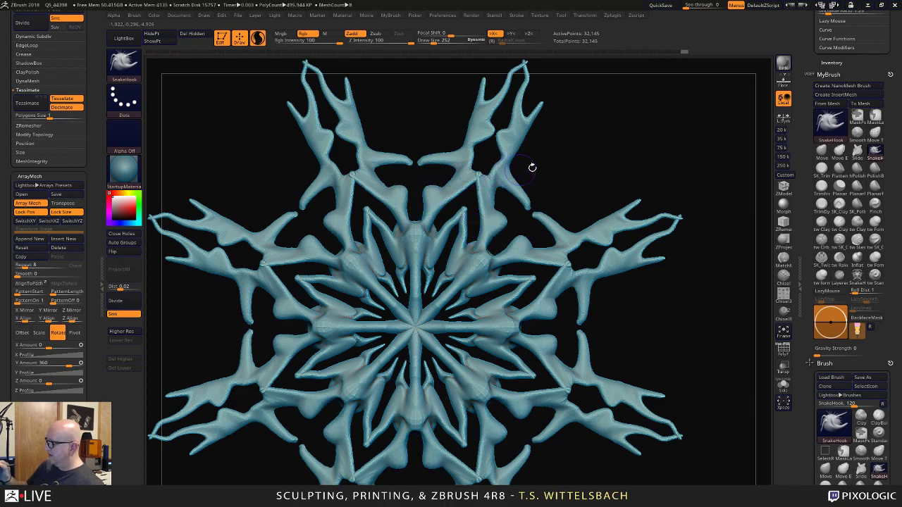
Set the SnakeHook Draw Size to 304 and pull thin curling tendrils from the source head's horns.
left_click_drag(531, 167, 560, 153, "alt")
left_click_drag(659, 144, 595, 195, "alt")
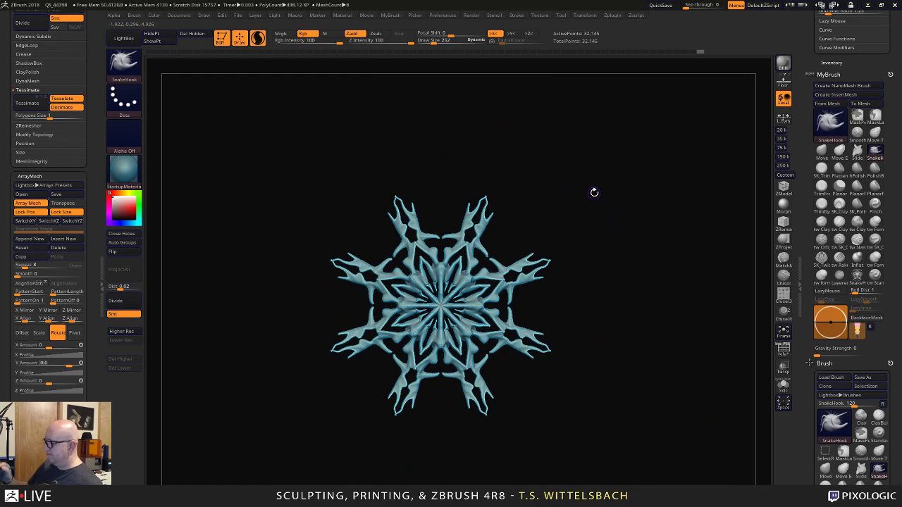
left_click_drag(505, 147, 507, 238, "alt")
key("space")
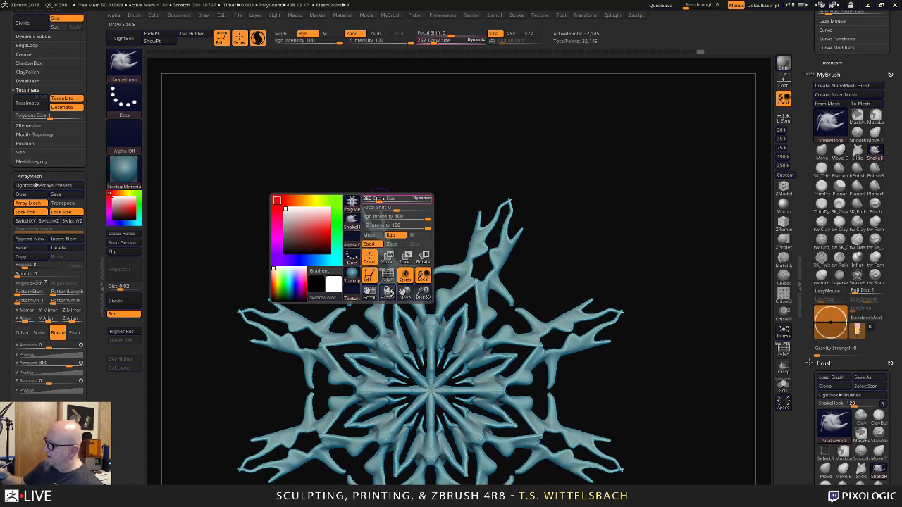
mouse_move(379, 200)
left_mouse_down()
mouse_move(382, 209)
mouse_move(386, 157)
mouse_move(407, 184)
mouse_move(426, 177)
left_mouse_up()
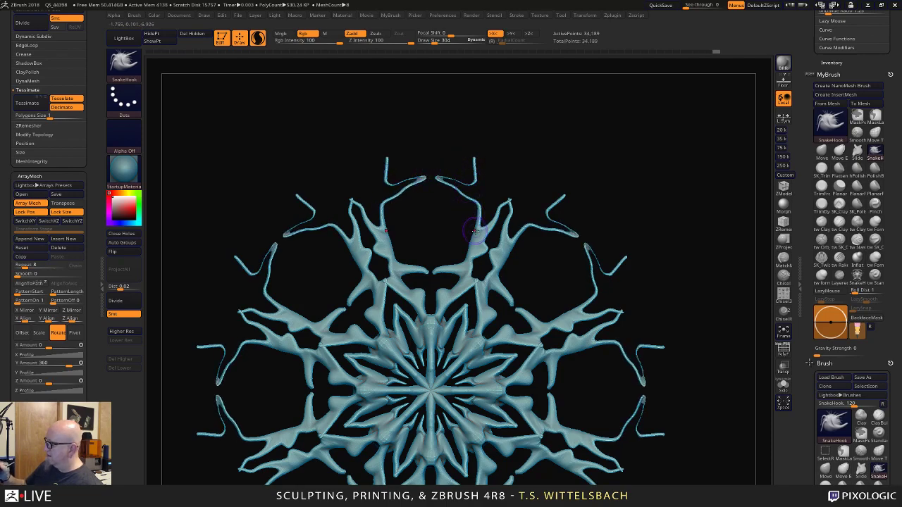
left_click_drag(476, 231, 496, 161)
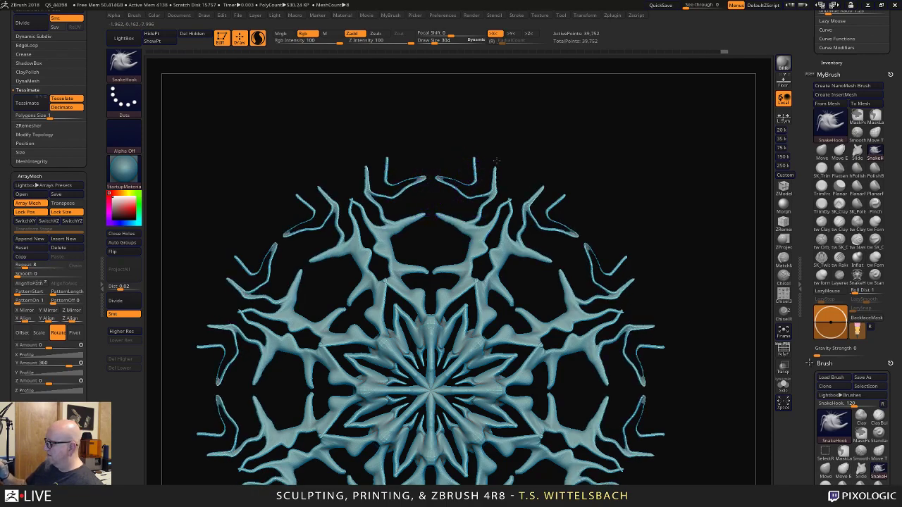
Pull further long tendrils outward from the horns and inner spurs to form a lacy rim around the snowflake.
mouse_move(513, 204)
left_mouse_down()
mouse_move(525, 158)
mouse_move(519, 129)
mouse_move(550, 115)
left_mouse_up()
mouse_move(443, 215)
left_mouse_down()
mouse_move(412, 148)
mouse_move(437, 97)
left_mouse_up()
mouse_move(497, 252)
left_mouse_down()
mouse_move(458, 261)
mouse_move(430, 184)
left_mouse_up()
left_click_drag(659, 181, 630, 119, "alt")
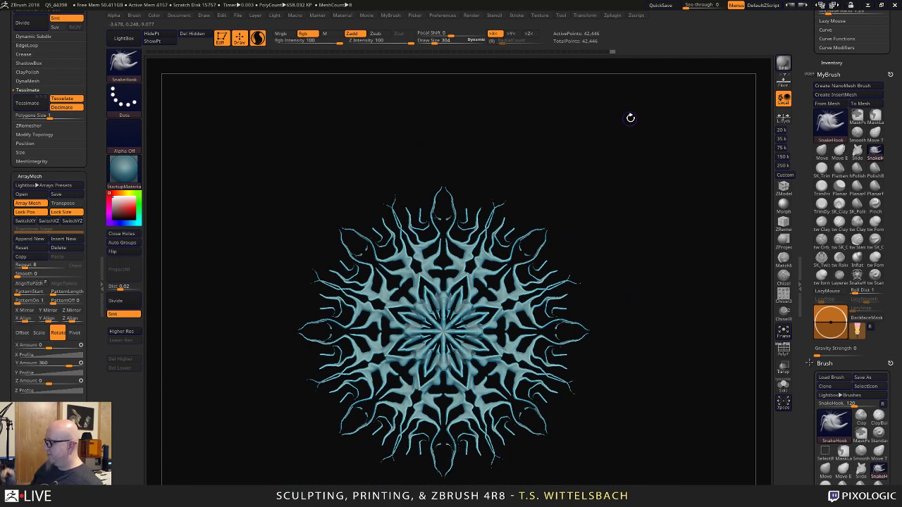
Try moving the source head across the array's centre for an inward-facing pattern, and move it back to the outward-facing layout.
left_click_drag(608, 302, 605, 261, "alt")
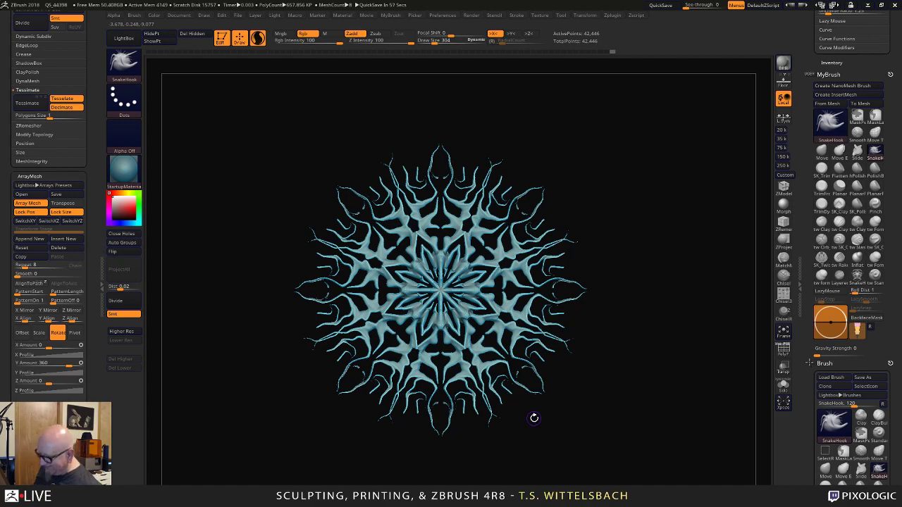
key("w")
left_click_drag(440, 202, 445, 235)
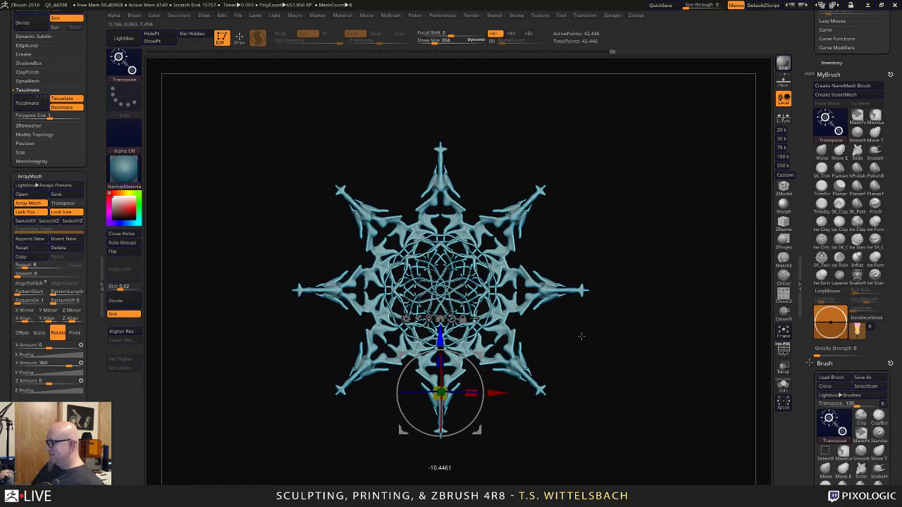
left_click_drag(610, 278, 618, 358, "alt")
left_click_drag(674, 260, 643, 394, "alt")
left_click_drag(427, 380, 441, 231)
mouse_move(441, 232)
right_mouse_down()
mouse_move(443, 320)
mouse_move(468, 415)
mouse_move(465, 372)
mouse_move(689, 288)
mouse_move(694, 271)
right_mouse_up()
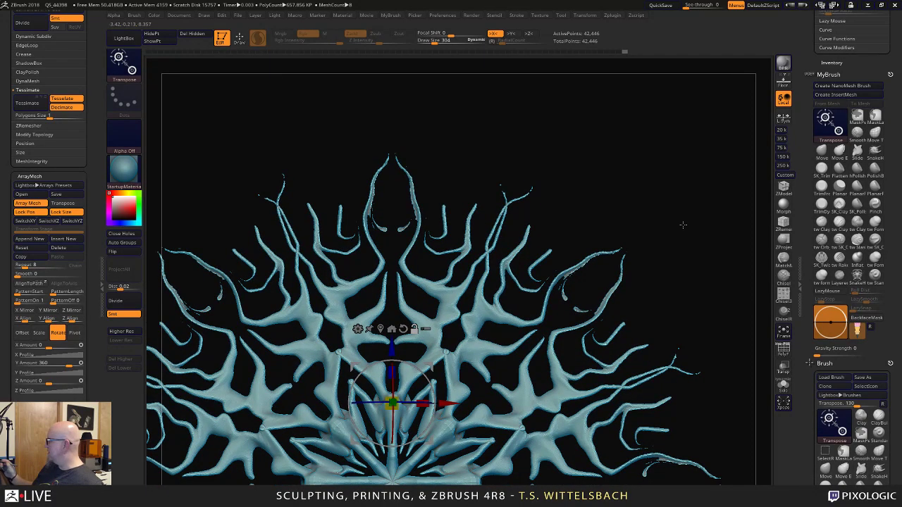
Thicken the thin curling tendrils of the top horns using the Inflat brush at Draw Size 252.
left_click(856, 257)
key("space")
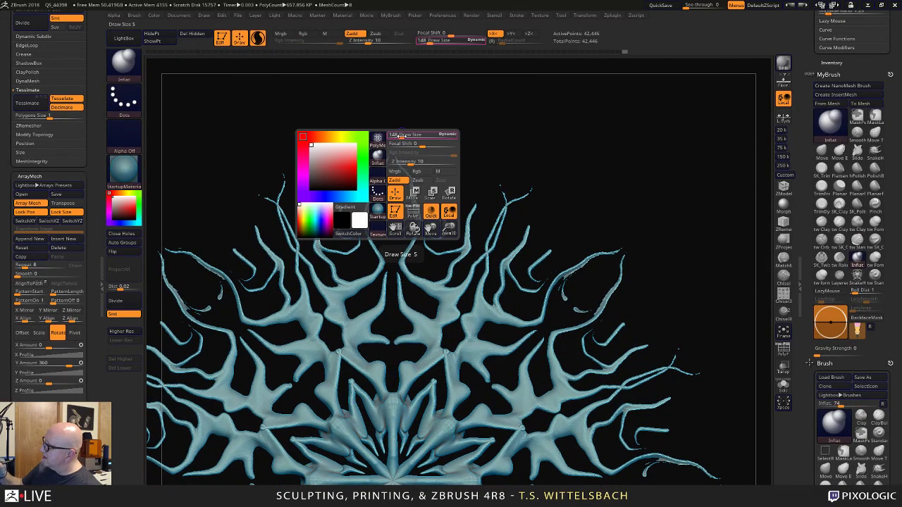
left_click_drag(401, 134, 407, 121)
mouse_move(374, 269)
left_mouse_down()
mouse_move(367, 215)
mouse_move(389, 157)
mouse_move(367, 227)
left_mouse_up()
mouse_move(358, 238)
left_mouse_down()
mouse_move(348, 237)
mouse_move(341, 209)
left_mouse_up()
mouse_move(426, 232)
left_mouse_down()
mouse_move(456, 254)
mouse_move(468, 246)
mouse_move(426, 281)
mouse_move(460, 324)
left_mouse_up()
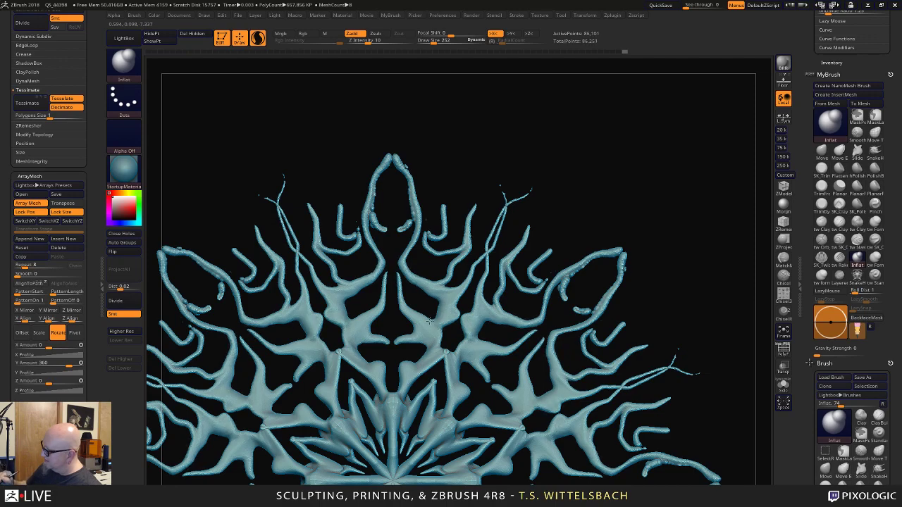
Inflate the forked outer tendrils and the inner branches, raising the brush's Z Intensity to 12.
left_click_drag(612, 176, 638, 140, "alt")
mouse_move(491, 249)
left_mouse_down()
mouse_move(527, 198)
mouse_move(529, 176)
mouse_move(549, 156)
mouse_move(454, 285)
left_mouse_up()
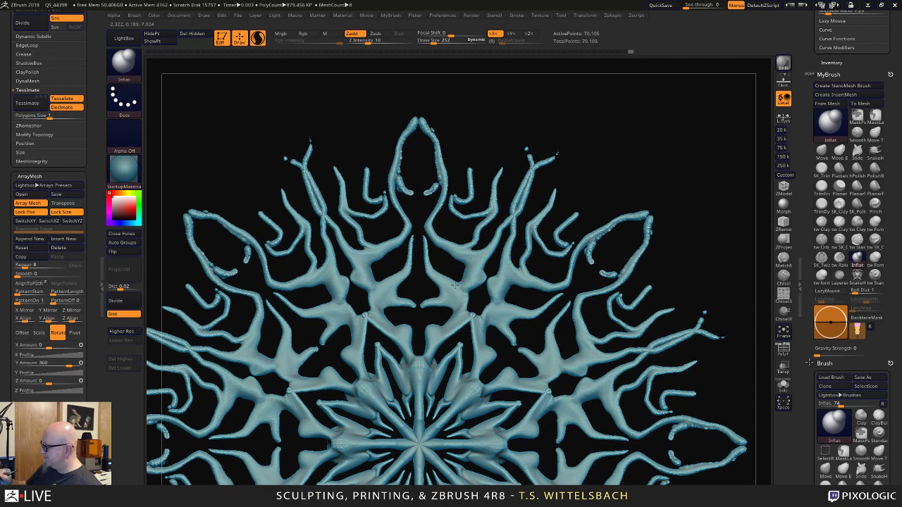
left_click_drag(367, 42, 370, 42)
mouse_move(413, 236)
left_mouse_down()
mouse_move(365, 318)
mouse_move(407, 347)
mouse_move(416, 379)
mouse_move(405, 410)
mouse_move(467, 326)
mouse_move(531, 285)
left_mouse_up()
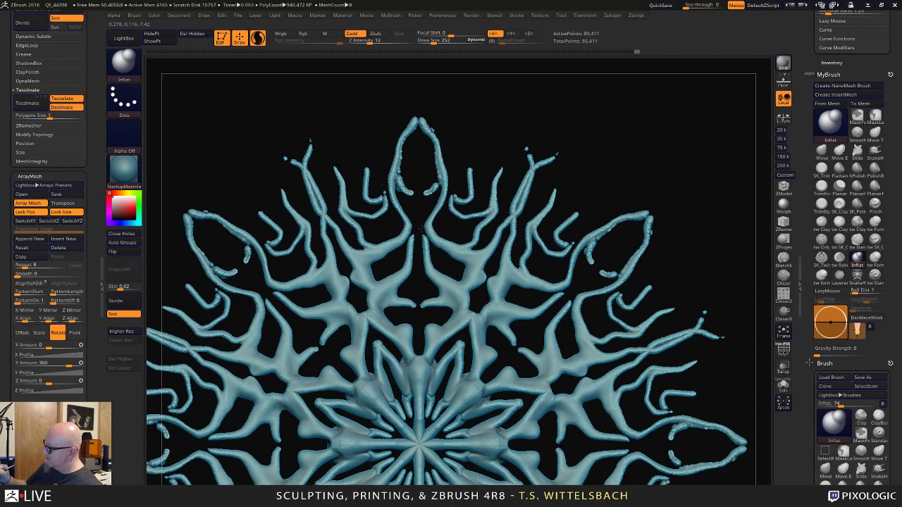
key("f")
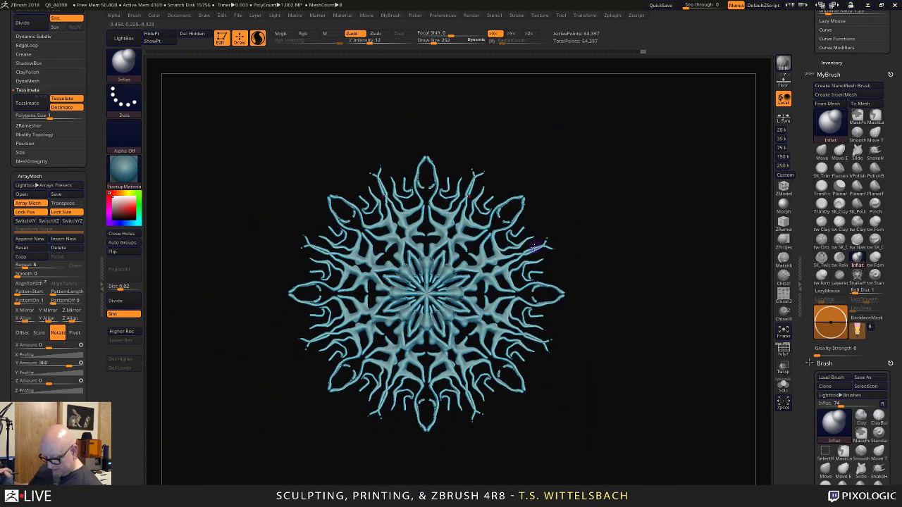
Move the source head through the array's centre so the tendrils interlace into a lattice, and convert the array to a mesh.
key("w")
left_click_drag(426, 204, 488, 212)
left_click_drag(426, 336, 425, 355)
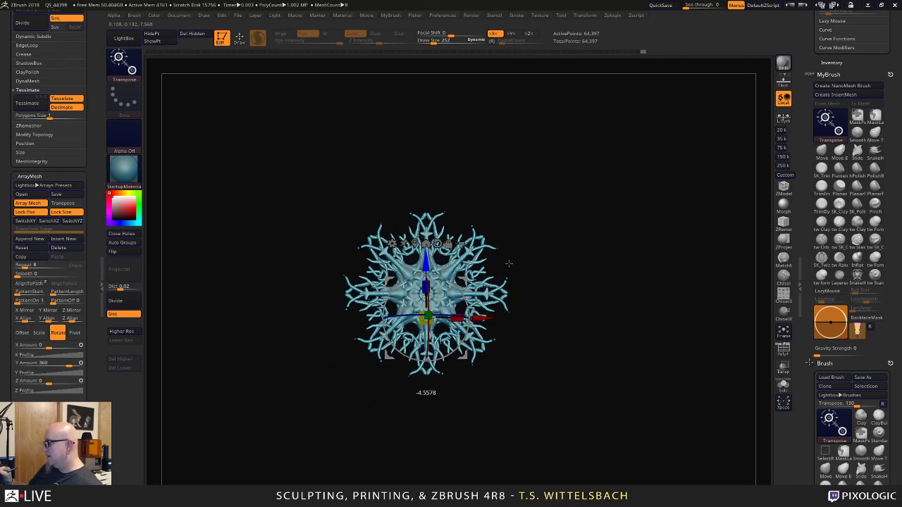
left_click_drag(522, 310, 573, 372)
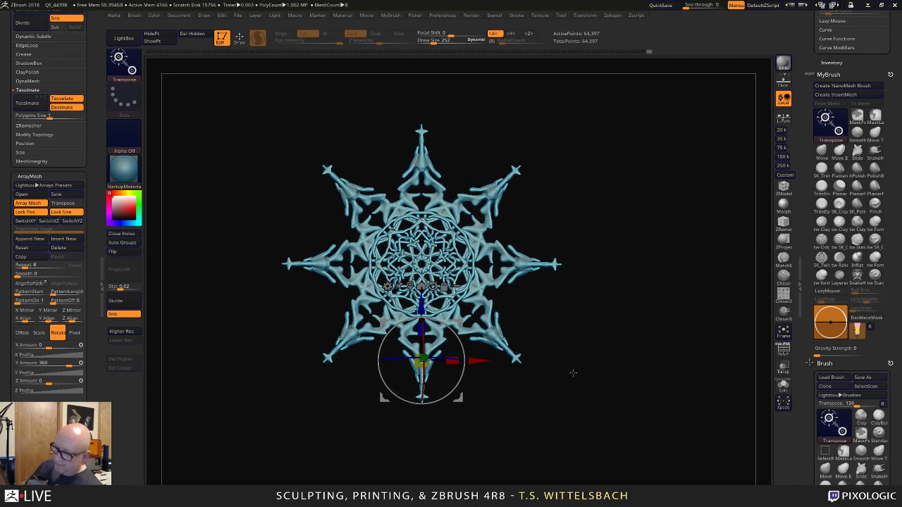
left_click(116, 302)
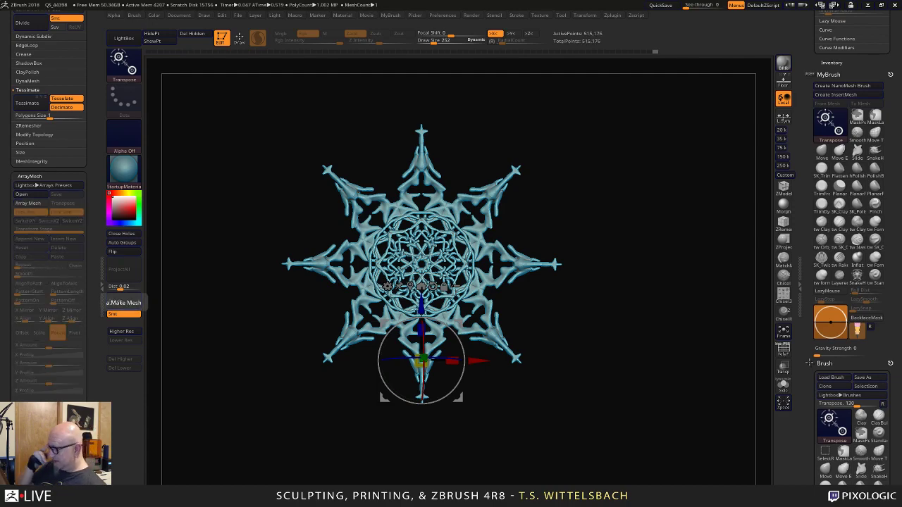
left_click_drag(484, 420, 579, 333)
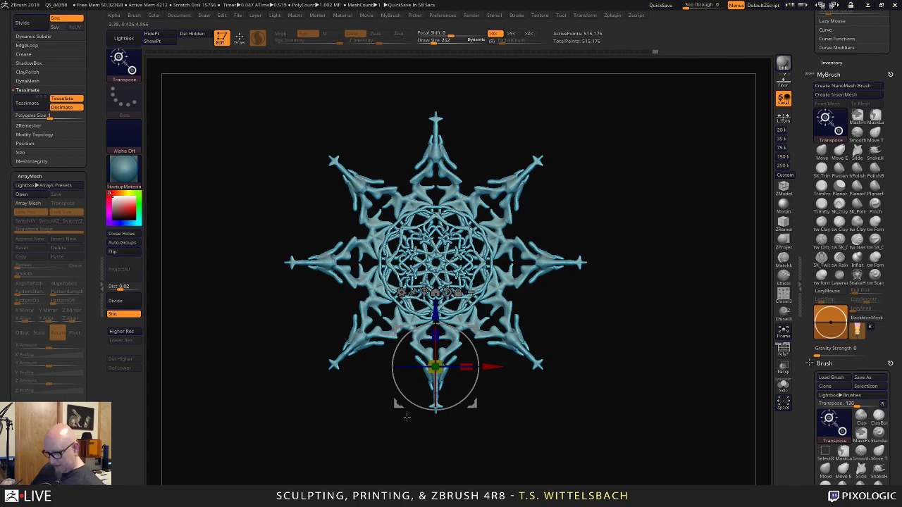
Fuse the snowflake's overlapping copies with Remesh By Union.
left_click(402, 291)
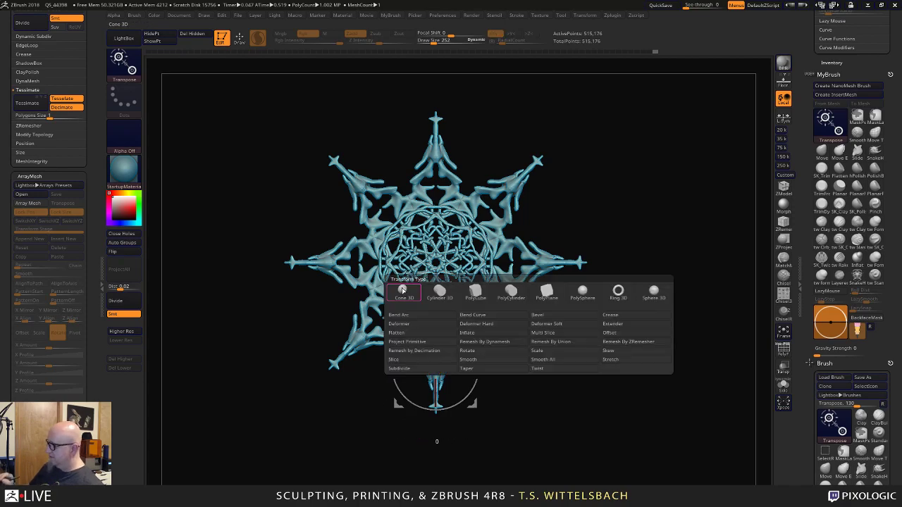
left_click(559, 343)
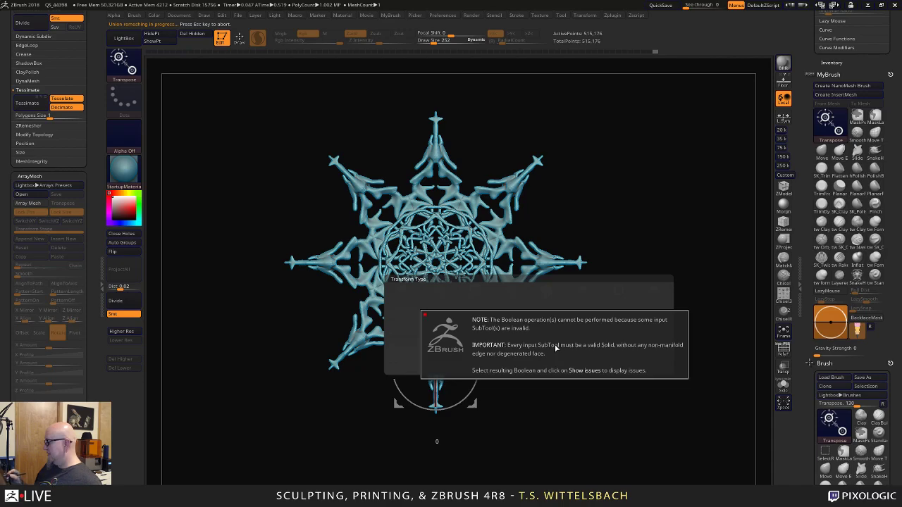
left_click(656, 359)
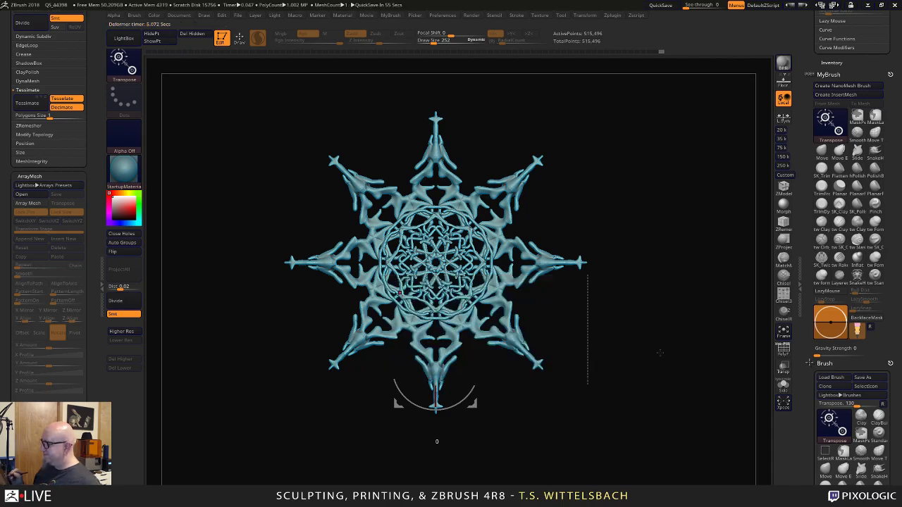
Set the Draw Size to 424 and smooth the crossing strands at the top of the snowflake's inner ring.
right_click_drag(619, 331, 676, 471, "ctrl")
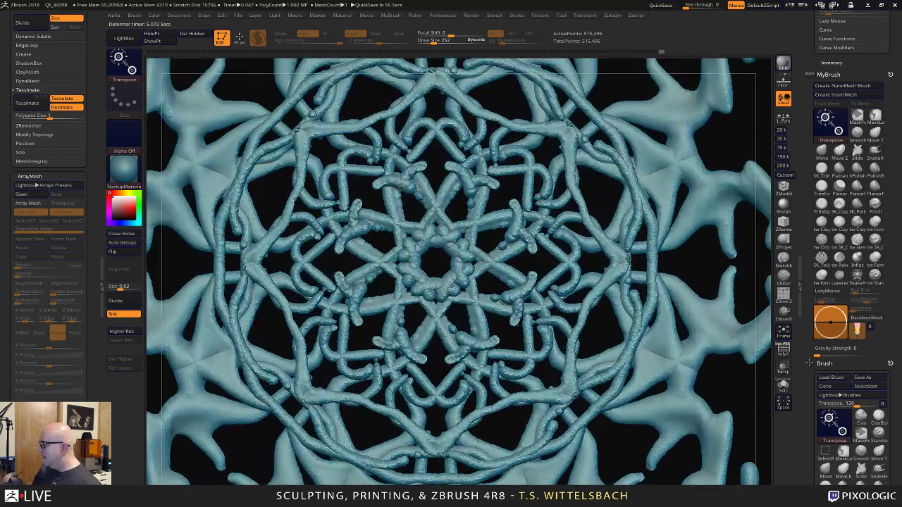
right_click(370, 226)
left_click_drag(358, 229, 363, 229)
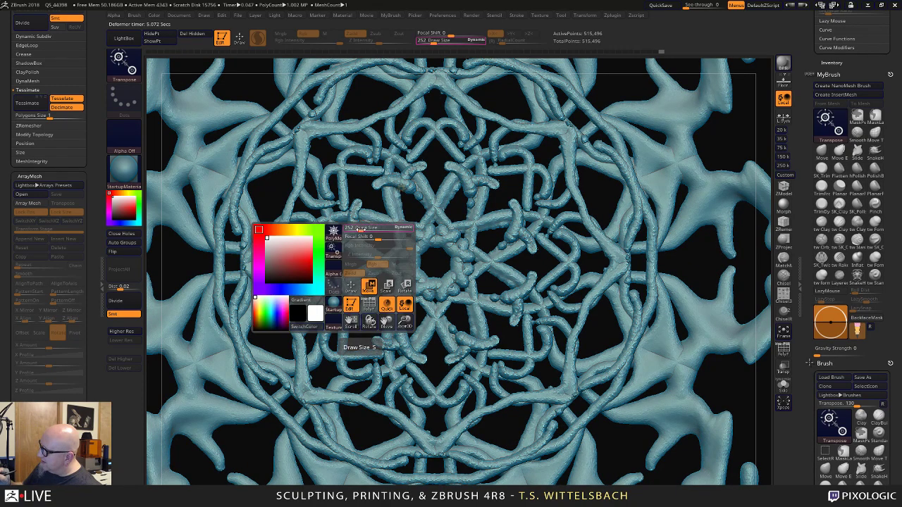
key("space")
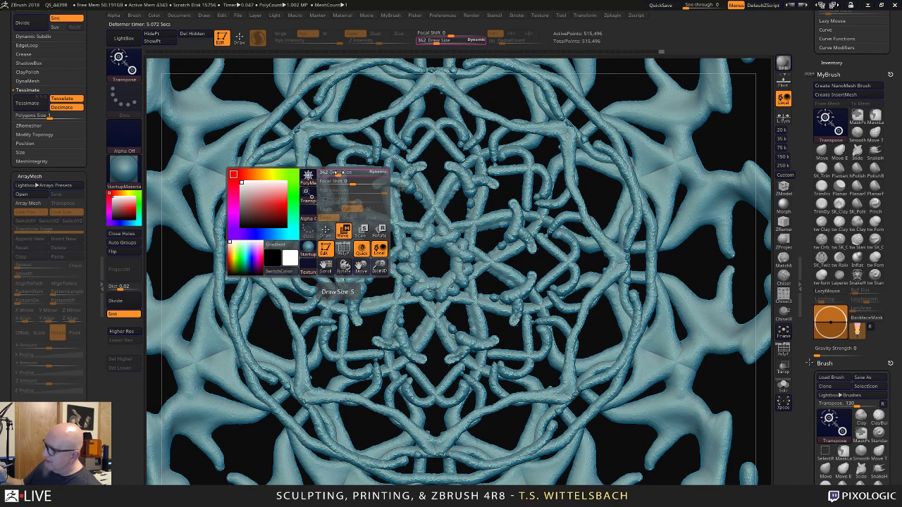
left_click_drag(337, 176, 350, 162)
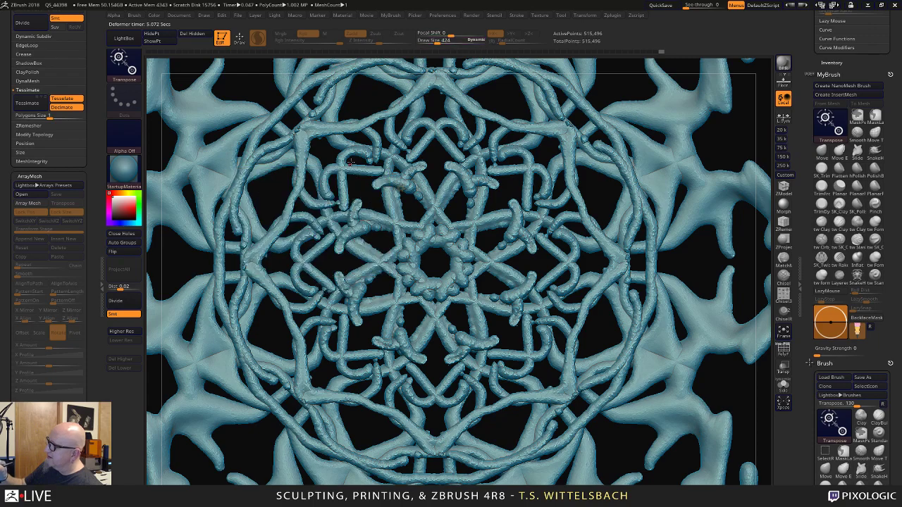
left_click_drag(695, 257, 650, 230, "alt")
key("q")
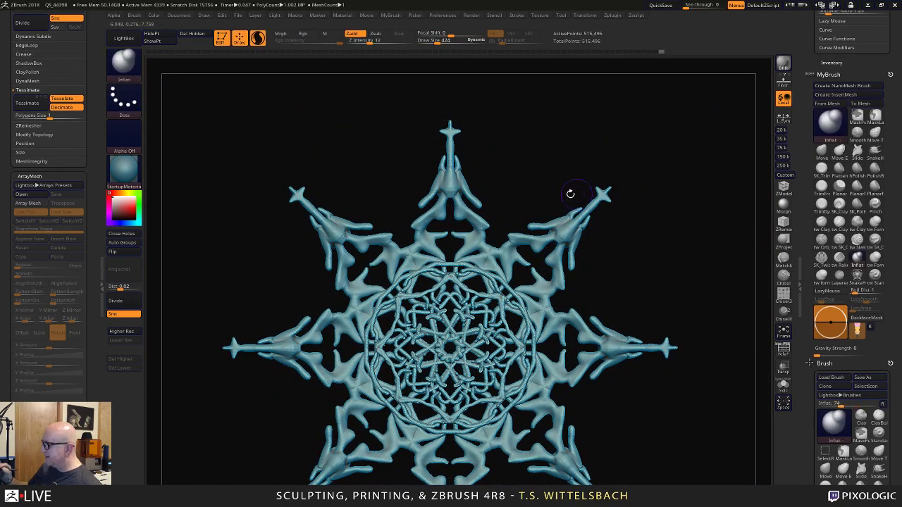
key("shift")
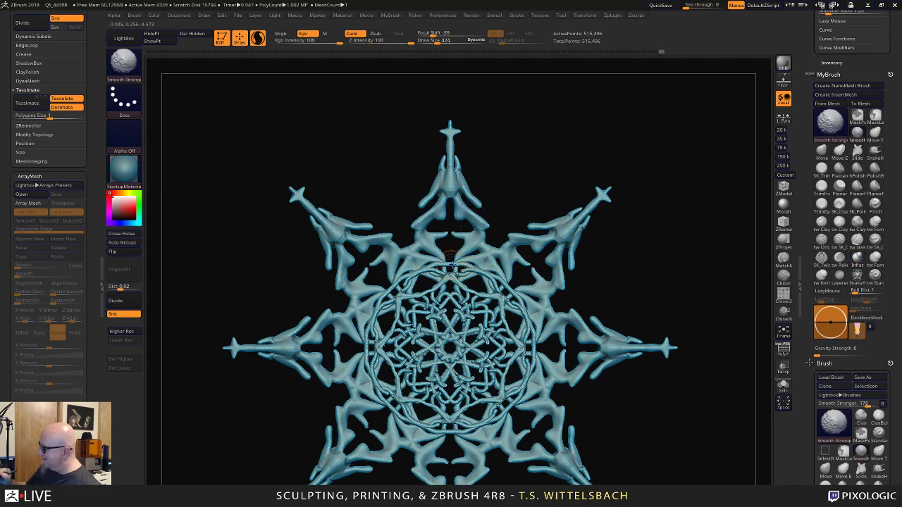
key("shift")
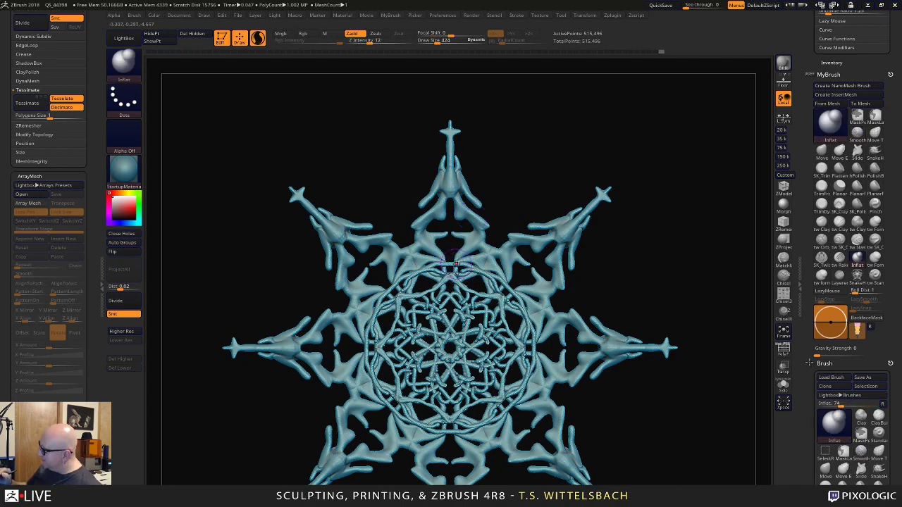
key("shift")
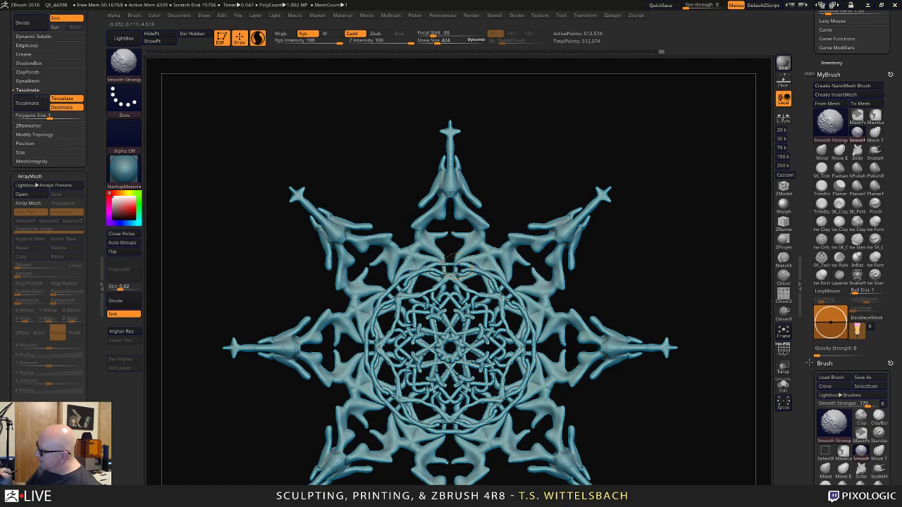
left_click_drag(470, 275, 474, 273, "shift")
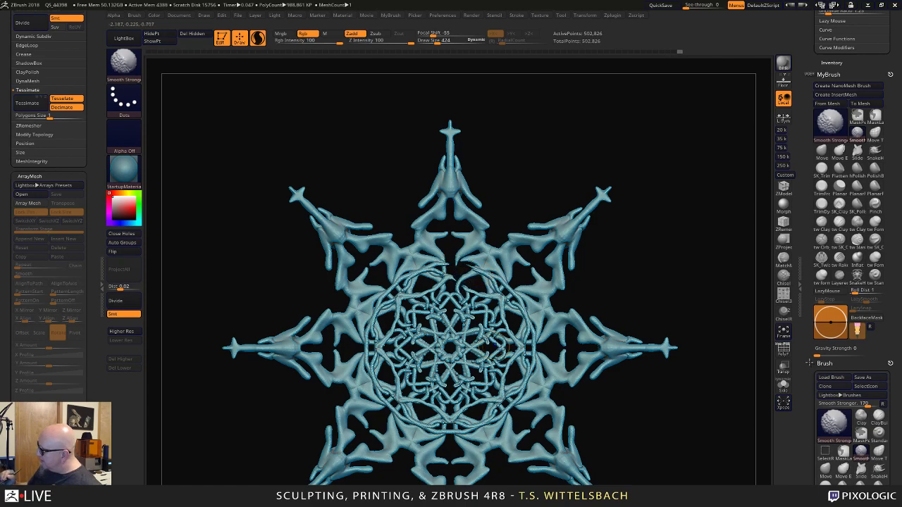
Undo the ring smoothing and the union remesh on the snowflake.
left_click_drag(670, 284, 680, 258, "alt")
key("ctrl")
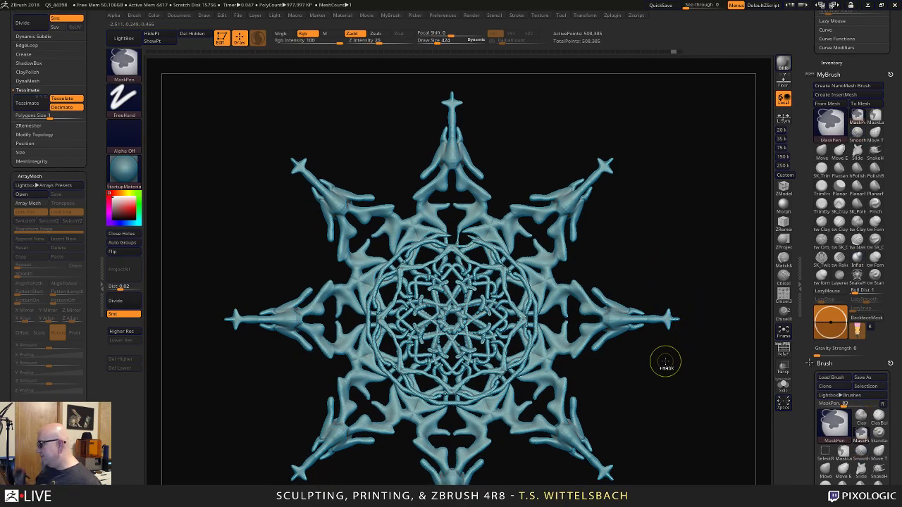
key("ctrl+z")
key("ctrl+z")
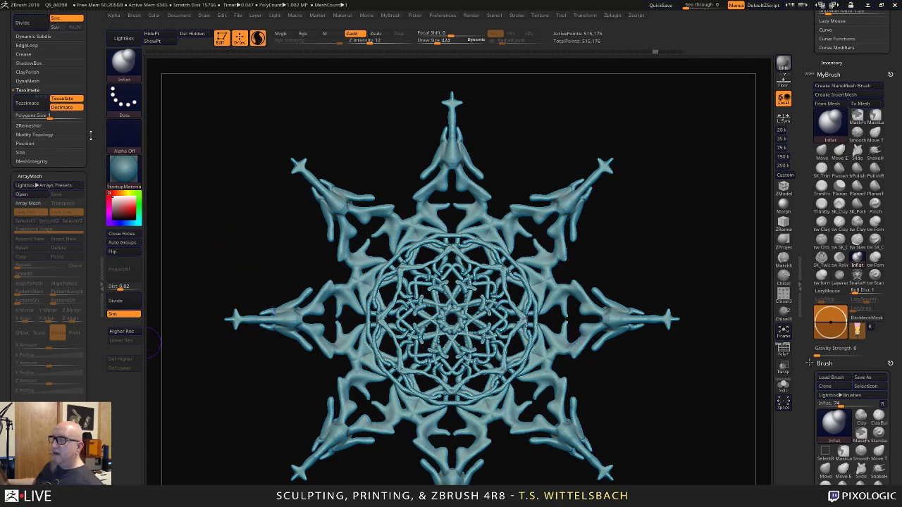
Replace the snowflake mesh with a PolySphere using the gizmo's transform types.
left_click_drag(91, 135, 111, 256)
key("w")
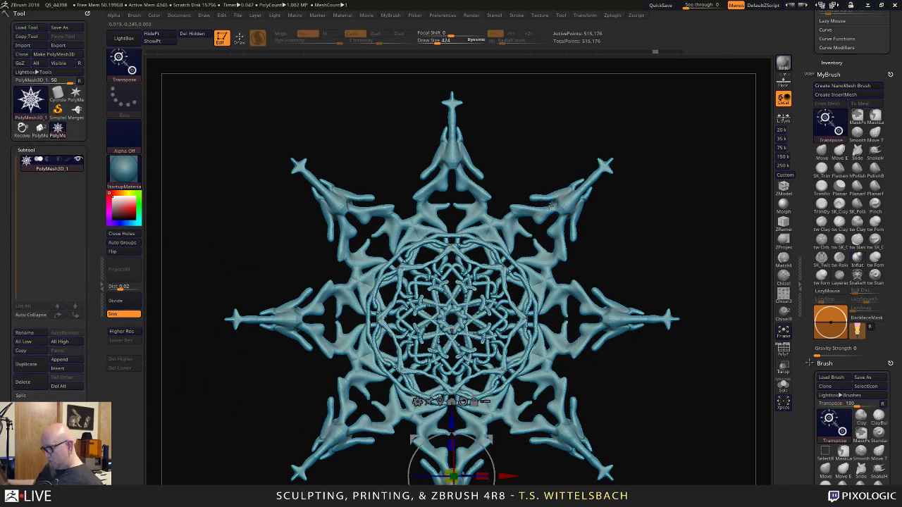
left_click(417, 401)
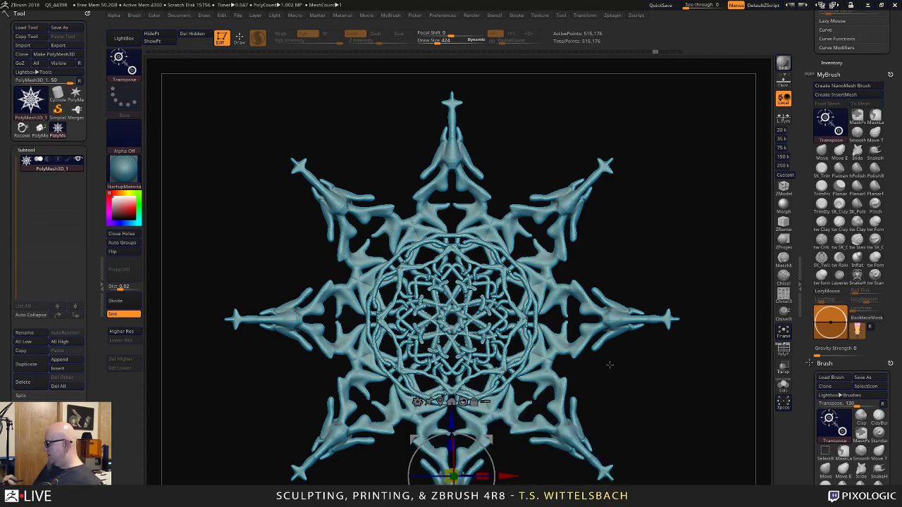
left_click(417, 400)
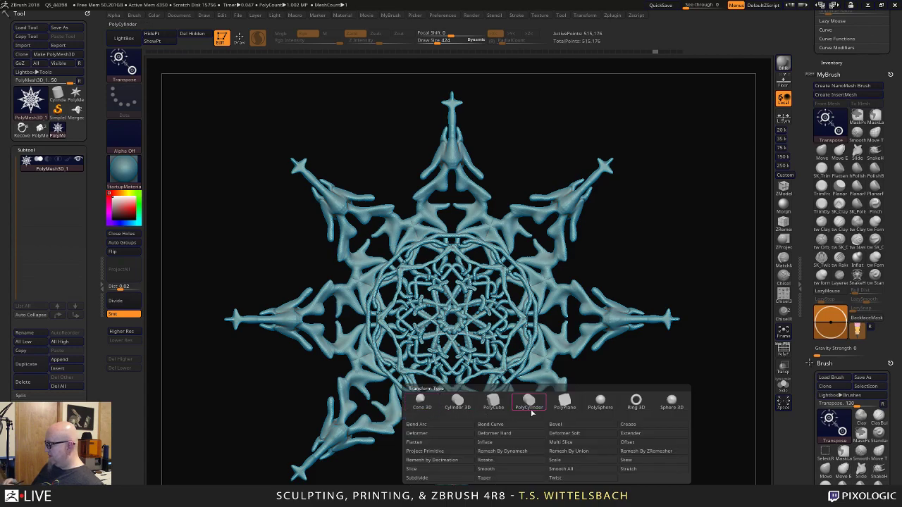
left_click(610, 401)
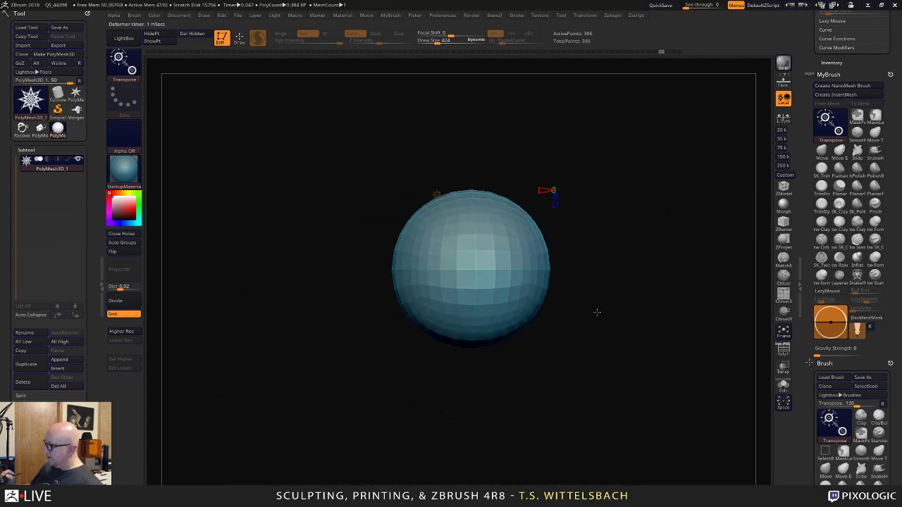
Choose the SnakeHook brush for the new sphere and raise its Draw Size to 2898.
key("w")
key("q")
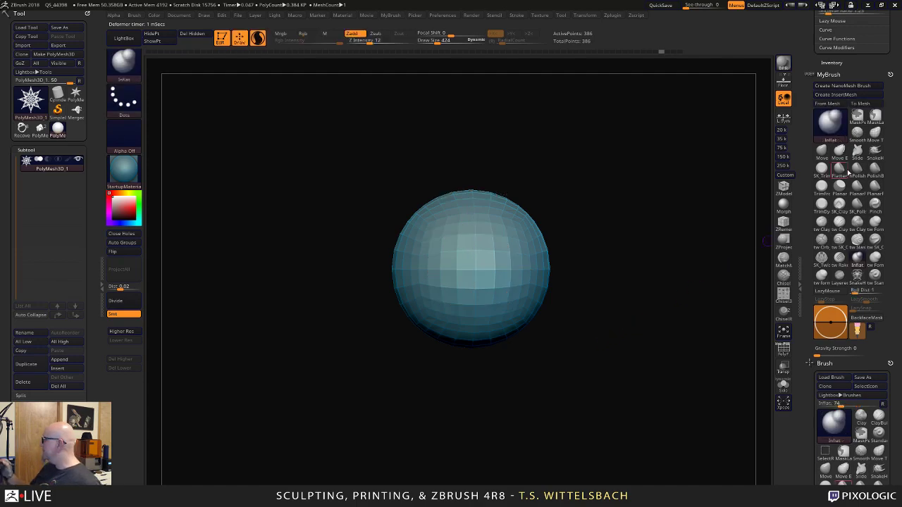
left_click(874, 151)
mouse_move(557, 207)
left_mouse_down("alt")
mouse_move(545, 246)
mouse_move(559, 240)
left_mouse_up("alt")
key("space")
mouse_move(577, 234)
left_mouse_down()
mouse_move(594, 223)
mouse_move(552, 177)
left_mouse_up()
key("space")
mouse_move(522, 269)
left_mouse_down()
mouse_move(543, 208)
mouse_move(527, 233)
left_mouse_up()
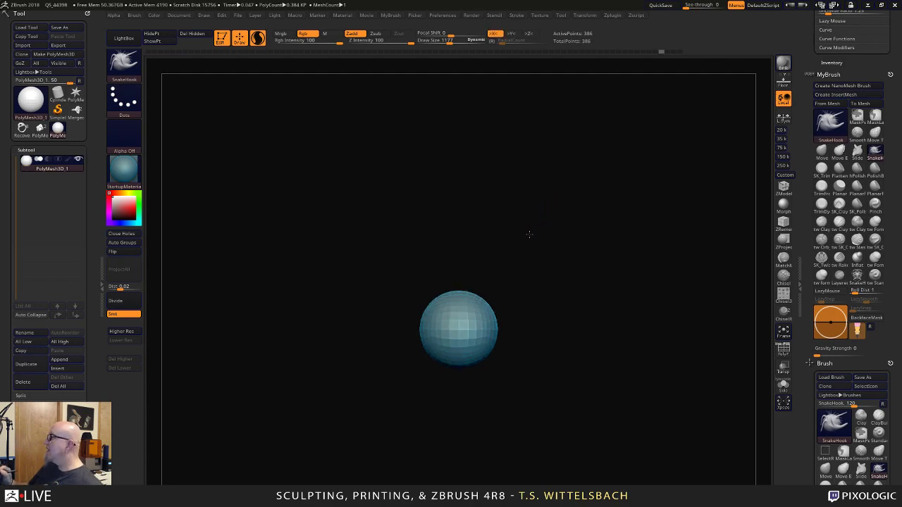
key("space")
left_click_drag(480, 278, 500, 278)
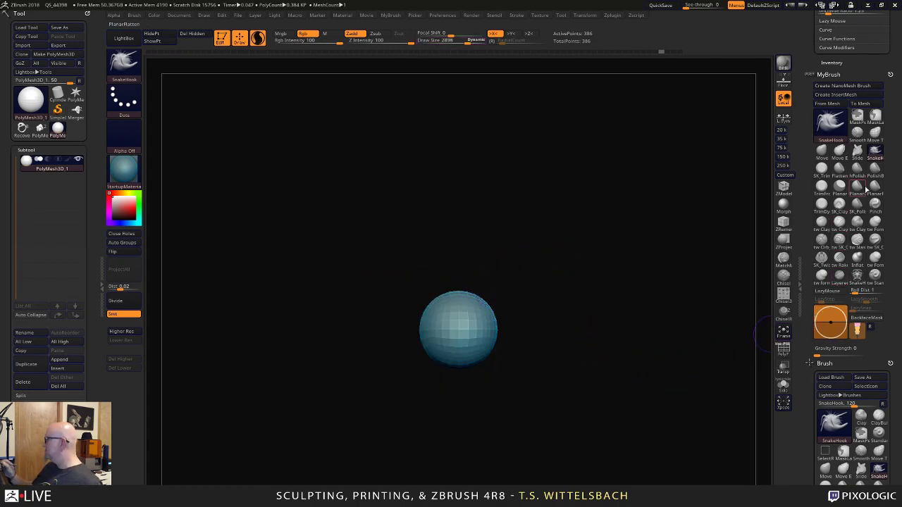
Update the sphere's size ratios in 3D Print Hub, choosing 22.29 x 22.29 x 22.29 mm as its size.
scroll(814, 323, "up", 8)
scroll(893, 264, "up", 1)
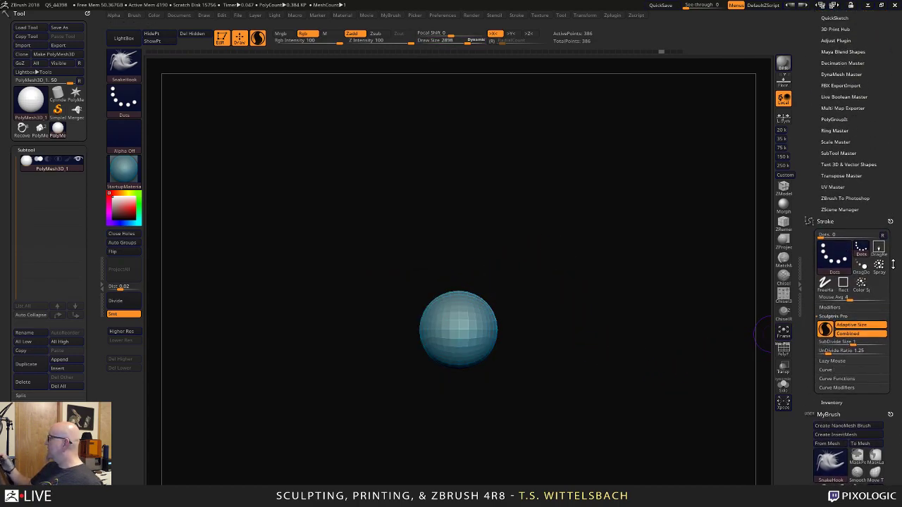
left_click(845, 142)
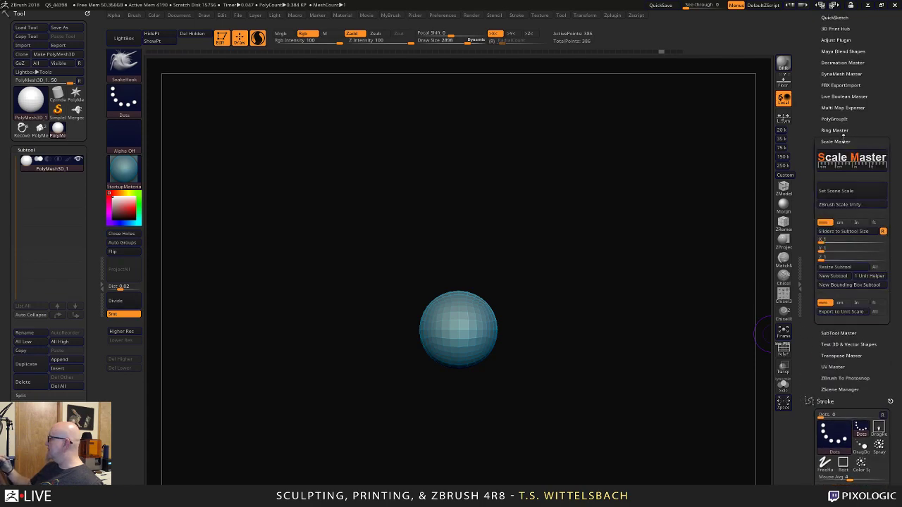
left_click(843, 141)
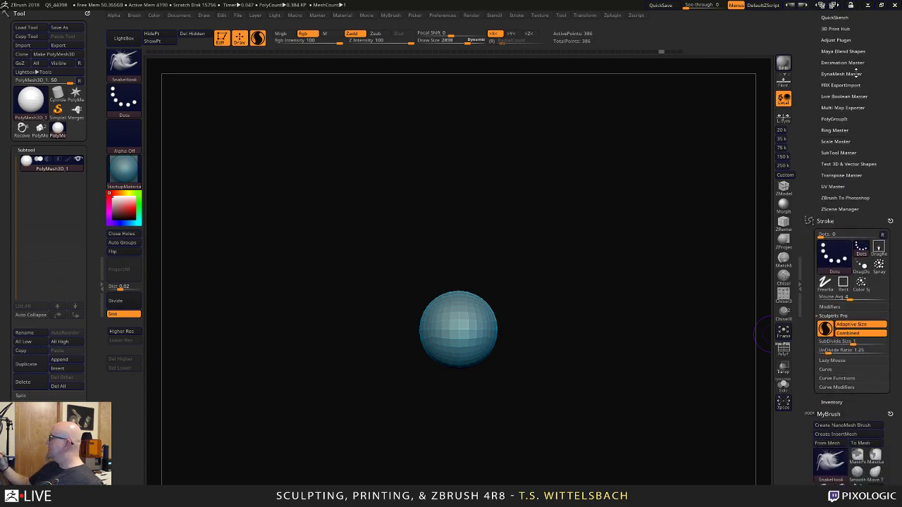
scroll(881, 56, "up", 4)
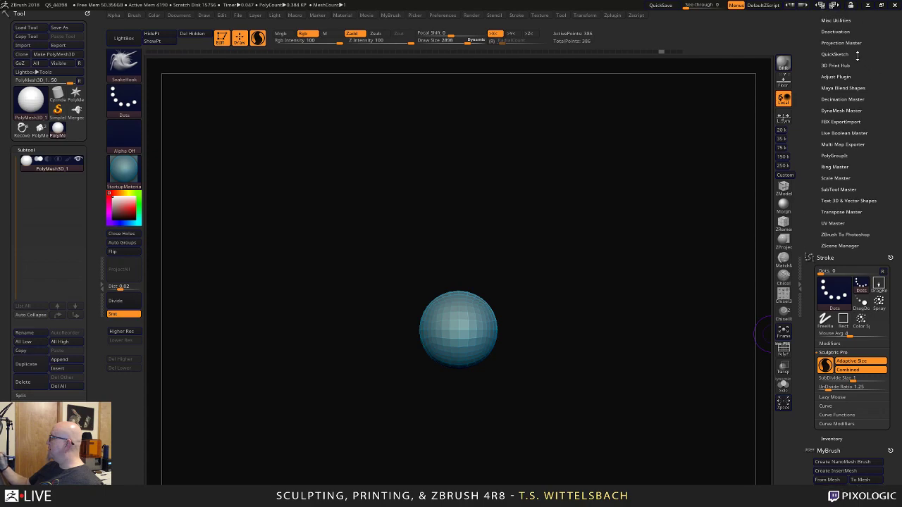
left_click(872, 64)
left_click(849, 157)
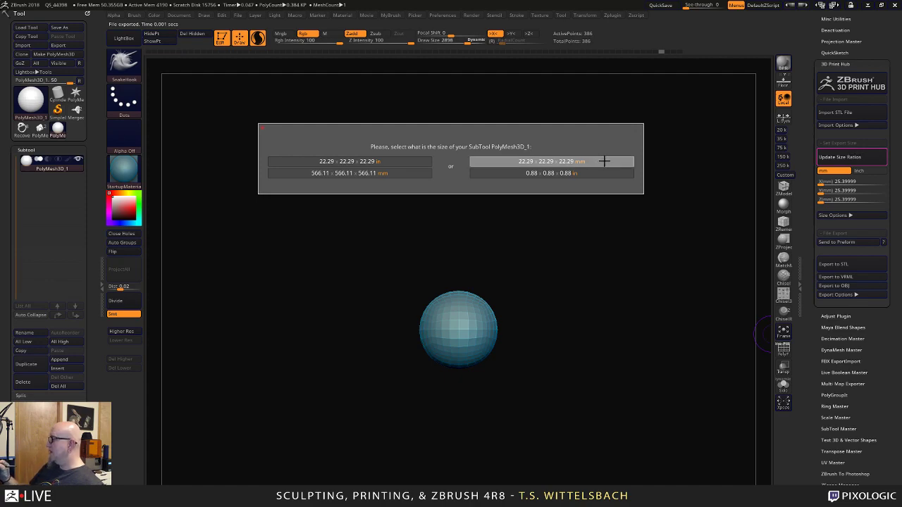
left_click(608, 161)
Set the Draw Size to 3683 and pull two long horns, a pair of side spikes and a long lower stem from the sphere with SnakeHook.
left_click_drag(545, 358, 543, 333, "alt")
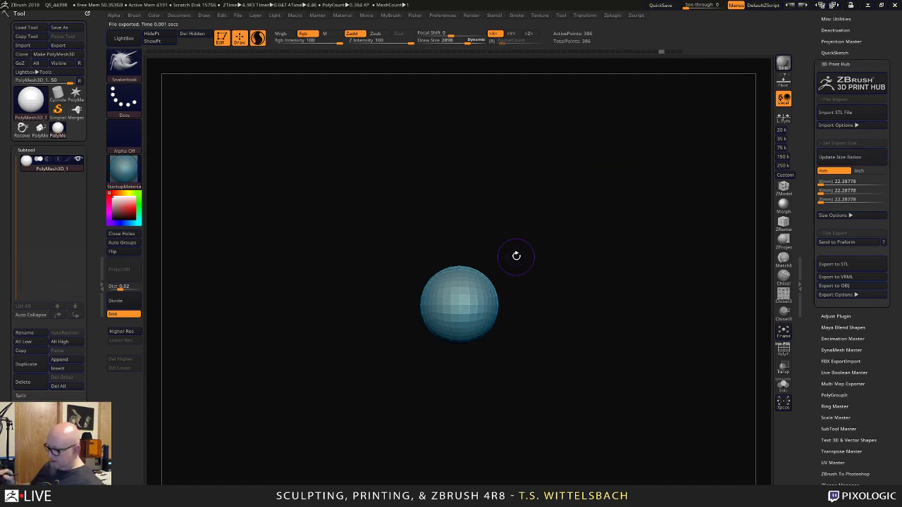
key("space")
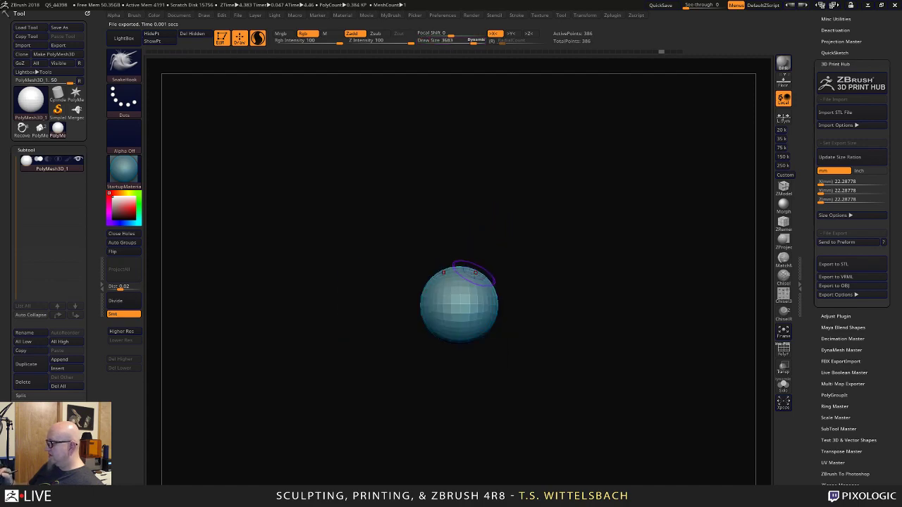
mouse_move(472, 277)
left_mouse_down()
mouse_move(495, 245)
mouse_move(503, 189)
mouse_move(507, 199)
left_mouse_up()
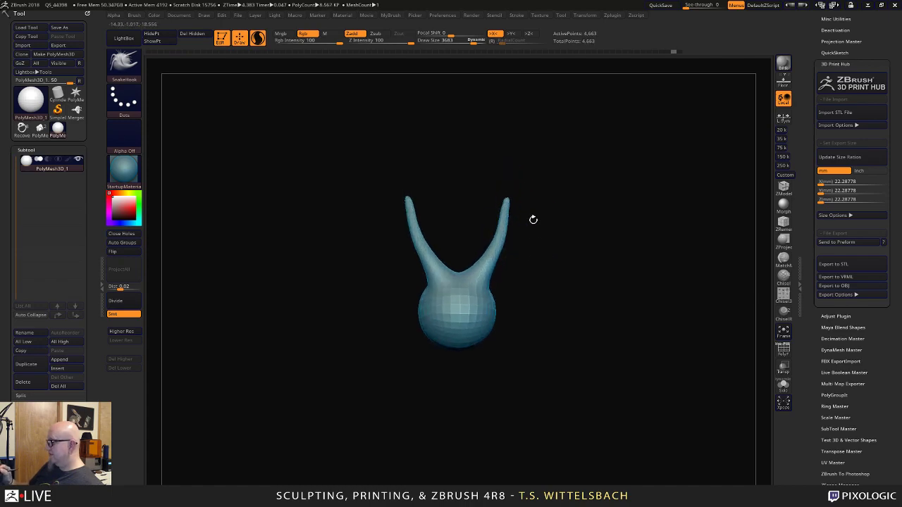
left_click_drag(468, 342, 466, 367)
left_click_drag(496, 400, 508, 326, "alt")
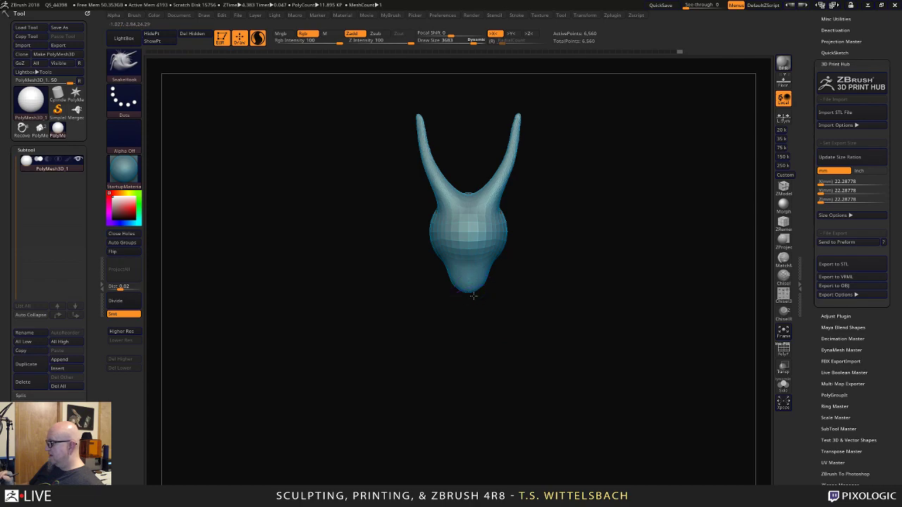
mouse_move(469, 292)
left_mouse_down()
mouse_move(467, 398)
mouse_move(465, 346)
mouse_move(523, 192)
mouse_move(498, 205)
mouse_move(499, 217)
mouse_move(589, 193)
mouse_move(614, 201)
mouse_move(565, 238)
mouse_move(558, 219)
mouse_move(567, 225)
mouse_move(560, 246)
mouse_move(550, 212)
mouse_move(564, 248)
mouse_move(555, 200)
left_mouse_up()
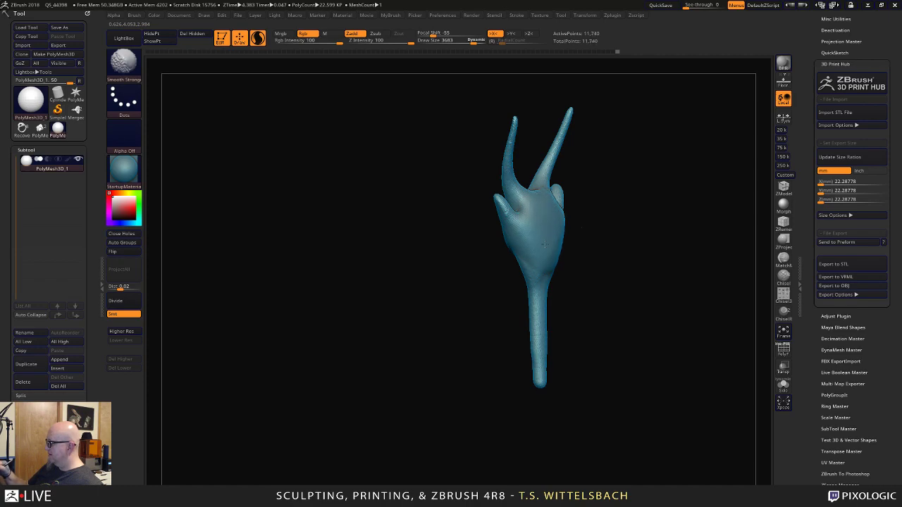
Smooth the front and back of the creature's head and blend it into the lower stem.
left_click_drag(550, 247, 554, 220, "shift")
left_click_drag(636, 223, 678, 222, "shift")
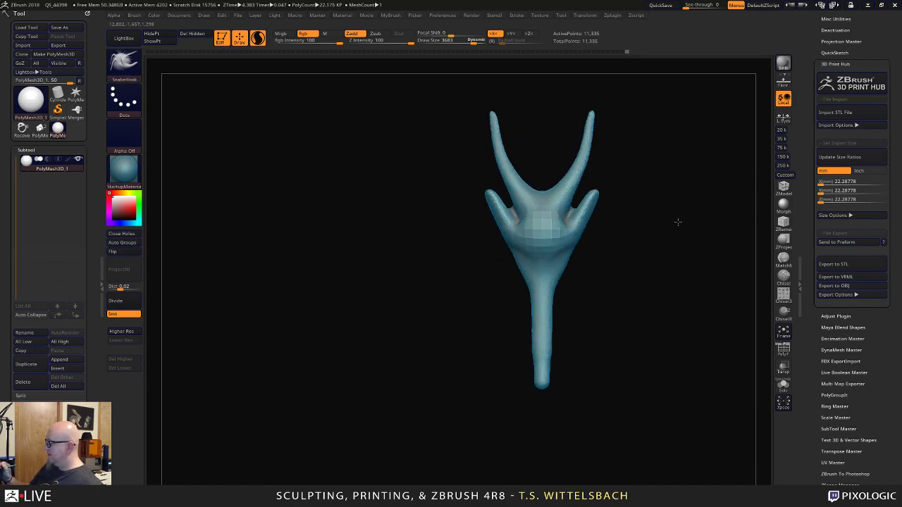
mouse_move(560, 249)
left_mouse_down("shift")
mouse_move(540, 212)
mouse_move(555, 255)
mouse_move(582, 216)
mouse_move(543, 363)
left_mouse_up("shift")
mouse_move(637, 358)
left_mouse_down("alt")
mouse_move(577, 396)
mouse_move(556, 400)
left_mouse_up("alt")
Choose the tw ClayTubes brush and set its Draw Size to 754.
left_click_drag(879, 310, 891, 257)
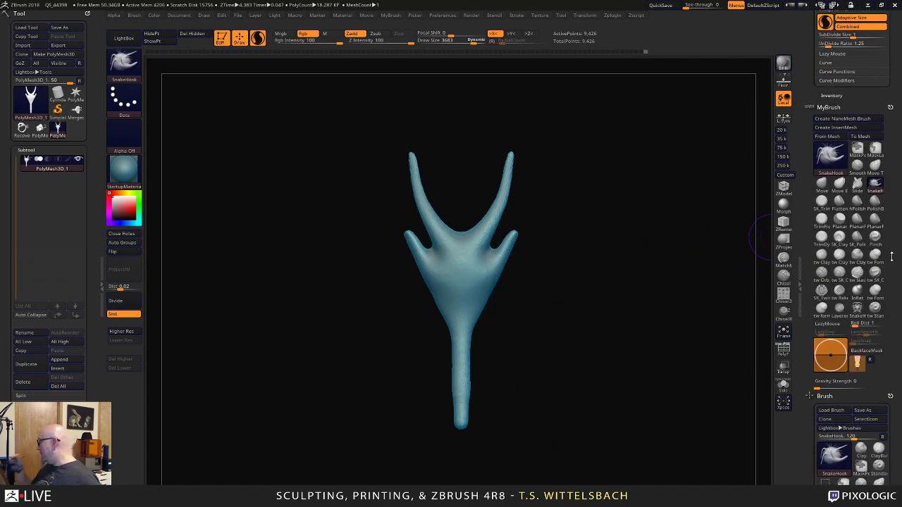
left_click(820, 252)
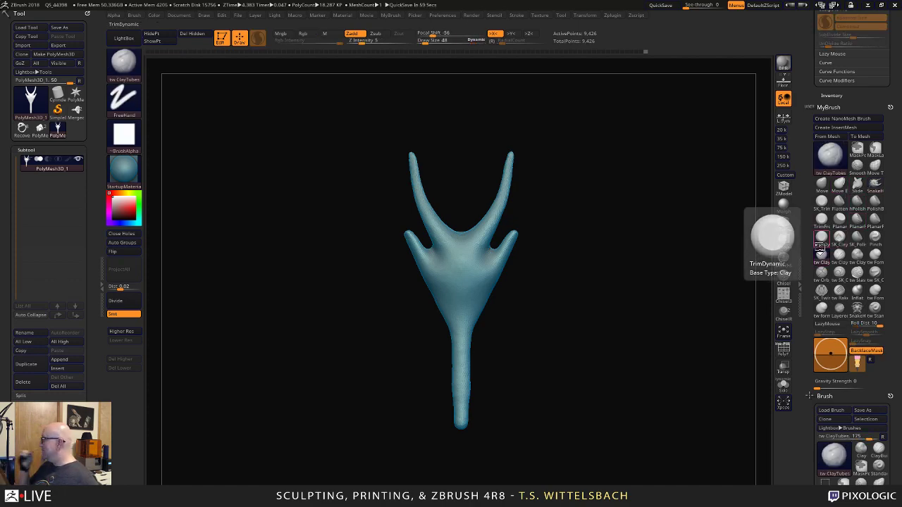
key("space")
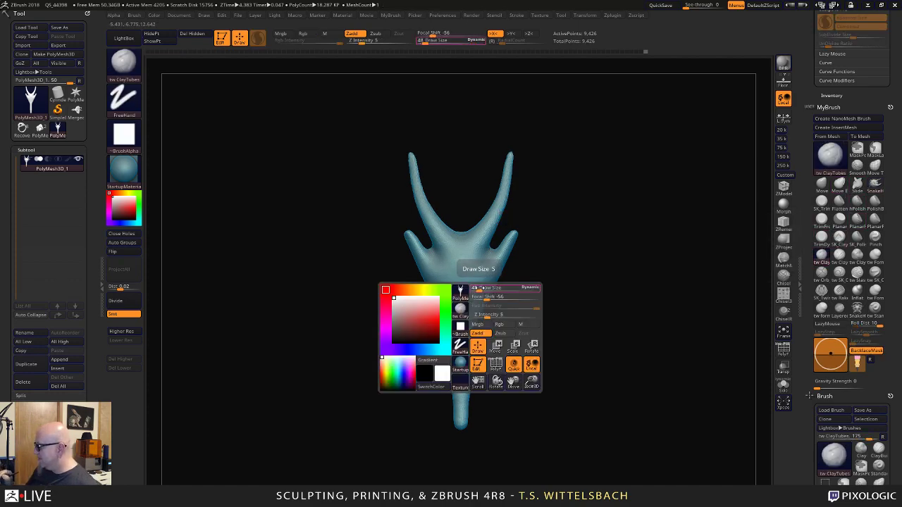
left_click_drag(491, 289, 498, 289)
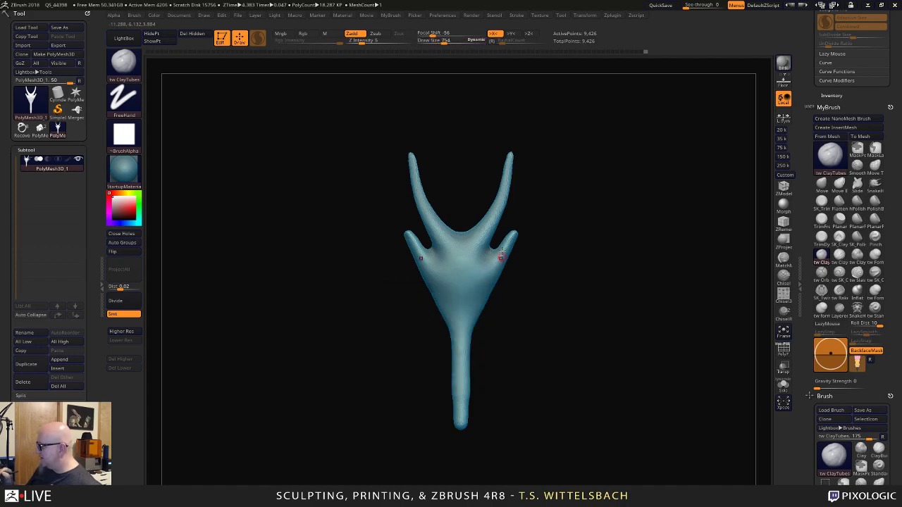
Set the Dynamic Brush Scale to 2 in the Draw preferences.
left_click(448, 15)
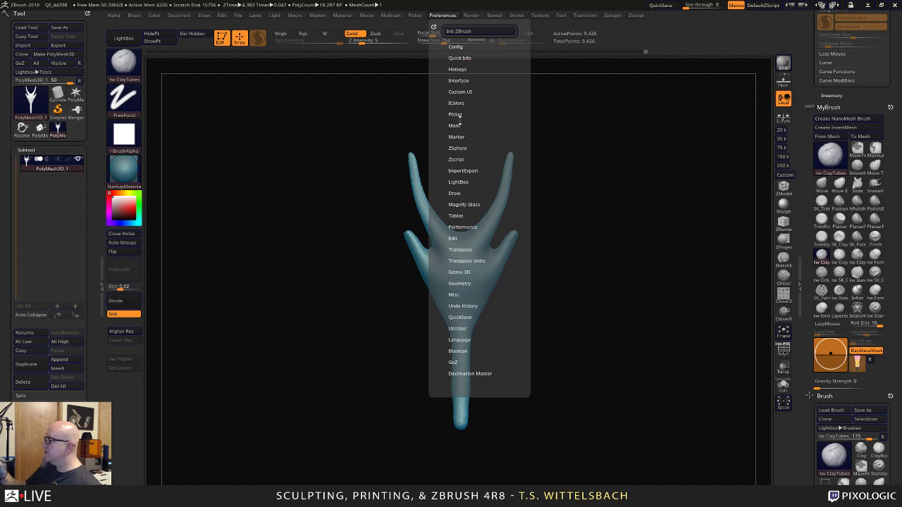
left_click(458, 193)
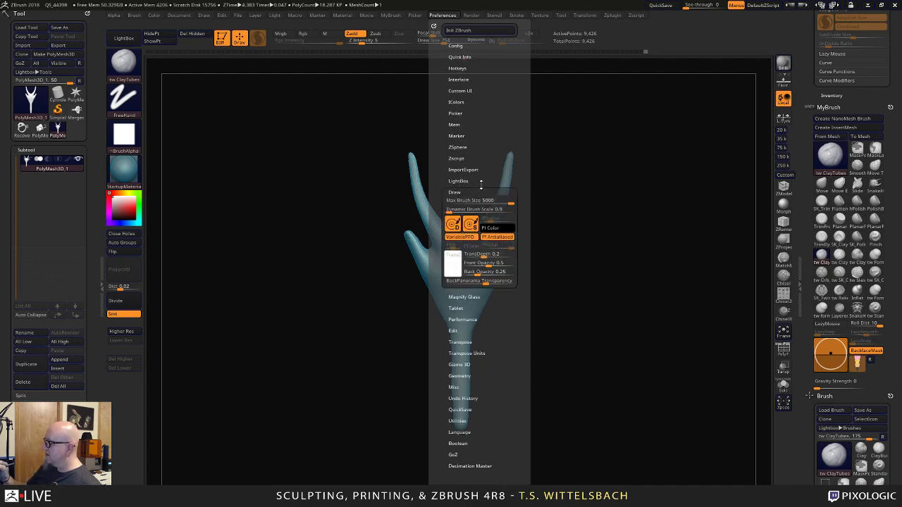
left_click(496, 209)
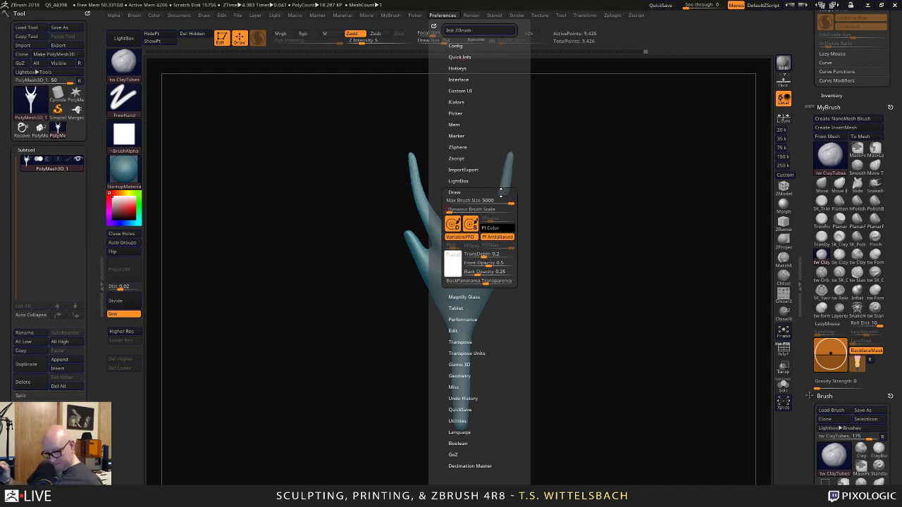
type("2")
key("Return")
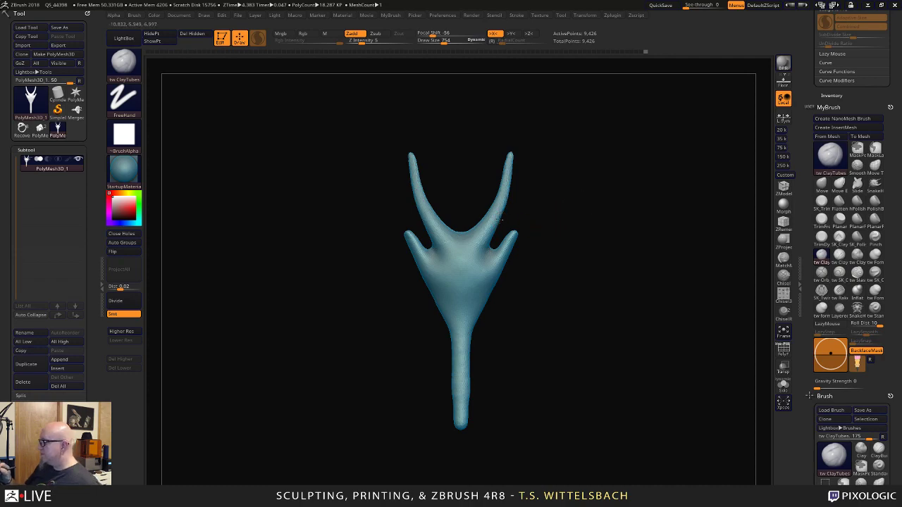
Raise the Draw Size to 1251 and build clay ridges around the horn bases, side spikes and centre of the head.
key("space")
left_click_drag(501, 219, 545, 141)
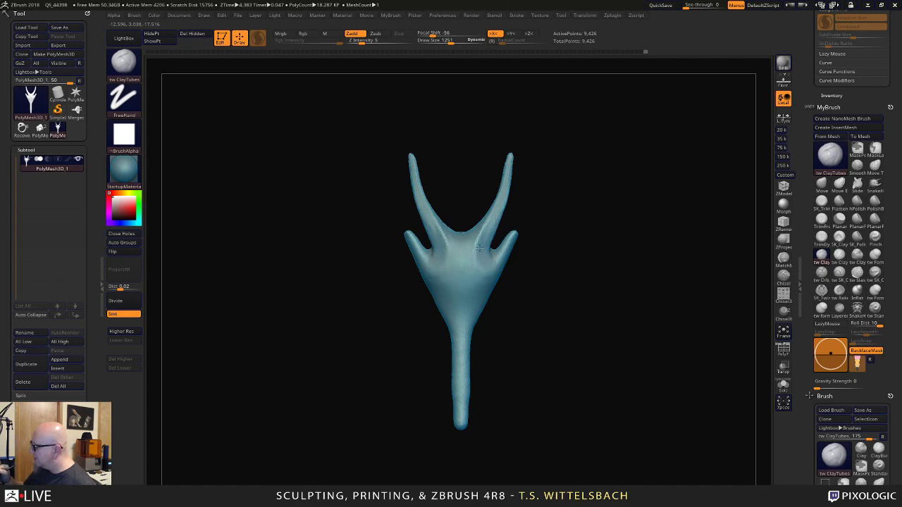
left_click_drag(547, 332, 519, 298, "alt")
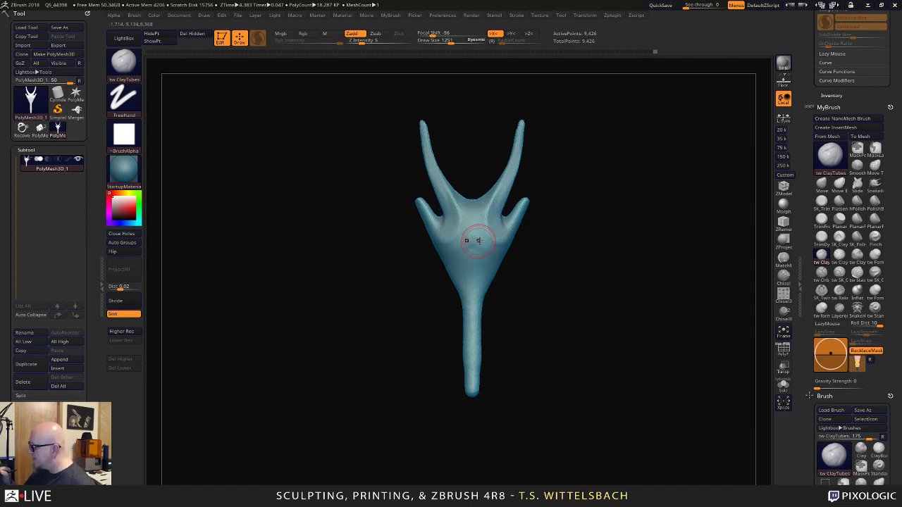
left_click_drag(476, 241, 475, 293)
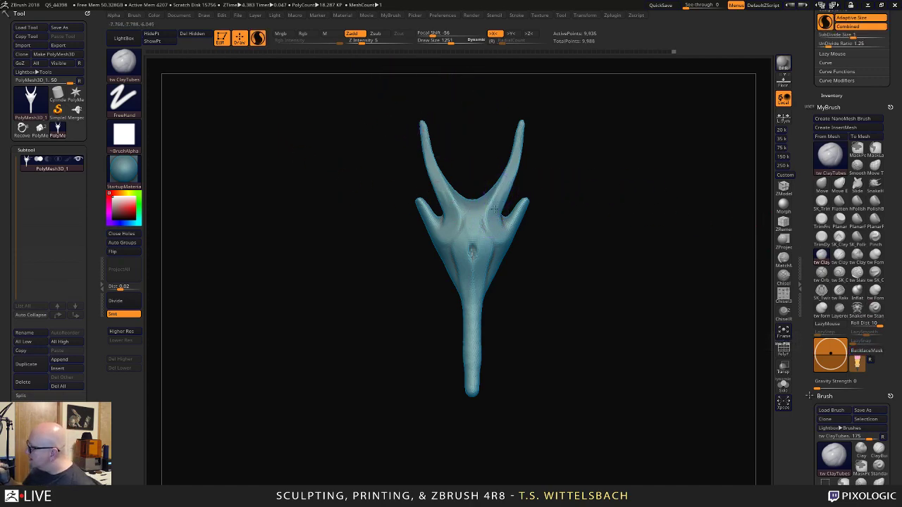
mouse_move(494, 230)
left_mouse_down()
mouse_move(505, 239)
mouse_move(521, 212)
left_mouse_up()
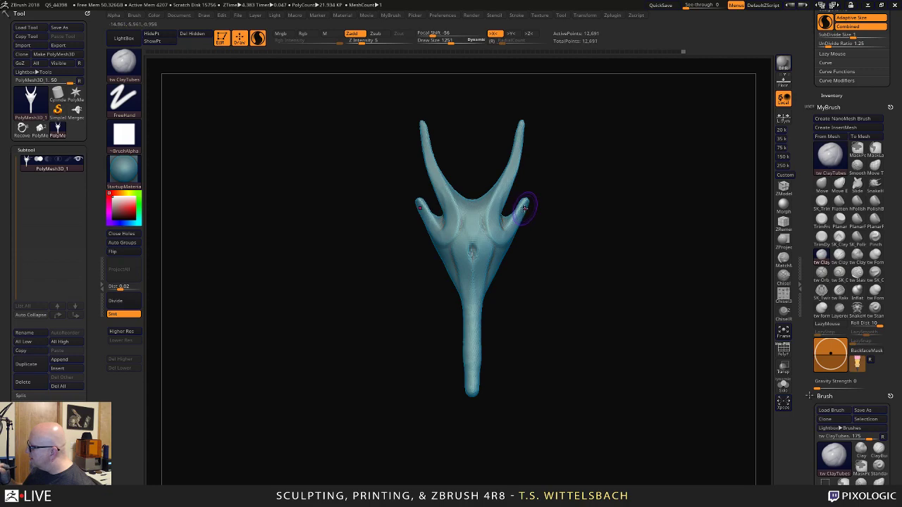
left_click_drag(498, 258, 491, 265)
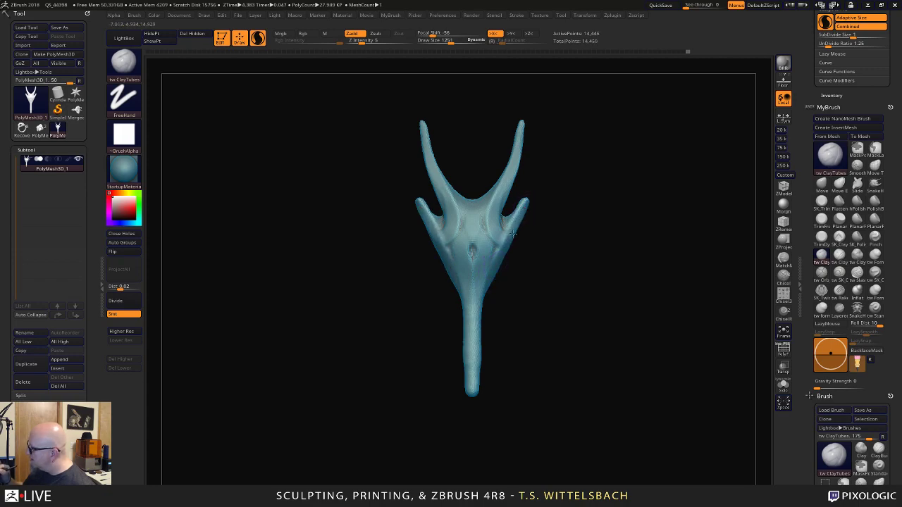
mouse_move(512, 233)
left_mouse_down()
mouse_move(523, 212)
mouse_move(502, 236)
mouse_move(499, 202)
left_mouse_up()
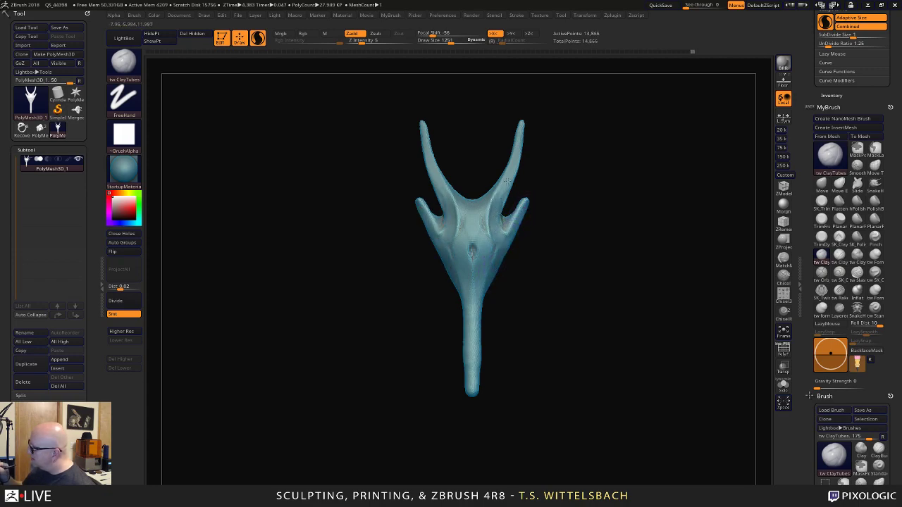
Define the forehead's central planes and extend a clay ridge down the length of the lower stem.
left_click_drag(539, 227, 543, 152, "alt")
mouse_move(486, 153)
left_mouse_down()
mouse_move(481, 163)
mouse_move(477, 148)
mouse_move(471, 175)
mouse_move(486, 170)
left_mouse_up()
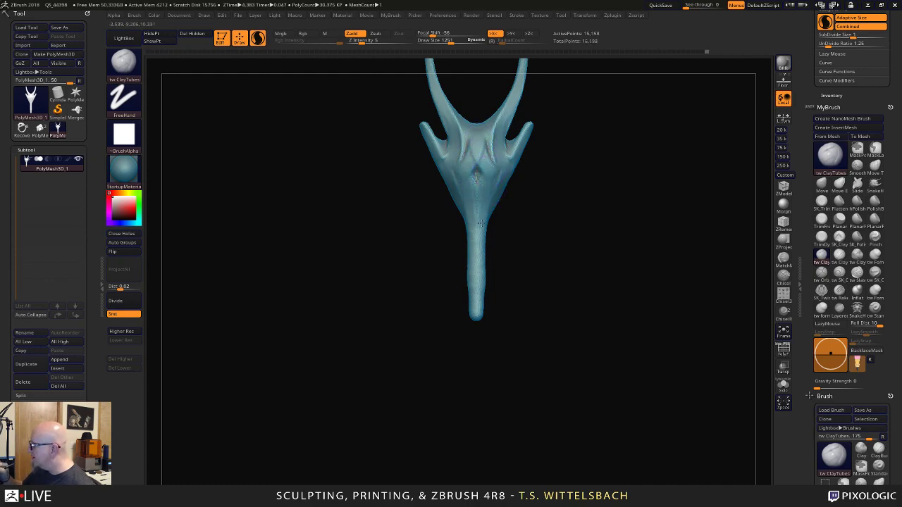
left_click_drag(476, 296, 476, 312)
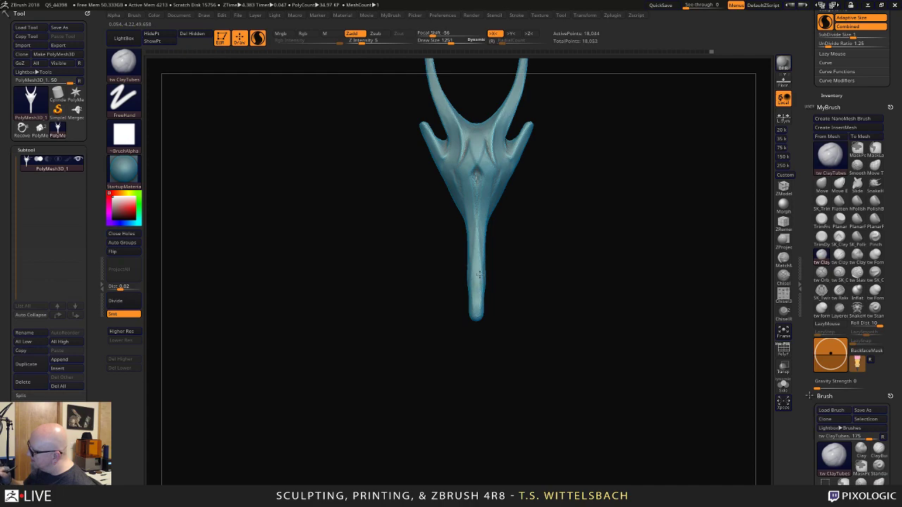
mouse_move(482, 242)
left_mouse_down()
mouse_move(477, 212)
mouse_move(492, 170)
mouse_move(477, 149)
left_mouse_up()
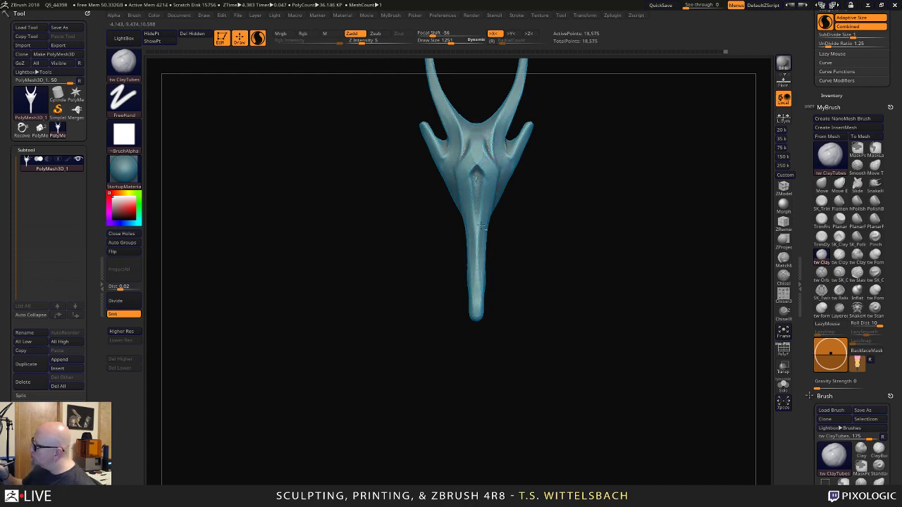
Build up clay along both horns and sharpen the planes where they join the head.
left_click_drag(579, 197, 576, 305, "alt")
mouse_move(491, 257)
left_mouse_down()
mouse_move(488, 236)
mouse_move(506, 202)
mouse_move(497, 259)
mouse_move(524, 177)
left_mouse_up()
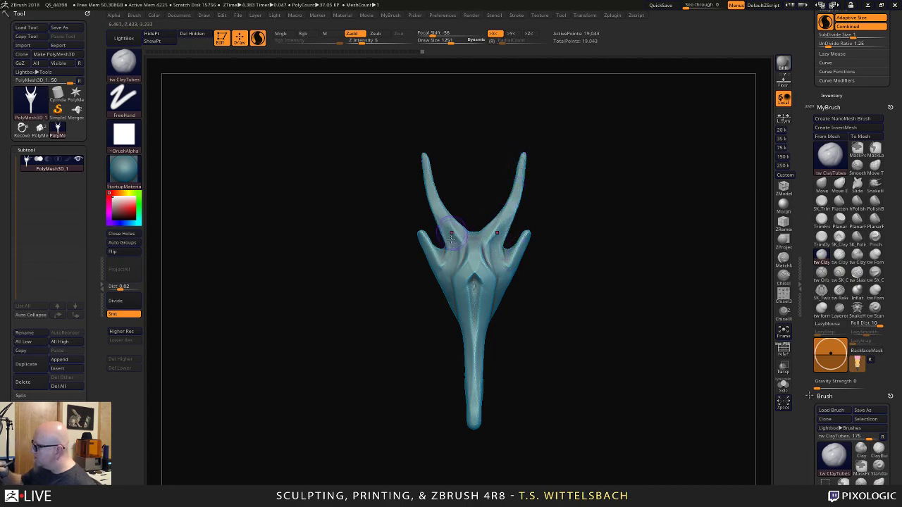
left_click_drag(427, 174, 471, 236)
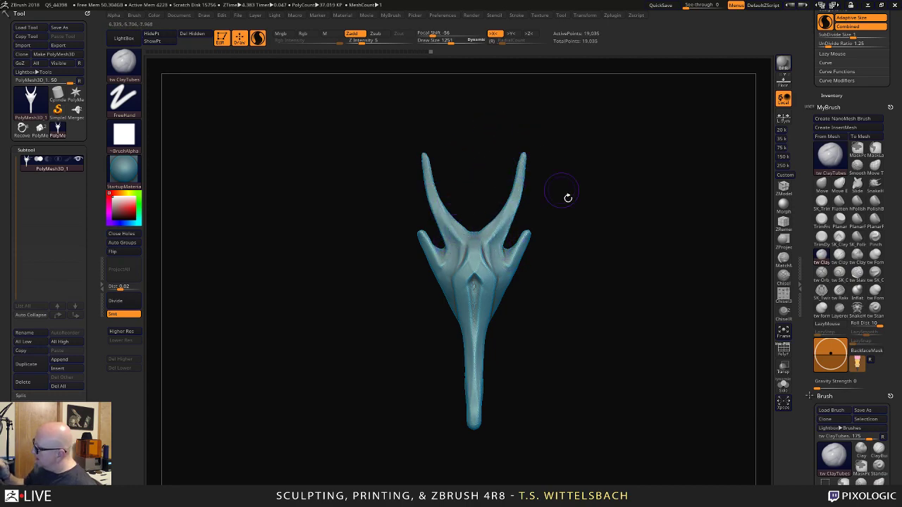
mouse_move(567, 197)
left_mouse_down("alt")
mouse_move(599, 282)
mouse_move(561, 322)
mouse_move(600, 267)
left_mouse_up("alt")
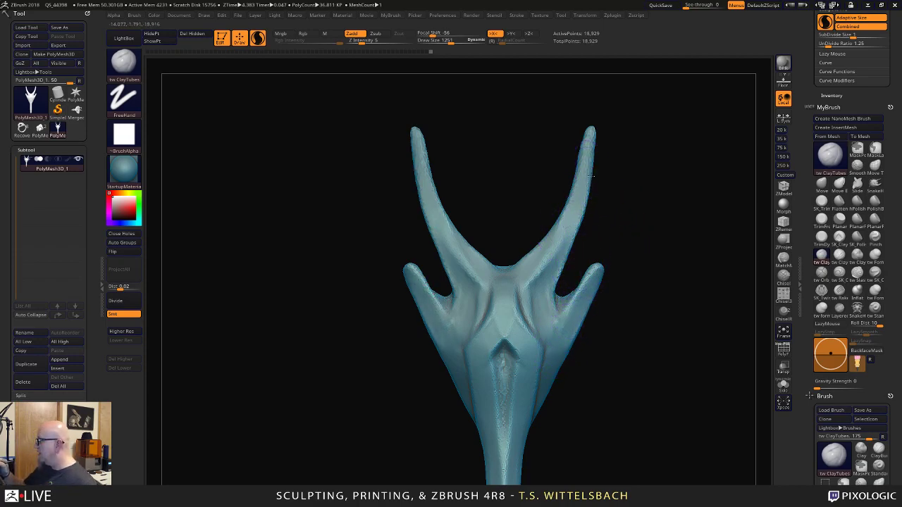
left_click_drag(589, 157, 553, 292)
With the tw SK_Cloth brush at Draw Size 286, sculpt raised fold lines from the horns down around the centre of the head.
left_click(874, 272)
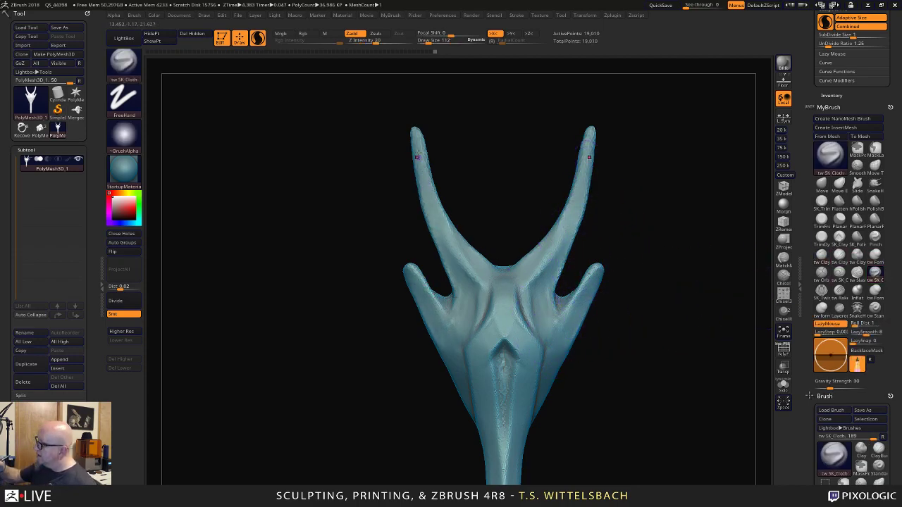
key("space")
left_click_drag(414, 134, 421, 133)
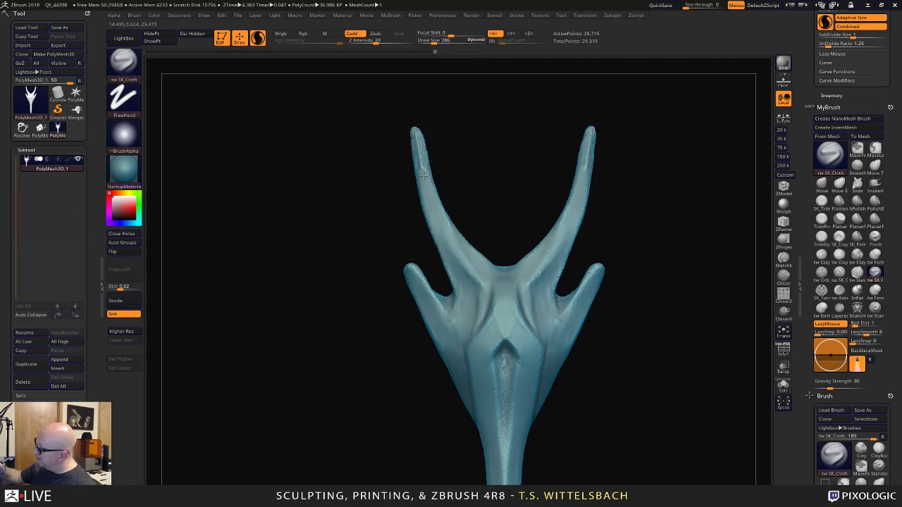
mouse_move(423, 174)
left_mouse_down()
mouse_move(441, 223)
mouse_move(481, 283)
mouse_move(478, 327)
left_mouse_up()
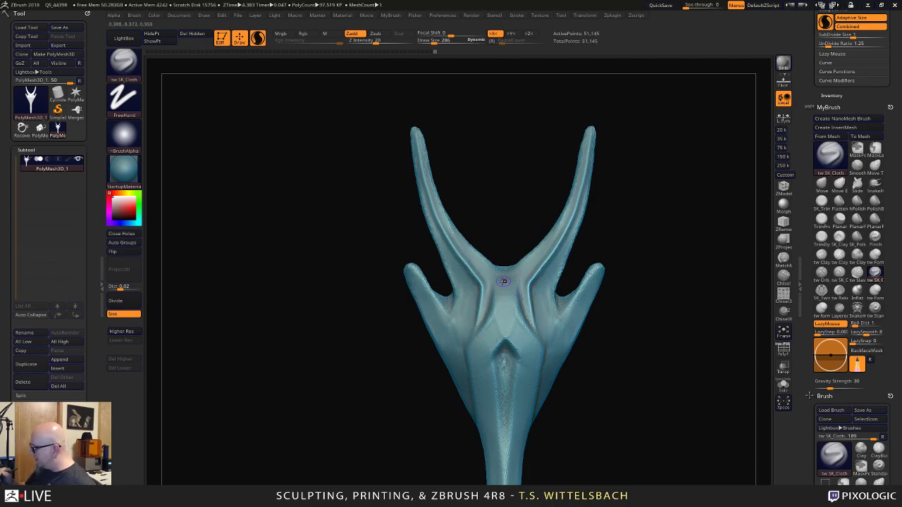
left_click_drag(516, 310, 543, 346)
left_click_drag(572, 458, 533, 254, "alt")
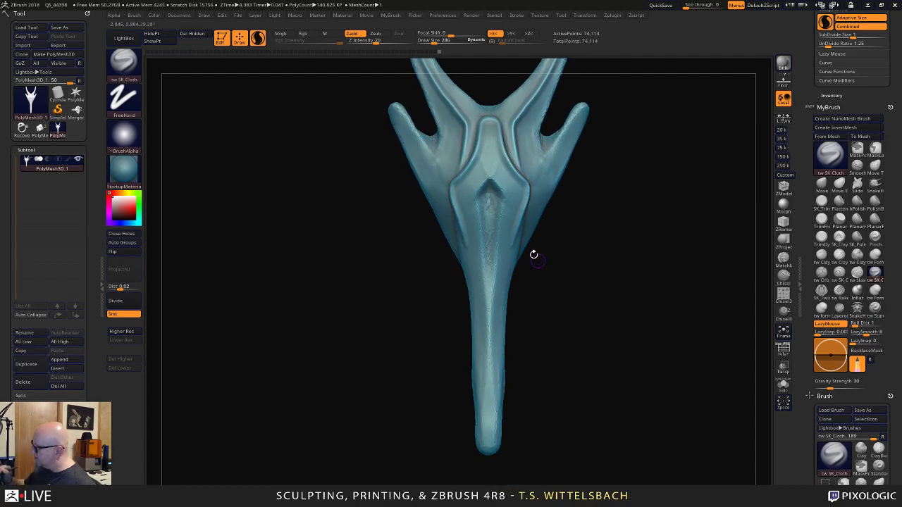
Sculpt a raised diamond-shaped outline down the middle of the snout with the cloth brush and smooth its lower end.
key("shift")
left_click_drag(488, 328, 504, 195)
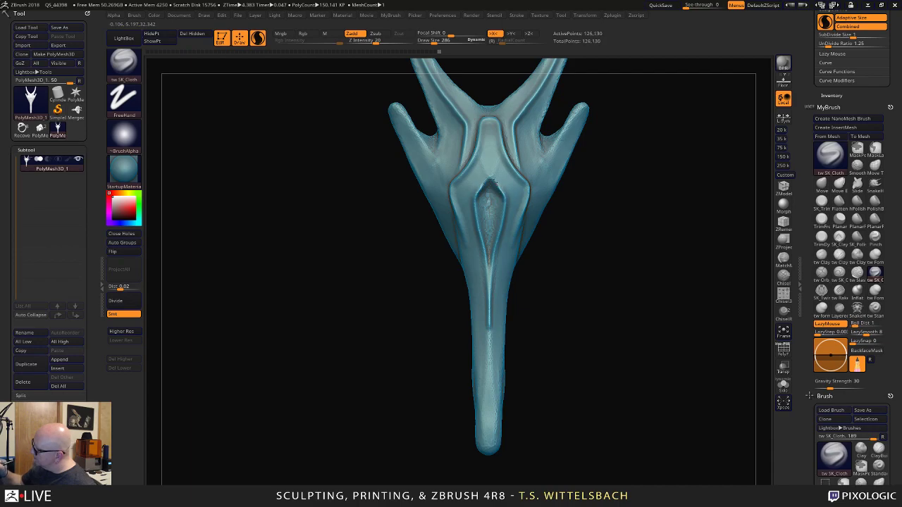
mouse_move(549, 117)
left_mouse_down("alt")
mouse_move(493, 247)
mouse_move(479, 259)
mouse_move(493, 276)
mouse_move(525, 234)
left_mouse_up("alt")
left_click_drag(520, 271, 517, 249, "shift")
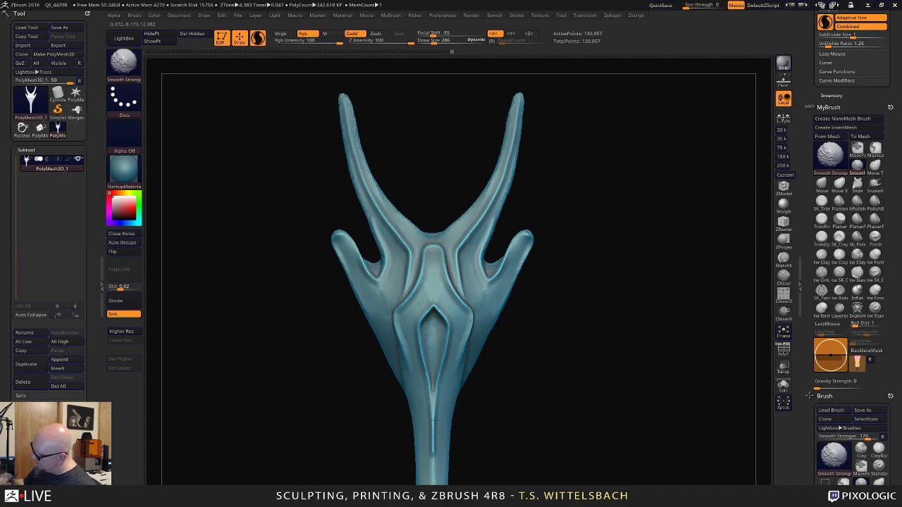
left_click_drag(435, 420, 433, 422, "shift")
Bring up the ArrayMesh settings for the sculpted head.
left_click_drag(552, 367, 592, 225, "alt")
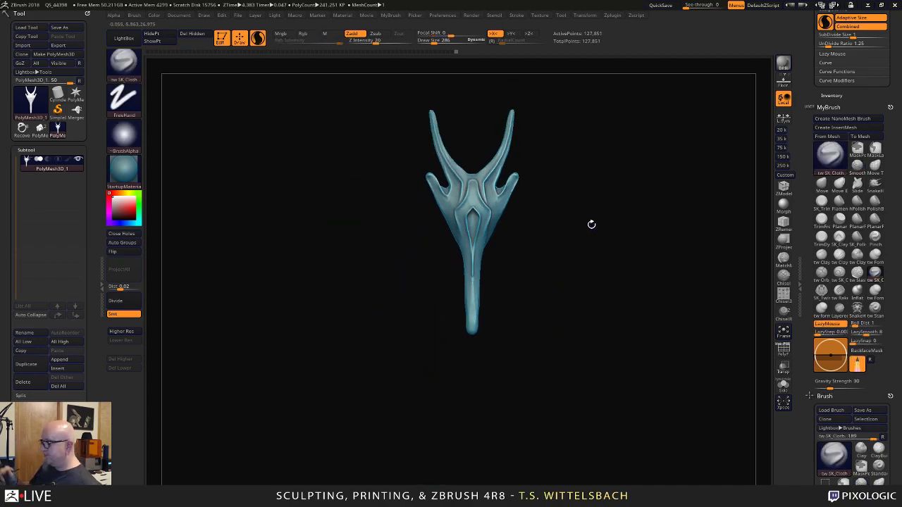
left_click_drag(92, 415, 91, 210)
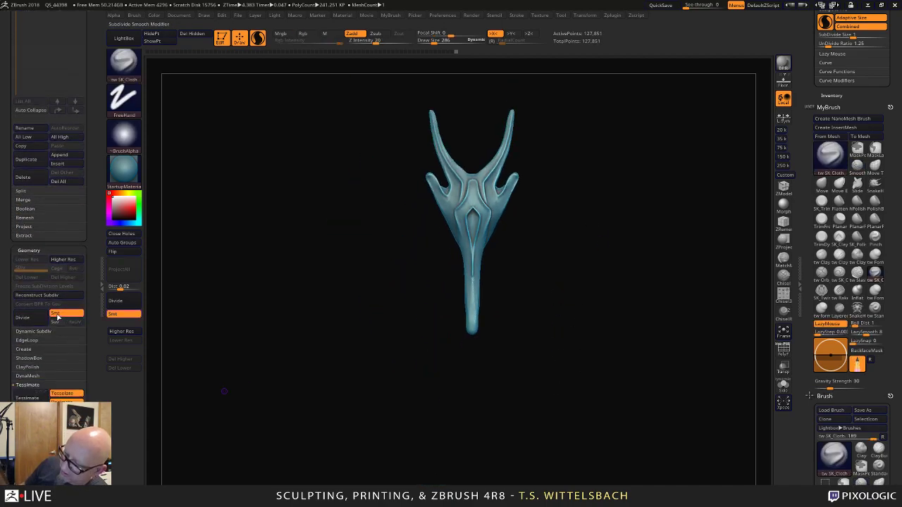
left_click_drag(91, 405, 92, 398)
scroll(92, 396, "down", 7)
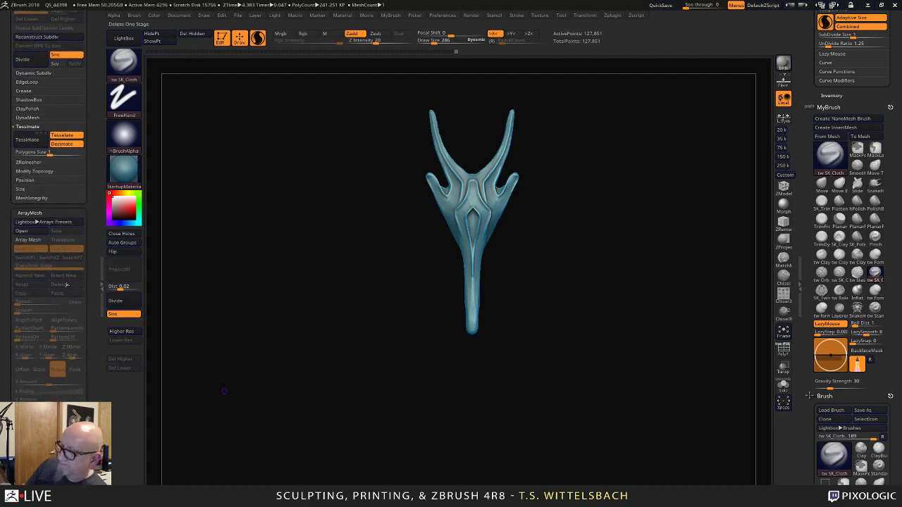
left_click(21, 230)
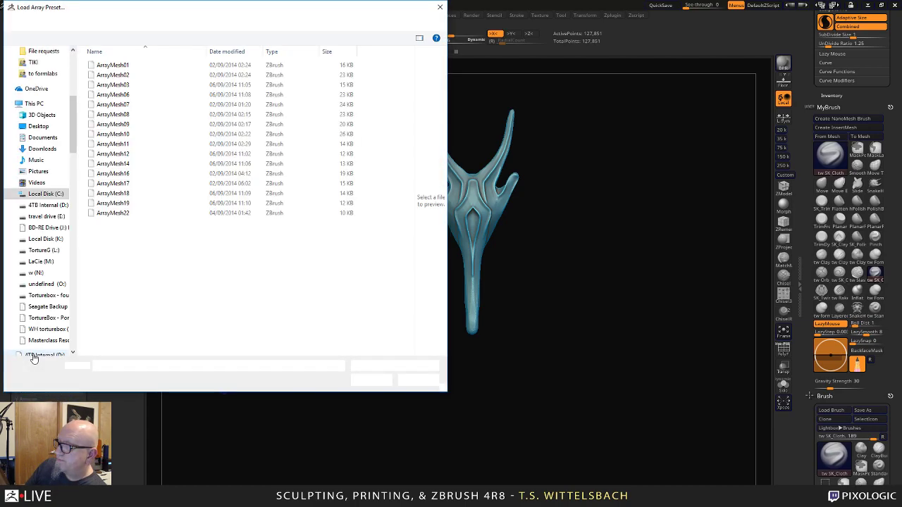
left_click(247, 165)
left_click(440, 7)
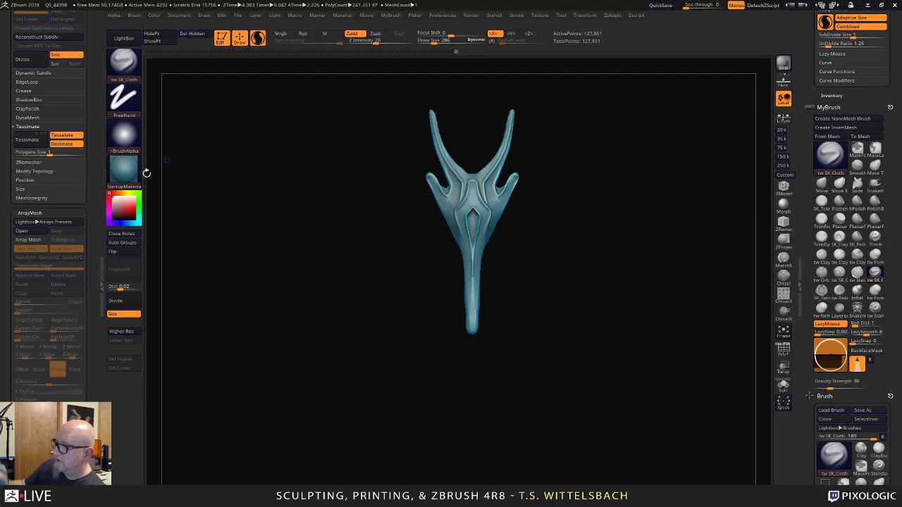
Enable Array Mesh on the head with a Repeat of 6 and a rotation Y Amount of 360.
left_click(28, 240)
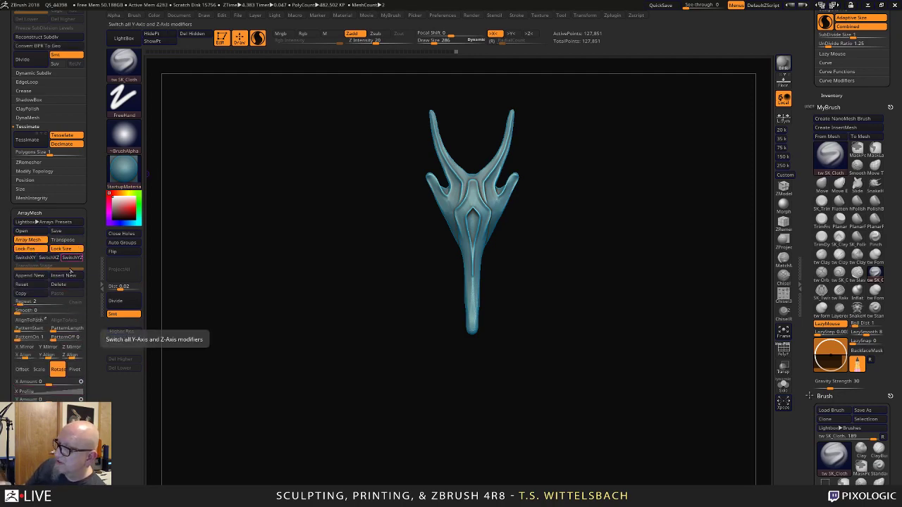
left_click(24, 303)
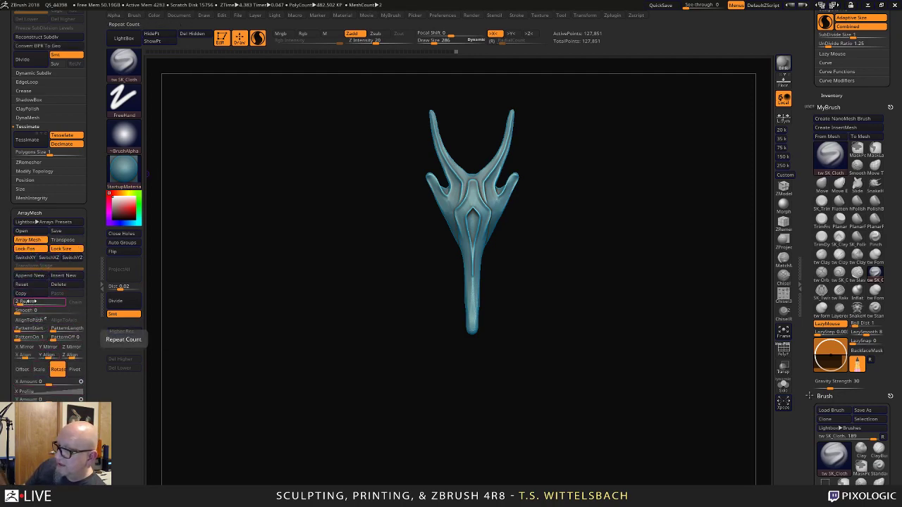
type("49")
key("Return")
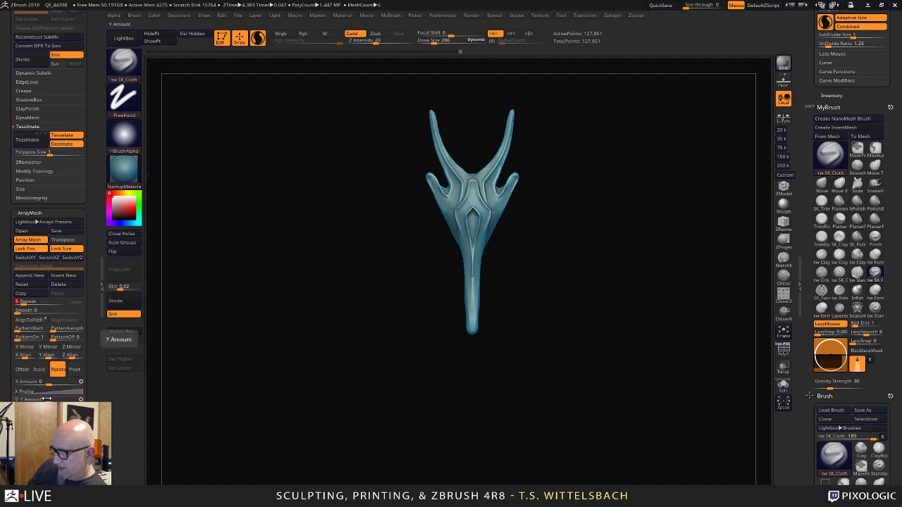
left_click_drag(47, 400, 63, 399)
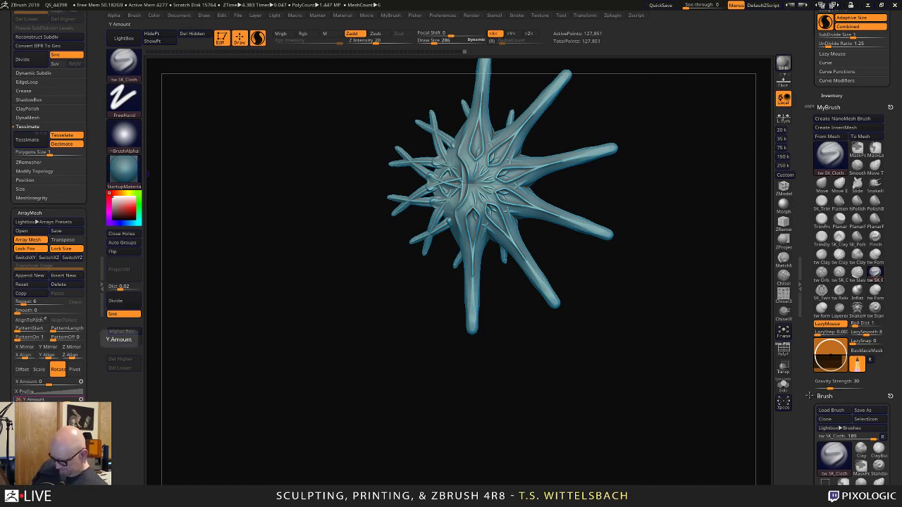
key("Return")
View the array face-on and shift the source head along the gizmo's Z axis to form a six-pointed star.
left_click_drag(610, 303, 470, 399)
key("w")
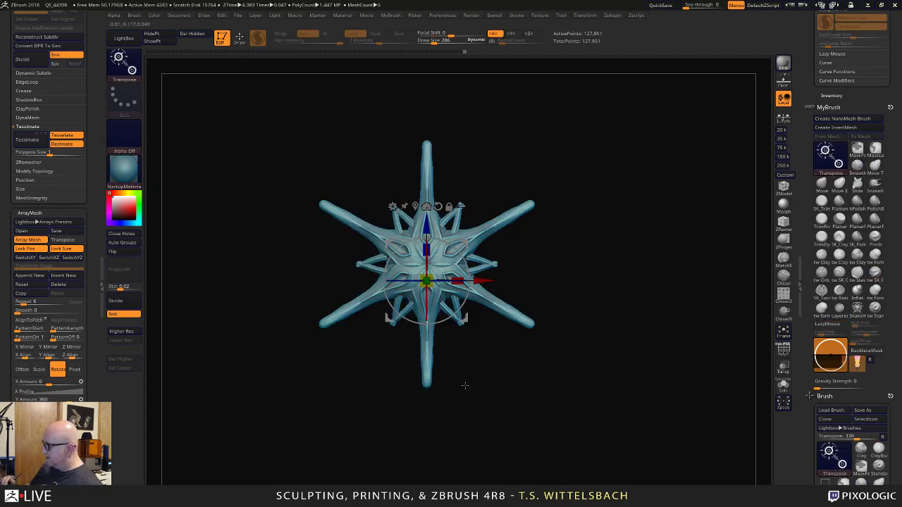
left_click_drag(427, 224, 427, 190)
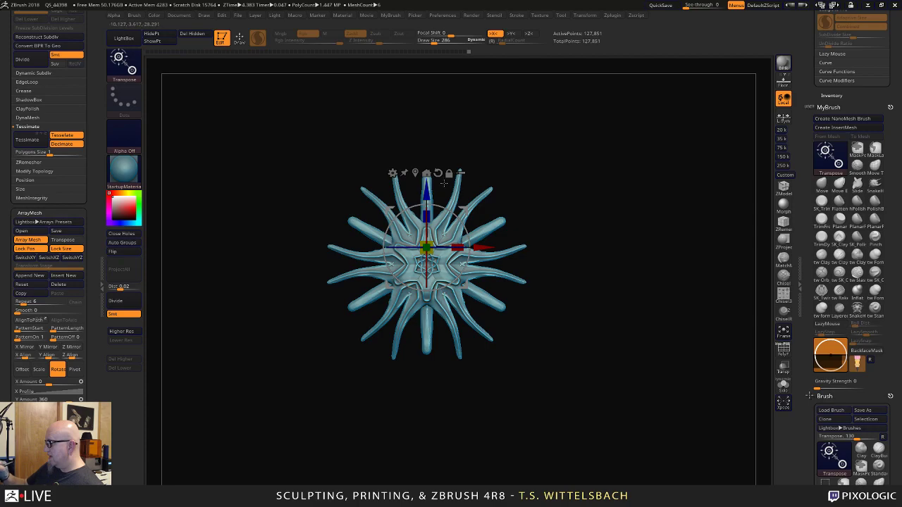
left_click_drag(555, 155, 514, 210, "alt")
left_click_drag(408, 210, 396, 170)
left_click_drag(626, 226, 563, 214)
left_click_drag(391, 296, 392, 388)
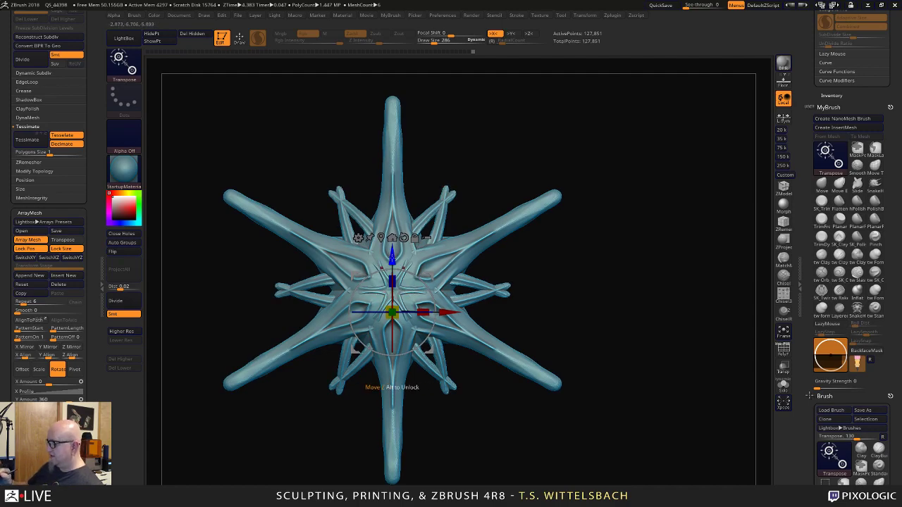
left_click_drag(392, 387, 393, 395)
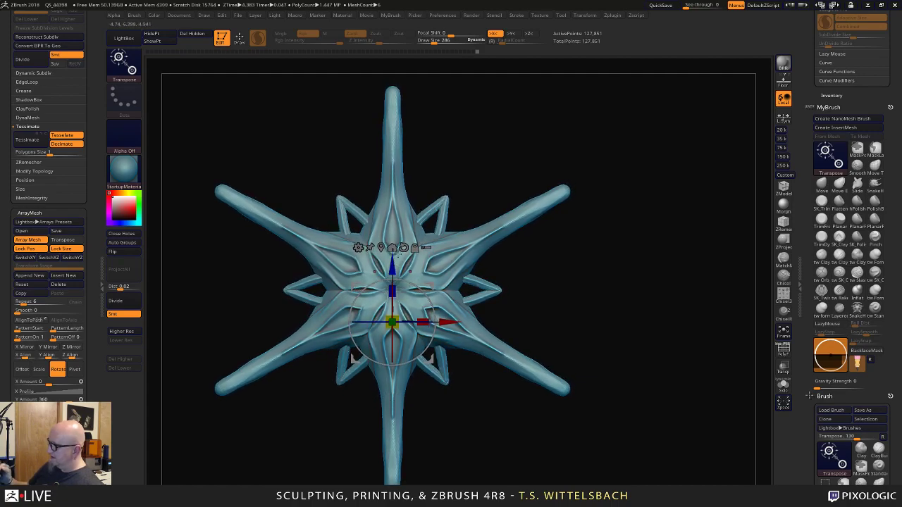
Try rotating the source head in the screen plane and scaling it, and undo those changes.
left_click_drag(606, 289, 580, 245, "alt")
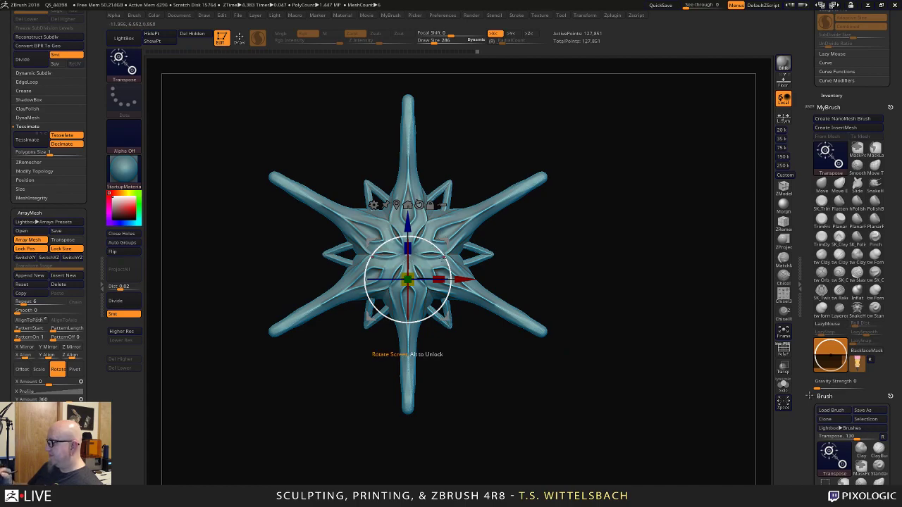
left_click_drag(444, 258, 419, 228)
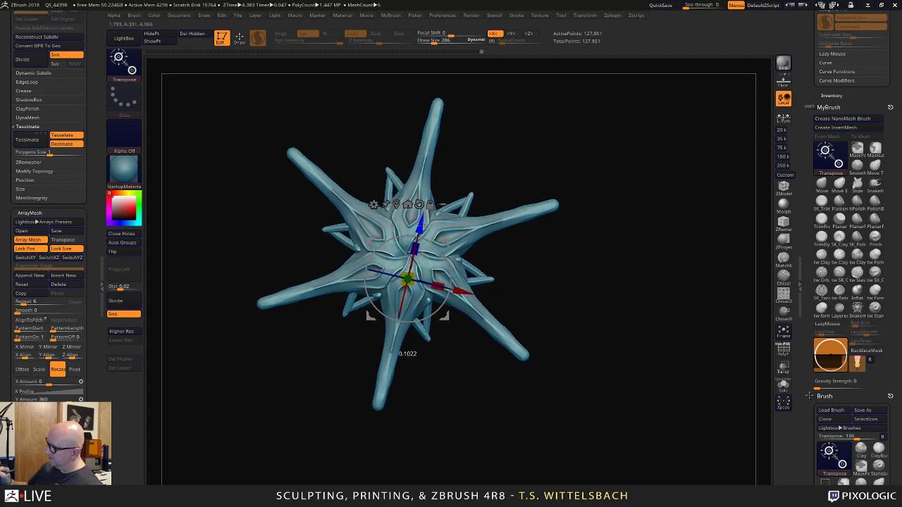
left_click_drag(407, 350, 408, 351)
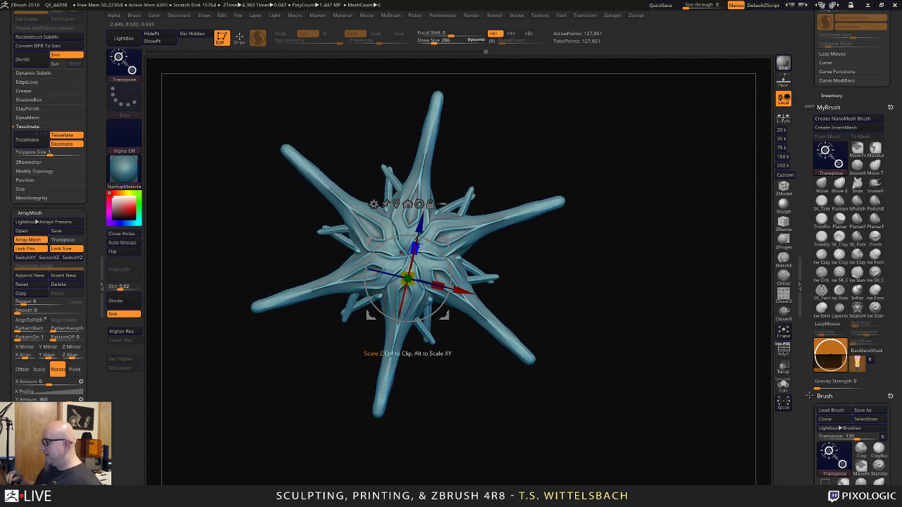
mouse_move(629, 430)
left_mouse_down()
mouse_move(646, 447)
mouse_move(639, 427)
left_mouse_up()
key("ctrl+z")
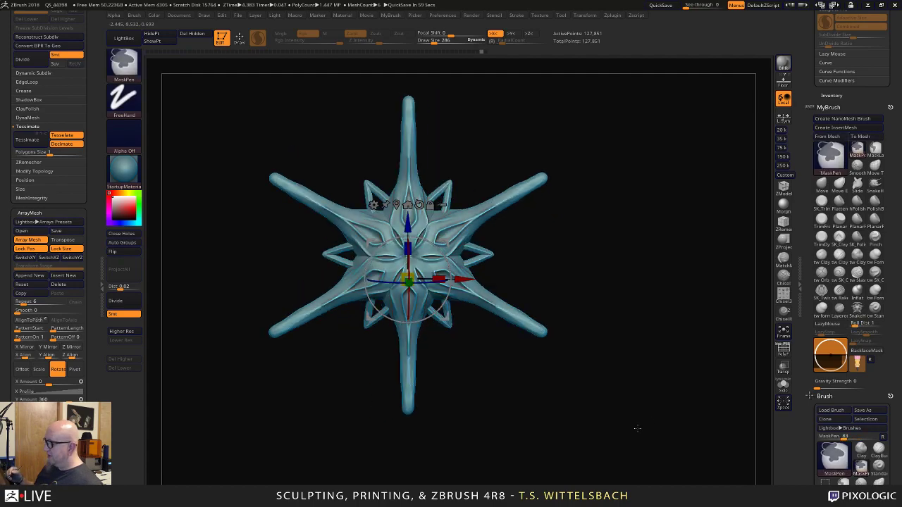
key("ctrl+z")
Move the source head farther outward along Z until the star has an open centre with the horns crossing around it.
left_click_drag(408, 233, 410, 256)
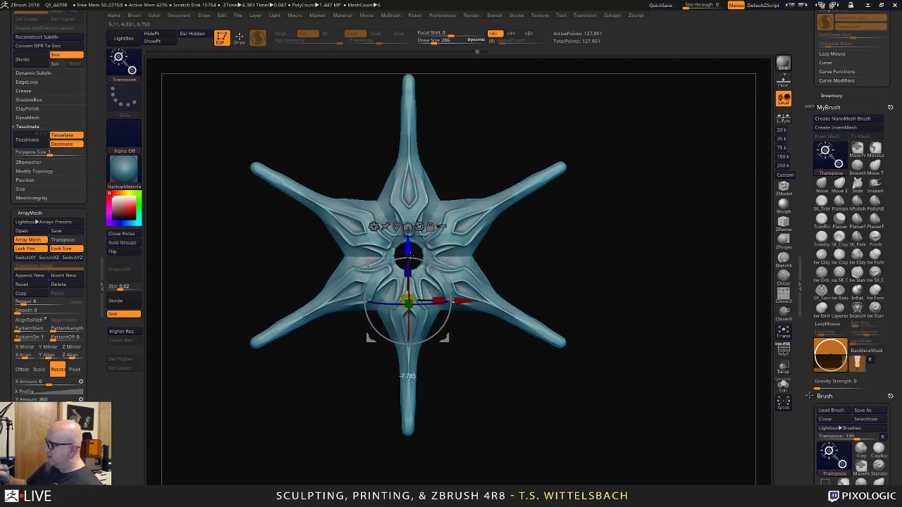
left_click_drag(407, 303, 407, 339)
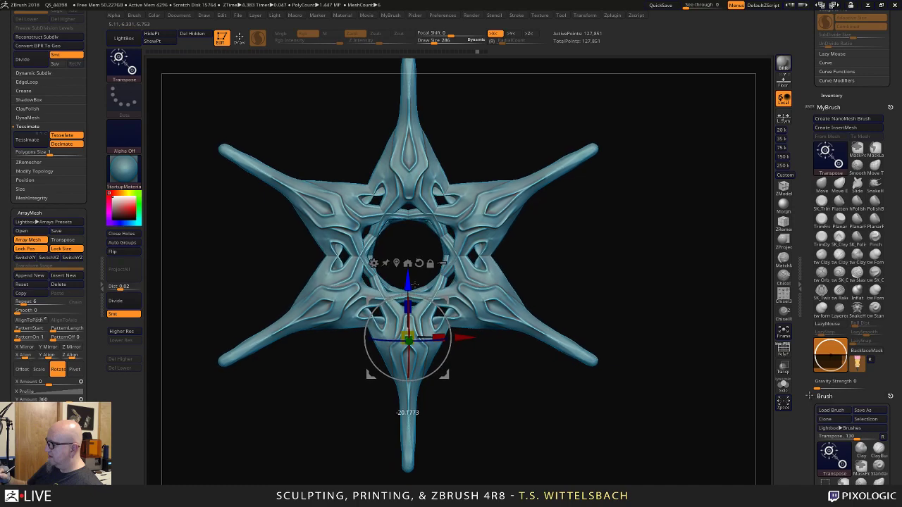
left_click_drag(416, 284, 417, 303)
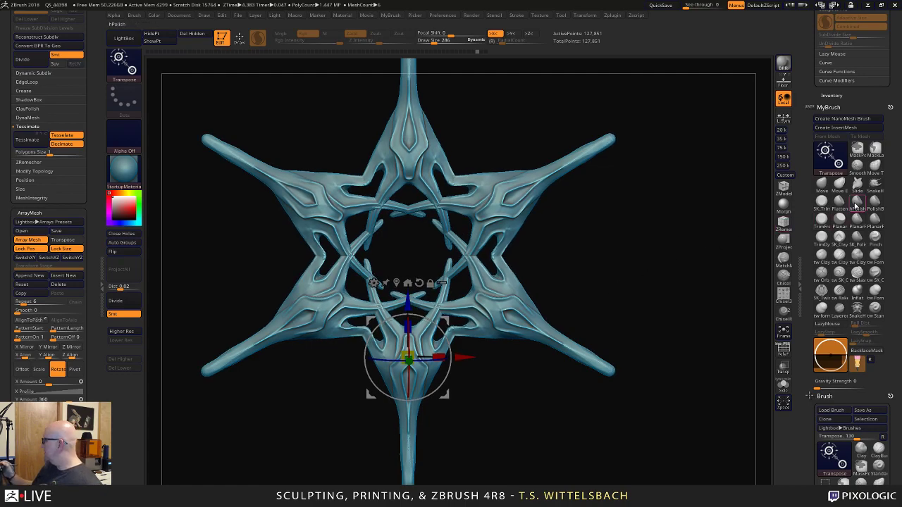
With SnakeHook at Draw Size 1567, pull the horn tips inside the star until they meet in an interlaced ring.
left_click(874, 184)
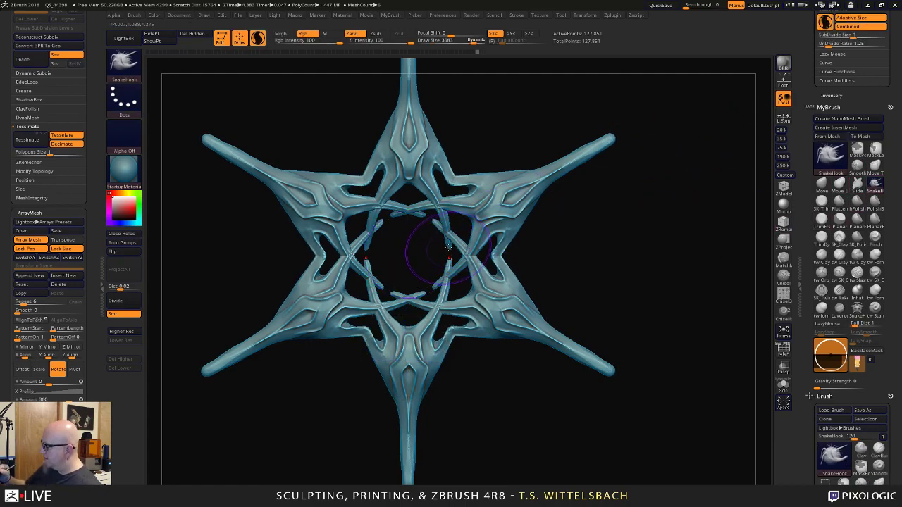
left_click_drag(448, 248, 444, 243)
key("ctrl+z")
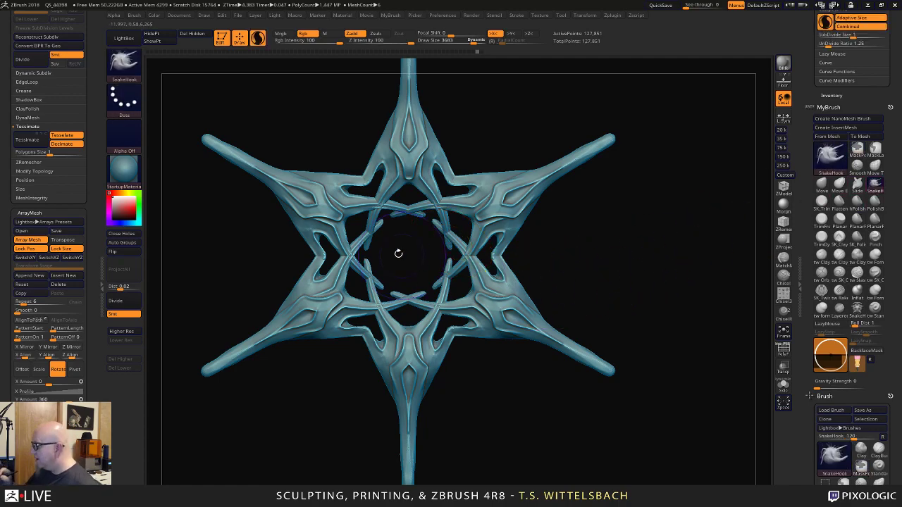
key("space")
left_click_drag(395, 254, 375, 253)
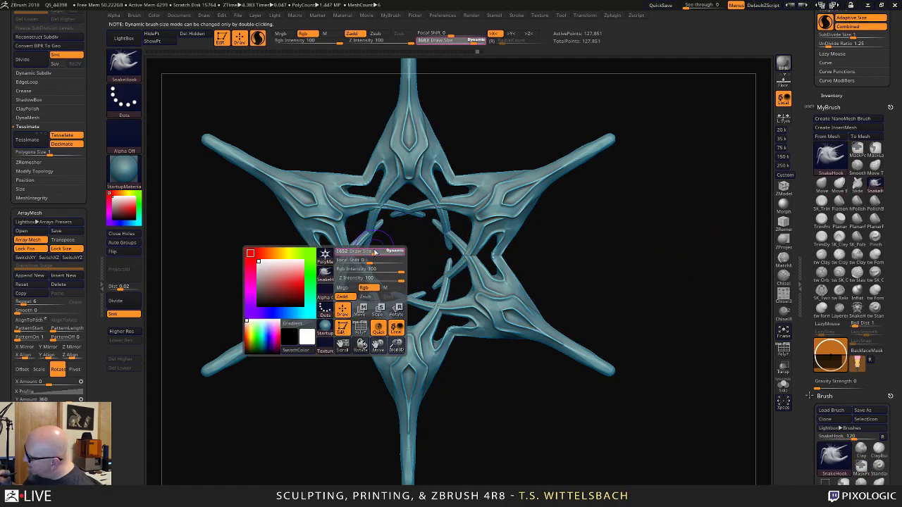
left_click(783, 349)
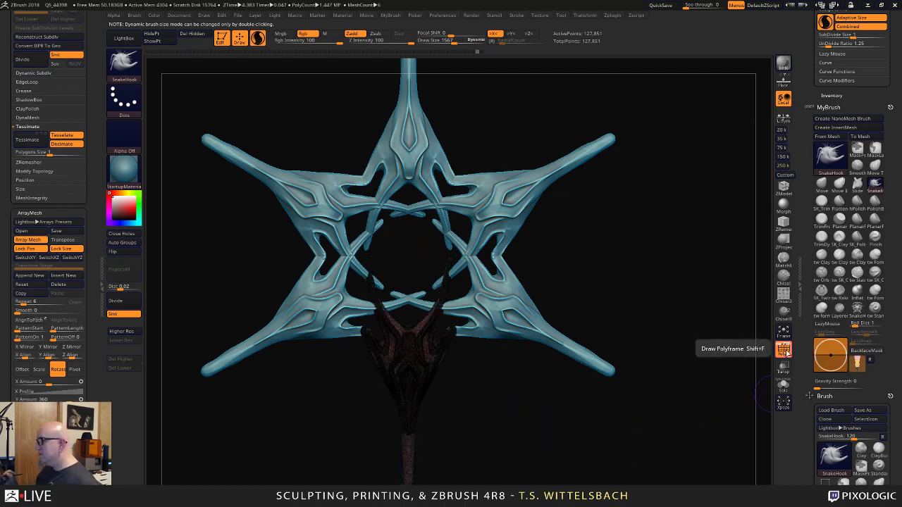
left_click(783, 349)
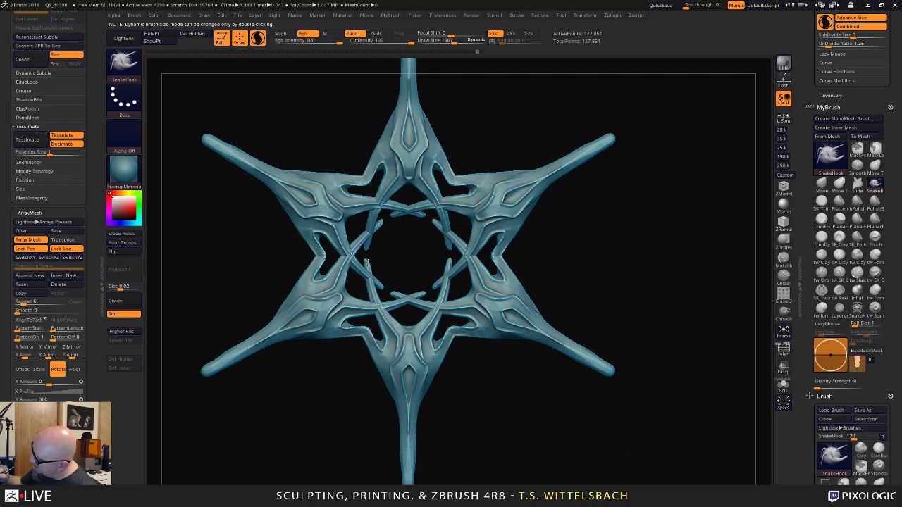
left_click_drag(366, 258, 366, 259)
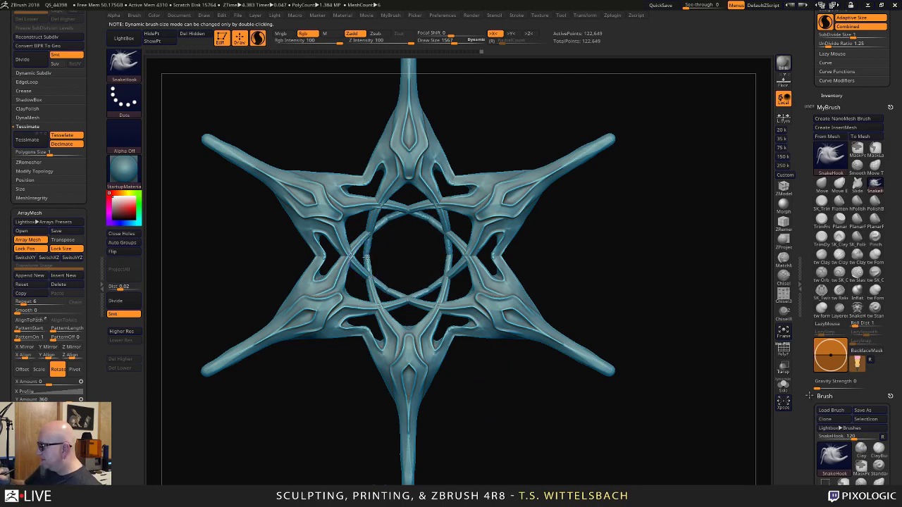
Convert the six-copy array into real mesh geometry.
left_click_drag(570, 457, 548, 429, "alt")
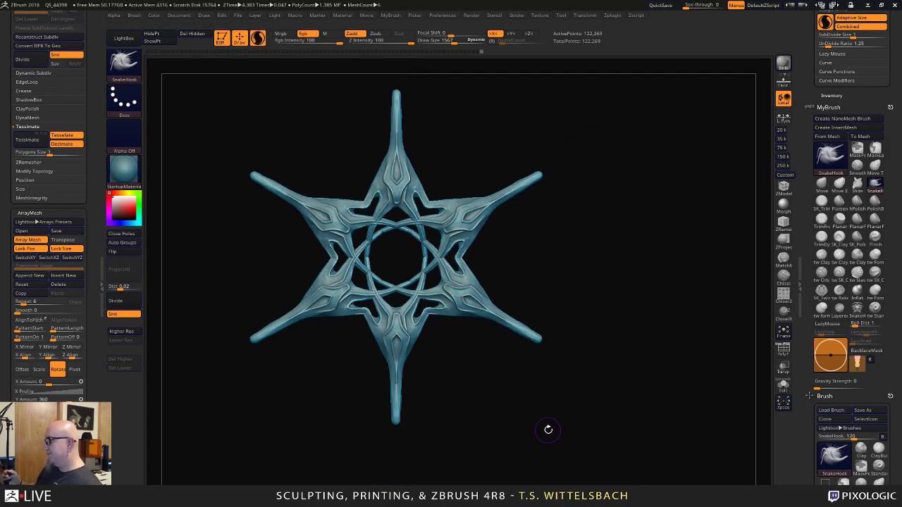
left_click_drag(524, 470, 537, 391, "alt")
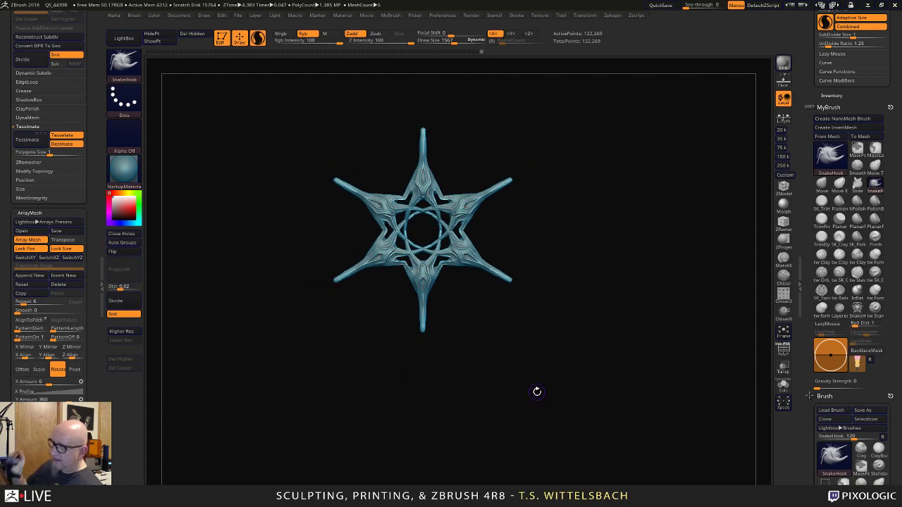
left_click(49, 453)
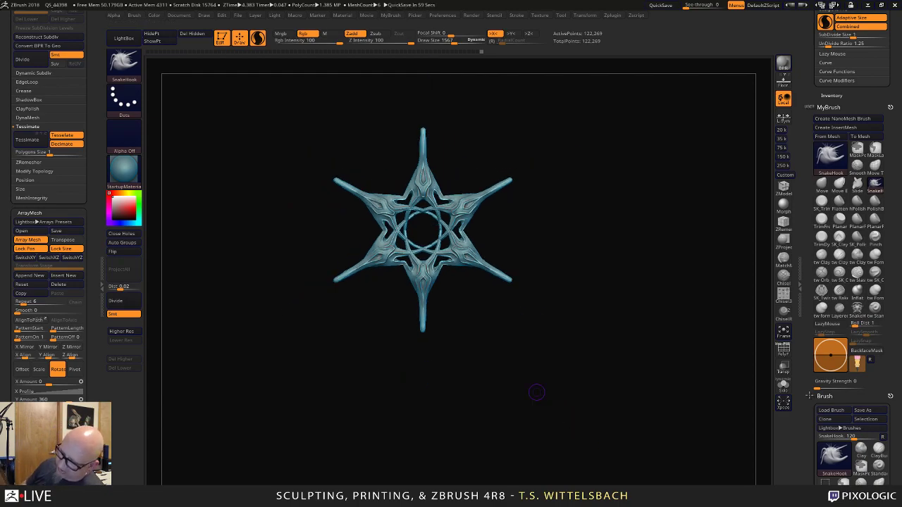
Fuse the star's overlapping copies into one surface with the gizmo's Remesh By Union.
mouse_move(592, 229)
left_mouse_down("alt")
mouse_move(573, 320)
mouse_move(606, 289)
left_mouse_up("alt")
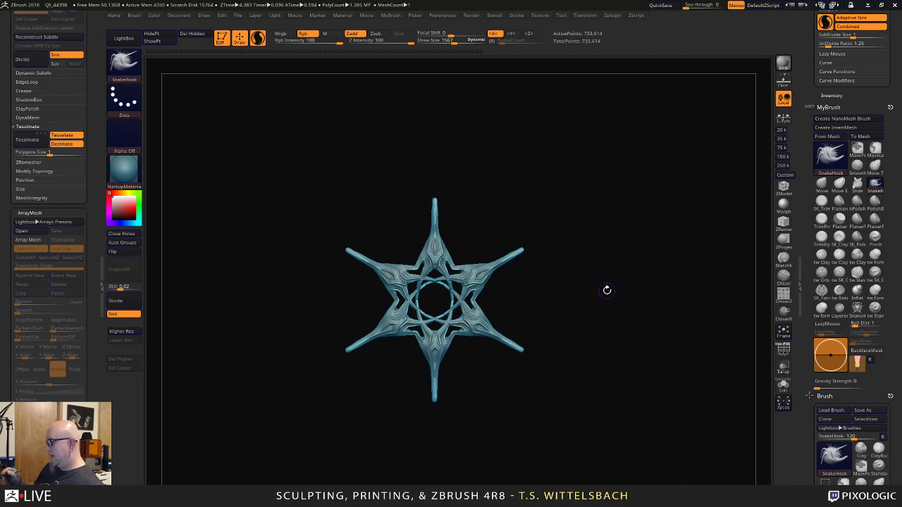
key("w")
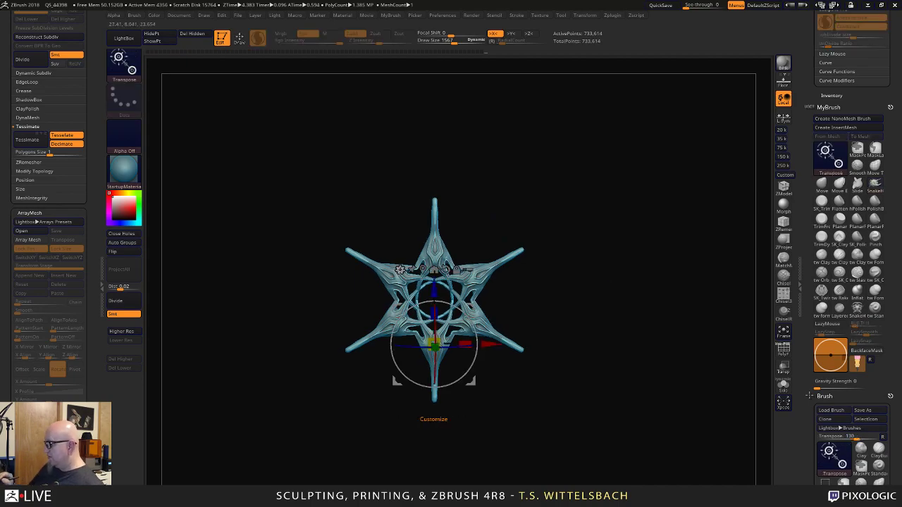
left_click(399, 269)
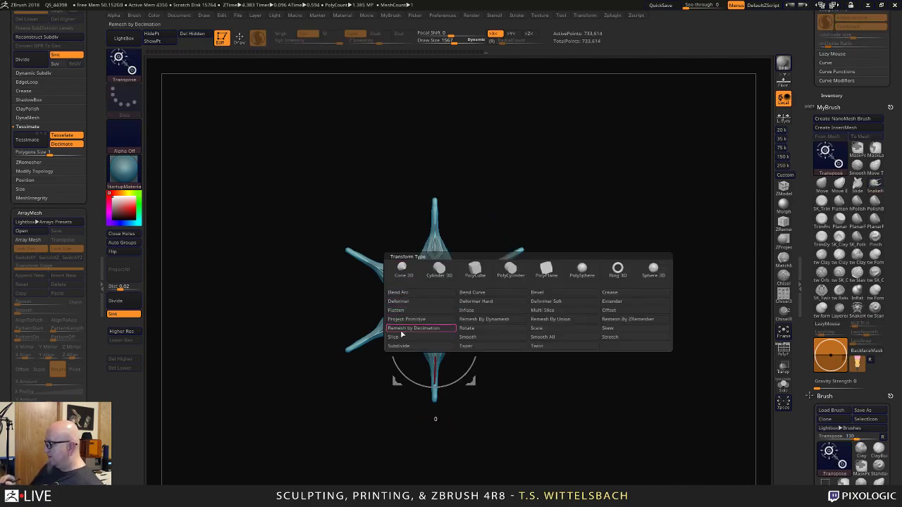
left_click(569, 320)
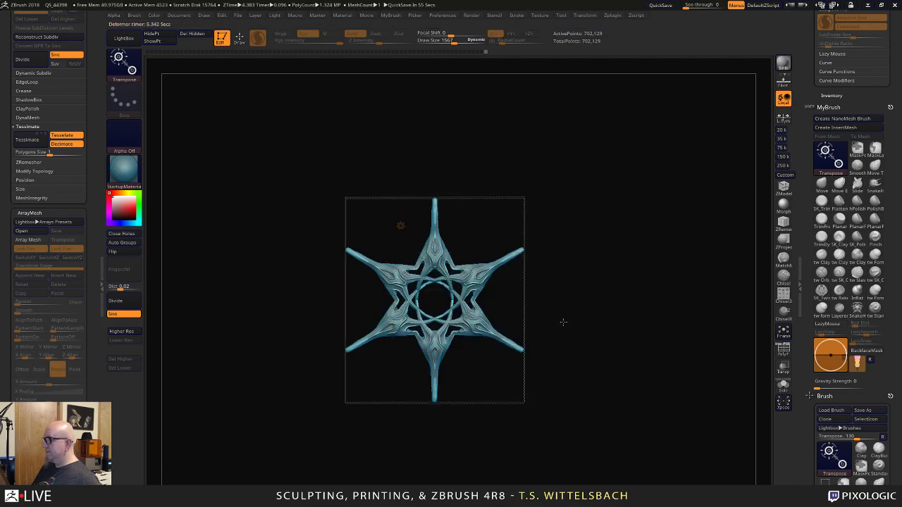
Try smoothing the horn strands on one side of the star's interlaced ring, and undo the stroke.
key("f")
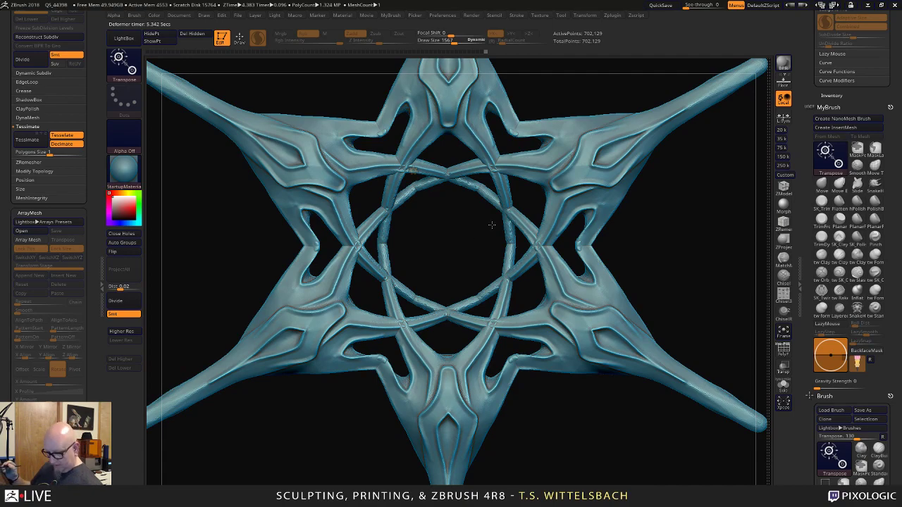
key("q")
left_click_drag(383, 209, 404, 280, "shift")
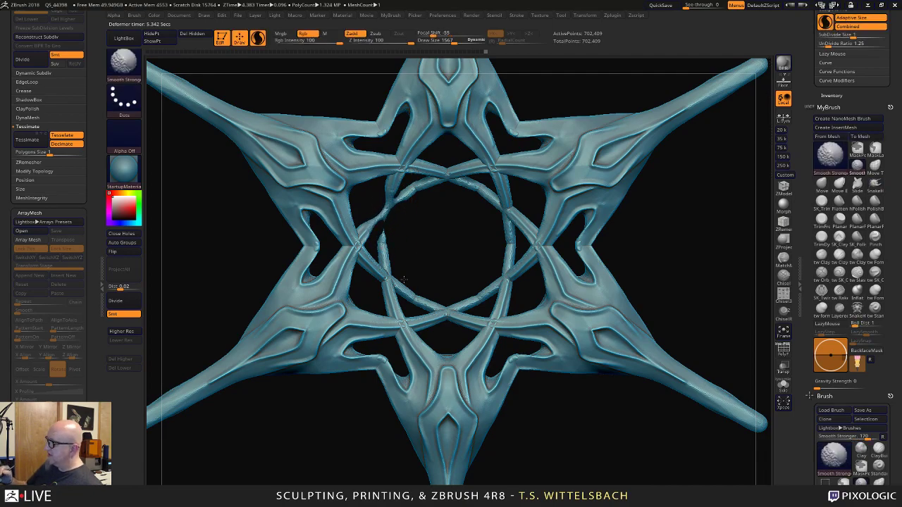
key("ctrl+z")
Smooth the strands of the star's interlaced ring with the Smooth Stronger brush, undoing the last excess smoothing.
left_click_drag(563, 435, 558, 423, "alt")
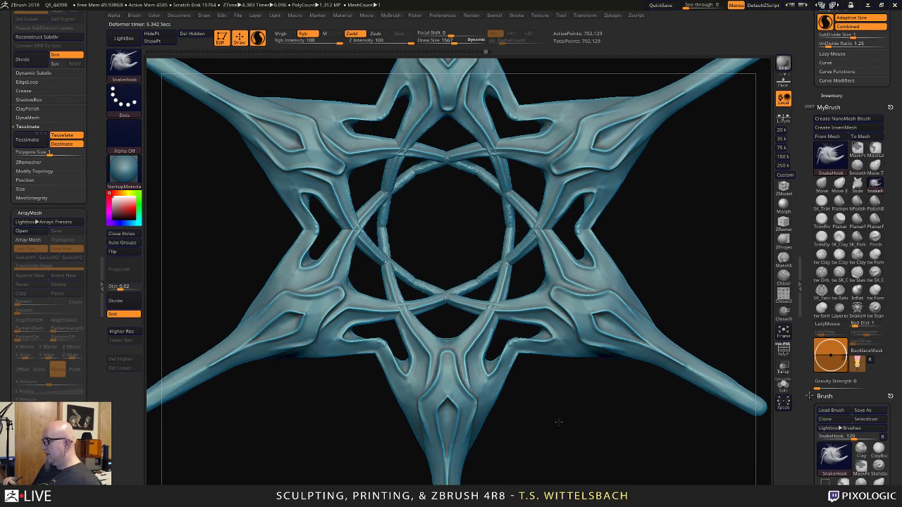
key("f")
mouse_move(703, 135)
left_mouse_down("ctrl+shift")
mouse_move(493, 419)
mouse_move(570, 430)
mouse_move(550, 381)
mouse_move(594, 484)
mouse_move(578, 387)
mouse_move(573, 425)
mouse_move(527, 425)
mouse_move(476, 449)
mouse_move(637, 326)
left_mouse_up("ctrl+shift")
mouse_move(696, 301)
left_mouse_down("alt")
mouse_move(583, 342)
mouse_move(654, 324)
mouse_move(650, 363)
mouse_move(617, 283)
left_mouse_up("alt")
left_click(586, 345, "ctrl+shift")
left_click_drag(582, 371, 654, 333, "alt")
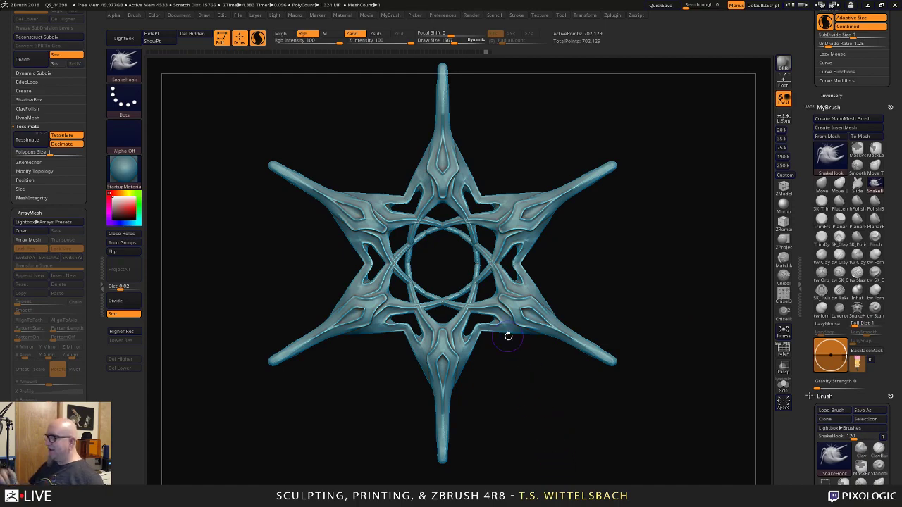
mouse_move(298, 452)
left_mouse_down("alt")
mouse_move(334, 398)
mouse_move(369, 495)
left_mouse_up("alt")
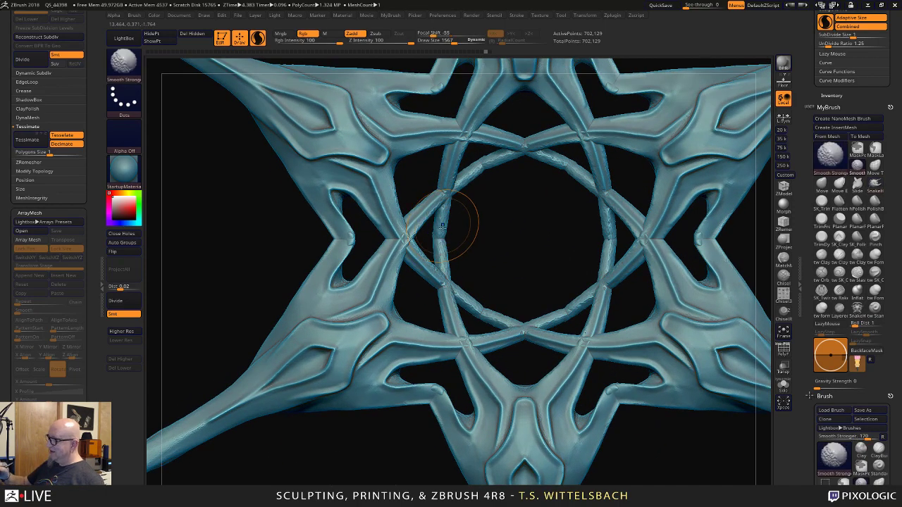
mouse_move(442, 225)
left_mouse_down("shift")
mouse_move(433, 295)
mouse_move(610, 352)
left_mouse_up("shift")
left_click_drag(629, 475, 586, 285)
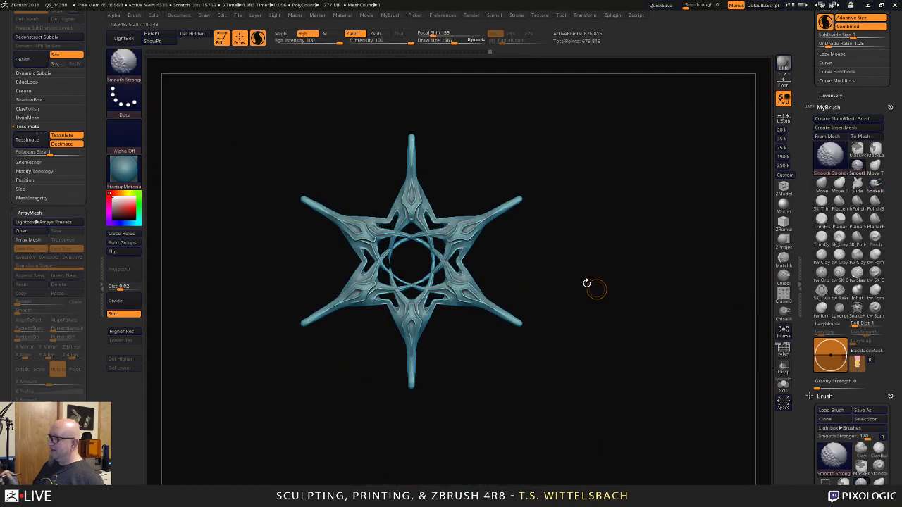
key("ctrl")
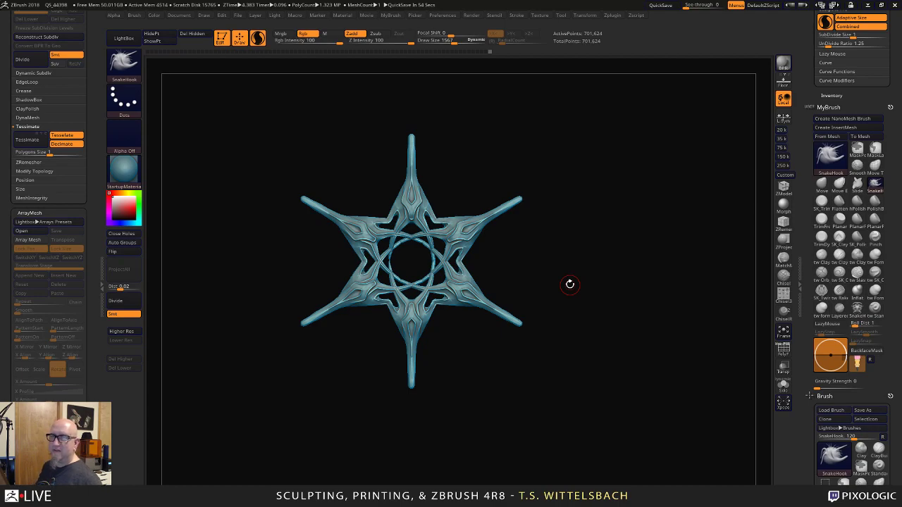
left_click_drag(569, 284, 519, 397)
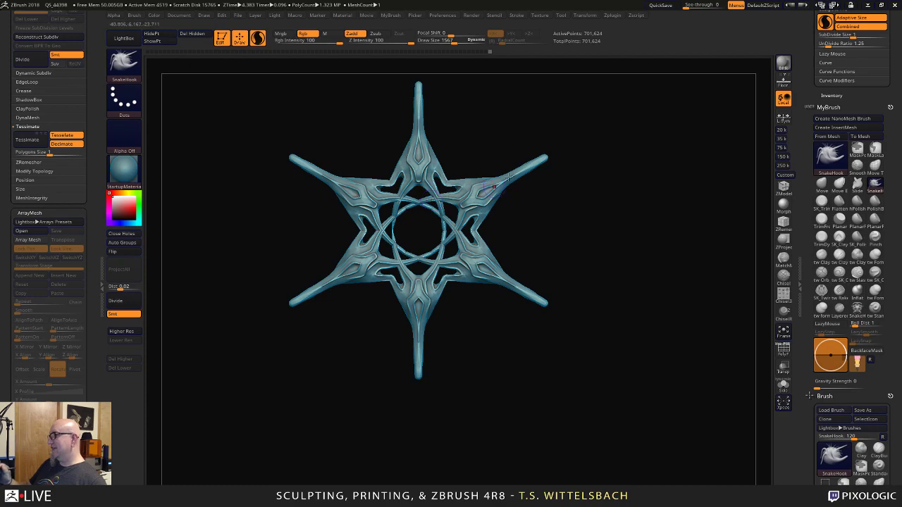
left_click_drag(353, 315, 382, 429, "alt")
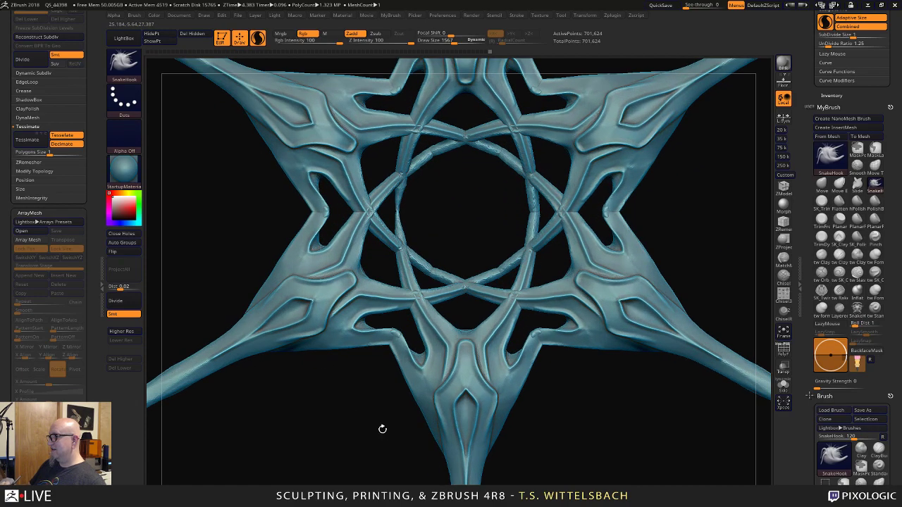
left_click_drag(434, 228, 448, 296, "alt")
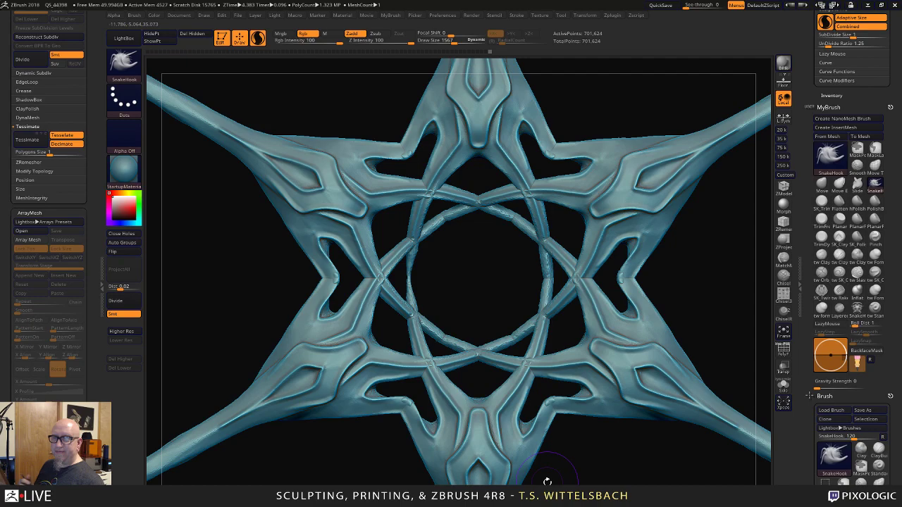
left_click_drag(589, 462, 584, 444)
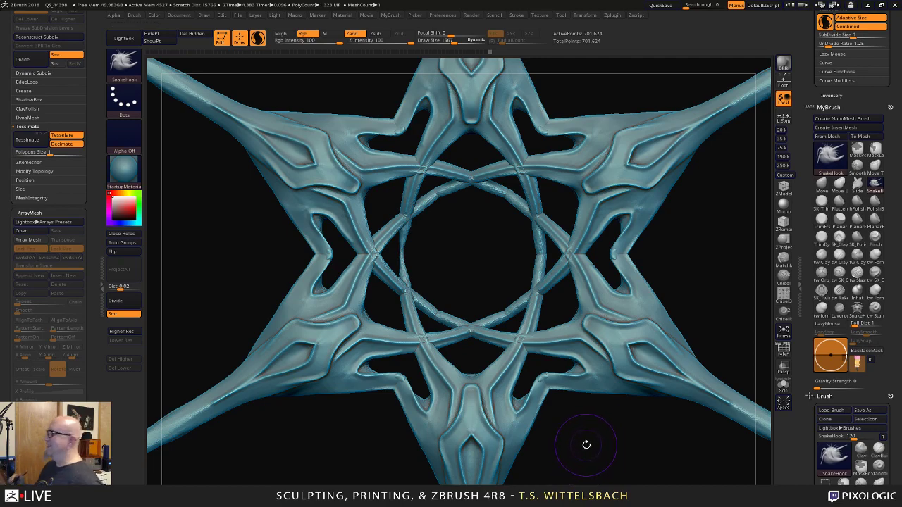
key("f")
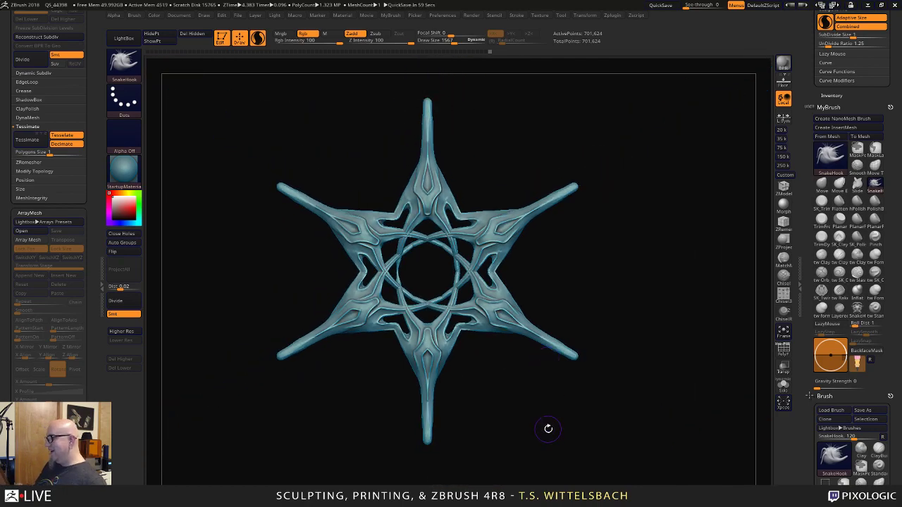
left_click_drag(548, 428, 495, 424)
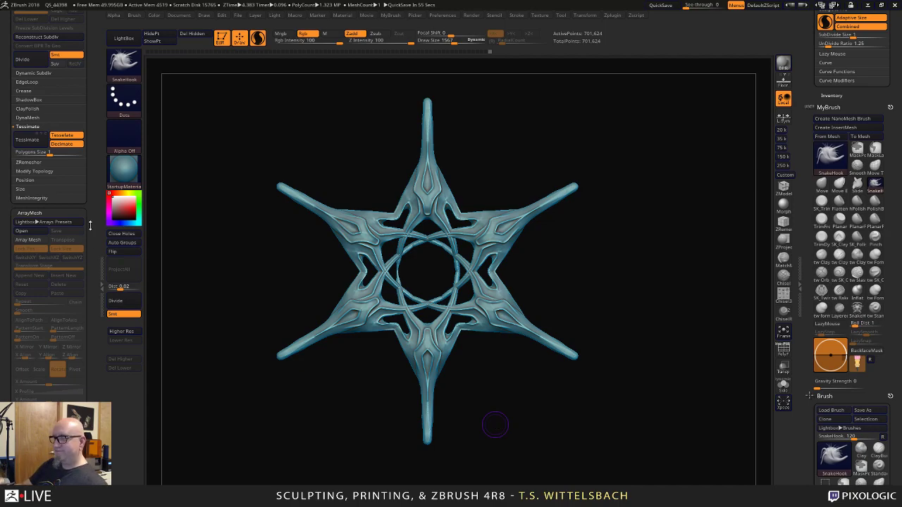
Delete the star's subtool and accept that the operation cannot be undone.
left_click_drag(91, 216, 97, 341)
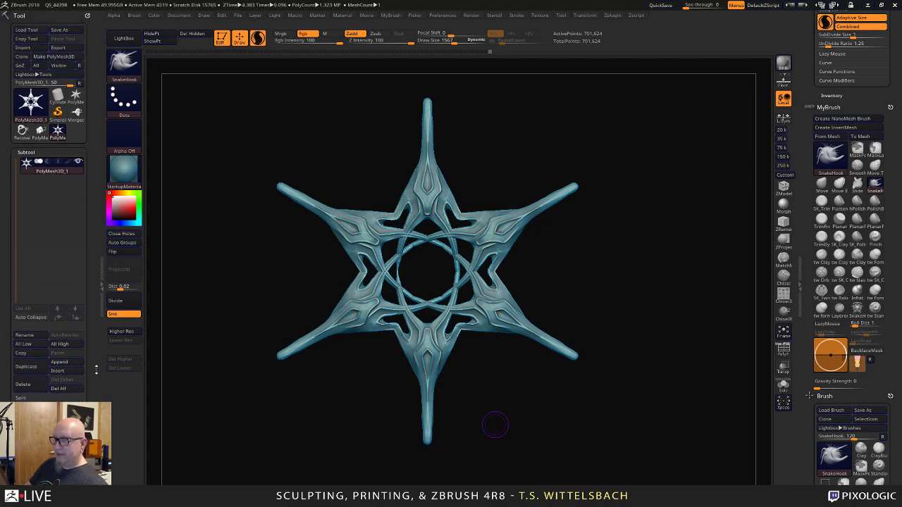
left_click(59, 390)
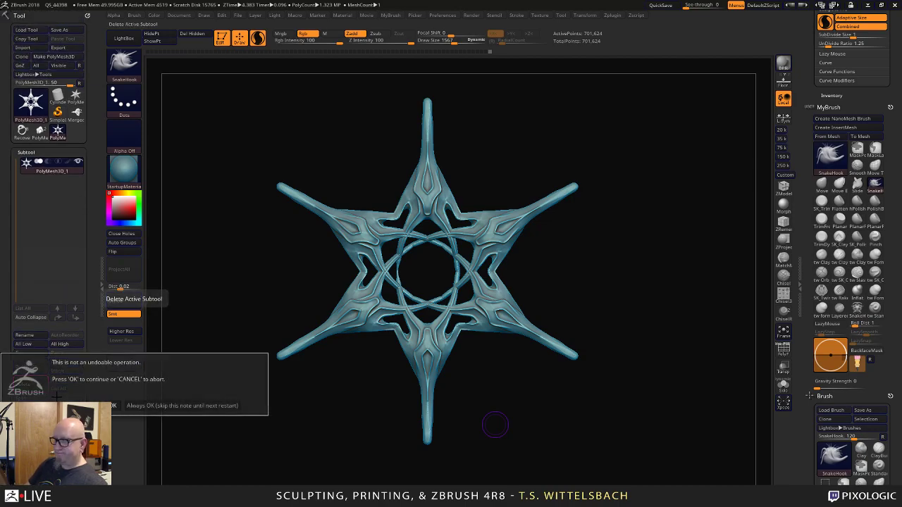
left_click(114, 405)
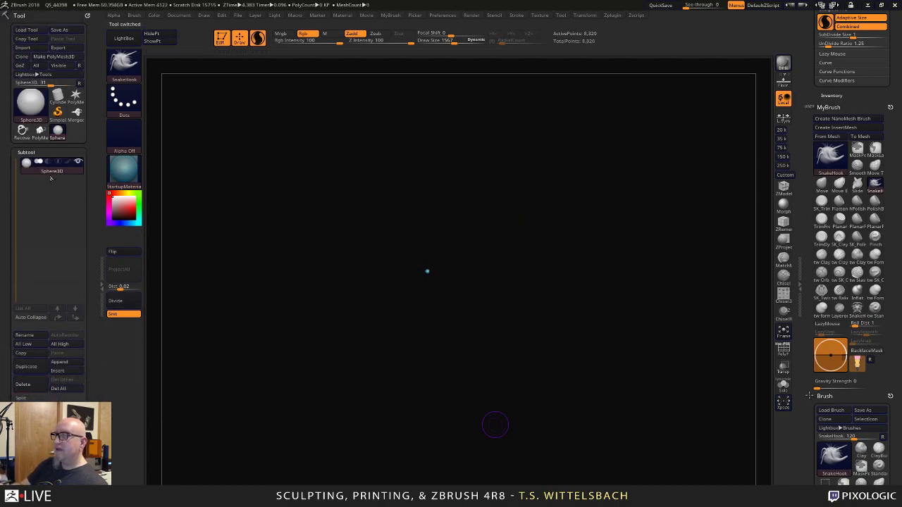
Switch to the PolyMesh3D_2 tool and frame the coil-wrapped heart for a look from the front.
left_click(39, 131)
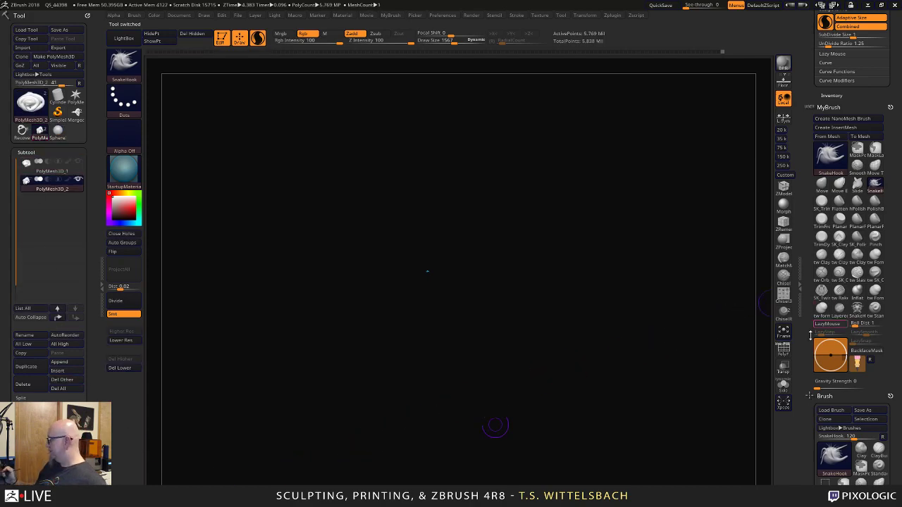
left_click(786, 336)
left_click_drag(706, 459, 656, 361, "alt")
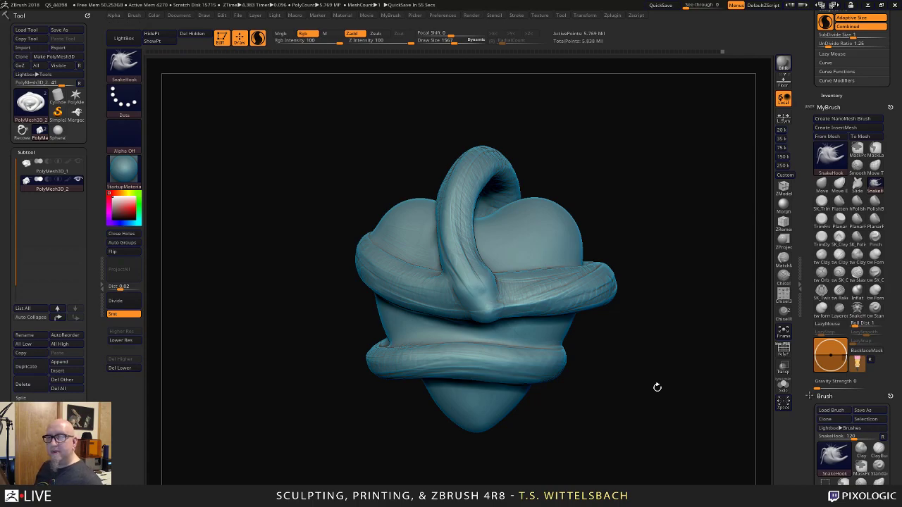
left_click_drag(656, 387, 613, 407)
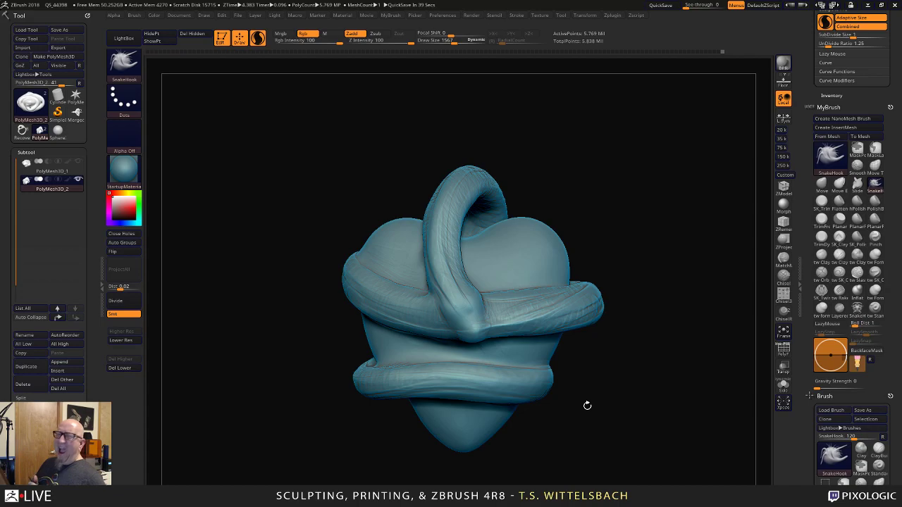
mouse_move(586, 405)
left_mouse_down()
mouse_move(624, 342)
mouse_move(630, 350)
left_mouse_up()
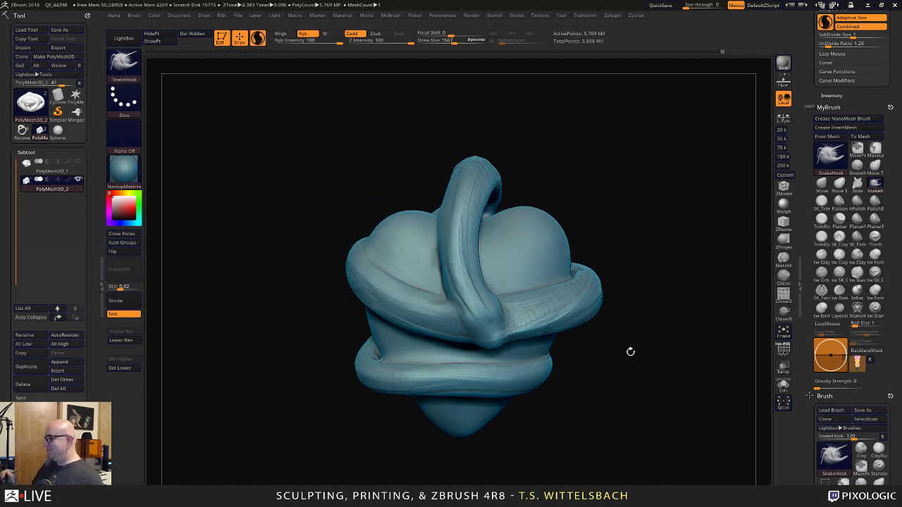
mouse_move(629, 313)
left_mouse_down()
mouse_move(606, 237)
mouse_move(652, 269)
left_mouse_up()
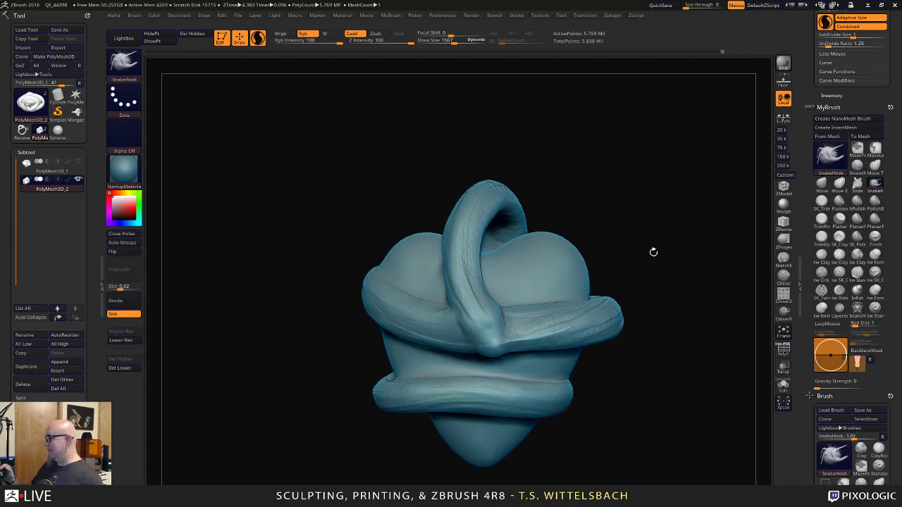
Set the SnakeHook brush's Draw Size to 24 for the heart.
key("space")
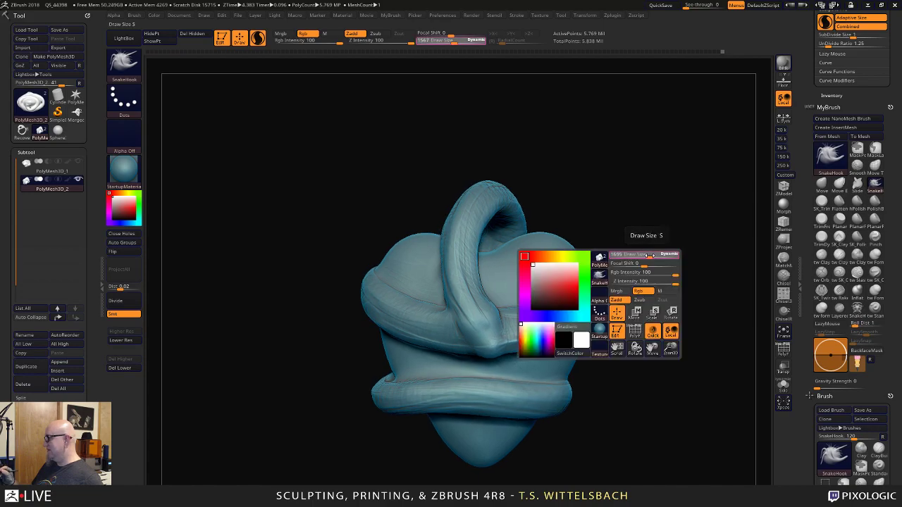
left_click_drag(652, 256, 654, 255)
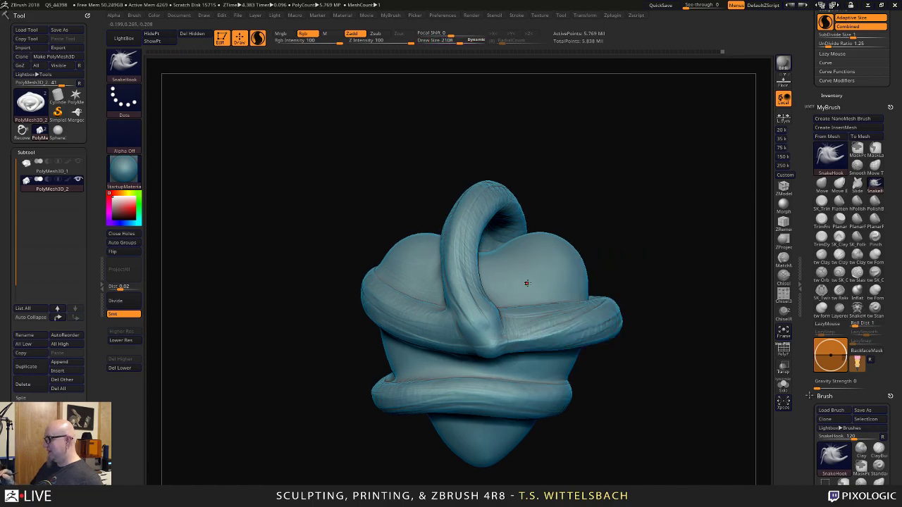
key("space")
left_click_drag(530, 279, 493, 277)
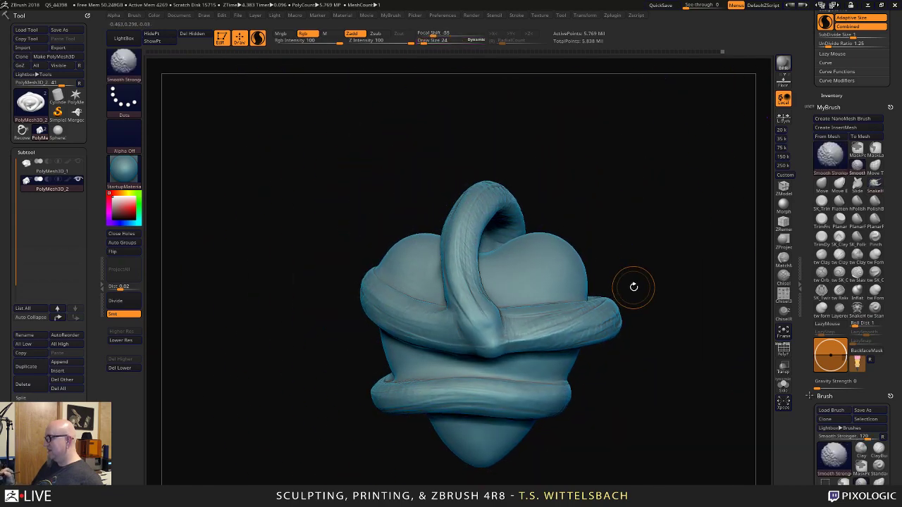
Update the size ratios in 3D Print Hub, choosing 1.17 x 1.28 x 0.84 mm as the heart's size.
scroll(882, 144, "up", 5)
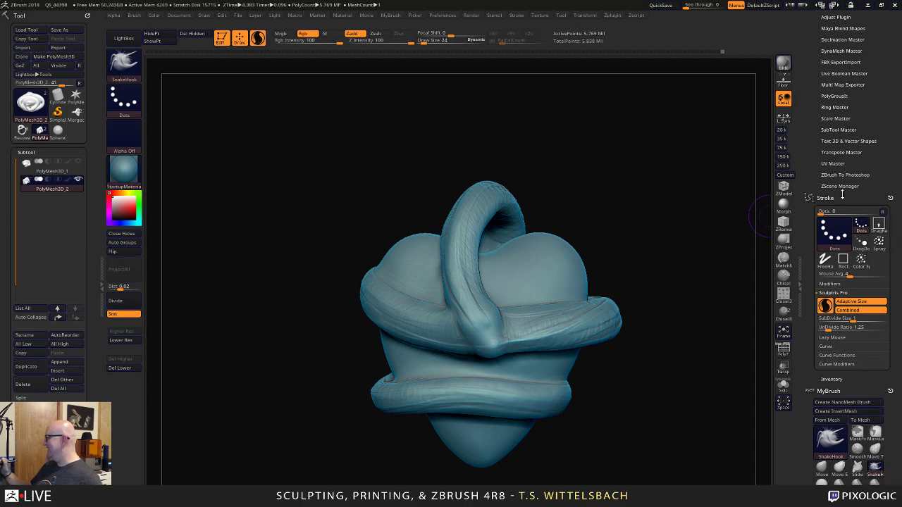
scroll(836, 198, "up", 8)
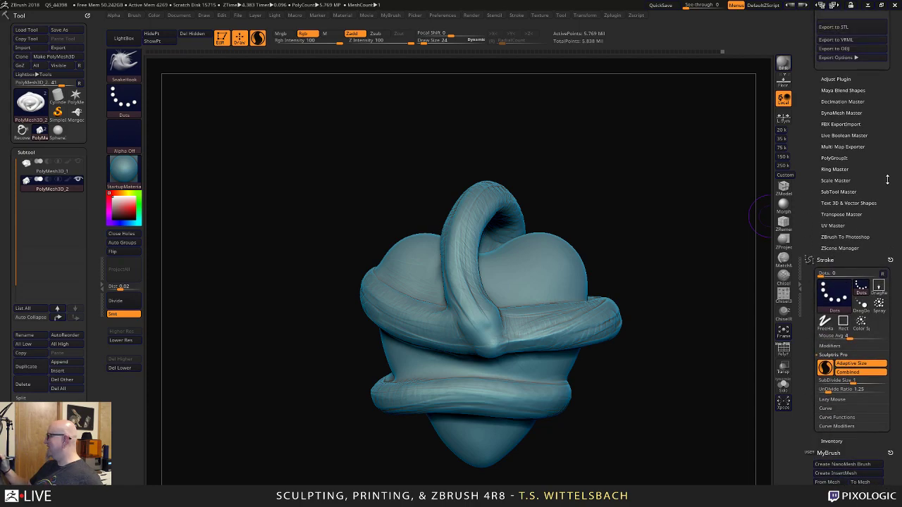
scroll(892, 214, "up", 2)
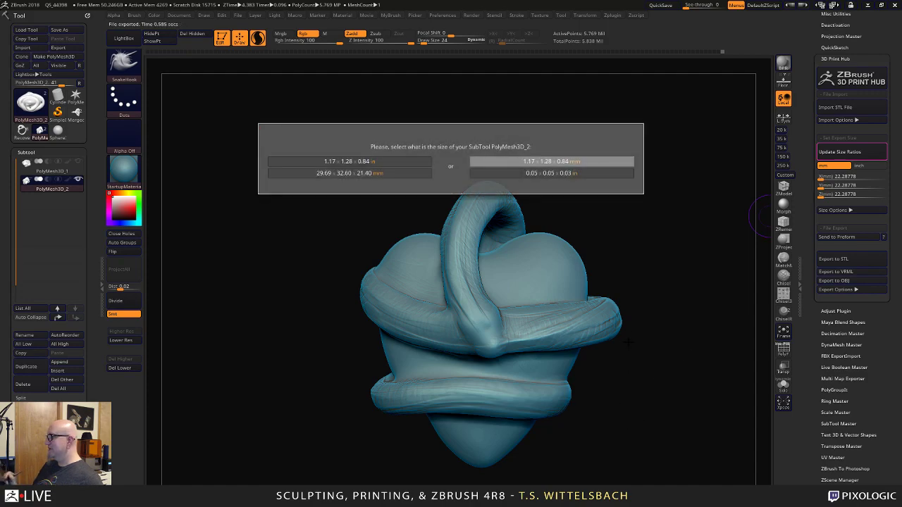
left_click(598, 161)
left_click_drag(598, 340, 582, 396)
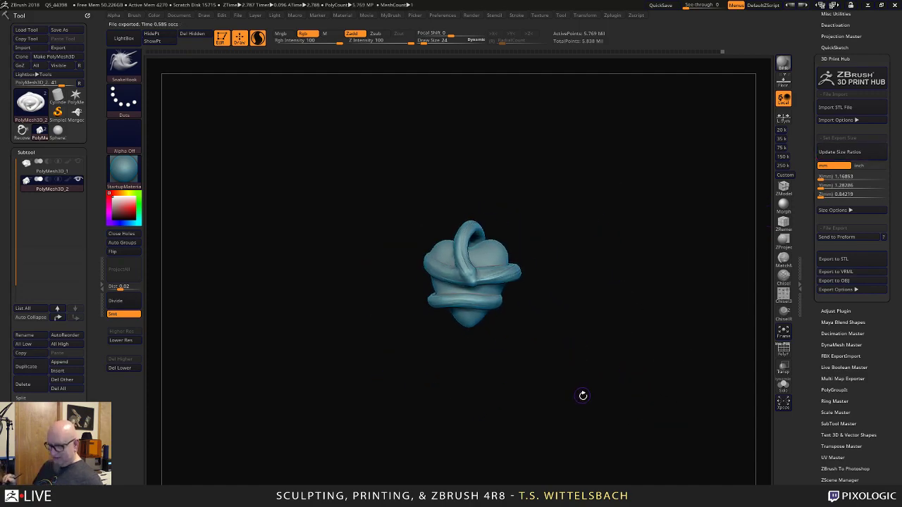
Scale the heart up uniformly with the gizmo and update its size ratios to 7.46 x 8.19 x 5.38 mm.
key("w")
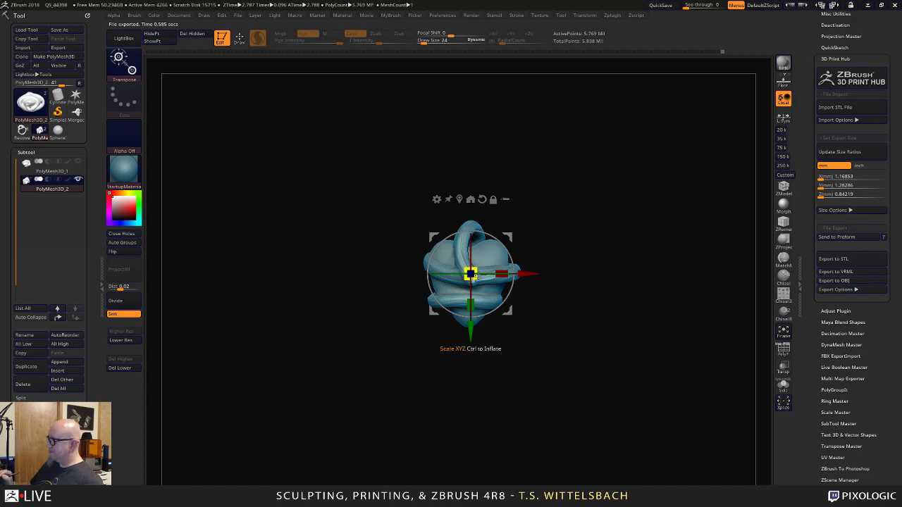
left_click_drag(472, 276, 734, 221)
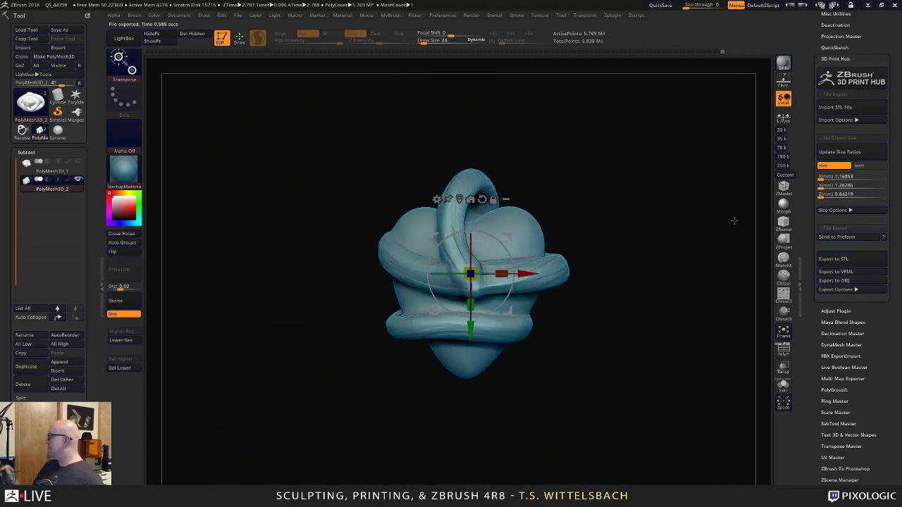
left_click(850, 152)
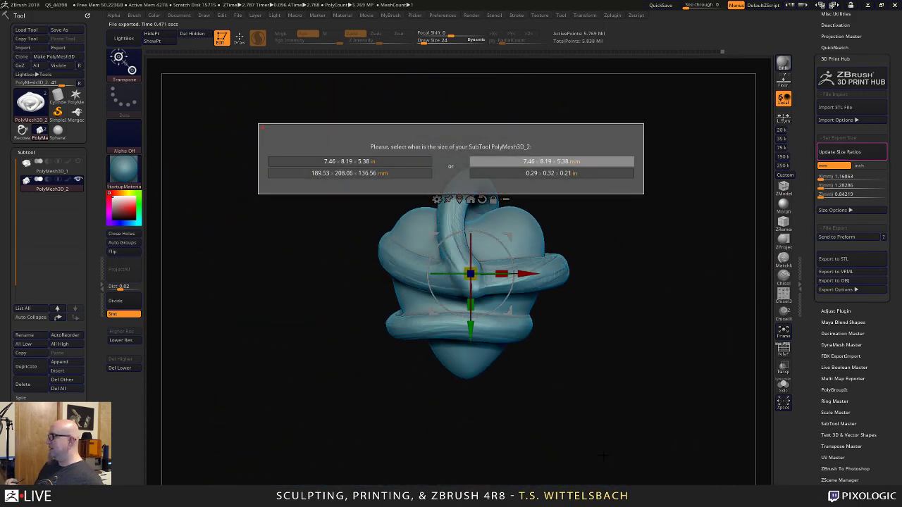
left_click(552, 162)
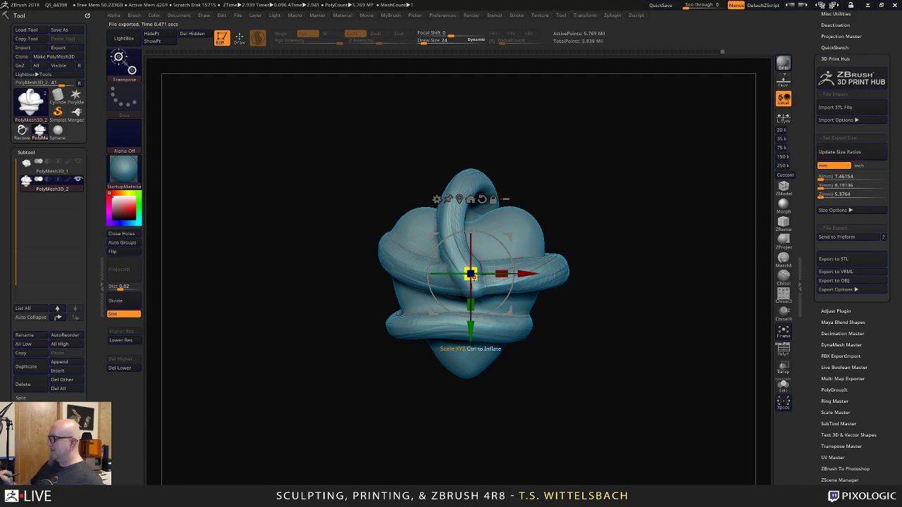
Enlarge the heart uniformly again and update its size ratios to 12.32 x 13.52 x 8.87 mm.
left_click_drag(472, 274, 599, 374)
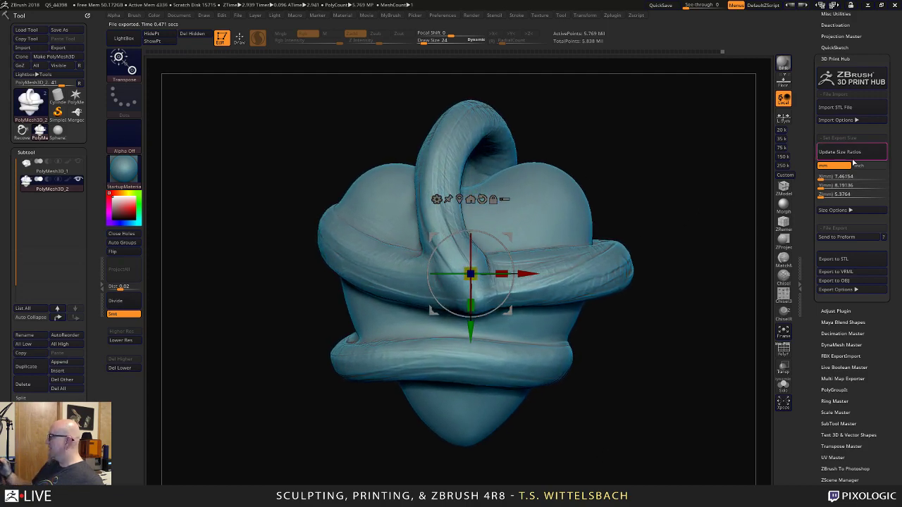
left_click(875, 153)
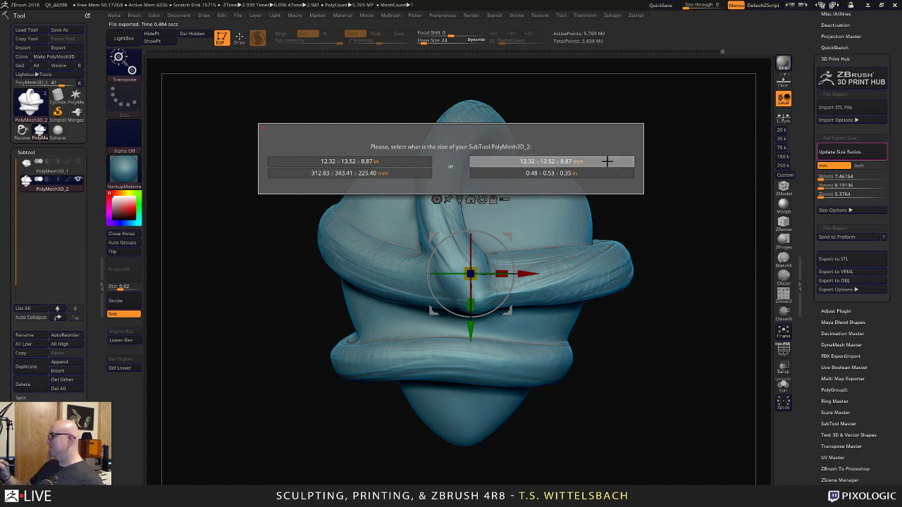
left_click(607, 161)
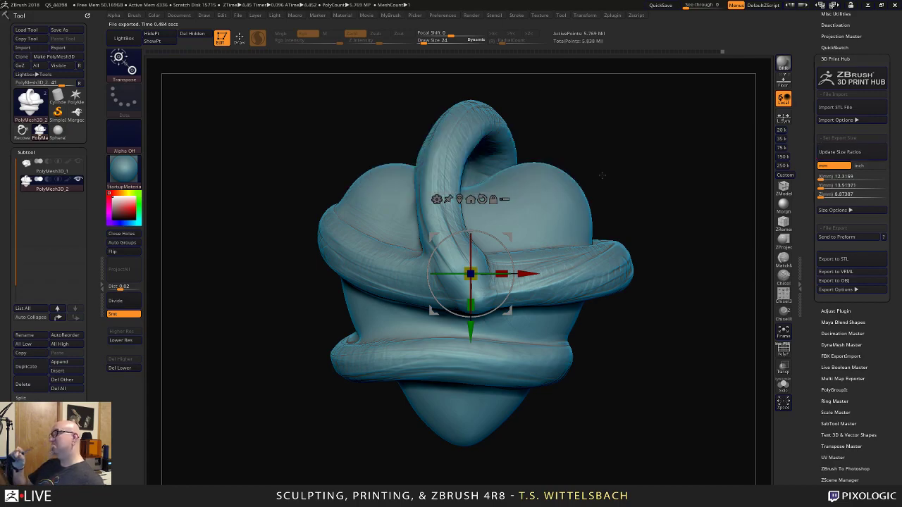
Examine the coil-wrapped heart from several sides, focusing on the loop at its top.
left_click_drag(603, 176, 590, 312, "alt")
left_click_drag(649, 327, 383, 314)
left_click_drag(523, 384, 466, 406, "shift")
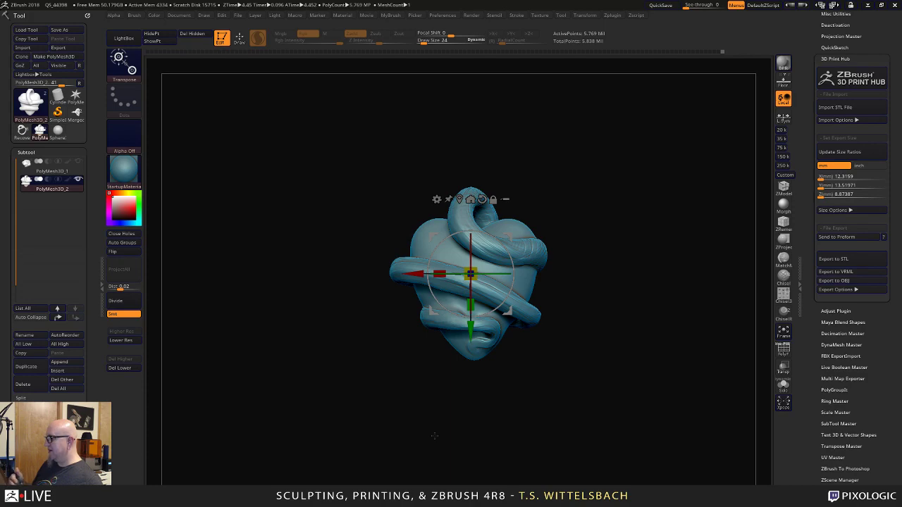
right_click_drag(435, 436, 511, 371)
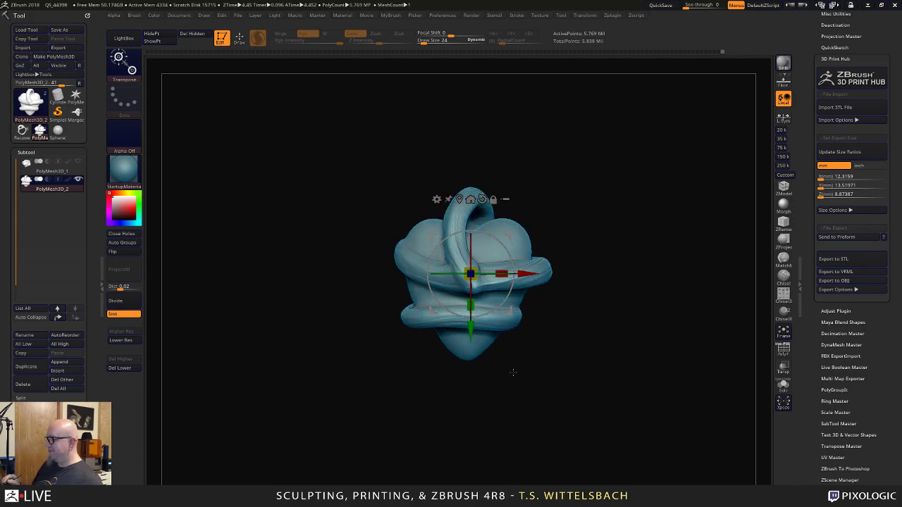
left_click_drag(579, 199, 572, 262, "alt")
left_click_drag(572, 262, 572, 362)
left_click_drag(549, 153, 610, 179)
right_click_drag(610, 178, 609, 176)
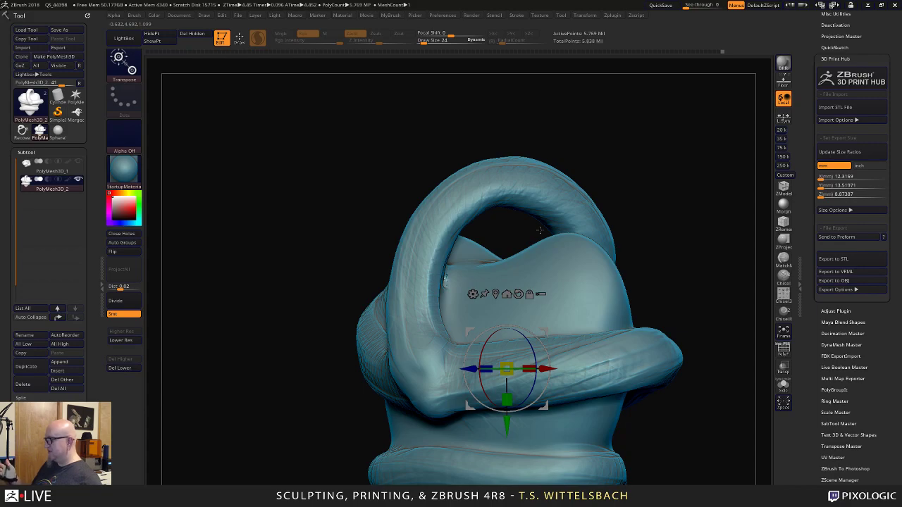
Measure the height of the loop above the heart with Transpose lines, covering its opening and its top edge.
key("y")
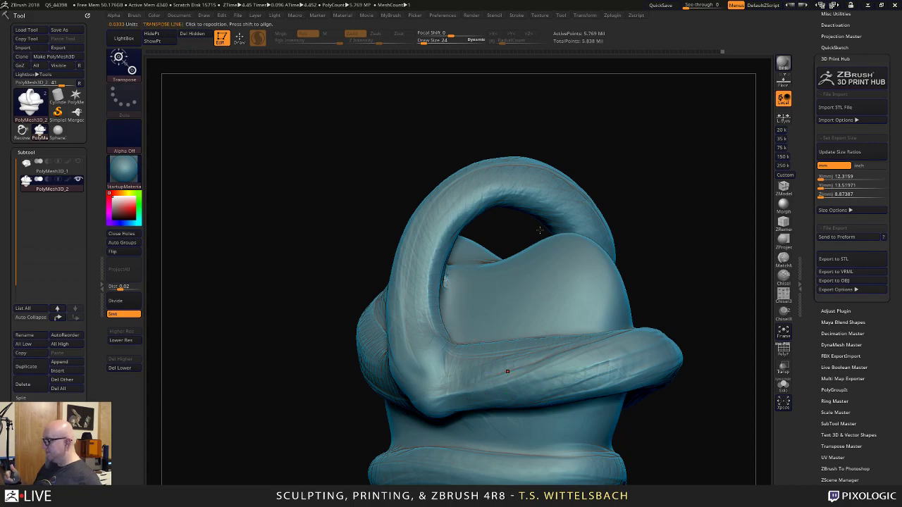
right_click_drag(611, 161, 542, 186)
left_click_drag(489, 202, 490, 284)
right_click_drag(736, 180, 636, 193)
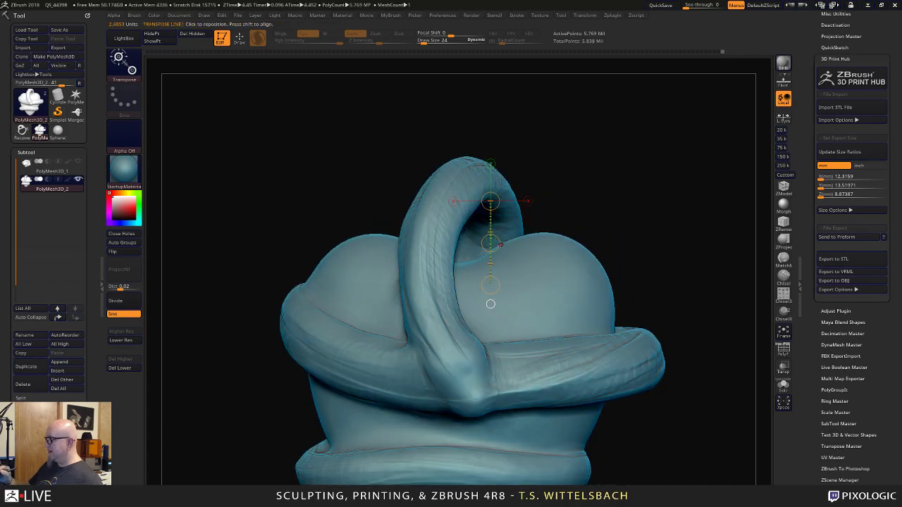
left_click_drag(501, 245, 517, 209)
left_click_drag(468, 262, 477, 164)
Choose the Move Elastic brush and set its Draw Size to 590.
left_click_drag(701, 269, 665, 308)
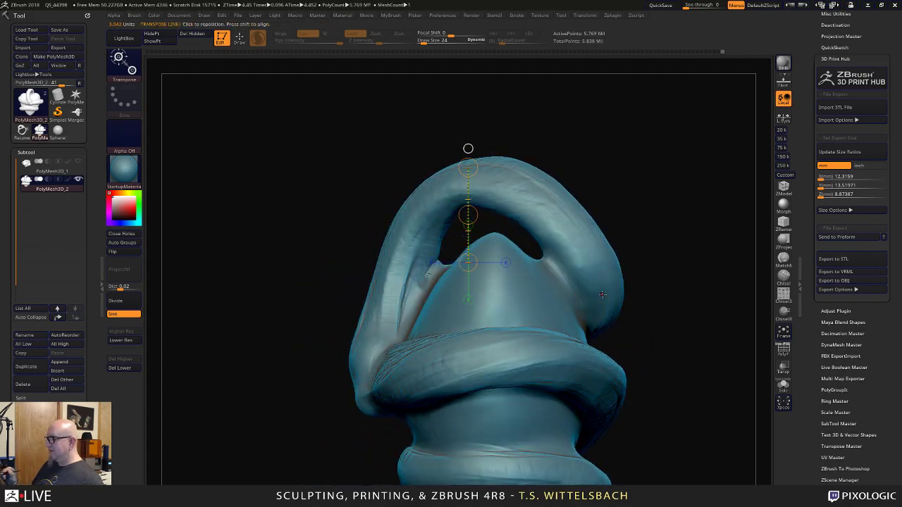
scroll(887, 310, "down", 10)
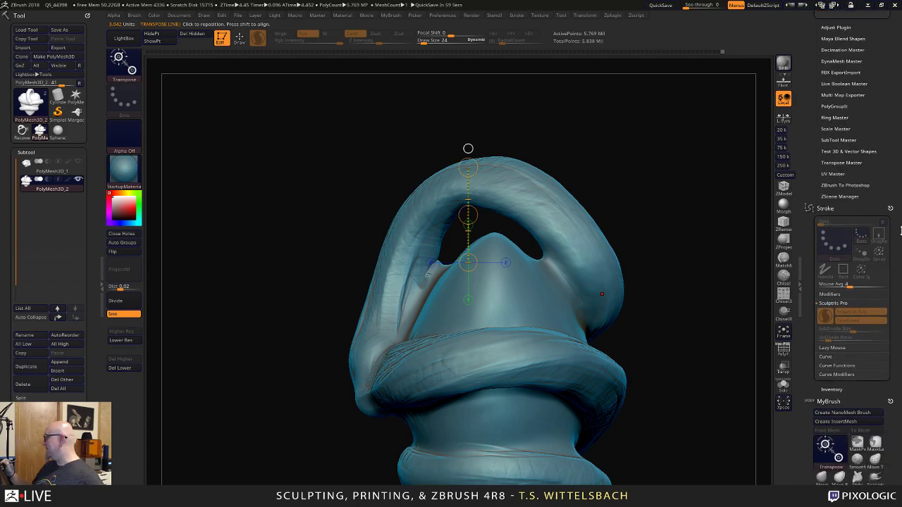
left_click(820, 195)
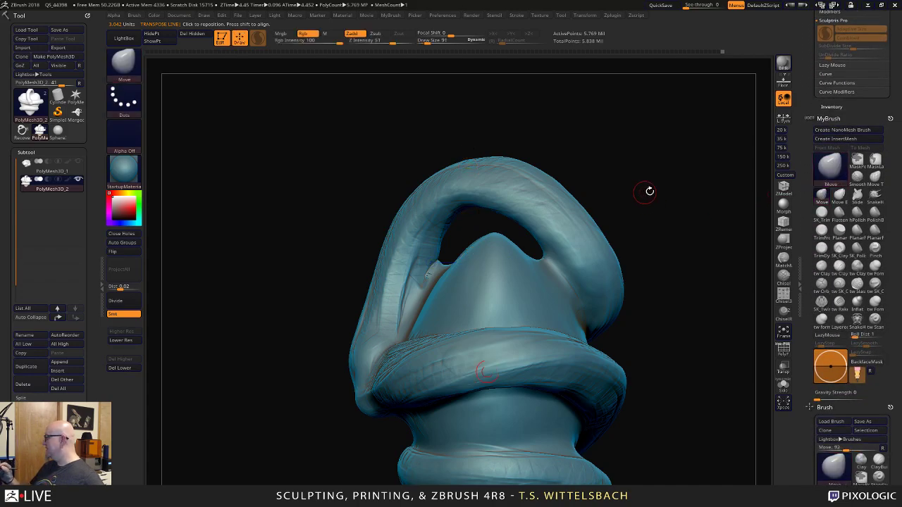
left_click(839, 195)
mouse_move(661, 193)
left_mouse_down()
mouse_move(634, 188)
mouse_move(673, 181)
left_mouse_up()
key("space")
left_click(640, 183)
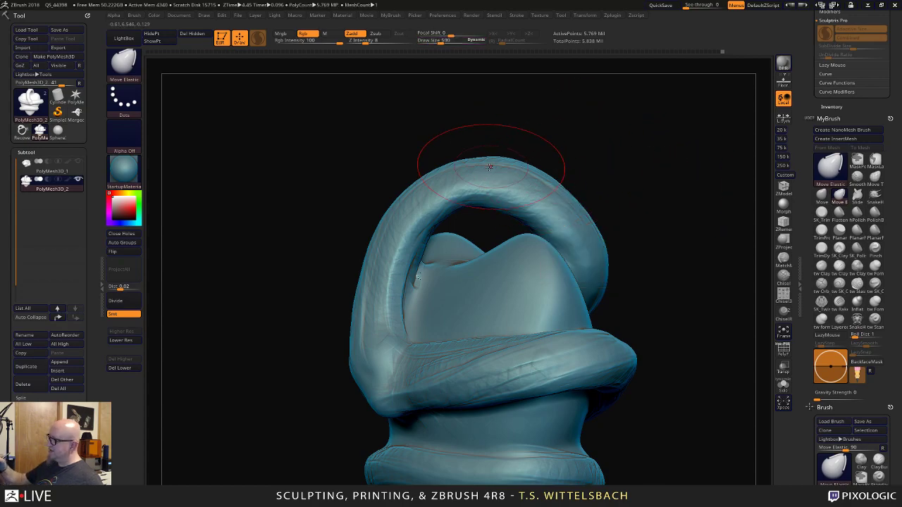
Pull the crown of the loop upward with Move Elastic to widen the opening above the heart.
left_click_drag(489, 174, 490, 160)
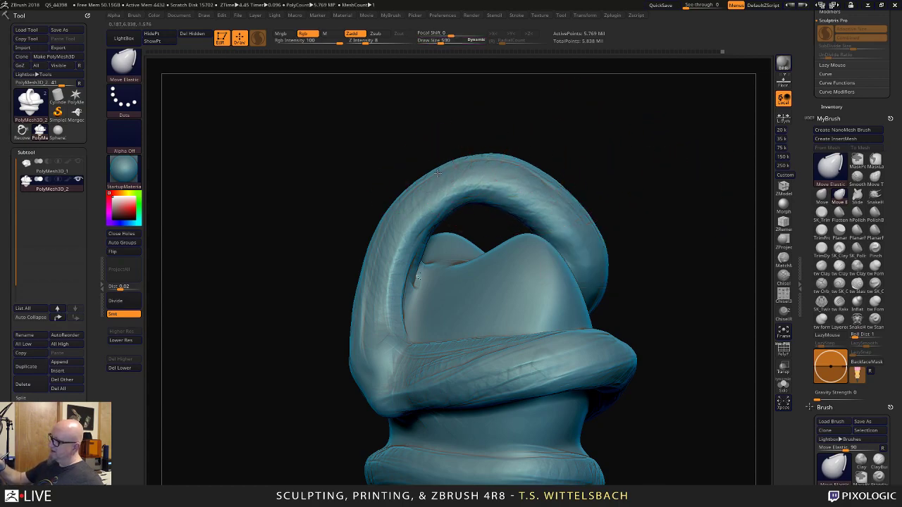
left_click_drag(437, 172, 439, 162)
left_click_drag(507, 151, 510, 137)
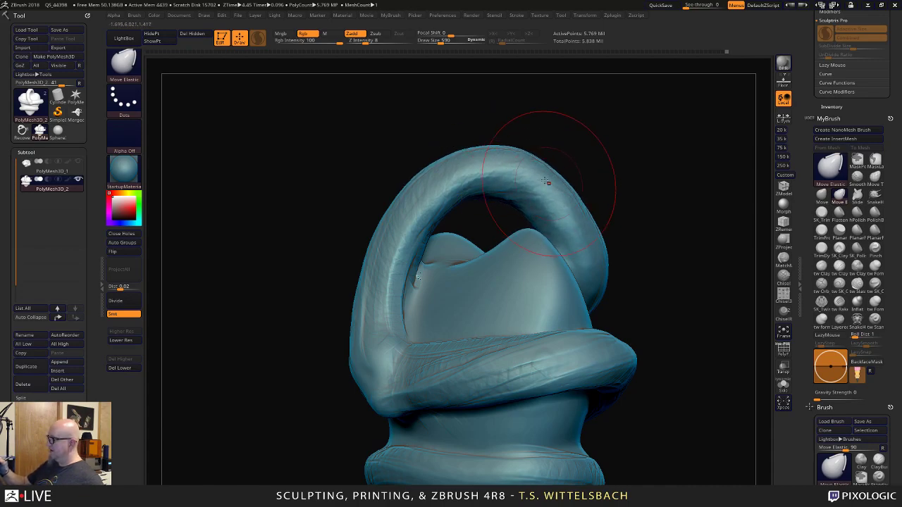
left_click_drag(447, 171, 464, 139)
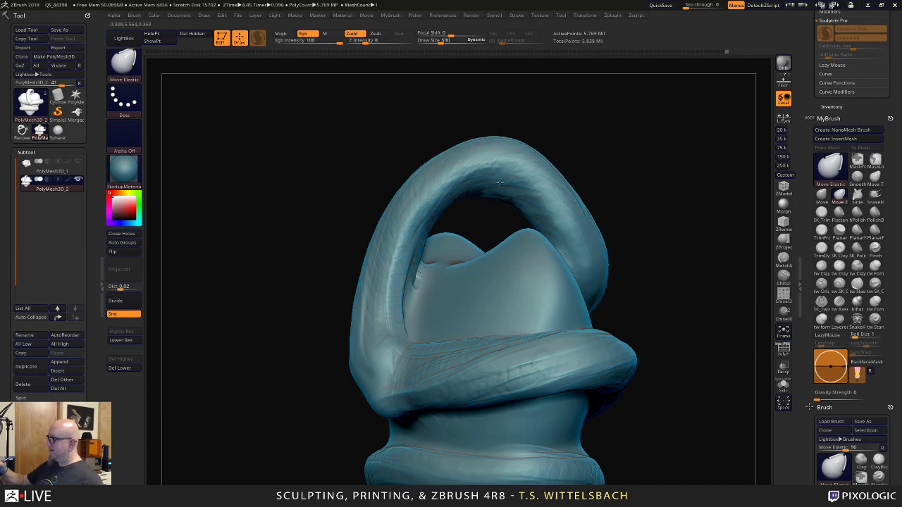
Push the inner side and crown of the loop outward from other angles to round its opening.
left_click_drag(665, 181, 597, 201)
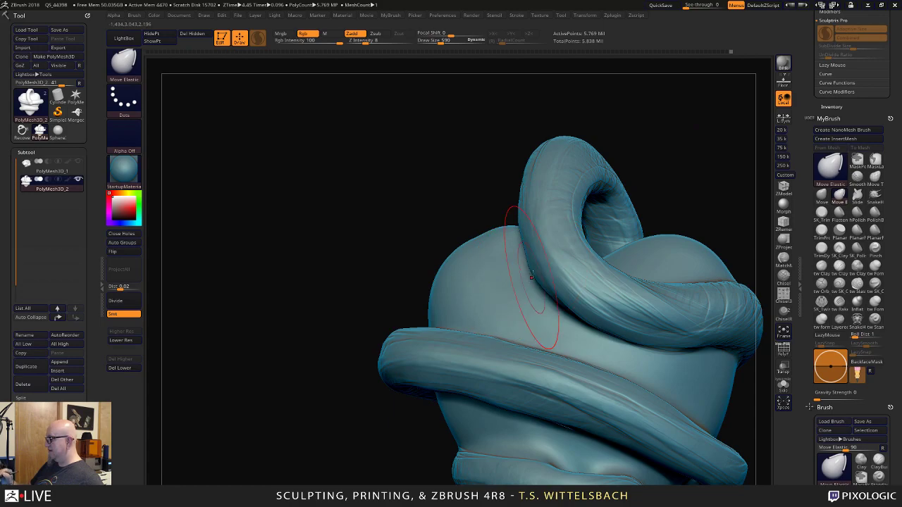
mouse_move(585, 183)
left_mouse_down()
mouse_move(579, 177)
mouse_move(603, 165)
left_mouse_up()
left_click_drag(689, 136, 656, 145)
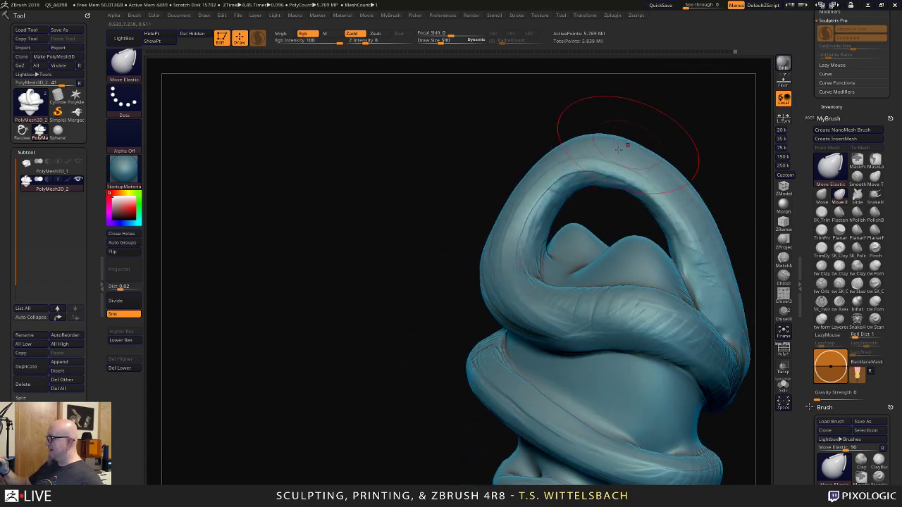
left_click_drag(627, 173, 629, 165)
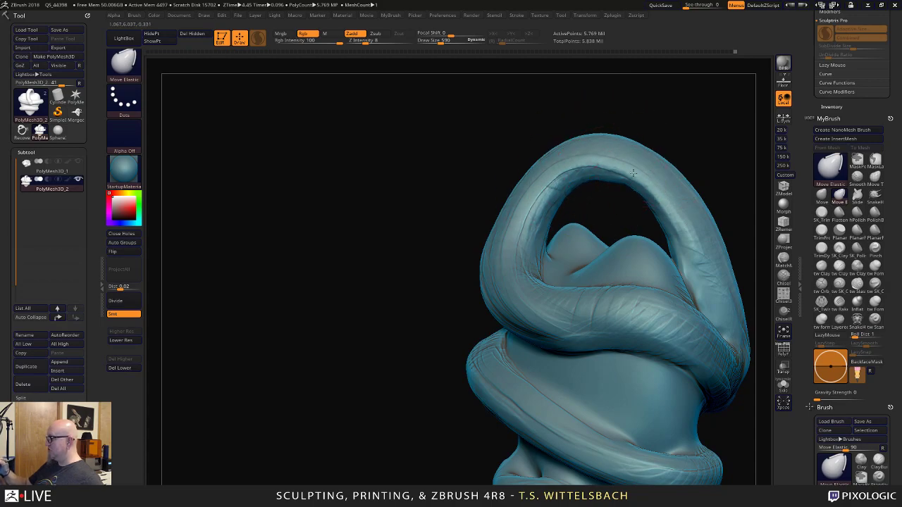
left_click_drag(721, 139, 645, 129)
left_click_drag(732, 129, 524, 117)
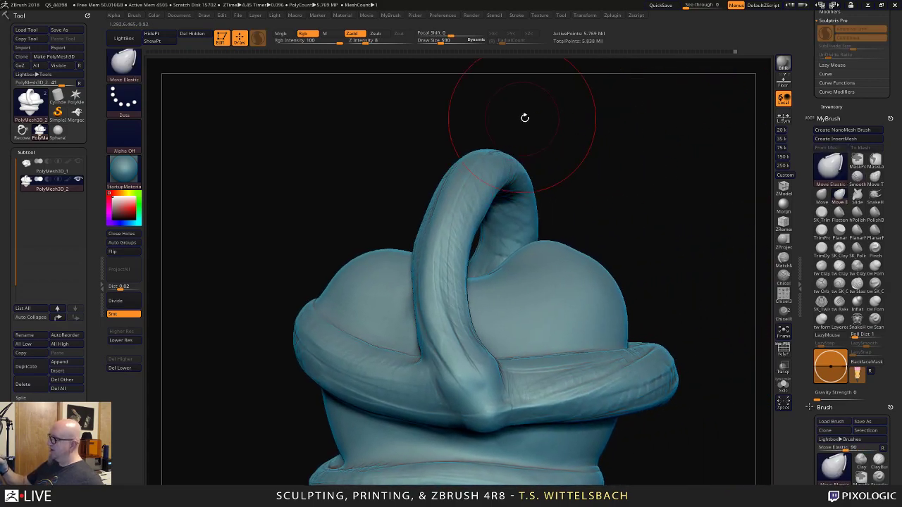
Shift and smooth the front strand of the loop so it curves cleanly away from the opening.
left_click_drag(471, 170, 468, 174)
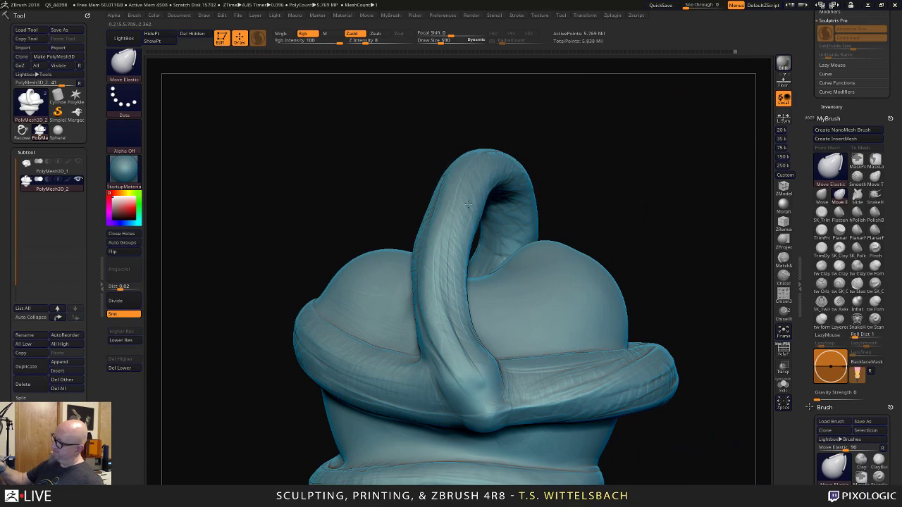
left_click_drag(460, 226, 448, 261, "shift")
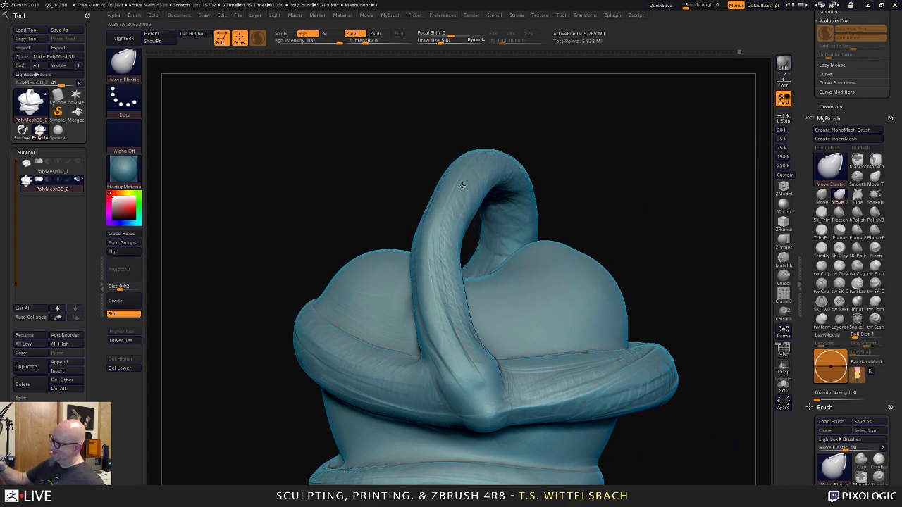
left_click_drag(461, 186, 456, 184)
mouse_move(656, 161)
left_mouse_down()
mouse_move(674, 173)
mouse_move(645, 166)
left_mouse_up()
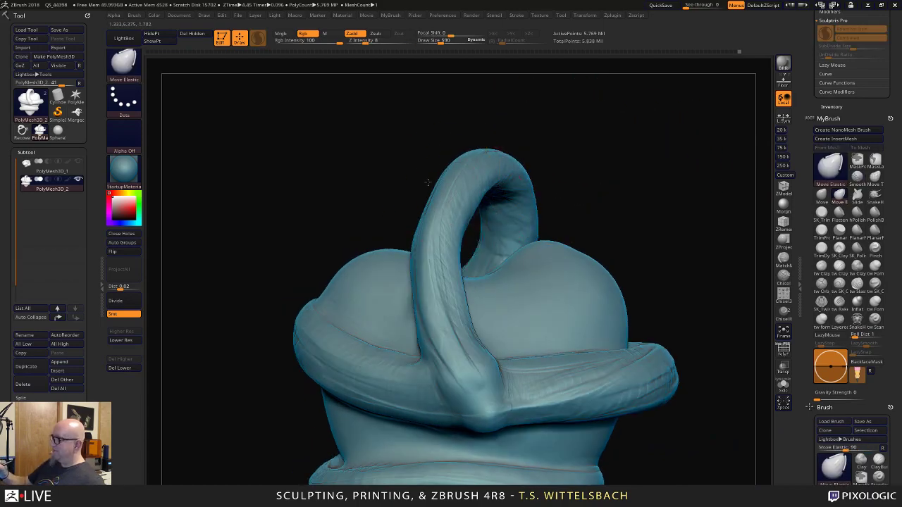
Measure across the loop and across the thickness of its strand with Transpose lines.
left_click_drag(644, 226, 652, 322)
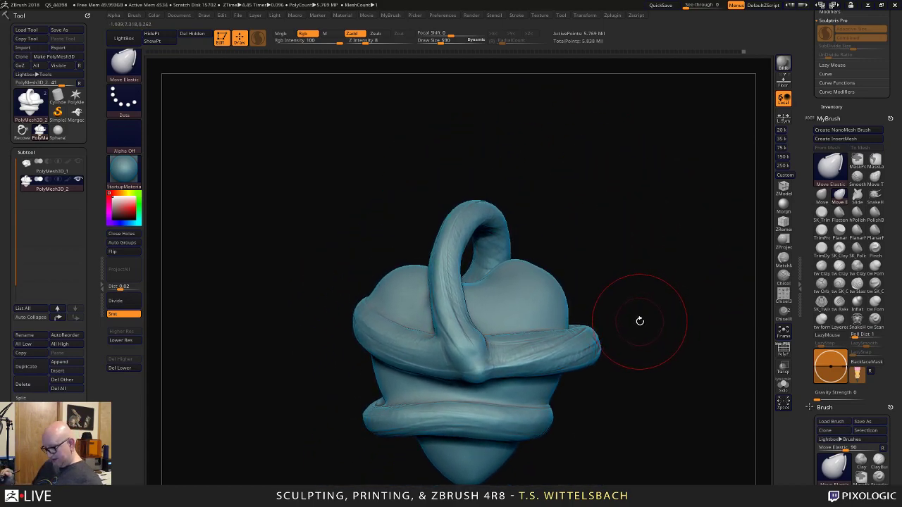
key("w")
key("y")
key("space")
left_click_drag(551, 143, 564, 161, "alt")
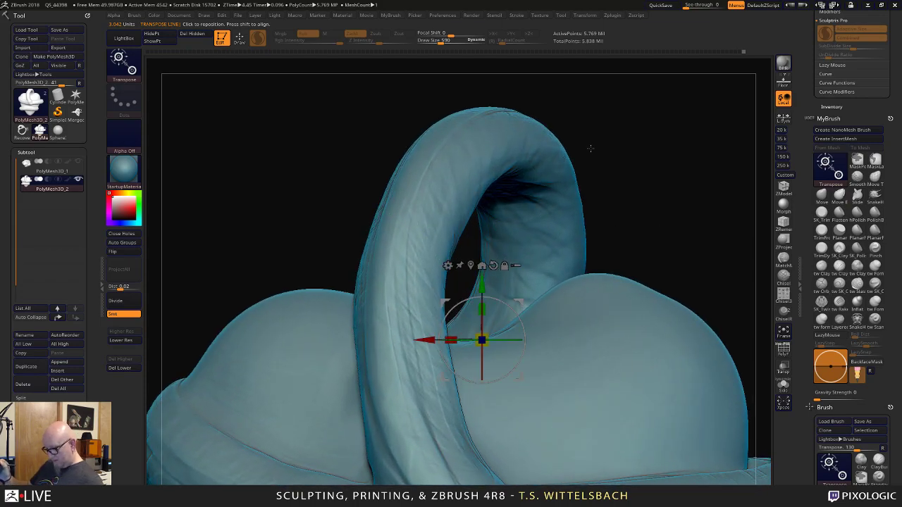
key("y")
left_click_drag(379, 211, 547, 209)
left_click_drag(613, 138, 524, 286)
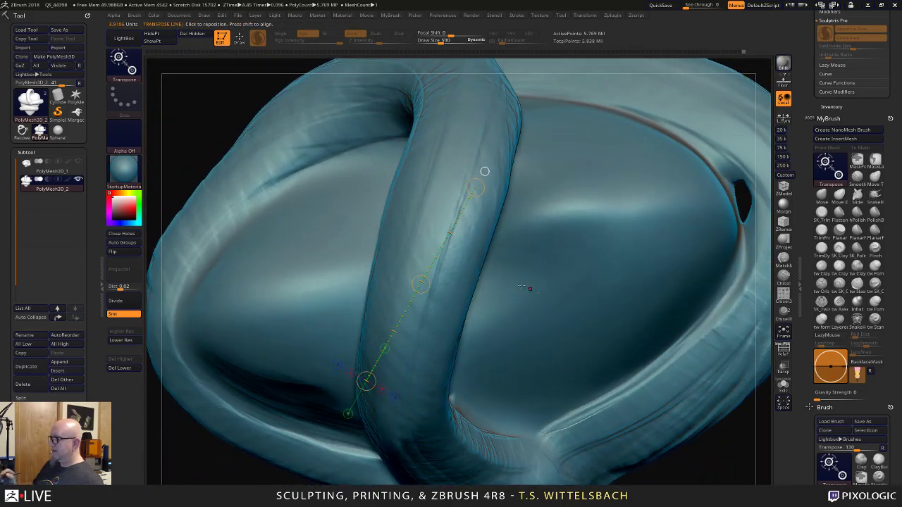
left_click_drag(387, 233, 504, 262)
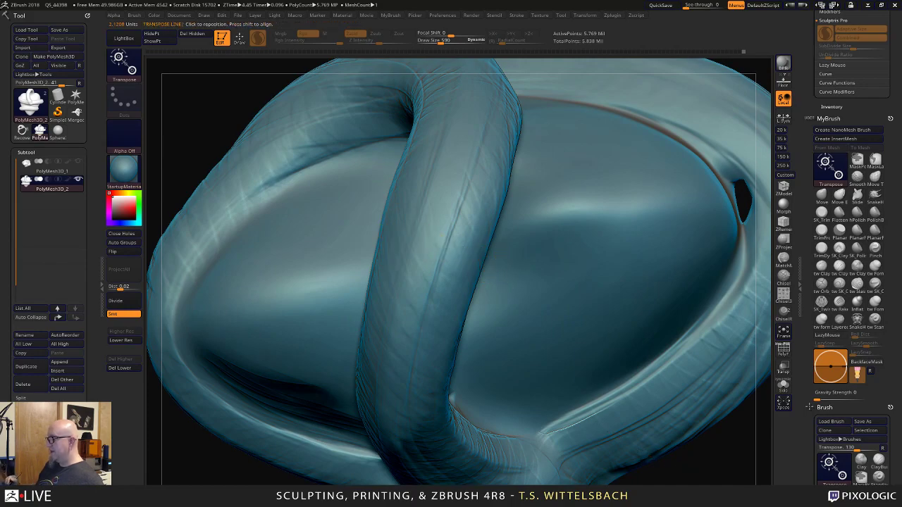
left_click_drag(660, 458, 627, 415, "alt")
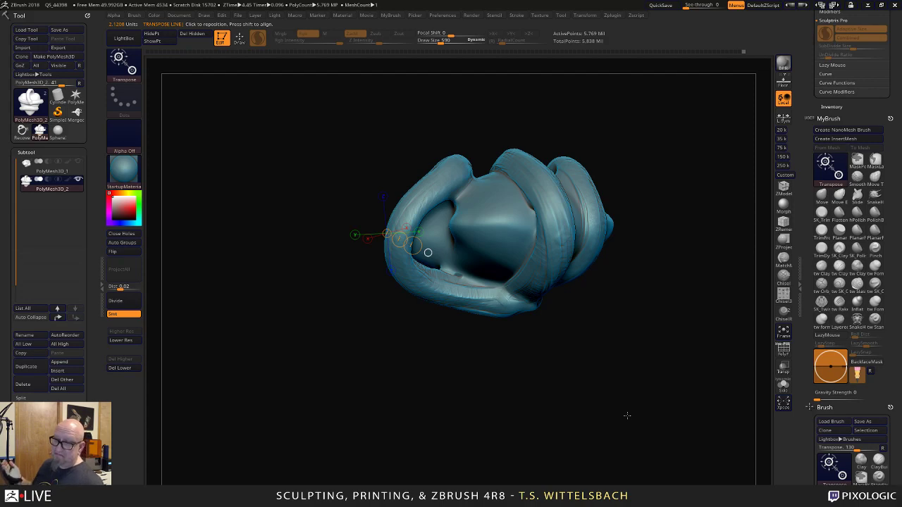
Select the tw ClayTubes brush and set its Draw Size to 304 for working on the loop.
left_click_drag(556, 369, 515, 385, "alt")
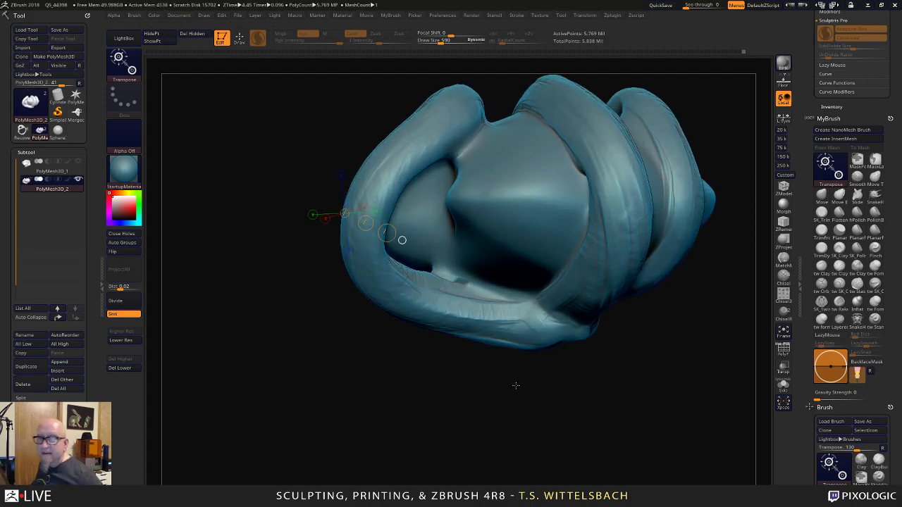
left_click_drag(516, 386, 576, 237)
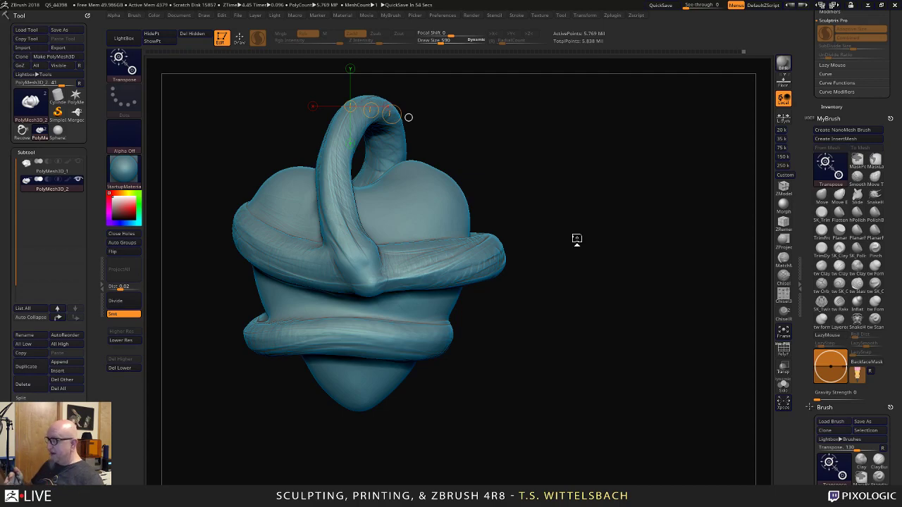
left_click_drag(599, 273, 632, 353, "alt")
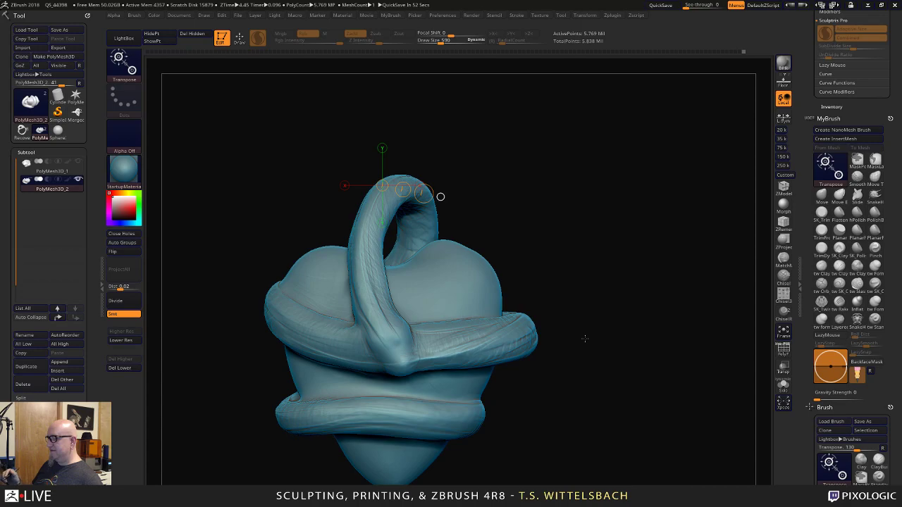
left_click(838, 263)
left_click_drag(704, 302, 574, 247)
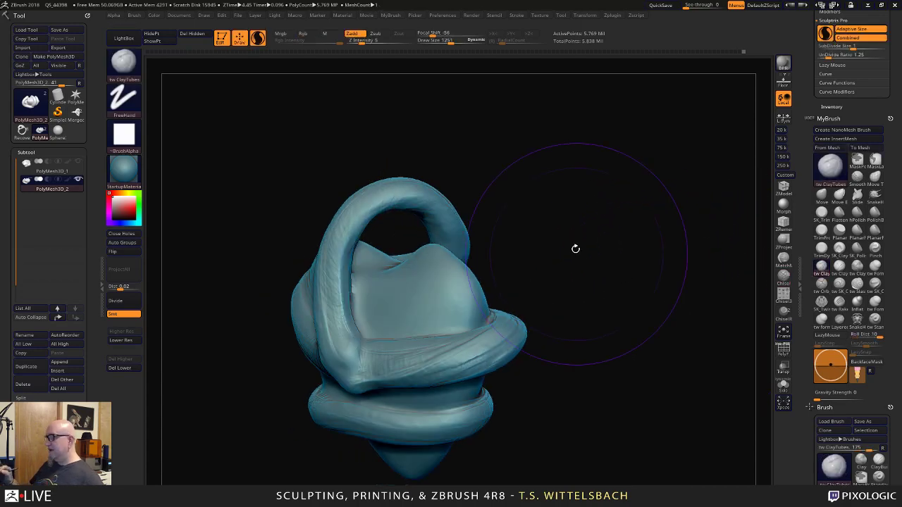
key("space")
mouse_move(498, 200)
left_mouse_down()
mouse_move(481, 198)
mouse_move(577, 167)
left_mouse_up()
key("space")
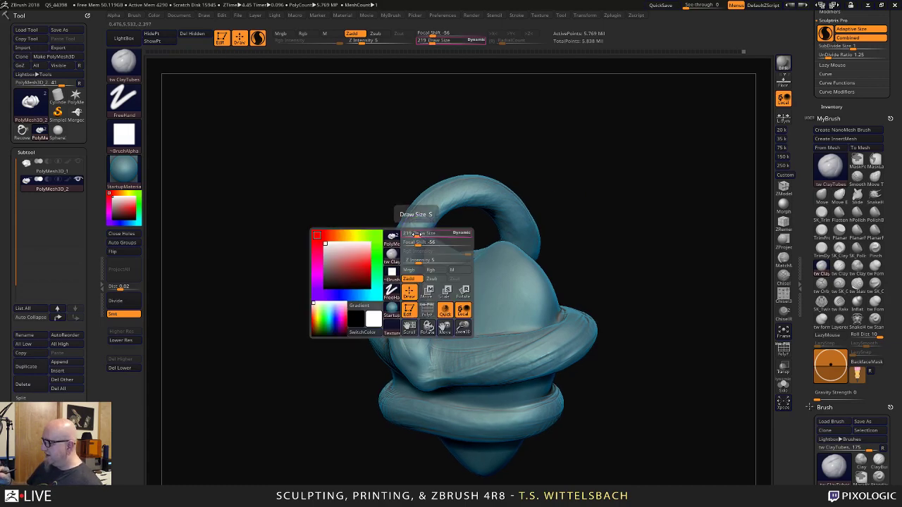
left_click_drag(416, 234, 419, 233)
Brush ClayTubes strokes along the loop's front strand and crown, and turn Sculptris Pro off.
left_click_drag(442, 191, 451, 198)
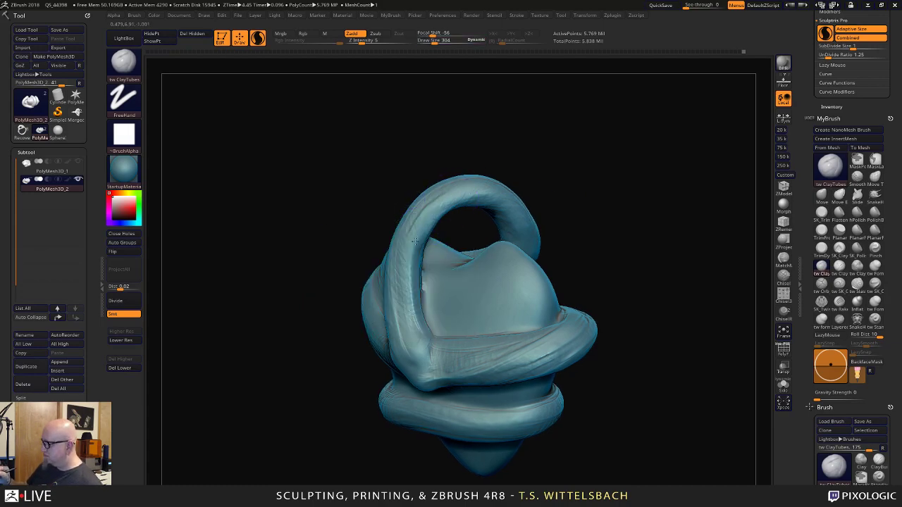
left_click_drag(414, 241, 408, 297)
mouse_move(410, 250)
left_mouse_down()
mouse_move(437, 213)
mouse_move(484, 199)
left_mouse_up()
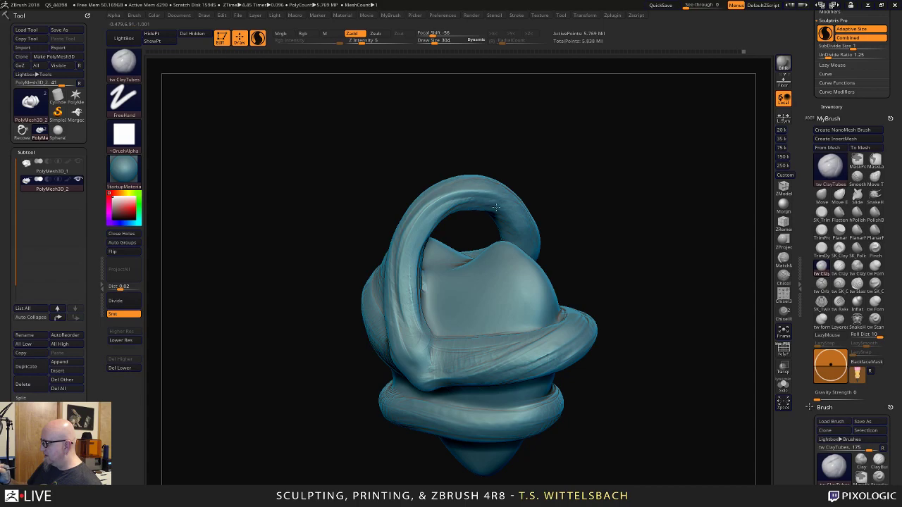
key("backslash")
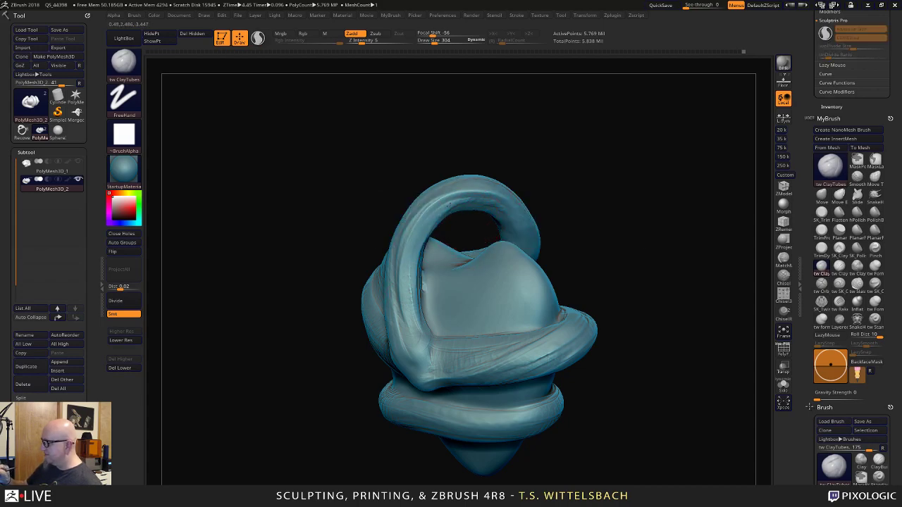
Build up the loop's surface with more ClayTubes strokes around its crown, inner edge and back strand.
left_click_drag(614, 241, 575, 263)
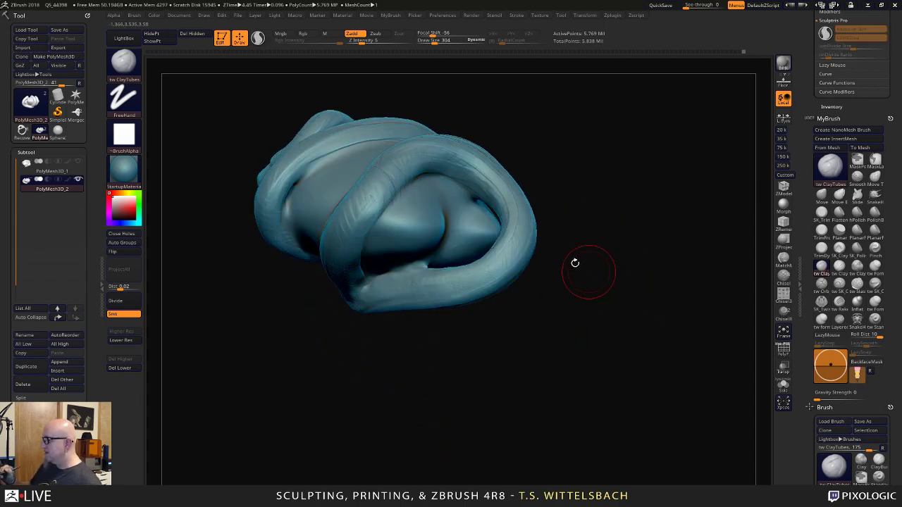
mouse_move(433, 158)
left_mouse_down()
mouse_move(507, 201)
mouse_move(520, 248)
mouse_move(462, 274)
mouse_move(413, 279)
left_mouse_up()
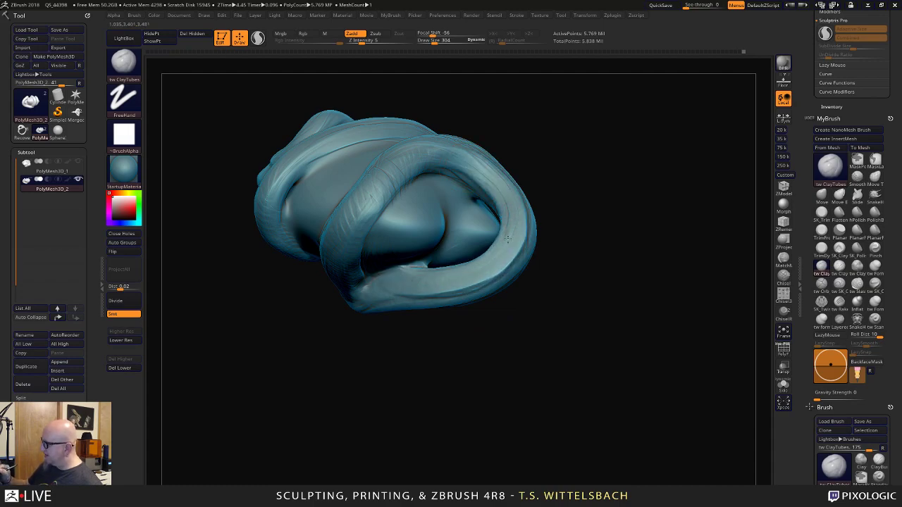
left_click_drag(482, 176, 409, 166)
mouse_move(381, 400)
left_mouse_down()
mouse_move(440, 296)
mouse_move(465, 377)
mouse_move(481, 381)
mouse_move(624, 221)
mouse_move(609, 209)
mouse_move(695, 137)
mouse_move(669, 305)
mouse_move(626, 313)
left_mouse_up()
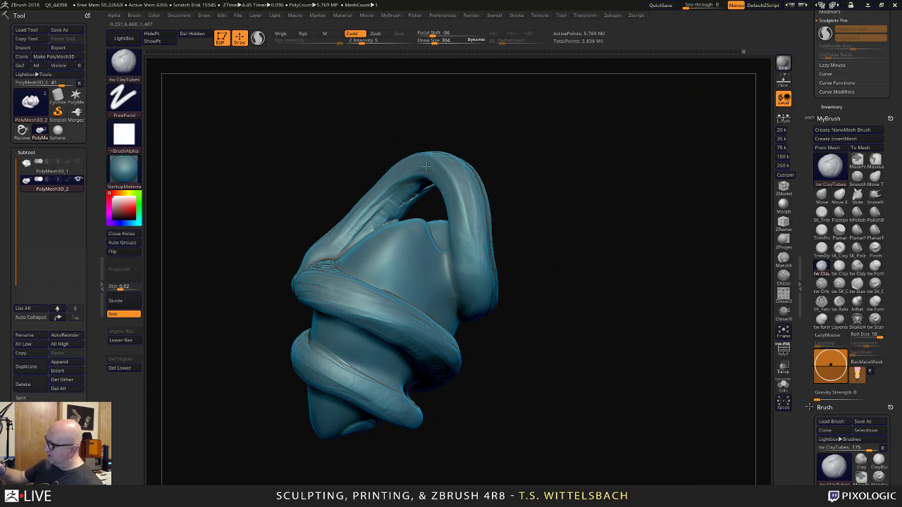
left_click_drag(483, 398, 478, 332)
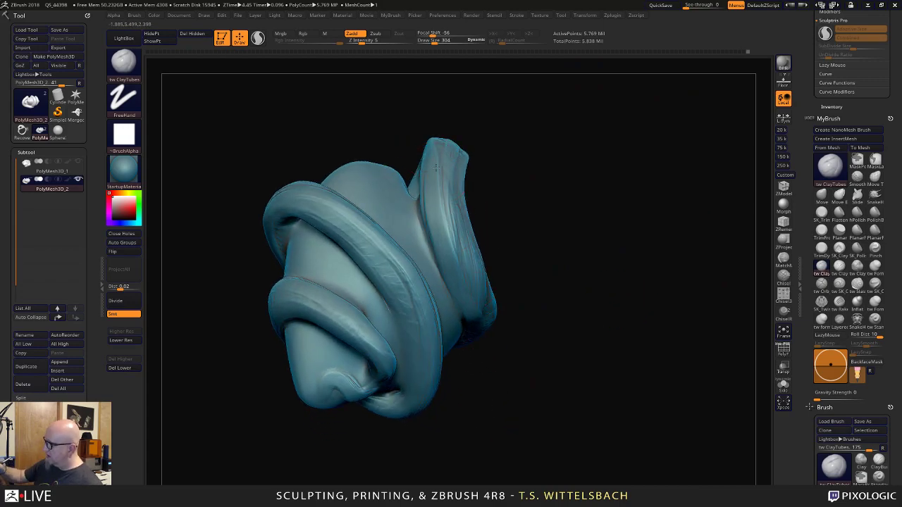
left_click_drag(431, 185, 416, 194)
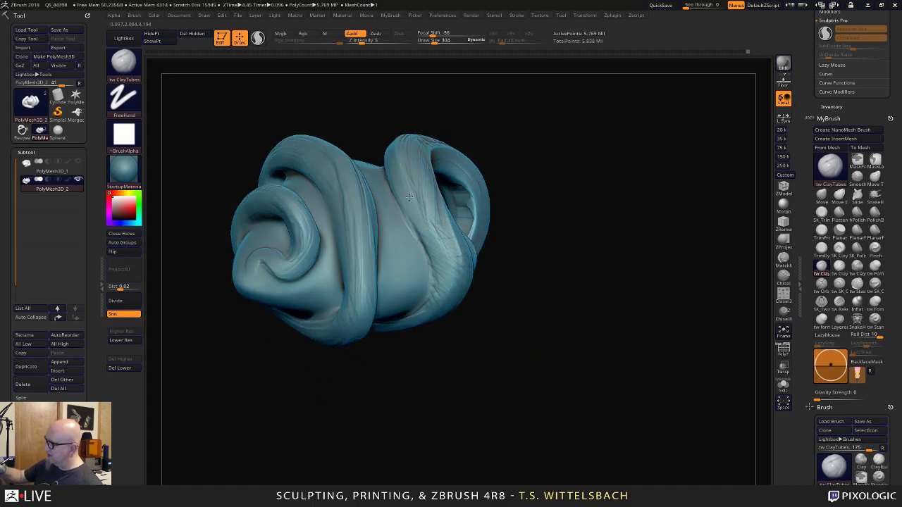
left_click_drag(455, 380, 404, 399)
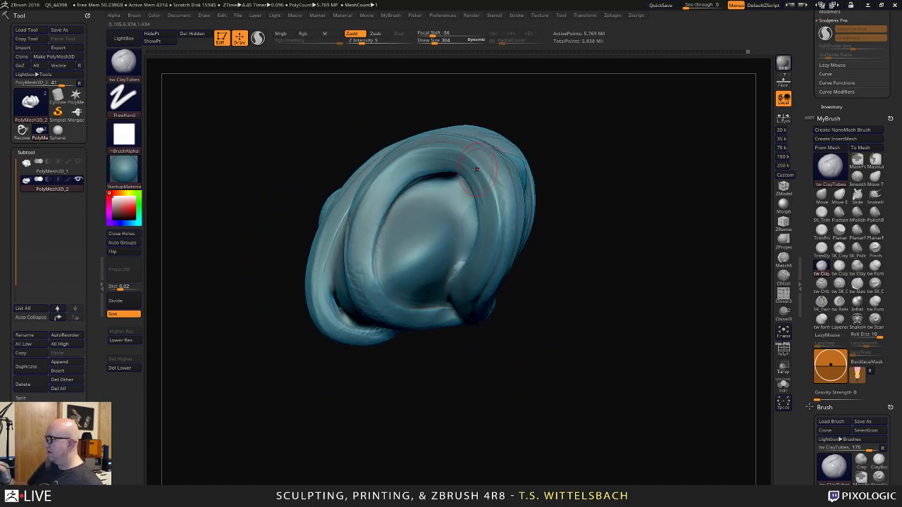
left_click_drag(378, 323, 464, 387)
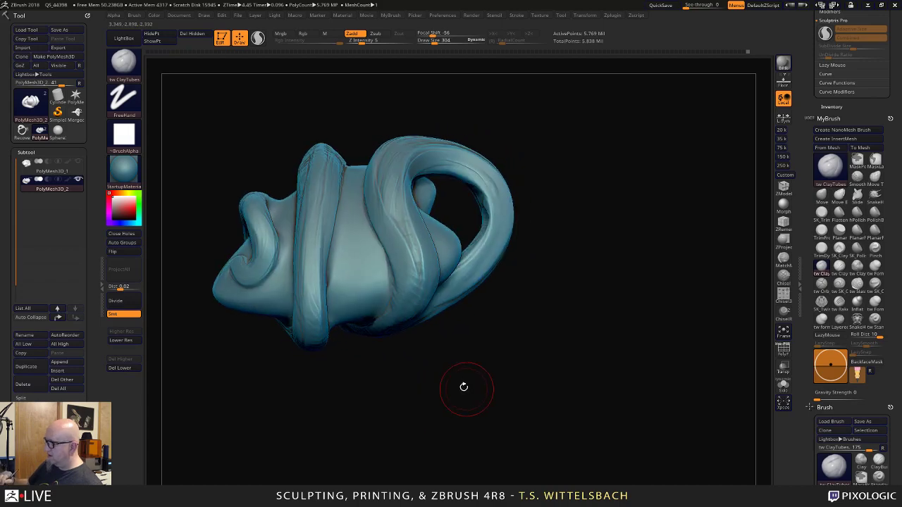
Build up the wide coil crossing the front of the body with ClayTubes strokes along its length.
mouse_move(410, 238)
left_mouse_down()
mouse_move(427, 288)
mouse_move(412, 222)
mouse_move(424, 277)
left_mouse_up()
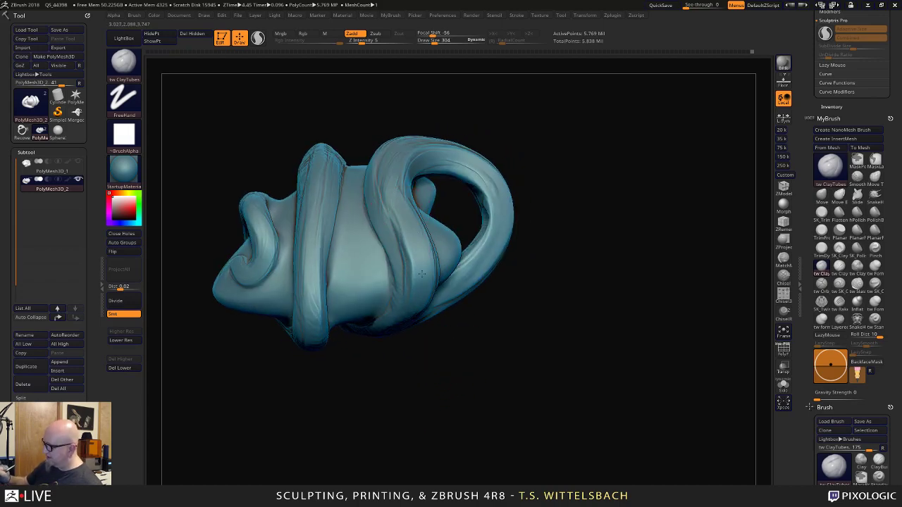
left_click_drag(404, 415, 512, 158)
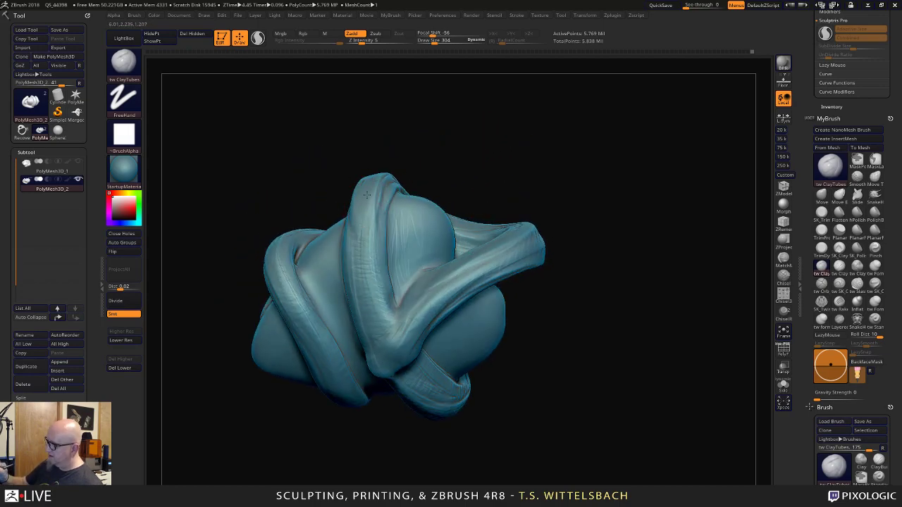
mouse_move(365, 308)
left_mouse_down()
mouse_move(495, 378)
mouse_move(531, 306)
mouse_move(488, 218)
mouse_move(592, 165)
mouse_move(409, 267)
mouse_move(419, 310)
left_mouse_up()
left_click_drag(415, 236, 415, 342)
mouse_move(426, 398)
left_mouse_down()
mouse_move(439, 412)
mouse_move(422, 240)
left_mouse_up()
mouse_move(521, 414)
left_mouse_down()
mouse_move(596, 409)
mouse_move(660, 439)
mouse_move(645, 293)
left_mouse_up()
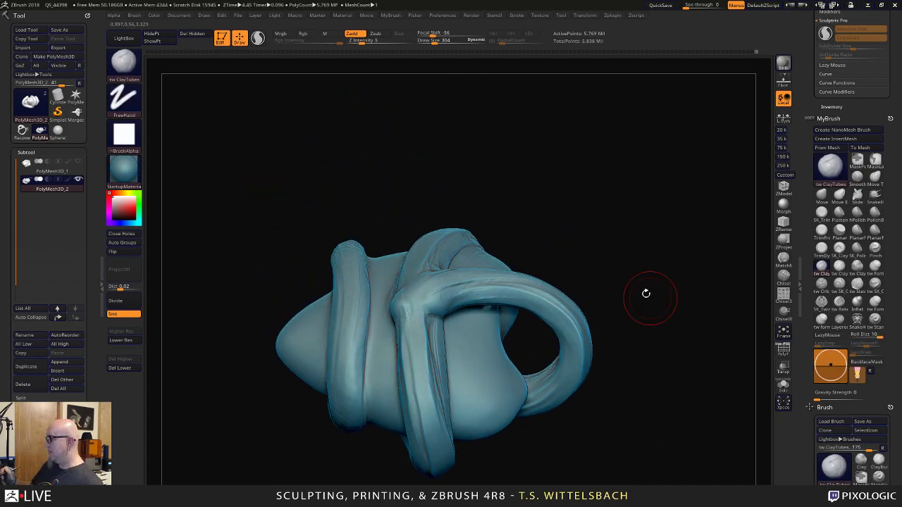
Smooth and round out the large free-standing loop at the blunt end, adding ClayTubes strokes around its curve.
left_click_drag(569, 222, 560, 167)
left_click_drag(518, 303, 508, 324, "shift")
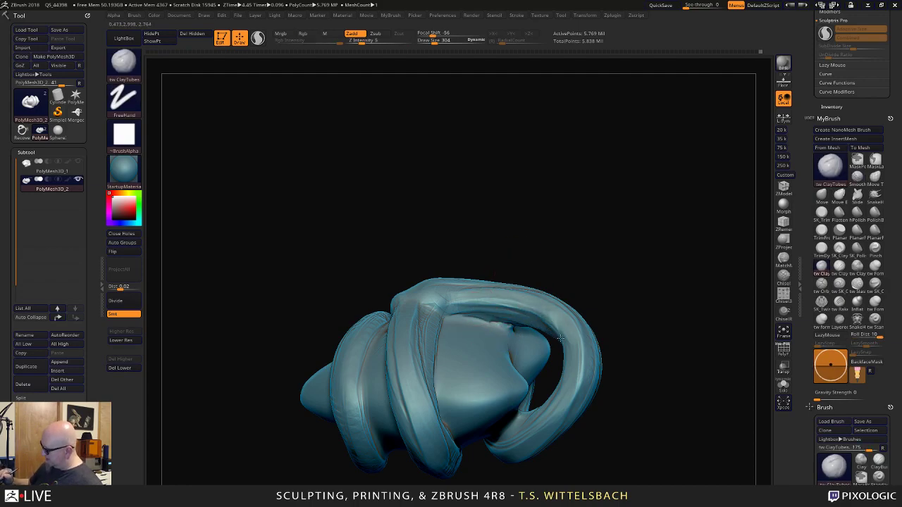
left_click_drag(615, 385, 539, 346)
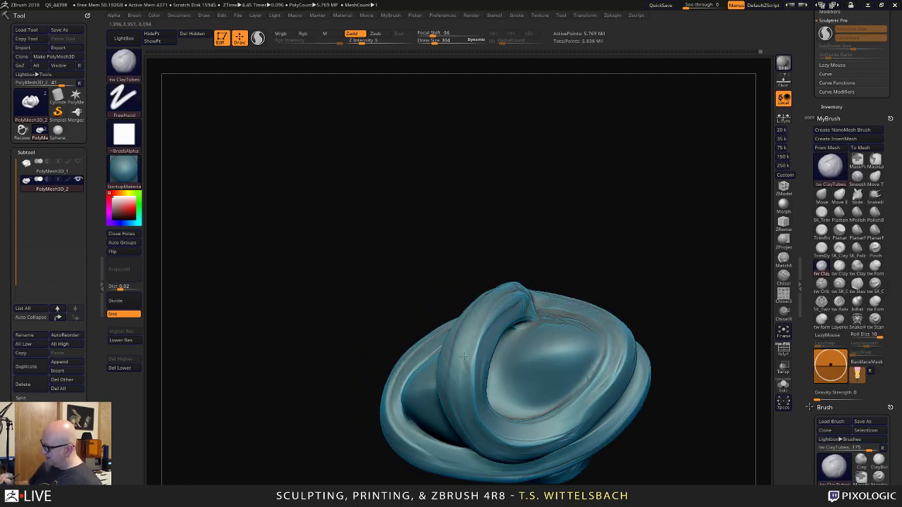
mouse_move(599, 233)
left_mouse_down()
mouse_move(596, 218)
mouse_move(578, 247)
mouse_move(426, 324)
left_mouse_up()
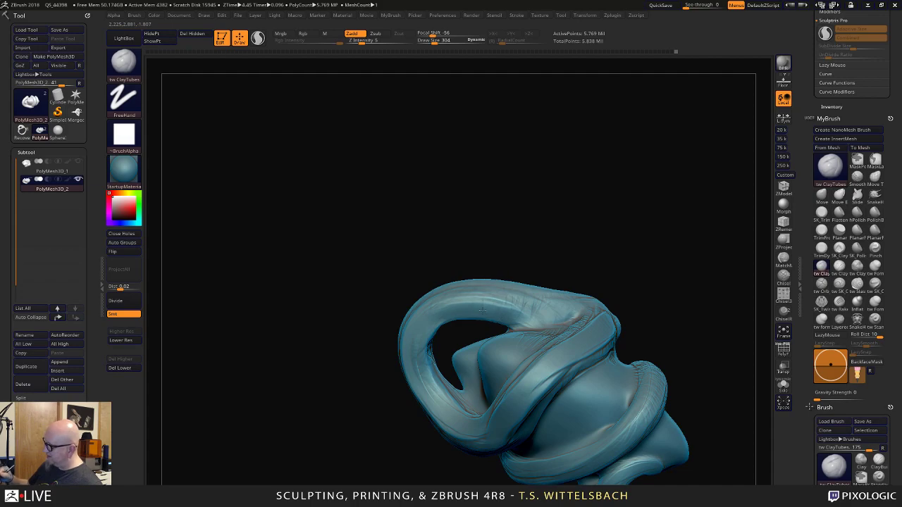
mouse_move(545, 192)
left_mouse_down()
mouse_move(681, 240)
mouse_move(698, 479)
mouse_move(594, 426)
mouse_move(471, 289)
left_mouse_up()
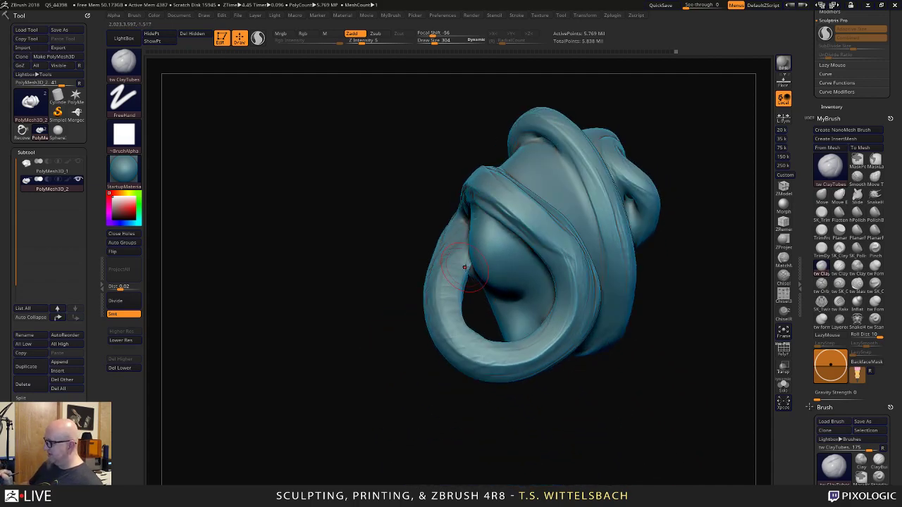
left_click_drag(498, 415, 464, 324)
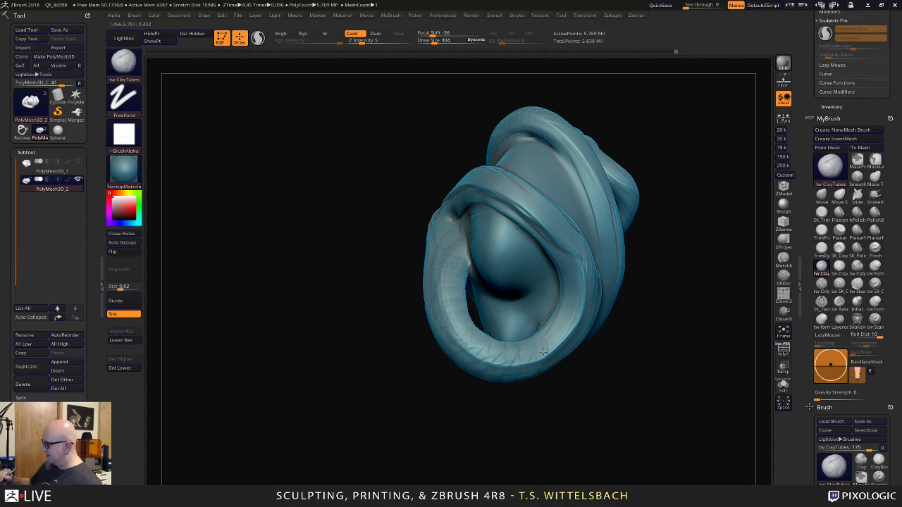
mouse_move(636, 356)
left_mouse_down()
mouse_move(640, 244)
mouse_move(620, 169)
mouse_move(428, 312)
mouse_move(502, 302)
mouse_move(522, 286)
mouse_move(530, 258)
left_mouse_up()
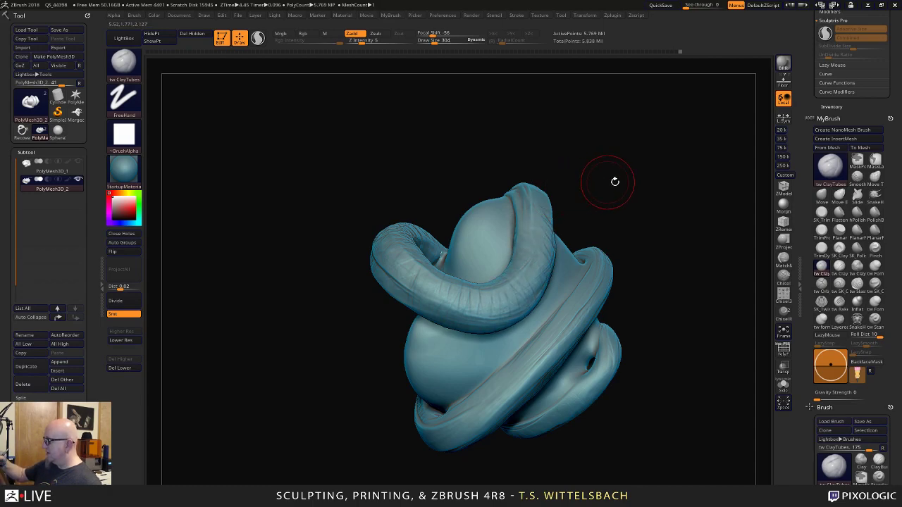
Refine the loop's arch and its junction with the adjoining coil using ClayTubes strokes, smoothing uneven spots.
mouse_move(613, 181)
left_mouse_down()
mouse_move(623, 169)
mouse_move(507, 324)
mouse_move(596, 329)
mouse_move(626, 343)
mouse_move(645, 314)
mouse_move(437, 275)
mouse_move(546, 285)
mouse_move(630, 278)
mouse_move(652, 287)
left_mouse_up()
mouse_move(701, 335)
left_mouse_down()
mouse_move(714, 358)
mouse_move(589, 355)
mouse_move(383, 265)
left_mouse_up()
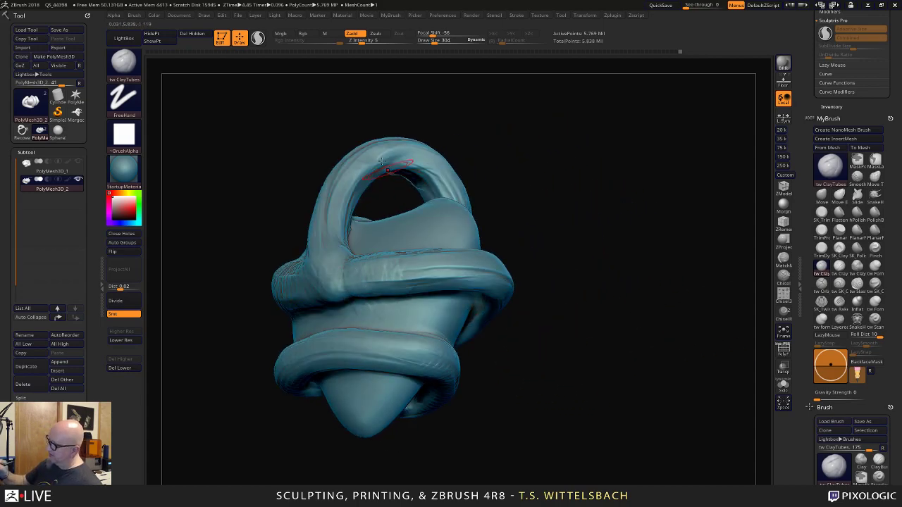
mouse_move(529, 148)
left_mouse_down()
mouse_move(489, 96)
mouse_move(554, 133)
mouse_move(525, 141)
left_mouse_up()
mouse_move(370, 300)
left_mouse_down()
mouse_move(425, 236)
mouse_move(463, 220)
mouse_move(482, 239)
left_mouse_up()
key("shift")
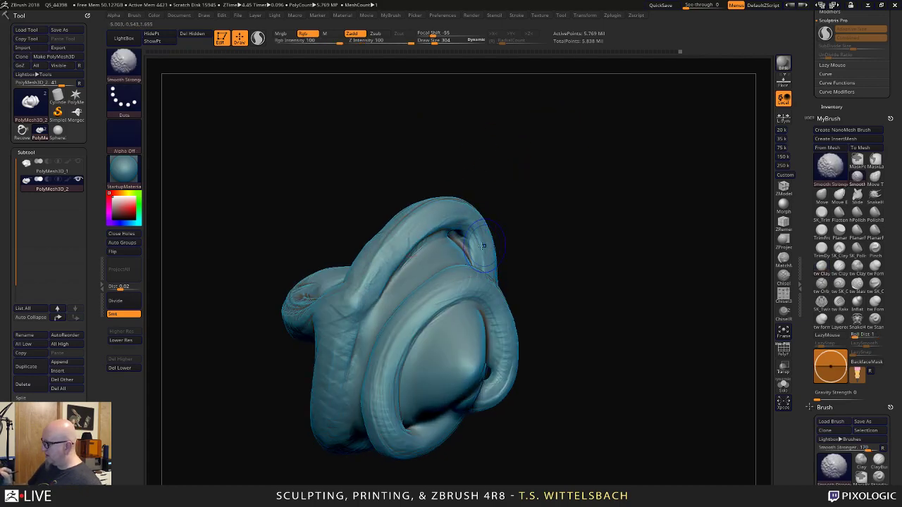
left_click_drag(514, 211, 566, 270)
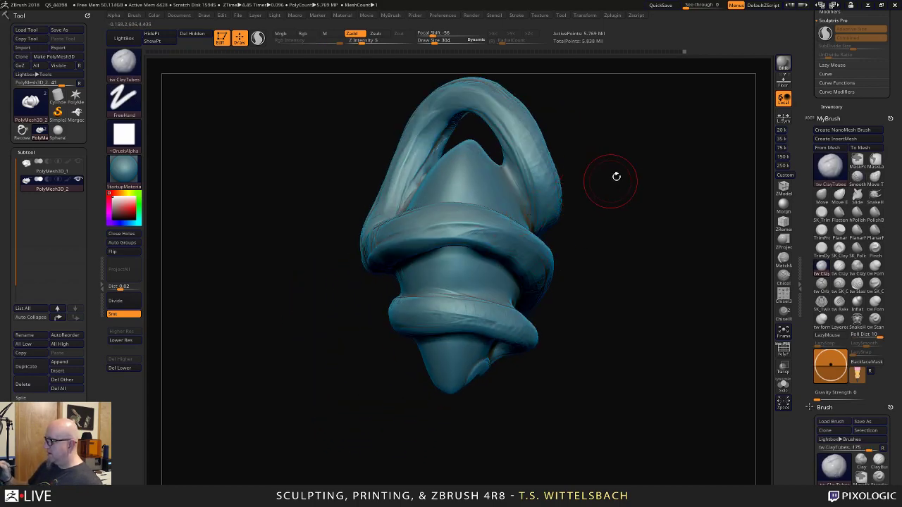
Add ClayTubes strokes along the middle coil wrapping around the body to give it a fuller, rounder surface.
mouse_move(616, 177)
left_mouse_down()
mouse_move(434, 234)
mouse_move(494, 246)
mouse_move(414, 237)
mouse_move(487, 249)
left_mouse_up()
left_click_drag(574, 187, 612, 277)
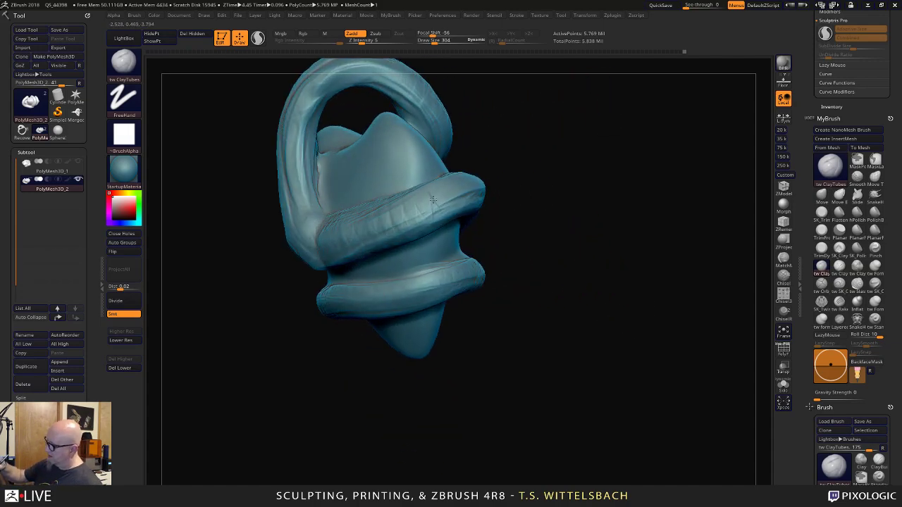
left_click_drag(585, 134, 362, 196)
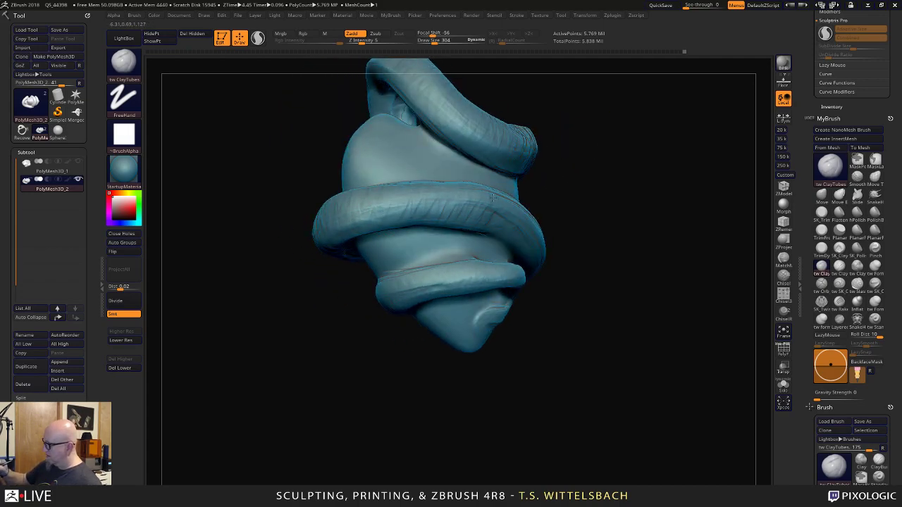
left_click_drag(640, 227, 585, 185)
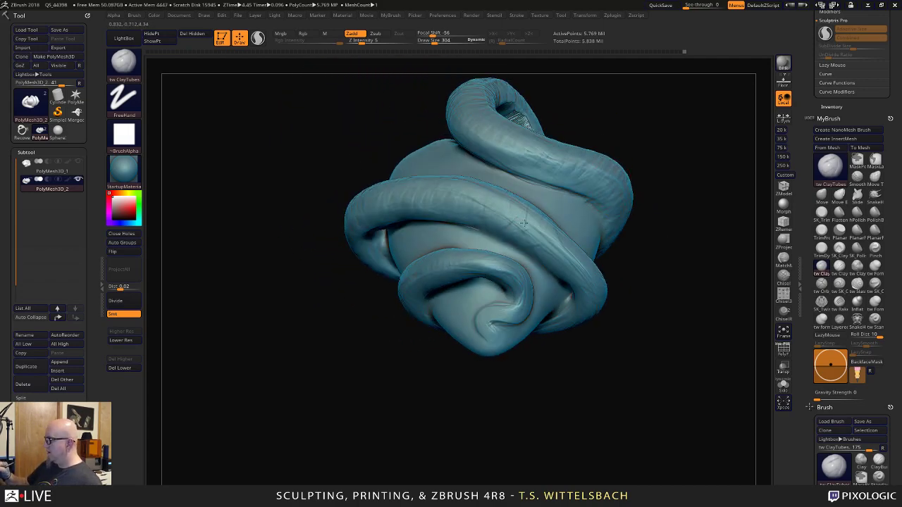
left_click_drag(661, 339, 668, 192)
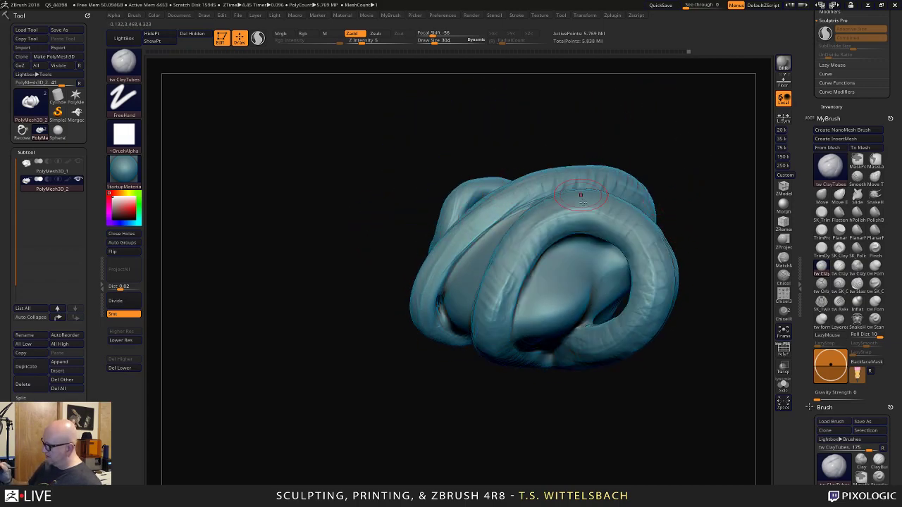
Smooth and fill the pinched gap on the inner side of the coil where it meets the body.
left_click_drag(474, 422, 467, 381)
mouse_move(436, 422)
left_mouse_down("alt")
mouse_move(427, 383)
mouse_move(441, 432)
left_mouse_up("alt")
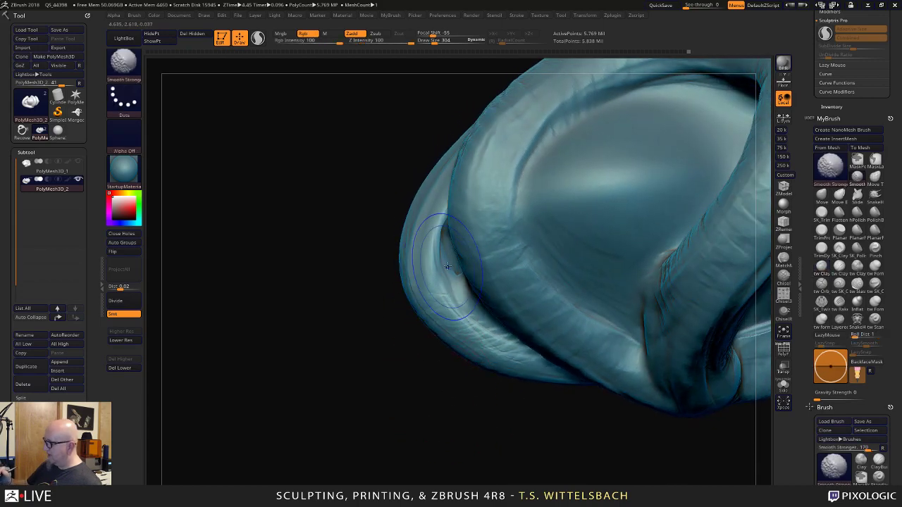
left_click_drag(425, 391, 418, 355)
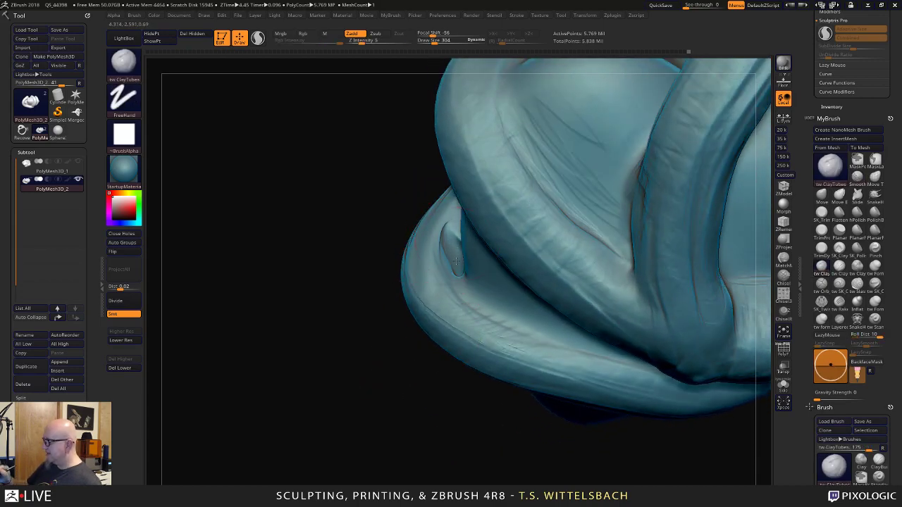
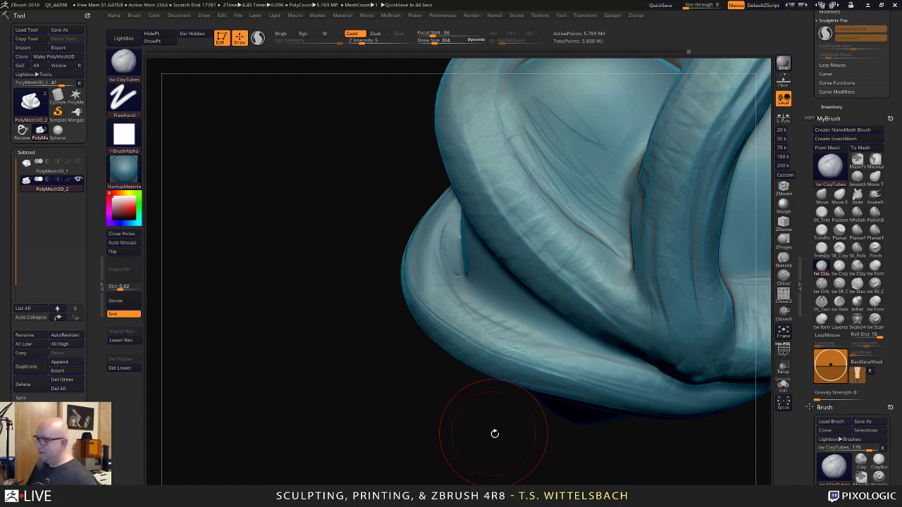
mouse_move(494, 430)
left_mouse_down()
mouse_move(507, 458)
mouse_move(395, 422)
mouse_move(405, 423)
left_mouse_up()
key("shift")
left_click_drag(384, 265, 381, 247, "shift")
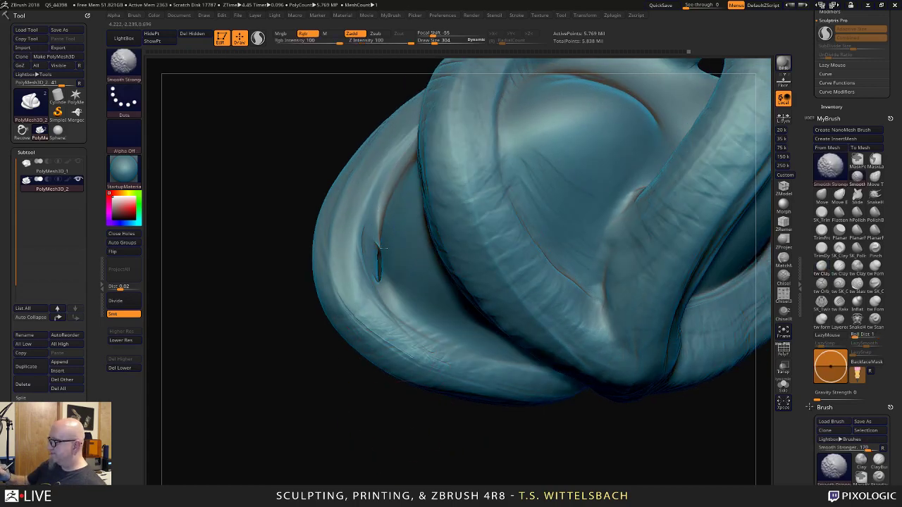
mouse_move(354, 414)
left_mouse_down()
mouse_move(358, 432)
mouse_move(373, 429)
left_mouse_up()
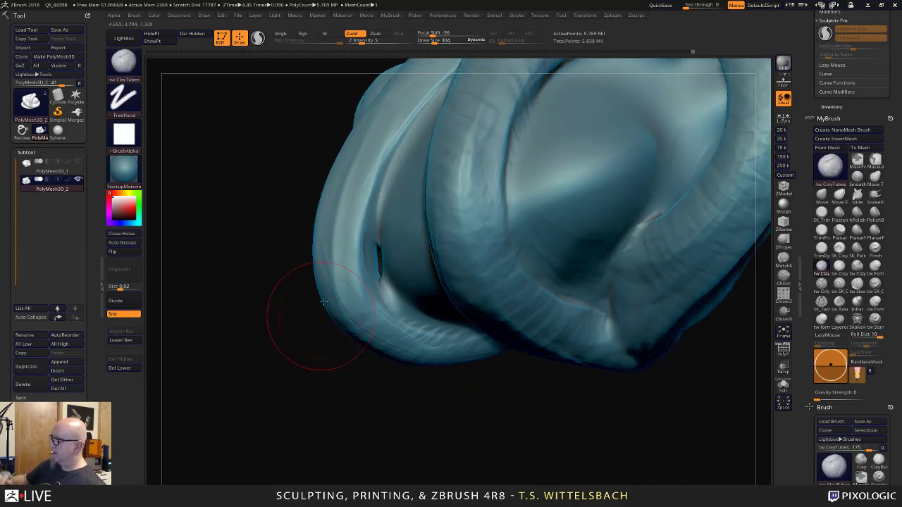
Thicken the middle coil from its underside up to its raised arch with ClayTubes strokes along its length.
left_click_drag(396, 106, 366, 186)
left_click_drag(362, 193, 386, 98)
mouse_move(312, 257)
left_mouse_down()
mouse_move(404, 459)
mouse_move(357, 360)
left_mouse_up()
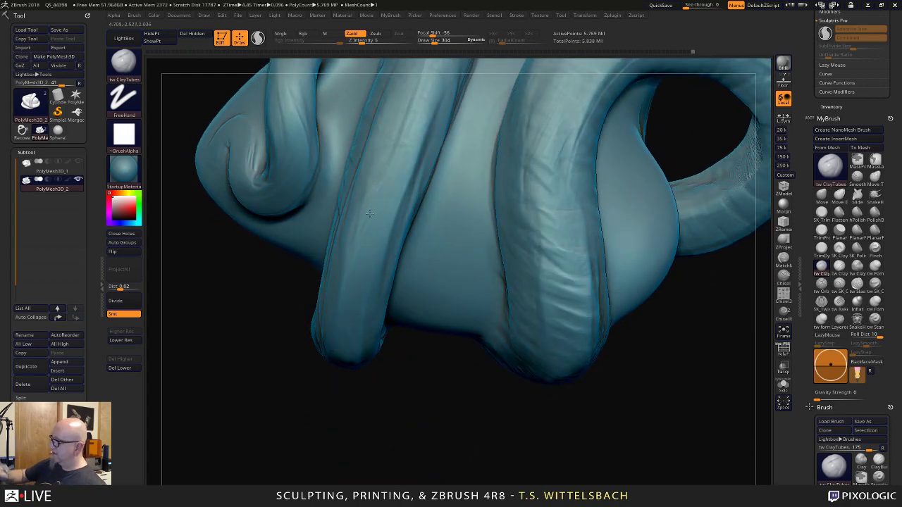
key("f")
left_click_drag(410, 431, 402, 462)
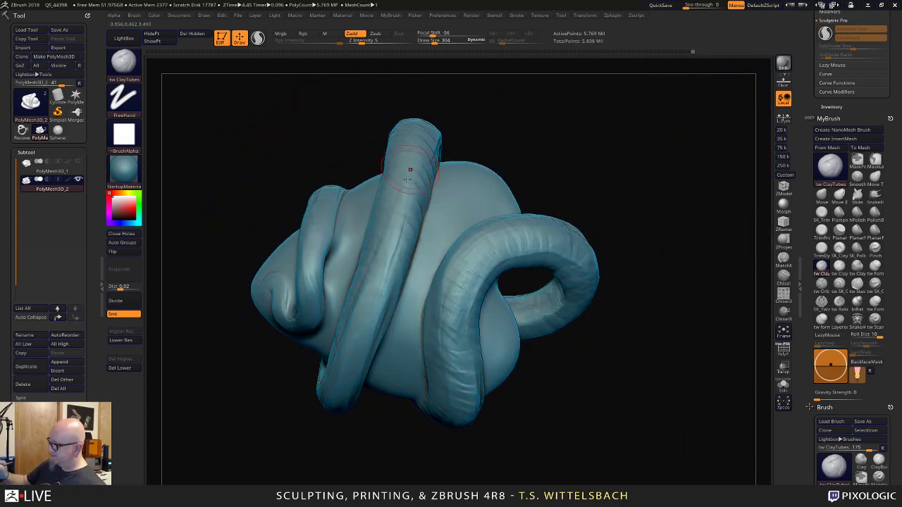
mouse_move(412, 169)
left_mouse_down()
mouse_move(401, 278)
mouse_move(390, 238)
mouse_move(382, 269)
left_mouse_up()
mouse_move(370, 451)
left_mouse_down()
mouse_move(338, 465)
mouse_move(348, 451)
left_mouse_up()
mouse_move(383, 276)
left_mouse_down()
mouse_move(449, 135)
mouse_move(399, 236)
left_mouse_up()
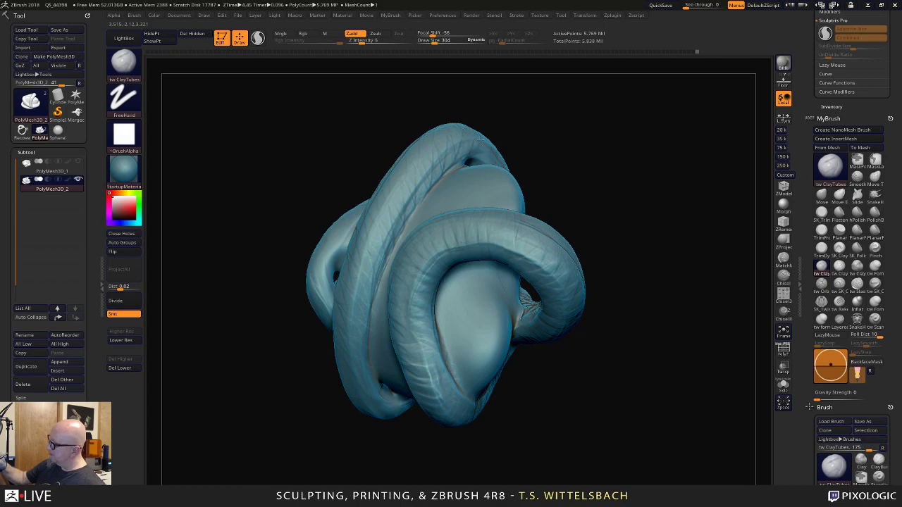
Even out the thickness of the coils around the body with further ClayTubes strokes from several sides.
mouse_move(592, 152)
left_mouse_down()
mouse_move(612, 195)
mouse_move(591, 211)
left_mouse_up()
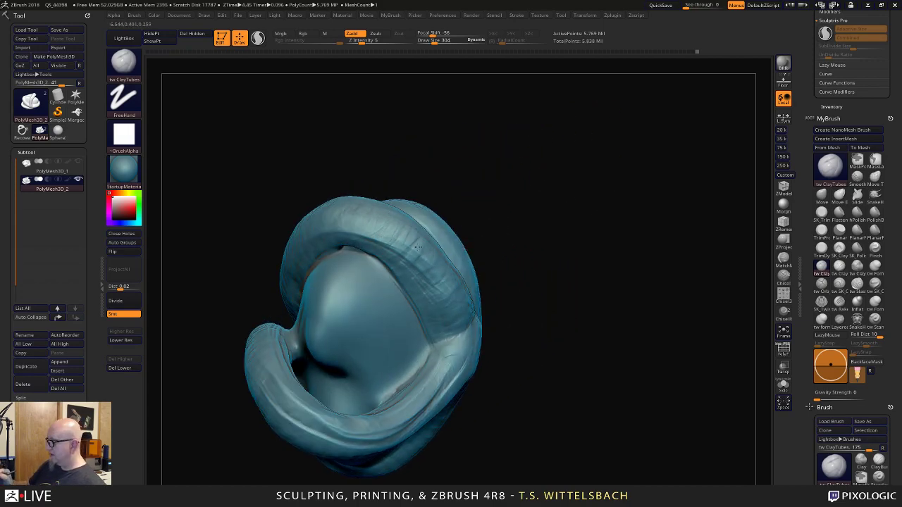
mouse_move(616, 255)
left_mouse_down()
mouse_move(573, 403)
mouse_move(636, 191)
mouse_move(627, 356)
left_mouse_up()
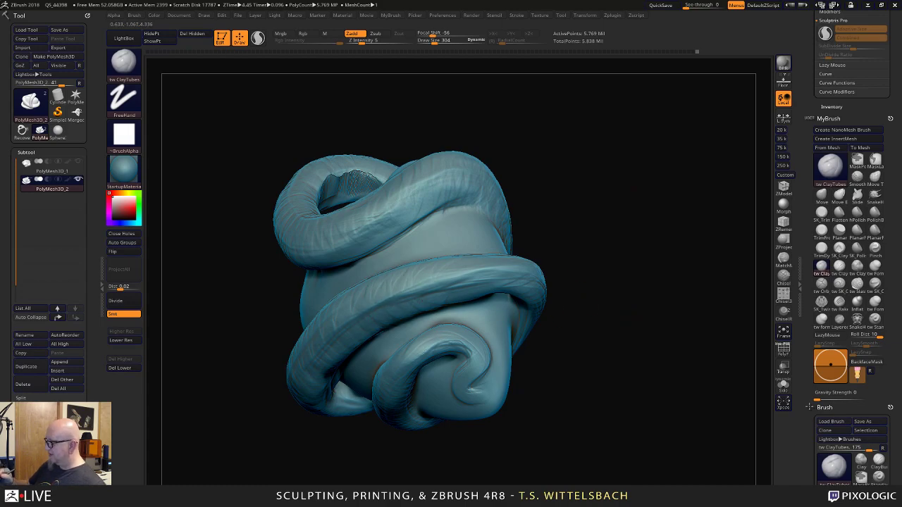
mouse_move(625, 287)
left_mouse_down()
mouse_move(514, 258)
mouse_move(616, 342)
mouse_move(537, 281)
left_mouse_up()
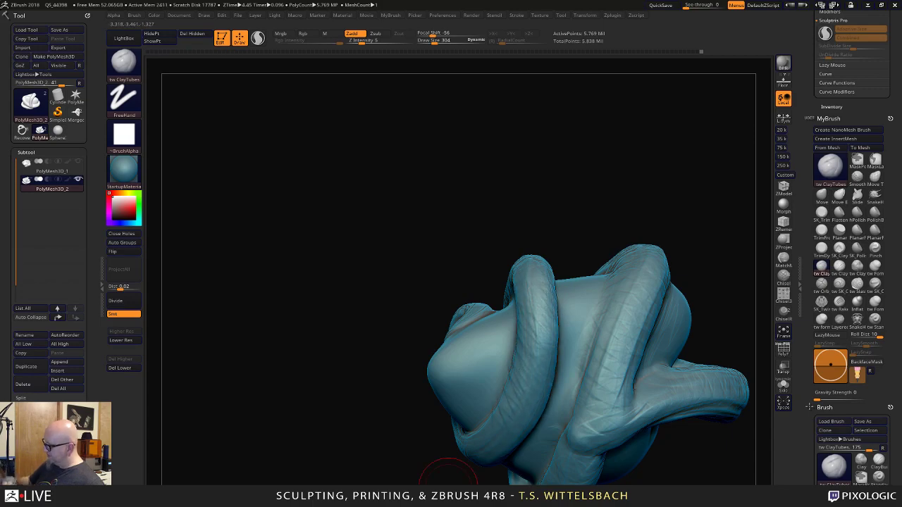
left_click_drag(449, 472, 650, 151)
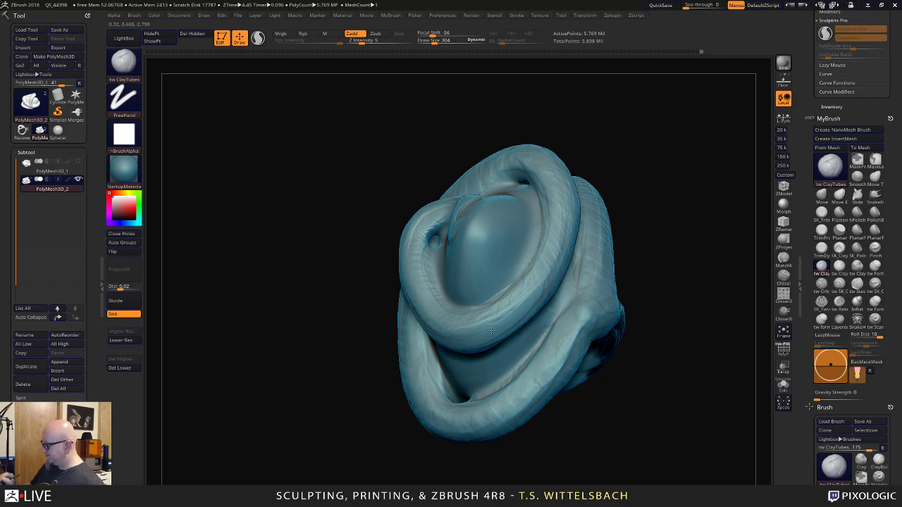
left_click_drag(588, 141, 543, 341)
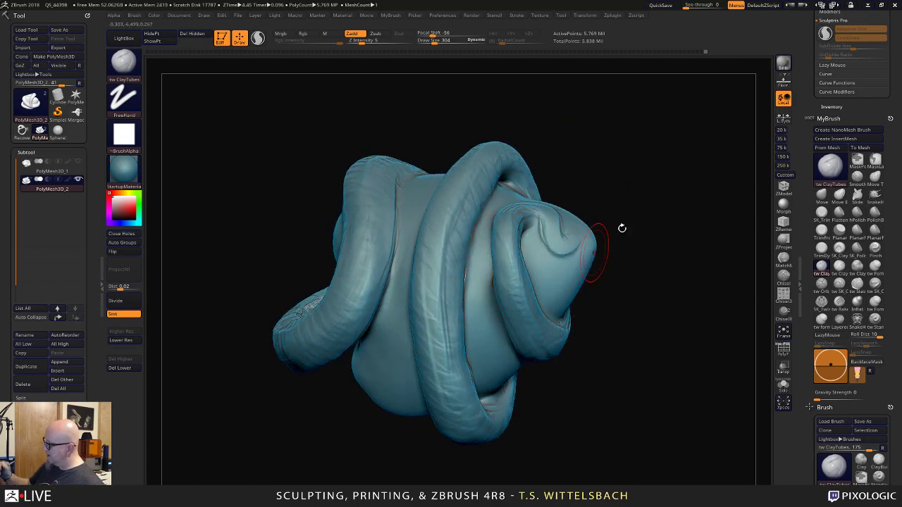
Set the brush draw size to 235 and build up the small coil around the body's pointed tip with ClayTubes.
left_click_drag(622, 227, 522, 218)
key("space")
mouse_move(534, 212)
left_mouse_down()
mouse_move(518, 267)
mouse_move(564, 328)
mouse_move(598, 329)
left_mouse_up()
left_click_drag(525, 237, 524, 283)
left_click_drag(458, 282, 749, 282)
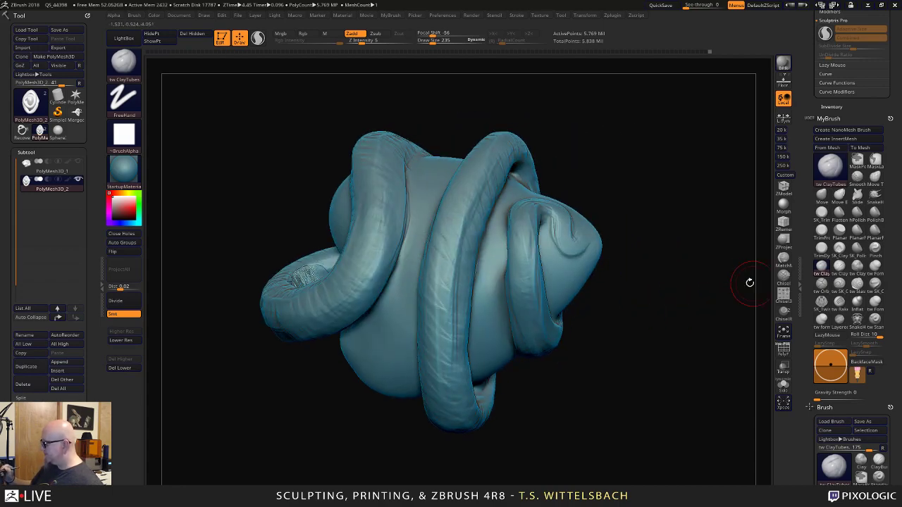
left_click_drag(517, 272, 592, 195)
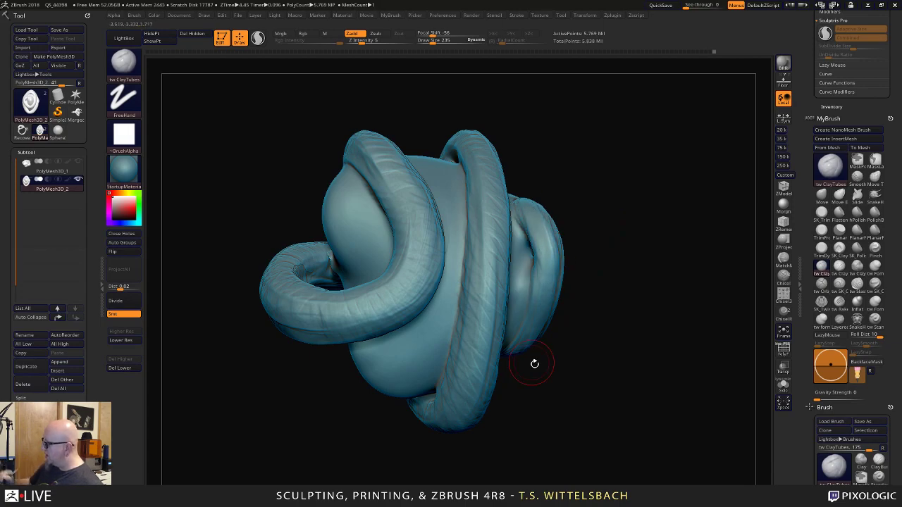
mouse_move(533, 362)
left_mouse_down()
mouse_move(583, 167)
mouse_move(703, 204)
mouse_move(565, 279)
left_mouse_up()
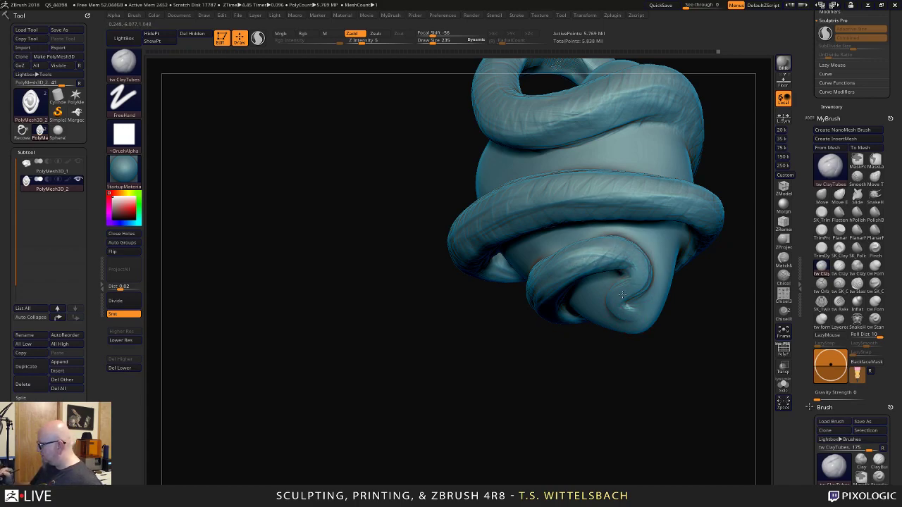
mouse_move(556, 328)
left_mouse_down()
mouse_move(668, 338)
mouse_move(648, 316)
mouse_move(652, 238)
left_mouse_up()
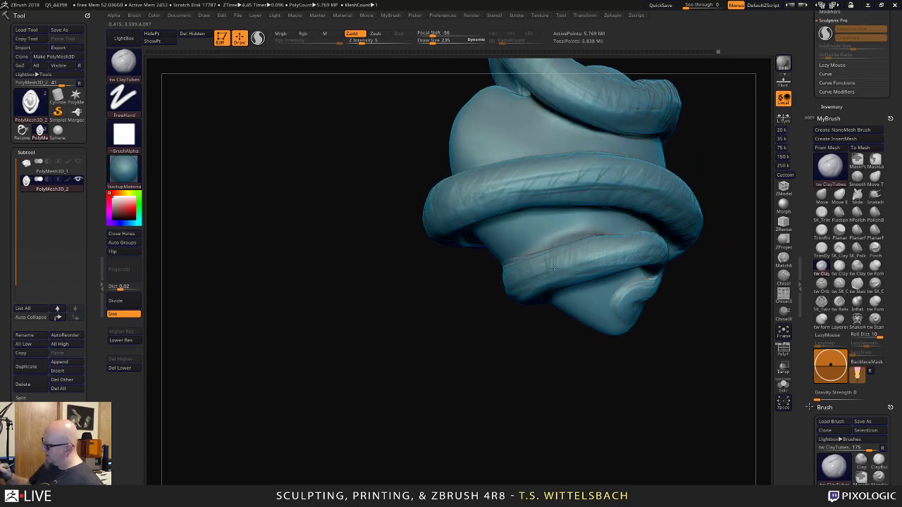
left_click_drag(479, 421, 610, 248)
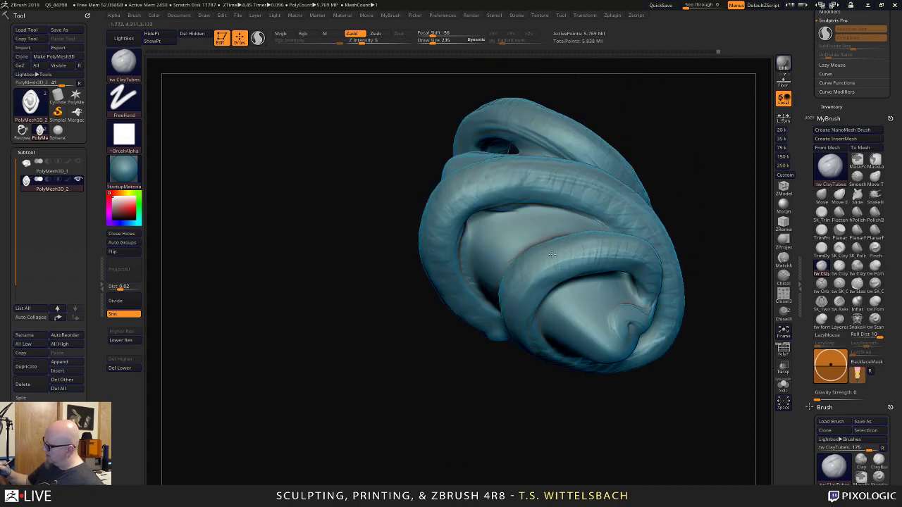
mouse_move(493, 432)
left_mouse_down()
mouse_move(622, 432)
mouse_move(585, 385)
left_mouse_up()
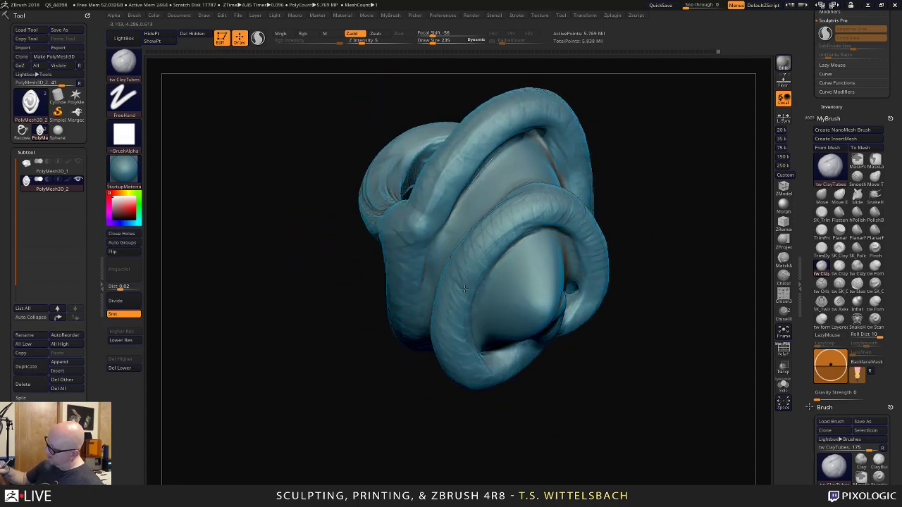
Fill out the coils around the body's pointed half with ClayTubes strokes along their length.
mouse_move(458, 422)
left_mouse_down()
mouse_move(525, 439)
mouse_move(601, 376)
mouse_move(574, 338)
left_mouse_up()
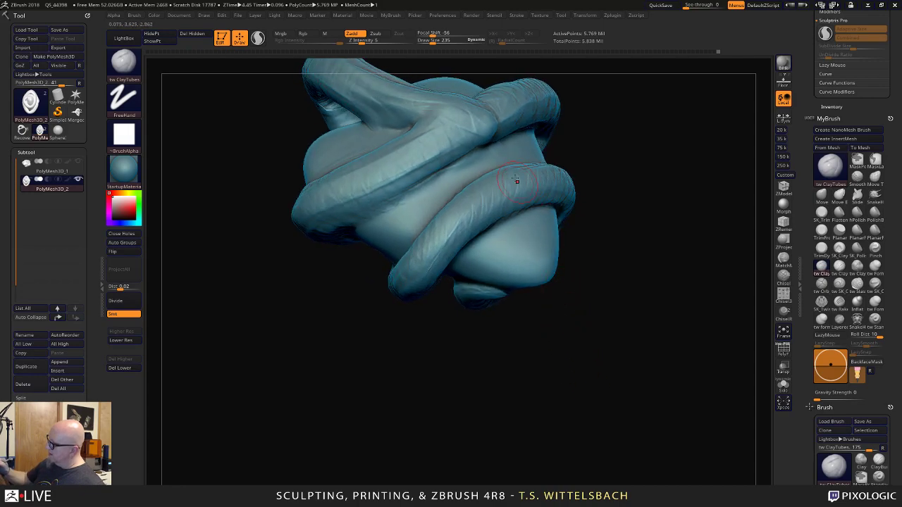
left_click_drag(390, 381, 476, 332)
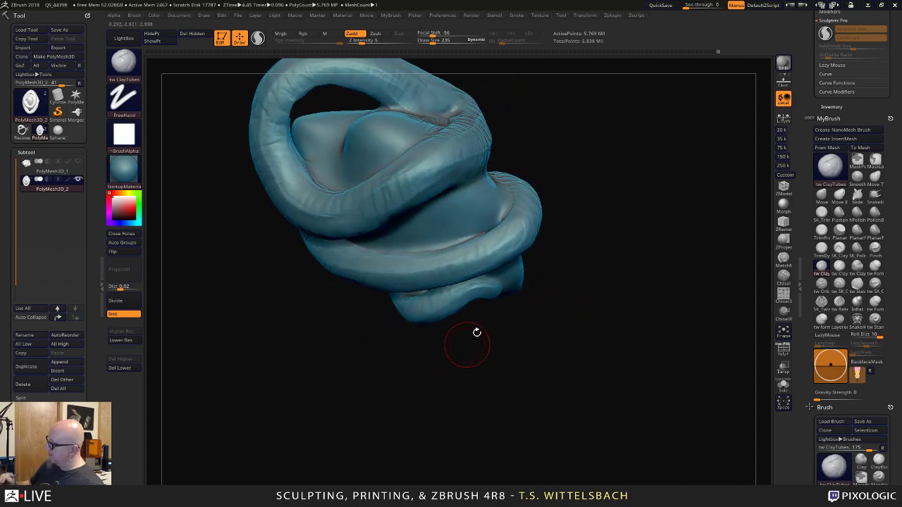
mouse_move(505, 246)
left_mouse_down()
mouse_move(407, 274)
mouse_move(367, 270)
left_mouse_up()
mouse_move(365, 345)
left_mouse_down()
mouse_move(362, 416)
mouse_move(424, 258)
left_mouse_up()
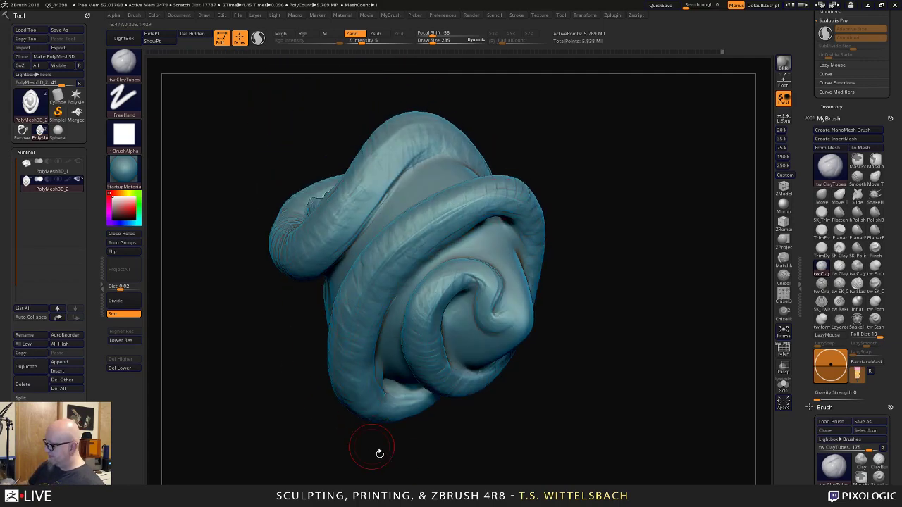
left_click_drag(379, 455, 386, 321)
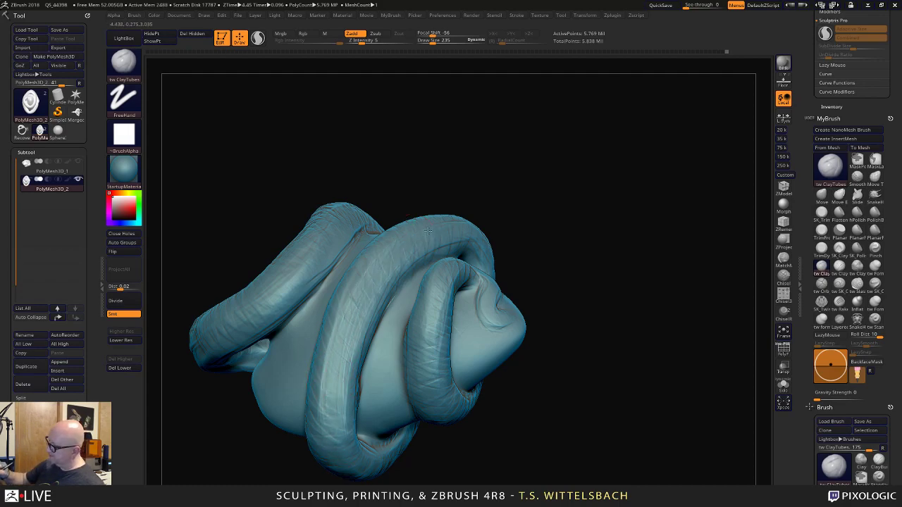
left_click_drag(570, 161, 553, 228)
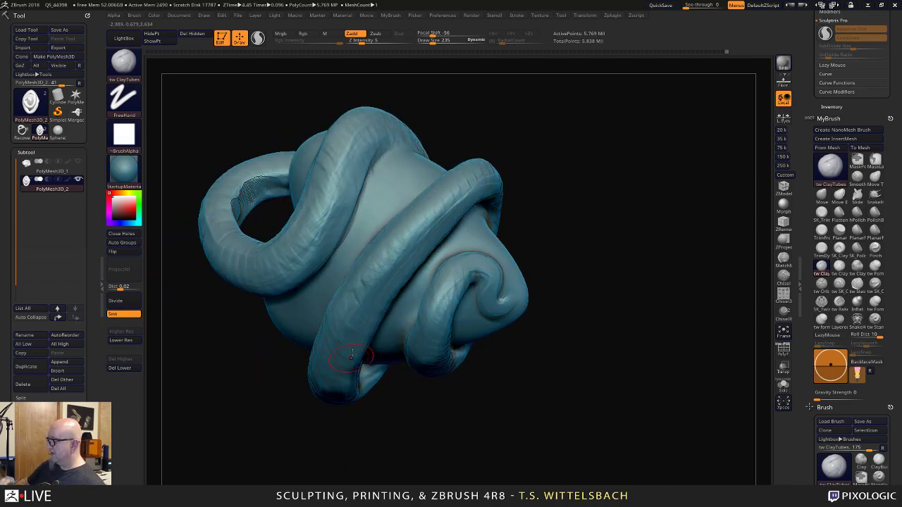
left_click_drag(554, 162, 404, 268)
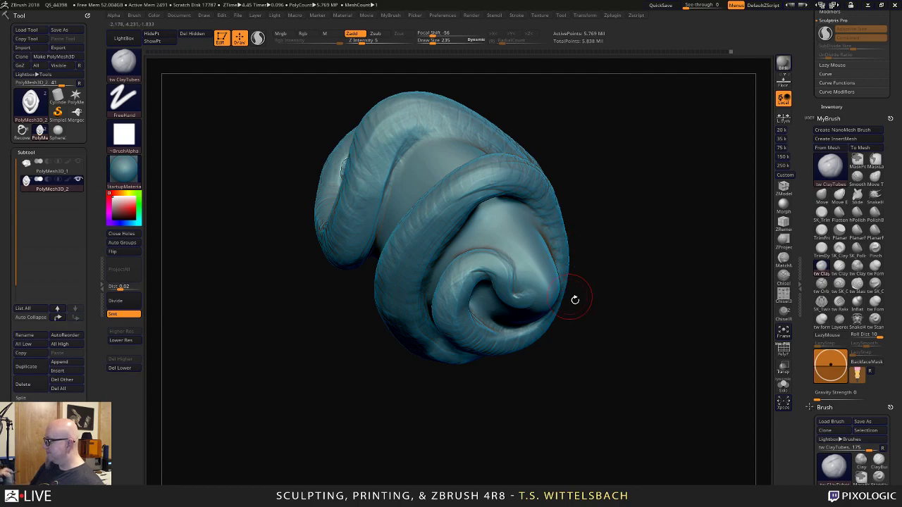
Build up the side of the coil bordering the body's rounded end with ClayTubes.
left_click_drag(575, 300, 615, 363)
left_click_drag(703, 305, 501, 435, "alt")
left_click_drag(501, 435, 508, 413)
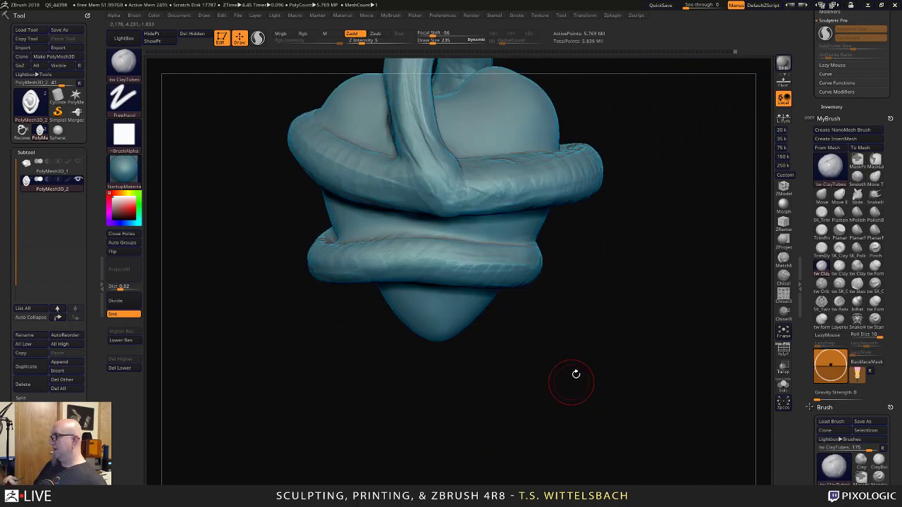
left_click_drag(576, 374, 598, 435)
mouse_move(681, 346)
left_mouse_down()
mouse_move(644, 298)
mouse_move(568, 390)
mouse_move(557, 328)
mouse_move(571, 113)
mouse_move(537, 93)
left_mouse_up()
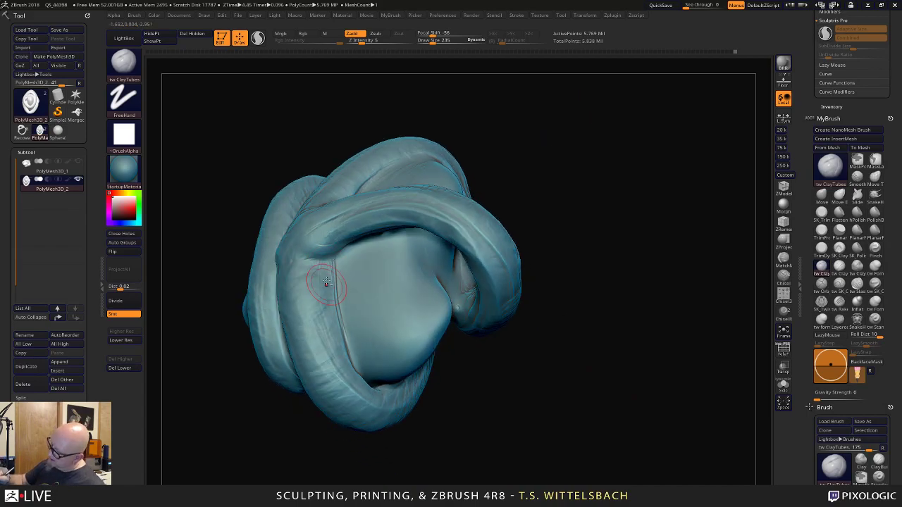
mouse_move(521, 373)
left_mouse_down()
mouse_move(539, 392)
mouse_move(503, 403)
mouse_move(509, 372)
mouse_move(545, 355)
left_mouse_up()
Set the Slide brush's draw size to 219 and reshape the coil's inner edge along the body's rounded end.
left_click(857, 194)
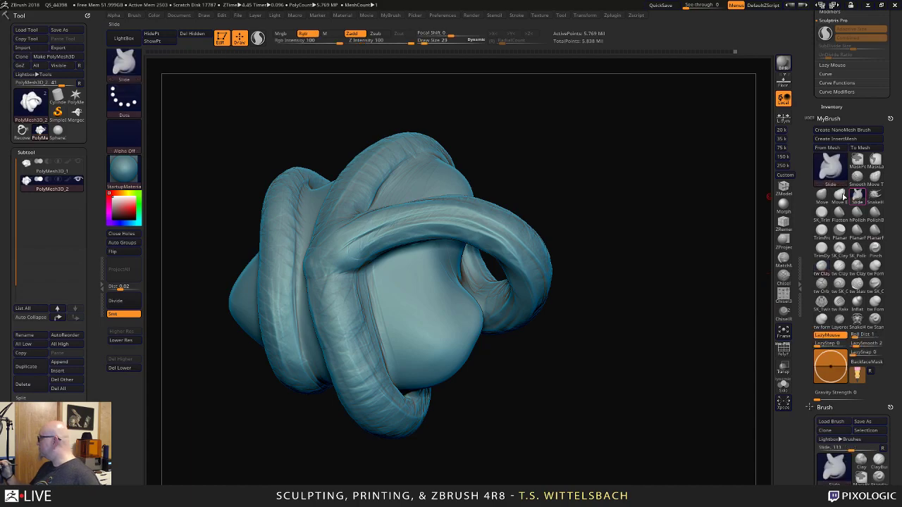
left_click_drag(558, 408, 538, 385)
key("space")
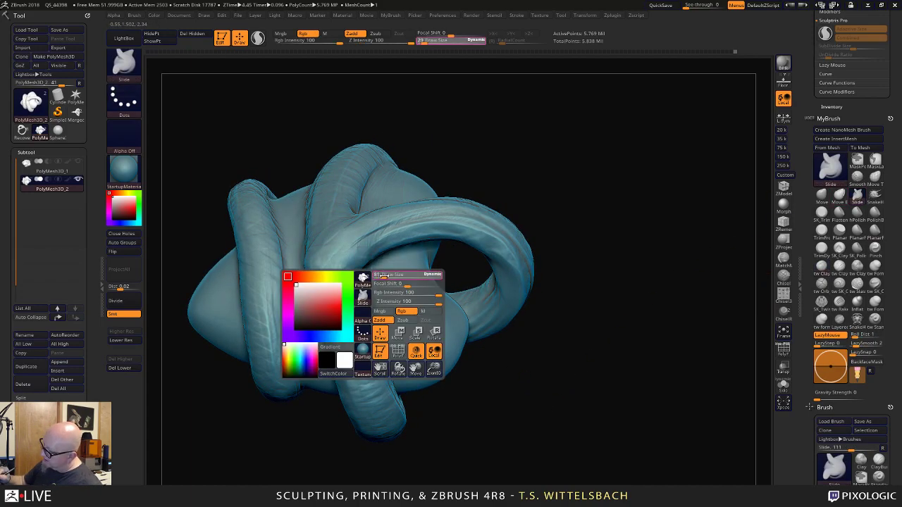
left_click_drag(389, 275, 390, 275)
left_click_drag(489, 139, 467, 151)
mouse_move(386, 268)
left_mouse_down()
mouse_move(369, 275)
mouse_move(381, 357)
left_mouse_up()
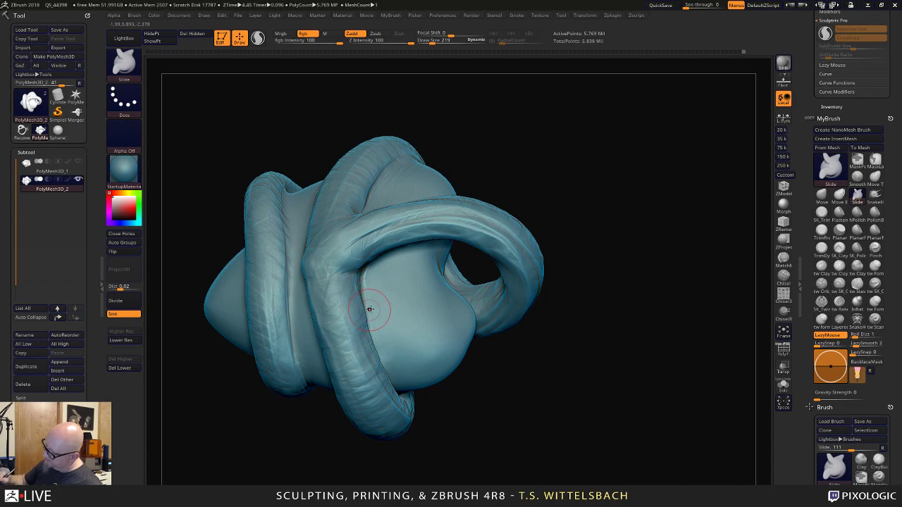
mouse_move(493, 189)
left_mouse_down()
mouse_move(510, 183)
mouse_move(500, 188)
left_mouse_up()
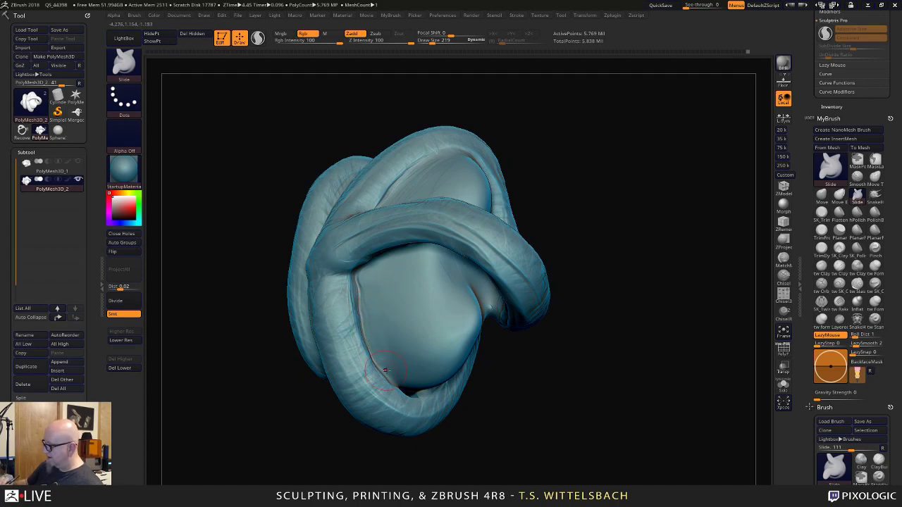
Go down one subdivision level and smooth the coil running around the body's rounded end.
key("shift")
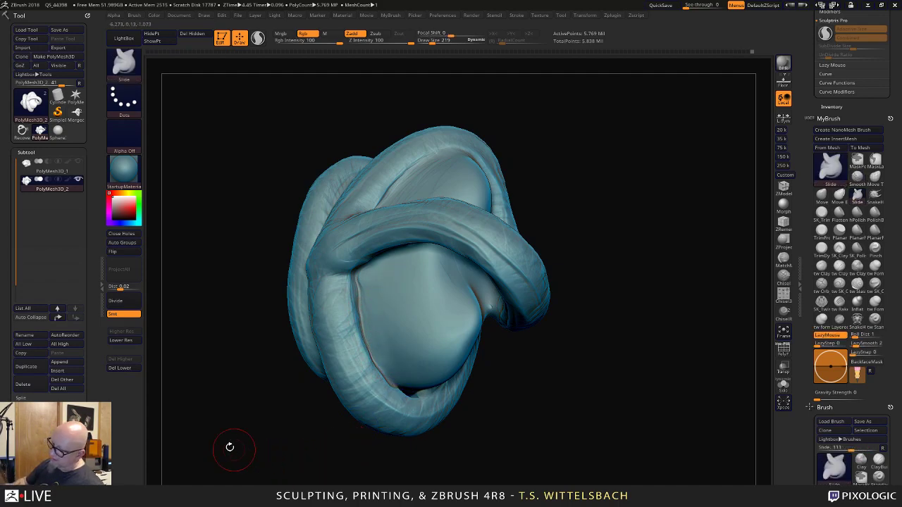
left_click(120, 340)
key("shift")
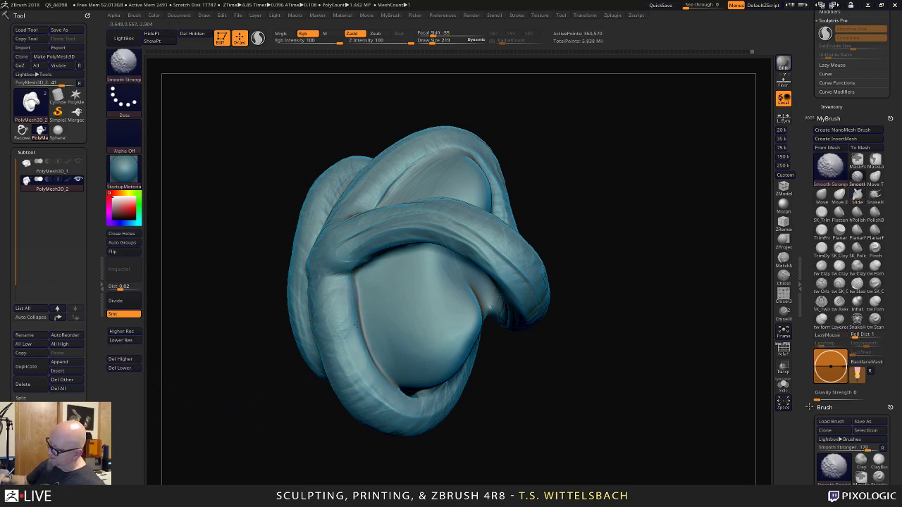
left_click_drag(360, 283, 348, 289, "shift")
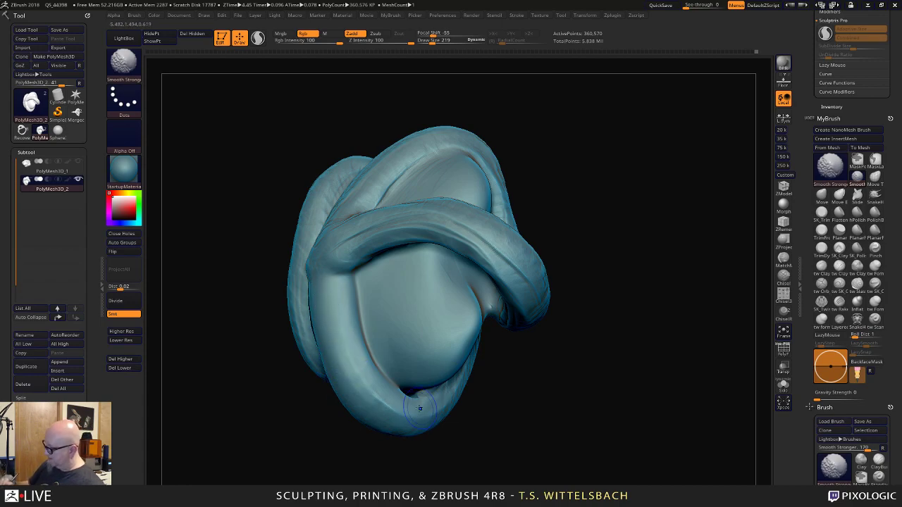
Smooth the middle coil and refine its edge against the body beside the coil junction.
left_click_drag(525, 347, 594, 348)
mouse_move(590, 198)
left_mouse_down("alt")
mouse_move(643, 251)
mouse_move(644, 183)
left_mouse_up("alt")
key("shift")
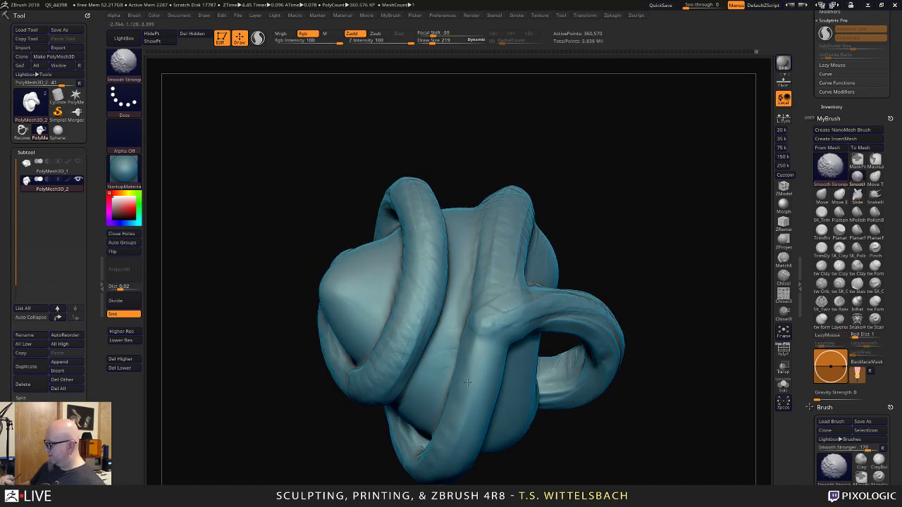
left_click_drag(465, 338, 454, 366, "shift")
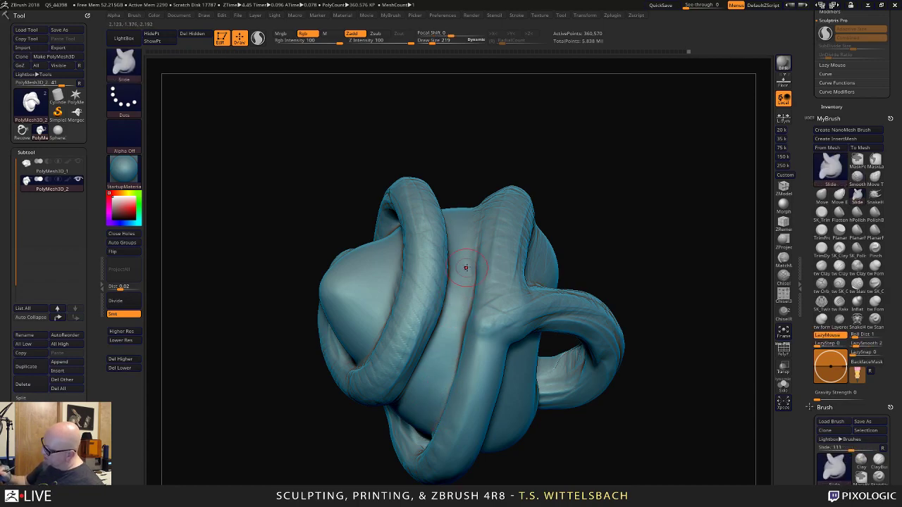
Smooth away the creases on the body surface inside the fork of the crossing coils.
left_click_drag(520, 148, 594, 158)
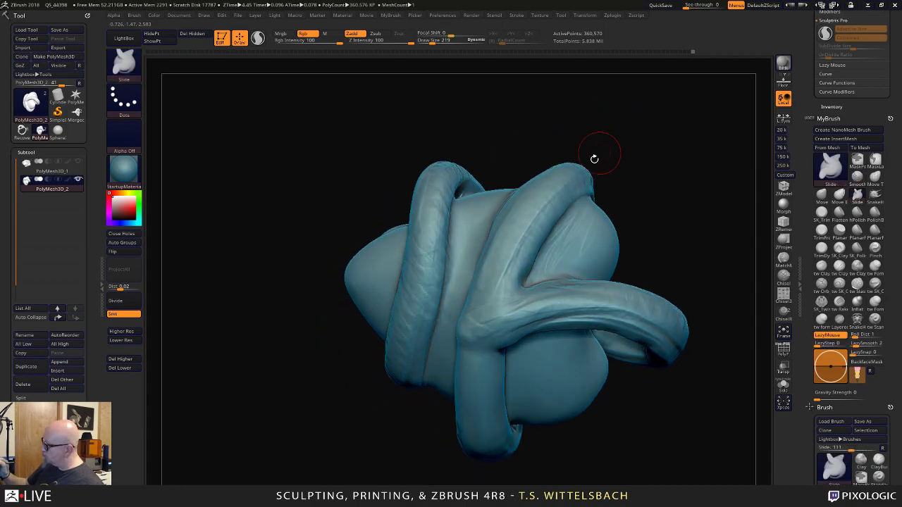
left_click_drag(631, 189, 634, 198)
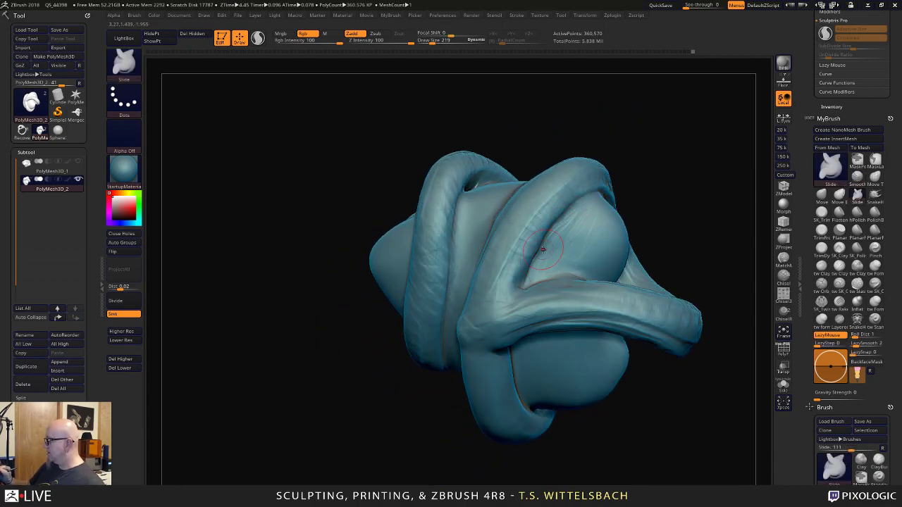
mouse_move(548, 268)
left_mouse_down()
mouse_move(536, 258)
mouse_move(550, 263)
left_mouse_up()
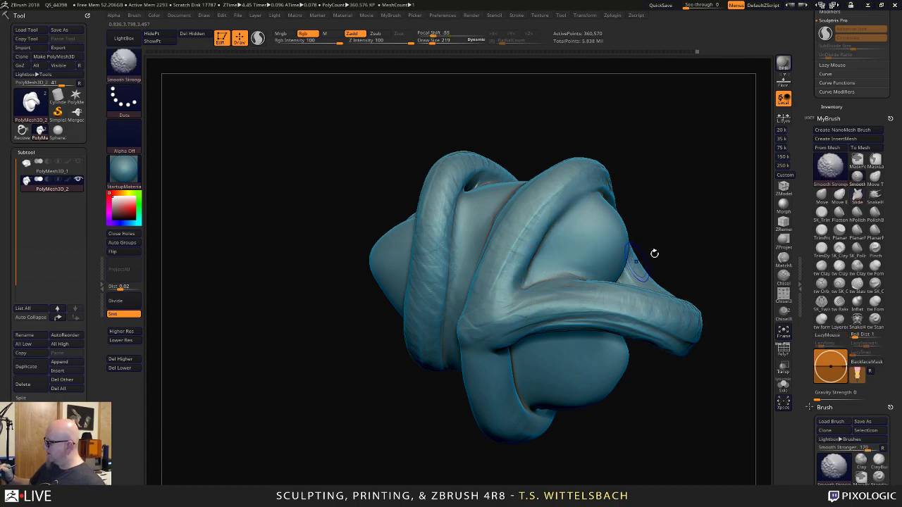
Refine the raised arch's sides with the Slide brush and smooth the area where it joins the middle coil.
mouse_move(654, 254)
left_mouse_down("alt")
mouse_move(638, 176)
mouse_move(607, 204)
left_mouse_up("alt")
mouse_move(607, 205)
left_mouse_down()
mouse_move(631, 104)
mouse_move(684, 163)
mouse_move(678, 436)
mouse_move(702, 400)
left_mouse_up()
mouse_move(567, 421)
left_mouse_down()
mouse_move(687, 371)
mouse_move(539, 422)
mouse_move(611, 441)
mouse_move(556, 316)
left_mouse_up()
left_click_drag(546, 226, 620, 415, "alt")
mouse_move(641, 291)
left_mouse_down()
mouse_move(678, 256)
mouse_move(604, 270)
left_mouse_up()
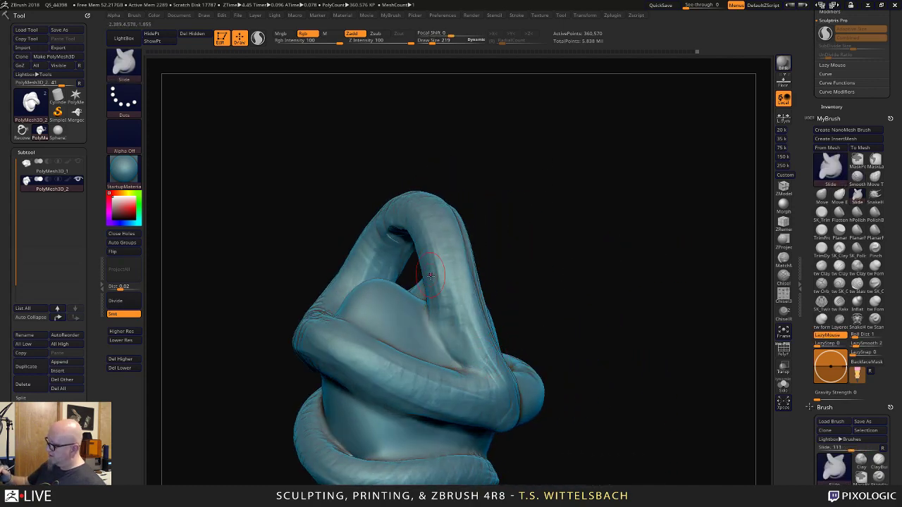
mouse_move(502, 243)
left_mouse_down()
mouse_move(541, 255)
mouse_move(620, 360)
mouse_move(620, 278)
left_mouse_up()
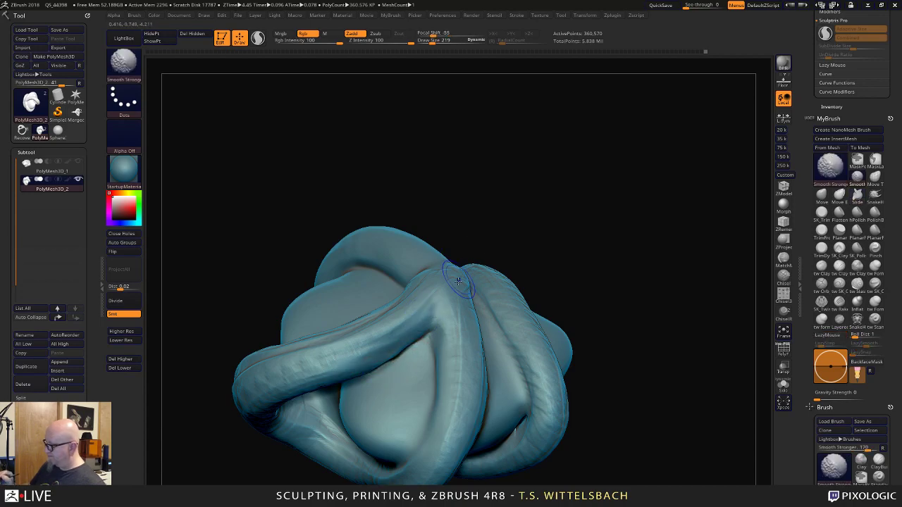
mouse_move(584, 310)
left_mouse_down()
mouse_move(607, 302)
mouse_move(462, 317)
left_mouse_up()
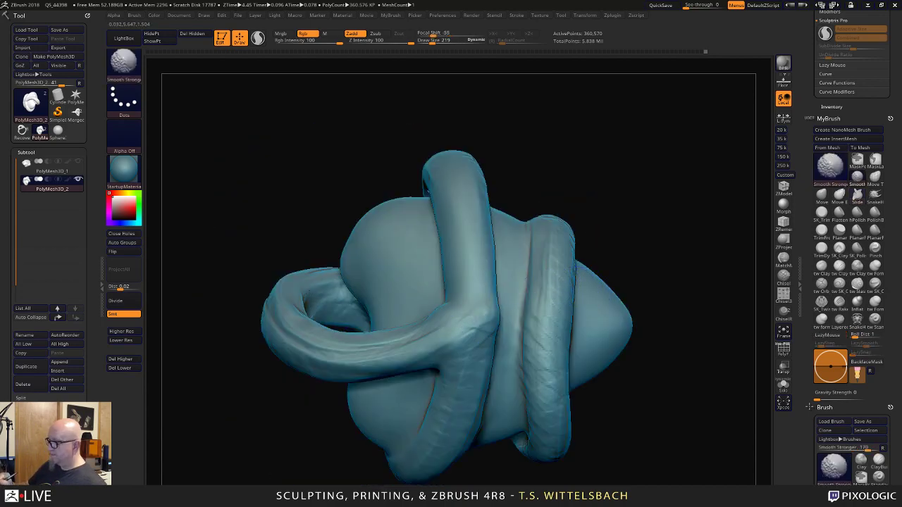
mouse_move(369, 477)
left_mouse_down("alt")
mouse_move(354, 425)
mouse_move(374, 360)
left_mouse_up("alt")
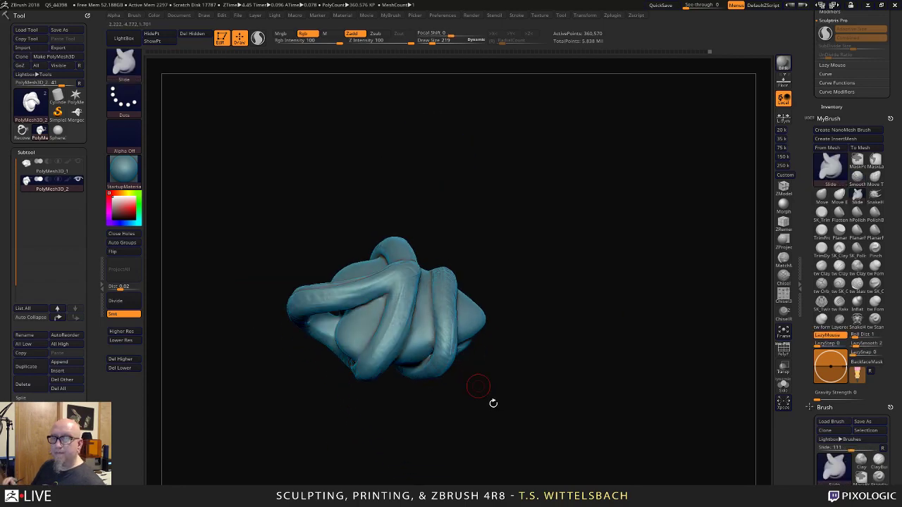
Build up a rounded overlapping end with ClayTubes where the raised arch meets the middle coil.
mouse_move(489, 400)
left_mouse_down("alt")
mouse_move(591, 401)
mouse_move(611, 367)
left_mouse_up("alt")
mouse_move(715, 440)
left_mouse_down("alt")
mouse_move(622, 476)
mouse_move(674, 372)
mouse_move(684, 401)
mouse_move(662, 446)
mouse_move(608, 447)
mouse_move(676, 246)
mouse_move(653, 329)
mouse_move(610, 252)
left_mouse_up("alt")
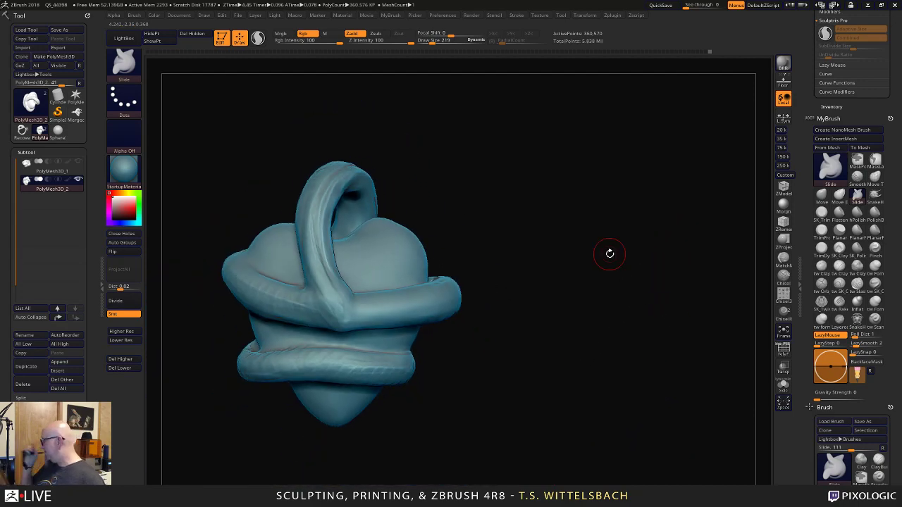
left_click(822, 268)
mouse_move(507, 400)
left_mouse_down("alt")
mouse_move(571, 308)
mouse_move(551, 334)
left_mouse_up("alt")
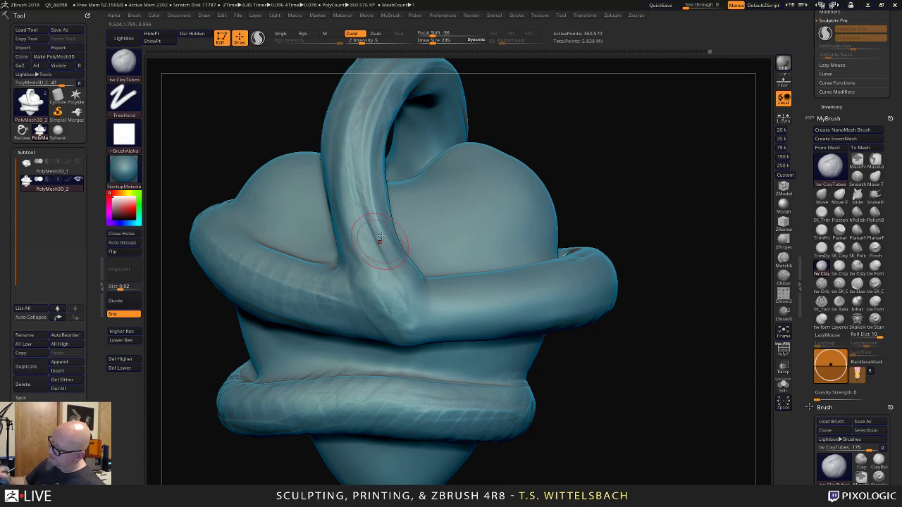
mouse_move(373, 277)
left_mouse_down()
mouse_move(378, 260)
mouse_move(361, 264)
mouse_move(415, 310)
mouse_move(409, 321)
mouse_move(421, 317)
mouse_move(395, 279)
mouse_move(387, 310)
mouse_move(413, 303)
mouse_move(420, 320)
left_mouse_up()
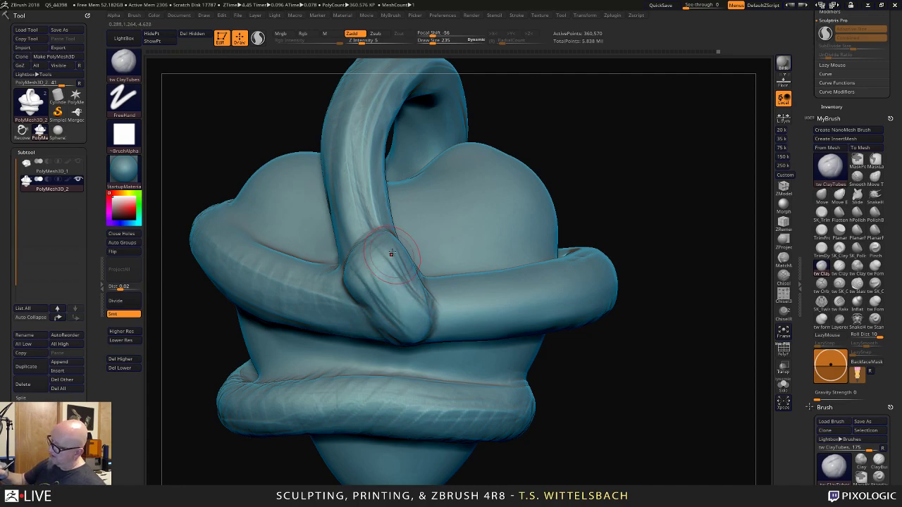
Extend the arch's rounded end over the middle coil toward the body with ClayTubes.
left_click_drag(492, 106, 552, 132)
left_click_drag(346, 273, 350, 243)
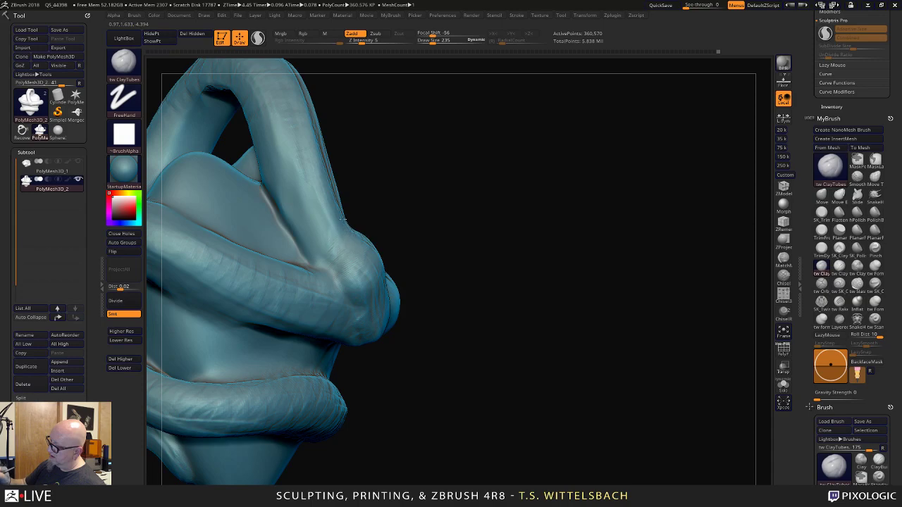
mouse_move(426, 121)
left_mouse_down()
mouse_move(379, 101)
mouse_move(546, 127)
mouse_move(392, 268)
left_mouse_up()
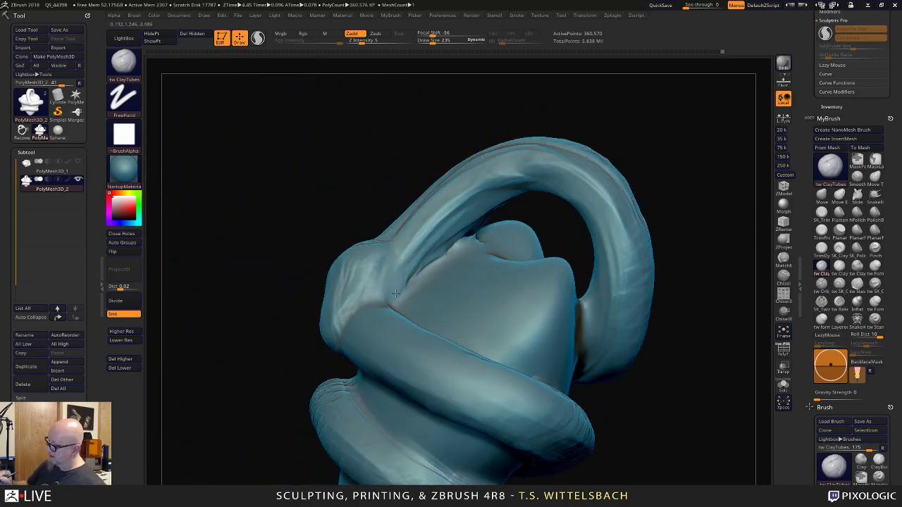
left_click_drag(400, 225, 441, 218)
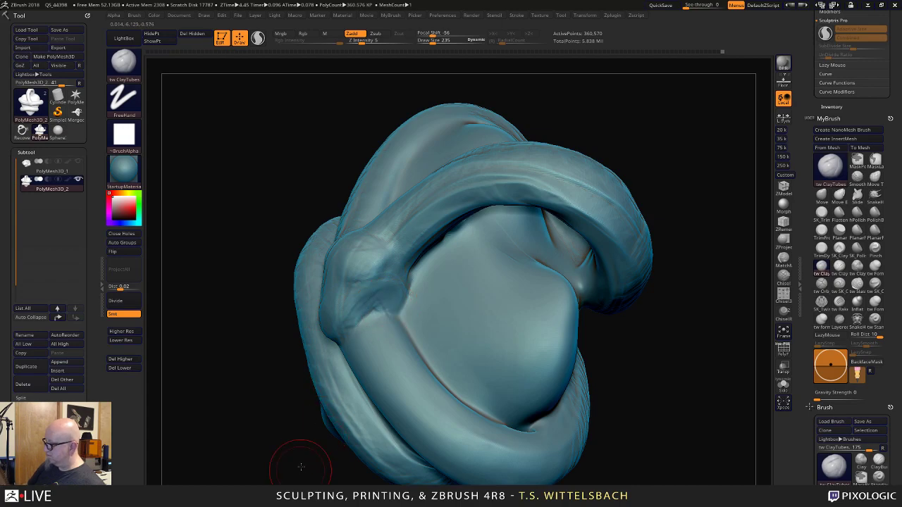
Round out the outer side of the arch's overlapping end with ClayTubes and smooth the arch leading into it.
left_click_drag(301, 467, 319, 416)
left_click_drag(519, 147, 557, 155)
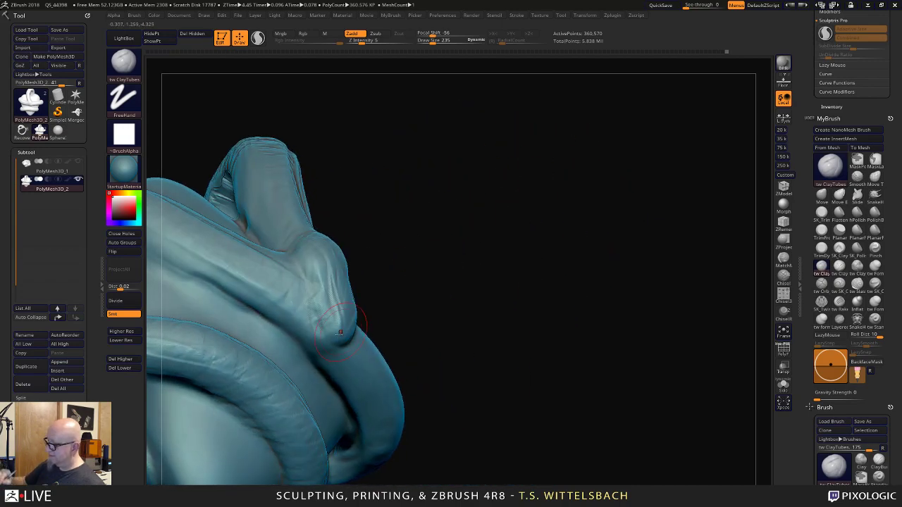
mouse_move(447, 147)
left_mouse_down()
mouse_move(519, 419)
mouse_move(542, 383)
mouse_move(510, 256)
mouse_move(655, 205)
mouse_move(447, 255)
left_mouse_up()
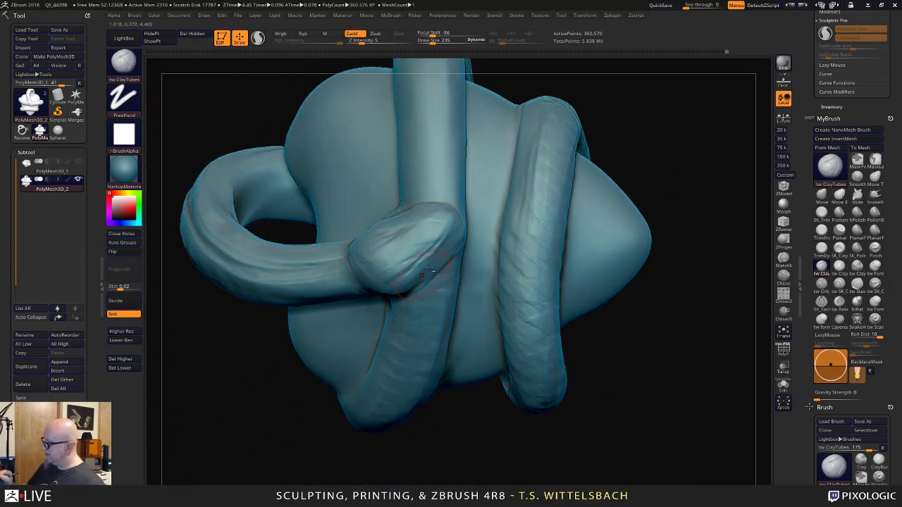
right_click_drag(527, 218, 497, 206)
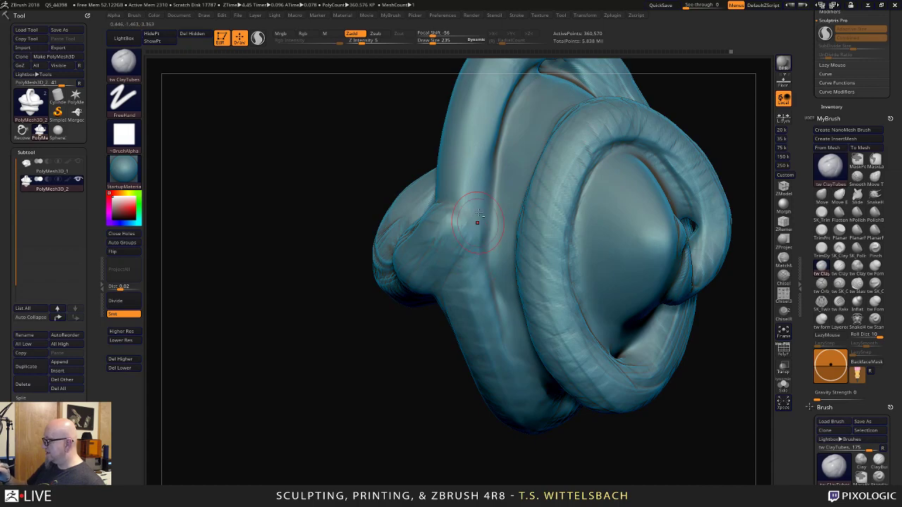
right_click_drag(483, 251, 458, 282)
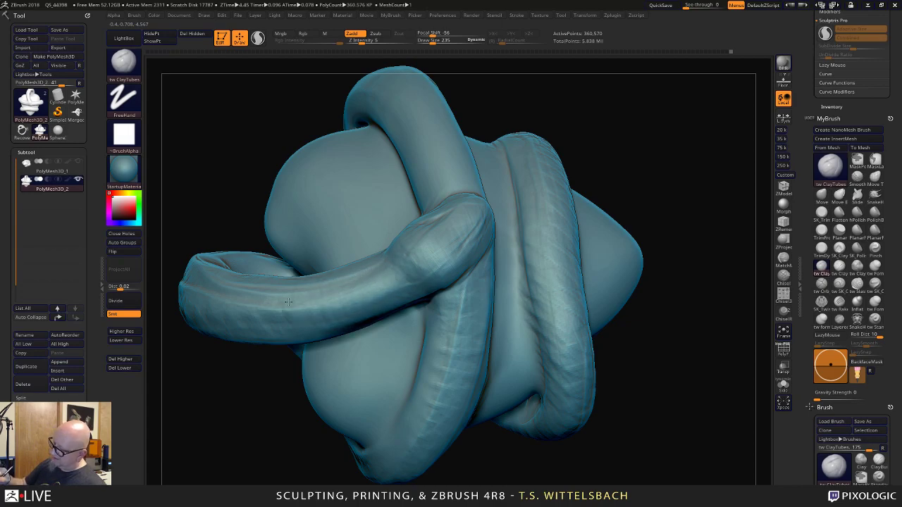
mouse_move(236, 422)
left_mouse_down()
mouse_move(286, 462)
mouse_move(275, 443)
left_mouse_up()
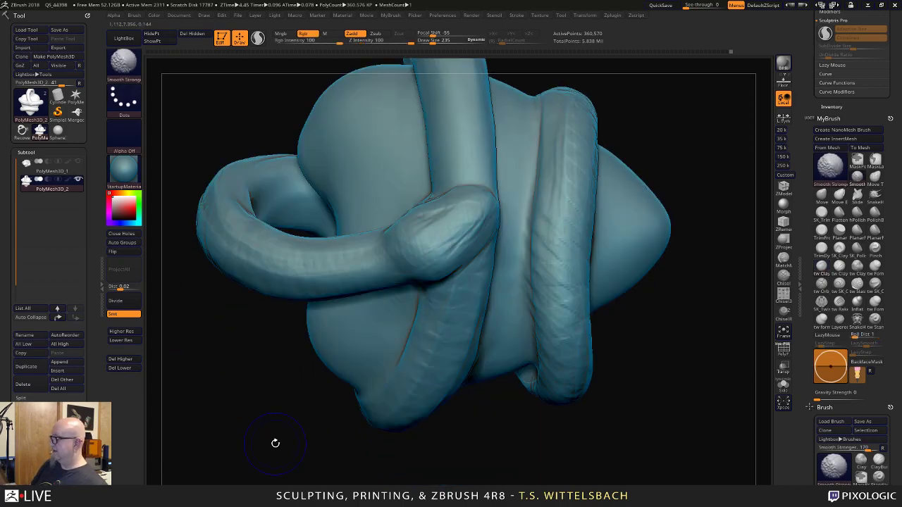
Set the ClayTubes draw size to 204 and build up eye bulges on the arch's rounded overlapping end.
left_click_drag(682, 199, 669, 141)
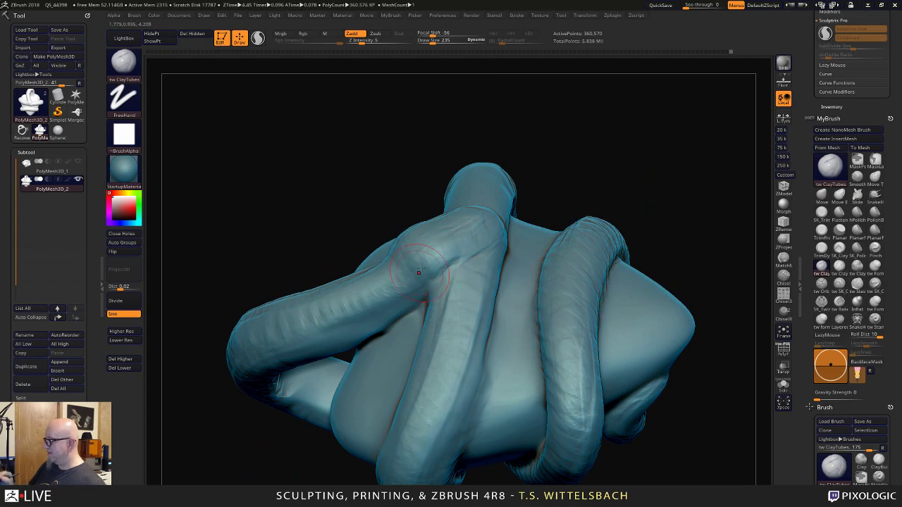
mouse_move(610, 127)
left_mouse_down()
mouse_move(612, 181)
mouse_move(628, 219)
left_mouse_up()
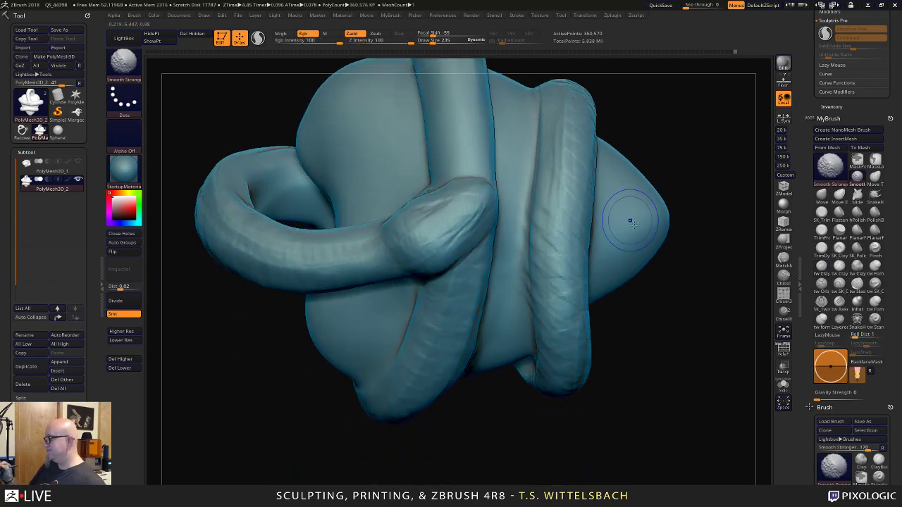
mouse_move(634, 395)
left_mouse_down("alt")
mouse_move(622, 423)
mouse_move(566, 288)
mouse_move(582, 425)
mouse_move(584, 266)
mouse_move(533, 294)
mouse_move(620, 341)
left_mouse_up("alt")
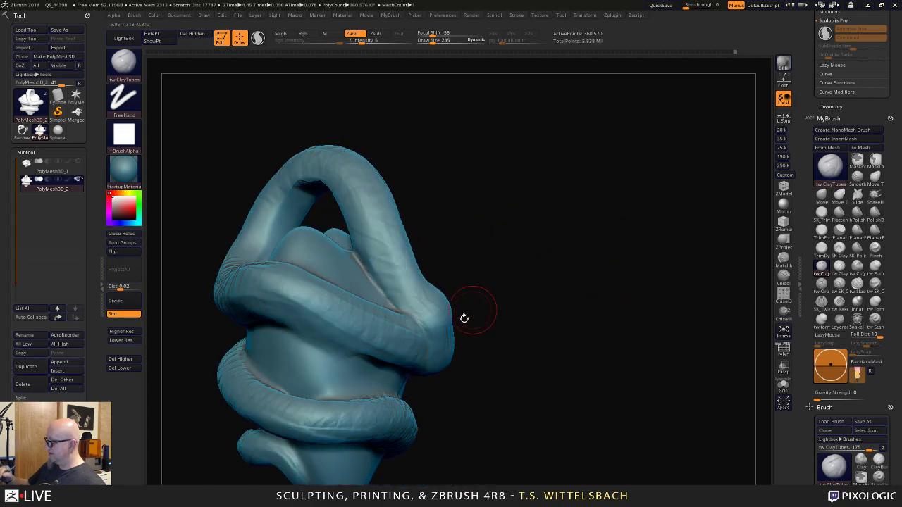
key("shift")
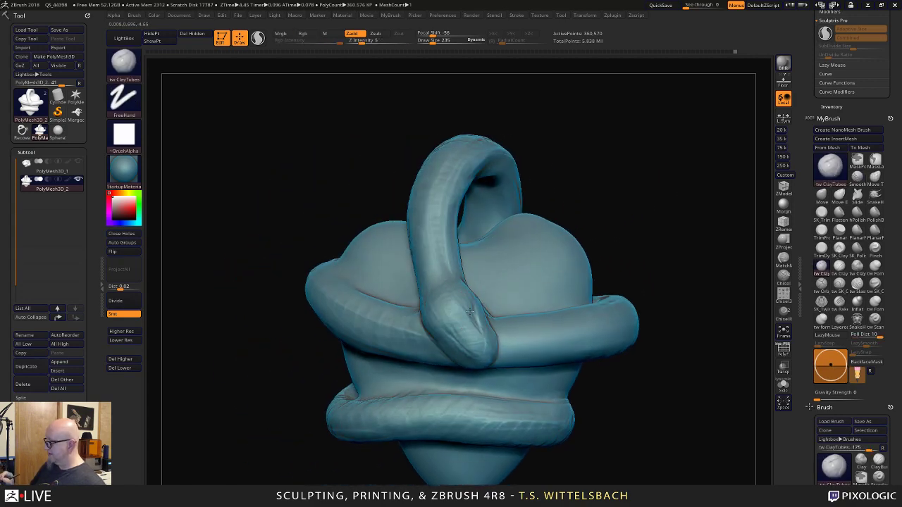
key("space")
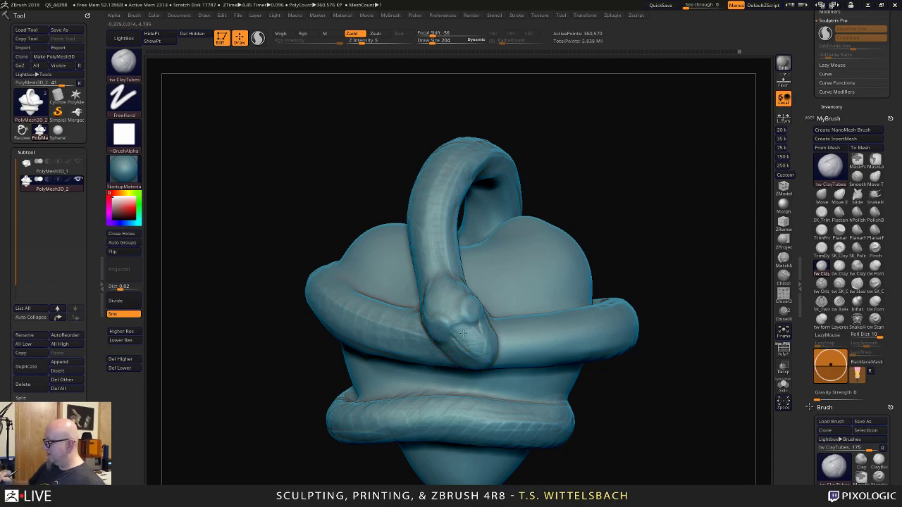
Shape a tapered snout in front of the eye bulges with ClayTubes, turning the arch's end into a snake-like head.
left_click_drag(463, 333, 479, 338)
right_click_drag(533, 296, 572, 212)
mouse_move(574, 246)
right_mouse_down("alt")
mouse_move(539, 186)
mouse_move(530, 233)
right_mouse_up("alt")
left_click_drag(488, 314, 476, 338)
right_click_drag(560, 211, 553, 284)
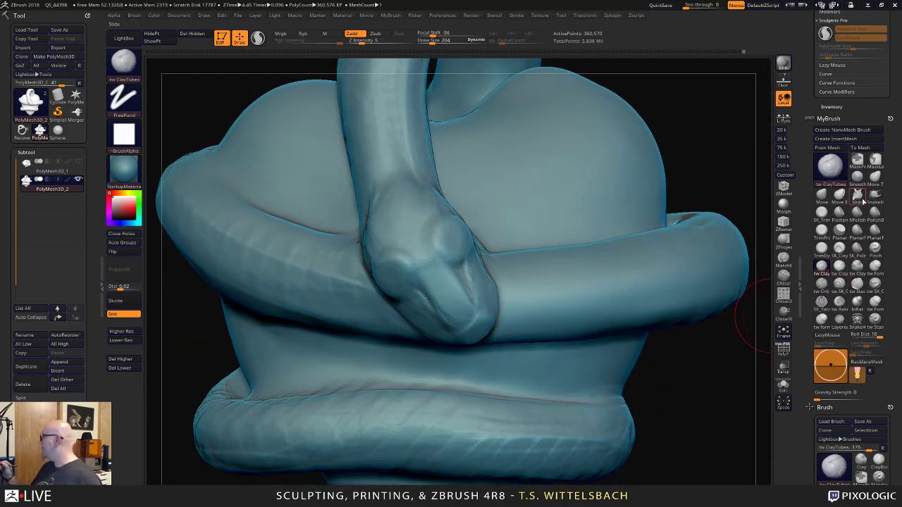
Refine the edges and ridges of the head's snout with the Slide brush.
left_click(862, 201)
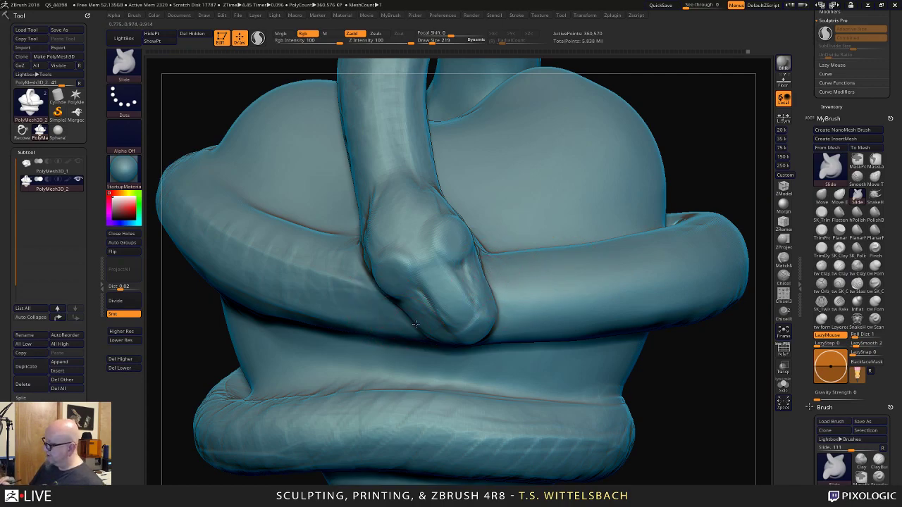
left_click_drag(438, 339, 447, 327)
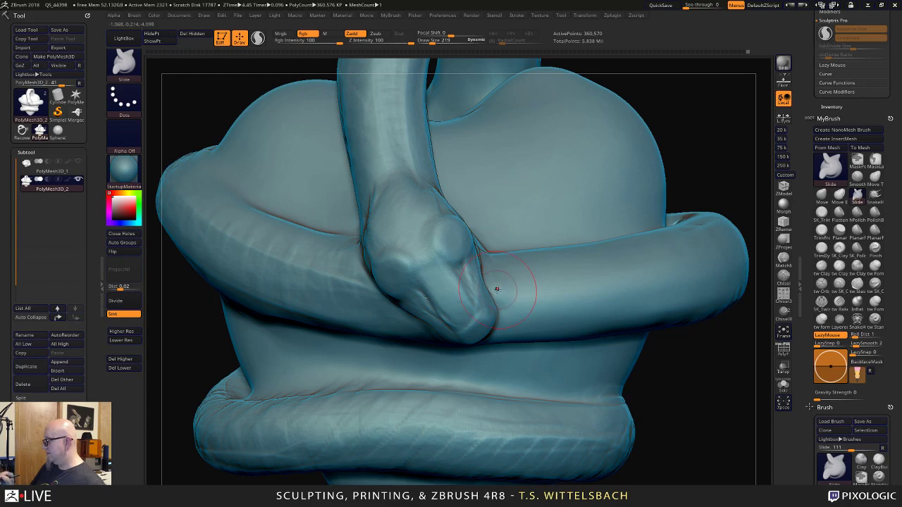
left_click_drag(680, 403, 711, 269, "alt")
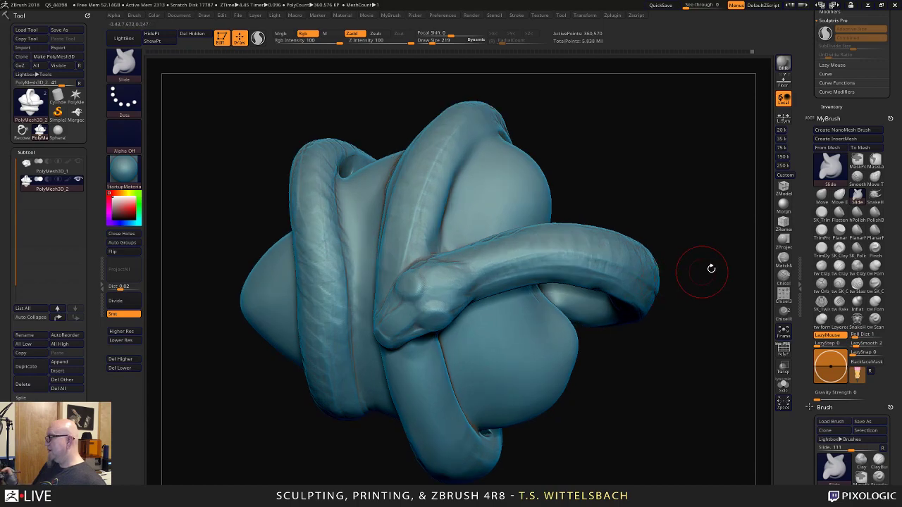
Enlarge the ClayTubes brush to draw size 269 and rough in diagonal bands across the arch behind the head.
left_click(821, 267)
left_click_drag(644, 243, 629, 256)
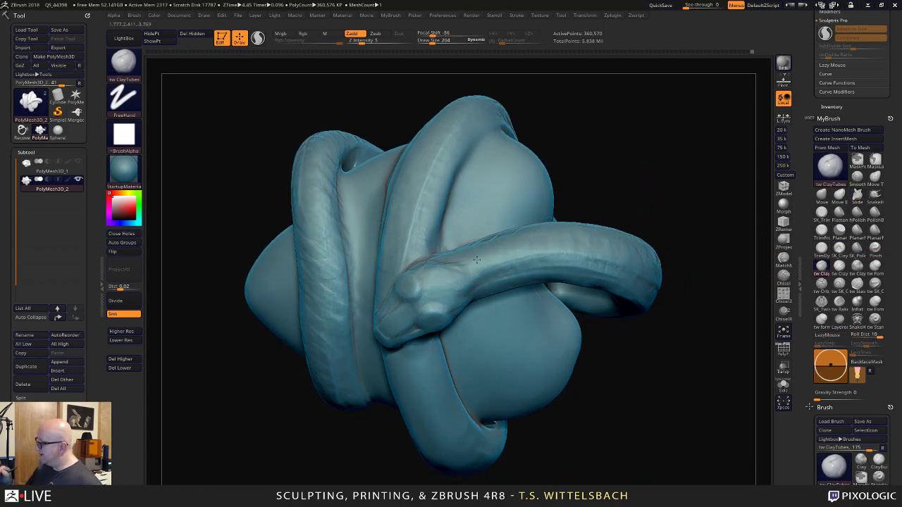
right_click(452, 303)
left_click(480, 259)
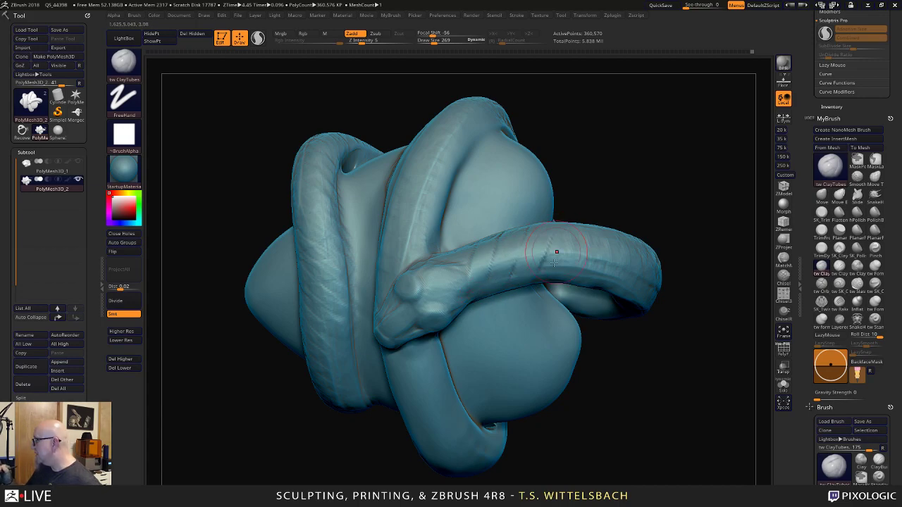
left_click_drag(678, 185, 613, 208)
left_click_drag(698, 318, 641, 313, "alt")
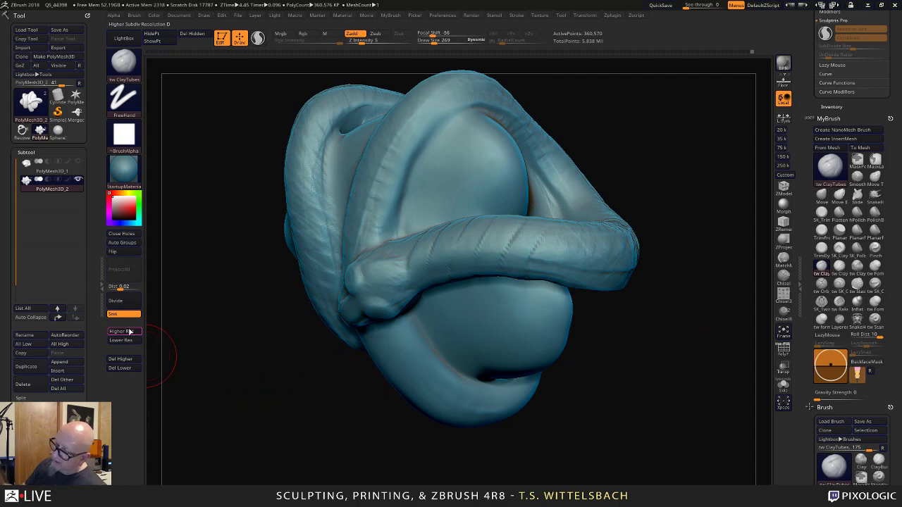
Raise the coil subtool by three subdivision levels to its highest resolution.
left_click(130, 332)
left_click(130, 332)
left_click(131, 333)
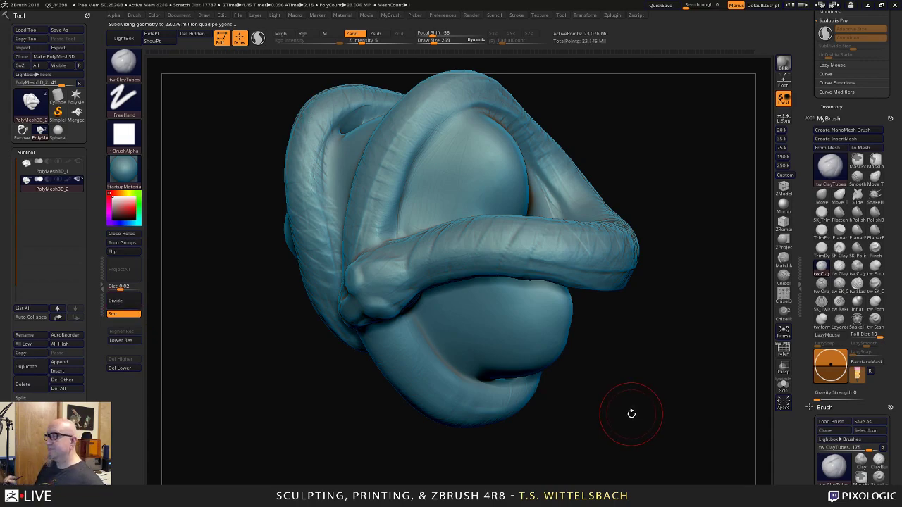
Reduce the ClayTubes draw size to 175 and sharpen the diagonal bands on the arch just behind the head.
mouse_move(636, 383)
left_mouse_down()
mouse_move(646, 323)
mouse_move(600, 205)
mouse_move(586, 211)
left_mouse_up()
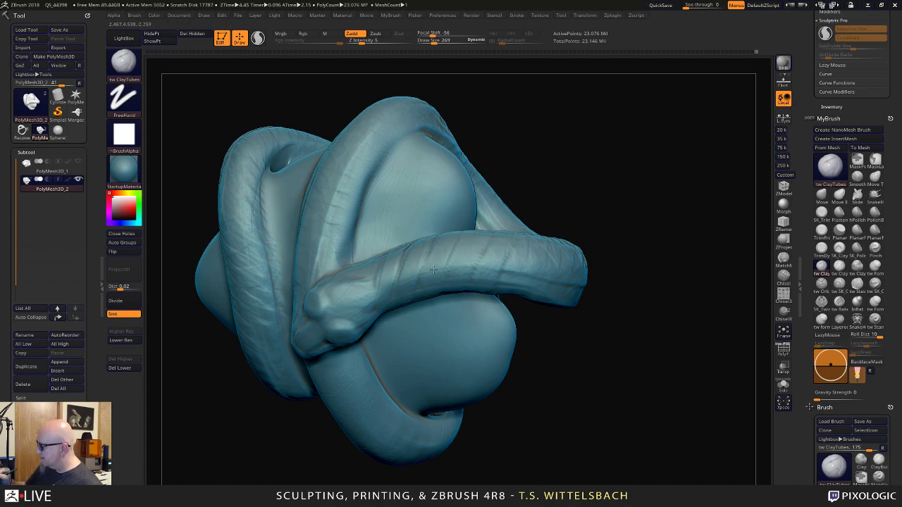
left_click_drag(588, 167, 565, 90)
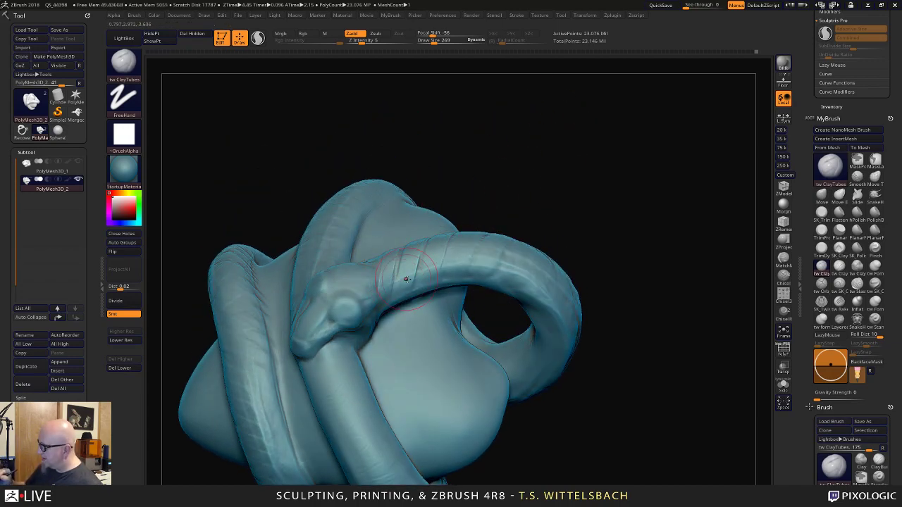
key("space")
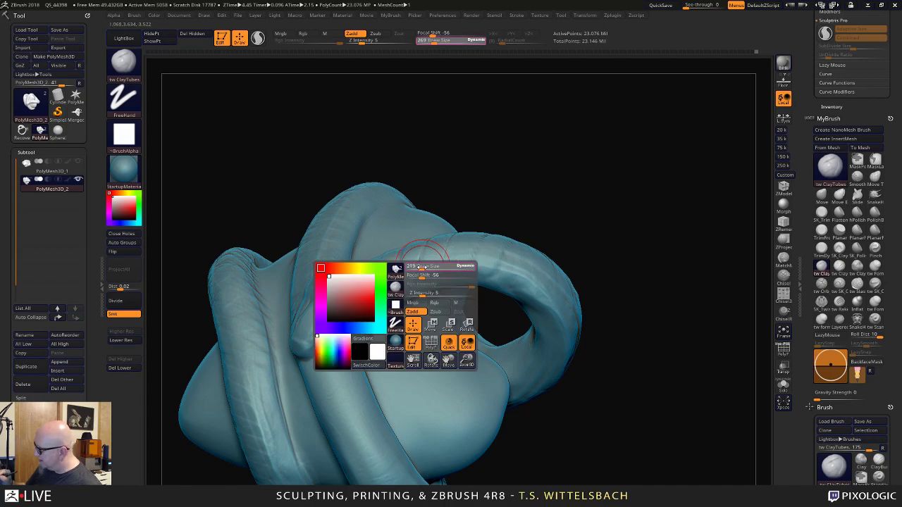
left_click_drag(420, 266, 417, 267)
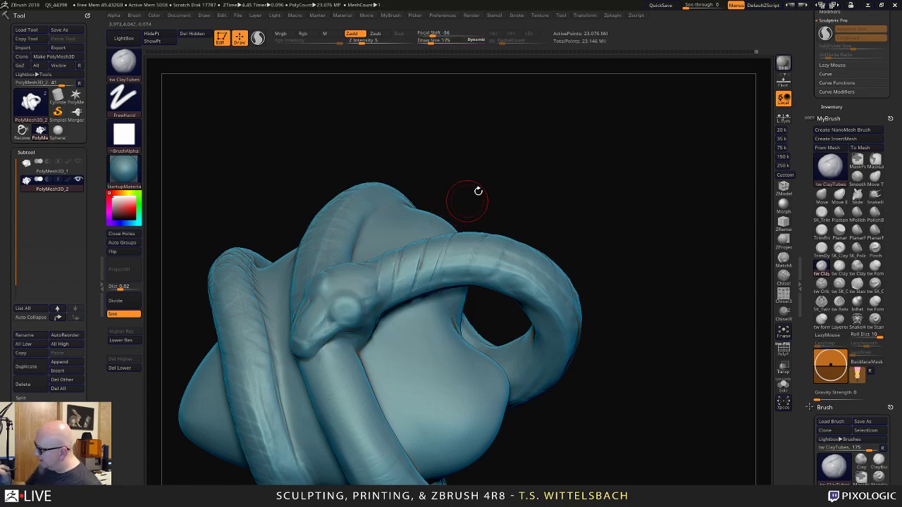
left_click_drag(477, 191, 486, 228)
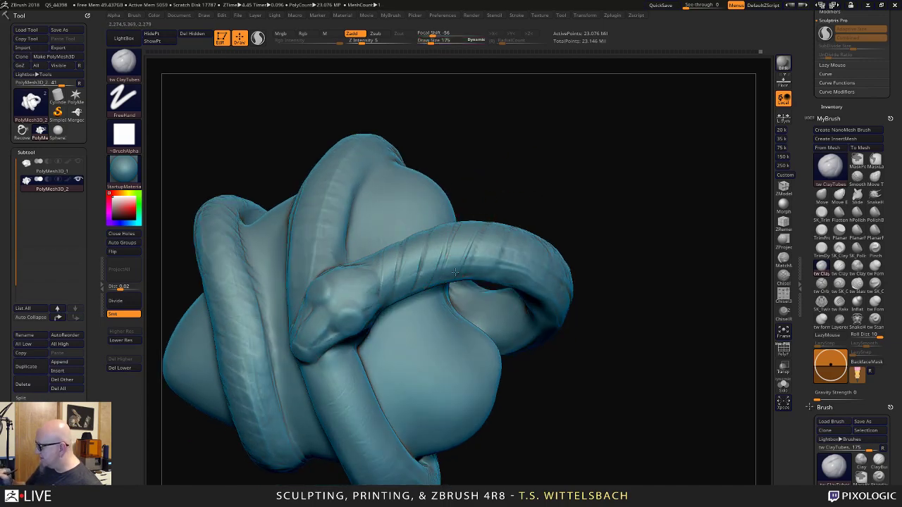
mouse_move(455, 272)
left_mouse_down()
mouse_move(563, 266)
mouse_move(473, 219)
left_mouse_up()
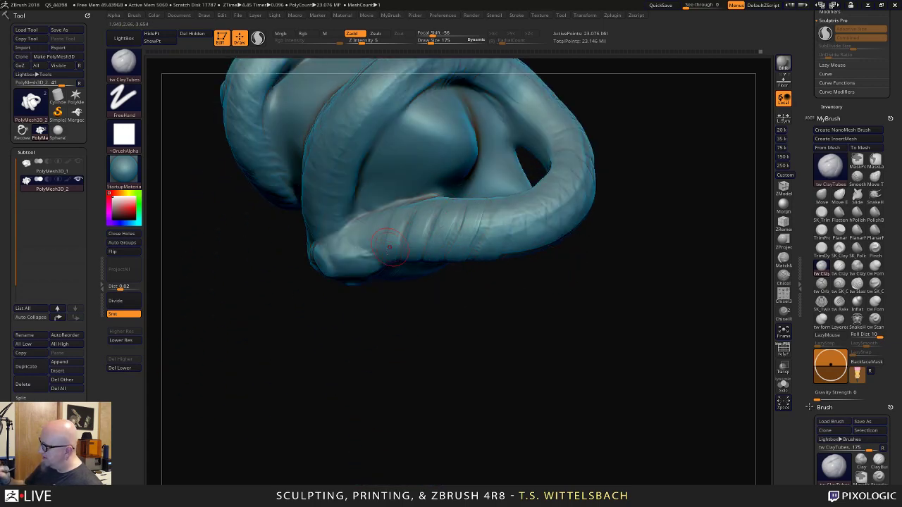
Extend the diagonal ClayTubes bands along the arch's middle section, wrapping them over its top and underside.
mouse_move(494, 317)
left_mouse_down()
mouse_move(585, 205)
mouse_move(549, 181)
mouse_move(539, 232)
left_mouse_up()
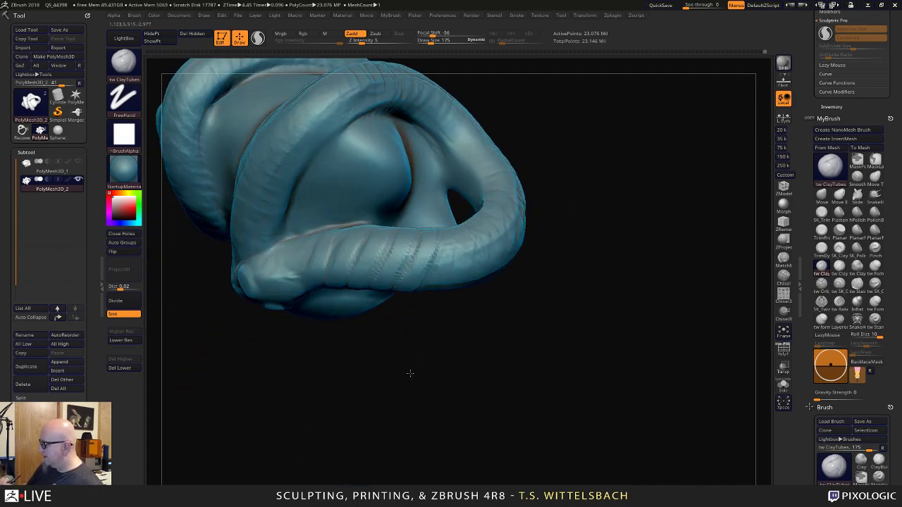
left_click_drag(408, 372, 415, 271)
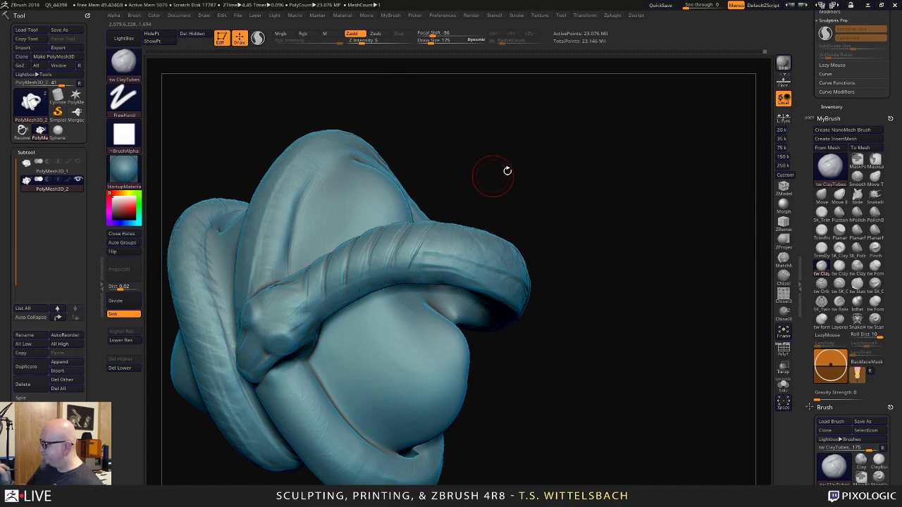
left_click_drag(493, 175, 417, 277)
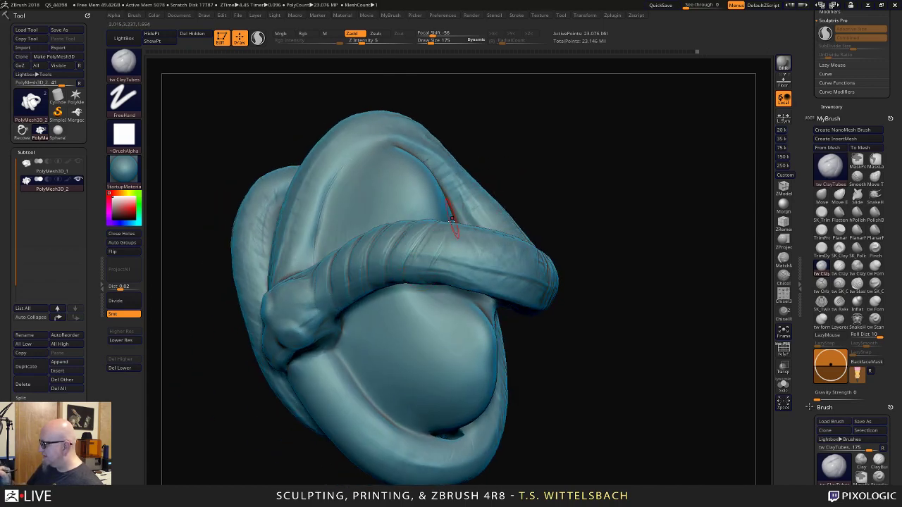
left_click_drag(546, 171, 529, 247)
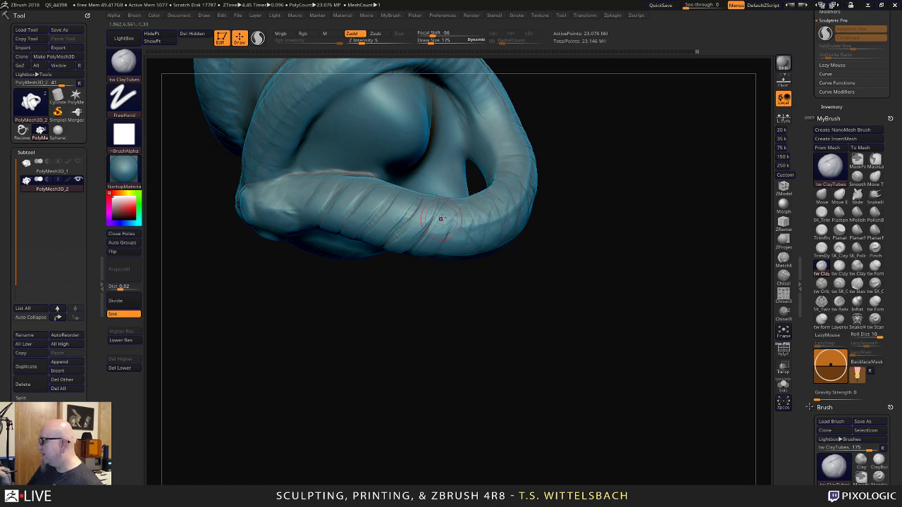
left_click_drag(407, 302, 422, 225)
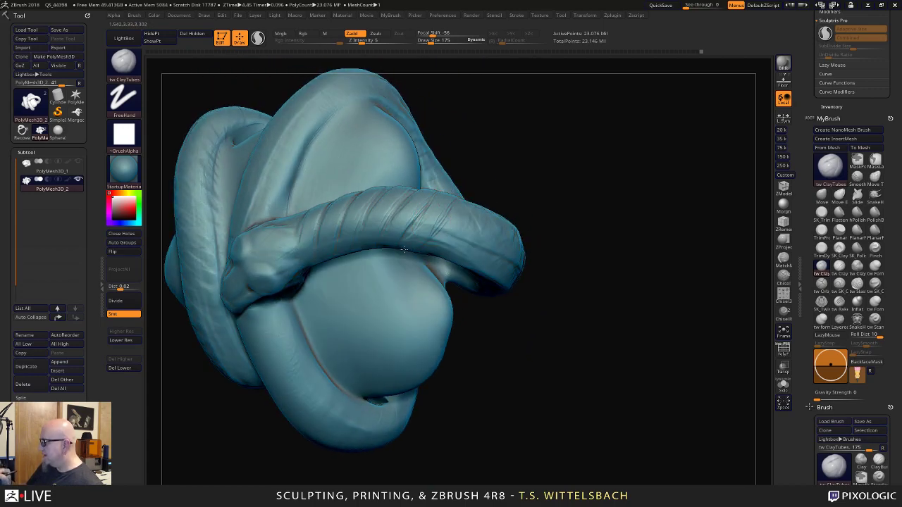
left_click_drag(458, 368, 513, 376)
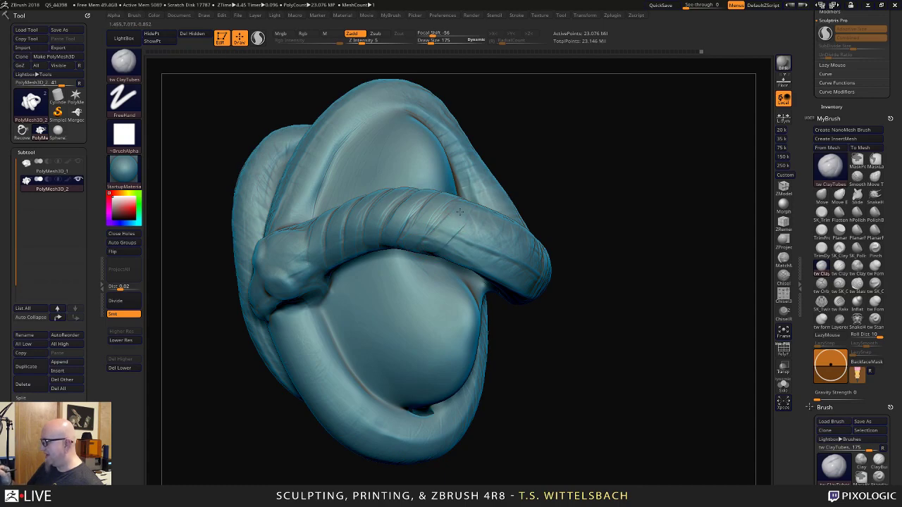
Continue the wrapping bands toward the arch's outer bend with ClayTubes, carrying them over its inner edge and outer face.
left_click_drag(596, 236, 603, 127)
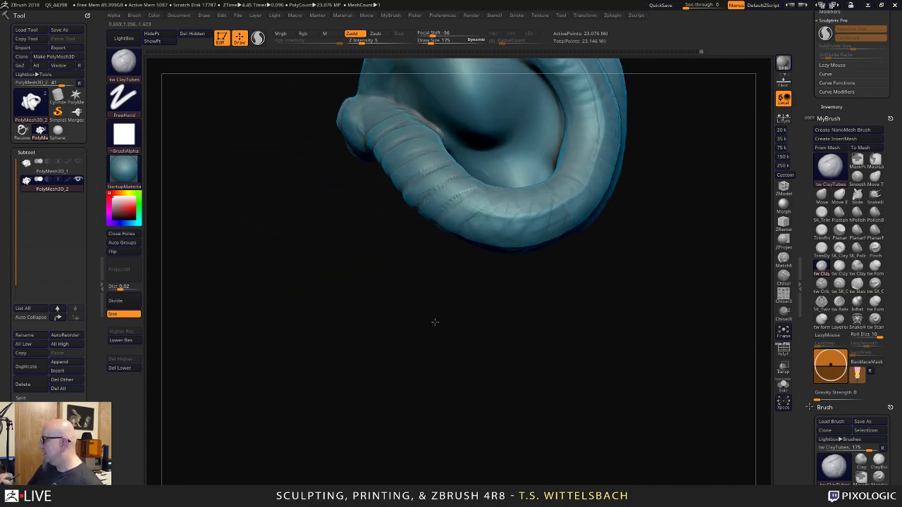
left_click_drag(435, 322, 503, 192)
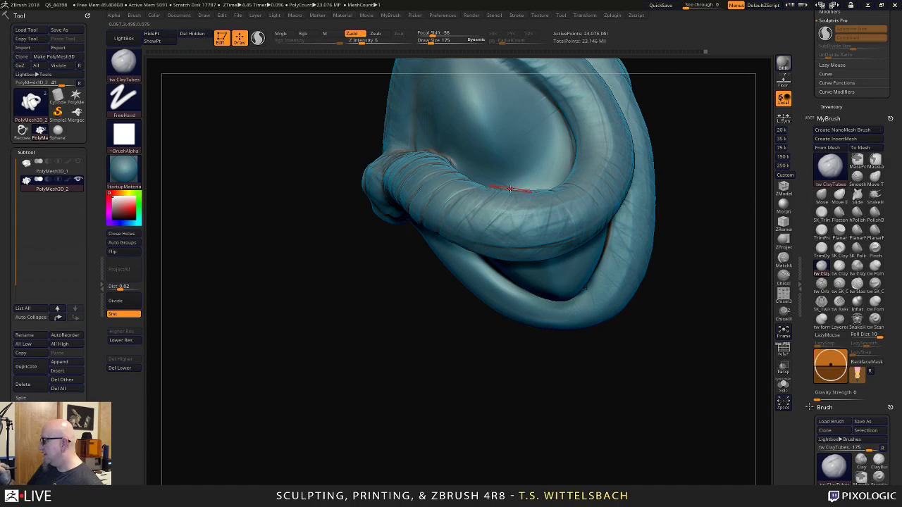
left_click_drag(452, 357, 498, 194)
left_click_drag(627, 224, 554, 217)
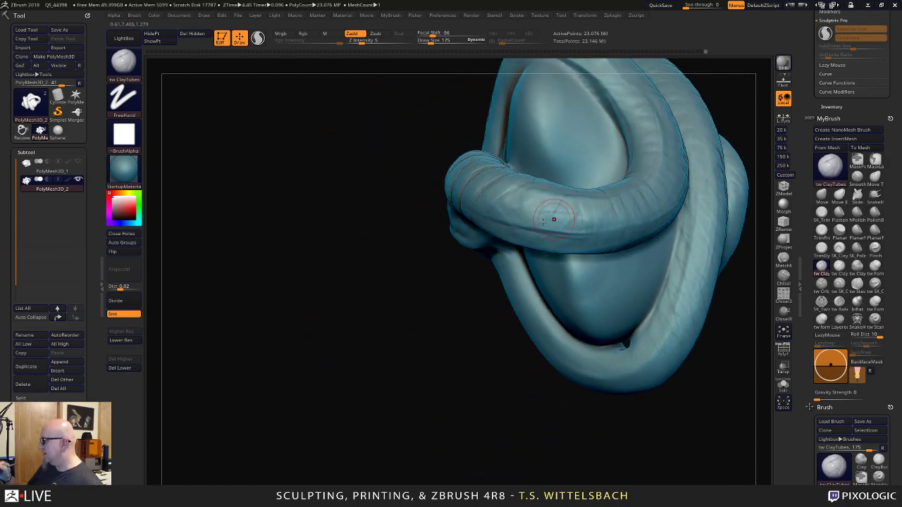
mouse_move(477, 308)
left_mouse_down()
mouse_move(509, 332)
mouse_move(542, 178)
left_mouse_up()
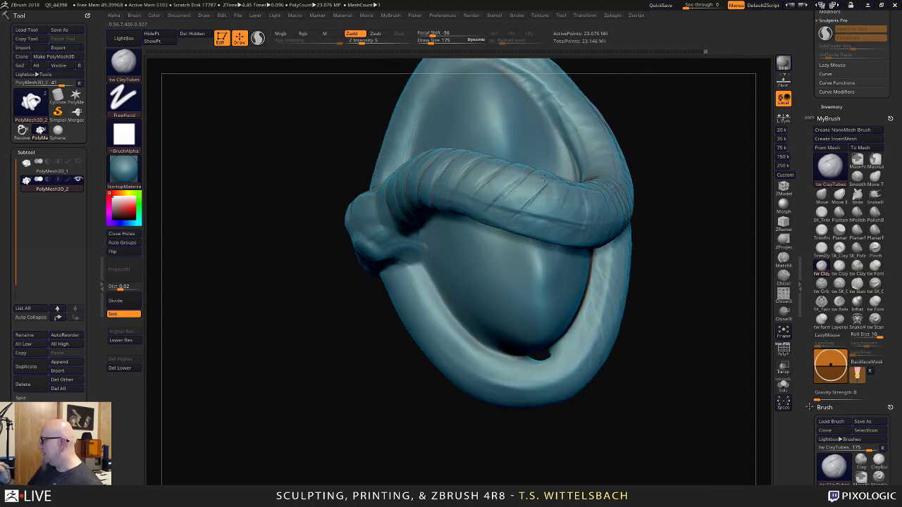
left_click_drag(647, 118, 661, 116)
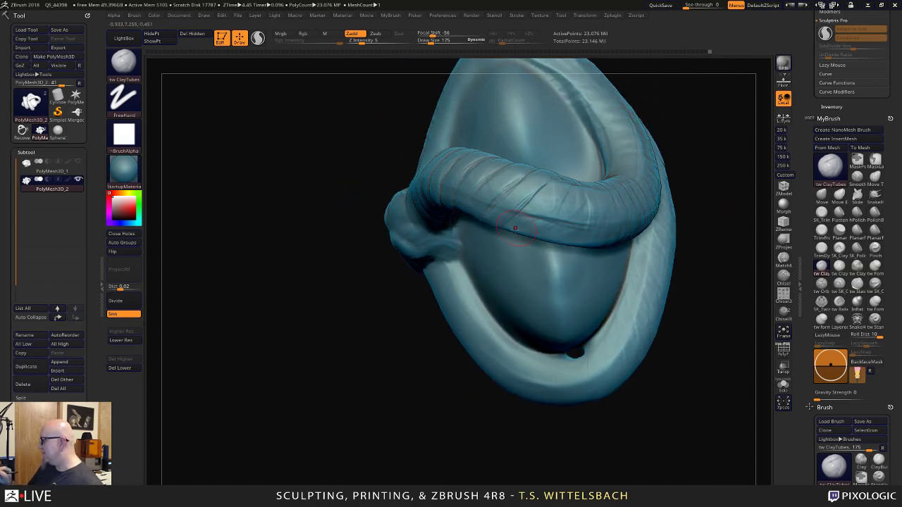
left_click_drag(723, 116, 713, 204)
mouse_move(516, 265)
left_mouse_down()
mouse_move(514, 288)
mouse_move(576, 191)
left_mouse_up()
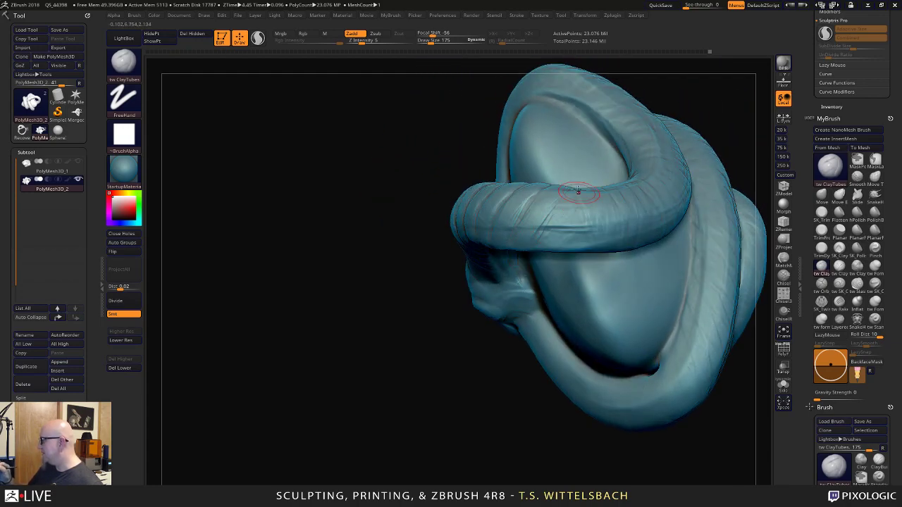
Add crossing ClayTubes bands around the neck where the arch meets the snake-like head.
mouse_move(477, 341)
left_mouse_down()
mouse_move(514, 369)
mouse_move(639, 338)
mouse_move(697, 169)
mouse_move(588, 388)
mouse_move(617, 317)
mouse_move(409, 310)
left_mouse_up()
left_click_drag(555, 167, 413, 269)
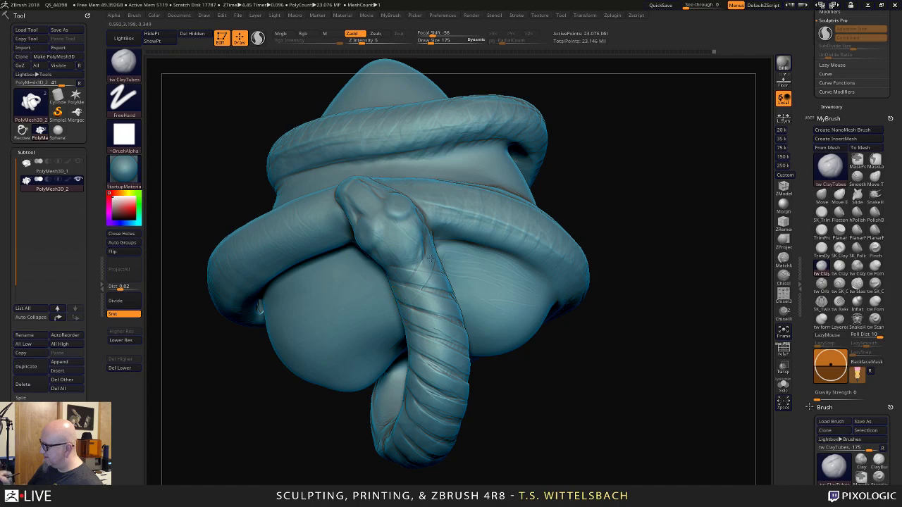
left_click_drag(596, 149, 549, 164)
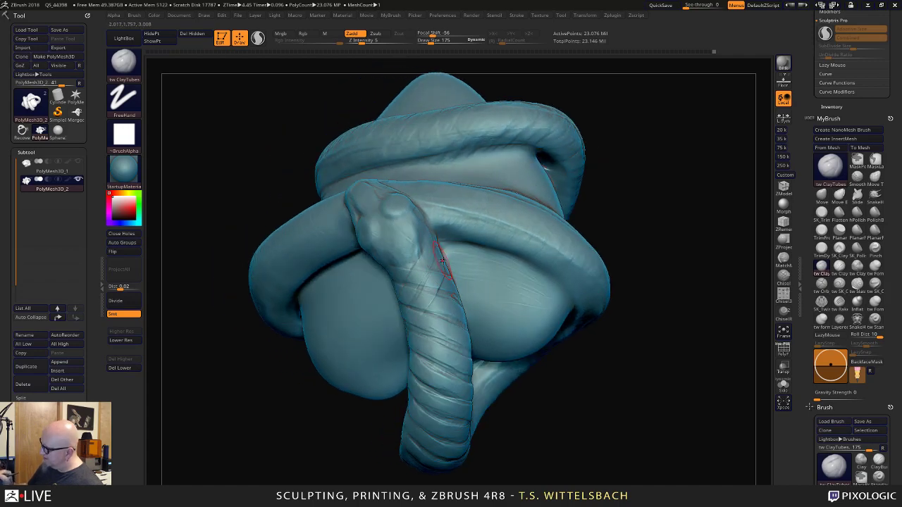
left_click_drag(533, 264, 465, 309)
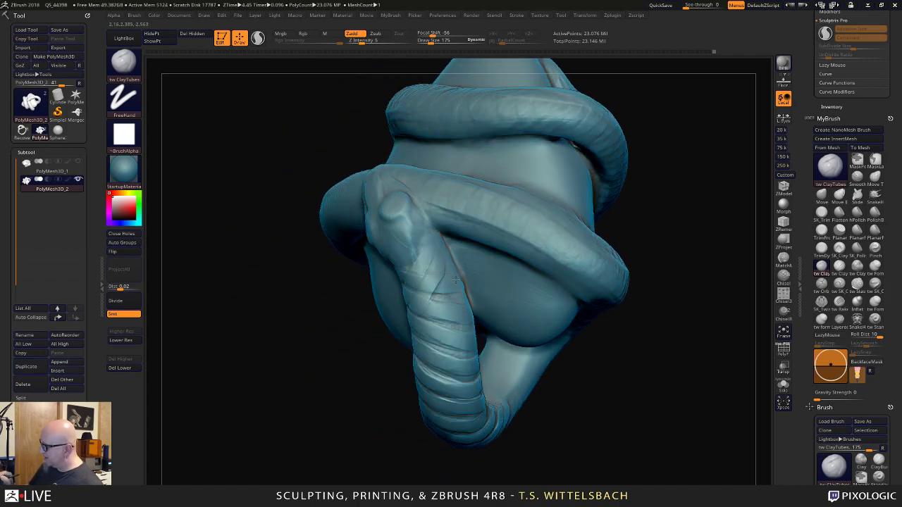
left_click_drag(365, 442, 462, 292)
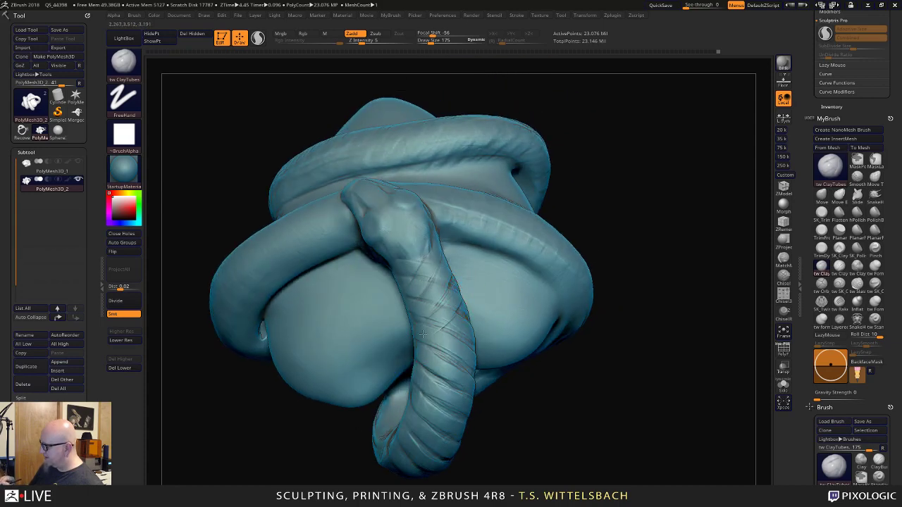
Add crossing ClayTubes bands along the arch's middle section below the neck so they form a diamond-shaped lattice.
left_click_drag(607, 209, 496, 281)
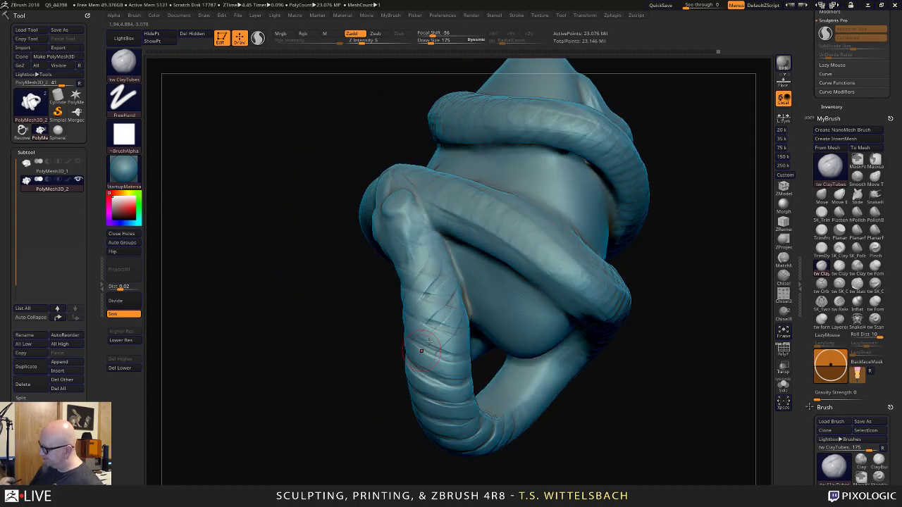
left_click_drag(384, 382, 414, 373)
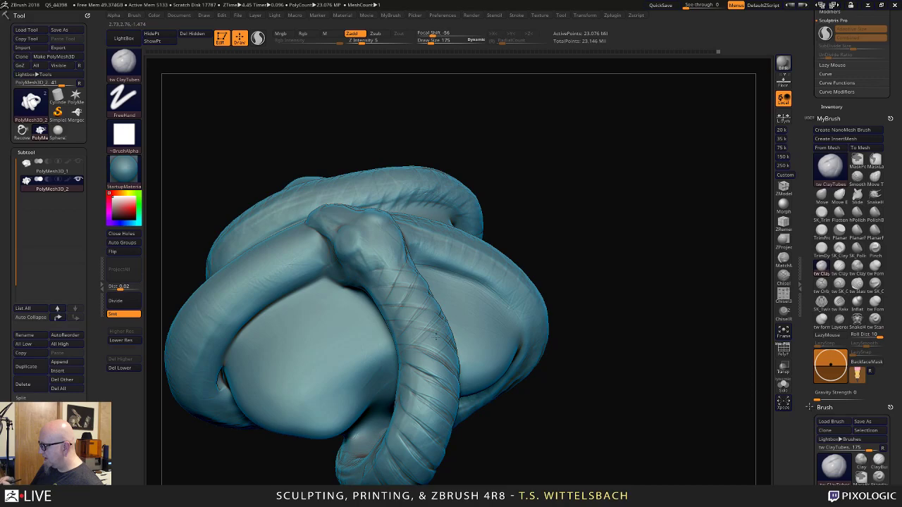
left_click_drag(571, 269, 440, 365)
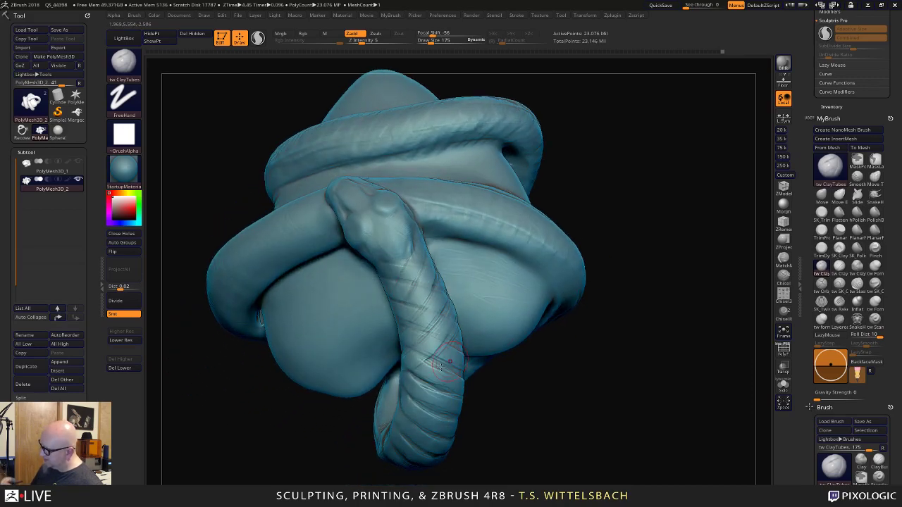
left_click_drag(589, 303, 415, 377)
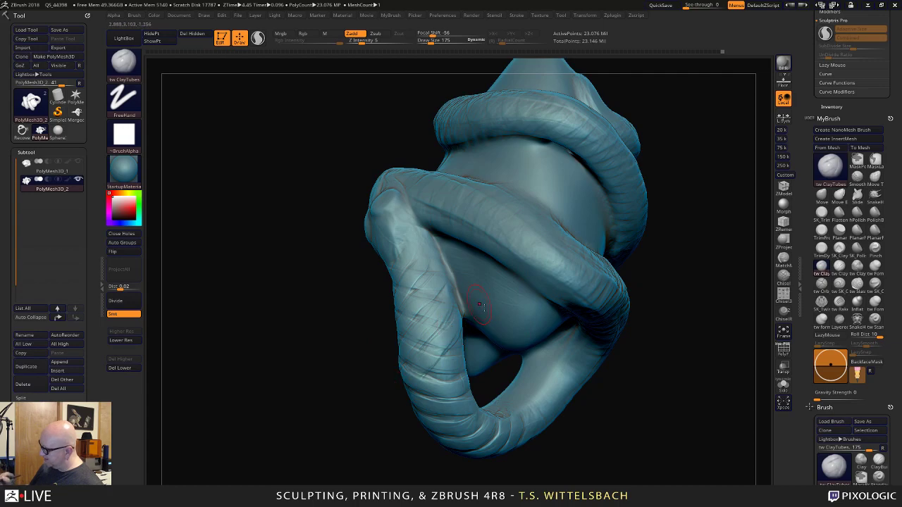
mouse_move(520, 461)
left_mouse_down()
mouse_move(540, 434)
mouse_move(534, 407)
left_mouse_up()
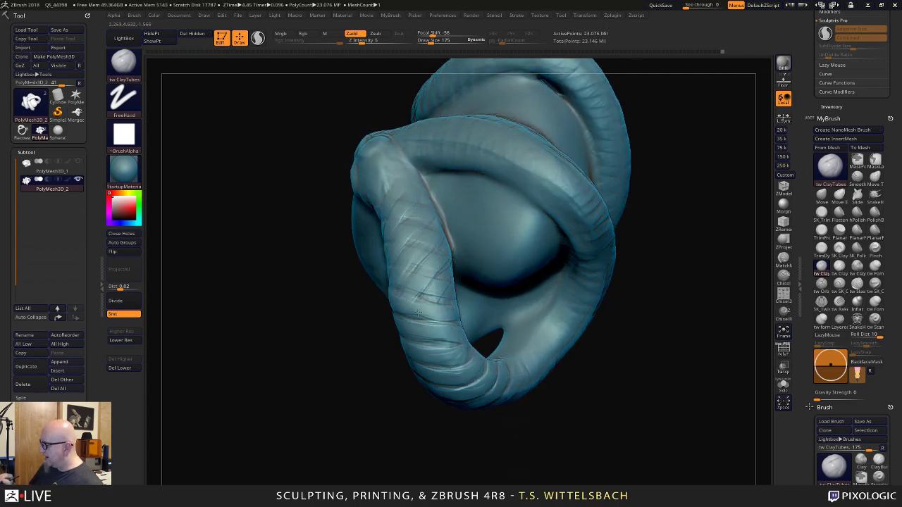
mouse_move(382, 402)
left_mouse_down()
mouse_move(450, 285)
mouse_move(563, 254)
mouse_move(549, 317)
mouse_move(493, 423)
mouse_move(588, 459)
left_mouse_up()
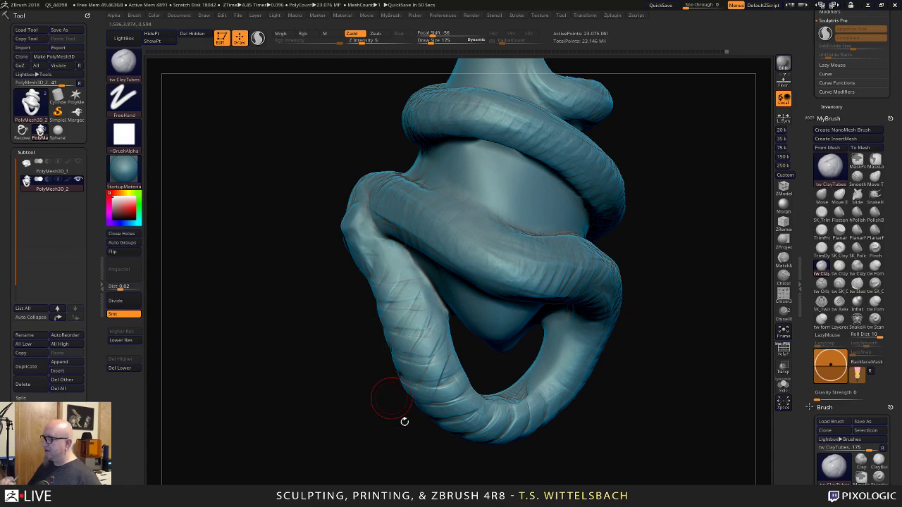
Draw fine crossing ClayTubes lines over the back of the snake's head, and set the draw size to 48.
left_click_drag(402, 420, 406, 326)
mouse_move(568, 433)
left_mouse_down("alt")
mouse_move(582, 392)
mouse_move(606, 401)
left_mouse_up("alt")
mouse_move(630, 356)
left_mouse_down("alt")
mouse_move(630, 455)
mouse_move(627, 440)
left_mouse_up("alt")
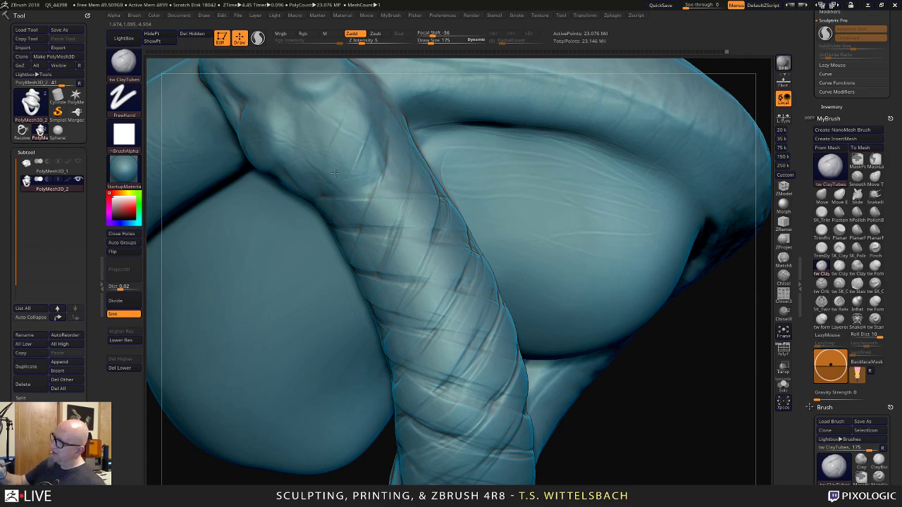
mouse_move(294, 122)
left_mouse_down()
mouse_move(289, 149)
mouse_move(345, 162)
mouse_move(334, 116)
mouse_move(383, 193)
mouse_move(386, 185)
left_mouse_up()
key("space")
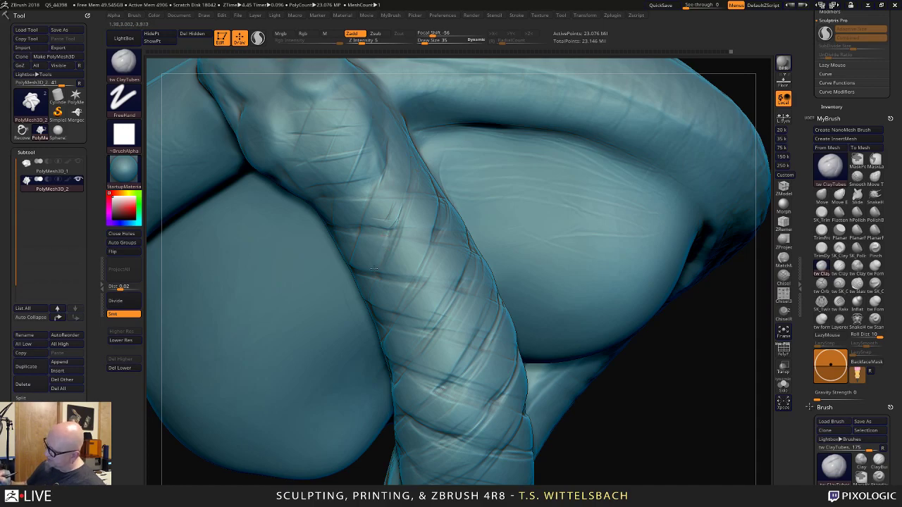
key("space")
left_click_drag(381, 241, 384, 240)
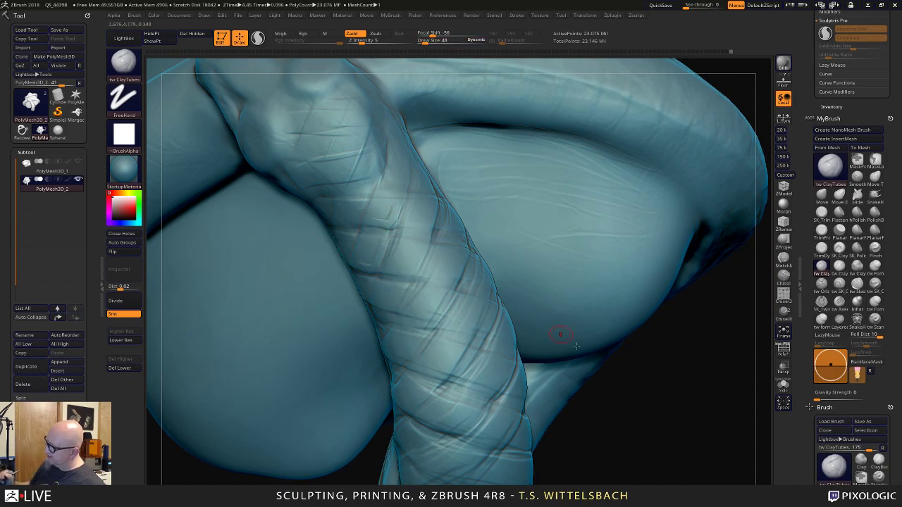
Outline the first overlapping scales on the neck with the tw FormSoft square brush at Z Intensity 11 and draw size 19.
left_click_drag(589, 384, 616, 327)
left_click(874, 301)
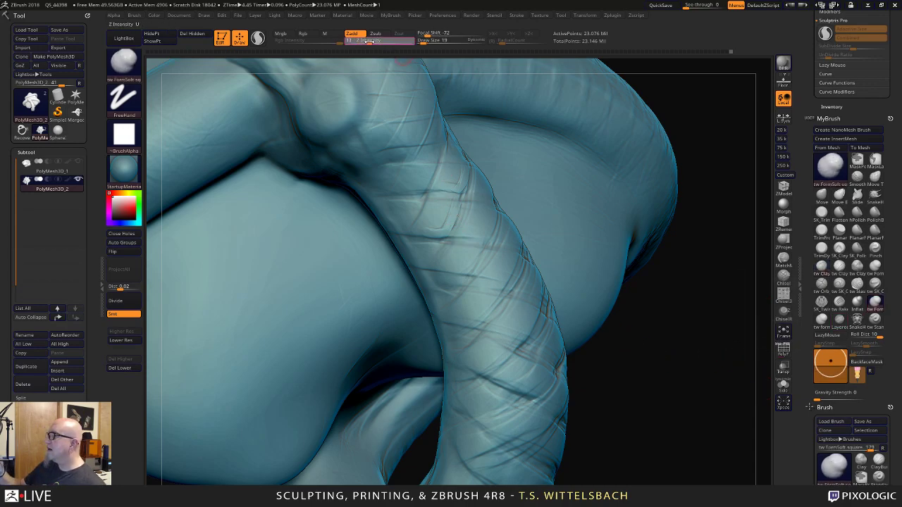
mouse_move(681, 91)
left_mouse_down()
mouse_move(664, 145)
mouse_move(428, 265)
left_mouse_up()
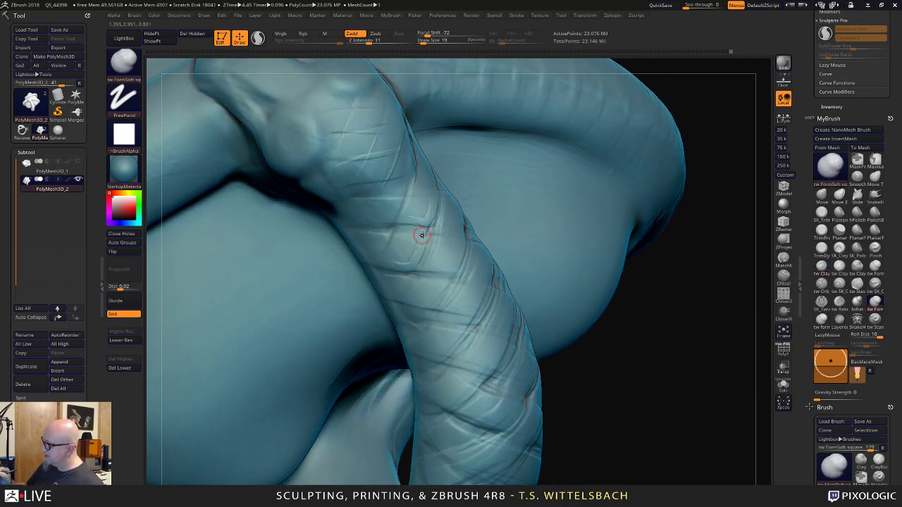
left_click_drag(421, 234, 409, 264)
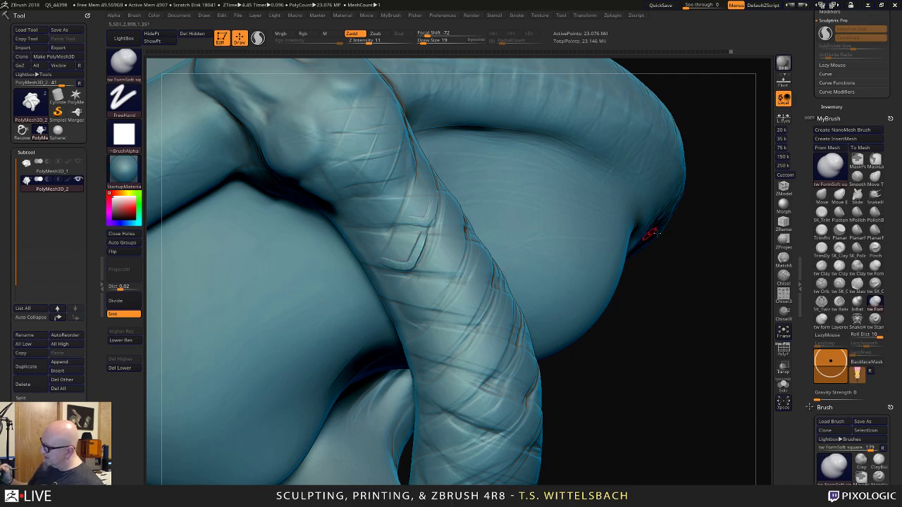
left_click_drag(643, 237, 543, 252)
mouse_move(459, 237)
left_mouse_down()
mouse_move(448, 272)
mouse_move(418, 267)
mouse_move(430, 305)
left_mouse_up()
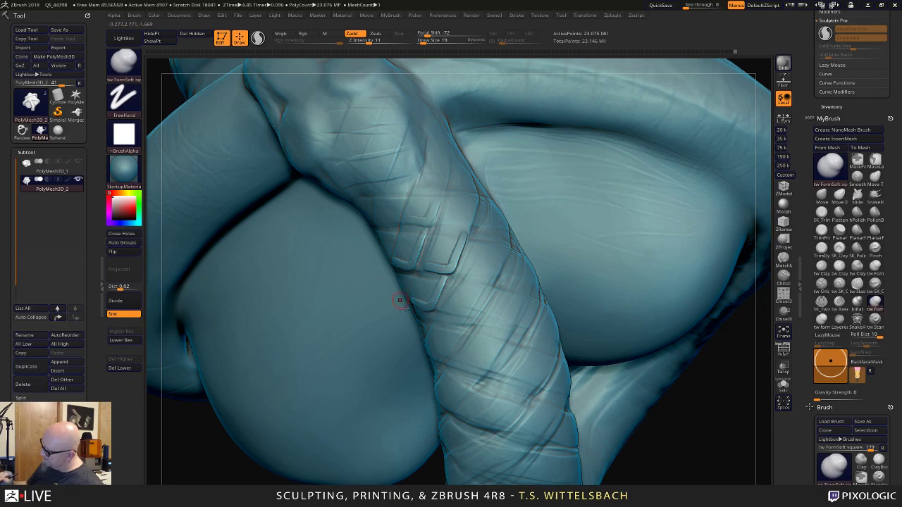
left_click_drag(703, 411, 640, 379)
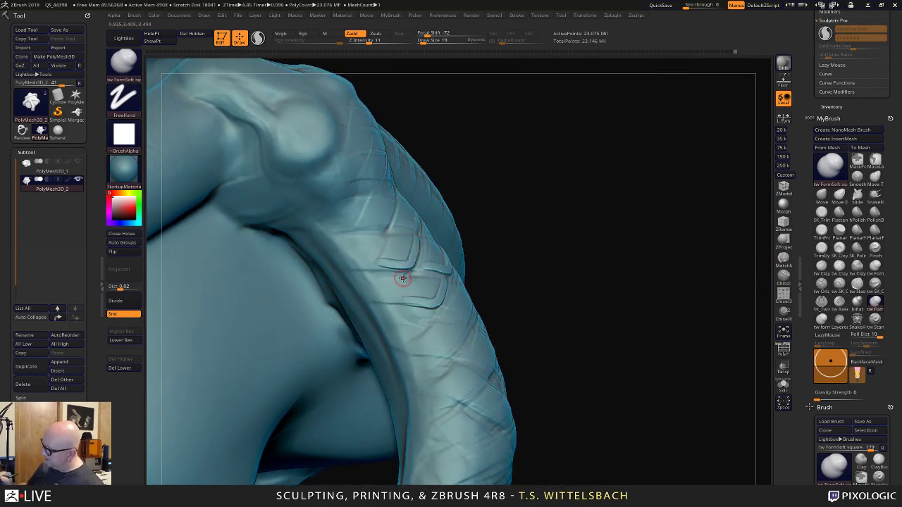
mouse_move(399, 281)
left_mouse_down()
mouse_move(388, 296)
mouse_move(364, 299)
left_mouse_up()
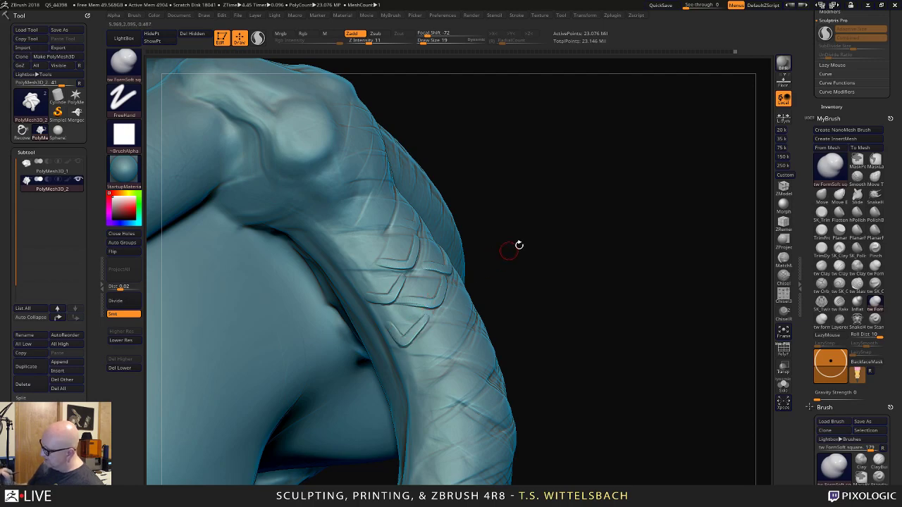
Extend the overlapping scale outlines around the neck and up toward the head, following the crossing bands.
right_click_drag(517, 246, 451, 252)
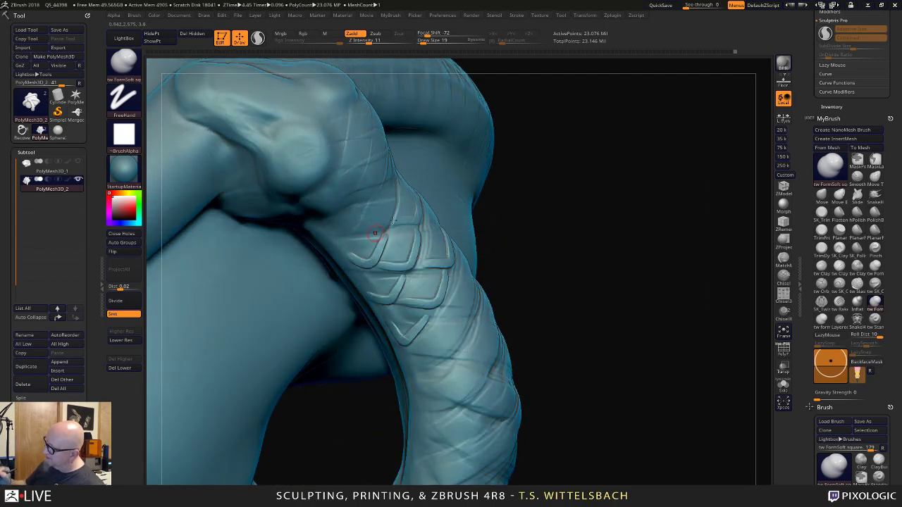
right_click_drag(546, 137, 507, 117)
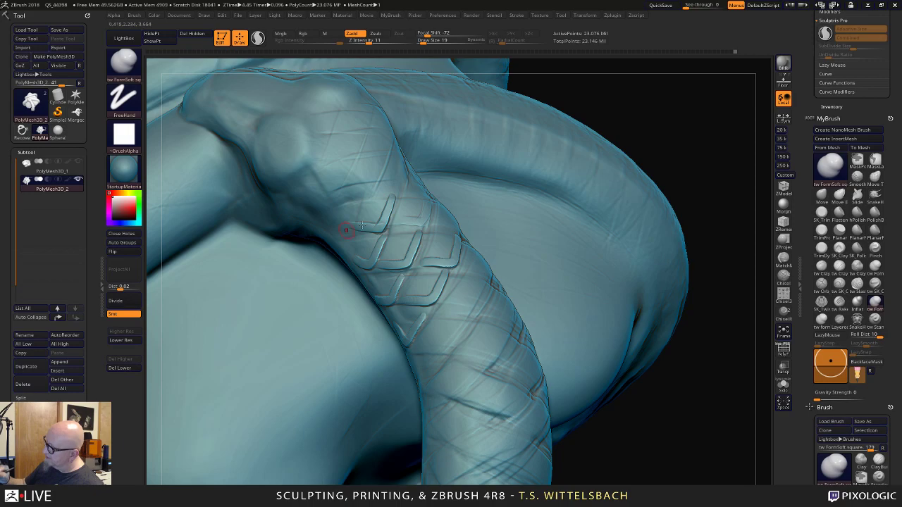
right_click_drag(600, 126, 661, 133)
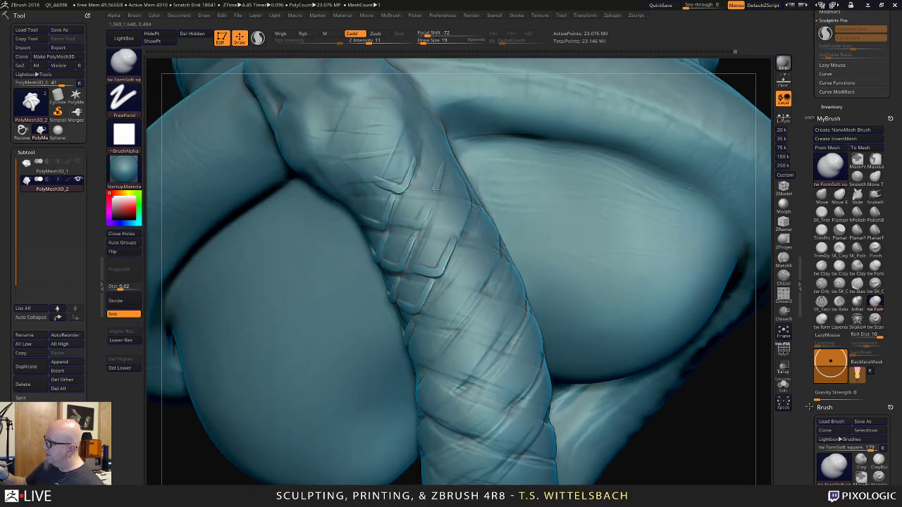
mouse_move(435, 190)
left_mouse_down()
mouse_move(413, 192)
mouse_move(422, 228)
mouse_move(402, 225)
left_mouse_up()
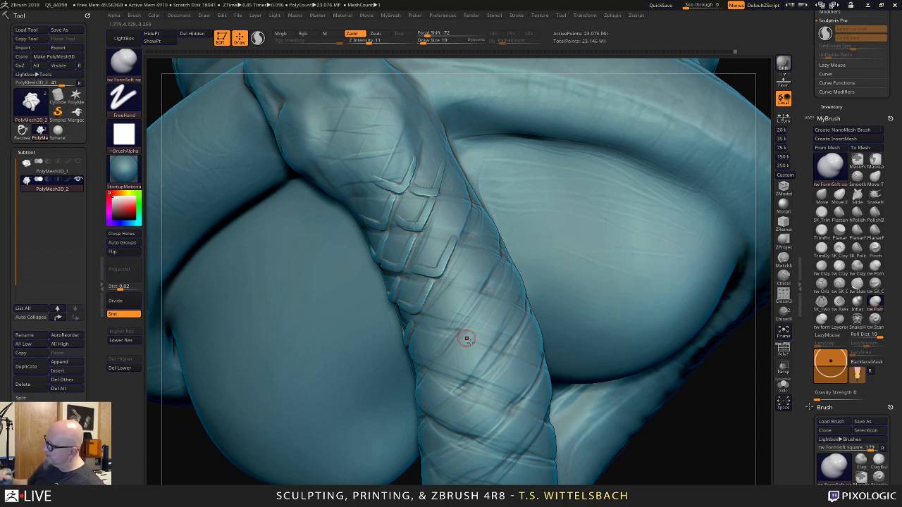
left_click_drag(624, 470, 648, 376)
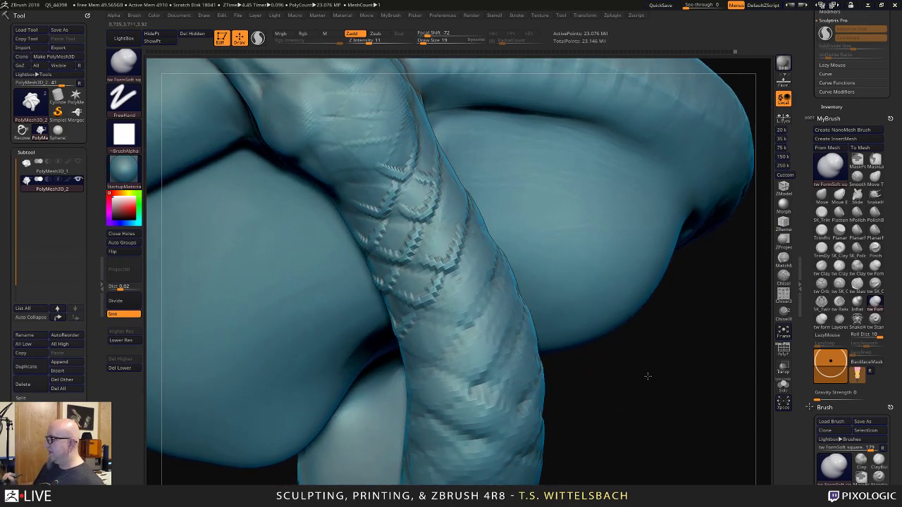
right_click_drag(647, 376, 520, 291)
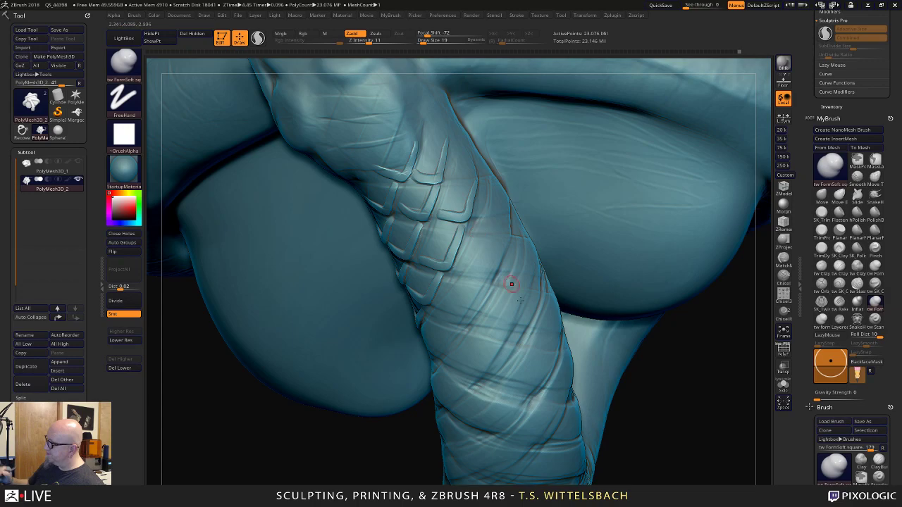
Fill the outlined neck scales with the SK_ClayFill brush at draw size 48, raising Z Intensity to 17.
left_click(840, 249)
left_click_drag(708, 378, 720, 382)
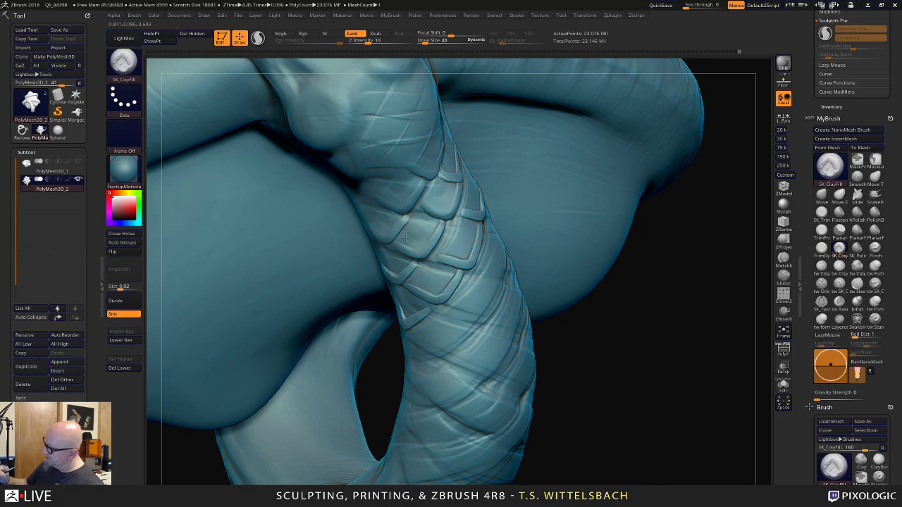
left_click_drag(632, 248, 525, 257)
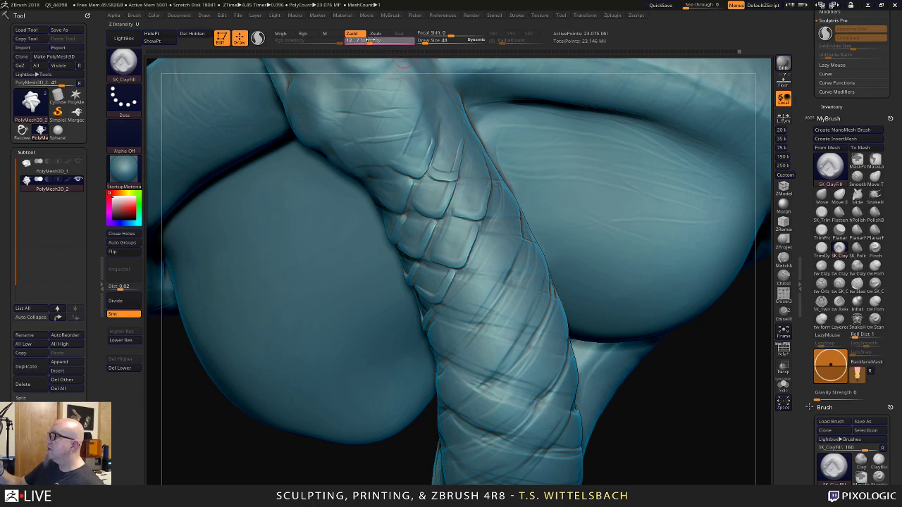
left_click_drag(368, 42, 374, 41)
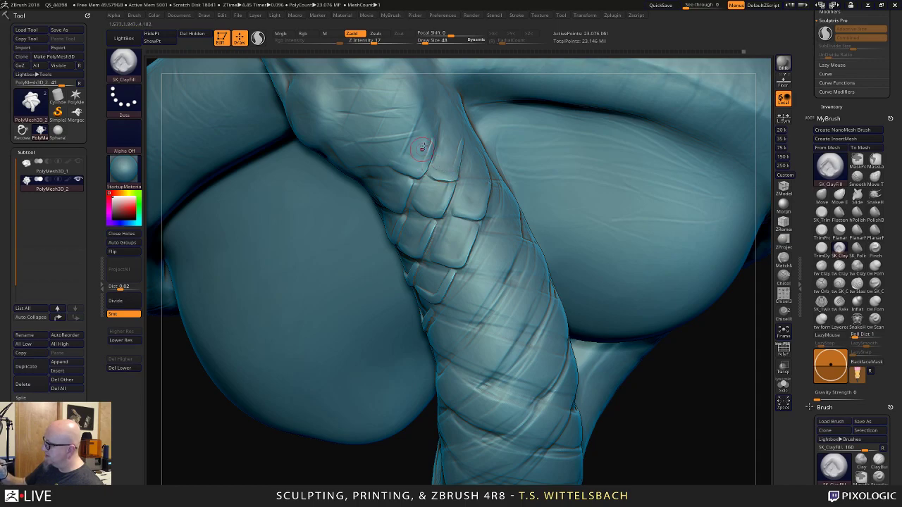
left_click_drag(628, 396, 692, 391)
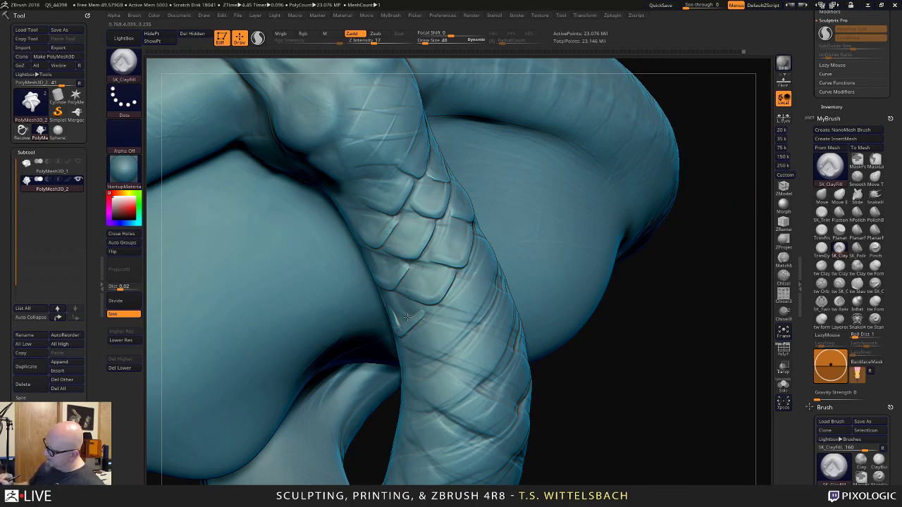
Tighten the creases between the neck scales with the SK_Twist brush at Z Intensity 2 and draw size 19.
mouse_move(660, 431)
left_mouse_down("alt")
mouse_move(611, 194)
mouse_move(660, 289)
mouse_move(644, 426)
left_mouse_up("alt")
mouse_move(645, 425)
right_mouse_down()
mouse_move(681, 397)
mouse_move(612, 366)
mouse_move(642, 295)
mouse_move(636, 356)
right_mouse_up()
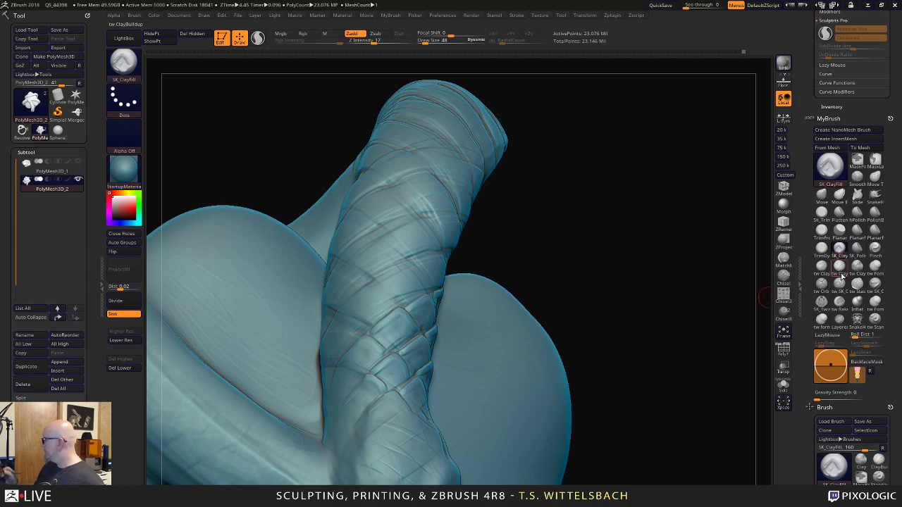
left_click(821, 301)
right_click_drag(613, 326, 563, 213)
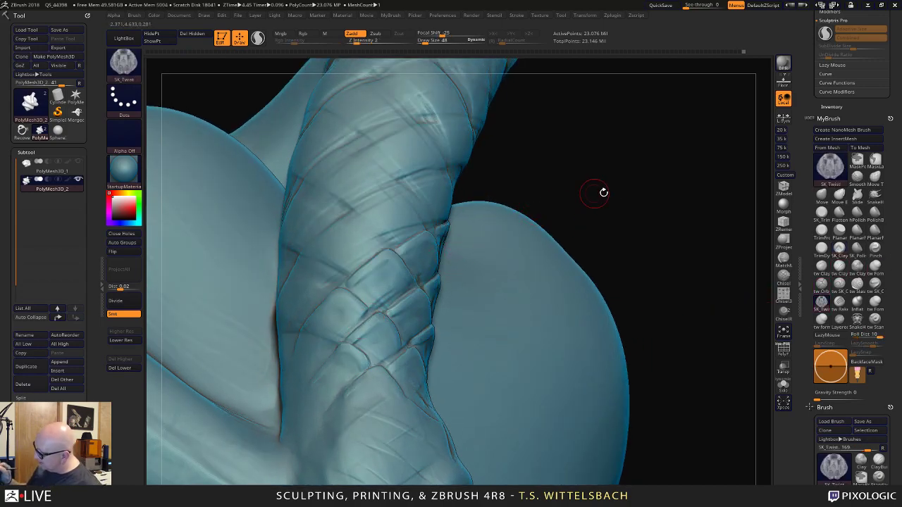
right_click_drag(603, 191, 435, 281)
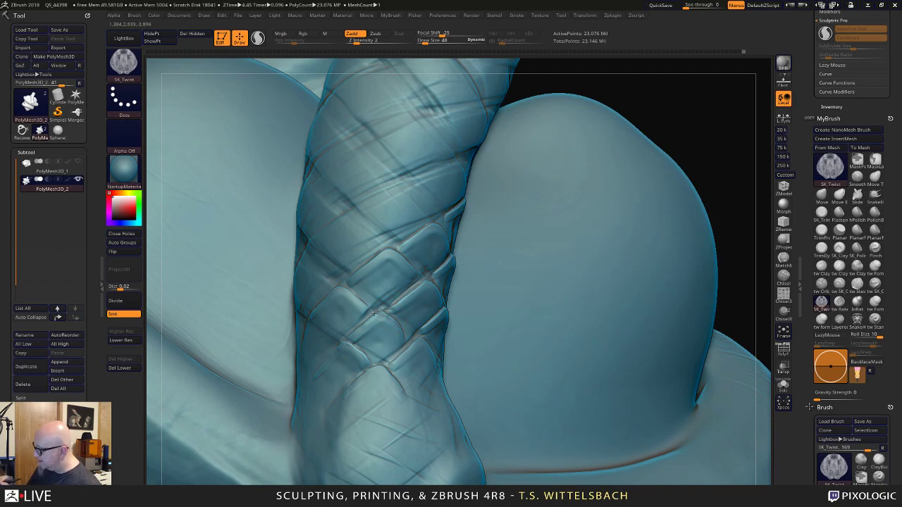
key("ctrl")
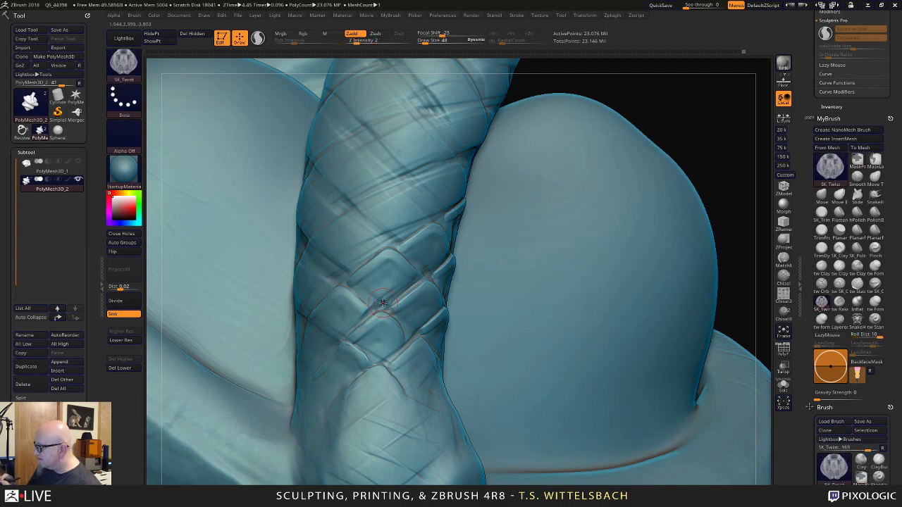
key("space")
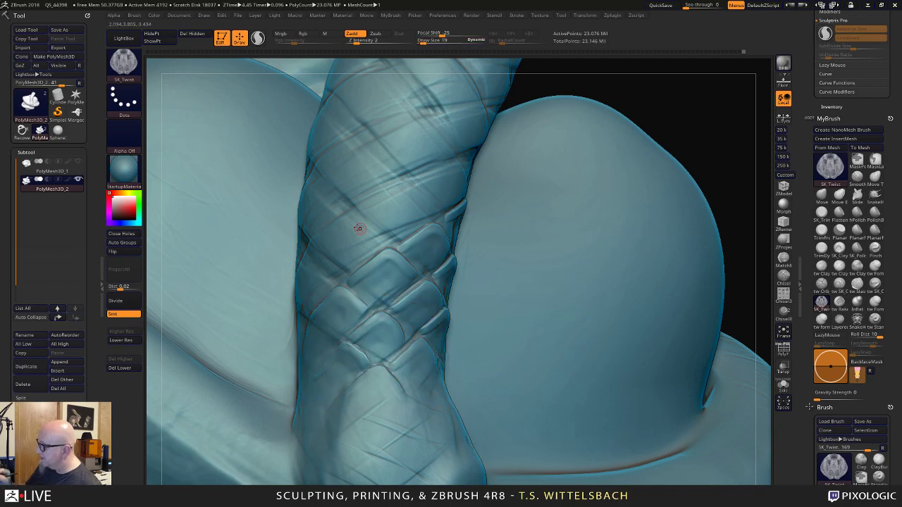
key("ctrl")
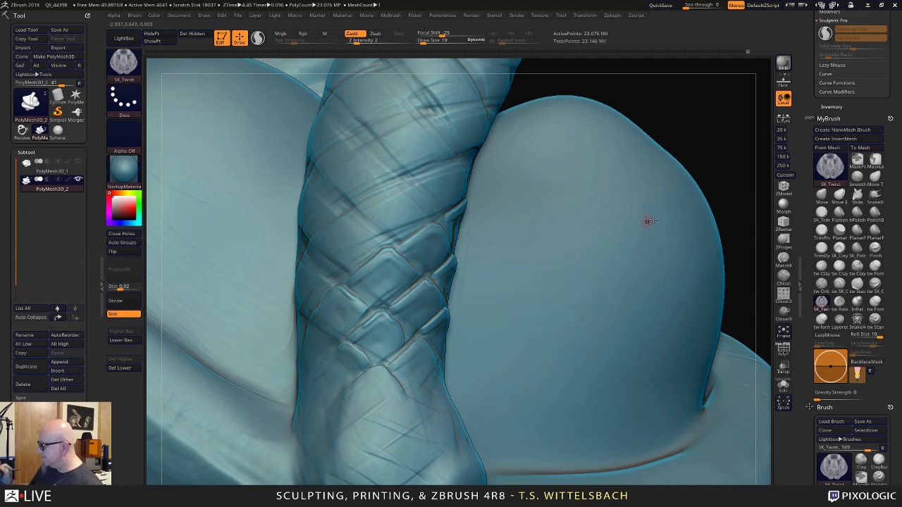
Examine the scaled neck and head from several angles, both close up and against the whole coiled form.
right_click_drag(646, 221, 582, 331, "ctrl")
right_click_drag(617, 396, 584, 410)
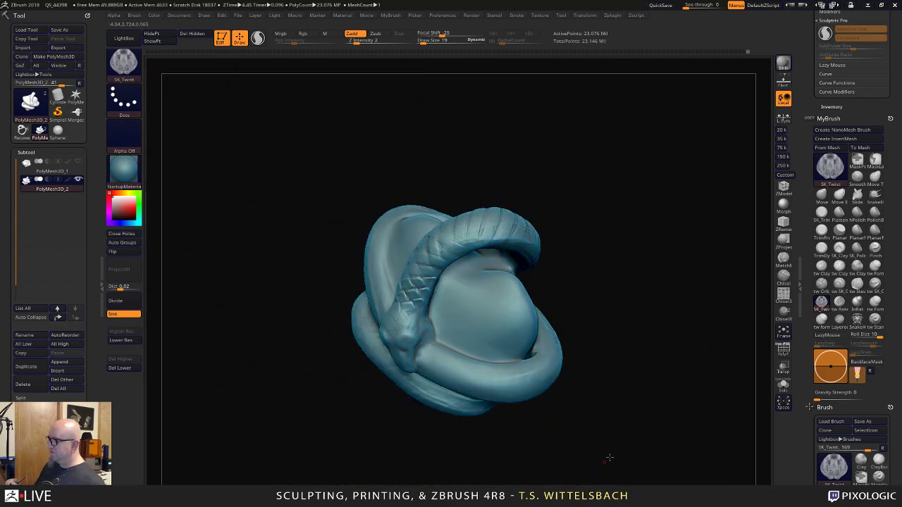
right_click_drag(609, 458, 614, 413)
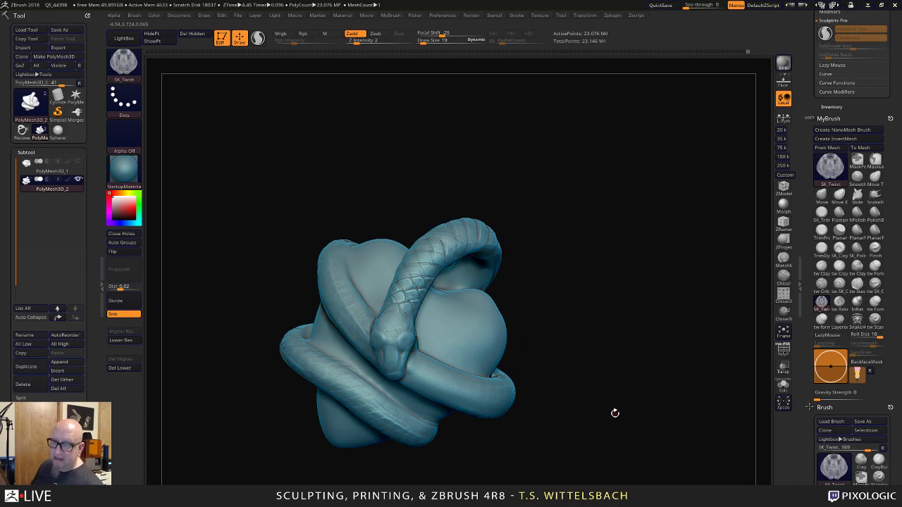
right_click_drag(411, 469, 508, 446, "alt")
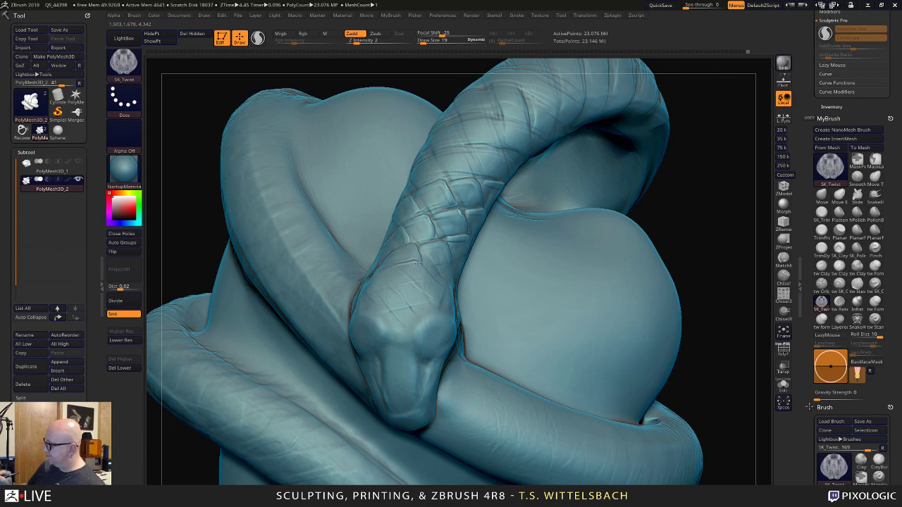
right_click_drag(686, 256, 612, 136, "ctrl")
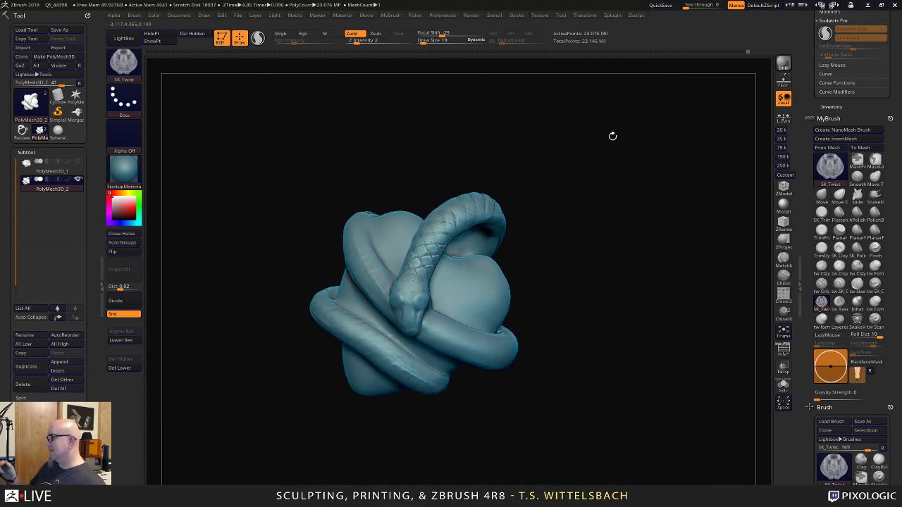
Undo the most recent SK_Twist crease strokes on the neck scales.
key("ctrl")
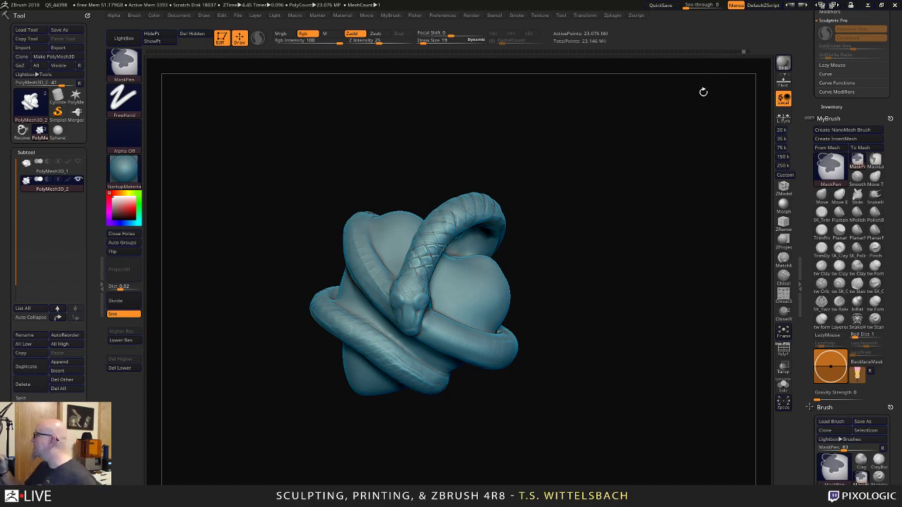
key("ctrl+z")
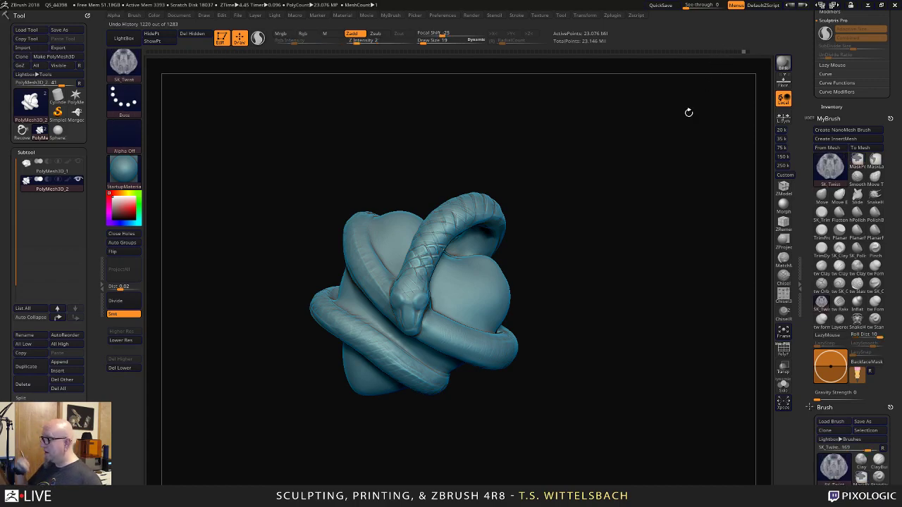
key("ctrl+z")
mouse_move(622, 281)
left_mouse_down()
mouse_move(570, 210)
mouse_move(616, 310)
mouse_move(617, 267)
mouse_move(635, 311)
mouse_move(624, 332)
mouse_move(634, 320)
left_mouse_up()
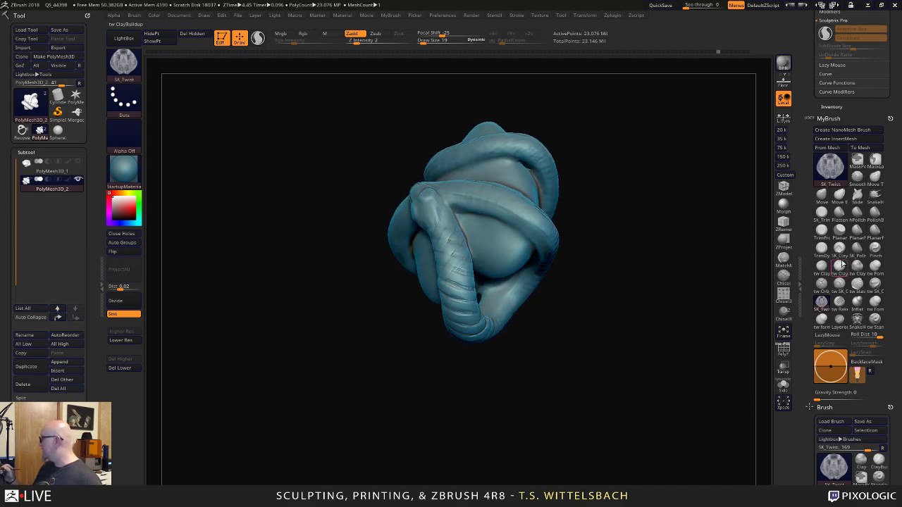
Build up the neck scales with the tw ClayTubes brush at draw size 148, accepting the removal of the newer undo history.
left_click(821, 267)
key("space")
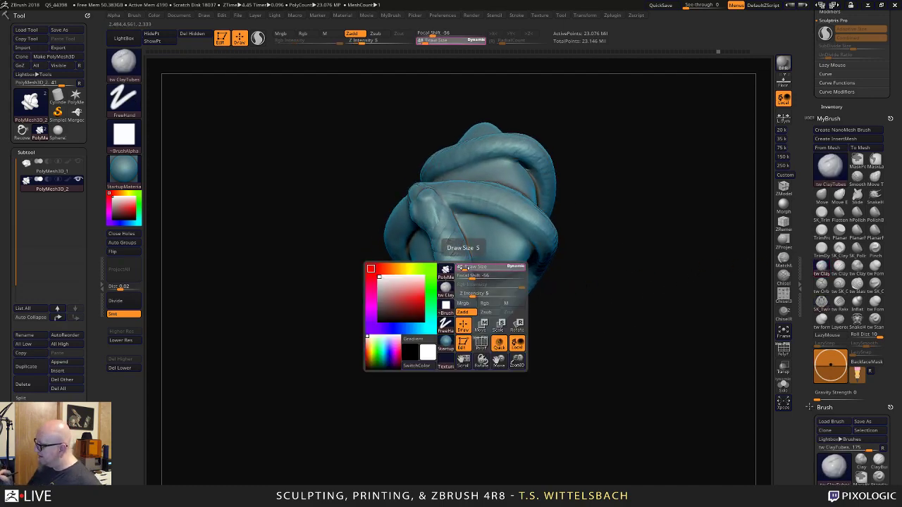
mouse_move(448, 386)
left_mouse_down("alt")
mouse_move(496, 336)
mouse_move(496, 358)
left_mouse_up("alt")
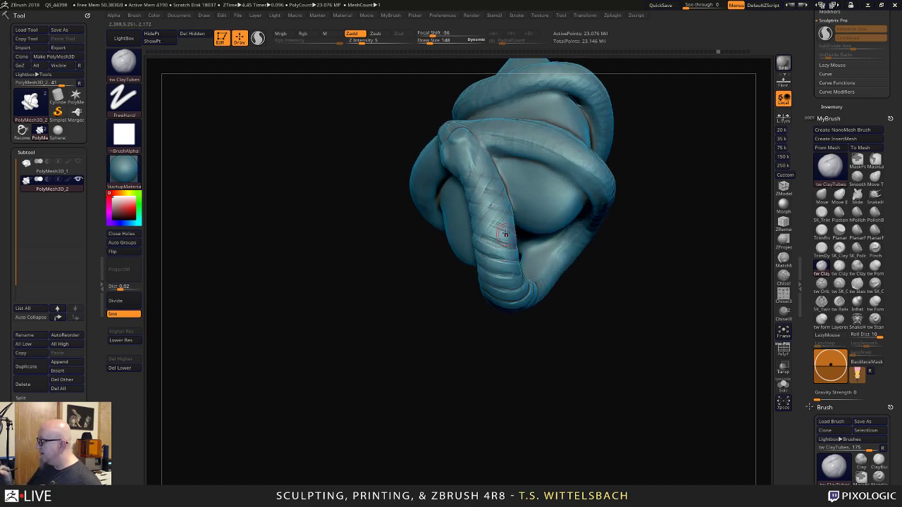
left_click_drag(496, 233, 489, 241)
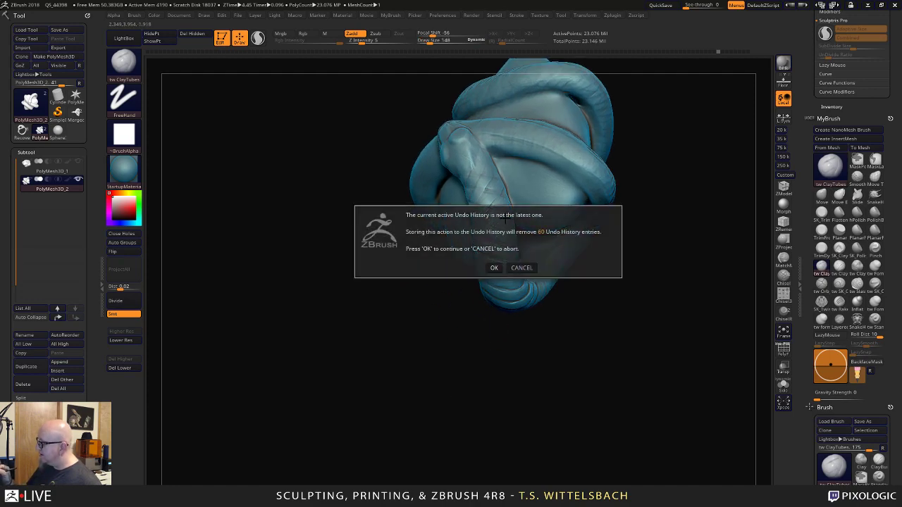
left_click(494, 268)
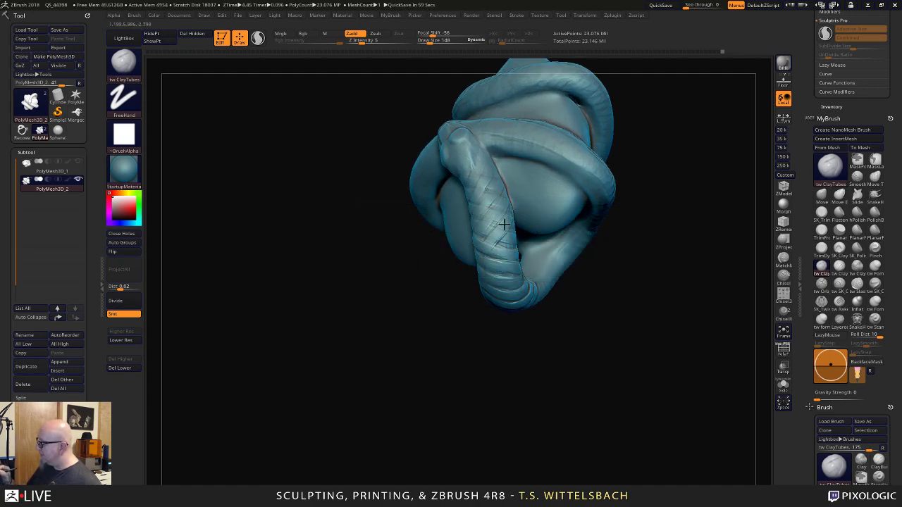
mouse_move(505, 224)
left_mouse_down()
mouse_move(522, 190)
mouse_move(467, 219)
left_mouse_up()
left_click_drag(484, 166, 452, 228)
Continue the clay strokes over the scales along the arch, working around its curve from the head to the outer bend.
left_click_drag(475, 392, 491, 382)
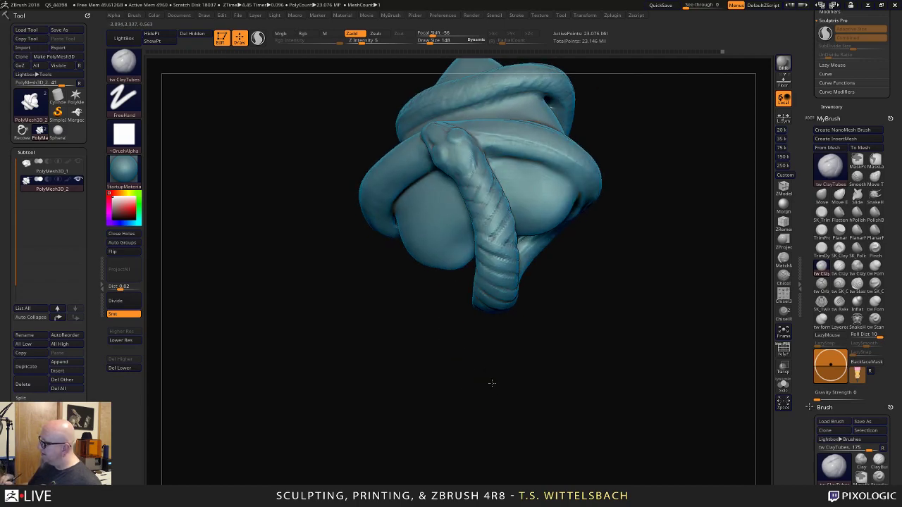
left_click_drag(484, 203, 517, 245)
left_click_drag(582, 284, 500, 249)
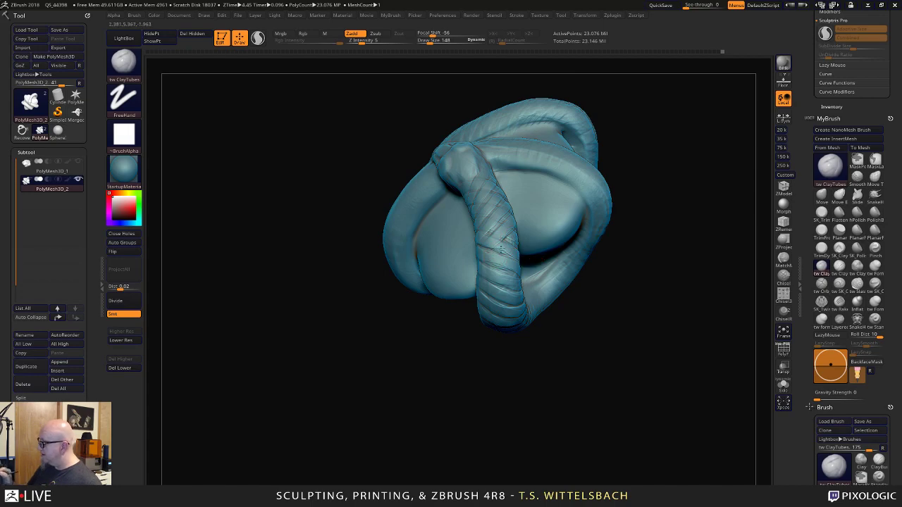
left_click_drag(639, 235, 624, 198)
left_click_drag(503, 265, 491, 274)
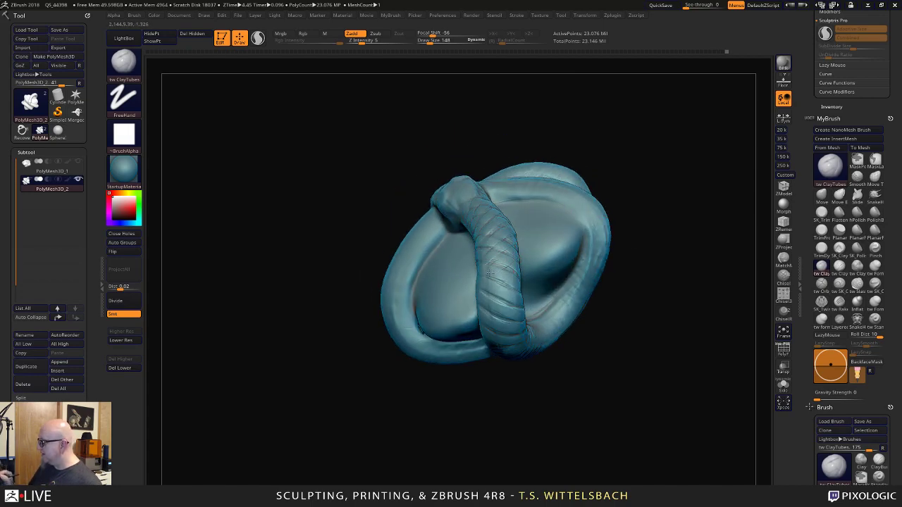
mouse_move(527, 246)
right_mouse_down()
mouse_move(655, 253)
mouse_move(511, 269)
mouse_move(491, 427)
mouse_move(506, 294)
mouse_move(636, 218)
mouse_move(528, 235)
mouse_move(570, 248)
right_mouse_up()
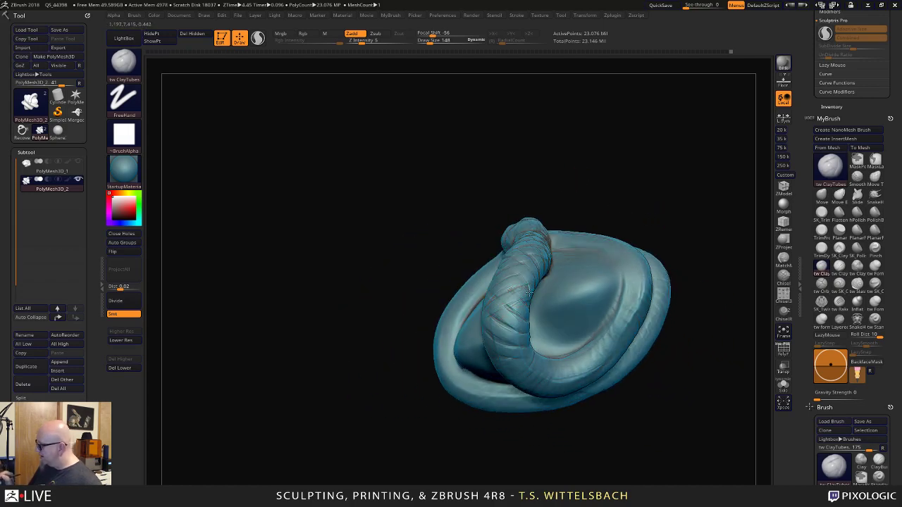
mouse_move(667, 210)
right_mouse_down()
mouse_move(690, 253)
mouse_move(561, 316)
right_mouse_up()
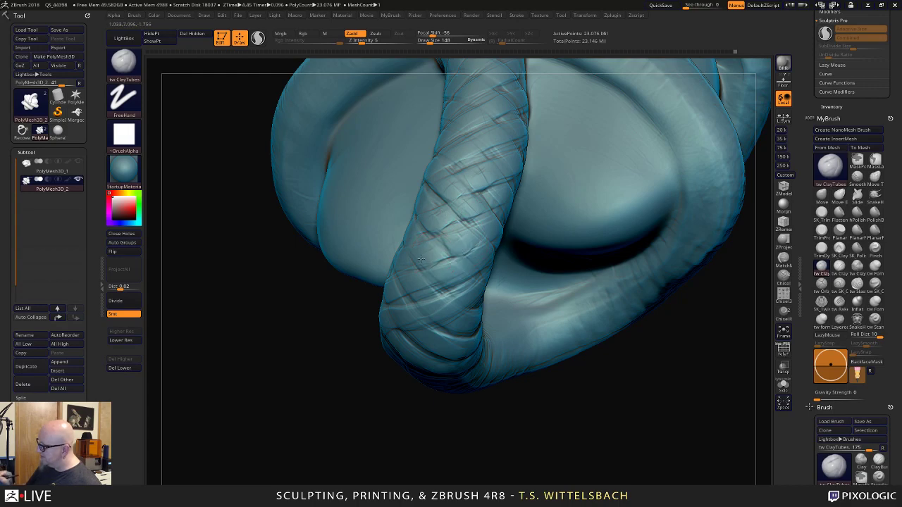
mouse_move(378, 414)
left_mouse_down("alt")
mouse_move(354, 369)
mouse_move(445, 469)
mouse_move(402, 446)
left_mouse_up("alt")
mouse_move(468, 232)
left_mouse_down()
mouse_move(493, 186)
mouse_move(487, 195)
mouse_move(507, 199)
left_mouse_up()
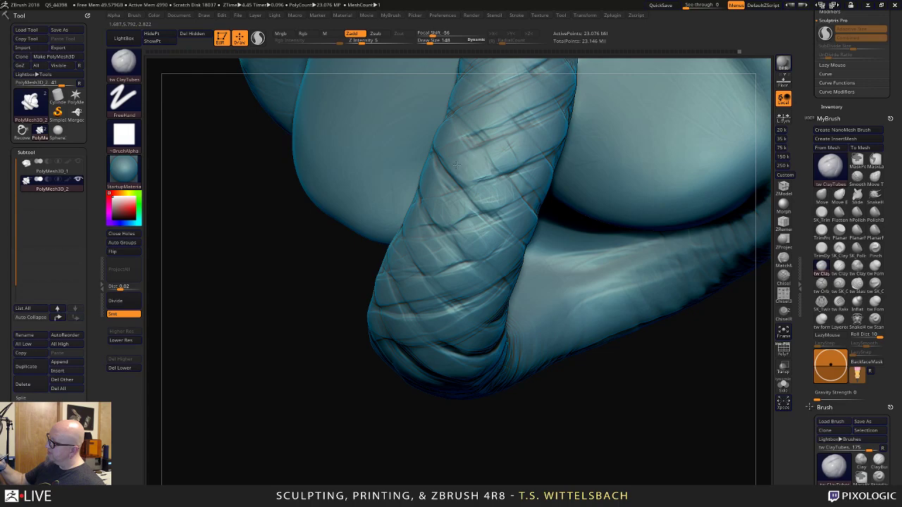
Reduce the draw size to 64 and fill individual scales across the outer bend and underside of the arch.
key("space")
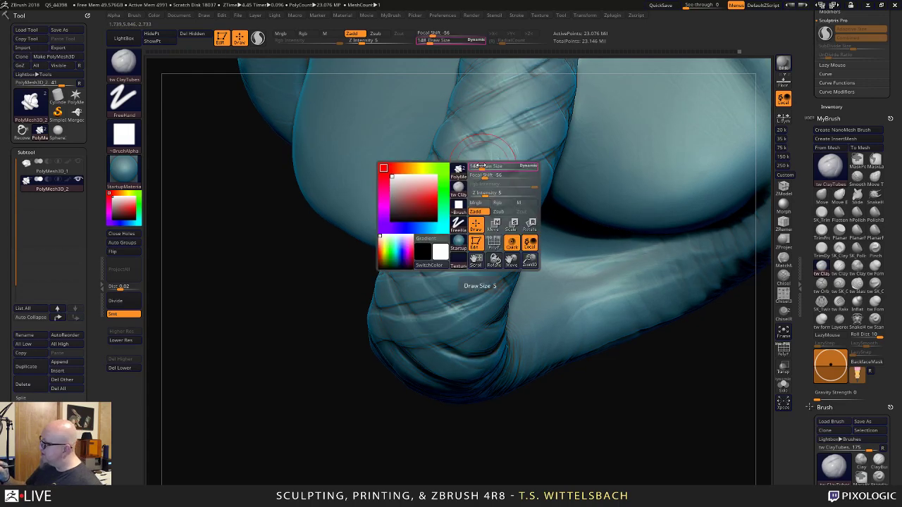
left_click_drag(483, 172, 477, 171)
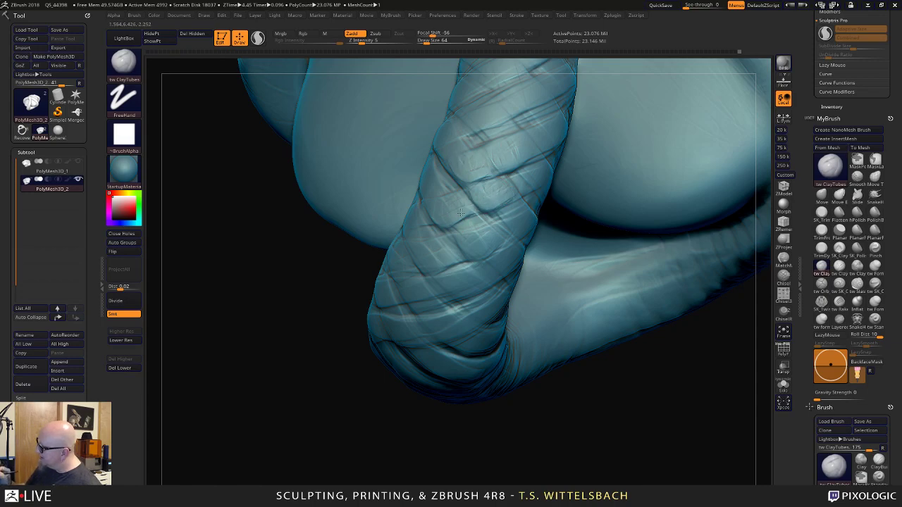
left_click_drag(541, 378, 494, 280)
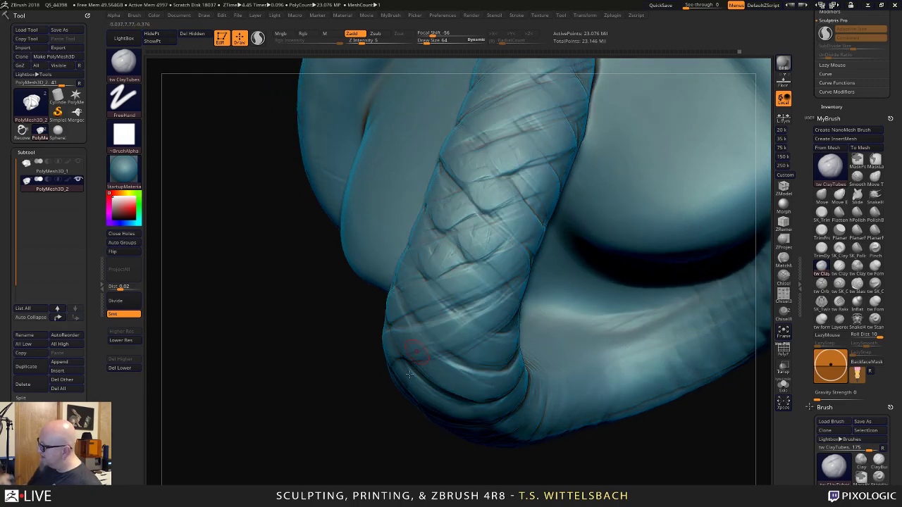
mouse_move(413, 379)
right_mouse_down()
mouse_move(389, 429)
mouse_move(353, 446)
mouse_move(439, 258)
right_mouse_up()
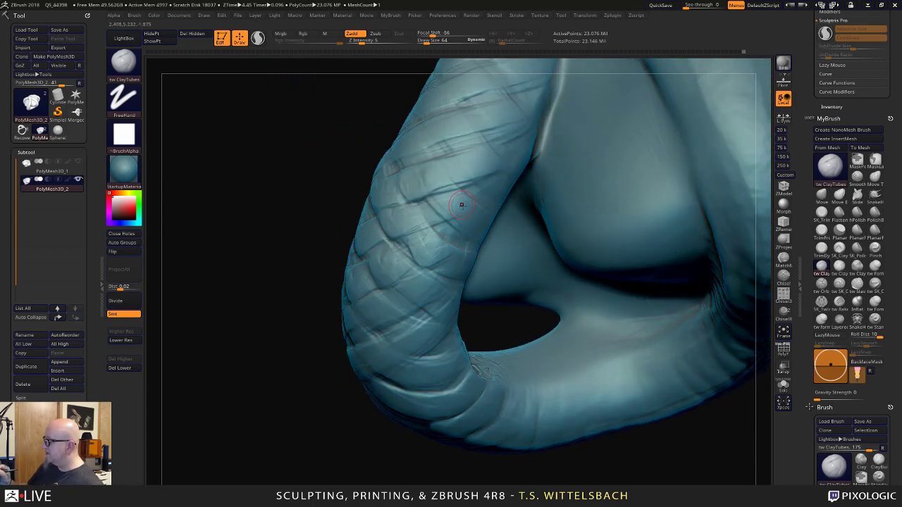
left_click_drag(444, 216, 444, 212)
right_click_drag(453, 198, 439, 239)
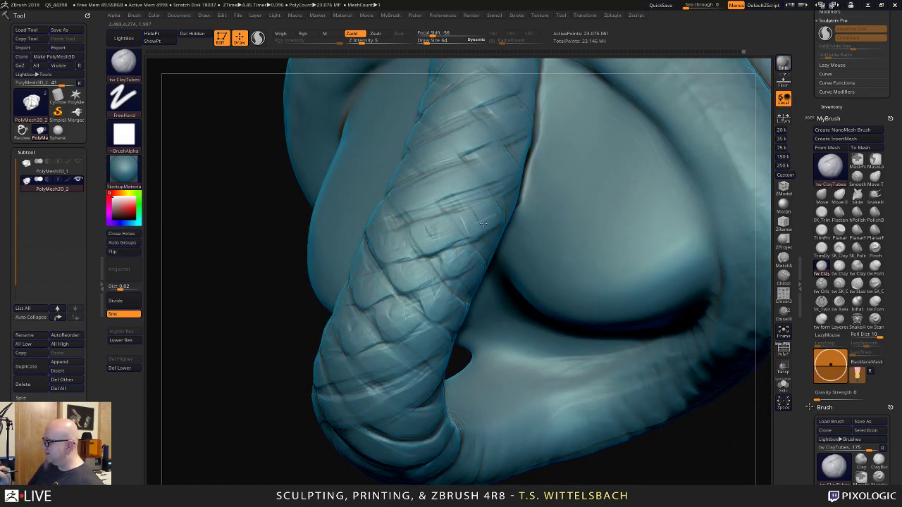
right_click_drag(284, 437, 324, 402)
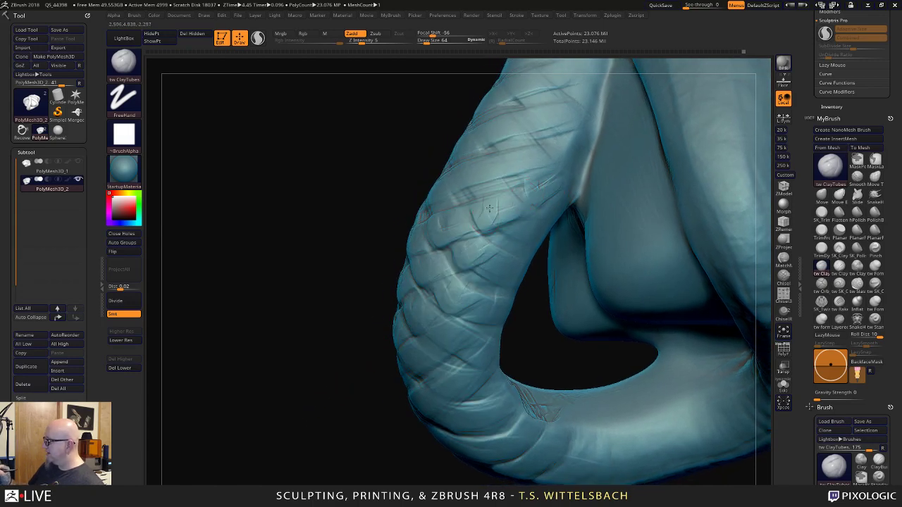
right_click_drag(507, 199, 445, 226)
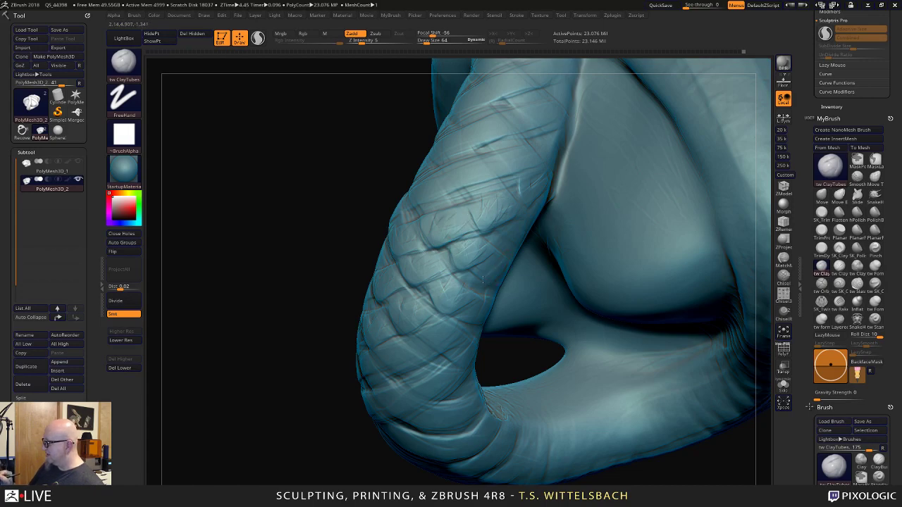
right_click_drag(398, 377, 337, 404)
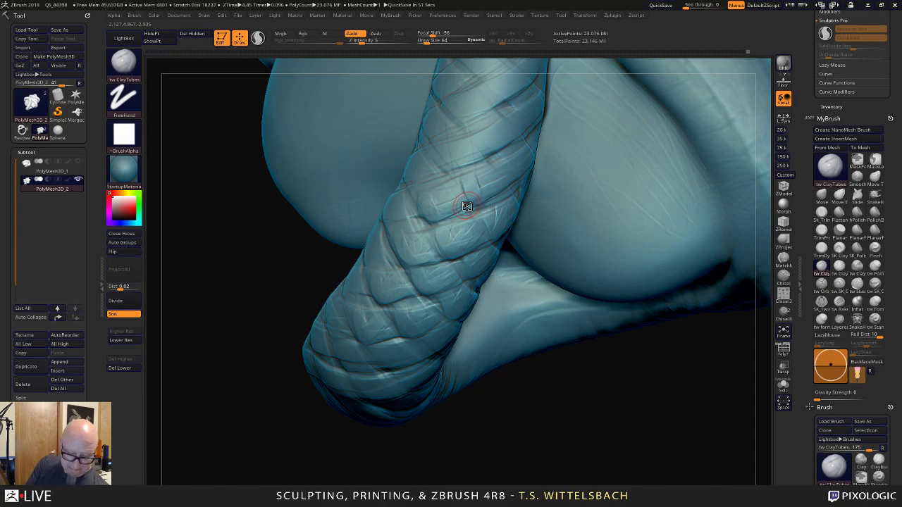
Fill the individual scales along the upper part of the arch with small clay strokes, working toward the head.
left_click_drag(586, 425, 608, 226, "alt")
mouse_move(673, 313)
left_mouse_down()
mouse_move(610, 245)
mouse_move(662, 307)
mouse_move(587, 357)
left_mouse_up()
left_click_drag(495, 367, 519, 470, "alt")
left_click_drag(660, 113, 610, 207, "alt")
left_click_drag(623, 159, 590, 202)
mouse_move(527, 132)
left_mouse_down()
mouse_move(600, 132)
mouse_move(578, 154)
left_mouse_up()
left_click_drag(578, 153, 566, 199, "alt")
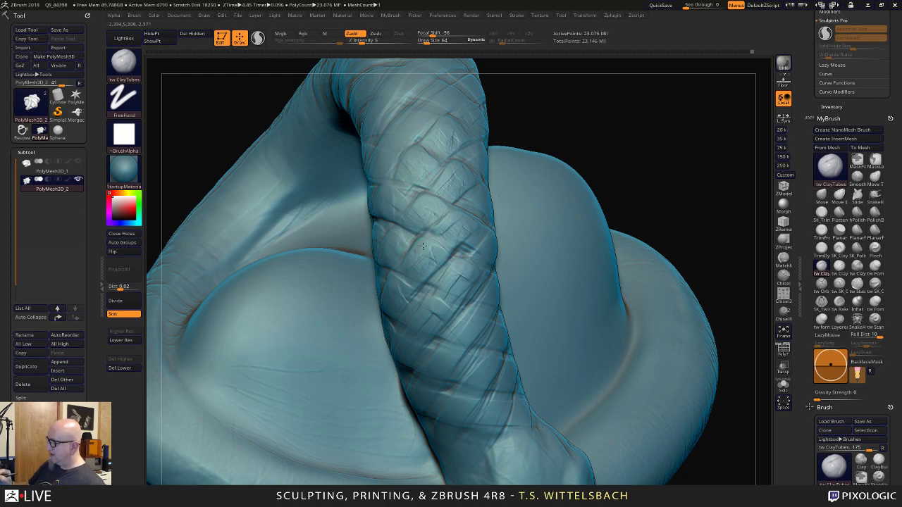
Thicken the scales on the lower neck just behind the head, shaping both flanks with short clay strokes.
left_click_drag(494, 144, 476, 157)
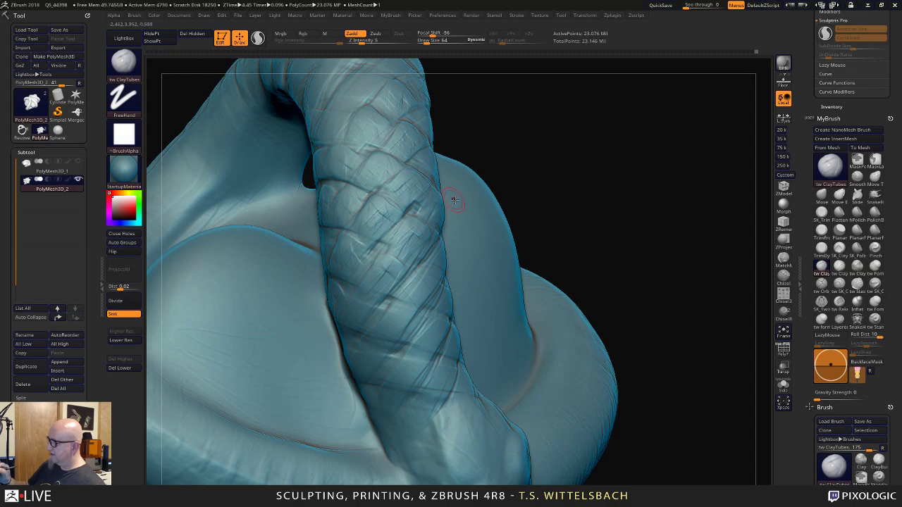
left_click_drag(565, 163, 516, 145)
left_click_drag(355, 296, 376, 299)
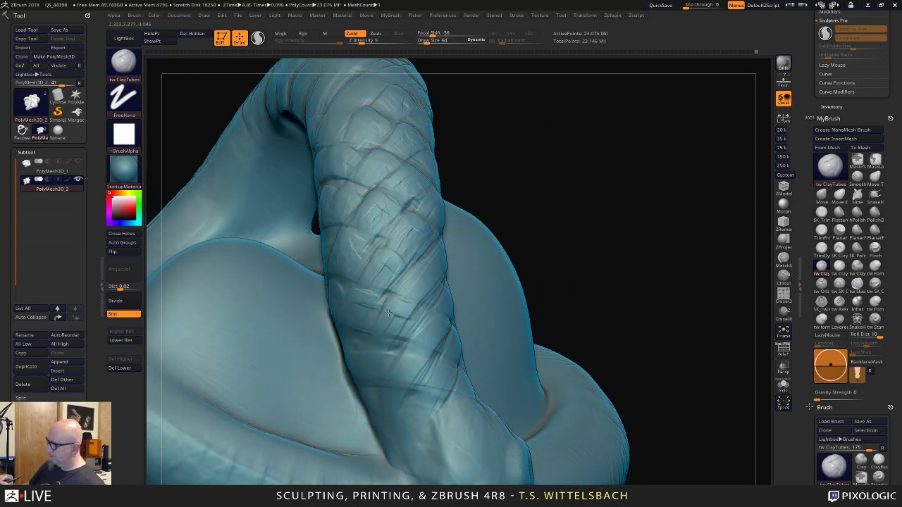
mouse_move(535, 225)
left_mouse_down()
mouse_move(562, 199)
mouse_move(392, 300)
left_mouse_up()
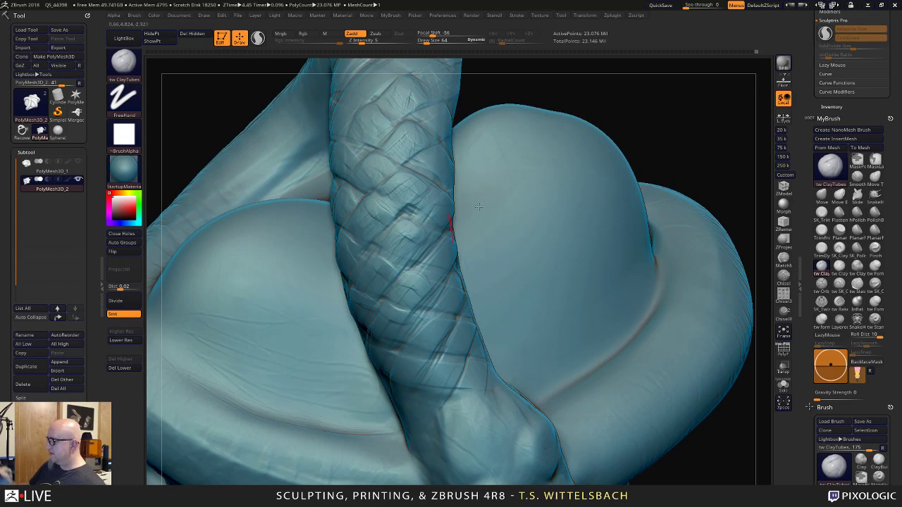
right_click_drag(479, 206, 571, 133)
left_click_drag(417, 272, 436, 253)
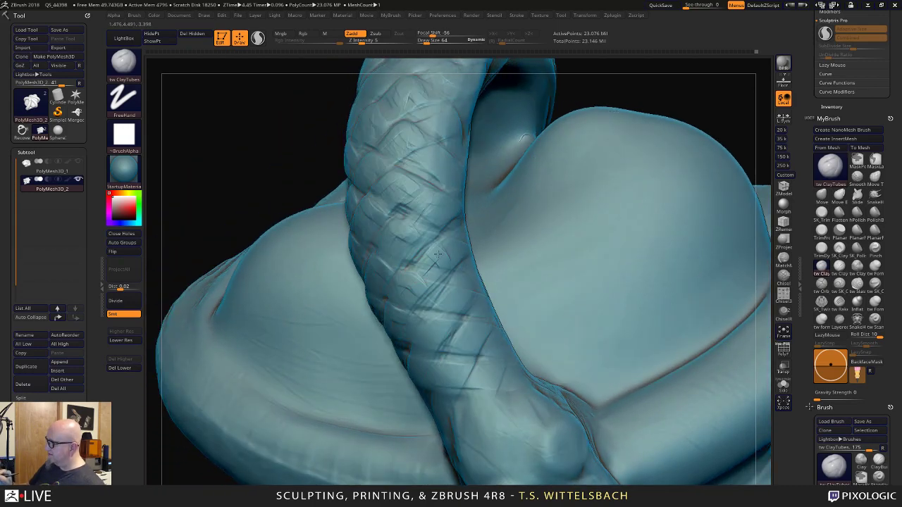
left_click_drag(681, 87, 451, 246)
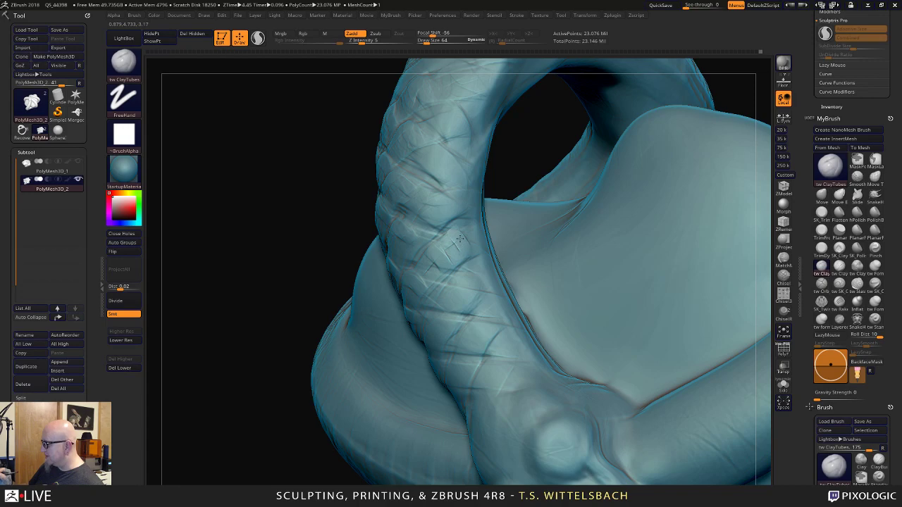
left_click_drag(543, 136, 449, 227)
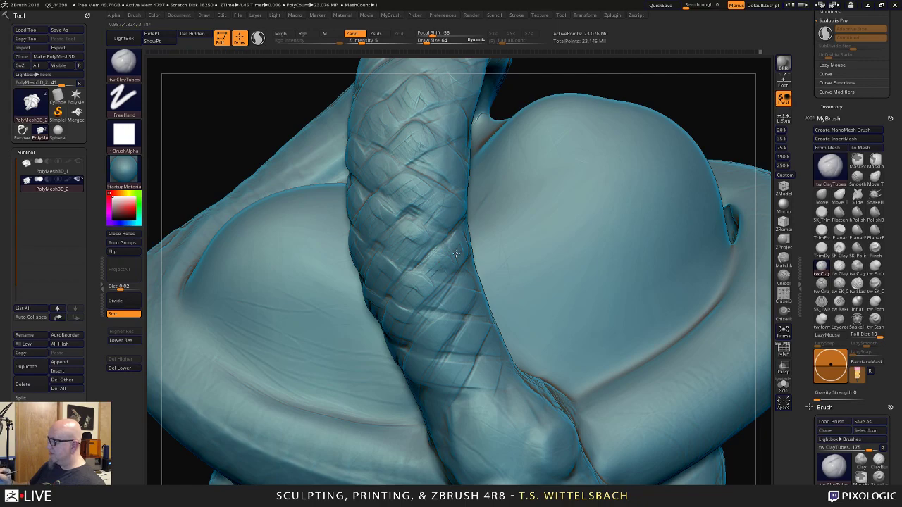
Add clay to the scales on the inner side of the arch between the head and the bend.
mouse_move(706, 107)
left_mouse_down()
mouse_move(514, 205)
mouse_move(427, 432)
mouse_move(580, 378)
mouse_move(553, 409)
mouse_move(575, 444)
mouse_move(593, 392)
mouse_move(545, 427)
mouse_move(526, 382)
mouse_move(598, 339)
mouse_move(596, 307)
left_mouse_up()
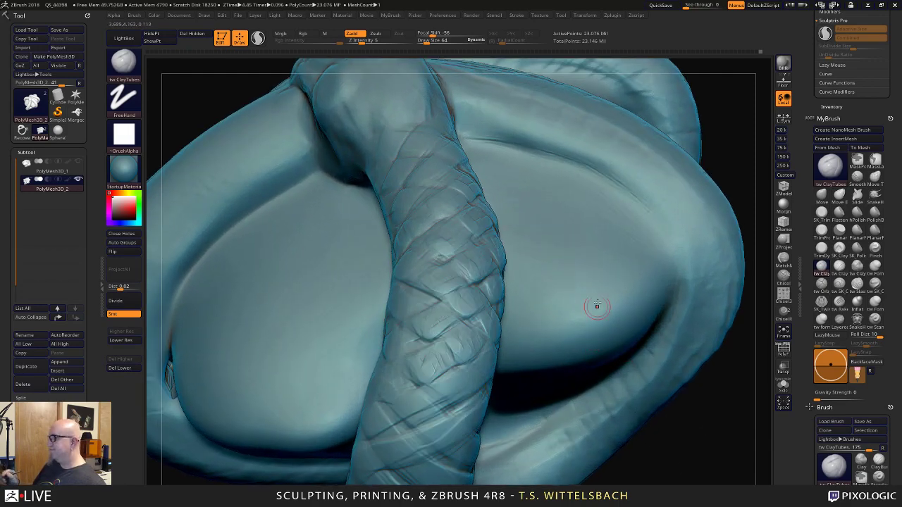
left_click_drag(739, 134, 556, 204)
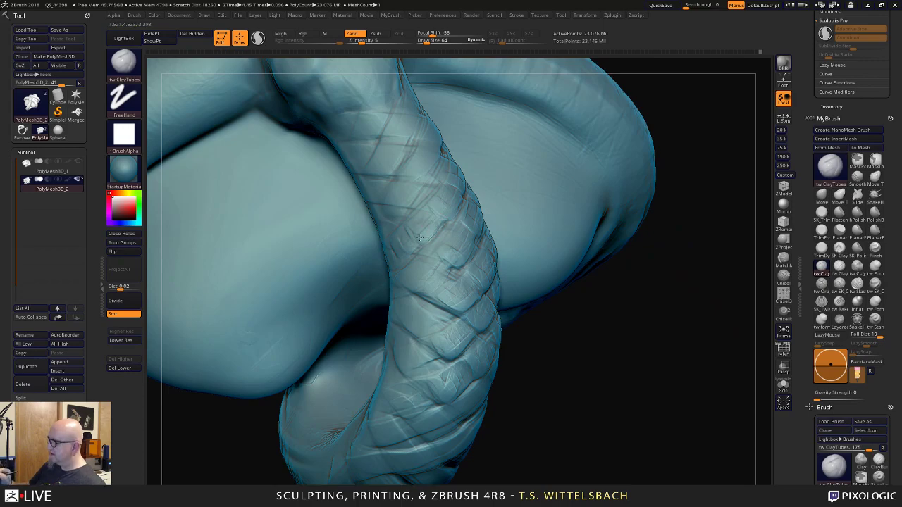
mouse_move(462, 437)
left_mouse_down()
mouse_move(556, 425)
mouse_move(423, 287)
left_mouse_up()
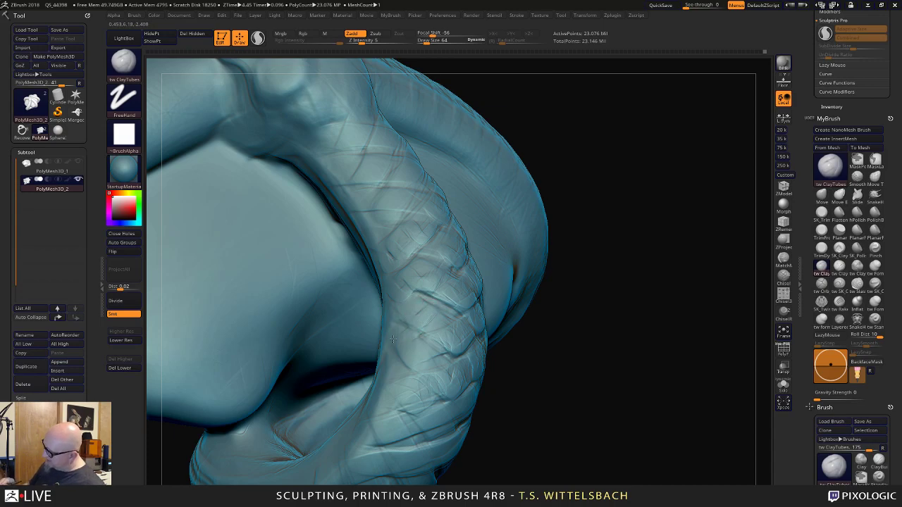
Layer crossing clay strokes over the top of the head where it meets the neck.
key("f")
left_click_drag(557, 271, 562, 160)
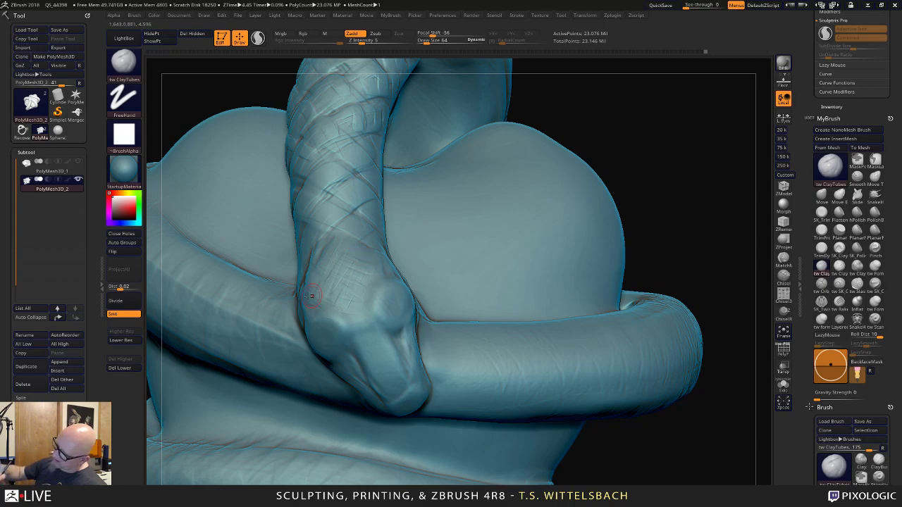
left_click_drag(354, 319, 444, 219)
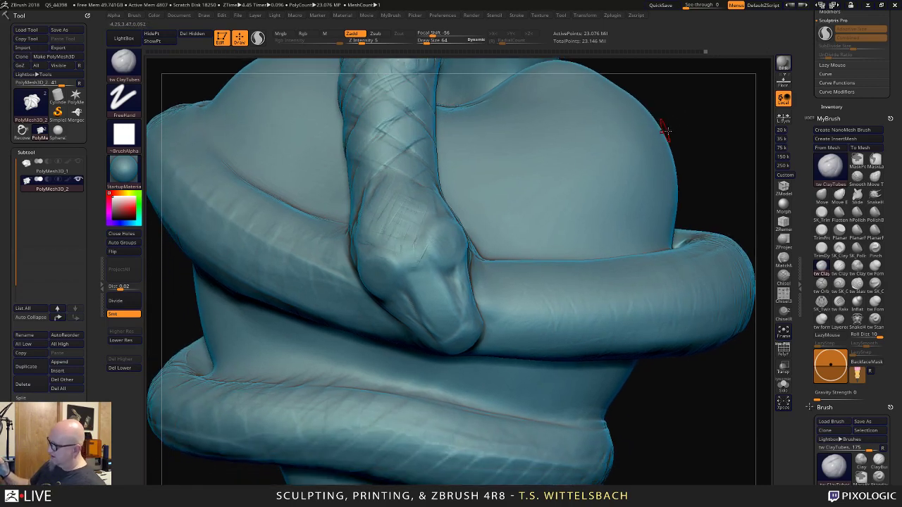
left_click_drag(605, 387, 514, 221)
Build up the snake's near eye bulge and the cheek below it with clay strokes at draw sizes 112 and 81.
key("space")
left_click_drag(482, 259, 484, 259)
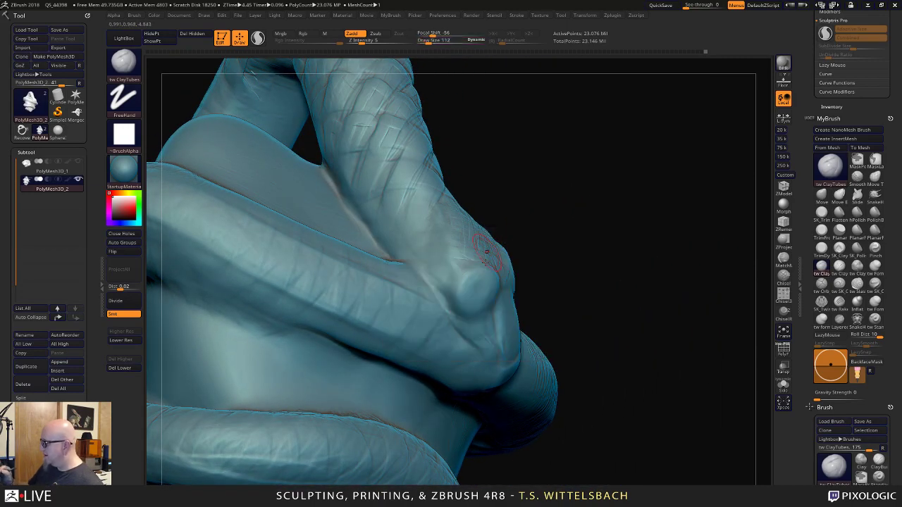
right_click_drag(452, 271, 435, 275)
key("space")
left_click_drag(435, 275, 433, 273)
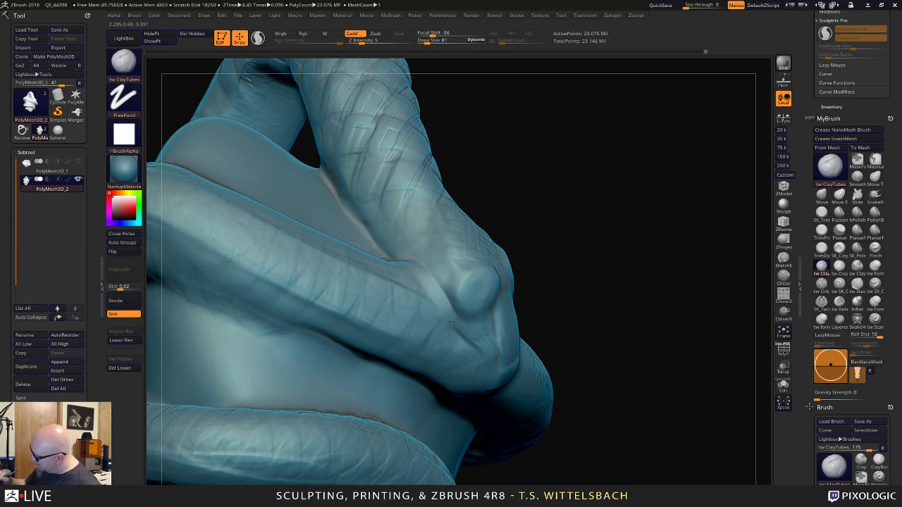
Shape a raised ring around the near eye and lay a brow ridge across its upper edge with clay strokes.
mouse_move(581, 285)
left_mouse_down()
mouse_move(566, 242)
mouse_move(584, 257)
mouse_move(563, 264)
left_mouse_up()
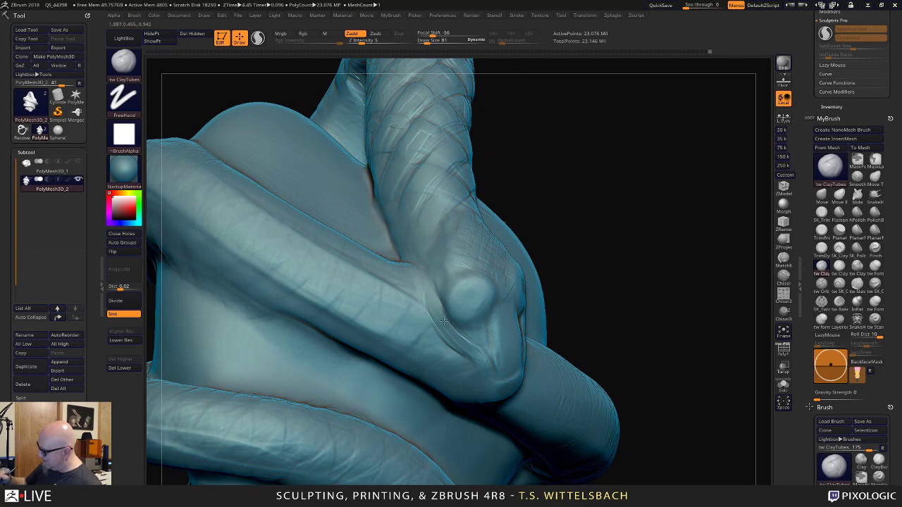
left_click_drag(581, 282, 498, 276)
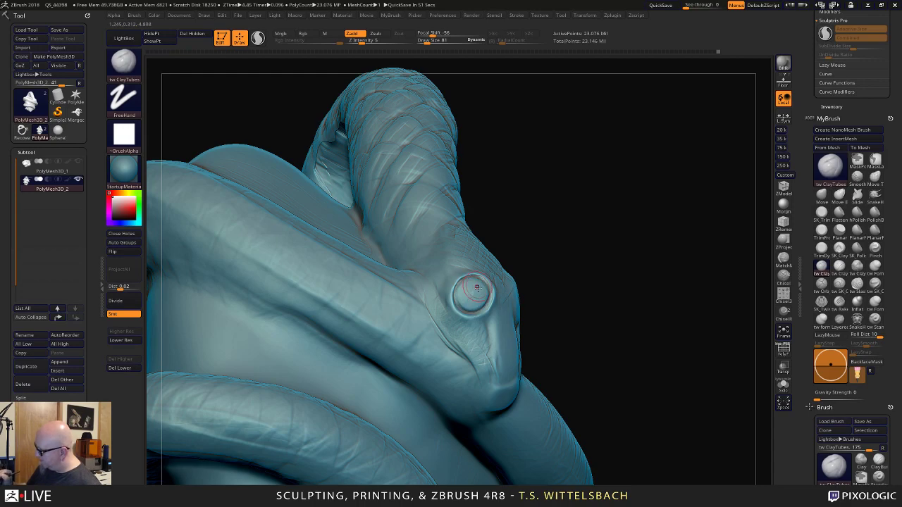
left_click_drag(577, 281, 655, 293)
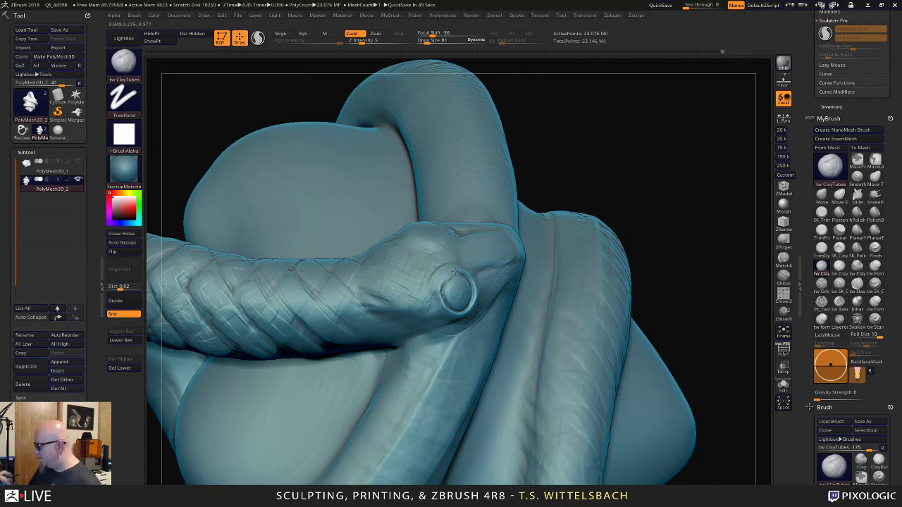
right_click_drag(439, 281, 459, 281)
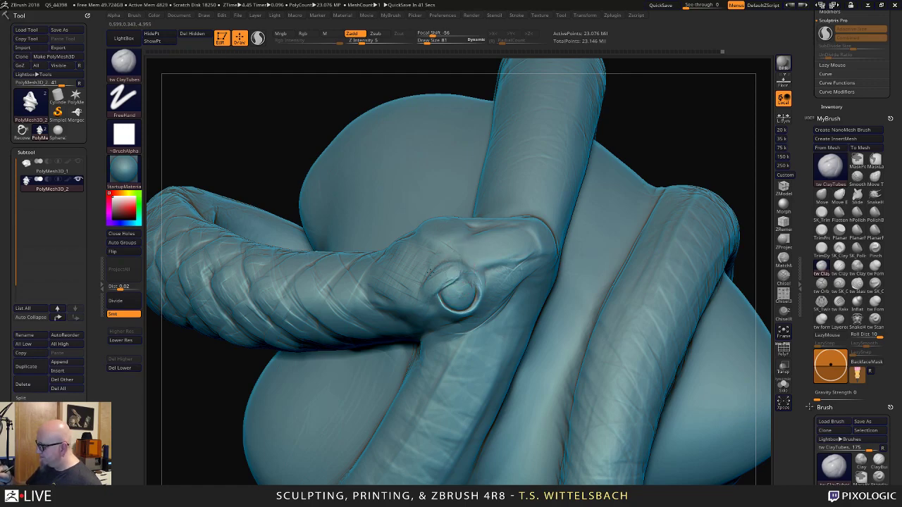
Carve the pupil detail into the near eye with the tw Orb_Cracks brush at draw size 29 and Z intensity 17.
left_click(823, 283)
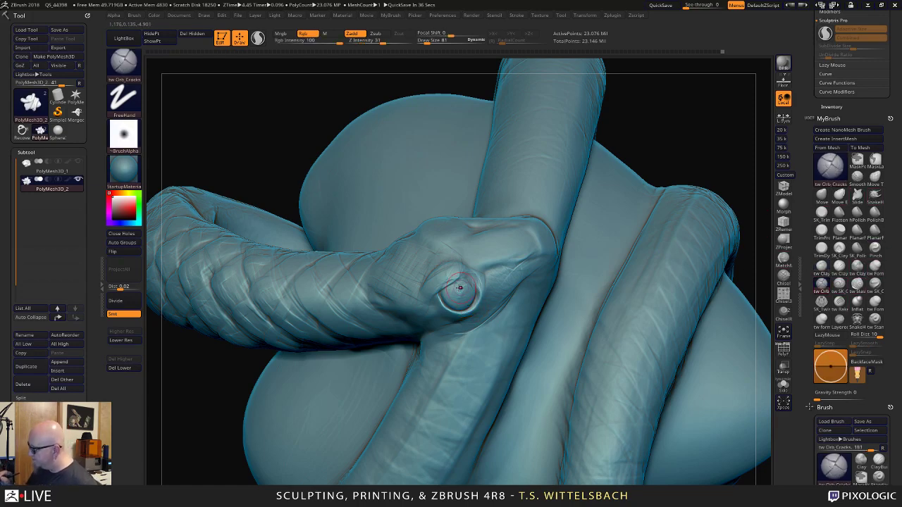
left_click_drag(458, 291, 452, 289)
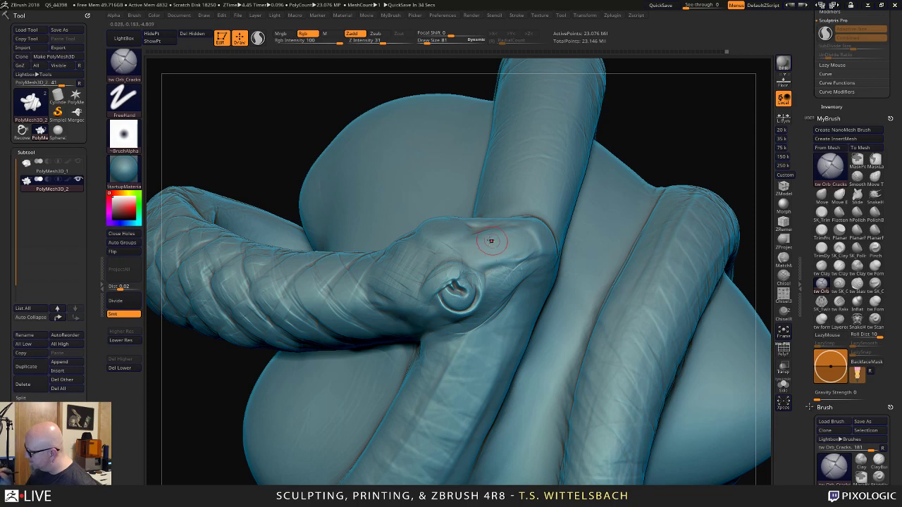
key("ctrl")
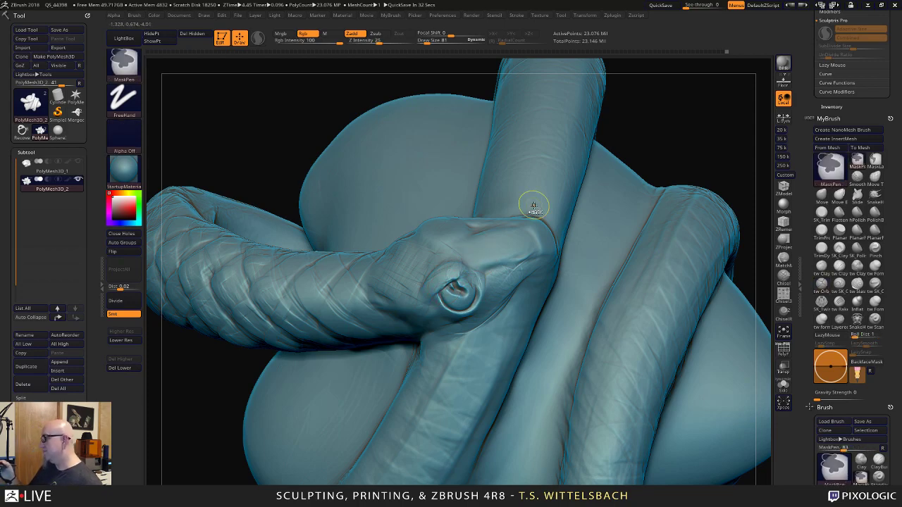
key("ctrl+z")
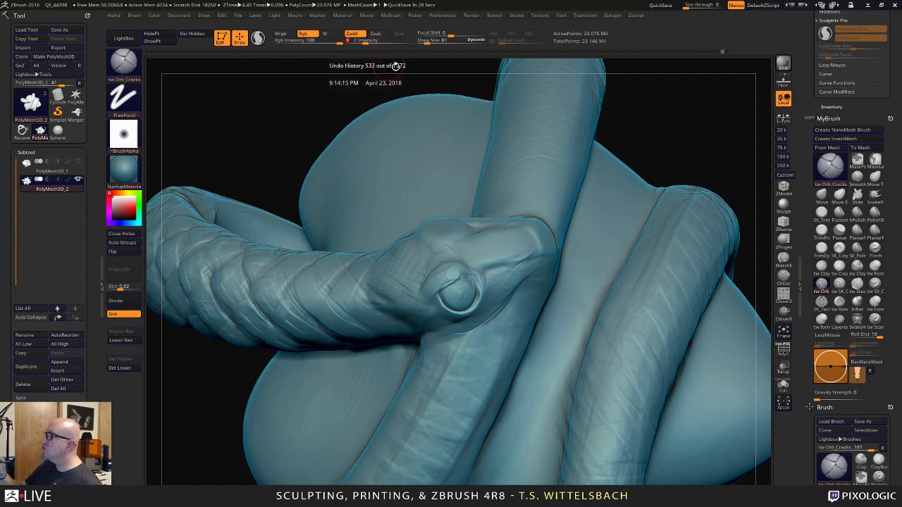
key("space")
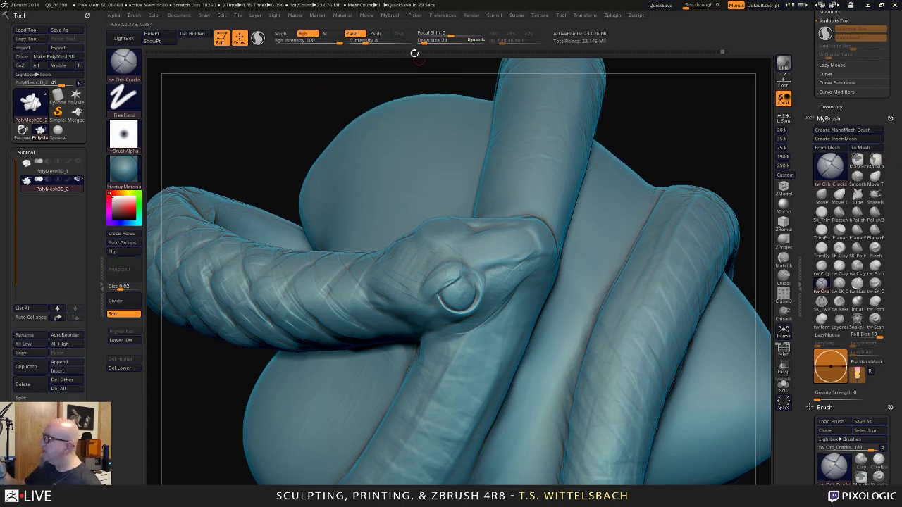
left_click_drag(368, 40, 375, 40)
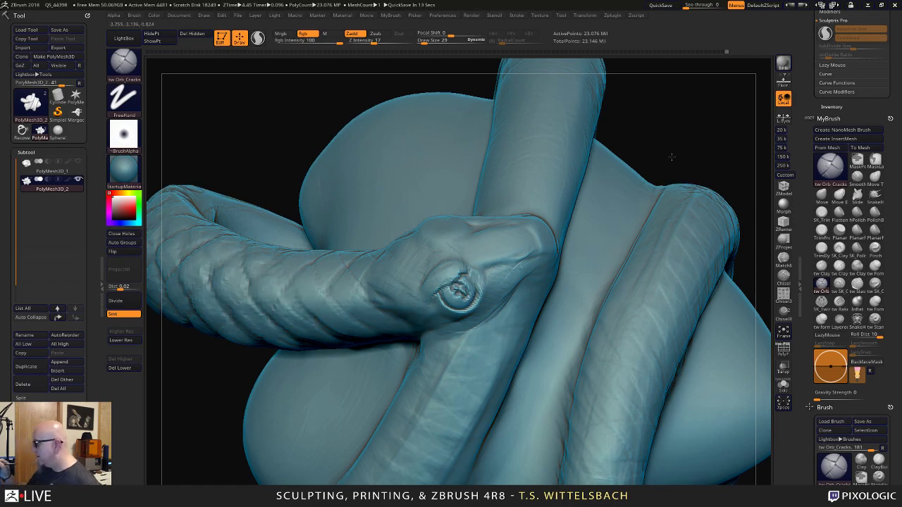
Review the coils and the snake's head from several sides, and set the draw size to 64.
mouse_move(670, 157)
left_mouse_down("alt")
mouse_move(584, 256)
mouse_move(600, 267)
left_mouse_up("alt")
left_click_drag(634, 249, 627, 297)
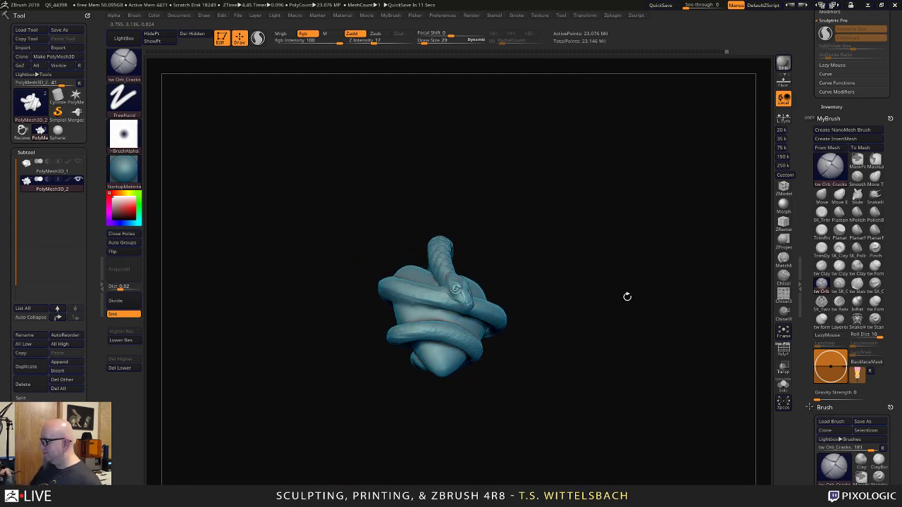
left_click_drag(613, 341, 613, 383, "alt")
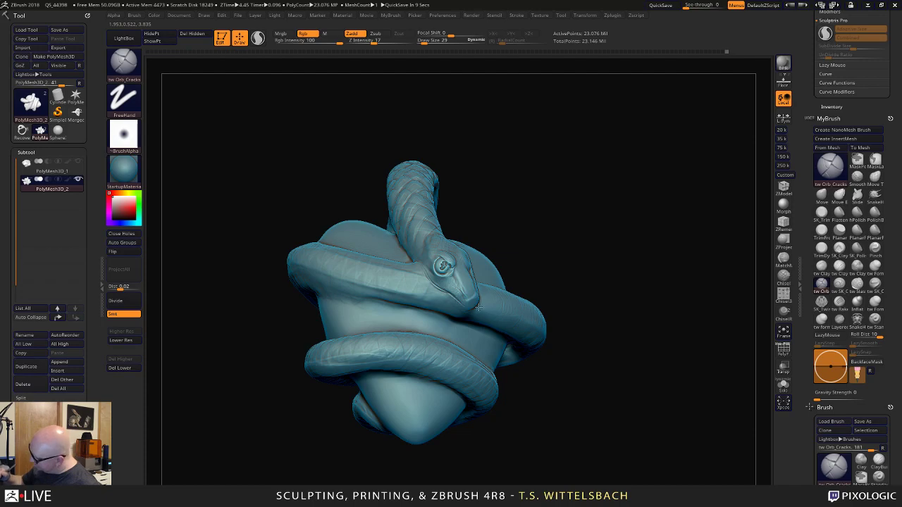
left_click_drag(568, 282, 560, 269)
left_click_drag(605, 239, 521, 227)
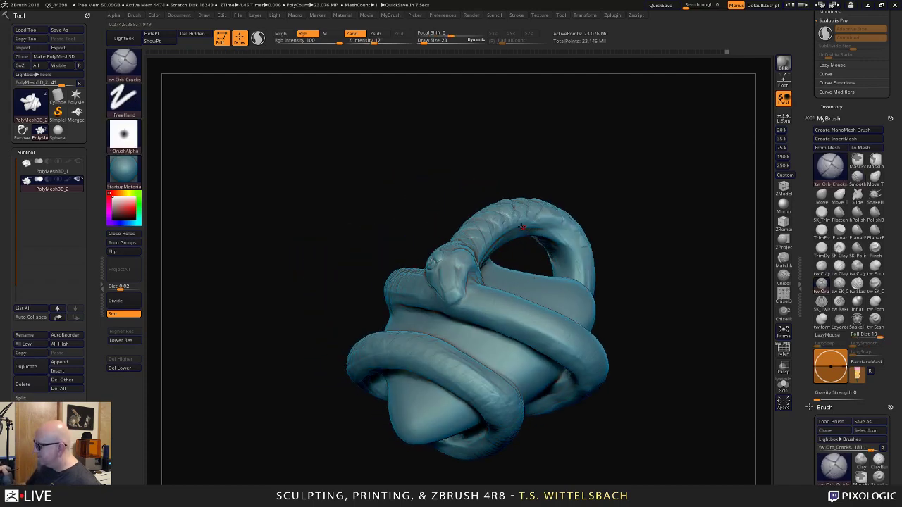
key("space")
left_click_drag(472, 274, 477, 274)
mouse_move(576, 199)
left_mouse_down("alt")
mouse_move(539, 204)
mouse_move(668, 169)
mouse_move(581, 180)
left_mouse_up("alt")
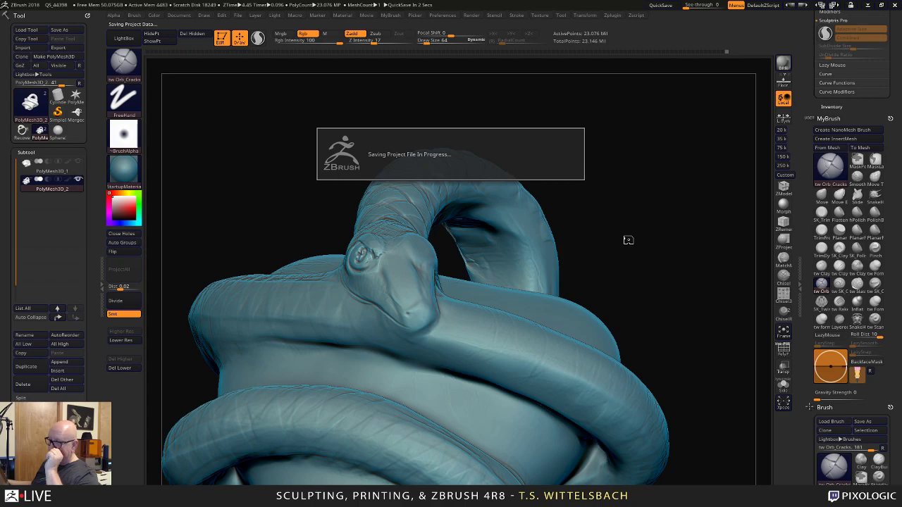
left_click_drag(627, 233, 634, 252)
left_click_drag(565, 252, 680, 186)
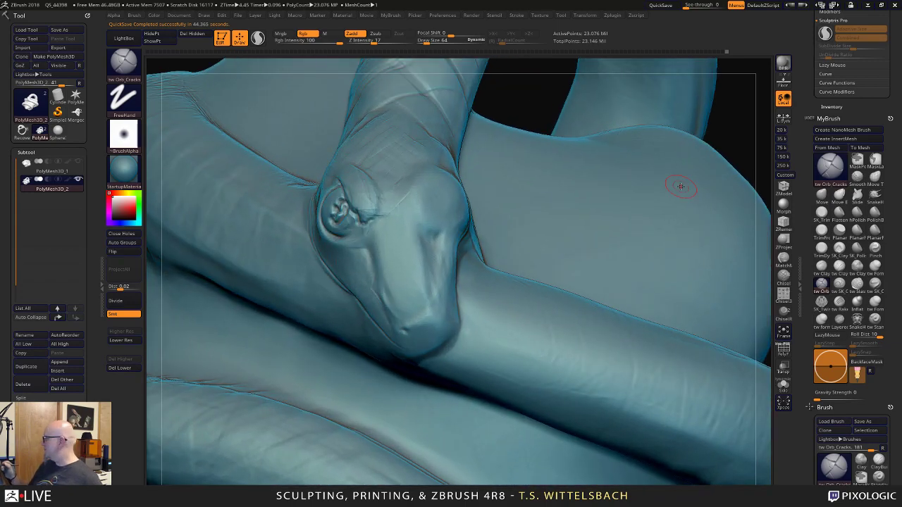
Build up the snake's second eye as a round bulge with the tw ClayTubes brush at draw sizes 161 and 124.
left_click(821, 268)
right_click_drag(501, 204, 491, 207)
key("space")
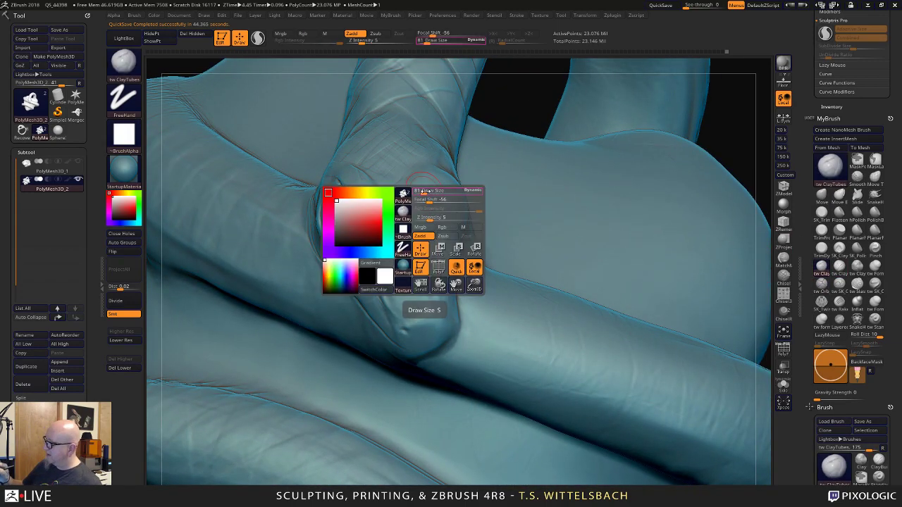
left_click_drag(424, 190, 436, 202)
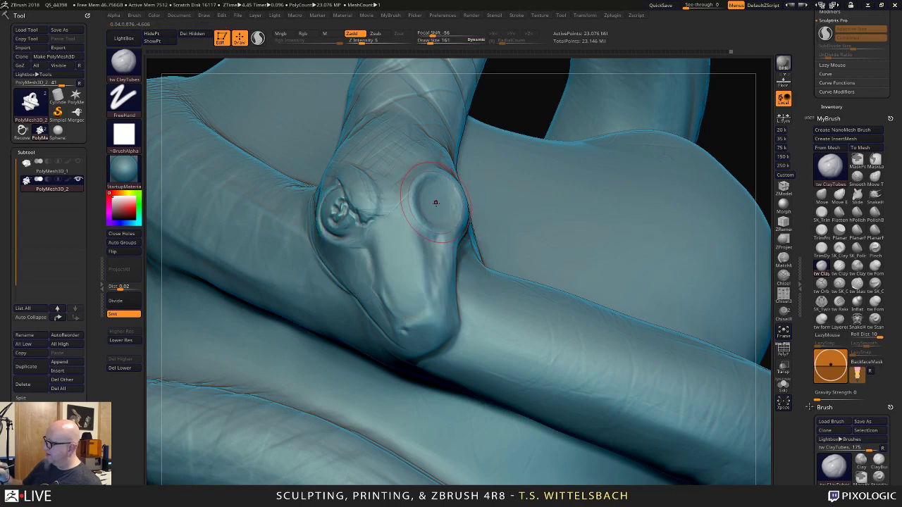
left_click_drag(440, 209, 434, 202)
right_click_drag(435, 202, 443, 200)
key("space")
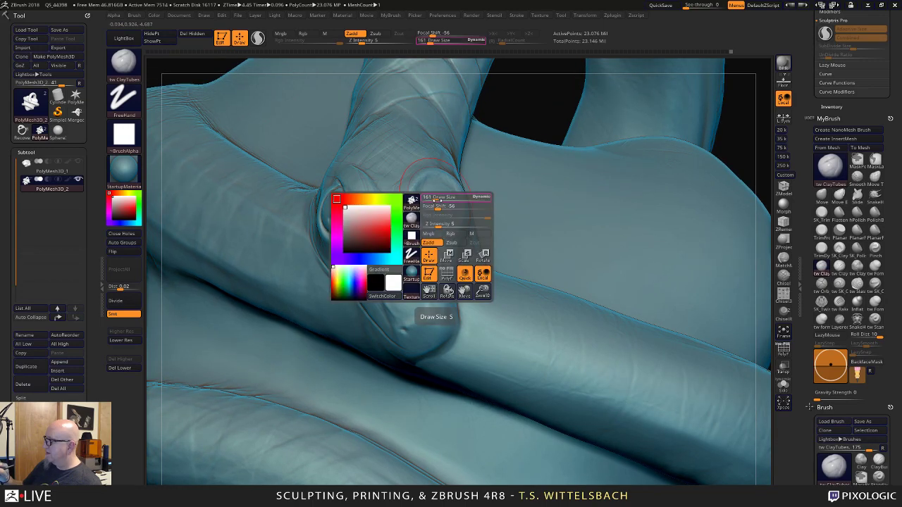
left_click_drag(443, 198, 438, 194)
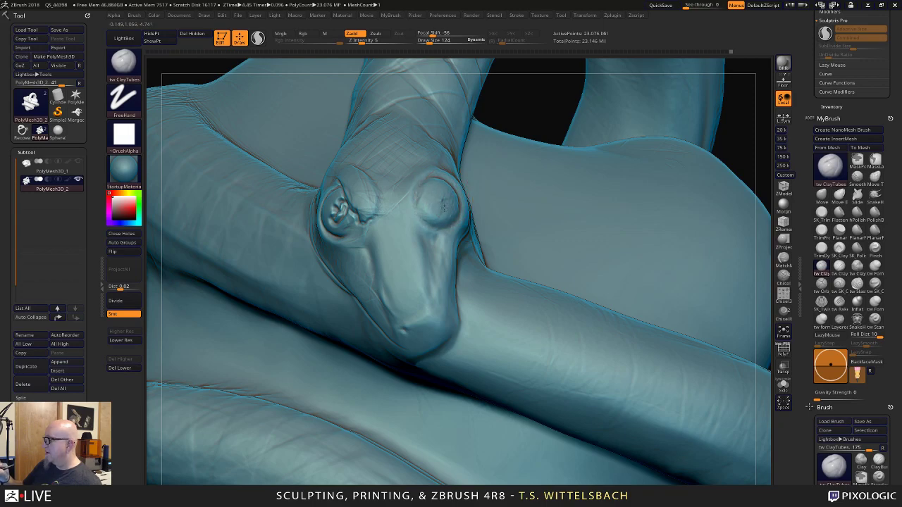
Add an angled brow ridge over the second eye and lay long clay strokes down the snout.
mouse_move(444, 208)
left_mouse_down()
mouse_move(419, 189)
mouse_move(403, 210)
mouse_move(417, 212)
left_mouse_up()
mouse_move(413, 178)
left_mouse_down()
mouse_move(402, 206)
mouse_move(364, 141)
left_mouse_up()
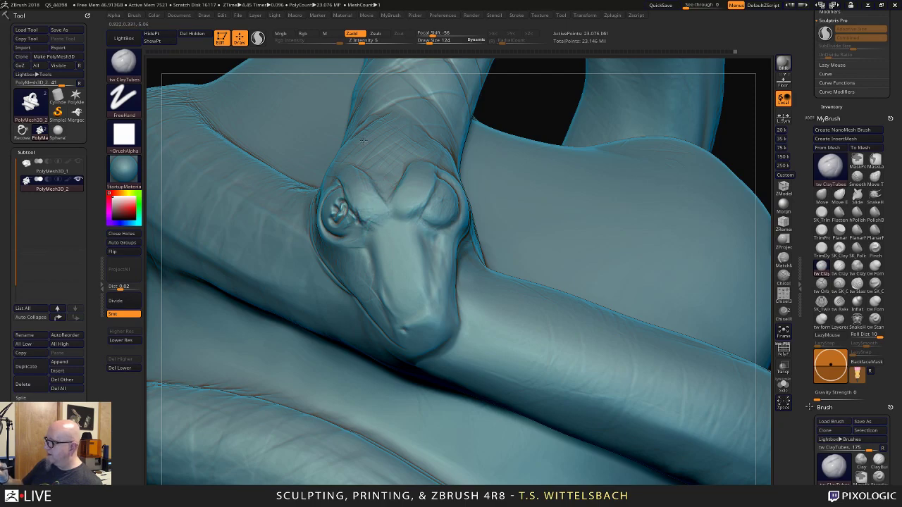
left_click_drag(398, 218, 413, 321)
left_click_drag(412, 289, 390, 316)
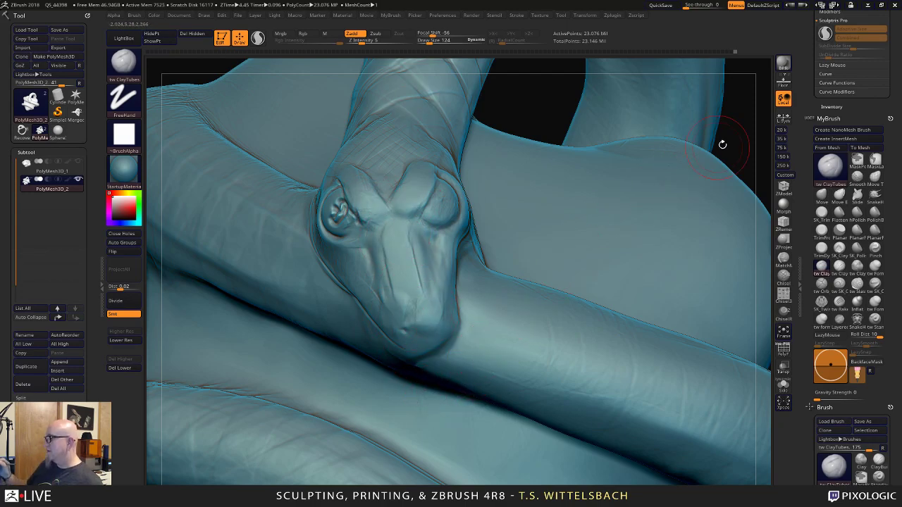
Outline the second eye and carve its pupil detail with the tw Orb_Cracks brush at draw size 64.
left_click_drag(722, 145, 757, 296)
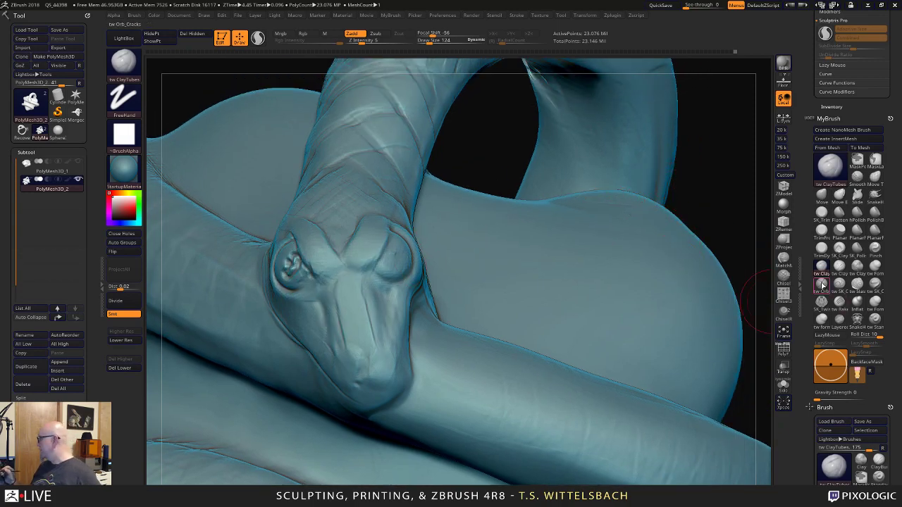
left_click(821, 285)
left_click_drag(493, 151, 422, 162)
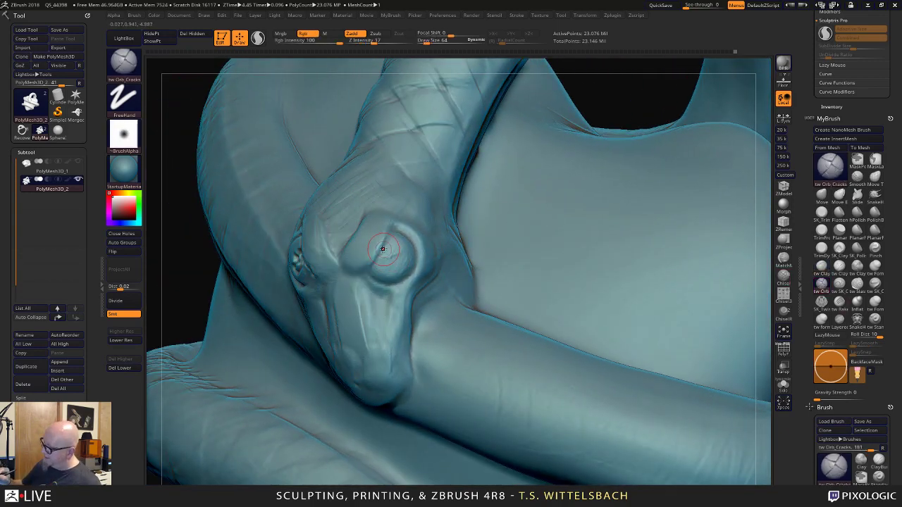
left_click_drag(382, 249, 396, 263)
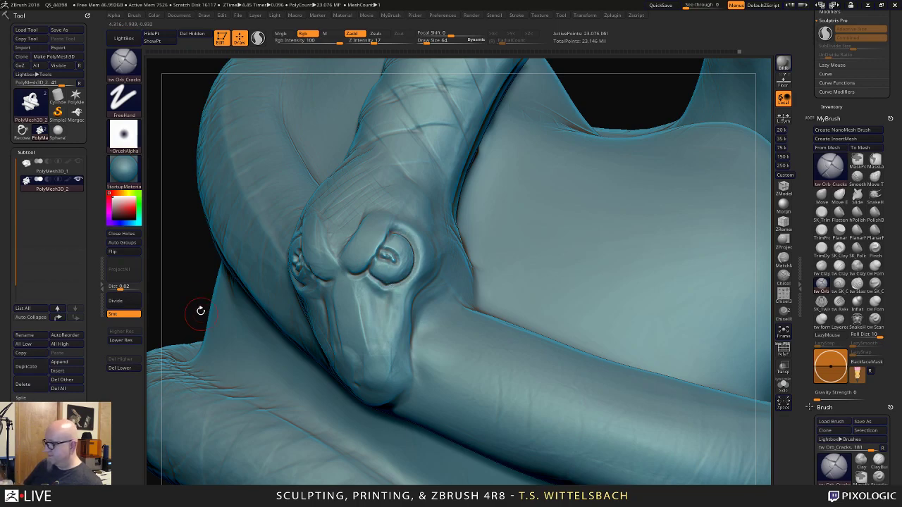
Carve the mouth line along the side and tip of the snout, and cut two curled nostrils above it.
left_click_drag(189, 299, 224, 296)
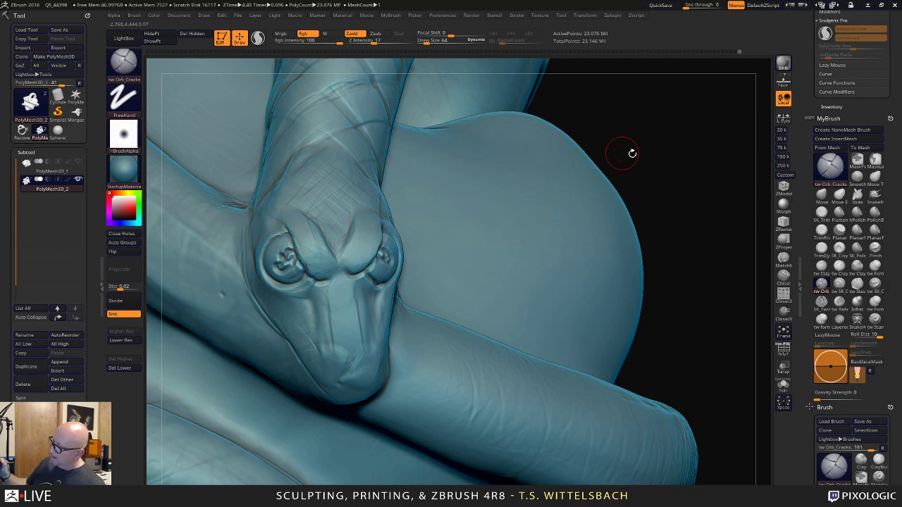
mouse_move(632, 151)
right_mouse_down()
mouse_move(670, 147)
mouse_move(637, 108)
mouse_move(655, 134)
mouse_move(638, 159)
mouse_move(649, 169)
right_mouse_up()
right_click_drag(650, 169, 665, 248, "ctrl")
mouse_move(286, 276)
left_mouse_down()
mouse_move(407, 394)
mouse_move(371, 375)
left_mouse_up()
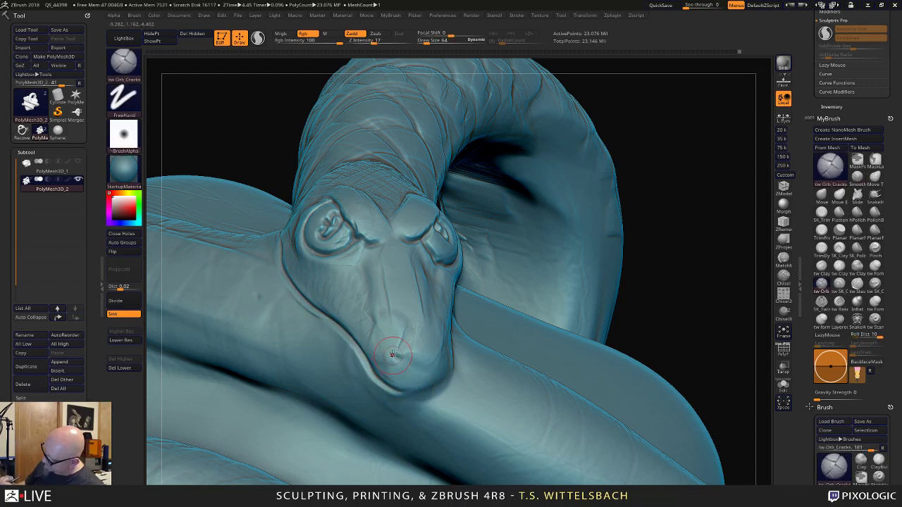
mouse_move(383, 355)
left_mouse_down()
mouse_move(396, 357)
mouse_move(383, 369)
left_mouse_up()
mouse_move(434, 354)
left_mouse_down()
mouse_move(434, 337)
mouse_move(437, 346)
mouse_move(424, 350)
left_mouse_up()
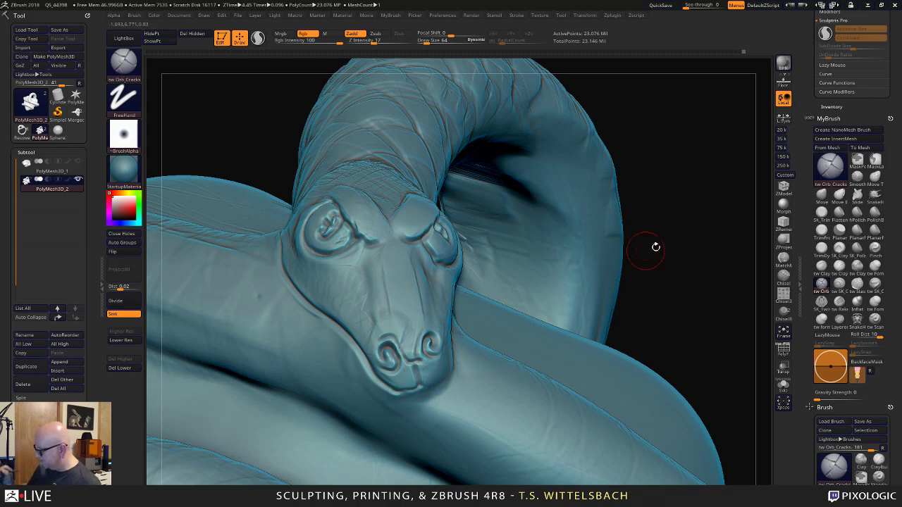
Continue the carved mouth line around the other side of the snake's snout.
left_click_drag(648, 256, 563, 246)
mouse_move(414, 370)
left_mouse_down()
mouse_move(425, 384)
mouse_move(453, 381)
mouse_move(461, 369)
left_mouse_up()
left_click_drag(694, 232, 563, 236)
mouse_move(440, 378)
left_mouse_down()
mouse_move(525, 304)
mouse_move(555, 309)
mouse_move(562, 326)
mouse_move(495, 327)
left_mouse_up()
mouse_move(537, 293)
left_mouse_down()
mouse_move(562, 313)
mouse_move(578, 349)
left_mouse_up()
mouse_move(581, 117)
left_mouse_down()
mouse_move(443, 218)
mouse_move(498, 207)
left_mouse_up()
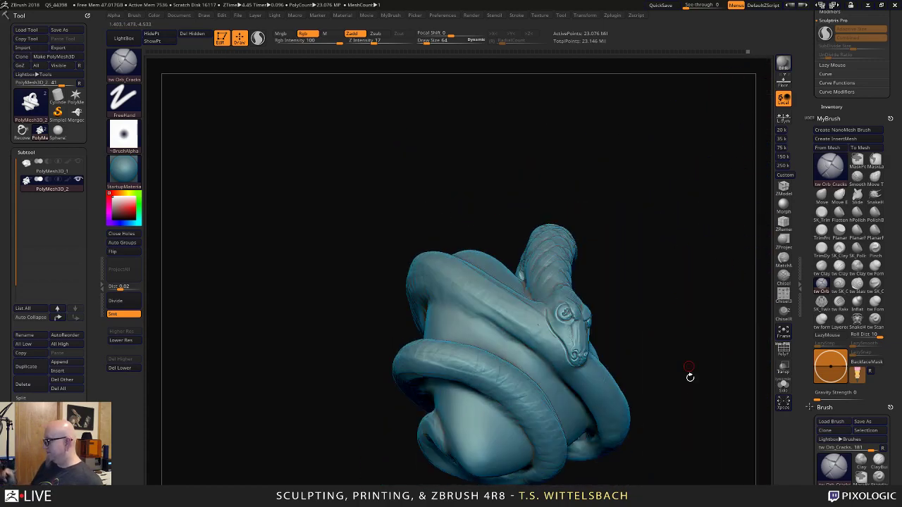
Frame the whole model and examine the snake's head and coils from the front.
mouse_move(688, 376)
left_mouse_down("alt")
mouse_move(686, 319)
mouse_move(678, 362)
left_mouse_up("alt")
mouse_move(705, 404)
right_mouse_down()
mouse_move(630, 401)
mouse_move(627, 378)
mouse_move(606, 418)
right_mouse_up()
key("f")
key("f")
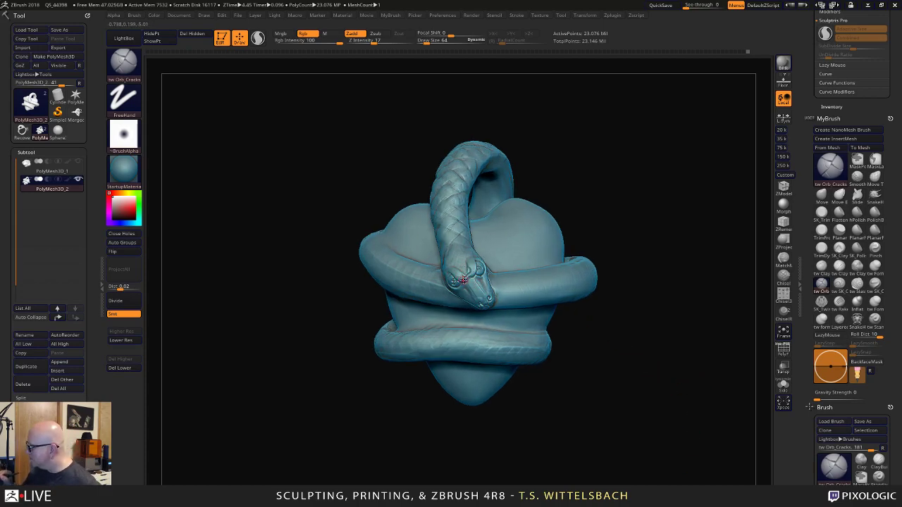
key("shift")
key("shift")
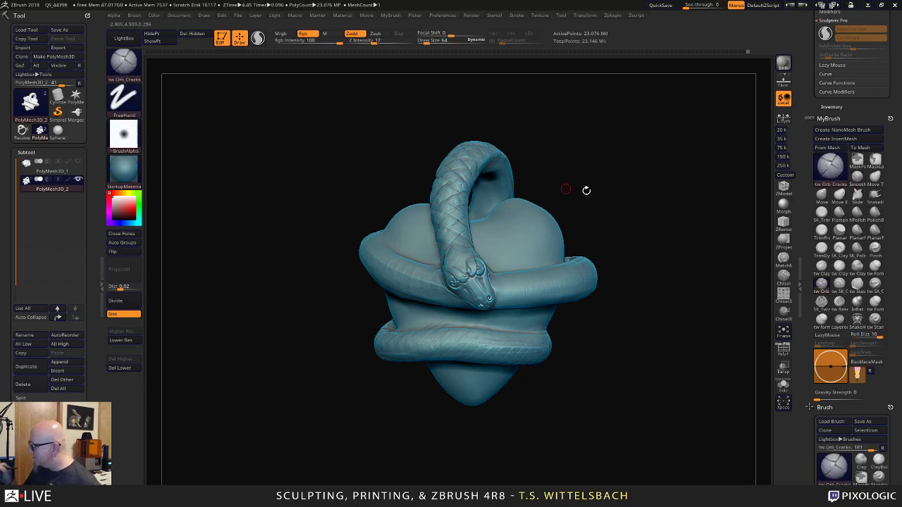
mouse_move(617, 202)
left_mouse_down("alt")
mouse_move(601, 165)
mouse_move(624, 218)
left_mouse_up("alt")
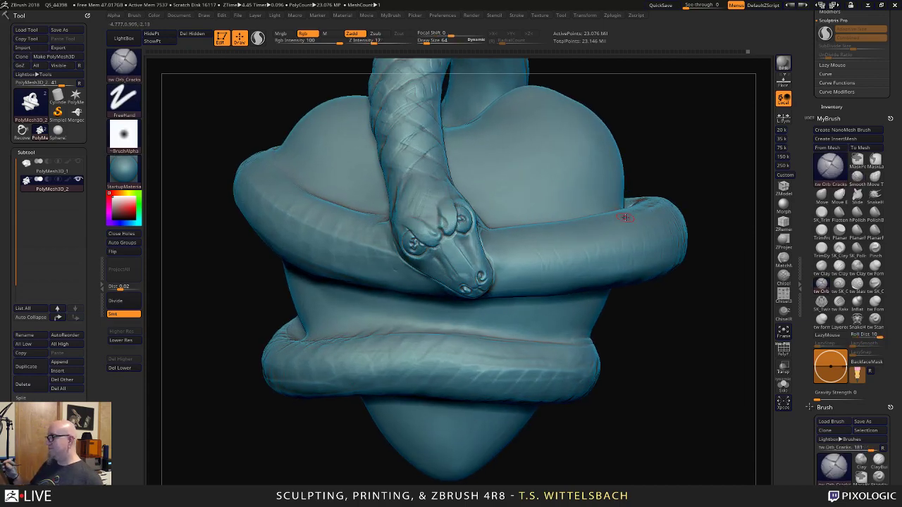
Stroke diagonal scale marks onto the raised loop behind the snake's head with the tw ClayTubes brush at draw size 304.
left_click(821, 267)
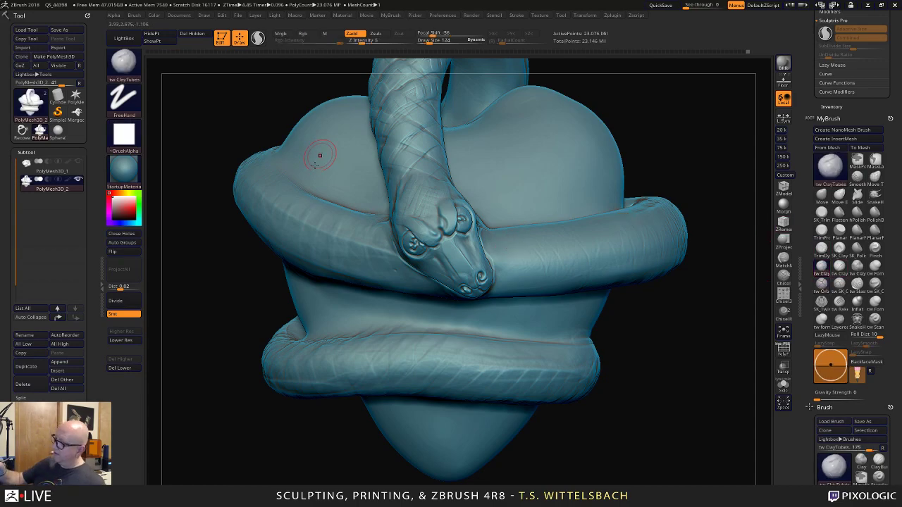
left_click_drag(230, 312, 184, 252, "alt")
left_click_drag(614, 161, 439, 258)
mouse_move(516, 189)
left_mouse_down()
mouse_move(594, 216)
mouse_move(558, 193)
mouse_move(543, 195)
mouse_move(552, 194)
mouse_move(540, 217)
mouse_move(590, 205)
left_mouse_up()
key("space")
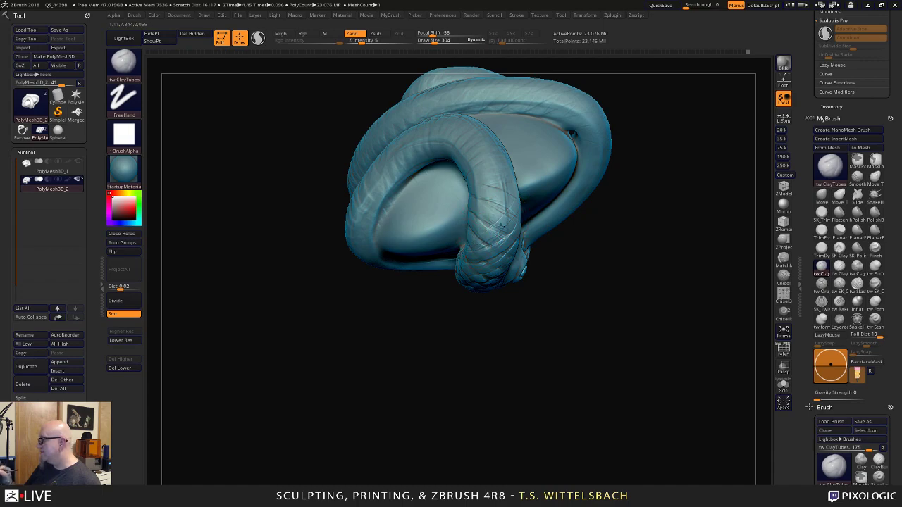
left_click_drag(500, 226, 516, 234)
mouse_move(514, 188)
left_mouse_down()
mouse_move(495, 208)
mouse_move(469, 210)
left_mouse_up()
left_click_drag(508, 161, 469, 188)
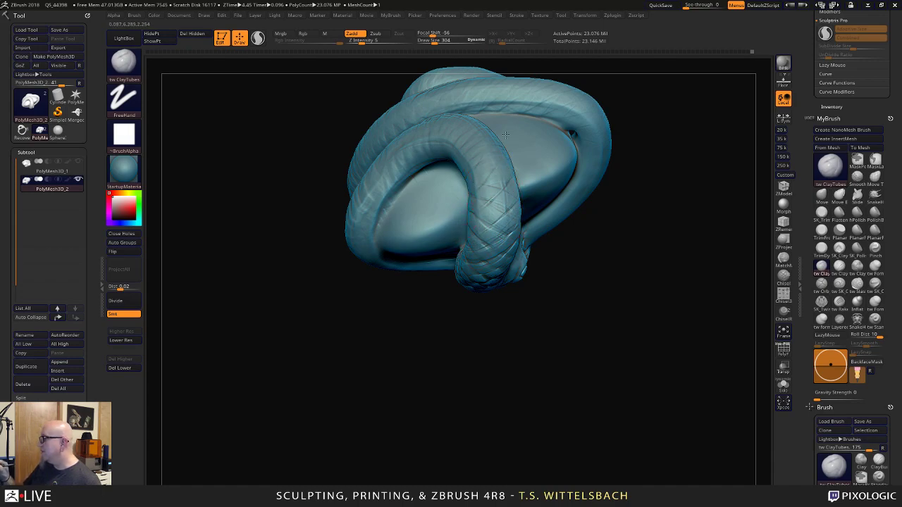
Extend the scale strokes down the rear of the raised loop to where it rests against the heart.
mouse_move(639, 81)
left_mouse_down()
mouse_move(645, 128)
mouse_move(606, 234)
mouse_move(614, 235)
left_mouse_up()
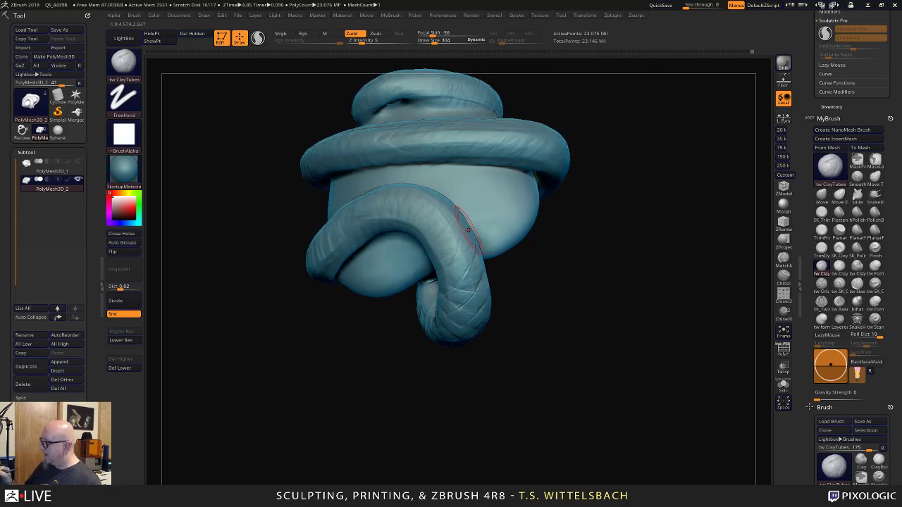
left_click_drag(431, 253, 441, 292)
left_click_drag(452, 227, 454, 238)
left_click_drag(450, 203, 451, 217)
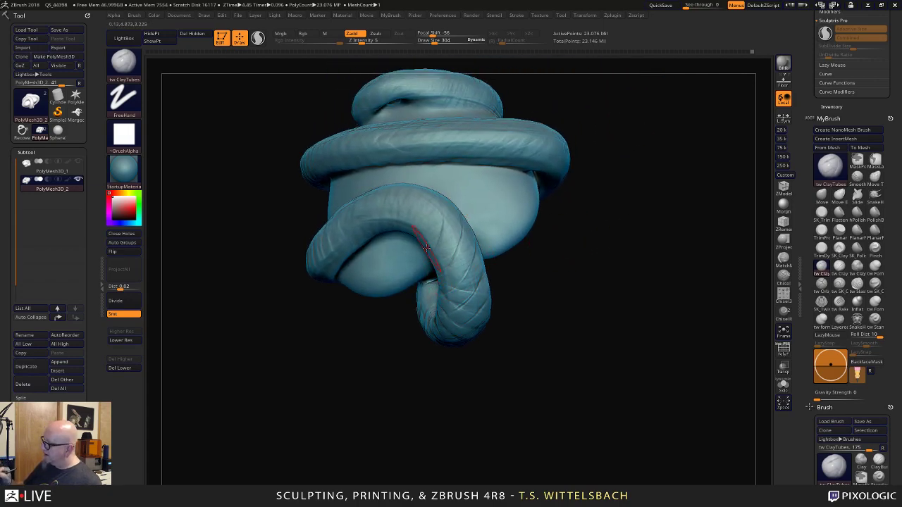
left_click_drag(417, 313, 613, 236)
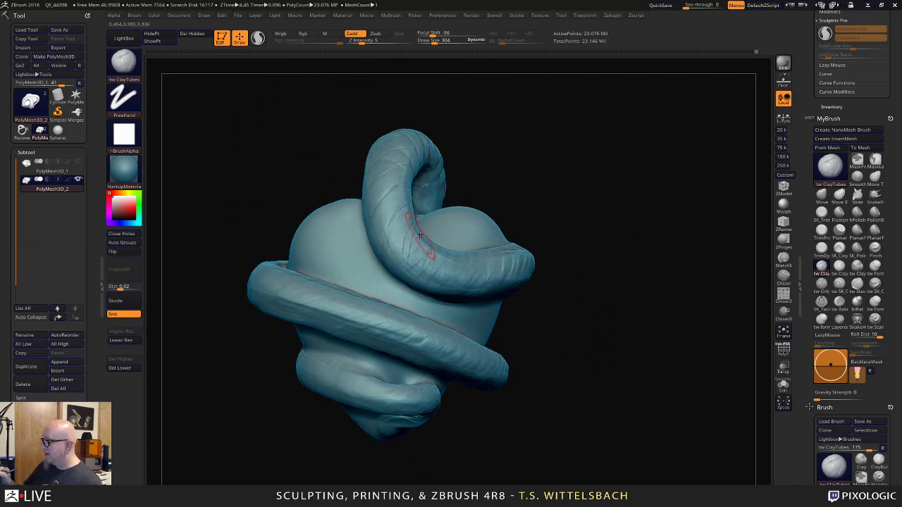
left_click_drag(579, 199, 572, 224)
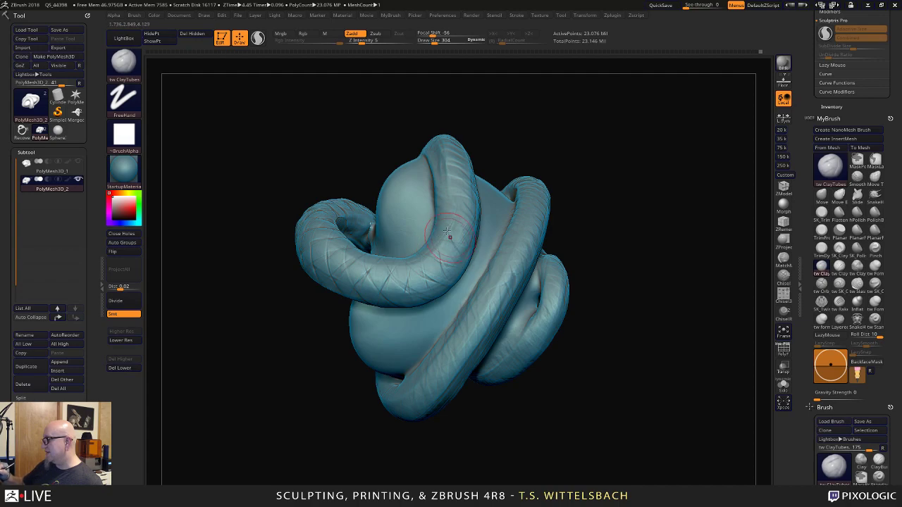
Add crossing scale strokes around the bend where the raised loop turns into the upper coil.
mouse_move(539, 436)
left_mouse_down("alt")
mouse_move(513, 383)
mouse_move(557, 325)
mouse_move(567, 288)
mouse_move(582, 402)
mouse_move(705, 250)
mouse_move(693, 377)
mouse_move(496, 242)
left_mouse_up("alt")
mouse_move(708, 379)
left_mouse_down()
mouse_move(718, 300)
mouse_move(684, 213)
mouse_move(647, 214)
left_mouse_up()
left_click_drag(463, 275, 636, 331)
left_click_drag(633, 283, 462, 269)
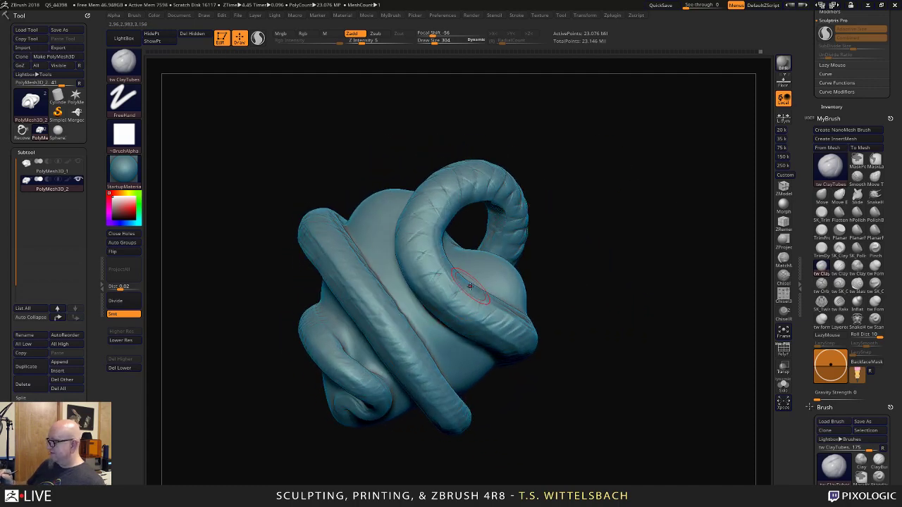
left_click_drag(548, 328, 500, 306)
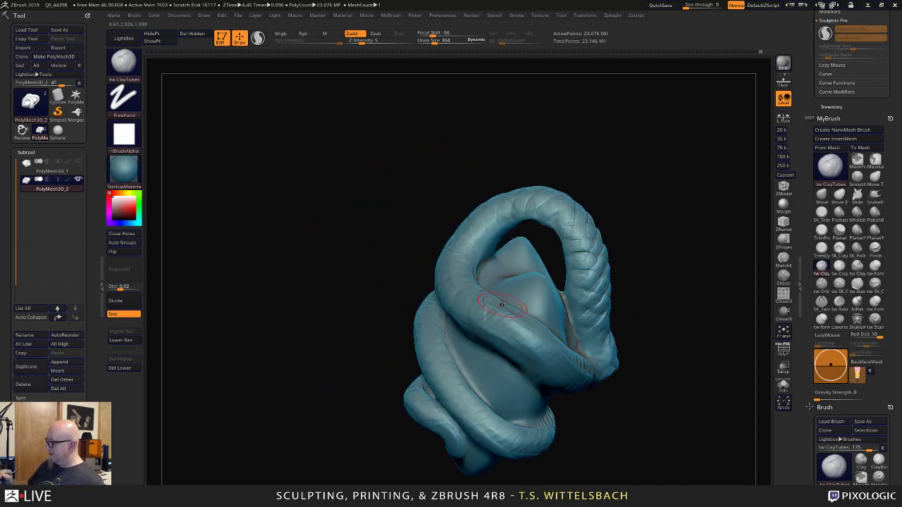
left_click_drag(591, 347, 560, 344)
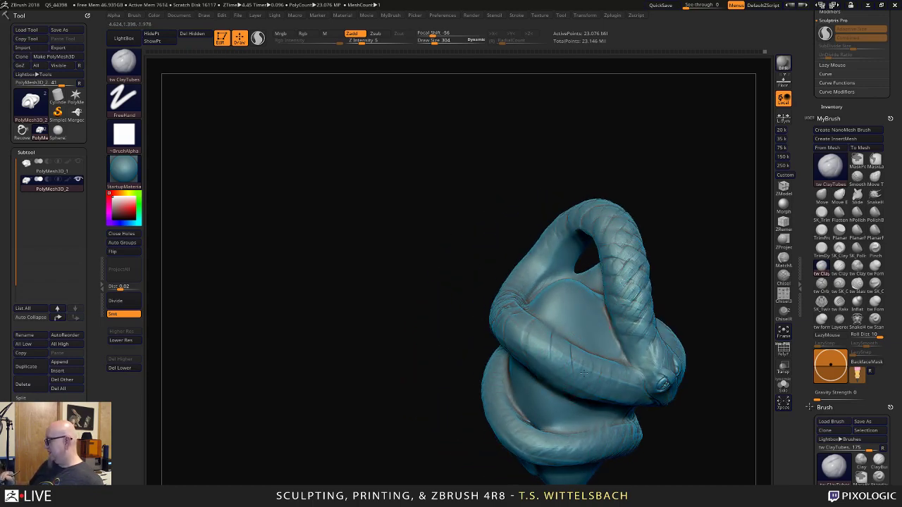
Continue the scale pattern along the upper coil up to where it passes beneath the snake's head.
left_click_drag(679, 398, 482, 322)
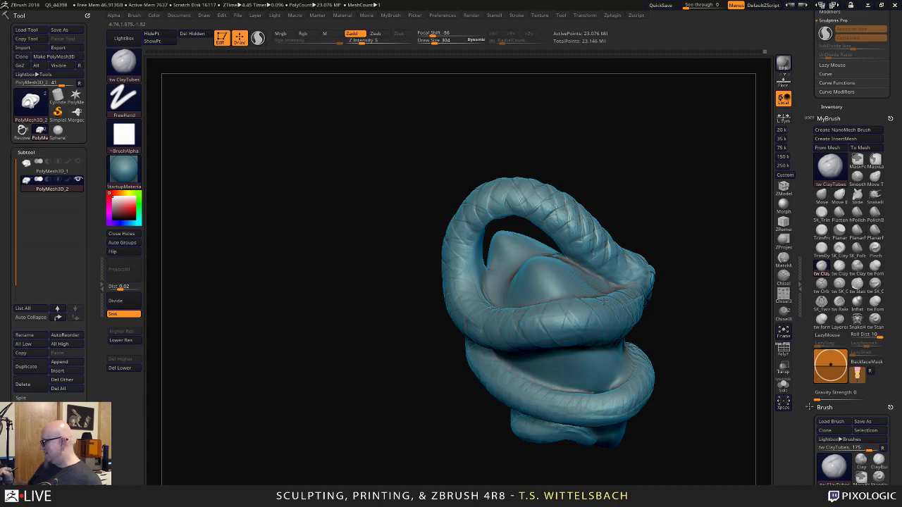
mouse_move(603, 300)
right_mouse_down()
mouse_move(620, 295)
mouse_move(604, 289)
right_mouse_up()
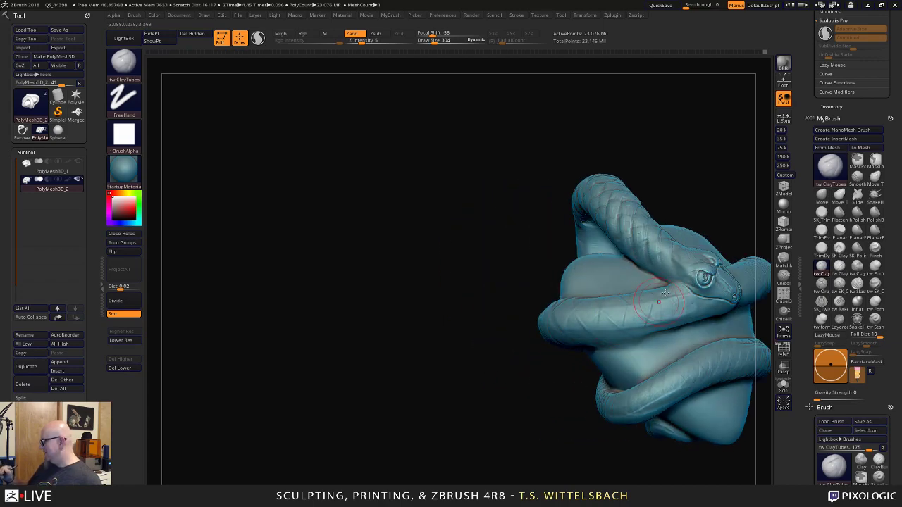
mouse_move(699, 484)
right_mouse_down("ctrl")
mouse_move(650, 420)
mouse_move(674, 425)
mouse_move(457, 405)
mouse_move(656, 458)
right_mouse_up("ctrl")
mouse_move(657, 457)
right_mouse_down()
mouse_move(718, 372)
mouse_move(702, 310)
mouse_move(709, 264)
mouse_move(694, 262)
right_mouse_up()
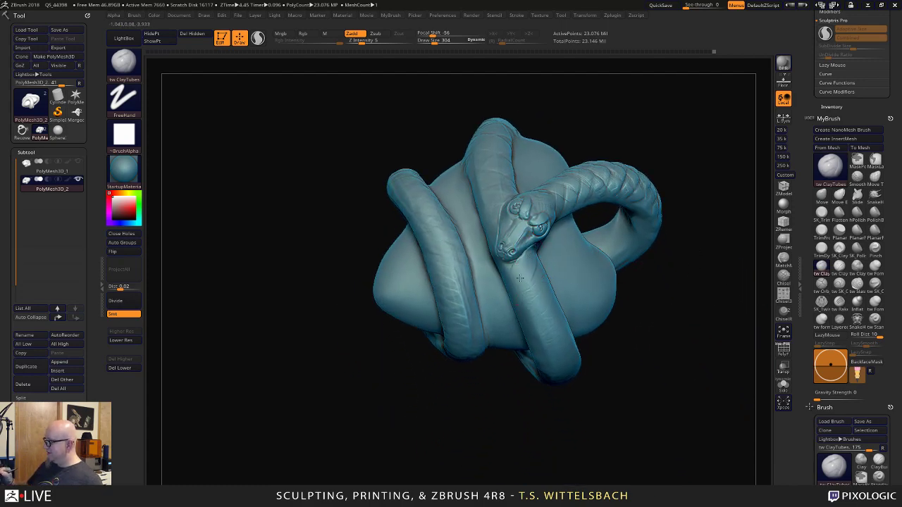
Stroke diagonal scale marks onto the coil section that emerges from beneath the snake's chin.
right_click_drag(554, 413, 555, 307)
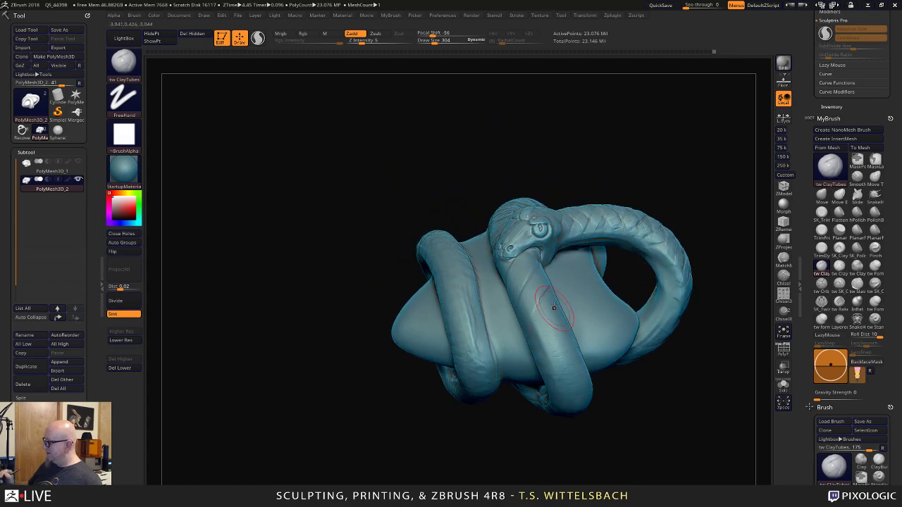
mouse_move(529, 362)
right_mouse_down()
mouse_move(559, 472)
mouse_move(501, 424)
mouse_move(502, 357)
right_mouse_up()
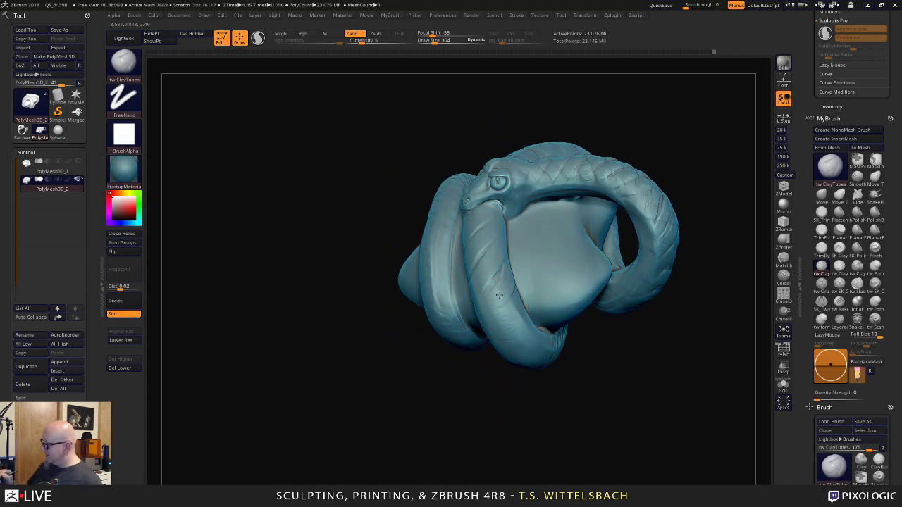
right_click_drag(469, 397, 510, 289)
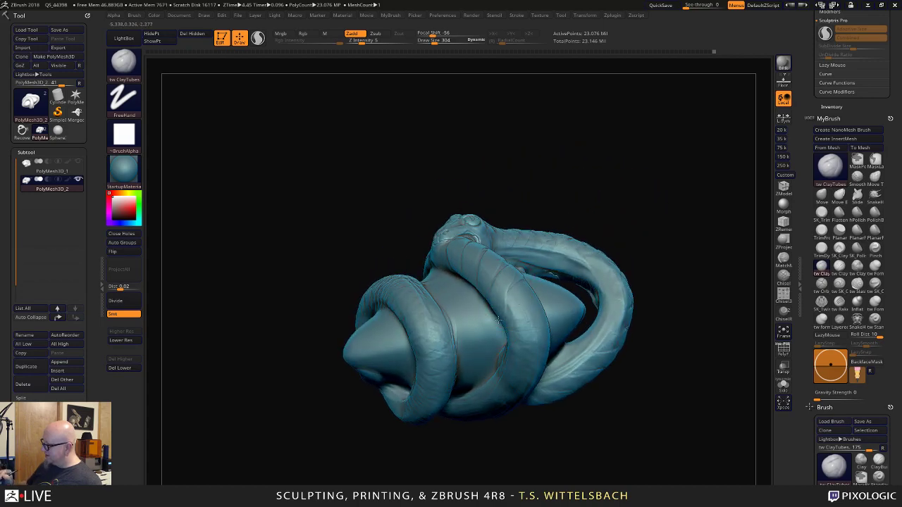
right_click_drag(498, 320, 532, 282)
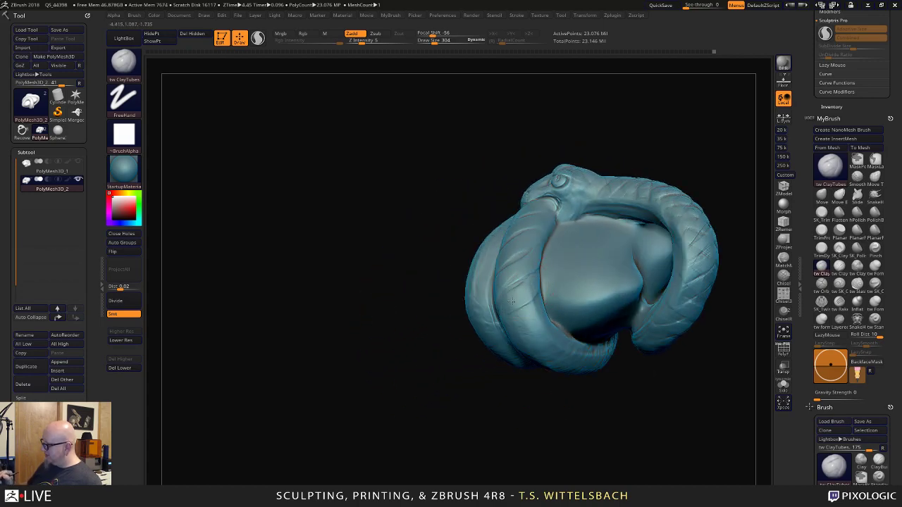
mouse_move(470, 408)
right_mouse_down()
mouse_move(521, 398)
mouse_move(539, 287)
right_mouse_up()
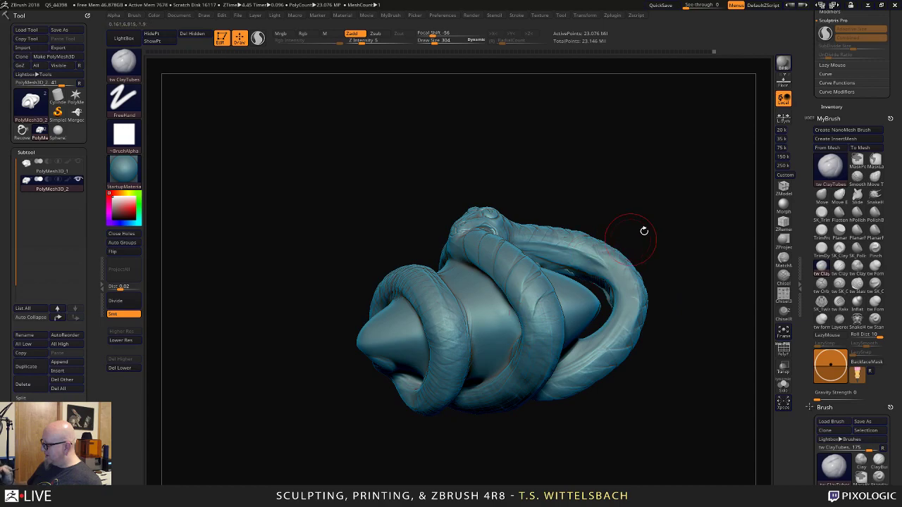
Carry the diagonal scale marks along the upper coil around the far side of the heart.
mouse_move(644, 230)
right_mouse_down()
mouse_move(700, 331)
mouse_move(669, 402)
mouse_move(612, 263)
mouse_move(461, 343)
right_mouse_up()
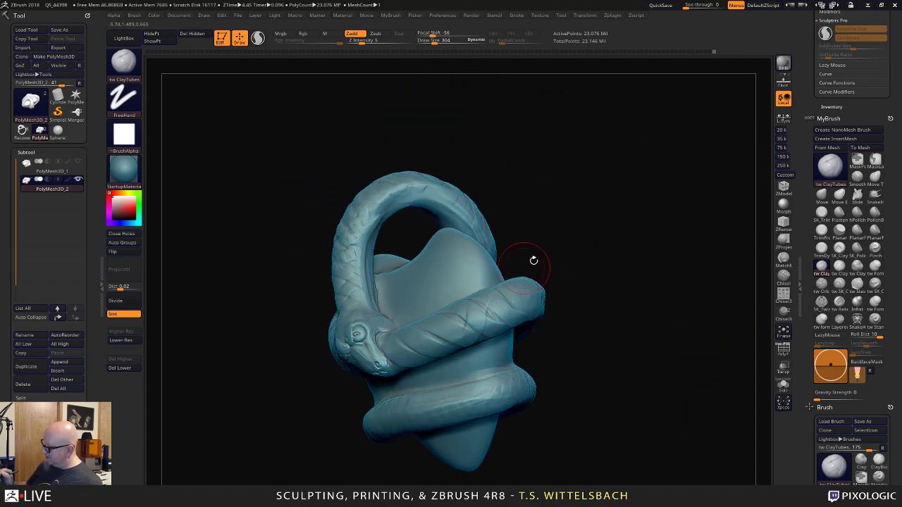
right_click_drag(533, 262, 504, 325)
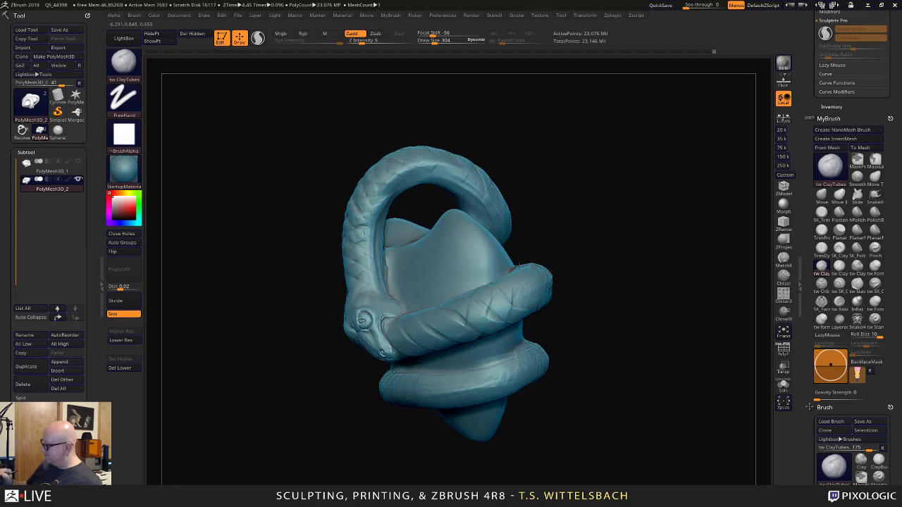
right_click_drag(517, 267, 519, 320)
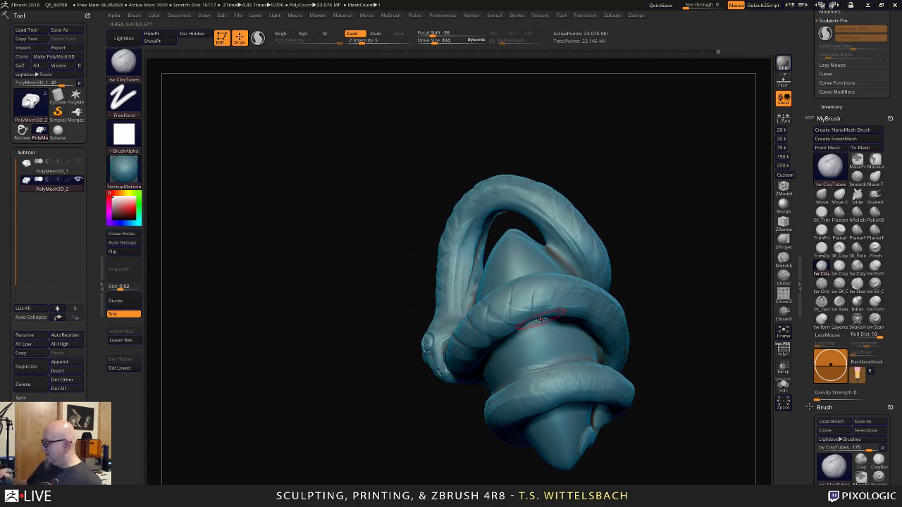
left_click_drag(518, 301, 576, 282)
left_click_drag(679, 242, 673, 262)
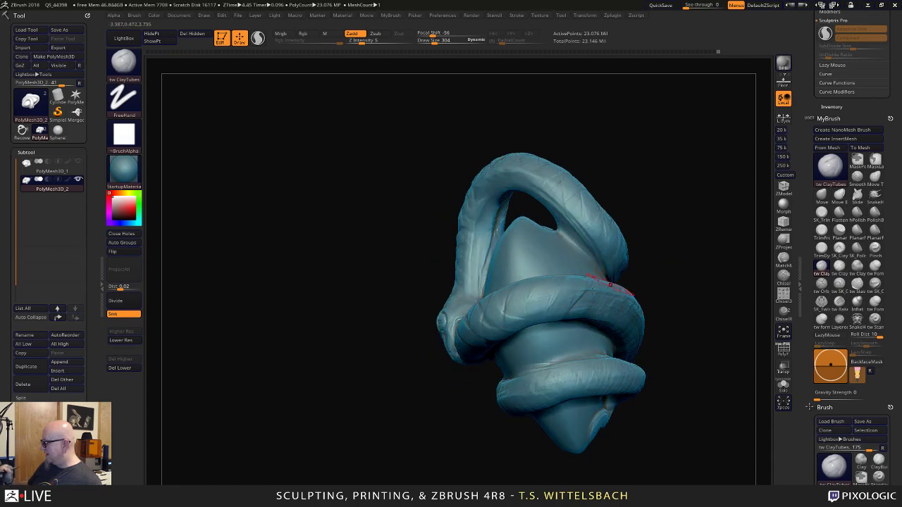
left_click_drag(685, 185, 673, 282)
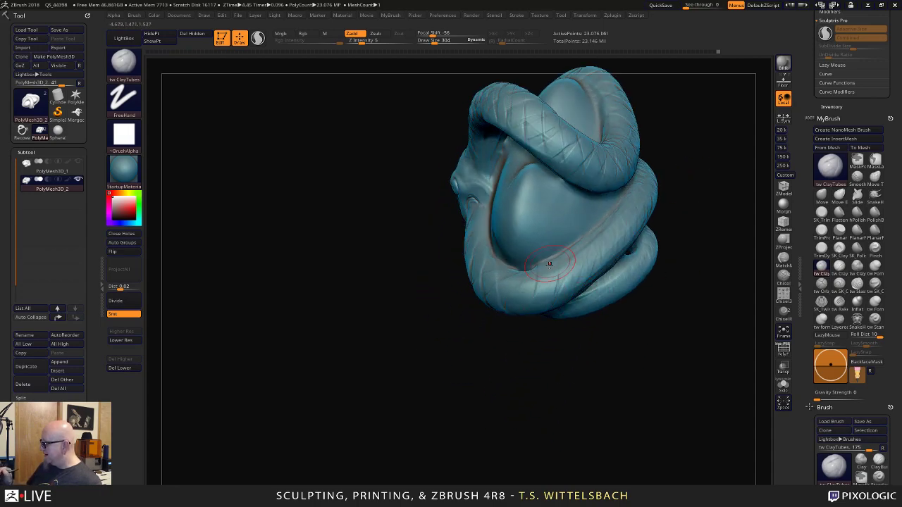
Cross the side coil's diagonal marks with opposing strokes to form diamond-shaped scales toward the back.
mouse_move(506, 277)
right_mouse_down()
mouse_move(587, 338)
mouse_move(622, 213)
mouse_move(542, 254)
right_mouse_up()
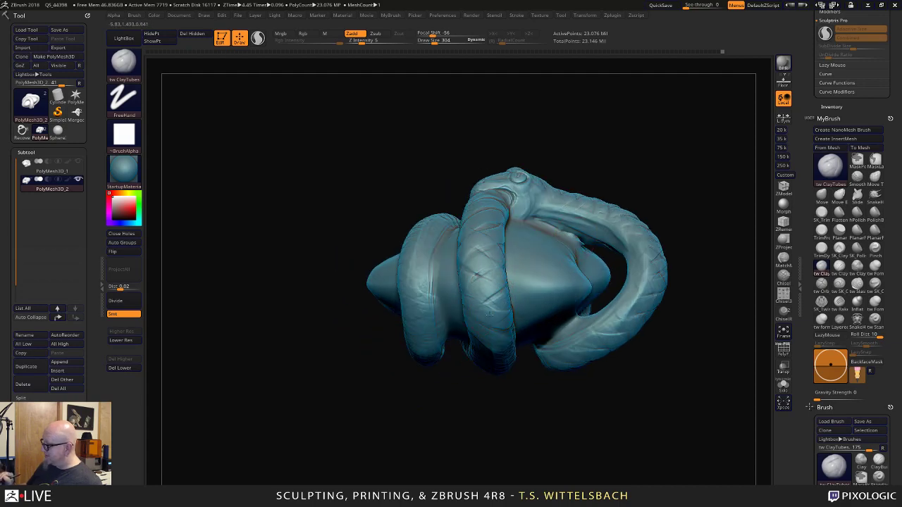
right_click_drag(492, 314, 563, 271)
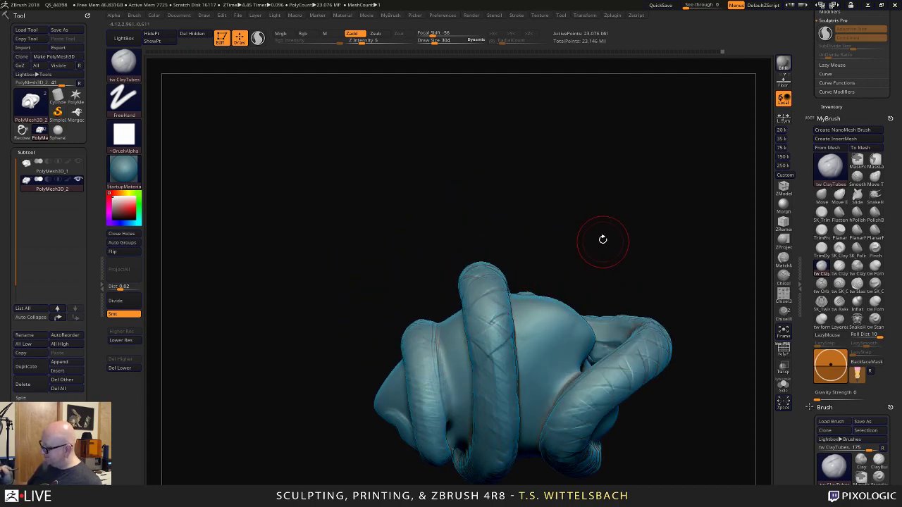
mouse_move(602, 240)
right_mouse_down()
mouse_move(586, 157)
mouse_move(482, 287)
right_mouse_up()
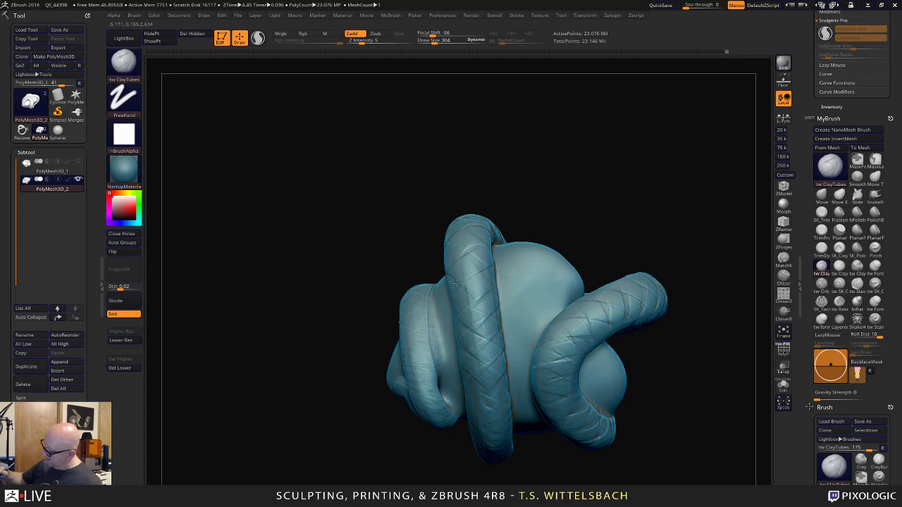
mouse_move(584, 246)
left_mouse_down()
mouse_move(543, 177)
mouse_move(436, 339)
left_mouse_up()
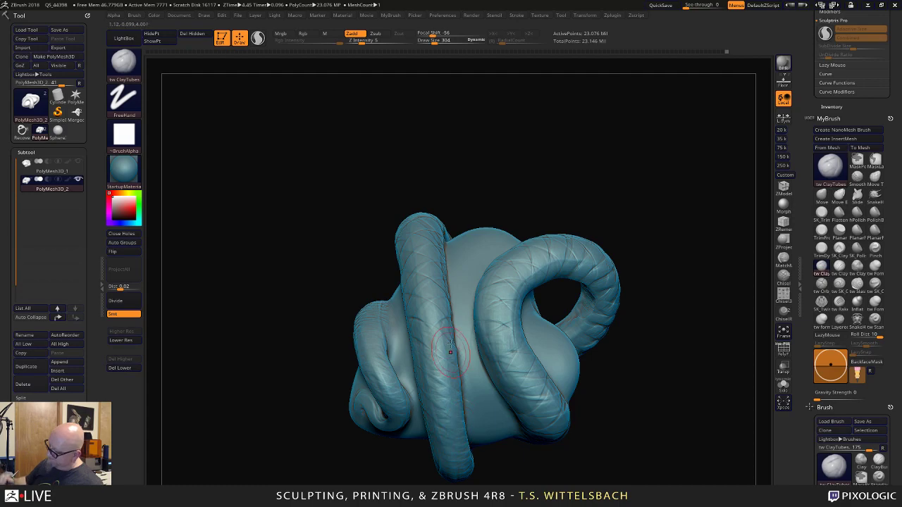
Extend the diamond scale pattern down the long slanted coil across the back of the heart.
mouse_move(447, 327)
left_mouse_down()
mouse_move(428, 356)
mouse_move(426, 414)
left_mouse_up()
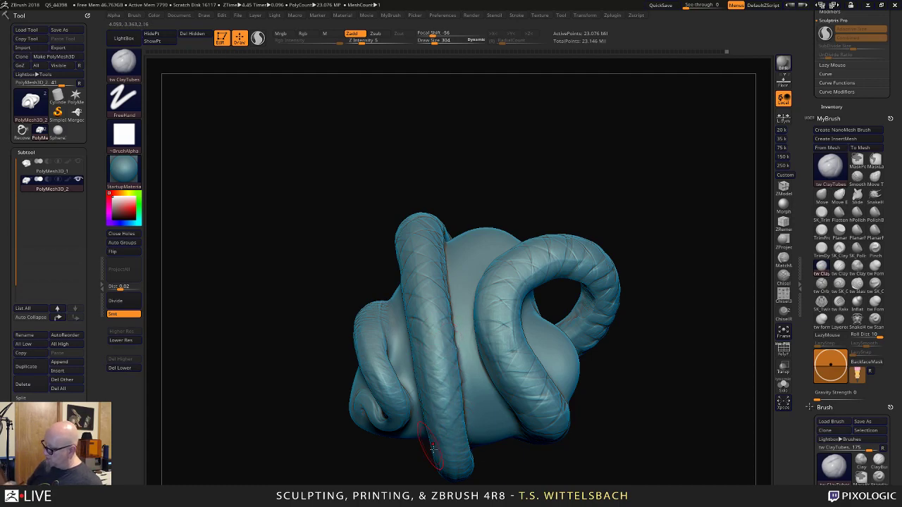
left_click_drag(553, 498, 561, 281, "alt")
mouse_move(475, 326)
left_mouse_down()
mouse_move(459, 345)
mouse_move(460, 365)
left_mouse_up()
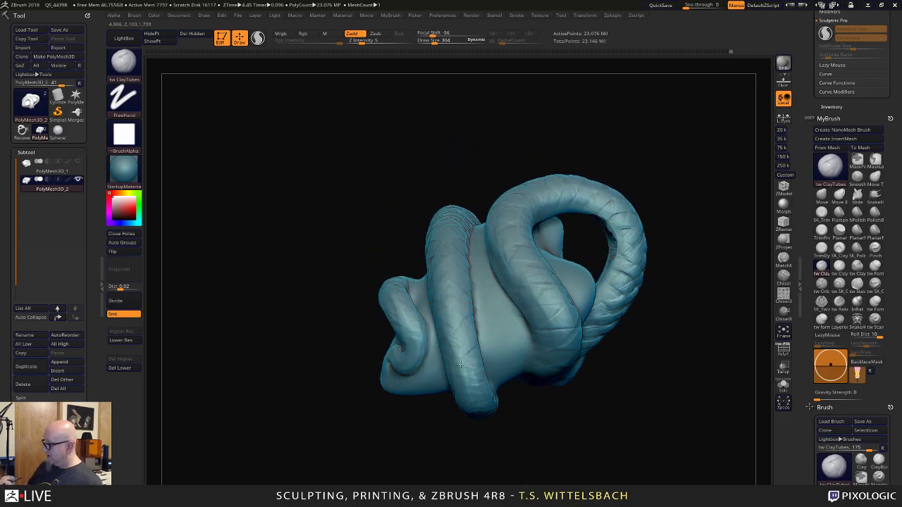
left_click_drag(449, 403, 479, 378)
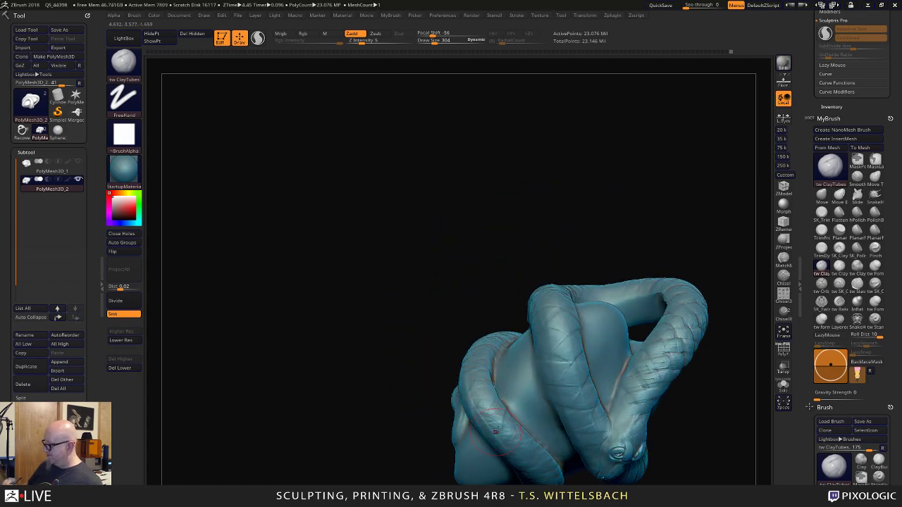
Continue the scale strokes on the lower coil across the heart's front and around its side toward the tail.
mouse_move(661, 482)
left_mouse_down("alt")
mouse_move(622, 387)
mouse_move(599, 290)
left_mouse_up("alt")
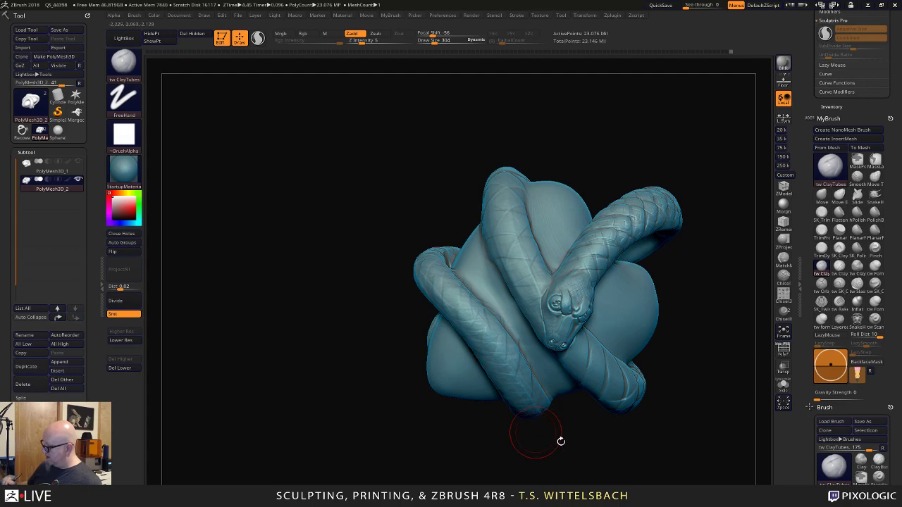
mouse_move(559, 439)
left_mouse_down()
mouse_move(670, 425)
mouse_move(658, 326)
mouse_move(629, 235)
left_mouse_up()
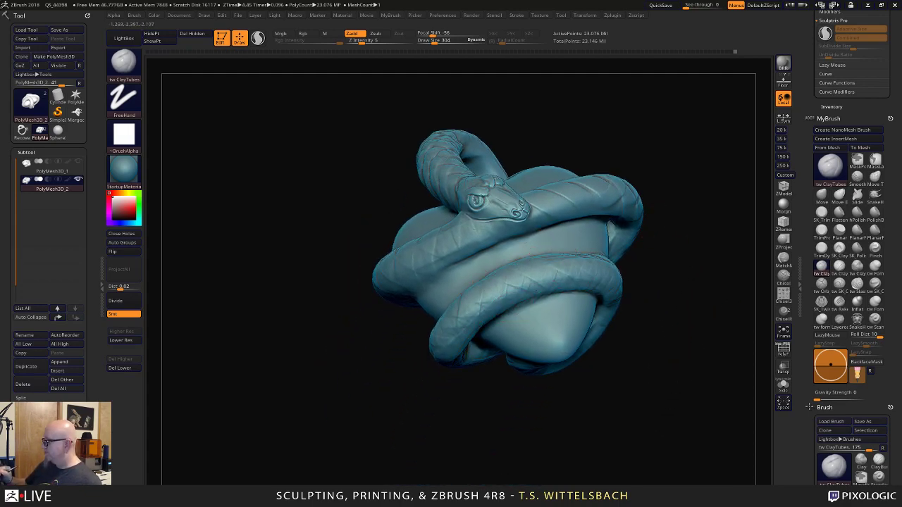
right_click_drag(550, 298, 624, 268)
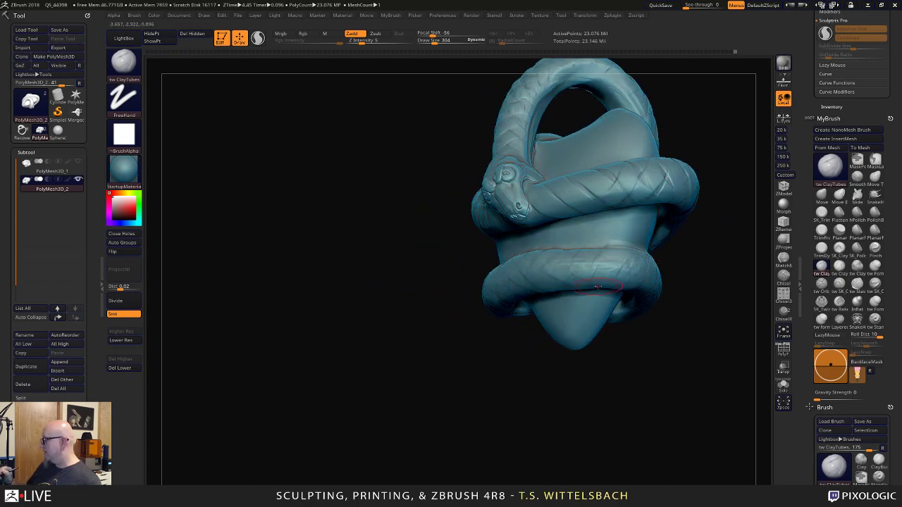
left_click_drag(704, 244, 652, 271)
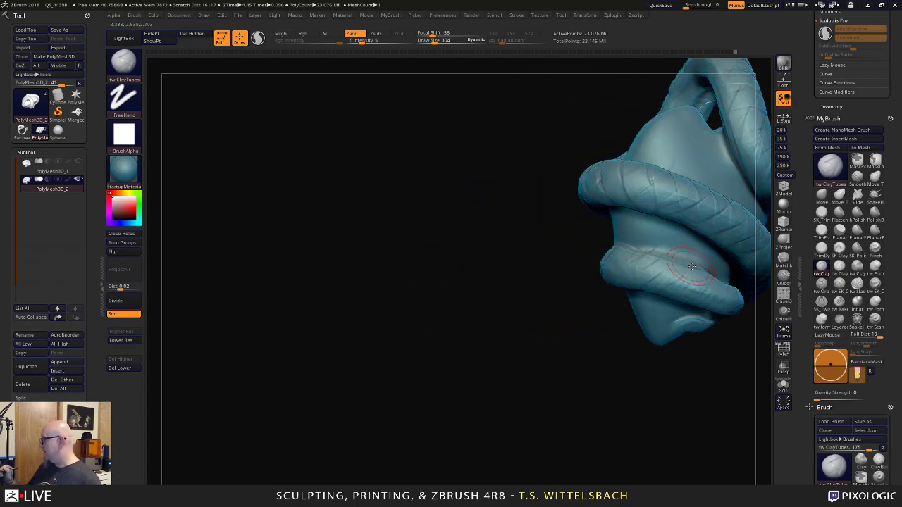
left_click_drag(695, 367, 563, 390, "alt")
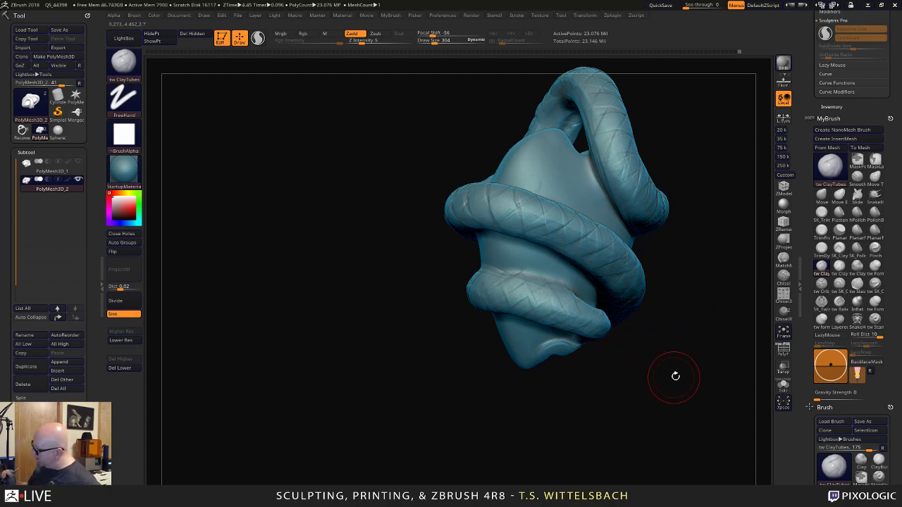
Reduce the ClayTubes draw size to 112 and stroke fine lengthwise ridges along the tail curled around the heart's lower tip.
right_click_drag(675, 374, 584, 317)
right_click_drag(629, 347, 554, 283, "alt")
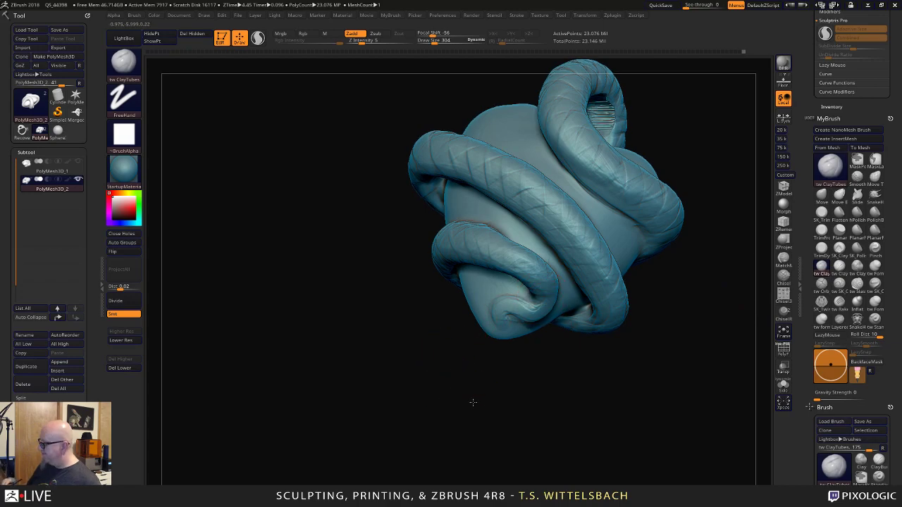
left_click_drag(473, 401, 434, 389)
mouse_move(434, 390)
left_mouse_down("alt")
mouse_move(398, 355)
mouse_move(437, 380)
left_mouse_up("alt")
right_click_drag(477, 145, 437, 190)
key("space")
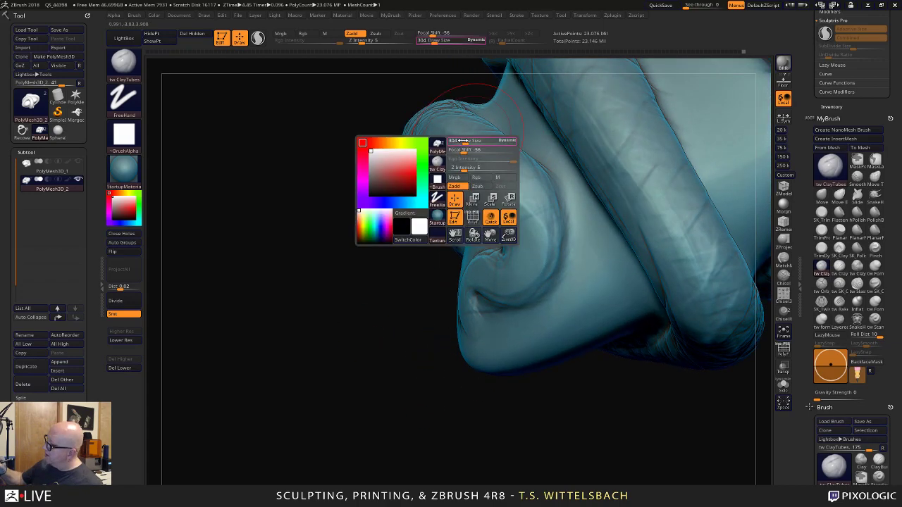
left_click(460, 142)
mouse_move(484, 160)
left_mouse_down()
mouse_move(532, 206)
mouse_move(543, 252)
left_mouse_up()
mouse_move(490, 414)
left_mouse_down()
mouse_move(652, 443)
mouse_move(666, 204)
left_mouse_up()
mouse_move(667, 203)
right_mouse_down()
mouse_move(656, 362)
mouse_move(543, 308)
right_mouse_up()
mouse_move(499, 299)
left_mouse_down()
mouse_move(508, 364)
mouse_move(538, 367)
mouse_move(543, 346)
mouse_move(491, 349)
mouse_move(496, 282)
mouse_move(437, 279)
mouse_move(387, 352)
mouse_move(377, 328)
left_mouse_up()
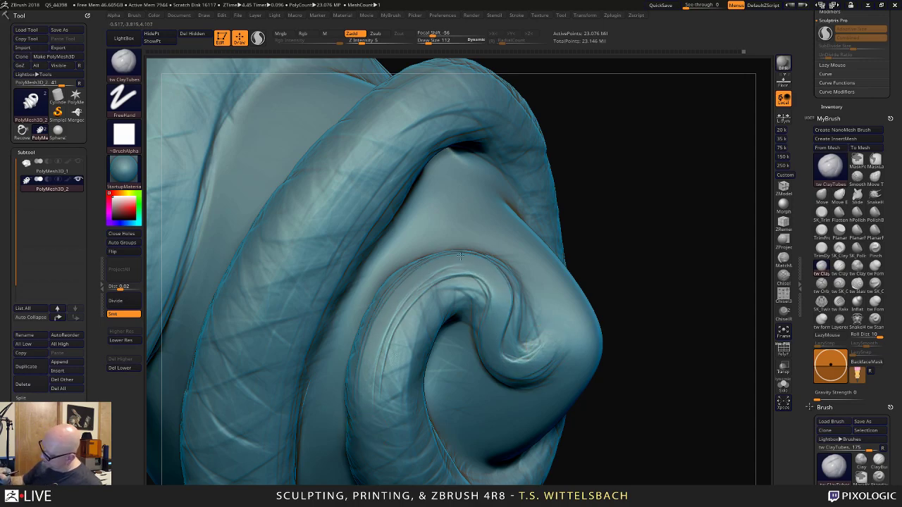
Blend the ridges on the curled tail and cover it with small crisscross scale marks.
mouse_move(460, 257)
left_mouse_down()
mouse_move(502, 303)
mouse_move(498, 337)
mouse_move(535, 379)
mouse_move(540, 360)
mouse_move(490, 325)
mouse_move(465, 271)
mouse_move(376, 356)
mouse_move(405, 310)
mouse_move(441, 280)
mouse_move(473, 282)
mouse_move(475, 400)
left_mouse_up()
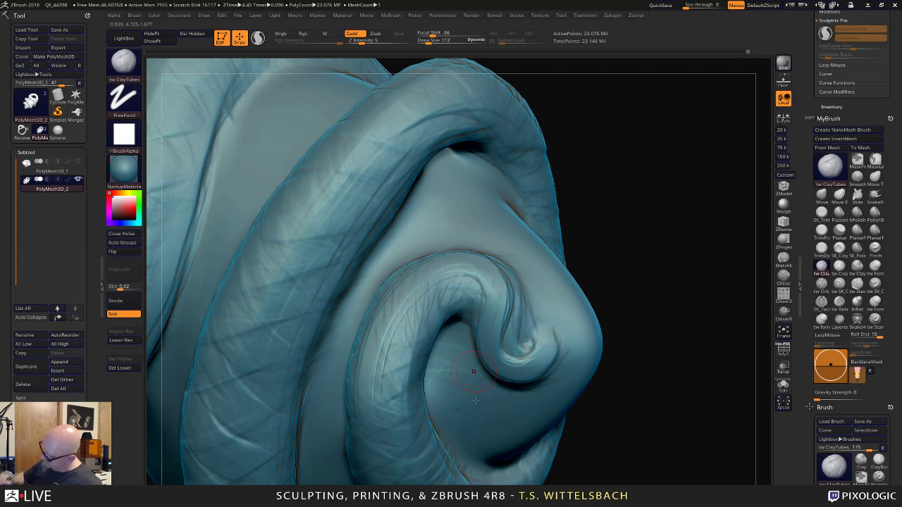
mouse_move(512, 307)
left_mouse_down()
mouse_move(507, 336)
mouse_move(518, 354)
left_mouse_up()
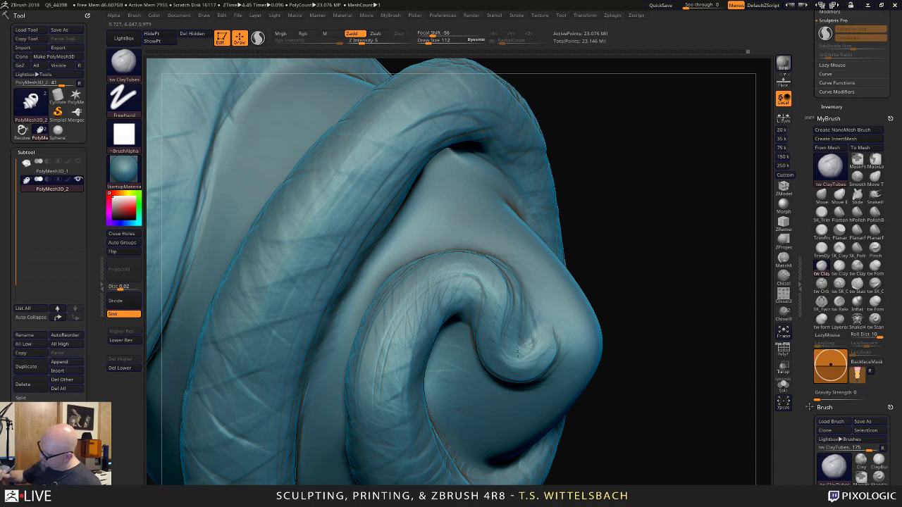
left_click_drag(489, 276, 401, 364)
left_click_drag(629, 270, 634, 180, "alt")
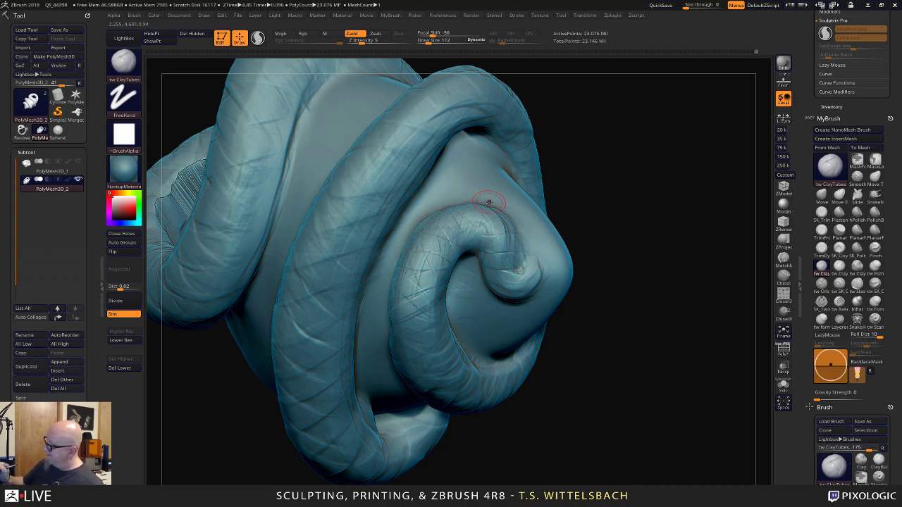
Smooth the rough detail in the snake's eyes and nostrils, and add fine hatched scale strokes on the snout and neck.
left_click_drag(694, 331, 595, 112)
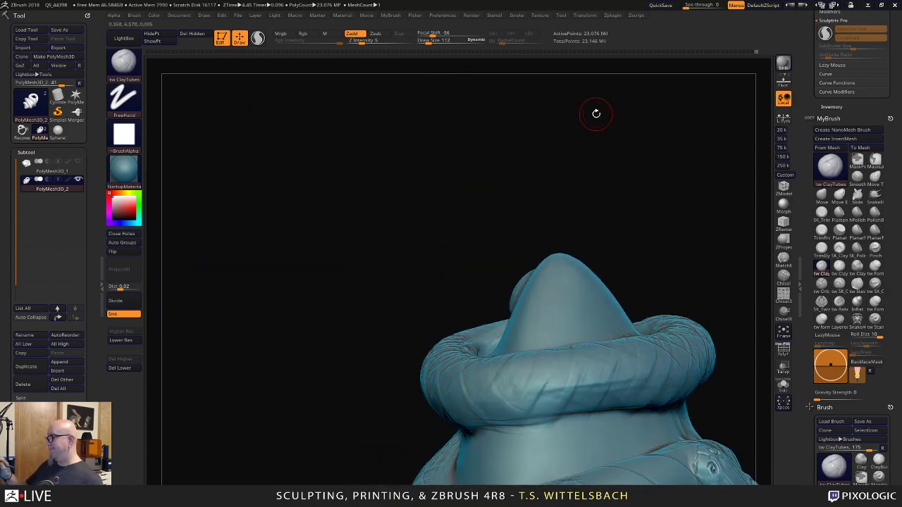
left_click_drag(672, 188, 620, 472, "alt")
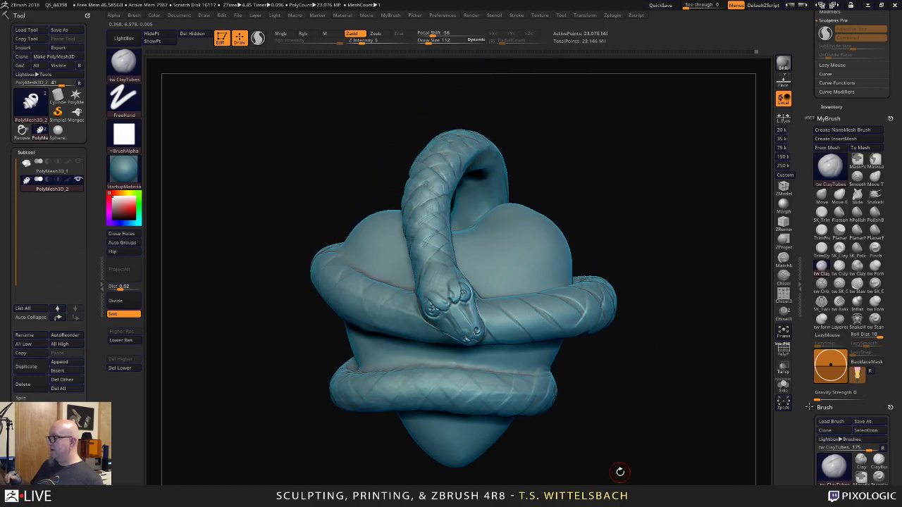
mouse_move(620, 404)
left_mouse_down("alt")
mouse_move(693, 101)
mouse_move(697, 137)
left_mouse_up("alt")
key("shift")
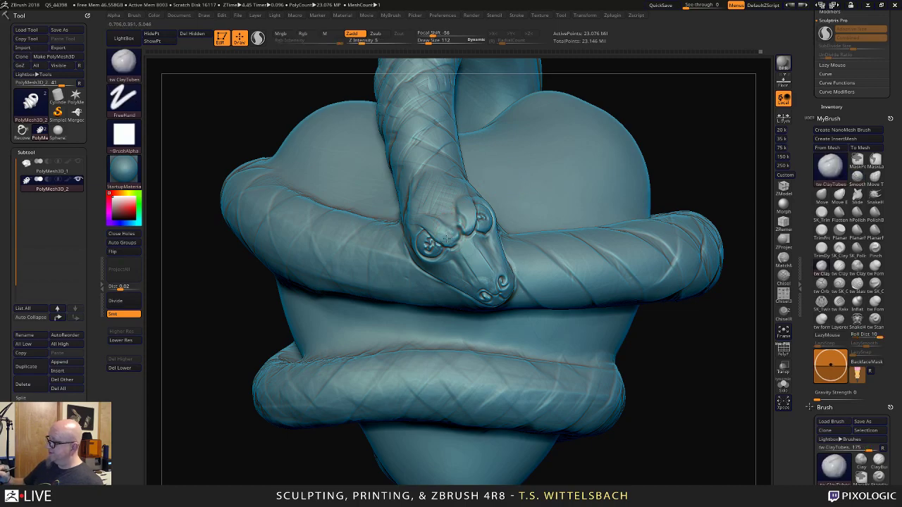
key("shift")
left_click_drag(482, 214, 484, 220, "shift")
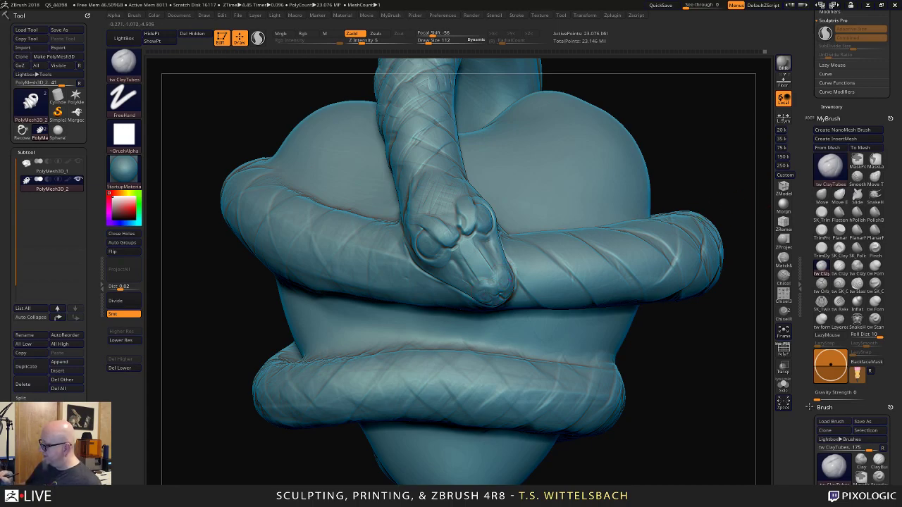
key("shift")
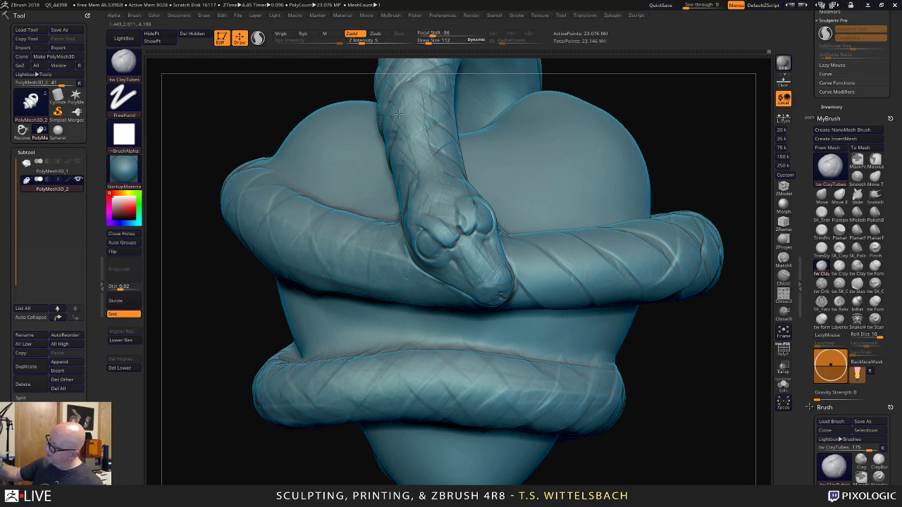
Reshape the snake's snout and nose tip with the Move Elastic brush at draw size 102.
left_click_drag(626, 97, 598, 437, "alt")
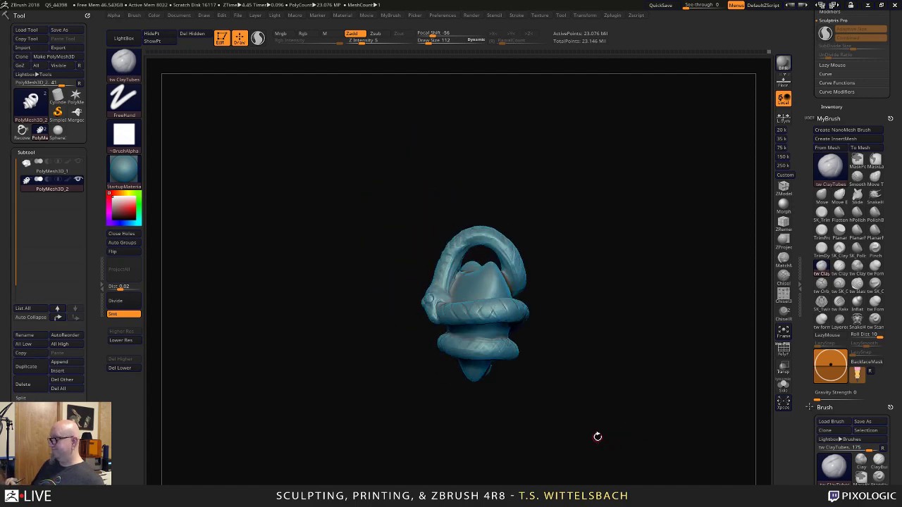
left_click_drag(512, 441, 497, 366, "alt")
left_click_drag(408, 434, 391, 382, "alt")
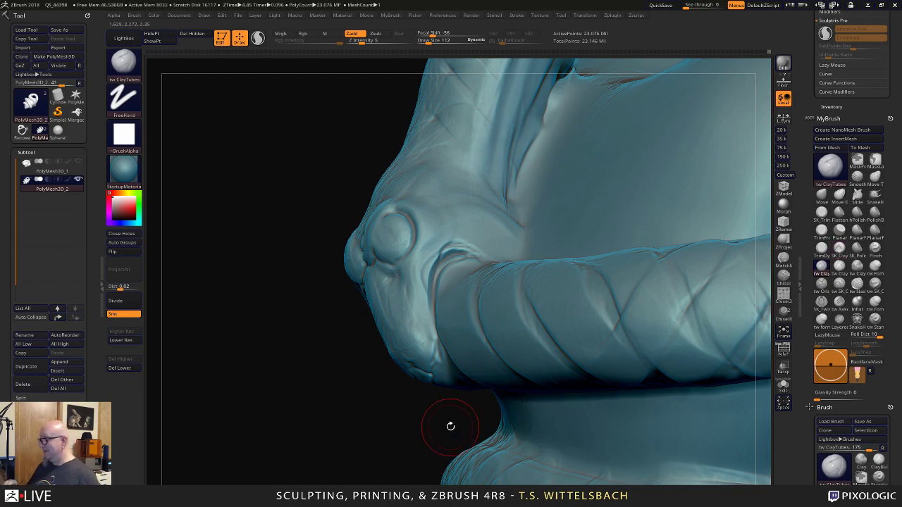
mouse_move(449, 425)
left_mouse_down()
mouse_move(574, 395)
mouse_move(676, 282)
left_mouse_up()
left_click_drag(724, 172, 614, 178, "alt")
left_click(839, 196)
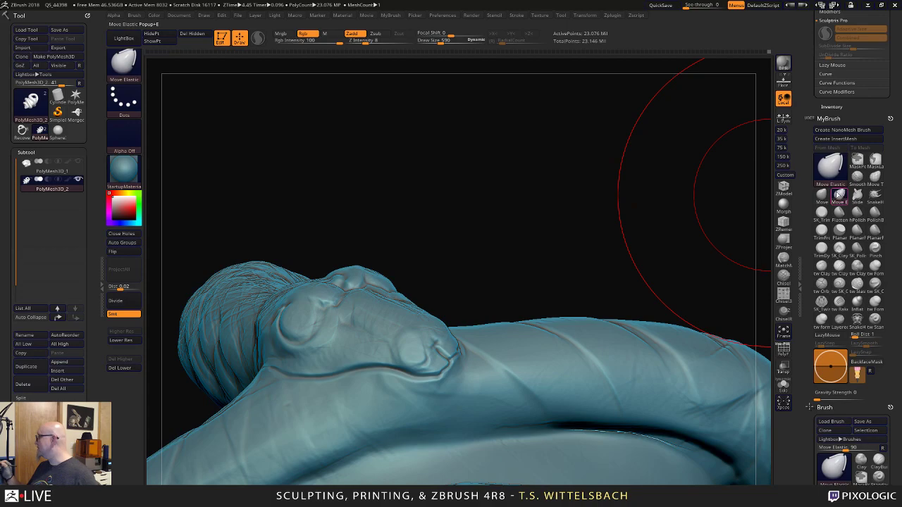
right_click(417, 339)
left_click_drag(418, 339, 403, 340)
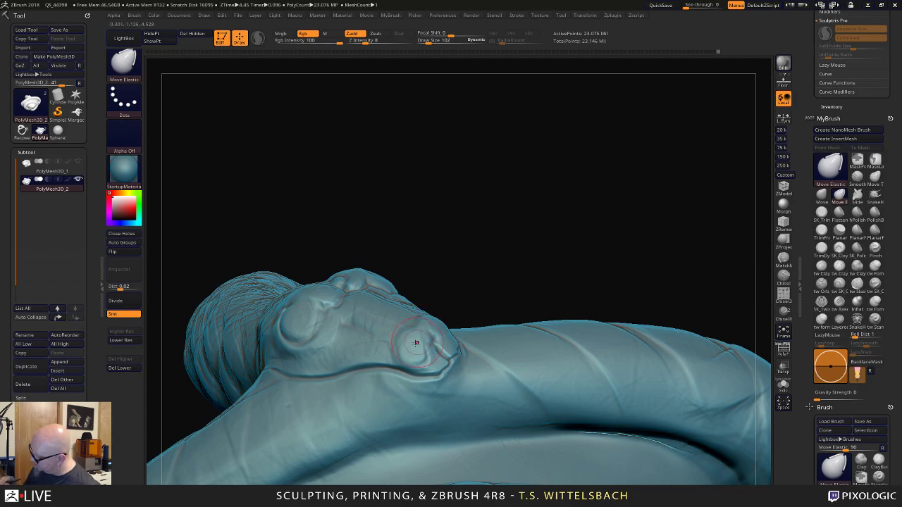
left_click_drag(426, 315, 428, 322)
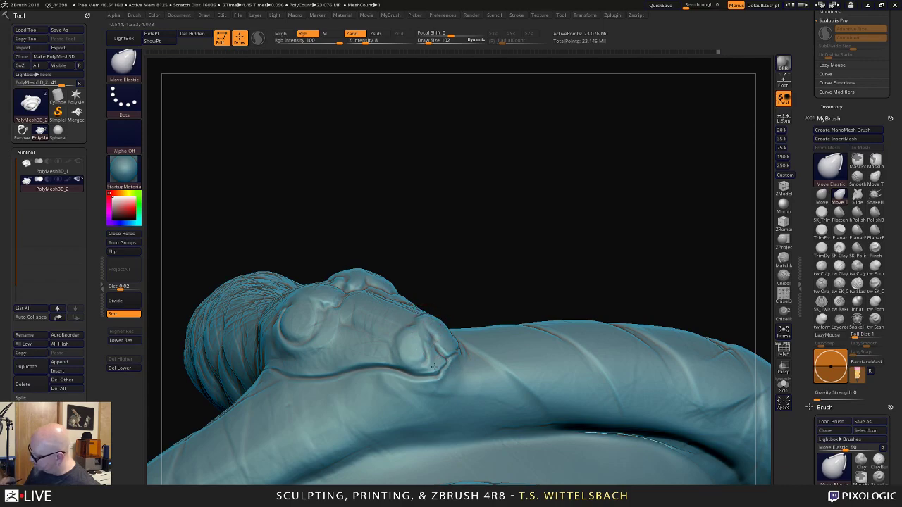
left_click_drag(499, 296, 494, 402)
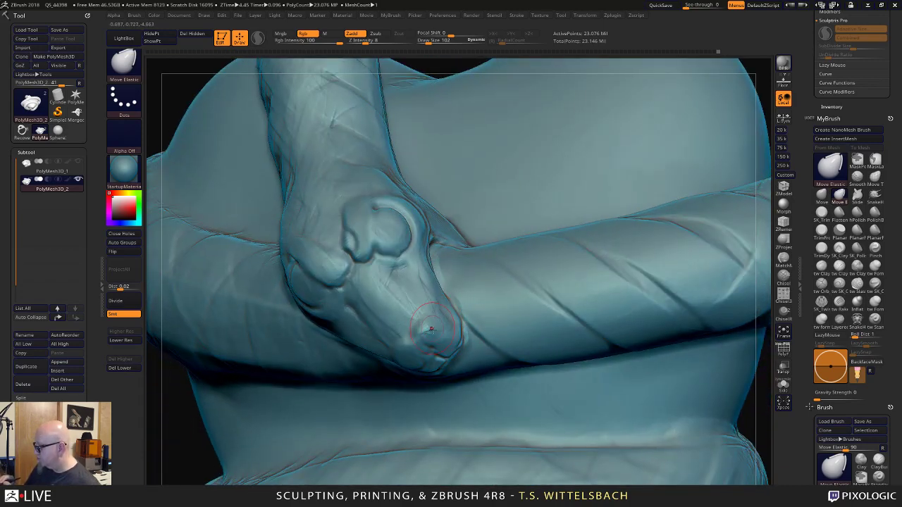
right_click_drag(362, 406, 398, 354)
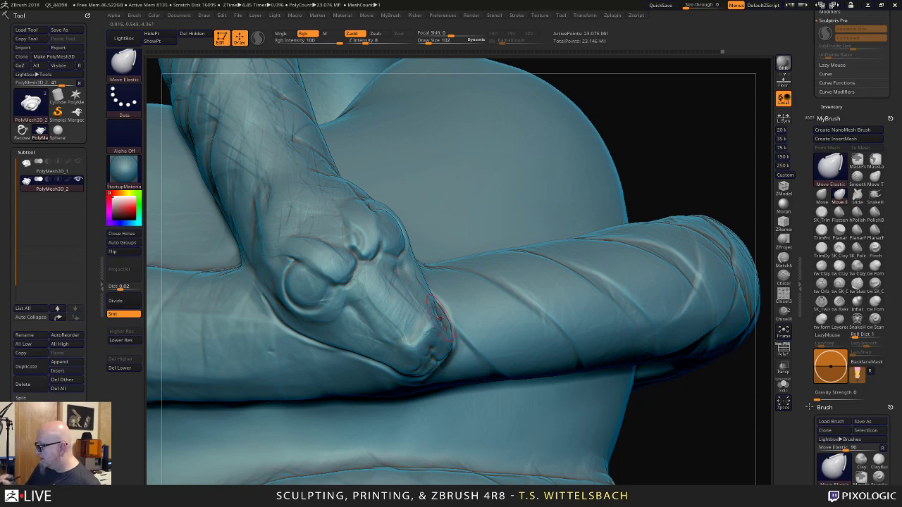
left_click_drag(632, 456, 614, 365)
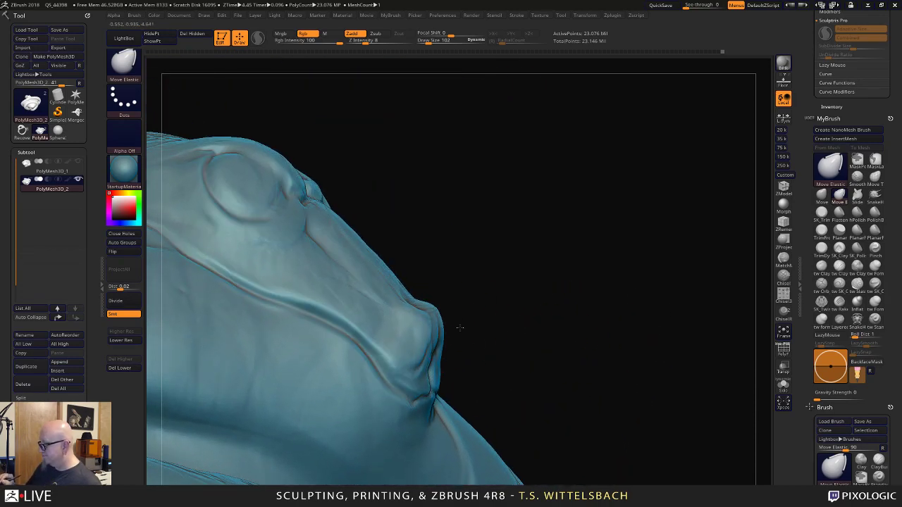
Carve the nostrils on both sides of the snout with the Orb Cracks brush at draw size 24.
left_click(822, 283)
right_click(552, 292)
mouse_move(551, 292)
left_mouse_down()
mouse_move(495, 293)
mouse_move(445, 309)
left_mouse_up()
right_click(494, 291)
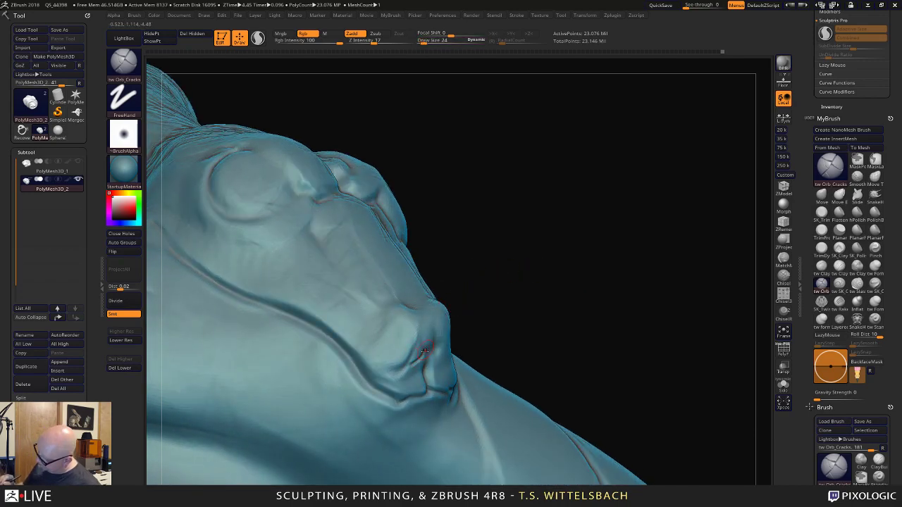
mouse_move(424, 350)
left_mouse_down()
mouse_move(392, 369)
mouse_move(384, 332)
mouse_move(412, 356)
mouse_move(400, 347)
left_mouse_up()
mouse_move(458, 285)
left_mouse_down()
mouse_move(495, 260)
mouse_move(457, 264)
left_mouse_up()
right_click_drag(457, 262, 451, 271)
mouse_move(433, 358)
left_mouse_down()
mouse_move(462, 321)
mouse_move(437, 341)
mouse_move(444, 331)
left_mouse_up()
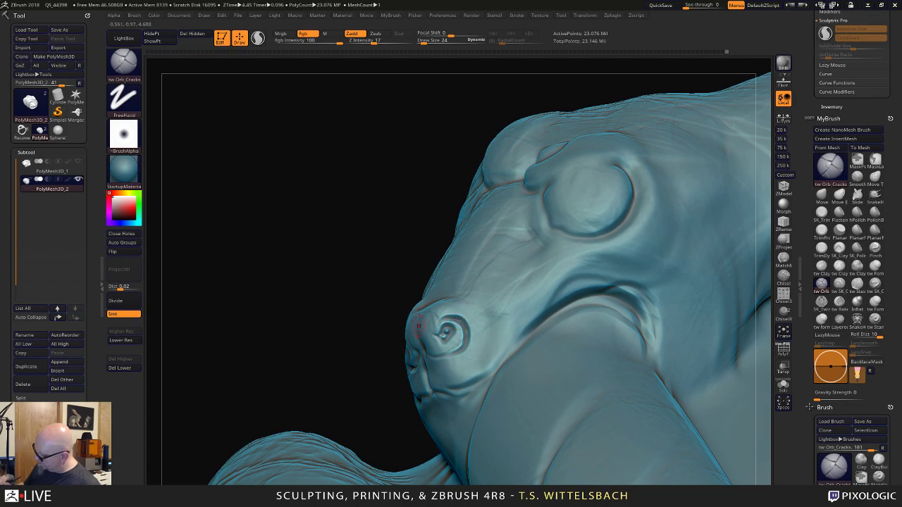
left_click_drag(426, 226, 502, 243)
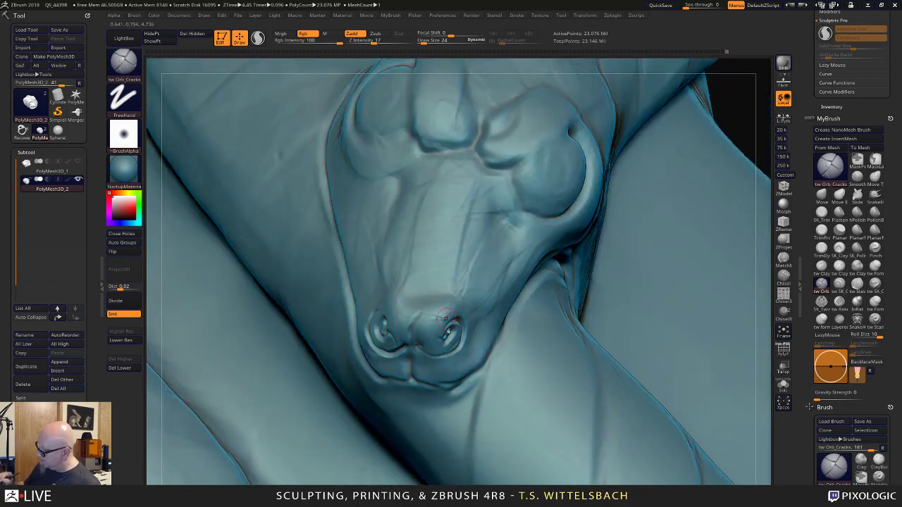
Carve a slit pupil into the eye on the side where the jaw rests over the coil, smoothing the stray mark.
left_click_drag(754, 138, 704, 88, "alt")
left_click_drag(638, 151, 693, 164, "alt")
right_click_drag(693, 164, 558, 170)
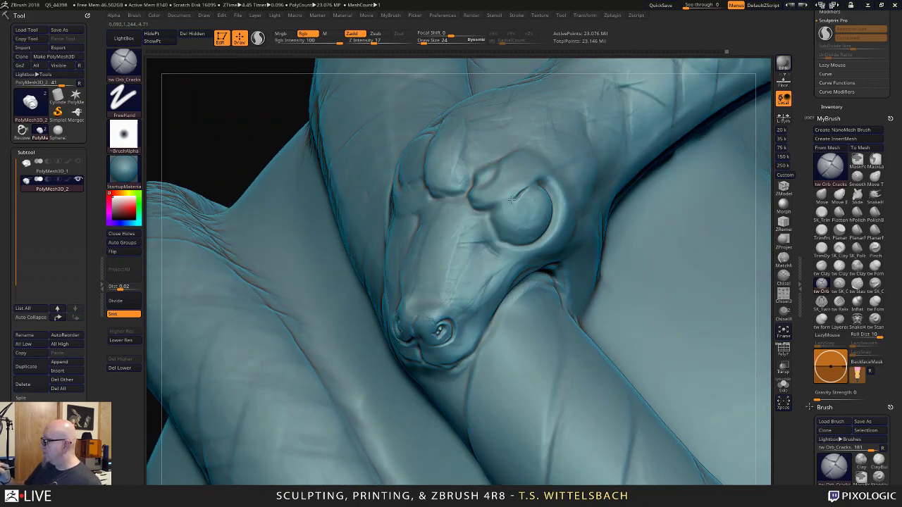
key("shift")
mouse_move(528, 193)
left_mouse_down("shift")
mouse_move(504, 207)
mouse_move(518, 205)
mouse_move(529, 223)
mouse_move(520, 191)
left_mouse_up("shift")
Deepen the crease under the brow on the head's opposite side and carve a slit pupil into that eye.
mouse_move(533, 72)
left_mouse_down()
mouse_move(604, 75)
mouse_move(582, 147)
mouse_move(439, 203)
left_mouse_up()
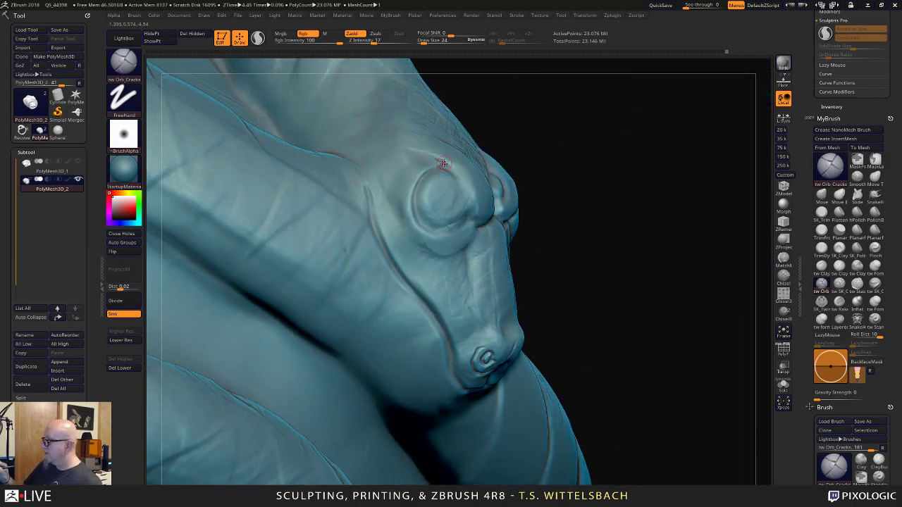
left_click_drag(443, 163, 486, 215)
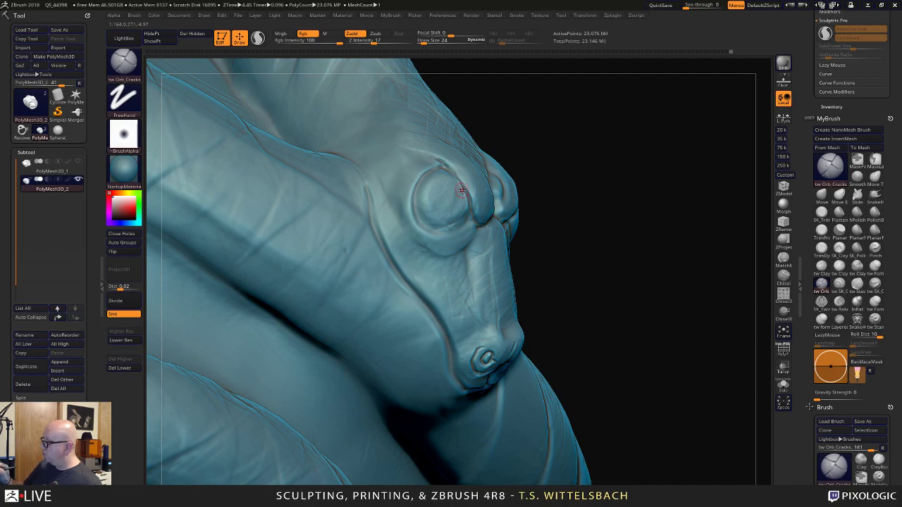
key("shift")
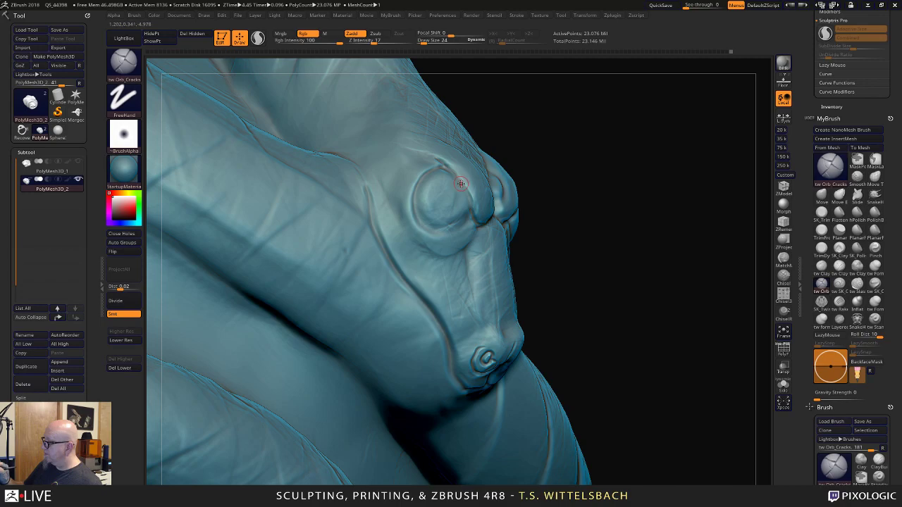
left_click_drag(439, 204, 446, 188)
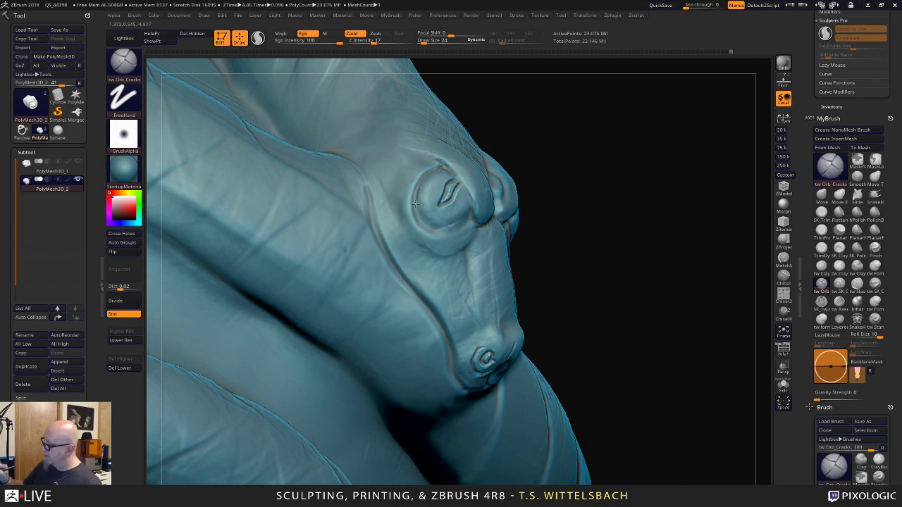
left_click_drag(624, 136, 557, 124)
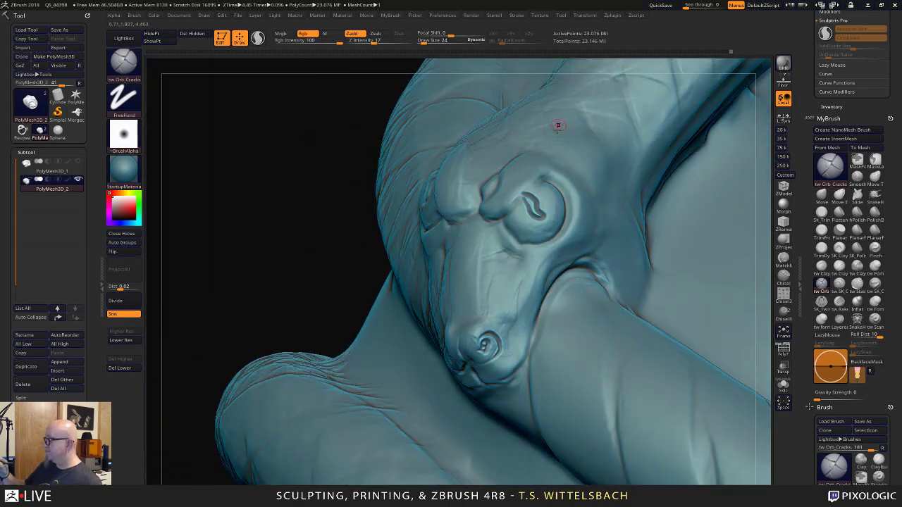
Examine the finished snake and heart from several angles and check the two subtools, PolyMesh3D_1 and PolyMesh3D_2.
left_click_drag(322, 286, 181, 117, "alt")
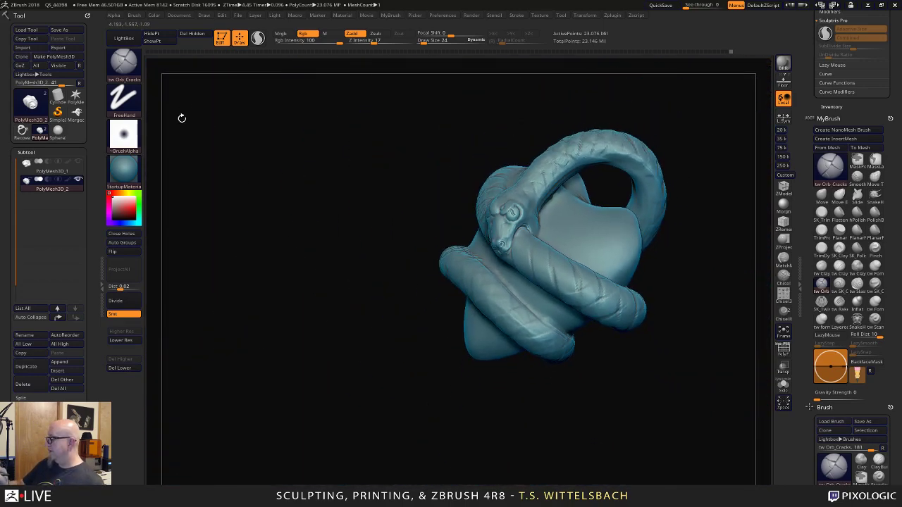
left_click_drag(615, 314, 332, 416)
left_click_drag(503, 428, 454, 362, "alt")
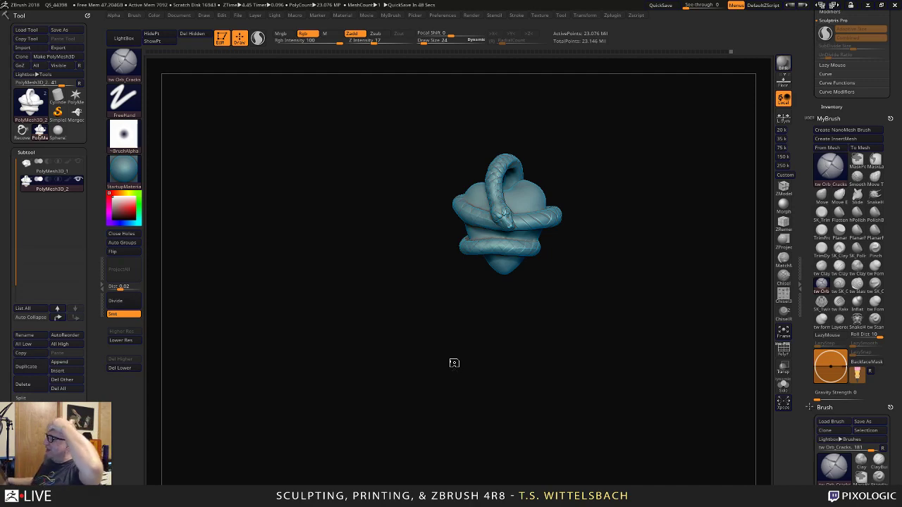
left_click_drag(521, 387, 385, 389)
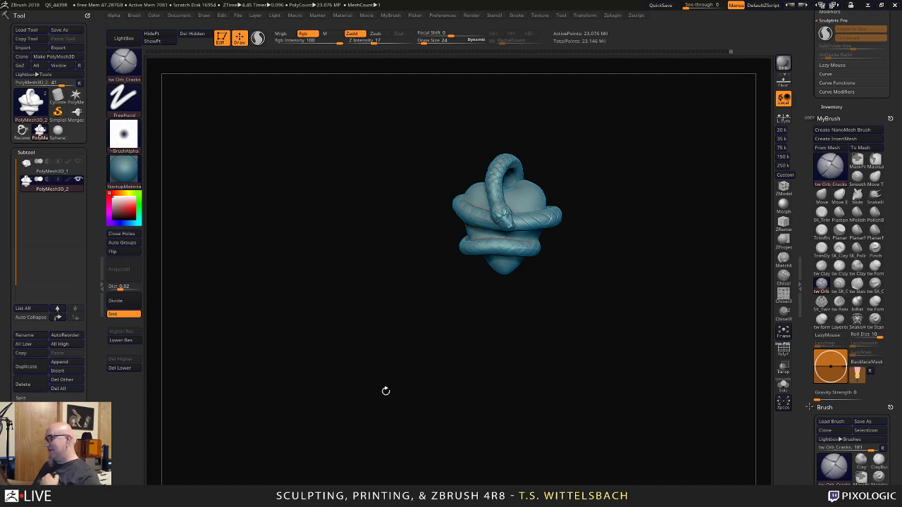
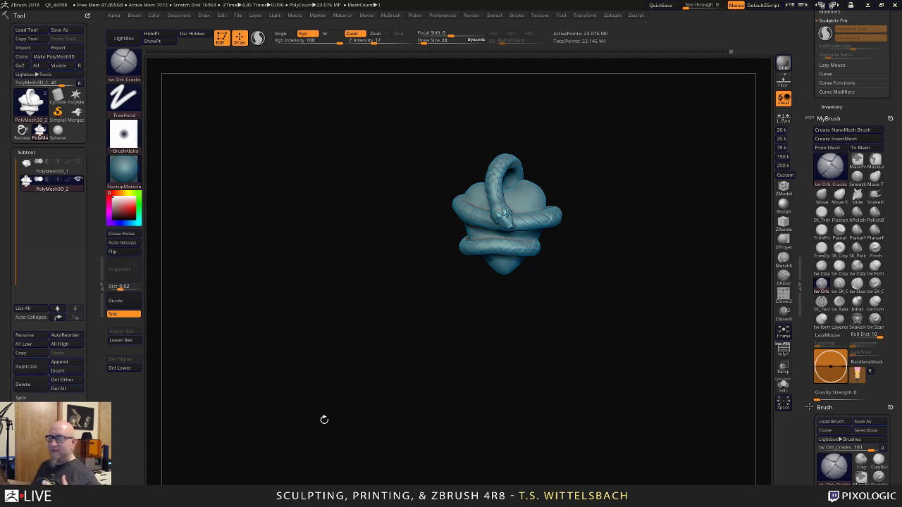
left_click(65, 170)
left_click(65, 171)
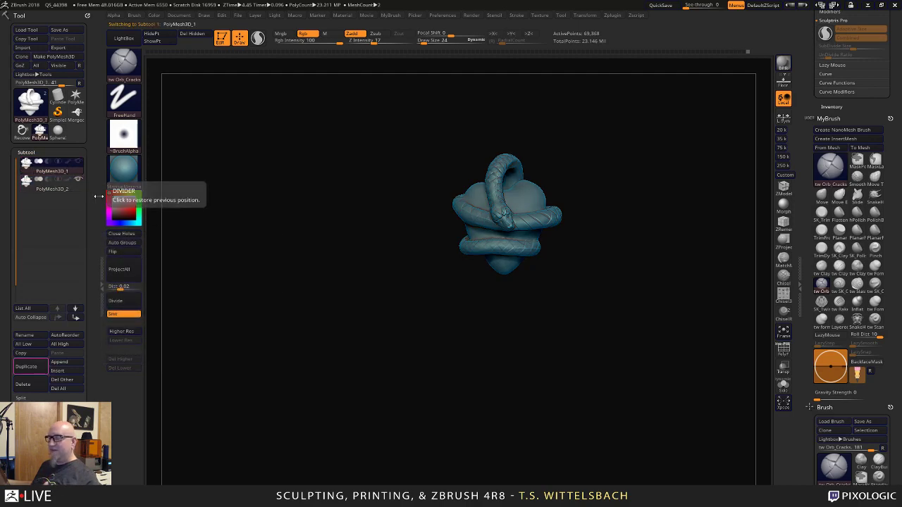
left_click(53, 188)
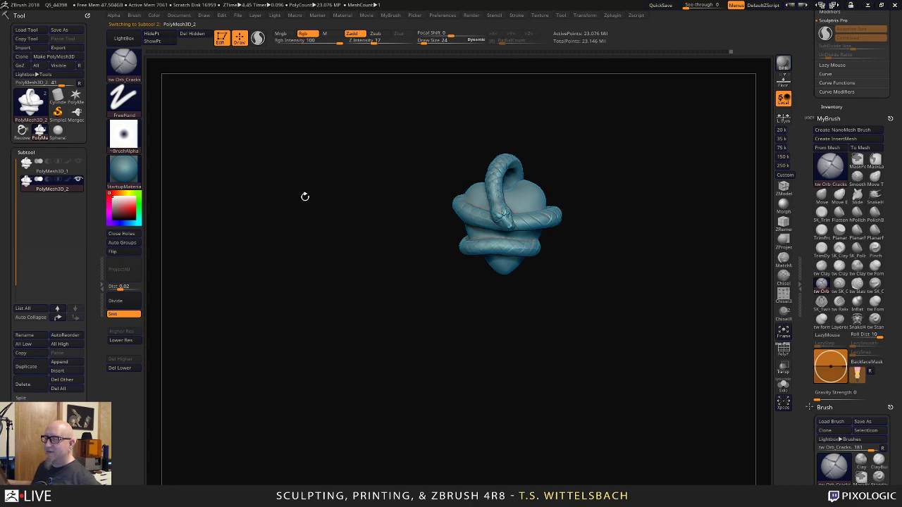
mouse_move(299, 231)
left_mouse_down("alt")
mouse_move(307, 304)
mouse_move(359, 373)
left_mouse_up("alt")
left_click_drag(270, 348, 326, 332)
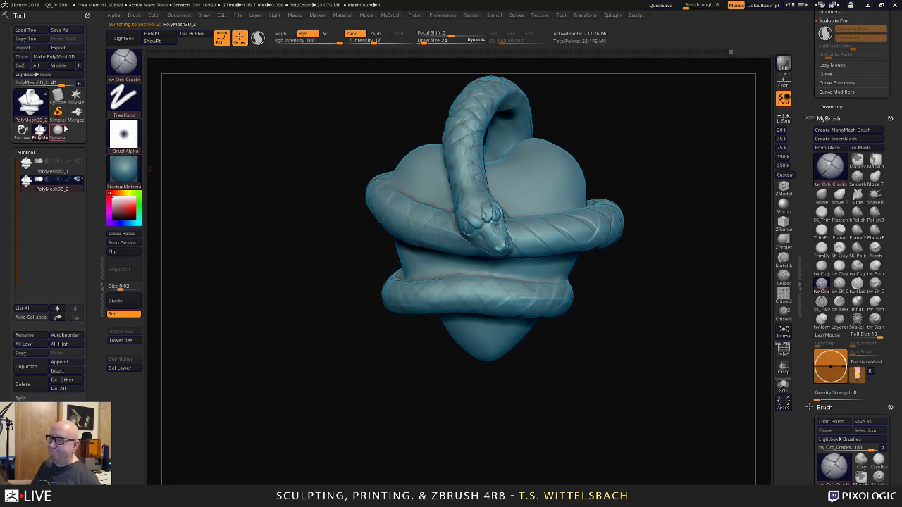
Switch to the Sphere3D primitive and pull a bump out of its surface in Move mode at draw size 136.
left_click(59, 133)
left_click_drag(490, 483, 599, 402, "alt")
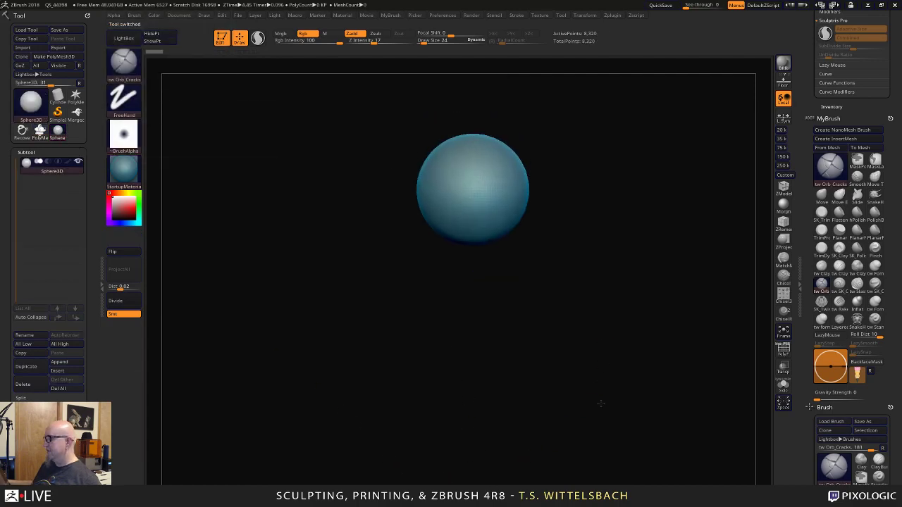
left_click_drag(608, 303, 620, 398, "alt")
left_click_drag(641, 339, 636, 372, "alt")
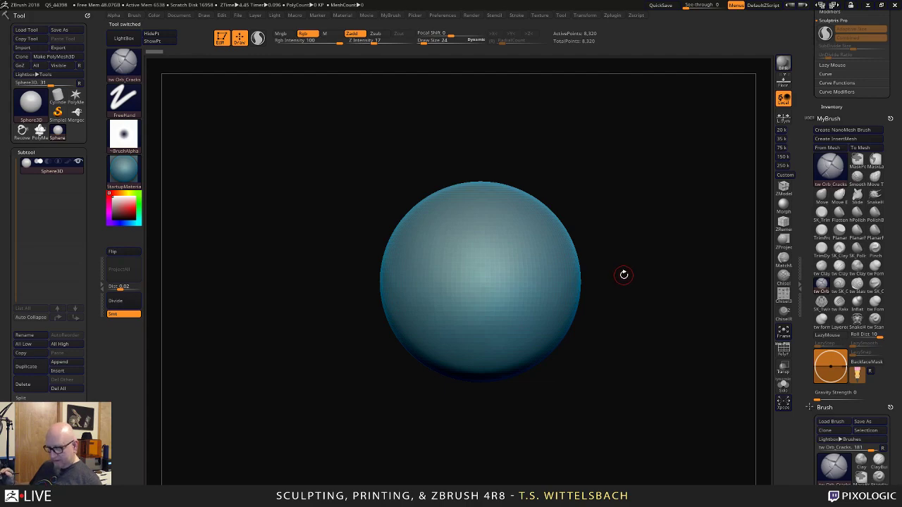
key("w")
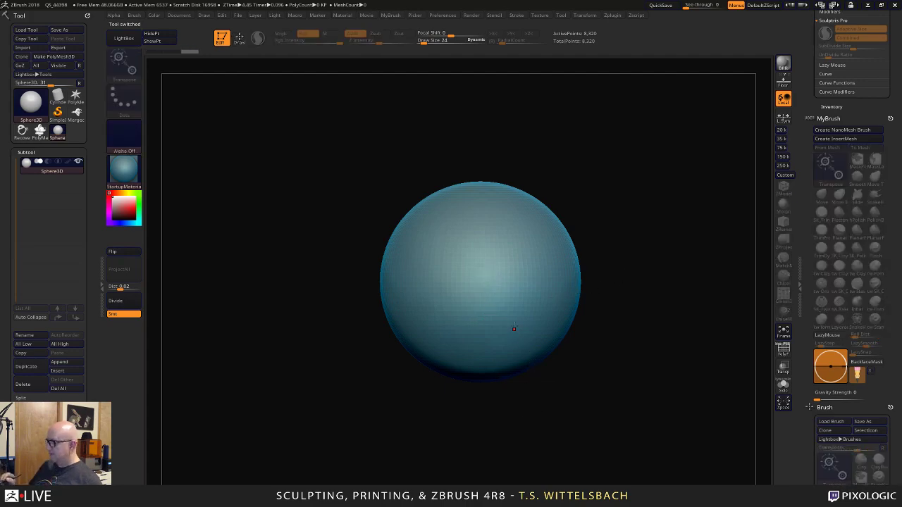
left_click_drag(542, 421, 515, 305, "alt")
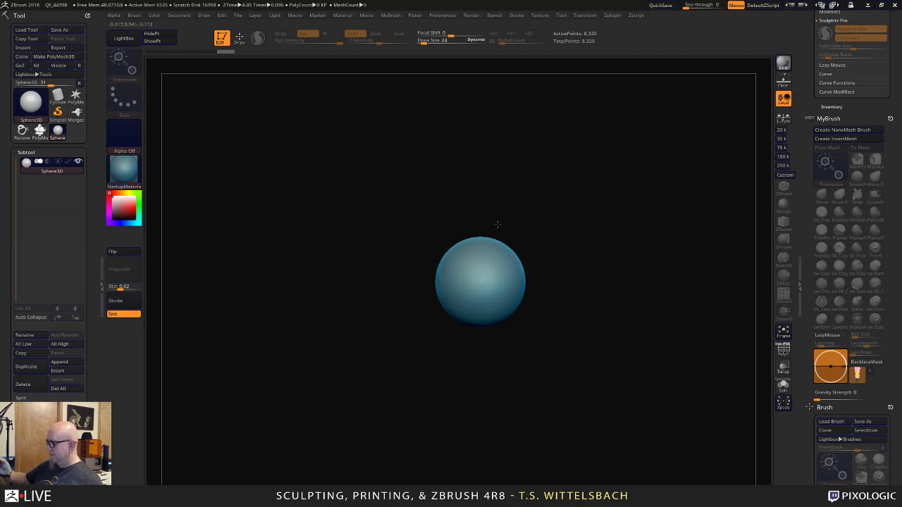
right_click(562, 219)
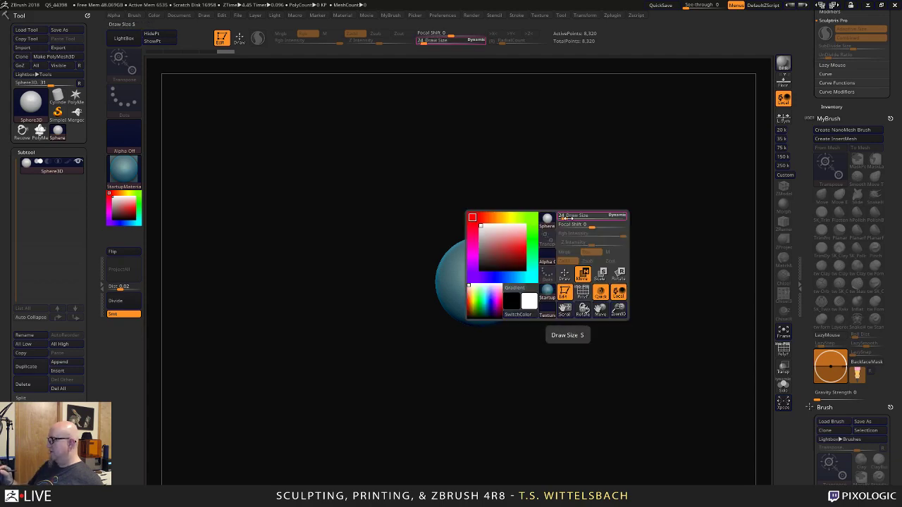
mouse_move(601, 219)
left_mouse_down()
mouse_move(557, 219)
mouse_move(574, 218)
left_mouse_up()
left_click_drag(497, 270, 489, 288)
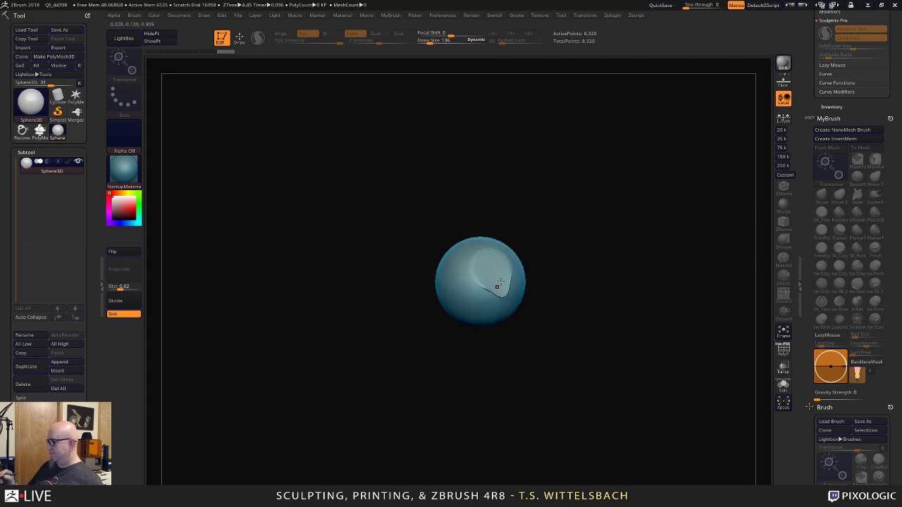
Flatten the top of the sphere in Move mode with a larger draw size, and reduce the draw size to 1.
right_click(554, 267)
left_click_drag(556, 280, 569, 281)
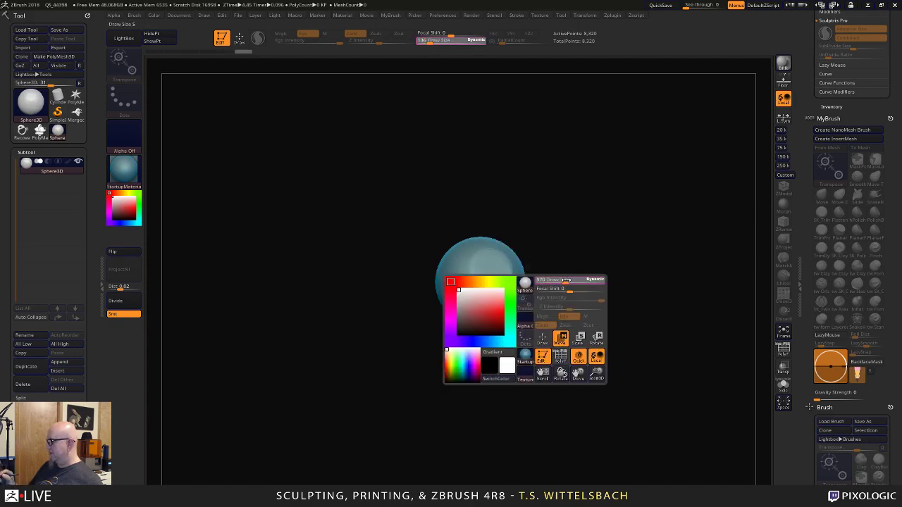
mouse_move(488, 254)
left_mouse_down()
mouse_move(502, 242)
mouse_move(474, 267)
left_mouse_up()
right_click_drag(474, 268, 495, 256)
right_click(503, 256)
left_click_drag(505, 257, 469, 260)
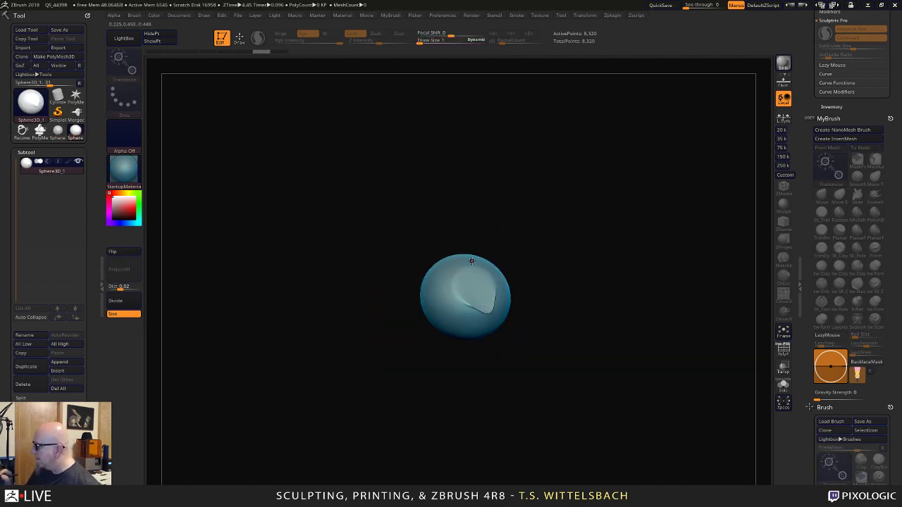
Set the draw size to 102 and pull the sphere's bump out into a long spike in Move mode.
right_click(486, 258)
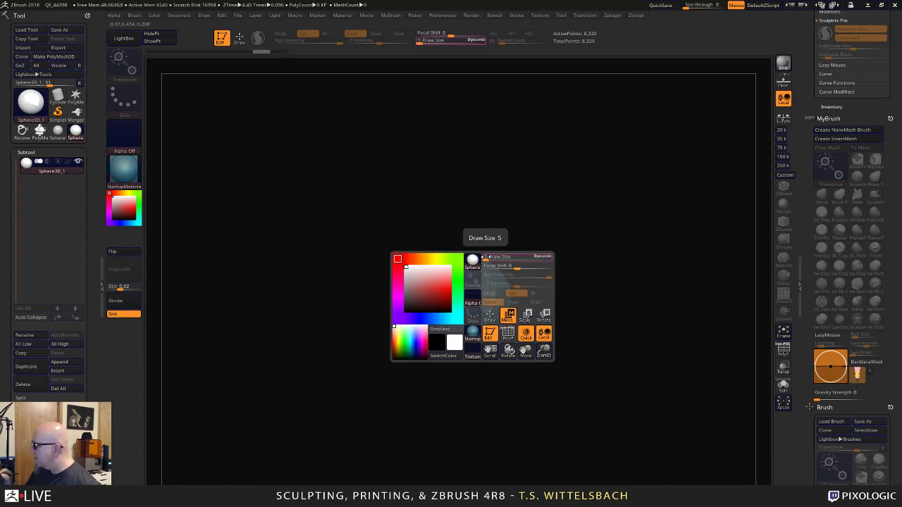
mouse_move(485, 258)
left_mouse_down()
mouse_move(497, 259)
mouse_move(501, 241)
left_mouse_up()
mouse_move(556, 241)
left_mouse_down("alt")
mouse_move(529, 296)
mouse_move(561, 284)
left_mouse_up("alt")
key("ctrl+z")
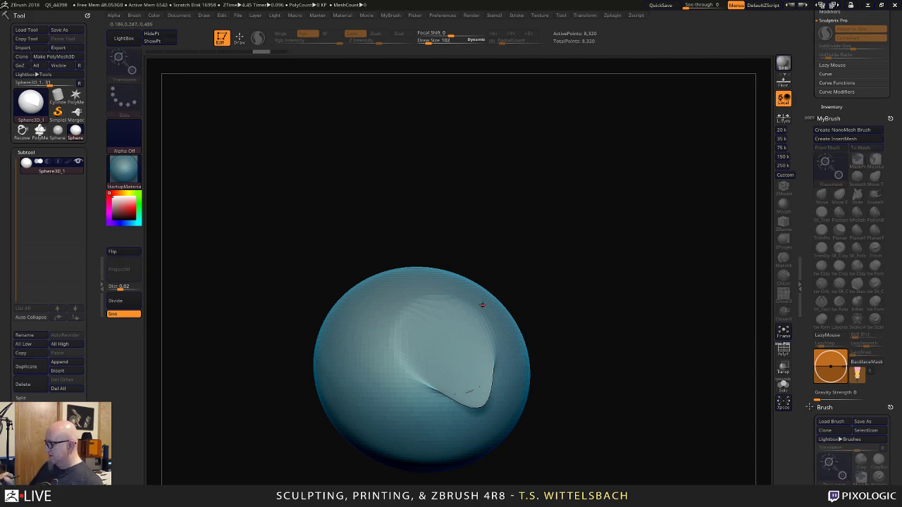
left_click_drag(481, 304, 521, 267)
left_click_drag(561, 242, 410, 177, "alt")
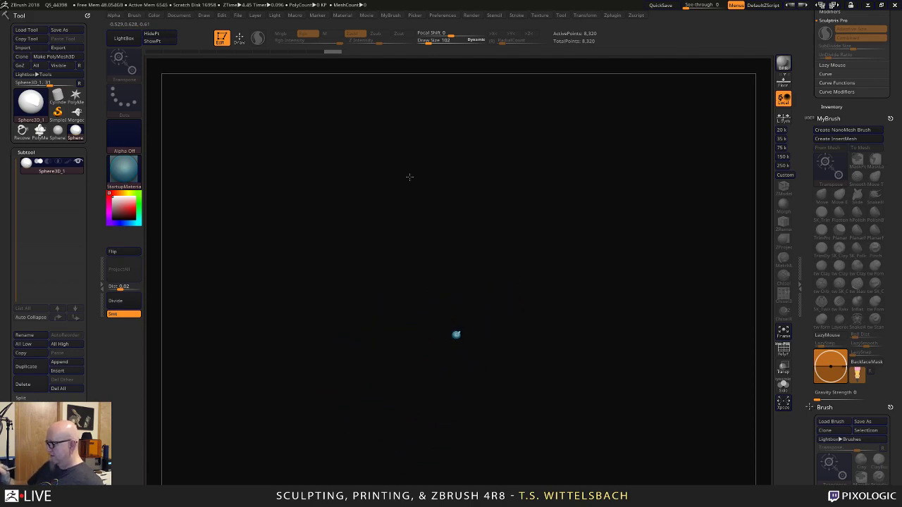
left_click_drag(457, 333, 464, 328)
left_click_drag(501, 292, 579, 410, "alt")
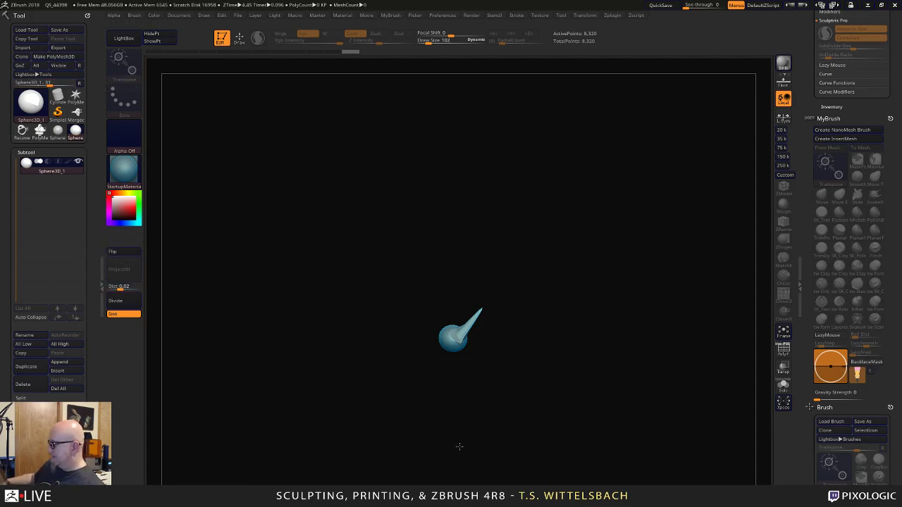
Compare the untouched Sphere3D with the spiked Sphere3D_1, returning to Sphere3D_1 in Move mode.
left_click(58, 129)
left_click_drag(512, 331, 517, 276, "alt")
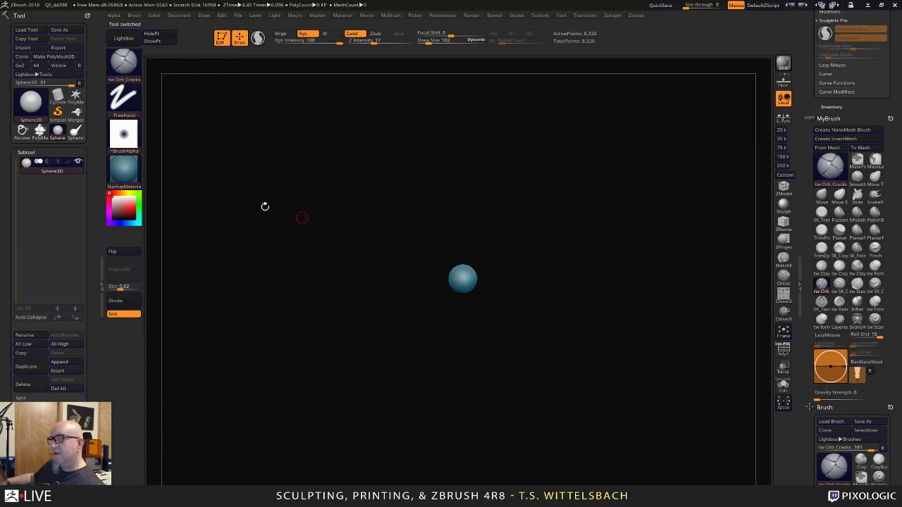
left_click(75, 131)
left_click_drag(464, 213, 514, 327, "alt")
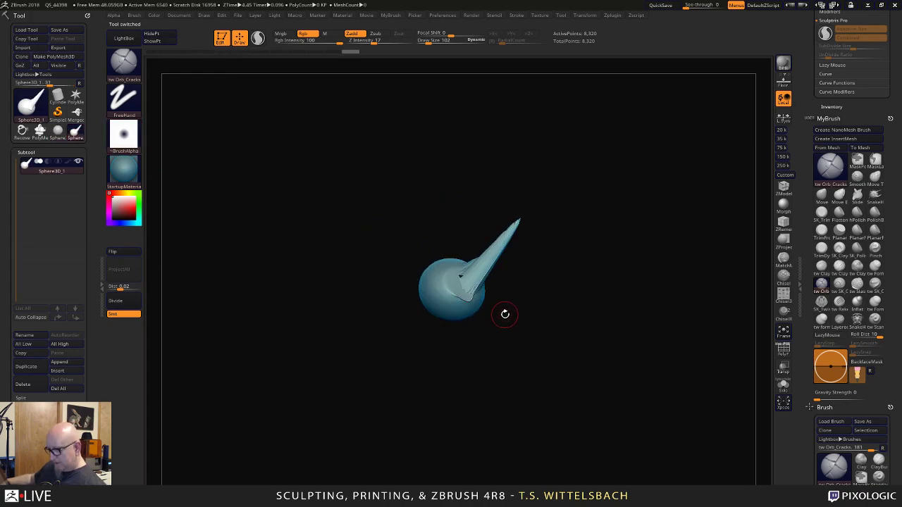
key("w")
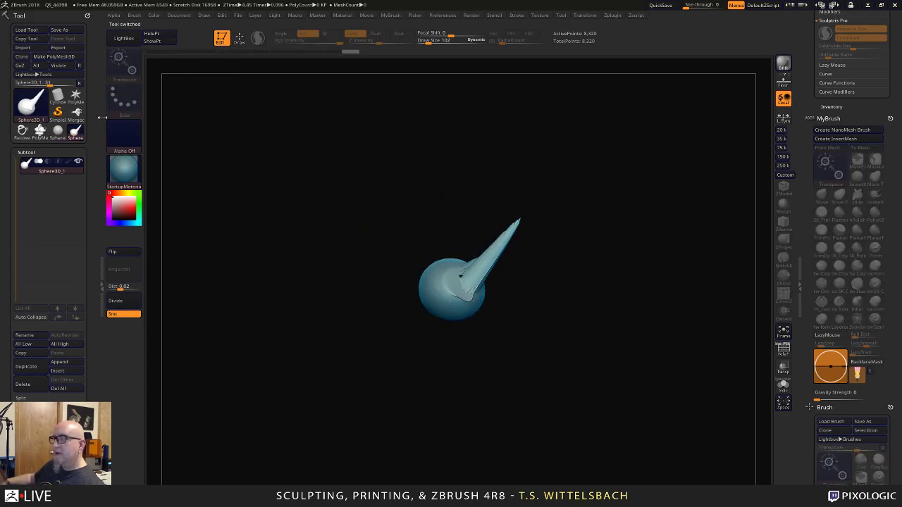
Convert the spiked sphere into a PolyMesh3D and activate the Gizmo 3D on it.
left_click(54, 56)
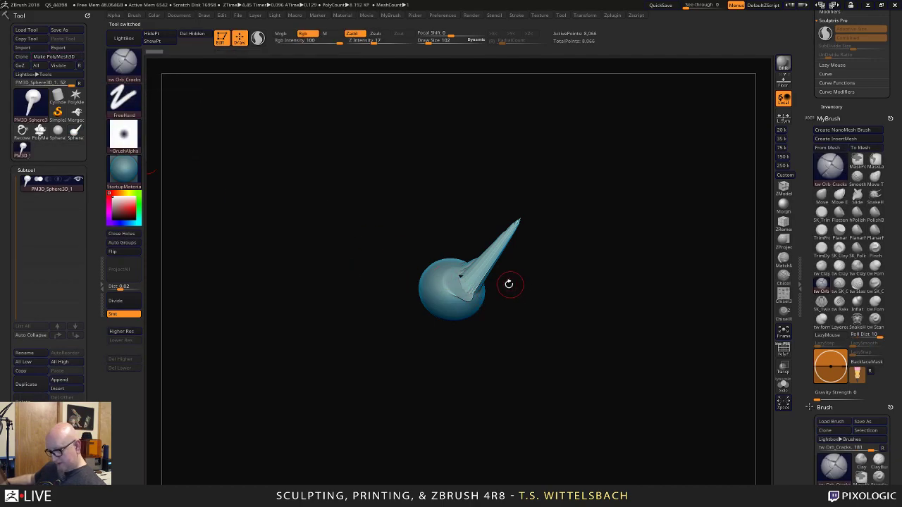
key("w")
left_click_drag(496, 170, 473, 226, "alt")
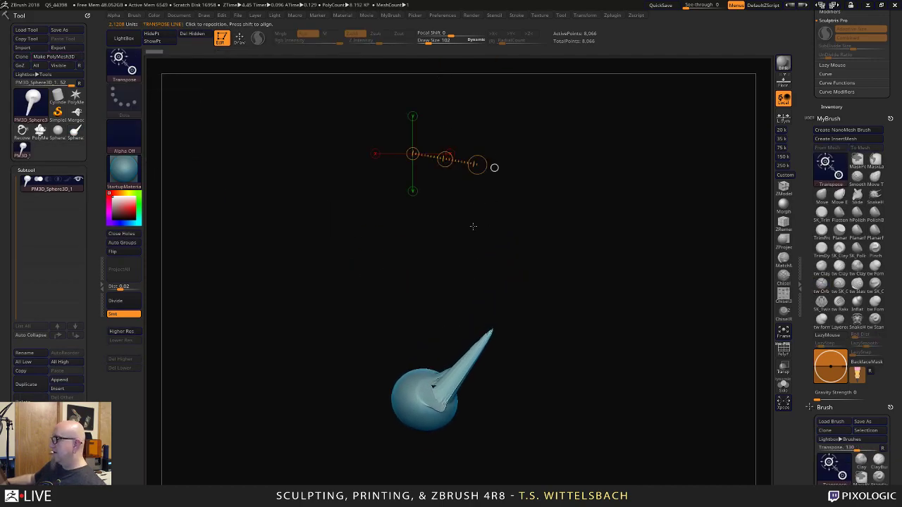
key("y")
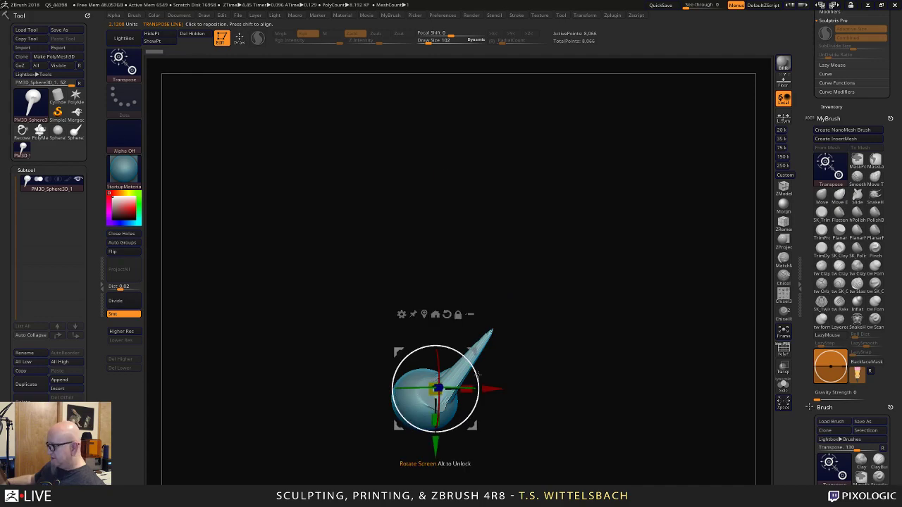
left_click_drag(533, 425, 571, 332, "alt")
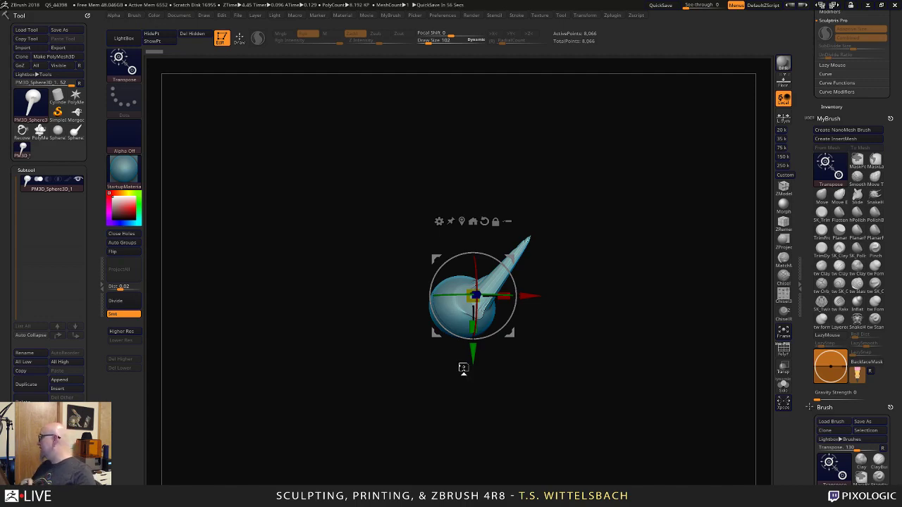
Create a ring basemesh with Ring Master, using US size 7.5 and a width of 6 mm.
scroll(888, 331, "up", 8)
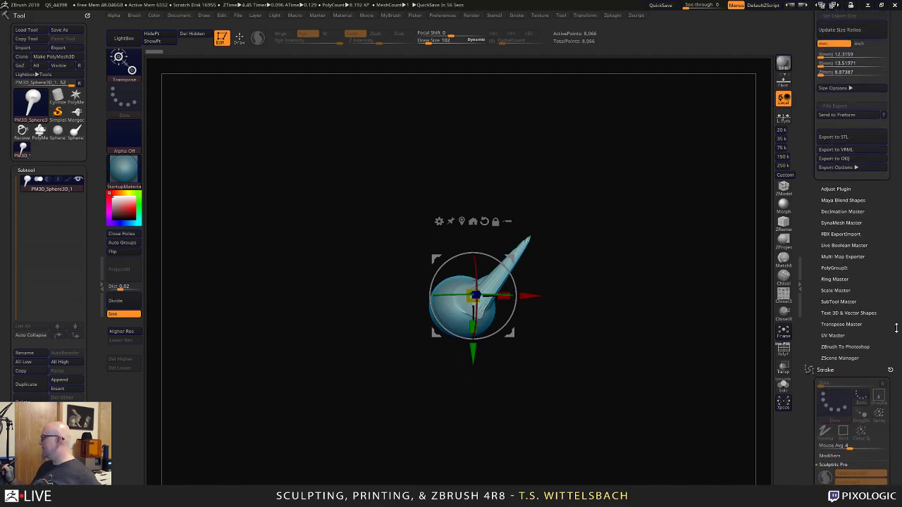
scroll(889, 331, "up", 4)
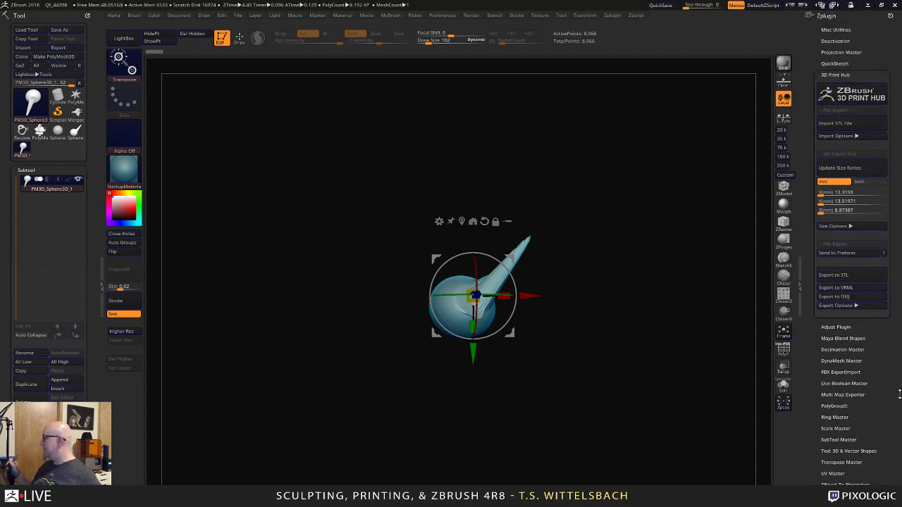
left_click_drag(899, 396, 899, 226)
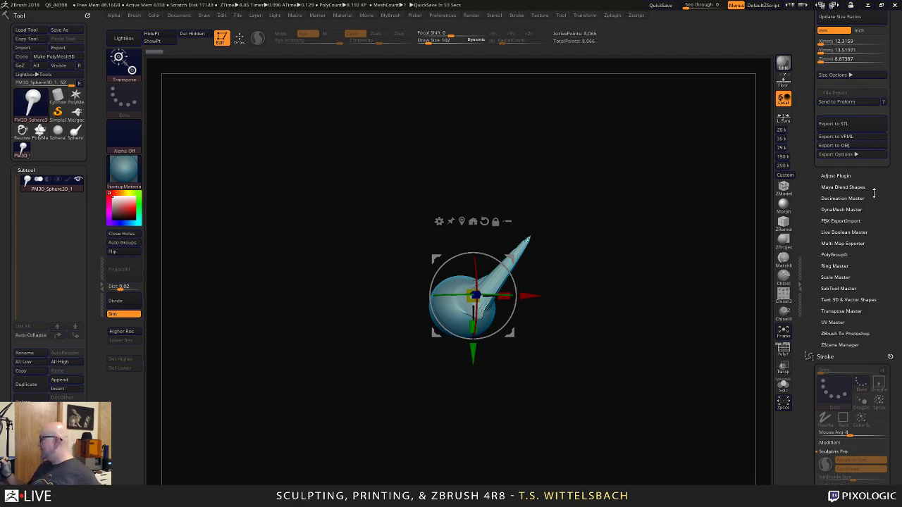
left_click(439, 222)
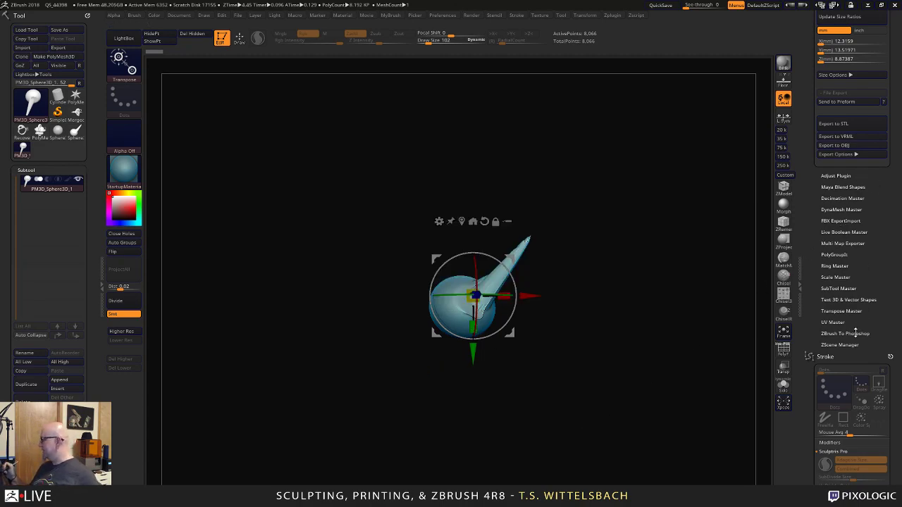
left_click(844, 266)
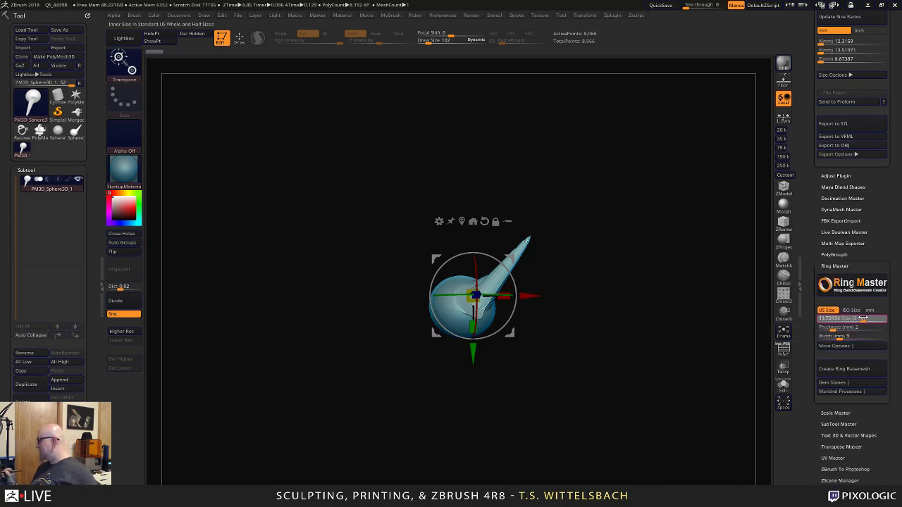
left_click_drag(862, 318, 837, 318)
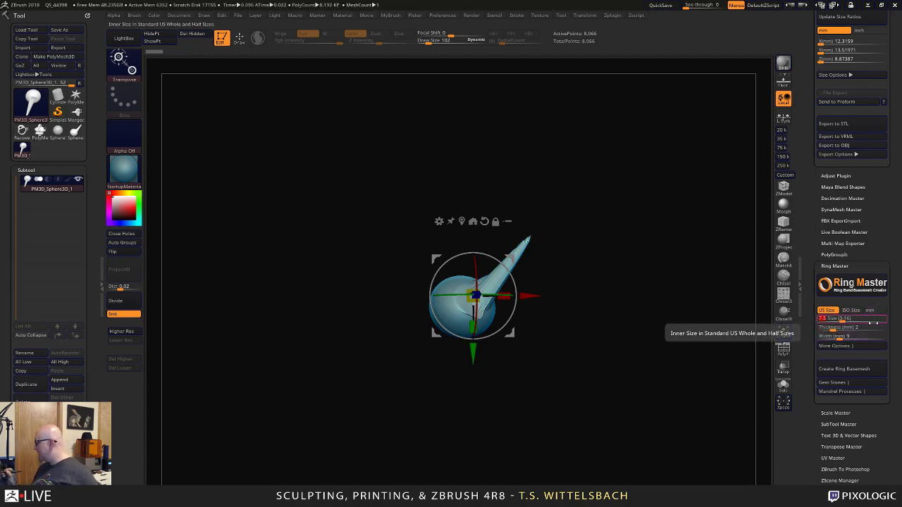
left_click_drag(842, 336, 840, 337)
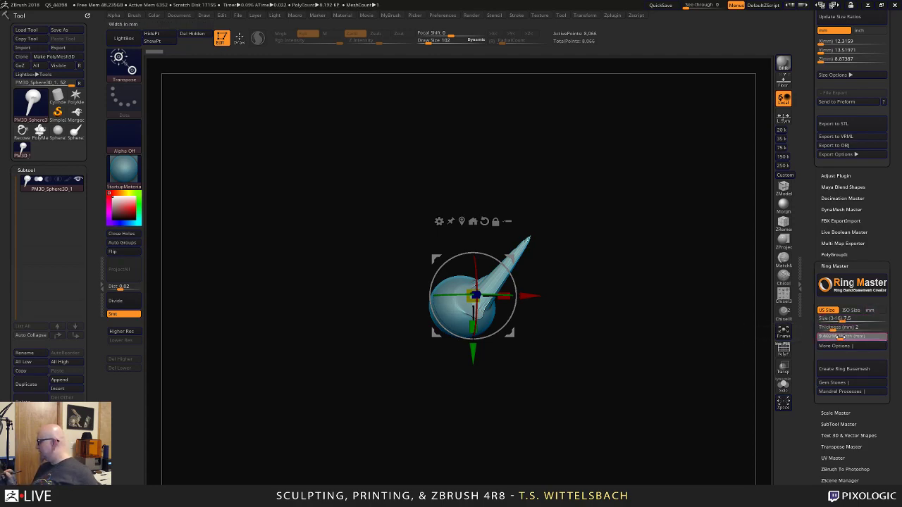
left_click(834, 337)
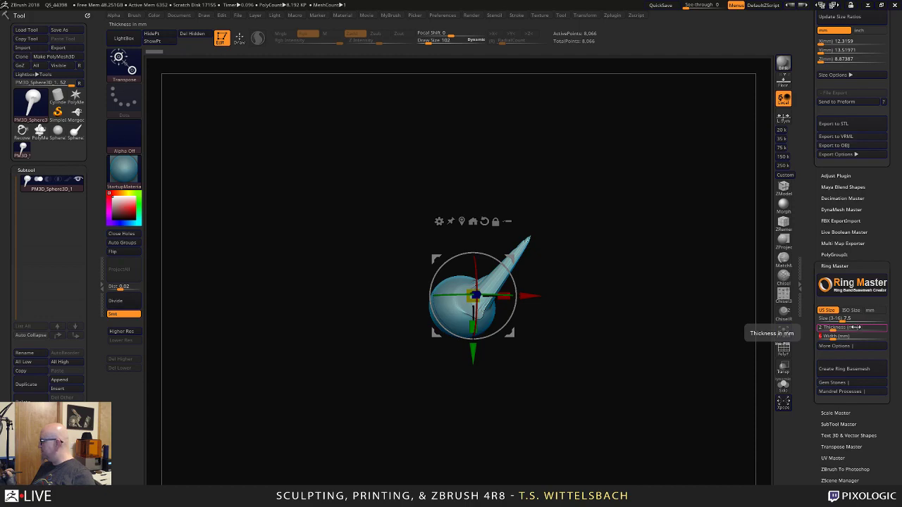
left_click(870, 346)
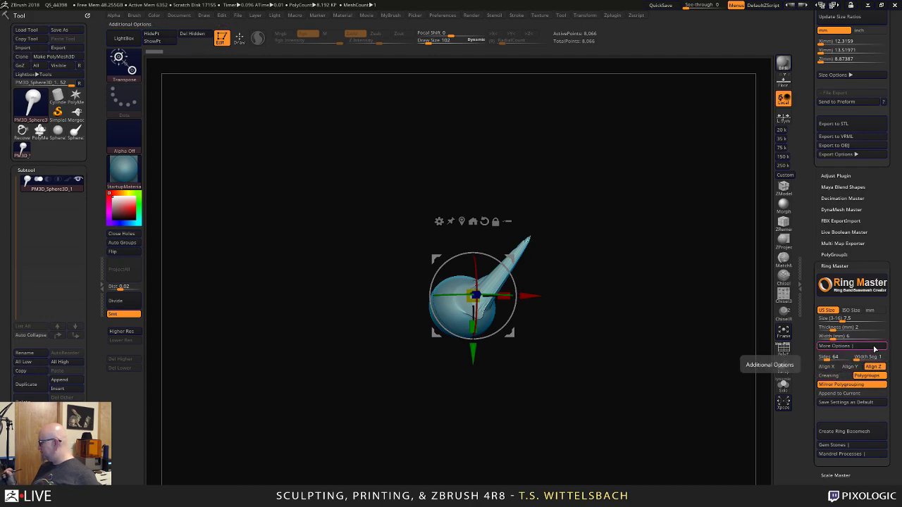
left_click(874, 347)
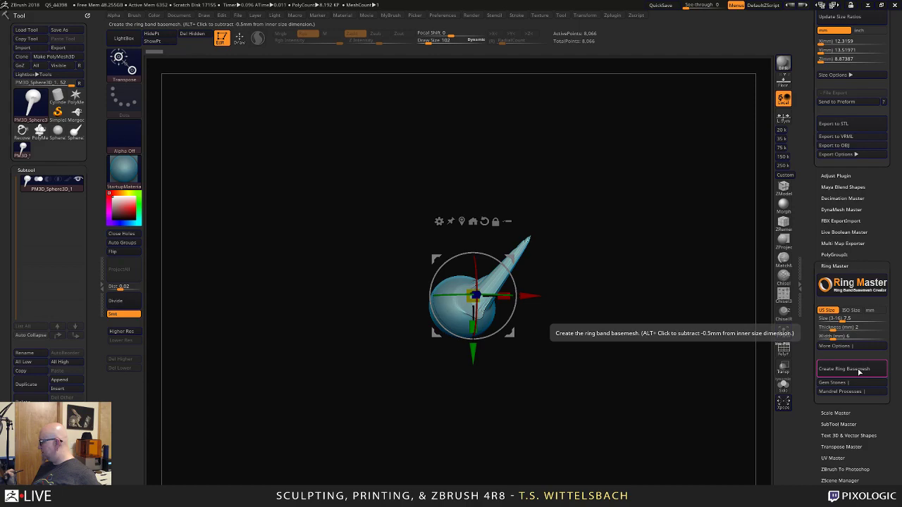
left_click(857, 369)
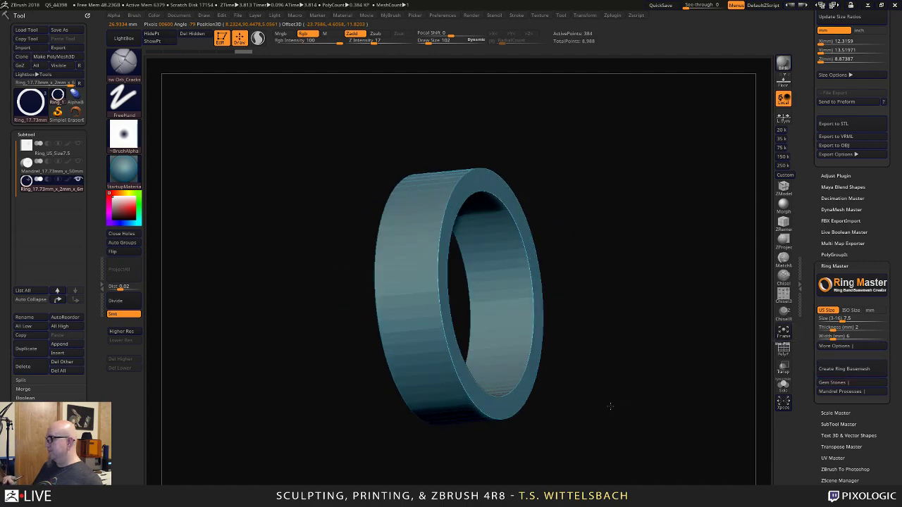
Turn on the polyframe display and inspect the ring's segments from the side and face-on.
left_click_drag(557, 336, 533, 411)
left_click(784, 350)
left_click_drag(662, 390, 725, 418)
left_click_drag(657, 404, 505, 382)
key("f")
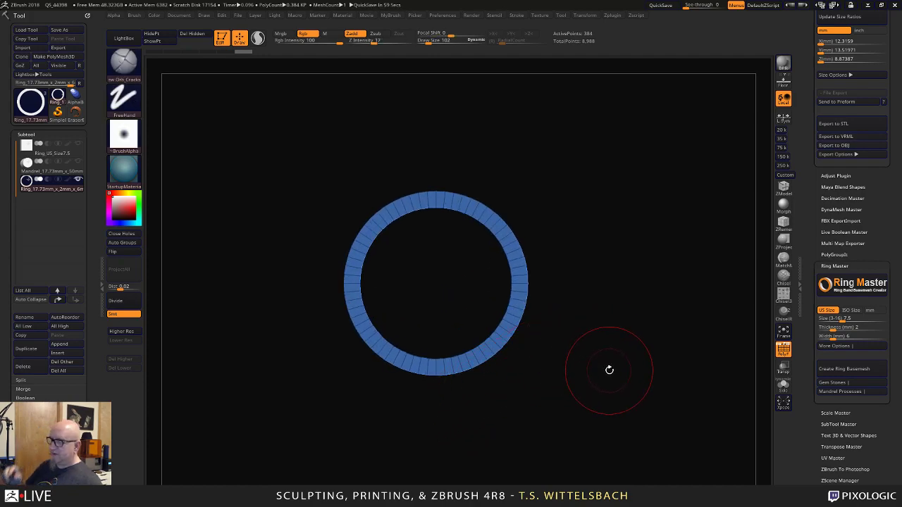
Subdivide the ring mesh once with subdivision smoothing turned off.
left_click(124, 302)
left_click_drag(558, 346, 620, 326)
key("shift+d")
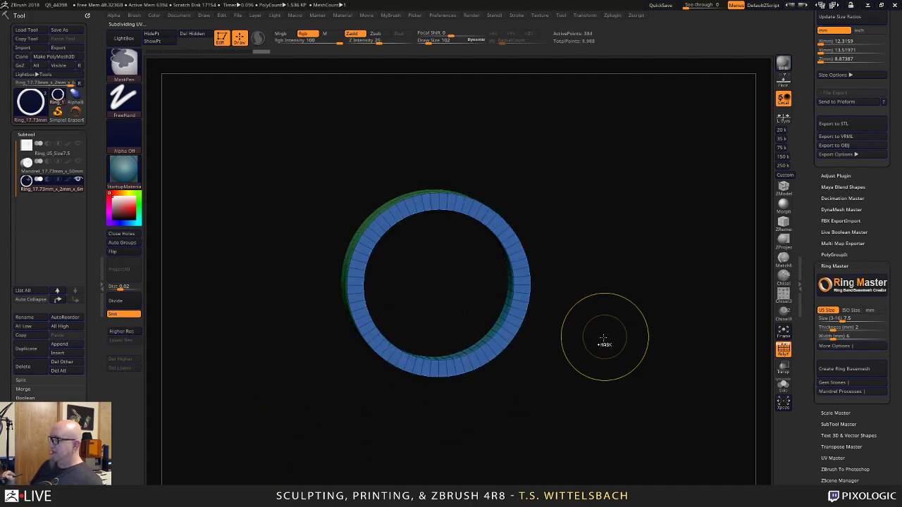
left_click(121, 331)
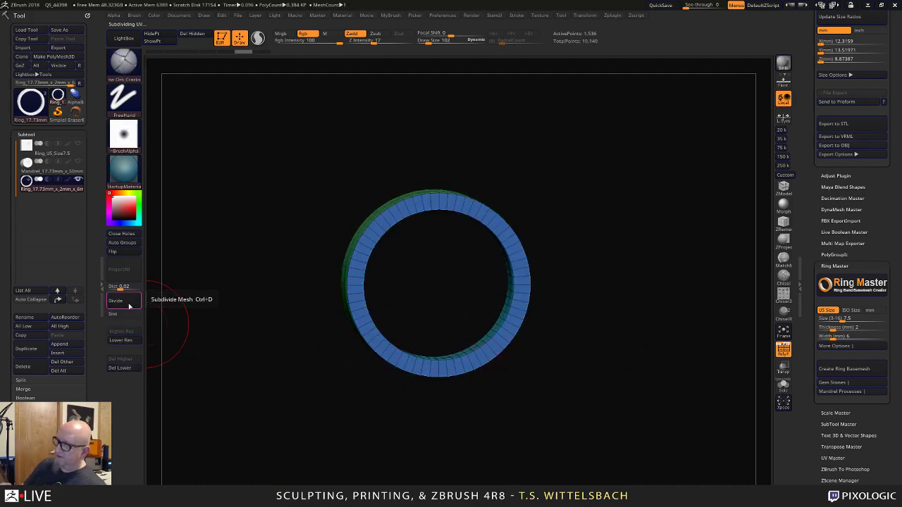
Delete the ring's lower subdivision levels and apply the gizmo's Project Primitive deformer to it.
left_click_drag(236, 366, 221, 384)
left_click_drag(563, 413, 607, 434, "alt")
mouse_move(607, 435)
left_mouse_down()
mouse_move(616, 407)
mouse_move(648, 372)
mouse_move(639, 343)
mouse_move(589, 320)
left_mouse_up()
key("w")
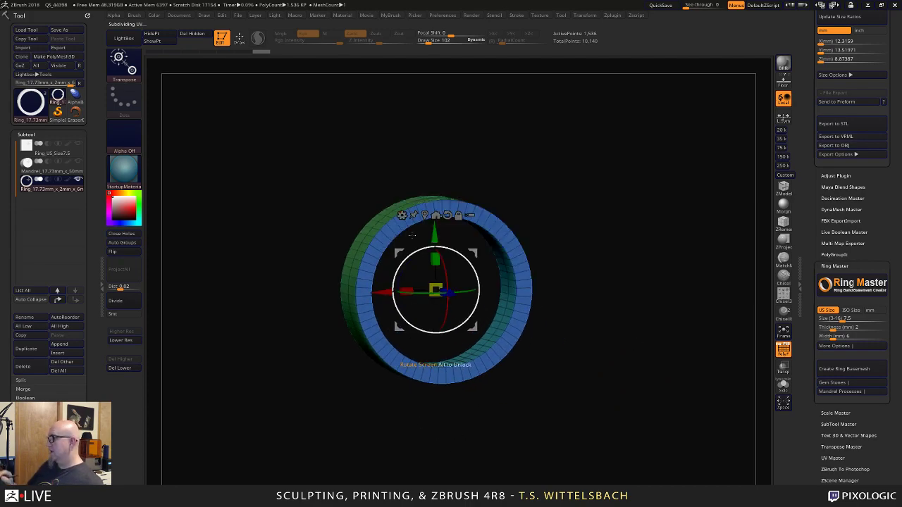
left_click(401, 215)
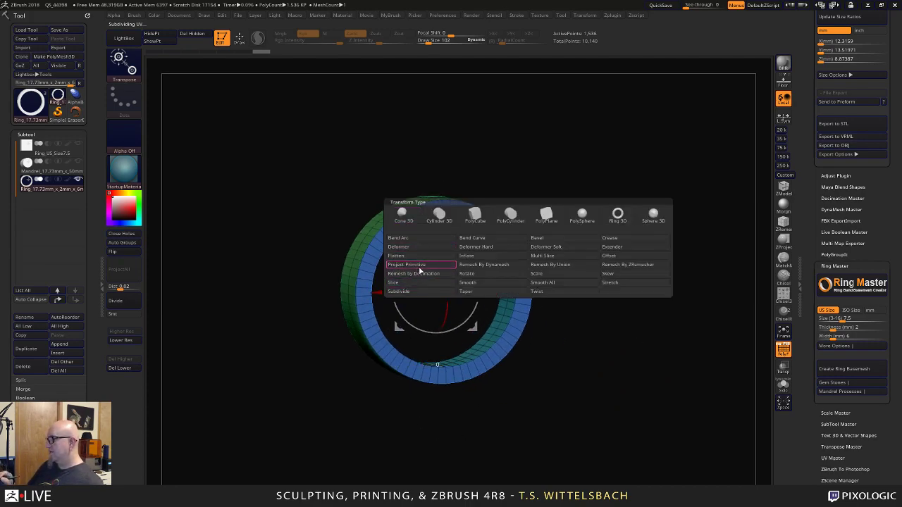
left_click(421, 267)
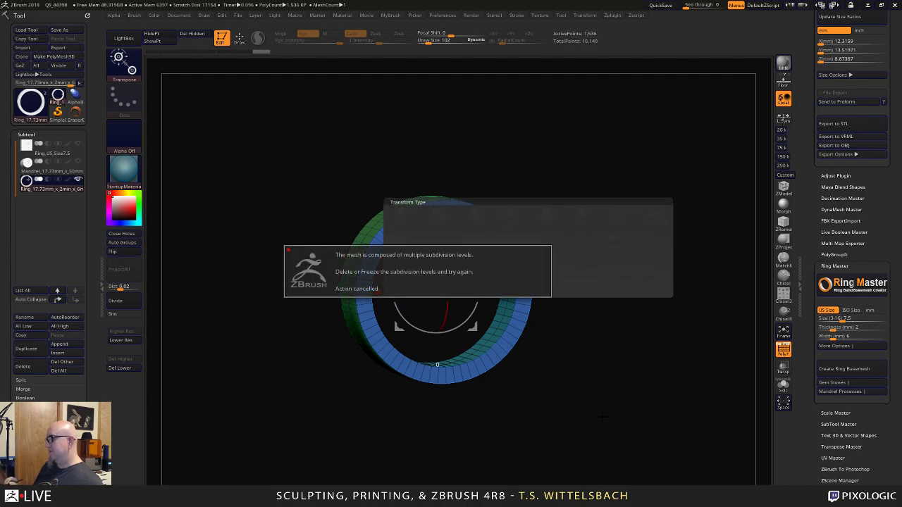
left_click(137, 369)
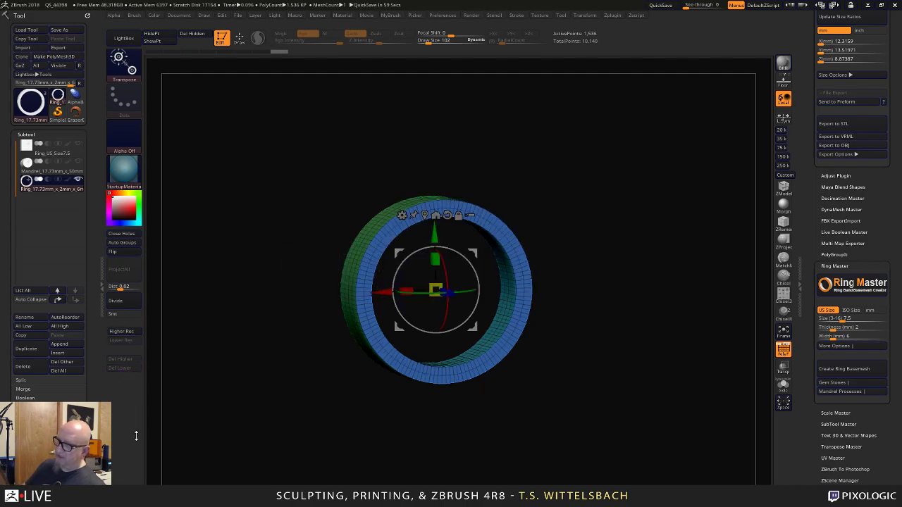
left_click(402, 214)
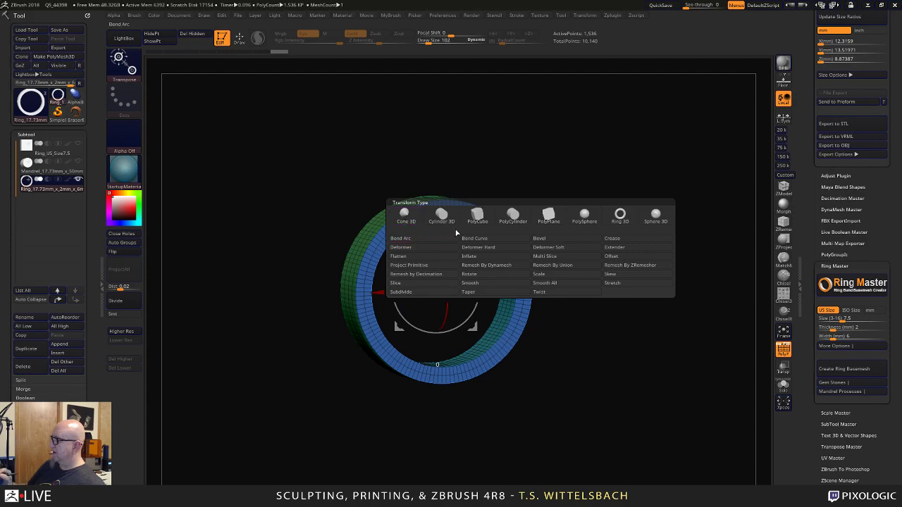
left_click(426, 266)
left_click_drag(443, 443, 560, 426, "shift")
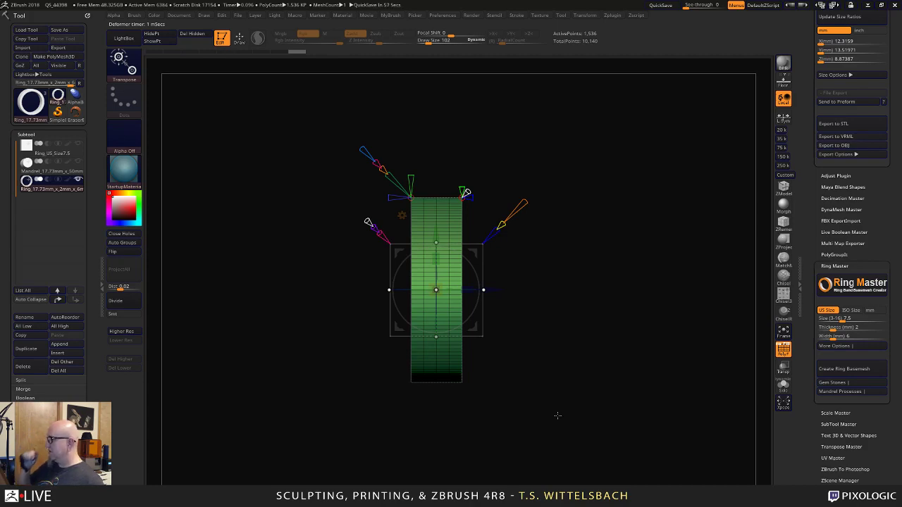
Move the projected primitive up onto the crown of the band and raise its Modifier to square it into a box.
left_click_drag(558, 417, 644, 392)
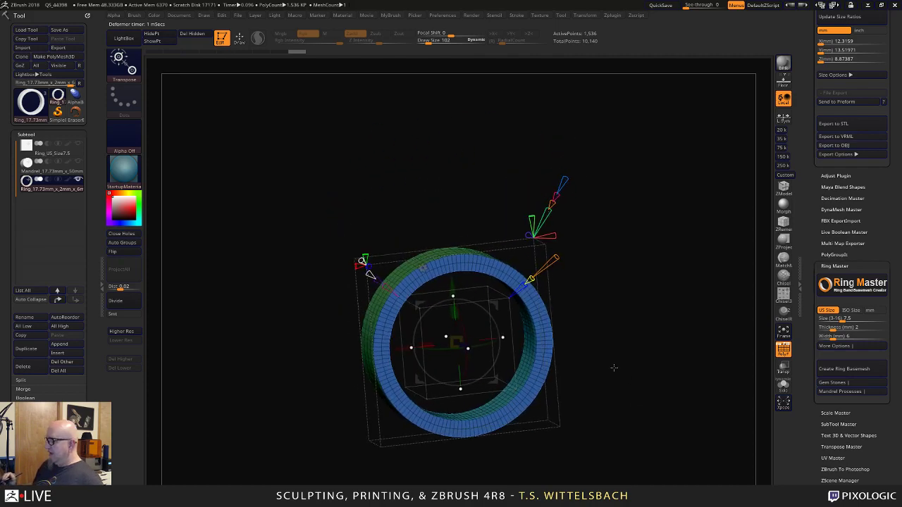
left_click_drag(454, 289, 457, 190)
left_click_drag(725, 243, 623, 203)
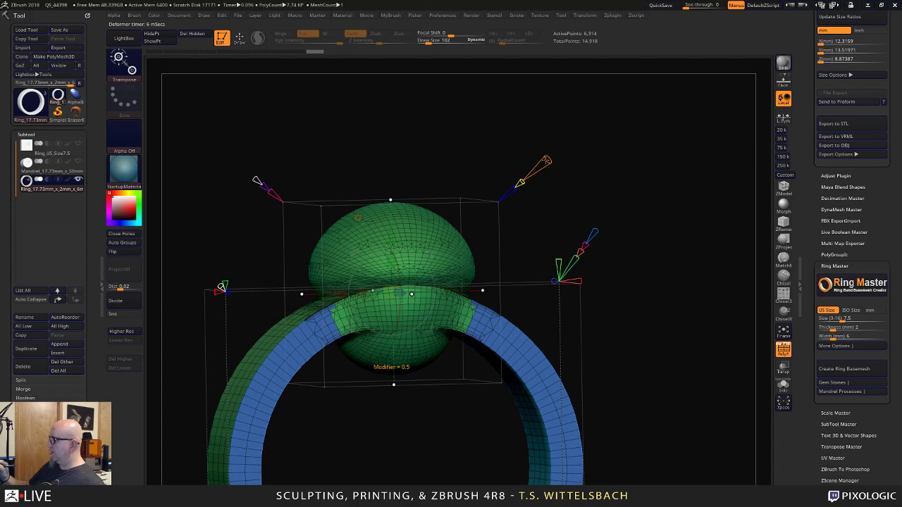
left_click_drag(546, 161, 565, 146)
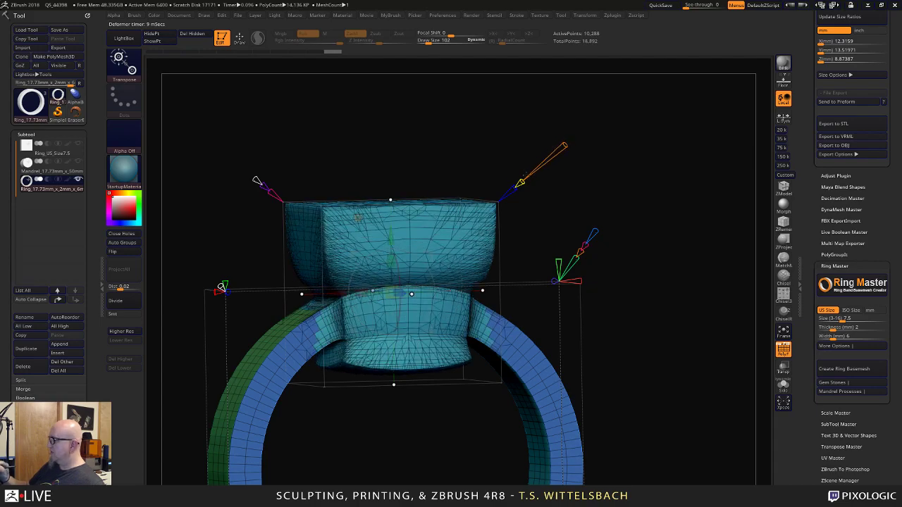
Raise the underside of the projected box so it protrudes less inside the band.
left_click_drag(544, 182, 534, 198)
left_click_drag(392, 385, 392, 380)
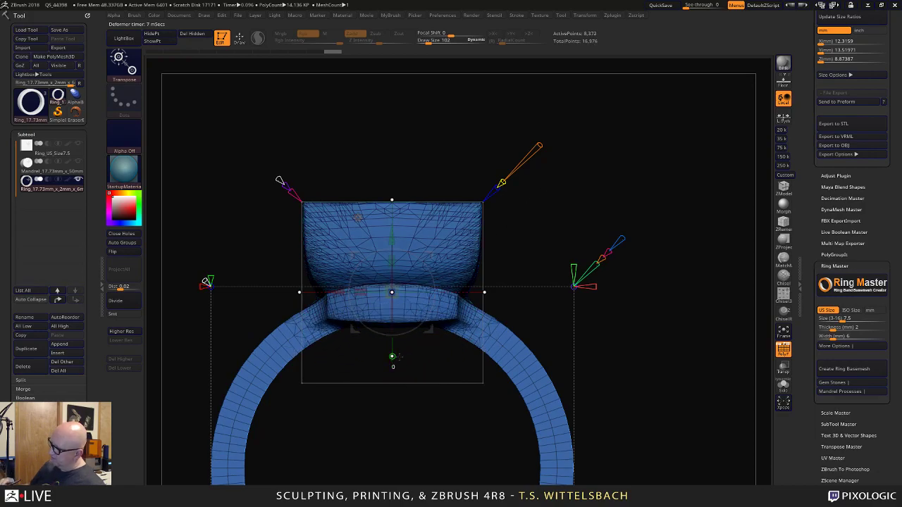
mouse_move(420, 439)
left_mouse_down()
mouse_move(438, 338)
mouse_move(428, 436)
left_mouse_up()
left_click_drag(618, 327, 631, 192)
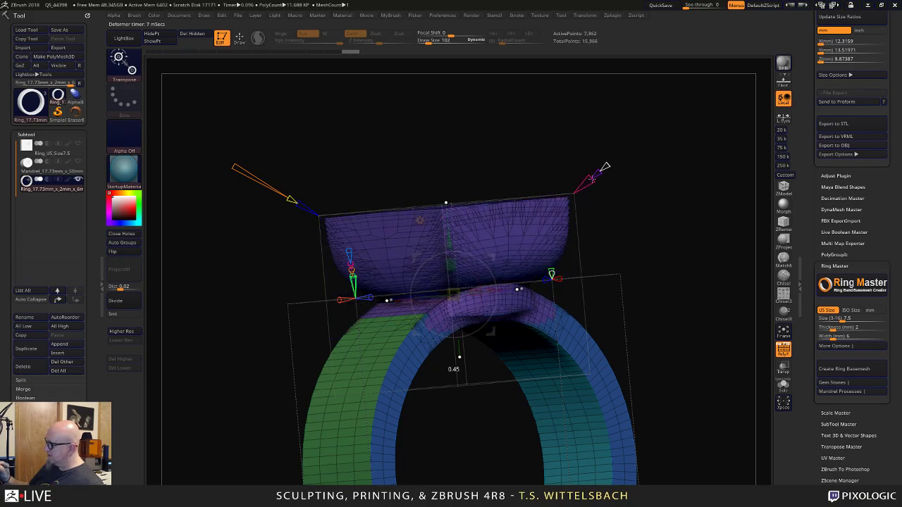
left_click_drag(616, 201, 633, 231)
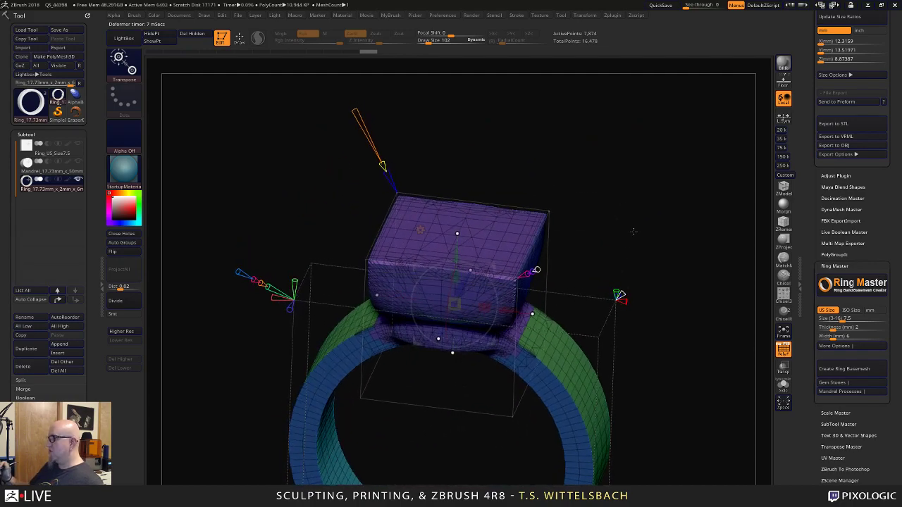
left_click_drag(571, 257, 644, 244)
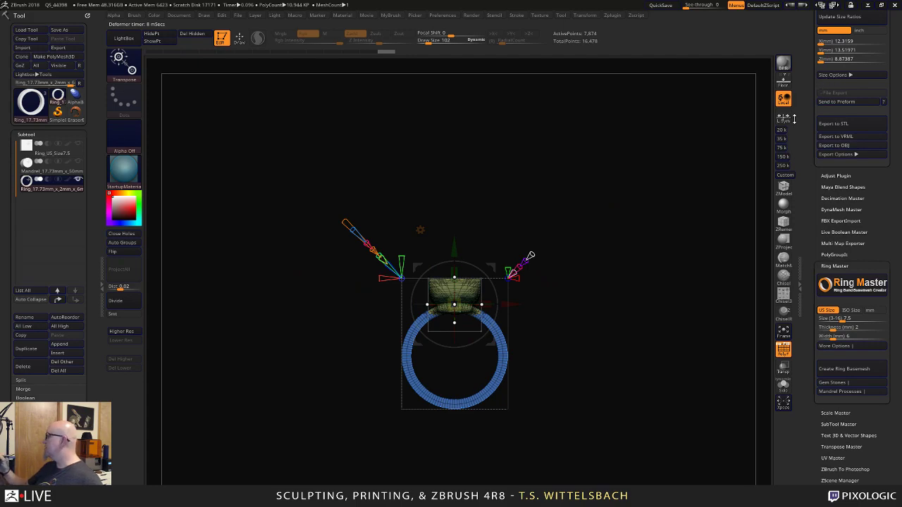
Turn on Local Symmetry and set the deformer's X Symmetry to 1.
left_click(783, 117)
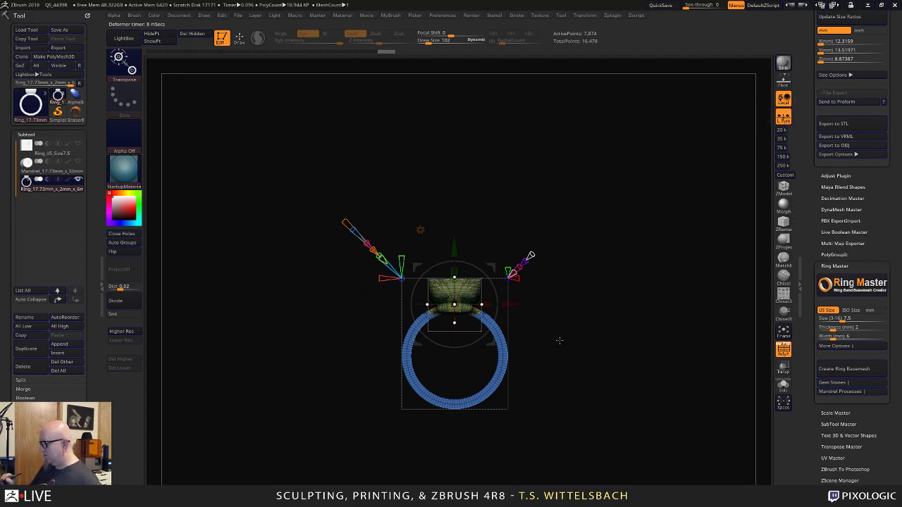
left_click_drag(559, 341, 606, 398)
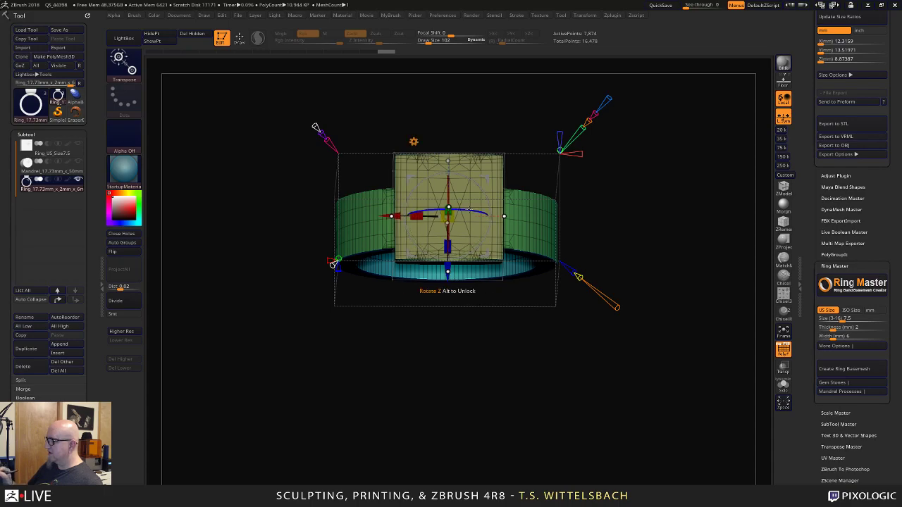
left_click_drag(462, 357, 470, 381)
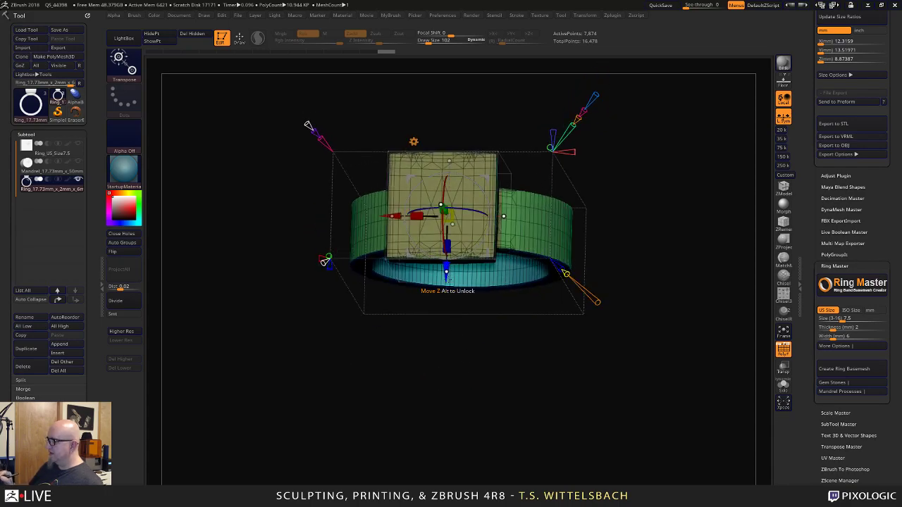
left_click_drag(446, 280, 447, 291)
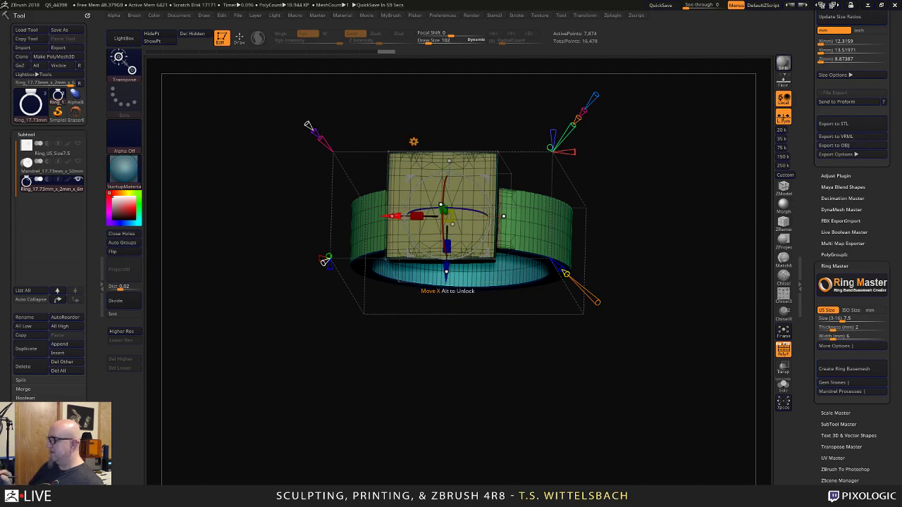
left_click_drag(385, 261, 423, 162)
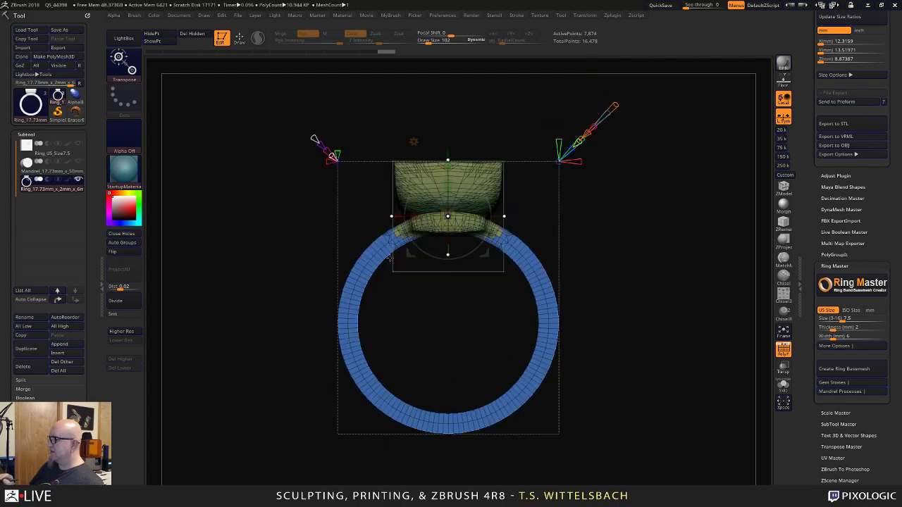
left_click_drag(473, 260, 610, 242)
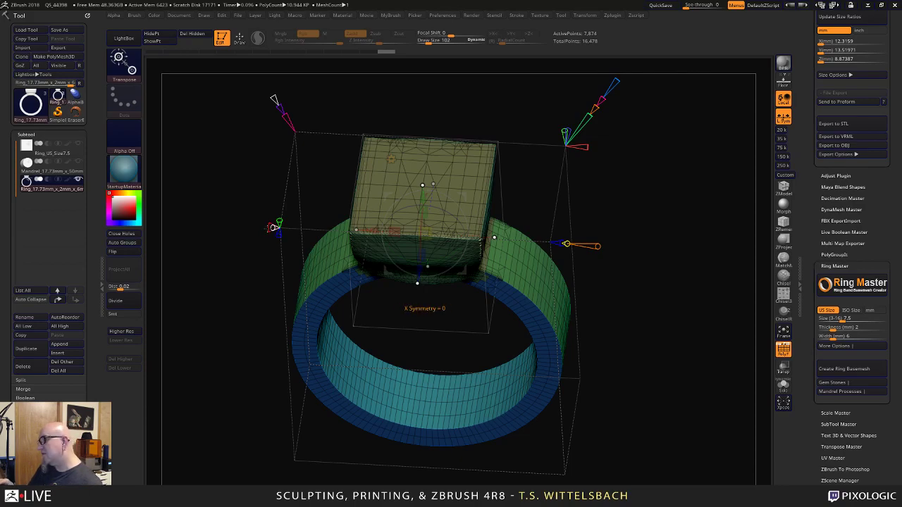
left_click(267, 229)
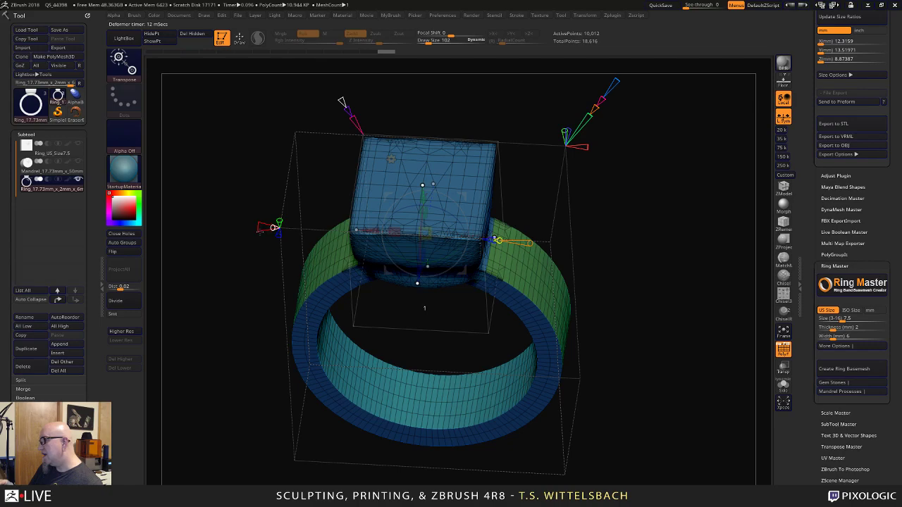
left_click_drag(319, 451, 322, 396, "shift")
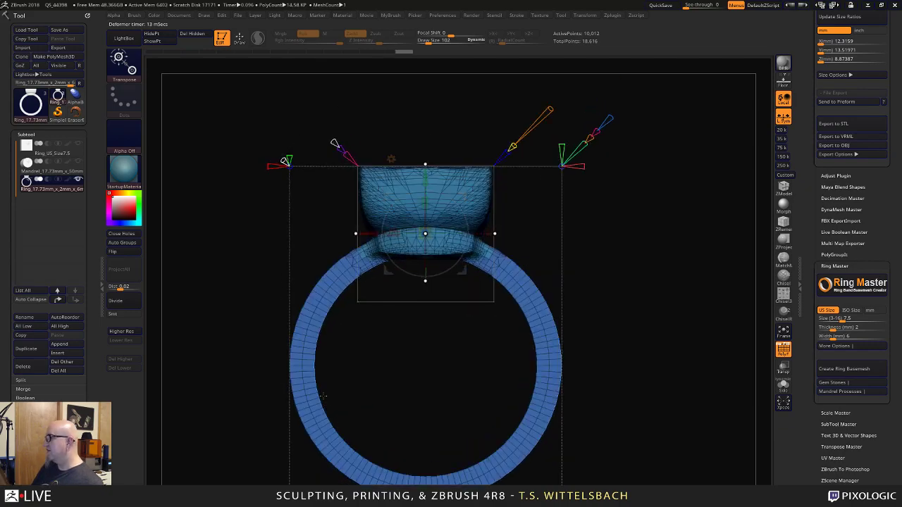
left_click_drag(585, 206, 585, 238)
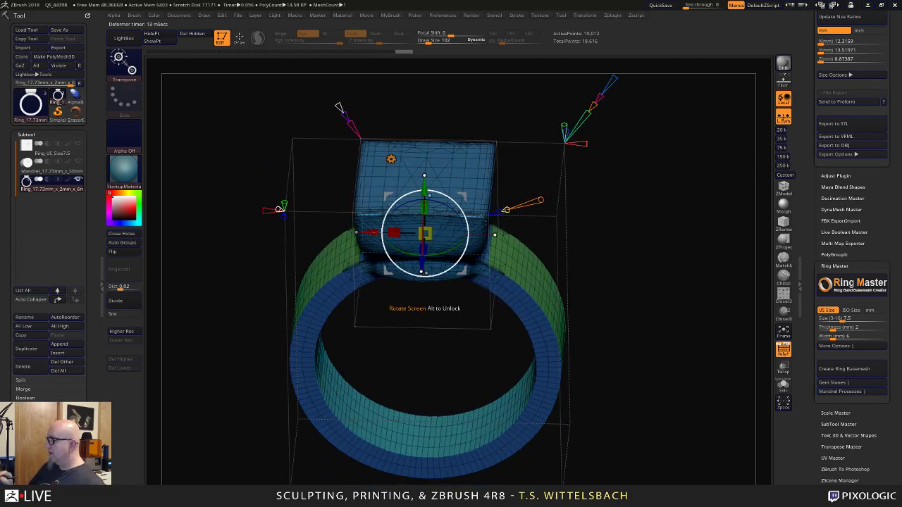
Place a mirrored pair of box primitives offset along X and raised above the first box.
left_click_drag(367, 235, 414, 239)
left_click_drag(621, 348, 613, 259)
left_click_drag(525, 202, 498, 142)
left_click_drag(482, 235, 482, 177)
left_click_drag(427, 229, 437, 230)
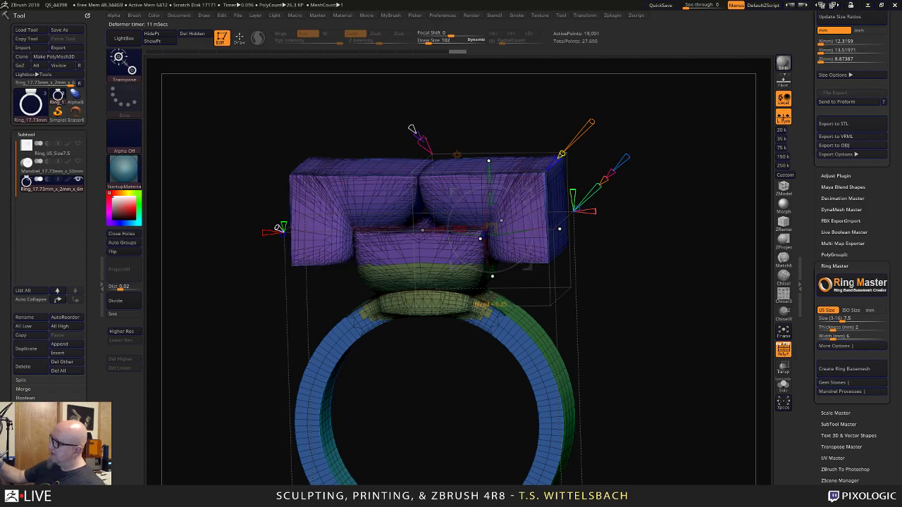
Switch the mirrored boxes to separate gridded geometry with a value of 16, then move them clear of the ring and scale them down.
mouse_move(412, 129)
left_mouse_down()
mouse_move(413, 116)
mouse_move(426, 146)
mouse_move(409, 113)
left_mouse_up()
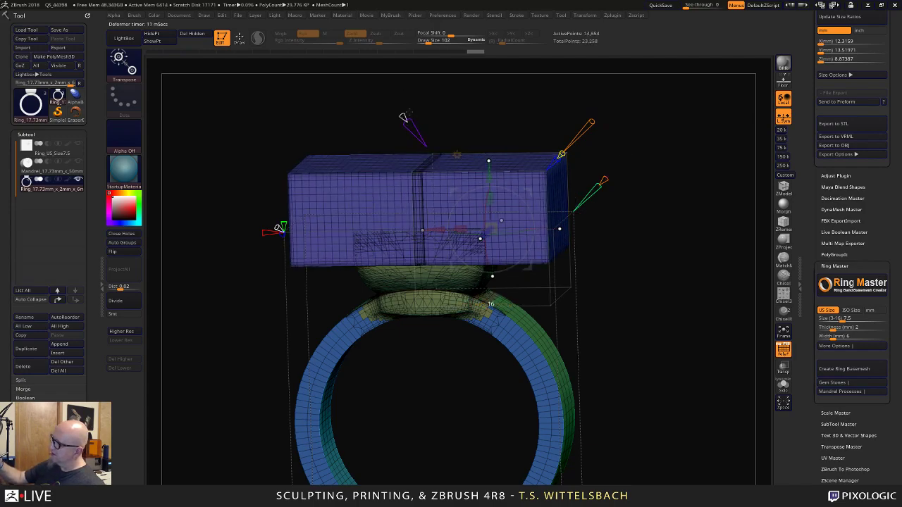
left_click_drag(480, 237, 637, 236)
left_click_drag(642, 376, 596, 474)
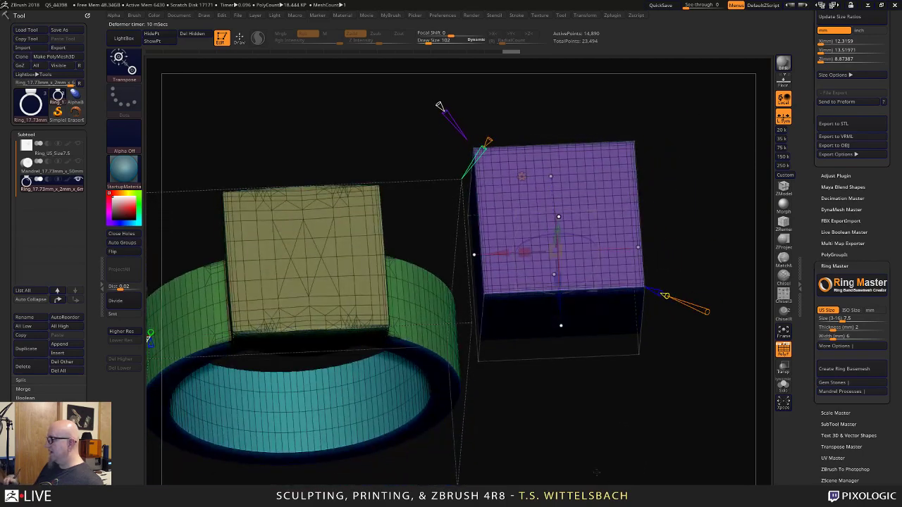
left_click_drag(561, 256, 558, 287)
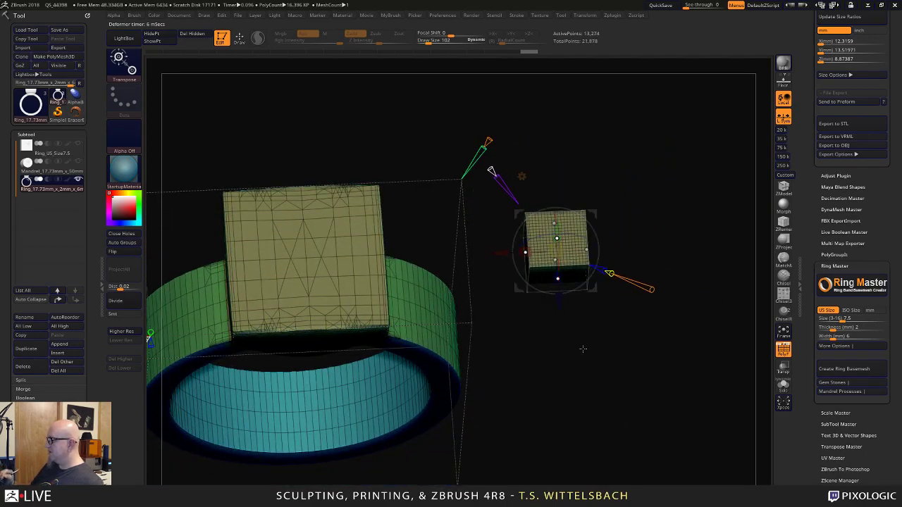
Lower the detached box's Modifier to 0 to reshape it into an eight-sided double pyramid.
mouse_move(583, 348)
left_mouse_down()
mouse_move(670, 227)
mouse_move(591, 262)
mouse_move(624, 212)
mouse_move(655, 292)
mouse_move(656, 261)
mouse_move(588, 292)
mouse_move(590, 339)
left_mouse_up()
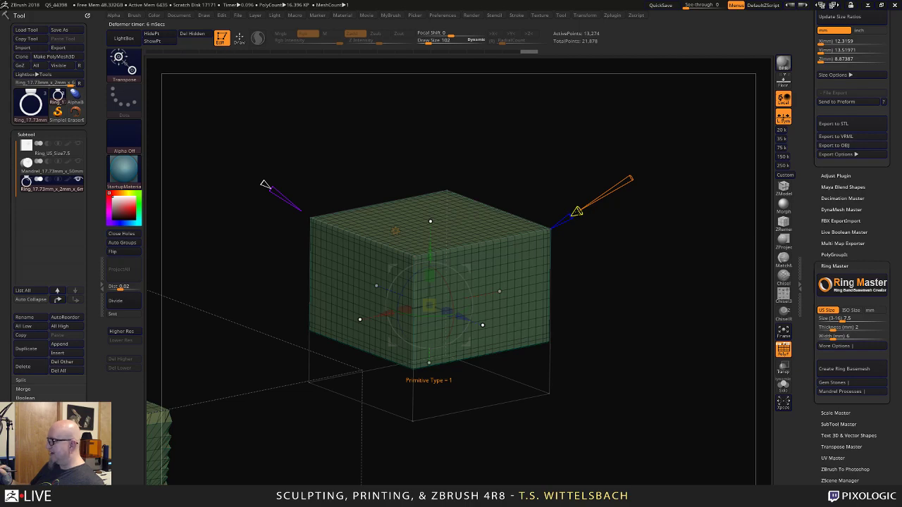
left_click_drag(624, 181, 630, 178)
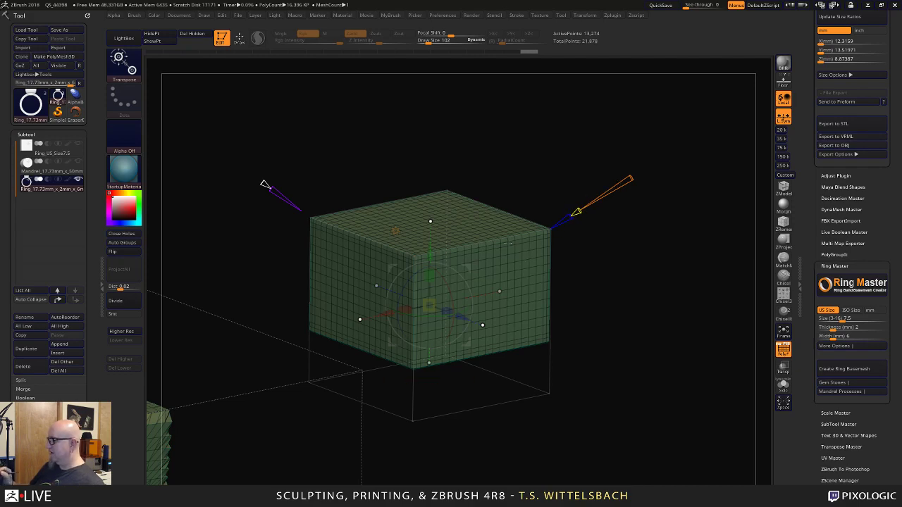
mouse_move(576, 212)
left_mouse_down()
mouse_move(594, 203)
mouse_move(576, 211)
left_mouse_up()
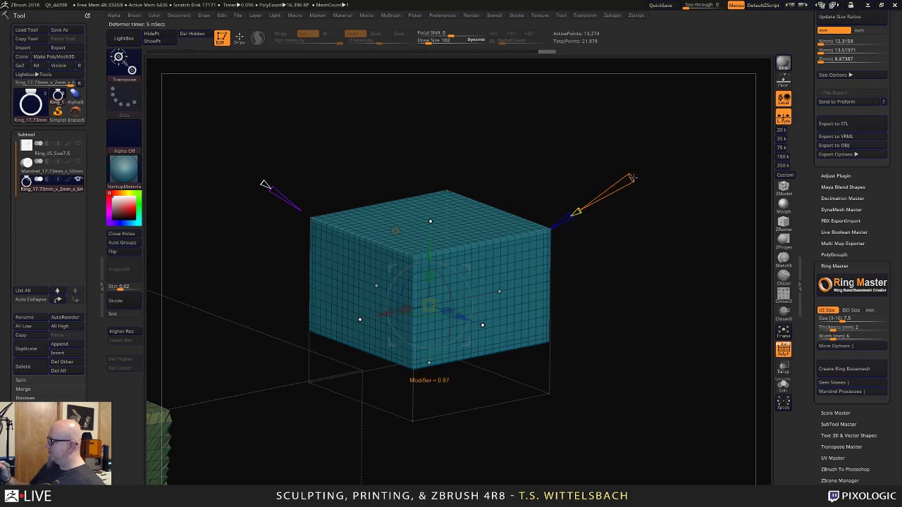
left_click_drag(630, 179, 570, 216)
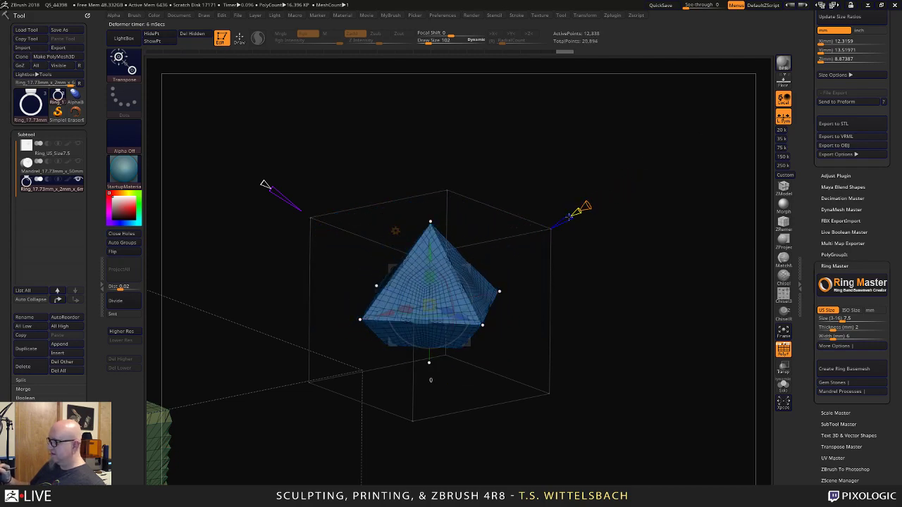
left_click_drag(574, 265, 434, 382)
left_click_drag(451, 453, 479, 468)
left_click_drag(481, 446, 565, 316, "alt")
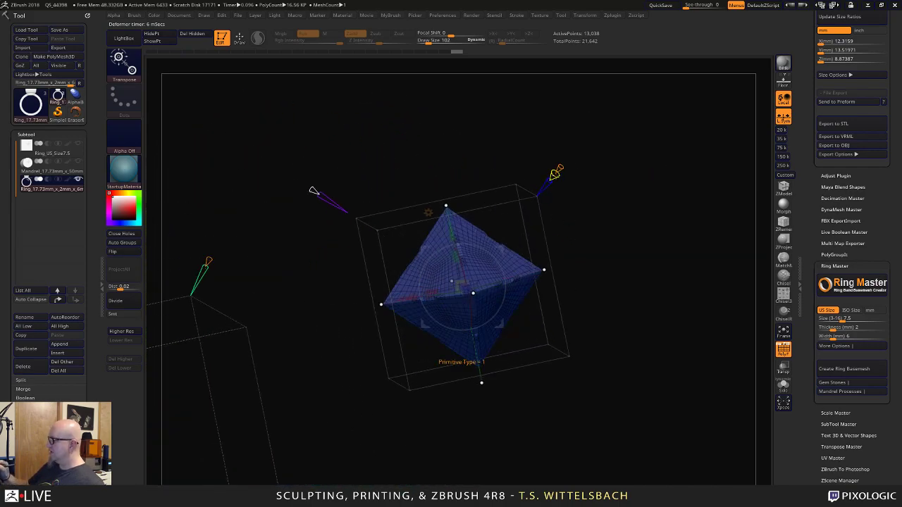
Adjust the primitive's type and modifier cones to round the double pyramid's outline, using a value of about 0.37.
left_click_drag(556, 172, 583, 138)
left_click_drag(596, 195, 564, 208)
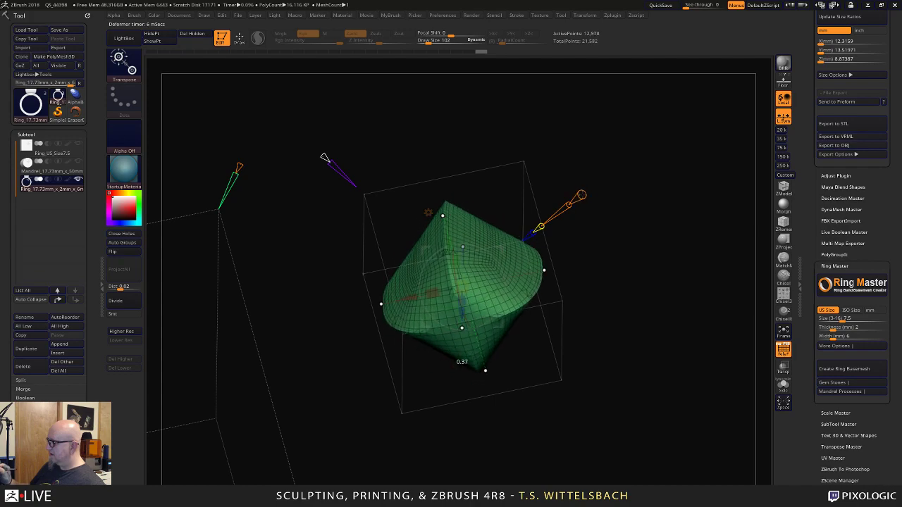
left_click_drag(579, 195, 583, 194)
left_click_drag(596, 231, 618, 212, "shift")
Bring the mirrored pointed primitives against the sides of the ring's box and set them back to projection with a value of 0.
left_click_drag(626, 294, 680, 211, "alt")
right_click_drag(536, 271, 550, 291, "alt")
left_click_drag(572, 273, 386, 306)
left_click_drag(552, 341, 509, 355)
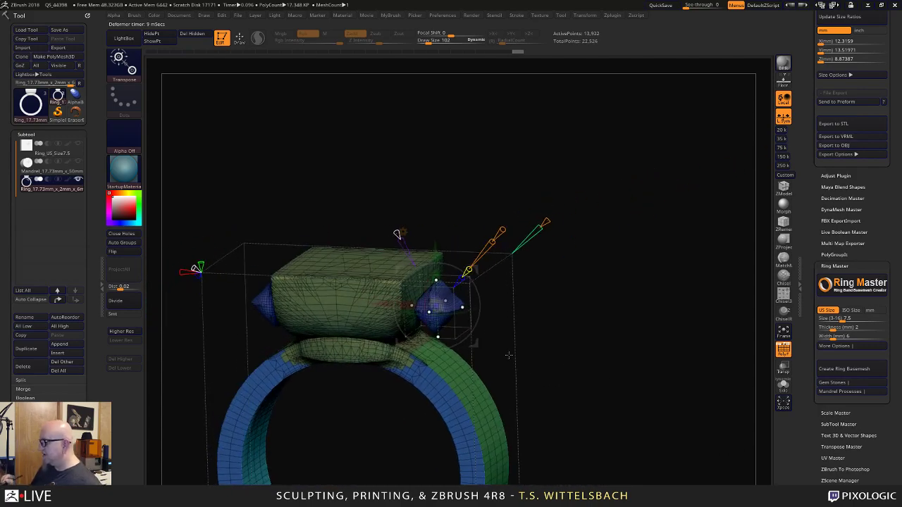
left_click_drag(400, 236, 416, 265)
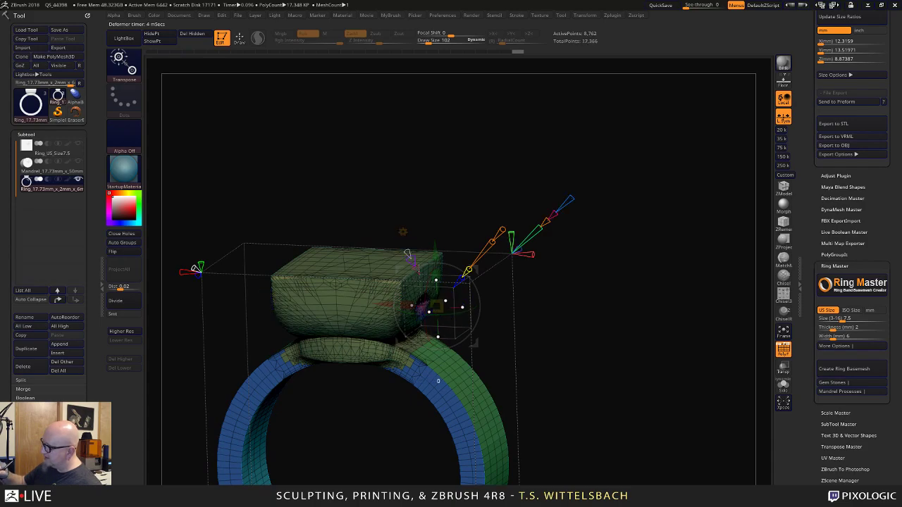
Reposition the mirrored primitives along X and lower them so they project as points from the sides of the ring's box.
left_click_drag(485, 204, 568, 227)
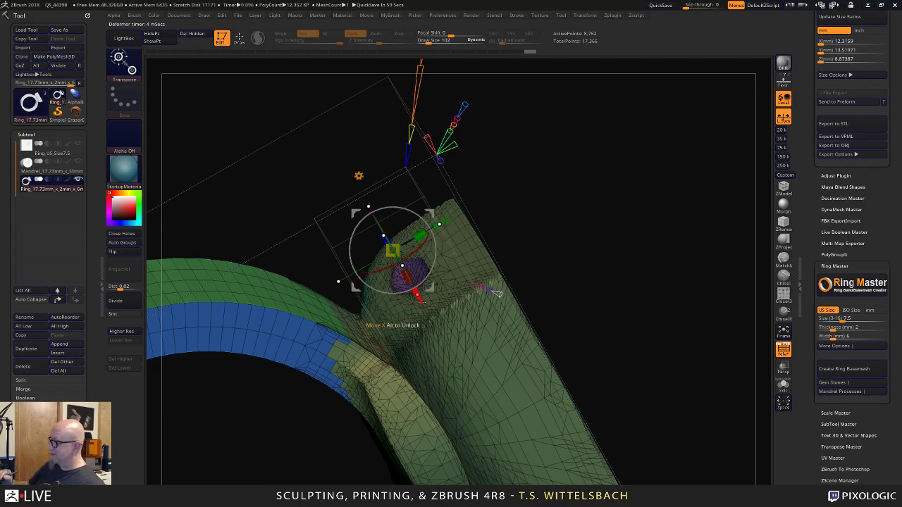
left_click_drag(428, 293, 449, 329)
left_click_drag(569, 244, 649, 389)
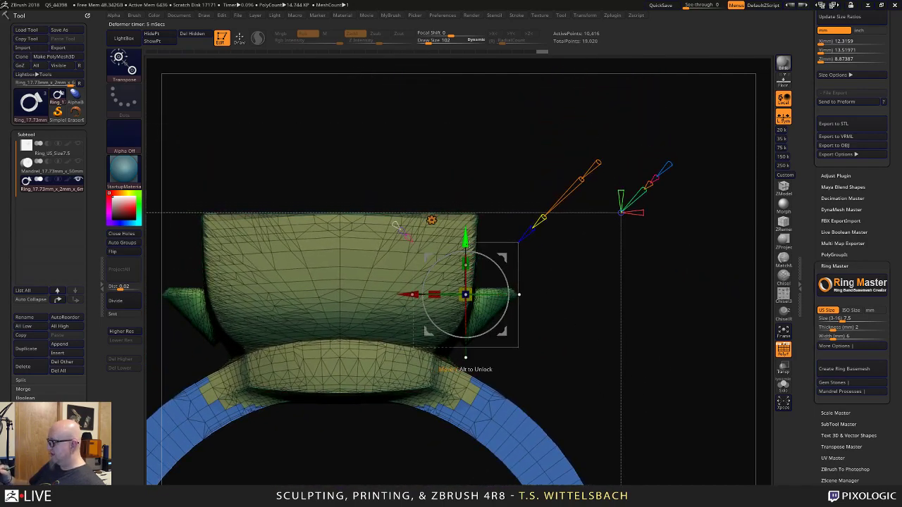
key("ctrl")
left_click_drag(463, 230, 463, 267)
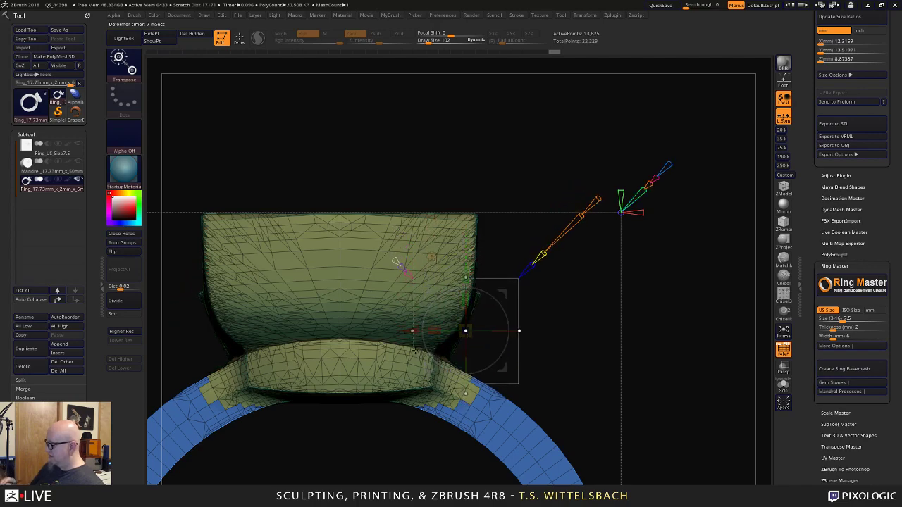
left_click_drag(407, 328, 400, 329)
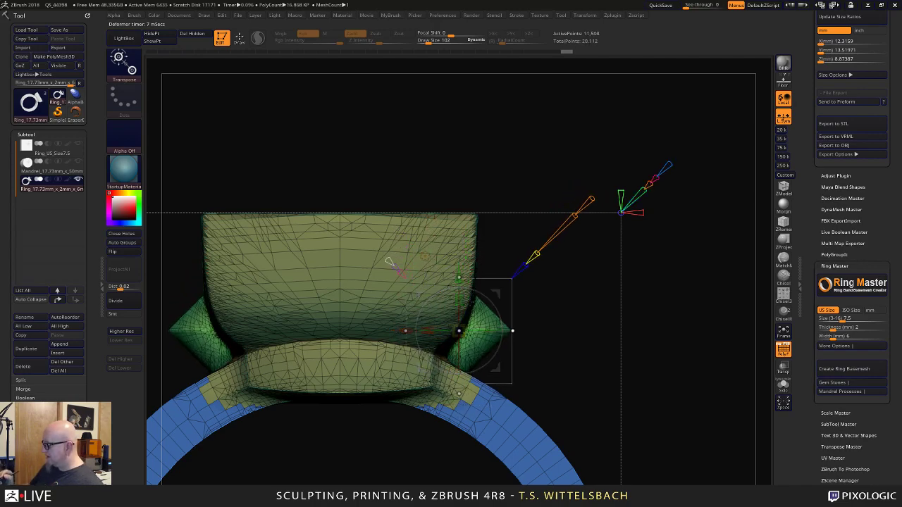
Enlarge the mirrored side points uniformly and stretch them along Z across the width of the ring's head.
left_click_drag(464, 332, 482, 332)
left_click_drag(652, 290, 590, 303)
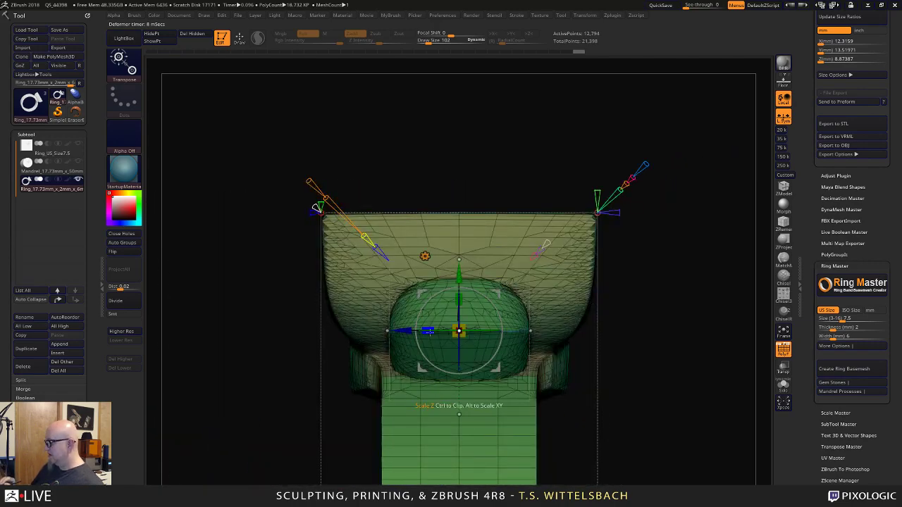
left_click_drag(428, 331, 410, 331)
left_click_drag(654, 319, 591, 322)
left_click_drag(489, 331, 556, 331)
left_click_drag(594, 457, 488, 380, "alt")
left_click_drag(530, 412, 438, 415)
left_click_drag(638, 188, 621, 333)
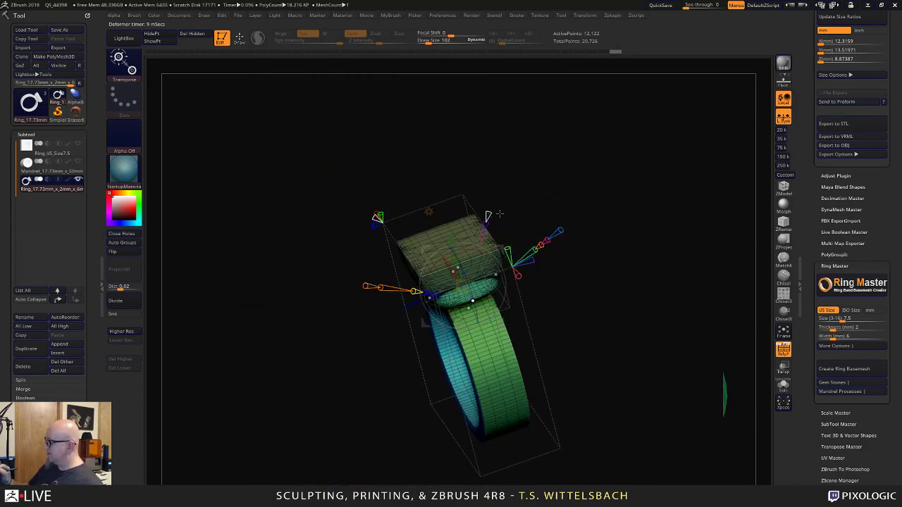
Add a copy of the Project Primitive shape above the ring's box head and turn off its X symmetry.
left_click_drag(500, 213, 631, 304)
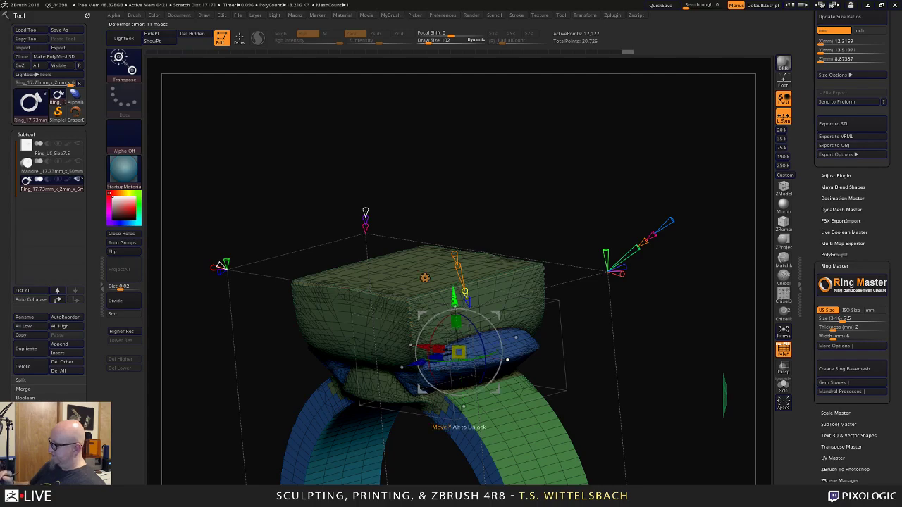
left_click_drag(452, 301, 446, 231, "ctrl")
left_click_drag(556, 158, 500, 177)
left_click_drag(667, 382, 662, 299)
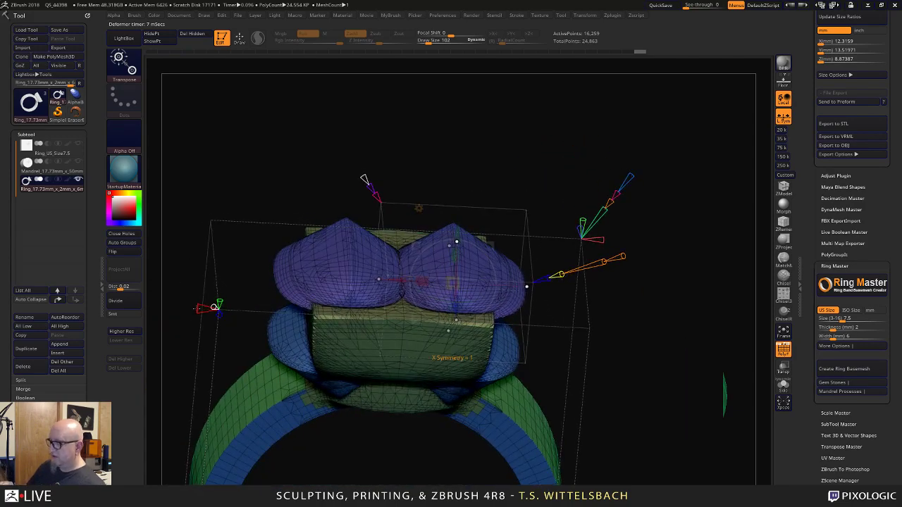
left_click_drag(198, 308, 210, 307)
left_click_drag(651, 332, 652, 323, "shift")
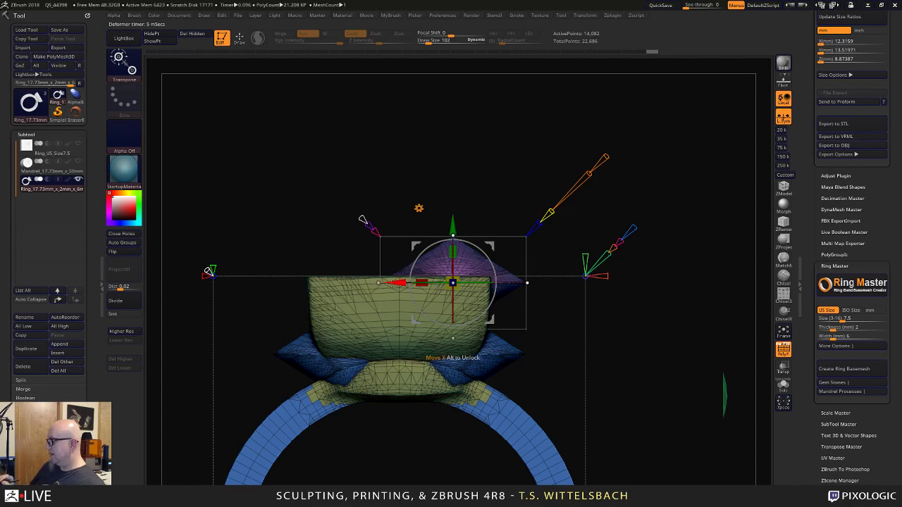
Center the new primitive over the ring head along X and reshape it into a box slightly narrower than the head.
left_click_drag(396, 282, 352, 282)
left_click_drag(347, 317, 336, 352)
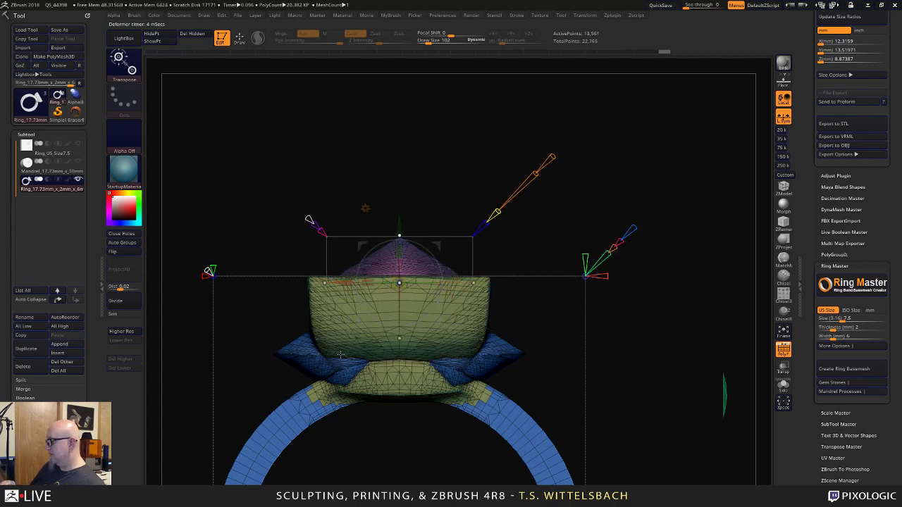
left_click_drag(401, 452, 556, 182)
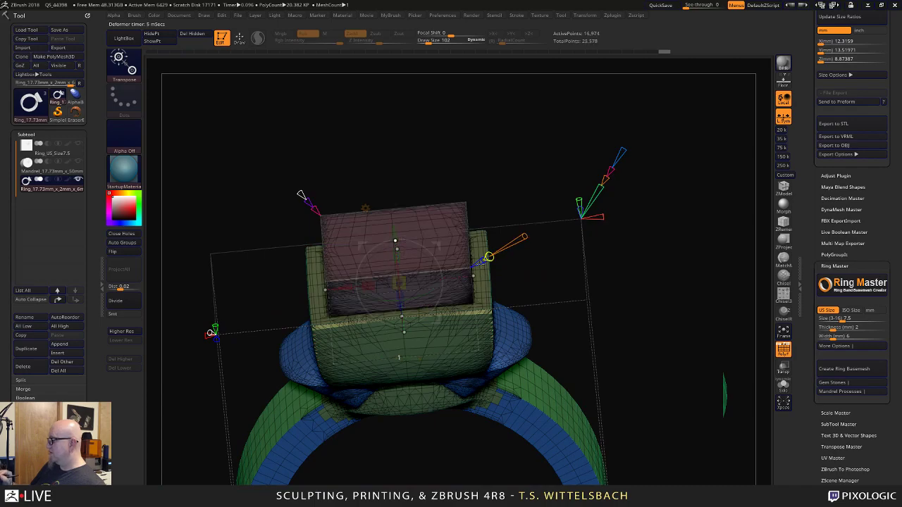
left_click_drag(530, 283, 534, 164)
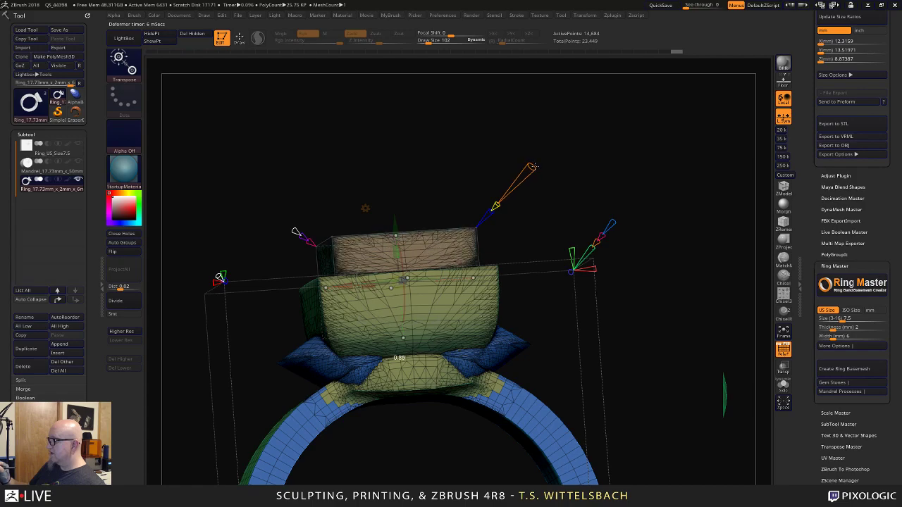
Cut the box primitive out of the ring head as a rectangular recess and adjust its depth.
left_click_drag(547, 198, 424, 233)
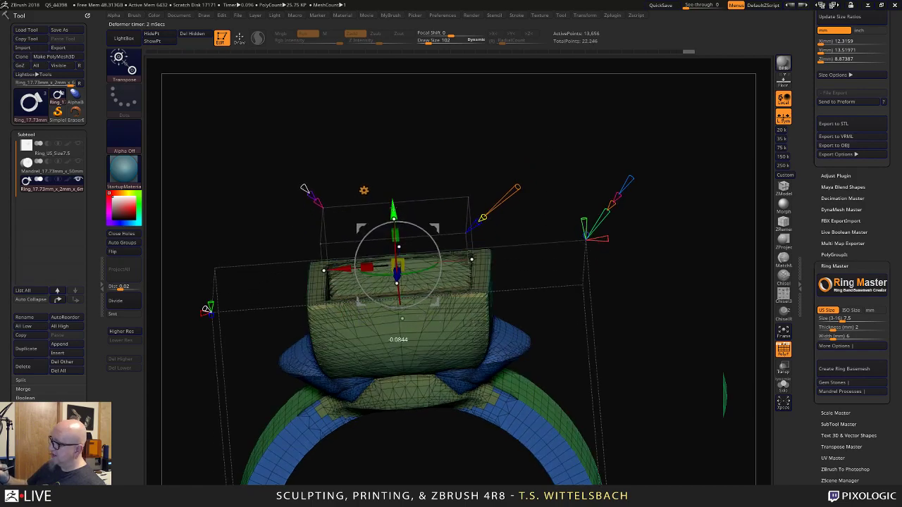
mouse_move(436, 159)
left_mouse_down()
mouse_move(449, 155)
mouse_move(449, 165)
left_mouse_up()
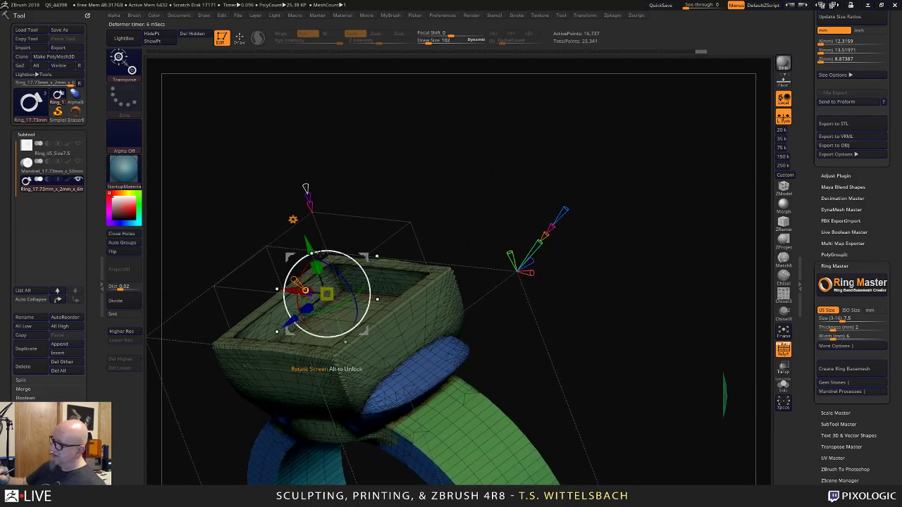
left_click_drag(316, 269, 314, 256)
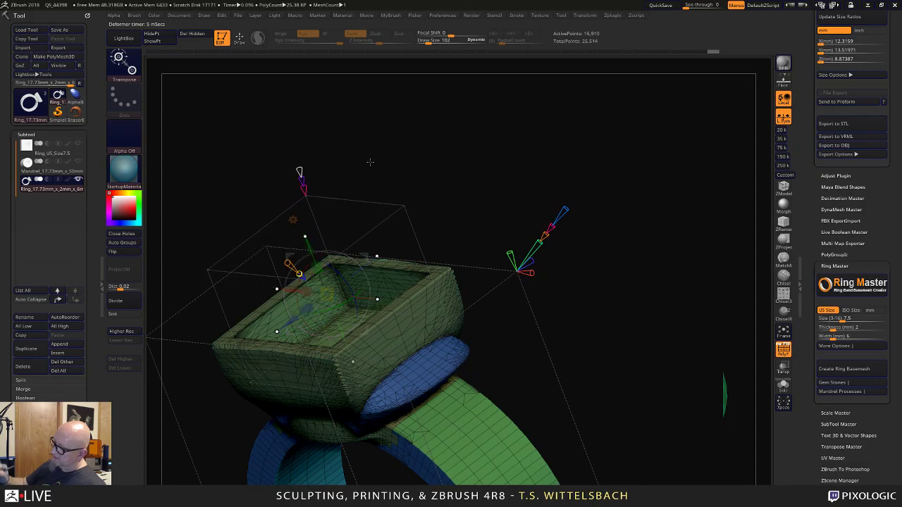
left_click_drag(371, 161, 627, 291)
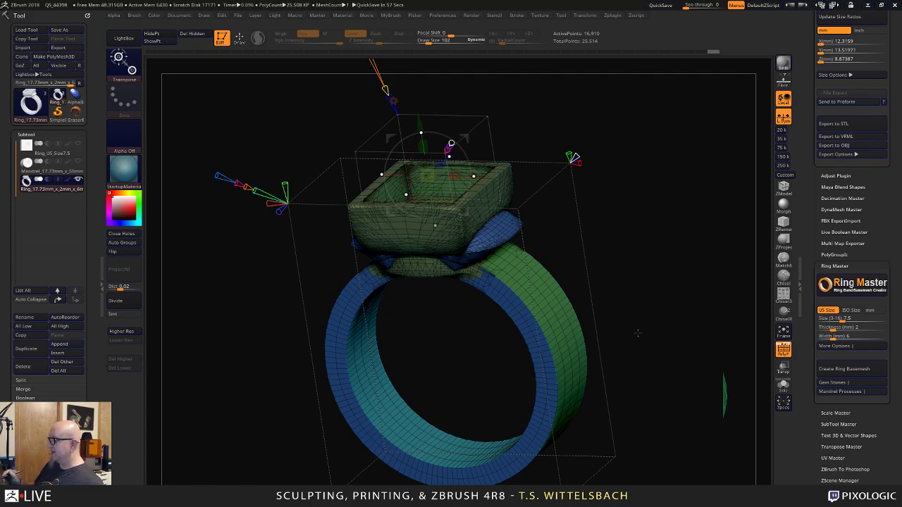
Accept the Project Primitive result on the ring and inspect the recessed head and band.
left_click_drag(637, 333, 660, 321, "shift")
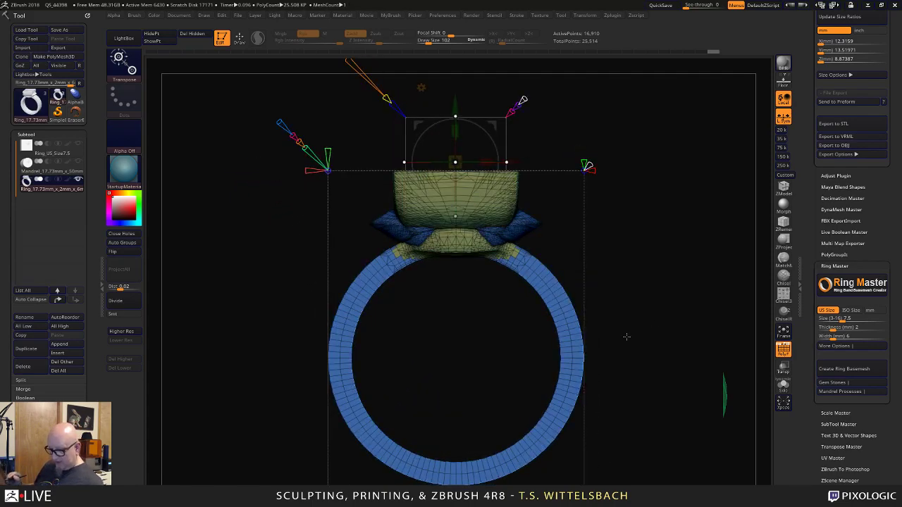
left_click(421, 89)
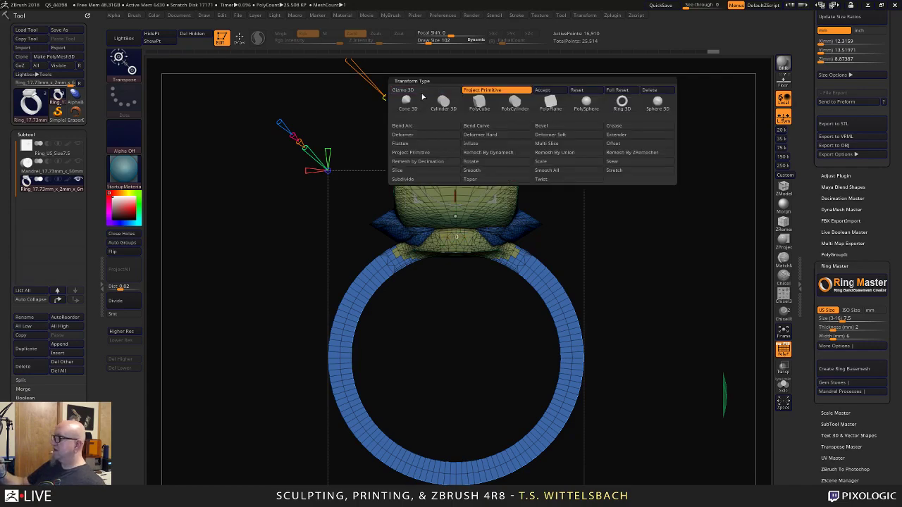
left_click(549, 90)
left_click_drag(633, 272, 665, 372)
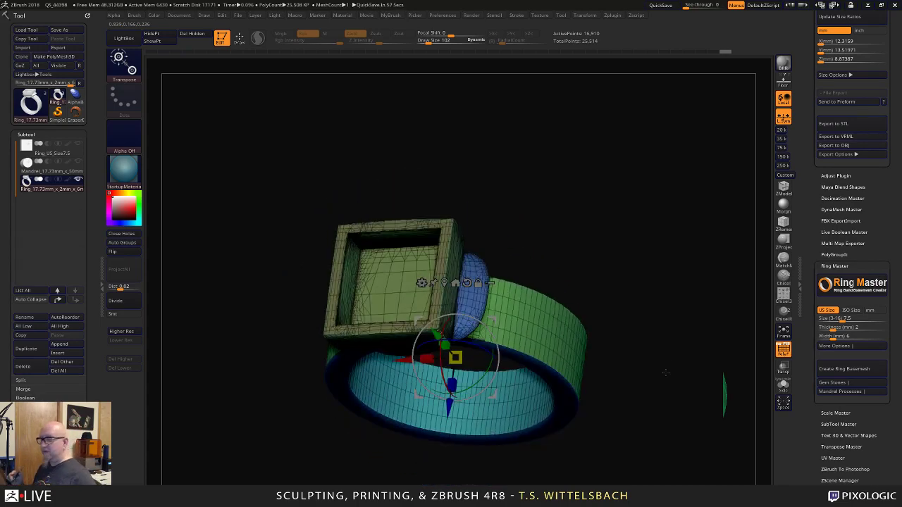
left_click_drag(665, 371, 645, 291, "shift")
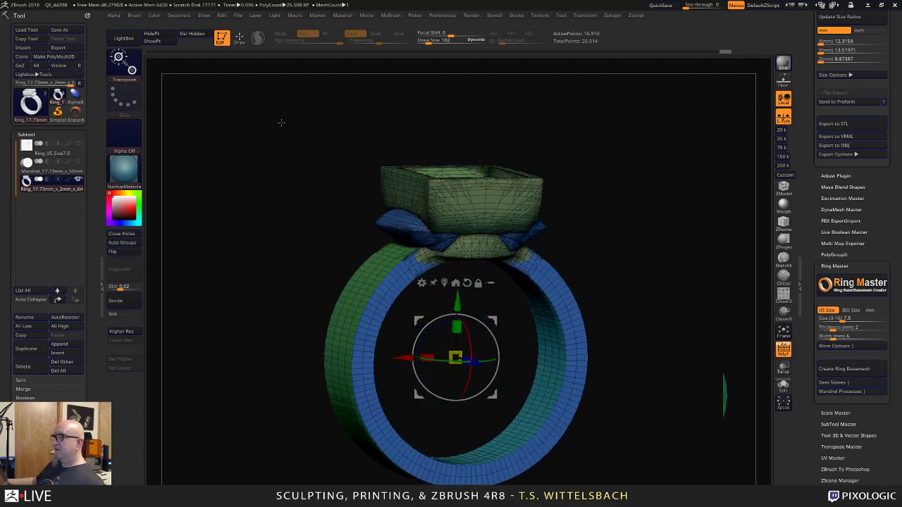
left_click_drag(605, 148, 586, 162, "shift")
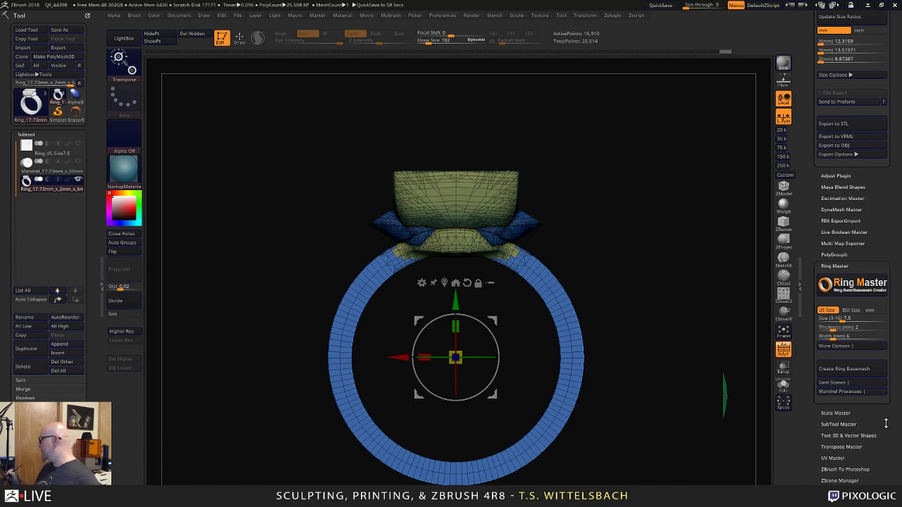
Choose the tw ClayTubes brush, enable Sculptris Pro and set the draw size to 29.
left_click_drag(885, 423, 895, 293)
left_click(823, 318)
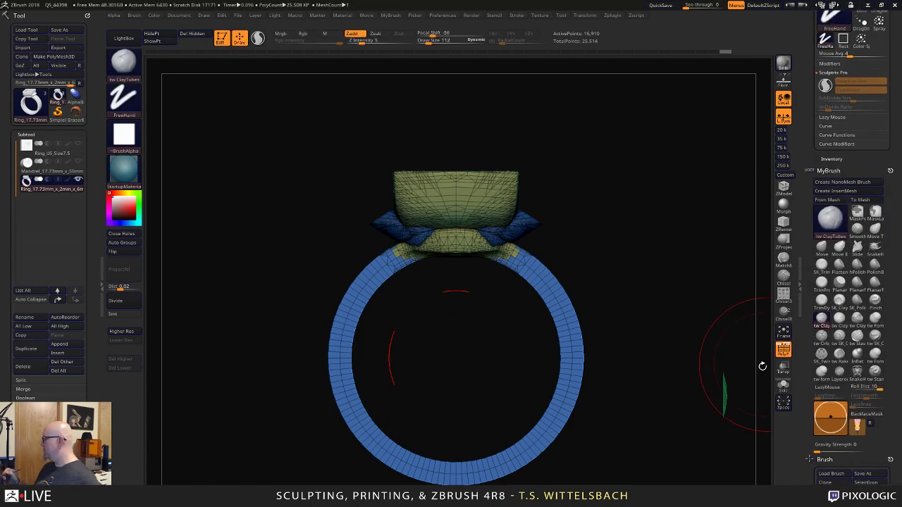
left_click(258, 38)
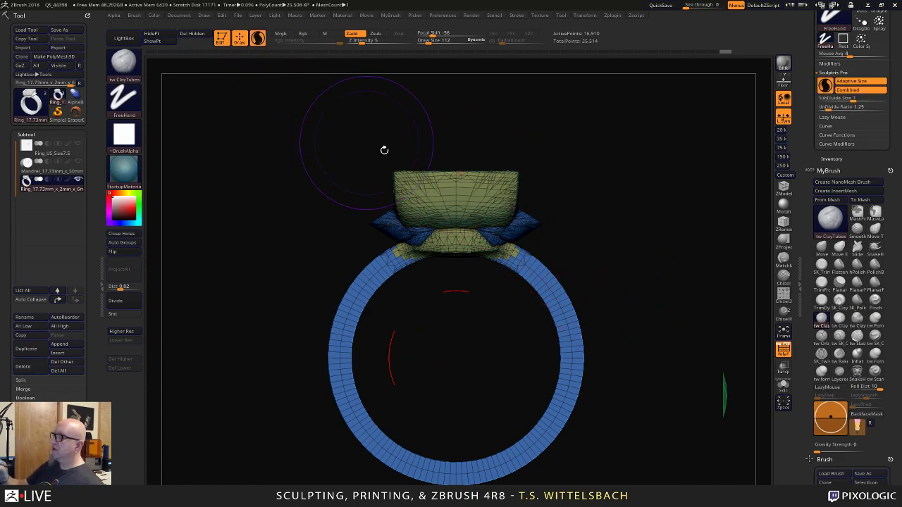
key("space")
left_click(598, 211)
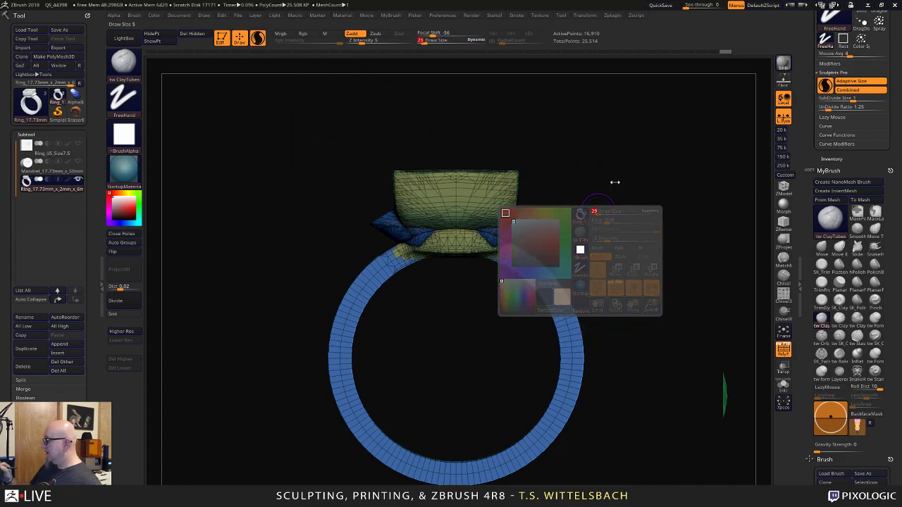
Undo the test stroke, enable symmetry across X and Z, and sculpt clay over the joints between head and band.
left_click_drag(615, 182, 681, 187)
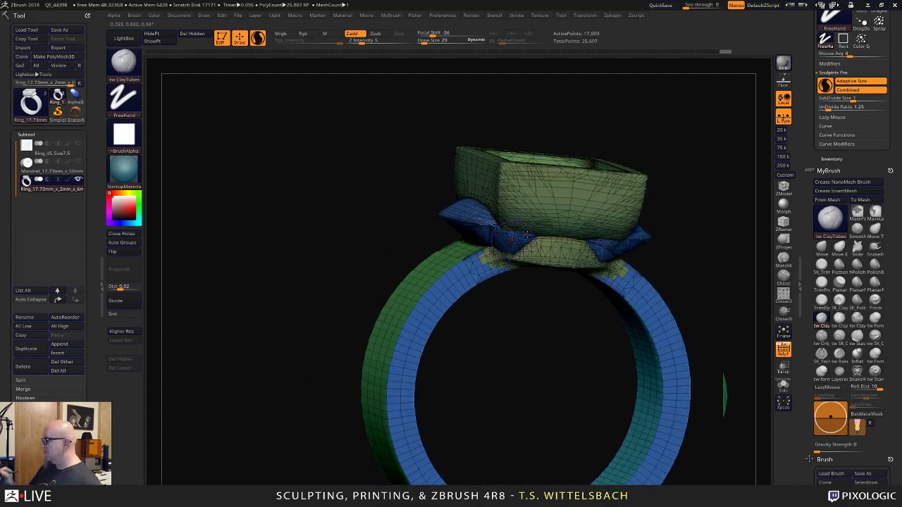
key("ctrl+z")
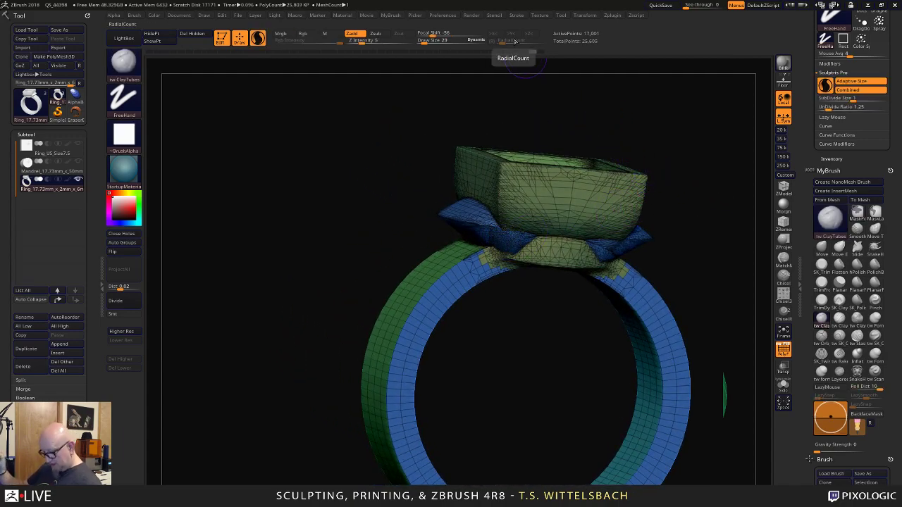
left_click(529, 35)
mouse_move(554, 276)
left_mouse_down()
mouse_move(620, 296)
mouse_move(617, 247)
mouse_move(563, 239)
left_mouse_up()
mouse_move(472, 268)
left_mouse_down()
mouse_move(497, 240)
mouse_move(476, 217)
mouse_move(421, 310)
left_mouse_up()
Hide the polyframe and extend the clay strokes from the head's supports down along the band's shoulders.
left_click(784, 367)
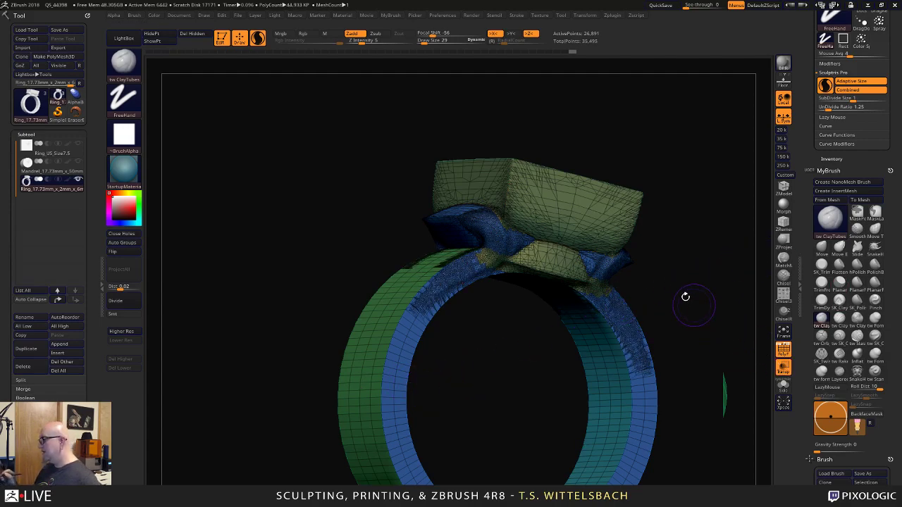
left_click(783, 367)
left_click(783, 349)
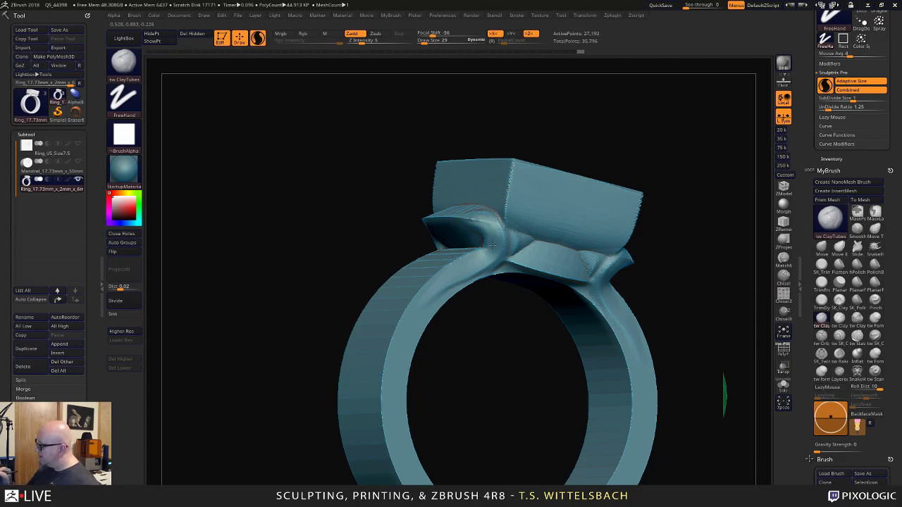
mouse_move(464, 266)
left_mouse_down()
mouse_move(411, 321)
mouse_move(448, 268)
mouse_move(422, 289)
mouse_move(393, 370)
left_mouse_up()
left_click_drag(447, 305, 483, 391)
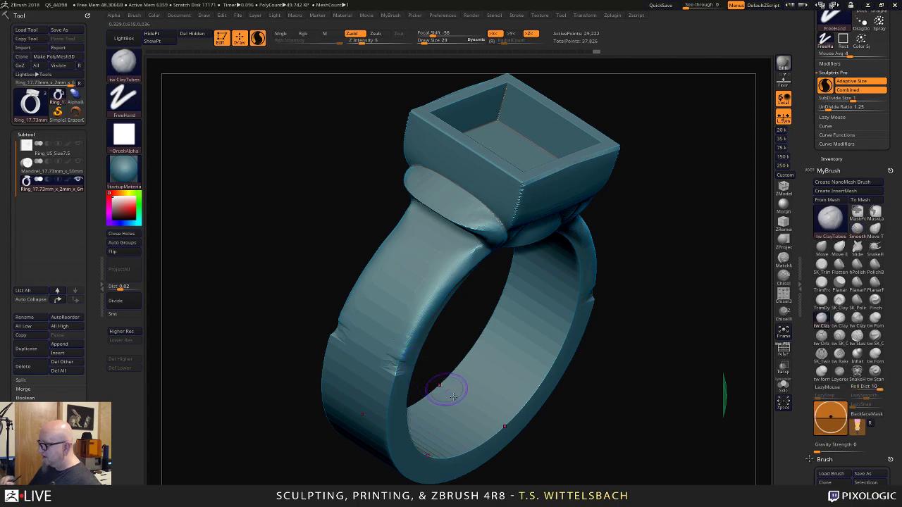
mouse_move(570, 446)
left_mouse_down()
mouse_move(595, 404)
mouse_move(567, 333)
left_mouse_up()
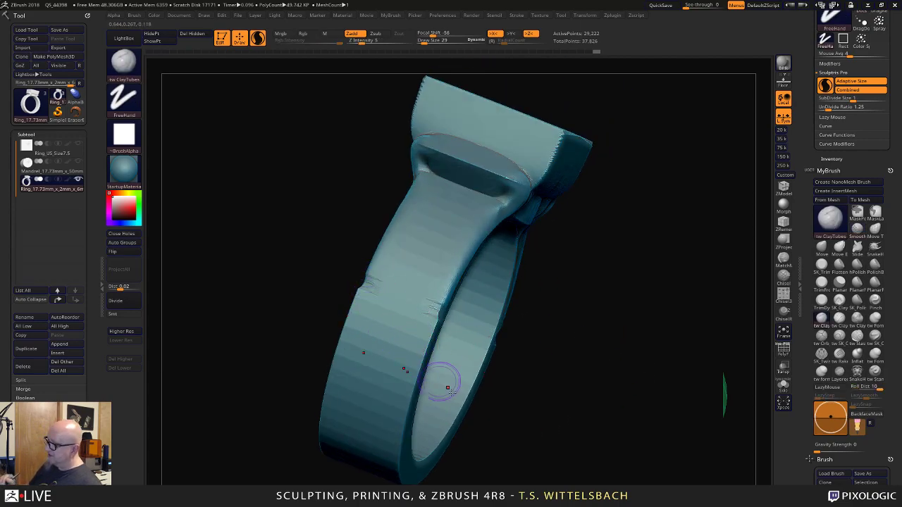
mouse_move(576, 445)
left_mouse_down()
mouse_move(556, 451)
mouse_move(493, 334)
mouse_move(457, 327)
mouse_move(487, 362)
left_mouse_up()
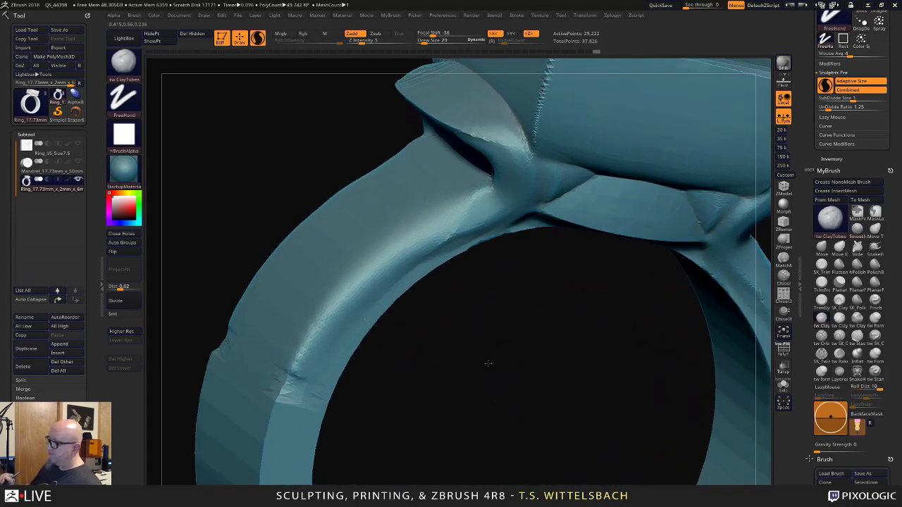
left_click_drag(429, 400, 521, 301)
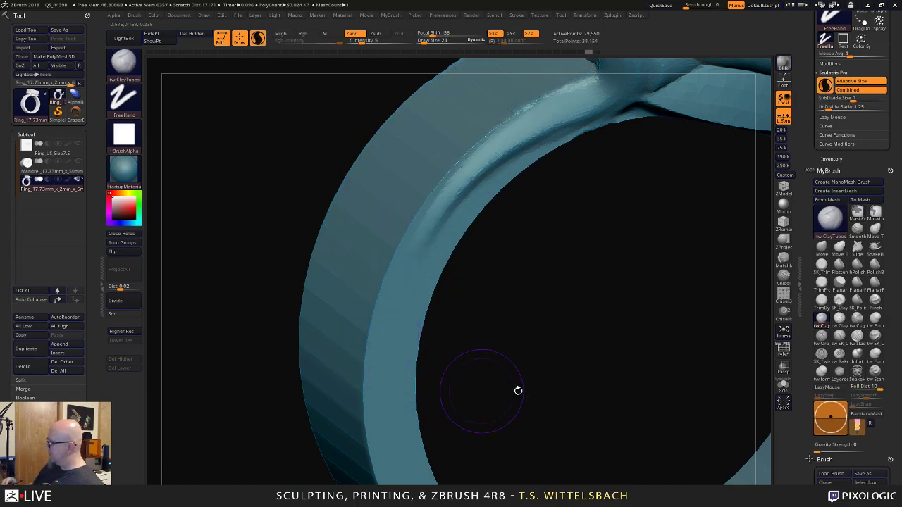
Try to smooth the band's front edge and outer surface below the shoulder, and undo the attempt.
left_click(783, 349)
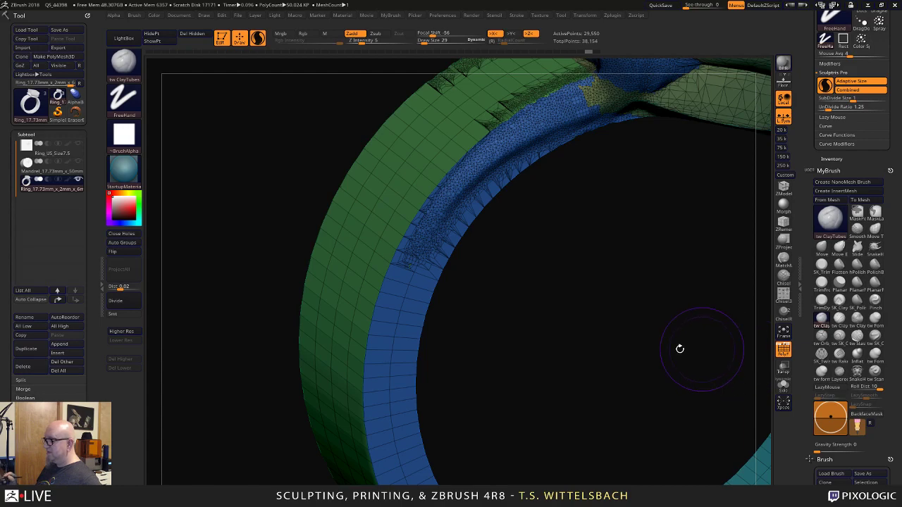
mouse_move(432, 171)
left_mouse_down("shift")
mouse_move(384, 289)
mouse_move(377, 377)
left_mouse_up("shift")
left_click(781, 352)
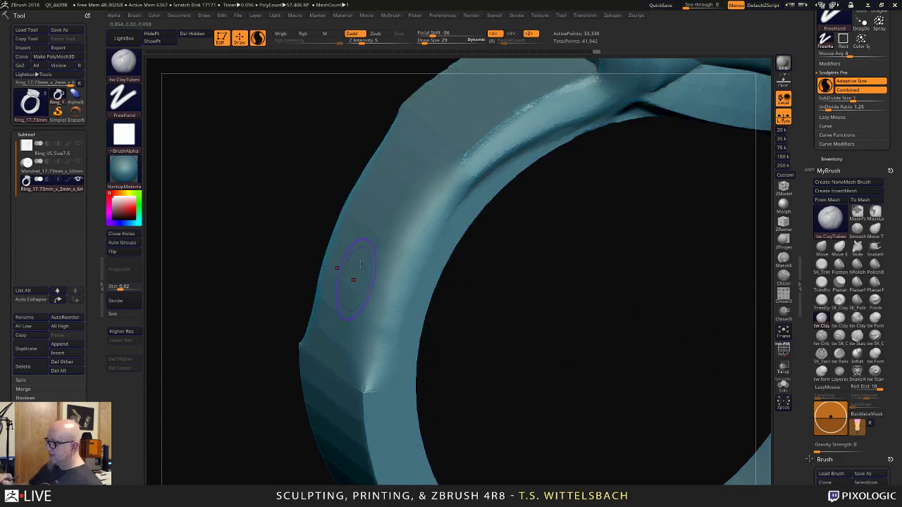
key("ctrl+z")
key("ctrl+z")
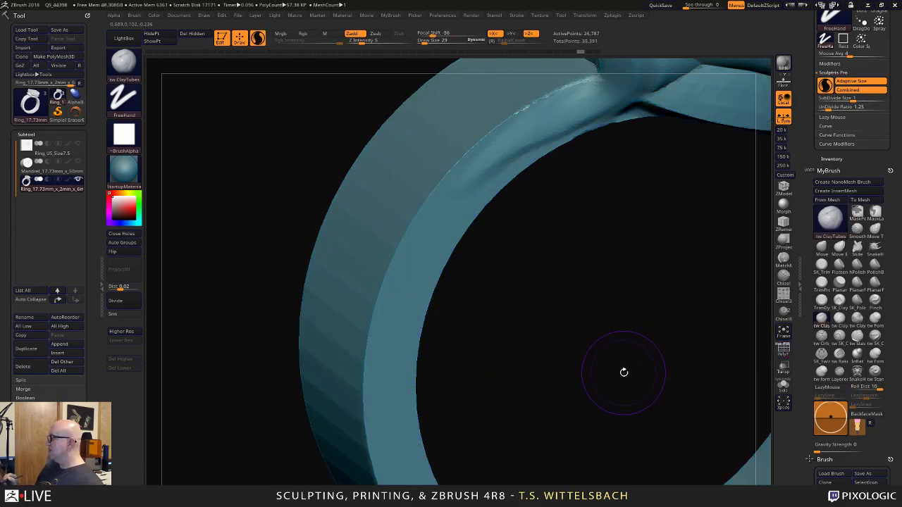
Sculpt more clay along the band's shoulder below the head, working from a straight front view.
left_click_drag(623, 372, 566, 255, "alt")
left_click_drag(645, 224, 560, 280, "shift")
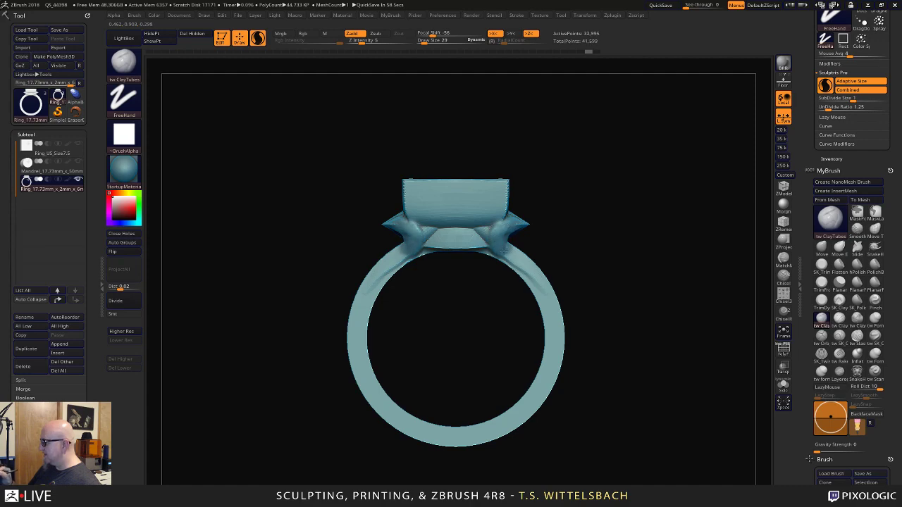
left_click_drag(534, 278, 555, 309)
Turn off symmetry and nudge the upper rim of the ring head with the Move Elastic brush.
left_click(841, 245)
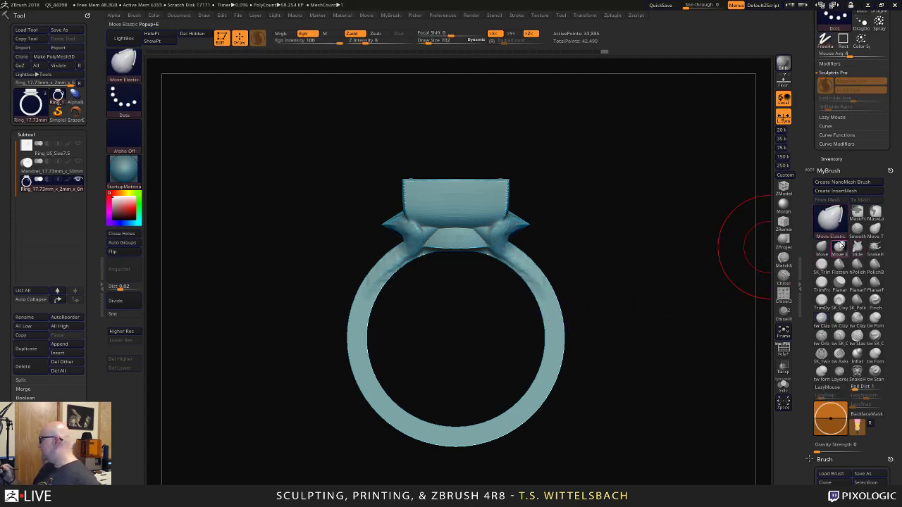
key("x")
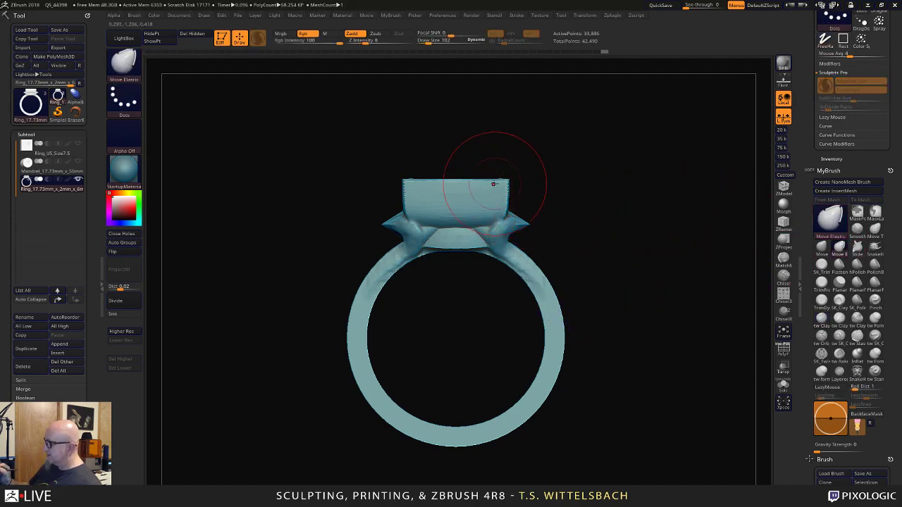
mouse_move(603, 322)
left_mouse_down()
mouse_move(618, 364)
mouse_move(615, 427)
mouse_move(619, 376)
mouse_move(583, 450)
left_mouse_up()
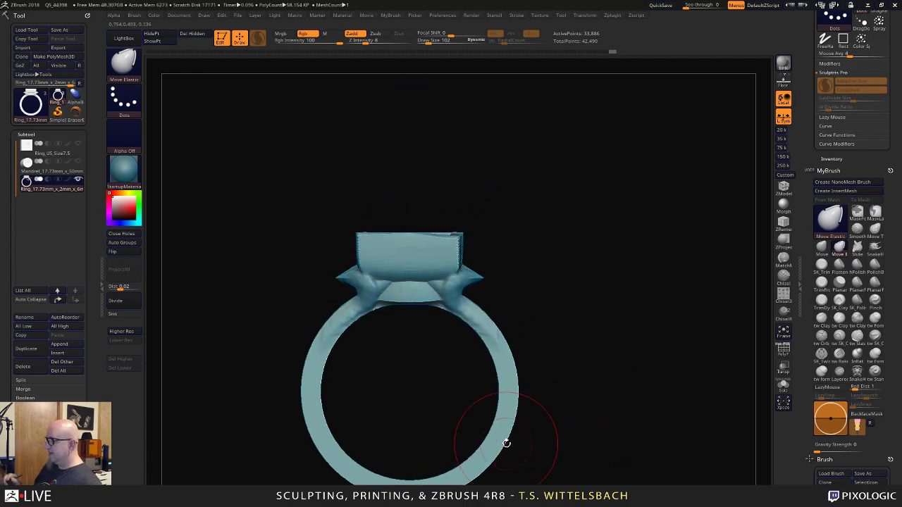
left_click_drag(616, 370, 654, 311, "alt")
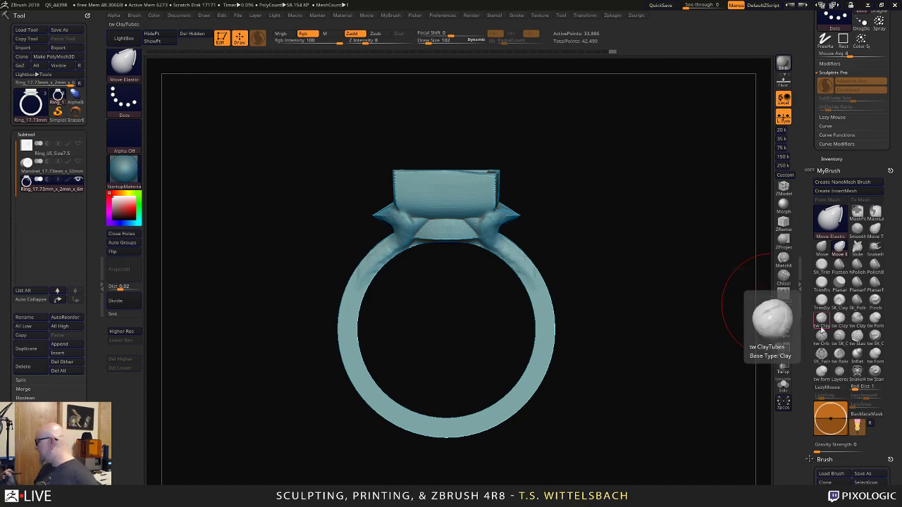
Sculpt an asymmetrical clay ridge from the head down one side of the band with tw ClayTubes.
left_click(822, 319)
left_click_drag(694, 271, 603, 291)
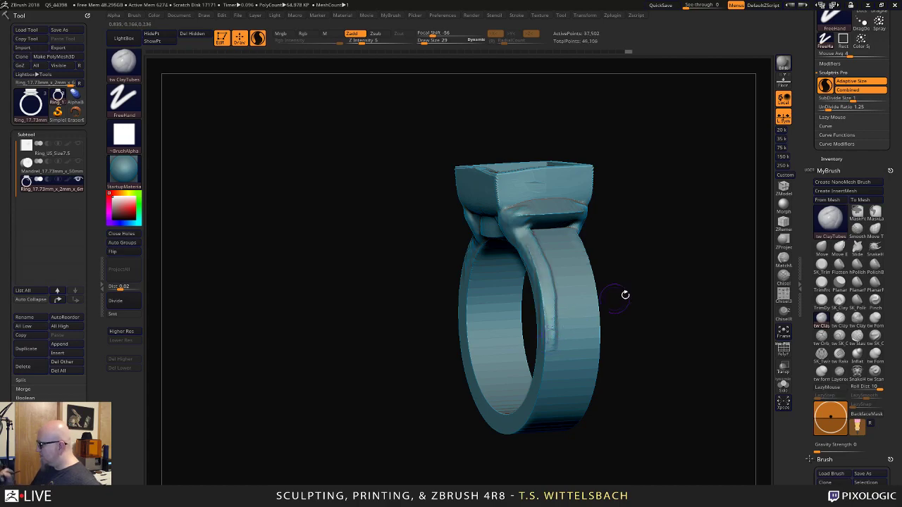
Turn on symmetry in X and Z and build up clay down the band's outer surface below the head with tw ClayTubes.
left_click_drag(624, 295, 676, 290, "shift")
left_click_drag(654, 282, 628, 290)
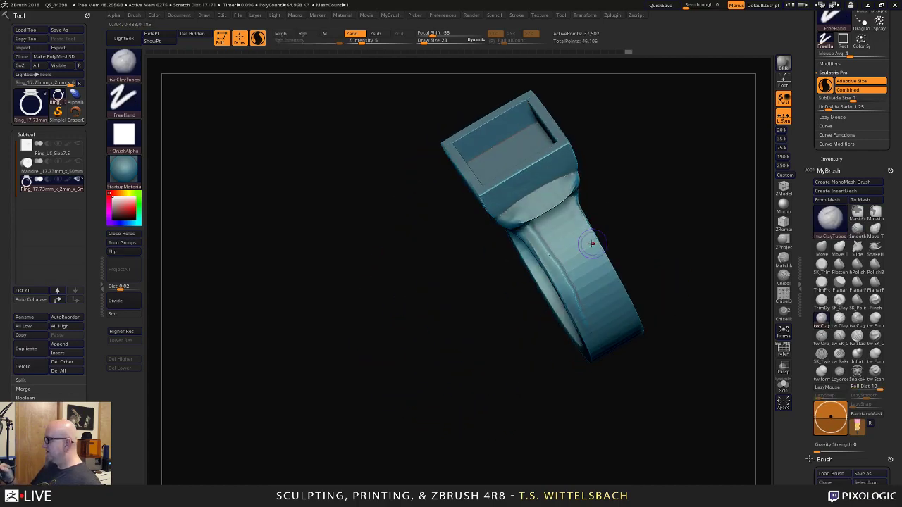
left_click_drag(570, 203, 612, 288)
left_click_drag(629, 219, 656, 205)
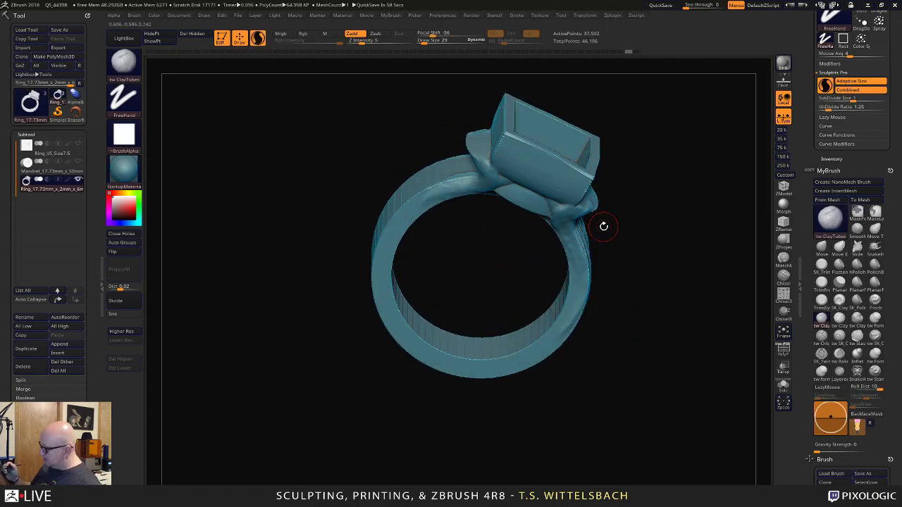
left_click_drag(603, 228, 570, 245)
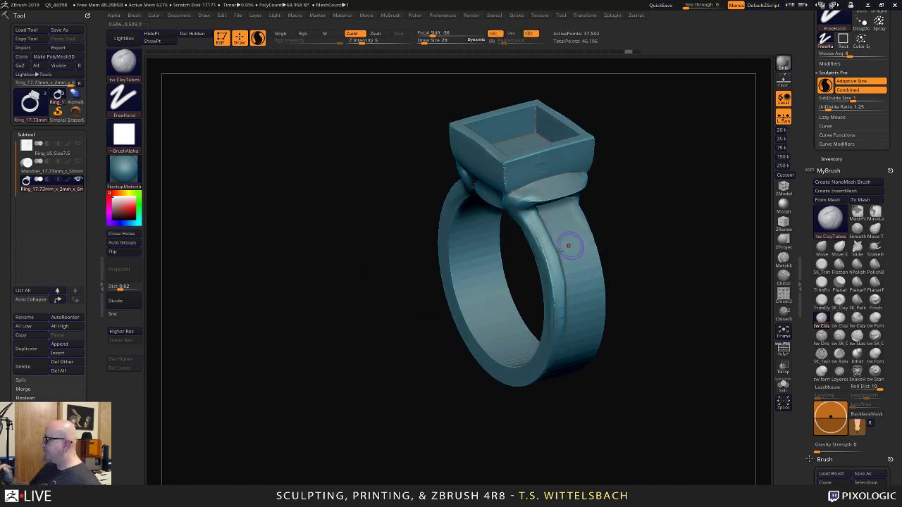
mouse_move(544, 193)
left_mouse_down()
mouse_move(574, 189)
mouse_move(547, 235)
mouse_move(559, 263)
left_mouse_up()
mouse_move(534, 222)
left_mouse_down()
mouse_move(557, 302)
mouse_move(544, 235)
mouse_move(558, 296)
mouse_move(559, 227)
mouse_move(580, 303)
left_mouse_up()
left_click_drag(566, 229, 551, 210)
Smooth the built-up clay along the shoulder and round off the band's outer surface.
left_click_drag(629, 225, 604, 176)
mouse_move(543, 206)
left_mouse_down("shift")
mouse_move(567, 206)
mouse_move(547, 205)
mouse_move(564, 211)
mouse_move(558, 232)
mouse_move(575, 281)
mouse_move(570, 306)
mouse_move(597, 314)
mouse_move(600, 337)
mouse_move(557, 349)
mouse_move(557, 381)
left_mouse_up("shift")
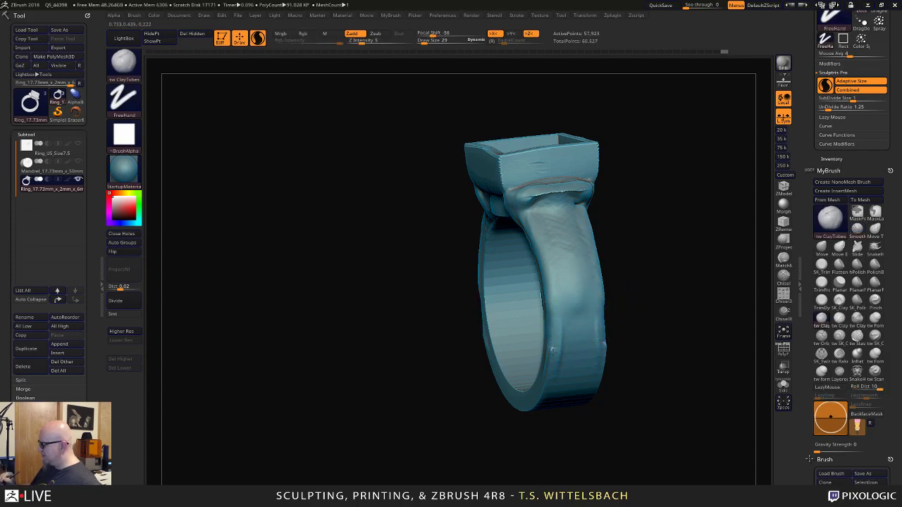
left_click_drag(548, 296, 553, 352, "shift")
mouse_move(542, 417)
left_mouse_down()
mouse_move(634, 415)
mouse_move(650, 342)
mouse_move(604, 296)
left_mouse_up()
mouse_move(544, 261)
left_mouse_down()
mouse_move(523, 287)
mouse_move(452, 321)
mouse_move(558, 248)
mouse_move(535, 320)
mouse_move(496, 352)
mouse_move(497, 321)
mouse_move(564, 292)
left_mouse_up()
left_click_drag(561, 245, 586, 266)
mouse_move(607, 236)
left_mouse_down()
mouse_move(615, 129)
mouse_move(580, 306)
left_mouse_up()
Round off the band's remaining edges around the full ring and blend them into the shoulders.
mouse_move(391, 303)
left_mouse_down()
mouse_move(386, 311)
mouse_move(398, 309)
mouse_move(351, 407)
left_mouse_up()
mouse_move(422, 274)
left_mouse_down()
mouse_move(419, 287)
mouse_move(393, 269)
left_mouse_up()
mouse_move(396, 306)
left_mouse_down()
mouse_move(465, 279)
mouse_move(453, 276)
mouse_move(505, 284)
mouse_move(516, 275)
left_mouse_up()
mouse_move(610, 322)
left_mouse_down("alt")
mouse_move(596, 261)
mouse_move(554, 254)
mouse_move(526, 278)
mouse_move(504, 338)
left_mouse_up("alt")
left_click_drag(589, 331, 562, 335)
left_click_drag(562, 335, 565, 359, "alt")
mouse_move(530, 303)
left_mouse_down()
mouse_move(516, 314)
mouse_move(520, 285)
left_mouse_up()
left_click_drag(582, 216, 629, 197, "shift")
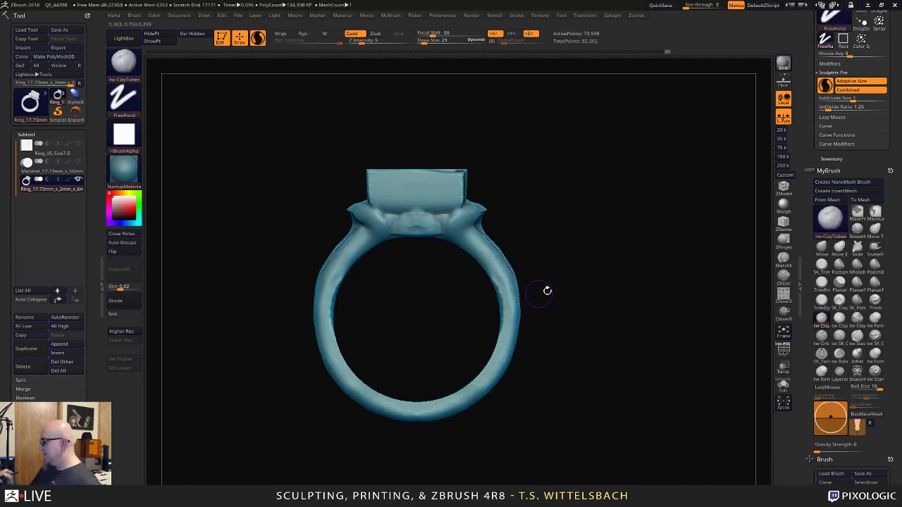
Tessimate the ring mesh with Tessellate and Decimate enabled at Polygons Size 1, and inspect the remeshed surface.
mouse_move(547, 290)
left_mouse_down()
mouse_move(518, 285)
mouse_move(508, 309)
mouse_move(514, 276)
left_mouse_up()
left_click_drag(585, 221, 529, 205, "shift")
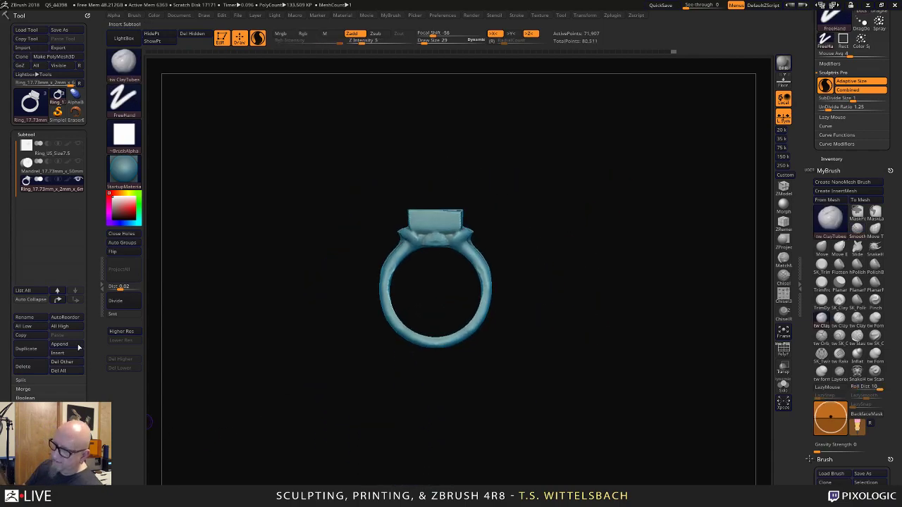
left_click_drag(94, 458, 93, 365)
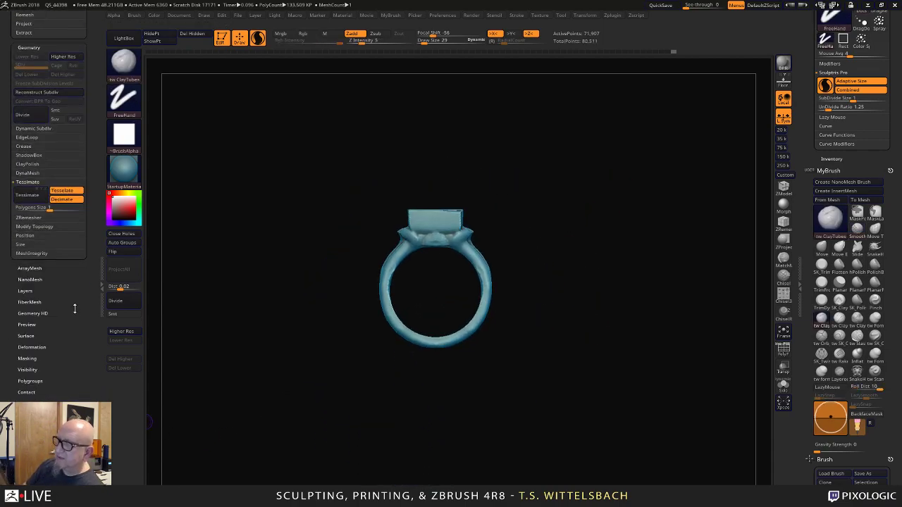
left_click(31, 196)
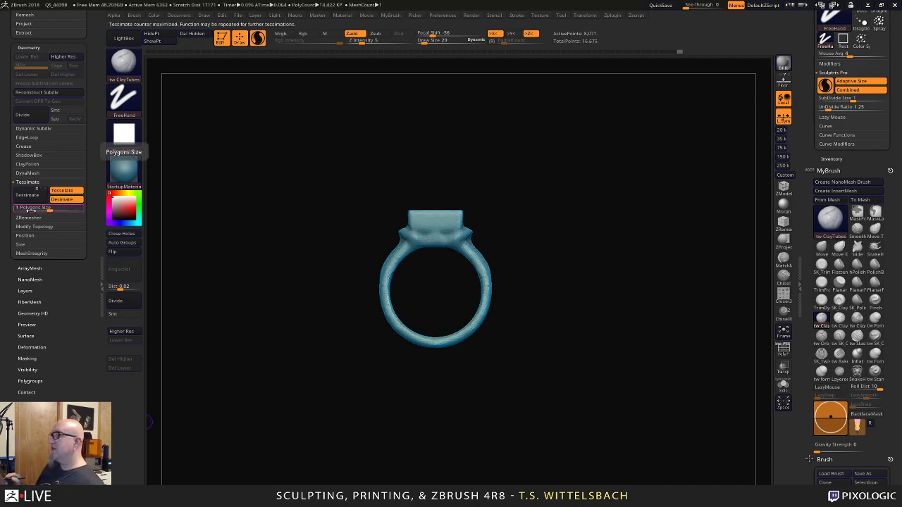
left_click_drag(556, 327, 572, 413, "alt")
left_click_drag(603, 358, 568, 337)
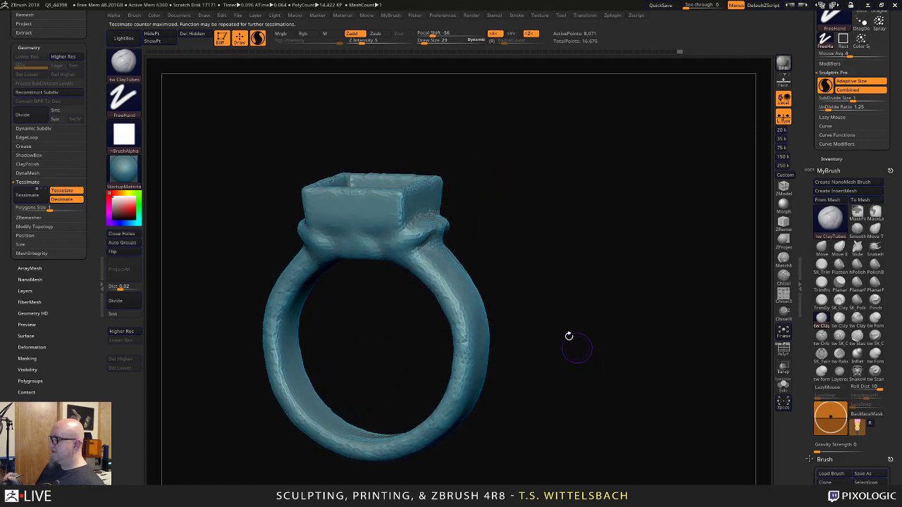
left_click_drag(507, 312, 544, 311, "shift")
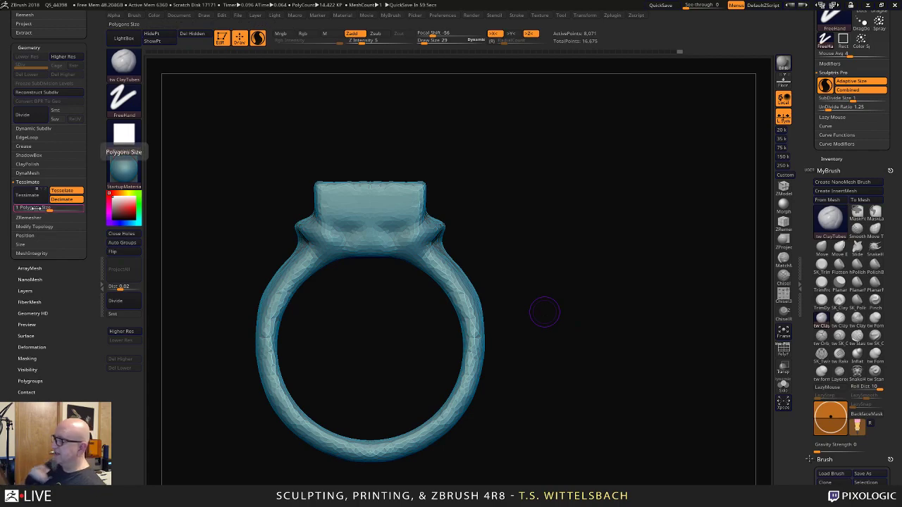
Smooth the faceted shoulders below the head and the upper band from a close front view.
left_click_drag(579, 362, 644, 339, "alt")
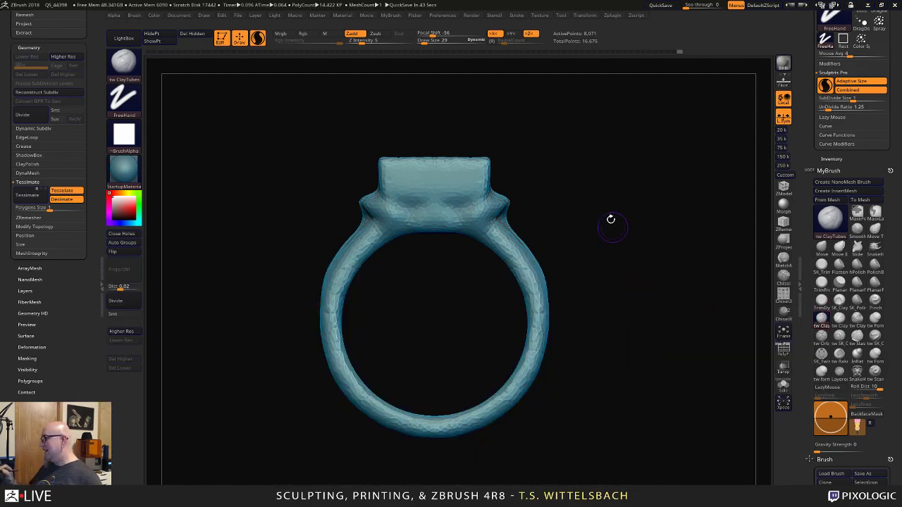
mouse_move(610, 197)
left_mouse_down("alt")
mouse_move(621, 240)
mouse_move(631, 213)
mouse_move(712, 236)
left_mouse_up("alt")
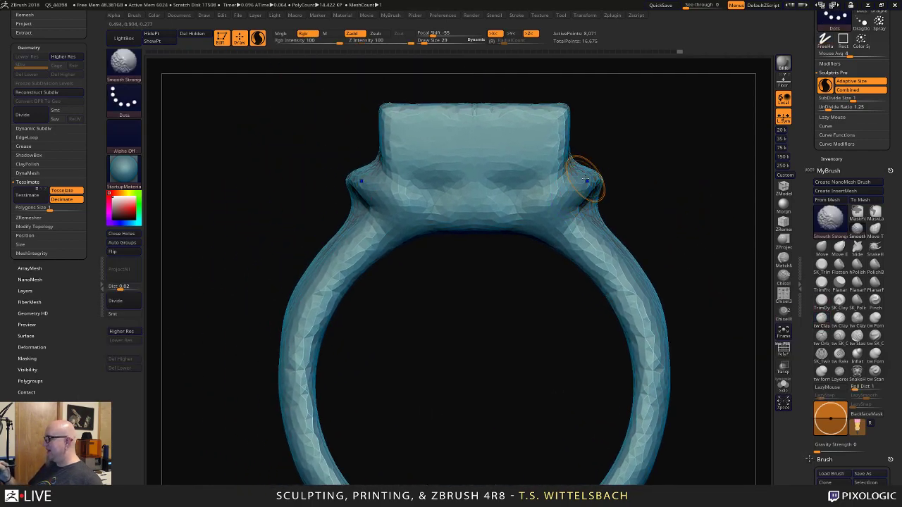
mouse_move(586, 183)
left_mouse_down("shift")
mouse_move(557, 183)
mouse_move(579, 179)
mouse_move(576, 239)
left_mouse_up("shift")
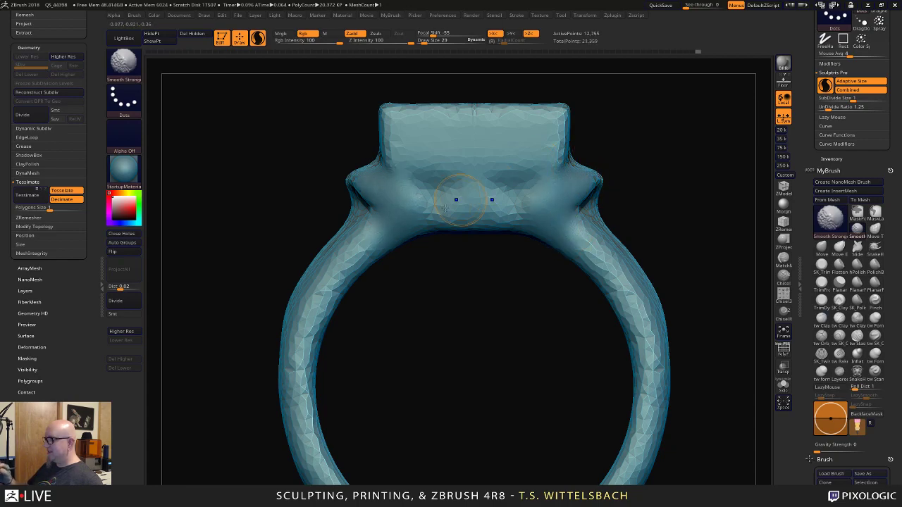
mouse_move(393, 222)
left_mouse_down("shift")
mouse_move(354, 257)
mouse_move(296, 384)
left_mouse_up("shift")
mouse_move(359, 225)
left_mouse_down("shift")
mouse_move(365, 210)
mouse_move(295, 308)
mouse_move(292, 294)
mouse_move(280, 341)
left_mouse_up("shift")
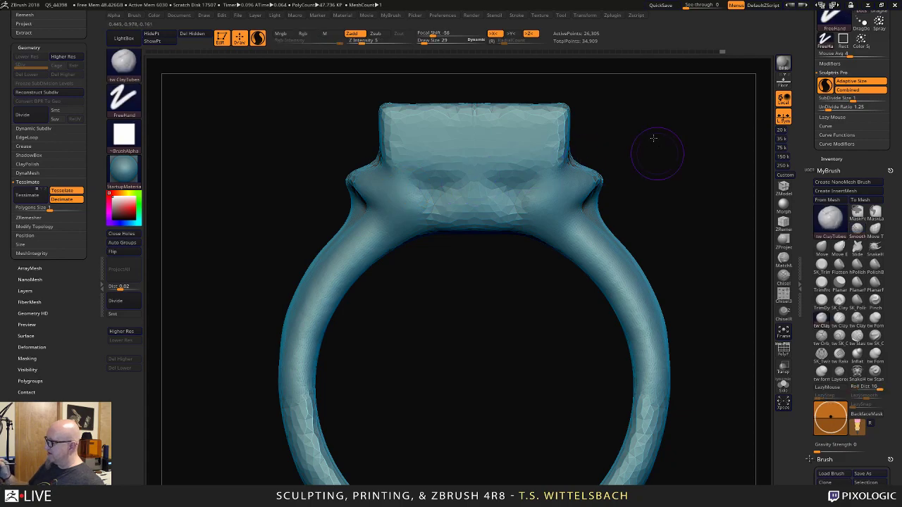
Smooth the band's outer face, its underside and the walls of the ring head.
mouse_move(656, 152)
left_mouse_down()
mouse_move(600, 155)
mouse_move(557, 219)
mouse_move(576, 222)
left_mouse_up()
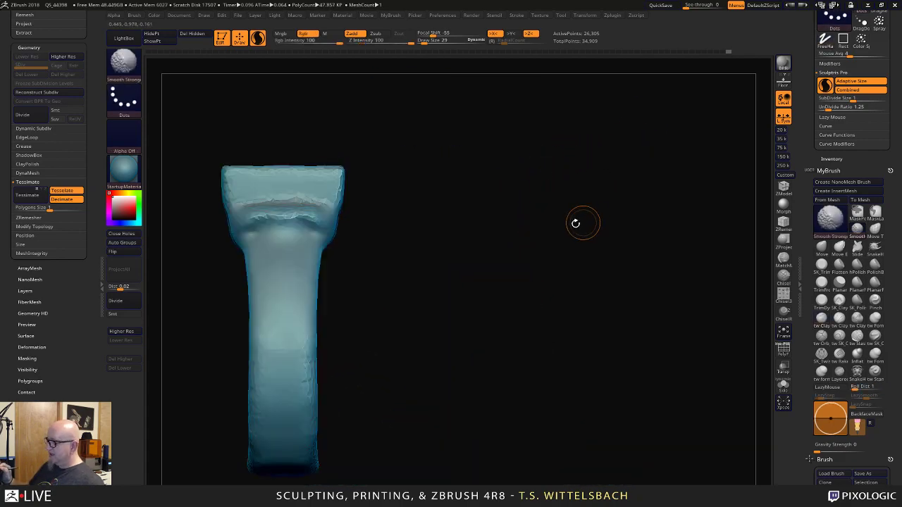
mouse_move(493, 299)
left_mouse_down("alt")
mouse_move(556, 233)
mouse_move(598, 212)
left_mouse_up("alt")
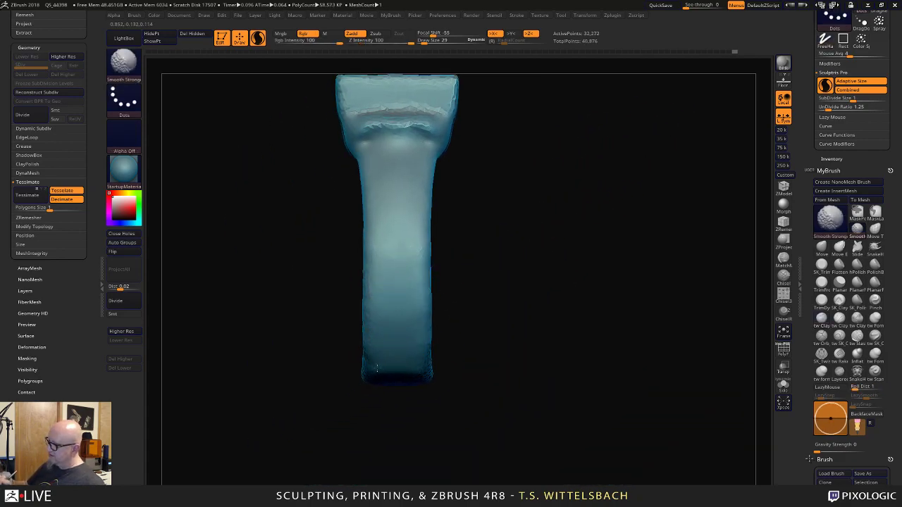
mouse_move(507, 352)
left_mouse_down()
mouse_move(528, 348)
mouse_move(514, 282)
mouse_move(451, 279)
mouse_move(486, 260)
mouse_move(436, 225)
mouse_move(436, 256)
mouse_move(416, 217)
mouse_move(491, 259)
left_mouse_up()
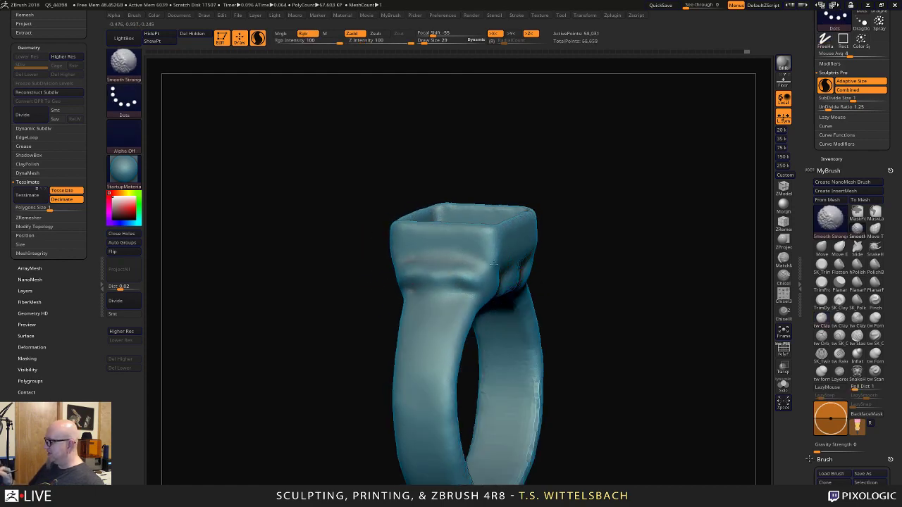
left_click_drag(574, 267, 546, 224)
Set the brush draw size to 56, then mask the band's inner surface and undo the mask.
key("space")
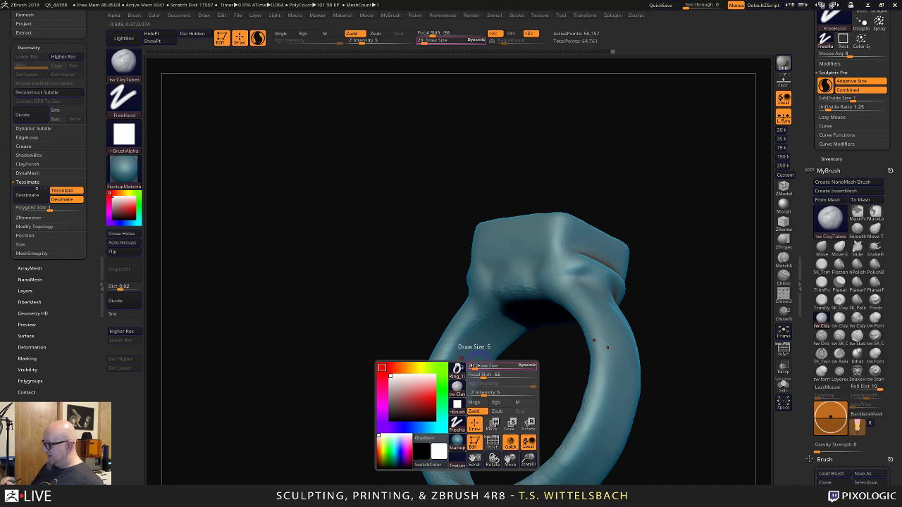
left_click_drag(474, 366, 477, 366)
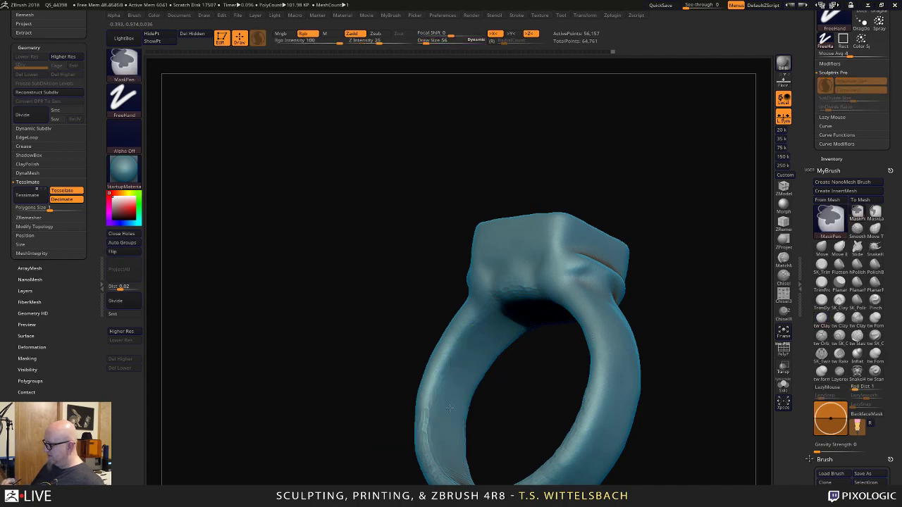
left_click_drag(474, 353, 453, 395, "ctrl")
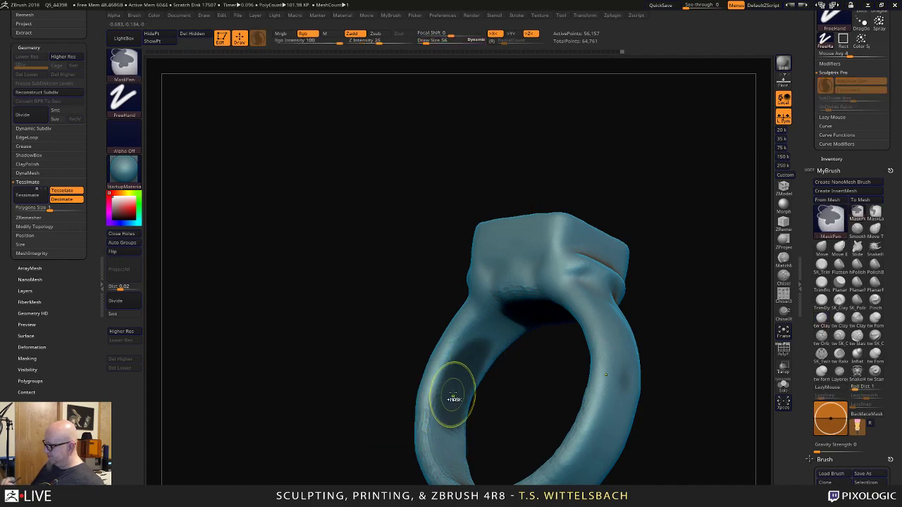
key("ctrl+z")
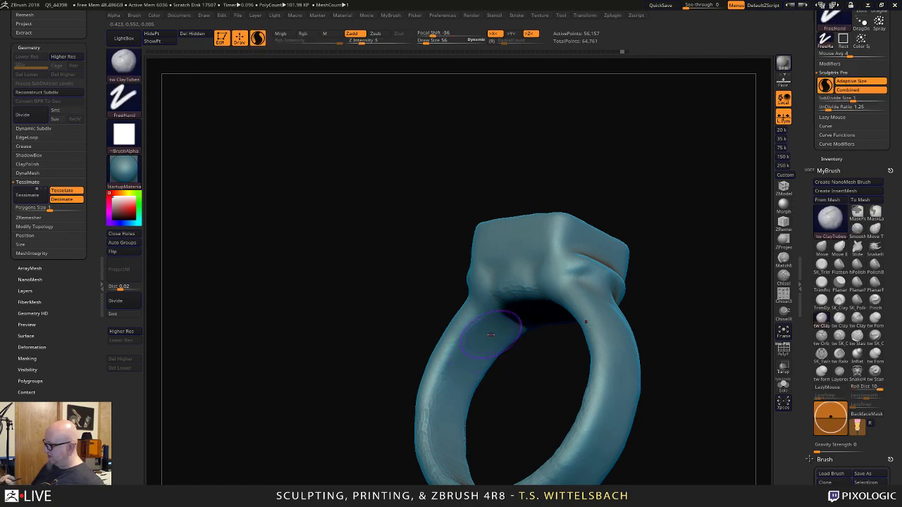
Smooth the band's inner surface and the head's side wall above the finger hole.
mouse_move(495, 332)
left_mouse_down("shift")
mouse_move(462, 378)
mouse_move(458, 438)
left_mouse_up("shift")
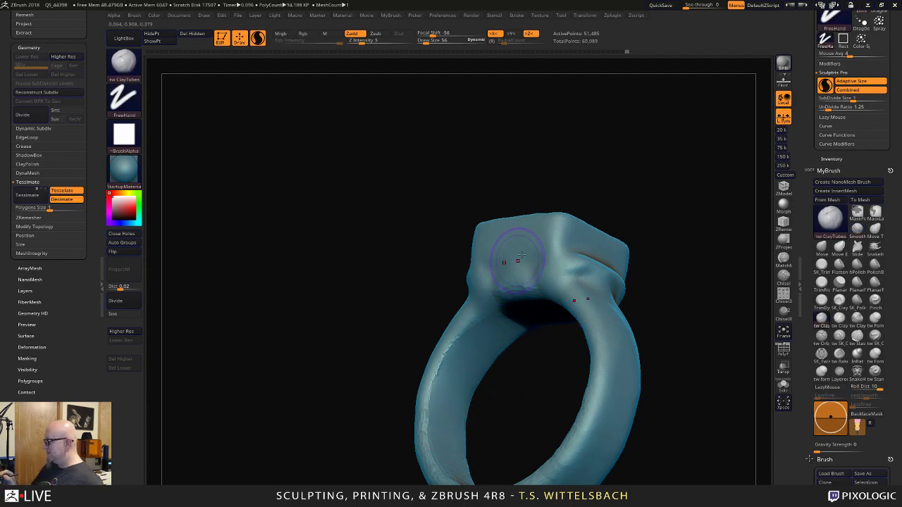
left_click_drag(518, 256, 534, 237, "shift")
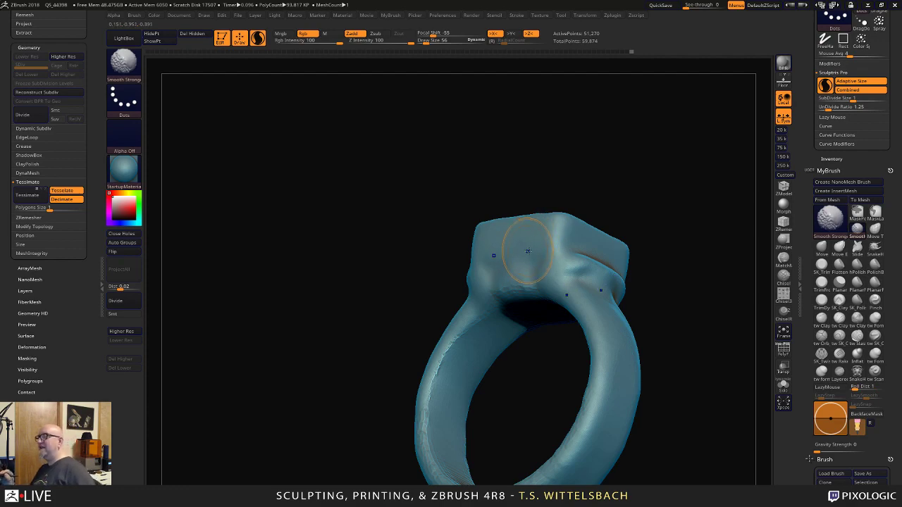
mouse_move(538, 249)
left_mouse_down("shift")
mouse_move(511, 246)
mouse_move(516, 252)
left_mouse_up("shift")
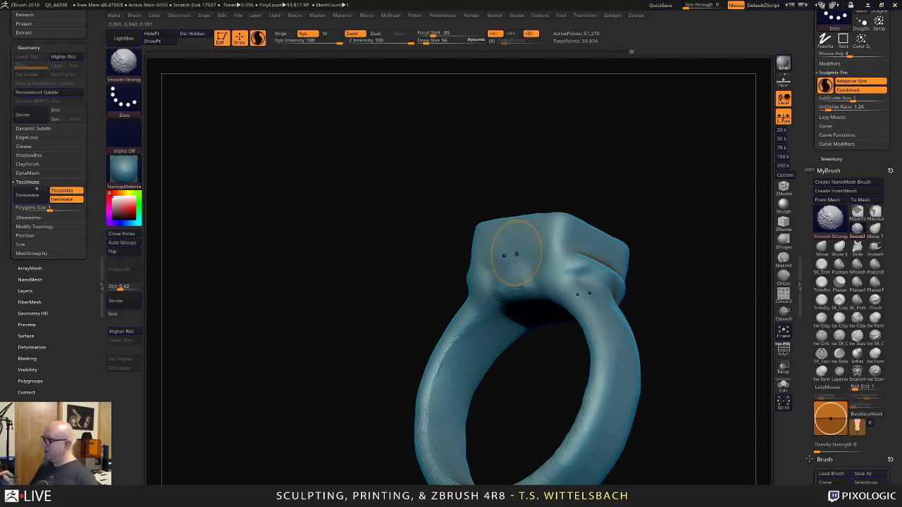
key("ctrl")
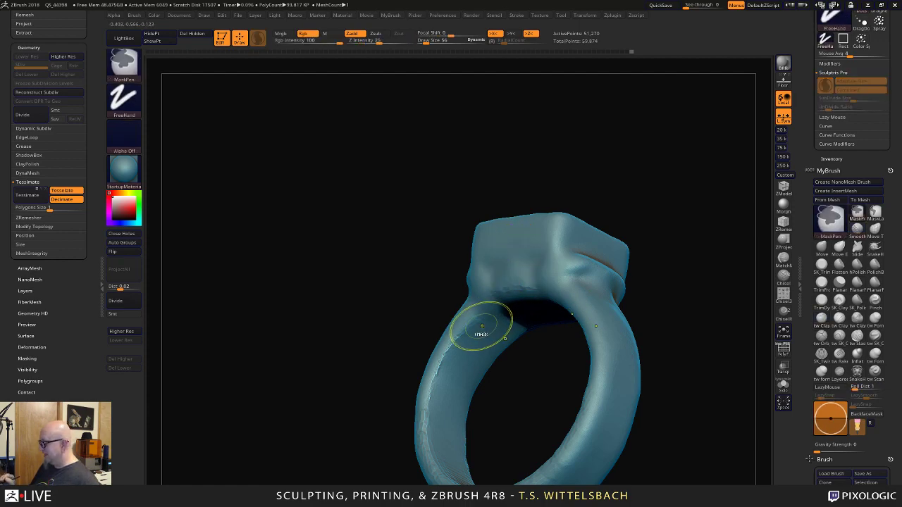
mouse_move(479, 331)
left_mouse_down("shift")
mouse_move(475, 337)
mouse_move(486, 324)
mouse_move(447, 395)
mouse_move(448, 477)
left_mouse_up("shift")
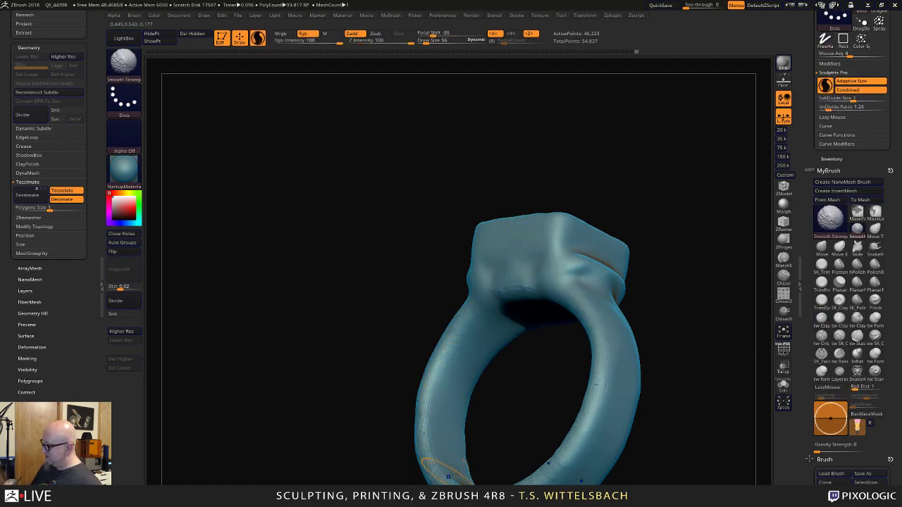
Display the ring's polyframe and merge the whole mesh into a single polygroup.
mouse_move(681, 346)
left_mouse_down()
mouse_move(541, 382)
mouse_move(660, 377)
mouse_move(683, 359)
mouse_move(644, 409)
mouse_move(614, 416)
left_mouse_up()
key("shift+f")
key("ctrl")
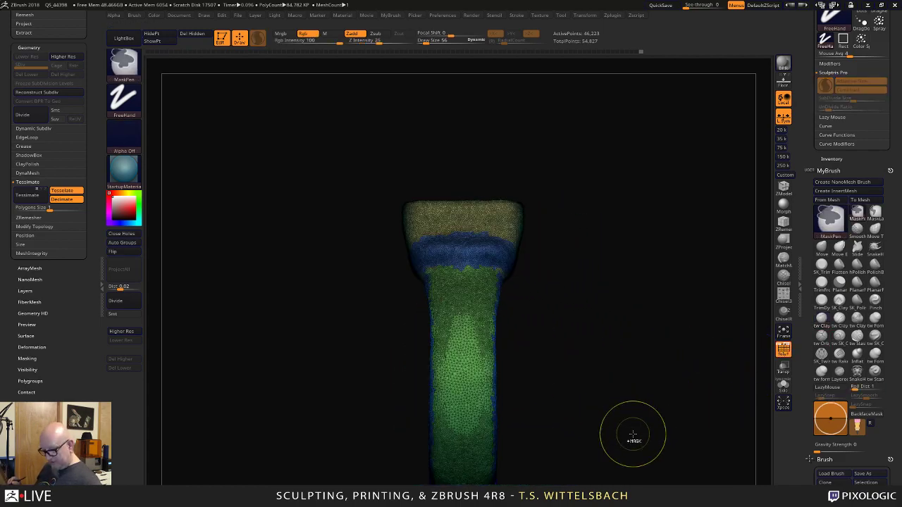
key("ctrl+w")
mouse_move(571, 373)
left_mouse_down("shift")
mouse_move(605, 371)
mouse_move(511, 350)
mouse_move(495, 334)
left_mouse_up("shift")
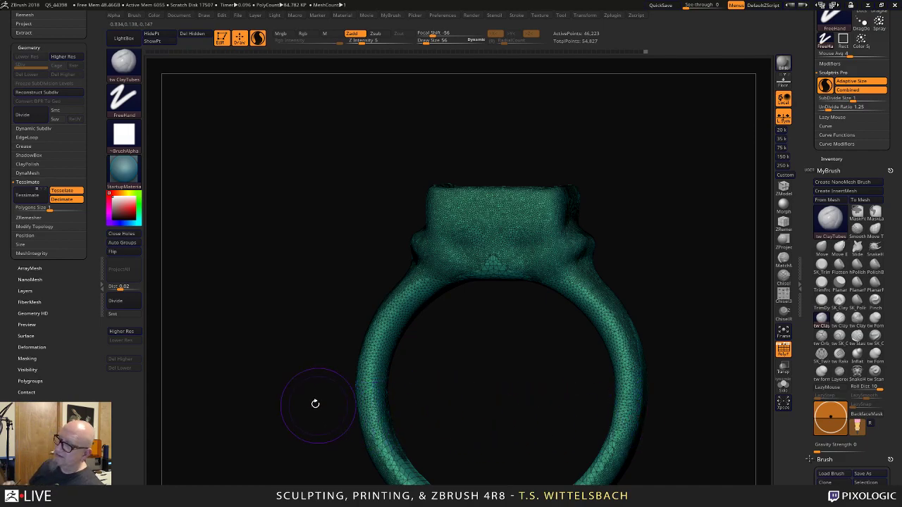
Try to lower the Tessimate Polygons Size to 0.06403 and dismiss the abnormal termination messages.
left_click(28, 208)
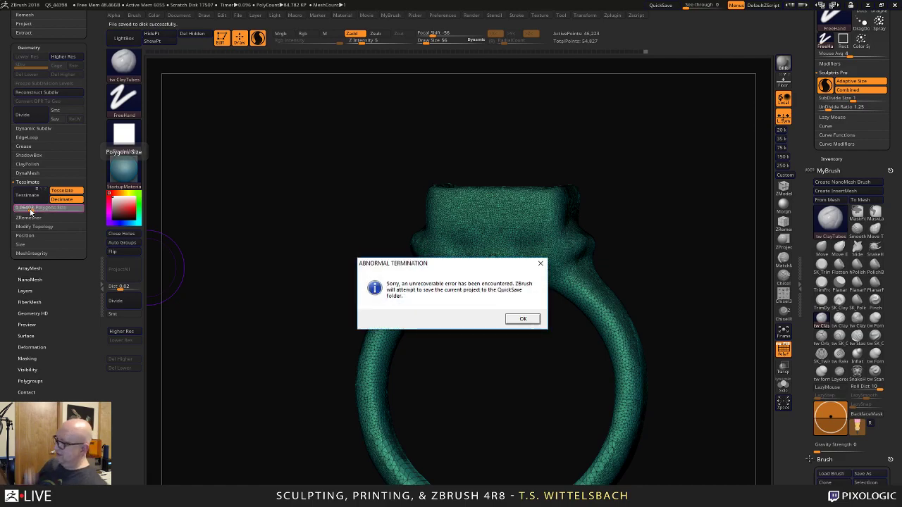
left_click(539, 265)
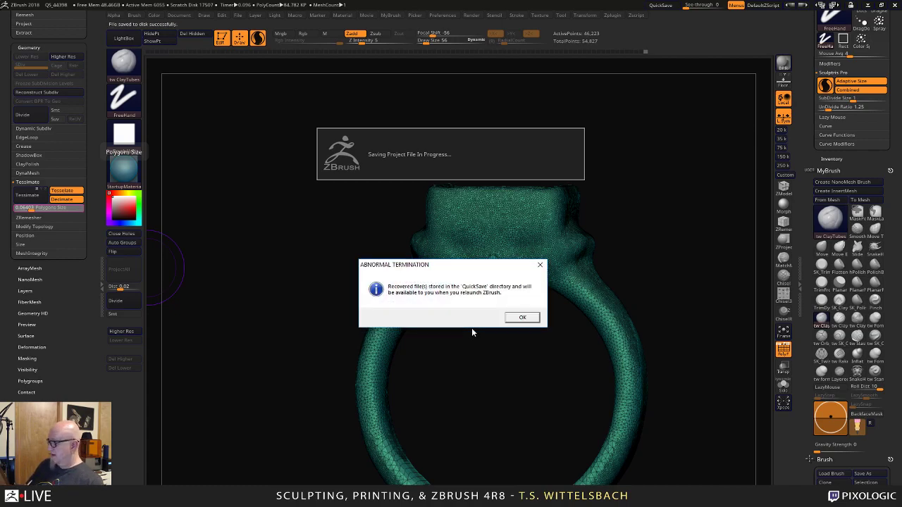
left_click(522, 318)
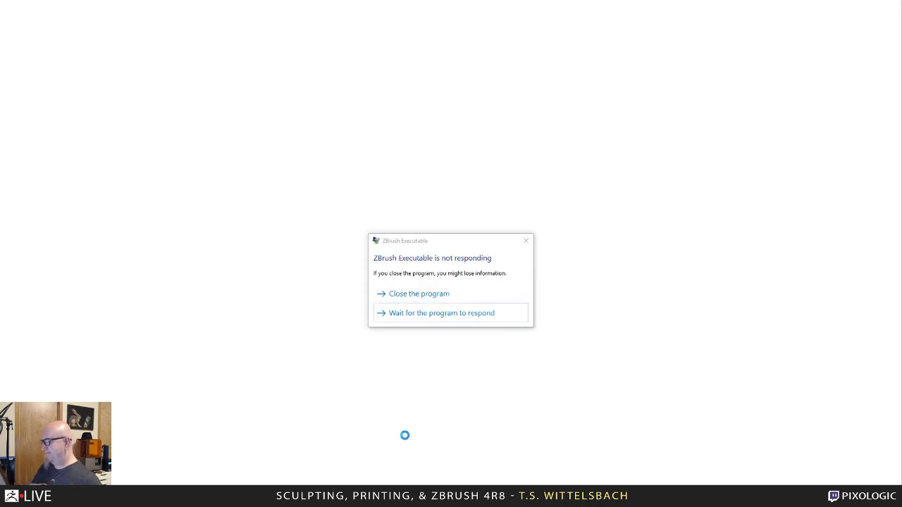
left_click(499, 318)
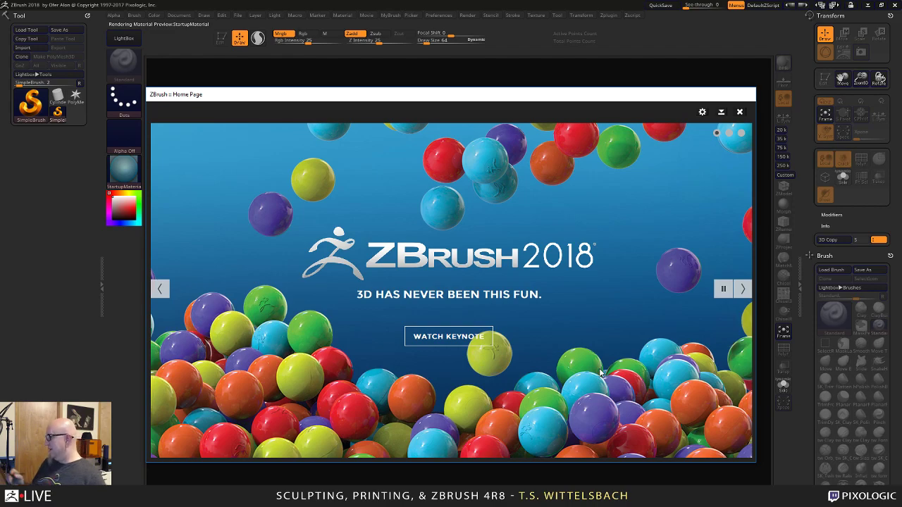
Dismiss the startup page and crash notice, and restore Recovered_44407.ZPR from the QuickSave files.
left_click(738, 112)
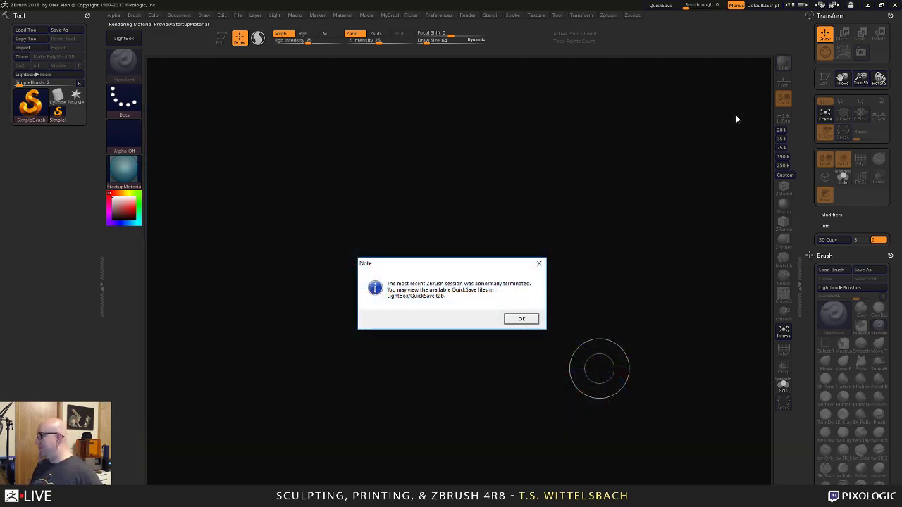
left_click(519, 318)
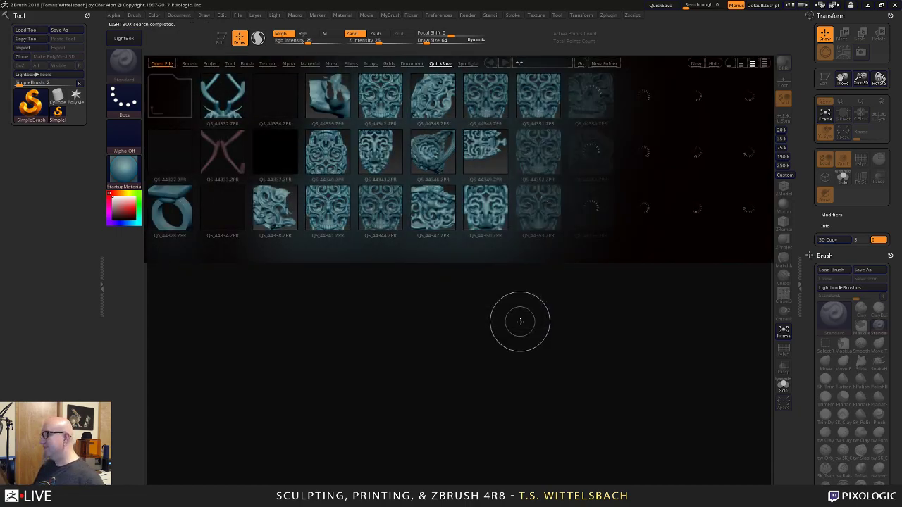
left_click_drag(748, 176, 553, 250)
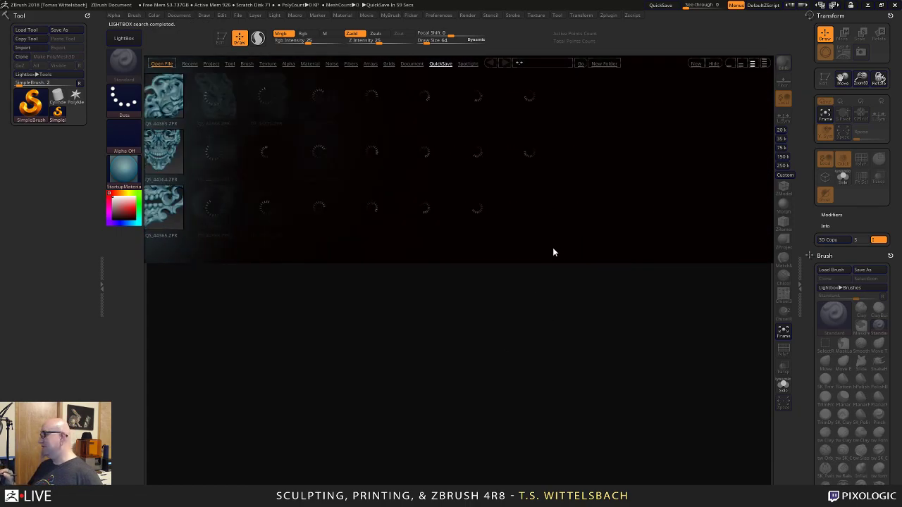
scroll(552, 253, "down", 3)
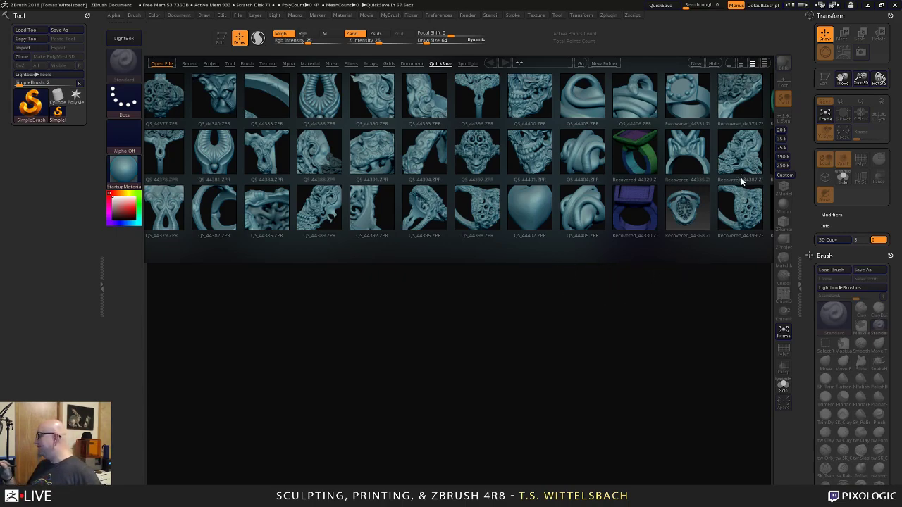
left_click_drag(741, 182, 727, 206)
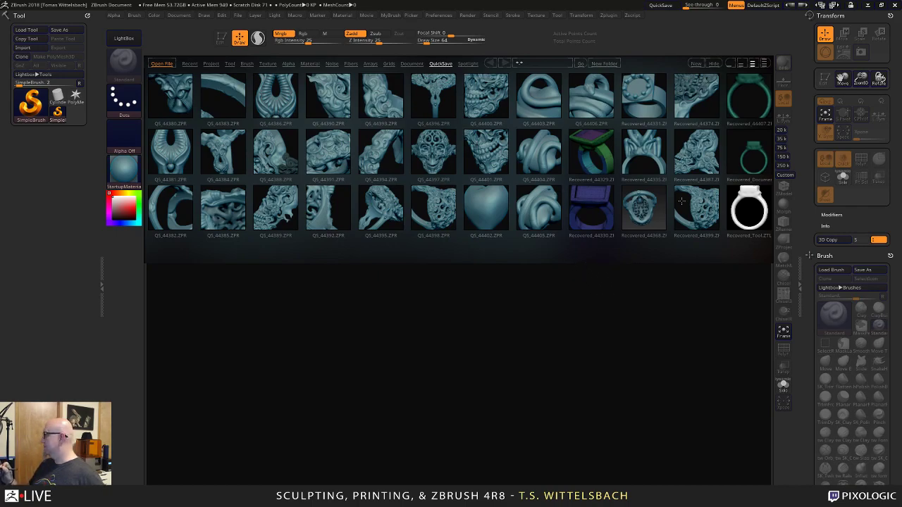
left_click_drag(758, 185, 711, 186)
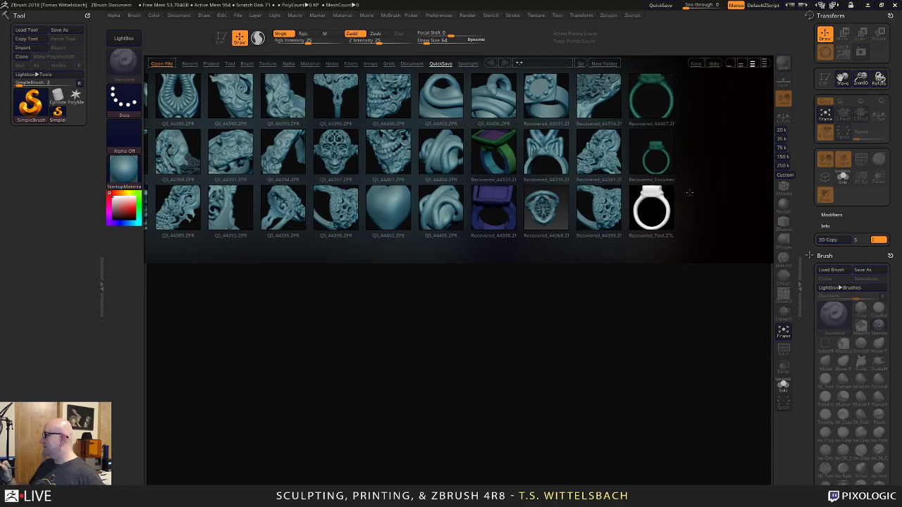
left_click(667, 110)
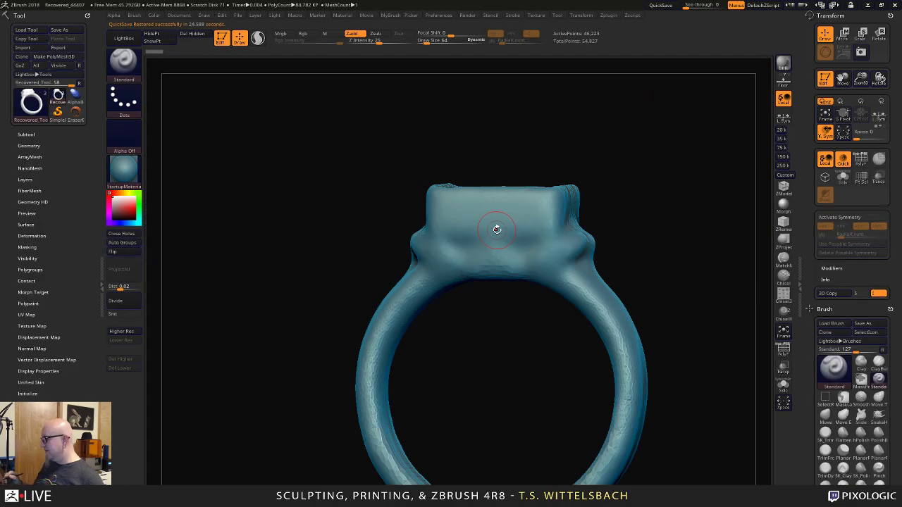
left_click_drag(677, 320, 658, 282)
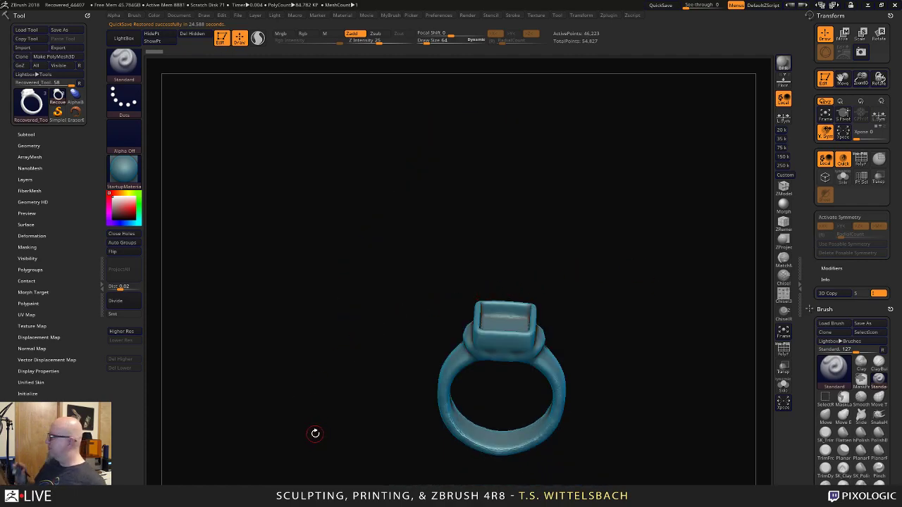
mouse_move(603, 355)
left_mouse_down("alt")
mouse_move(565, 180)
mouse_move(413, 253)
left_mouse_up("alt")
mouse_move(583, 174)
left_mouse_down()
mouse_move(627, 205)
mouse_move(646, 314)
left_mouse_up()
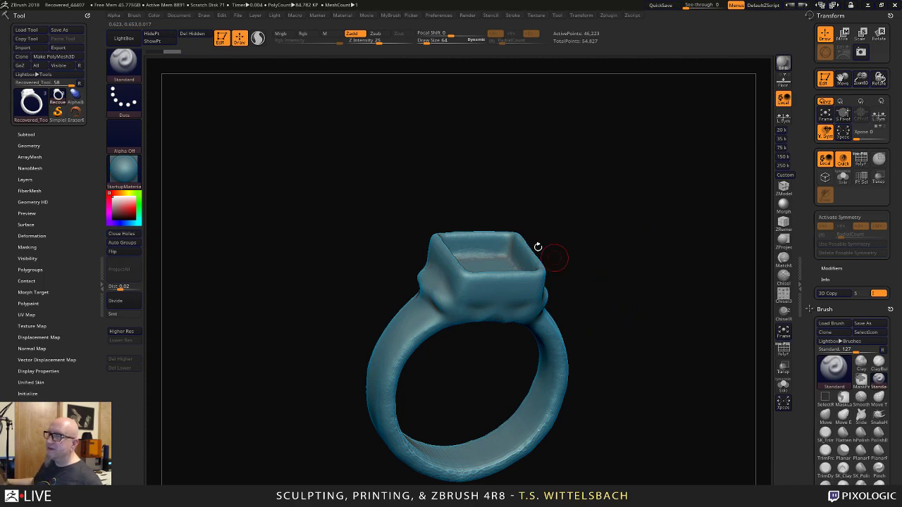
right_click_drag(319, 179, 296, 183, "shift")
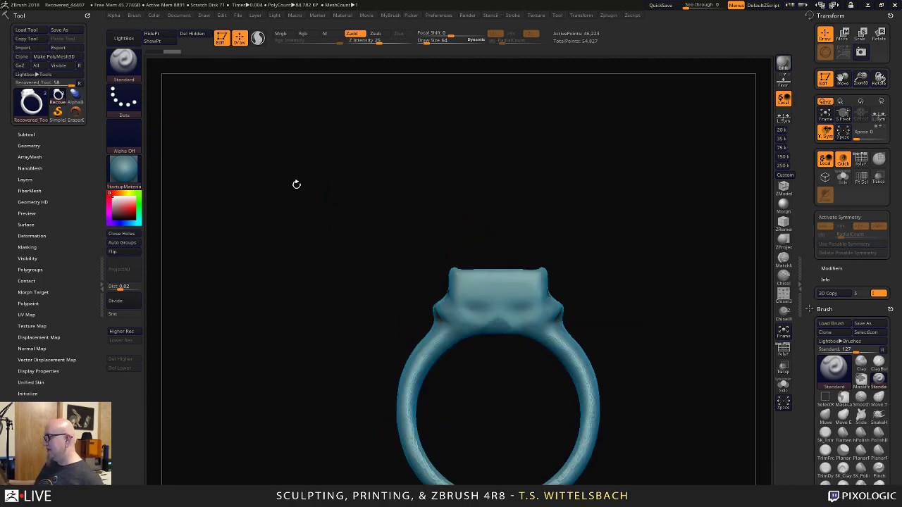
Open the skull ring project QS_44401.ZPR from the QuickSave files, discarding changes to the current project.
left_click(124, 38)
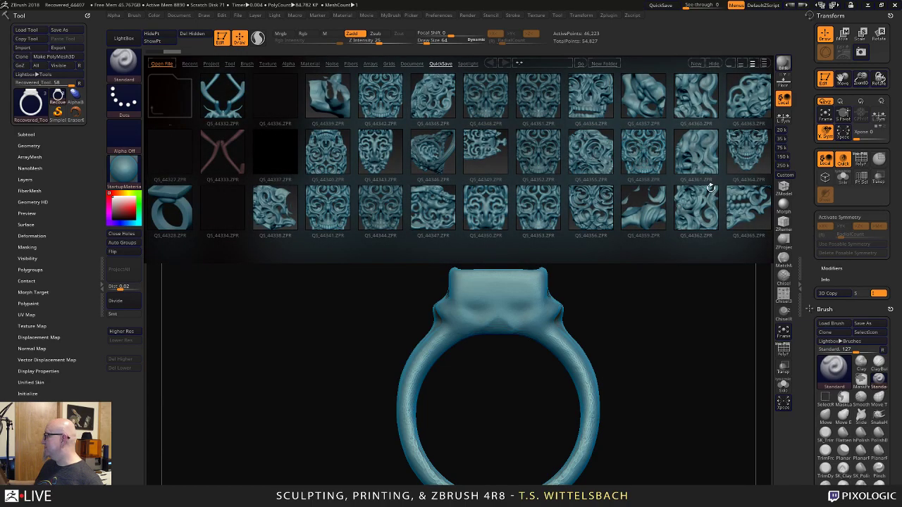
left_click_drag(709, 186, 414, 184)
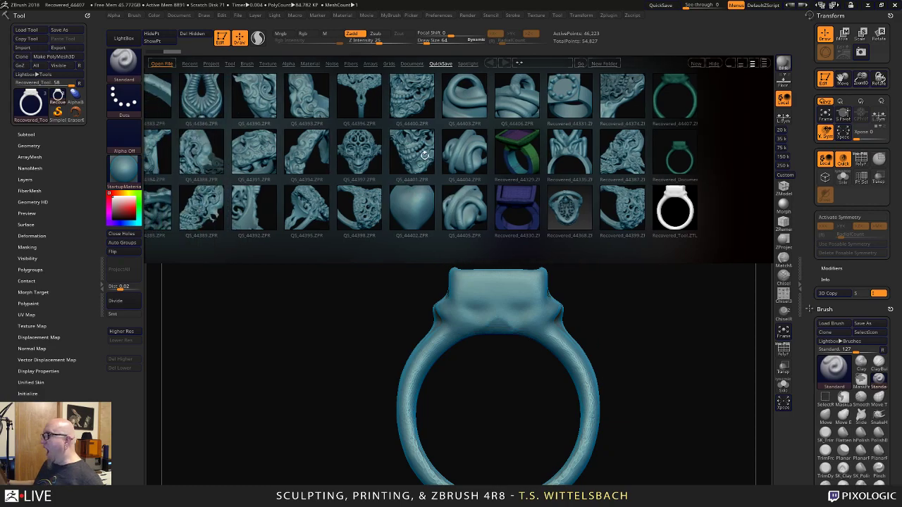
double_click(422, 154)
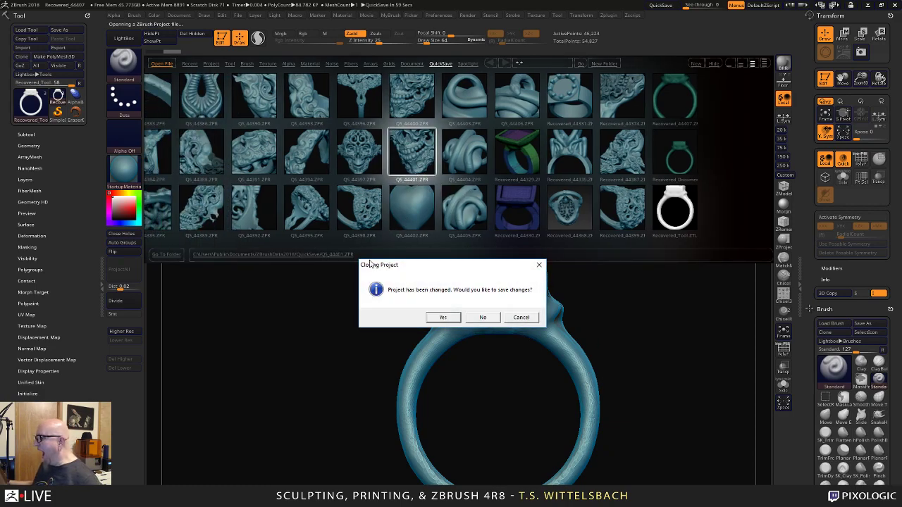
left_click(482, 316)
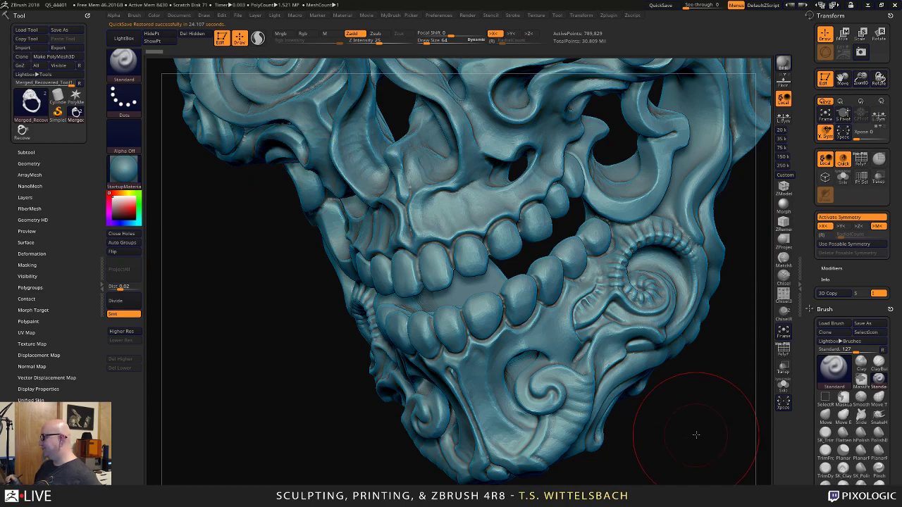
Examine the ornate skull ring from the front, at an angle, from the side and through the finger hole.
left_click_drag(697, 433, 689, 183, "alt")
left_click_drag(689, 184, 606, 422, "alt")
left_click_drag(645, 346, 615, 368, "alt")
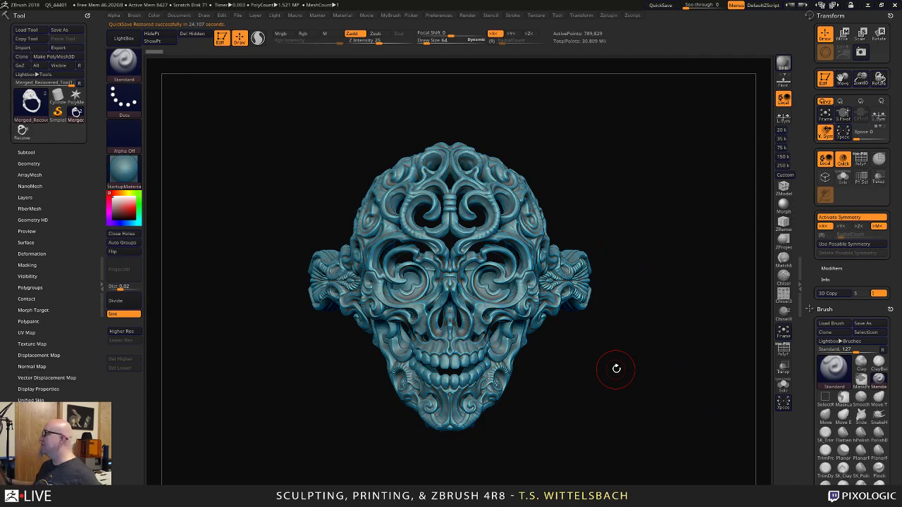
left_click_drag(590, 431, 601, 209)
left_click_drag(642, 354, 645, 454)
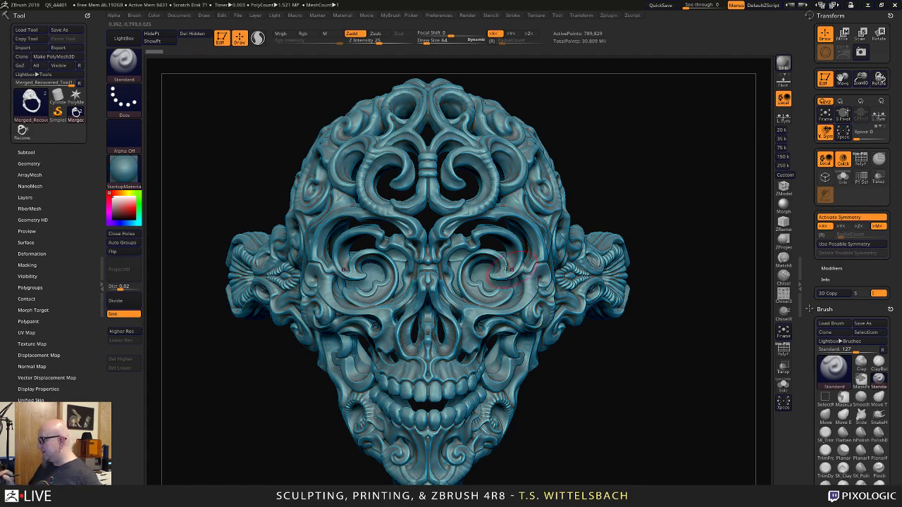
left_click_drag(589, 397, 590, 412)
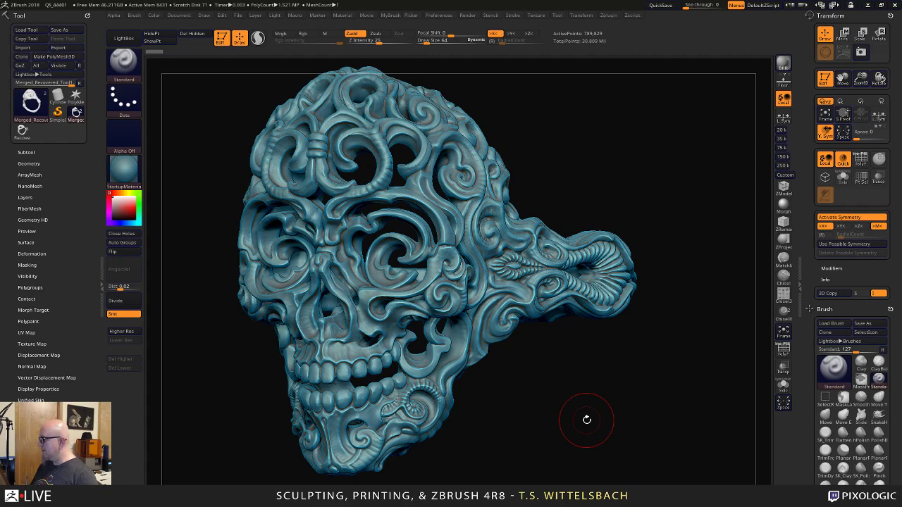
mouse_move(586, 419)
left_mouse_down()
mouse_move(655, 408)
mouse_move(654, 416)
mouse_move(630, 388)
left_mouse_up()
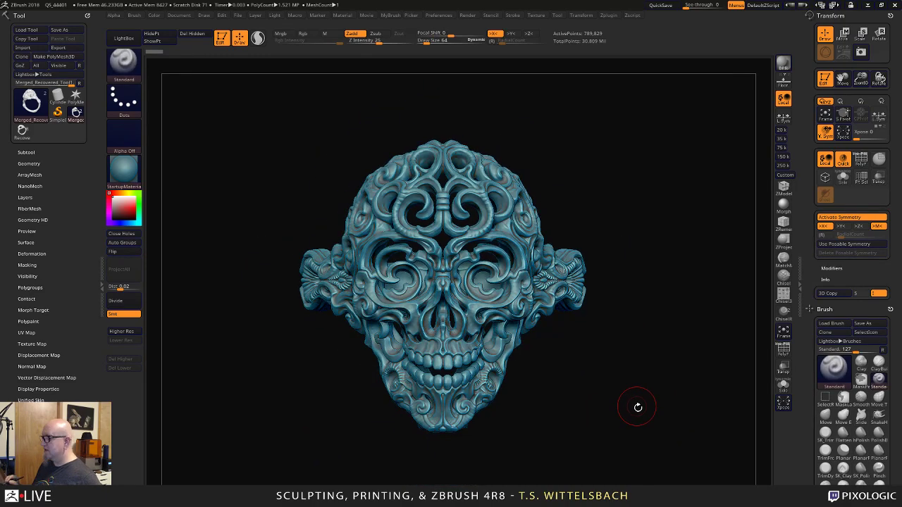
left_click_drag(621, 440, 644, 312)
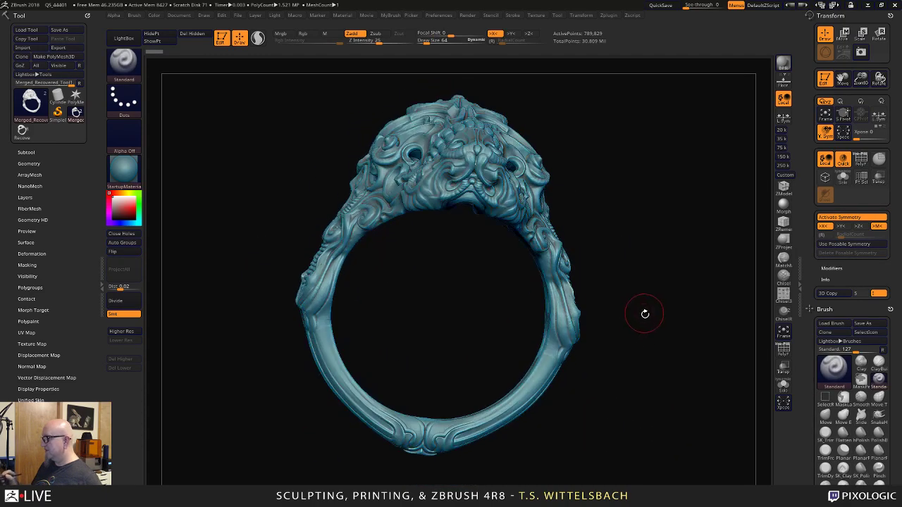
mouse_move(678, 373)
left_mouse_down()
mouse_move(630, 354)
mouse_move(639, 354)
left_mouse_up()
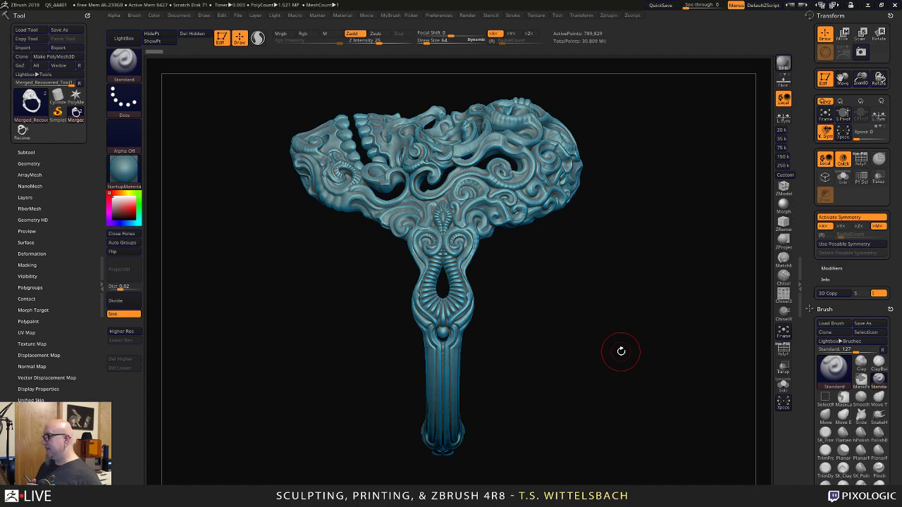
left_click_drag(621, 351, 640, 334, "shift")
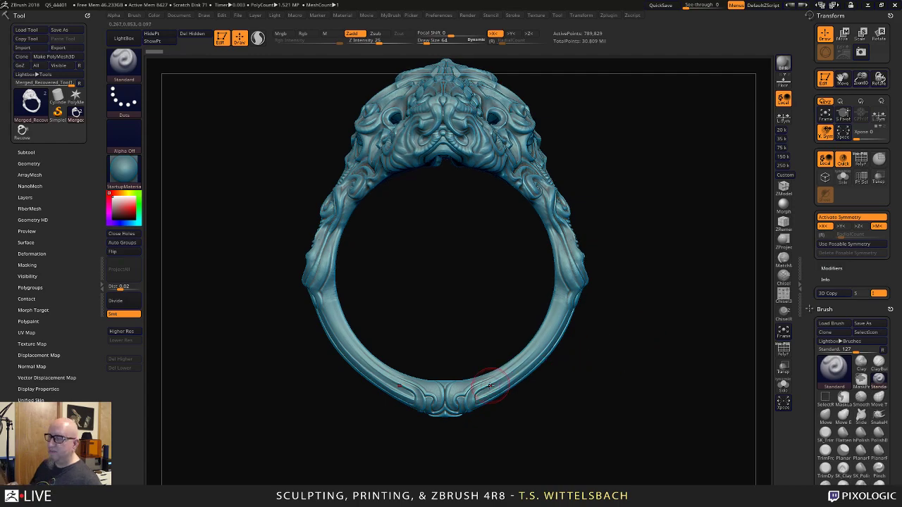
Make the PolyMesh3D star the active tool and dock the Brush, MyBrush, Stroke and Zplugin palettes.
left_click(21, 151)
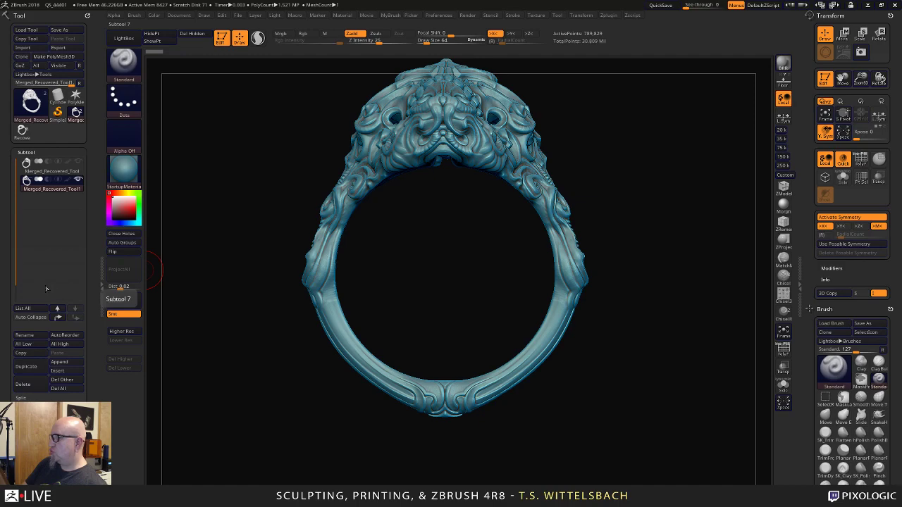
left_click(75, 95)
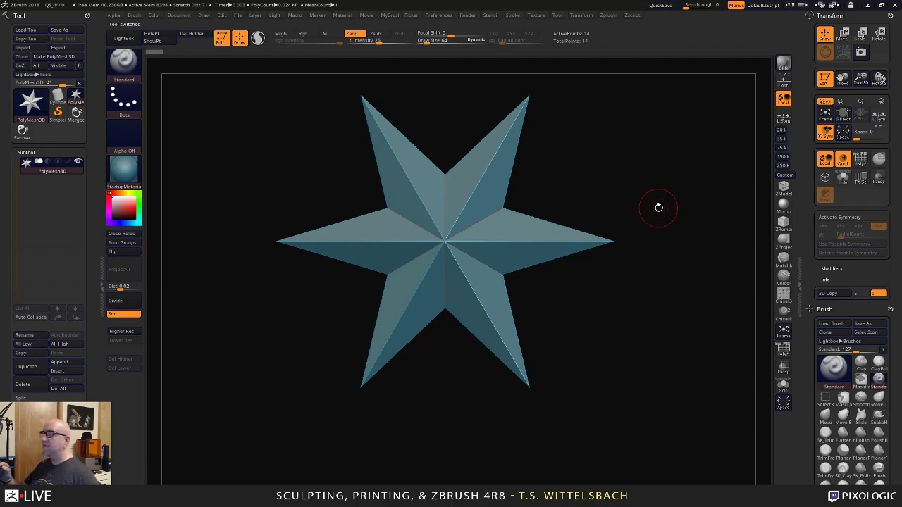
left_click(133, 16)
left_click(132, 24)
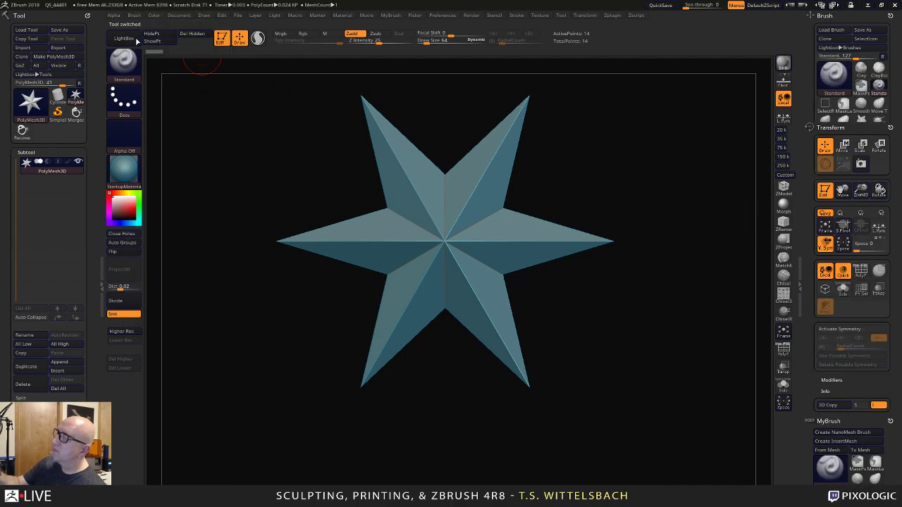
left_click(390, 16)
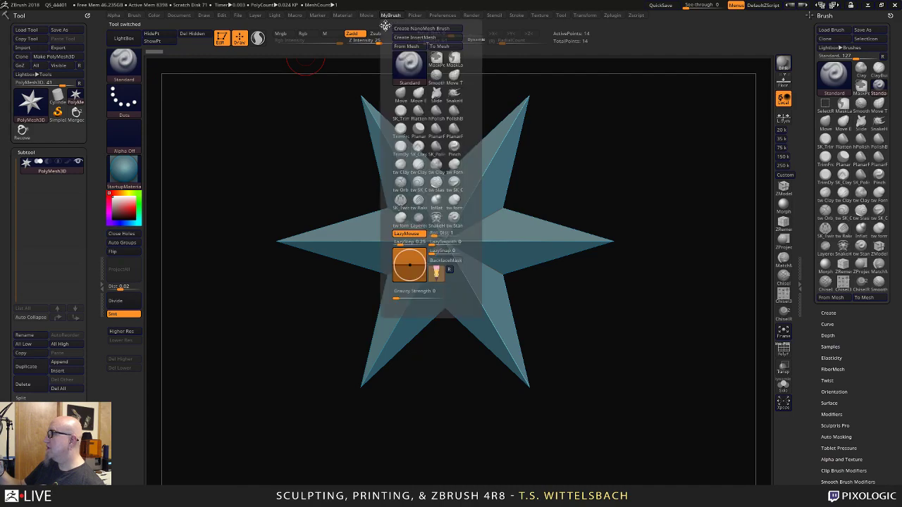
left_click(385, 27)
left_click(519, 16)
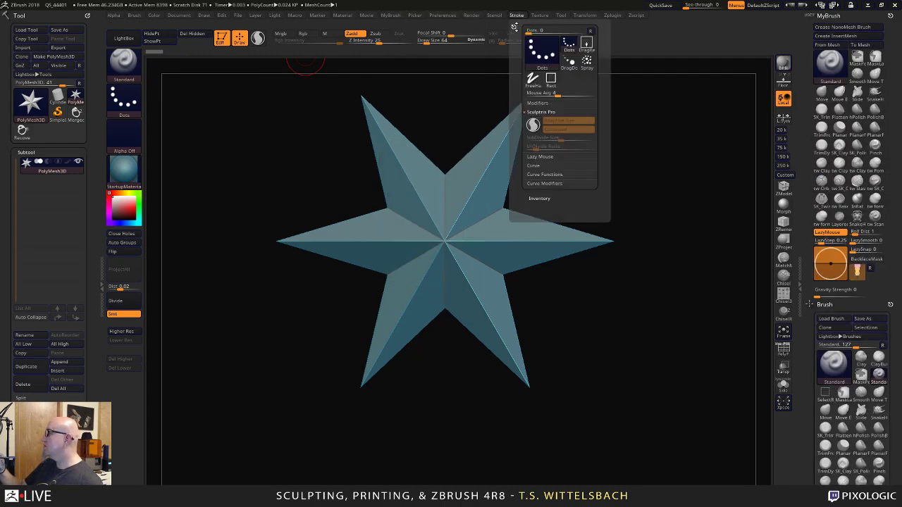
left_click(516, 27)
left_click(612, 16)
left_click(608, 26)
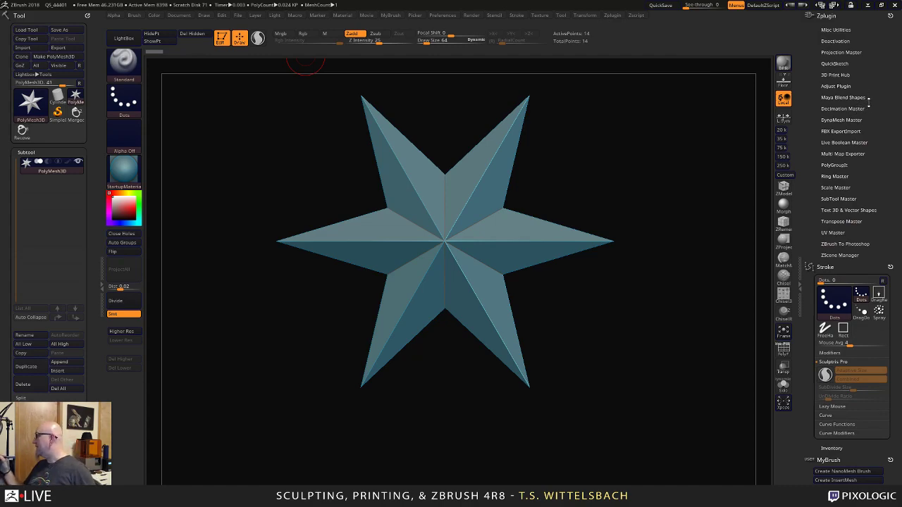
Enable Append to Current in Ring Master, set the US ring size to 8, and expand the Mandrel Processes options.
left_click(844, 176)
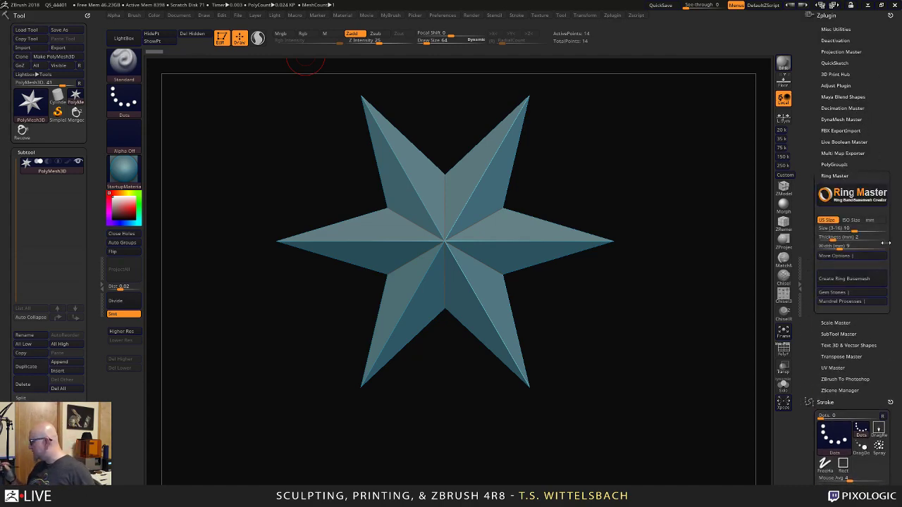
left_click(863, 257)
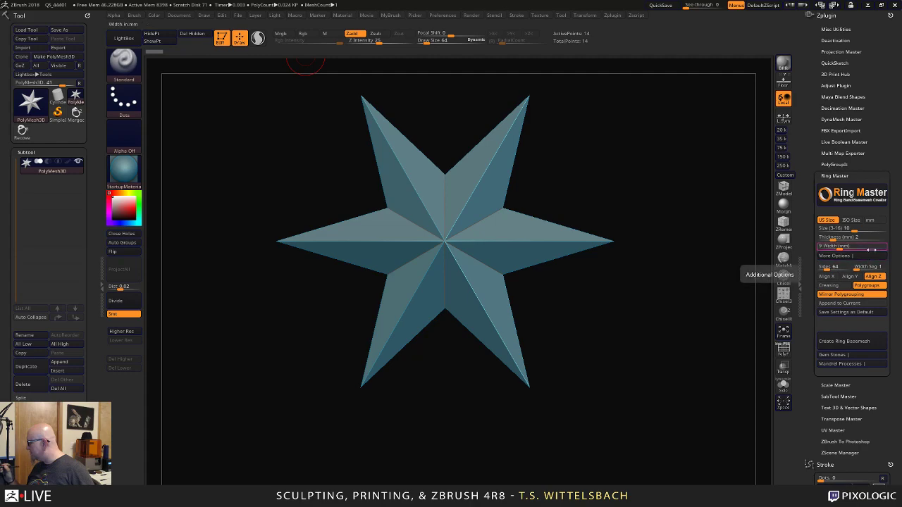
left_click(845, 304)
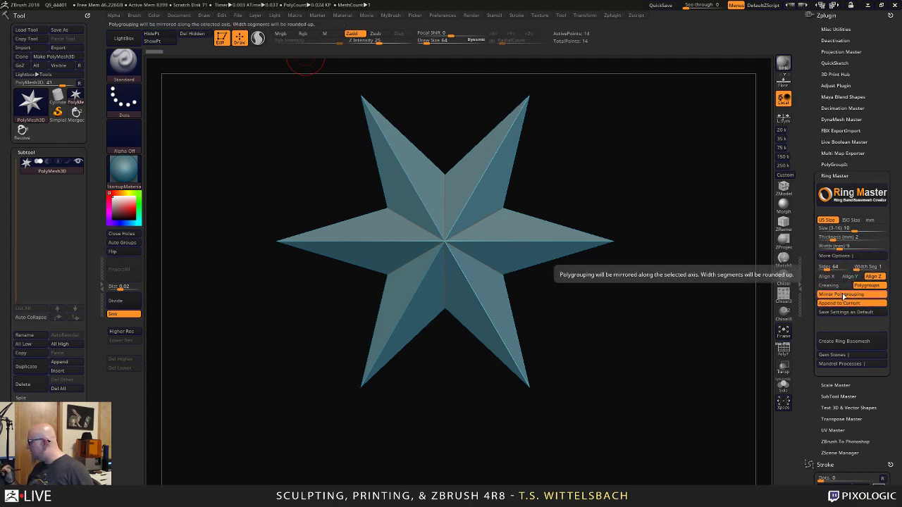
left_click(844, 229)
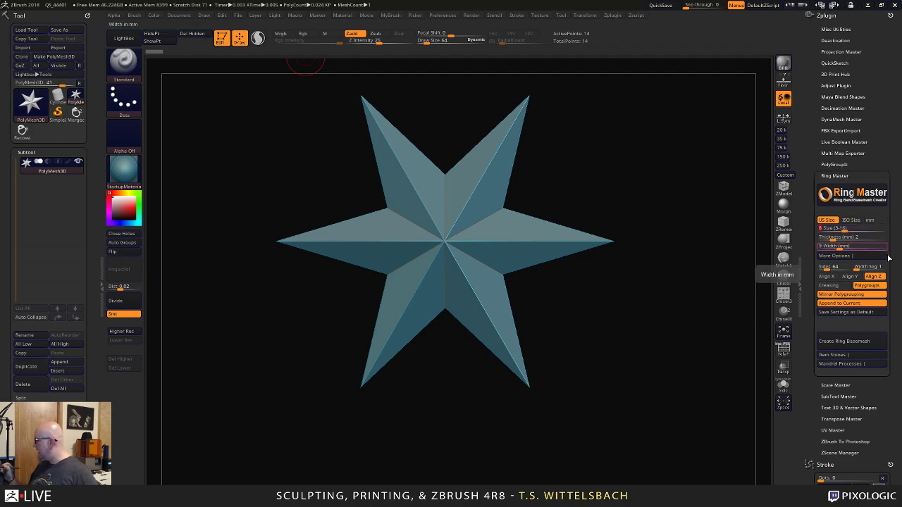
left_click(873, 364)
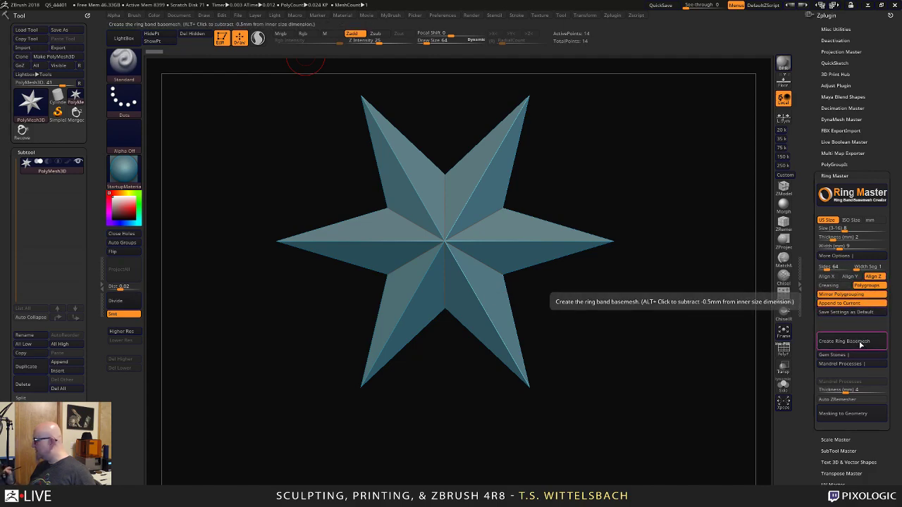
Create the Ring Master ring basemesh and accept appending it to the current tool despite the differing scale.
left_click(861, 338)
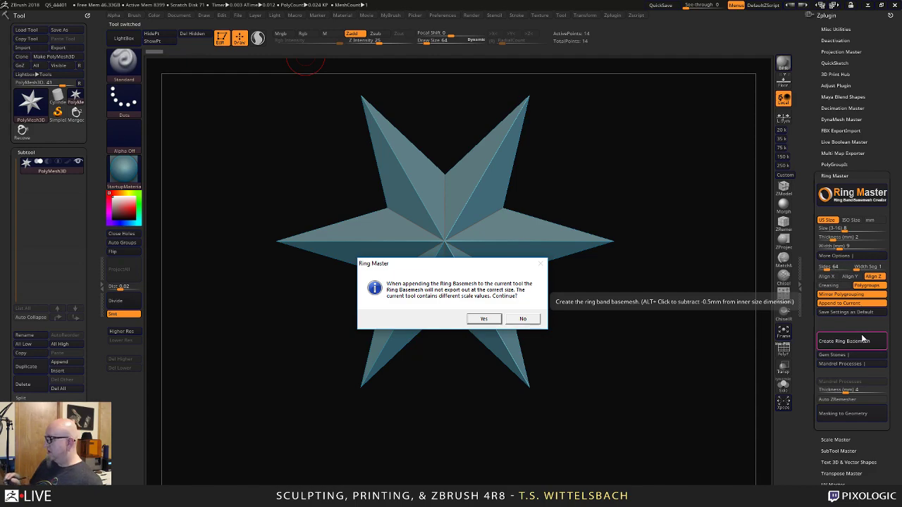
left_click(483, 320)
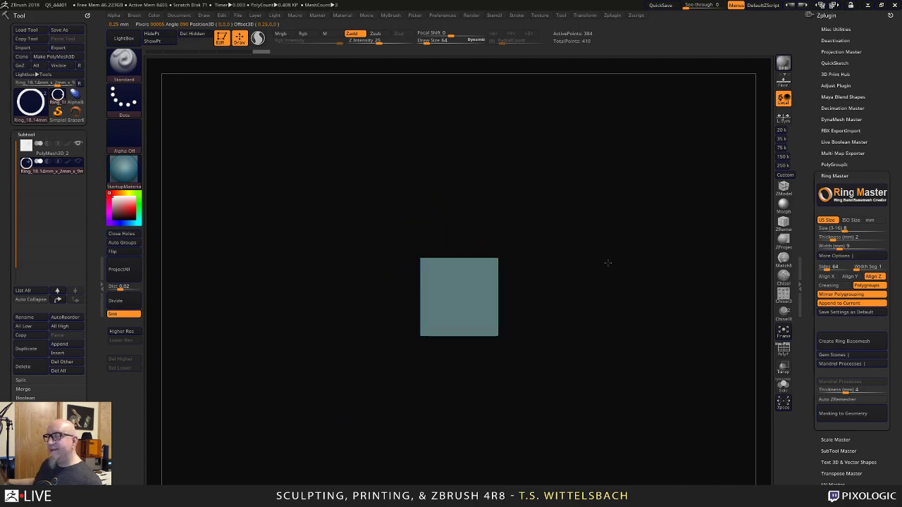
left_click_drag(538, 226, 440, 203, "alt")
left_click_drag(465, 213, 294, 255)
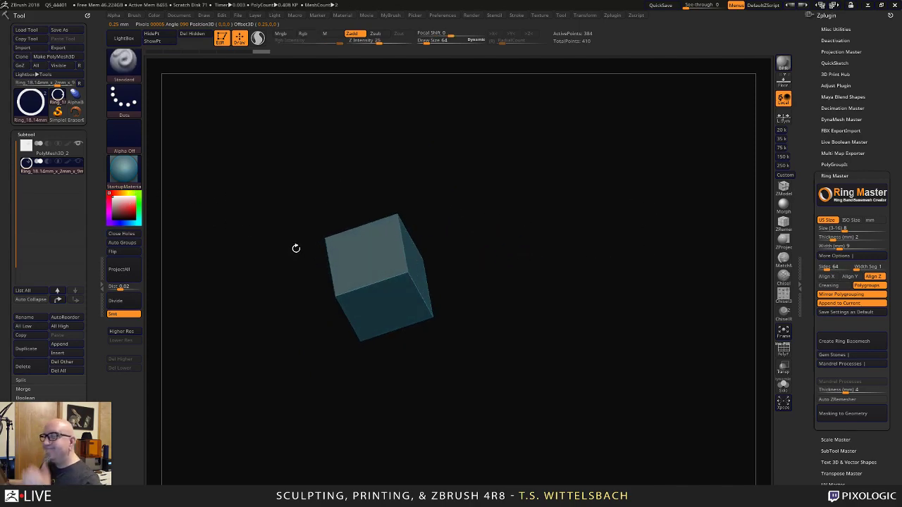
left_click(60, 97)
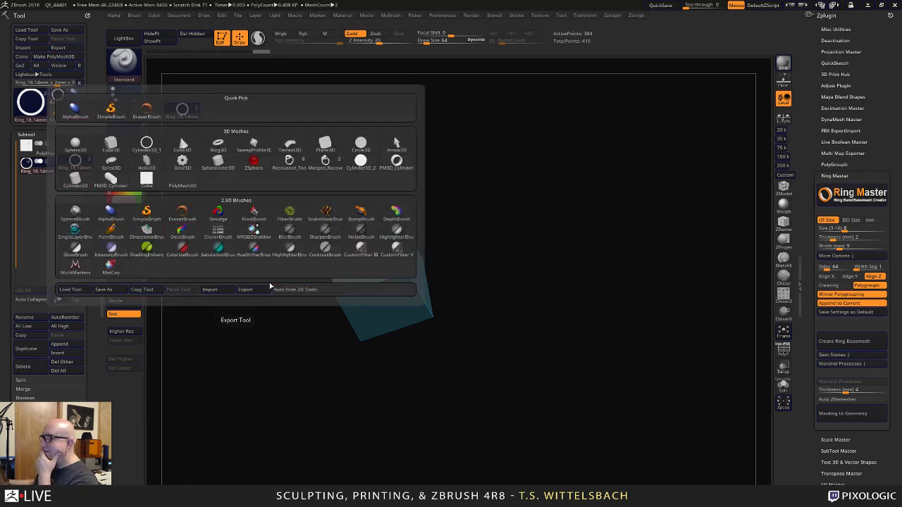
left_click(28, 101)
mouse_move(254, 160)
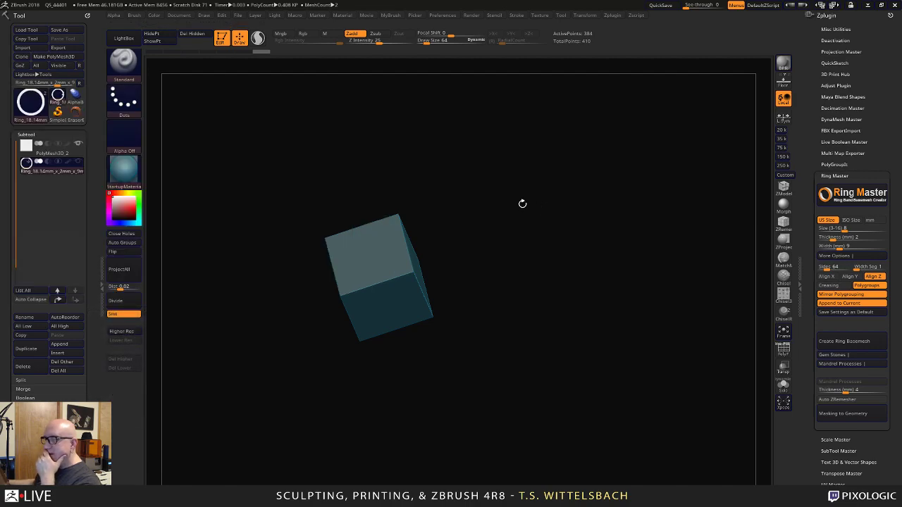
left_click_drag(203, 233, 271, 251)
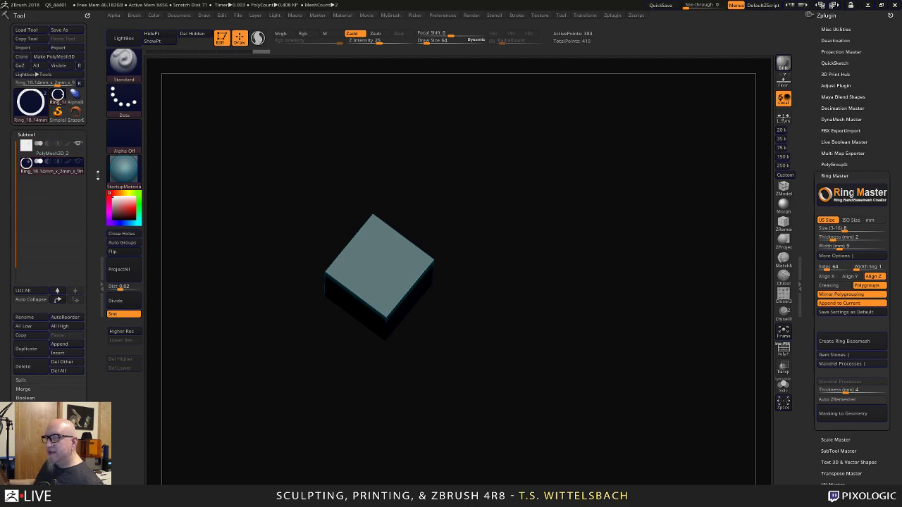
Hide the PolyMesh3D_2 cube subtool and display the polyframe on the ring basemesh.
left_click(78, 145)
left_click_drag(416, 252, 626, 282)
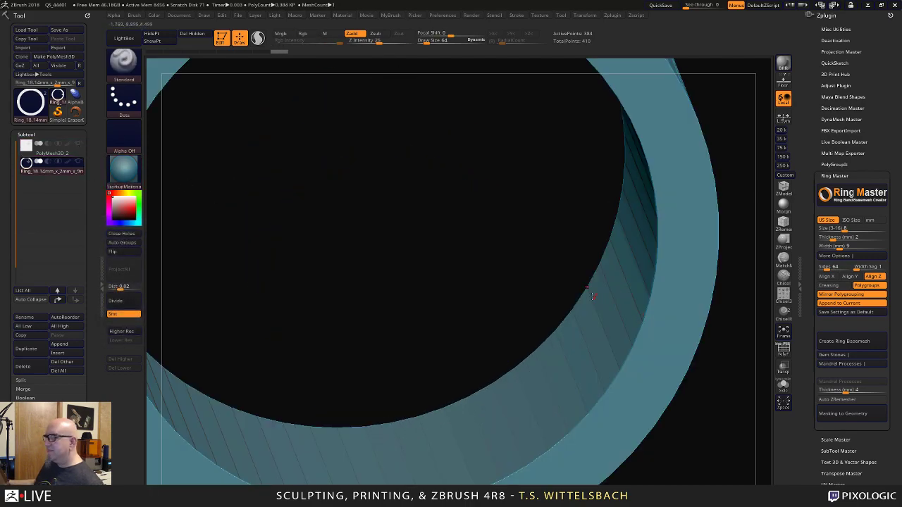
left_click_drag(463, 263, 478, 180, "alt")
left_click_drag(709, 224, 548, 186, "alt")
left_click_drag(547, 185, 586, 156)
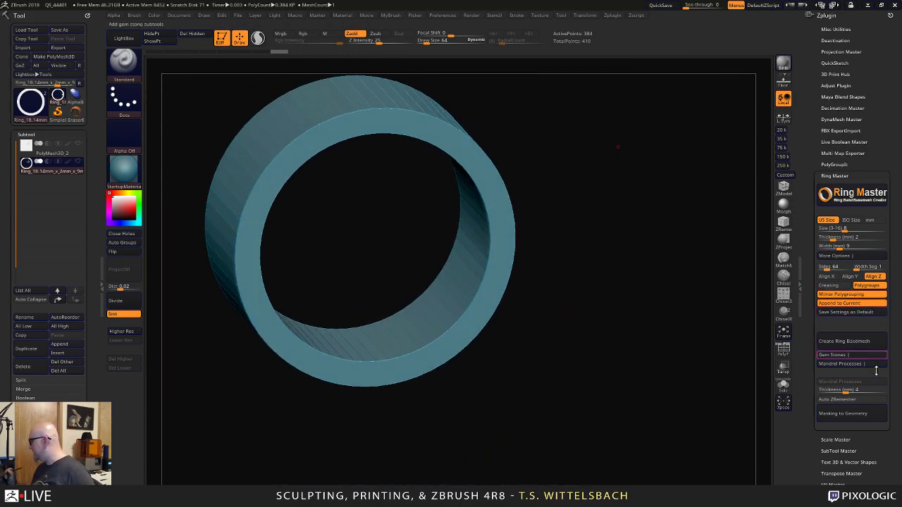
left_click(783, 349)
left_click_drag(595, 379, 694, 356)
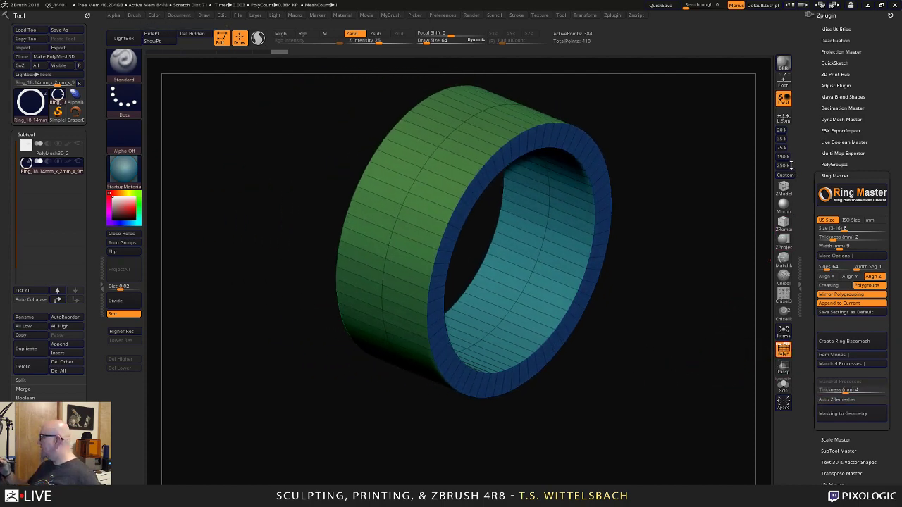
Activate the ZModeler brush and set the QMesh polygon action's target to Polygroup All.
left_click(783, 187)
left_click_drag(663, 322, 594, 336)
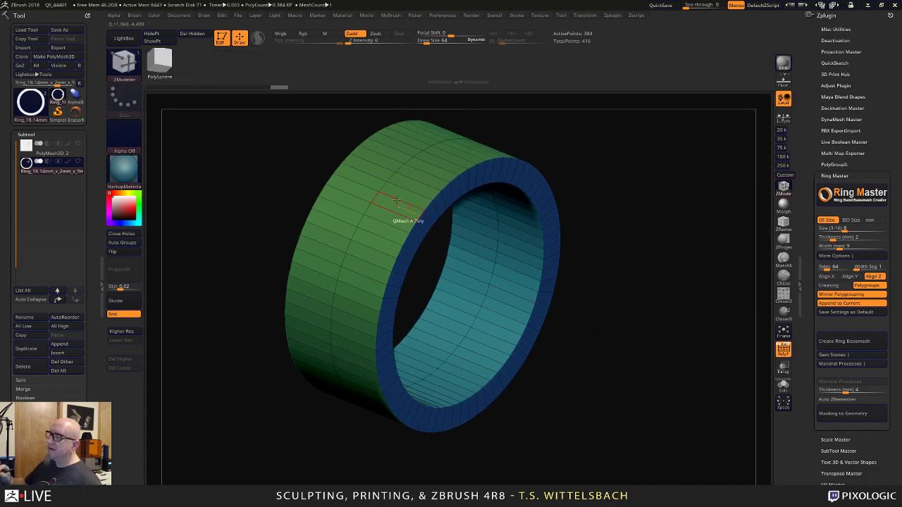
left_click_drag(568, 405, 533, 322, "alt")
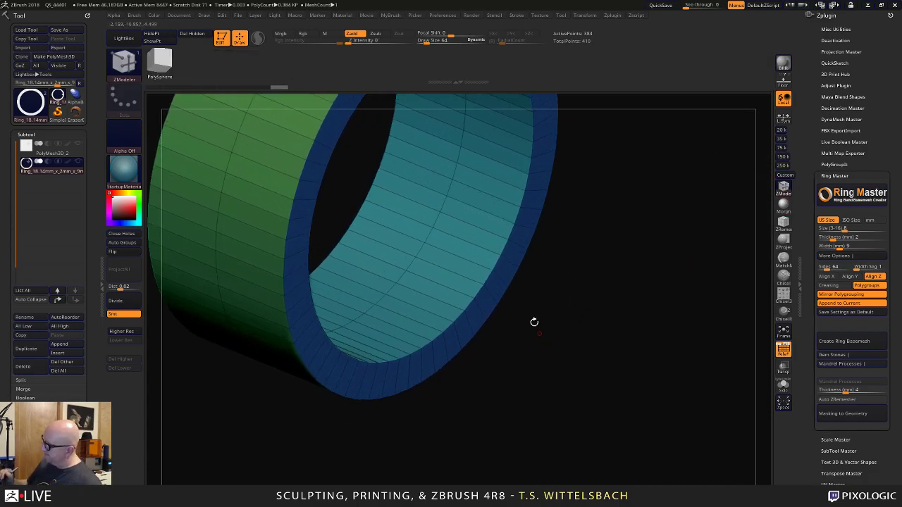
left_click_drag(543, 361, 606, 389)
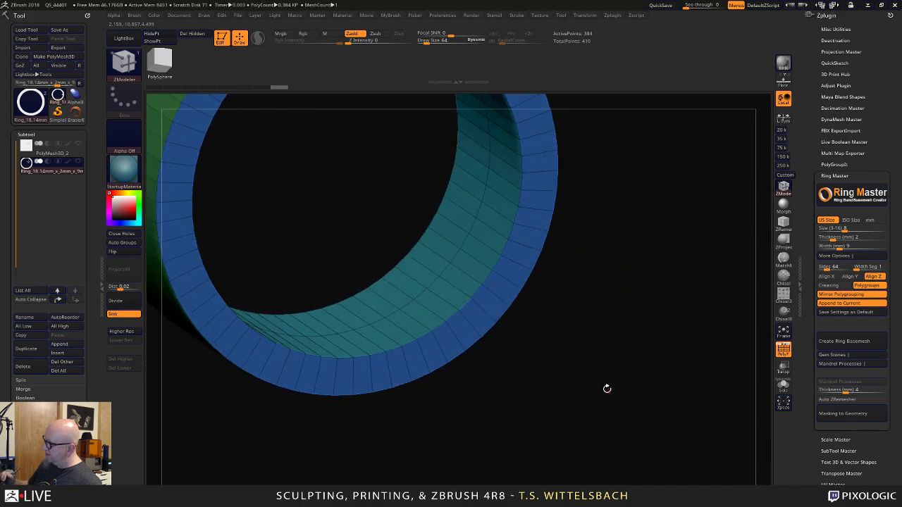
key("space")
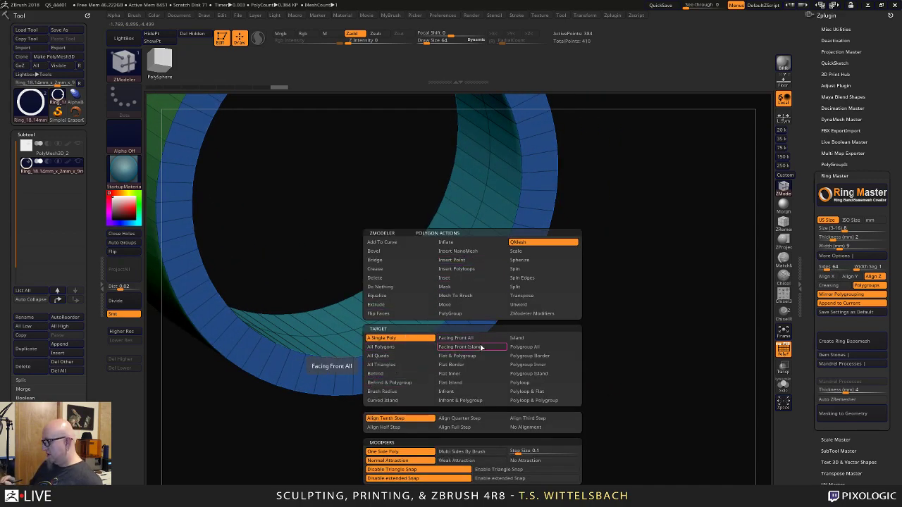
left_click(544, 350)
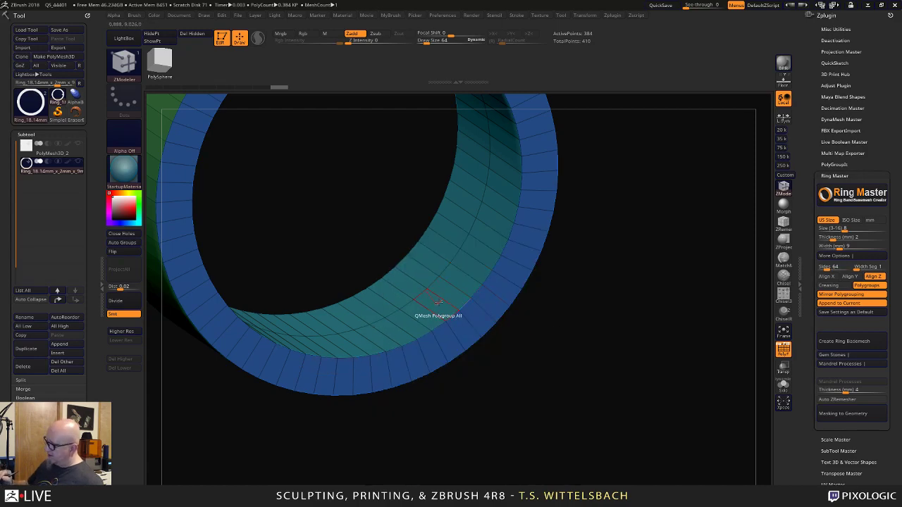
Create a detached copy of the ring's inner surface with QMesh, split the mesh into parts and select the new inner band subtool.
mouse_move(455, 394)
left_mouse_down()
mouse_move(473, 347)
mouse_move(537, 425)
mouse_move(534, 404)
mouse_move(612, 374)
mouse_move(572, 343)
left_mouse_up()
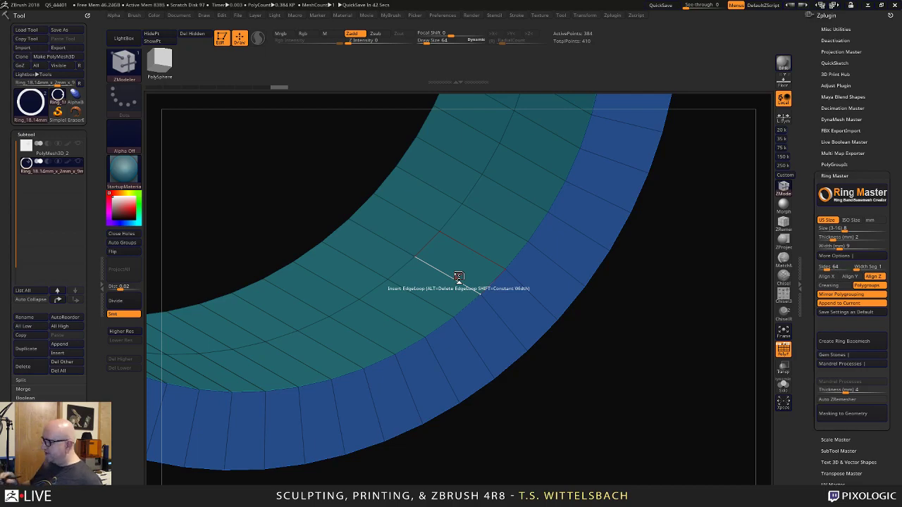
left_click_drag(532, 368, 580, 423, "alt")
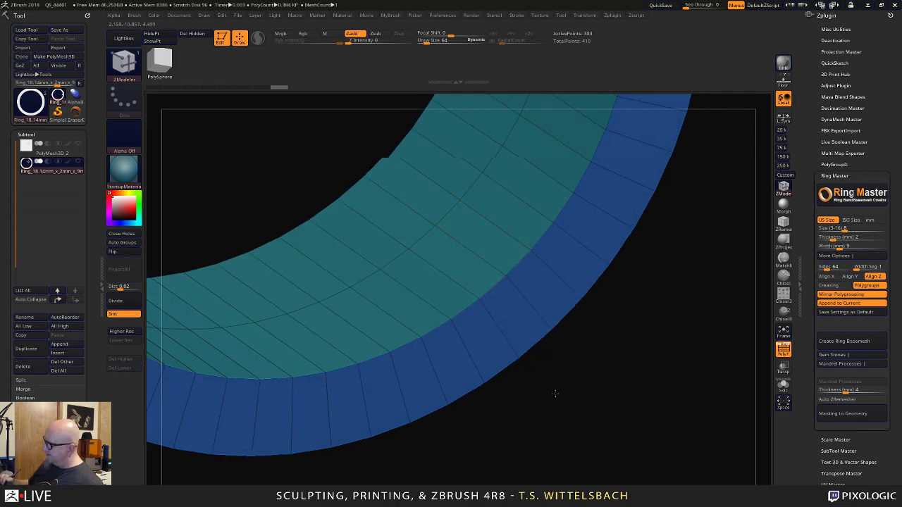
left_click_drag(555, 394, 550, 372)
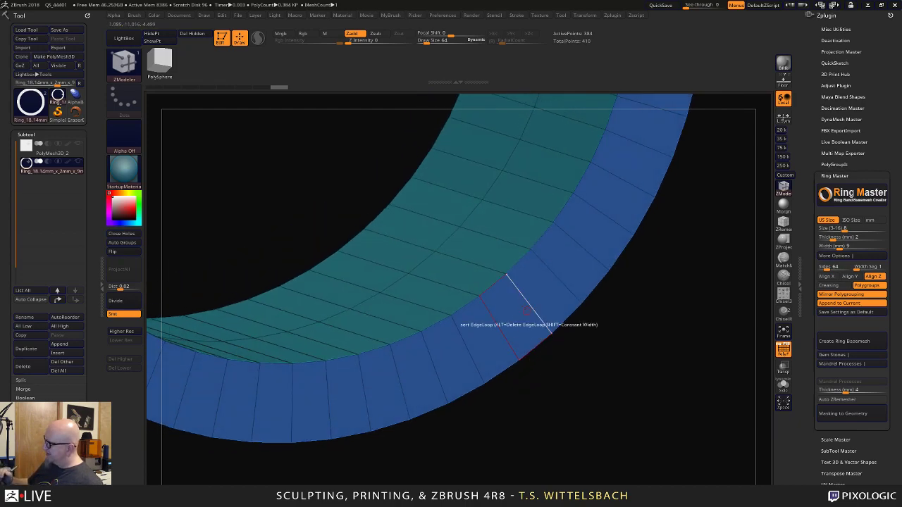
left_click(492, 252)
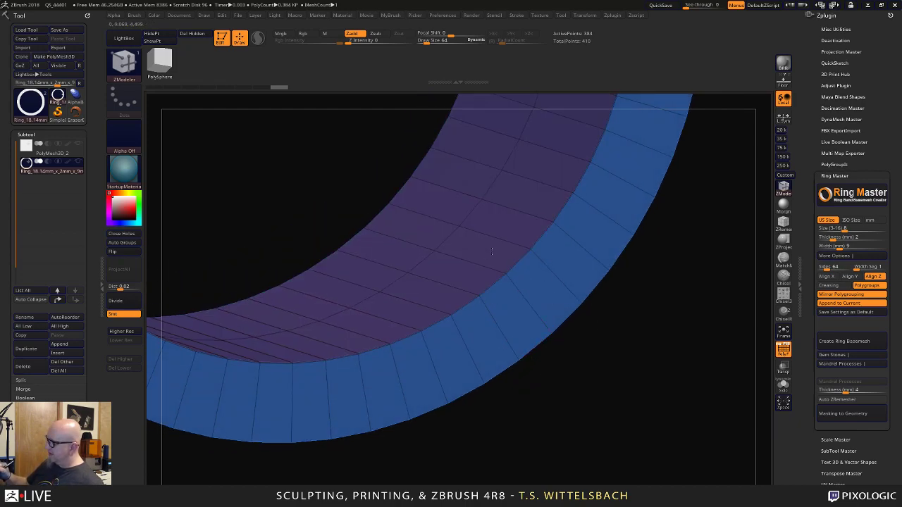
left_click_drag(492, 251, 489, 255)
key("alt")
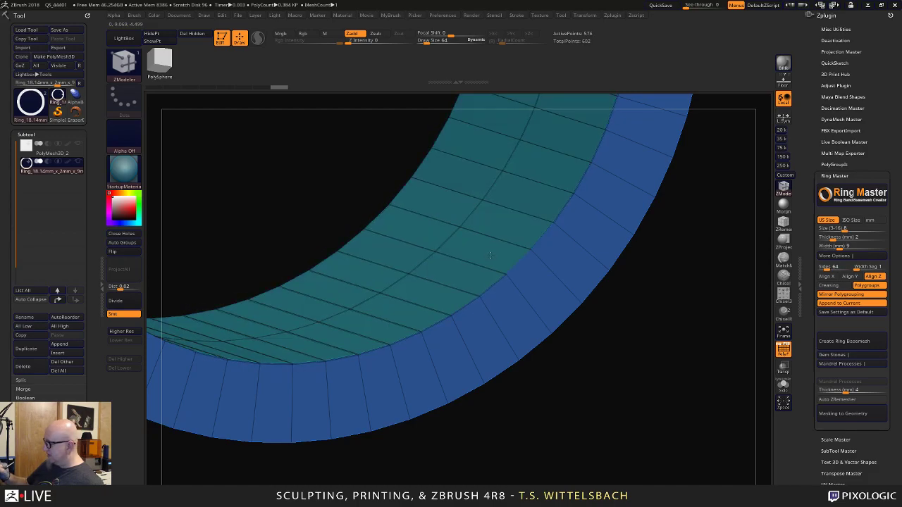
left_click(490, 254)
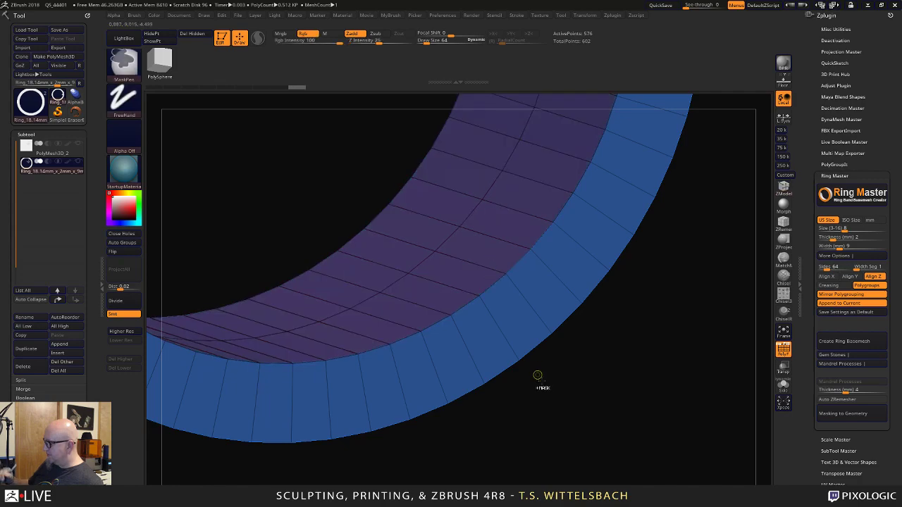
left_click_drag(537, 376, 515, 326)
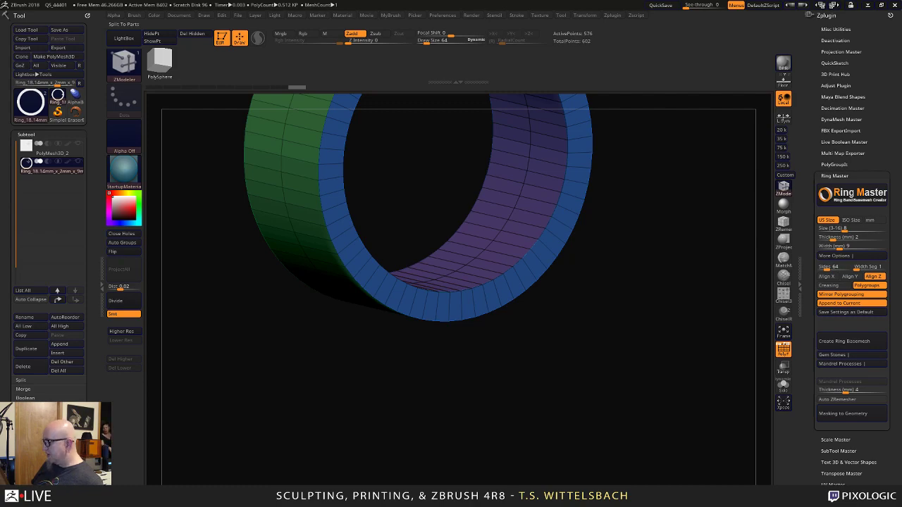
left_click(56, 188)
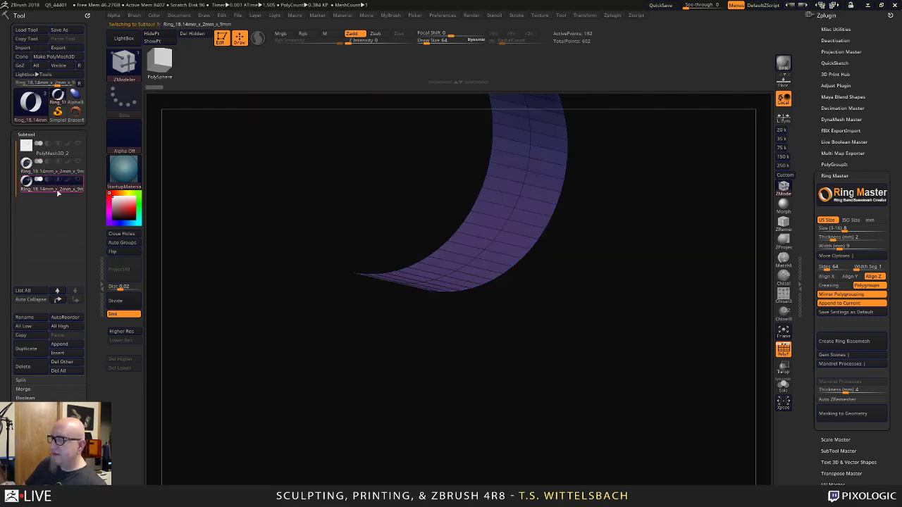
Scale the inner band along its Z axis into a long tube extending well past the ring's width.
left_click_drag(595, 417, 603, 394)
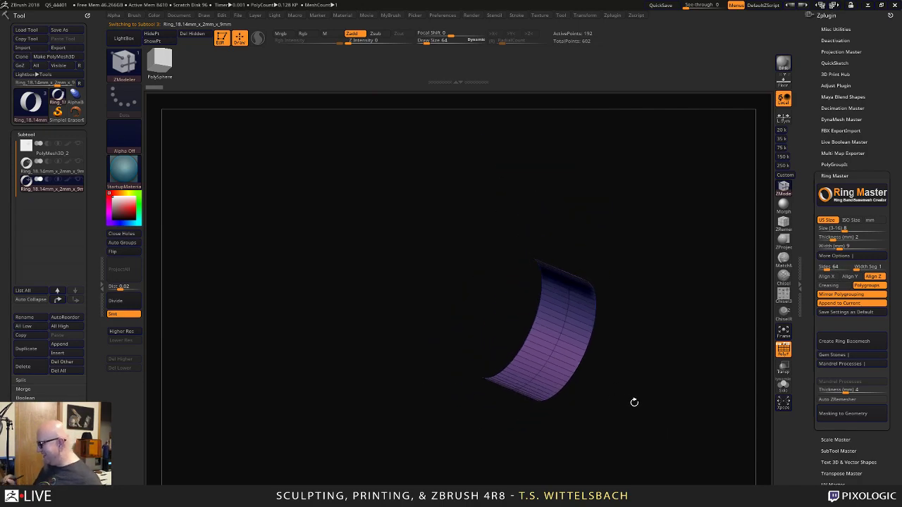
left_click_drag(624, 409, 641, 337)
key("w")
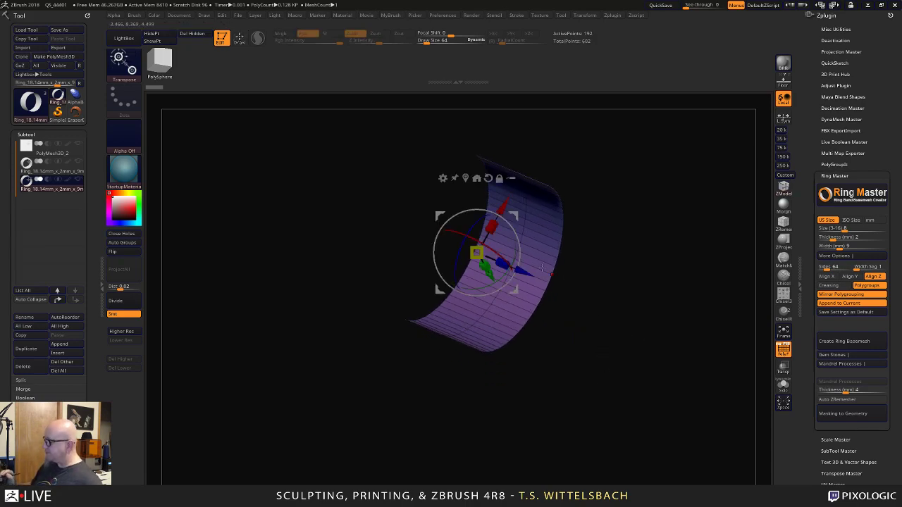
left_click_drag(501, 263, 845, 456)
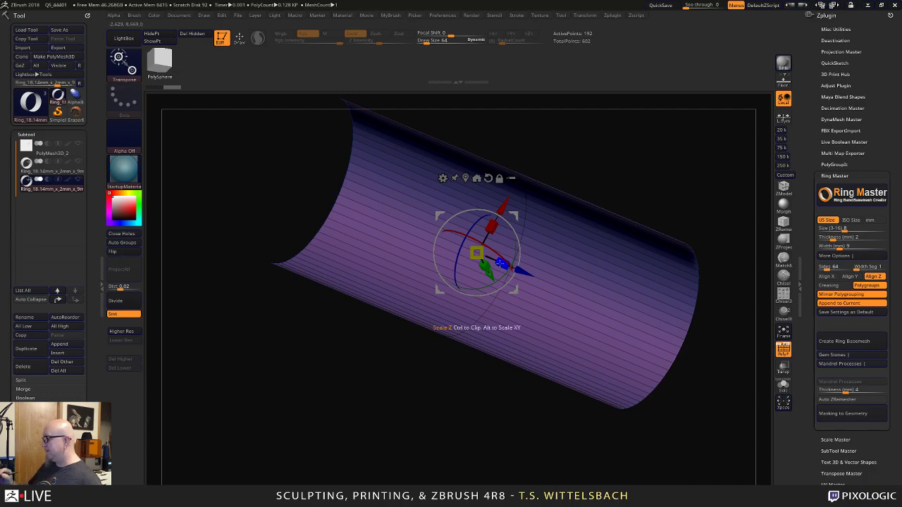
left_click_drag(501, 263, 658, 349)
left_click_drag(585, 439, 601, 409, "alt")
Thicken the long tube inward with QMesh on its polygroup and show the ring basemesh around it in end view.
key("q")
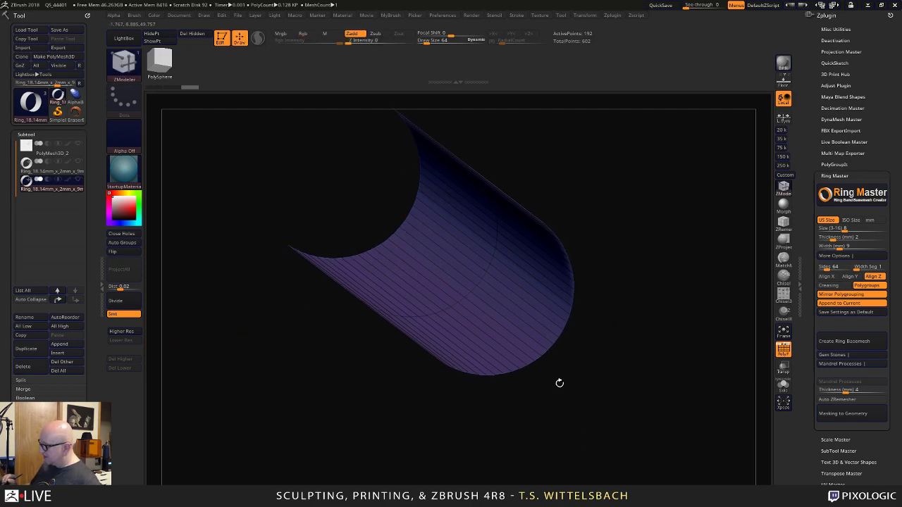
mouse_move(526, 393)
left_mouse_down("alt")
mouse_move(541, 334)
mouse_move(518, 258)
mouse_move(533, 287)
left_mouse_up("alt")
left_click_drag(659, 466, 571, 360)
left_click_drag(630, 327, 655, 329)
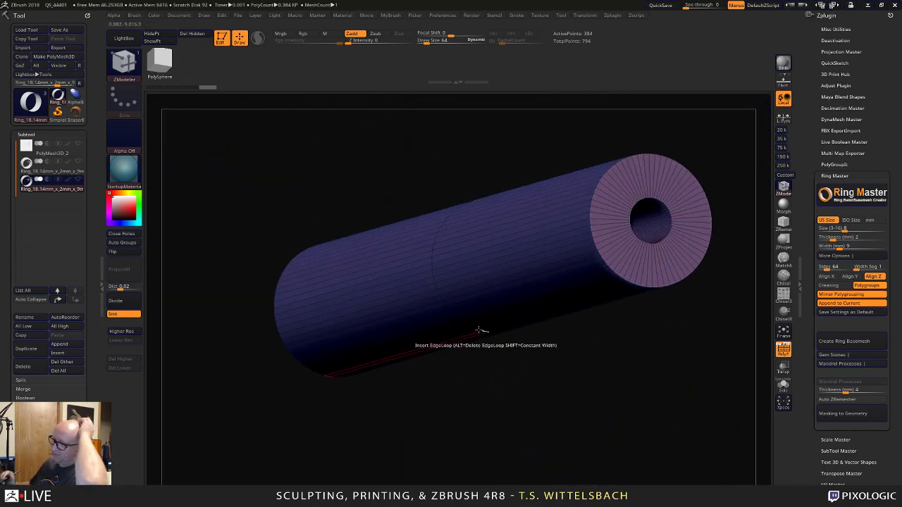
left_click(78, 163)
left_click_drag(420, 426, 270, 391)
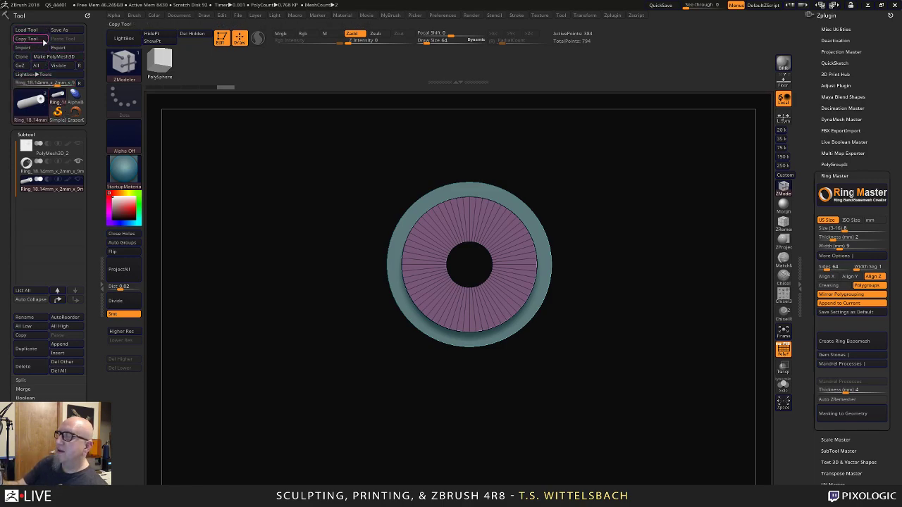
Switch to the merged recovered skull ring tool and append the PM3D cylinder to it as a subtool.
left_click(31, 102)
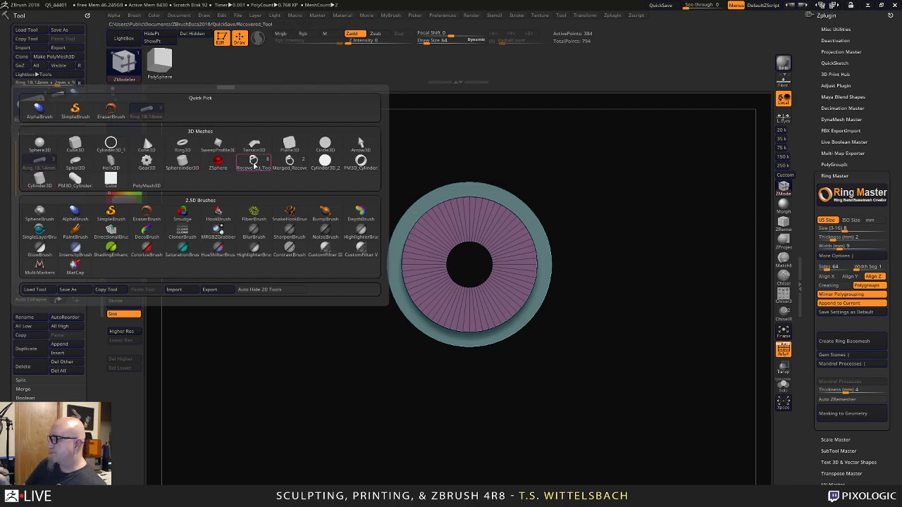
mouse_move(255, 164)
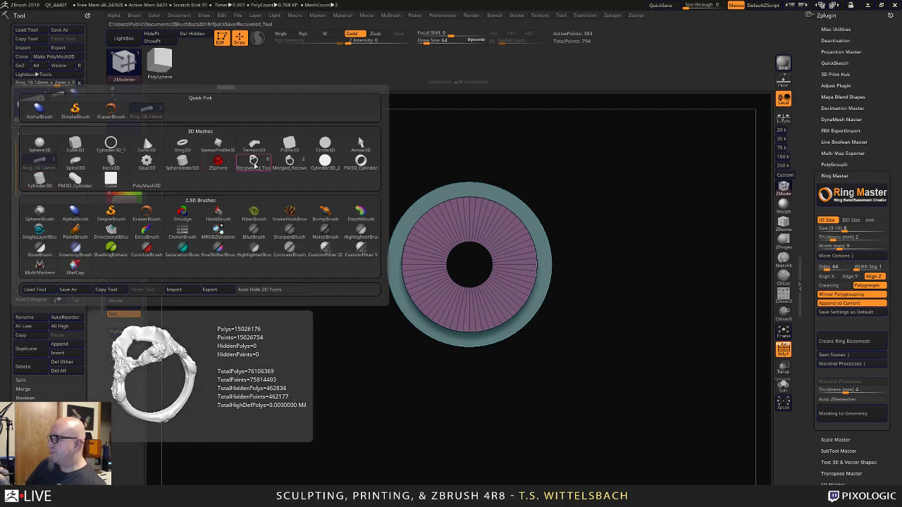
left_click(290, 162)
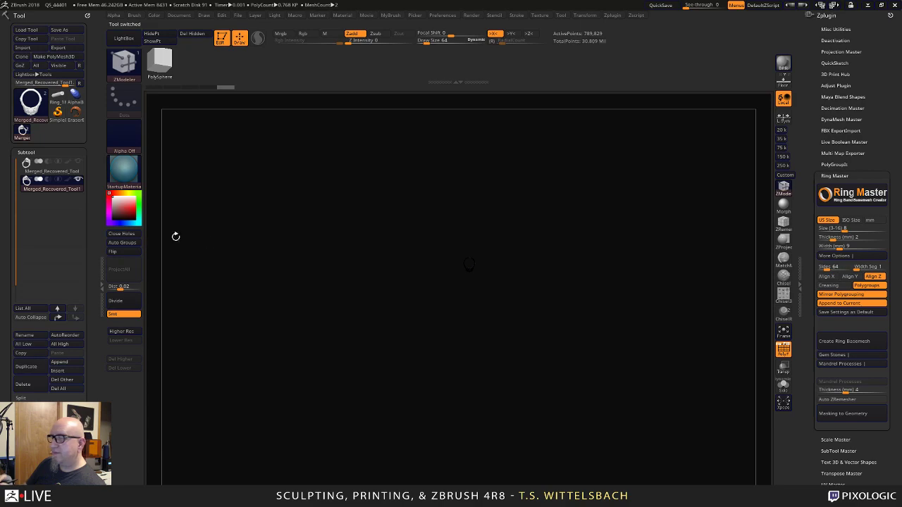
left_click(72, 365)
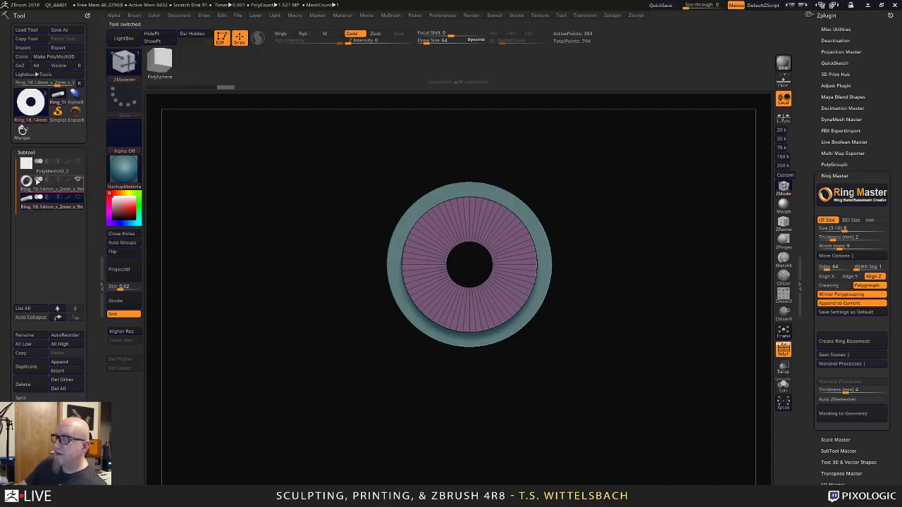
left_click(80, 362)
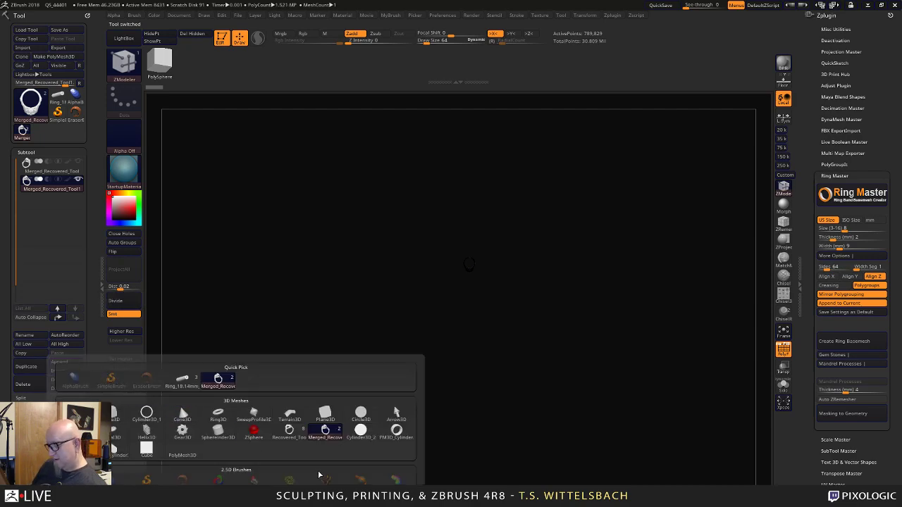
left_click(120, 451)
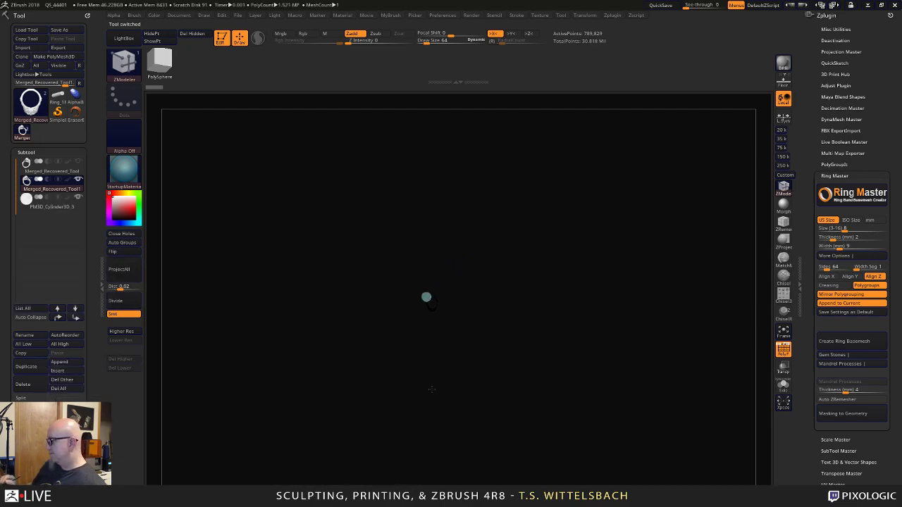
Turn off the polyframe, then select the appended cylinder and centre the transform gizmo on its unmasked mesh.
left_click_drag(431, 389, 516, 457)
left_click_drag(533, 410, 587, 316)
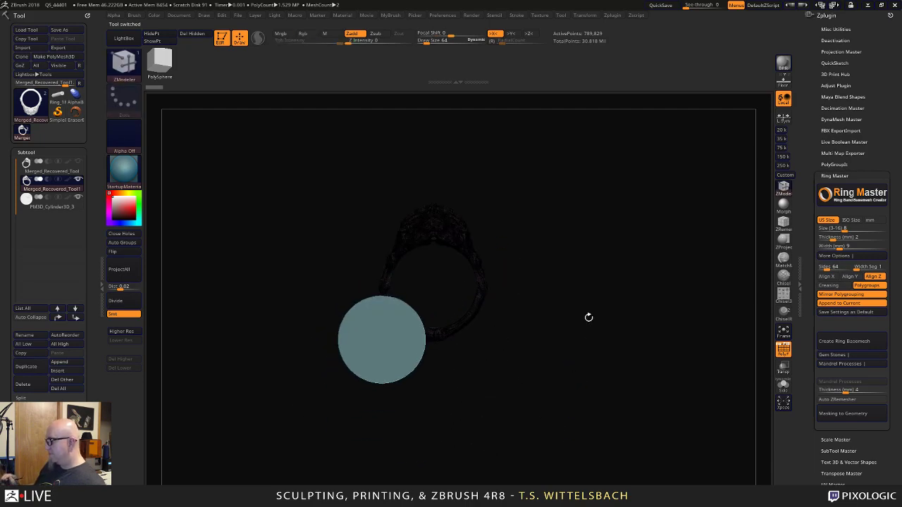
left_click(783, 349)
left_click_drag(539, 394, 537, 357)
left_click(398, 338, "alt")
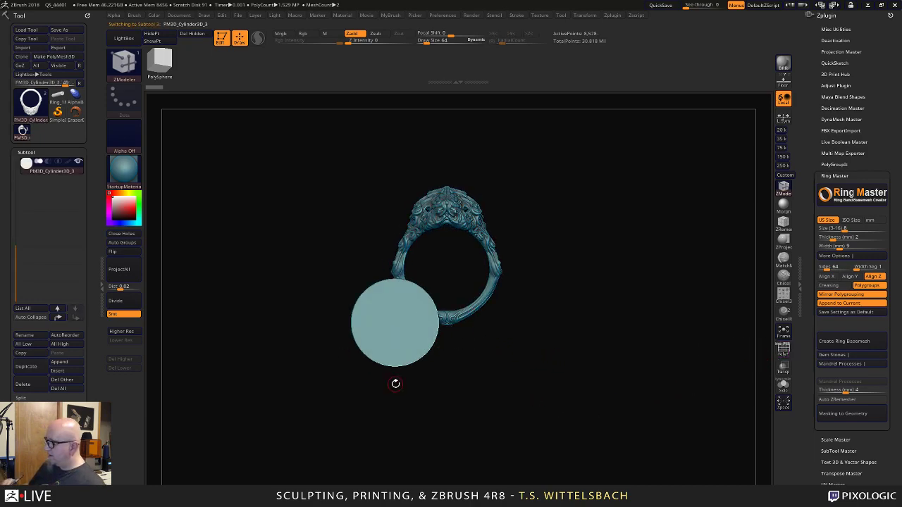
key("w")
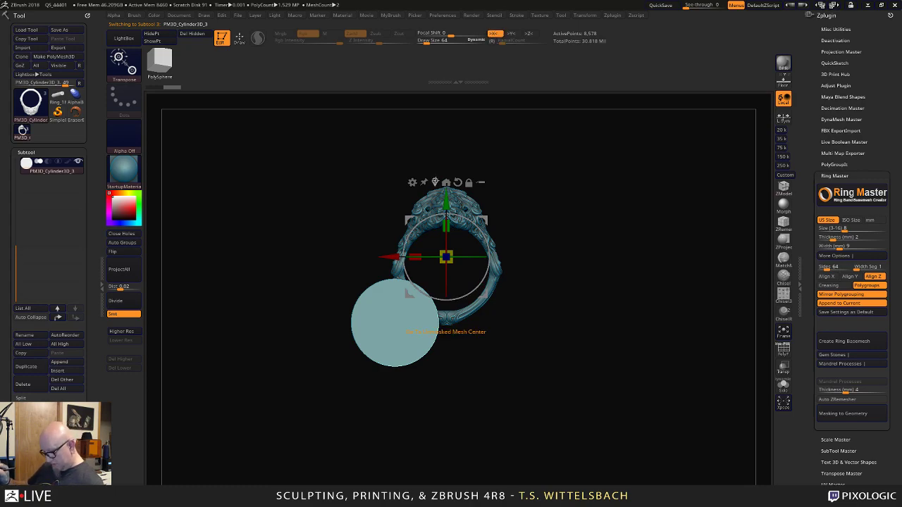
left_click(434, 182)
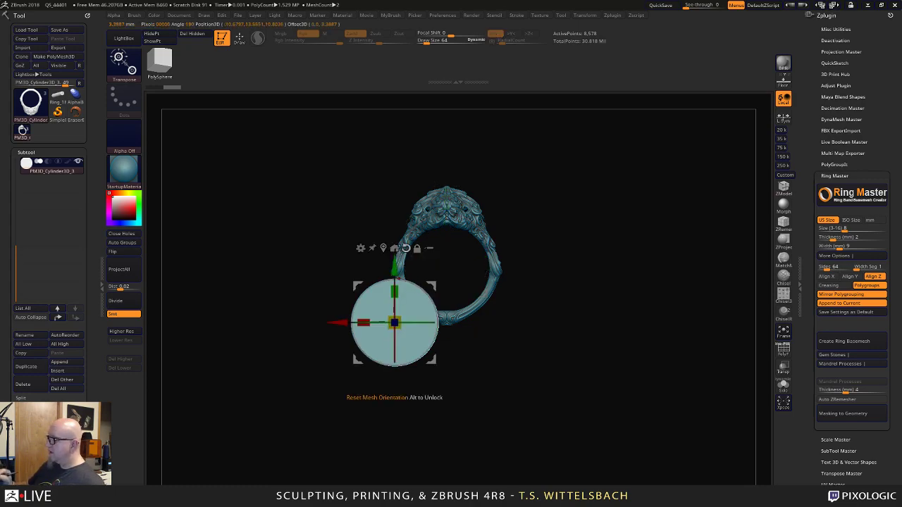
Send the cylinder to the world origin, then centre the gizmo on the merged skull ring and send the ring there too.
left_click(395, 248)
left_click_drag(516, 357, 533, 397, "alt")
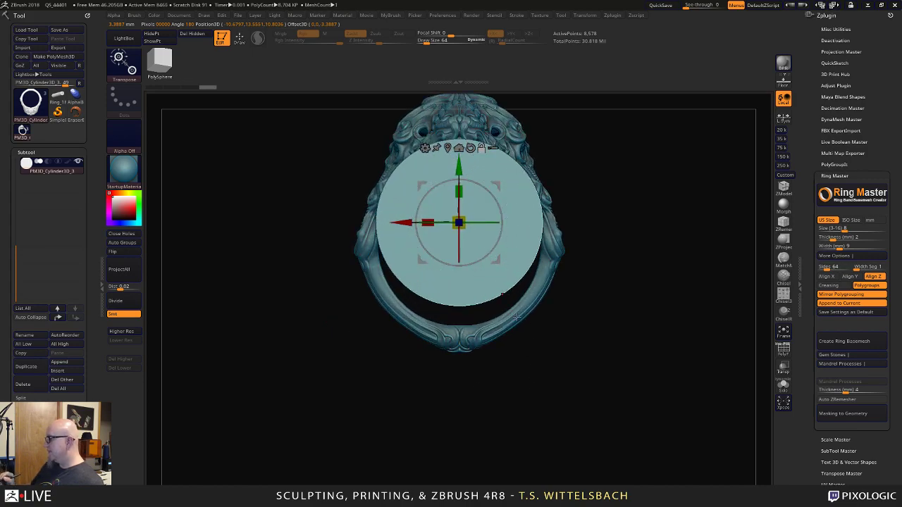
left_click(517, 316, "alt")
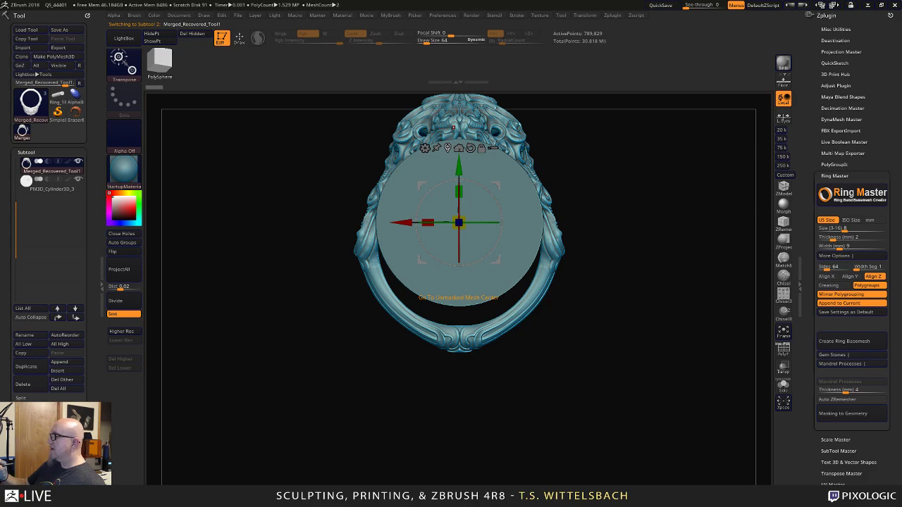
left_click(448, 147)
left_click(458, 146)
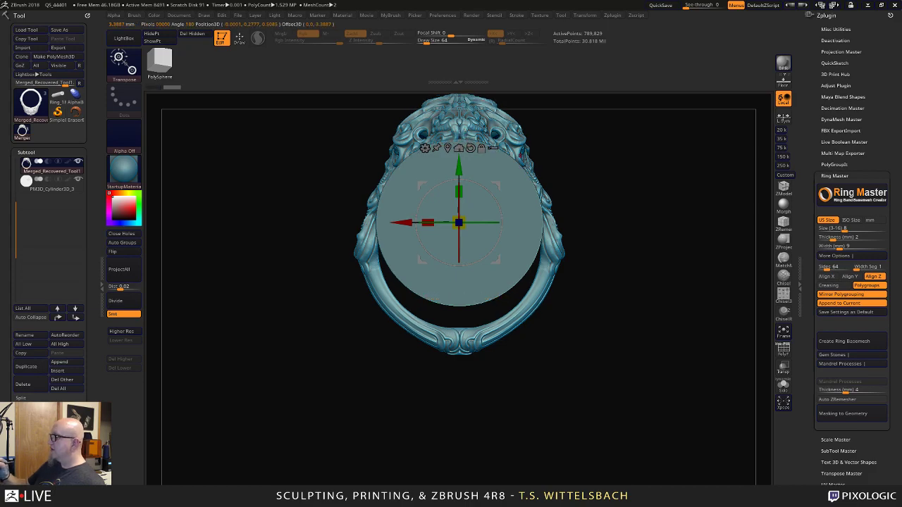
Move the ring up along its Y axis until the inside bottom of the band meets the cylinder's edge.
left_click_drag(573, 228, 572, 363, "alt")
left_click_drag(460, 255, 460, 203)
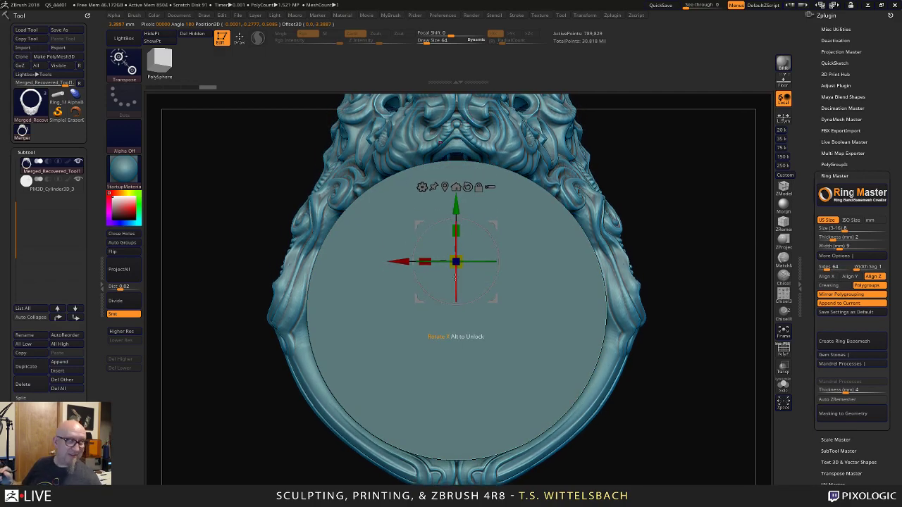
mouse_move(674, 320)
left_mouse_down()
mouse_move(637, 328)
mouse_move(668, 337)
left_mouse_up()
left_click_drag(605, 473, 535, 447, "alt")
left_click_drag(618, 425, 651, 458, "alt")
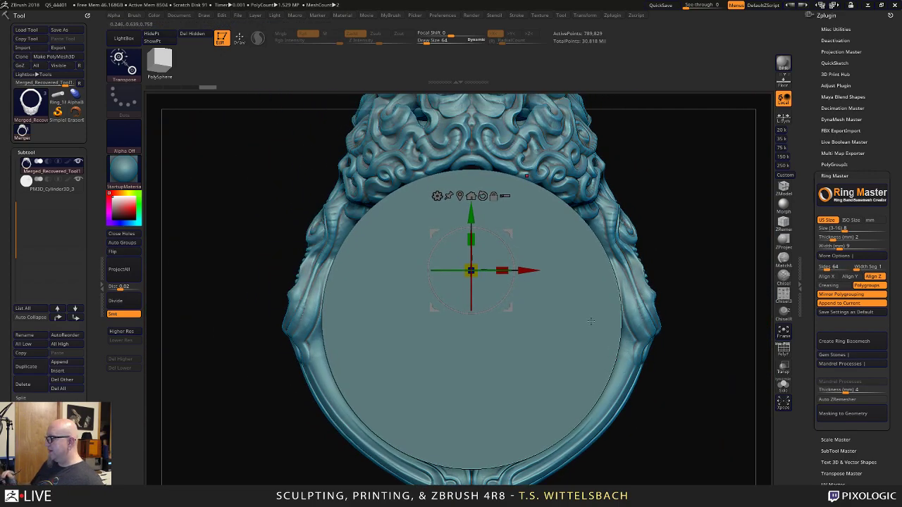
Lower only the ring's transform gizmo along Y to the centre of the finger hole, leaving the mesh in place.
left_click_drag(471, 210, 471, 257)
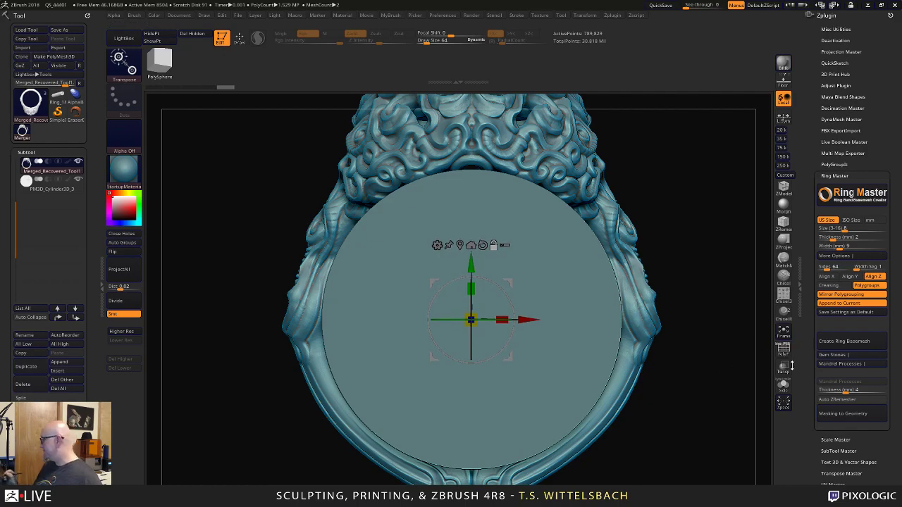
left_click(782, 331)
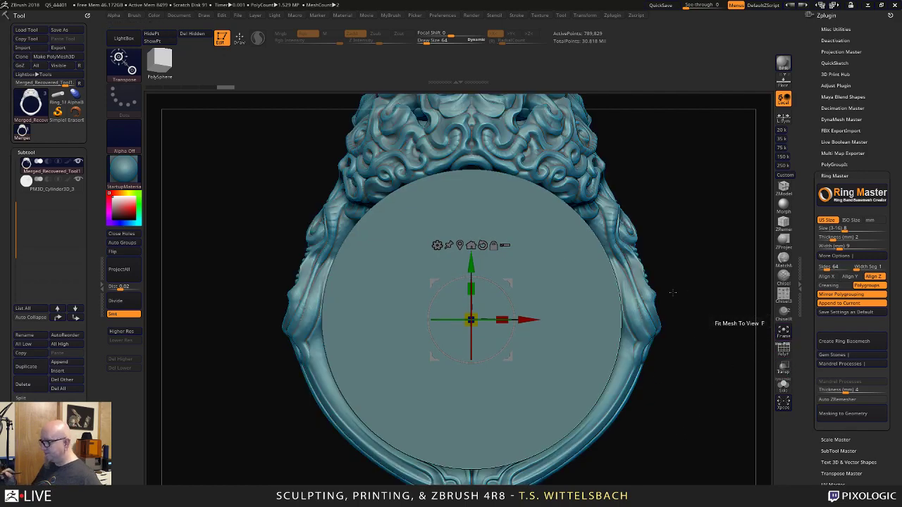
left_click_drag(586, 440, 563, 420, "alt")
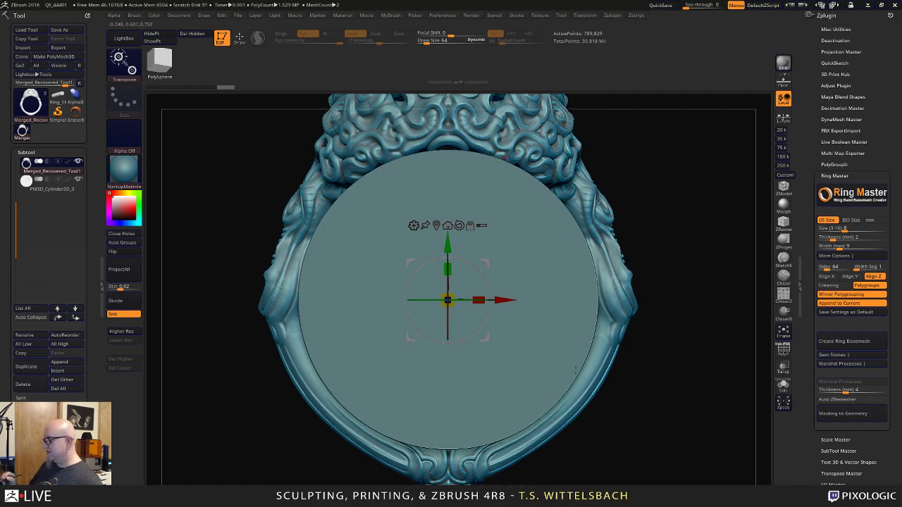
right_click_drag(575, 370, 587, 397)
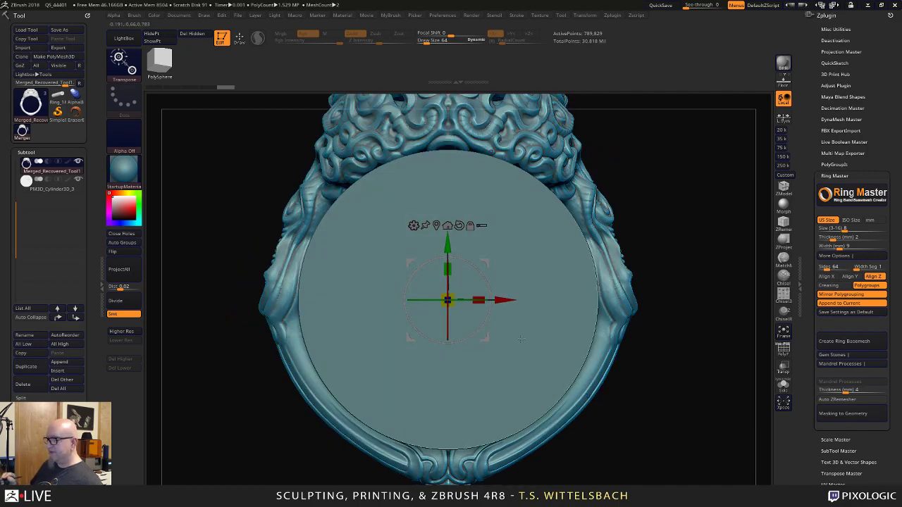
Select the cylinder, flip its normals to see inside it, and check where its wall cuts through the band.
left_click(397, 440, "alt")
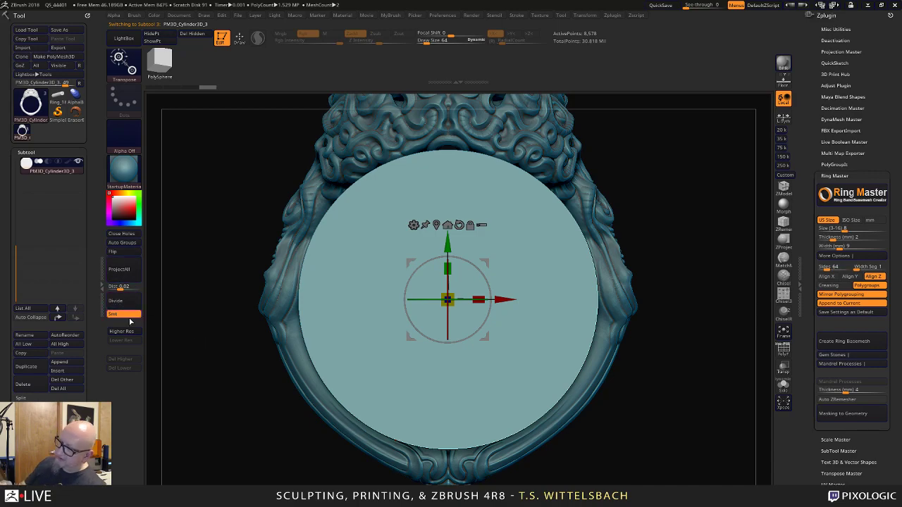
left_click(137, 302)
left_click_drag(237, 438, 264, 464)
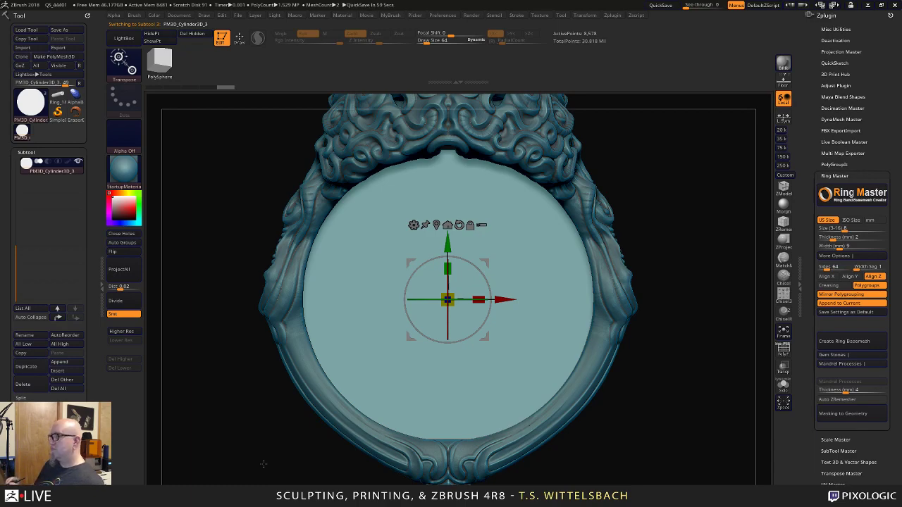
right_click_drag(262, 464, 621, 456)
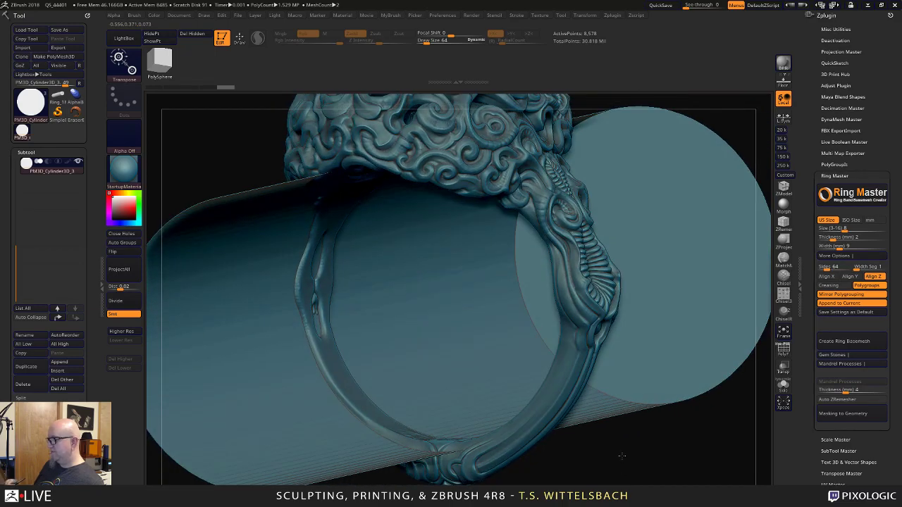
left_click_drag(621, 456, 644, 374)
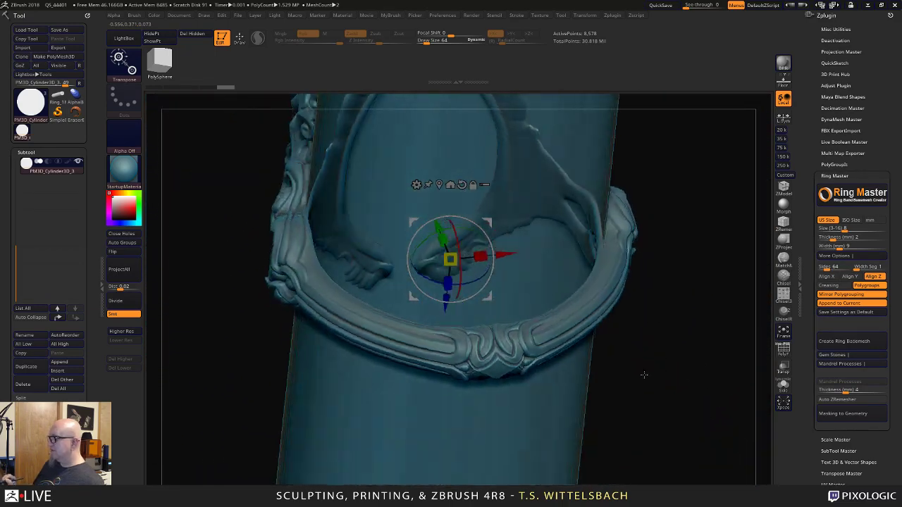
right_click_drag(643, 375, 602, 427)
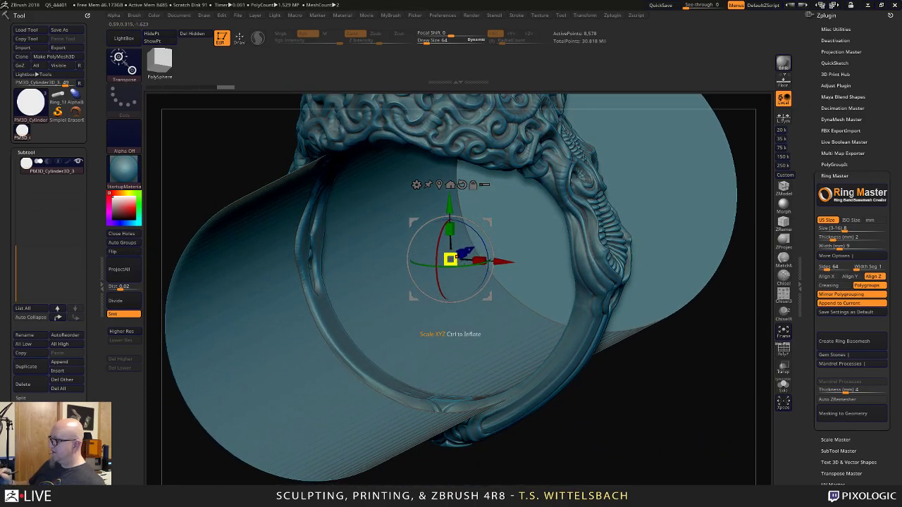
Select the skull ring and scale it up slightly and uniformly around the cylinder.
left_click(431, 404, "alt")
left_click_drag(450, 260, 456, 266)
right_click_drag(561, 431, 459, 211)
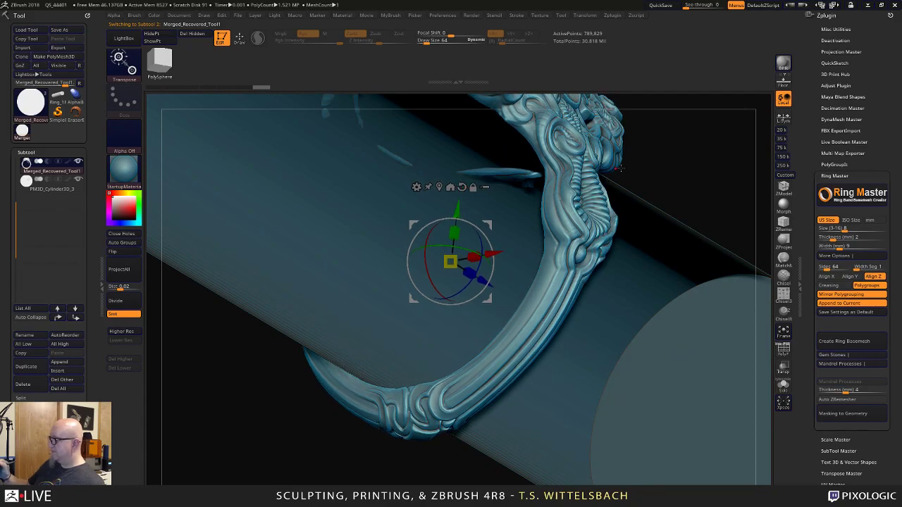
Scale the ring very slightly narrower along its X axis and check its fit on the cylinder from several sides.
right_click_drag(618, 168, 685, 202)
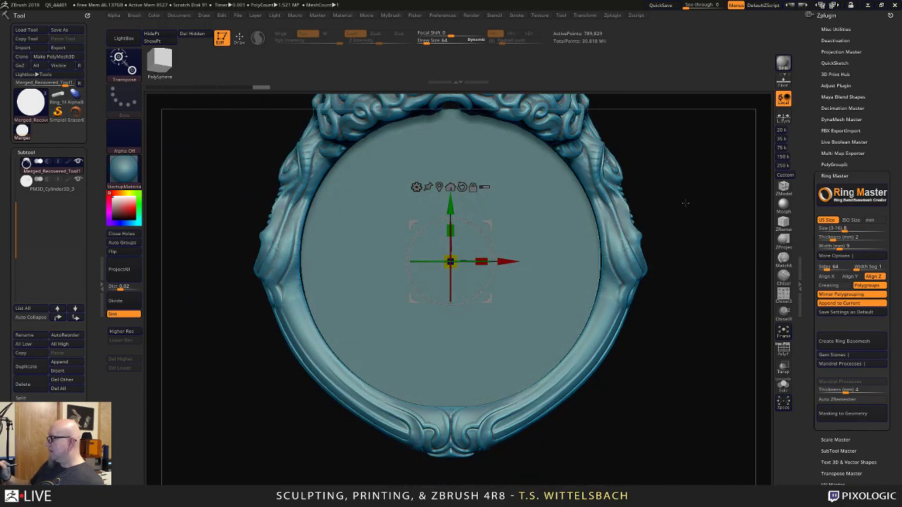
right_click_drag(465, 266, 430, 302)
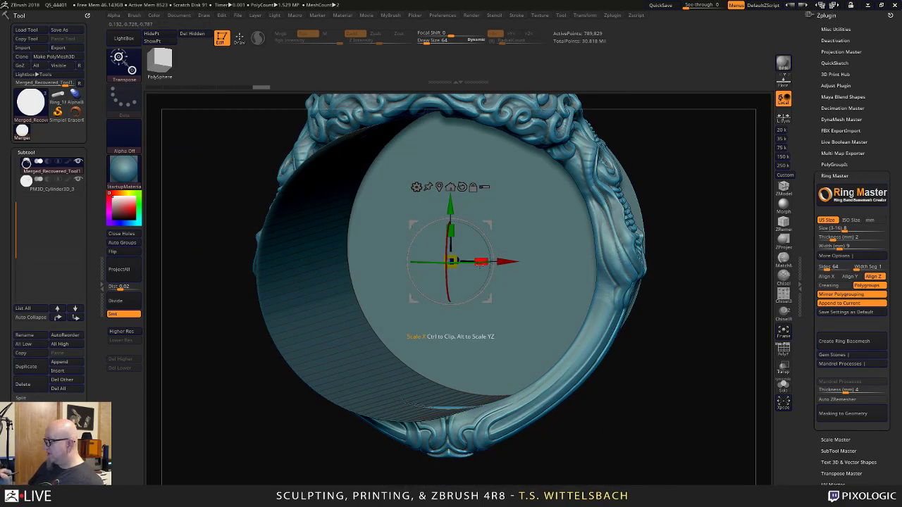
left_click_drag(481, 262, 479, 262)
right_click_drag(325, 367, 621, 276)
right_click_drag(722, 311, 622, 265, "ctrl")
right_click_drag(609, 329, 598, 381, "alt")
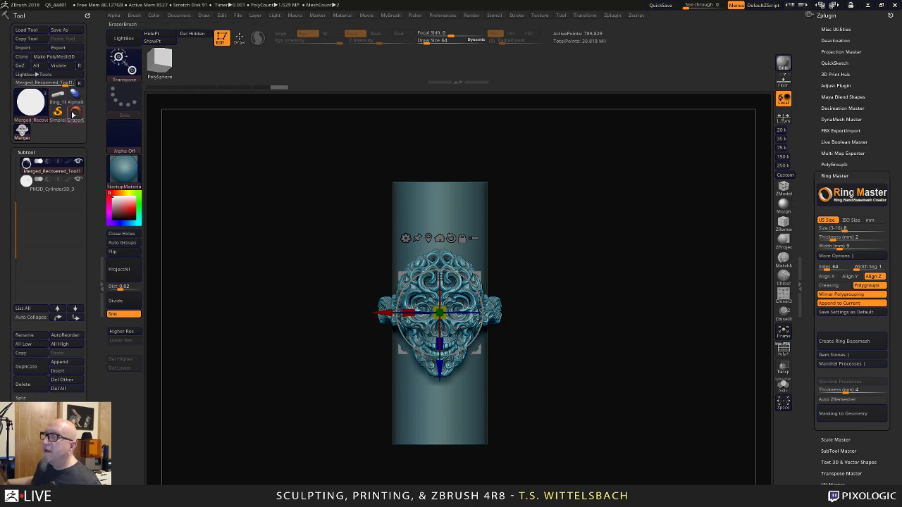
left_click_drag(284, 311, 335, 184)
left_click_drag(608, 322, 640, 336, "alt")
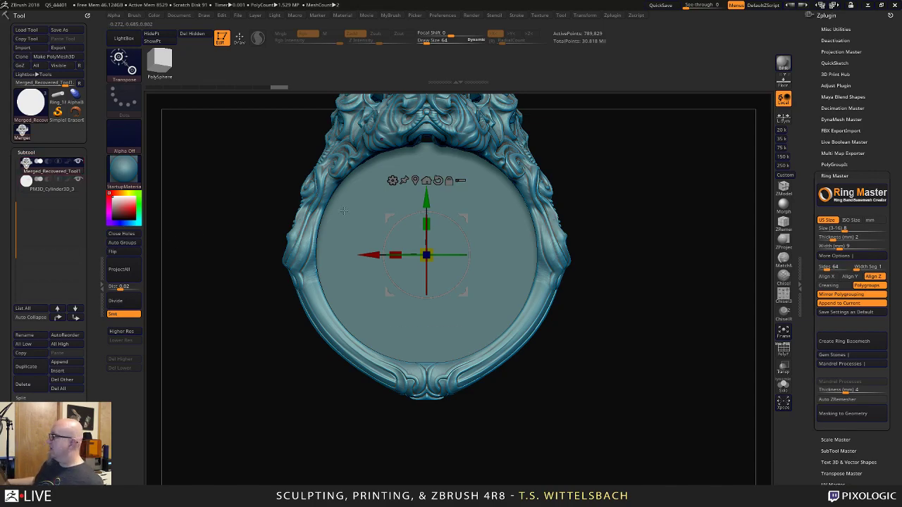
Make the merged skull ring the active subtool and hide the PM3D cylinder.
left_click(67, 183)
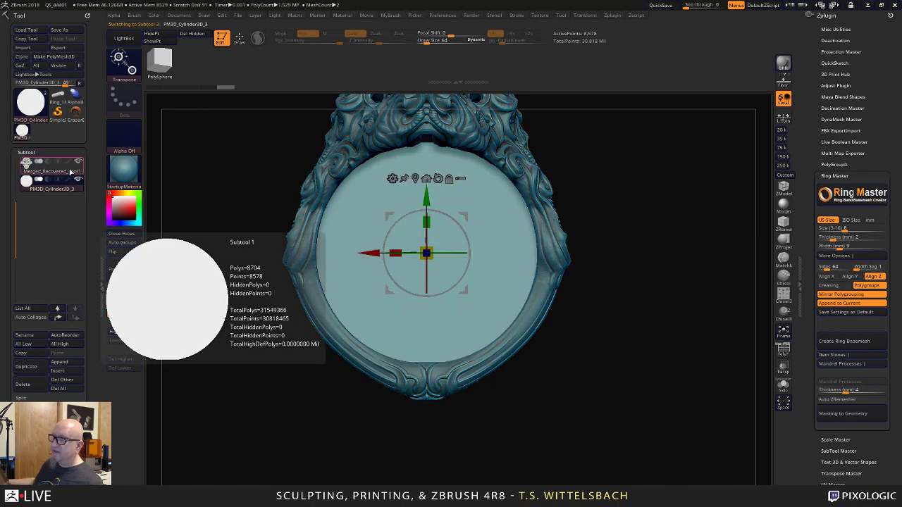
left_click(56, 166)
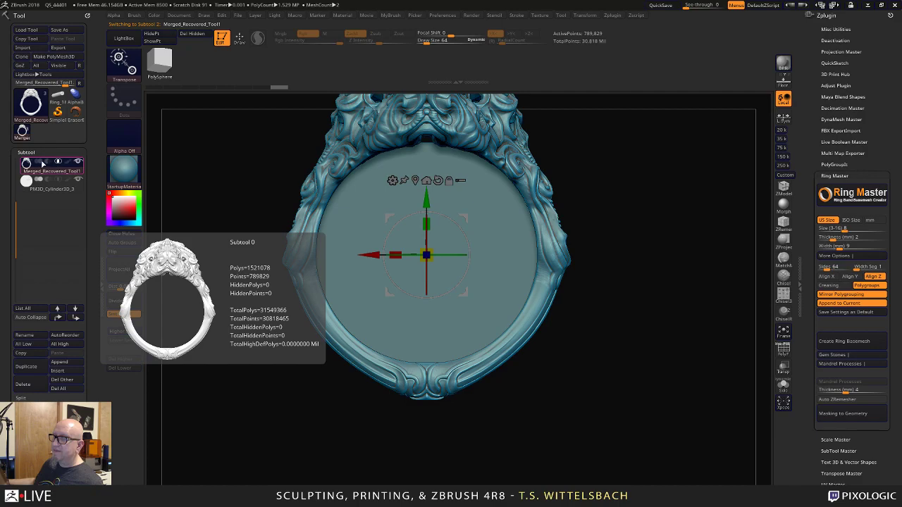
left_click(78, 180)
left_click_drag(628, 449, 638, 340)
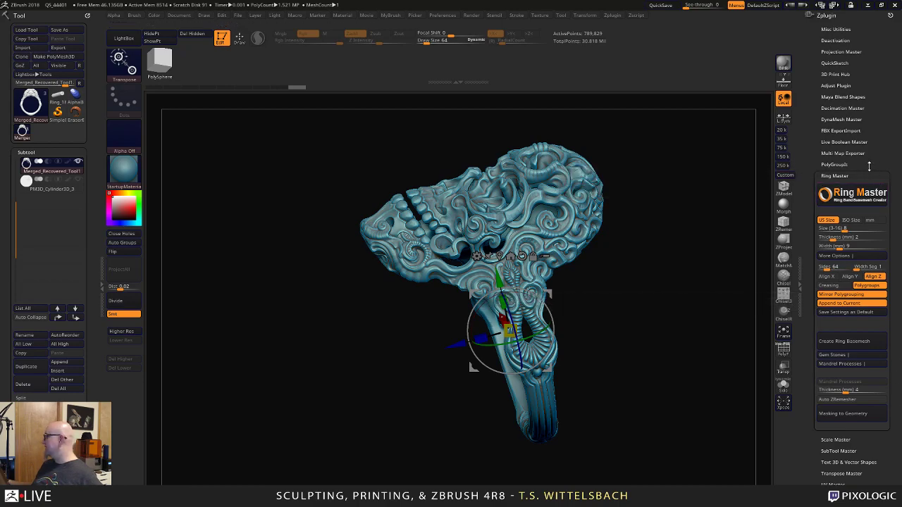
Decimate the skull ring with Decimation Master's custom preset of 500k points.
left_click(865, 176)
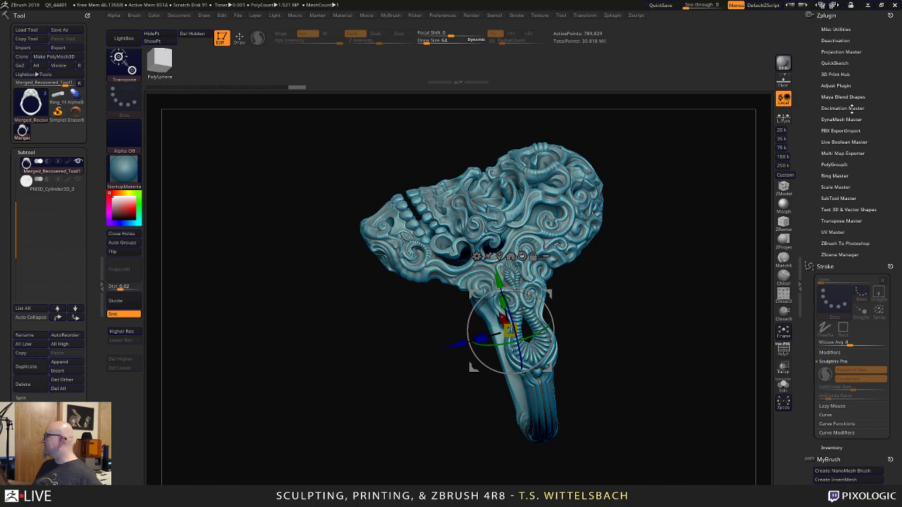
left_click(852, 108)
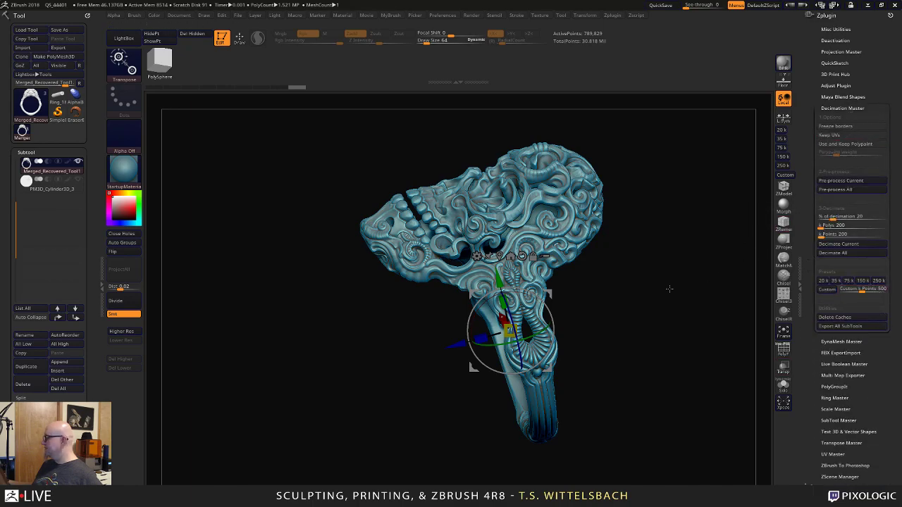
mouse_move(669, 289)
left_mouse_down()
mouse_move(640, 282)
mouse_move(610, 294)
left_mouse_up()
key("q")
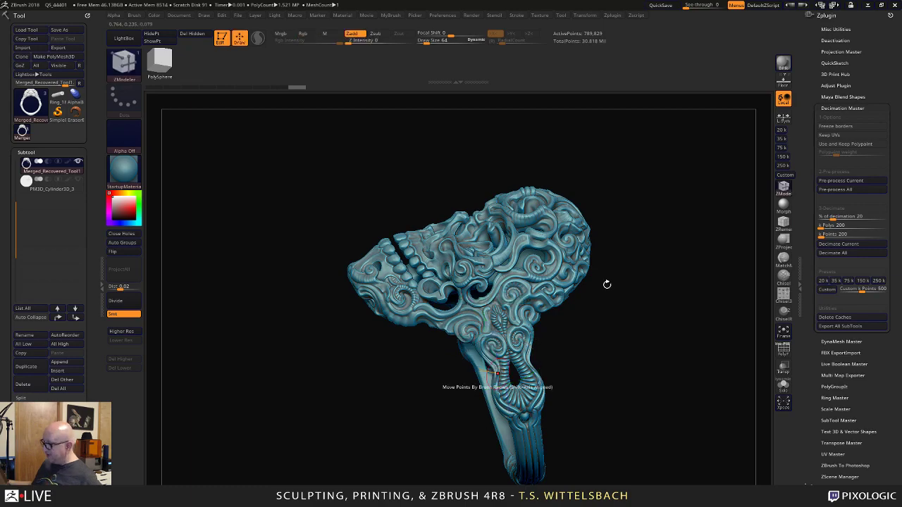
left_click_drag(670, 312, 694, 343)
left_click_drag(671, 298, 726, 324)
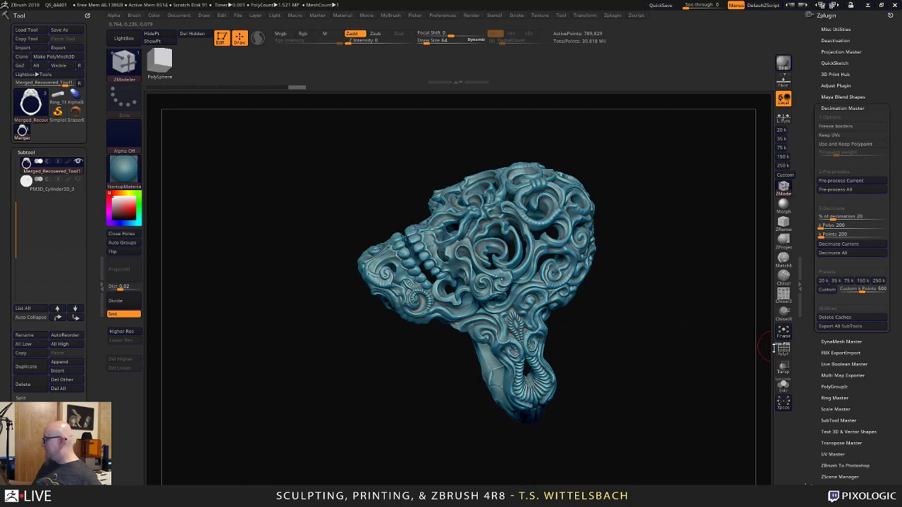
left_click(784, 175)
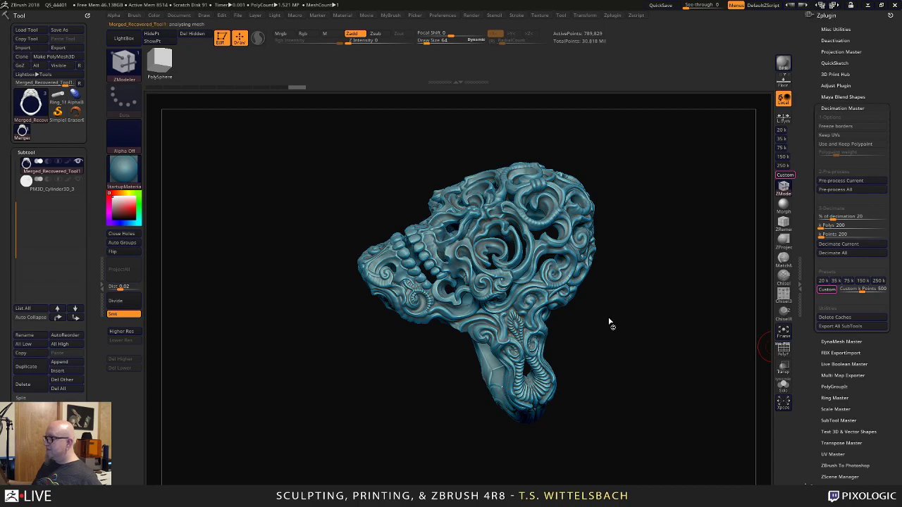
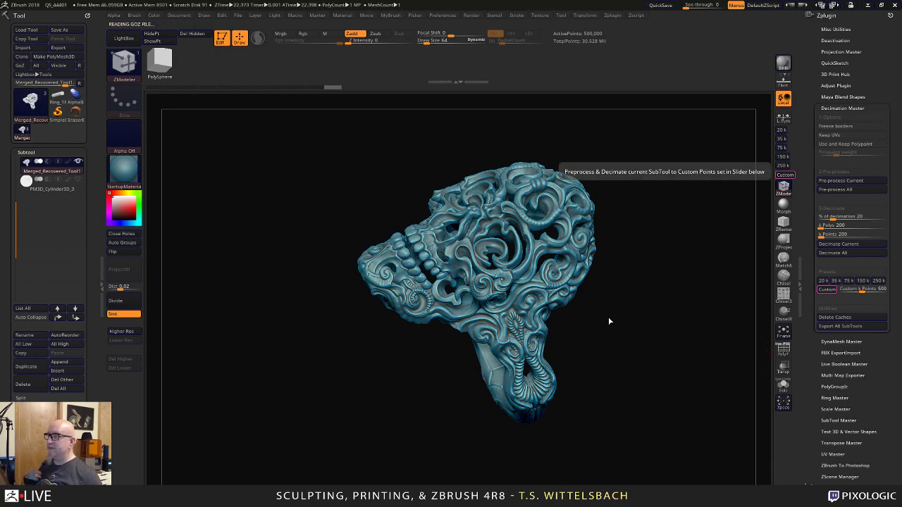
Examine the decimated ring's surface detail and wireframe around the skull, shoulders and band.
left_click_drag(634, 385, 664, 469)
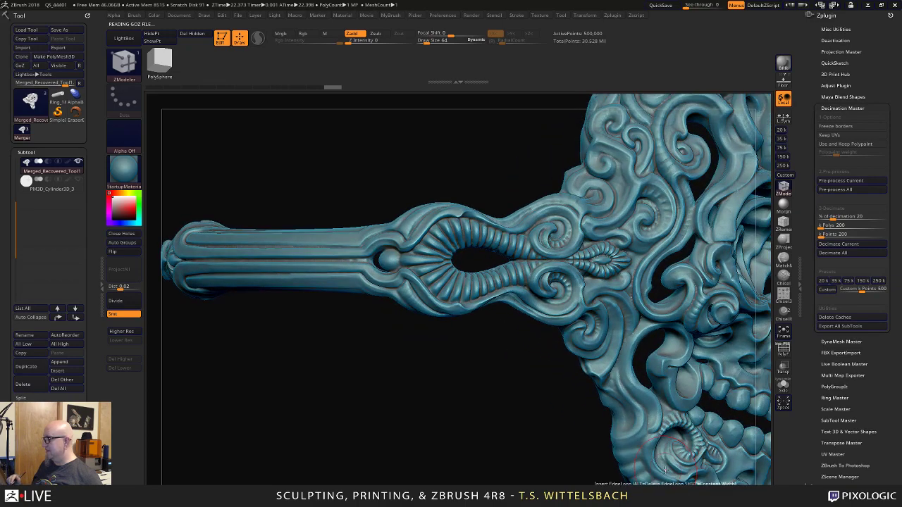
left_click(784, 349)
mouse_move(537, 455)
left_mouse_down()
mouse_move(444, 433)
mouse_move(655, 451)
mouse_move(687, 444)
mouse_move(695, 437)
mouse_move(658, 437)
mouse_move(680, 434)
mouse_move(705, 409)
left_mouse_up()
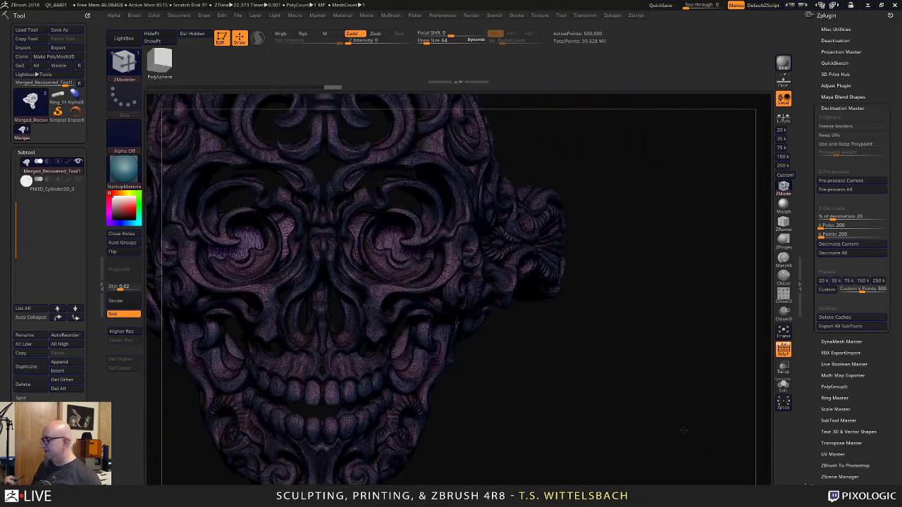
left_click(784, 348)
mouse_move(606, 416)
left_mouse_down()
mouse_move(712, 382)
mouse_move(680, 398)
left_mouse_up()
left_click_drag(539, 391, 672, 455, "alt")
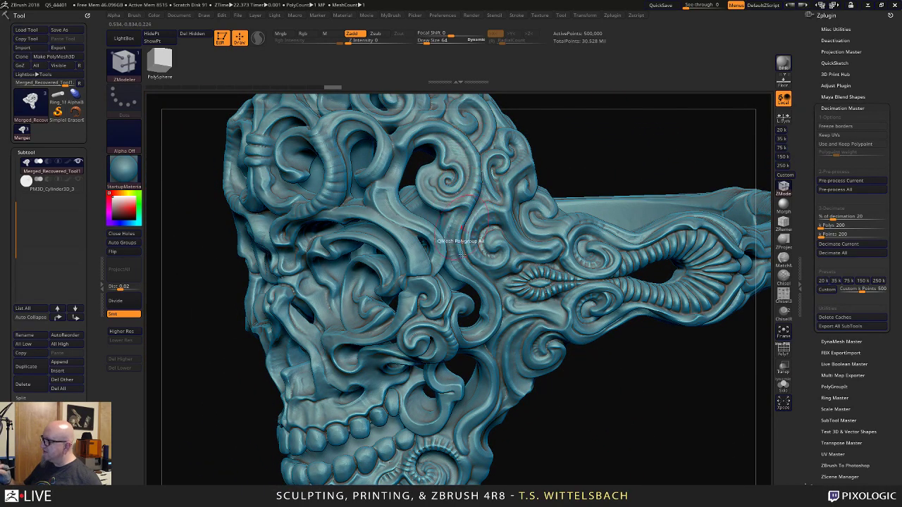
left_click_drag(546, 220, 511, 243)
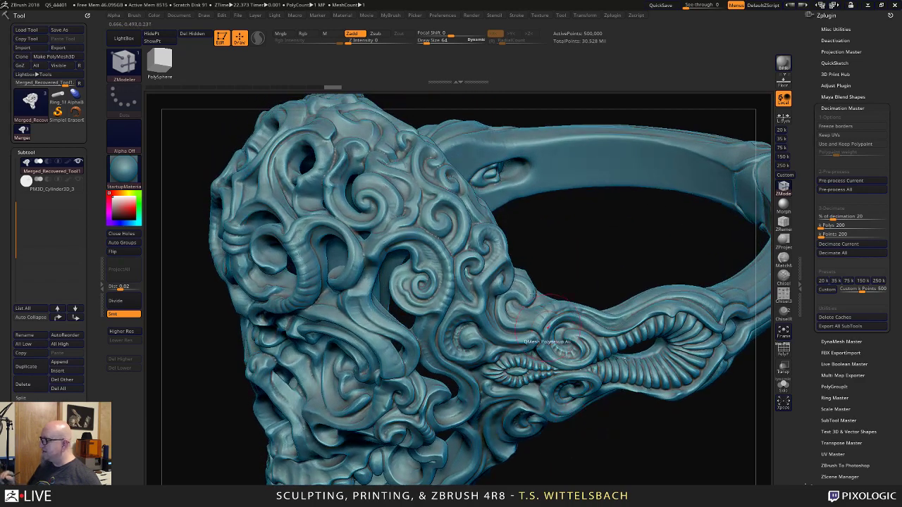
mouse_move(600, 238)
left_mouse_down()
mouse_move(613, 241)
mouse_move(598, 229)
left_mouse_up()
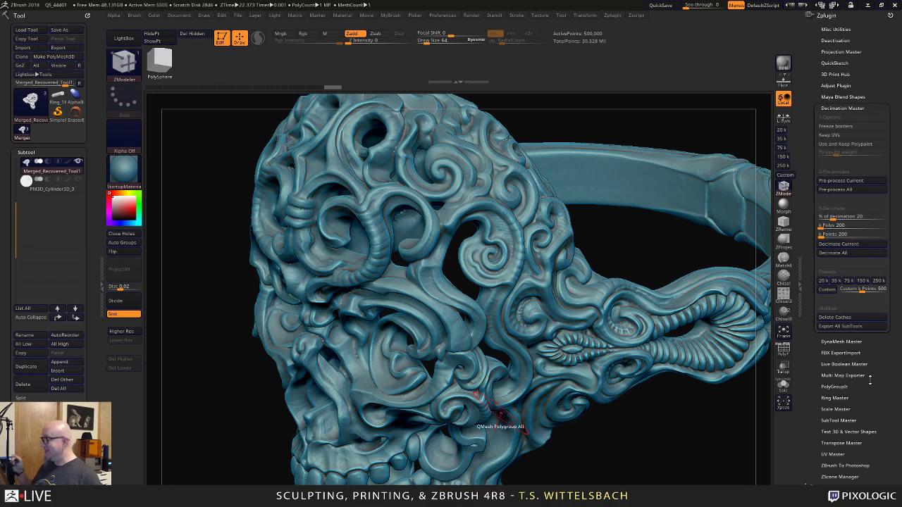
scroll(869, 378, "down", 10)
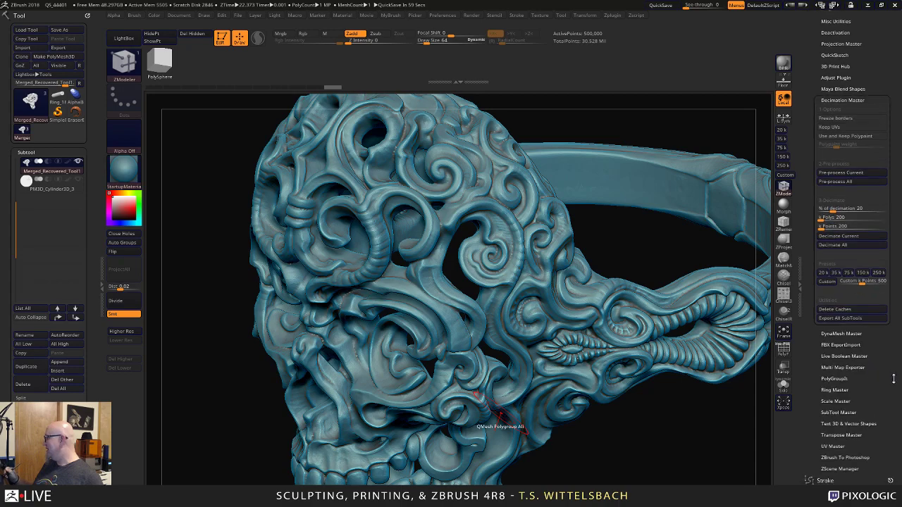
scroll(899, 270, "down", 3)
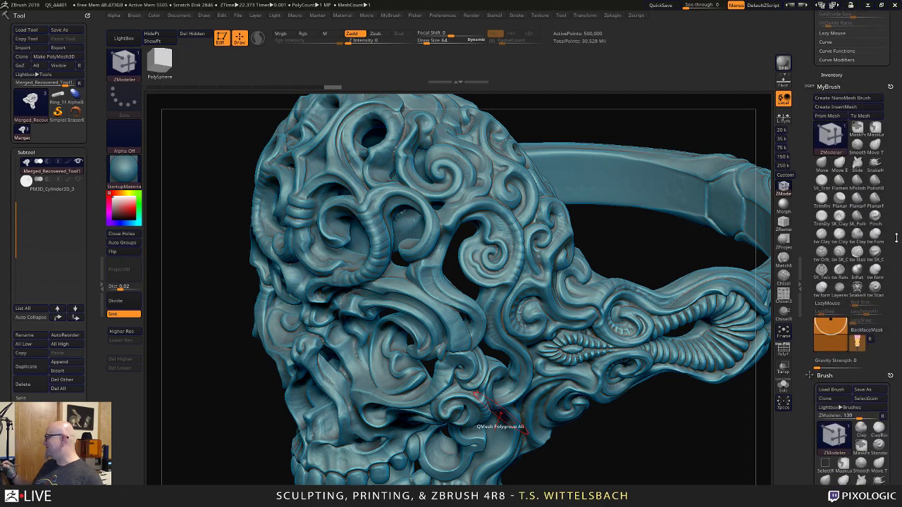
Select the tw FormSoft square brush and reduce its draw size to 11.
left_click(874, 269)
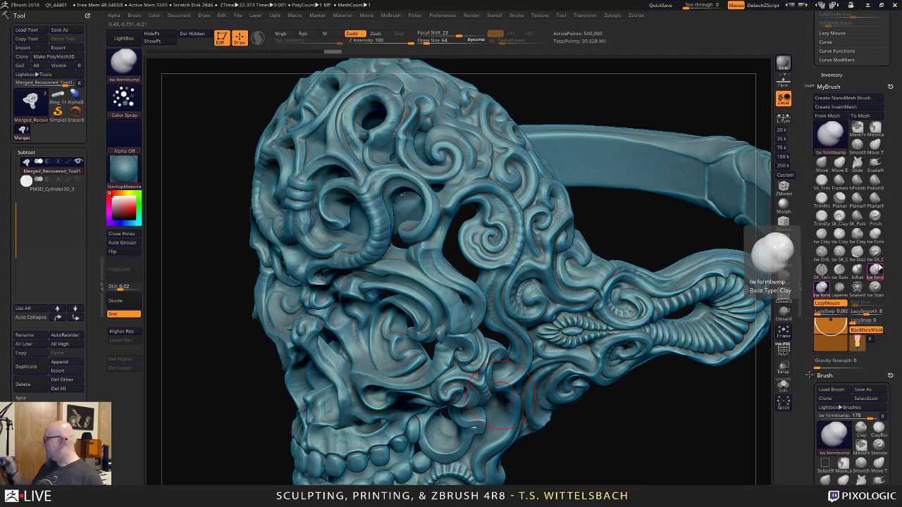
key("b")
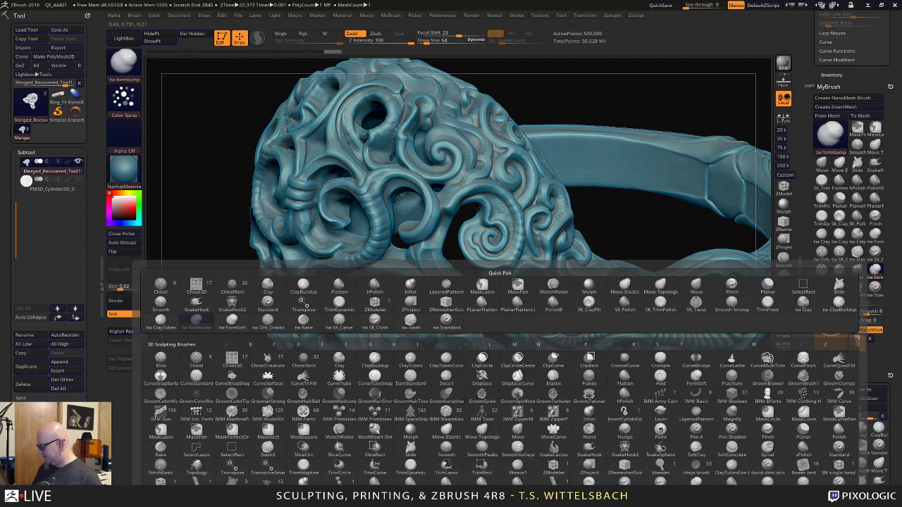
left_click(548, 497)
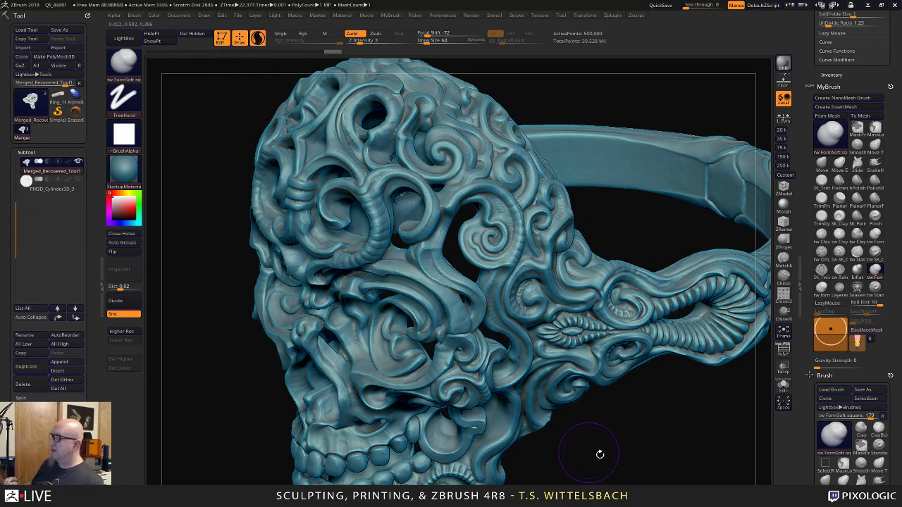
mouse_move(598, 455)
left_mouse_down()
mouse_move(604, 434)
mouse_move(569, 435)
left_mouse_up()
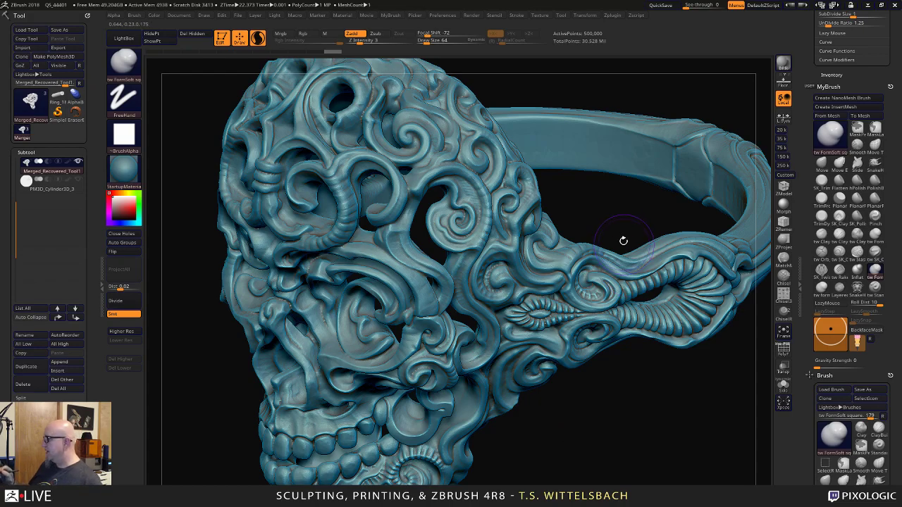
key("space")
left_click_drag(608, 213, 613, 213)
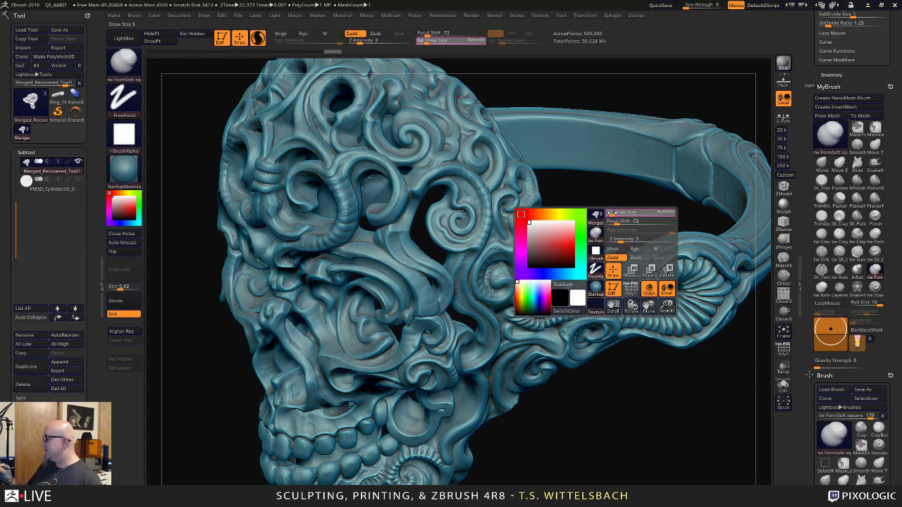
left_click_drag(573, 403, 600, 414)
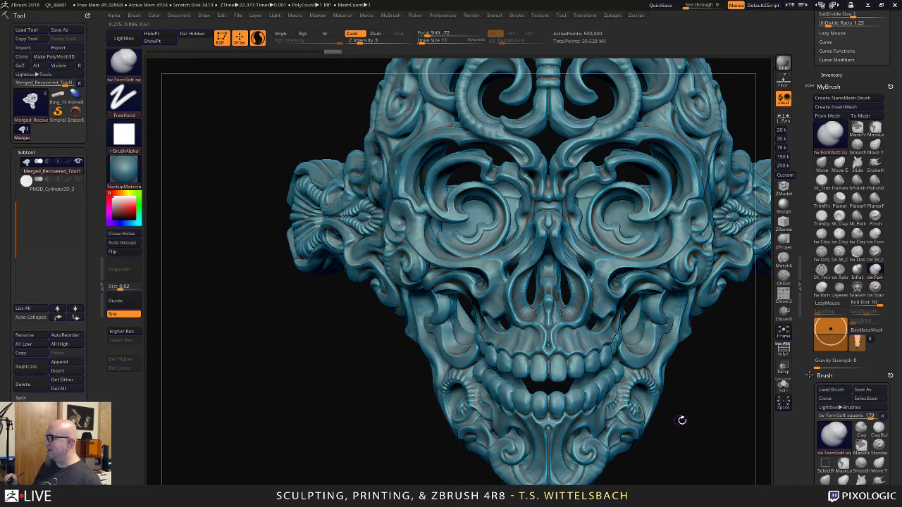
left_click_drag(680, 420, 598, 427)
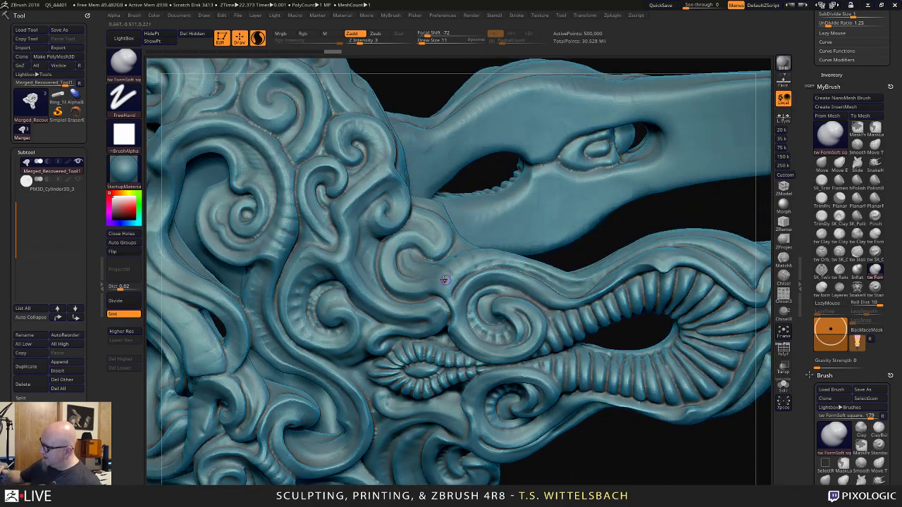
Sculpt small ridges along the upper edge of the shoulder scroll with draw size 15 and Z Intensity 21.
key("space")
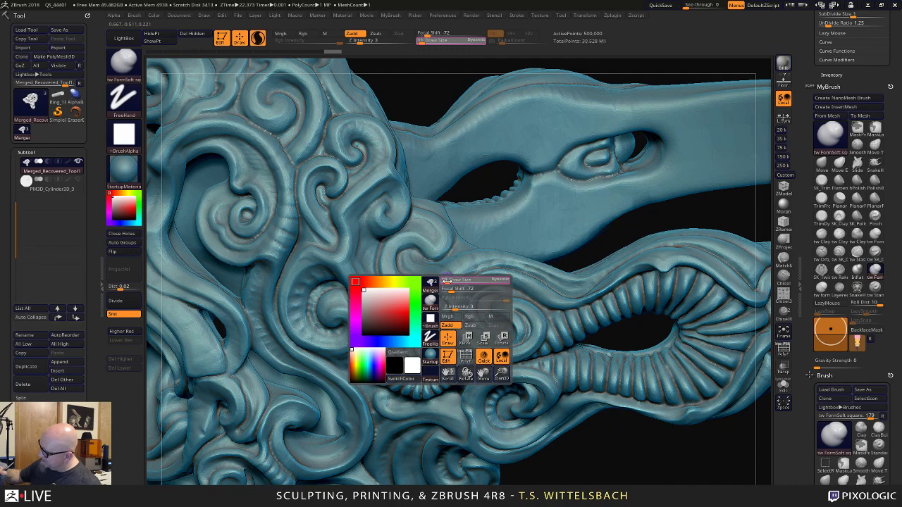
left_click_drag(447, 281, 427, 266)
left_click_drag(361, 41, 379, 40)
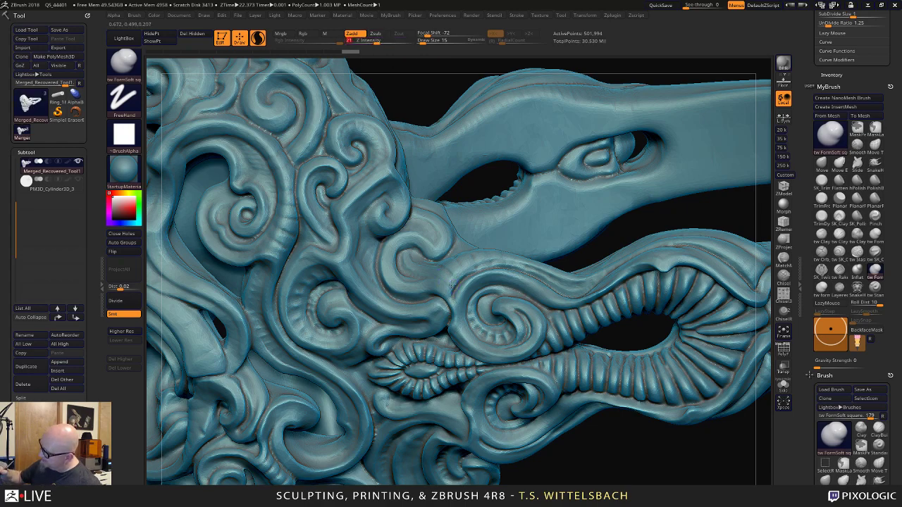
mouse_move(452, 284)
left_mouse_down()
mouse_move(438, 273)
mouse_move(444, 260)
mouse_move(469, 269)
mouse_move(463, 258)
mouse_move(480, 261)
left_mouse_up()
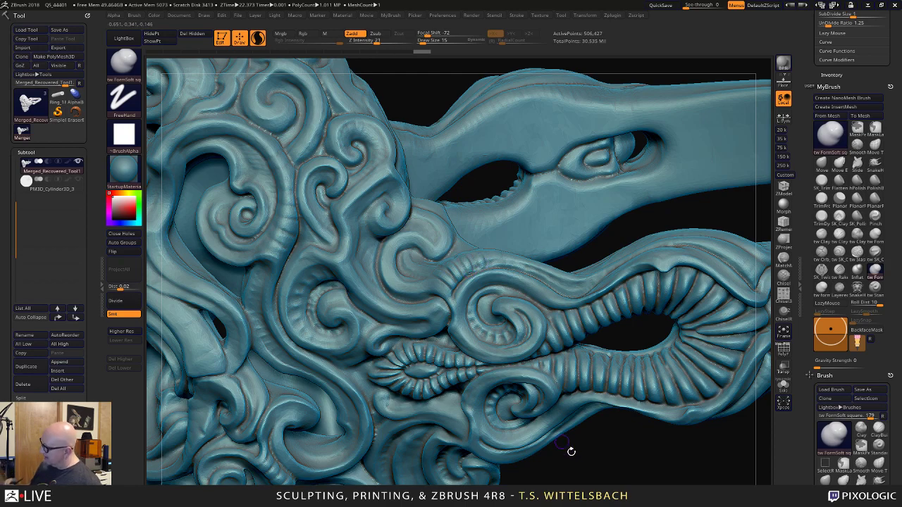
Carve fine lines into the band above the ribbed shoulder opening with the tw Orb_Cracks brush at draw size 1.
left_click_drag(570, 453, 585, 436)
left_click(821, 251)
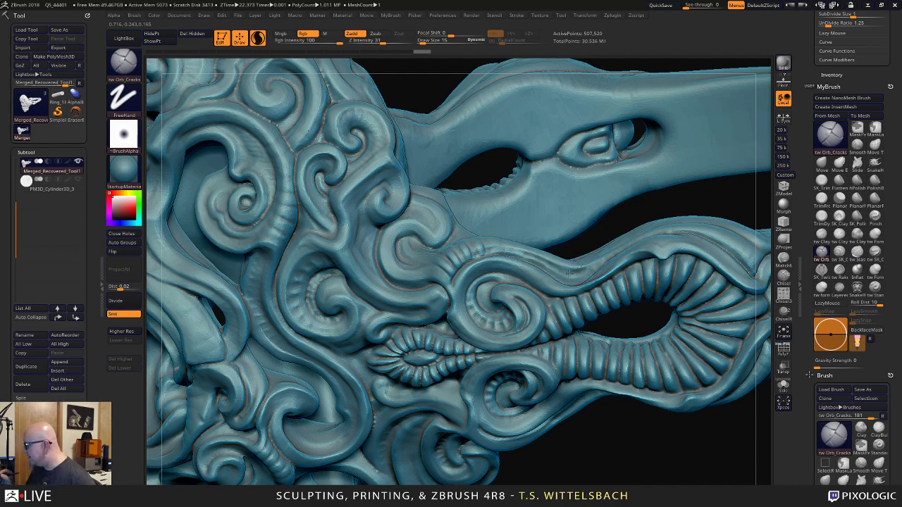
left_click_drag(569, 274, 561, 268)
right_click_drag(562, 268, 566, 271)
key("space")
left_click_drag(565, 272, 557, 272)
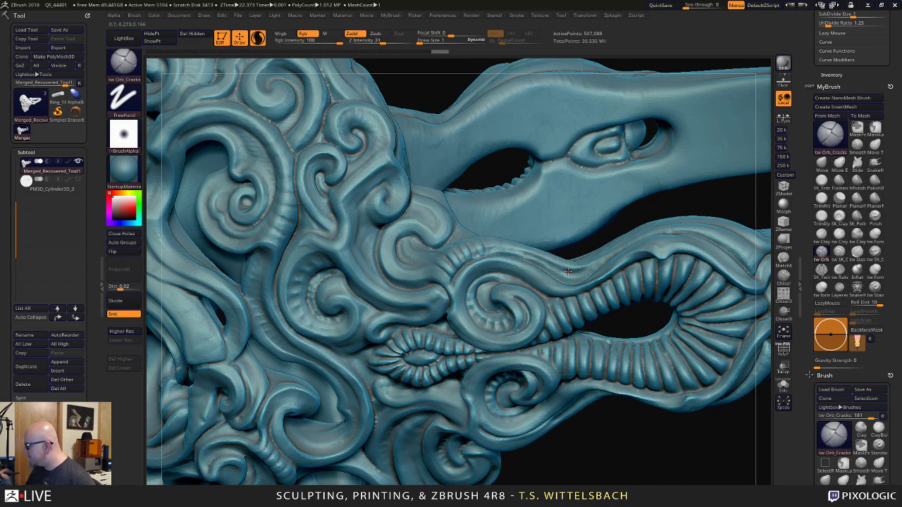
key("space")
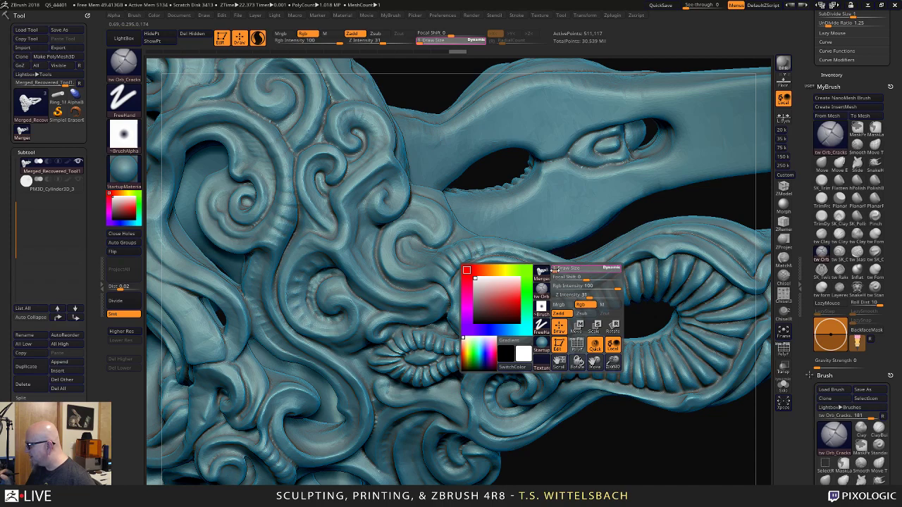
left_click_drag(555, 271, 556, 270)
Enlarge the tw Orb_Cracks brush to draw size 8 and carve accent marks around the shoulder's spiral scroll.
right_click_drag(522, 252, 521, 253)
key("space")
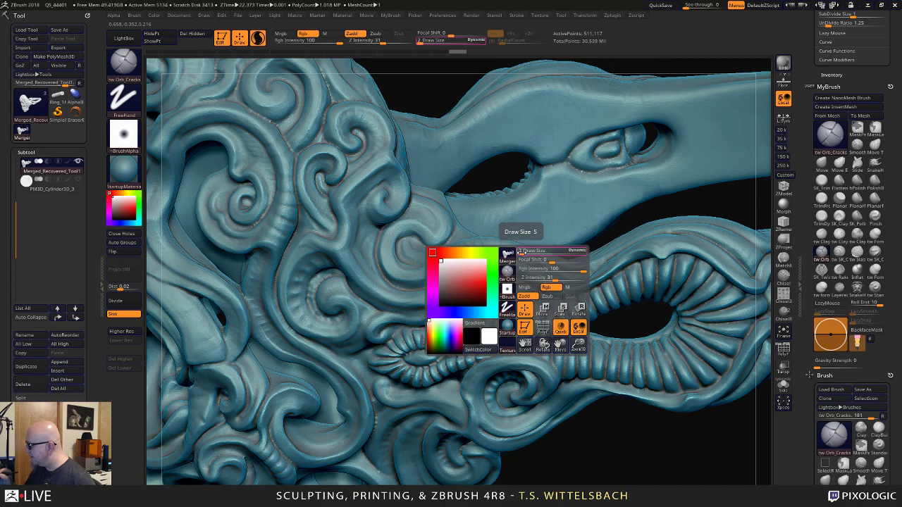
left_click_drag(519, 251, 579, 275)
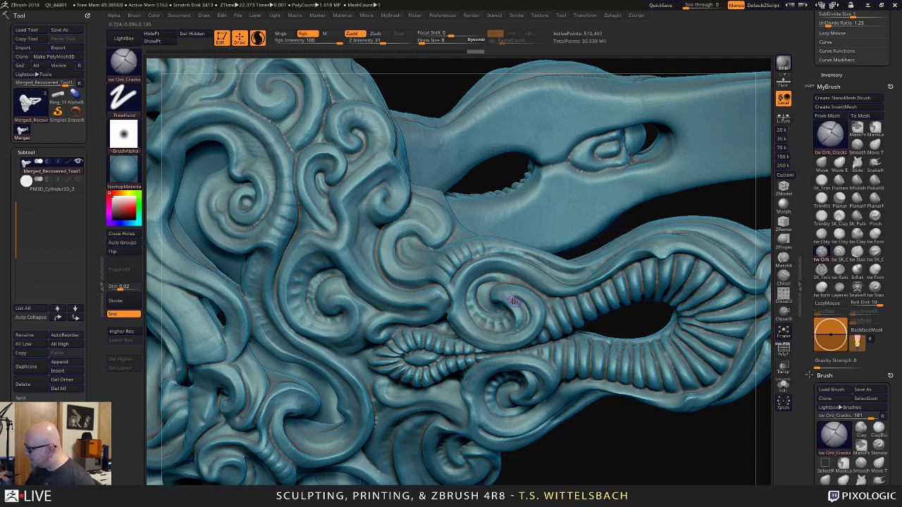
mouse_move(524, 304)
left_mouse_down()
mouse_move(515, 297)
mouse_move(522, 330)
mouse_move(506, 325)
left_mouse_up()
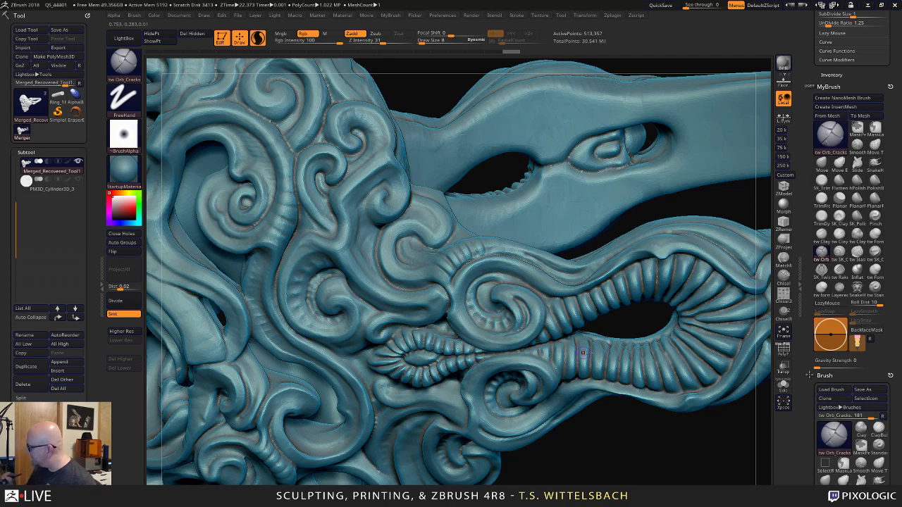
left_click(822, 233)
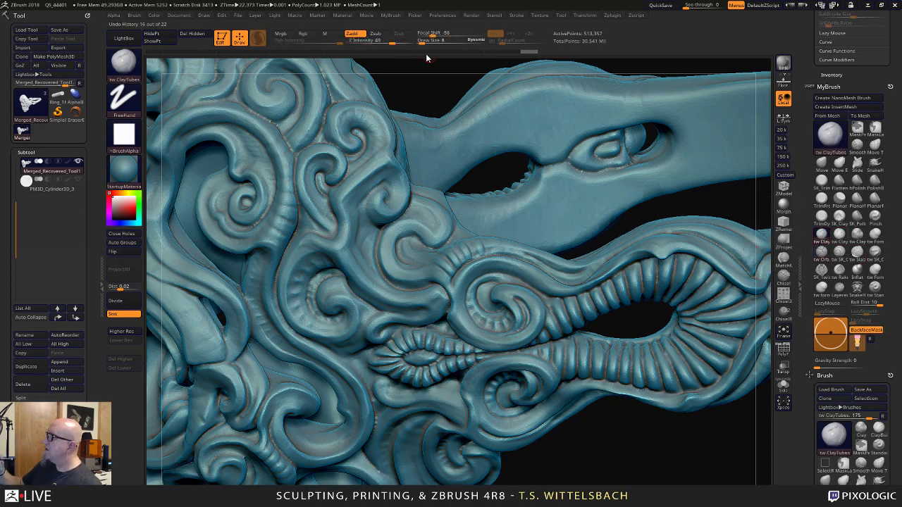
right_click_drag(466, 238, 460, 271)
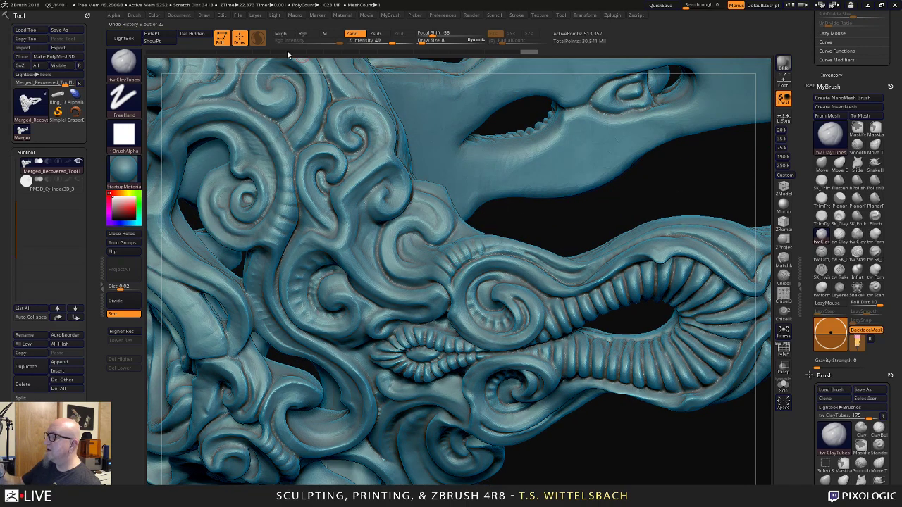
left_click(839, 251)
left_click(870, 333)
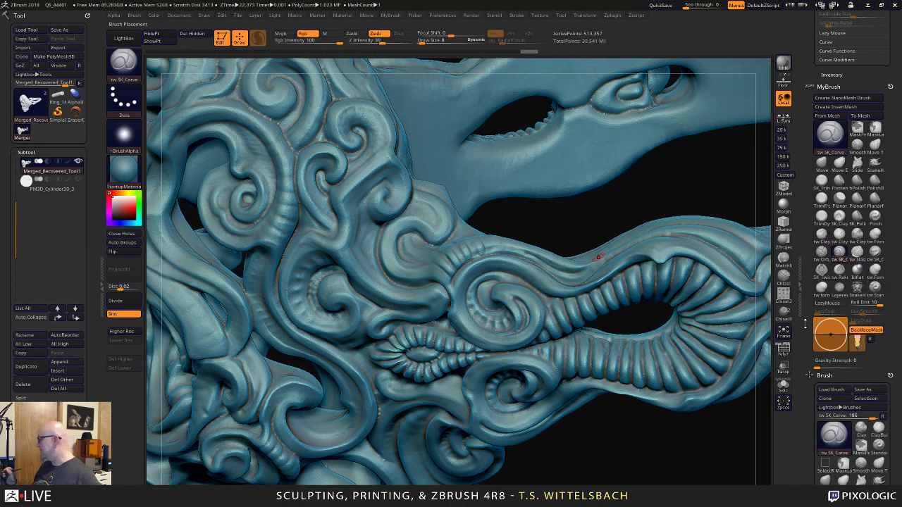
left_click_drag(612, 451, 604, 431, "alt")
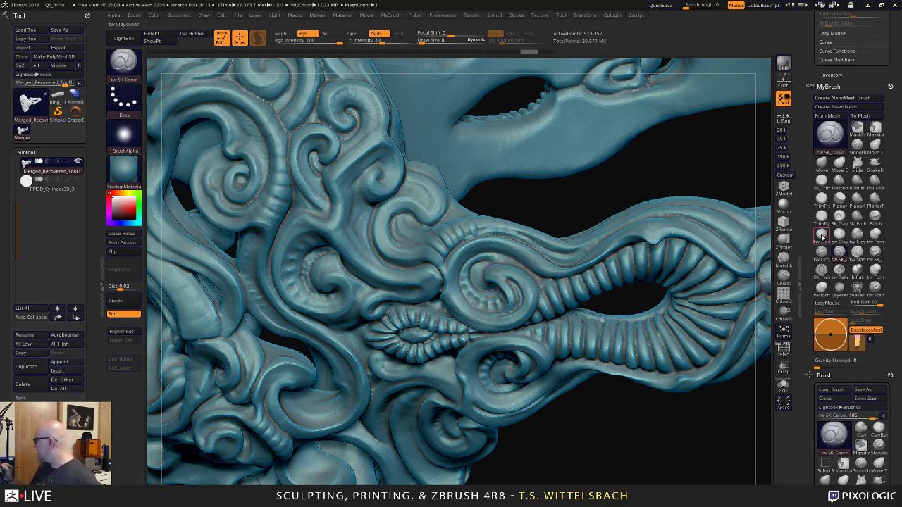
Add ridges to the small curls and the shoulder scroll's upper edge using tw ClayTubes with BackfaceMask off, smoothing inside the spiral.
left_click(821, 233)
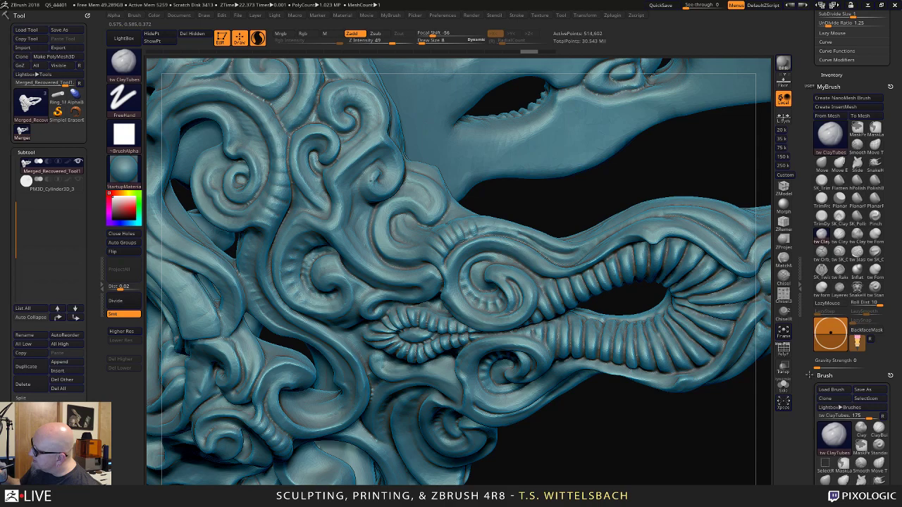
left_click_drag(380, 194, 393, 189)
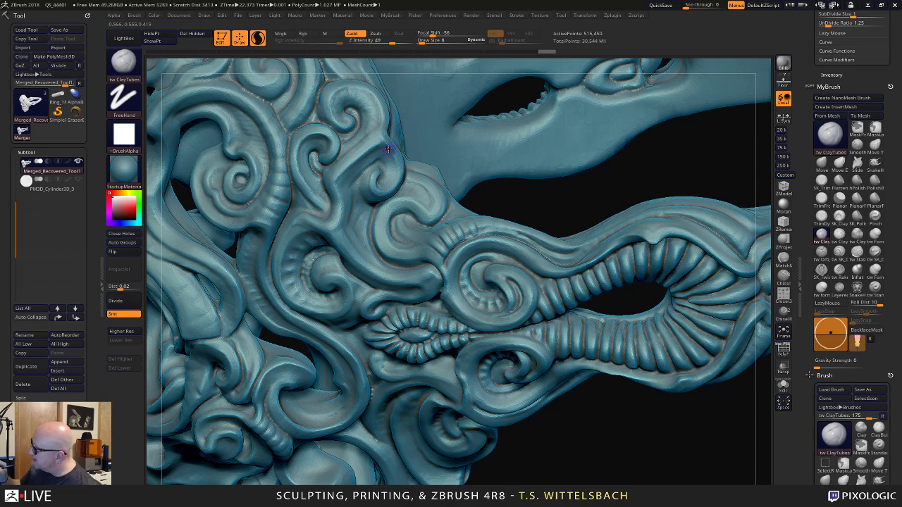
left_click_drag(381, 140, 378, 140)
mouse_move(462, 227)
left_mouse_down()
mouse_move(449, 243)
mouse_move(482, 225)
mouse_move(504, 231)
left_mouse_up()
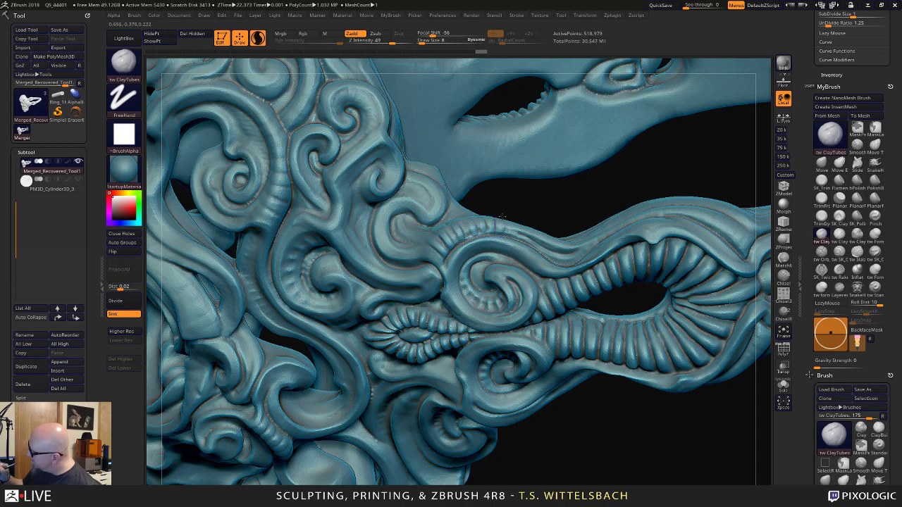
left_click(517, 225)
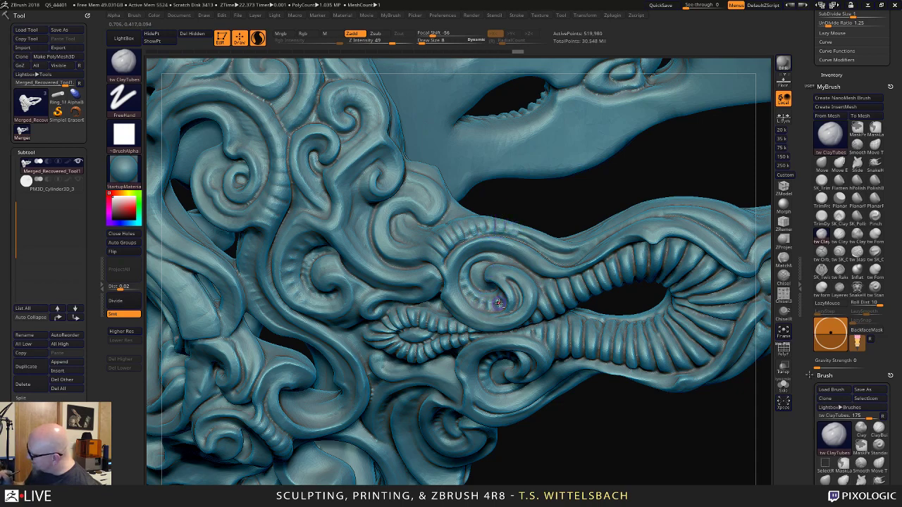
left_click_drag(496, 306, 491, 307, "shift")
Puff up the small bumps inside the shoulder spiral with the Inflat brush at Z Intensity 19 and draw size 4.
mouse_move(538, 484)
left_mouse_down()
mouse_move(565, 472)
mouse_move(560, 436)
mouse_move(557, 459)
left_mouse_up()
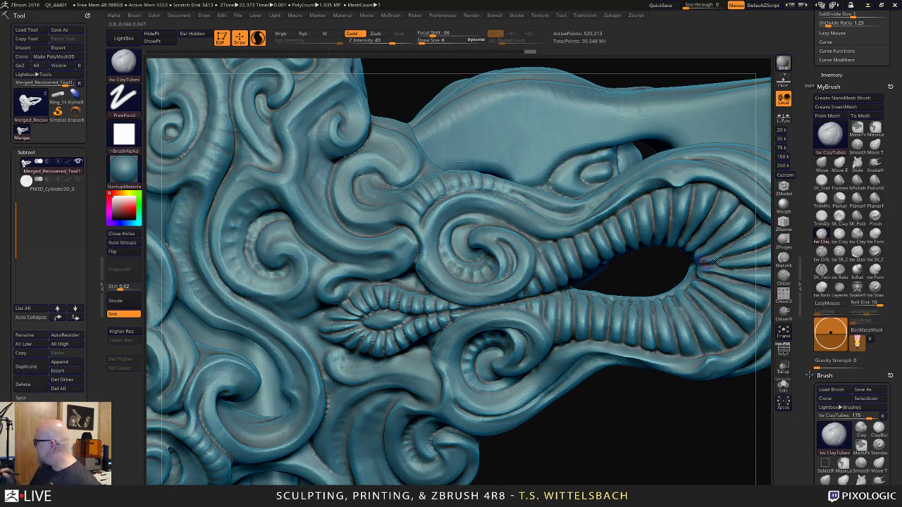
left_click(858, 270)
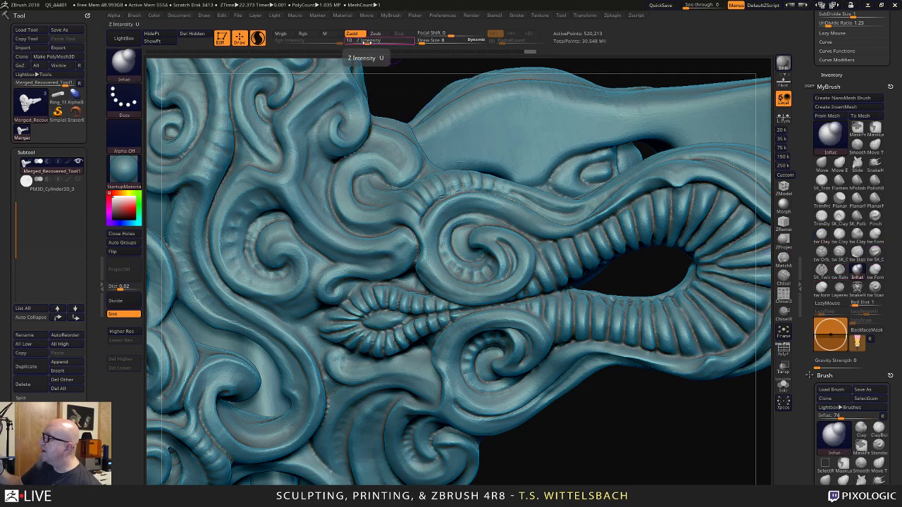
left_click_drag(365, 39, 418, 40)
left_click(423, 42)
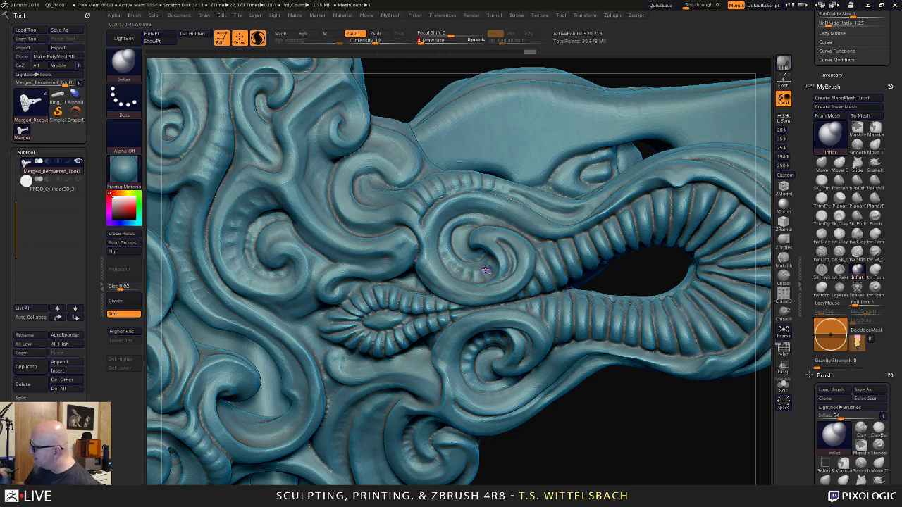
left_click_drag(488, 270, 482, 275)
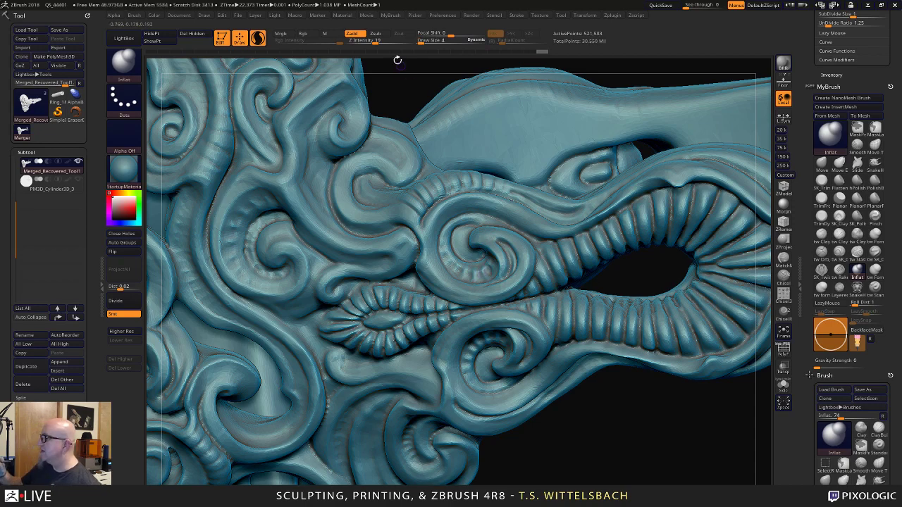
Try inflating the bumps inside the shoulder spiral more strongly at Z Intensity 32.
left_click_drag(377, 43, 381, 43)
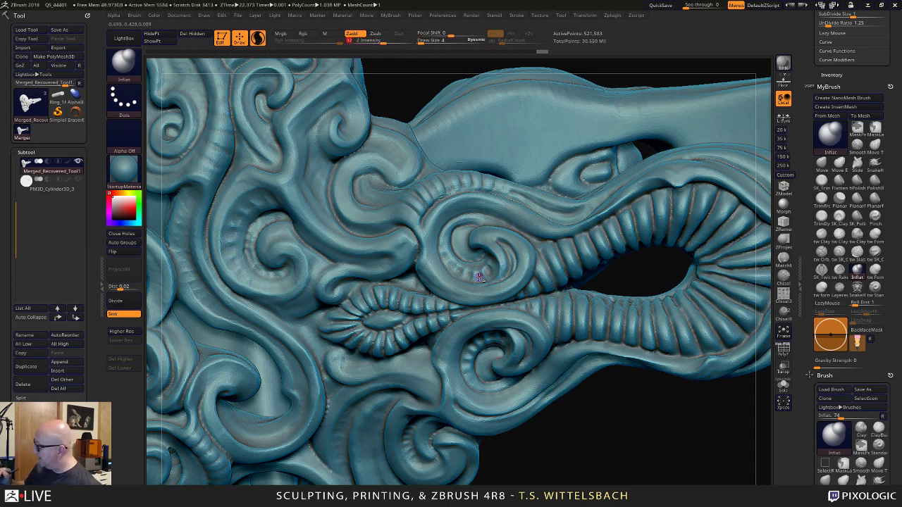
left_click_drag(479, 278, 469, 279)
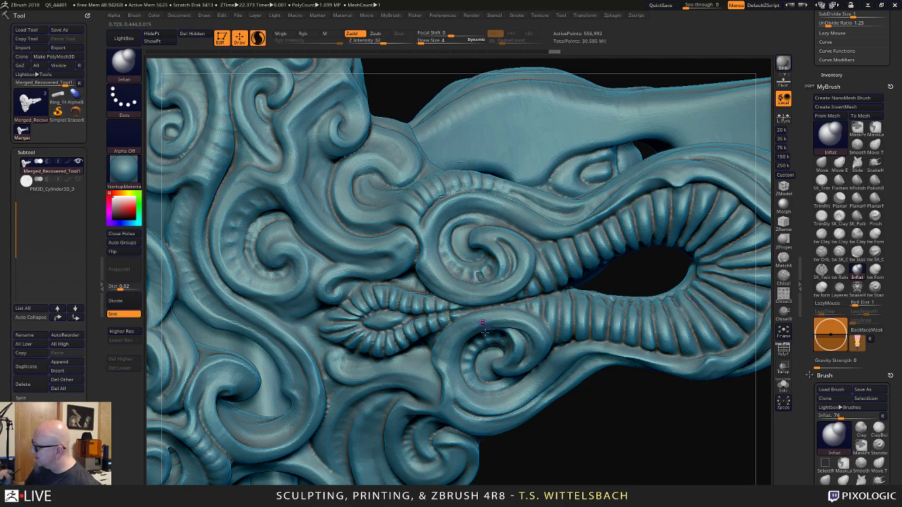
key("ctrl+z")
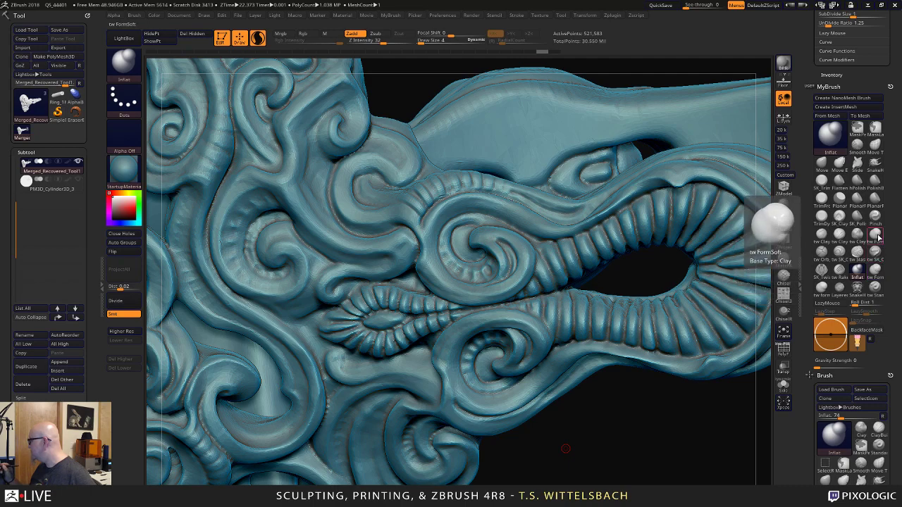
Build up raised beads inside the shoulder spiral using tw FormSoft at Z Intensity 35 and draw size 5, with BackfaceMask off.
left_click(874, 270)
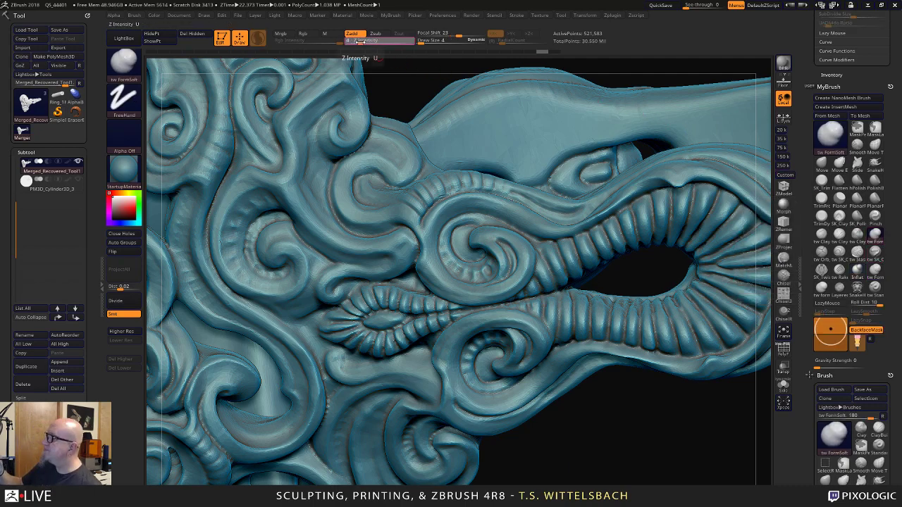
left_click(865, 330)
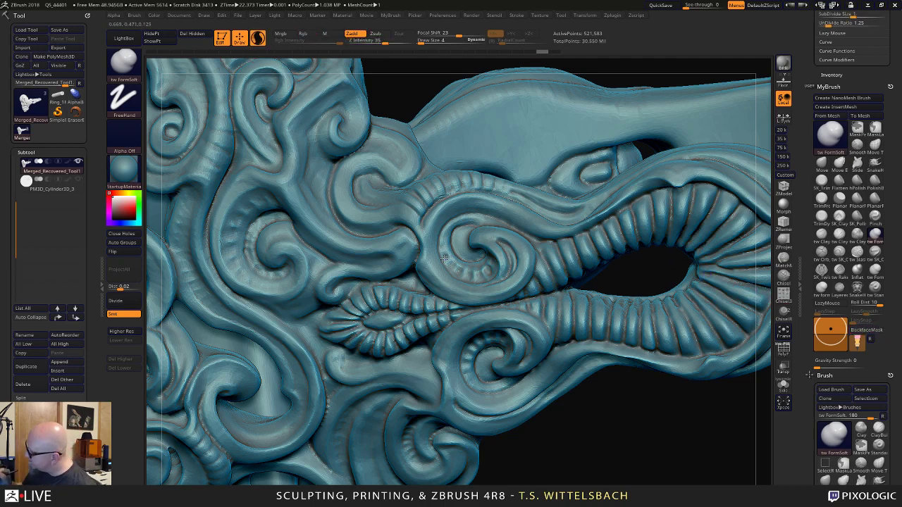
key("space")
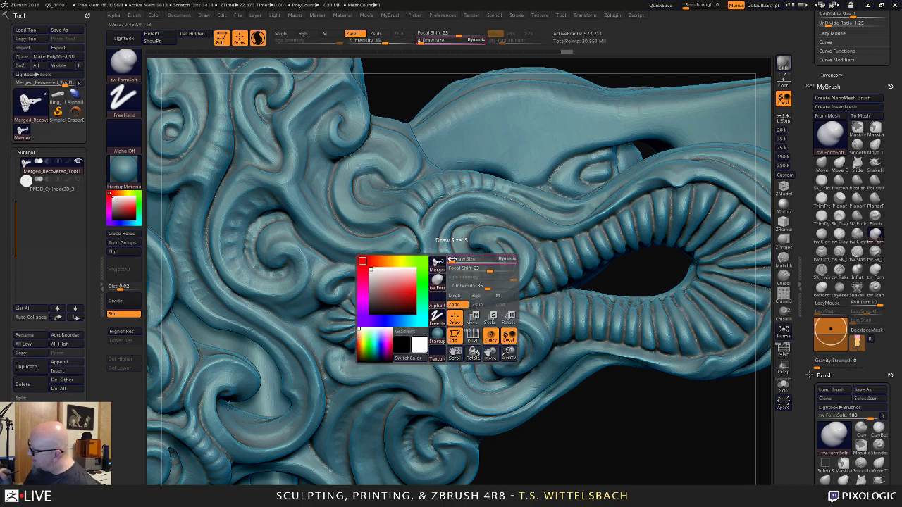
mouse_move(453, 262)
left_mouse_down()
mouse_move(457, 277)
mouse_move(486, 269)
mouse_move(491, 278)
left_mouse_up()
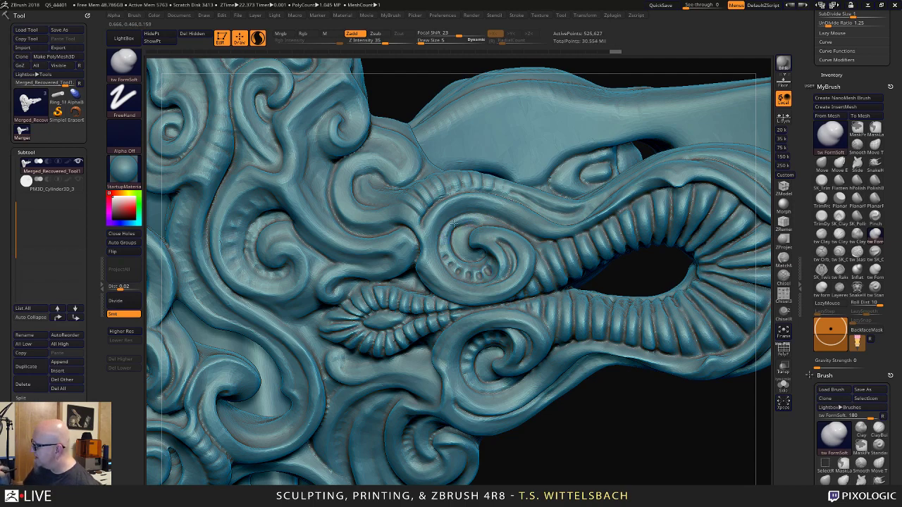
Try adding more raised beads inside the two shoulder spirals with tw FormSoft at draw size 5 and Z Intensity 35.
left_click_drag(480, 222, 481, 226)
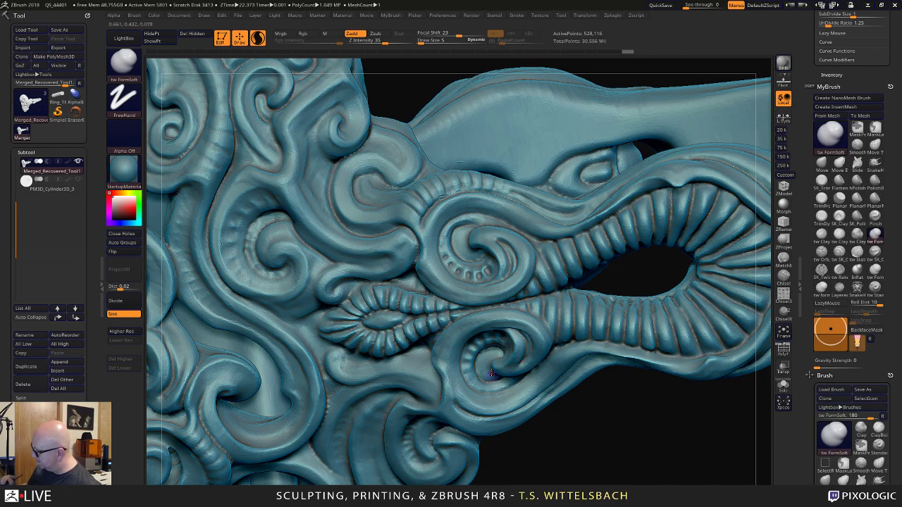
left_click_drag(469, 357, 469, 350)
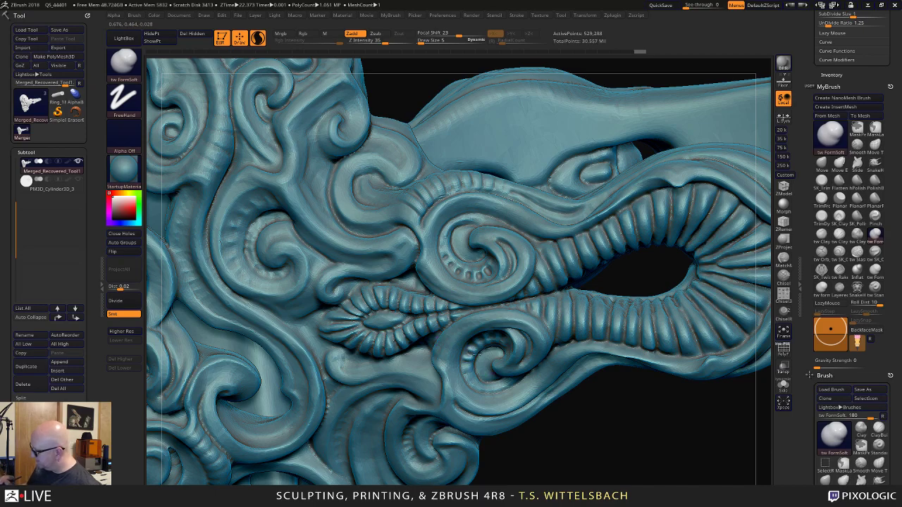
mouse_move(520, 445)
left_mouse_down()
mouse_move(497, 366)
mouse_move(481, 350)
mouse_move(499, 335)
left_mouse_up()
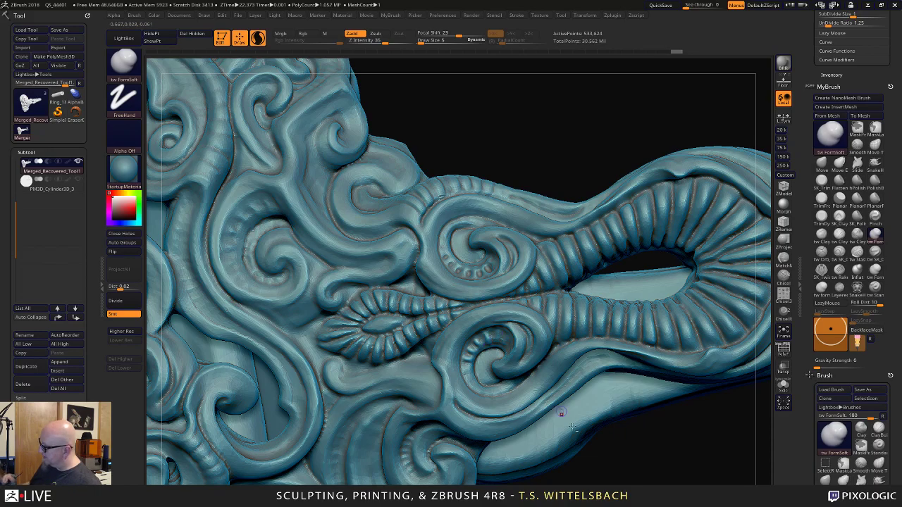
right_click_drag(562, 412, 576, 383, "ctrl")
right_click_drag(576, 384, 624, 434)
mouse_move(623, 434)
left_mouse_down()
mouse_move(650, 322)
mouse_move(640, 336)
left_mouse_up()
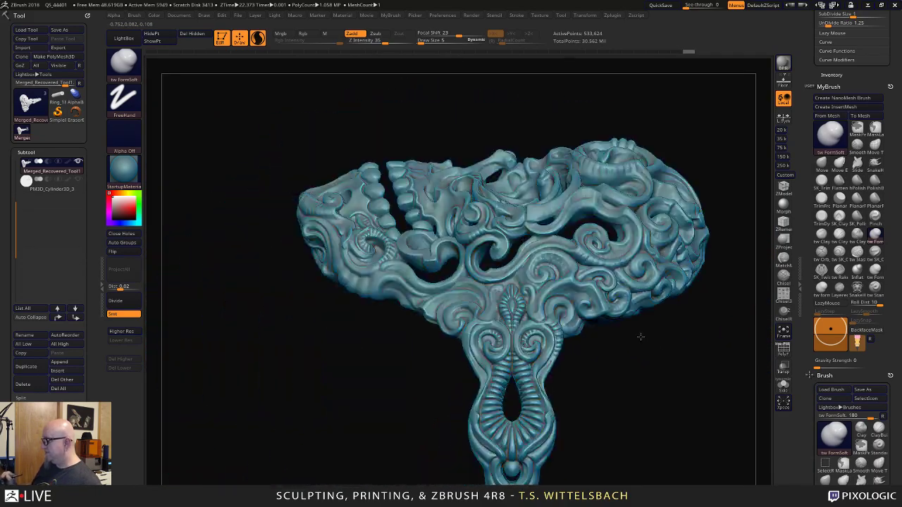
left_click_drag(655, 426, 598, 387, "alt")
right_click_drag(598, 388, 631, 393, "ctrl")
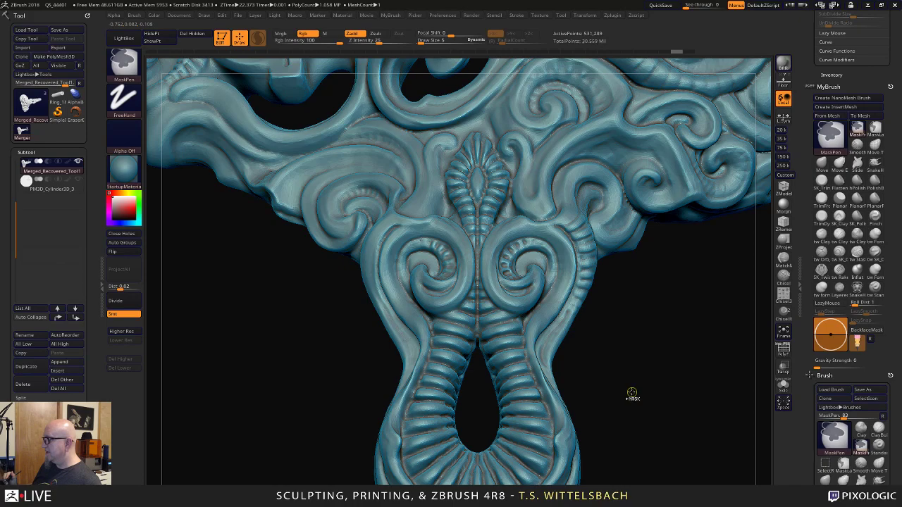
Undo the recent bead strokes inside the shoulder spirals and activate symmetry across X and Z.
key("ctrl+z")
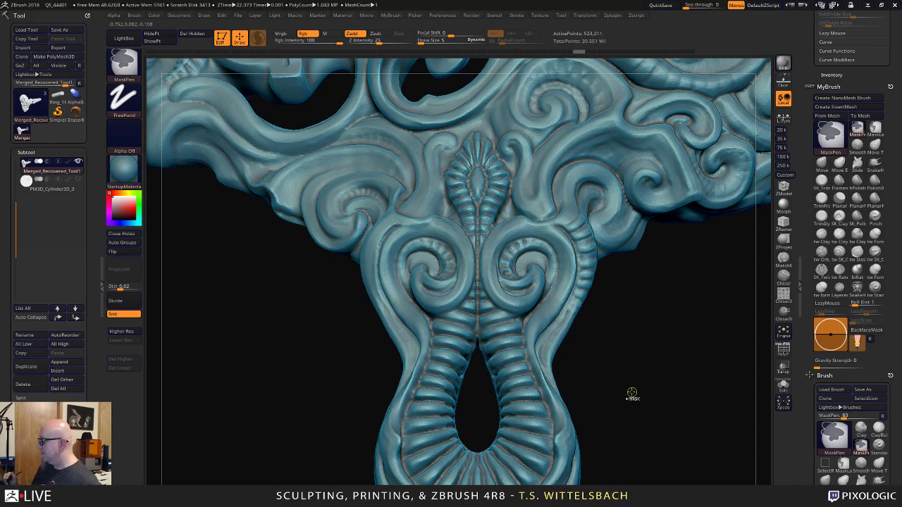
key("ctrl+z")
key("ctrl+z")
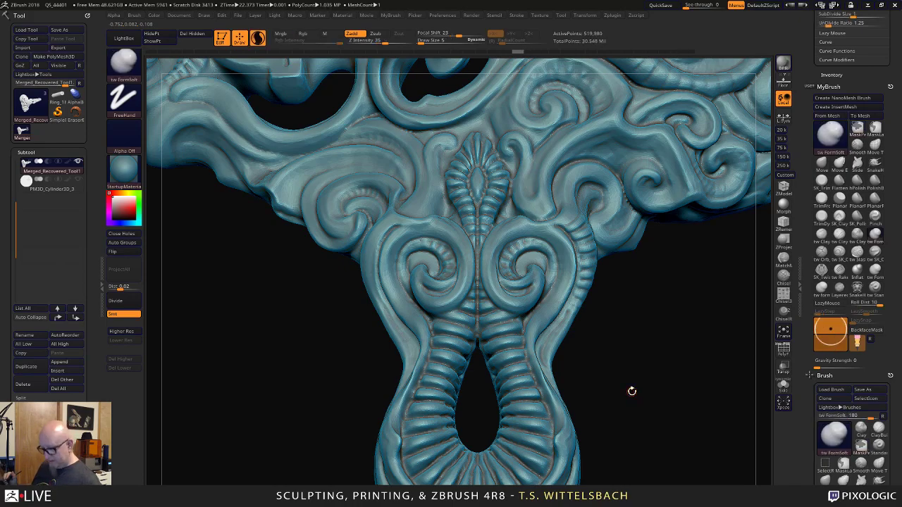
key("ctrl+z")
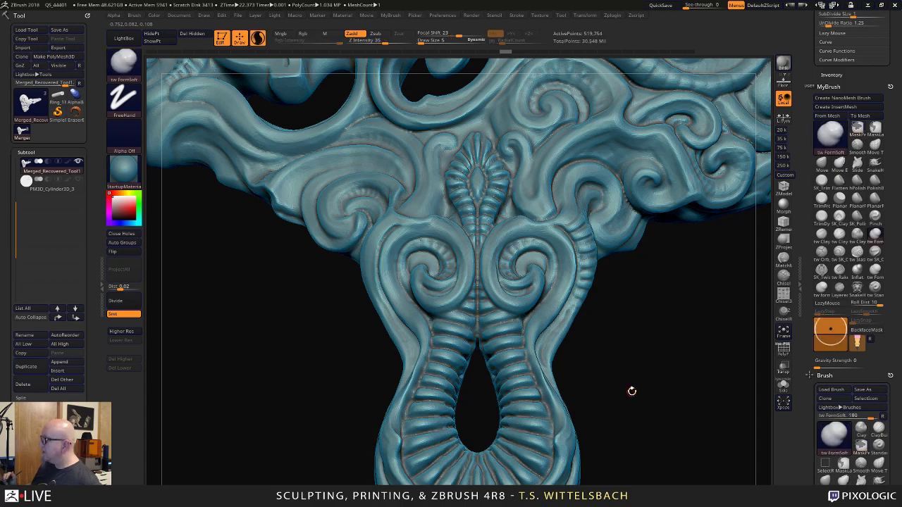
left_click_drag(631, 391, 450, 451)
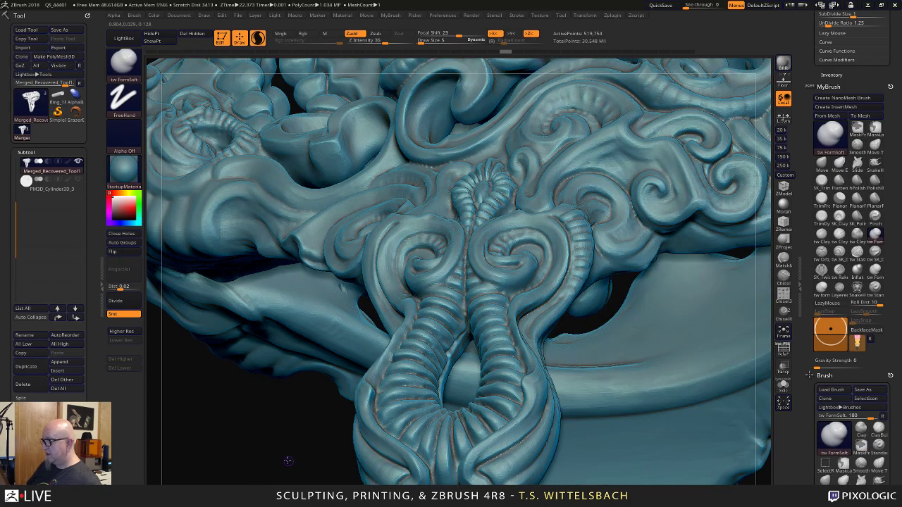
left_click_drag(288, 461, 310, 443, "shift")
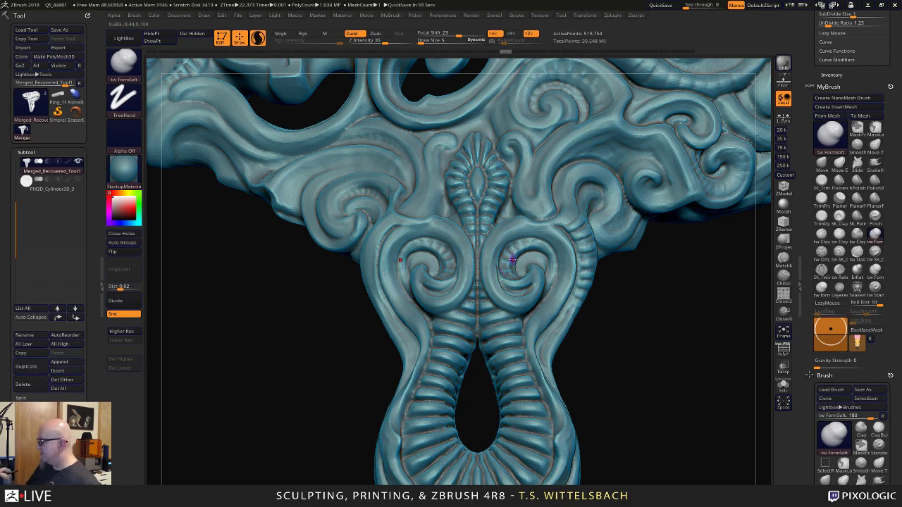
mouse_move(623, 318)
left_mouse_down("alt")
mouse_move(572, 321)
mouse_move(557, 264)
mouse_move(546, 344)
left_mouse_up("alt")
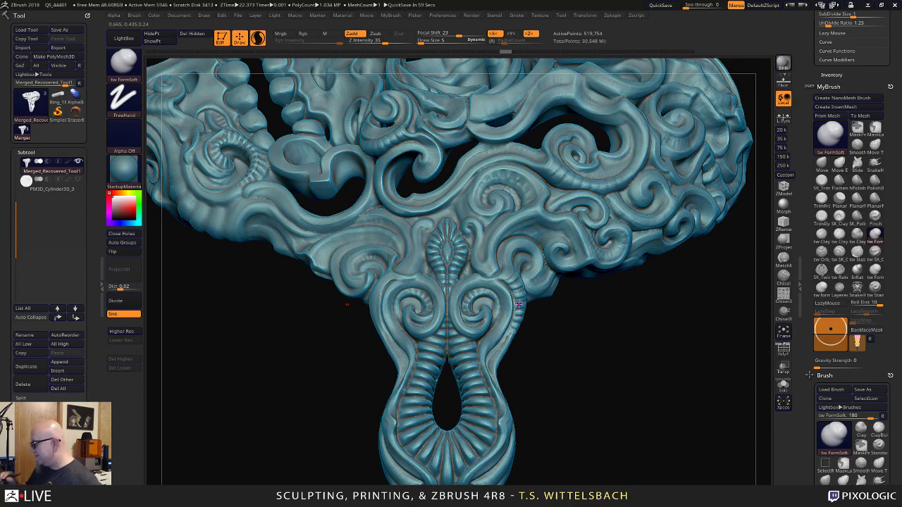
Sculpt ridges on the upper outer edge of the forehead scroll with tw FormSoft at draw size 11 and Z Intensity 21, using only X symmetry.
mouse_move(565, 368)
left_mouse_down()
mouse_move(566, 401)
mouse_move(553, 347)
mouse_move(634, 397)
mouse_move(600, 338)
left_mouse_up()
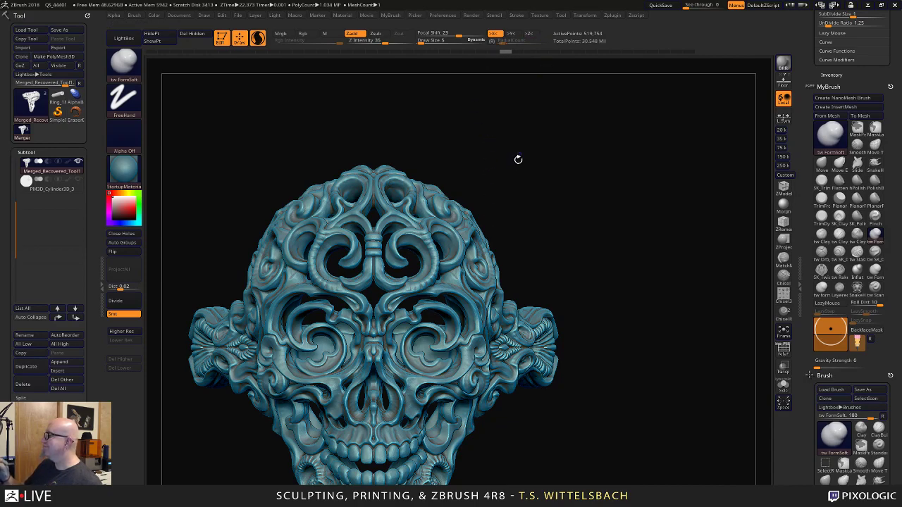
mouse_move(519, 158)
left_mouse_down()
mouse_move(599, 155)
mouse_move(588, 168)
mouse_move(563, 157)
mouse_move(650, 155)
mouse_move(539, 147)
left_mouse_up()
key("space")
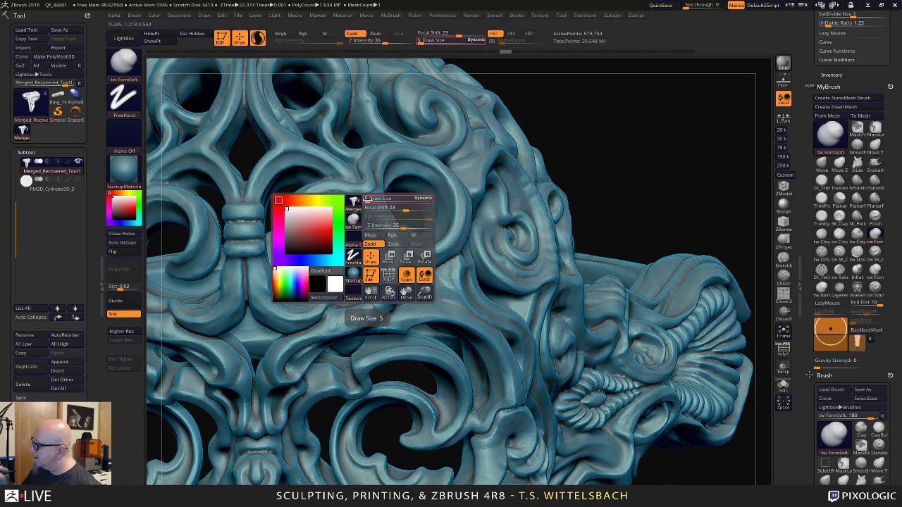
left_click_drag(369, 199, 371, 200)
left_click(376, 42)
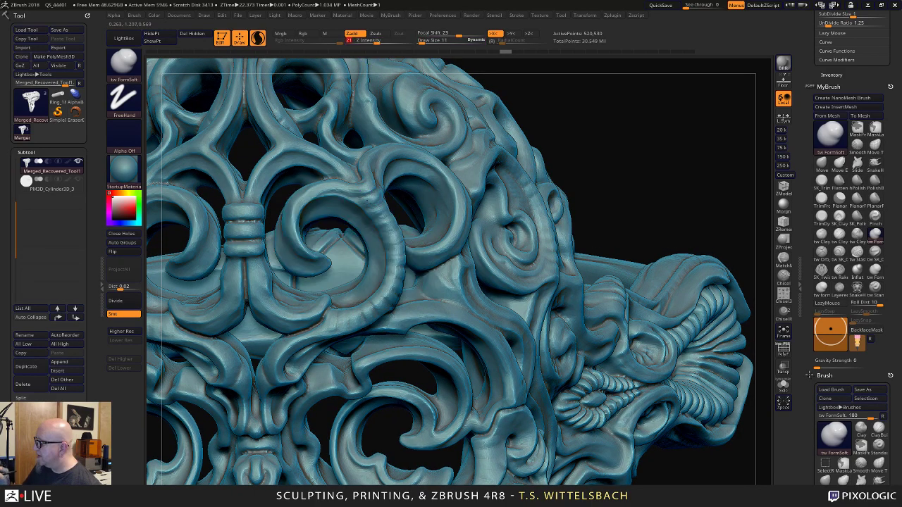
mouse_move(384, 191)
left_mouse_down()
mouse_move(379, 212)
mouse_move(389, 217)
mouse_move(386, 231)
mouse_move(394, 227)
left_mouse_up()
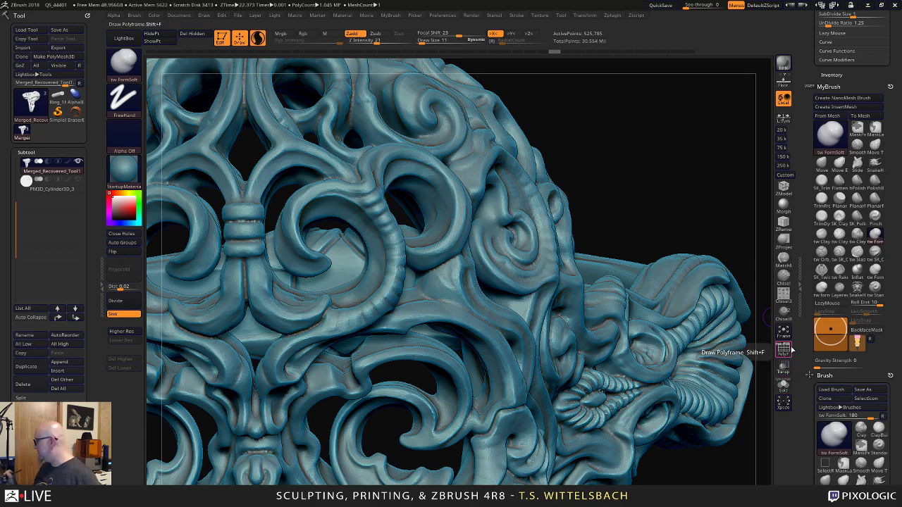
With the polyframe temporarily shown, extend the ridges down the forehead scroll's outer edge using a smaller draw size of 8.
left_click(782, 349)
right_click(395, 248)
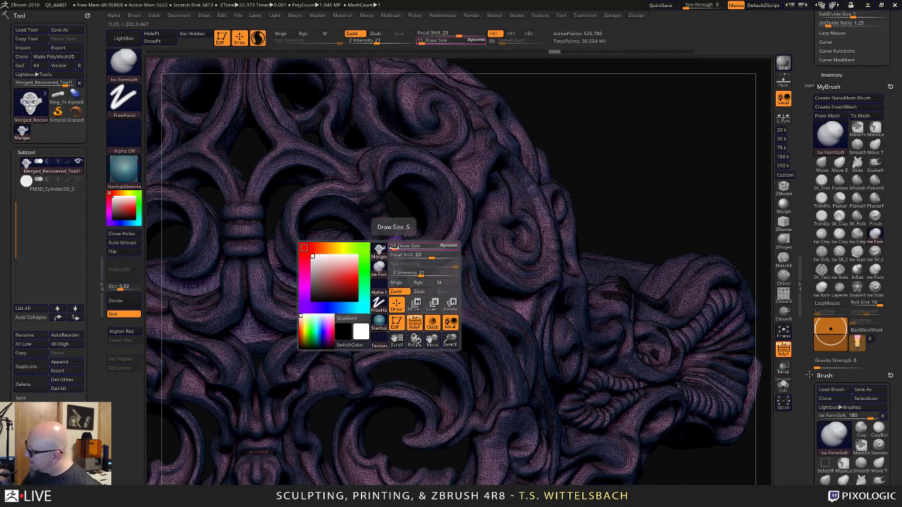
left_click_drag(395, 248, 392, 248)
right_click_drag(391, 241, 404, 232)
left_click(391, 241)
right_click(403, 232)
left_click(405, 231)
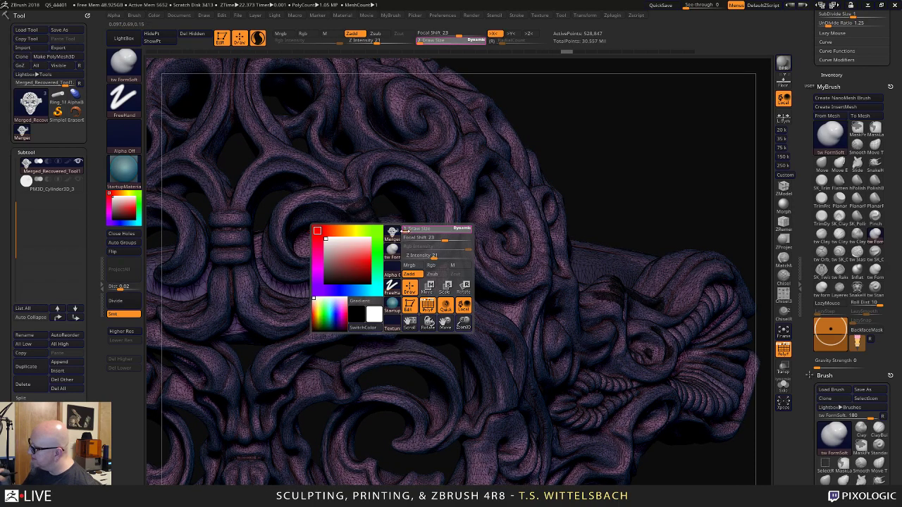
mouse_move(407, 229)
left_mouse_down()
mouse_move(385, 254)
mouse_move(389, 280)
mouse_move(373, 297)
mouse_move(383, 303)
mouse_move(366, 307)
mouse_move(372, 313)
mouse_move(344, 334)
mouse_move(316, 324)
mouse_move(317, 351)
left_mouse_up()
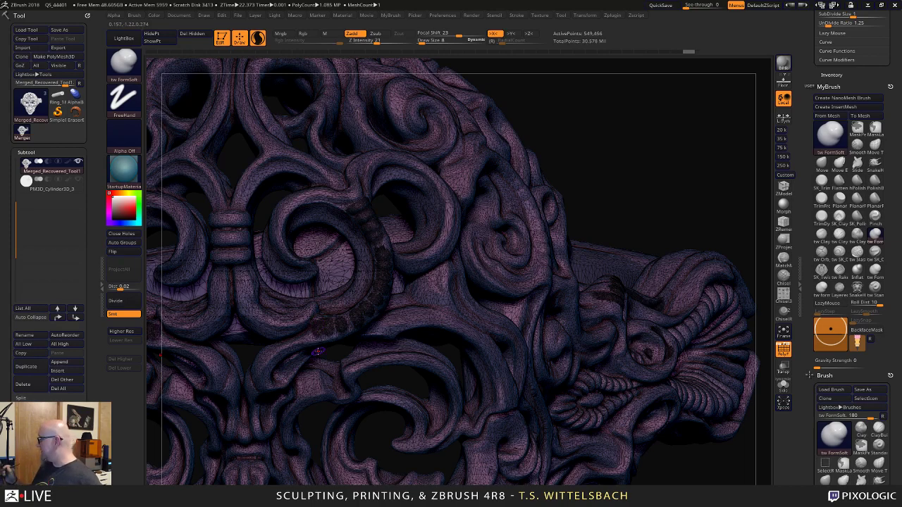
key("shift+f")
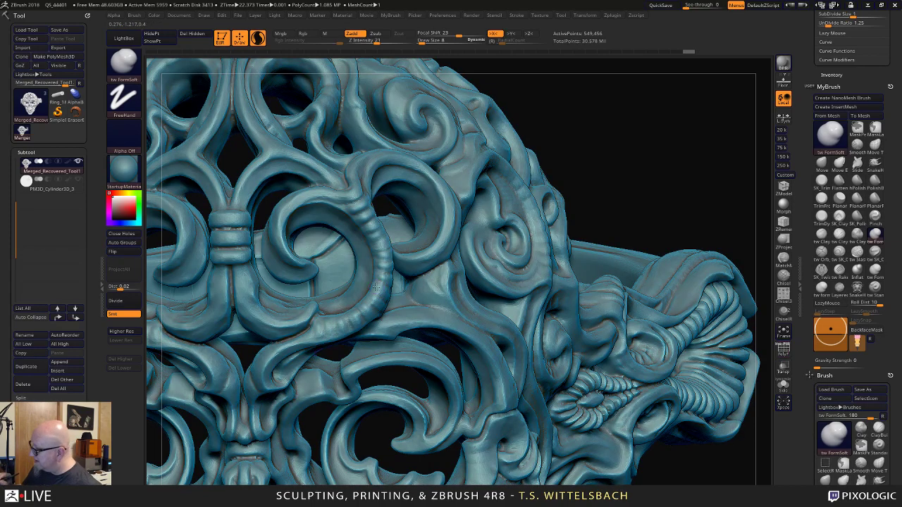
Continue the ridges along the forehead scroll's lower curve and smooth the area just below the central band.
mouse_move(383, 289)
left_mouse_down()
mouse_move(382, 278)
mouse_move(319, 338)
left_mouse_up()
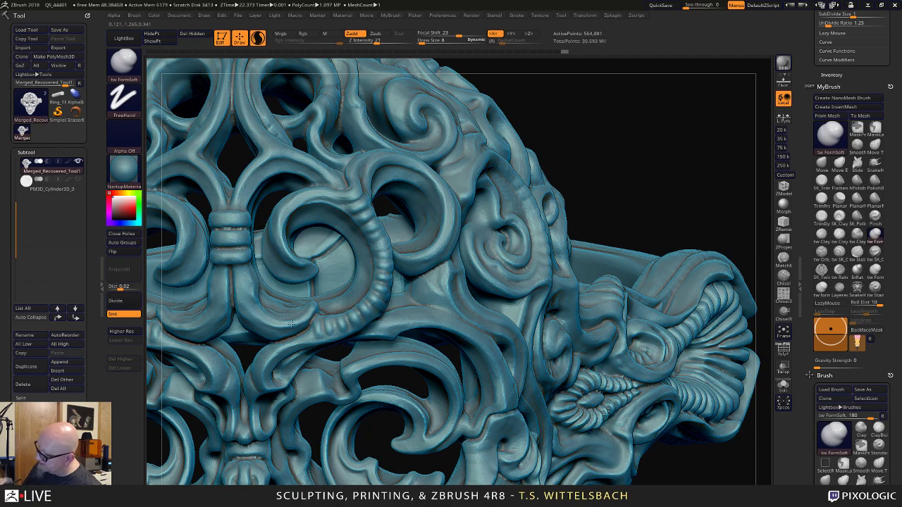
mouse_move(258, 313)
left_mouse_down()
mouse_move(246, 270)
mouse_move(258, 303)
left_mouse_up()
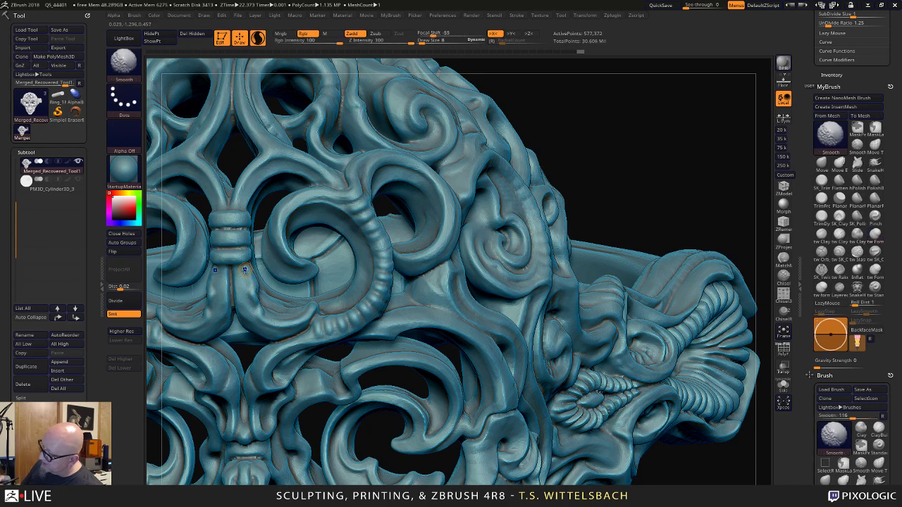
left_click_drag(248, 265, 240, 279, "shift")
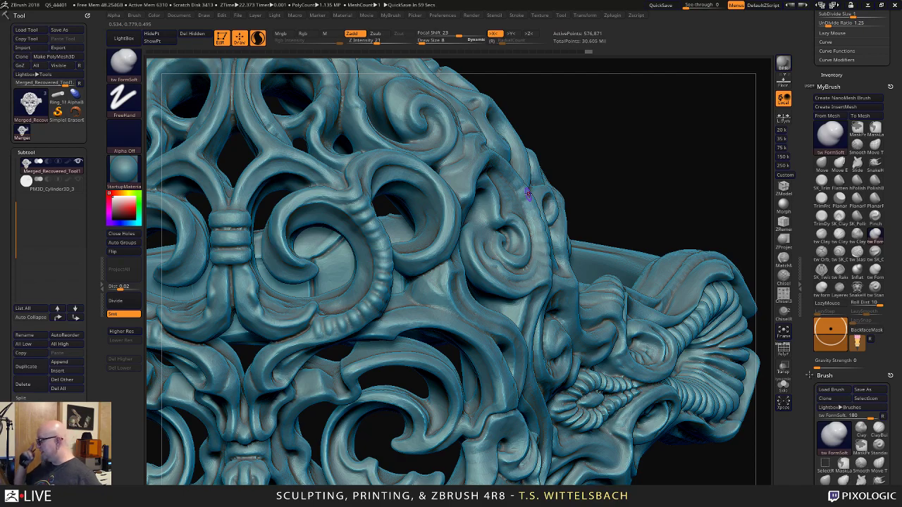
Build up the branching bars above the forehead's central band with tw FormSoft at draw size 15.
left_click_drag(627, 185, 580, 441, "alt")
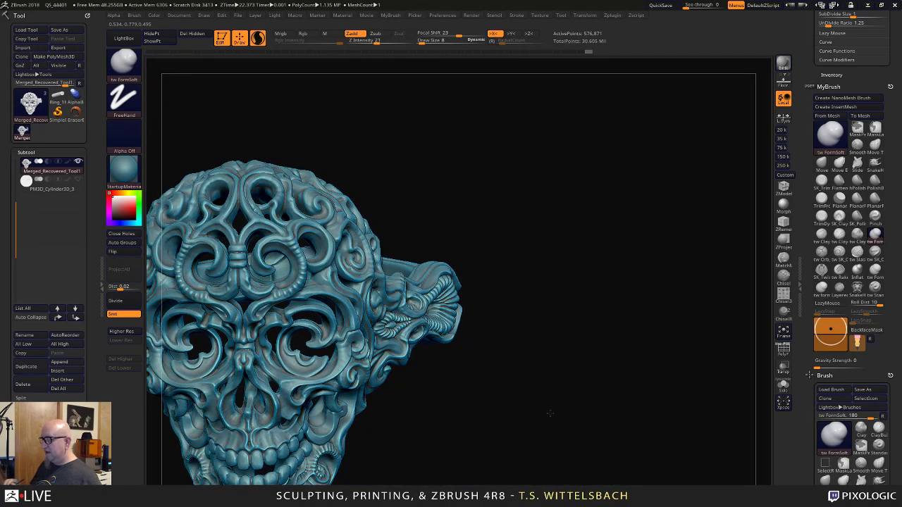
left_click_drag(508, 436, 688, 371, "alt")
left_click(449, 233)
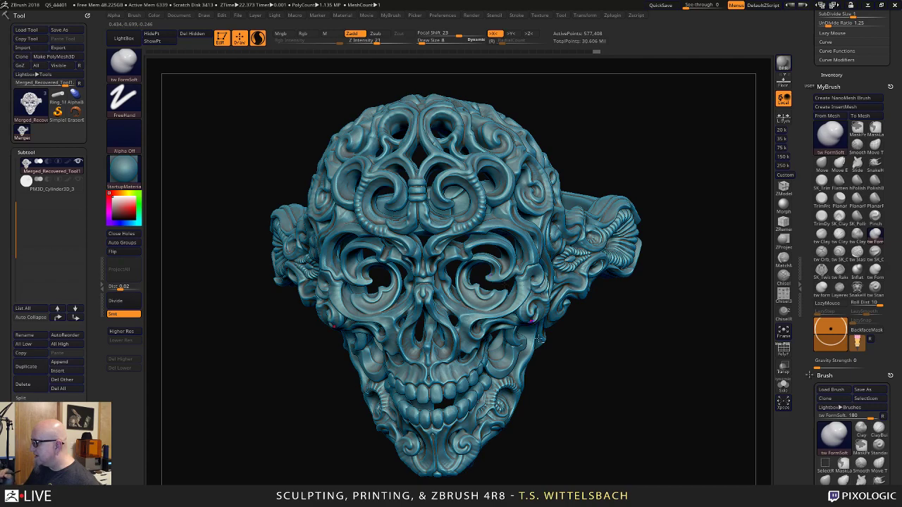
left_click_drag(554, 357, 599, 459, "alt")
key("space")
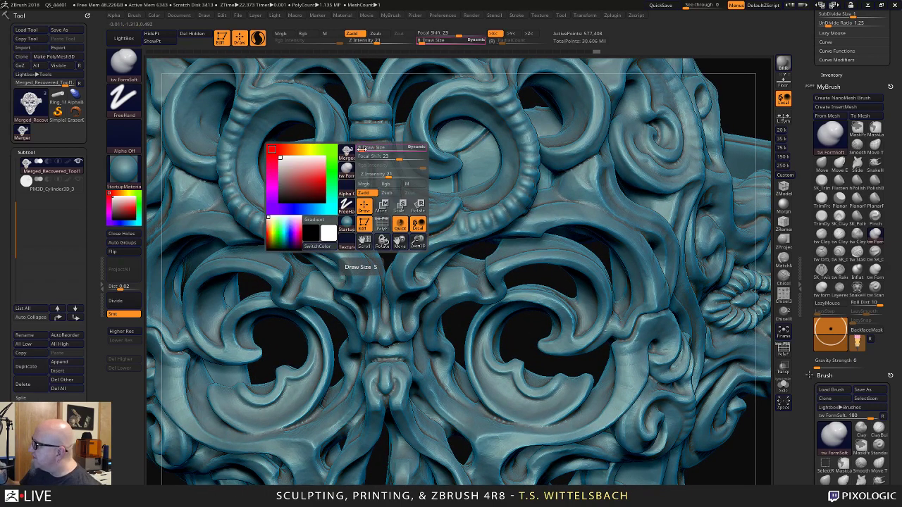
left_click(362, 149)
mouse_move(357, 149)
left_mouse_down()
mouse_move(381, 151)
mouse_move(367, 132)
mouse_move(380, 131)
mouse_move(382, 111)
left_mouse_up()
left_click_drag(413, 86, 394, 182, "alt")
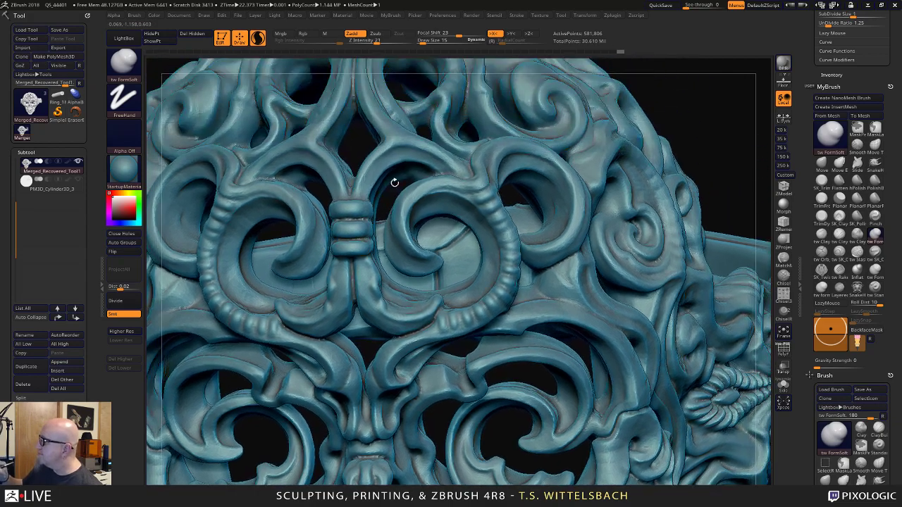
right_click_drag(394, 183, 352, 215)
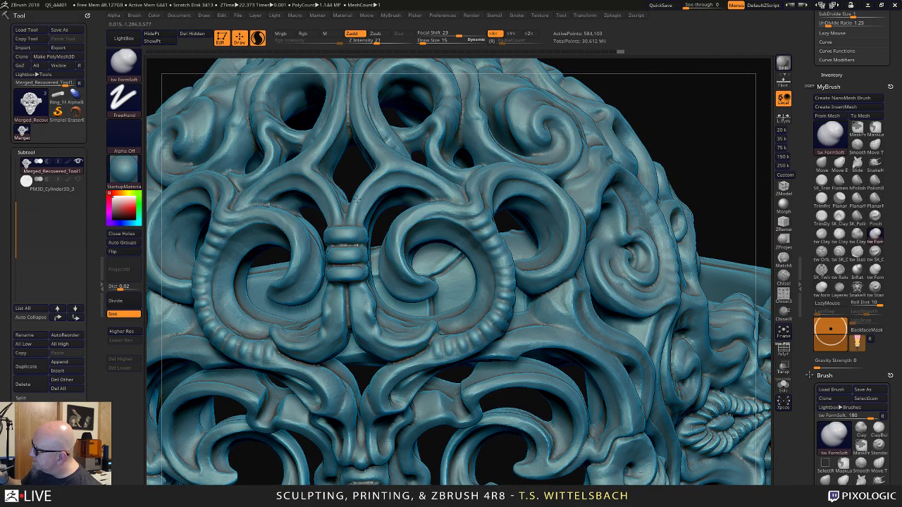
left_click_drag(384, 171, 358, 123)
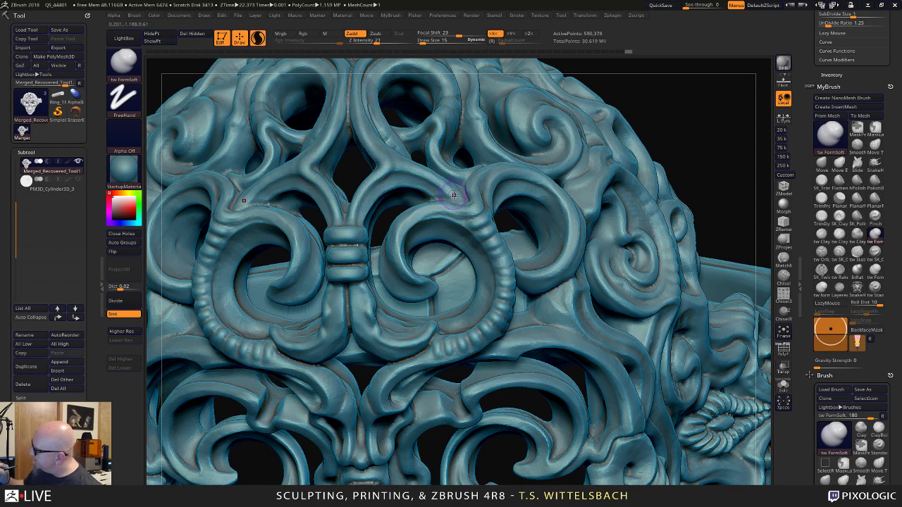
left_click_drag(448, 191, 389, 166)
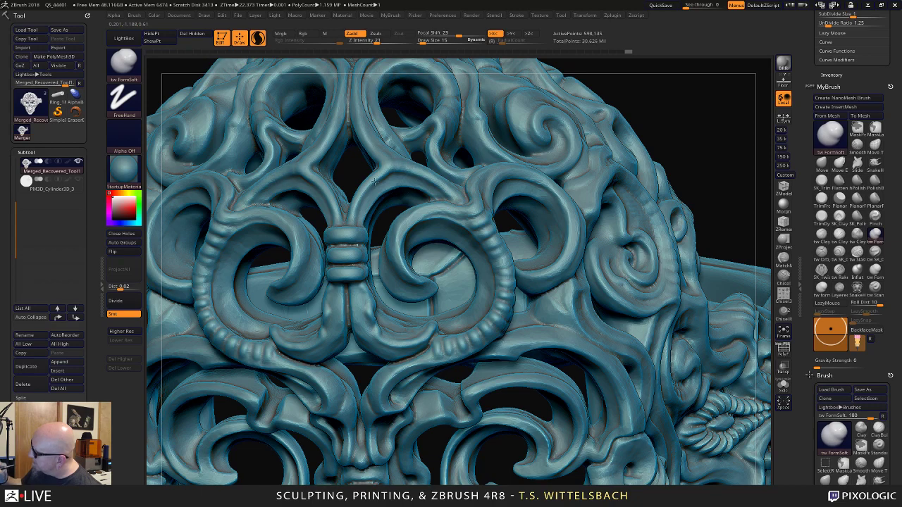
Add fine ridges around the round openings in the upper forehead using tw ClayTubes at Z Intensity 49 and draw size 8.
left_click(821, 234)
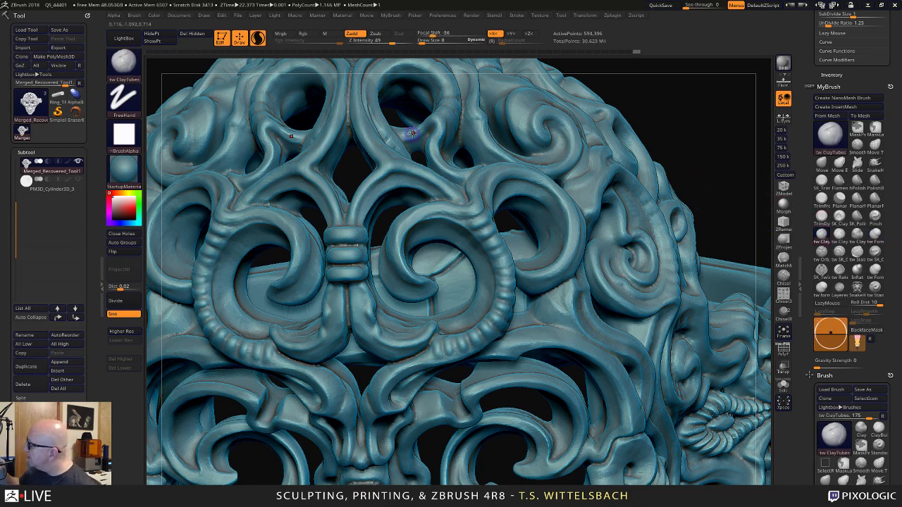
key("space")
mouse_move(411, 132)
left_mouse_down()
mouse_move(435, 128)
mouse_move(432, 141)
left_mouse_up()
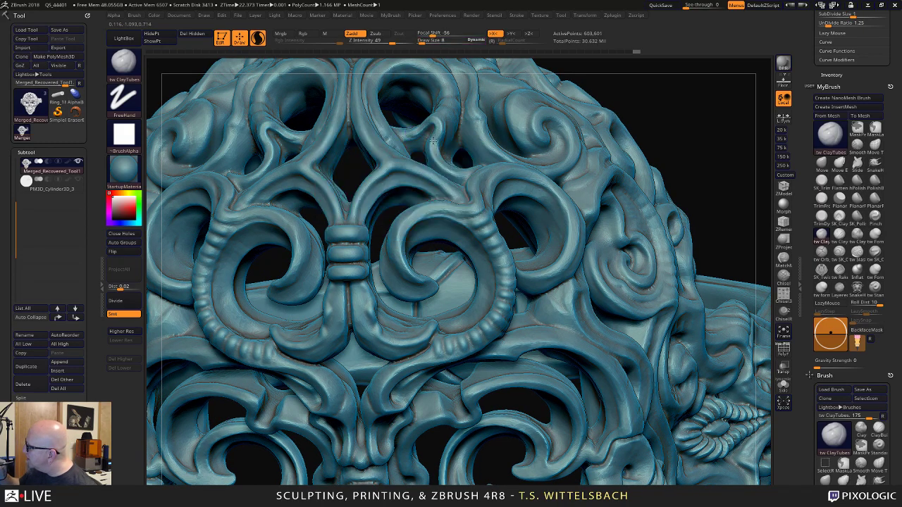
left_click_drag(674, 106, 545, 190, "alt")
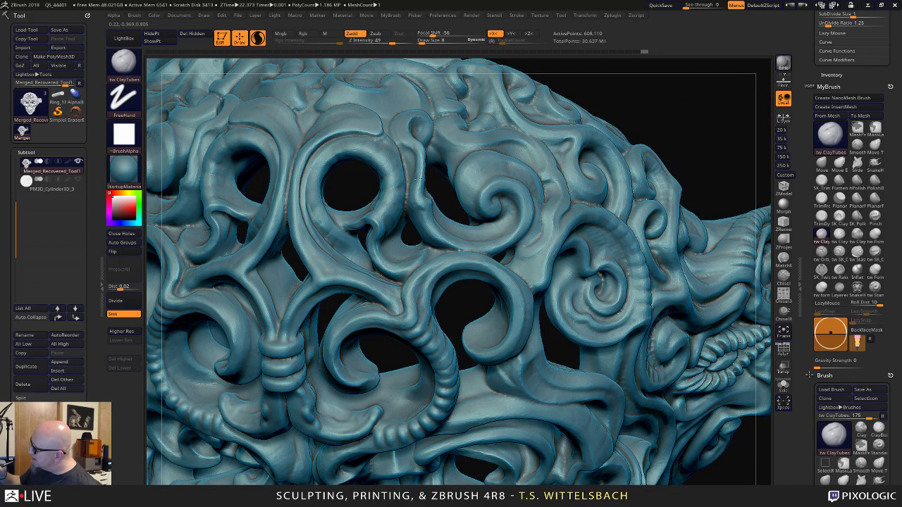
mouse_move(416, 190)
left_mouse_down()
mouse_move(429, 224)
mouse_move(377, 206)
mouse_move(398, 201)
mouse_move(386, 184)
mouse_move(399, 180)
mouse_move(396, 164)
left_mouse_up()
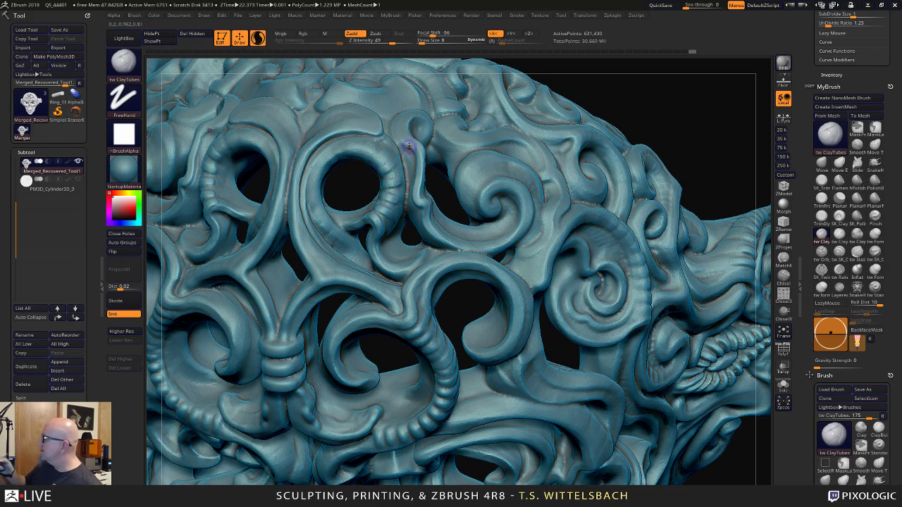
Decimate the skull ring to 500,000 points and inspect the ridged scrollwork from several angles.
left_click_drag(698, 130, 687, 88, "alt")
left_click_drag(599, 338, 556, 299)
left_click_drag(604, 373, 458, 423)
left_click_drag(346, 437, 317, 479, "alt")
left_click_drag(711, 160, 613, 105, "alt")
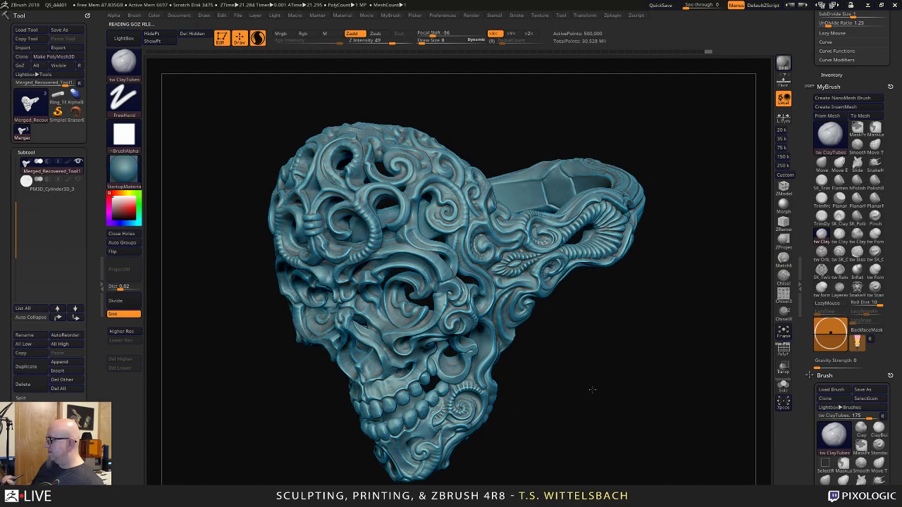
left_click_drag(592, 389, 604, 357)
left_click_drag(623, 177, 440, 266)
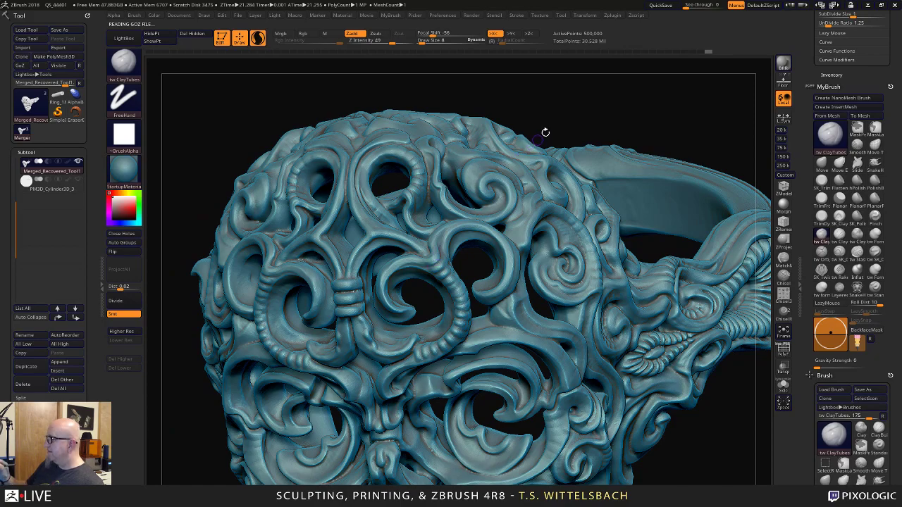
Sharpen the beaded ridges along the forehead scroll's outer and lower curve with tw ClayTubes at draw size 8.
mouse_move(563, 98)
left_mouse_down()
mouse_move(599, 100)
mouse_move(626, 145)
left_mouse_up()
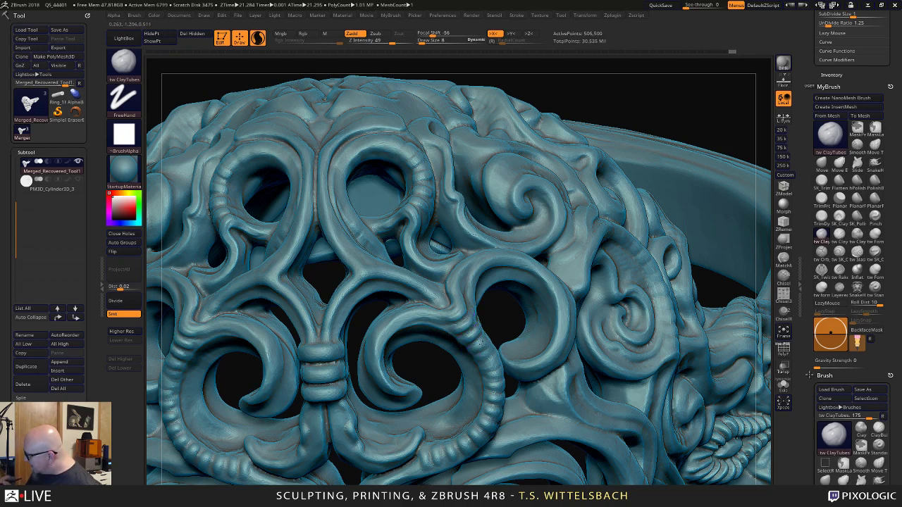
mouse_move(482, 343)
left_mouse_down()
mouse_move(489, 348)
mouse_move(480, 357)
left_mouse_up()
left_click_drag(498, 296, 491, 278, "alt")
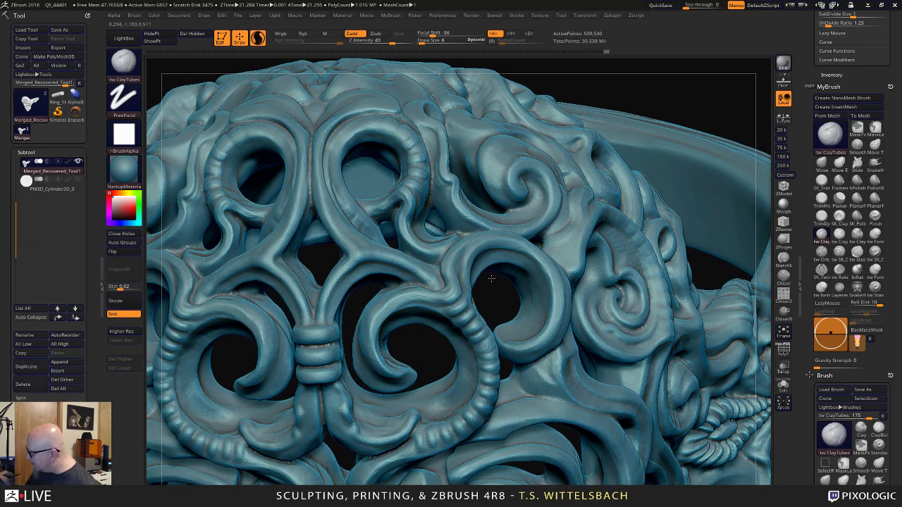
right_click_drag(491, 279, 458, 279)
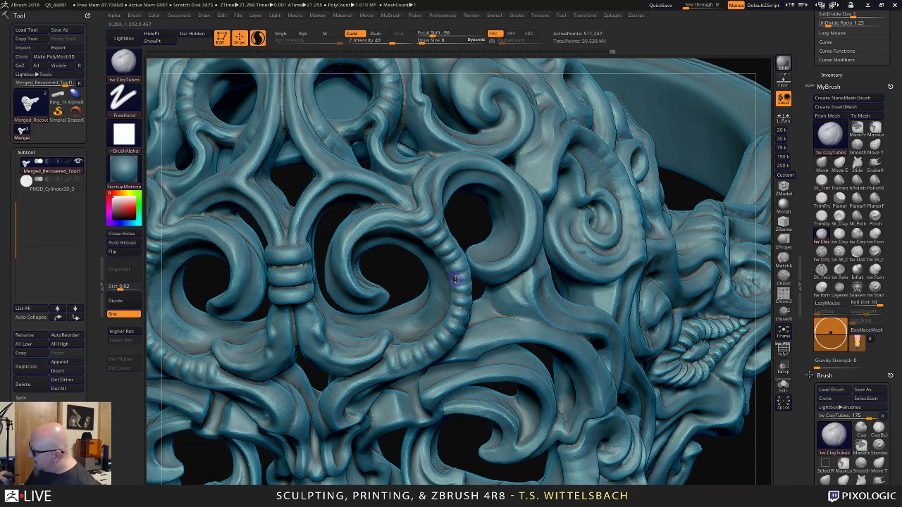
mouse_move(466, 304)
left_mouse_down()
mouse_move(453, 303)
mouse_move(448, 326)
mouse_move(423, 354)
mouse_move(381, 364)
left_mouse_up()
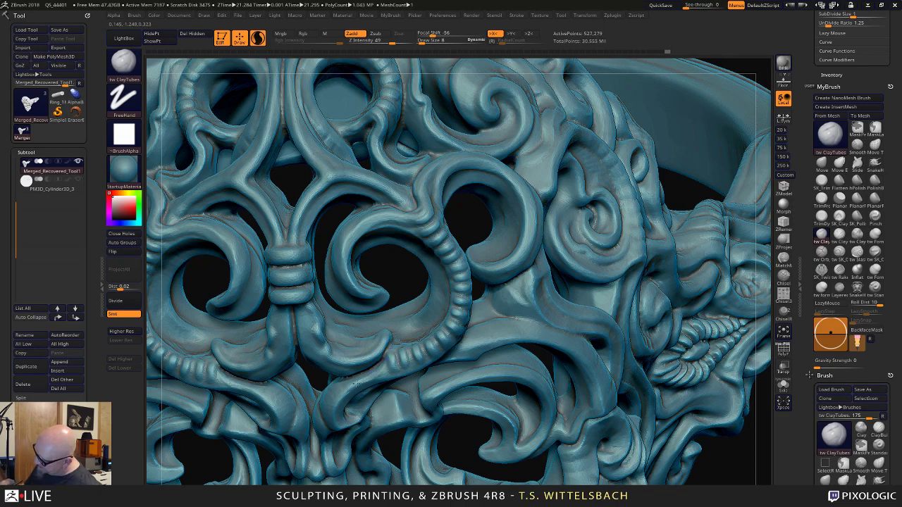
left_click_drag(356, 384, 338, 396)
mouse_move(376, 367)
left_mouse_down()
mouse_move(388, 335)
mouse_move(359, 358)
mouse_move(331, 358)
mouse_move(303, 307)
mouse_move(314, 321)
mouse_move(308, 314)
mouse_move(287, 334)
left_mouse_up()
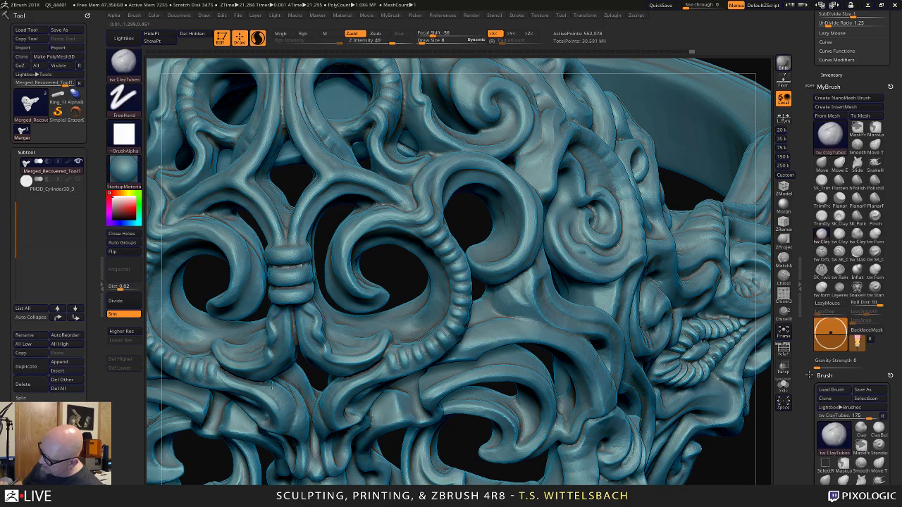
Add small tw ClayTubes strokes to the bars below and above the forehead's central band.
left_click_drag(272, 385, 274, 381)
mouse_move(294, 235)
left_mouse_down()
mouse_move(295, 243)
mouse_move(301, 208)
mouse_move(323, 185)
mouse_move(316, 162)
left_mouse_up()
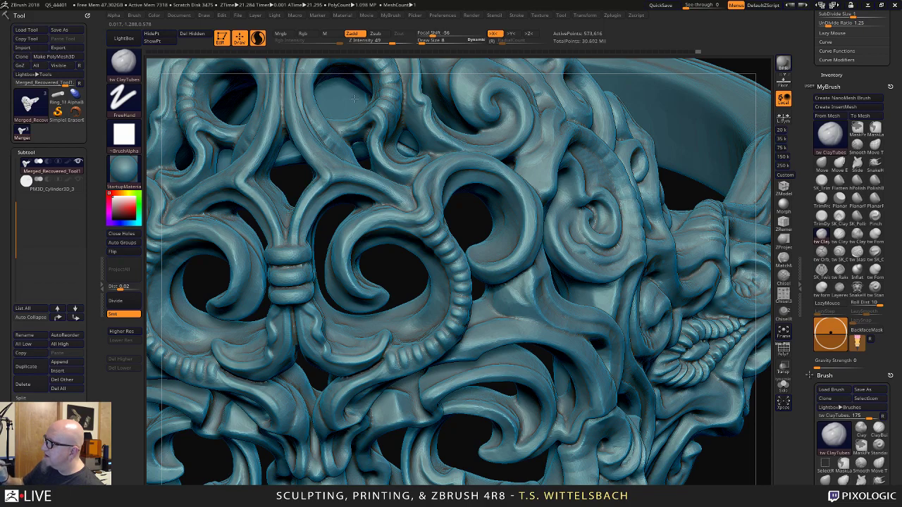
left_click_drag(406, 201, 404, 202)
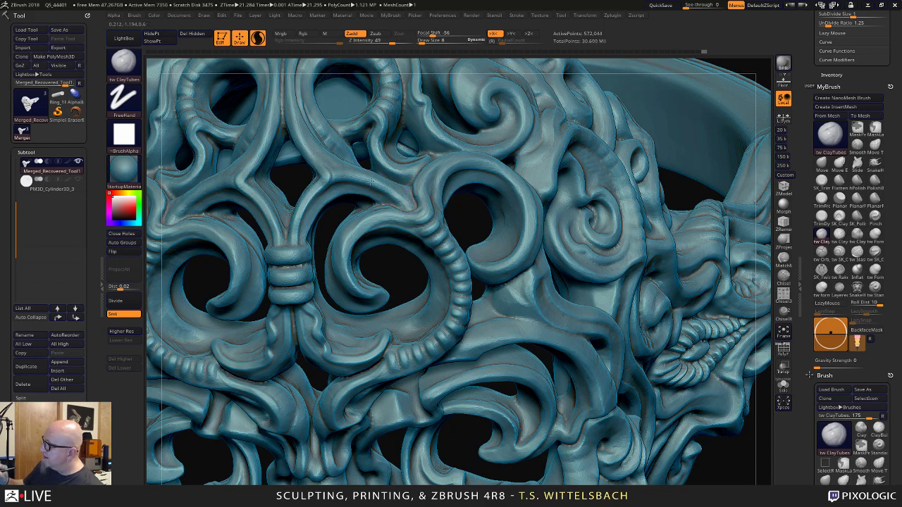
left_click_drag(335, 175, 329, 175)
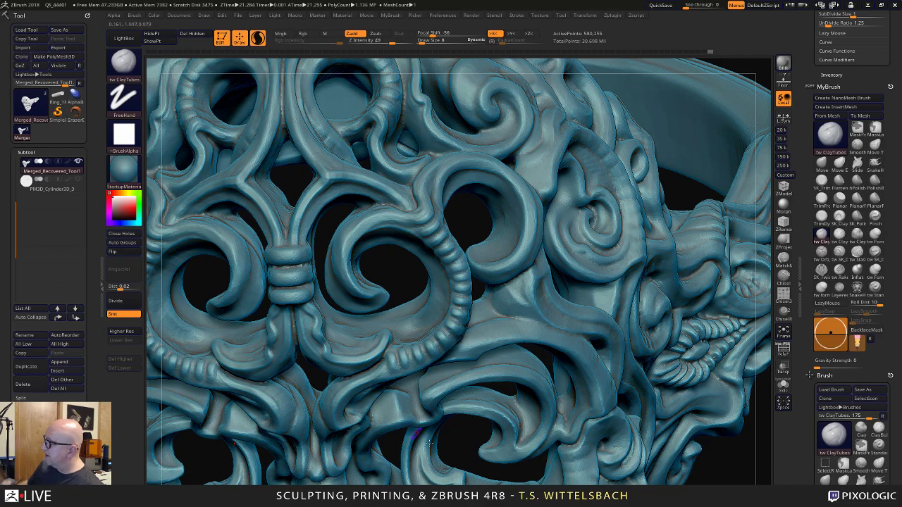
Sculpt fine ridges along the chin spiral and the neighbouring jaw scrolls, and smooth the hooked scroll beside the teeth.
left_click_drag(737, 451, 455, 354, "alt")
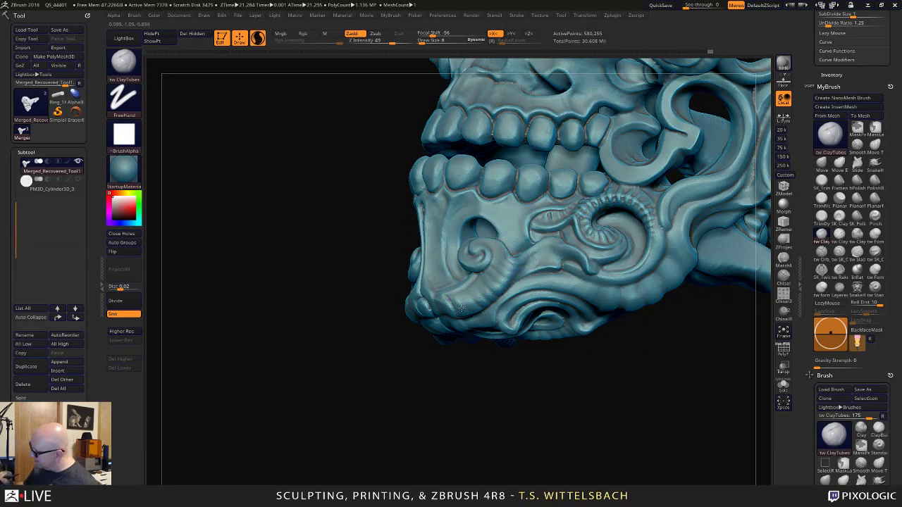
mouse_move(462, 308)
left_mouse_down()
mouse_move(498, 290)
mouse_move(495, 264)
mouse_move(506, 273)
mouse_move(520, 261)
left_mouse_up()
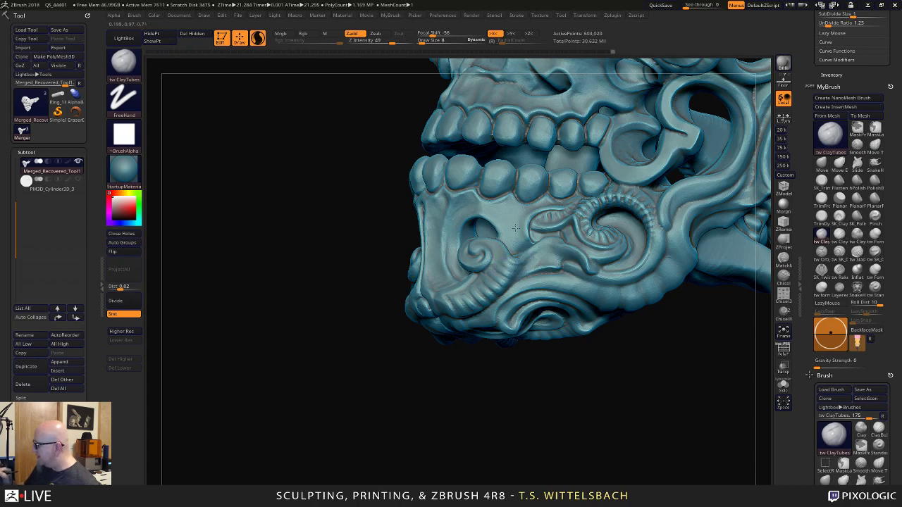
mouse_move(577, 201)
left_mouse_down()
mouse_move(533, 217)
mouse_move(527, 231)
left_mouse_up()
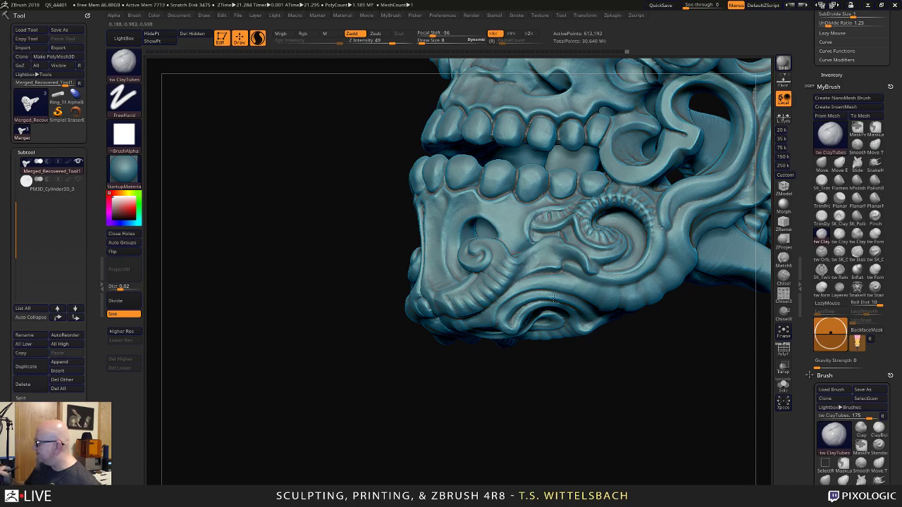
mouse_move(566, 350)
left_mouse_down("alt")
mouse_move(472, 420)
mouse_move(450, 413)
left_mouse_up("alt")
mouse_move(541, 300)
left_mouse_down()
mouse_move(531, 300)
mouse_move(536, 311)
left_mouse_up()
left_click_drag(554, 254, 551, 285)
left_click_drag(546, 225, 545, 233)
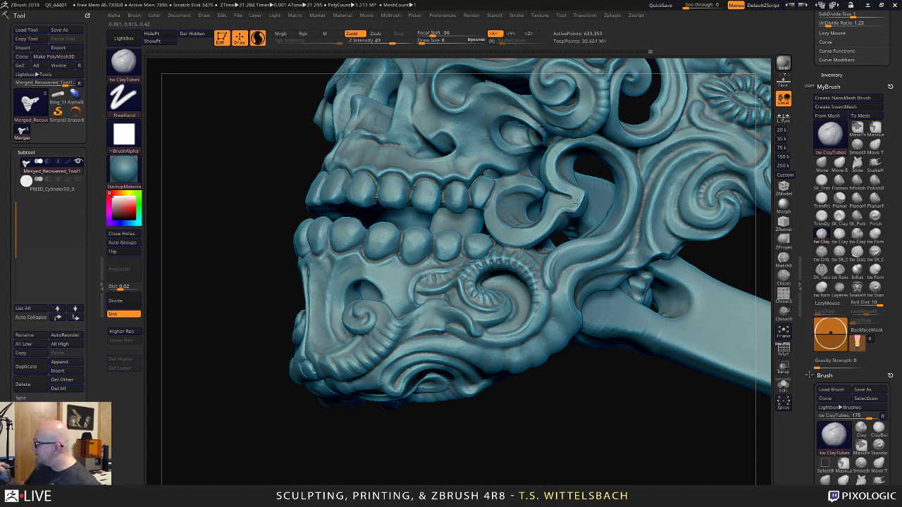
left_click_drag(584, 190, 575, 199, "shift")
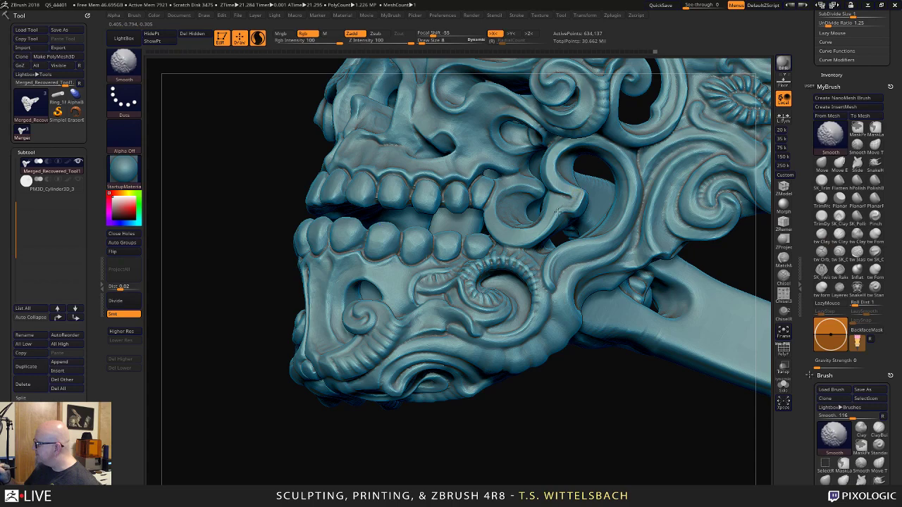
Sculpt fine ridges around the large temple spiral and along the flowing scroll in front of it.
mouse_move(527, 400)
left_mouse_down("alt")
mouse_move(489, 327)
mouse_move(573, 352)
mouse_move(603, 336)
left_mouse_up("alt")
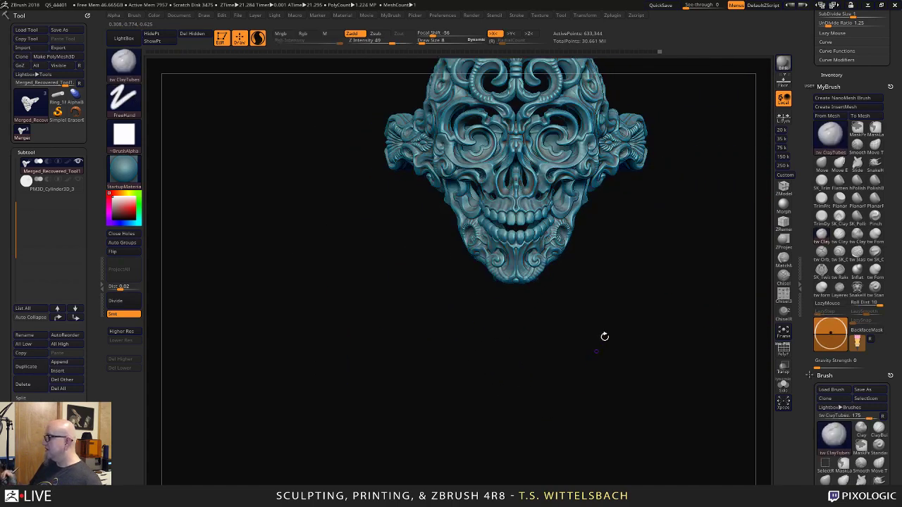
mouse_move(634, 262)
left_mouse_down("alt")
mouse_move(603, 379)
mouse_move(653, 382)
mouse_move(670, 317)
mouse_move(698, 332)
mouse_move(727, 320)
mouse_move(707, 338)
mouse_move(696, 188)
mouse_move(704, 202)
mouse_move(669, 342)
mouse_move(637, 308)
mouse_move(679, 400)
mouse_move(686, 372)
mouse_move(646, 231)
mouse_move(538, 187)
left_mouse_up("alt")
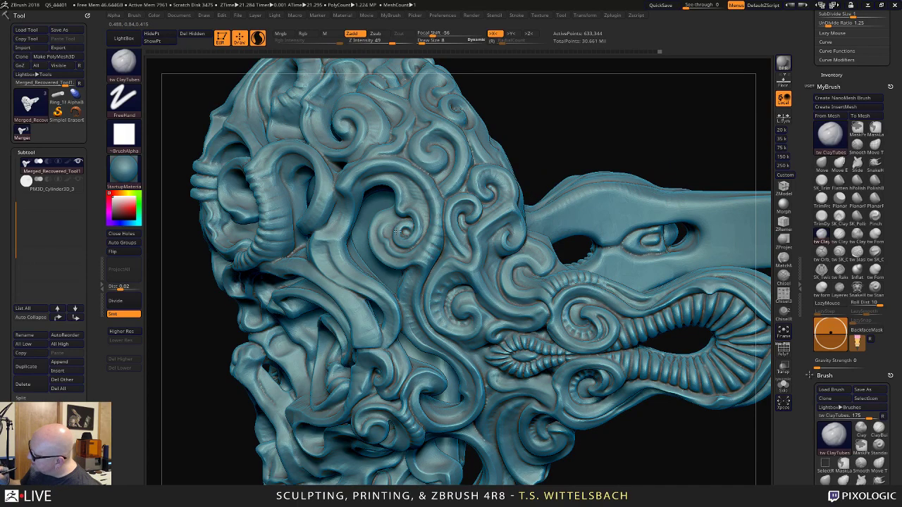
mouse_move(411, 241)
left_mouse_down()
mouse_move(417, 224)
mouse_move(399, 199)
left_mouse_up()
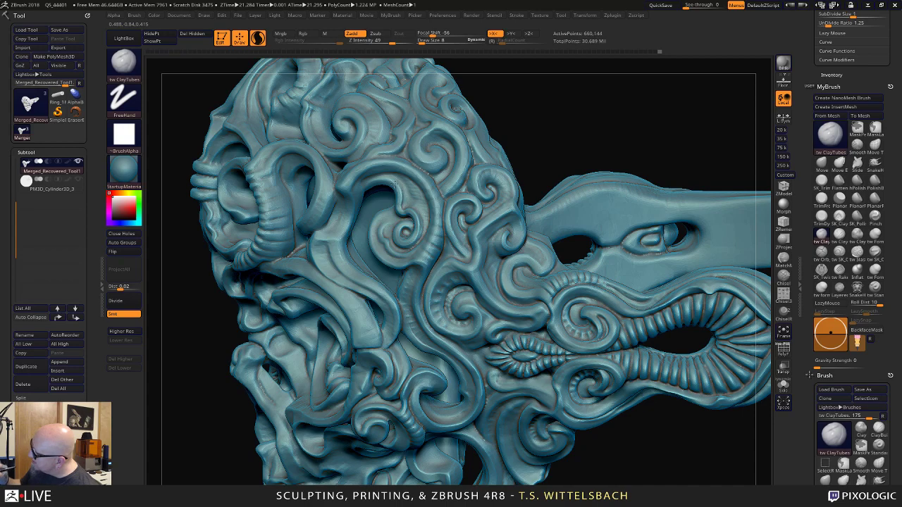
mouse_move(340, 252)
left_mouse_down()
mouse_move(338, 243)
mouse_move(362, 279)
left_mouse_up()
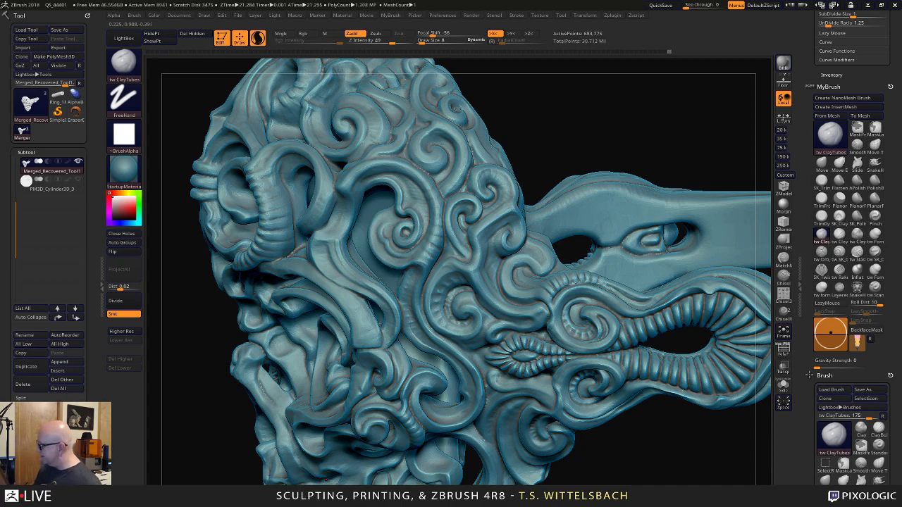
Examine the whole skull ring's scrollwork from the sides, top and front.
key("f")
left_click_drag(543, 371, 643, 398)
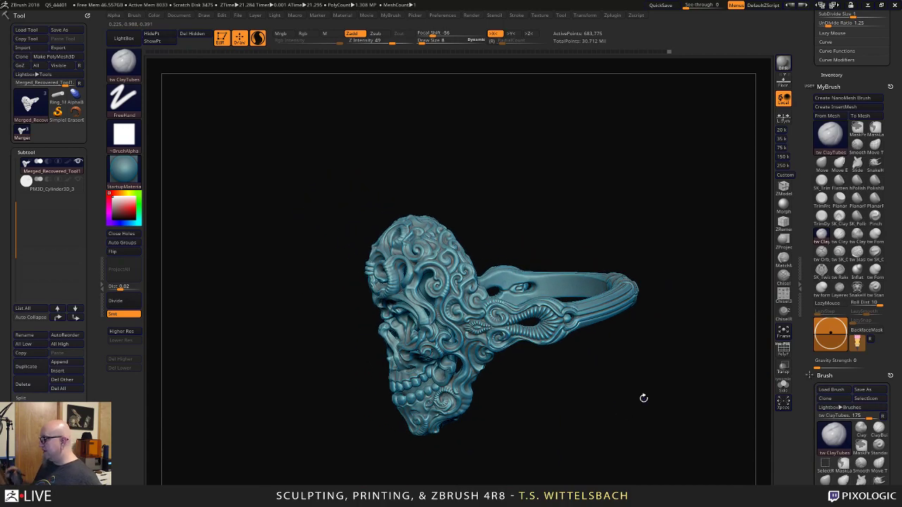
left_click_drag(596, 336, 658, 338, "shift")
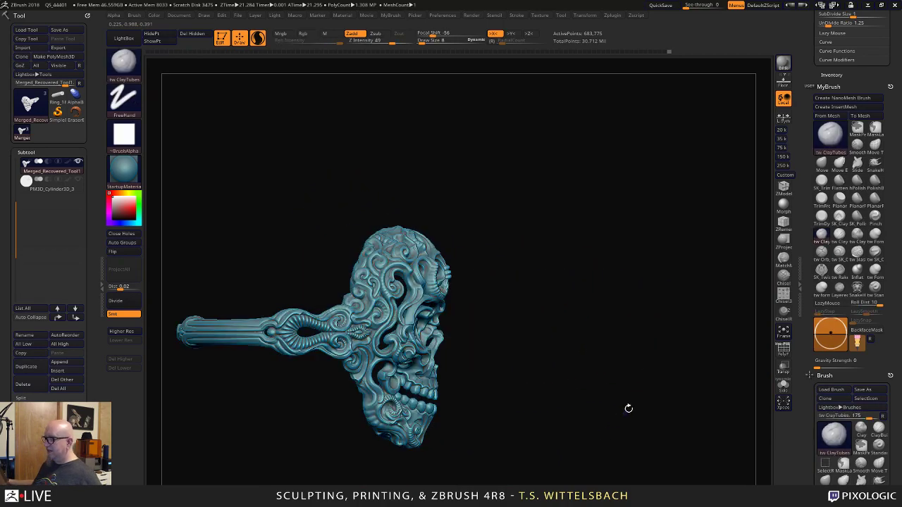
left_click_drag(628, 410, 697, 327, "alt")
left_click_drag(696, 328, 642, 284)
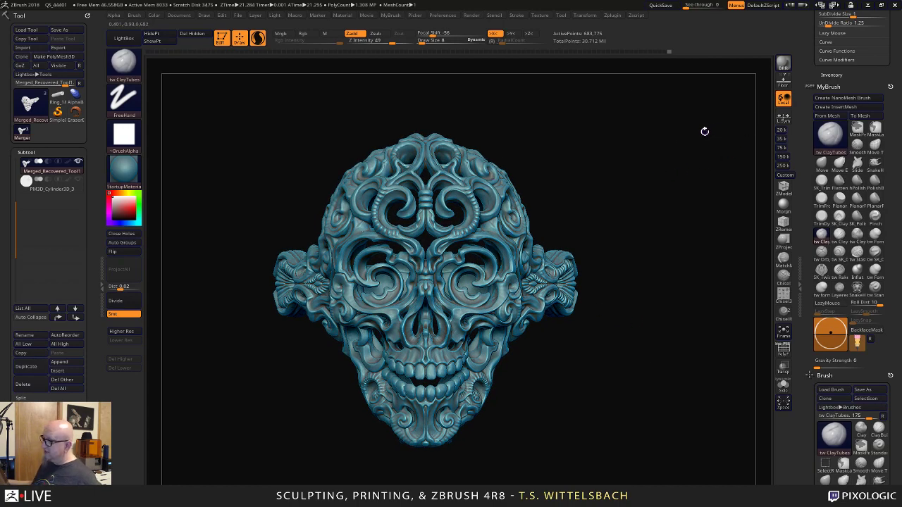
left_click_drag(670, 296, 531, 208)
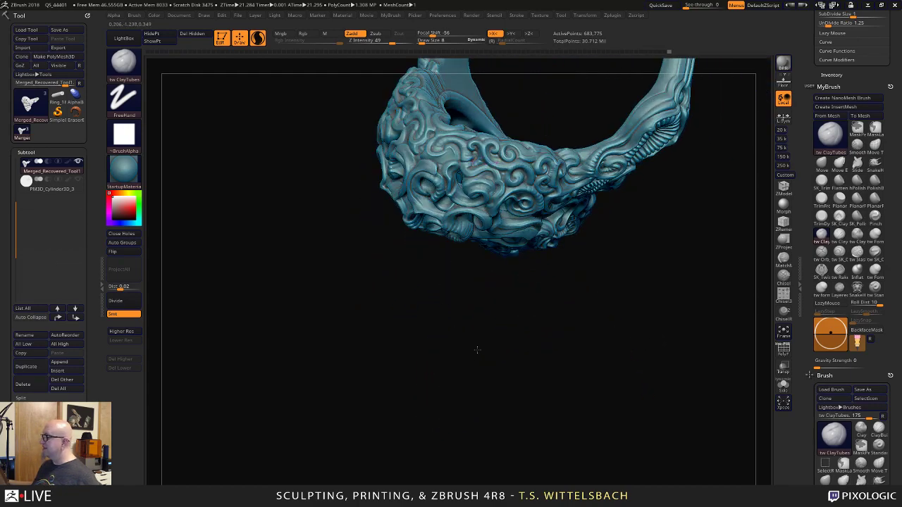
mouse_move(477, 350)
left_mouse_down()
mouse_move(470, 246)
mouse_move(417, 222)
left_mouse_up()
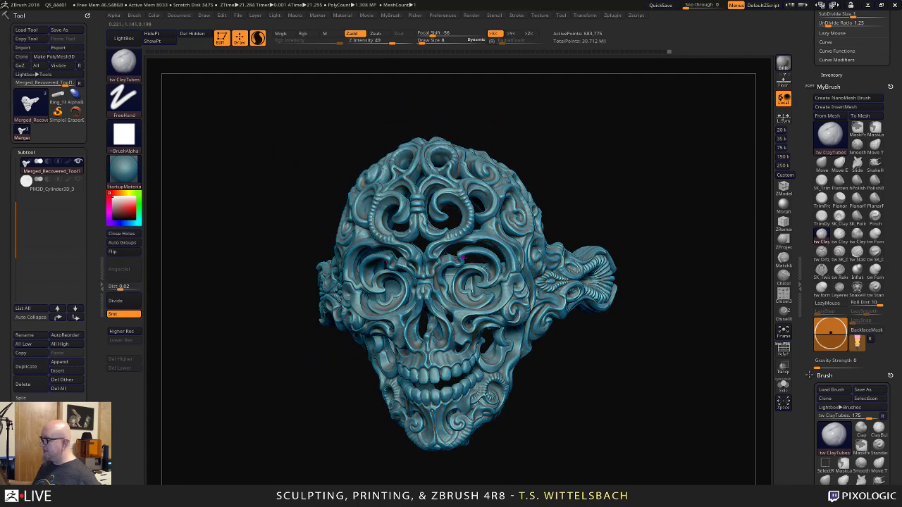
left_click_drag(634, 414, 606, 397)
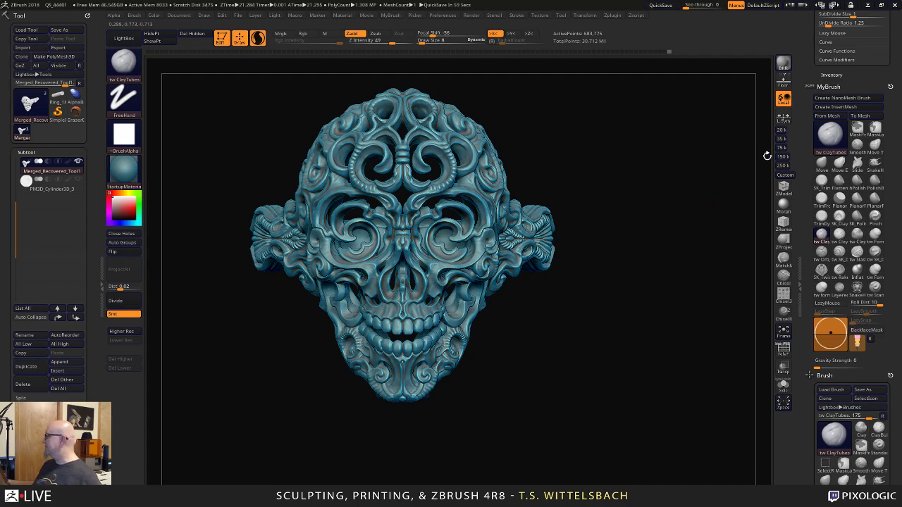
Update the skull ring's size ratios in 3D Print Hub, choosing the 23.58 x 29.99 x 24.35 mm size.
left_click_drag(898, 260, 900, 407)
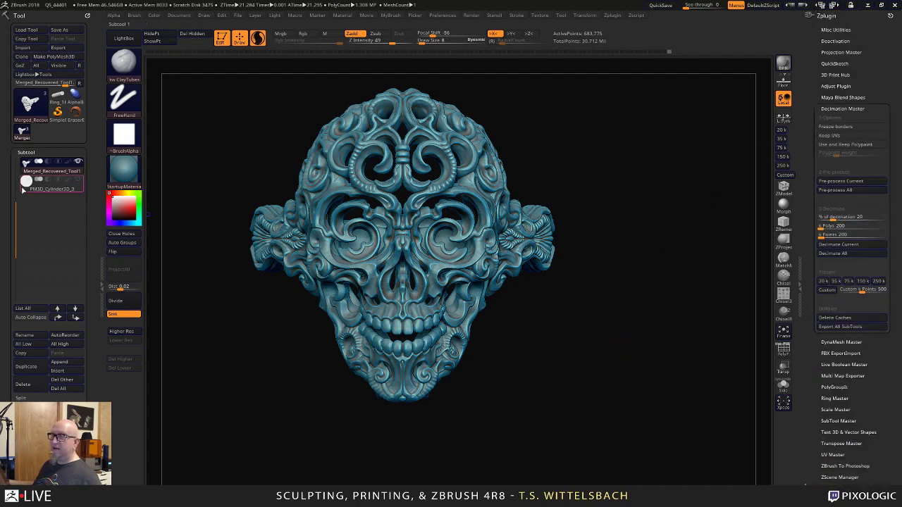
left_click(841, 75)
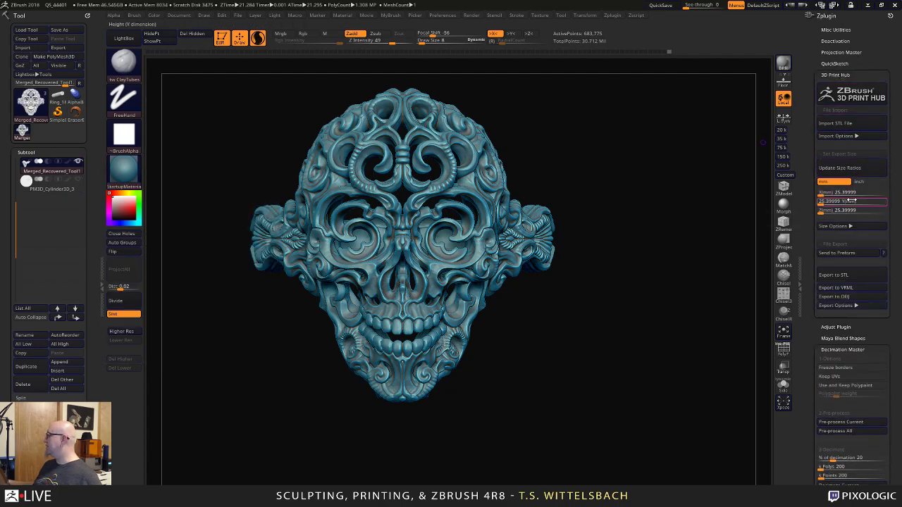
left_click(865, 168)
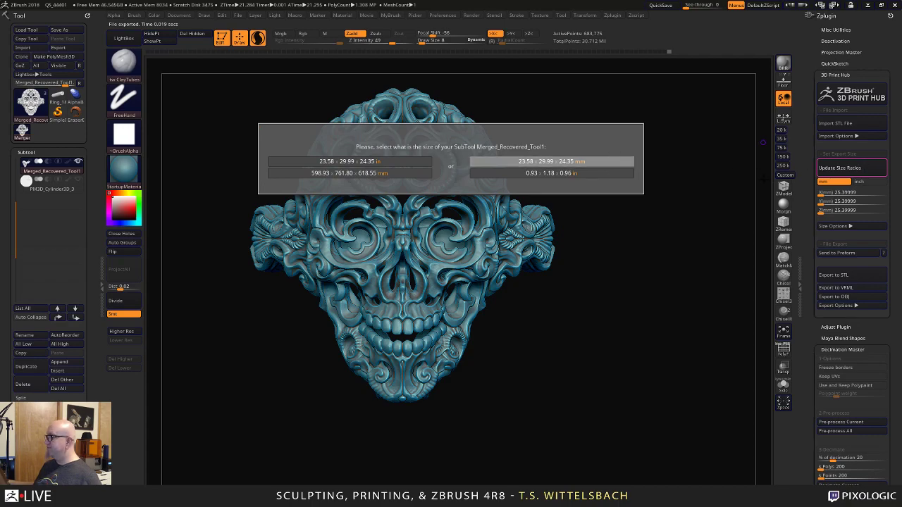
left_click(622, 159)
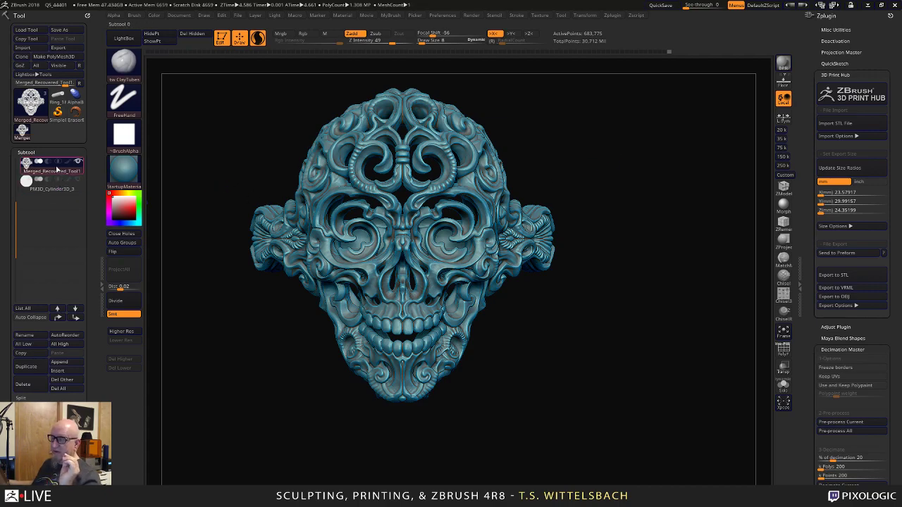
Update the sizing cylinder's size ratios in 3D Print Hub, choosing 18.14 x 18.14 x 50.00 mm, and reselect the skull ring subtool.
mouse_move(35, 189)
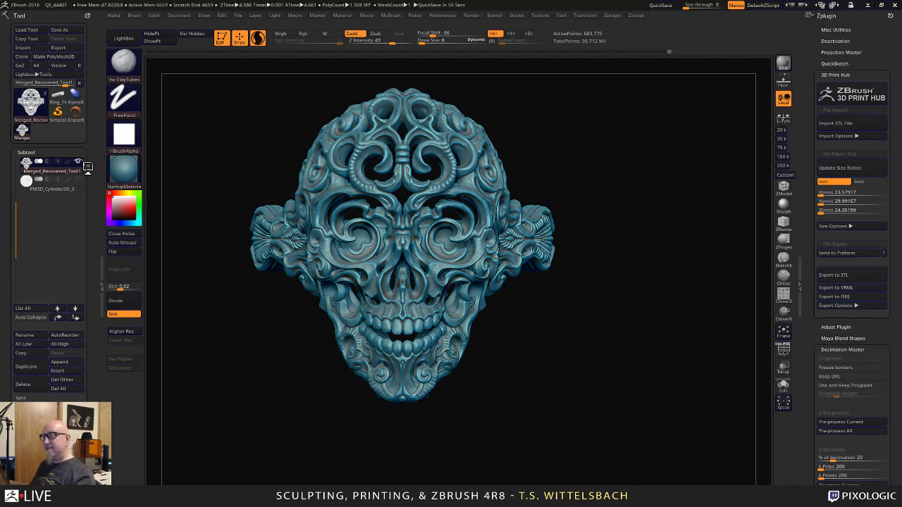
mouse_move(133, 173)
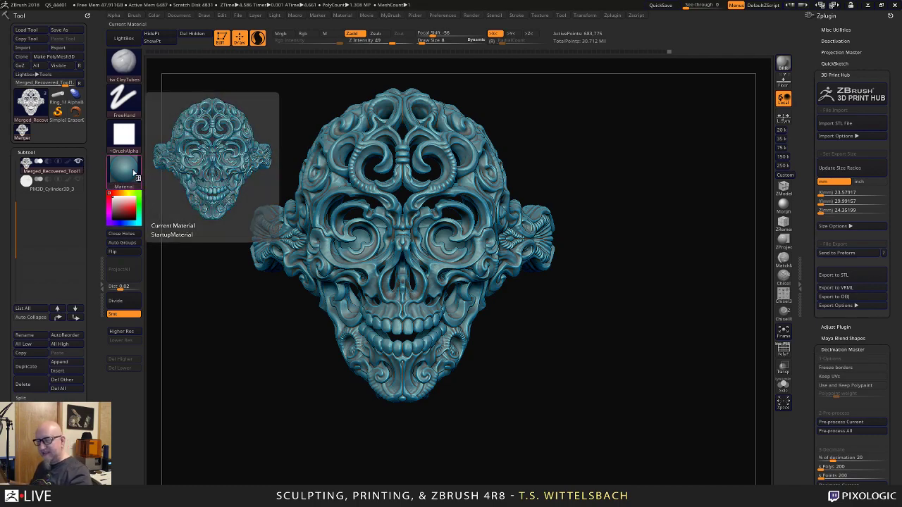
mouse_move(78, 181)
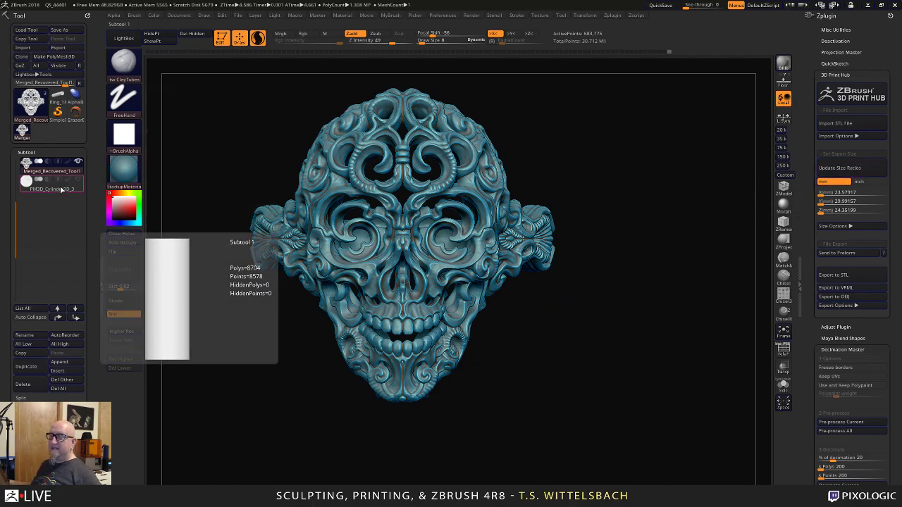
left_click(31, 182)
left_click_drag(644, 359, 694, 325, "alt")
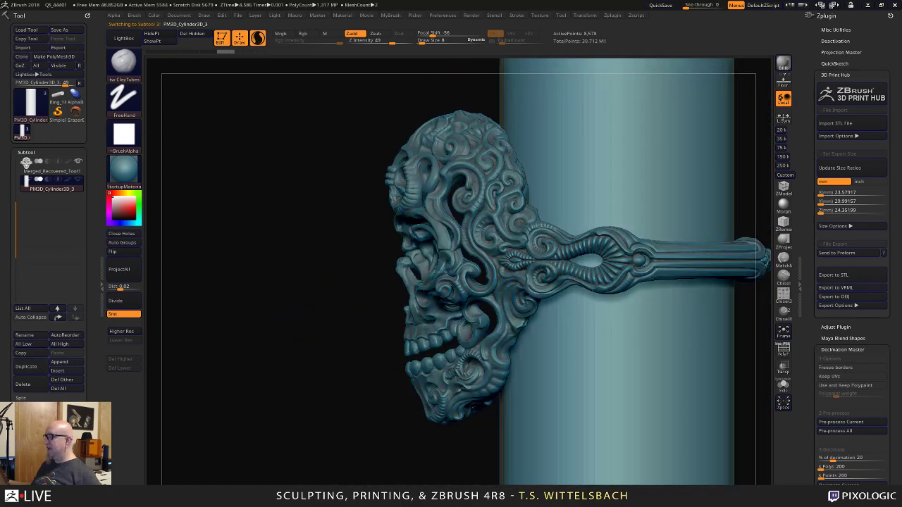
left_click_drag(740, 362, 626, 319, "alt")
left_click_drag(642, 259, 610, 316, "alt")
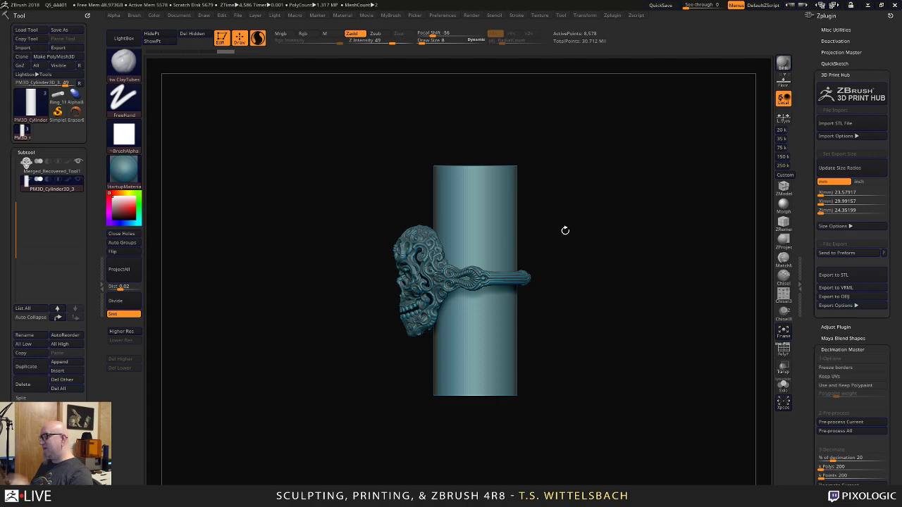
left_click(862, 169)
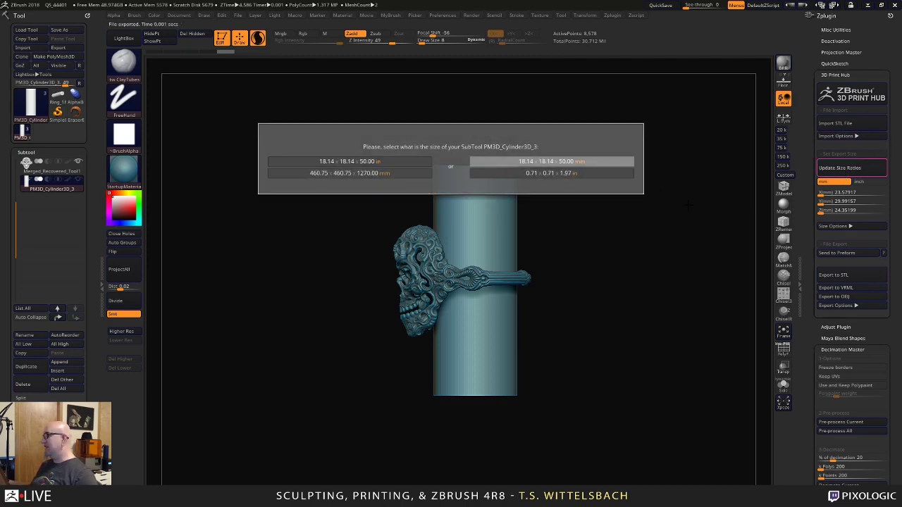
left_click(606, 162)
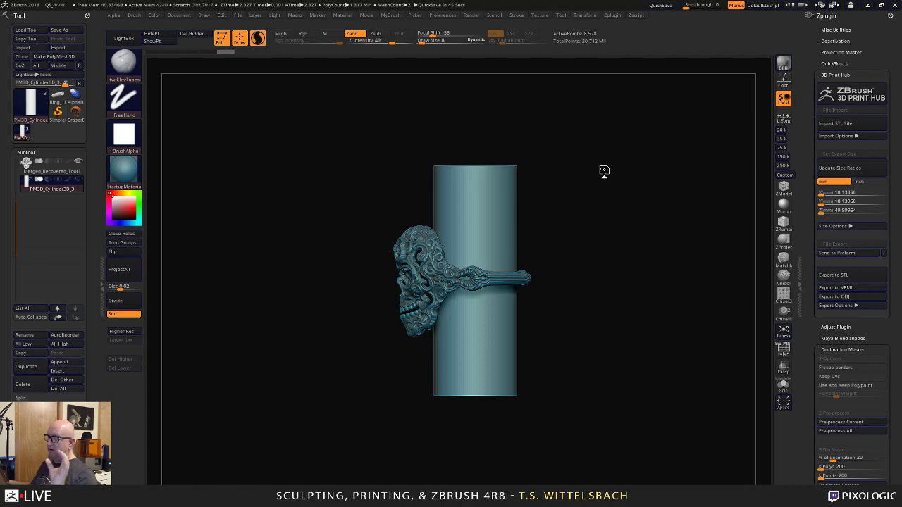
left_click(51, 171)
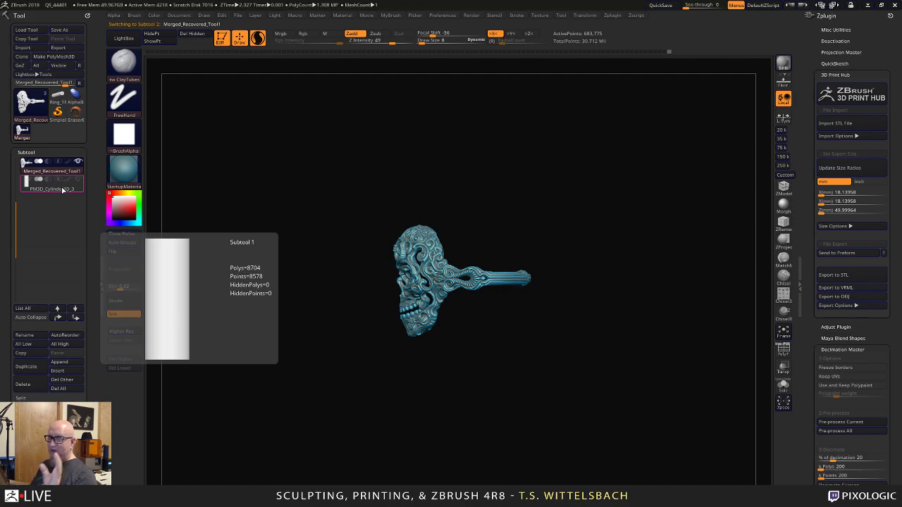
left_click(62, 189)
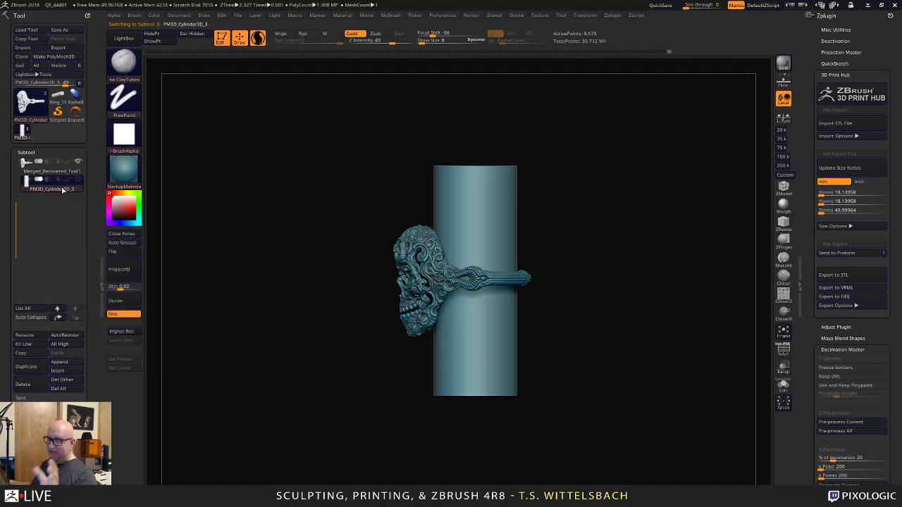
left_click(38, 386)
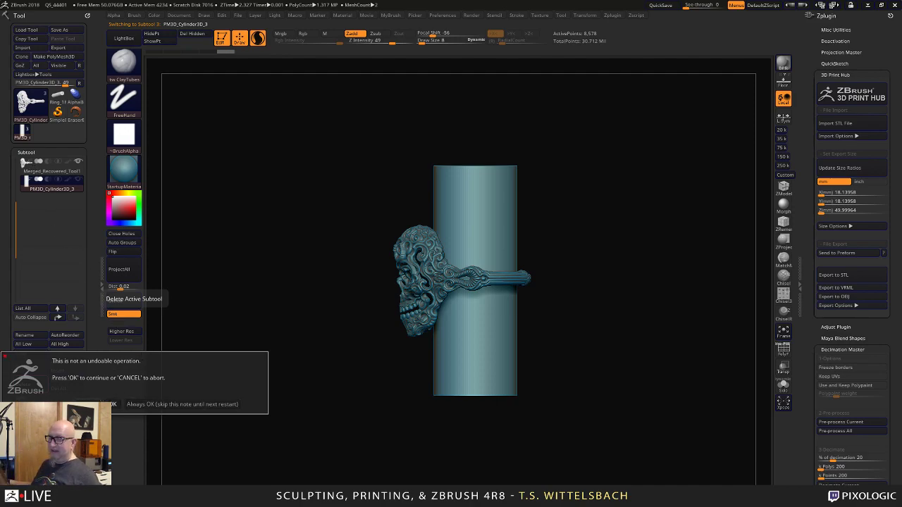
left_click(111, 405)
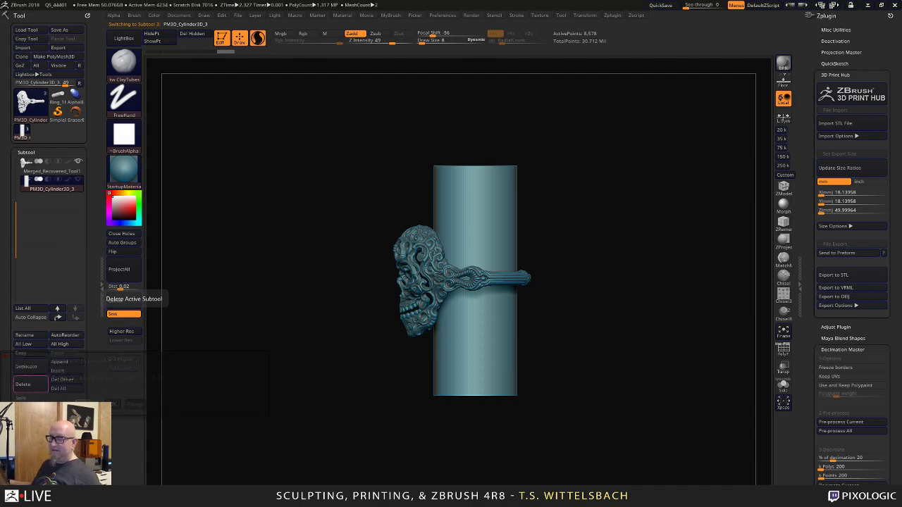
left_click(32, 163)
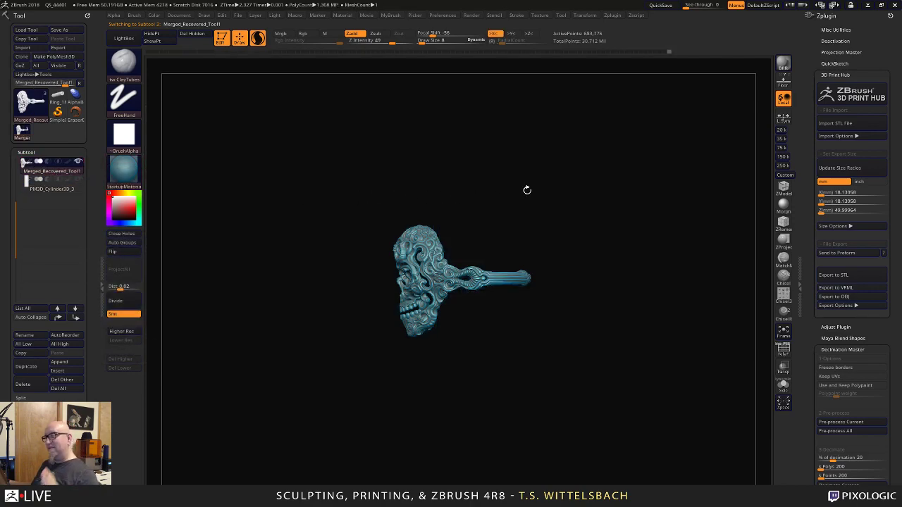
Update the skull ring's size ratios, choosing 23.58 x 29.99 x 24.35 mm, and compare the ring against the sizing cylinder.
left_click_drag(557, 207, 588, 215)
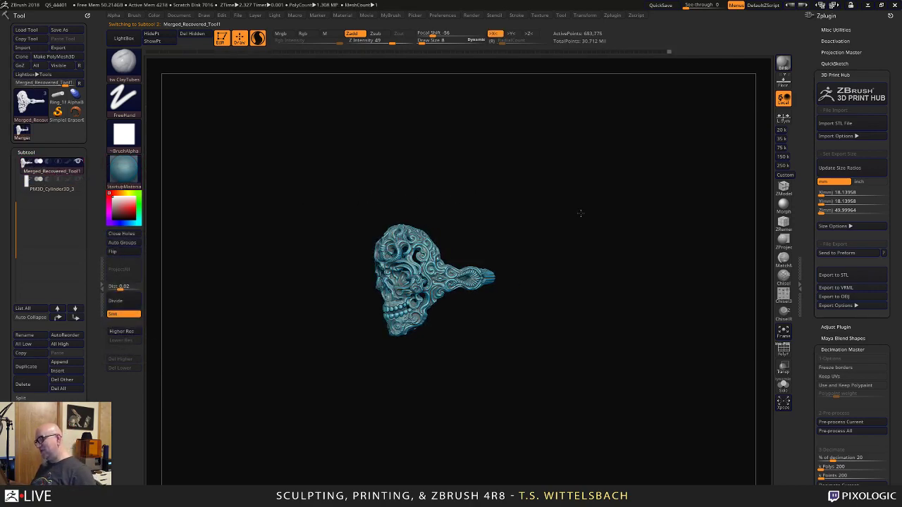
left_click(846, 167)
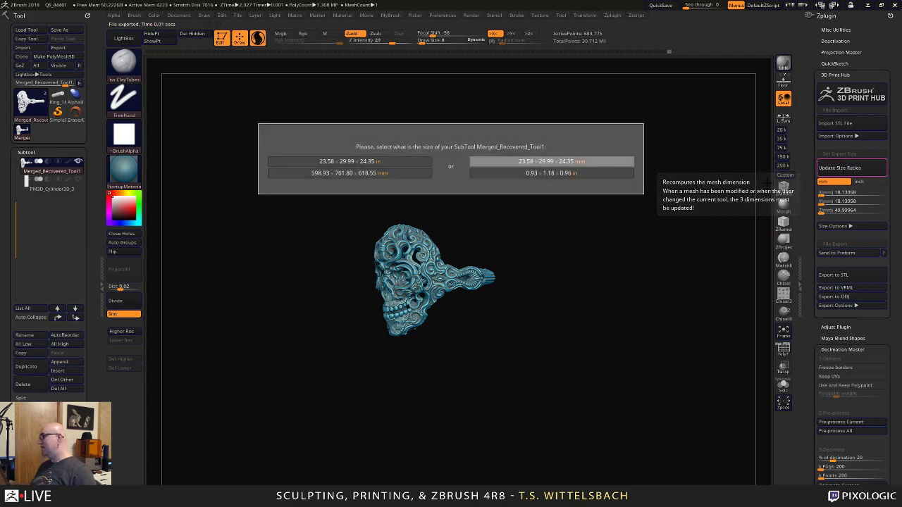
left_click(623, 164)
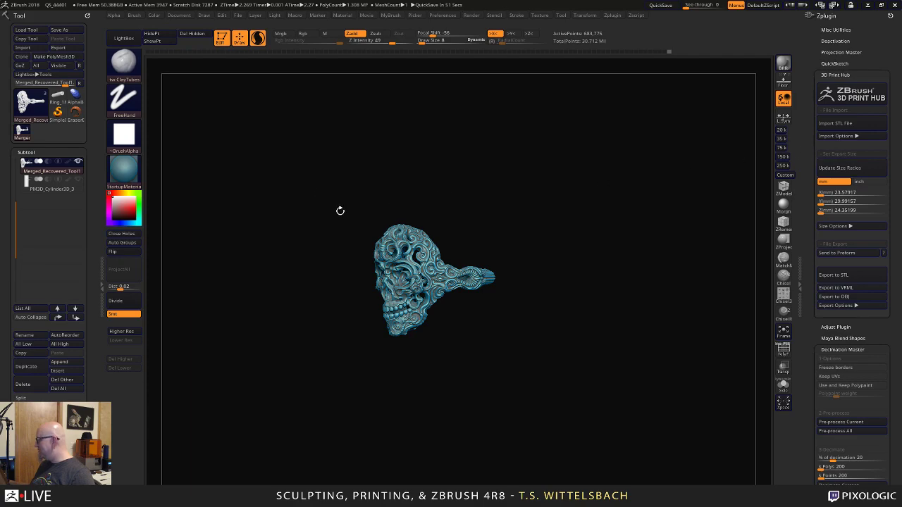
left_click(52, 189)
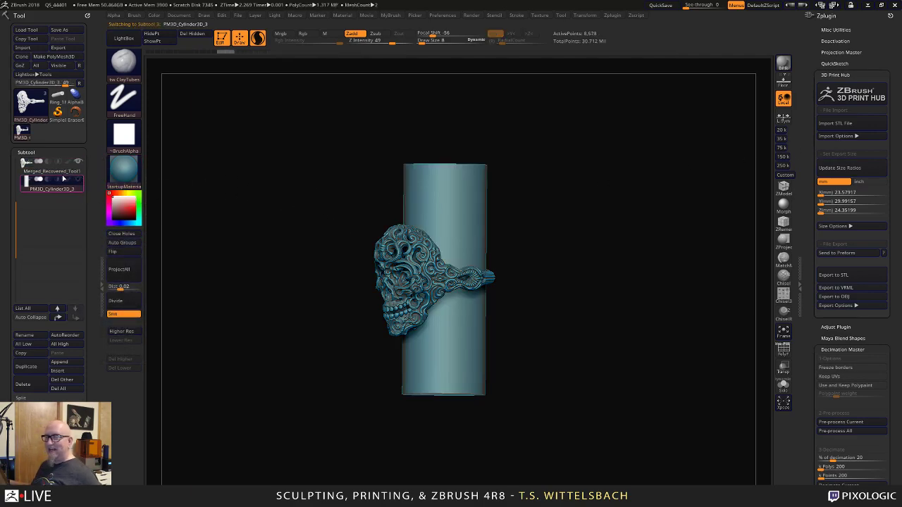
left_click(60, 171)
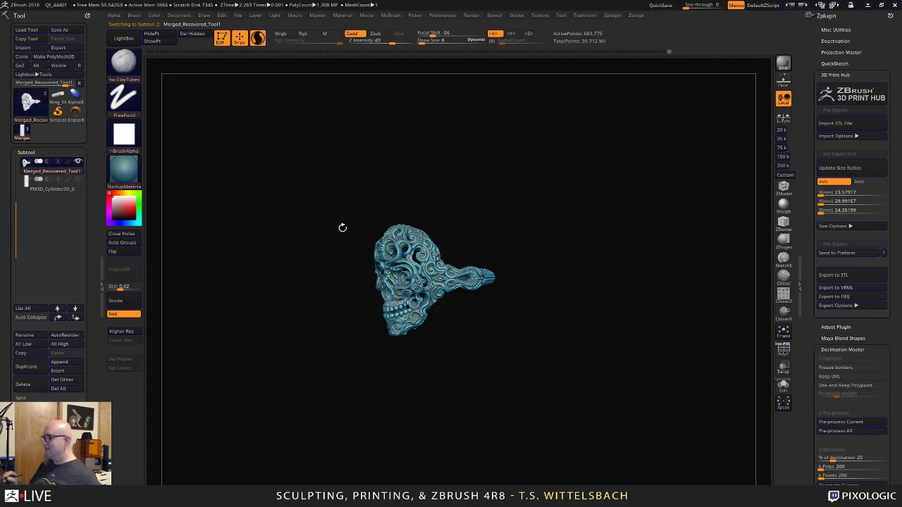
Switch from the gizmo to the transpose line and measure vertically from the upper edge of the ring's widened shoulder.
mouse_move(632, 326)
left_mouse_down()
mouse_move(644, 326)
mouse_move(627, 334)
mouse_move(626, 317)
mouse_move(646, 332)
mouse_move(648, 358)
left_mouse_up()
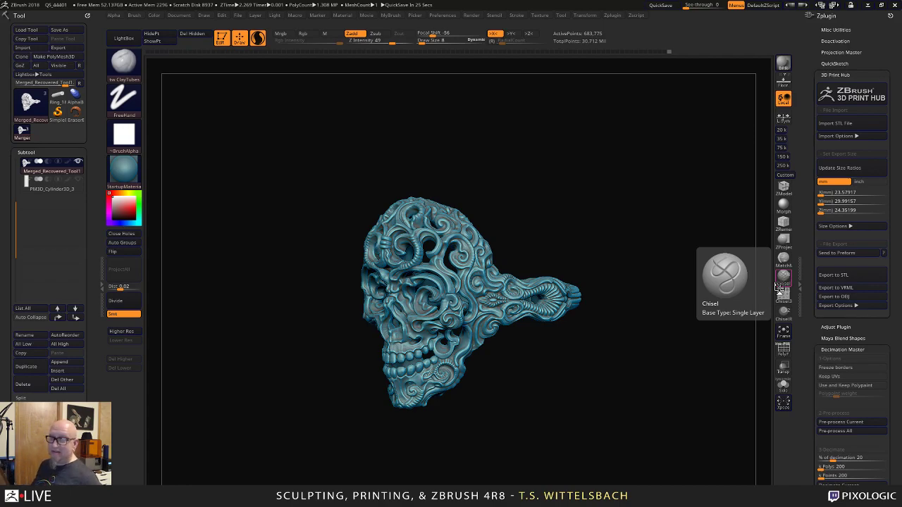
left_click_drag(655, 386, 605, 396)
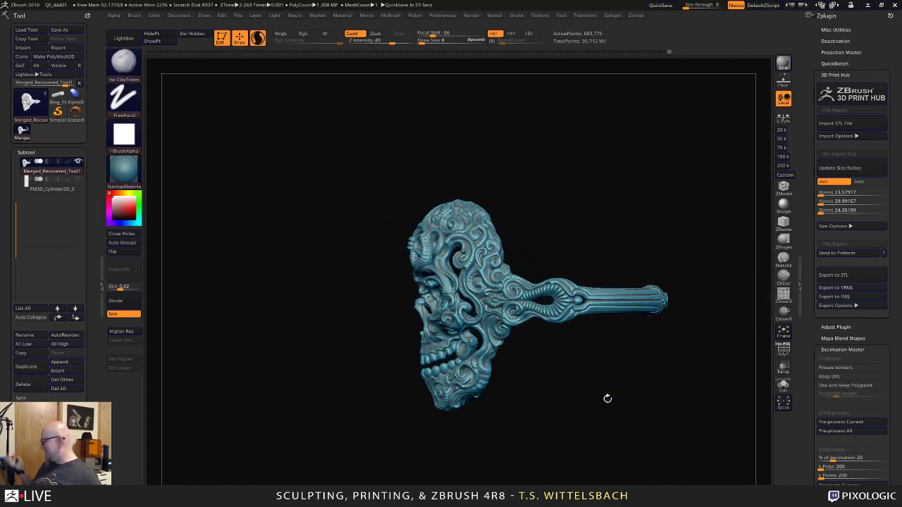
left_click_drag(568, 390, 560, 355)
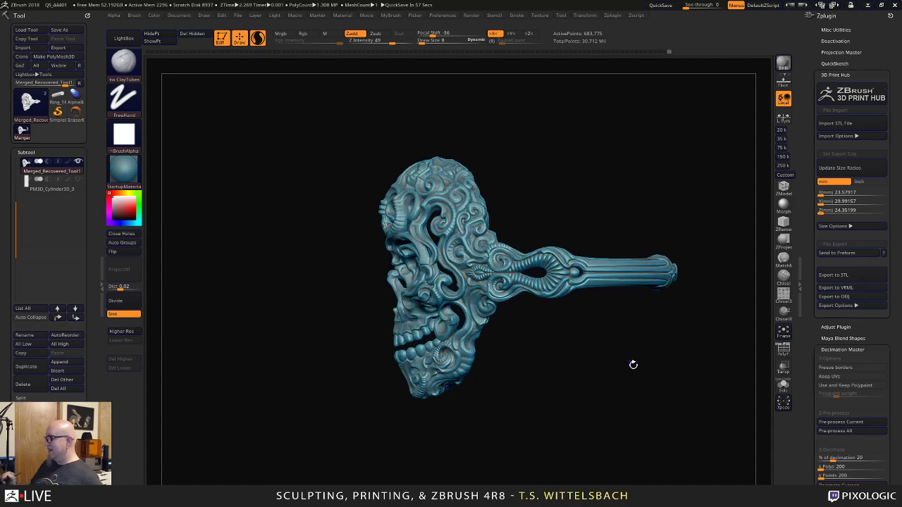
key("w")
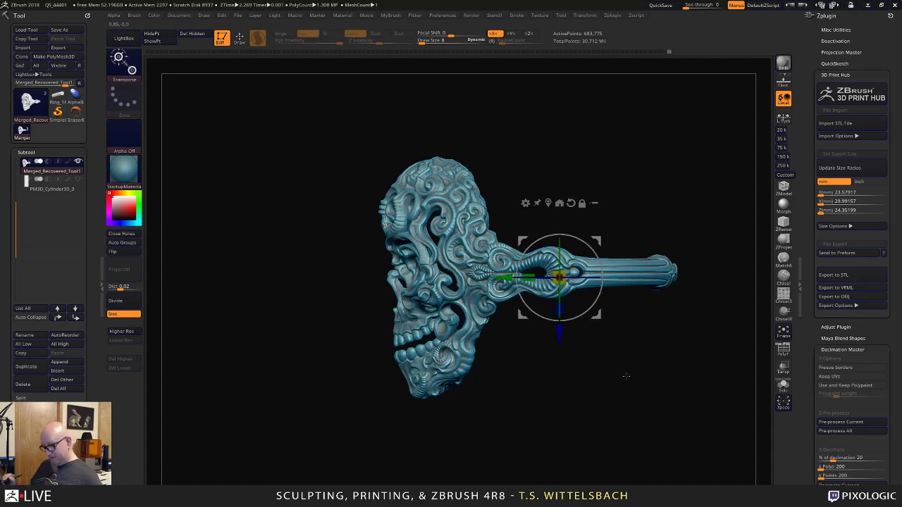
key("y")
left_click_drag(620, 380, 583, 313)
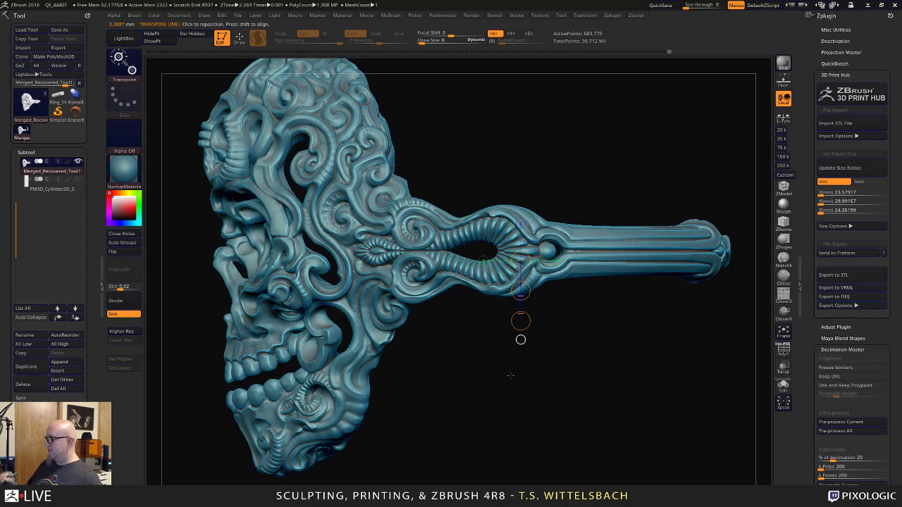
left_click_drag(504, 204, 505, 451)
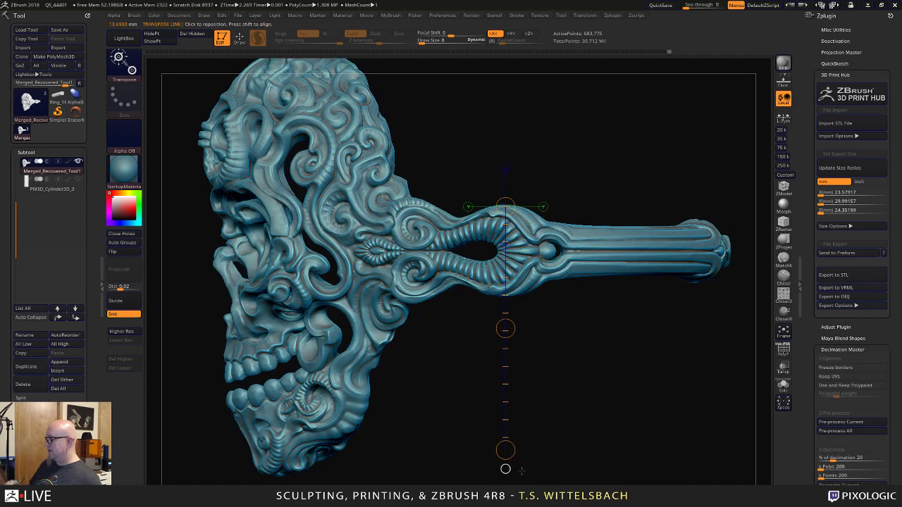
left_click_drag(556, 404, 546, 352)
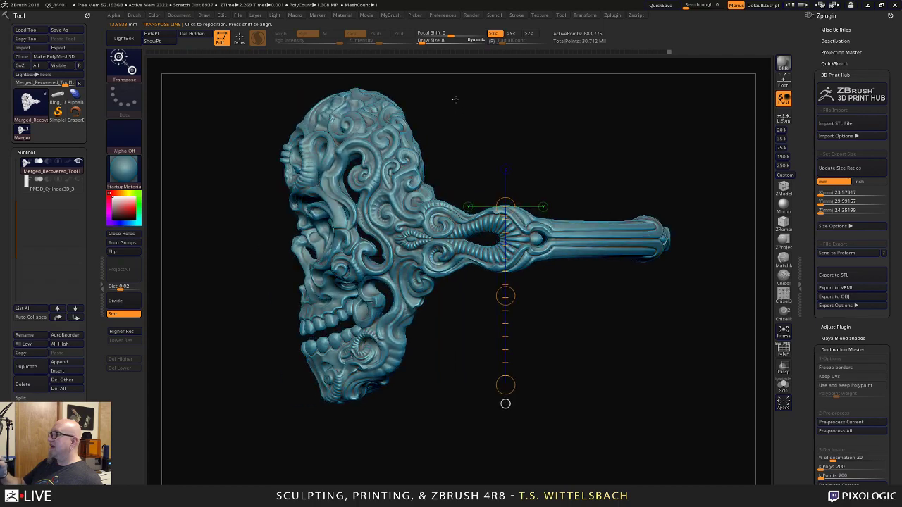
Check the Transpose Units preferences and measure across the band beside the round bead with the transpose line.
left_click(448, 15)
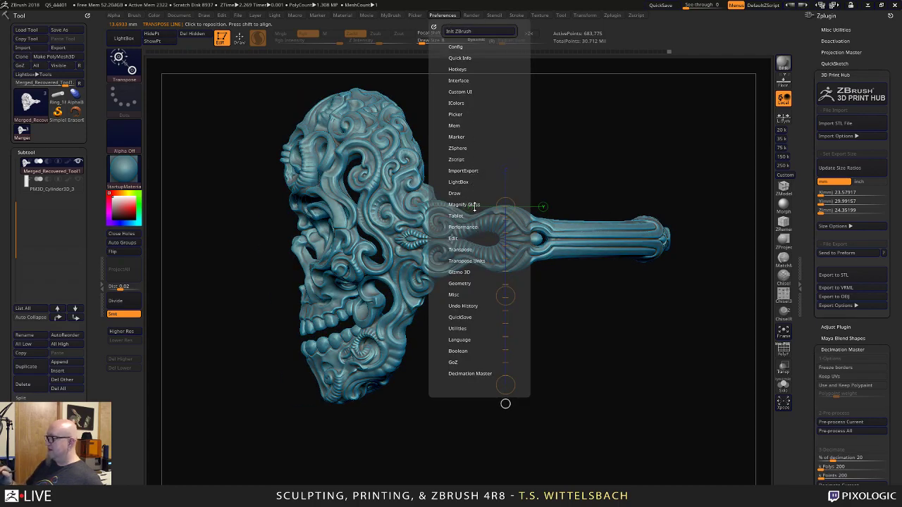
left_click(483, 259)
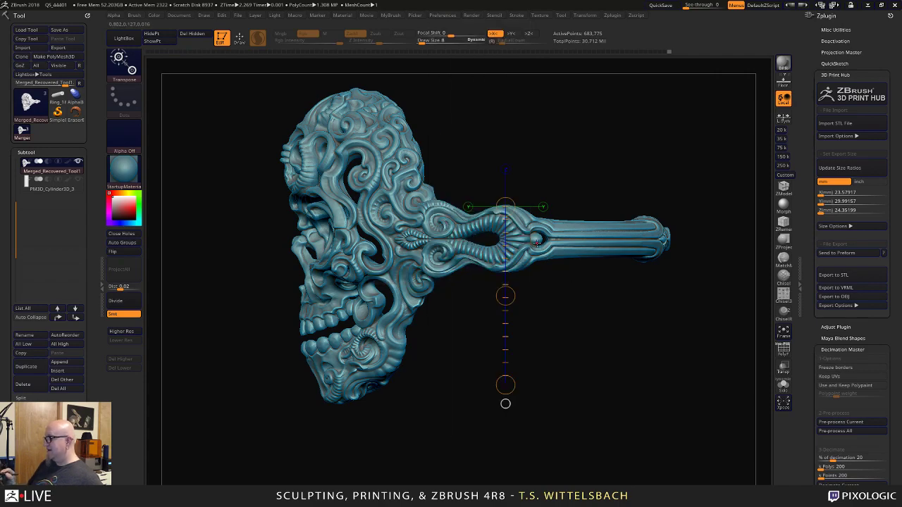
mouse_move(558, 277)
left_mouse_down()
mouse_move(521, 274)
mouse_move(551, 282)
left_mouse_up()
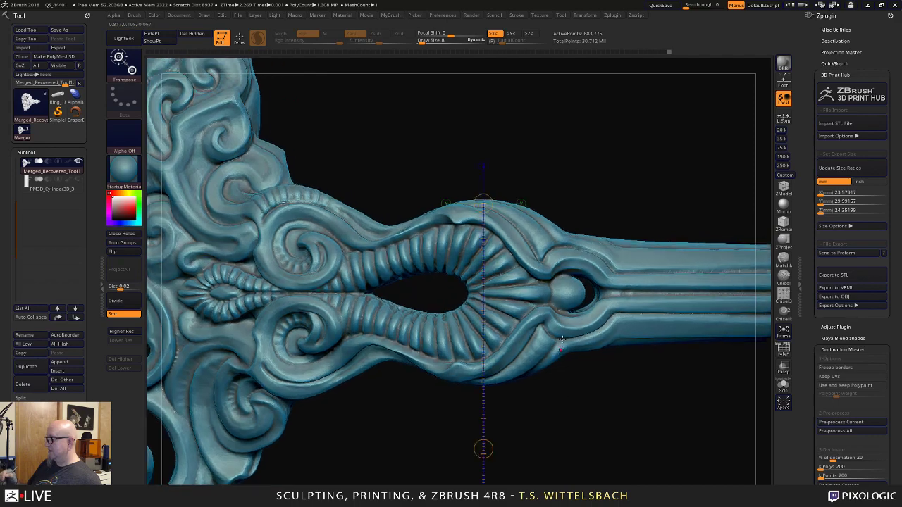
left_click_drag(538, 215, 538, 456)
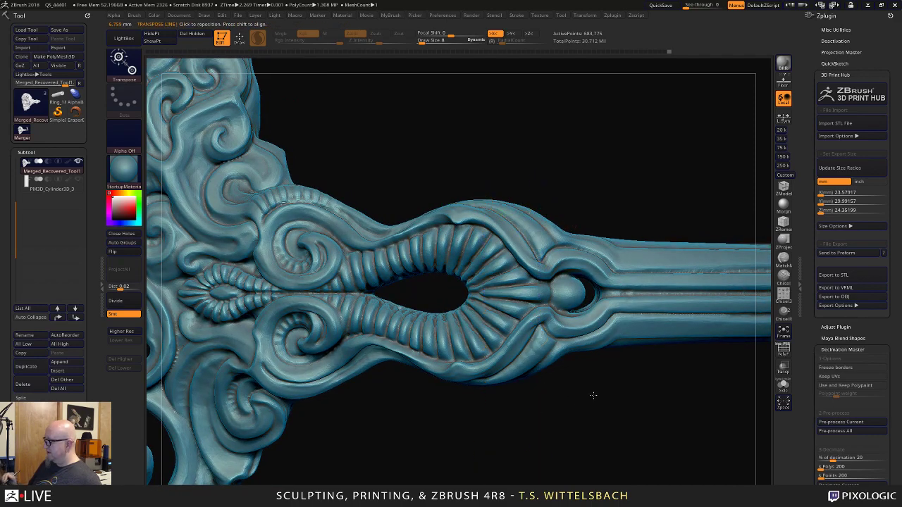
left_click_drag(594, 394, 520, 365, "alt")
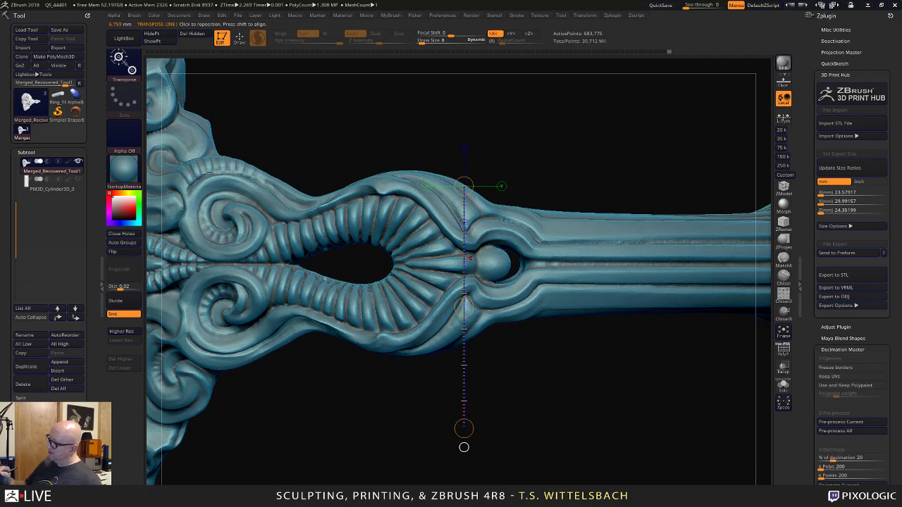
left_click_drag(537, 159, 605, 408, "alt")
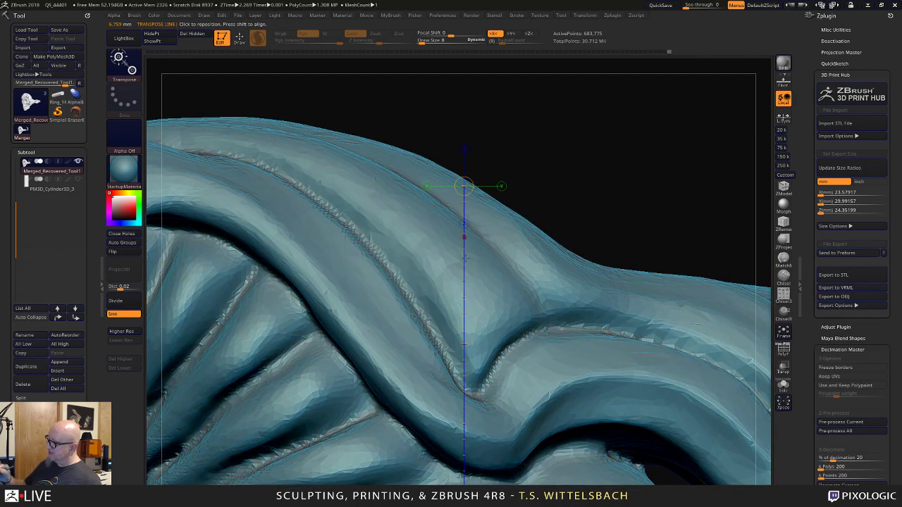
right_click_drag(527, 317, 497, 401, "ctrl")
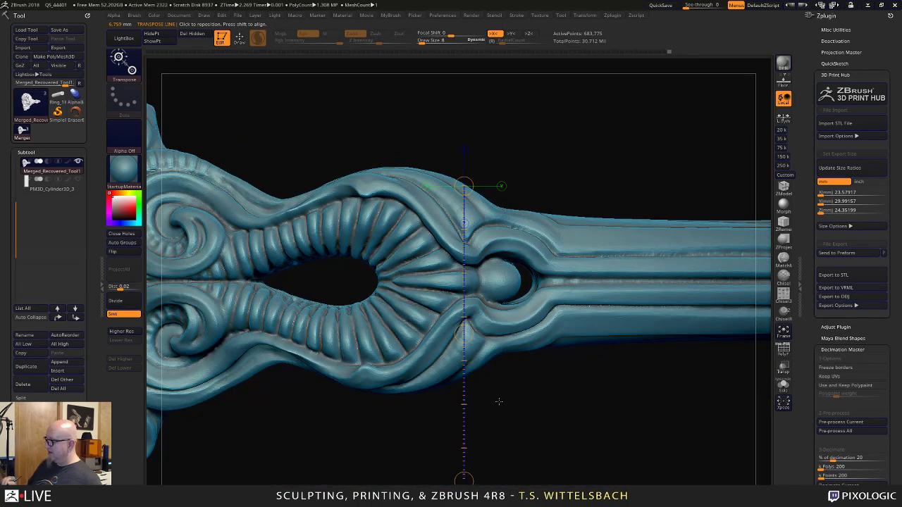
left_click_drag(536, 211, 536, 410)
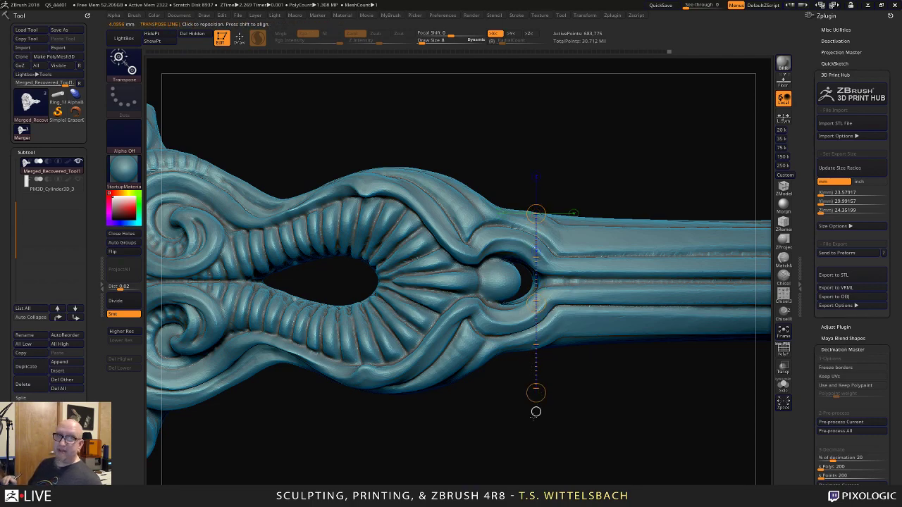
Examine the ring's band, shoulder and side scrollwork with the ring turned upright, and the whole skull from the front.
left_click(549, 441)
left_click_drag(549, 440, 466, 346, "alt")
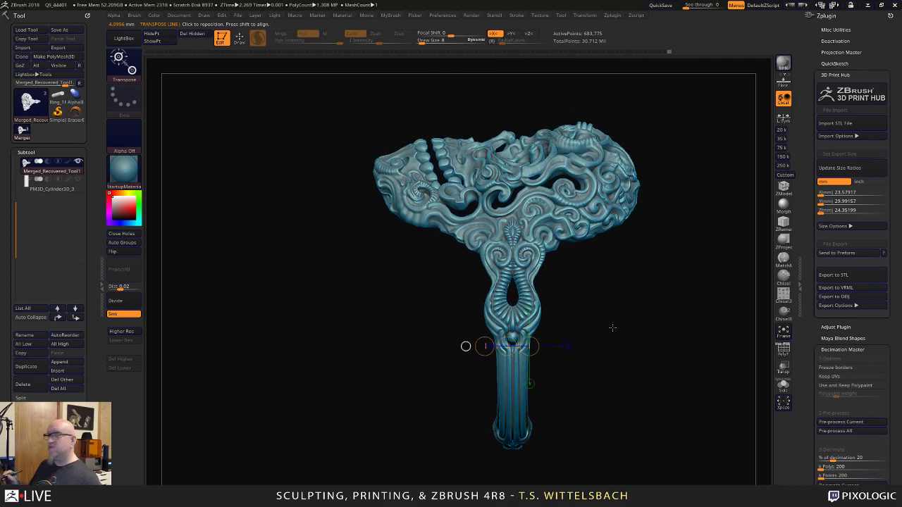
mouse_move(598, 317)
left_mouse_down()
mouse_move(585, 307)
mouse_move(584, 318)
left_mouse_up()
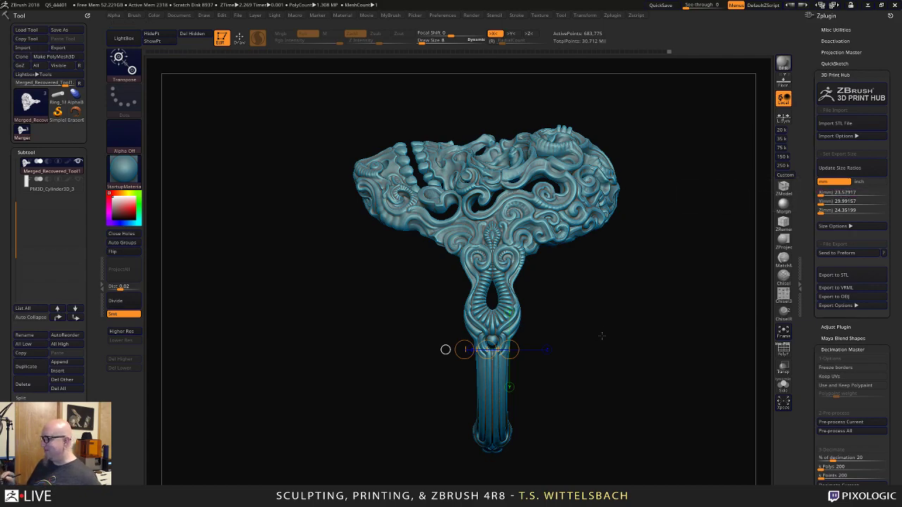
left_click_drag(601, 336, 616, 317)
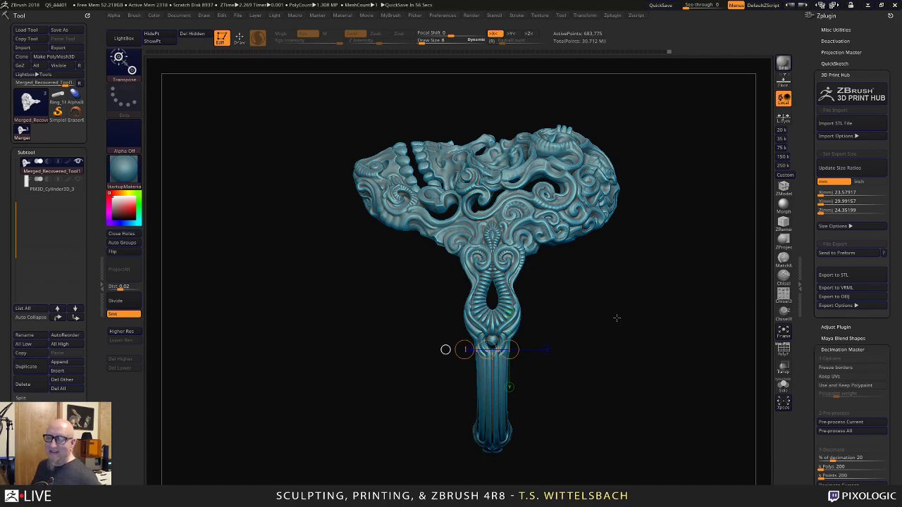
mouse_move(608, 313)
left_mouse_down("alt")
mouse_move(604, 278)
mouse_move(593, 310)
left_mouse_up("alt")
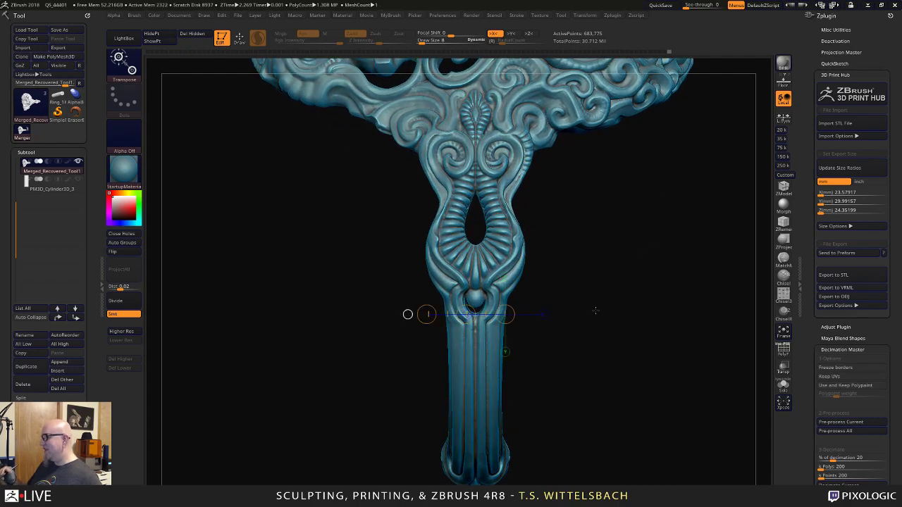
left_click_drag(626, 232, 582, 386, "alt")
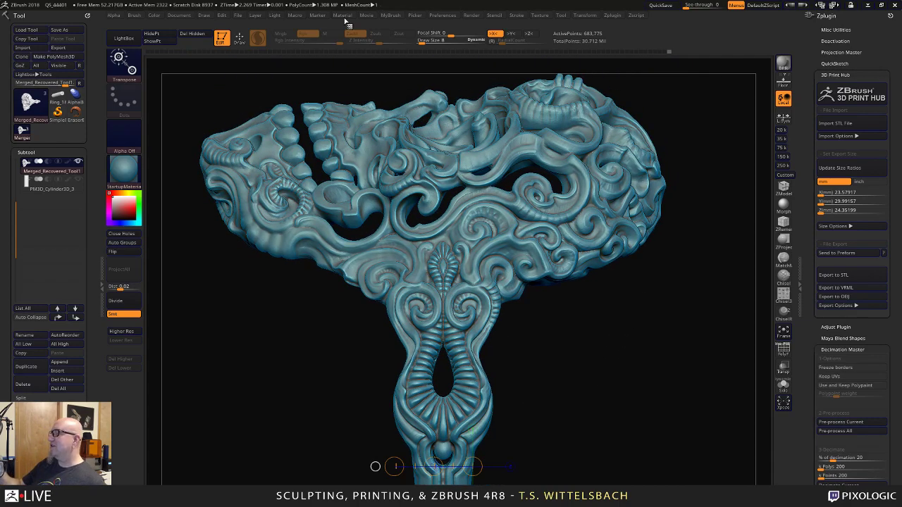
left_click(442, 15)
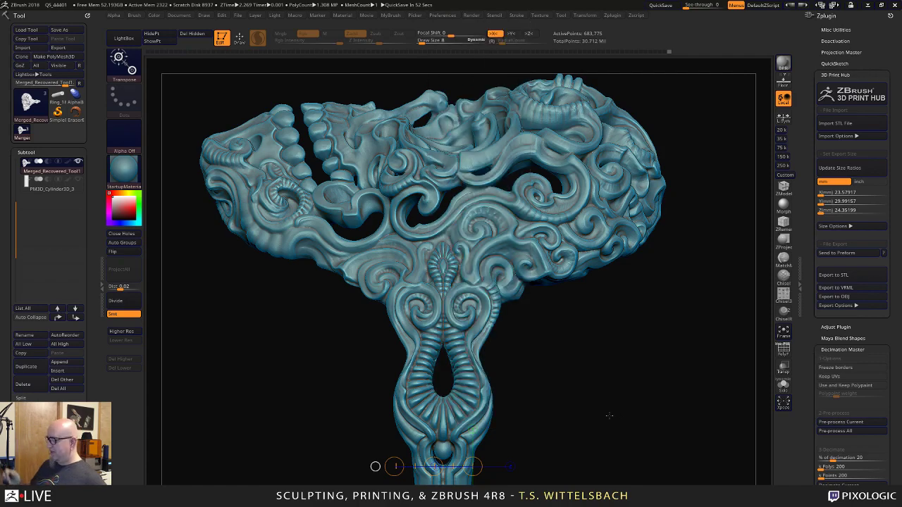
left_click_drag(572, 440, 607, 372)
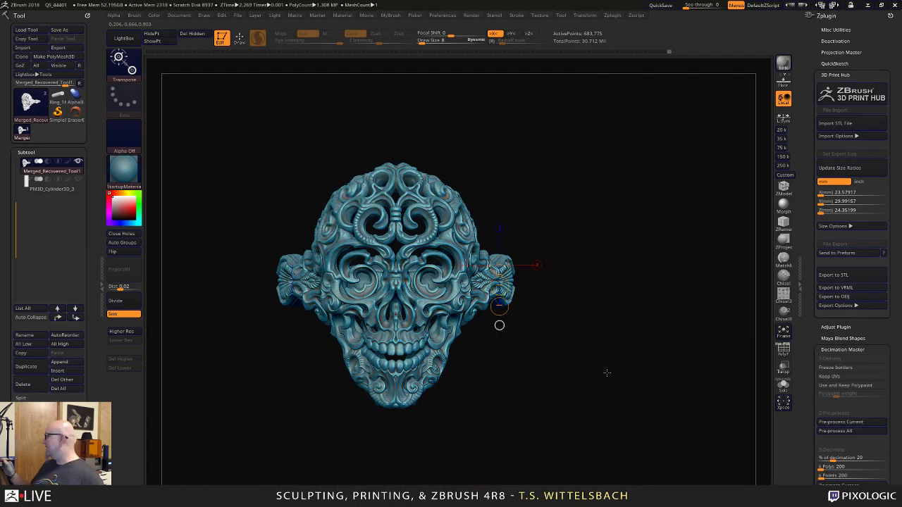
Update the ring's size ratios again, choosing 23.58 x 29.99 x 24.35 mm, and set the 3D Print Hub export to Visible subtools.
left_click(840, 168)
left_click(605, 160)
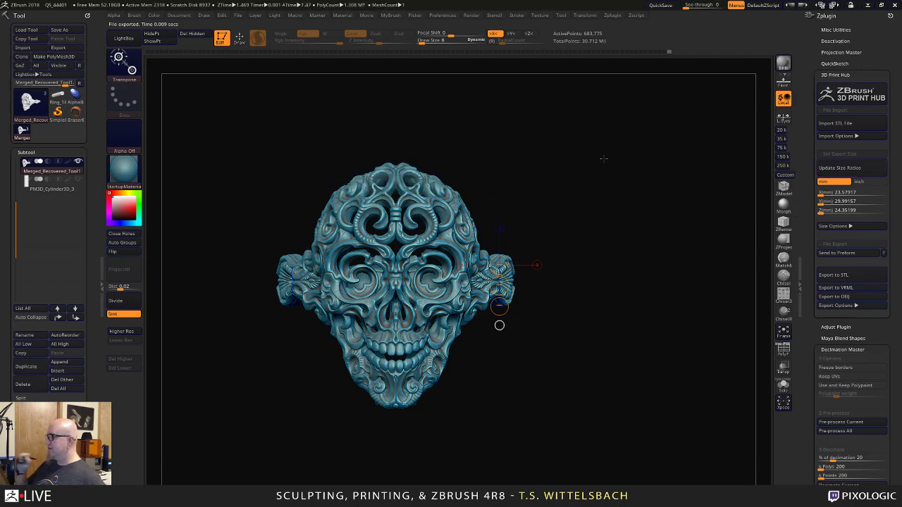
key("q")
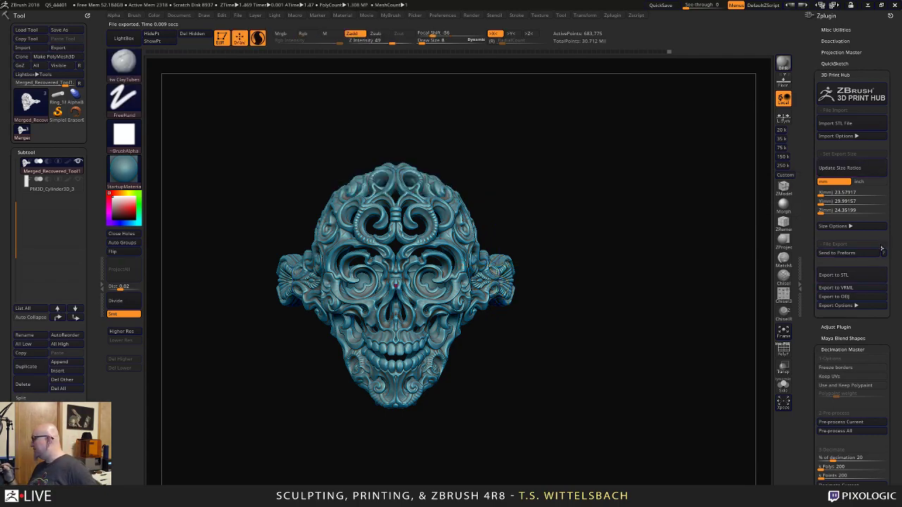
left_click(866, 306)
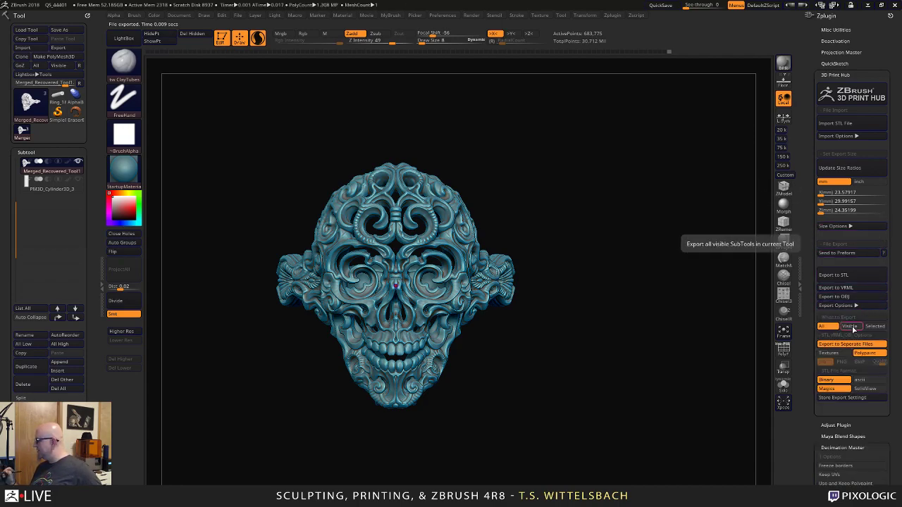
left_click(851, 327)
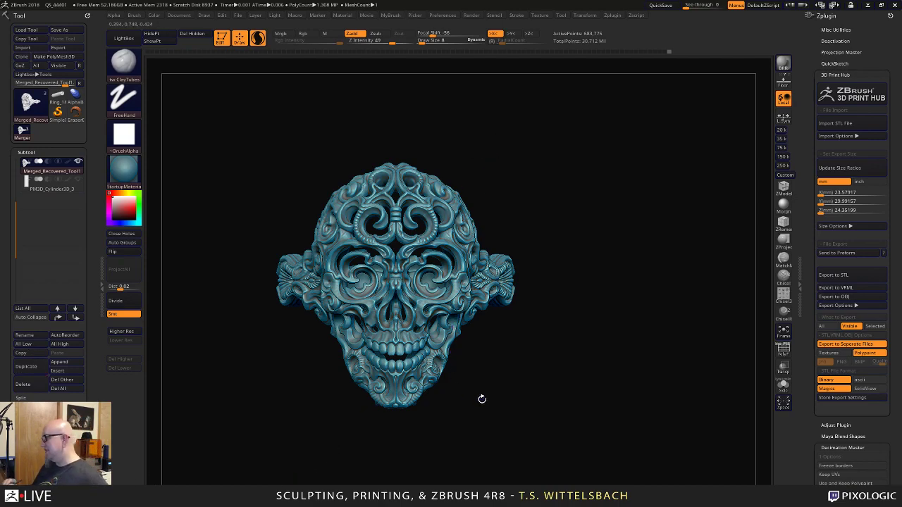
Try to send the visible skull ring from 3D Print Hub to PreForm and look for it on the build platform.
left_click(861, 253)
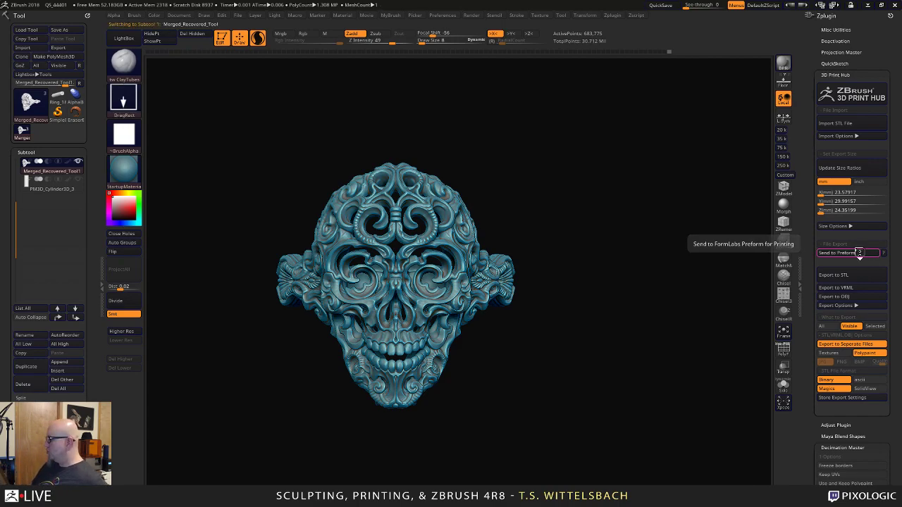
key("super")
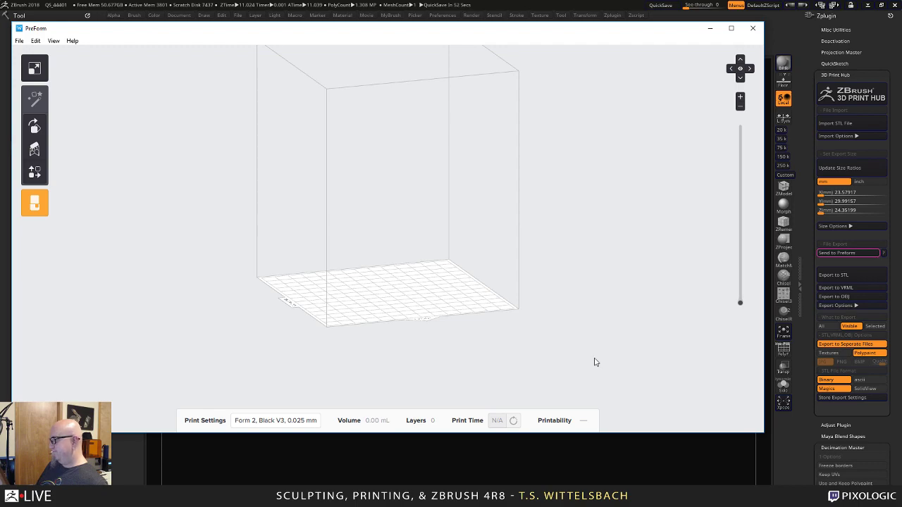
left_click(481, 478)
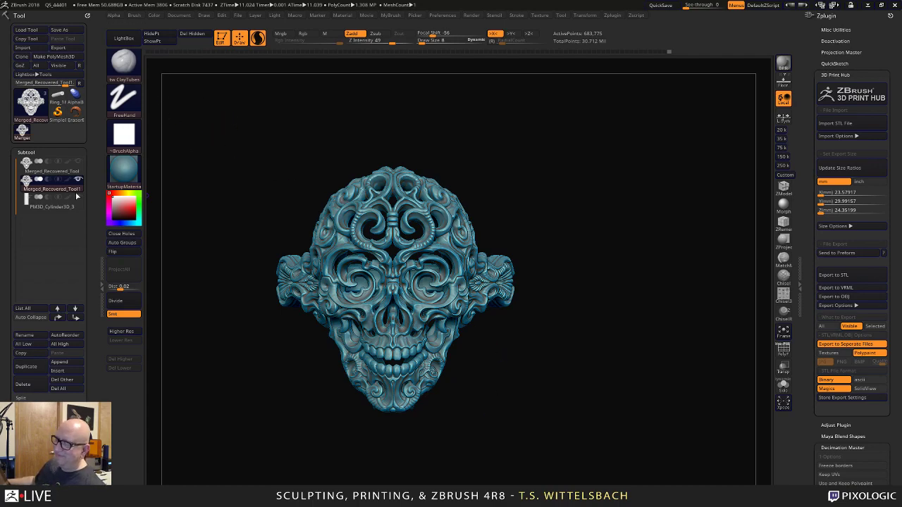
Compare the ring subtools' polygon counts and previews, ending with Merged_Recovered_Tool1 as the active subtool.
mouse_move(49, 189)
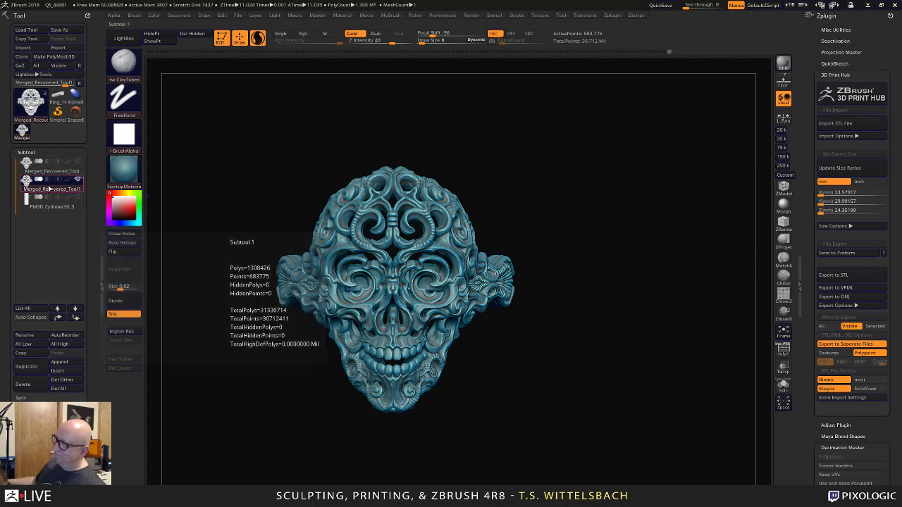
left_click(56, 207)
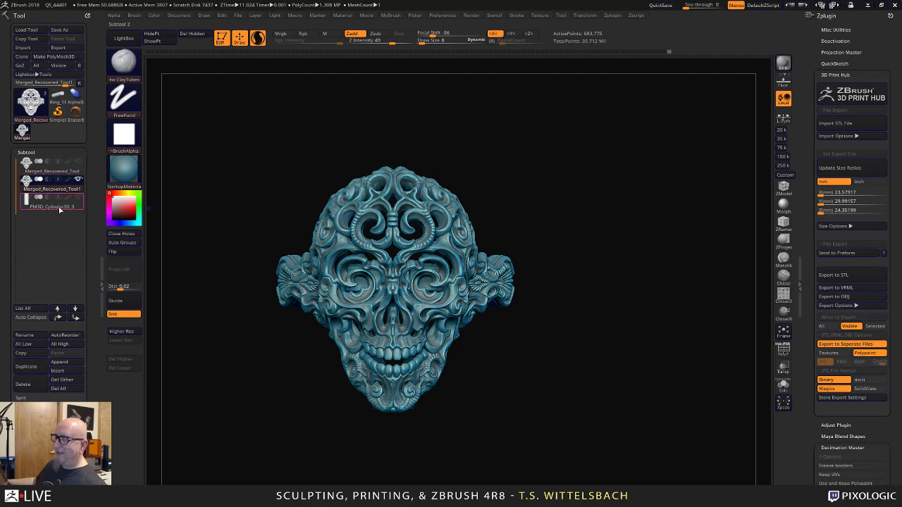
left_click(48, 171)
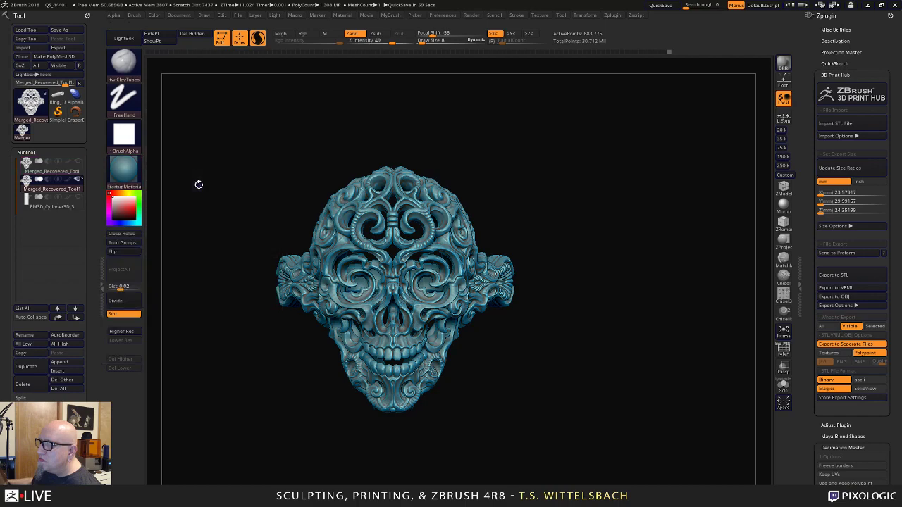
left_click(56, 172)
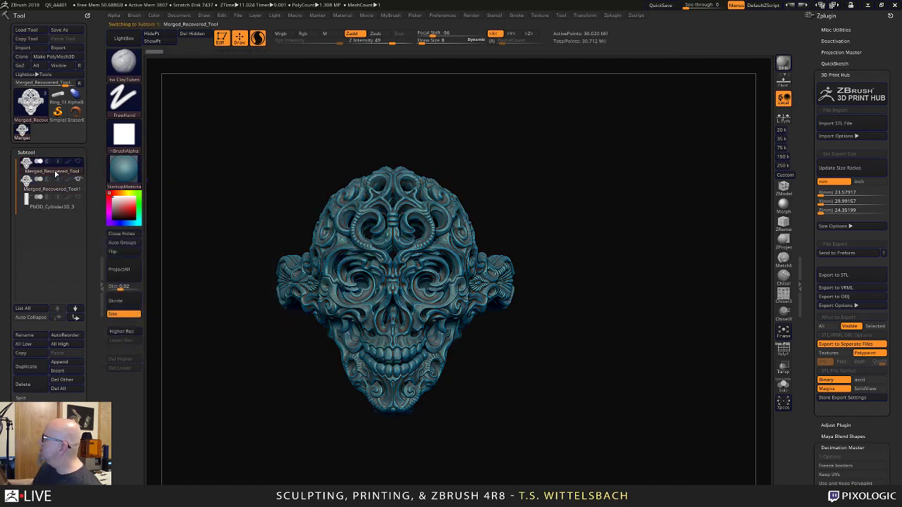
mouse_move(60, 188)
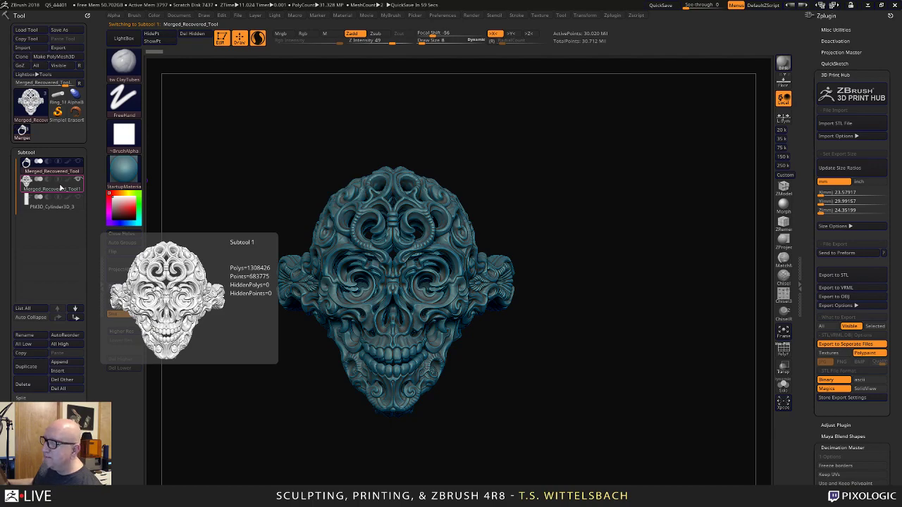
mouse_move(64, 171)
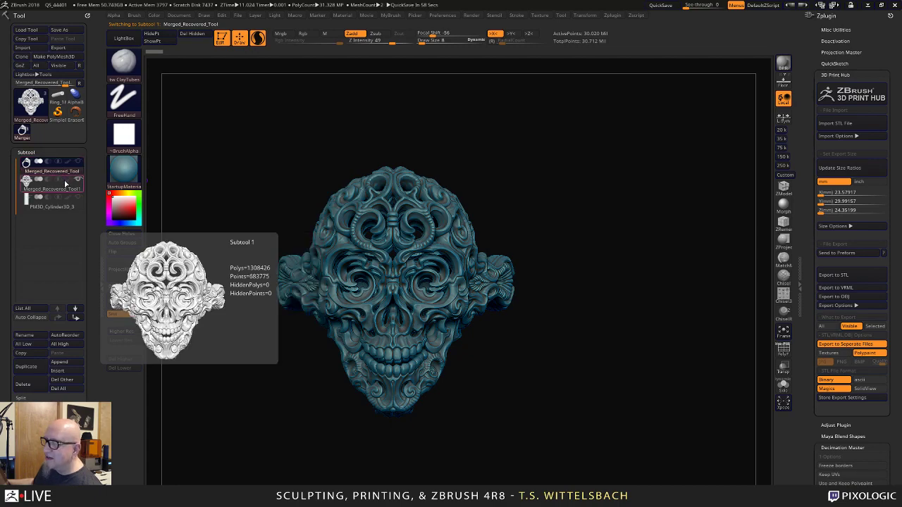
left_click(43, 189)
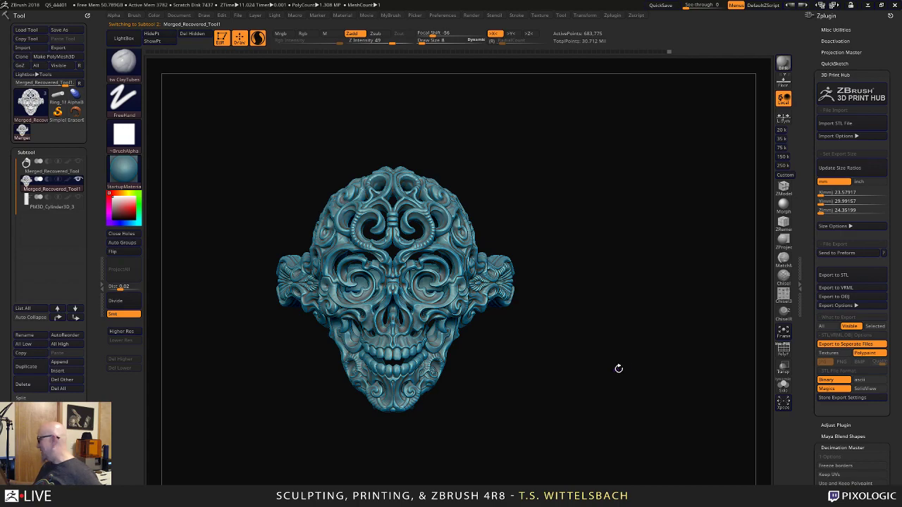
Send Merged_Recovered_Tool1 to PreForm, switch to PreForm and have the damaged model repaired automatically.
left_click(859, 253)
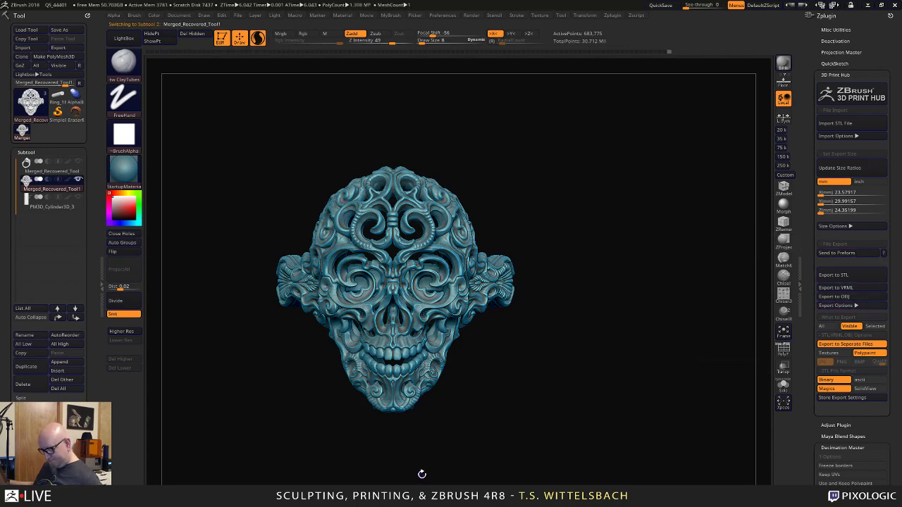
key("super")
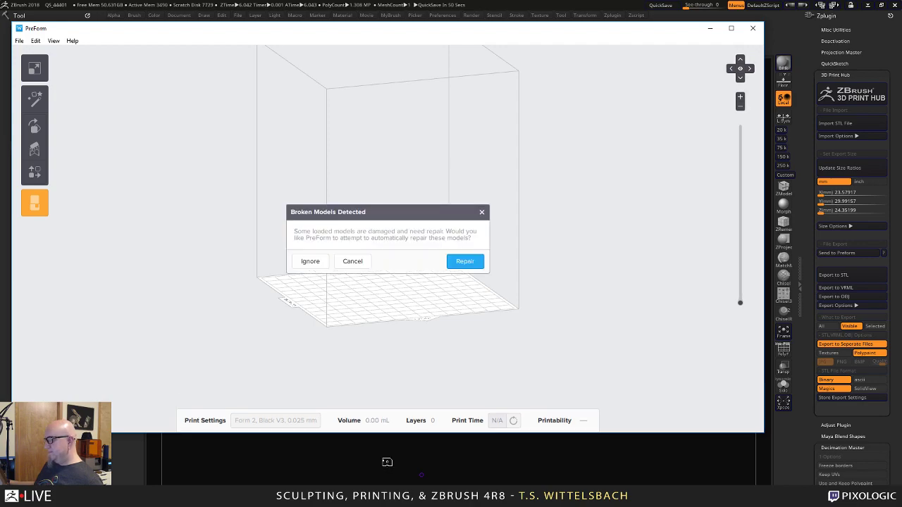
left_click(464, 261)
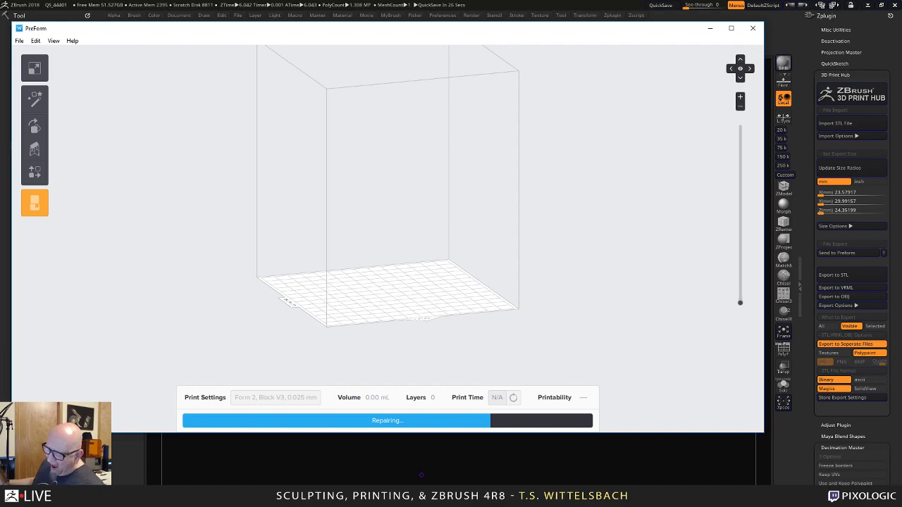
Switch back to ZBrush, check the ring's mesh integrity and fix its mesh.
left_click(78, 451)
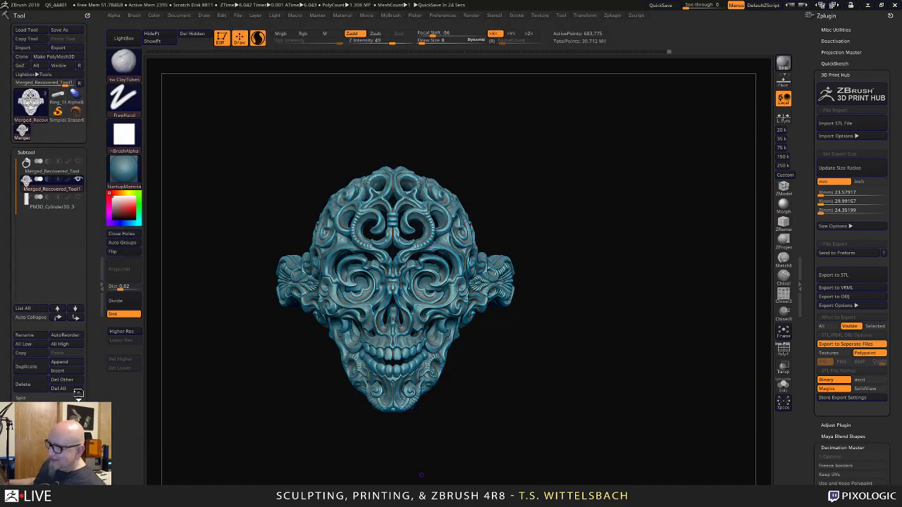
scroll(28, 366, "down", 3)
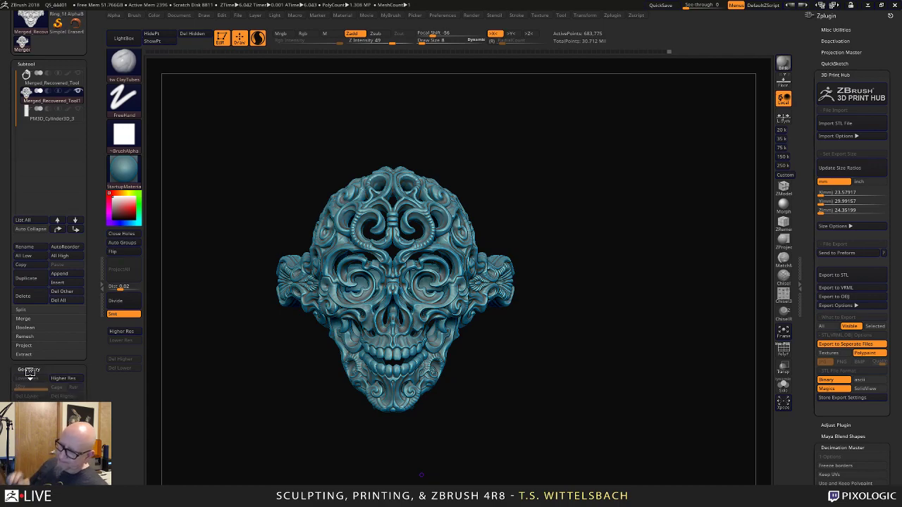
left_click(30, 370)
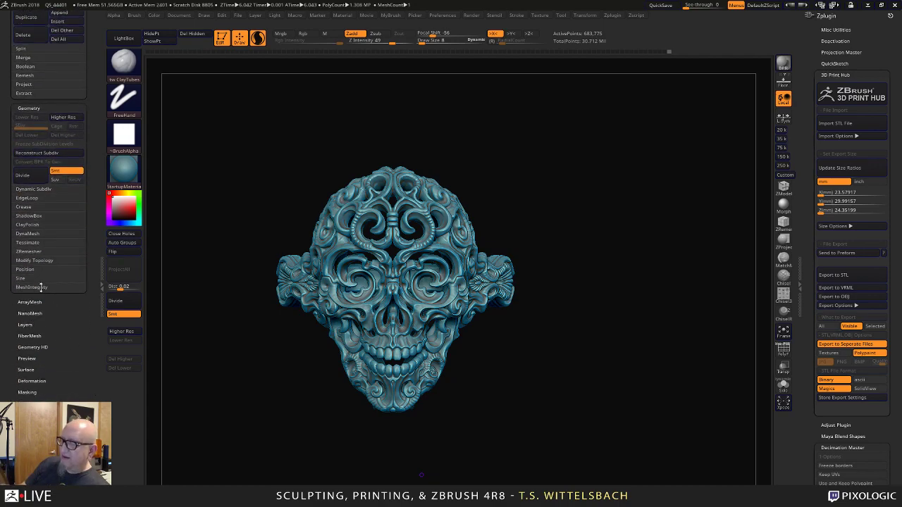
left_click(41, 287)
left_click(32, 297)
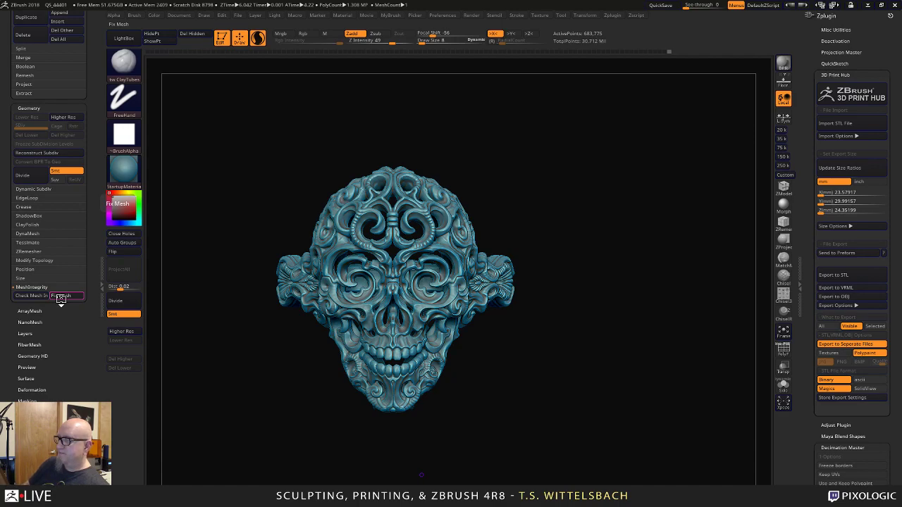
left_click(61, 297)
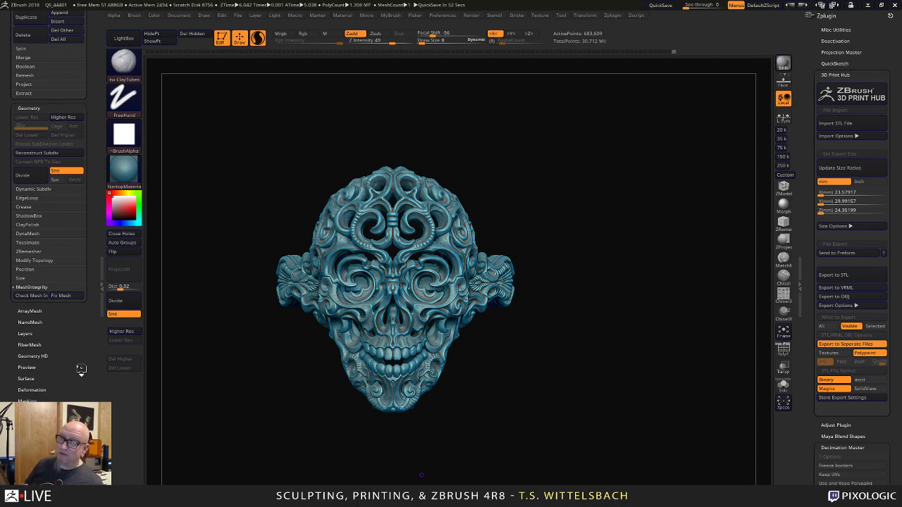
Switch to PreForm and check the imported ring's X, Y and Z size in millimetres.
left_click(866, 8)
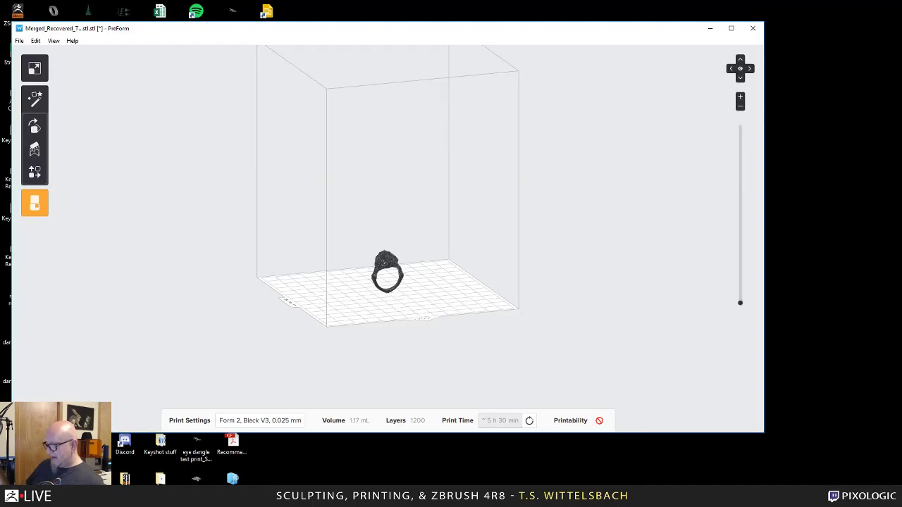
key("alt+Tab")
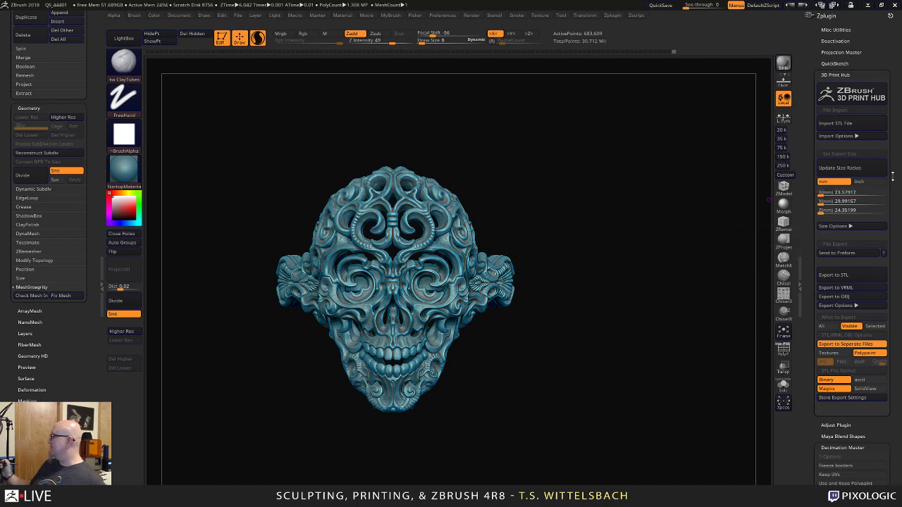
key("super")
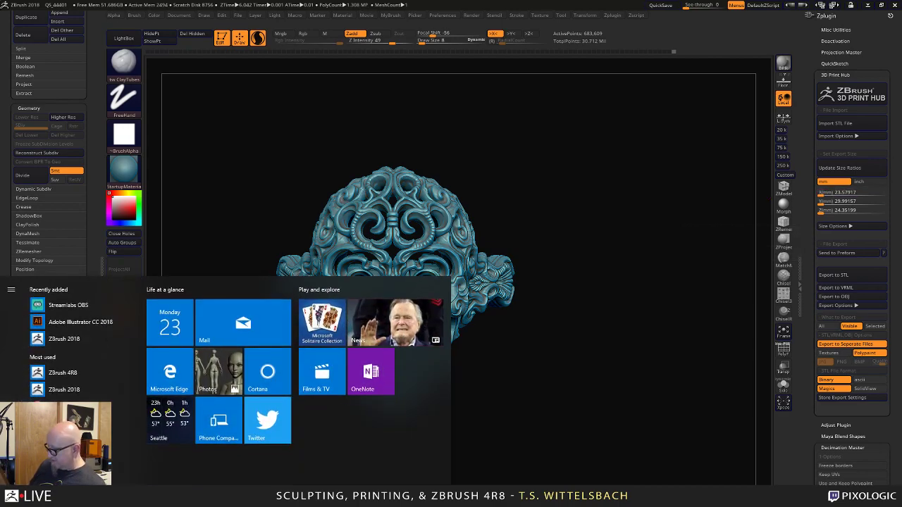
key("super")
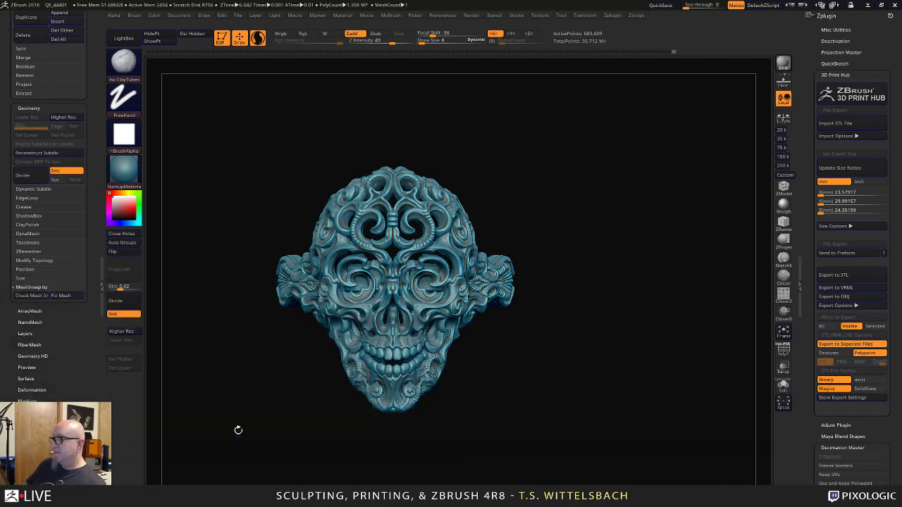
key("super")
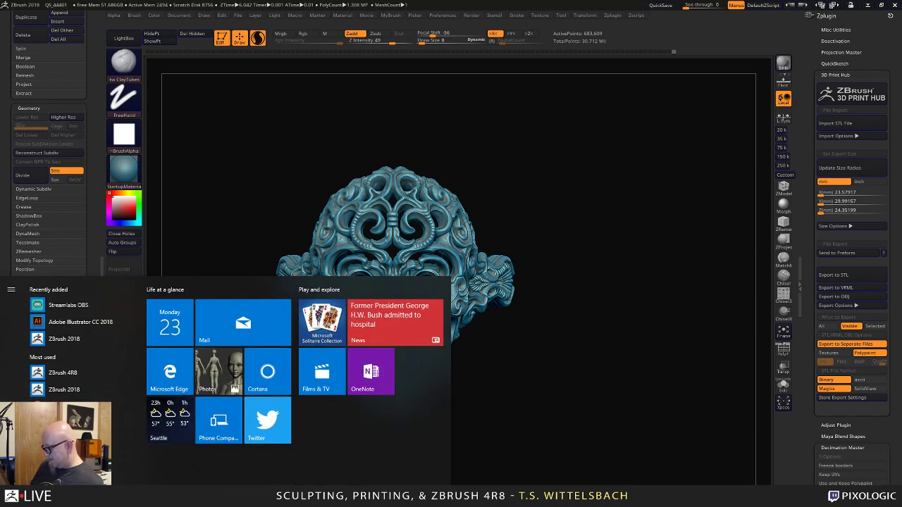
key("alt+Tab")
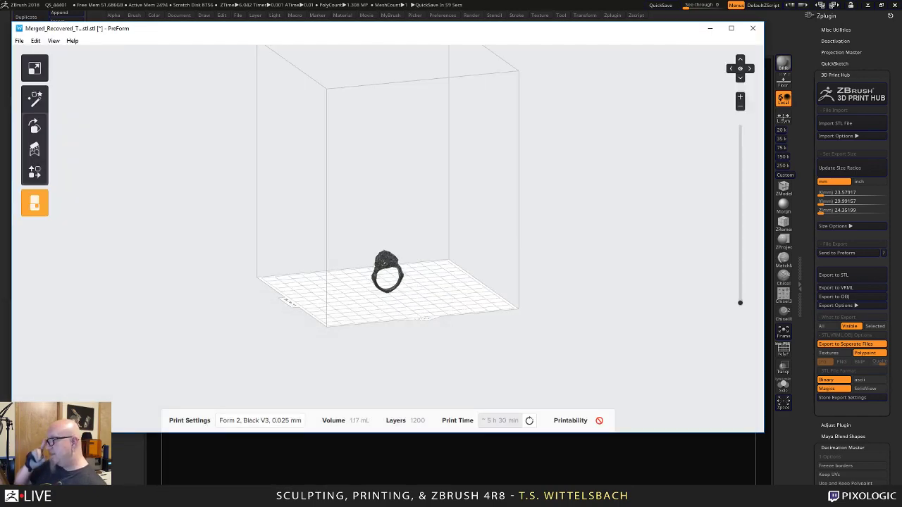
left_click(41, 72)
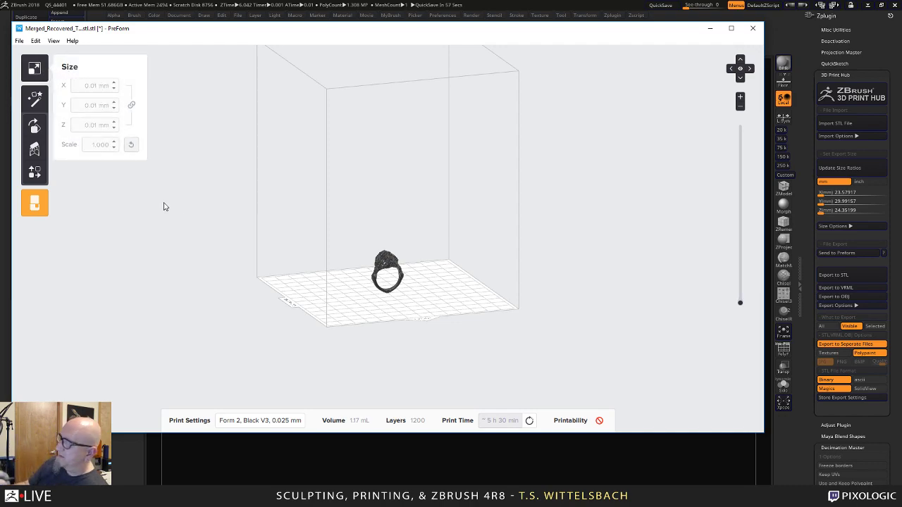
left_click(399, 267)
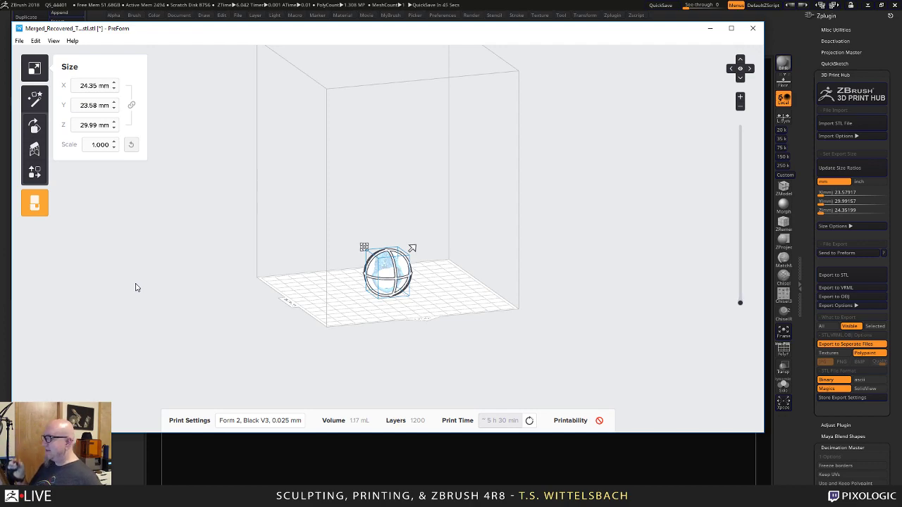
Tilt the ring clockwise in side view so the skull slopes down toward the build platform.
left_click(491, 347)
right_click_drag(453, 338, 469, 317)
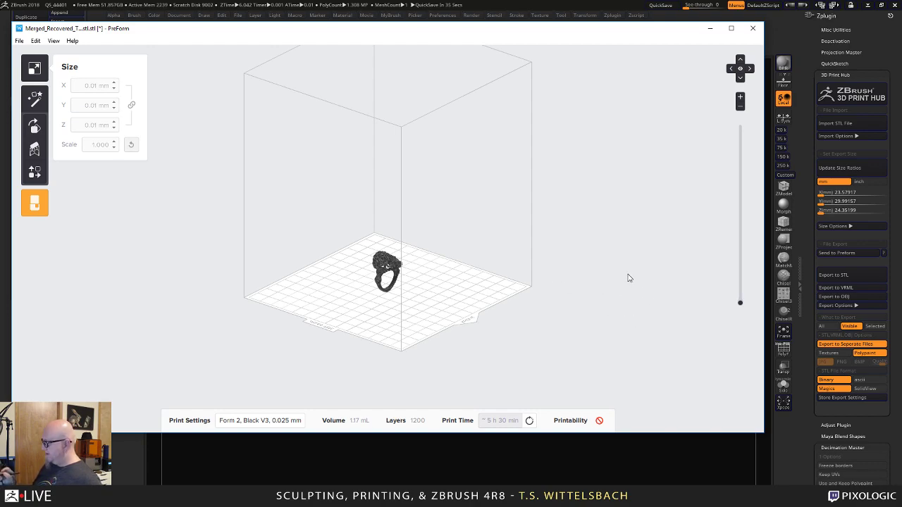
mouse_move(628, 275)
right_mouse_down()
mouse_move(640, 298)
mouse_move(578, 234)
mouse_move(610, 271)
mouse_move(641, 282)
right_mouse_up()
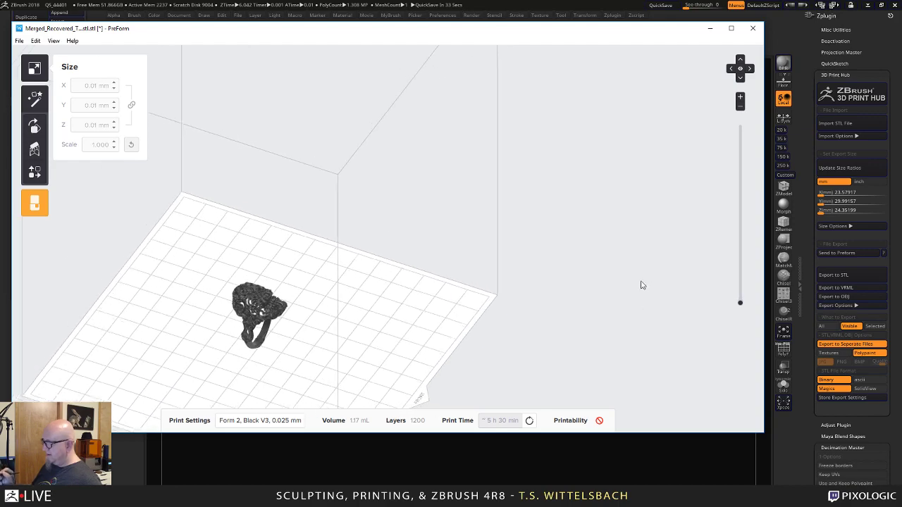
scroll(641, 284, "up", 3)
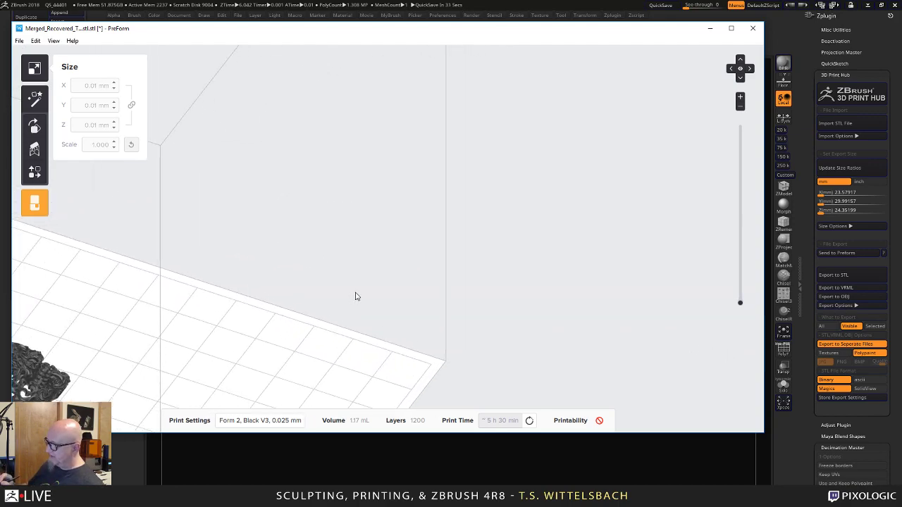
middle_click_drag(355, 295, 680, 161)
right_click_drag(435, 337, 463, 228)
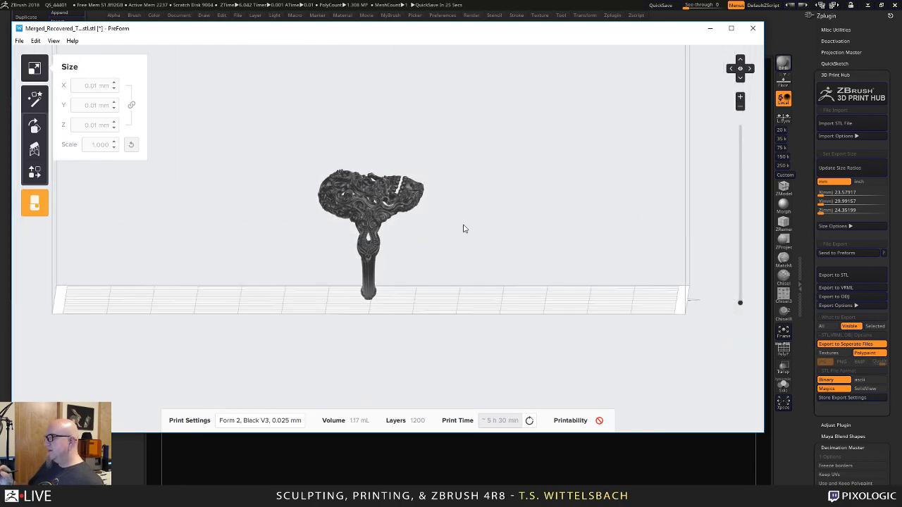
left_click(401, 204)
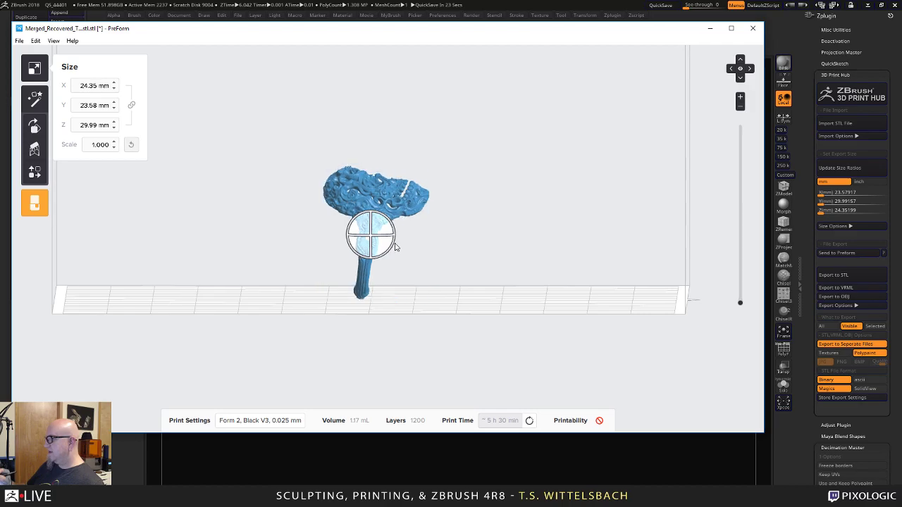
left_click_drag(394, 246, 387, 301)
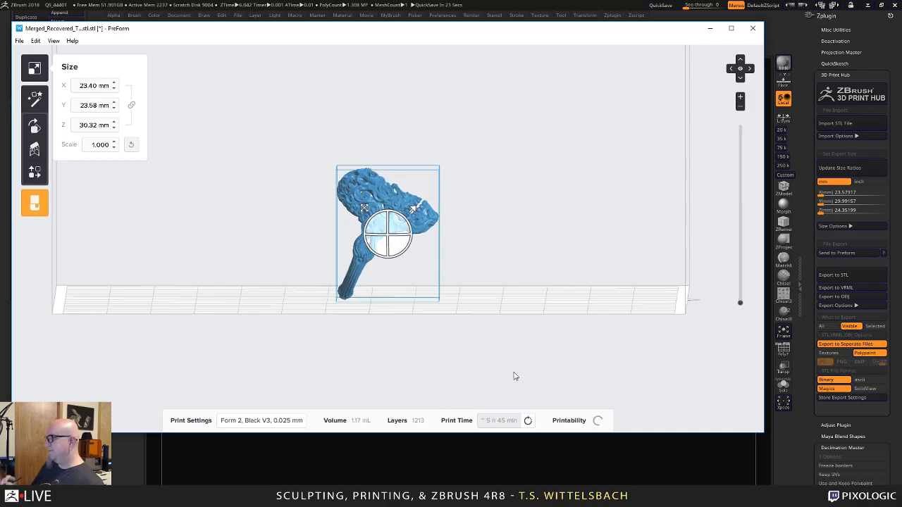
Generate print supports for the selected tilted ring using the existing density and point size settings.
mouse_move(514, 376)
right_mouse_down()
mouse_move(233, 389)
mouse_move(105, 382)
mouse_move(265, 381)
mouse_move(578, 331)
mouse_move(528, 342)
mouse_move(516, 358)
right_mouse_up()
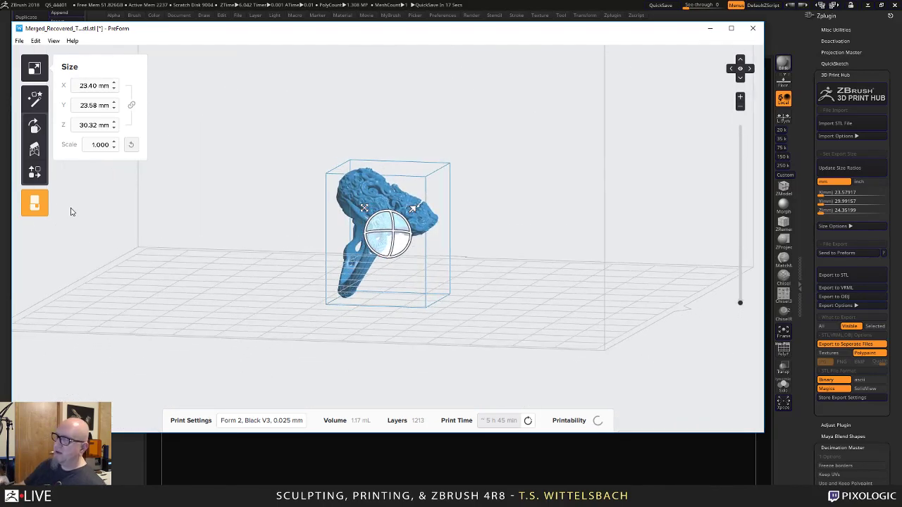
left_click(35, 149)
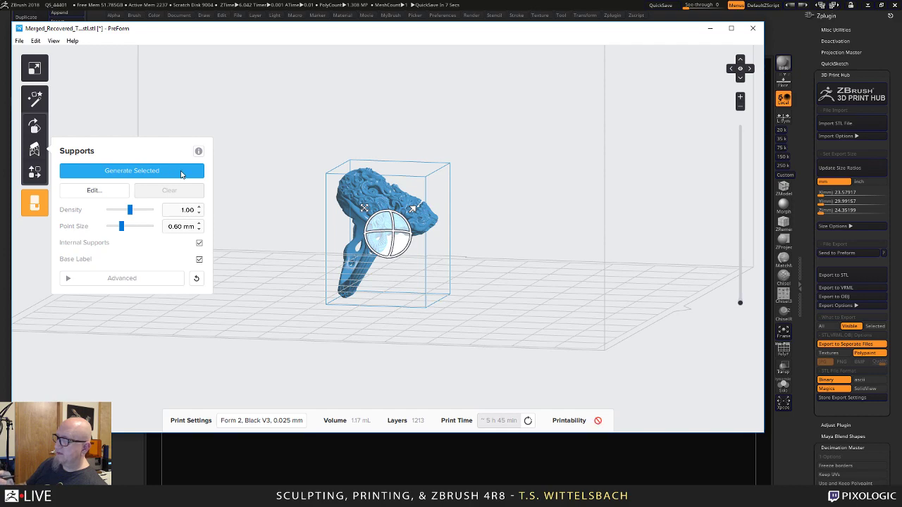
left_click(176, 174)
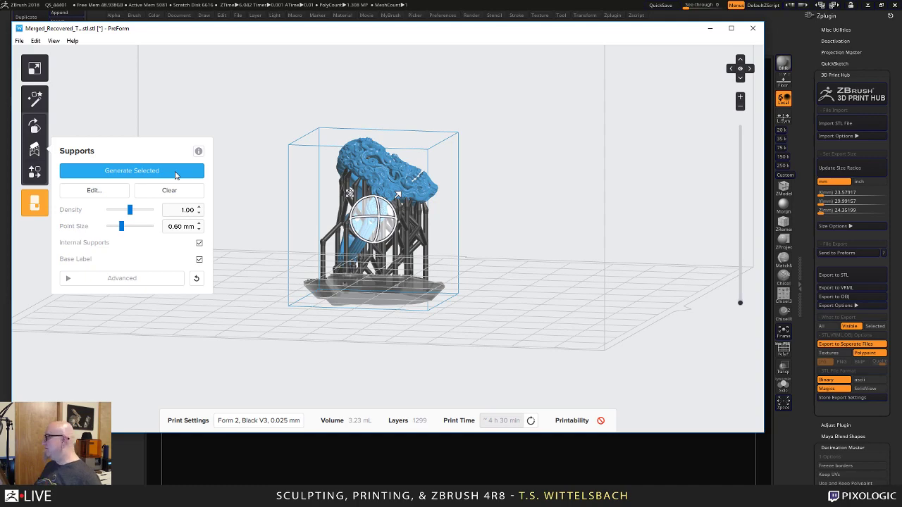
Switch back to ZBrush and start updating the size ratios of the ring subtool.
left_click(739, 486)
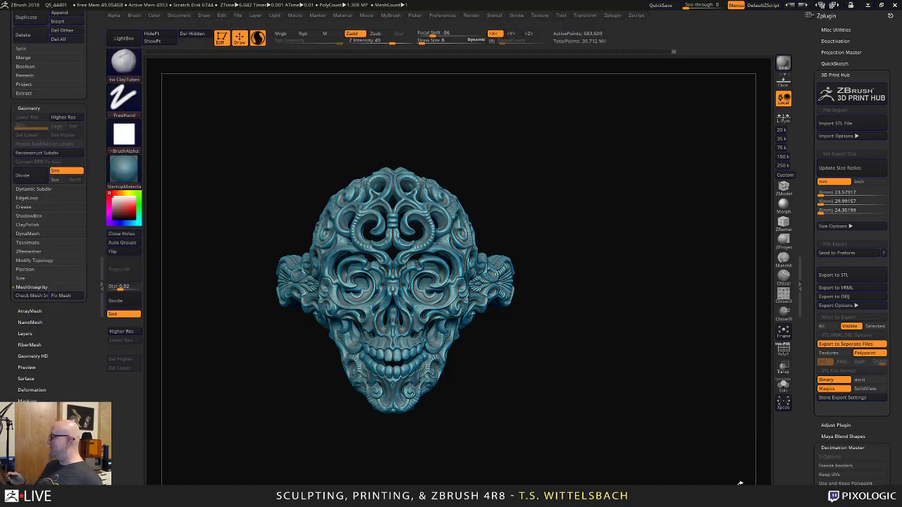
left_click(871, 168)
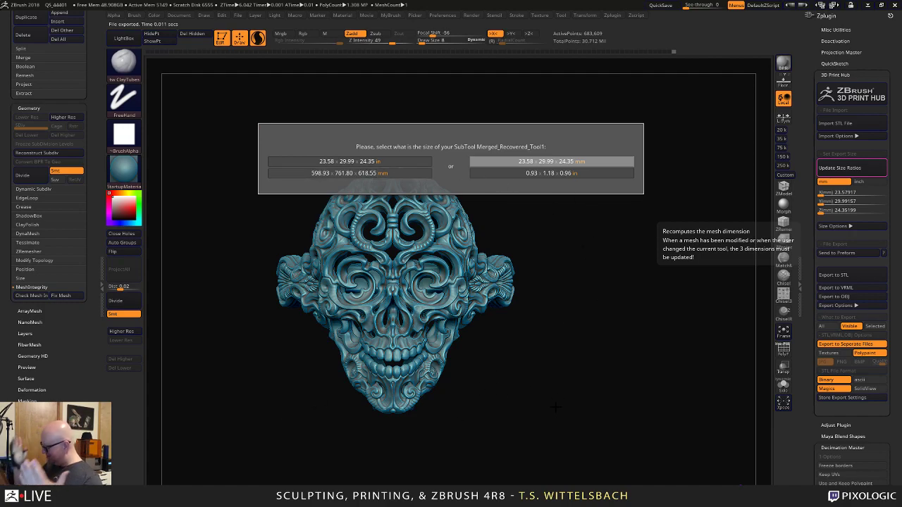
Define the merged skull ring's size as 23.58 × 29.99 × 24.35 mm and collapse the 3D Print Hub and Decimation Master settings.
left_click(607, 160)
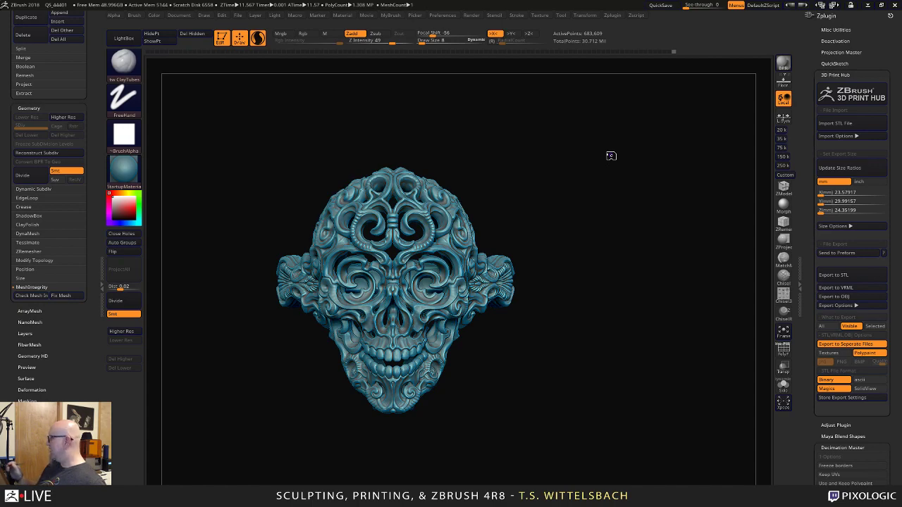
left_click_drag(897, 234, 901, 331)
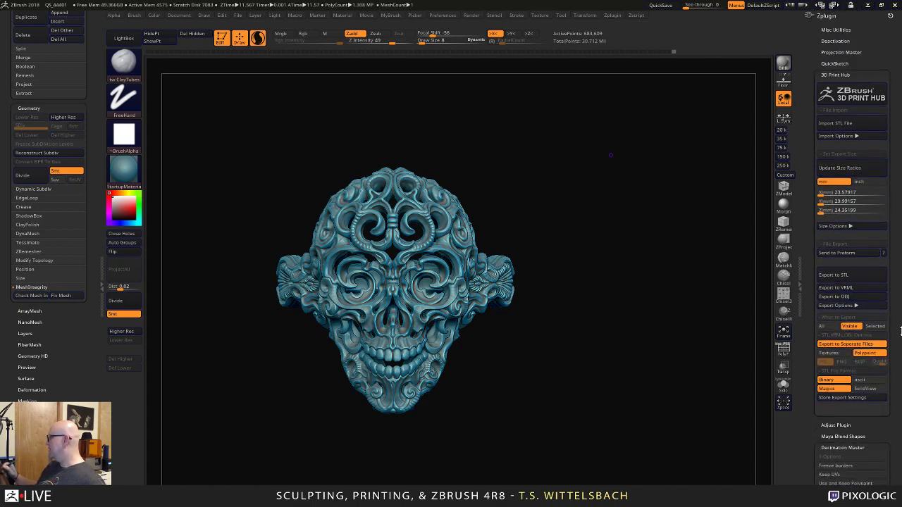
left_click(853, 73)
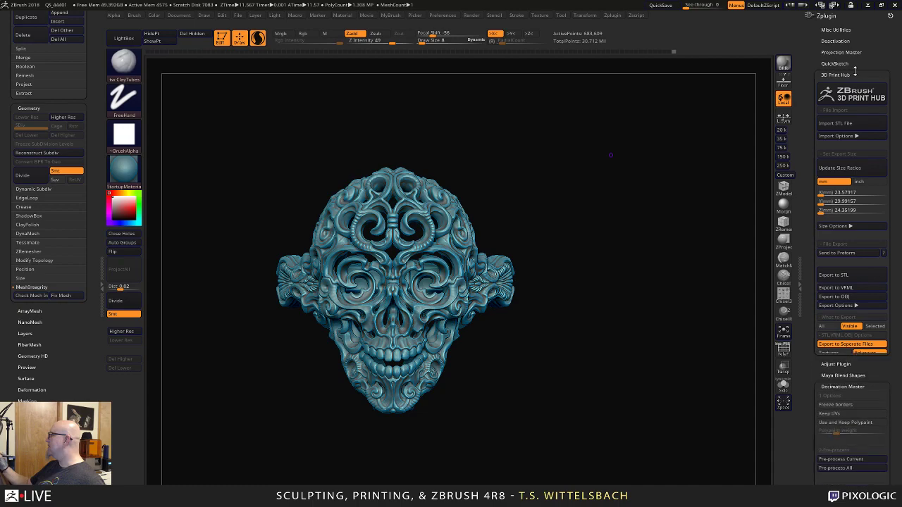
left_click(854, 108)
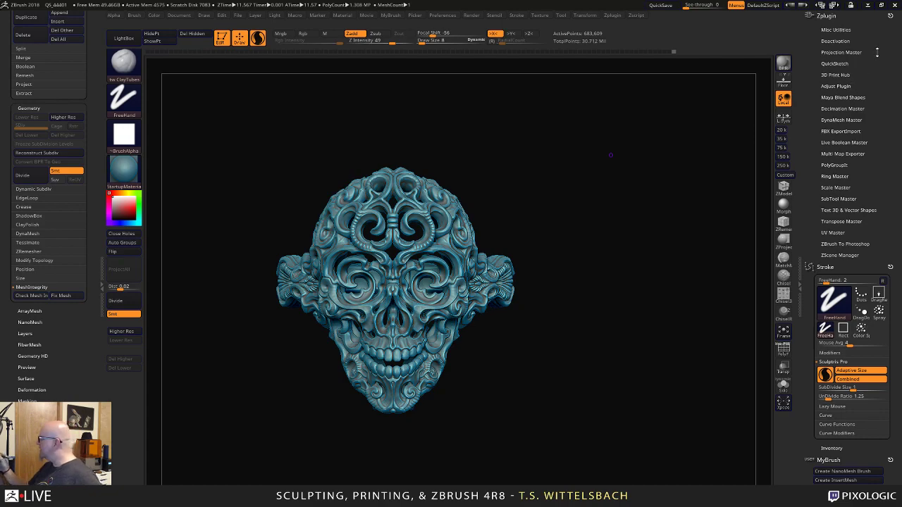
left_click(838, 187)
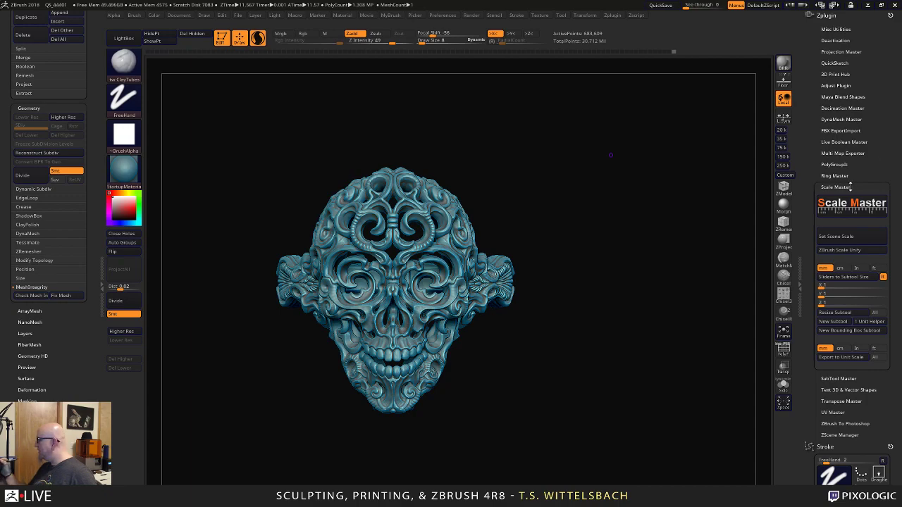
left_click(852, 187)
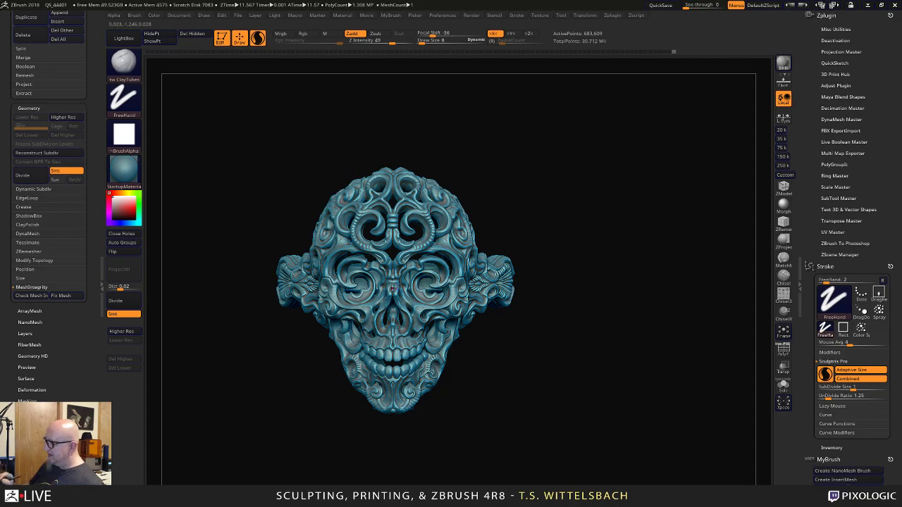
Examine the skull ring's filigree, side openings and band from the front, side and above.
left_click_drag(471, 229, 438, 243)
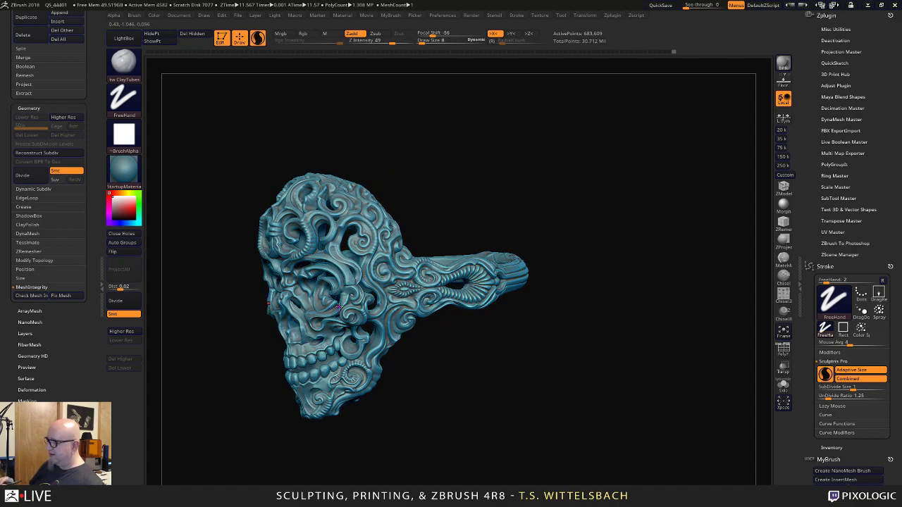
left_click_drag(627, 264, 592, 269)
left_click_drag(681, 308, 611, 378)
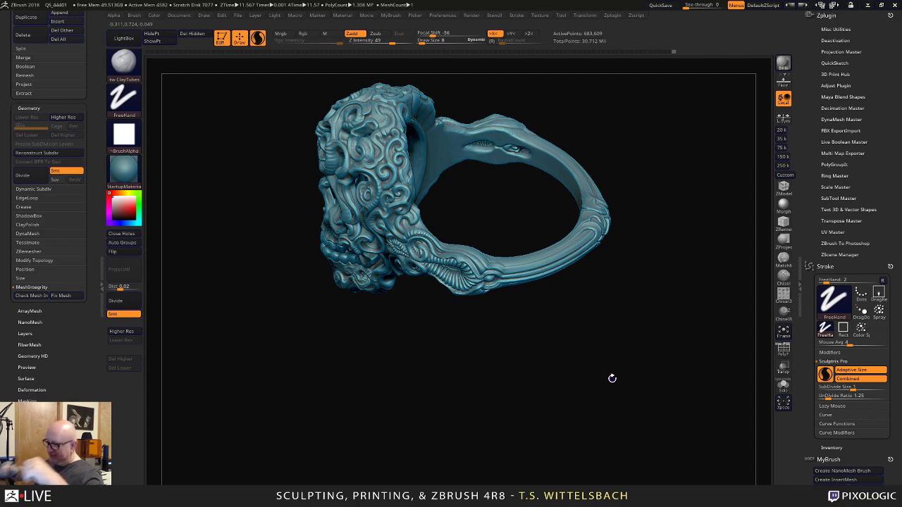
left_click_drag(612, 378, 628, 382, "shift")
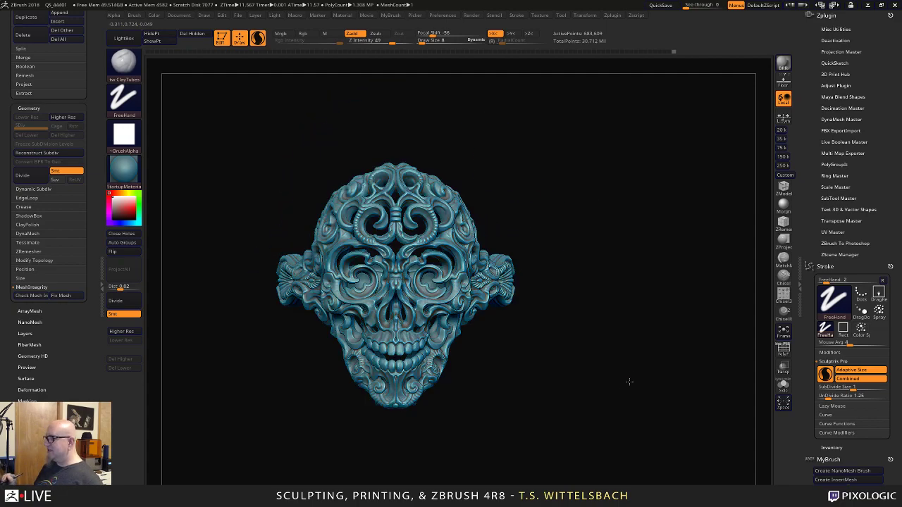
left_click_drag(555, 367, 656, 348, "alt")
mouse_move(584, 402)
left_mouse_down()
mouse_move(599, 428)
mouse_move(587, 455)
left_mouse_up()
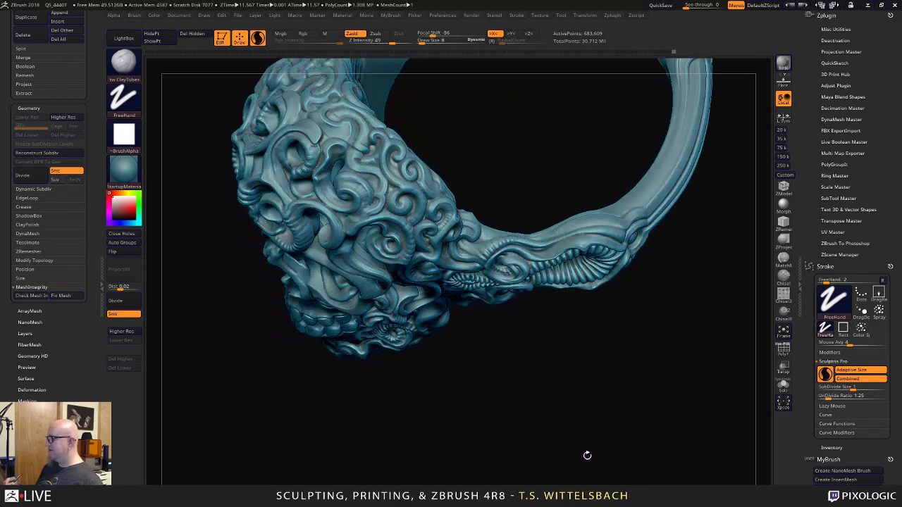
mouse_move(622, 369)
left_mouse_down()
mouse_move(624, 409)
mouse_move(606, 390)
left_mouse_up()
left_click_drag(623, 341, 567, 503)
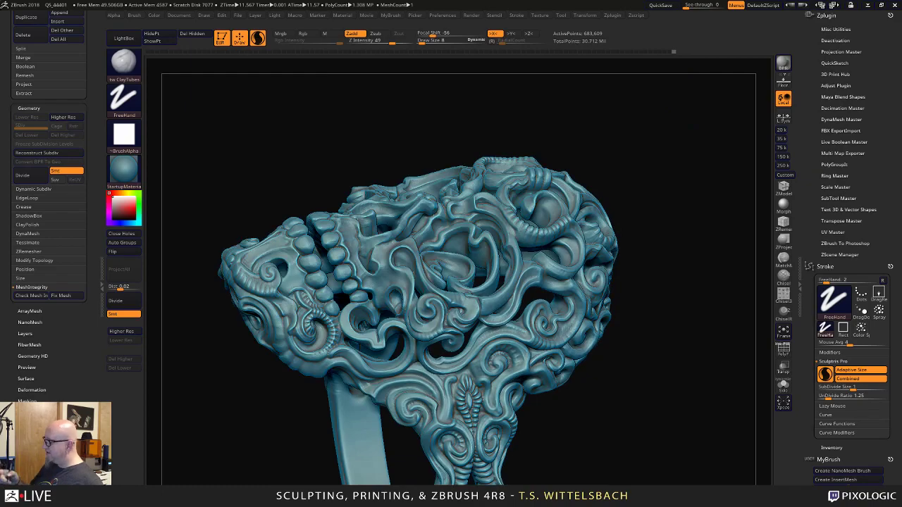
Isolate a thin slice across the skull's eye area by hiding the rest of the mesh, and view it as a cross-section.
left_click_drag(667, 177, 628, 190)
mouse_move(664, 177)
left_mouse_down()
mouse_move(660, 162)
mouse_move(521, 306)
mouse_move(612, 319)
mouse_move(567, 313)
mouse_move(575, 323)
left_mouse_up()
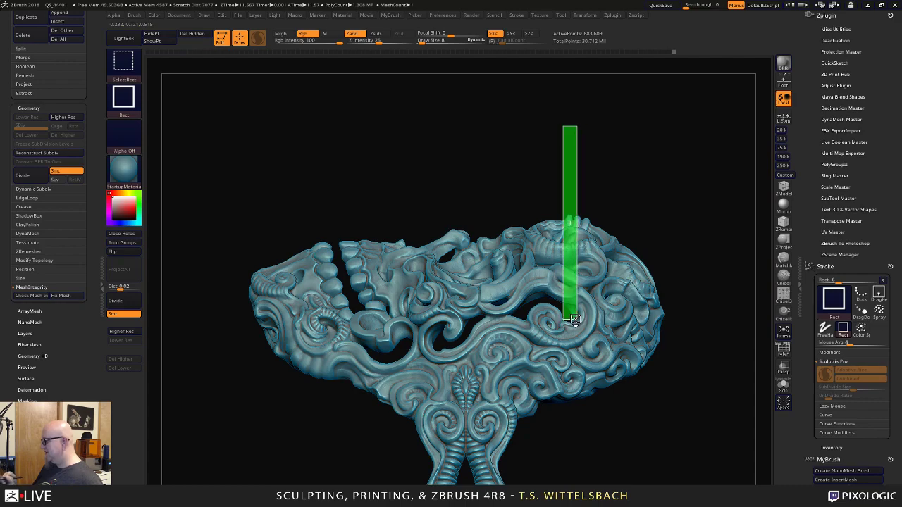
left_click_drag(623, 401, 630, 222)
Measure with the Transpose line downward from the right inner wall section and horizontally across the central loop's opening.
key("w")
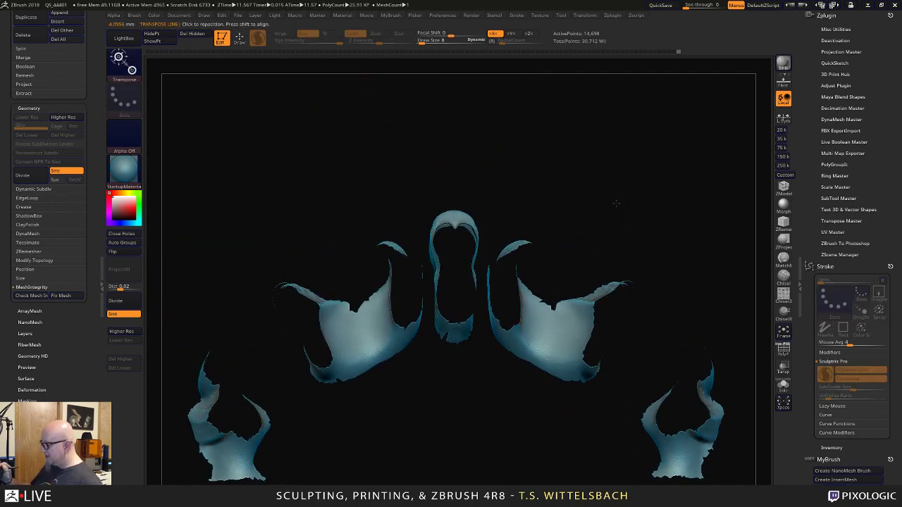
left_click_drag(586, 274, 614, 224, "alt")
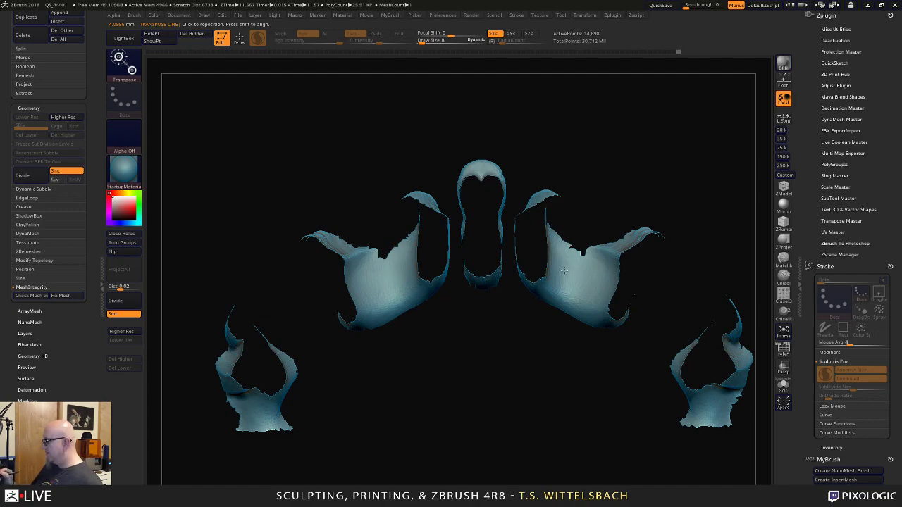
mouse_move(562, 270)
right_mouse_down("alt")
mouse_move(565, 284)
mouse_move(561, 251)
right_mouse_up("alt")
left_click_drag(564, 260, 560, 401, "shift")
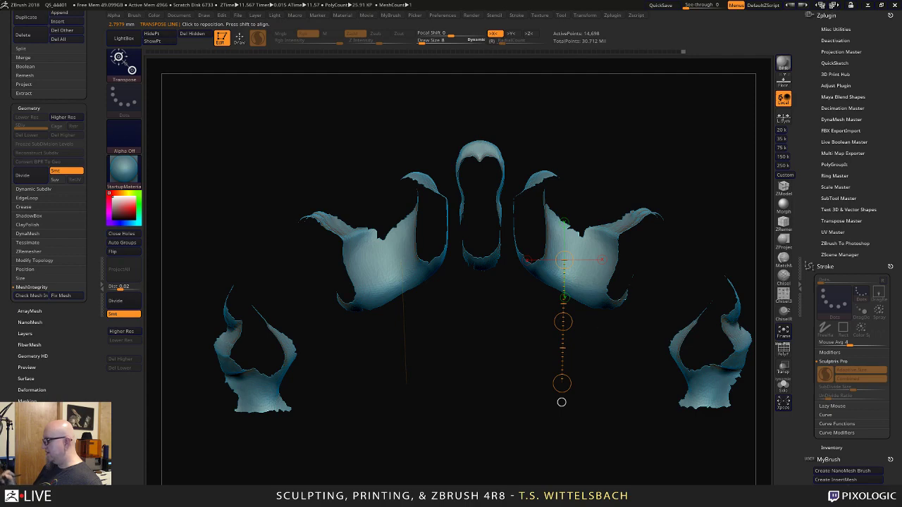
left_click_drag(593, 282, 577, 219)
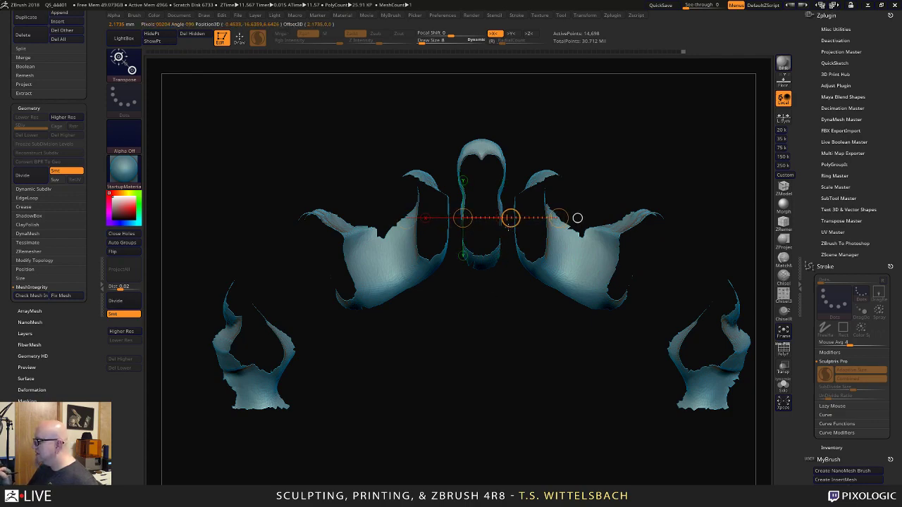
left_click_drag(578, 219, 388, 217)
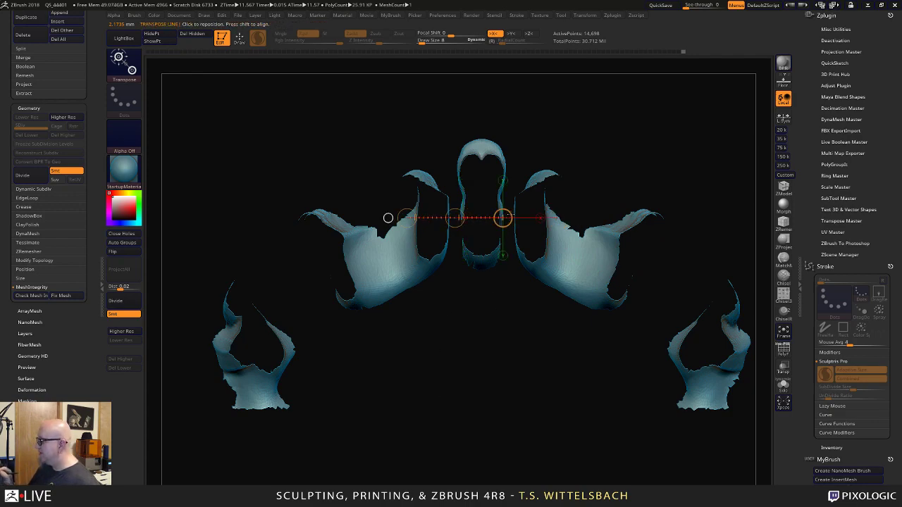
Measure the central loop's opening lengthwise with a vertical Transpose line, extending it beyond the loop's upper end.
left_click_drag(578, 217, 544, 256)
left_click(479, 216)
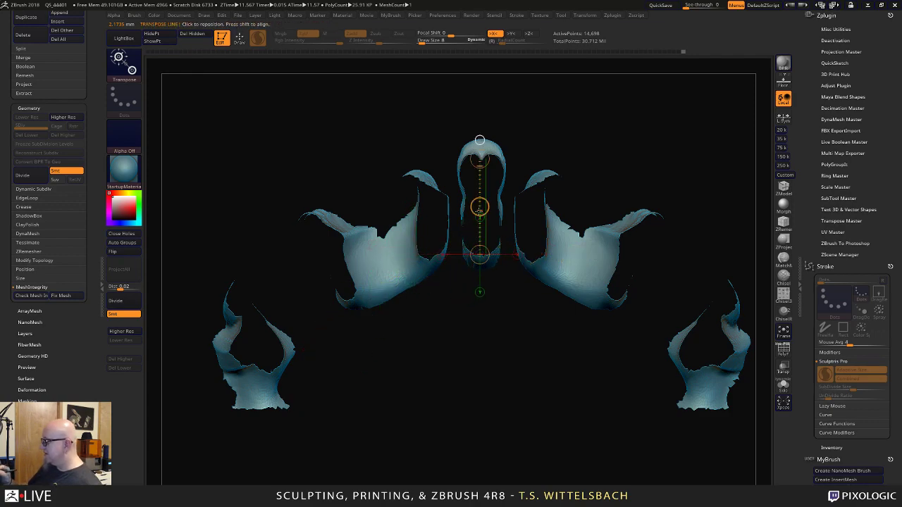
left_click_drag(479, 212, 485, 211)
left_click_drag(557, 125, 536, 193, "alt")
left_click_drag(468, 273, 472, 272)
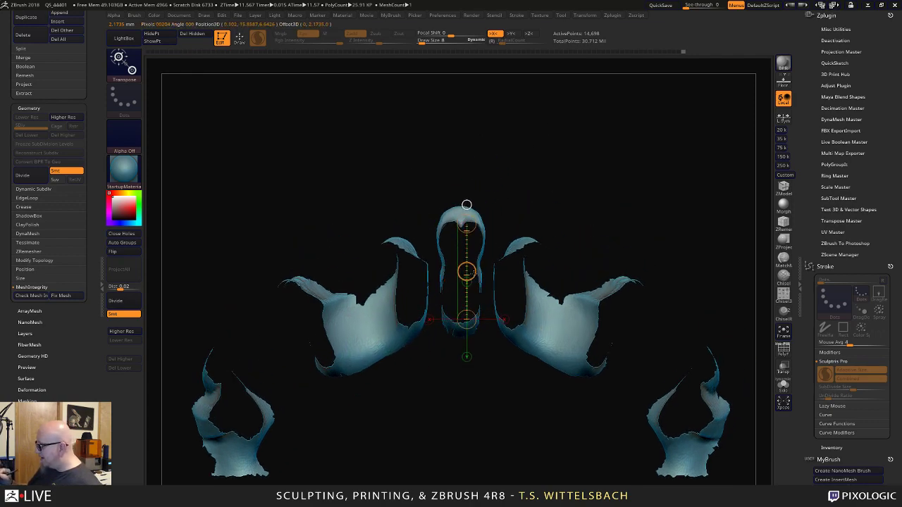
left_click_drag(466, 205, 466, 184)
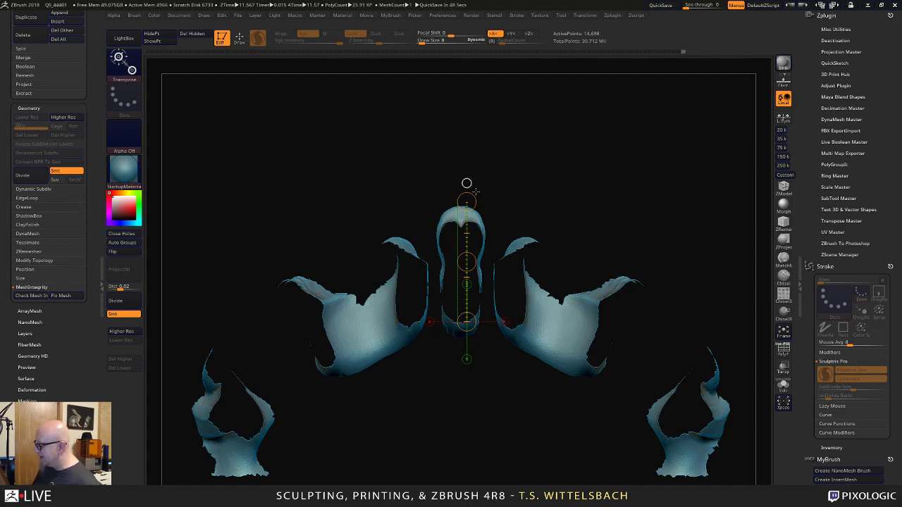
mouse_move(515, 417)
left_mouse_down()
mouse_move(579, 421)
mouse_move(519, 420)
mouse_move(508, 401)
left_mouse_up()
left_click_drag(561, 220, 578, 191)
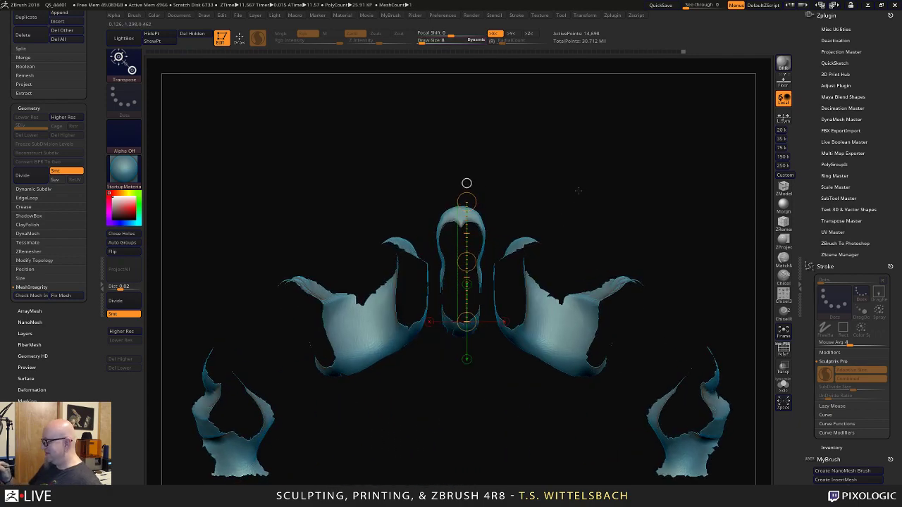
Measure the gap beside the central loop vertically, and the outer opening of the right wall section diagonally.
left_click_drag(411, 325, 411, 242, "shift")
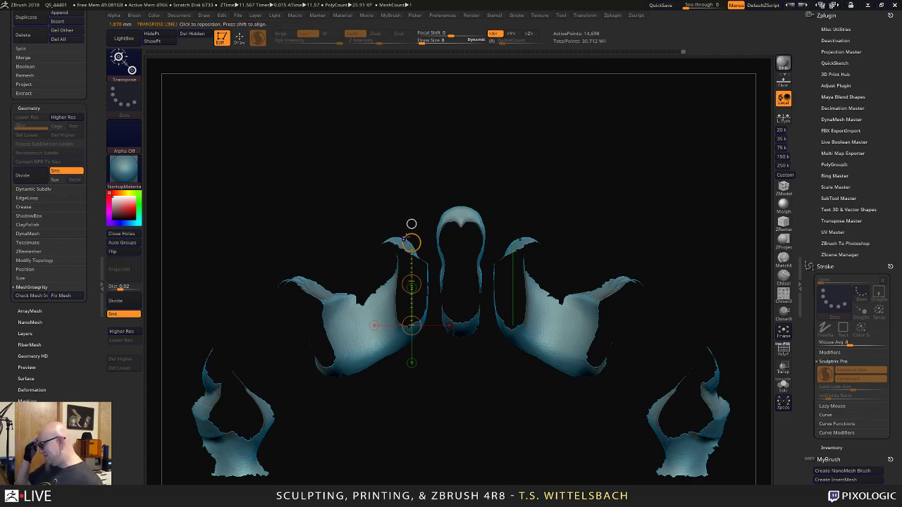
left_click(597, 367, "alt")
left_click_drag(598, 367, 641, 262)
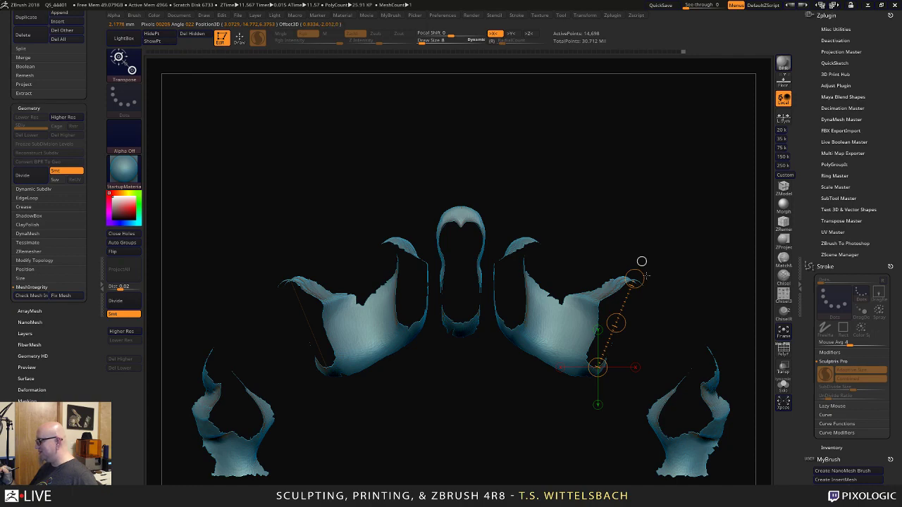
left_click_drag(598, 461, 548, 405, "alt")
mouse_move(478, 391)
left_mouse_down()
mouse_move(461, 396)
mouse_move(451, 417)
mouse_move(478, 390)
left_mouse_up()
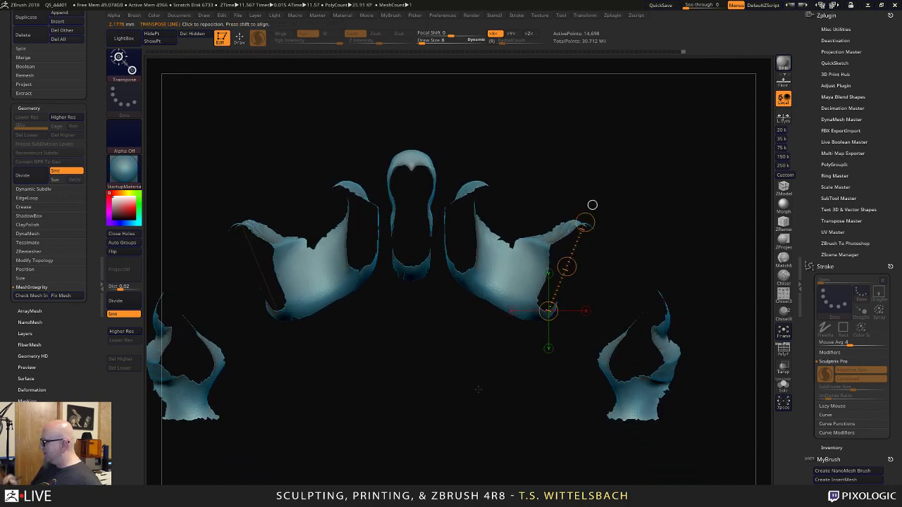
Measure across the opening of the slice's lower outer section and check the line with the slice viewed edge-on.
left_click_drag(675, 234, 539, 193, "alt")
left_click_drag(476, 333, 557, 299)
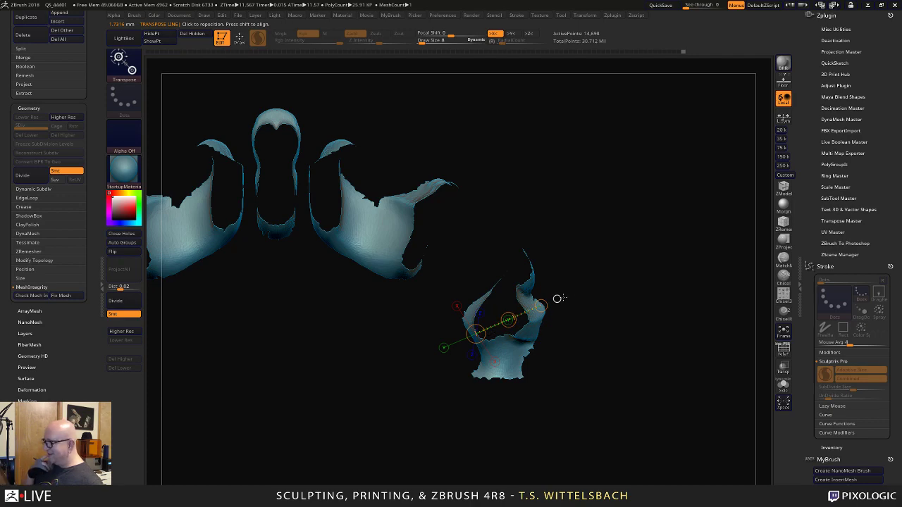
left_click_drag(624, 184, 610, 304)
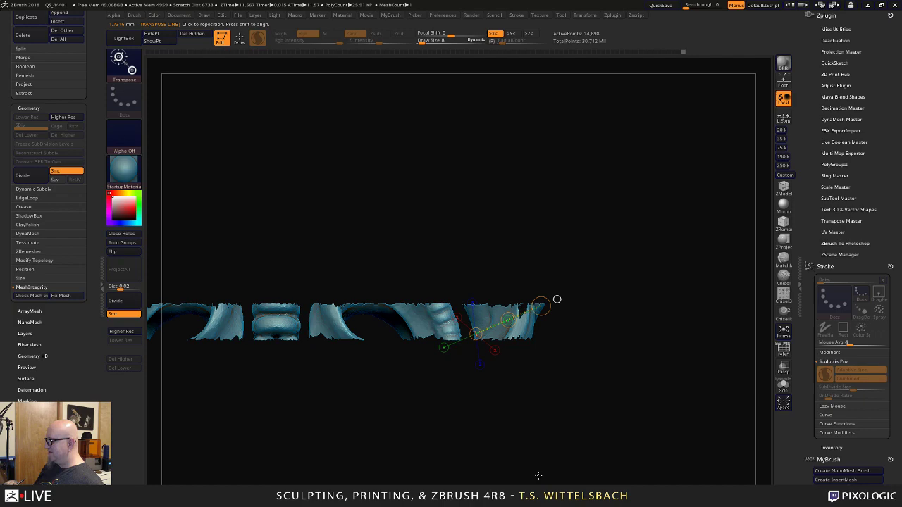
left_click_drag(537, 475, 568, 367)
Redraw the Transpose line across the enlarged lower outer section and shorten it to span only the opening.
left_click(495, 305)
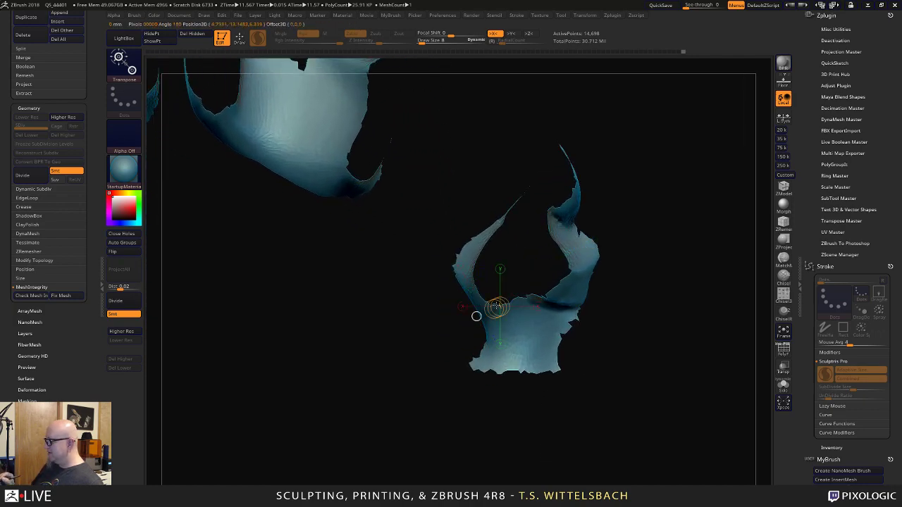
left_click_drag(469, 276, 631, 210)
left_click_drag(639, 286, 607, 326, "alt")
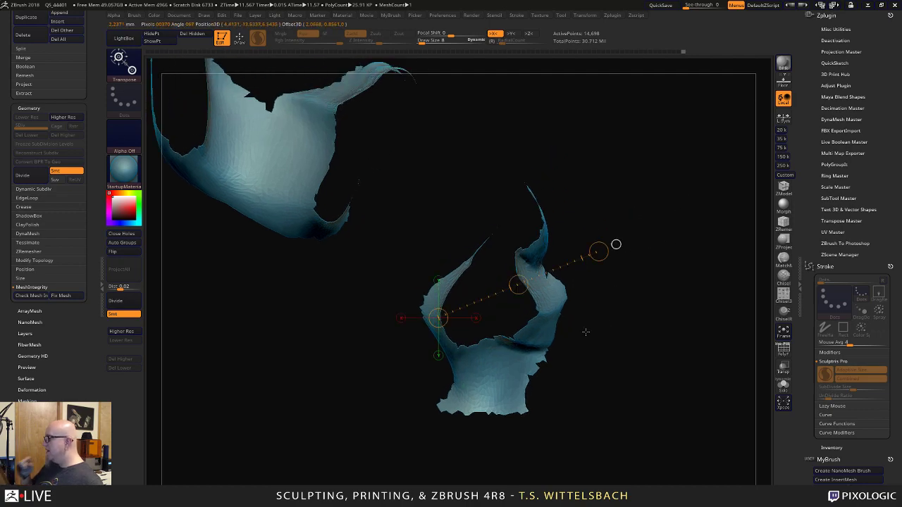
left_click_drag(616, 244, 537, 272)
left_click(539, 273)
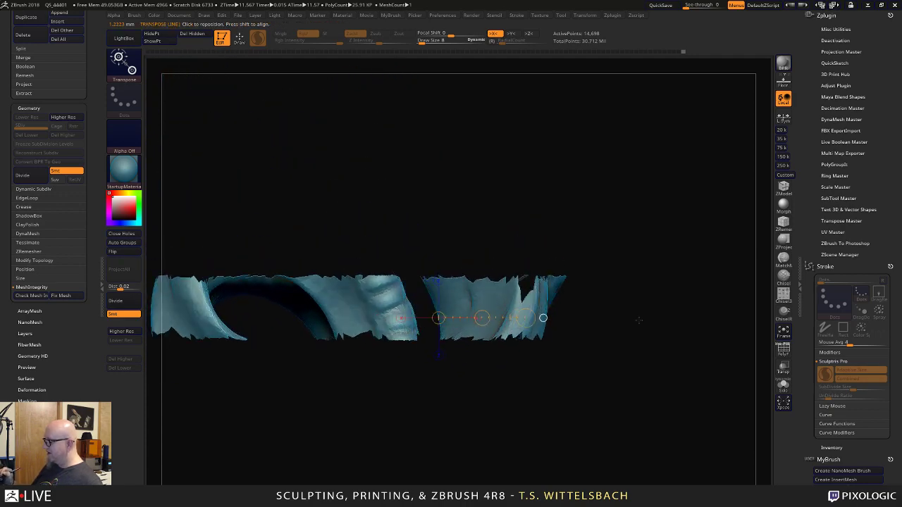
left_click_drag(631, 336, 628, 224, "shift")
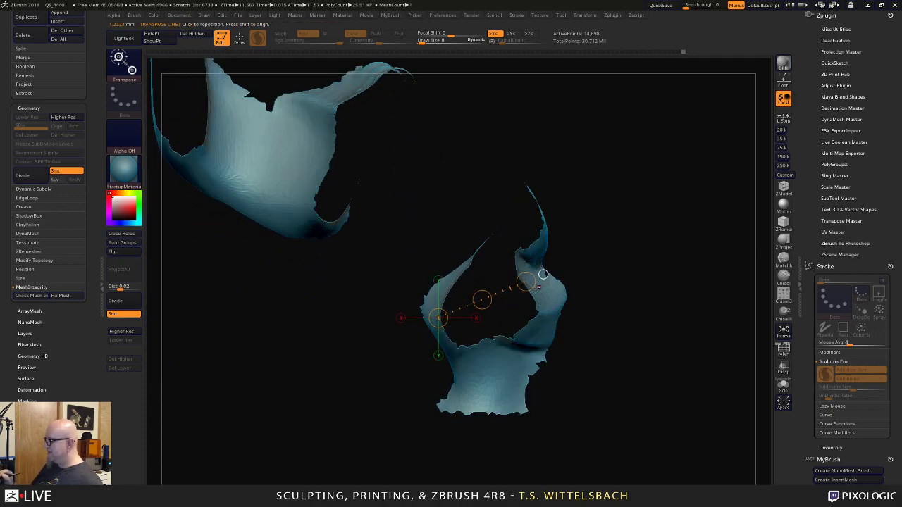
Remeasure the lower outer section's opening along steeper diagonals, from its left inner edge to the upper right tip.
left_click_drag(536, 289, 438, 186)
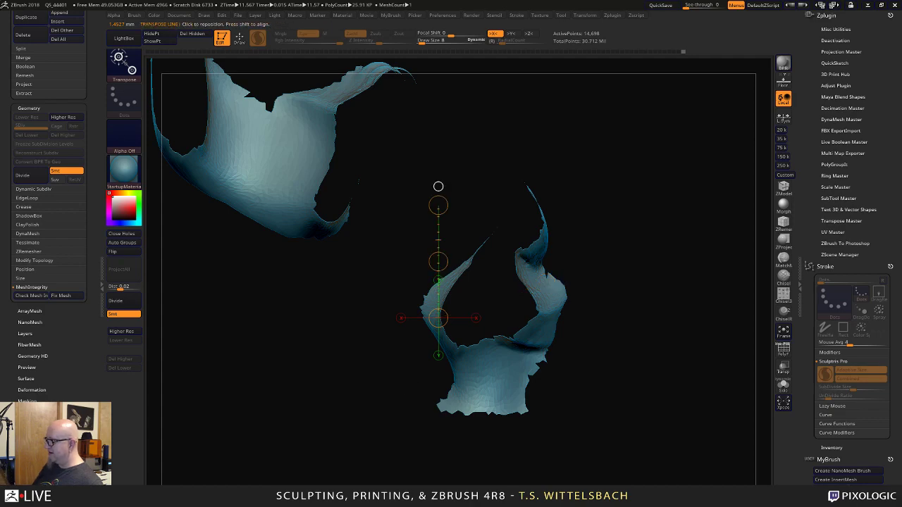
left_click(474, 319)
left_click_drag(617, 266, 544, 281, "shift")
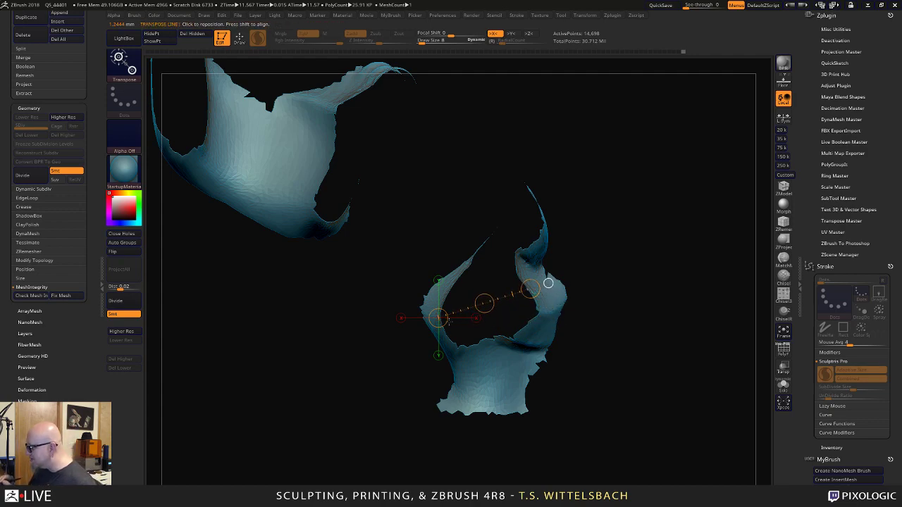
mouse_move(489, 308)
left_mouse_down()
mouse_move(499, 313)
mouse_move(491, 308)
left_mouse_up()
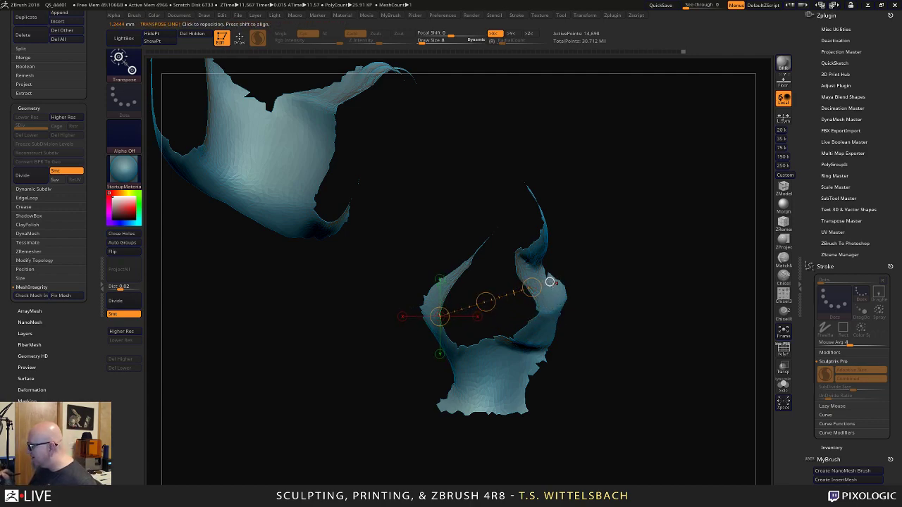
left_click_drag(550, 283, 544, 238)
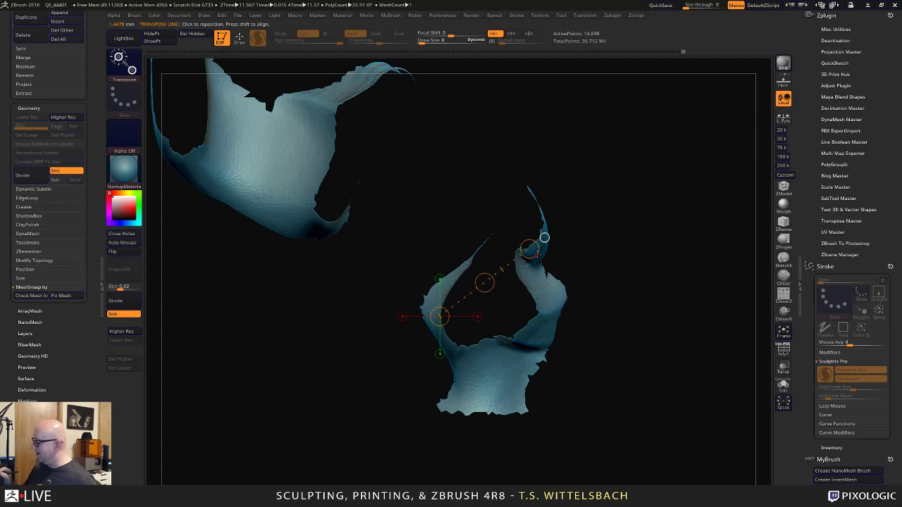
left_click_drag(537, 257, 541, 247)
left_click_drag(443, 329, 541, 232)
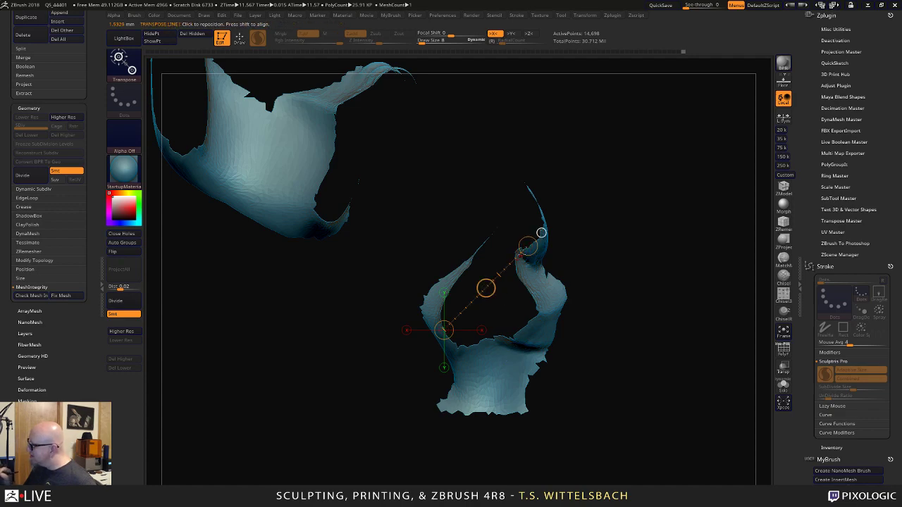
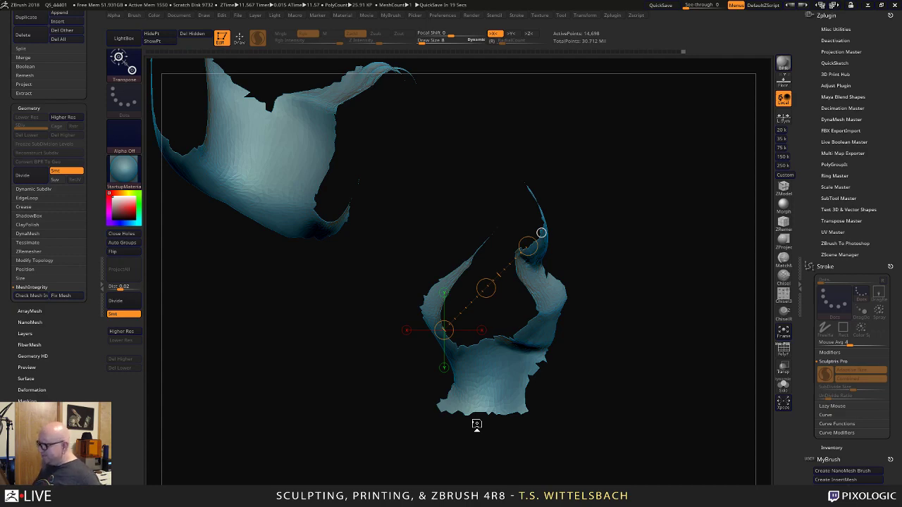
Measure the lower outer section's full height with a Transpose line from its base to just above its upper right tip.
left_click_drag(509, 398, 532, 153)
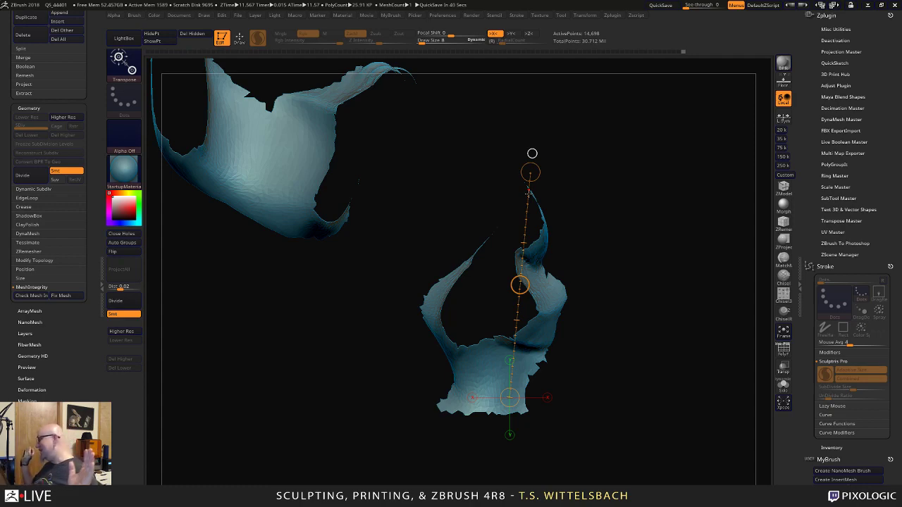
left_click_drag(638, 394, 629, 360)
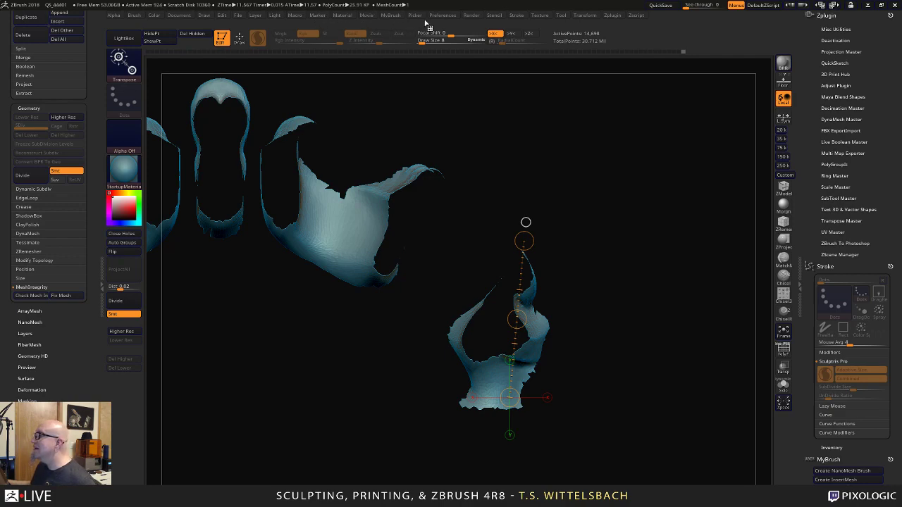
Set the Transpose line's minor ticks per unit to 20.
left_click(442, 15)
left_click(465, 278)
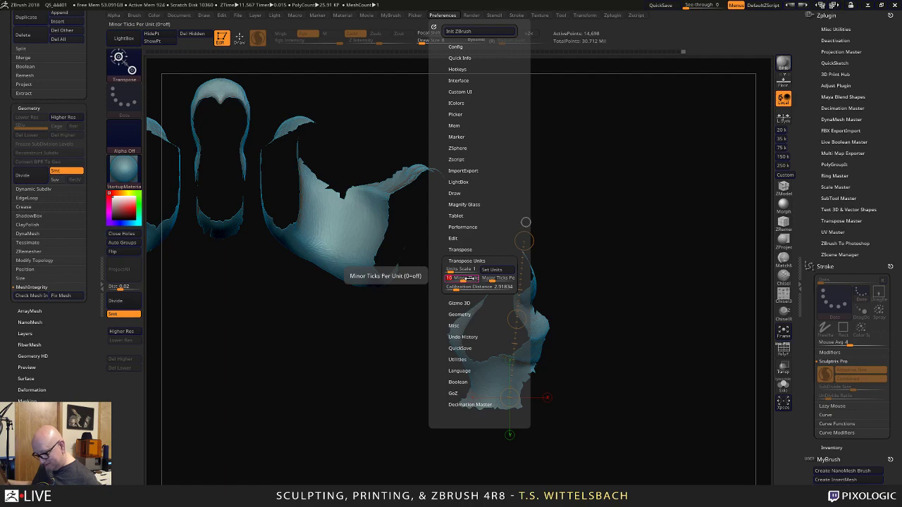
type("209")
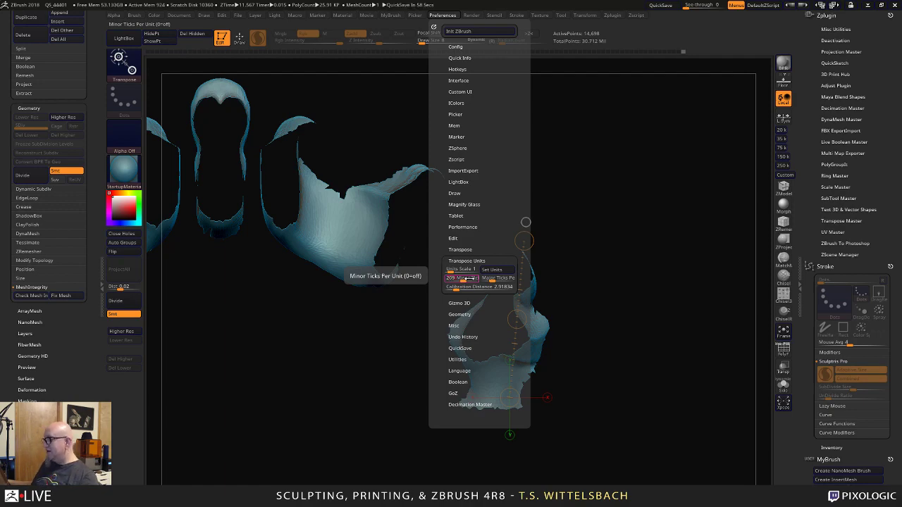
key("Return")
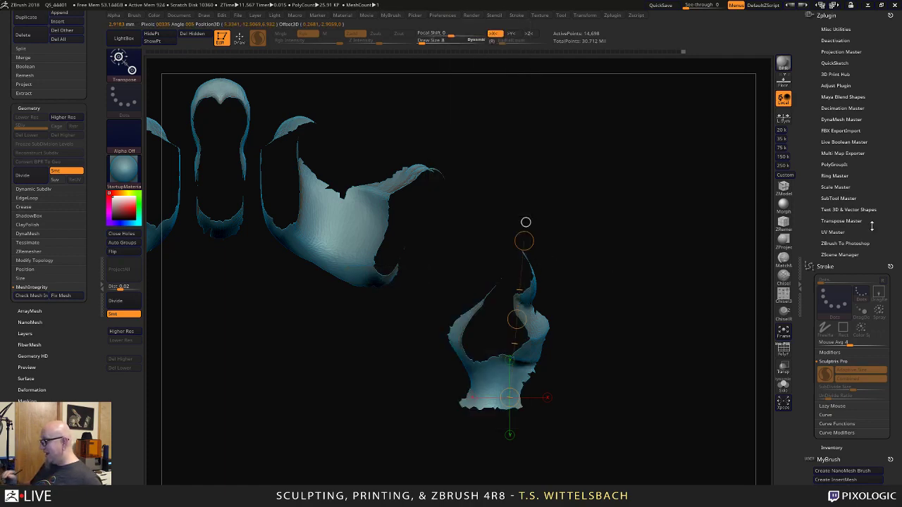
Measure horizontally across the narrow opening from the left strand to the right wall, and inspect the line's ticks up close.
left_click_drag(599, 329, 595, 458, "alt")
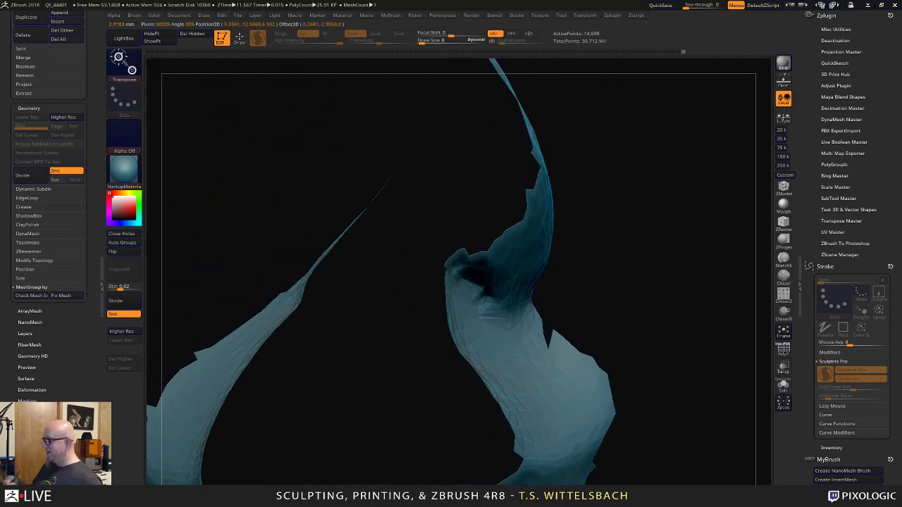
mouse_move(269, 334)
left_mouse_down()
mouse_move(352, 322)
mouse_move(620, 335)
mouse_move(602, 335)
left_mouse_up()
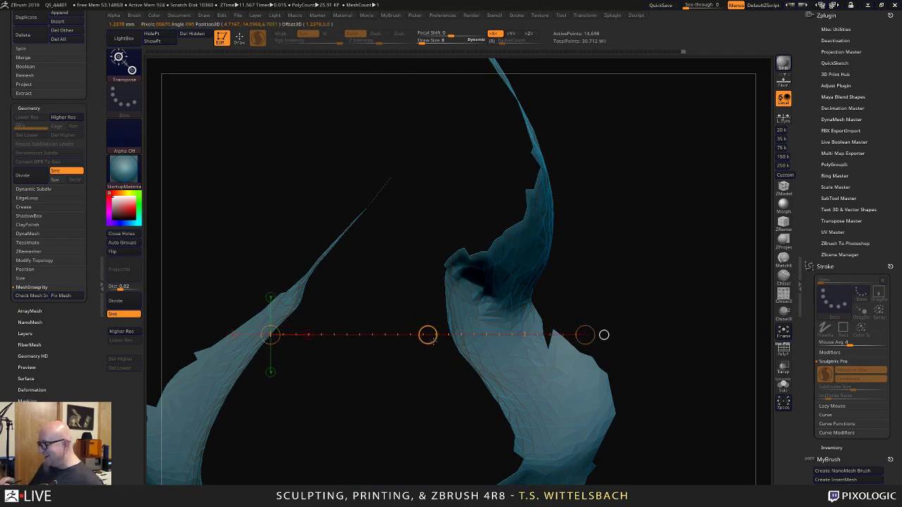
left_click_drag(433, 341, 460, 310)
left_click_drag(640, 172, 607, 426, "alt")
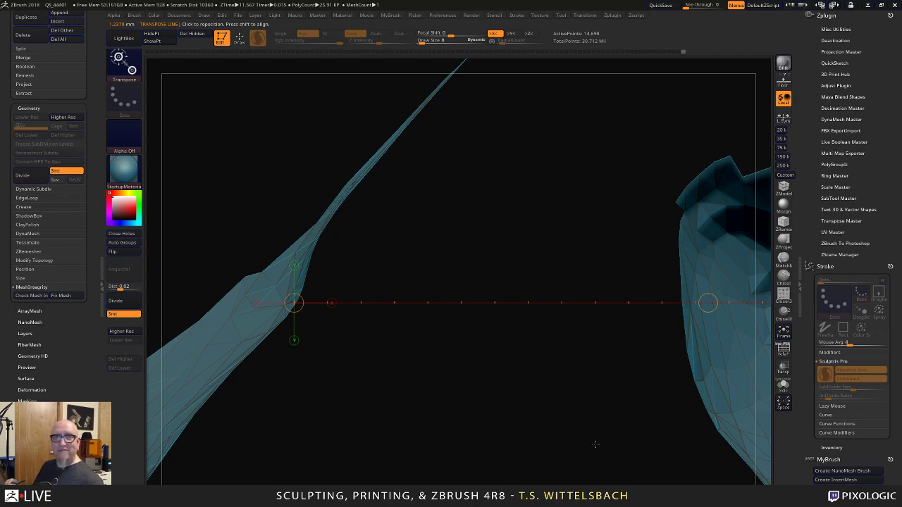
left_click_drag(595, 444, 579, 431)
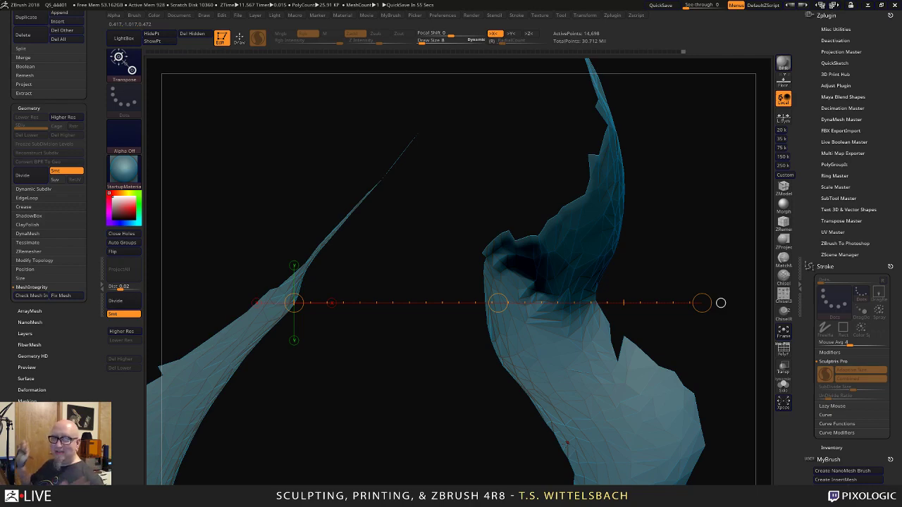
left_click_drag(706, 414, 720, 203, "alt")
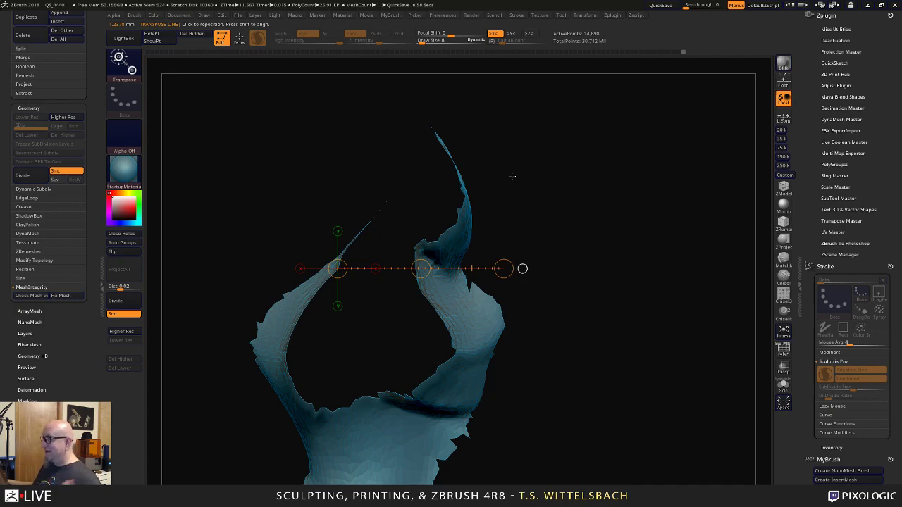
Set the Transpose line's minor ticks per unit back to 10.
left_click(444, 15)
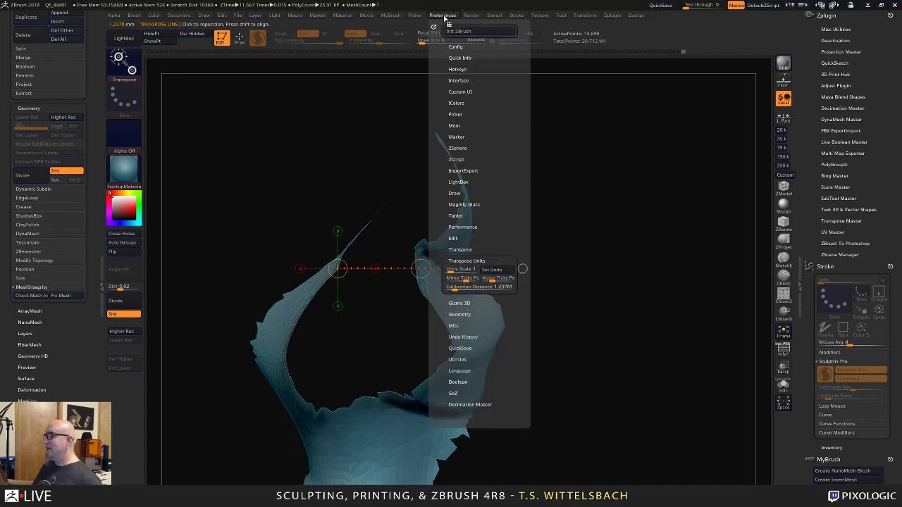
left_click(473, 280)
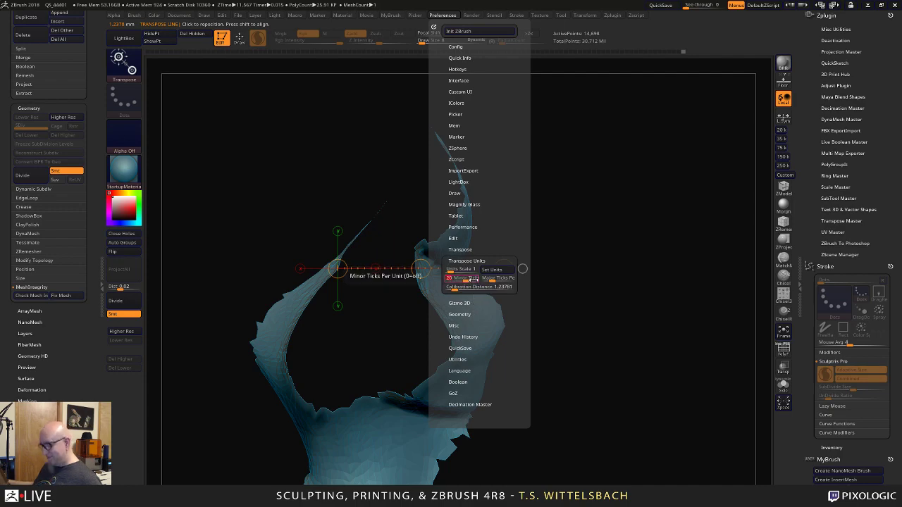
type("1")
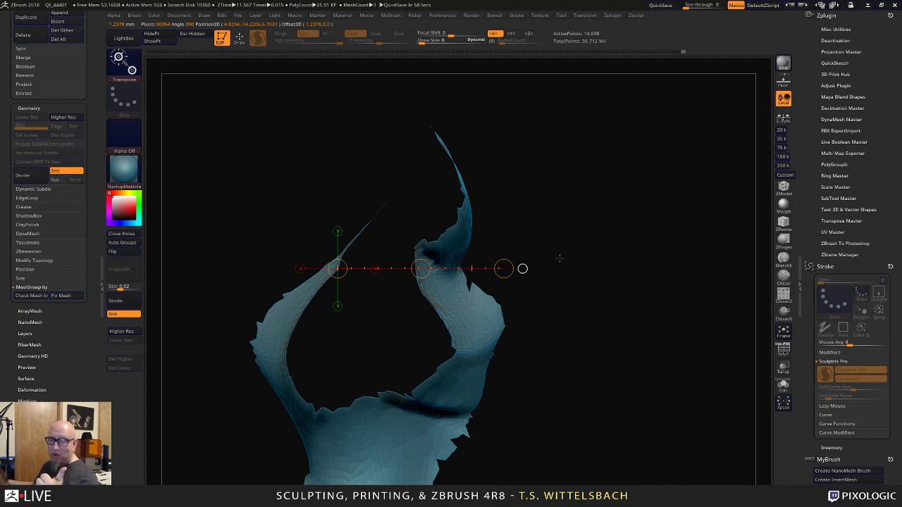
left_click_drag(527, 238, 598, 342)
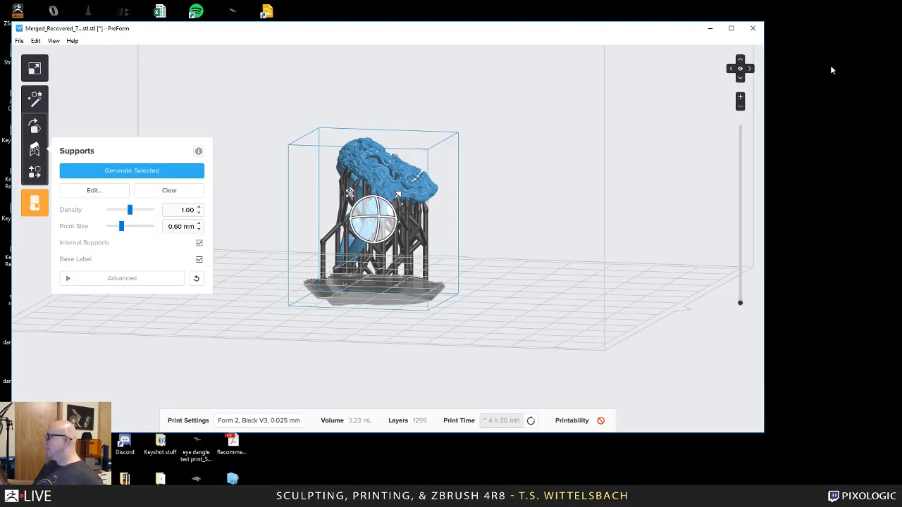
Switch to PreForm and turn on the display of unsupported minima for the supported skull ring.
left_click(860, 6)
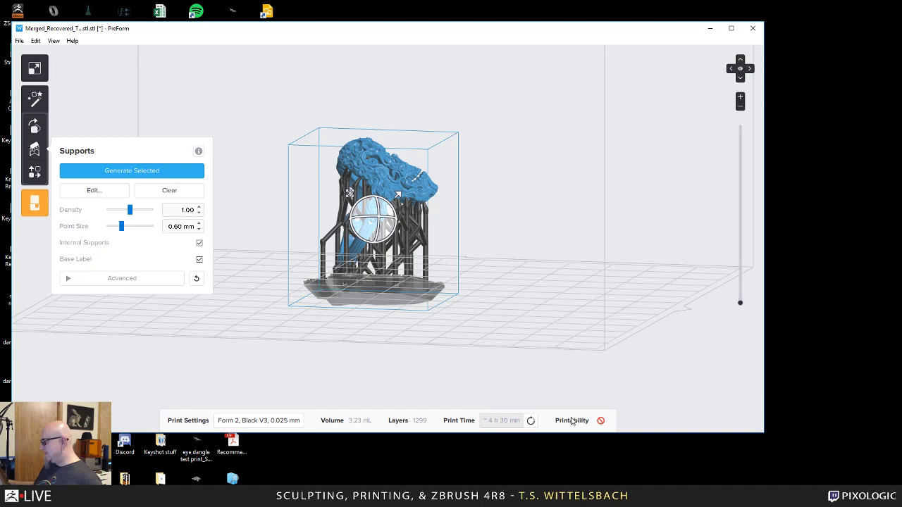
left_click(600, 420)
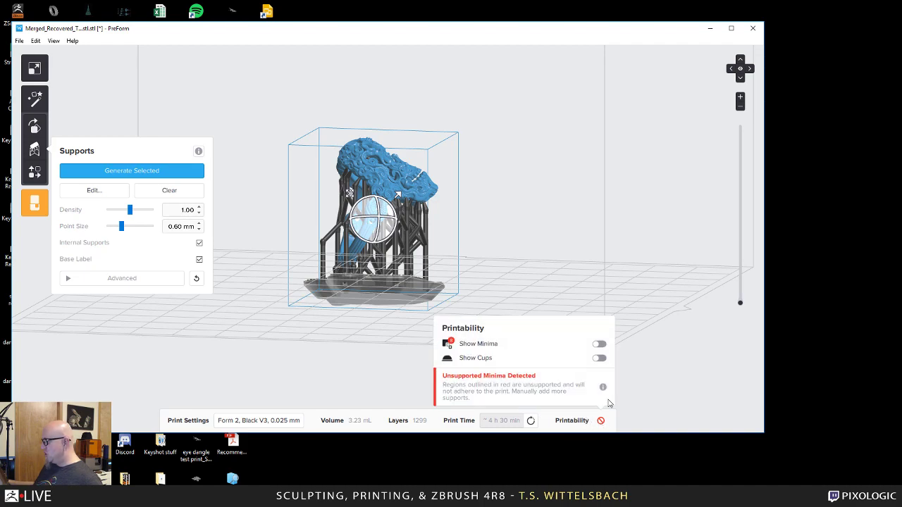
left_click(599, 345)
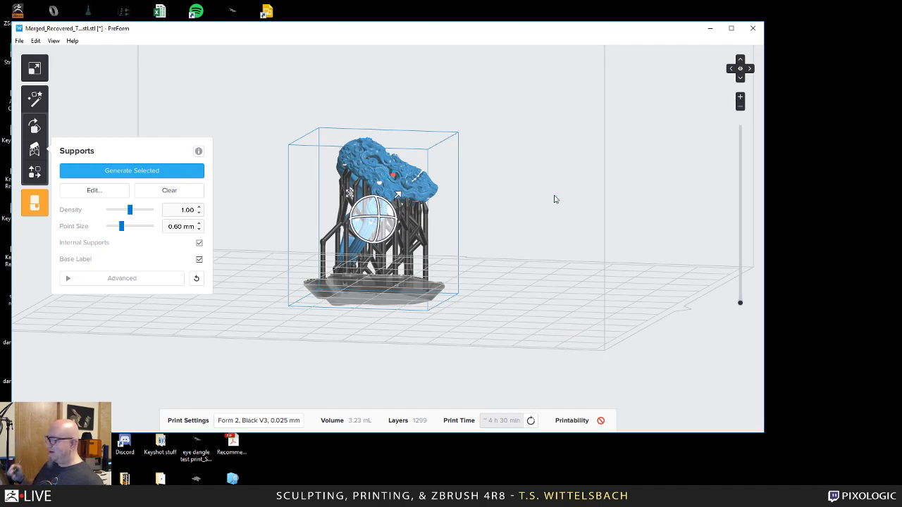
mouse_move(601, 420)
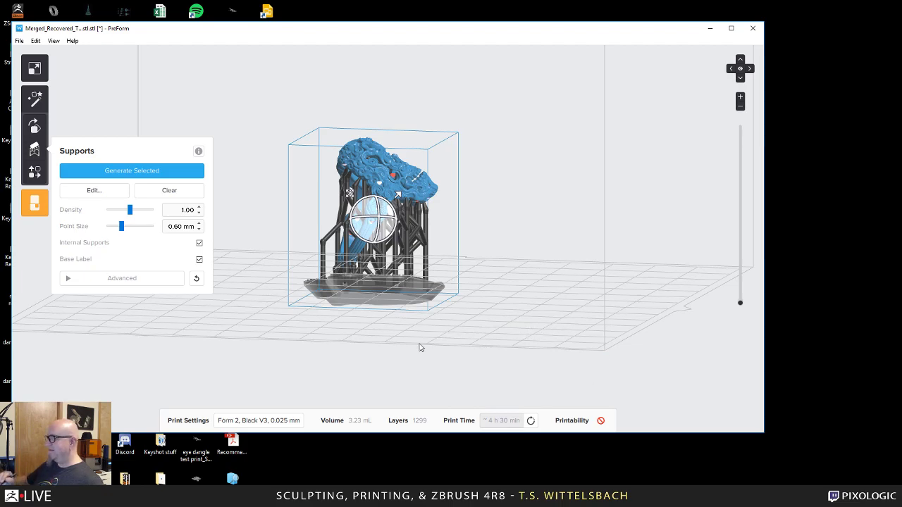
Examine the highlighted unsupported areas on the skull ring up close, from the side and from below.
right_click_drag(497, 232, 477, 261)
scroll(476, 264, "up", 10)
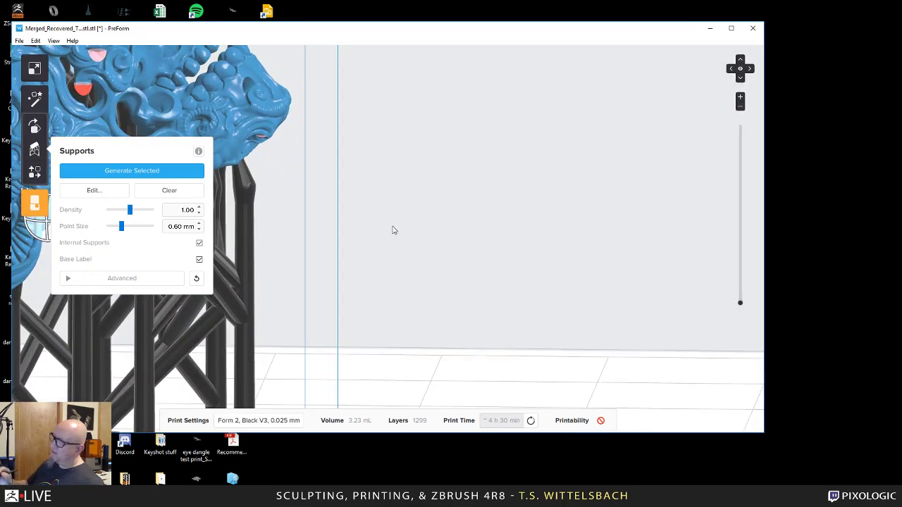
scroll(378, 157, "up", 4)
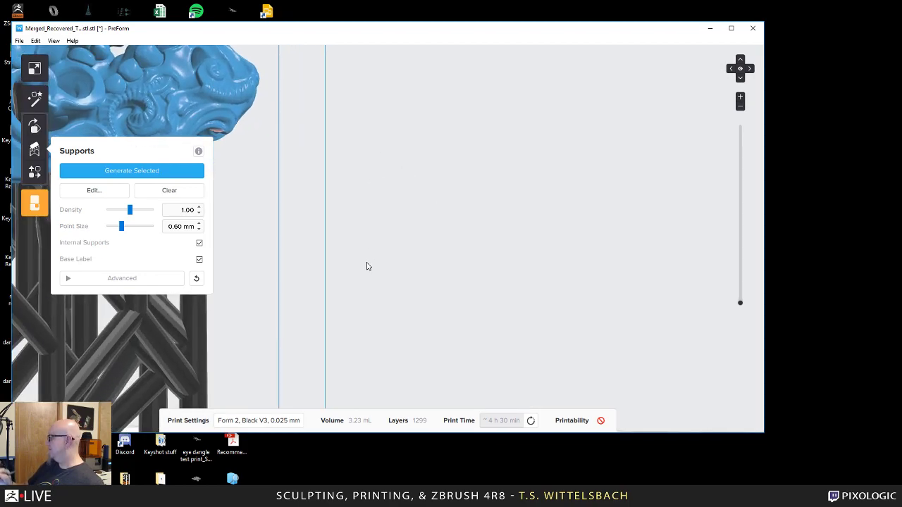
scroll(395, 232, "up", 2)
middle_click_drag(423, 232, 757, 312)
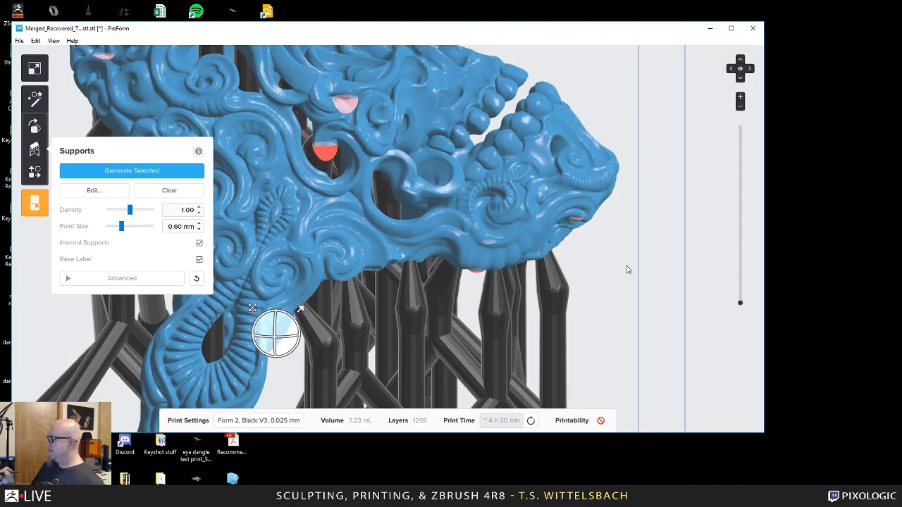
mouse_move(626, 267)
right_mouse_down()
mouse_move(620, 134)
mouse_move(642, 155)
mouse_move(662, 240)
mouse_move(717, 256)
mouse_move(763, 251)
mouse_move(696, 251)
mouse_move(657, 237)
mouse_move(653, 223)
mouse_move(631, 258)
right_mouse_up()
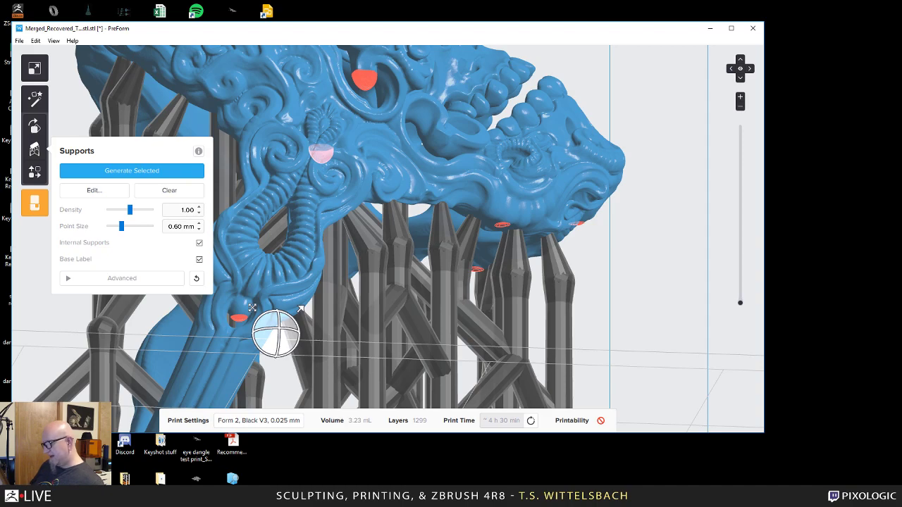
Switch back to ZBrush and unhide the complete skull ring mesh in place of the isolated slice.
key("alt+Tab")
key("ctrl+shift")
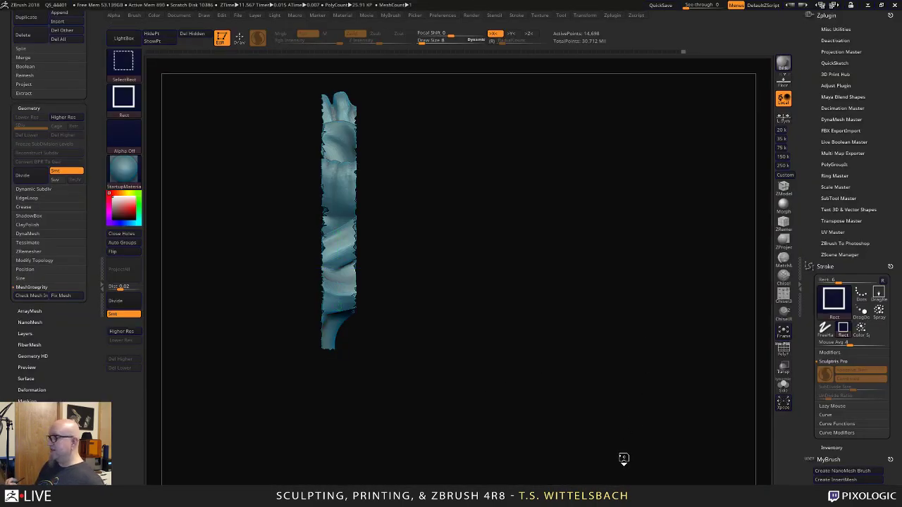
left_click(623, 456, "ctrl+shift")
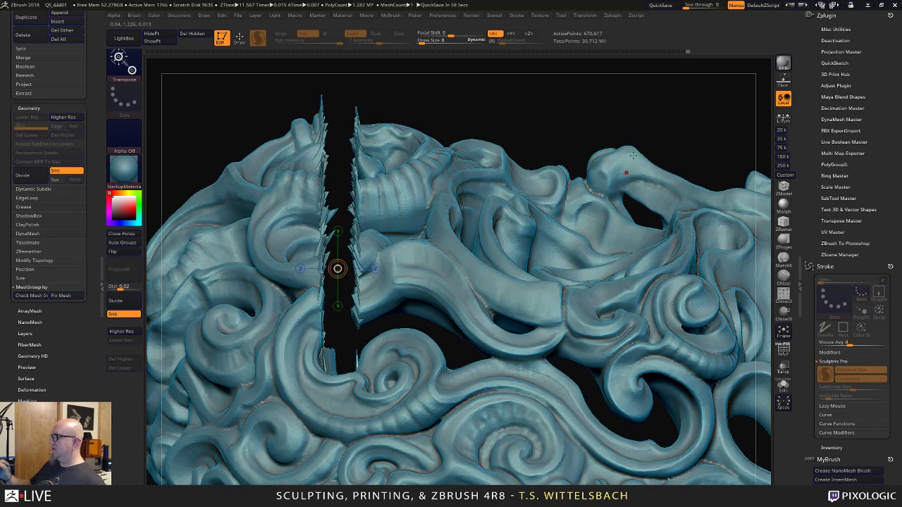
left_click_drag(652, 130, 677, 139)
key("ctrl+z")
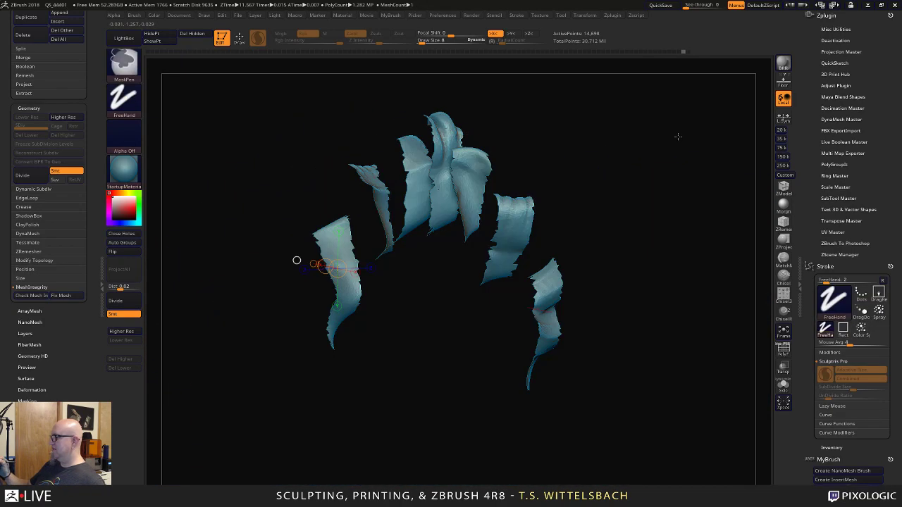
key("ctrl+z")
mouse_move(636, 329)
left_mouse_down()
mouse_move(624, 301)
mouse_move(656, 372)
mouse_move(646, 411)
mouse_move(632, 369)
mouse_move(638, 381)
mouse_move(696, 400)
left_mouse_up()
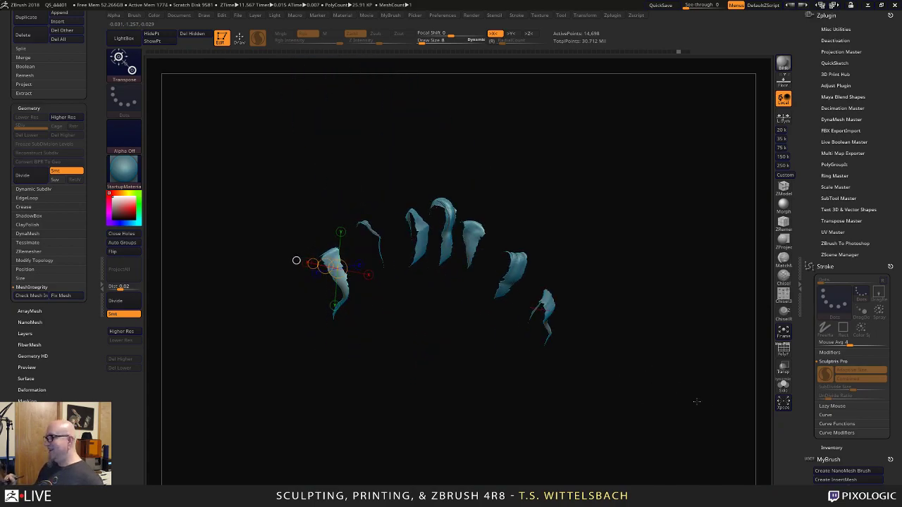
left_click(690, 393, "ctrl+shift")
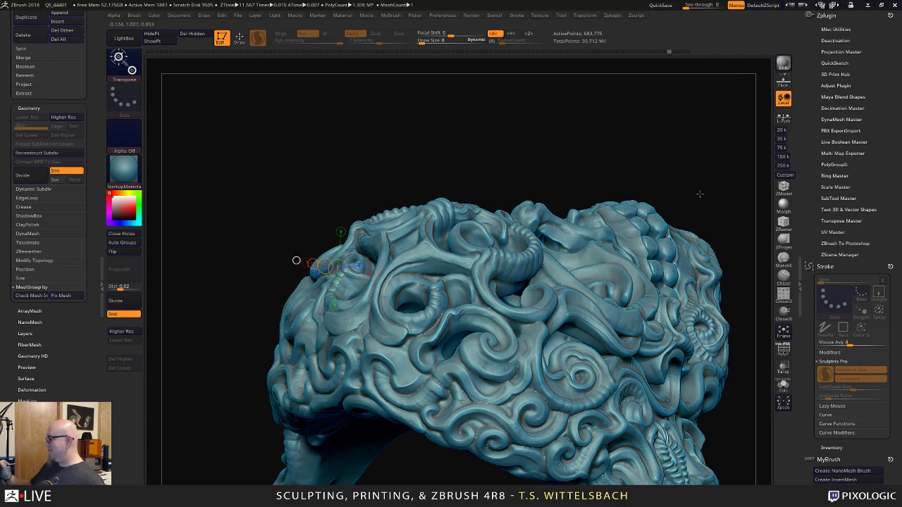
mouse_move(700, 193)
left_mouse_down()
mouse_move(676, 188)
mouse_move(667, 238)
left_mouse_up()
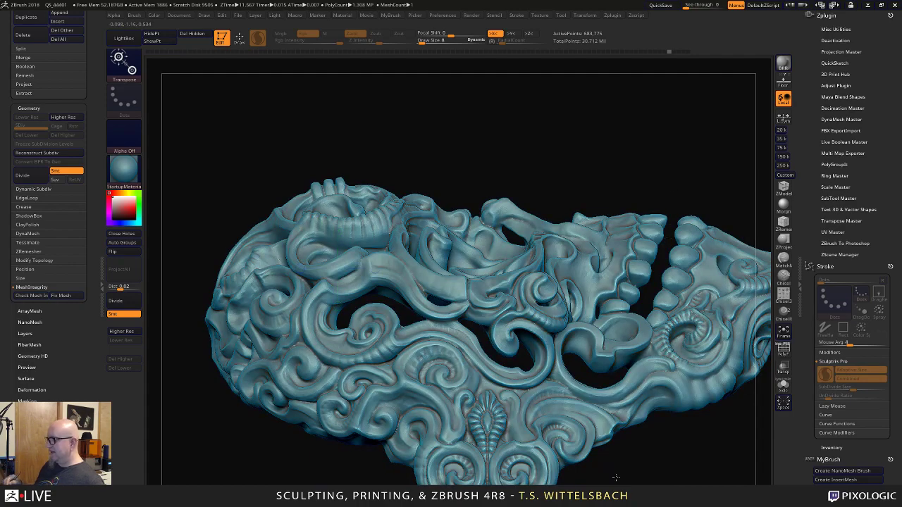
key("f")
Append the Cube mesh as a new subtool to the skull ring tool.
scroll(56, 216, "up", 5)
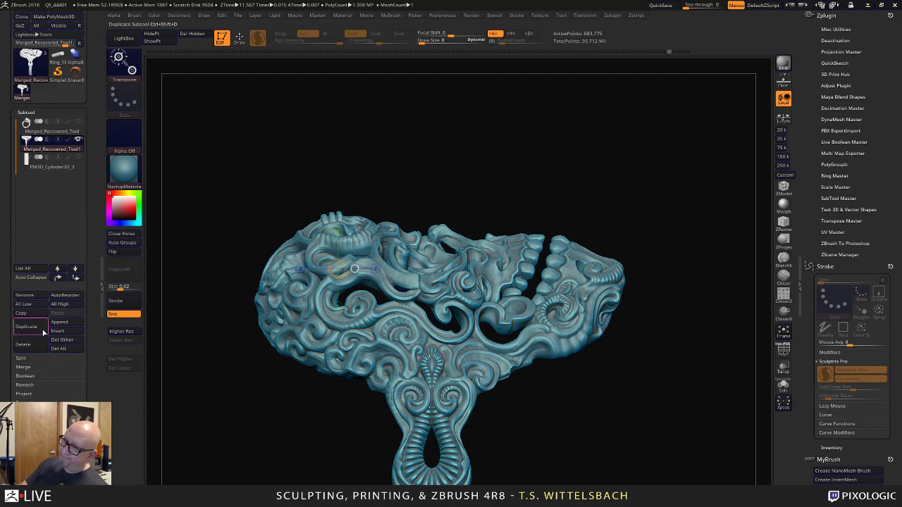
left_click(72, 326)
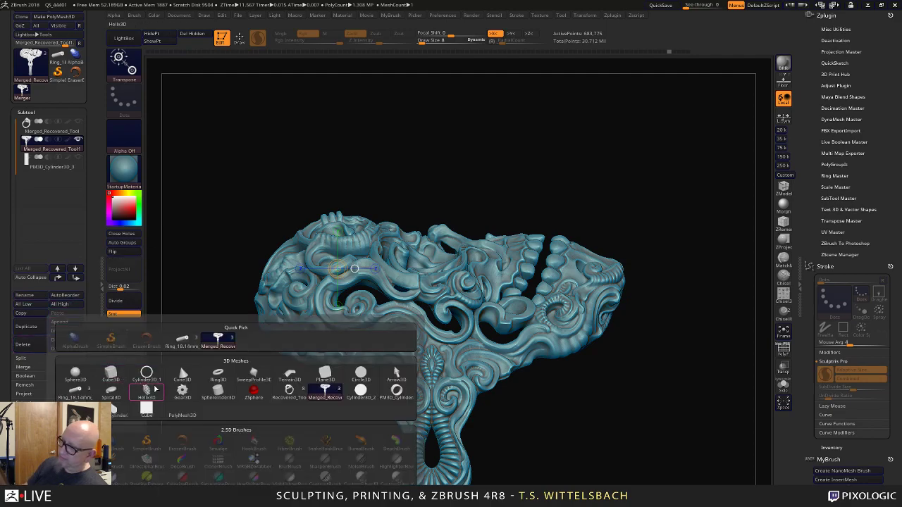
mouse_move(147, 409)
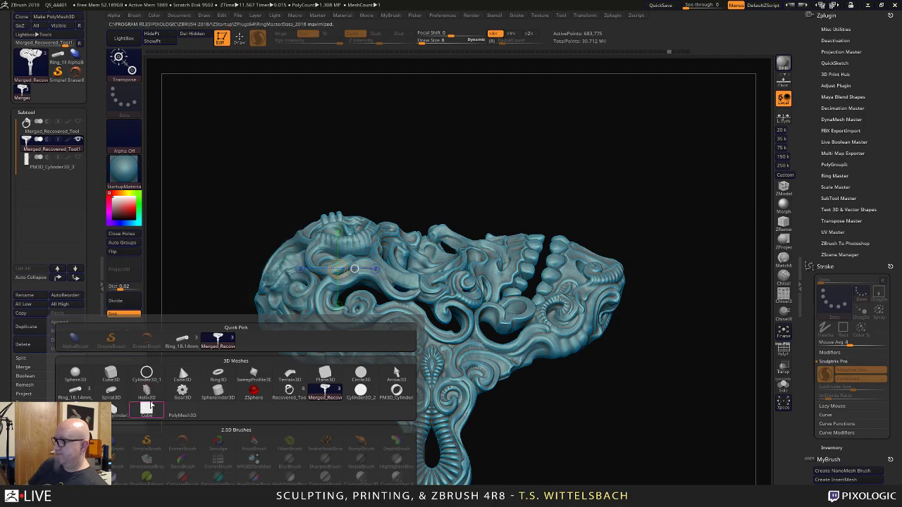
left_click(149, 411)
Select the cube subtool and centre the transform gizmo on its mesh.
left_click_drag(511, 459, 487, 344, "alt")
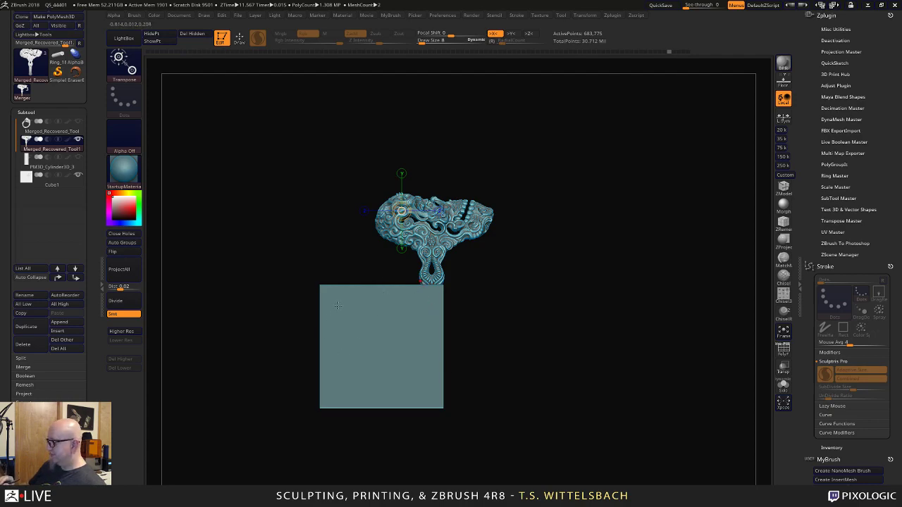
left_click(384, 315, "alt")
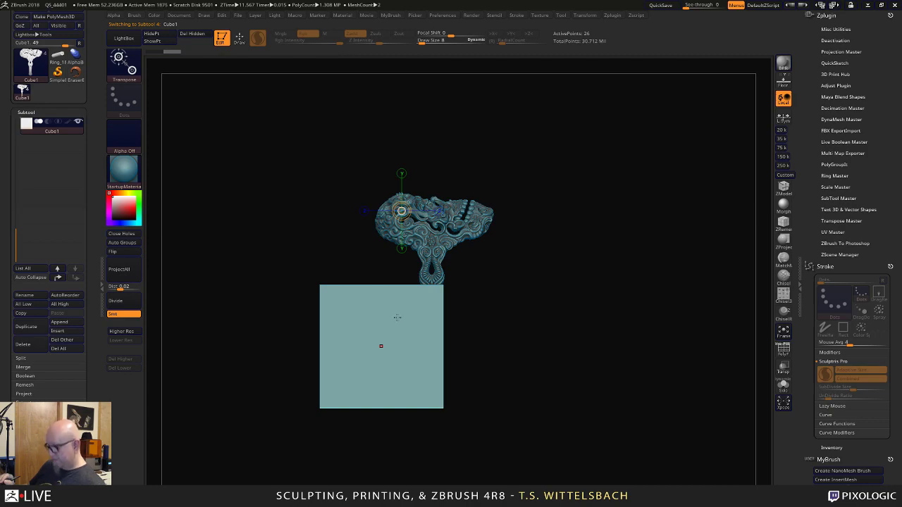
key("y")
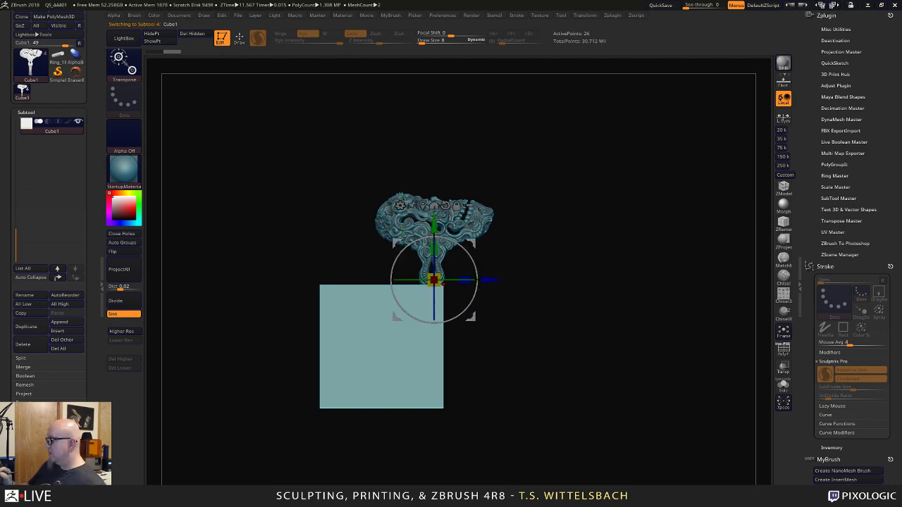
left_click(423, 205)
Flatten the cube into a thin plate wider than the ring, placed just beyond the end of the band.
left_click_drag(381, 346, 450, 369)
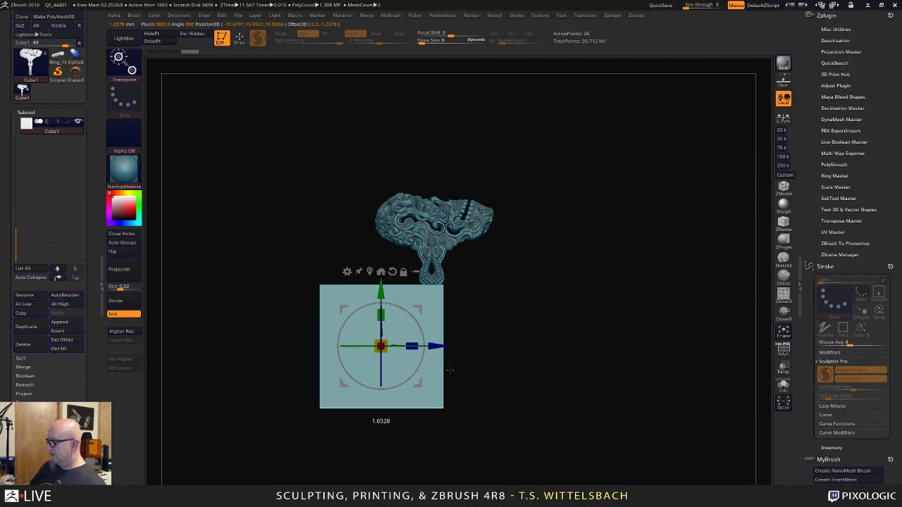
mouse_move(380, 345)
left_mouse_down()
mouse_move(390, 319)
mouse_move(381, 362)
left_mouse_up()
left_click_drag(383, 423, 548, 279)
left_click_drag(547, 279, 577, 423, "alt")
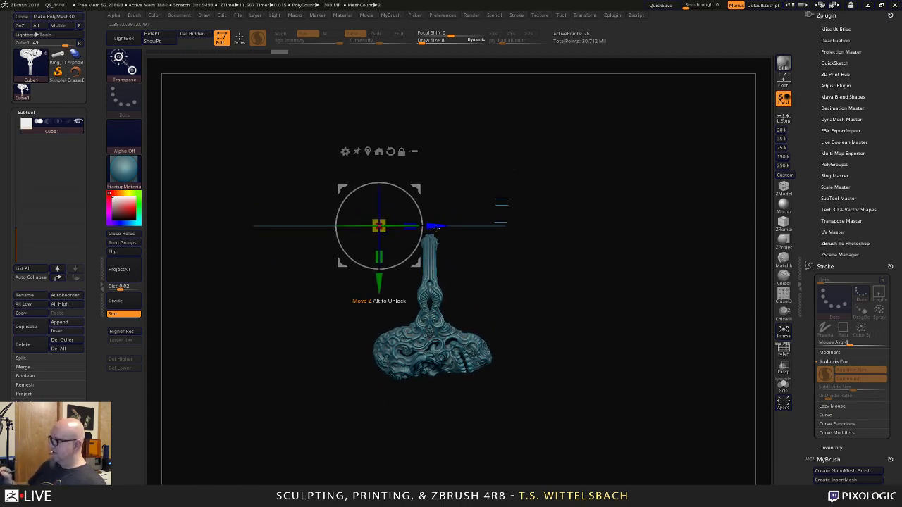
Examine how the ring sits against the flat plate in upside-down and upright side views.
left_click_drag(591, 238, 587, 214, "alt")
left_click_drag(584, 169, 584, 322, "alt")
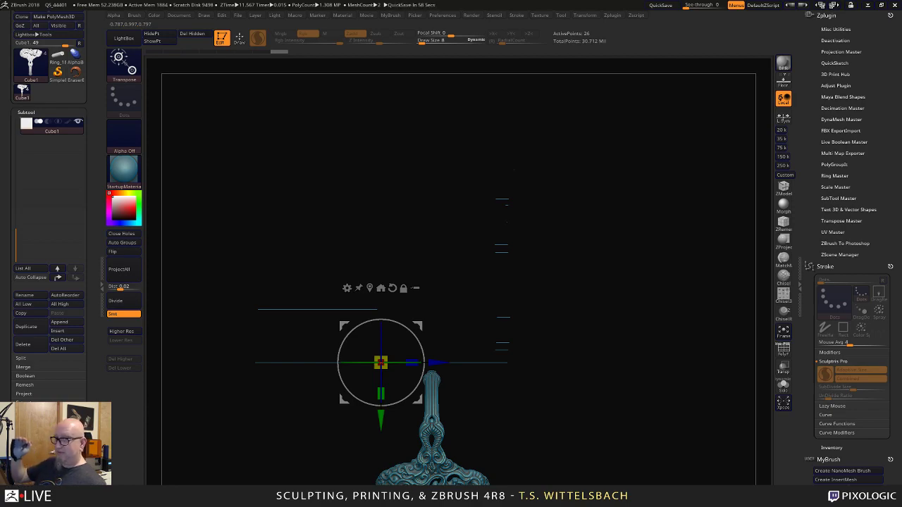
left_click_drag(420, 324, 496, 164, "alt")
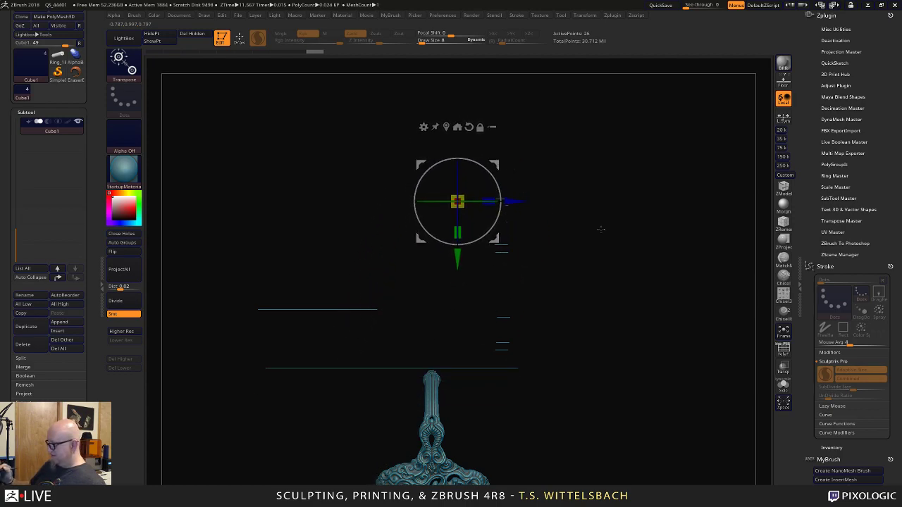
mouse_move(620, 232)
left_mouse_down()
mouse_move(627, 235)
mouse_move(607, 160)
mouse_move(598, 360)
left_mouse_up()
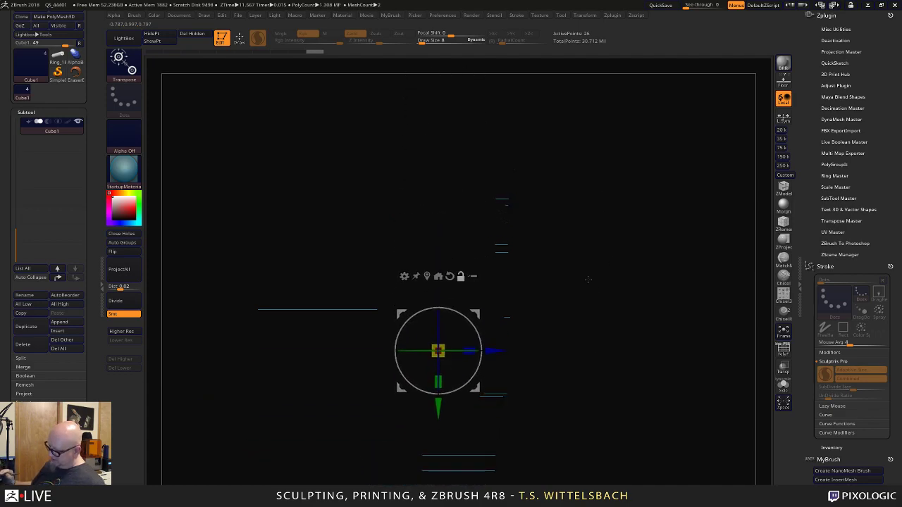
left_click_drag(596, 300, 595, 317, "alt")
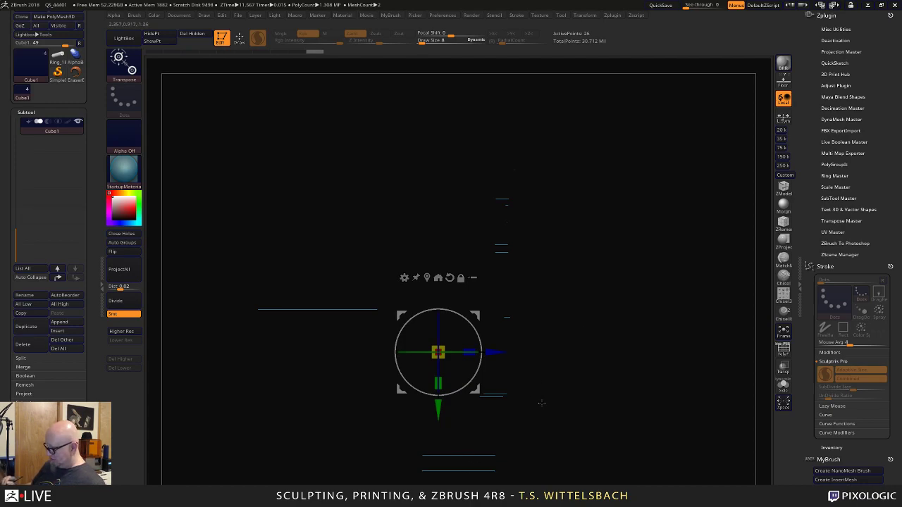
mouse_move(541, 403)
left_mouse_down("alt")
mouse_move(541, 363)
mouse_move(536, 403)
left_mouse_up("alt")
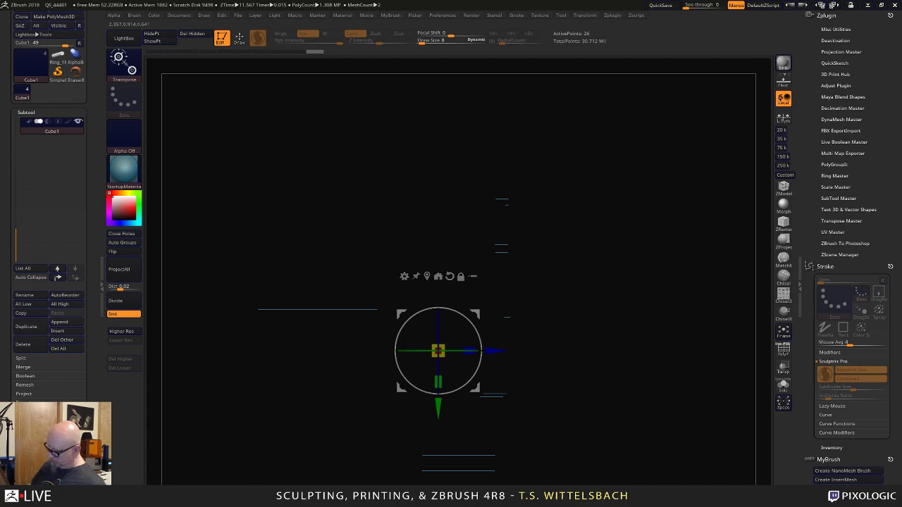
left_click_drag(539, 440, 540, 312, "alt")
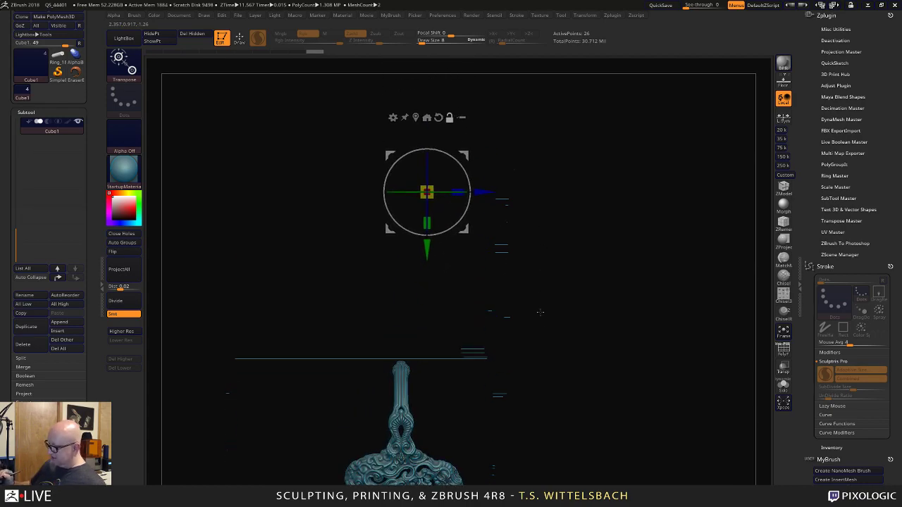
left_click_drag(586, 394, 584, 257)
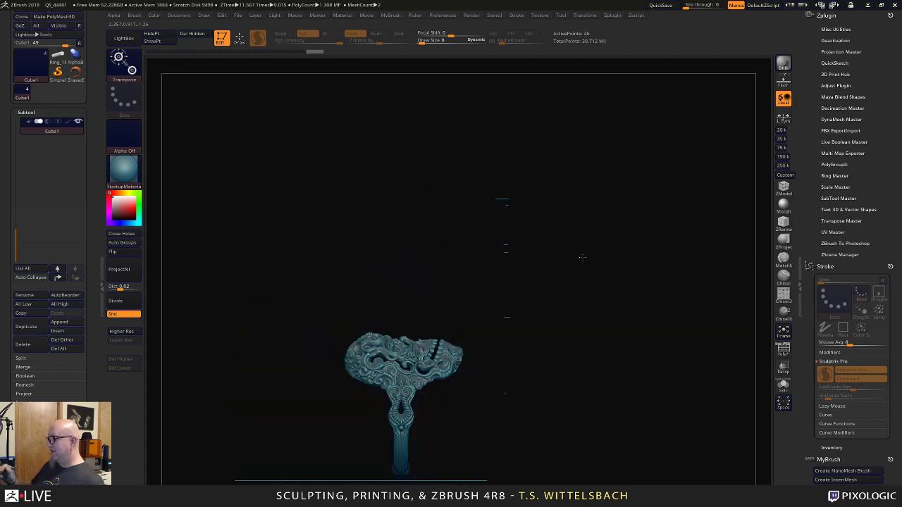
left_click_drag(541, 376, 557, 321, "alt")
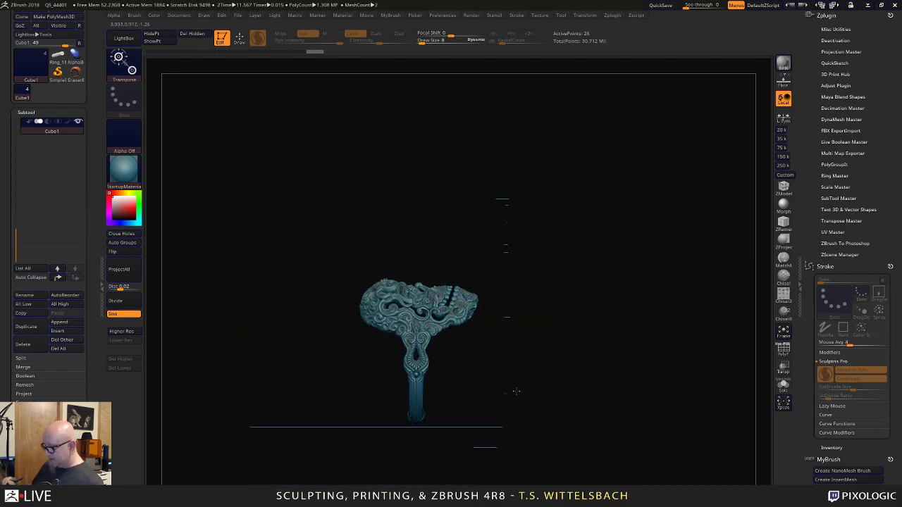
Move the plate above the skull and reposition its unlocked gizmo over the side of the skull.
left_click_drag(450, 505, 453, 371)
left_click_drag(549, 350, 518, 337)
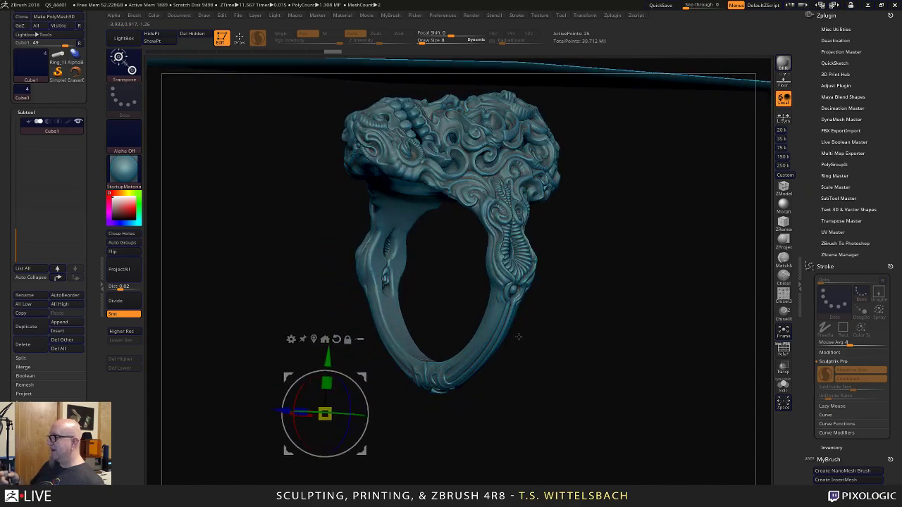
left_click_drag(518, 337, 577, 375)
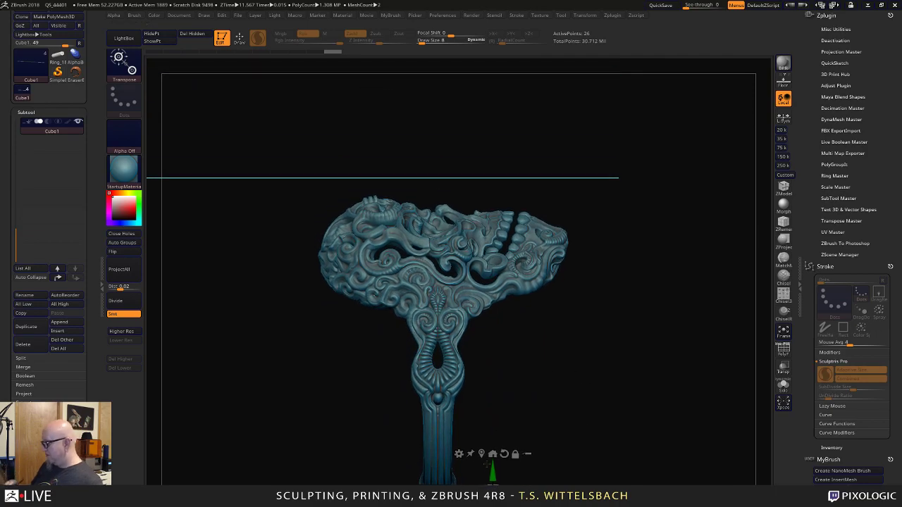
left_click(515, 454)
left_click_drag(493, 474, 648, 211)
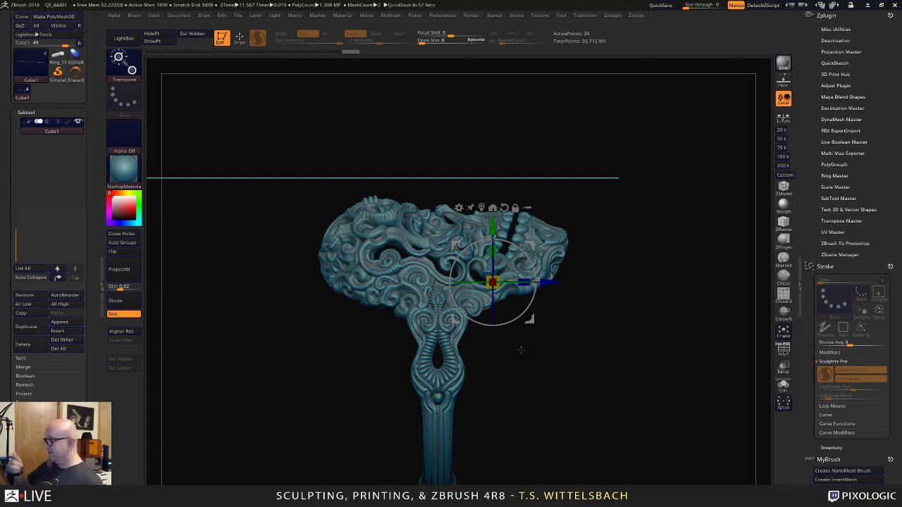
Lower the plate in small increments through the top of the skull to expose its first cross-sections.
left_click_drag(520, 349, 638, 389)
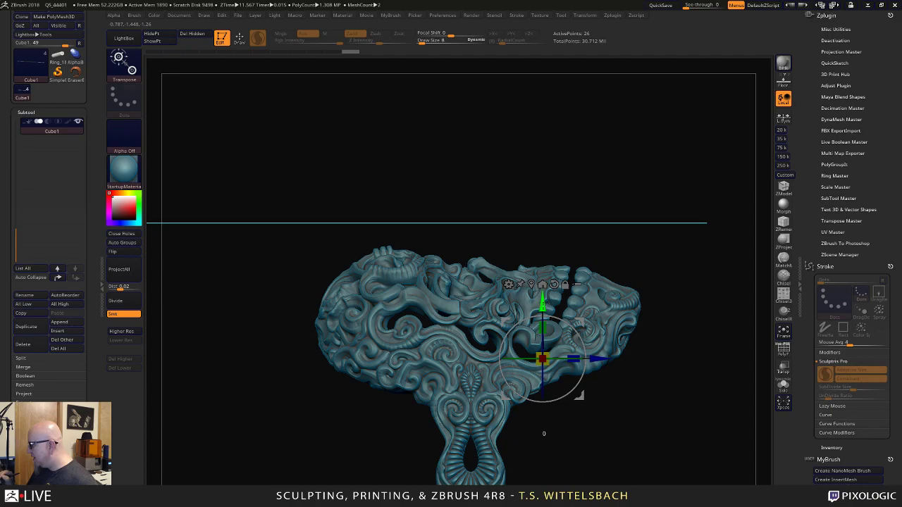
left_click_drag(542, 304, 541, 325)
left_click_drag(664, 312, 673, 354)
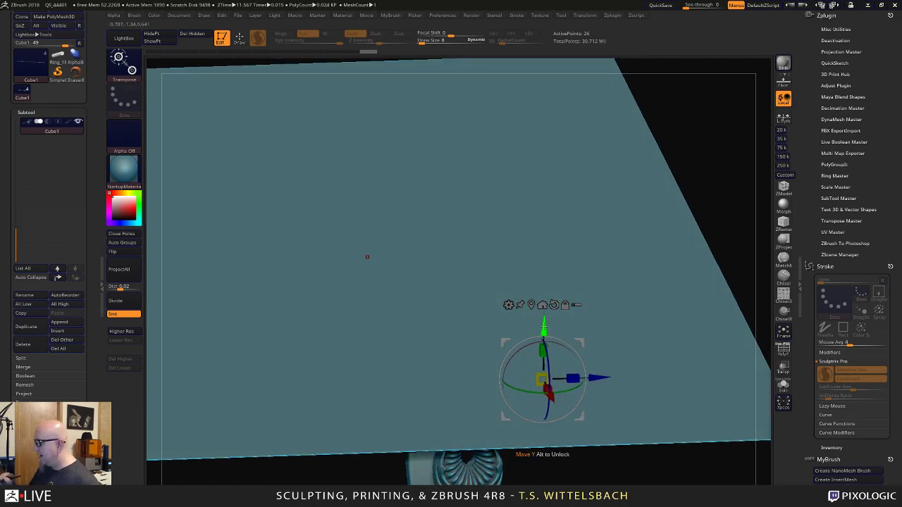
left_click_drag(543, 326, 543, 329)
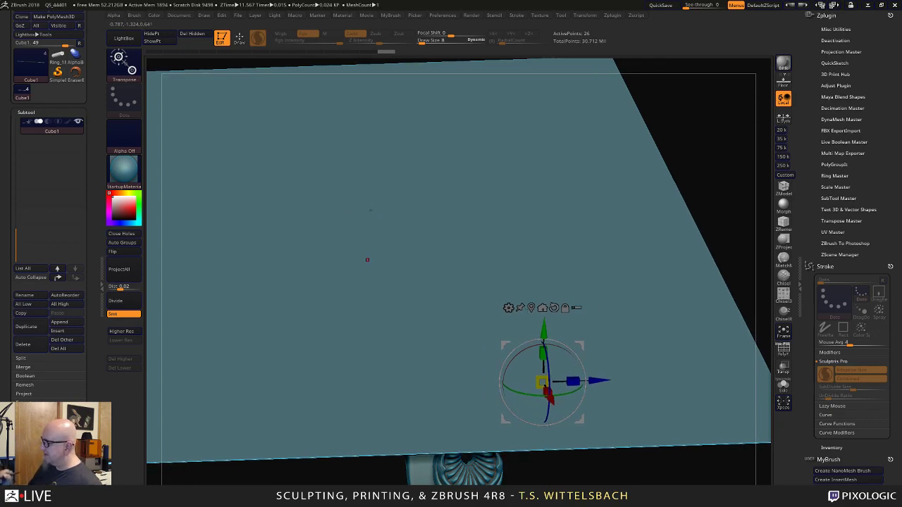
left_click_drag(542, 329, 543, 332)
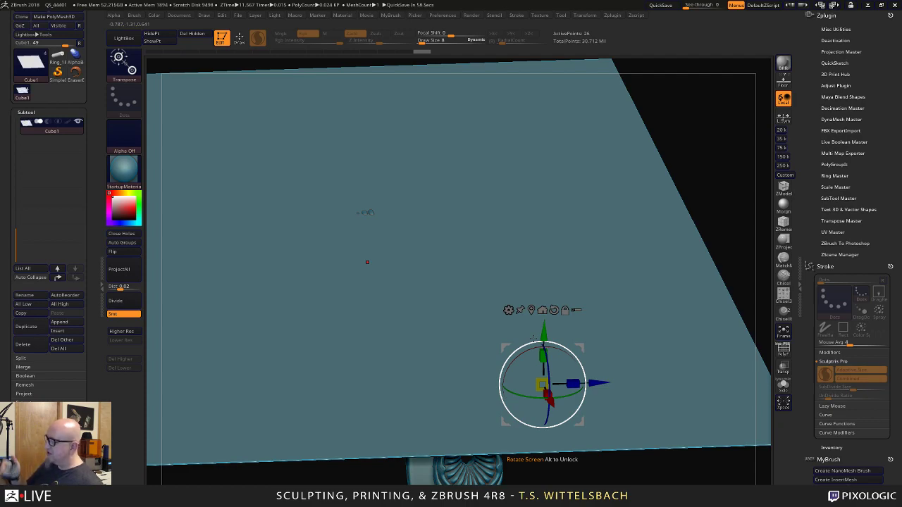
left_click_drag(543, 334, 543, 342)
right_click_drag(366, 269, 438, 246)
right_click_drag(395, 395, 396, 461)
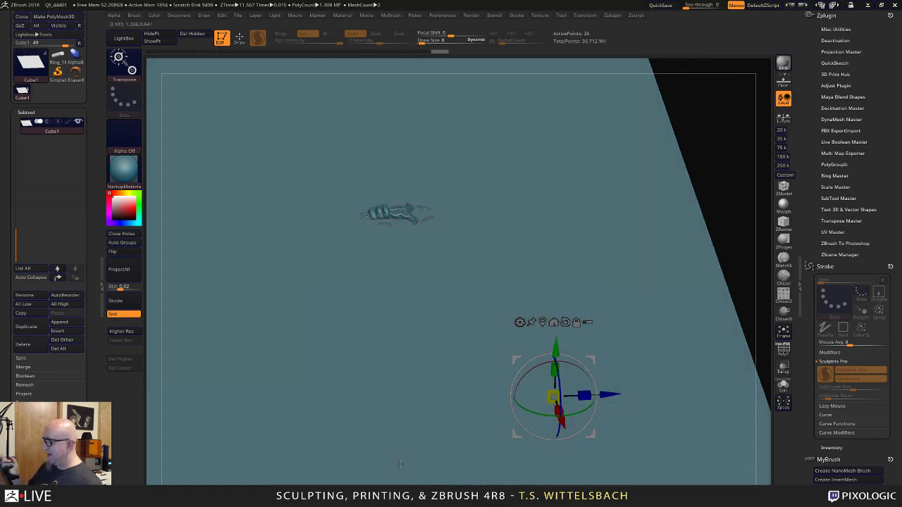
left_click_drag(556, 352, 556, 362)
left_click_drag(381, 292, 380, 293)
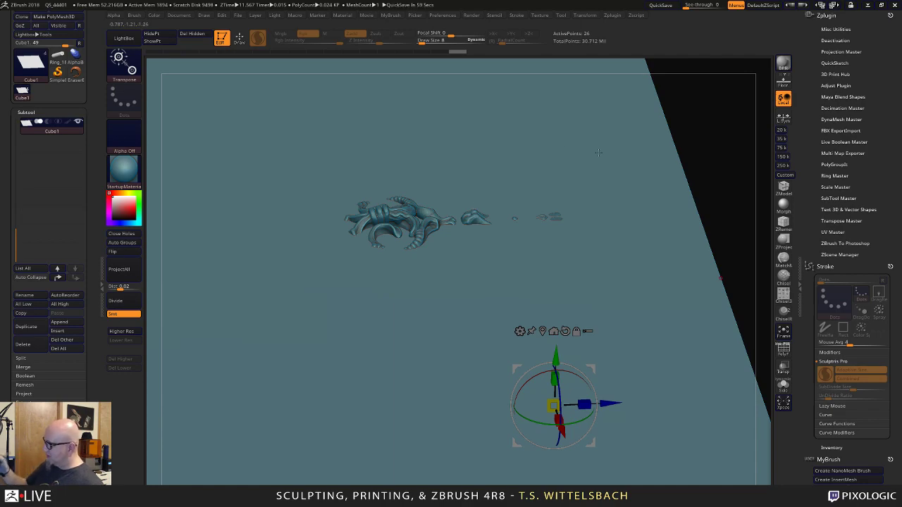
Select the ring subtool, rotate it so the chin points steeply upward, and reset the gizmo's orientation.
mouse_move(689, 153)
left_mouse_down()
mouse_move(686, 110)
mouse_move(685, 121)
left_mouse_up()
left_click_drag(634, 413, 628, 283, "alt")
left_click(474, 383, "alt")
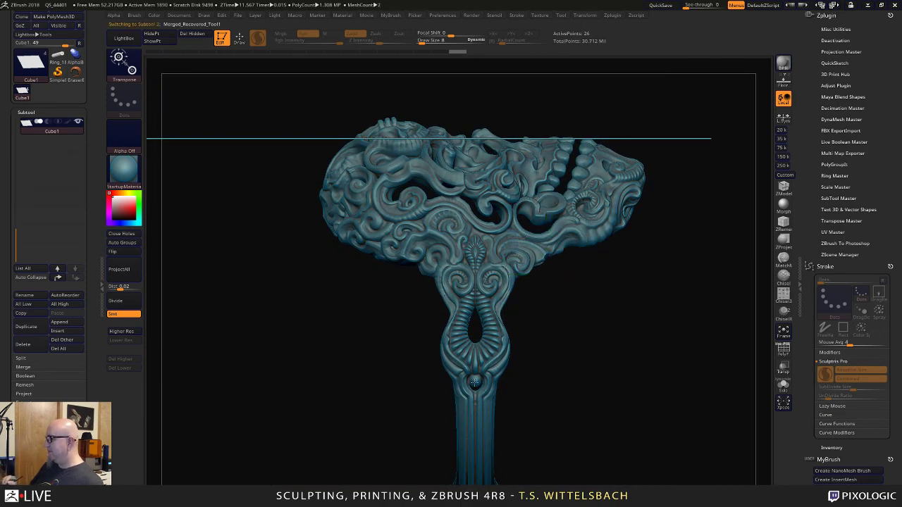
mouse_move(516, 386)
left_mouse_down()
mouse_move(527, 358)
mouse_move(567, 324)
left_mouse_up()
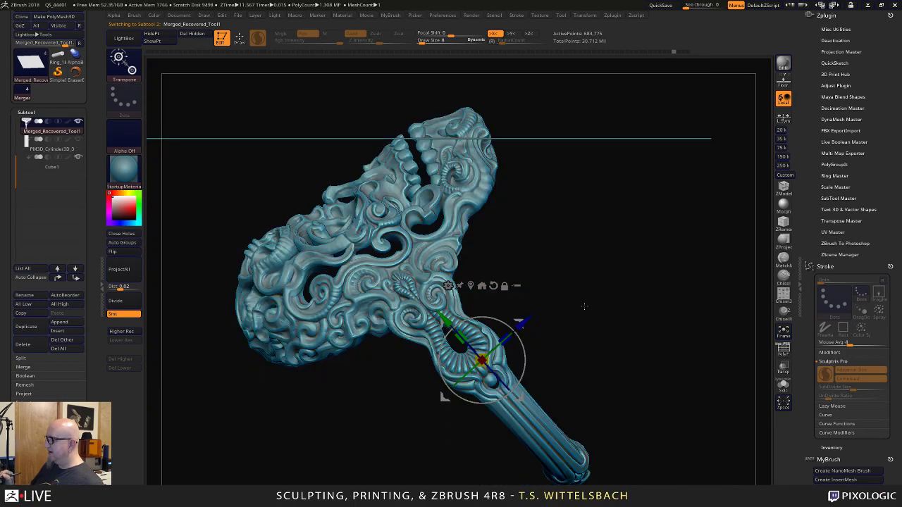
left_click_drag(561, 269, 567, 291, "alt")
left_click(501, 306, "alt")
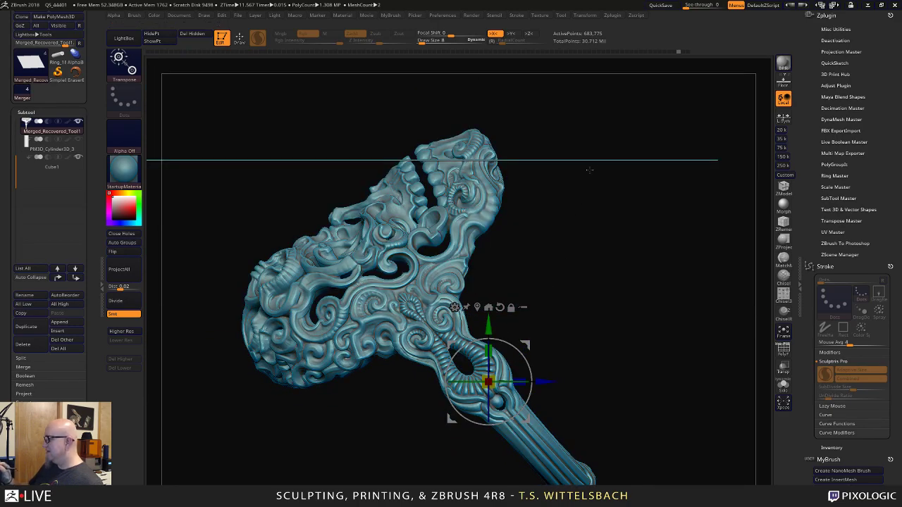
Select the plate again and adjust its height in small moves so it cuts the ring near the chin's tip.
left_click_drag(570, 197, 566, 238)
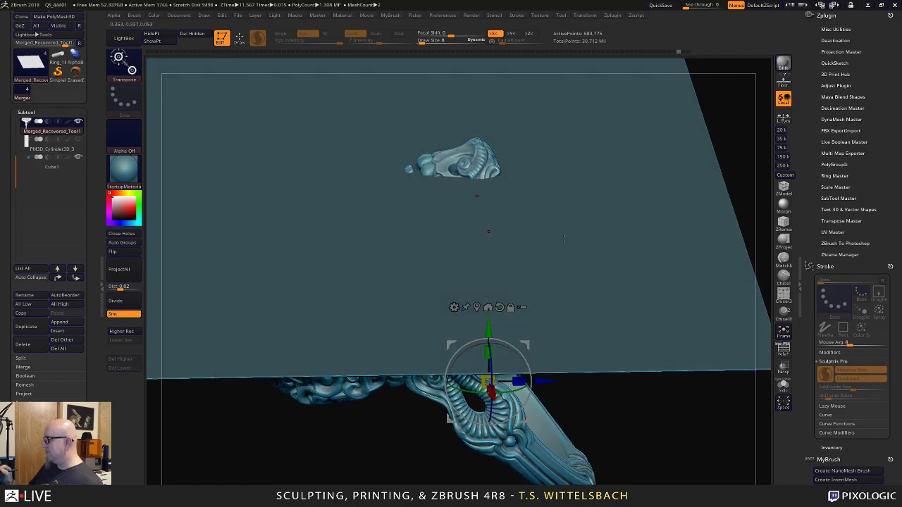
left_click(567, 238, "alt")
mouse_move(569, 285)
left_mouse_down()
mouse_move(571, 225)
mouse_move(568, 268)
left_mouse_up()
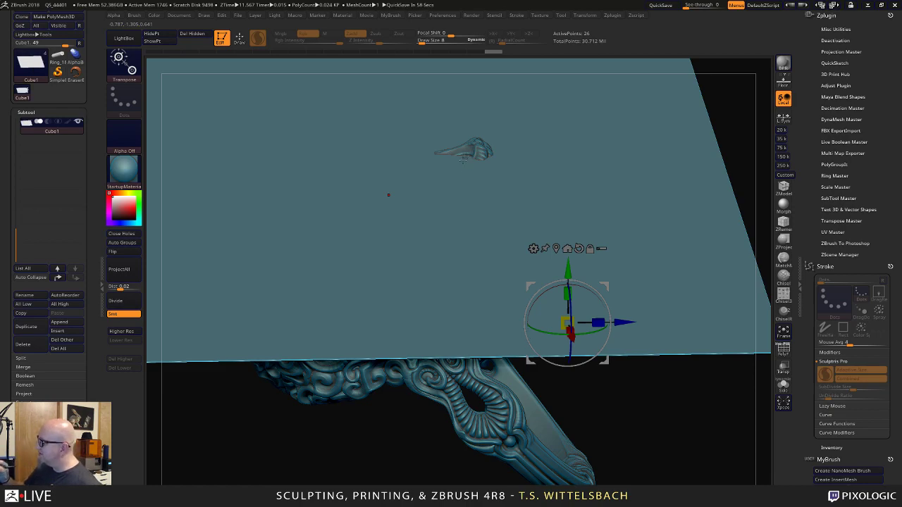
left_click_drag(567, 267, 568, 271)
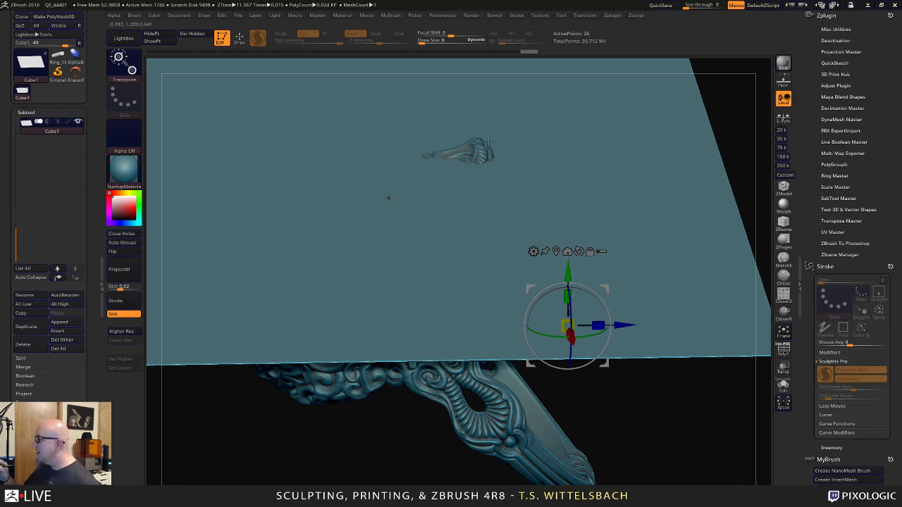
mouse_move(568, 271)
left_mouse_down()
mouse_move(567, 255)
mouse_move(569, 267)
left_mouse_up()
Lower the plate well down through the tilted skull to expose the chin, jaw and teeth.
left_click_drag(728, 133, 682, 271, "alt")
left_click_drag(487, 448, 491, 202, "alt")
left_click_drag(694, 138, 652, 202, "alt")
left_click_drag(524, 182, 522, 199)
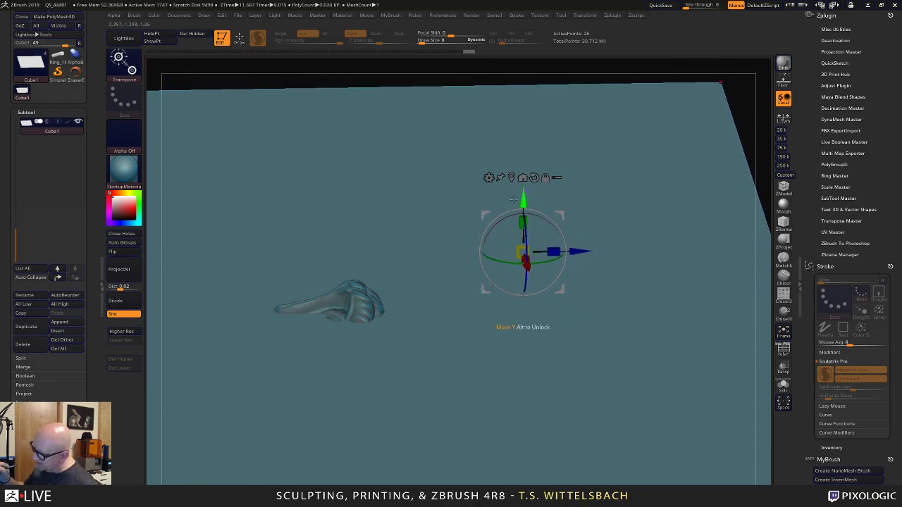
left_click_drag(611, 68, 584, 101)
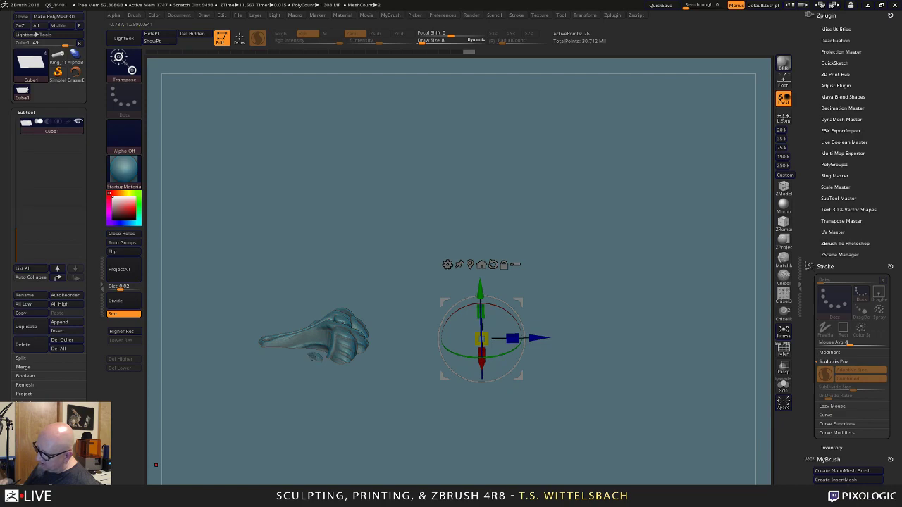
left_click_drag(478, 287, 450, 438)
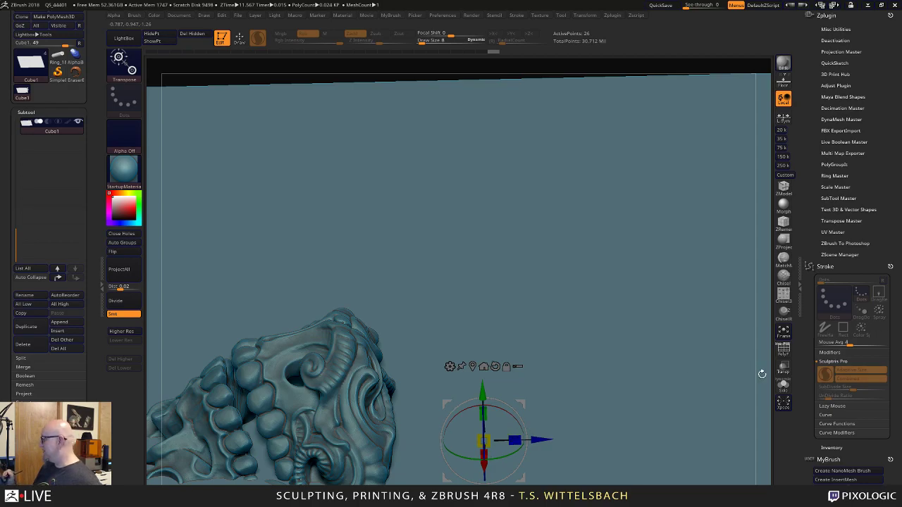
left_click_drag(761, 374, 588, 330)
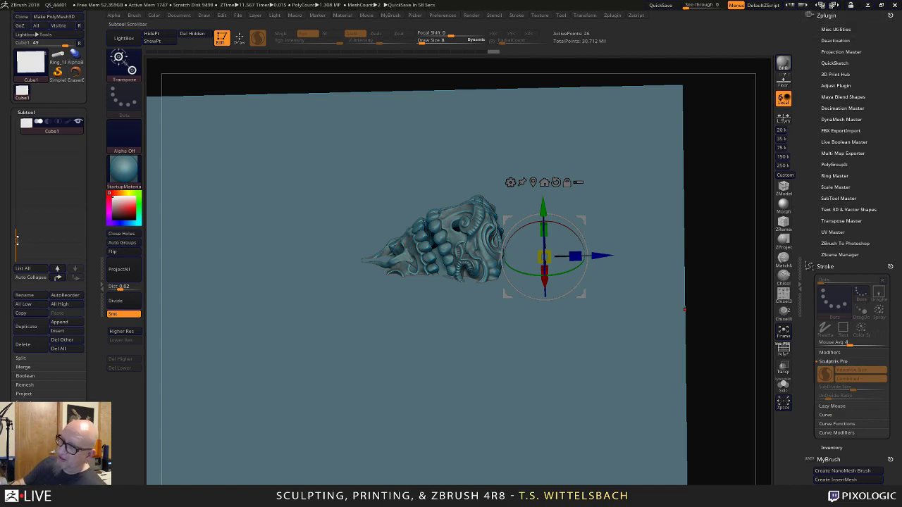
Reveal the full subtool list, then minimise ZBrush to return to the supported ring in PreForm.
left_click_drag(17, 240, 20, 105)
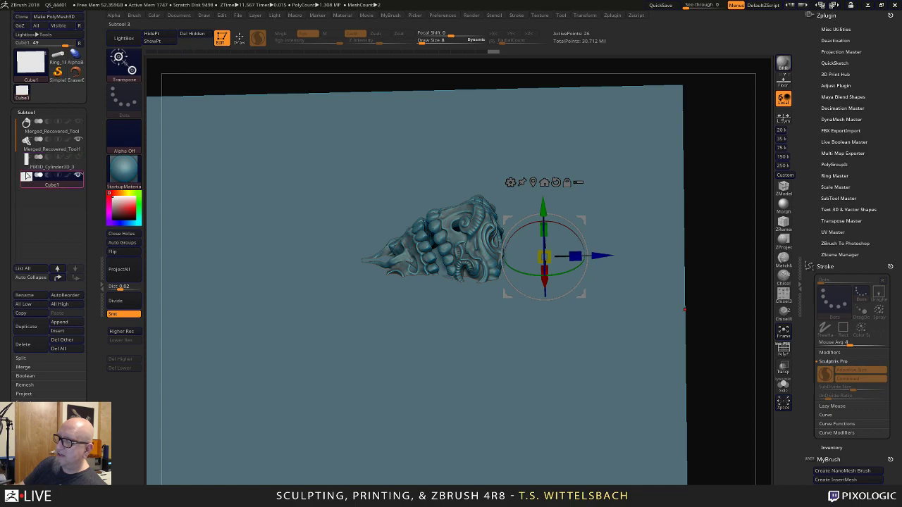
mouse_move(26, 159)
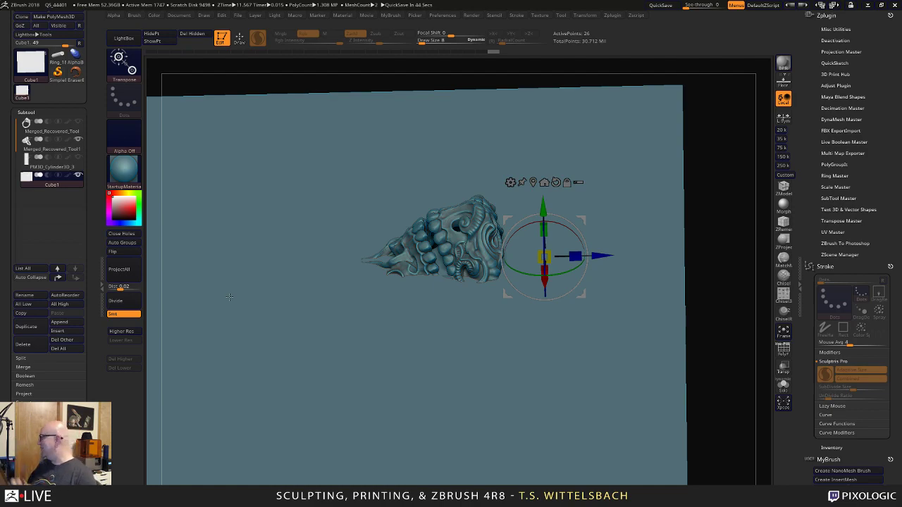
left_click(868, 5)
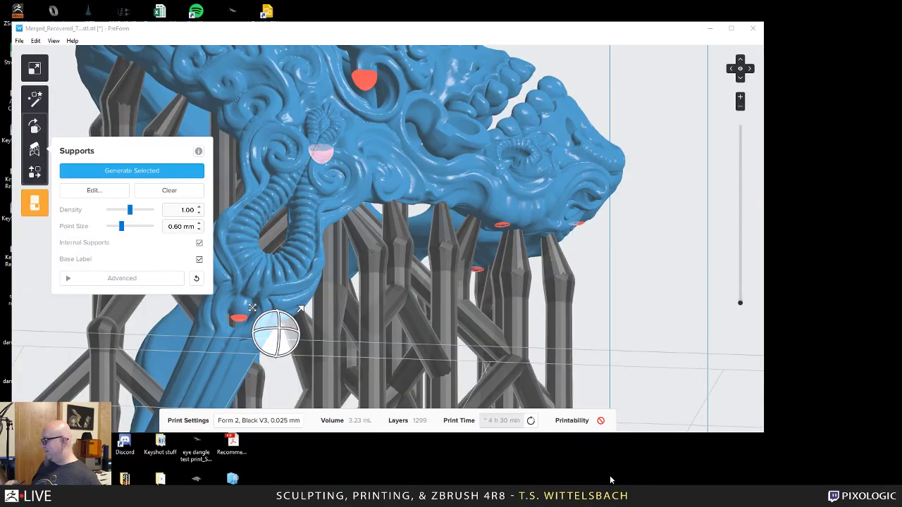
Inspect the red unsupported areas on the supported ring's skull, jaw and band from below and from the side.
left_click_drag(586, 270, 543, 339)
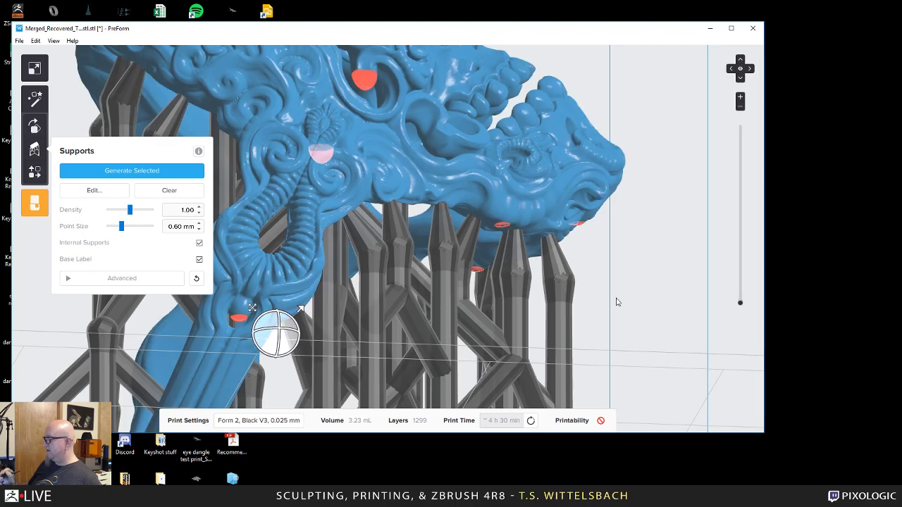
right_click_drag(648, 252, 554, 167)
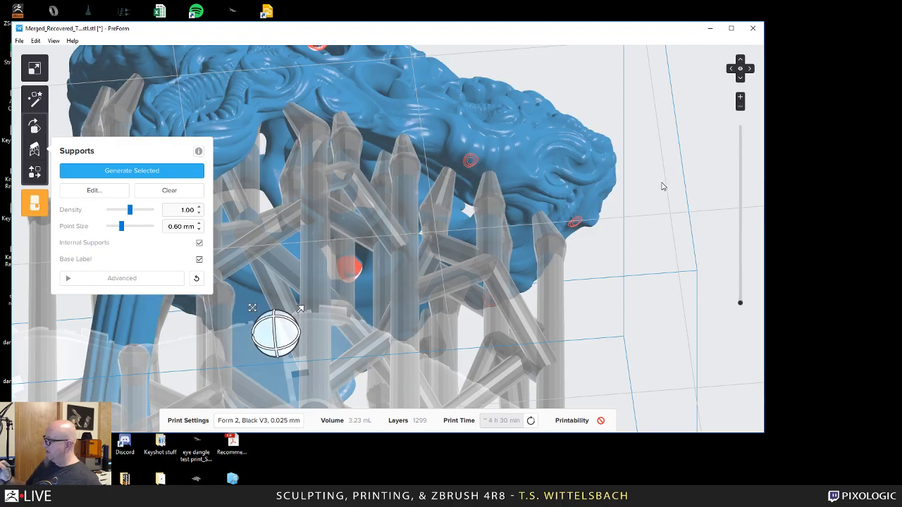
right_click_drag(660, 185, 702, 275)
middle_click_drag(705, 275, 694, 267)
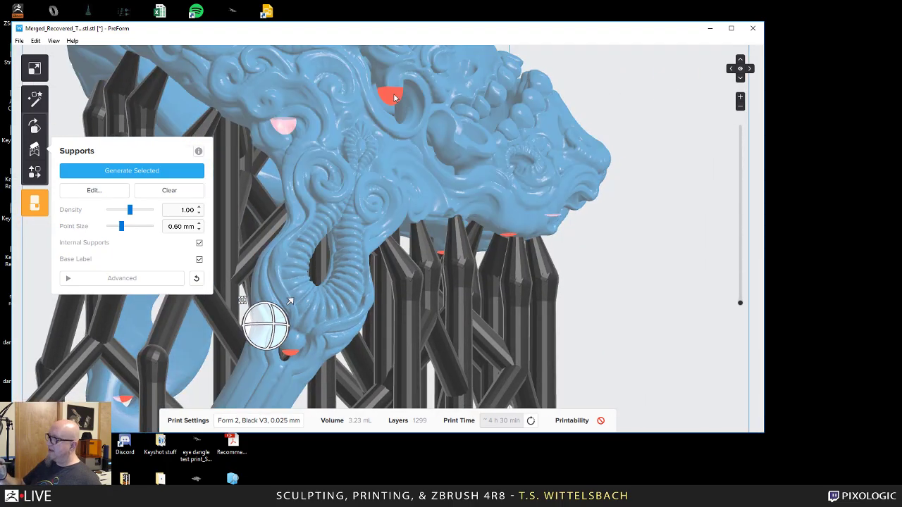
right_click_drag(621, 296, 607, 297)
scroll(609, 297, "down", 5)
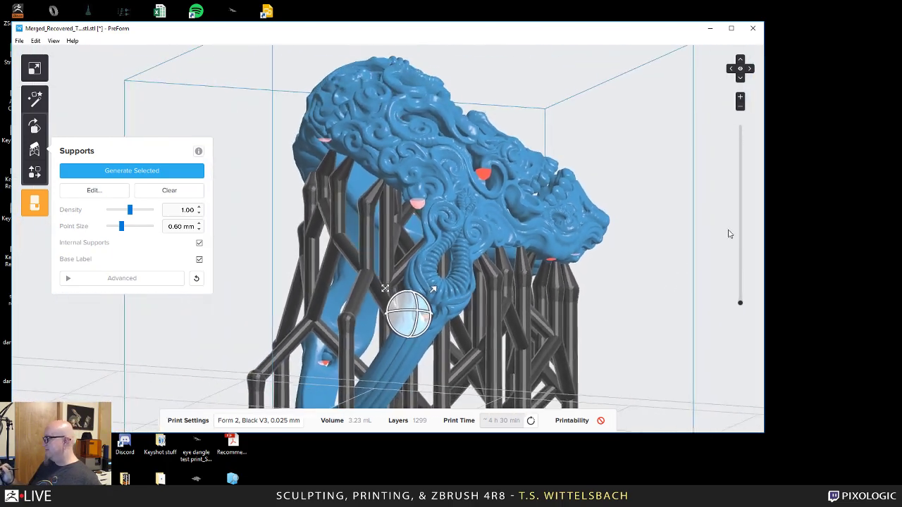
right_click_drag(729, 233, 700, 243)
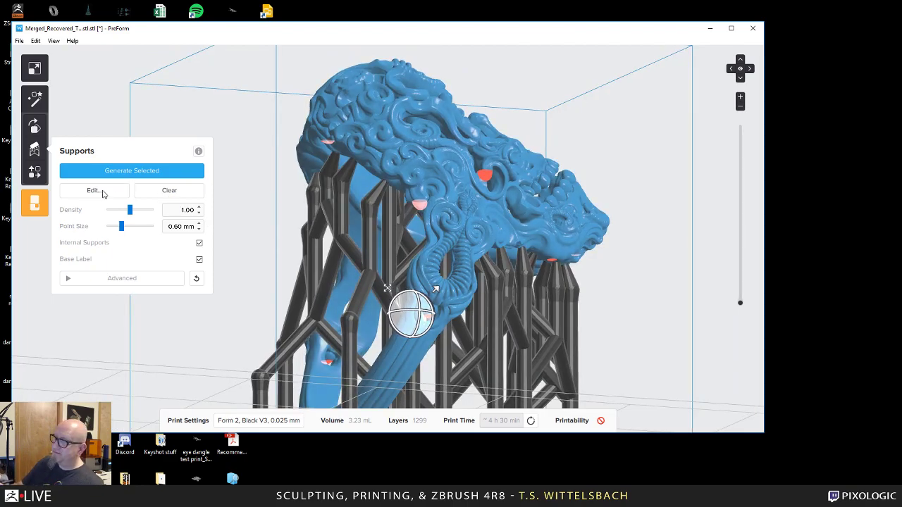
Start editing the ring's supports and add a support point on the red spot at the skull's back, above the inner cavity.
left_click(94, 190)
right_click_drag(519, 339, 650, 256)
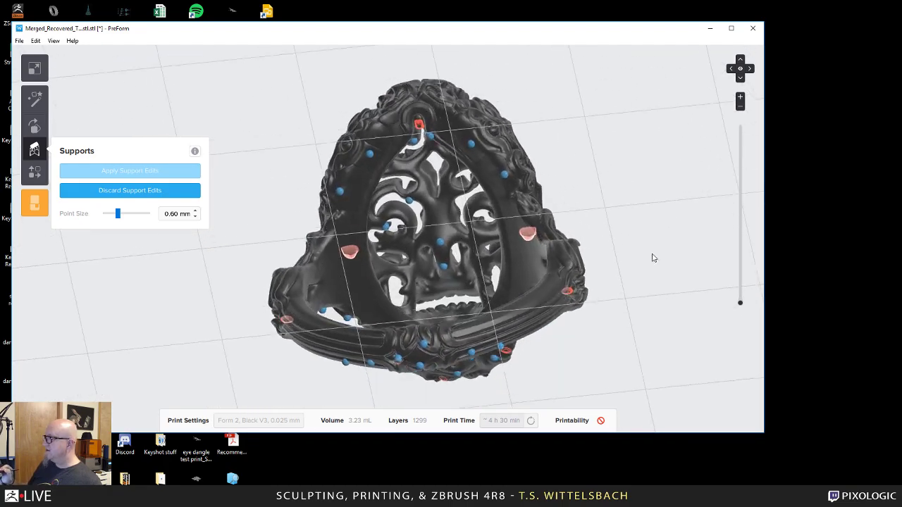
right_click_drag(580, 146, 577, 170, "ctrl")
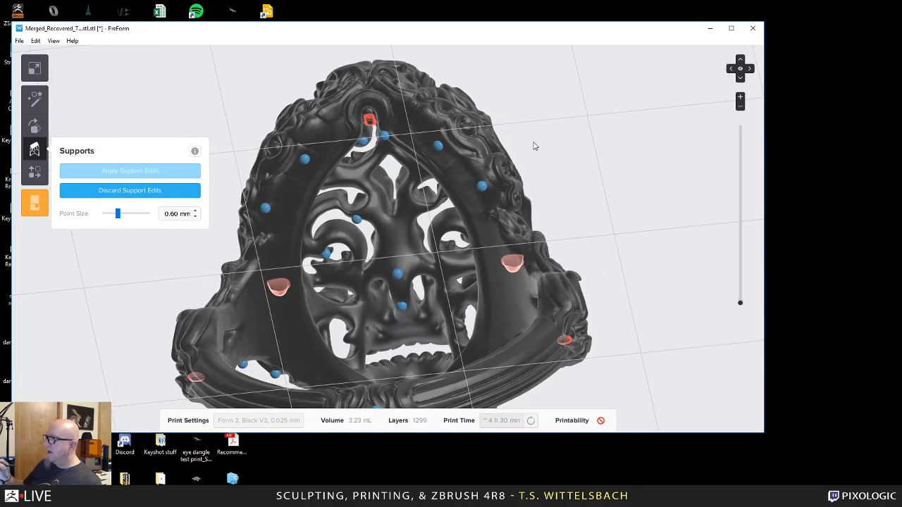
right_click_drag(534, 143, 555, 148)
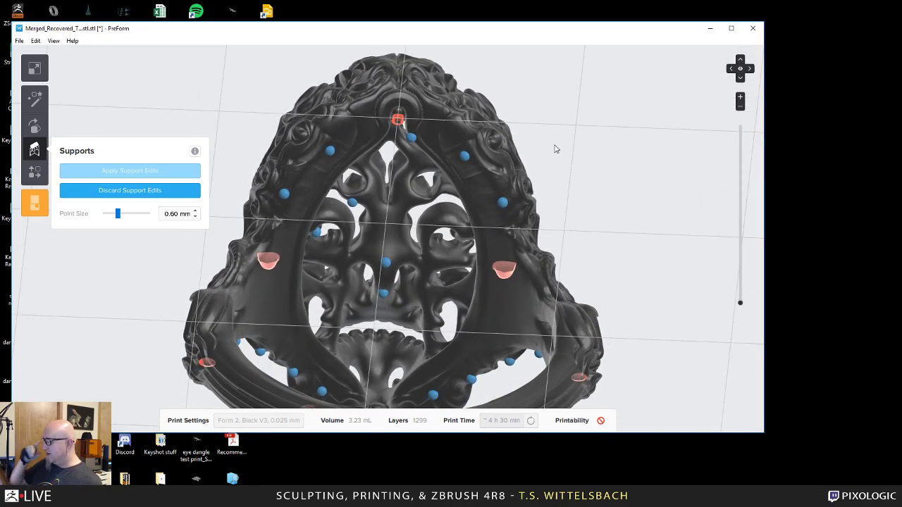
left_click(398, 119)
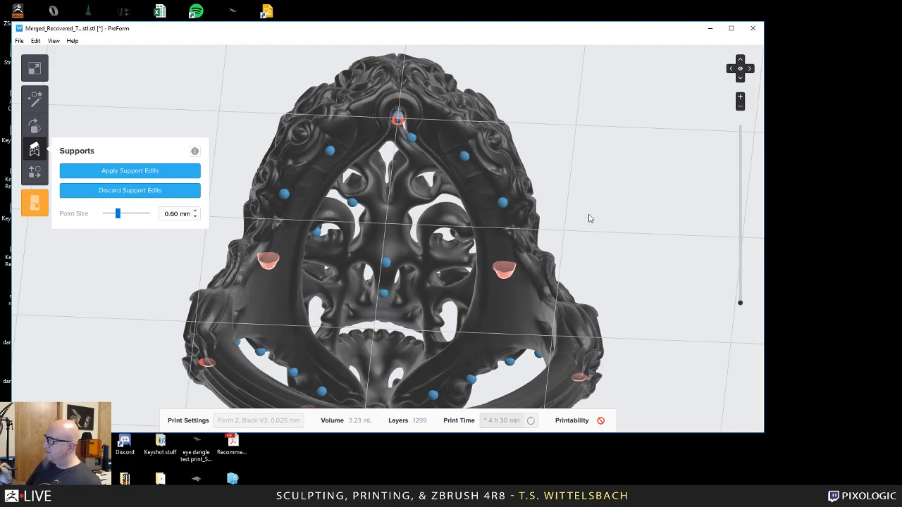
Add support points on the red spots where the band joins the skull.
right_click_drag(603, 215, 421, 223)
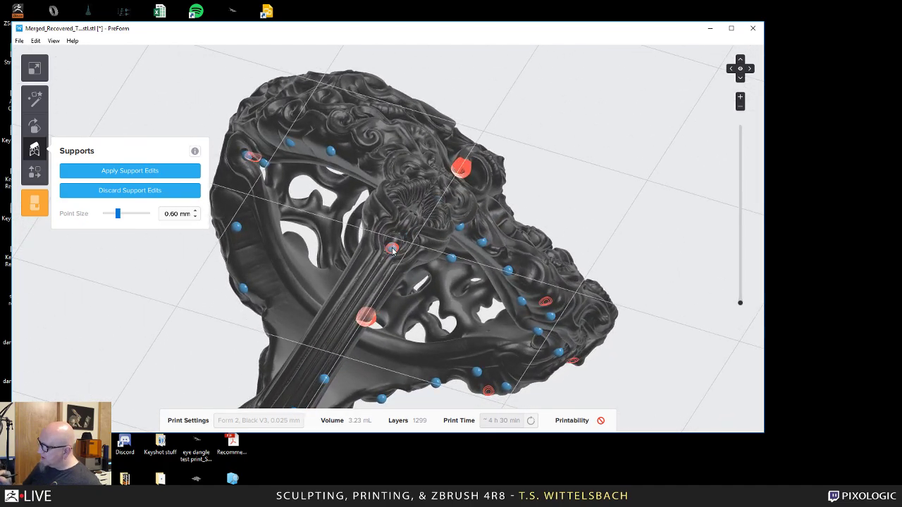
right_click_drag(227, 379, 501, 307)
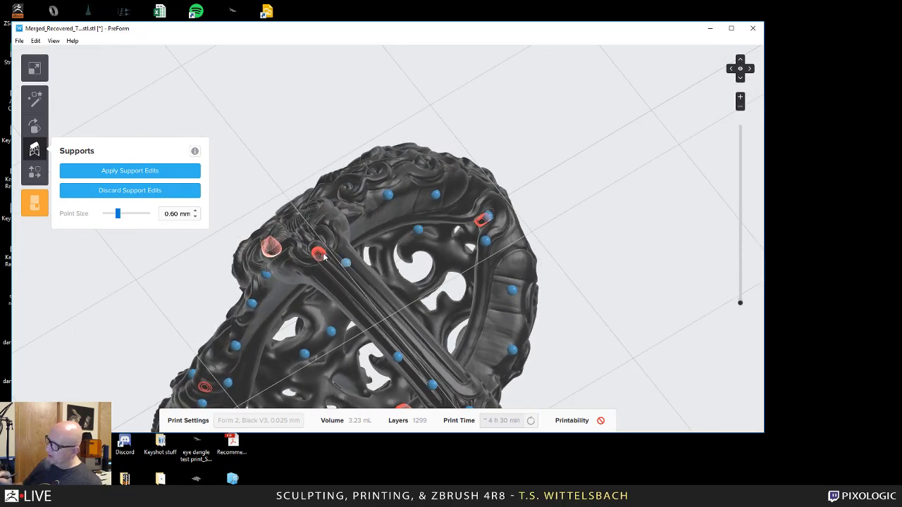
right_click_drag(321, 256, 543, 334)
left_click(525, 324)
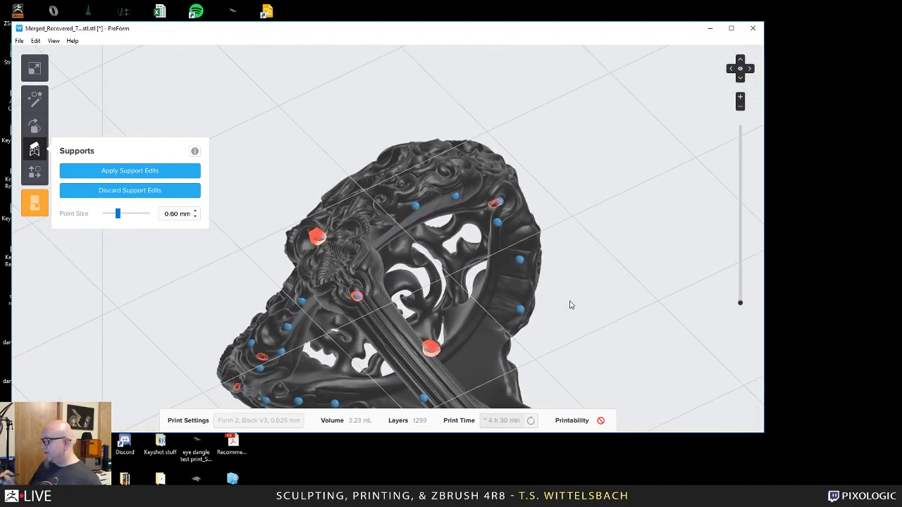
right_click_drag(569, 304, 543, 317)
scroll(656, 197, "down", 5)
scroll(640, 350, "up", 5)
right_click_drag(641, 350, 512, 304)
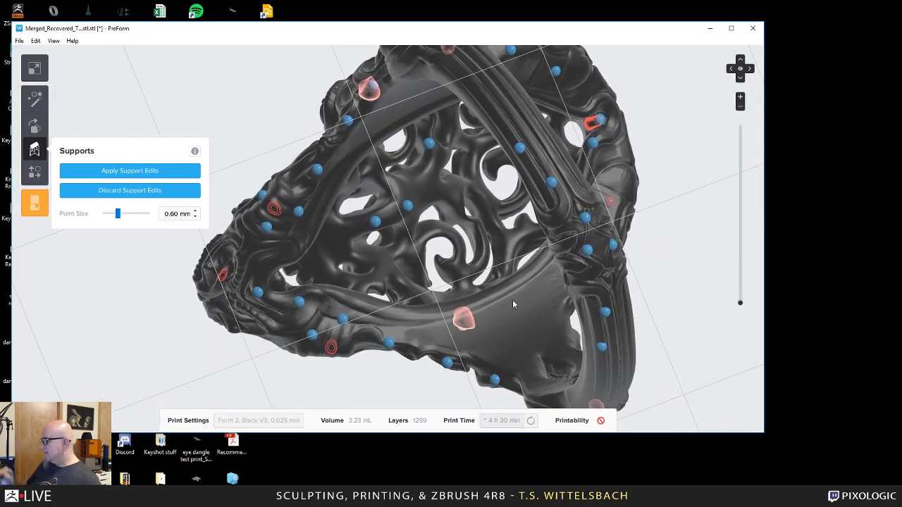
Add support points on the red spots along both jaw edges and the chin, plus an extra one beside a jaw spot.
left_click(466, 315)
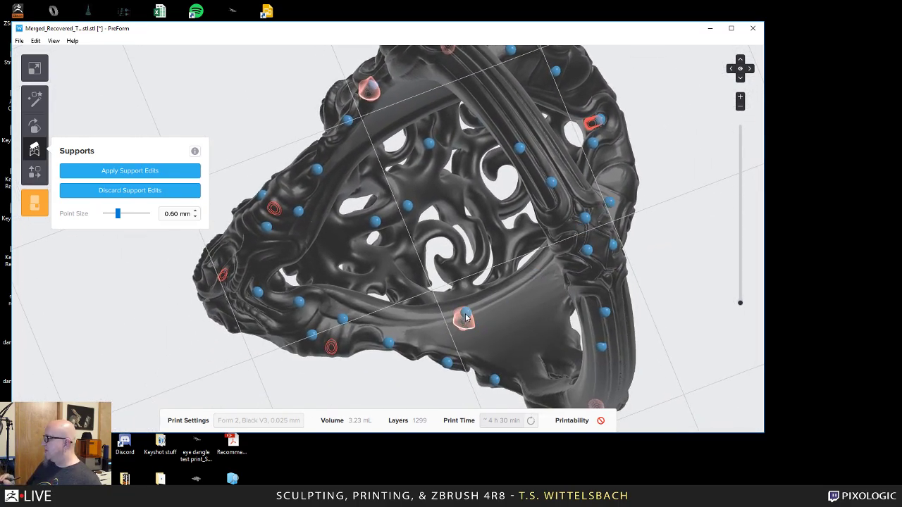
left_click(329, 349)
left_click(273, 208)
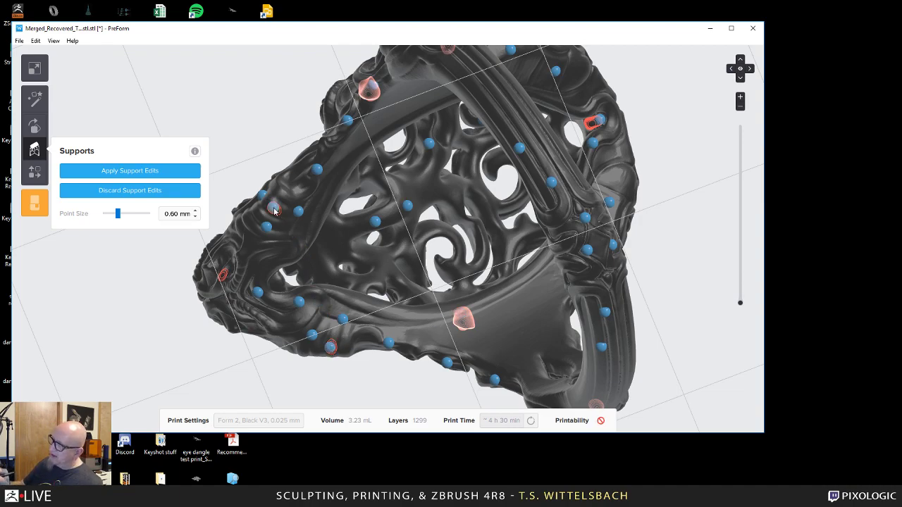
left_click(262, 218)
left_click(252, 226)
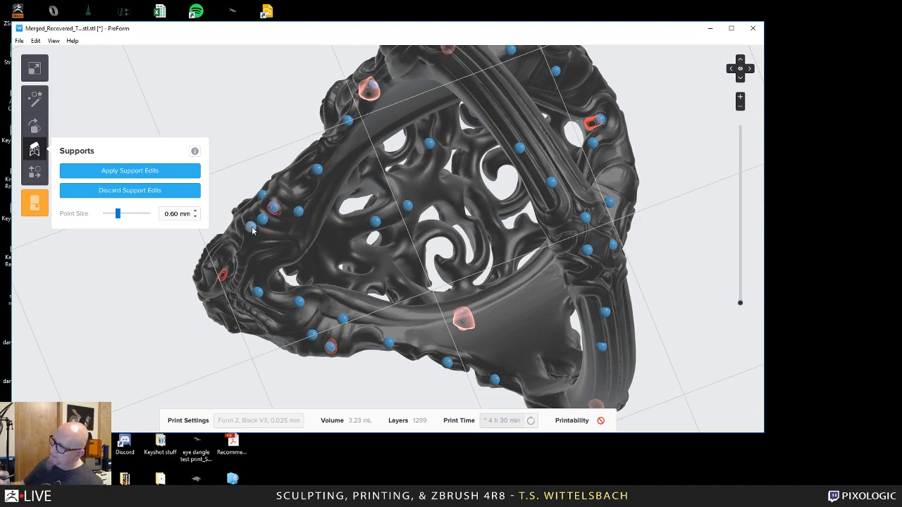
left_click(240, 258)
left_click(222, 275)
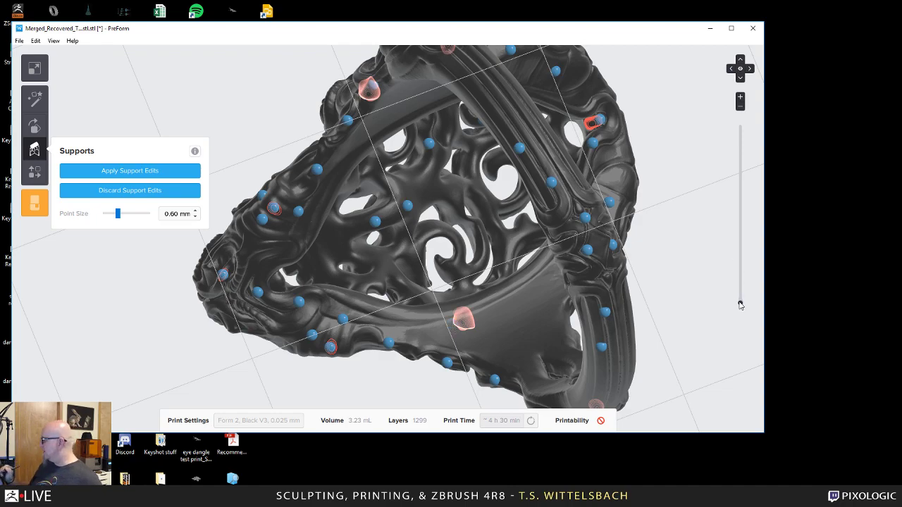
Slice the ring down to layer 899, try to support the red areas in both side openings, and restore the full model.
left_click_drag(740, 303, 740, 178)
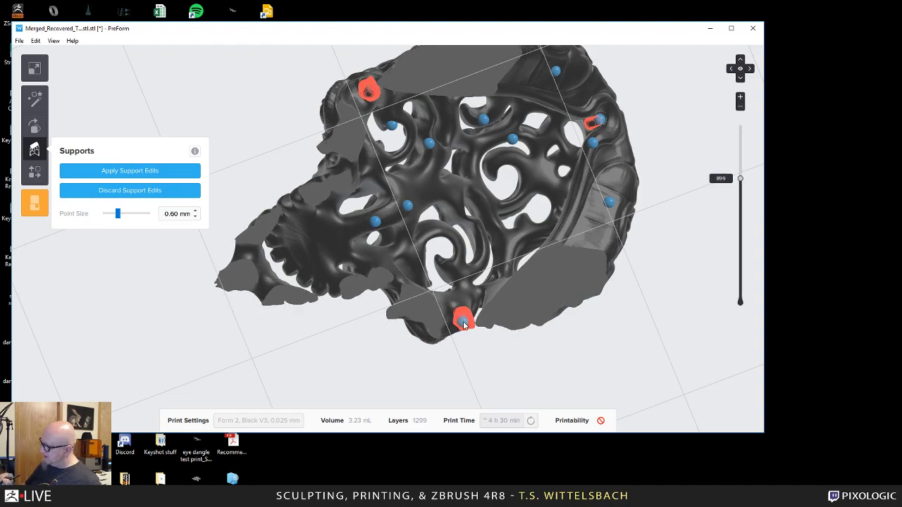
left_click(462, 324)
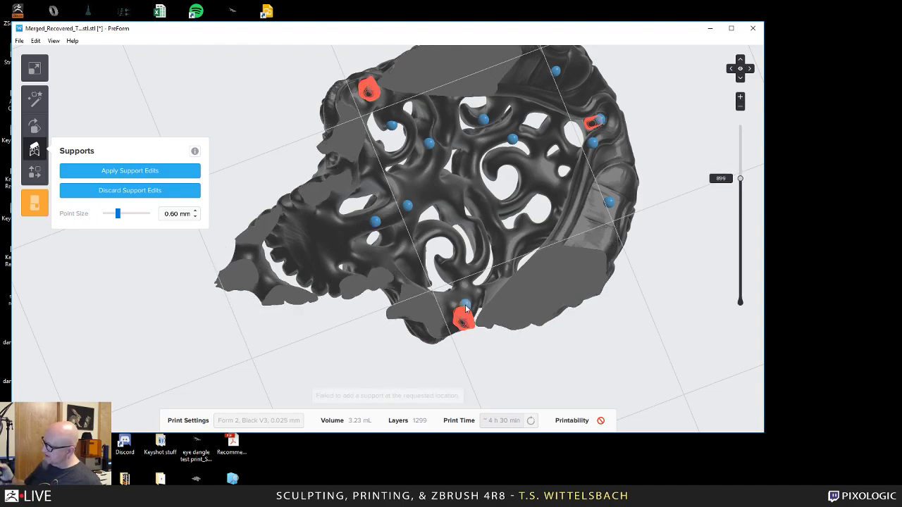
left_click(371, 97)
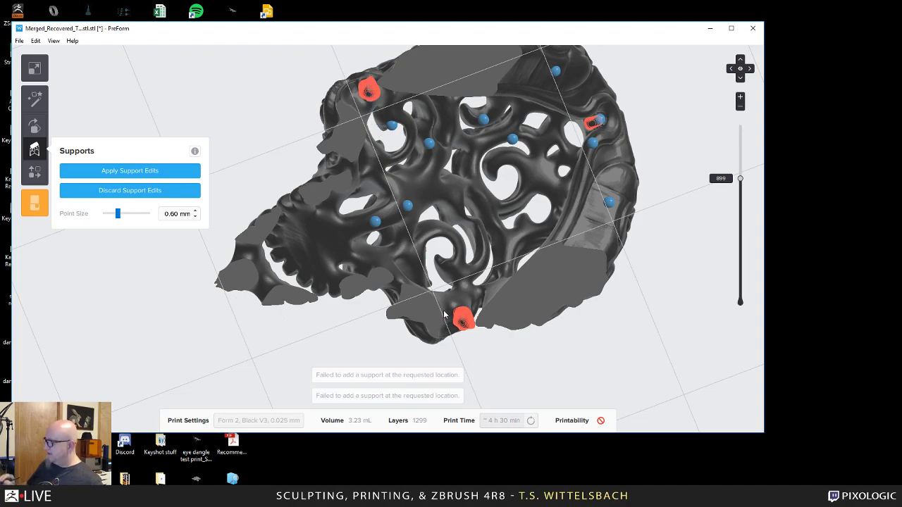
left_click(463, 324)
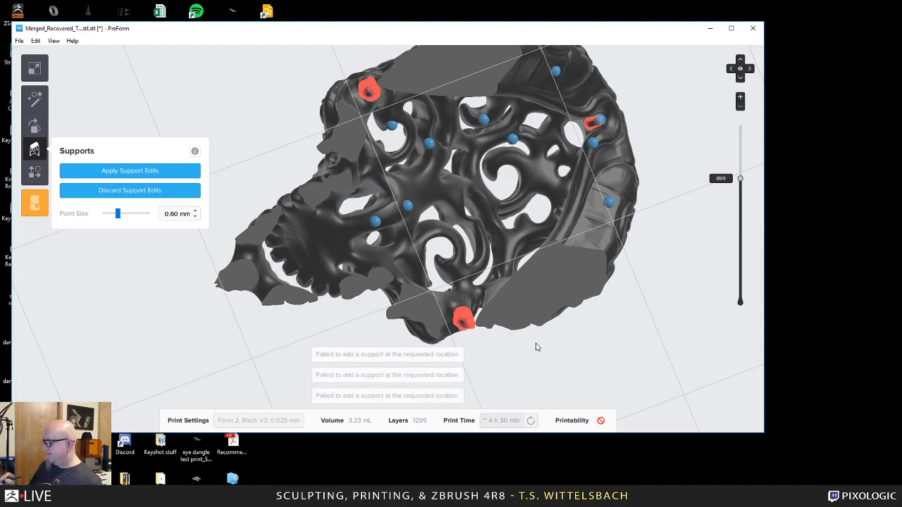
right_click_drag(536, 347, 626, 250)
left_click_drag(740, 179, 732, 352)
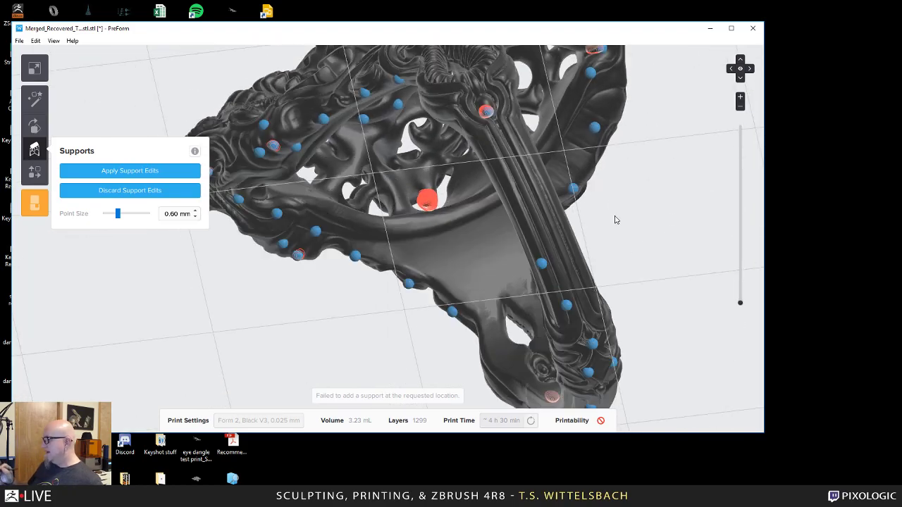
Try to add a support point from outside on the red area in the swirl opening behind the eye socket.
right_click_drag(615, 220, 629, 170)
right_click_drag(218, 270, 455, 317)
right_click_drag(649, 115, 719, 428, "ctrl")
right_click_drag(606, 146, 416, 169)
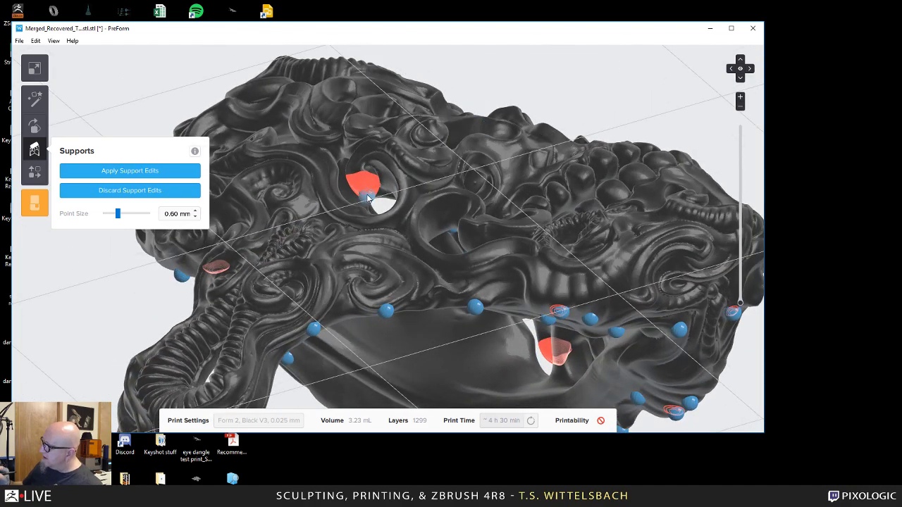
left_click(369, 200)
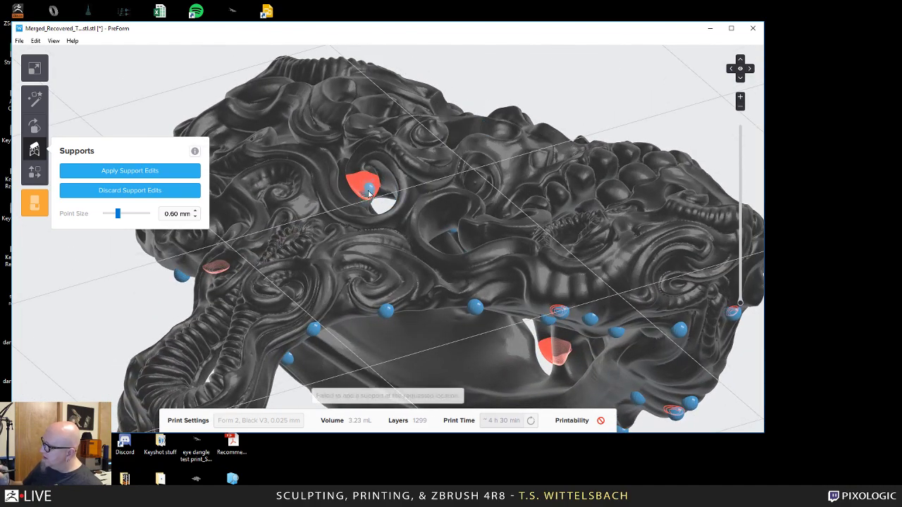
left_click(374, 197)
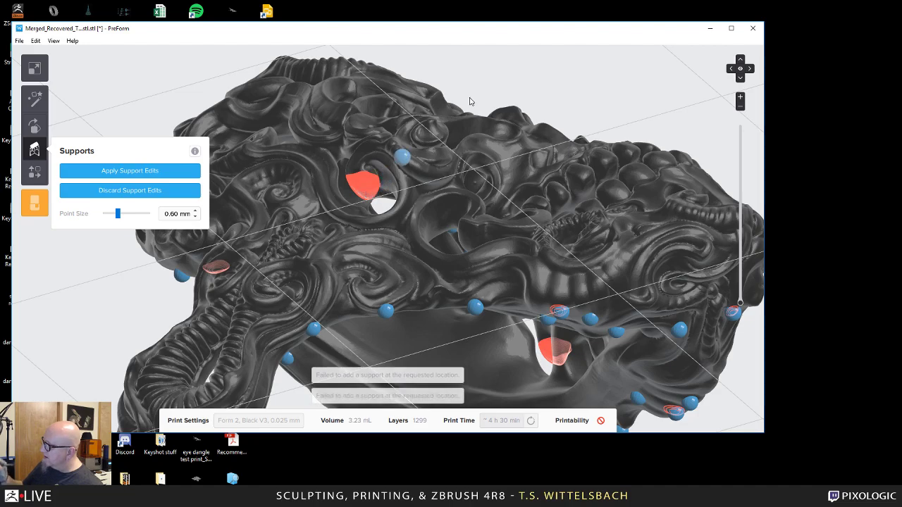
right_click_drag(503, 73, 502, 51)
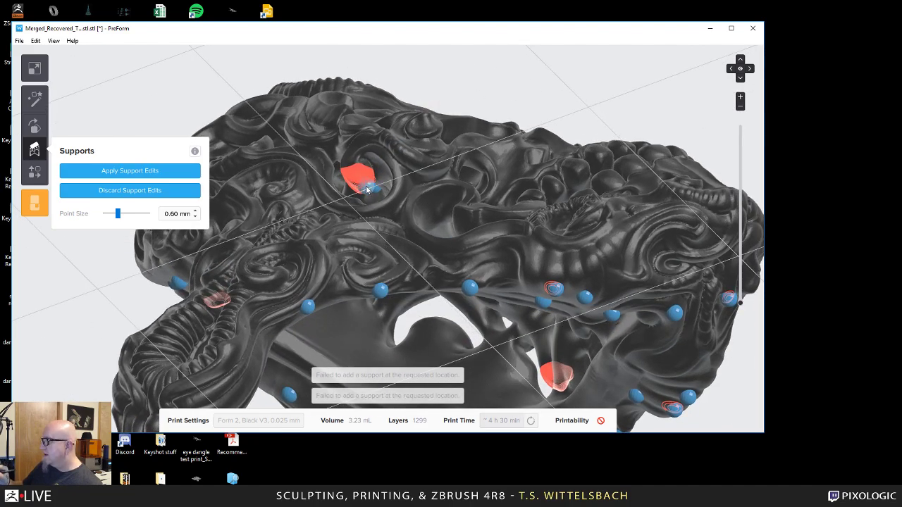
Try to add a support point on the red area in the side opening seen through the ring's inner cavity.
right_click_drag(466, 156, 211, 163)
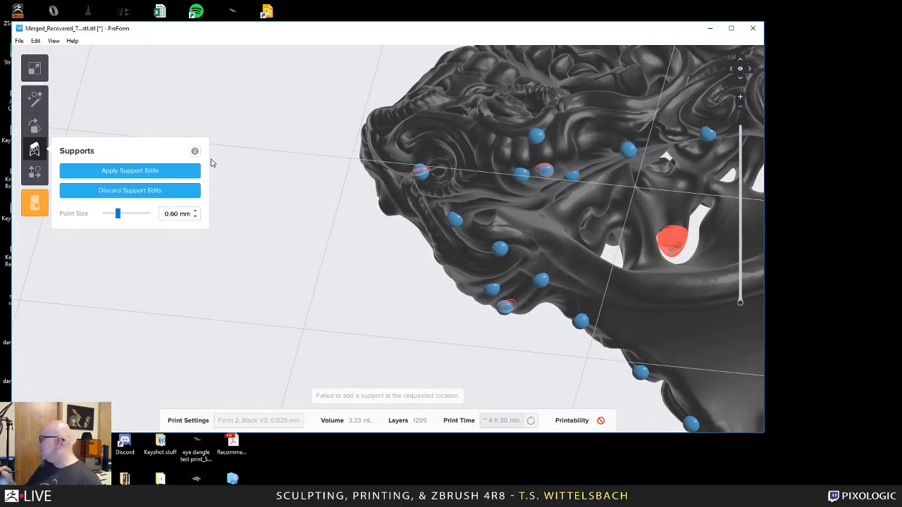
left_click(673, 242)
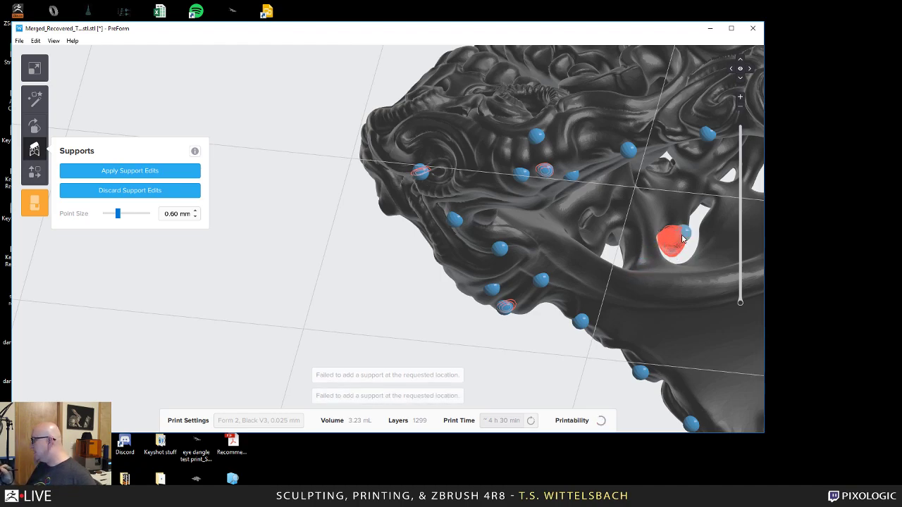
left_click(675, 248)
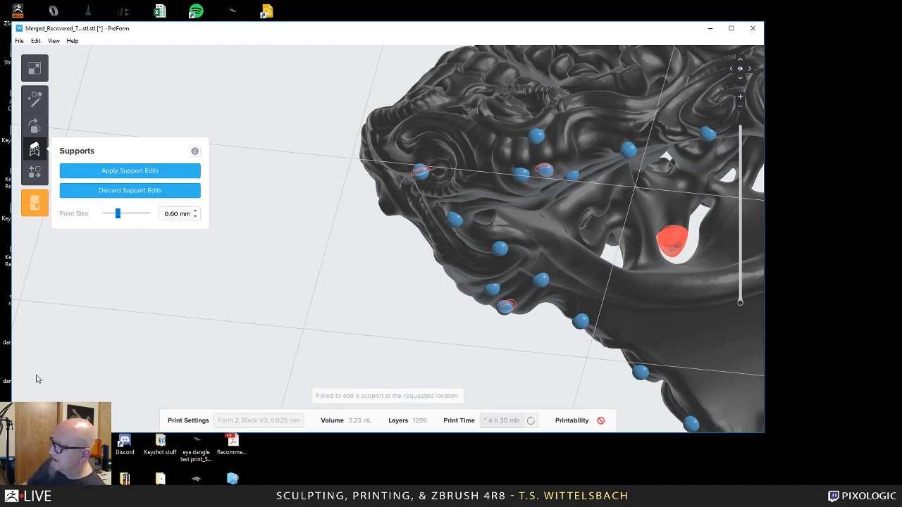
Set the support point size to 0.36 mm and retry placing a point on the red area seen through the inner cavity.
left_click(195, 218)
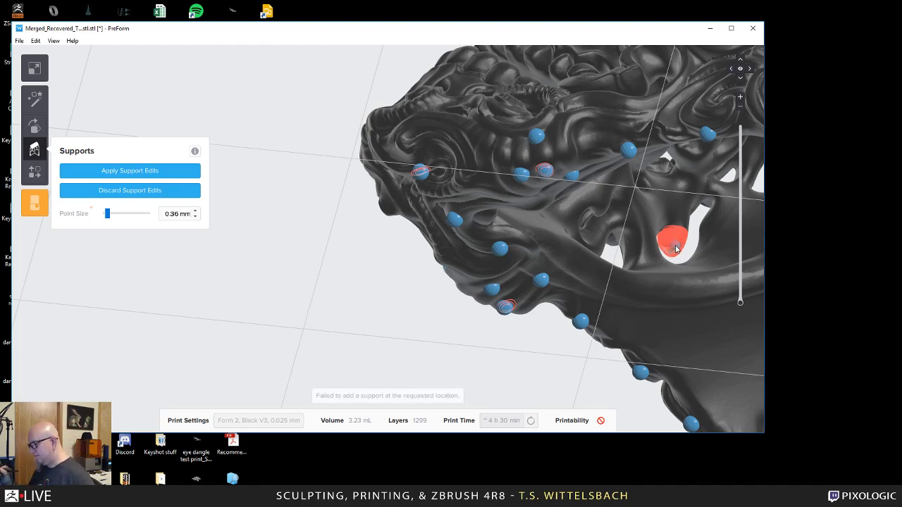
left_click(675, 249)
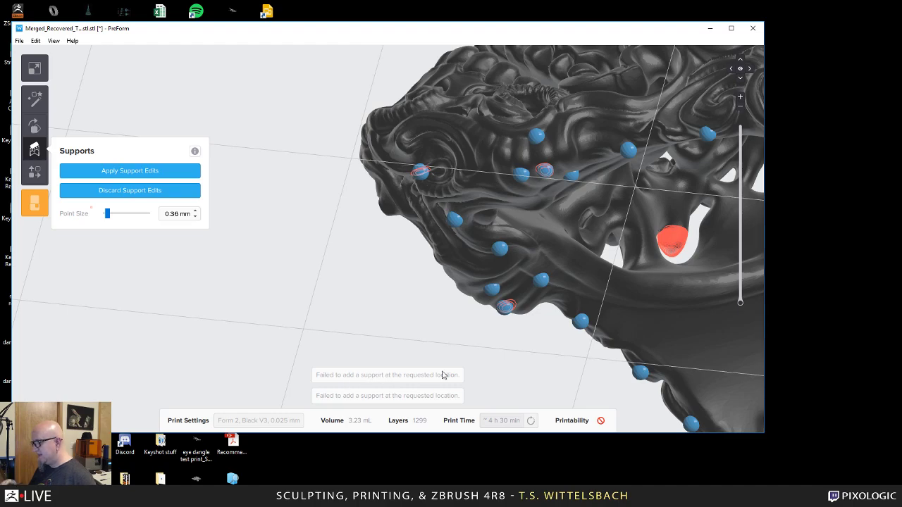
left_click(677, 243)
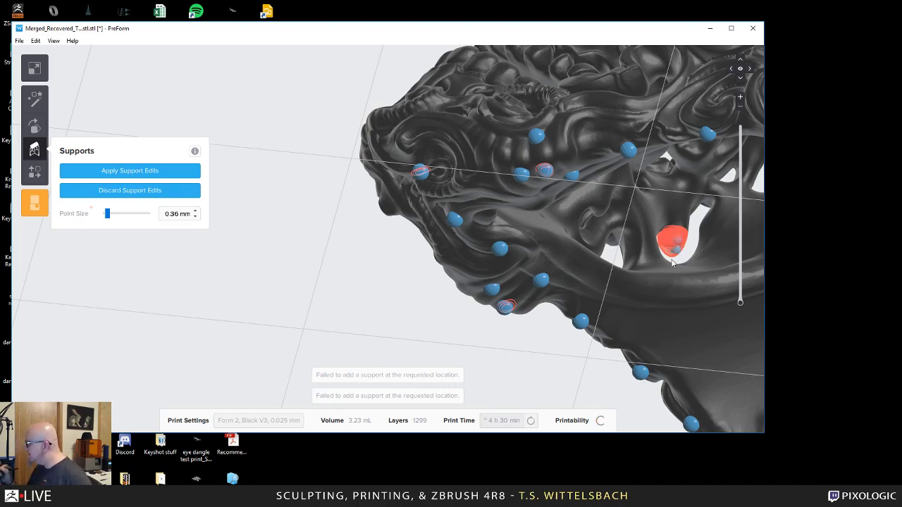
Try to place 0.36 mm support points on the red side-opening areas from outside the skull and from behind the band.
right_click_drag(469, 376, 452, 398)
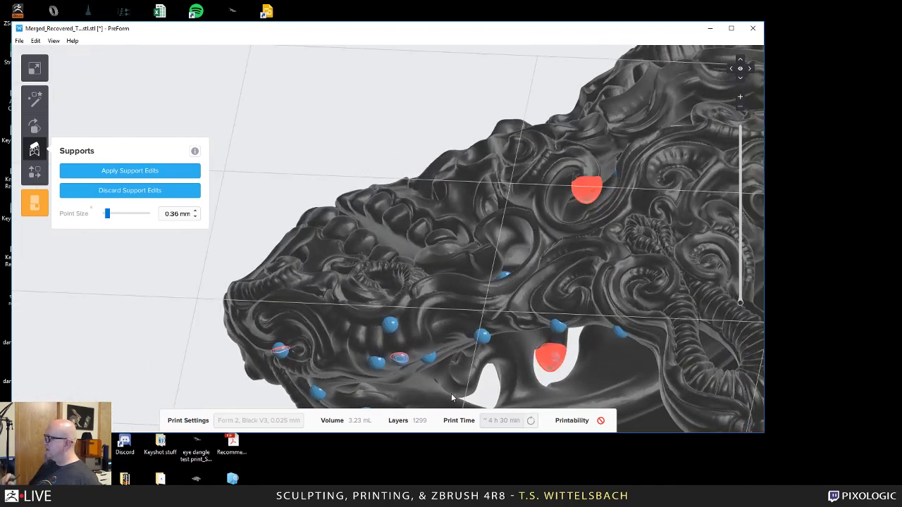
left_click(581, 205)
left_click(625, 295)
right_click_drag(626, 275, 280, 322)
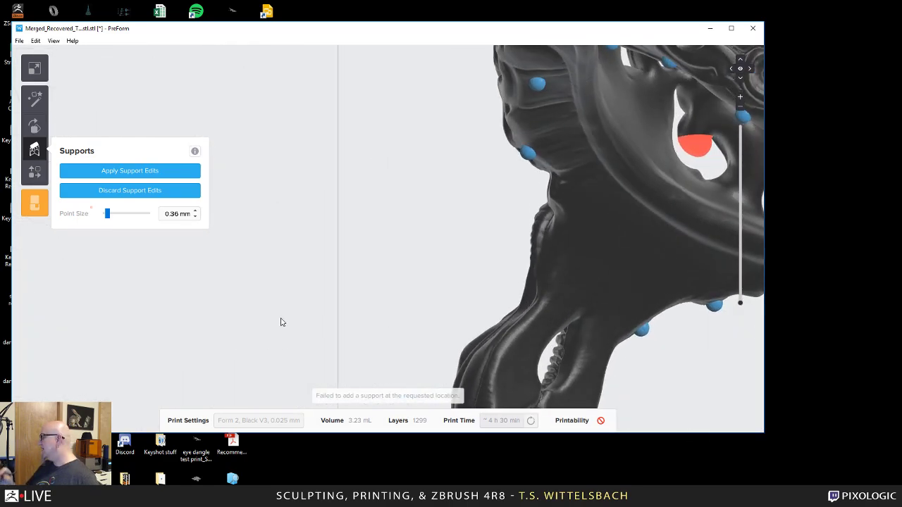
left_click(700, 152)
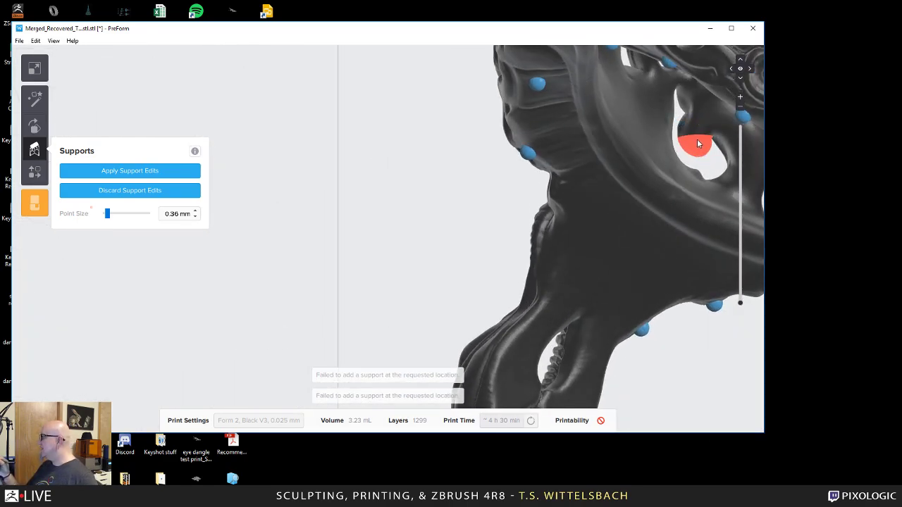
Undo the last support-point attempt and apply the support edits to the ring.
left_click(604, 296)
key("ctrl+z")
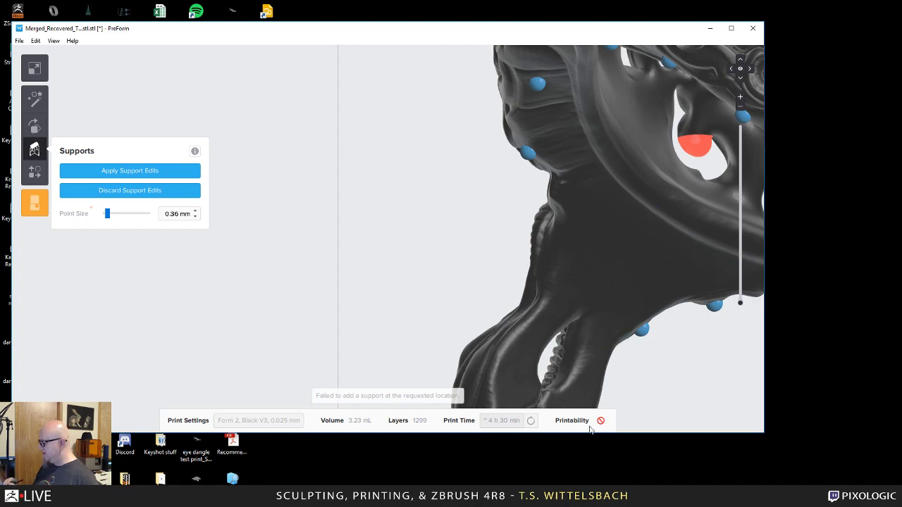
left_click(127, 173)
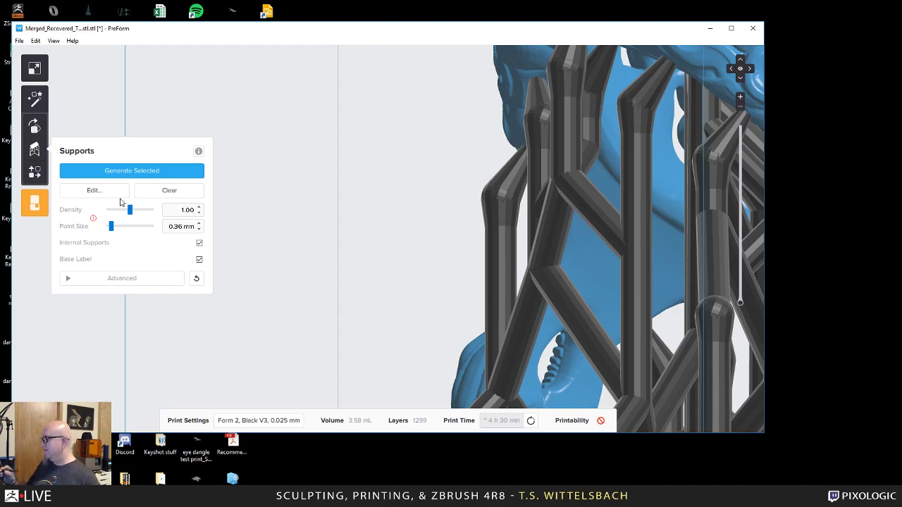
Reopen the support points for editing and add a 0.36 mm point on the red swirl tip behind the eye socket.
right_click_drag(457, 296, 451, 372)
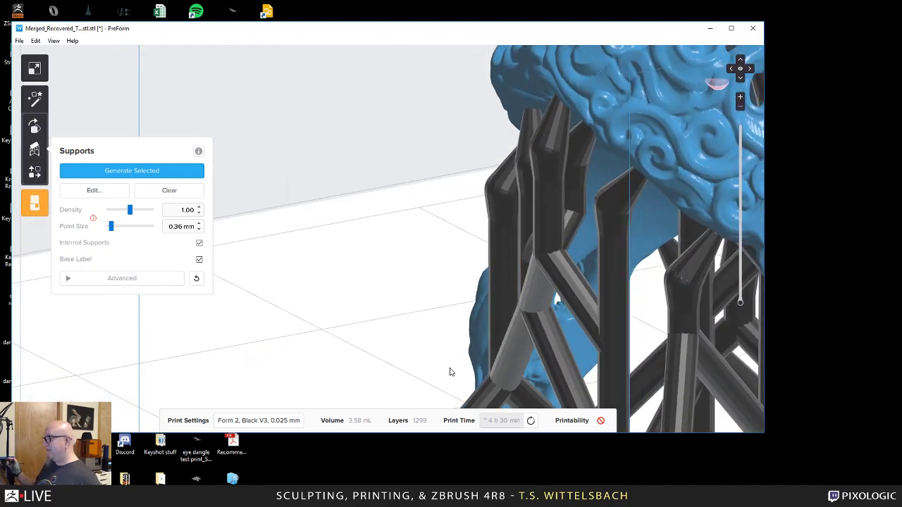
scroll(490, 299, "down", 5)
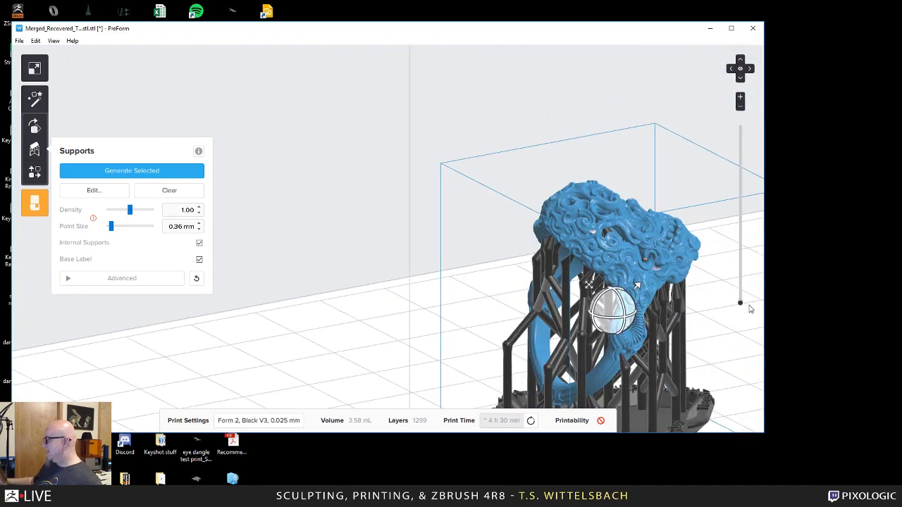
right_click_drag(750, 308, 577, 245)
scroll(419, 326, "up", 4)
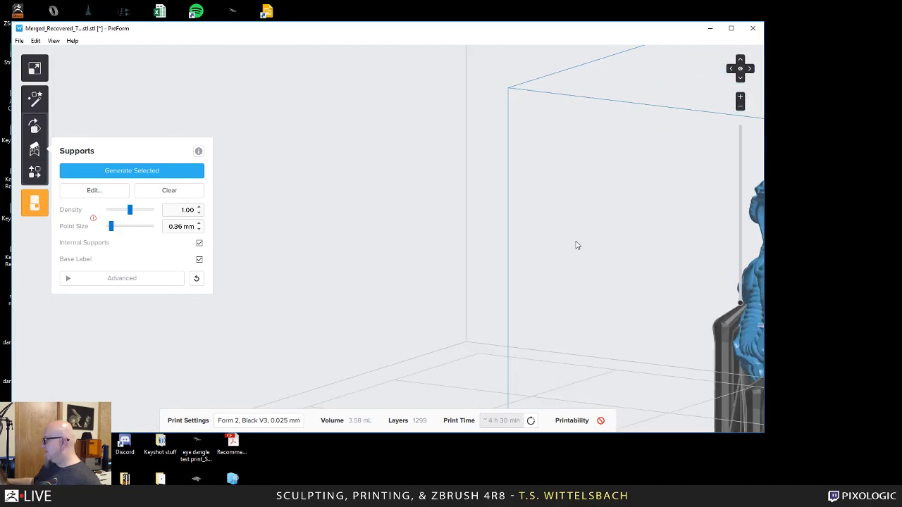
middle_click_drag(576, 245, 197, 251)
right_click_drag(676, 235, 424, 274)
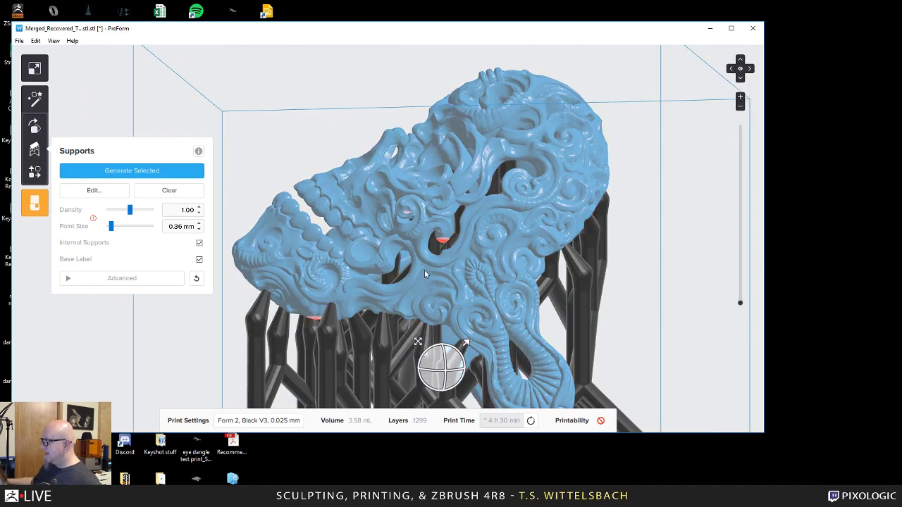
scroll(425, 274, "up", 10)
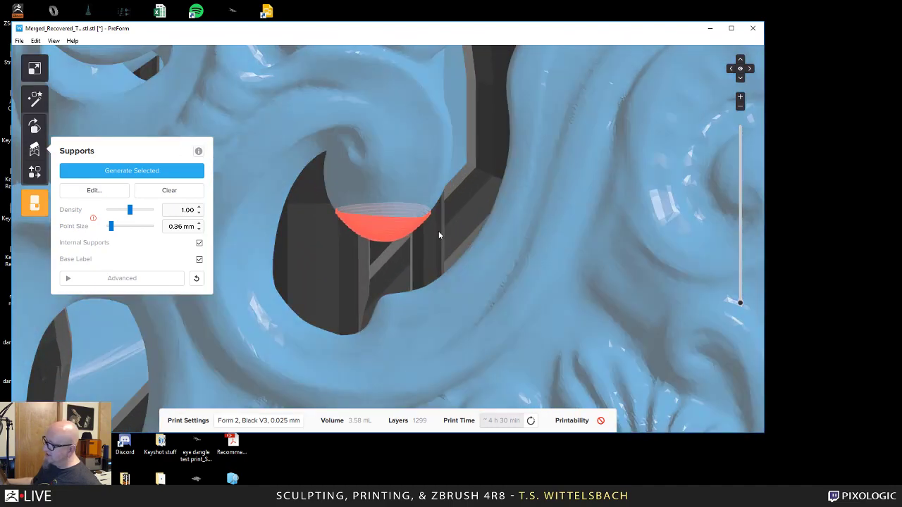
right_click_drag(438, 231, 415, 242)
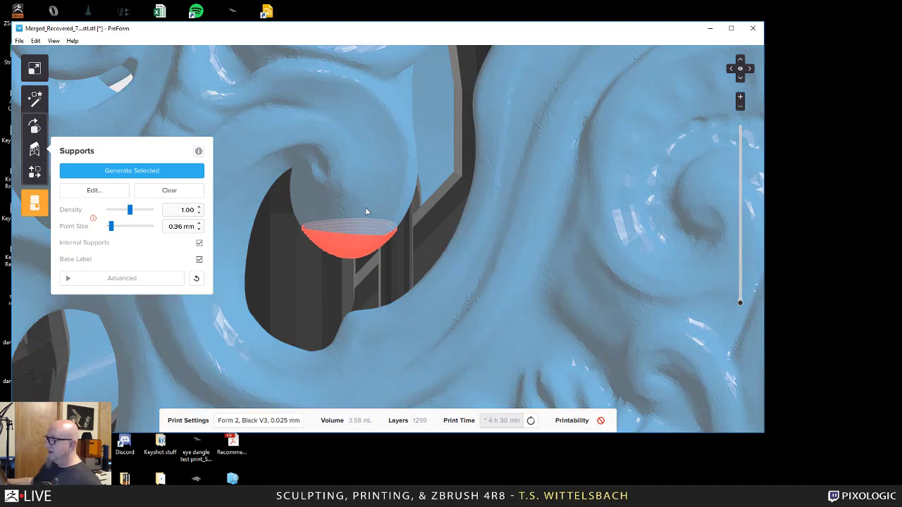
right_click_drag(304, 281, 357, 270)
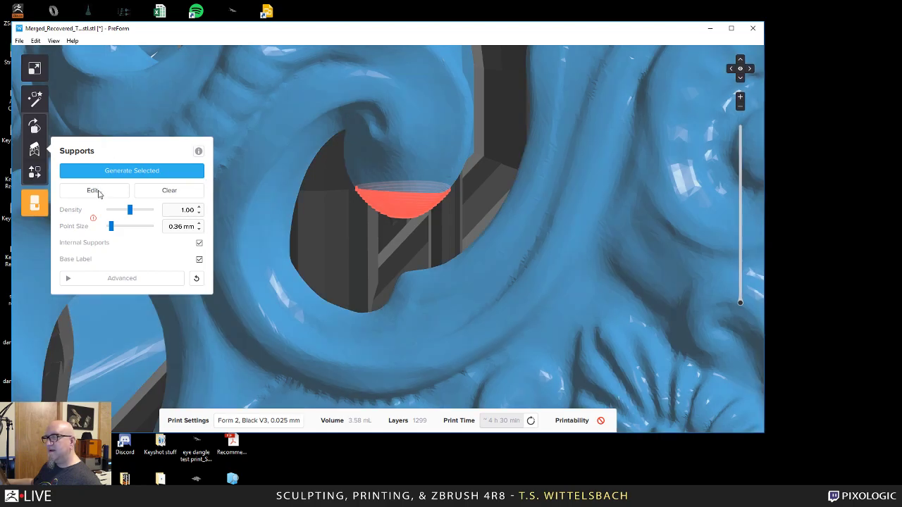
left_click(95, 190)
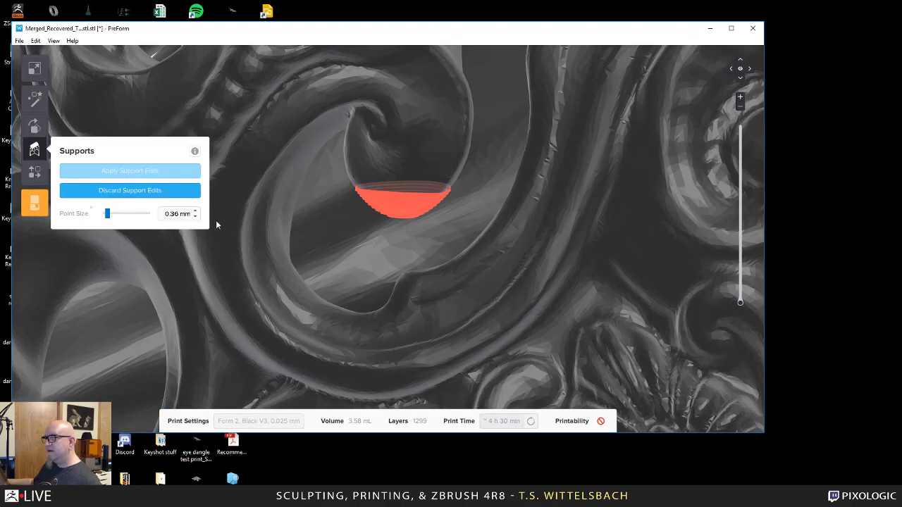
left_click(402, 213)
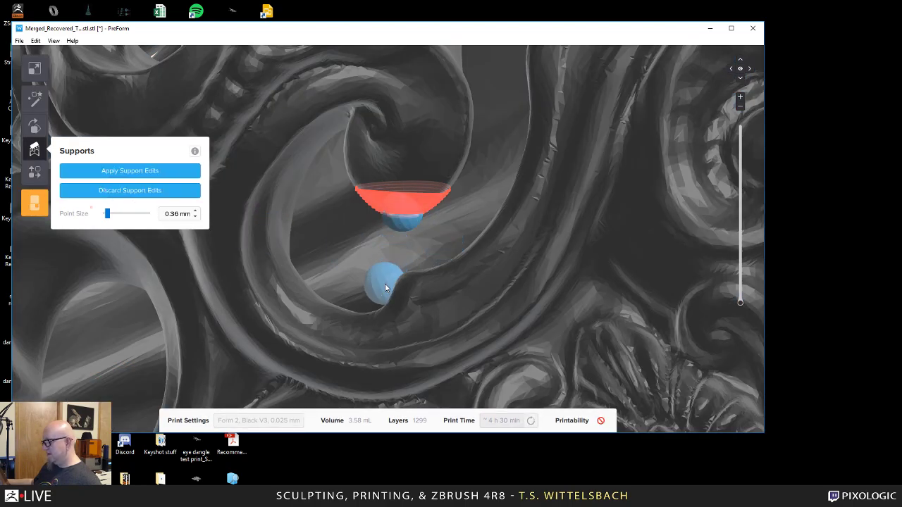
Add a 0.36 mm support point on the matching red swirl tip on the opposite side of the skull.
right_click_drag(569, 284, 289, 236)
scroll(575, 245, "down", 5)
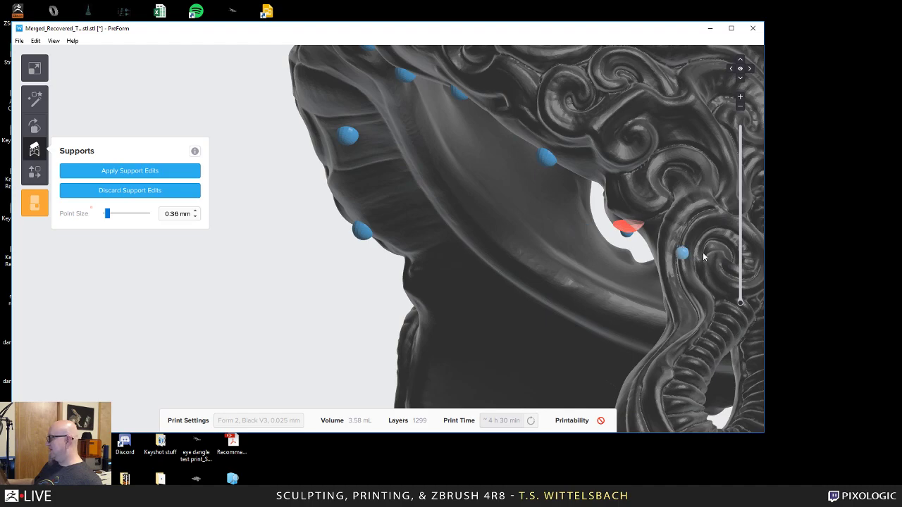
right_click_drag(702, 252, 399, 261)
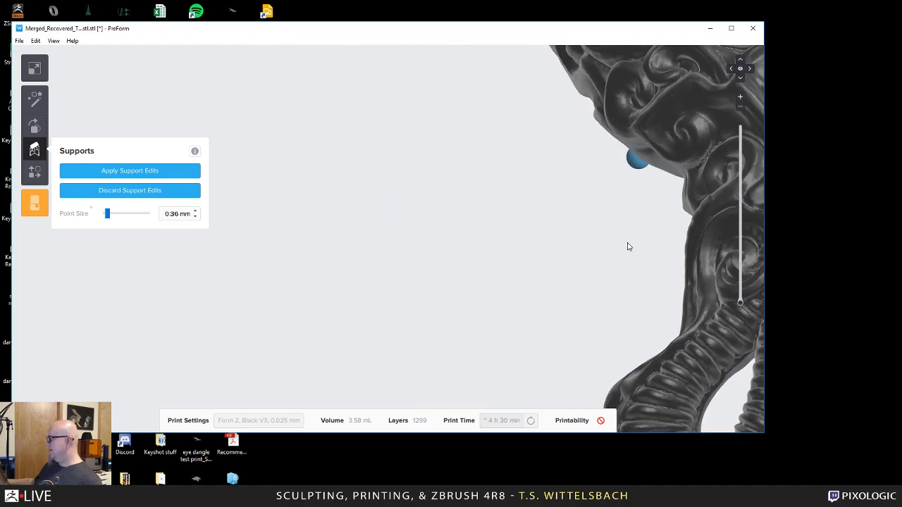
middle_click_drag(627, 244, 74, 253)
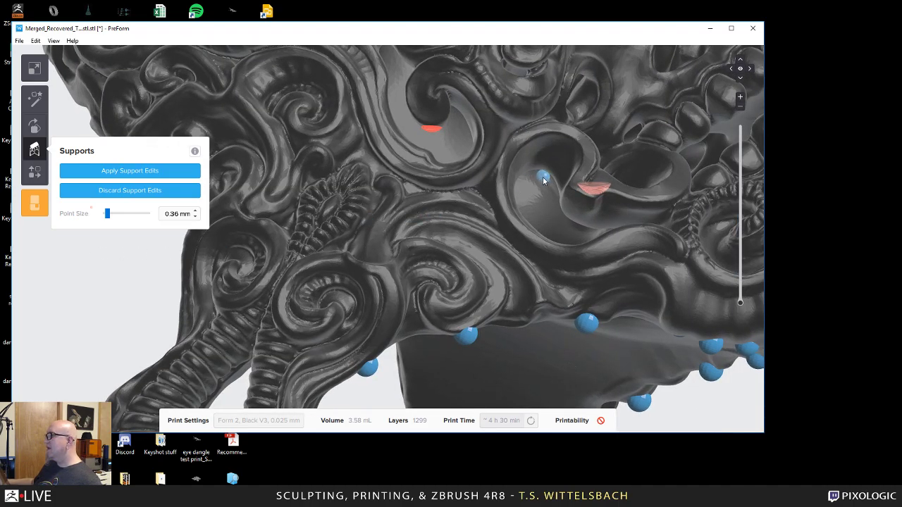
scroll(398, 92, "up", 5)
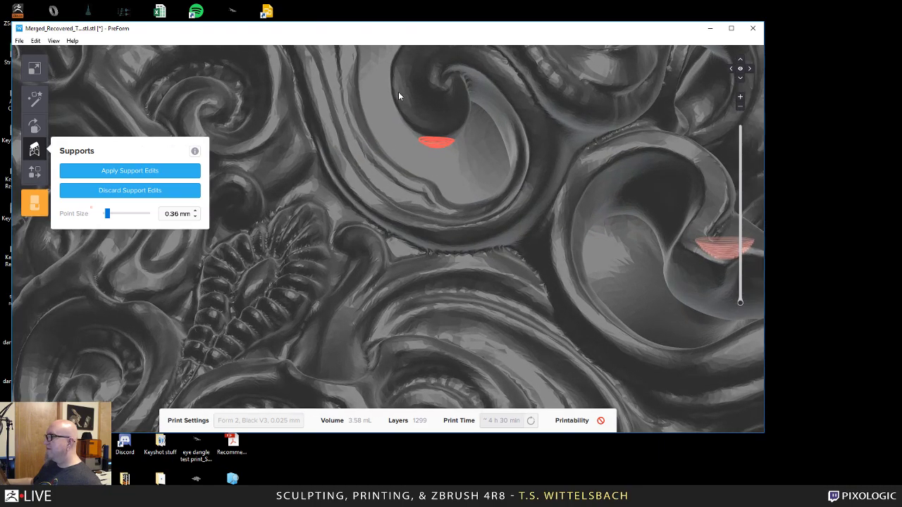
left_click(438, 145)
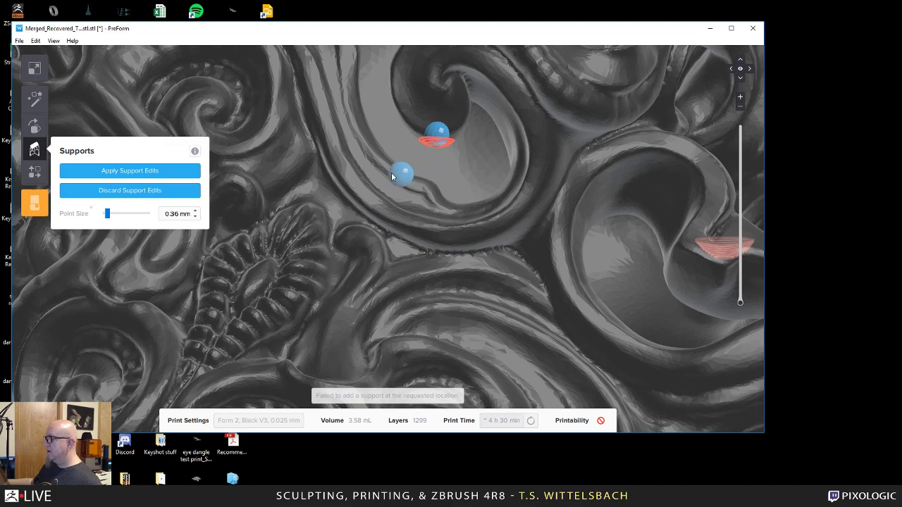
Try to add more 0.36 mm support points around the red area in the side opening from below the ring.
mouse_move(388, 148)
right_mouse_down()
mouse_move(435, 201)
mouse_move(429, 133)
mouse_move(376, 158)
right_mouse_up()
scroll(370, 153, "down", 6)
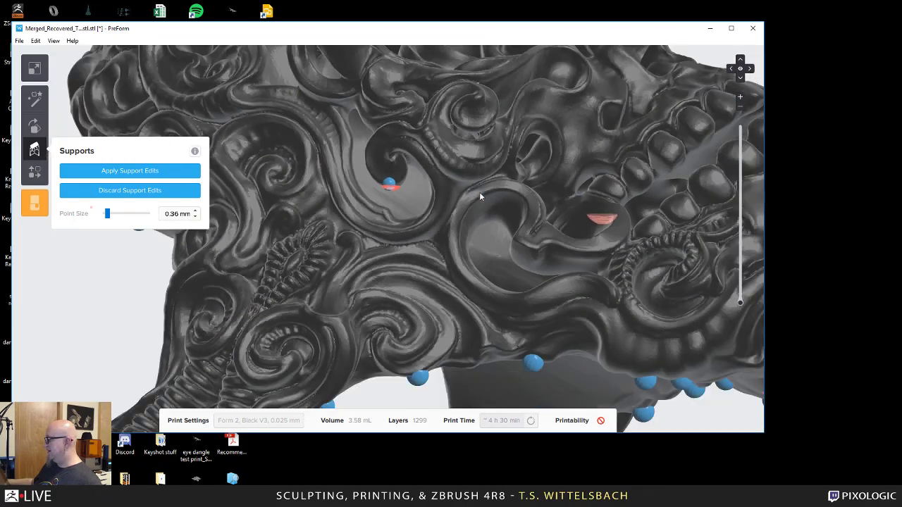
scroll(479, 191, "down", 3)
right_click_drag(480, 187, 600, 142)
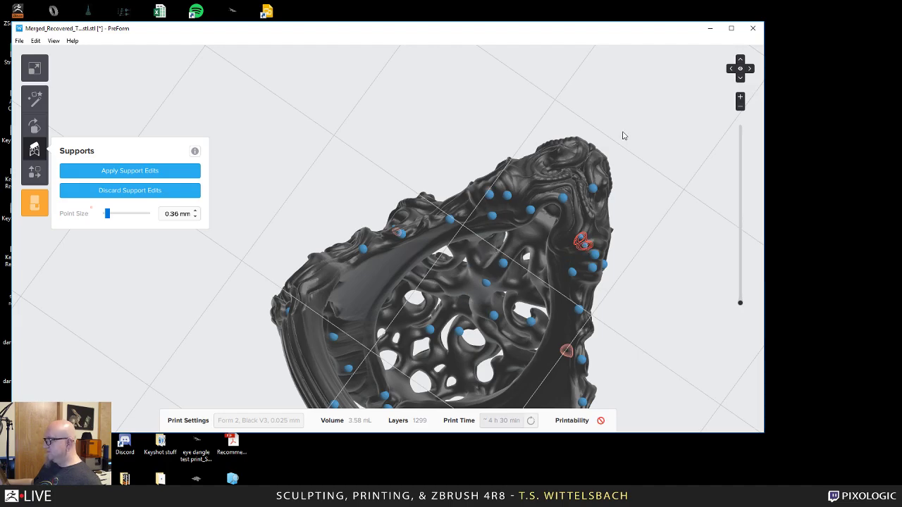
right_click_drag(622, 135, 344, 284)
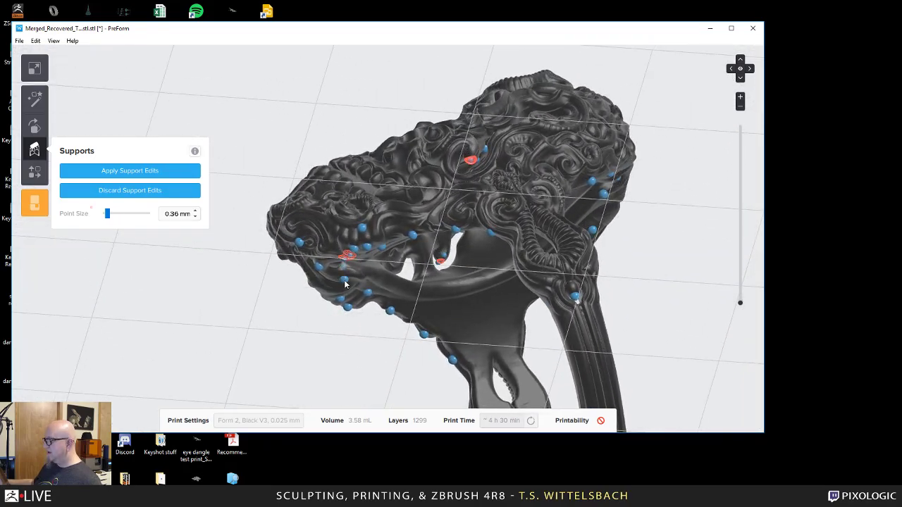
left_click(441, 262)
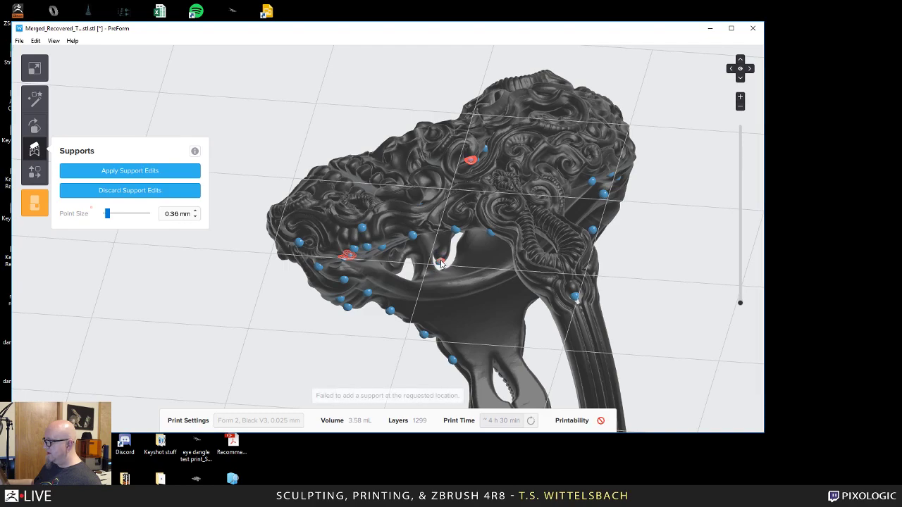
left_click(464, 265)
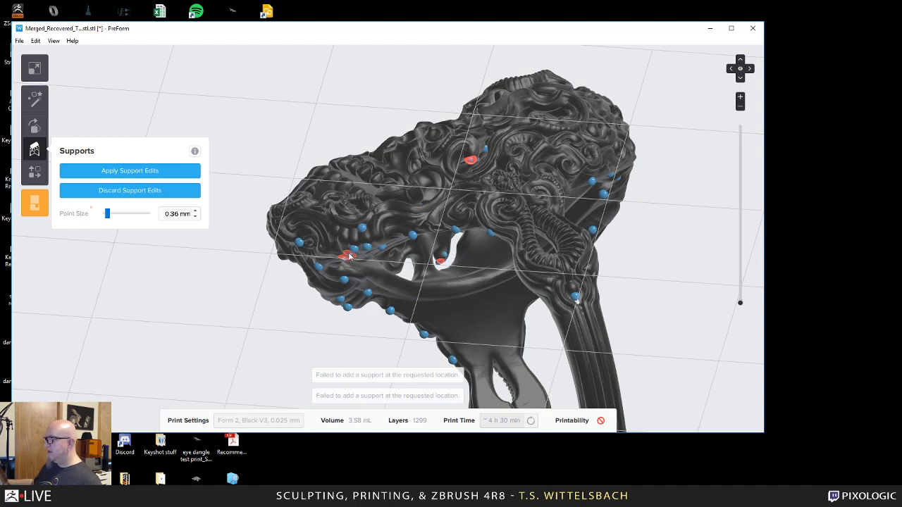
Apply the support edits and inspect the supports reaching both swirl openings from the front and side of the skull.
right_click_drag(349, 258, 372, 294)
left_click(91, 171)
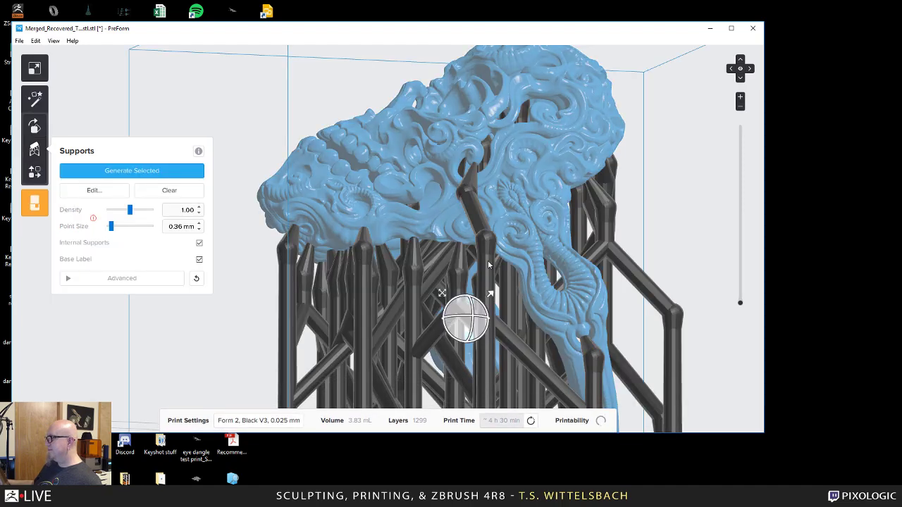
right_click_drag(489, 265, 223, 284)
scroll(346, 290, "down", 3)
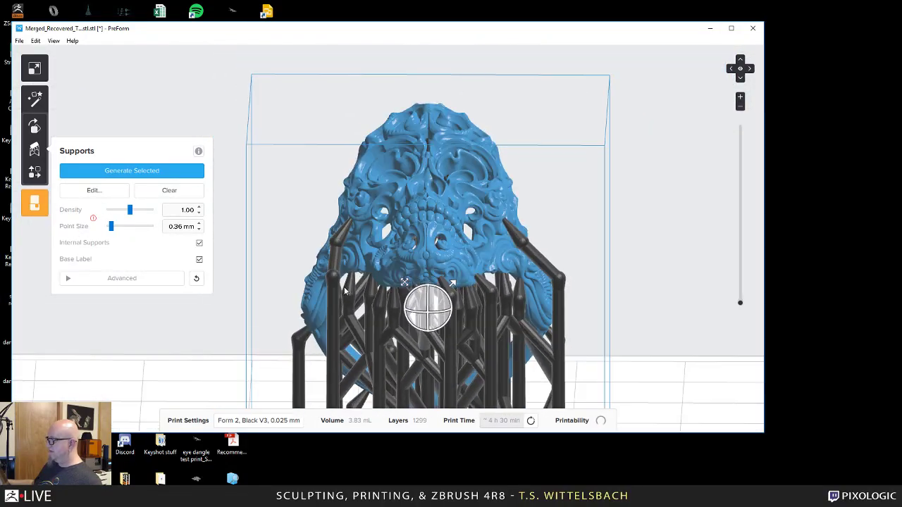
scroll(345, 290, "up", 6)
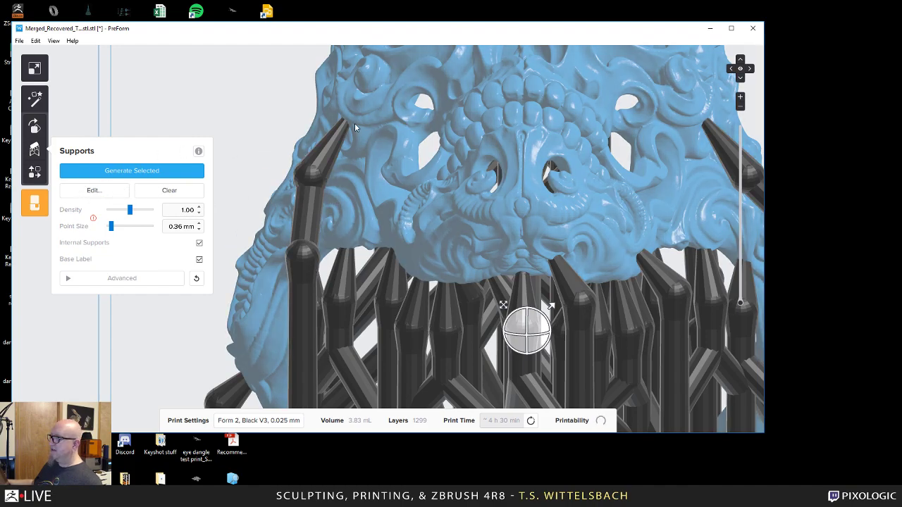
left_click(251, 113)
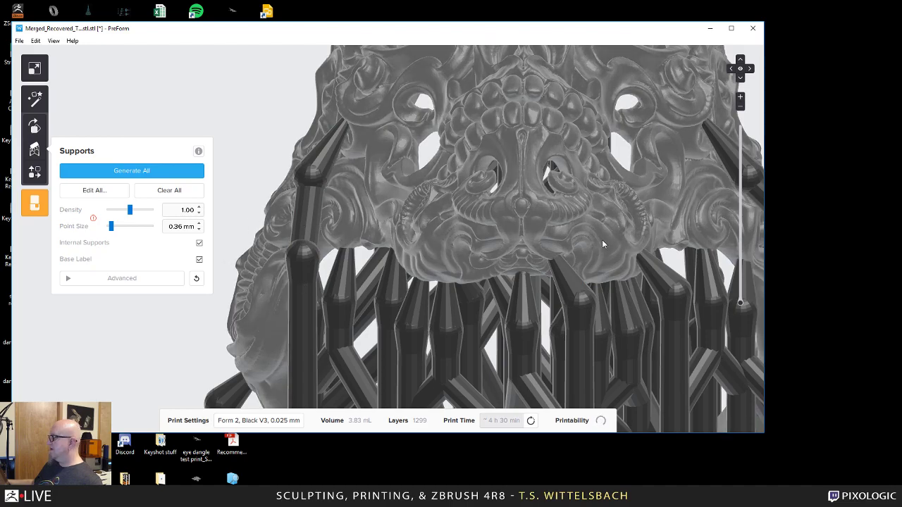
scroll(618, 301, "down", 1)
scroll(599, 275, "down", 6)
right_click_drag(396, 223, 574, 205)
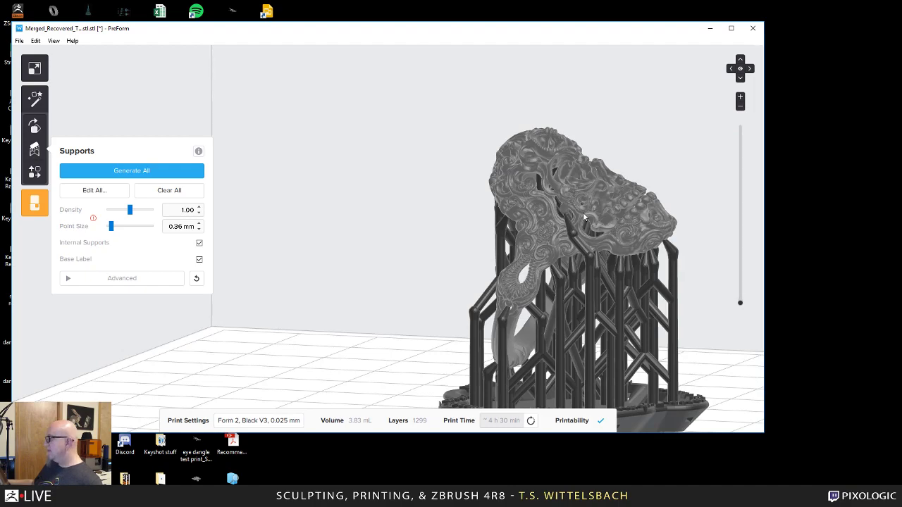
Rotate the skull ring slightly to a new print orientation and regenerate its supports.
left_click(583, 212)
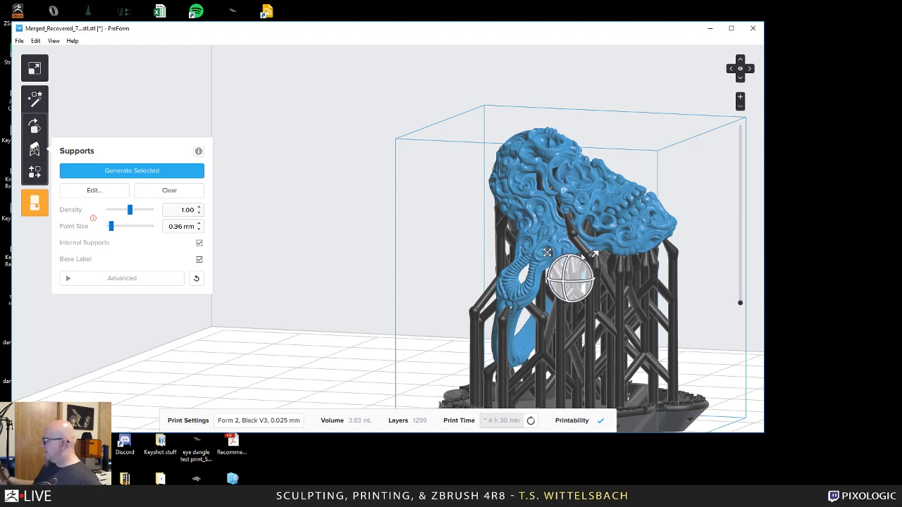
left_click_drag(587, 267, 593, 274)
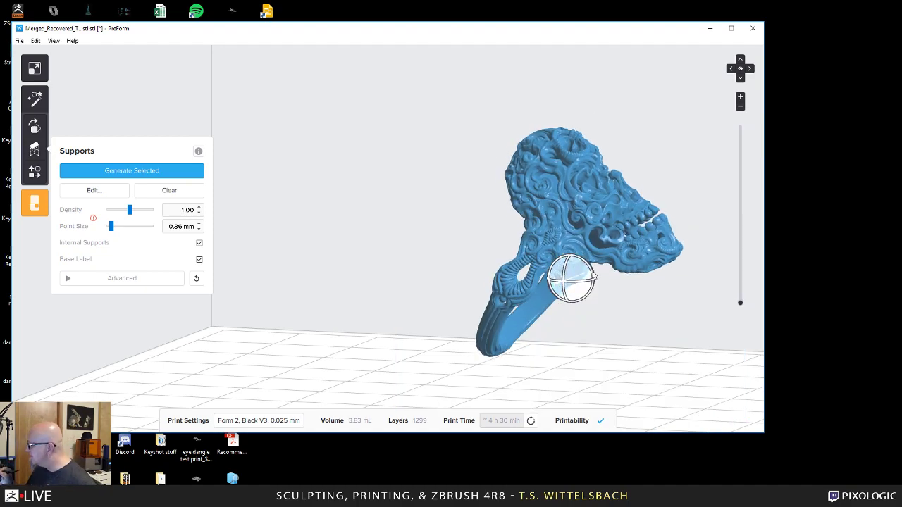
key("ctrl+z")
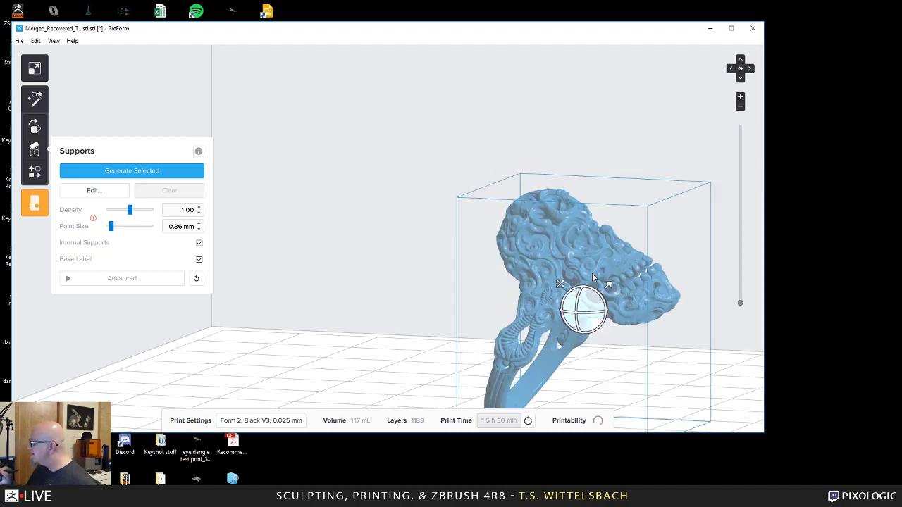
left_click(172, 175)
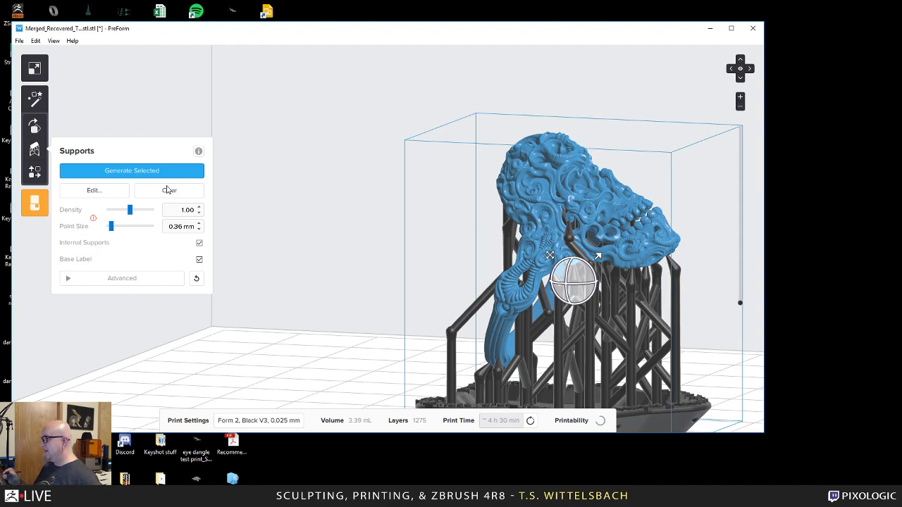
Edit the new supports from below, adding 0.36 mm points on the red spots at the chin and the side of the jaw.
right_click_drag(750, 264, 425, 242)
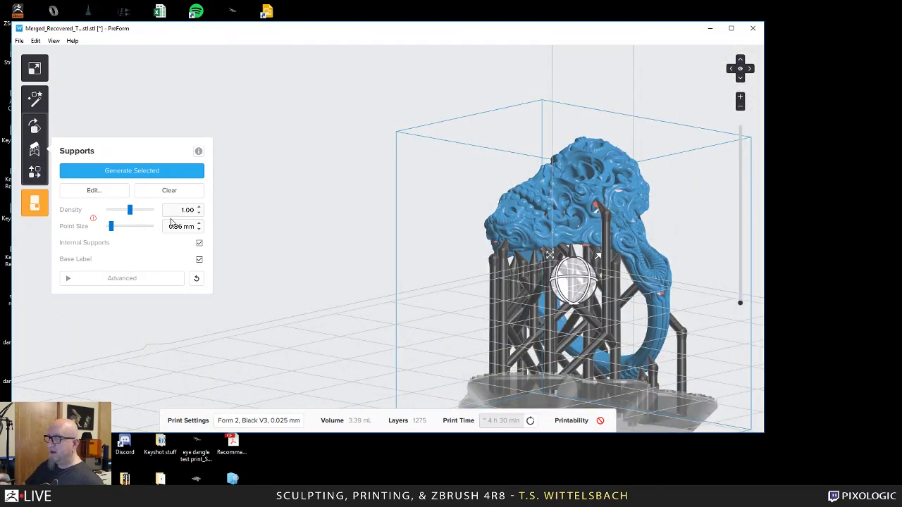
left_click(94, 190)
right_click_drag(304, 407, 621, 199)
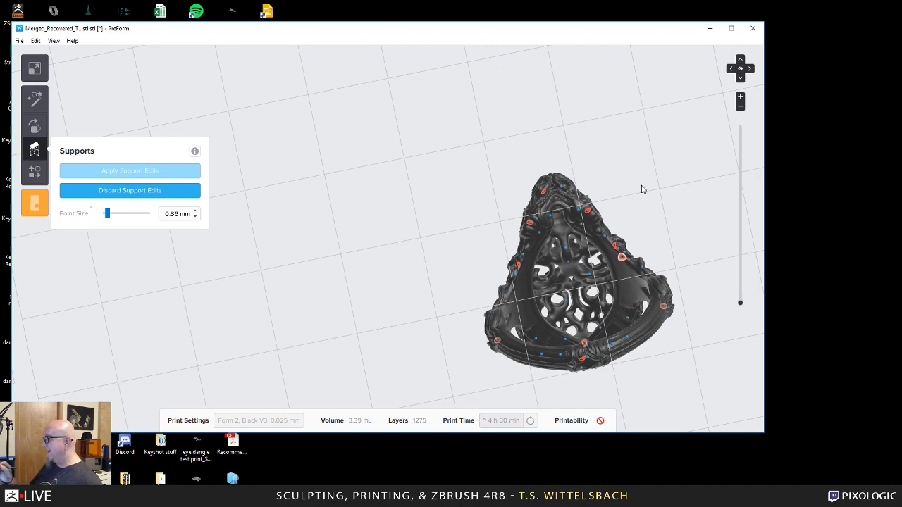
right_click_drag(631, 163, 590, 219)
scroll(700, 364, "up", 5)
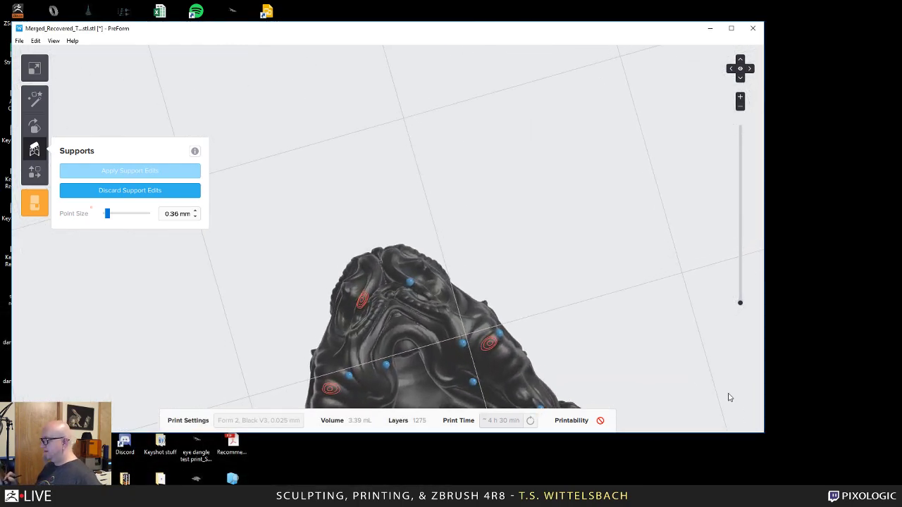
right_click_drag(610, 336, 590, 114, "shift")
left_click(330, 186)
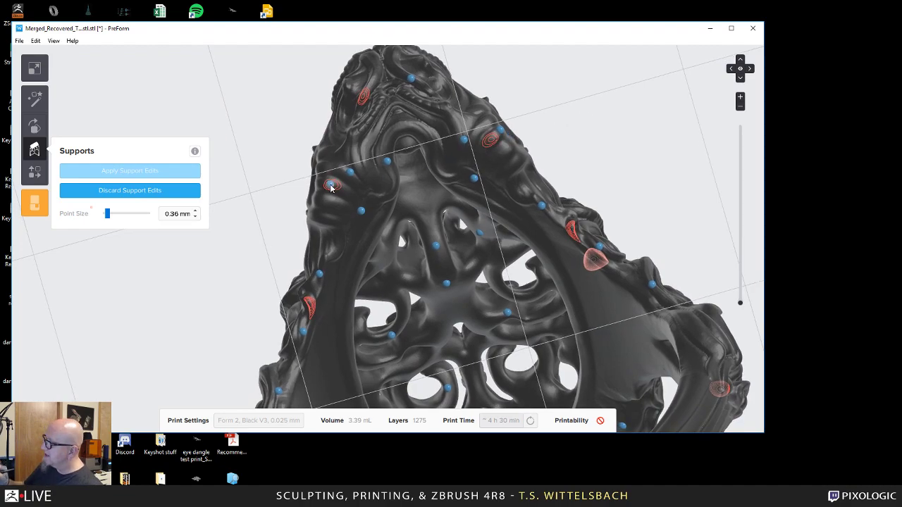
left_click(363, 94)
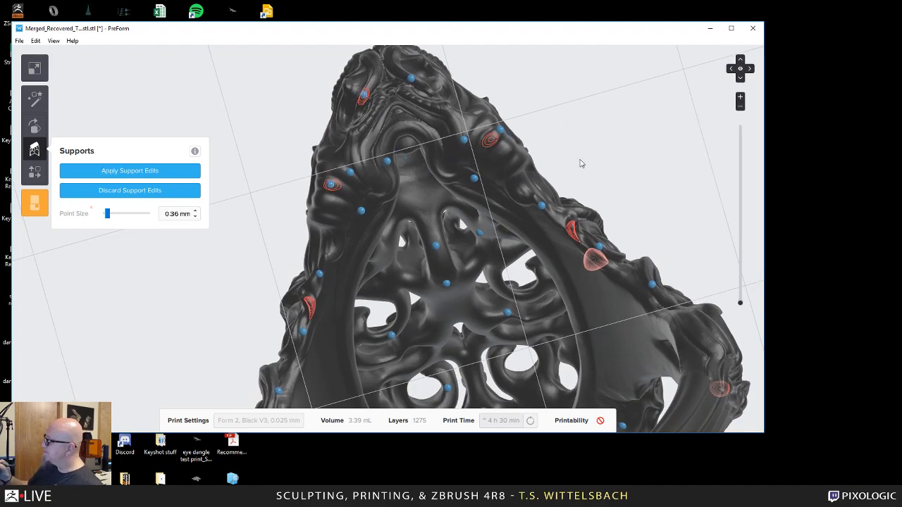
Add 0.36 mm support points on the remaining red spots along both lower edges of the skull.
right_click_drag(581, 163, 512, 138)
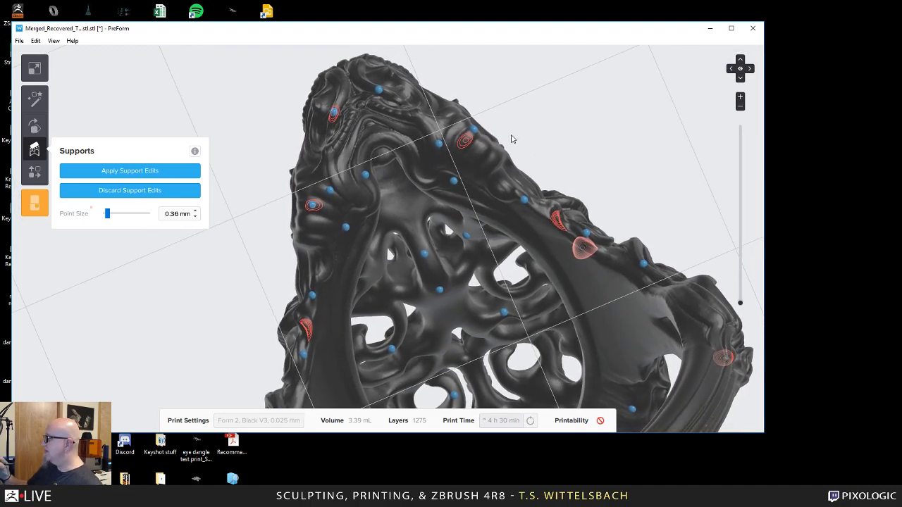
left_click(465, 140)
left_click(307, 328)
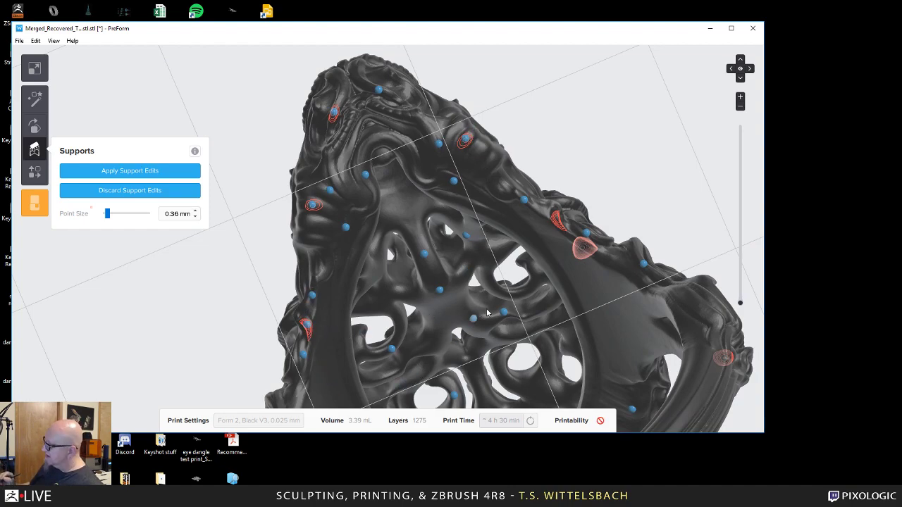
left_click(558, 222)
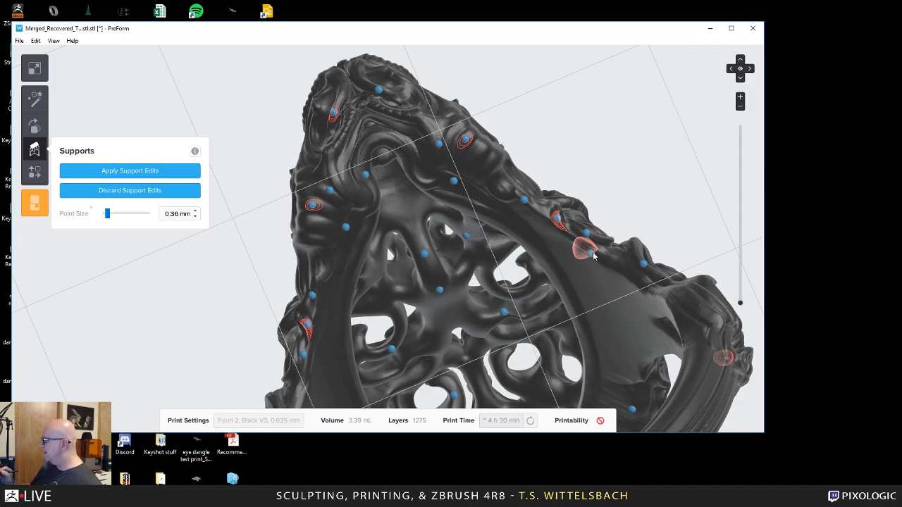
Try to add a 0.36 mm support point on the red spot at the side of the ring band and check the band from below.
right_click_drag(680, 191, 556, 259)
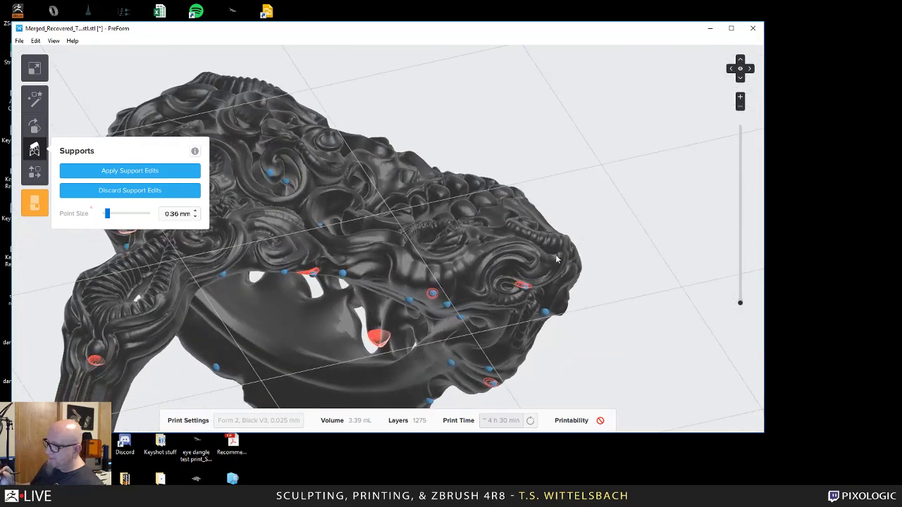
left_click(97, 364)
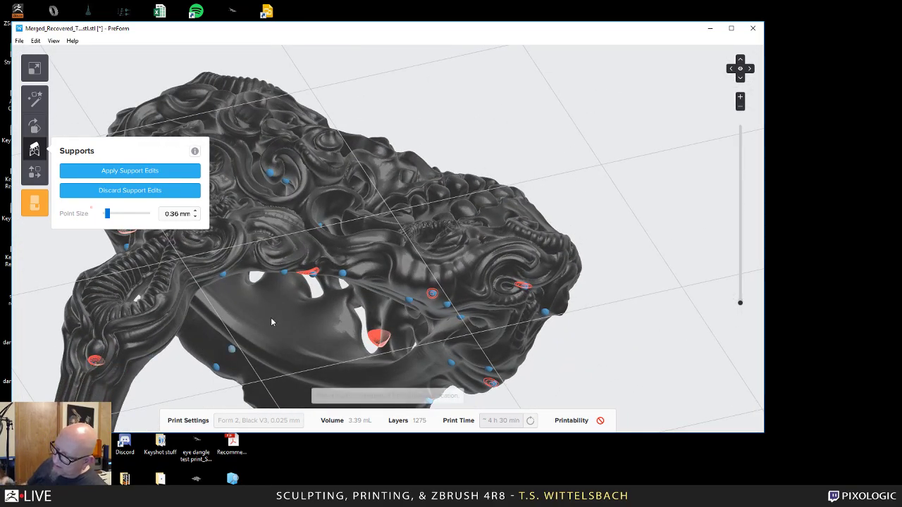
left_click(256, 285)
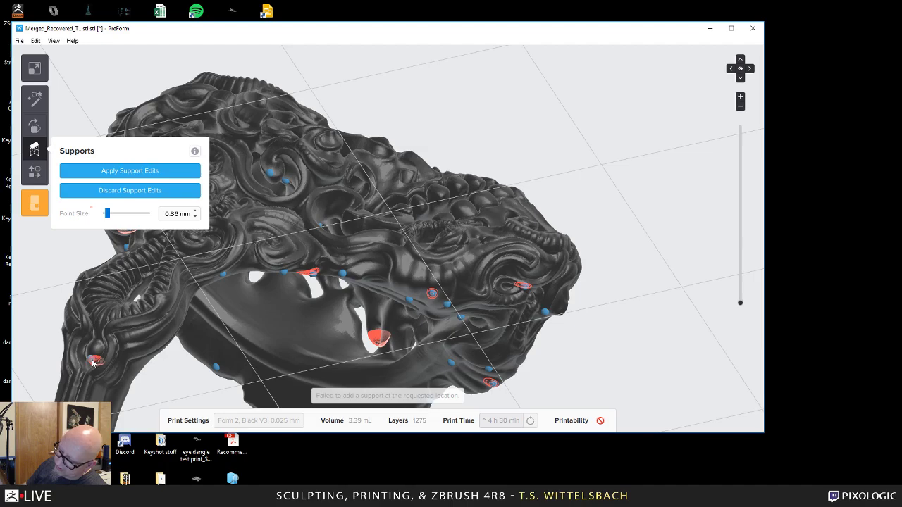
right_click_drag(322, 260, 331, 109)
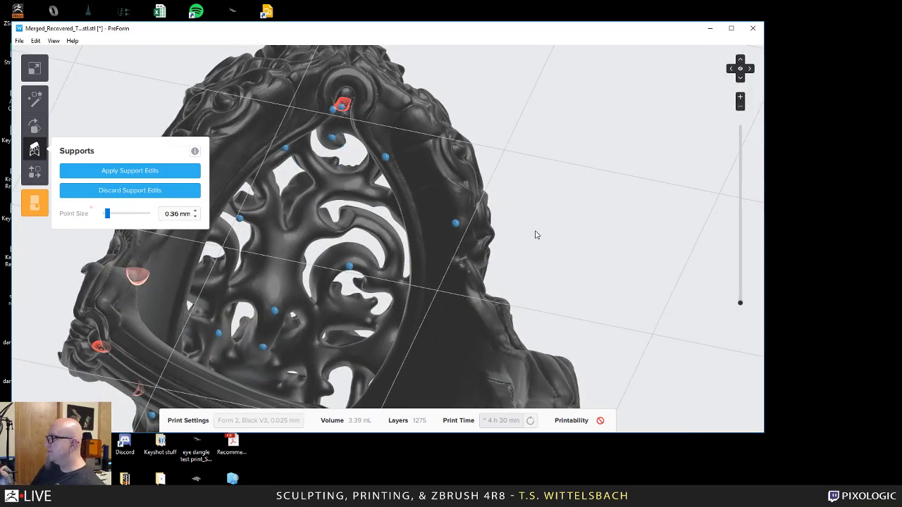
right_click_drag(536, 233, 542, 134)
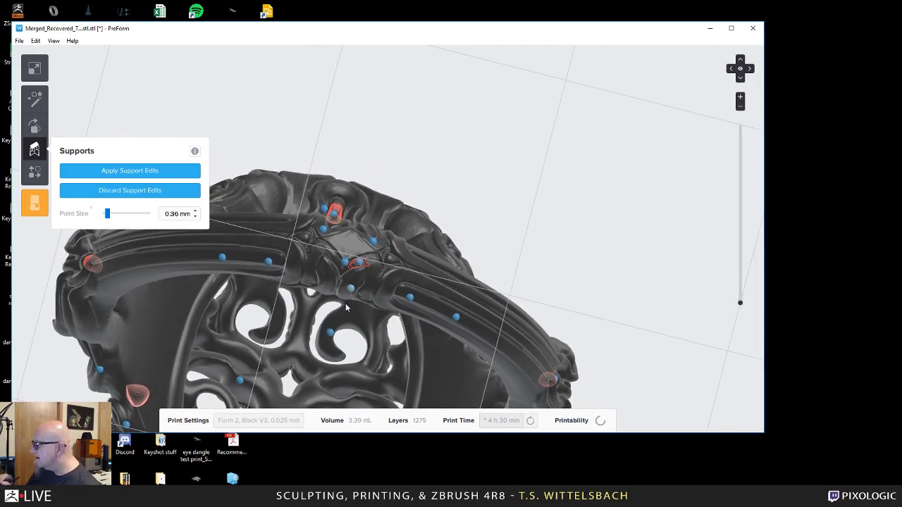
right_click_drag(533, 153, 455, 259)
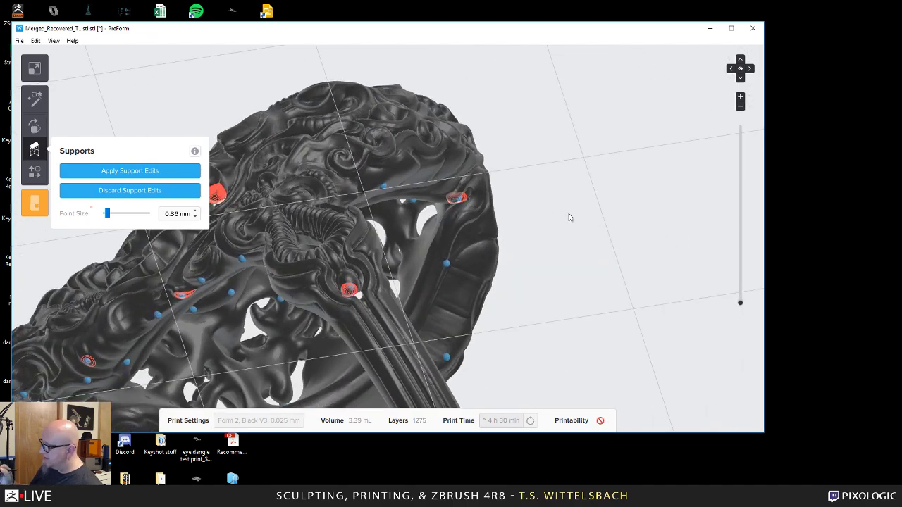
Try adding a cluster of 0.36 mm support points on the swirl where the ring band meets the skull.
right_click_drag(569, 216, 399, 308)
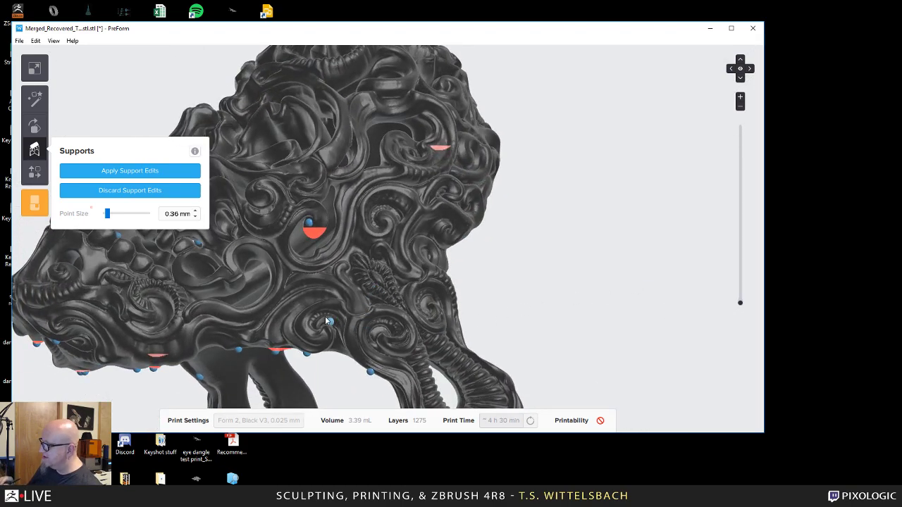
left_click(396, 301)
left_click(395, 322)
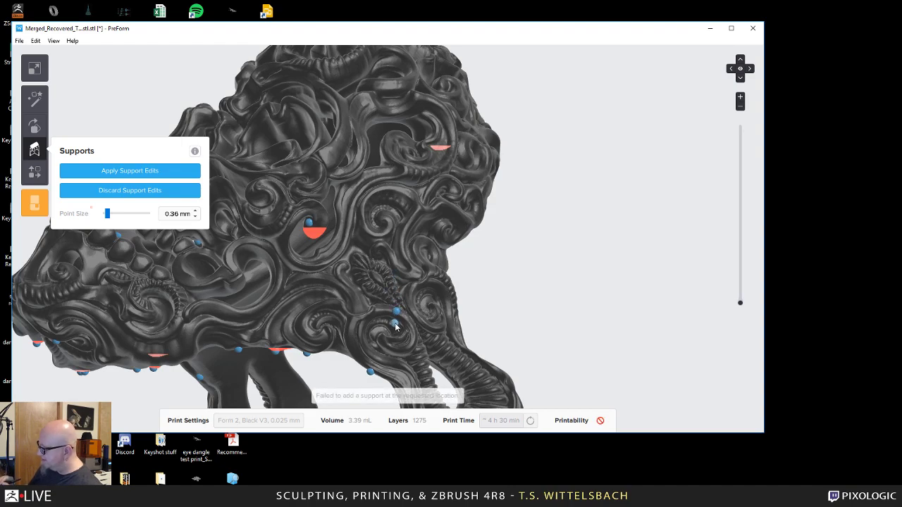
left_click(400, 326)
left_click(405, 329)
left_click(397, 340)
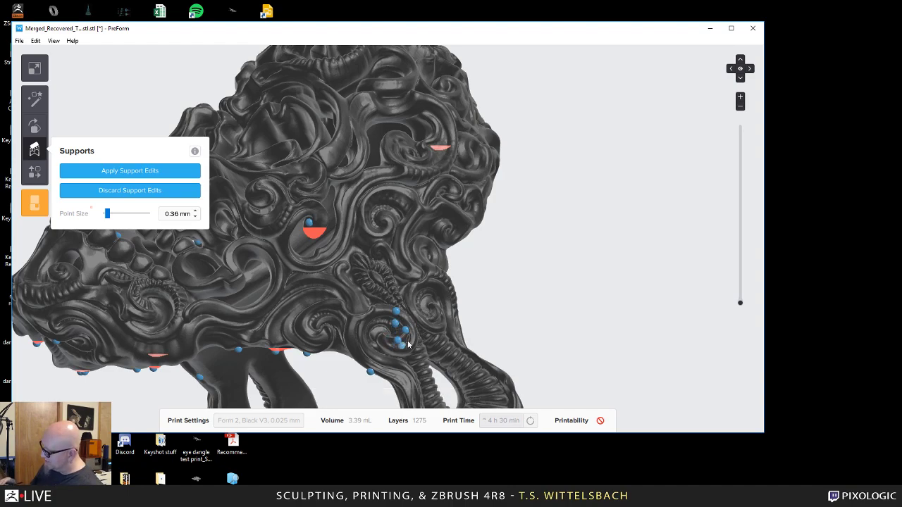
Remove the cluster of trial support points from the swirl above the ring band.
left_click(406, 318)
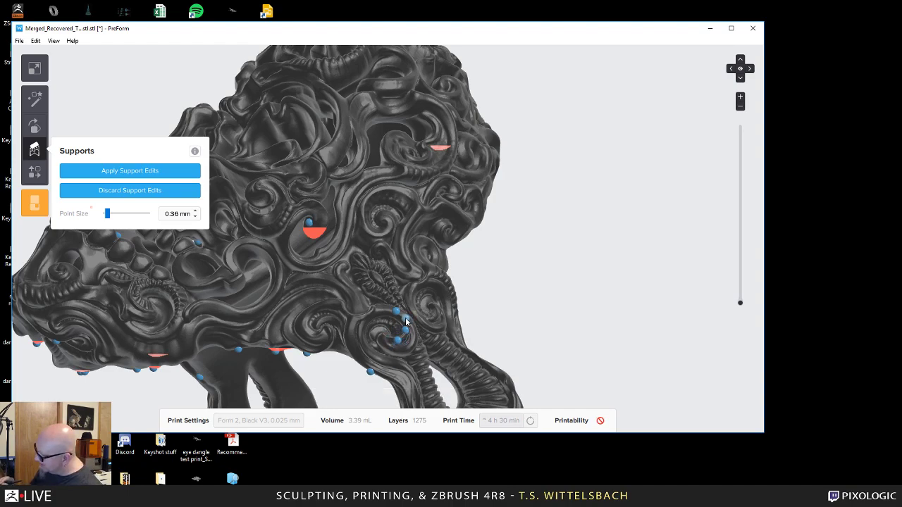
left_click(406, 318)
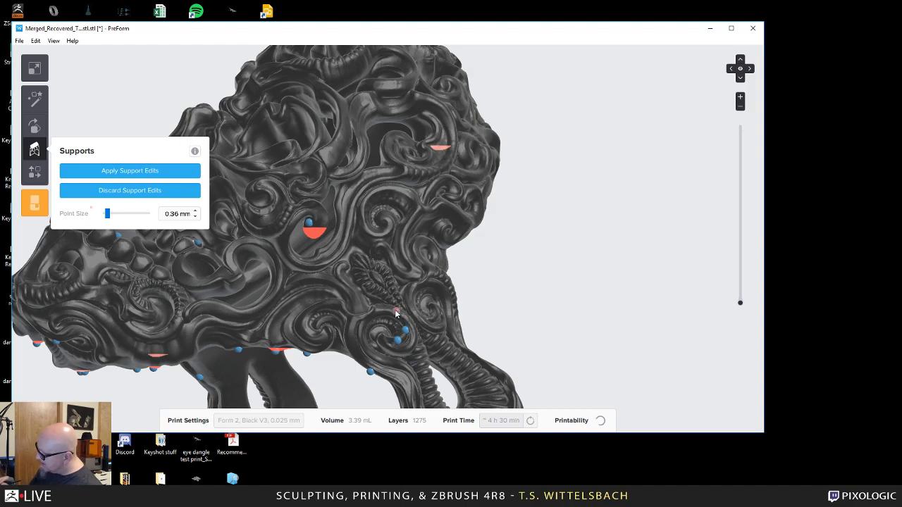
left_click(397, 311)
left_click(405, 329)
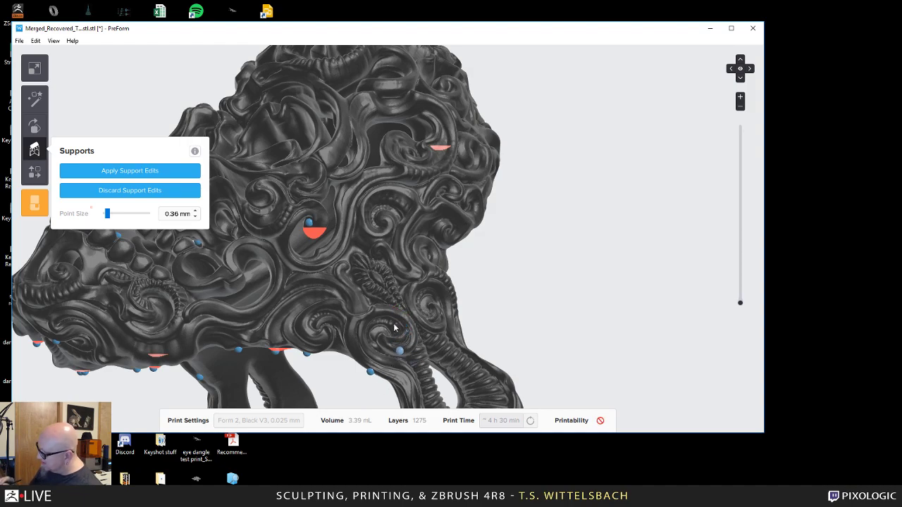
Apply the support edits and inspect the finished supports around the whole skull ring.
right_click_drag(489, 262, 337, 207)
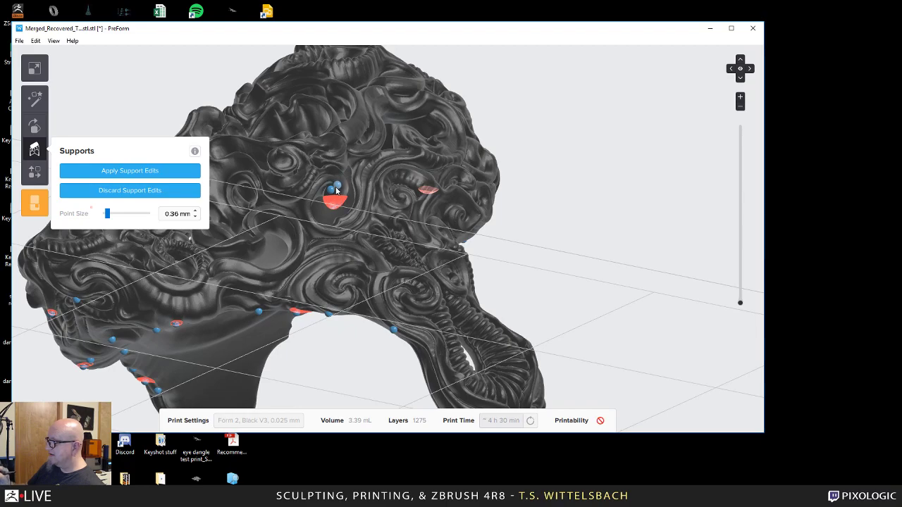
right_click_drag(320, 318, 345, 369)
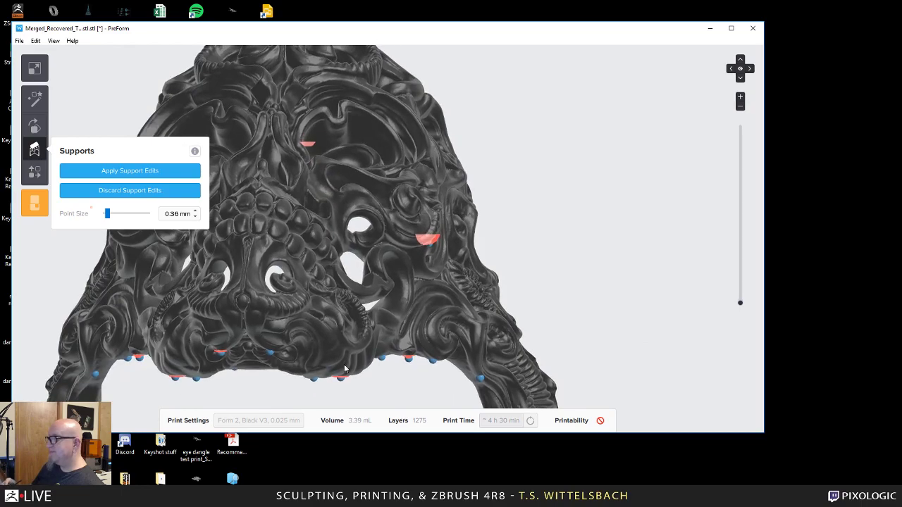
left_click(118, 172)
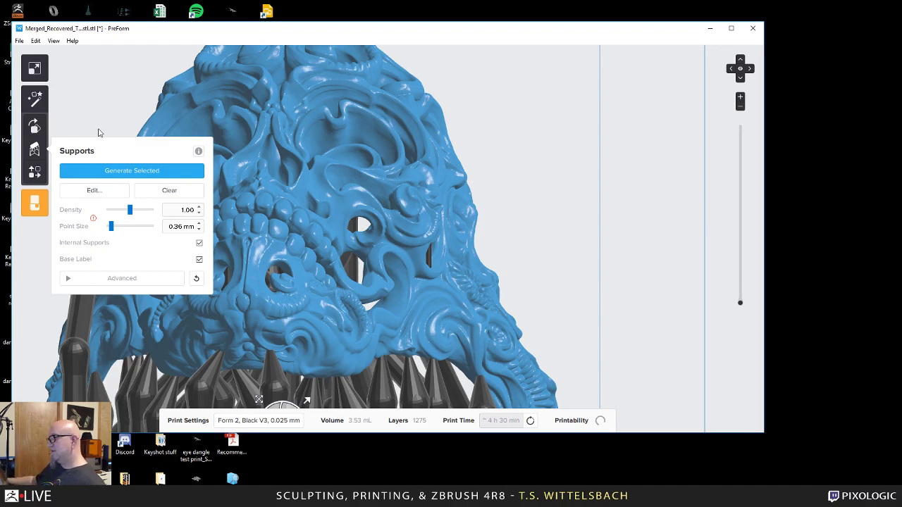
right_click_drag(582, 185, 415, 224)
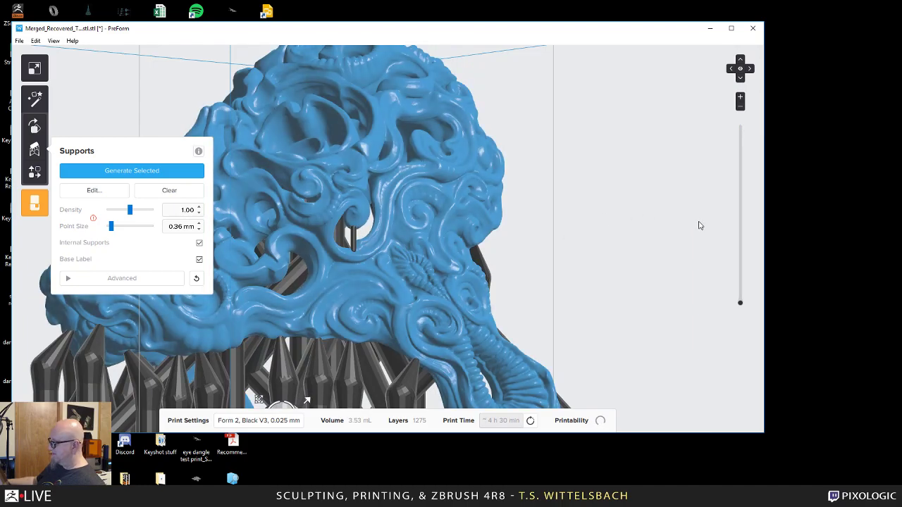
right_click_drag(682, 219, 453, 209)
scroll(458, 203, "down", 3)
right_click_drag(643, 233, 441, 155)
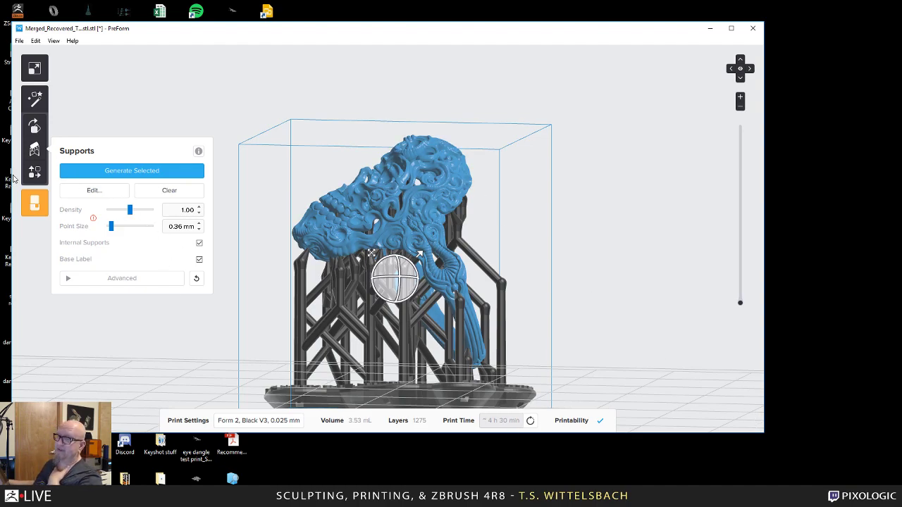
Start a print job for the skull ring and select the EquableToadlet Form 2 printer.
left_click(33, 208)
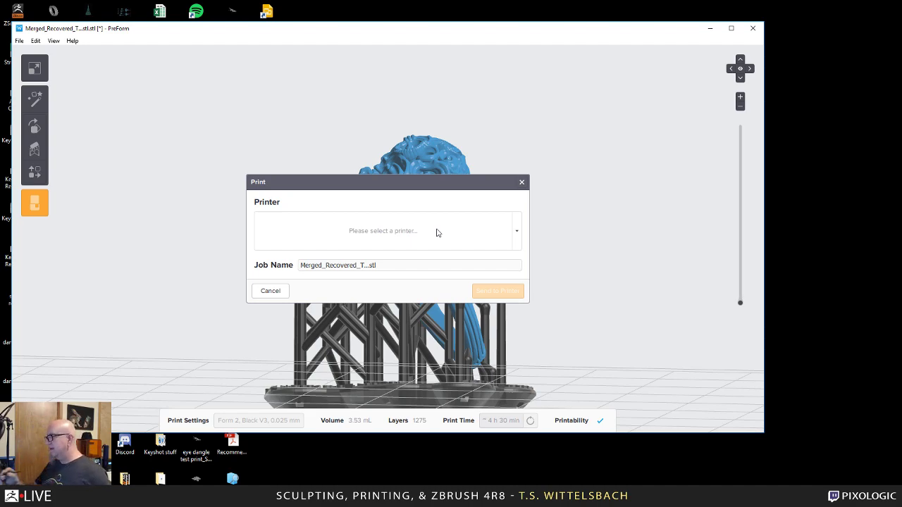
left_click(486, 236)
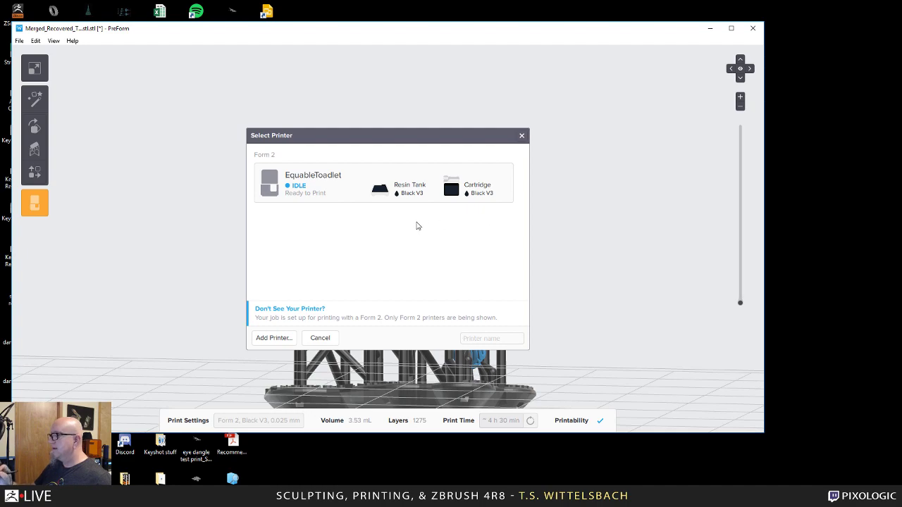
left_click(339, 181)
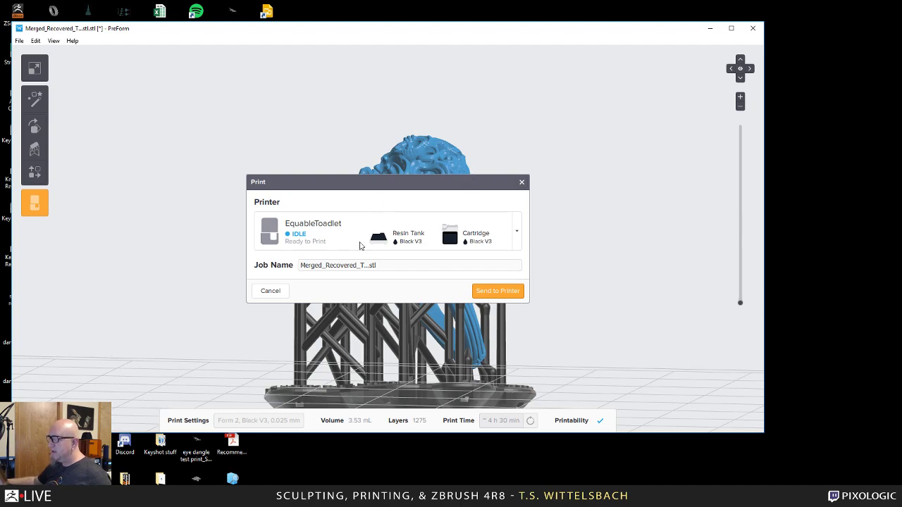
Name the print job "filigree skull production test 1".
left_click(399, 269)
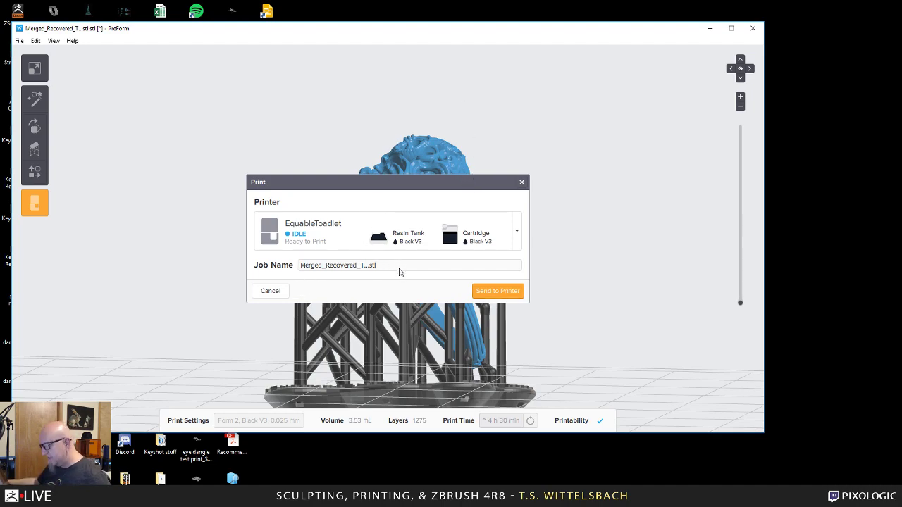
key("ctrl+a")
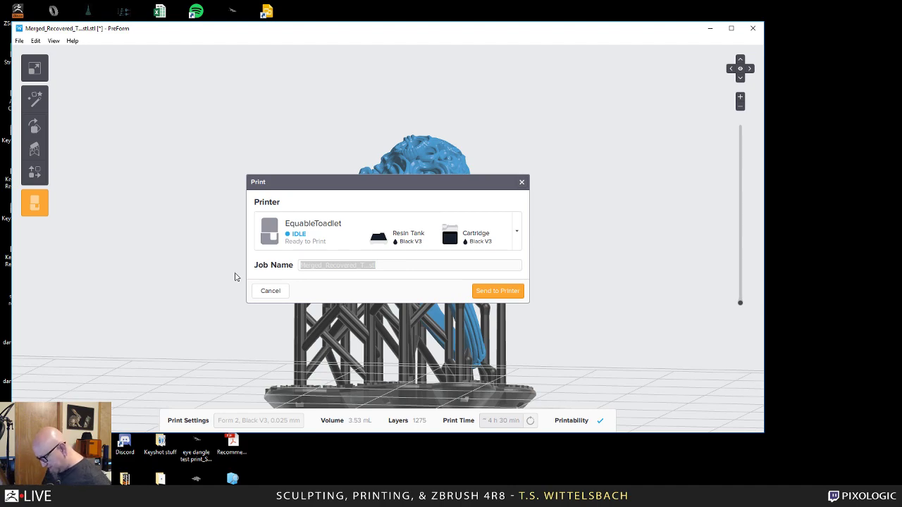
type("fi")
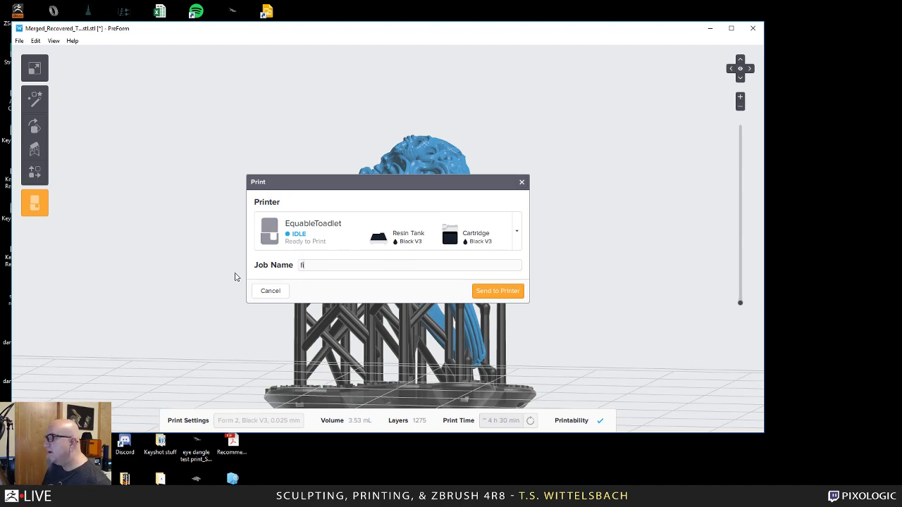
type("lig")
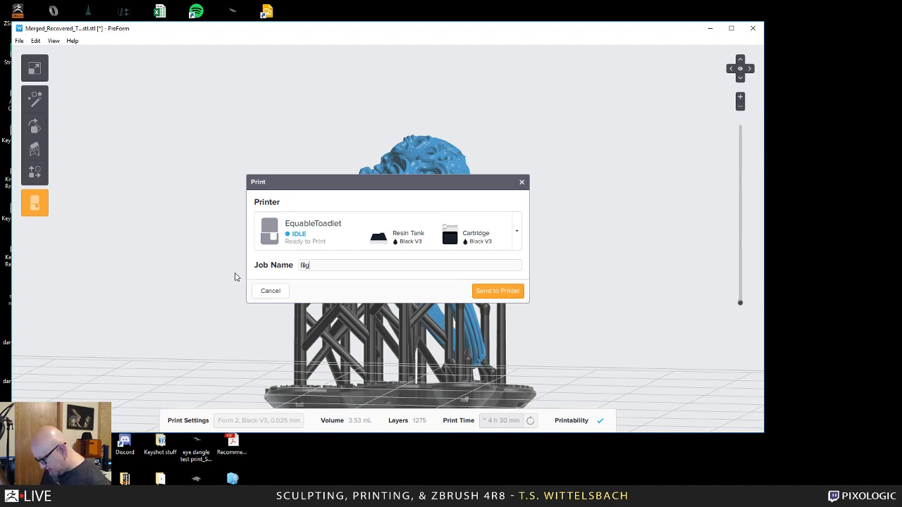
type("ree sku")
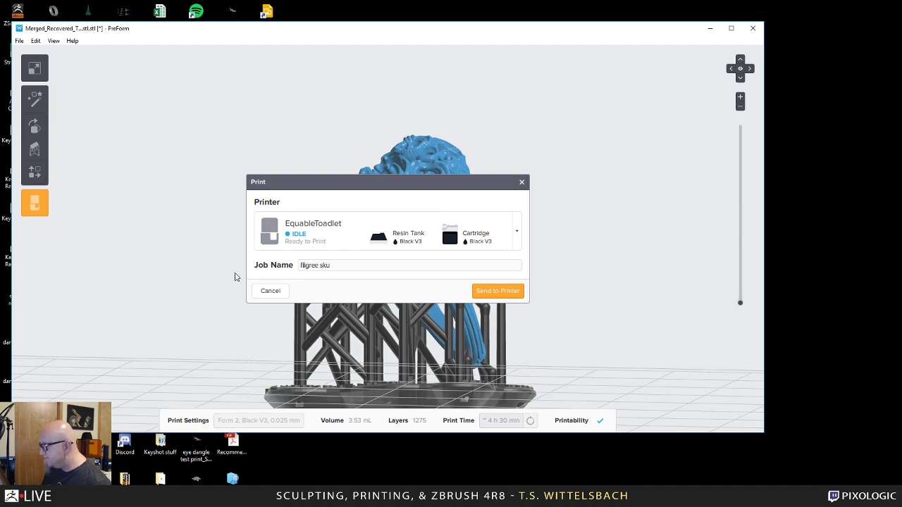
type("ll p")
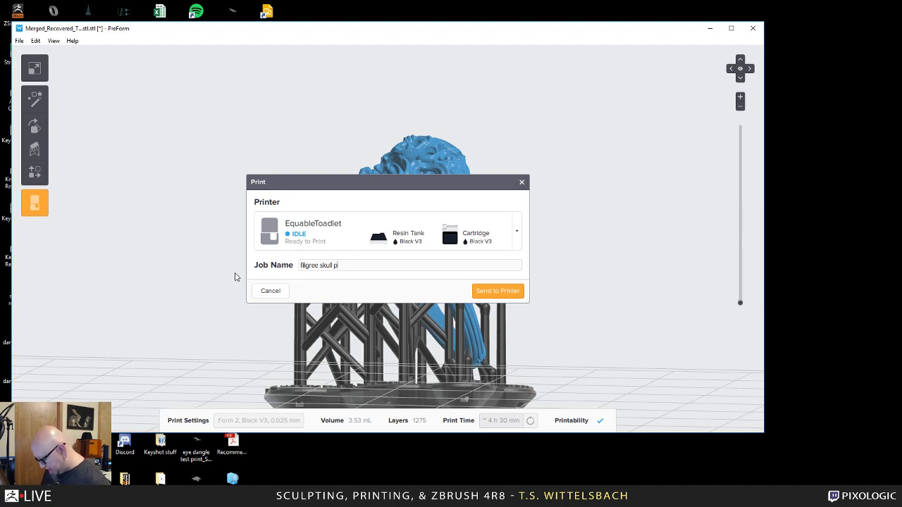
type("rod")
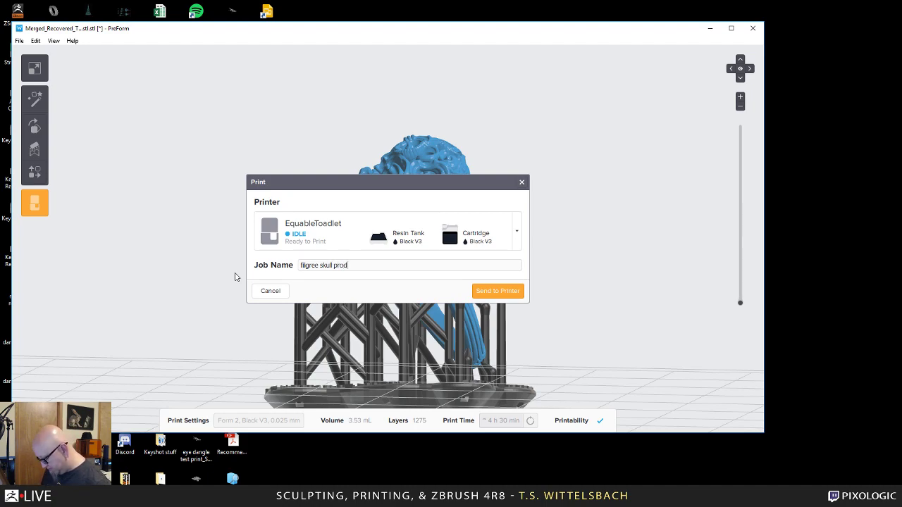
type("uction ")
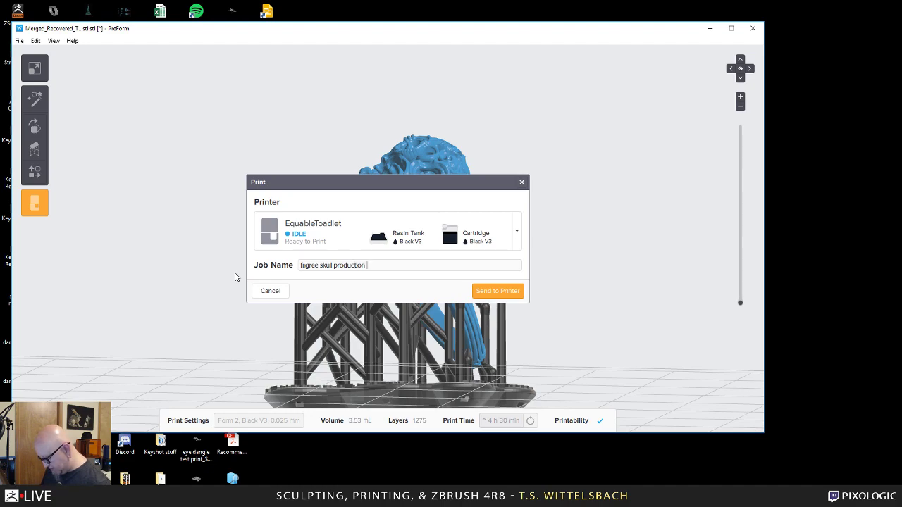
type("test")
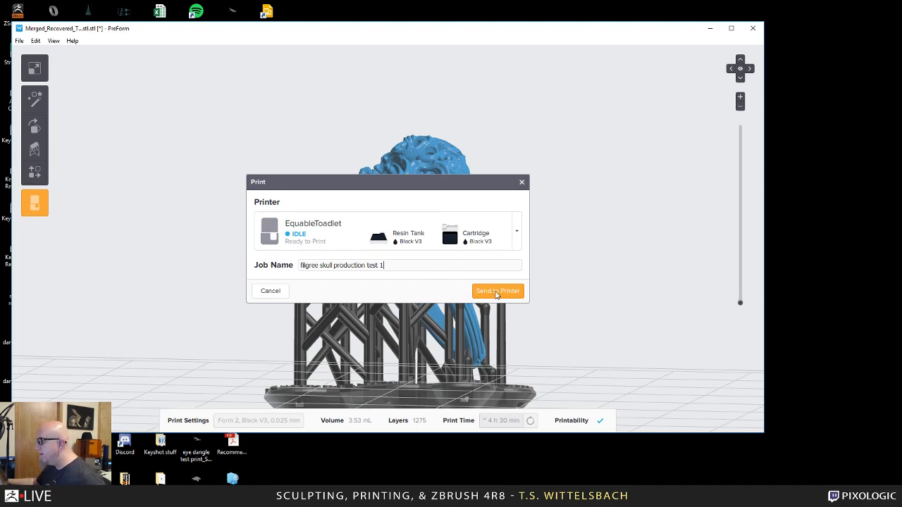
Send the job to the printer and decline online print tracking after the upload.
left_click(496, 291)
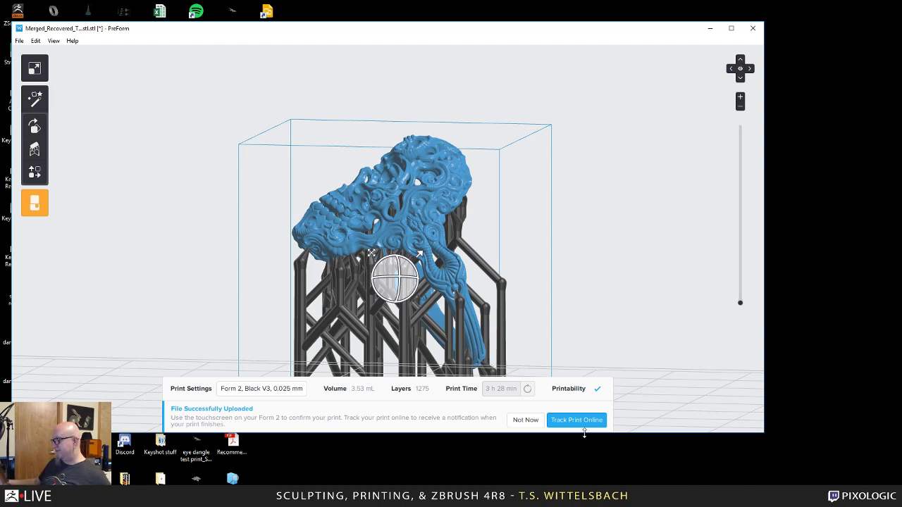
left_click(529, 421)
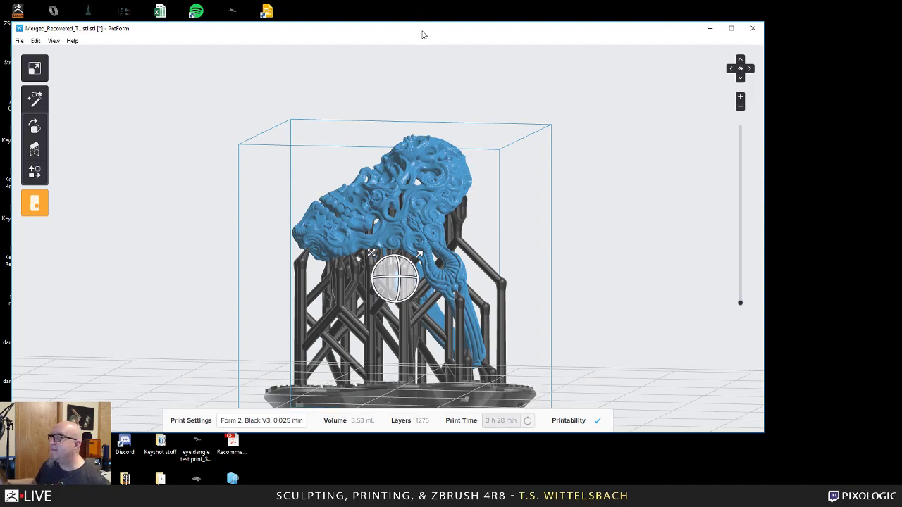
left_click_drag(422, 33, 461, 26)
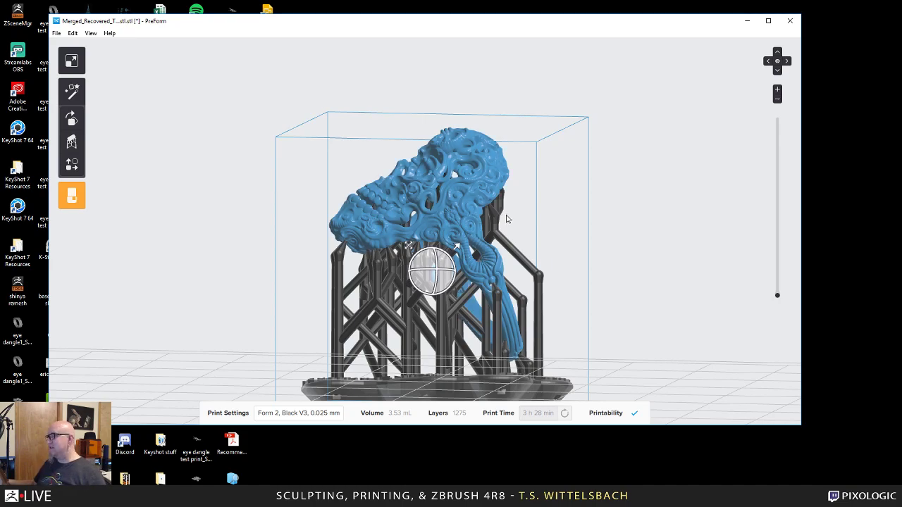
Rotate the skull ring so the skull stands upright and the band slopes down toward the build platform.
right_click_drag(672, 240, 675, 280)
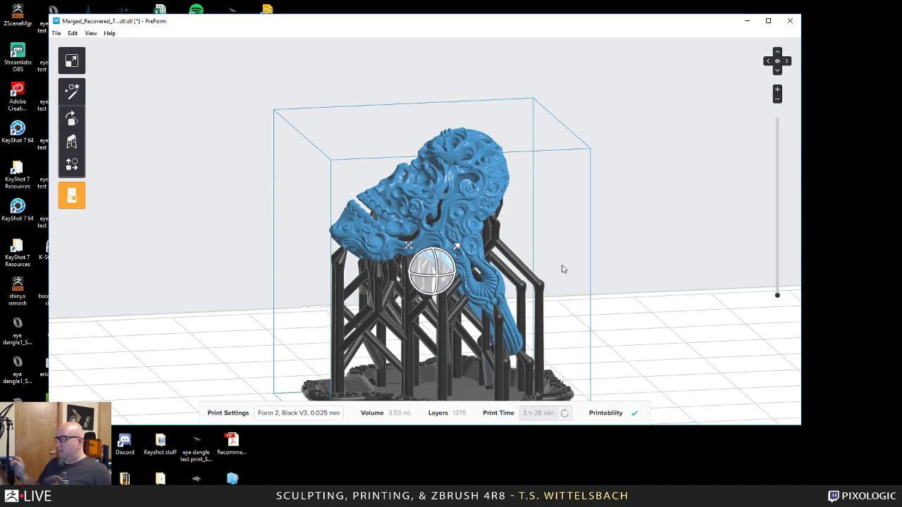
left_click(650, 292)
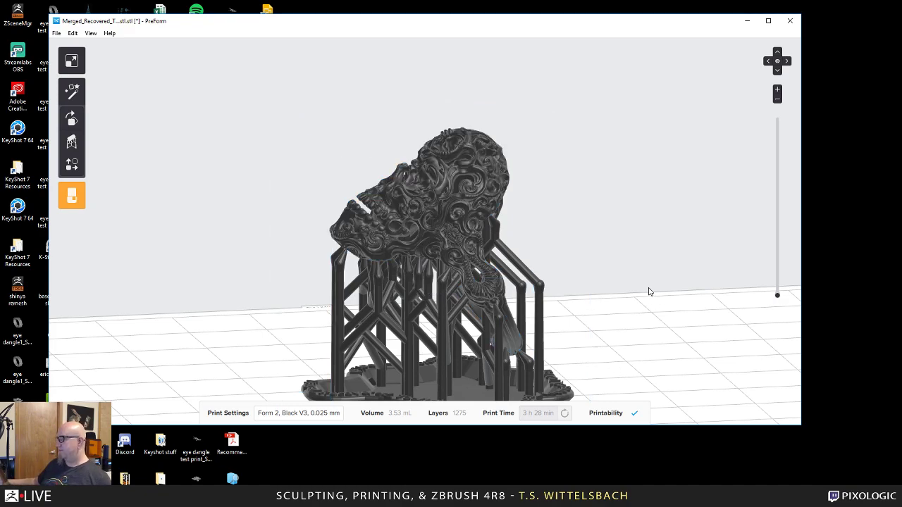
right_click_drag(664, 298, 632, 294)
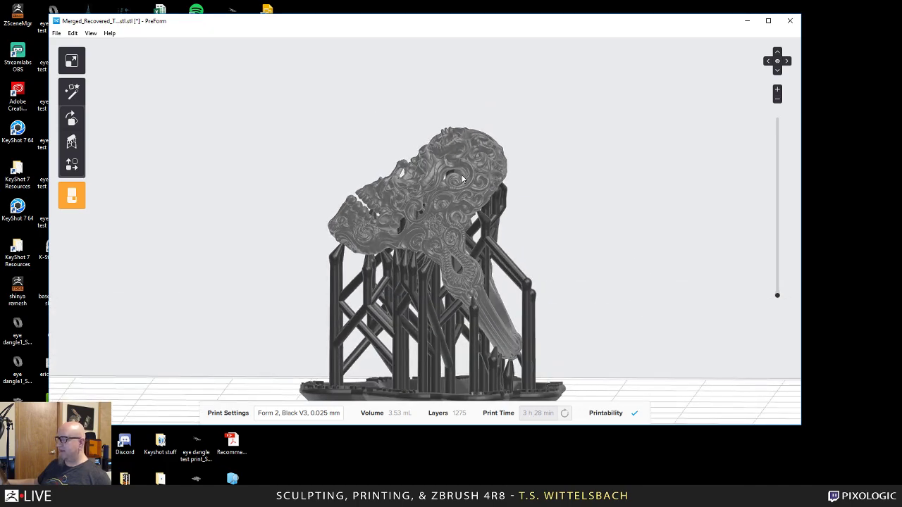
left_click(391, 262)
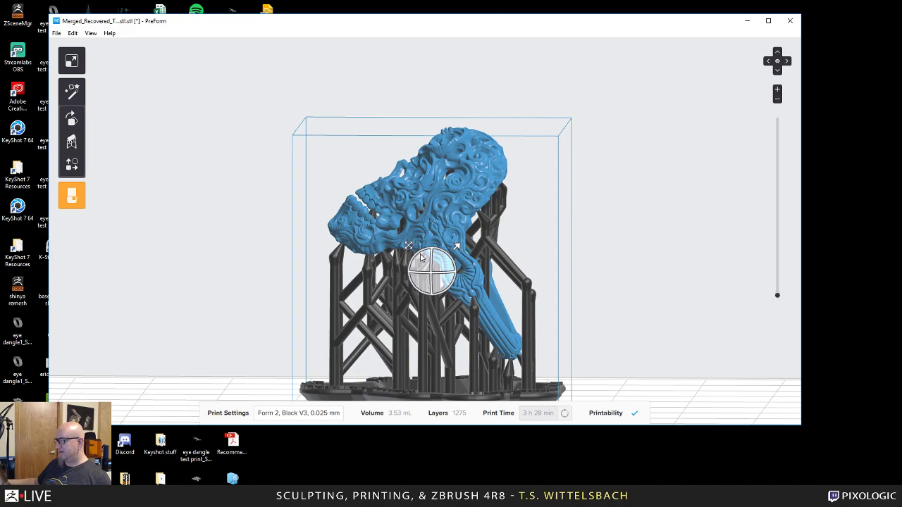
mouse_move(420, 258)
left_mouse_down()
mouse_move(448, 278)
mouse_move(440, 255)
mouse_move(413, 271)
left_mouse_up()
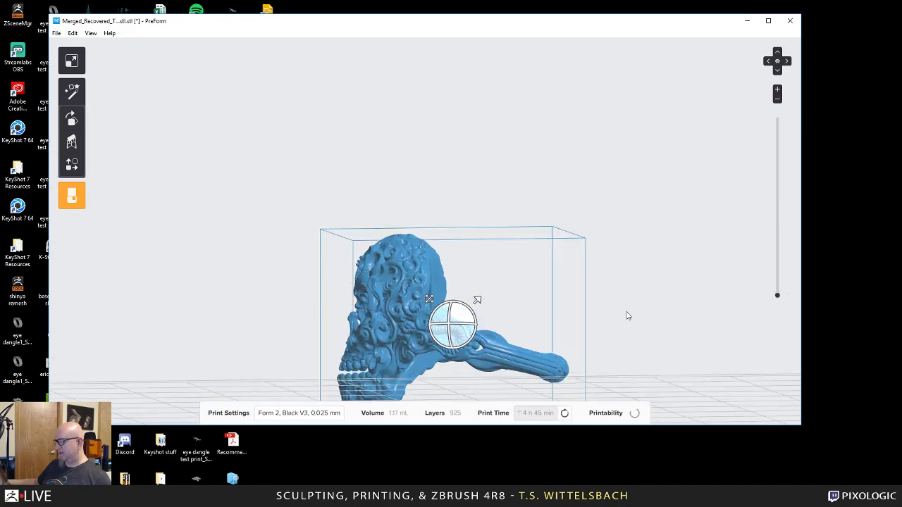
right_click_drag(628, 315, 624, 363)
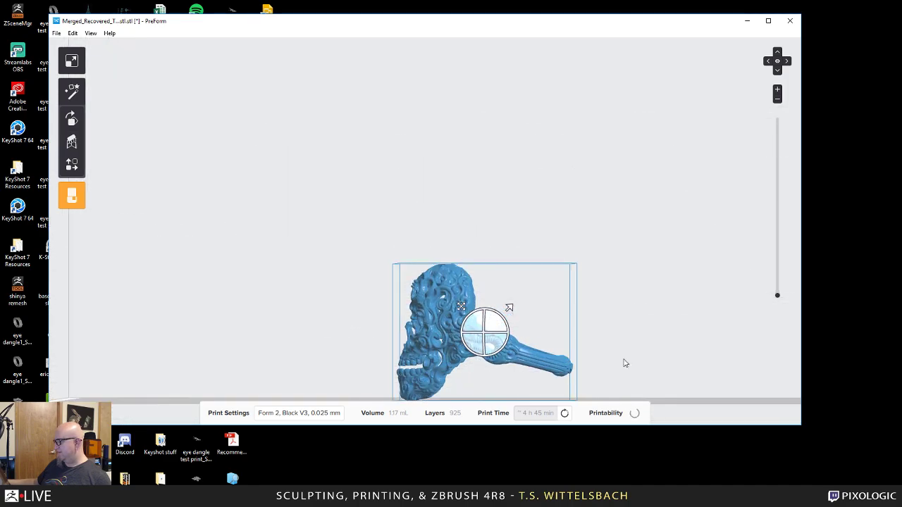
left_click_drag(505, 321, 505, 325)
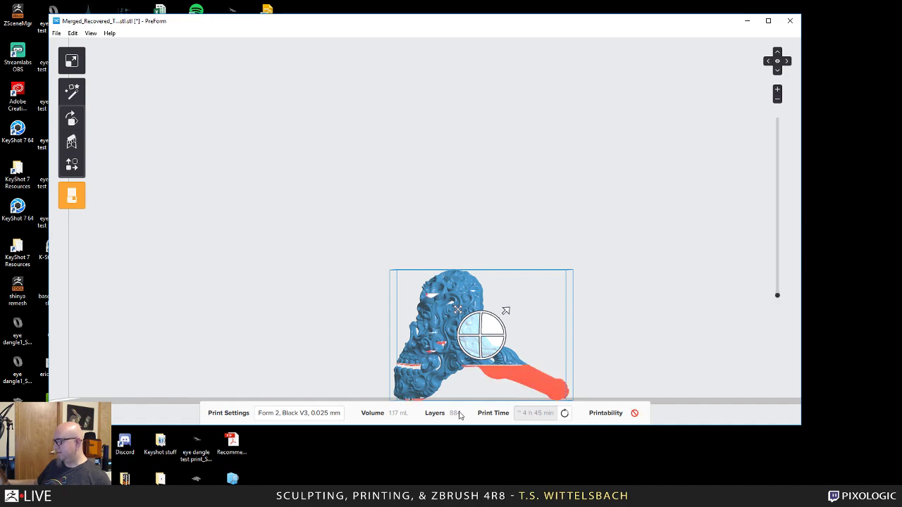
Generate supports for the upright skull ring and inspect the unsupported areas around the teeth, face and band.
left_click(76, 146)
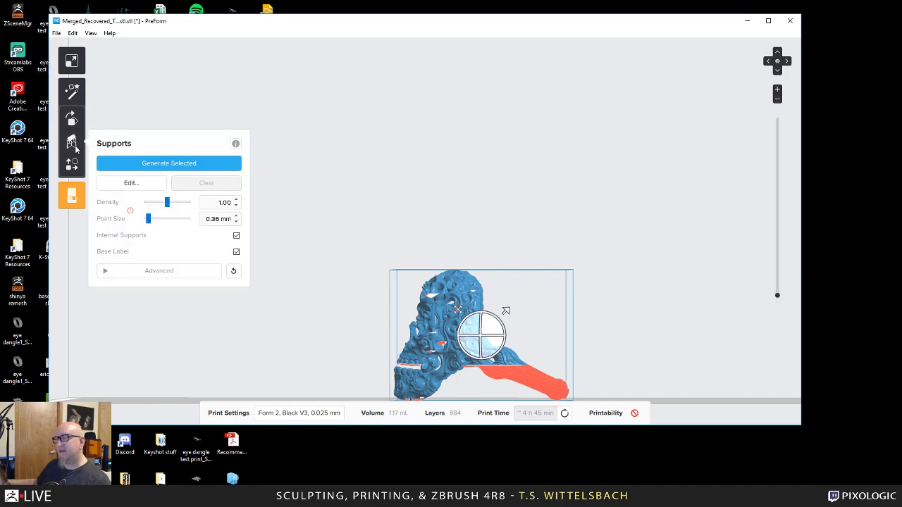
left_click(182, 163)
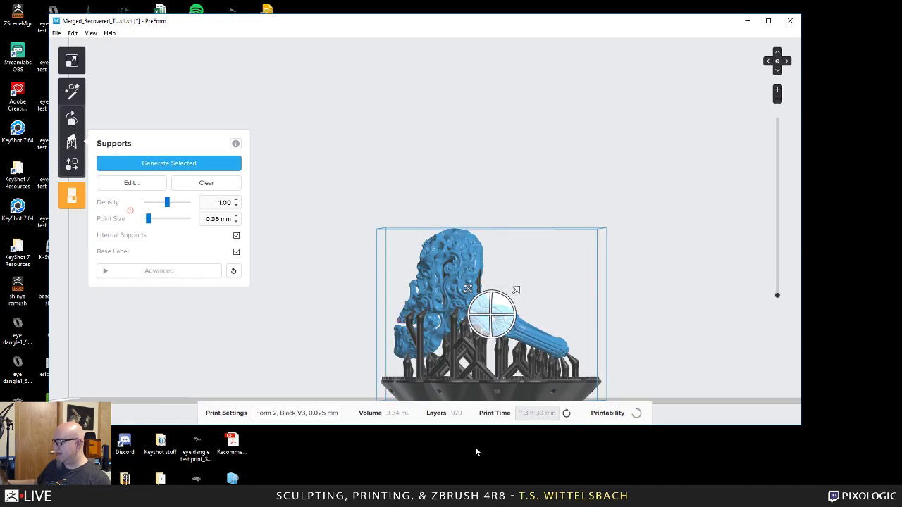
right_click_drag(320, 296, 690, 327)
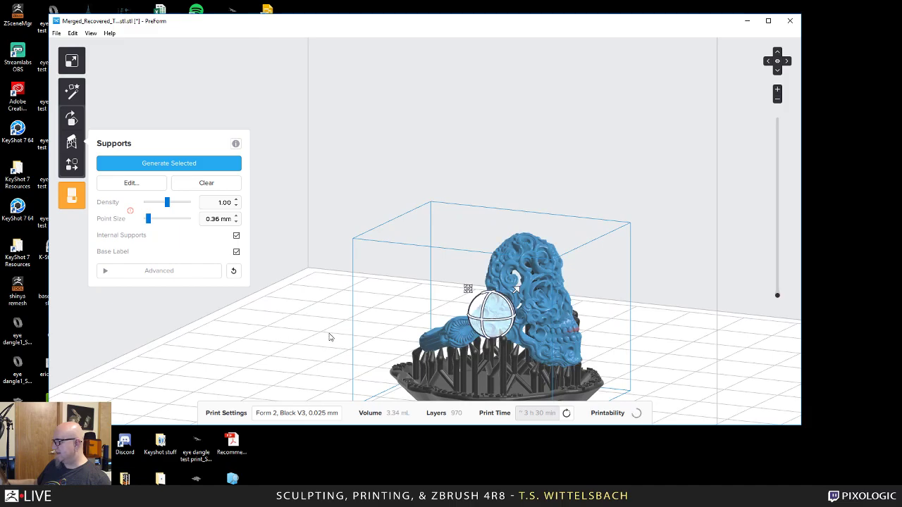
right_click_drag(331, 336, 279, 338)
scroll(534, 343, "up", 6)
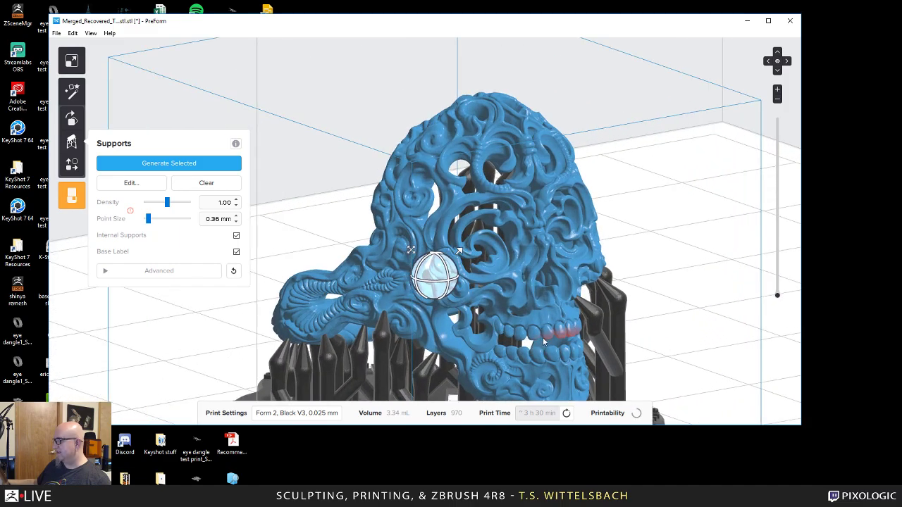
right_click_drag(654, 304, 534, 259)
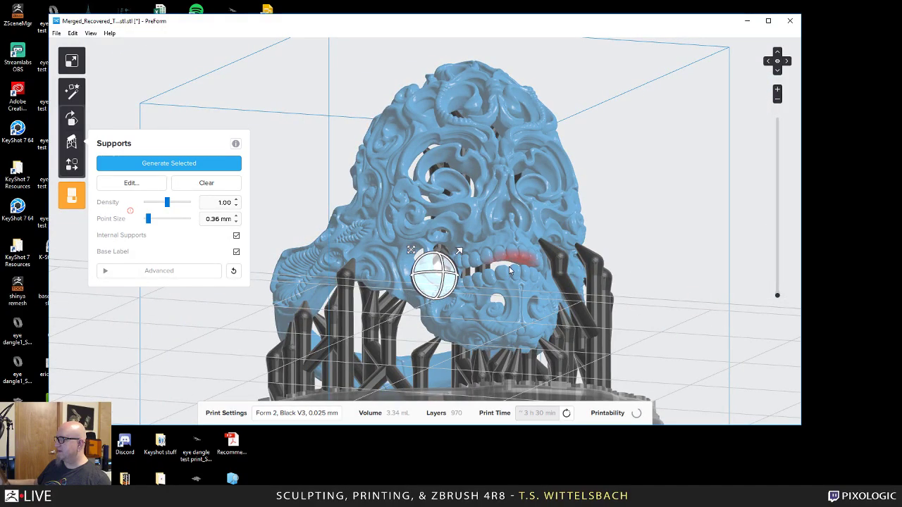
right_click_drag(523, 257, 683, 317)
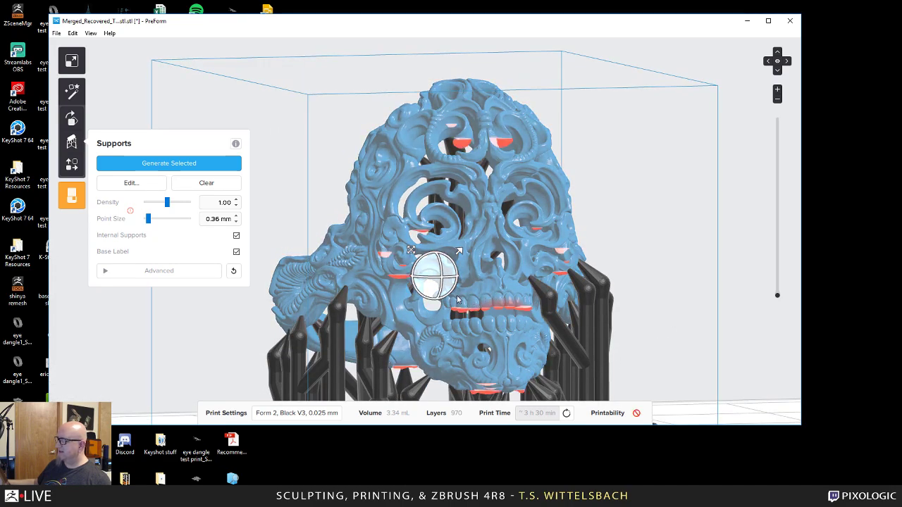
right_click_drag(680, 316, 137, 332)
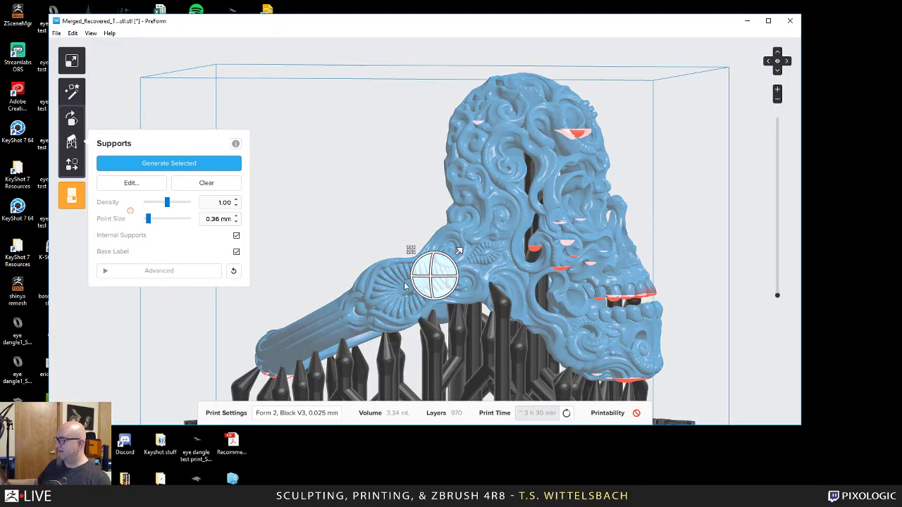
Rotate the skull ring face down so the band points upward above the skull.
left_click_drag(451, 265, 479, 345)
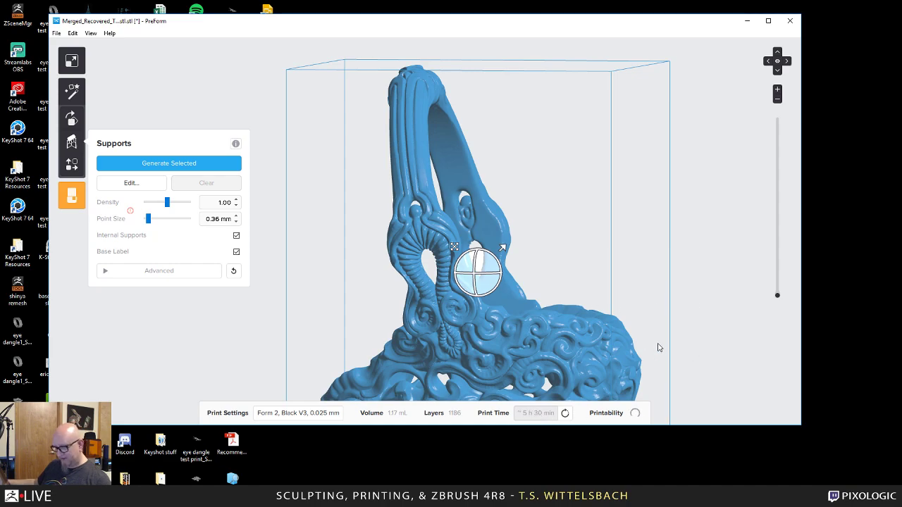
middle_click_drag(681, 352, 666, 289)
scroll(649, 284, "down", 3)
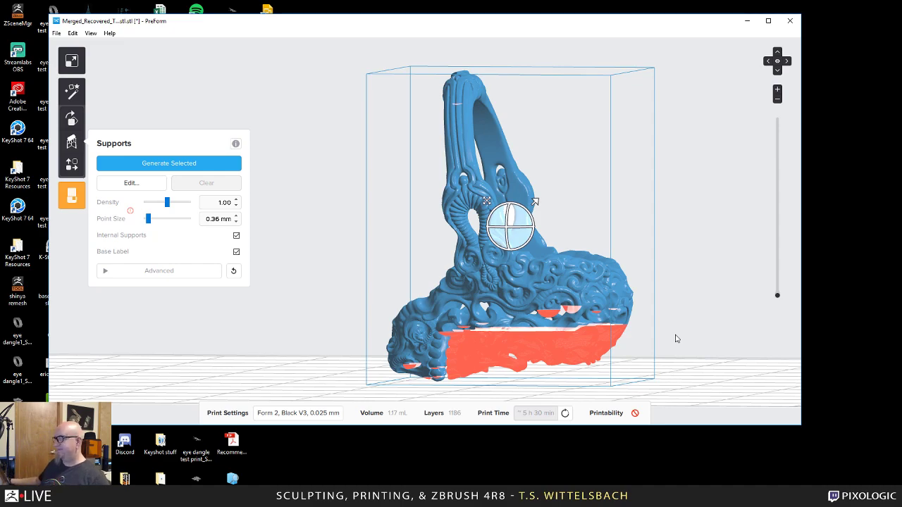
Generate supports for the face-down ring and examine the red unsupported areas on its underside.
left_click(194, 167)
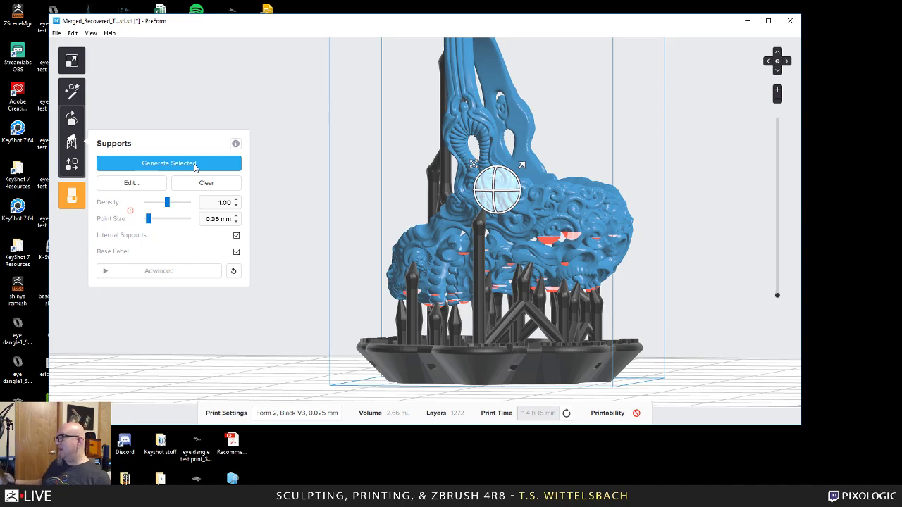
right_click_drag(689, 280, 732, 211)
right_click_drag(635, 309, 739, 141)
scroll(689, 271, "up", 4)
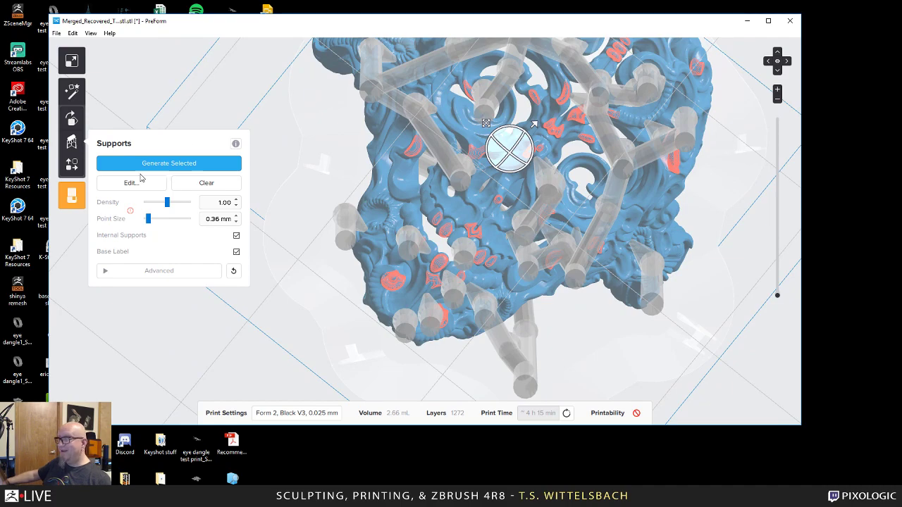
Start editing the supports and add points on the red areas around the chin, teeth and nose.
left_click(141, 181)
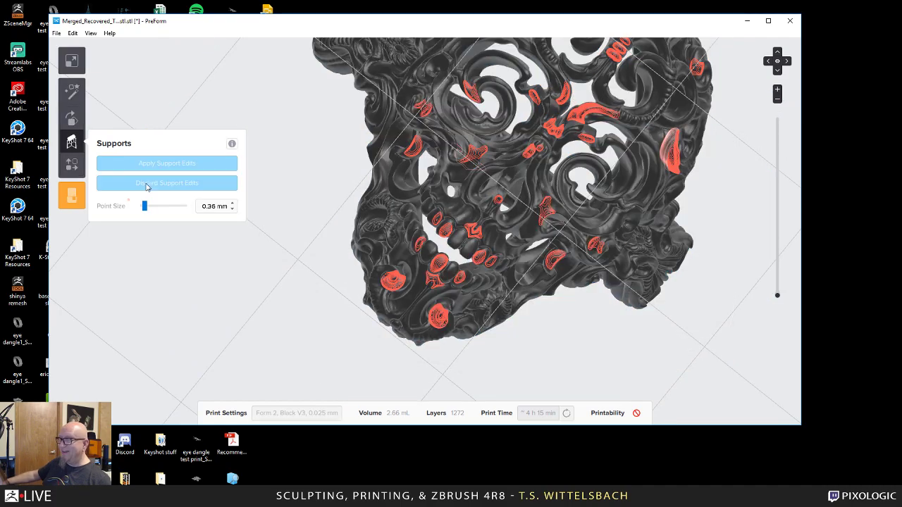
left_click(394, 276)
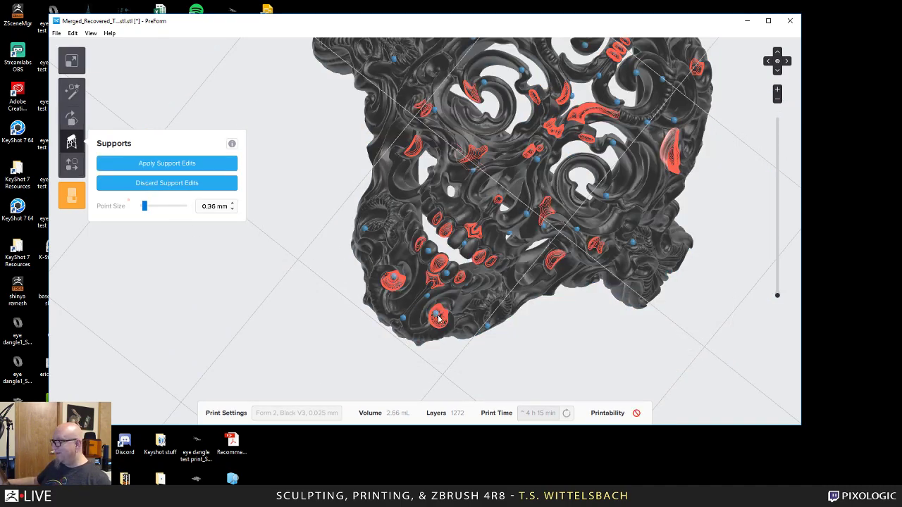
left_click(440, 319)
left_click(435, 279)
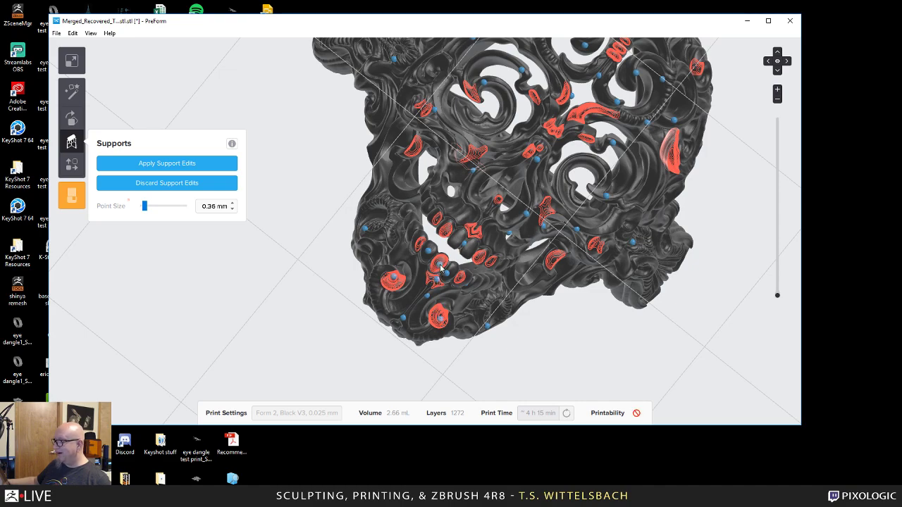
left_click(440, 263)
left_click(420, 242)
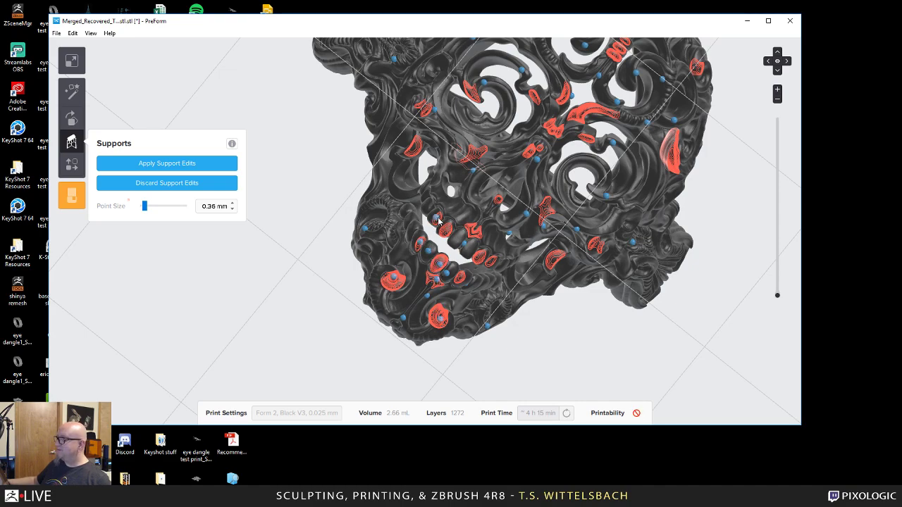
left_click(438, 217)
left_click(445, 229)
left_click(450, 242)
left_click(490, 265)
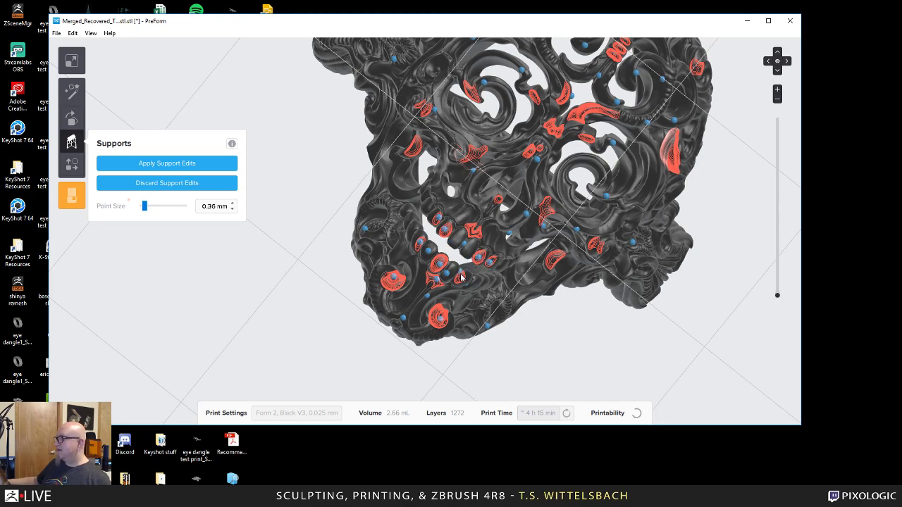
left_click(475, 234)
left_click(500, 203)
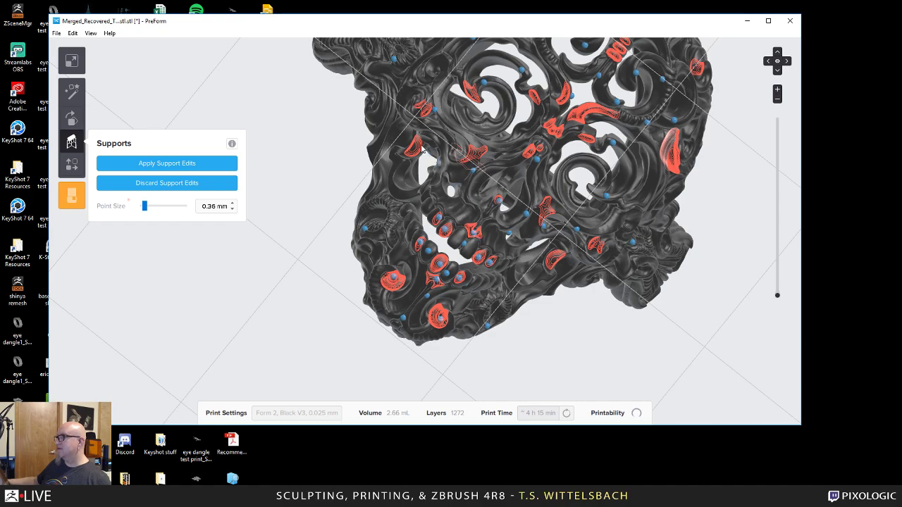
Add support points on the red areas along the cheeks, eye sockets and outer swirls of the skull's face.
left_click(417, 146)
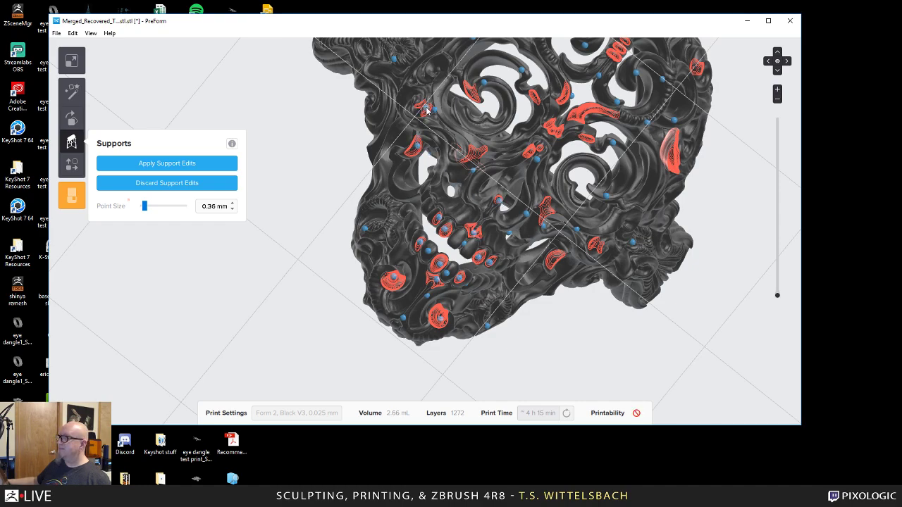
left_click(426, 109)
left_click(421, 105)
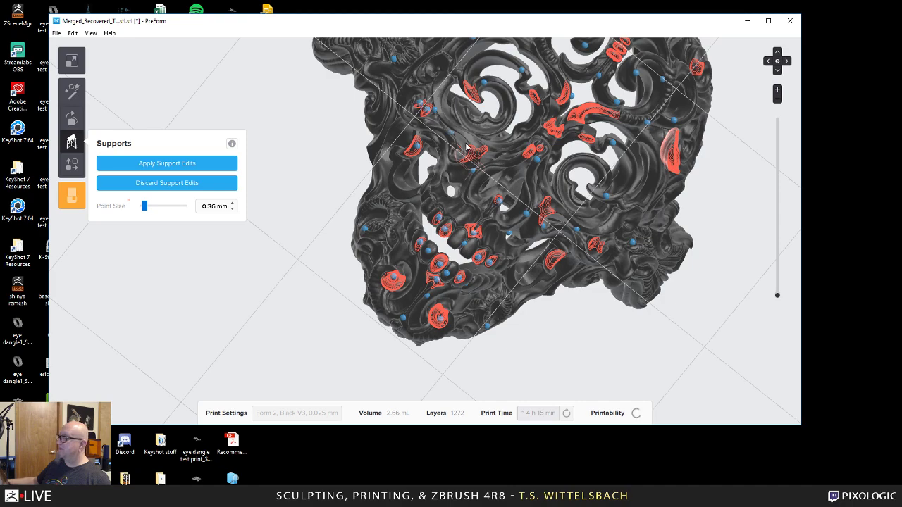
left_click(474, 154)
left_click(544, 208)
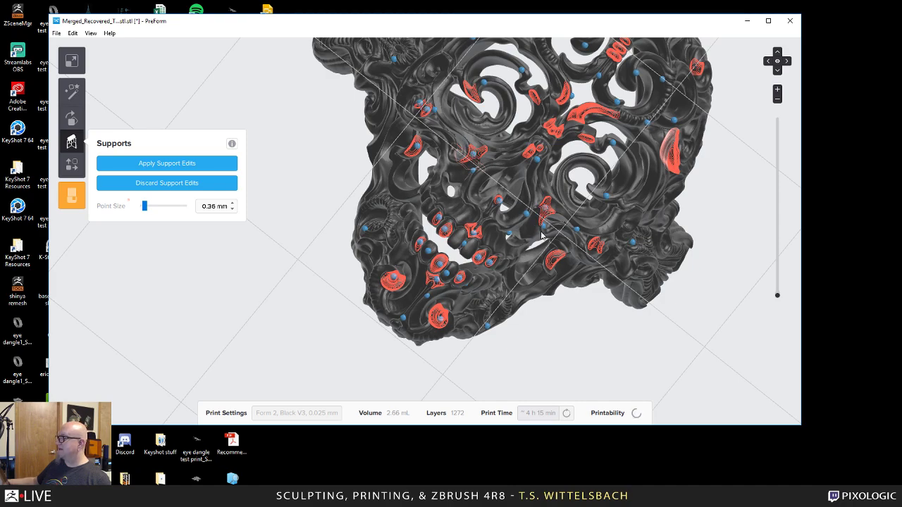
left_click(553, 258)
left_click(673, 152)
left_click(532, 151)
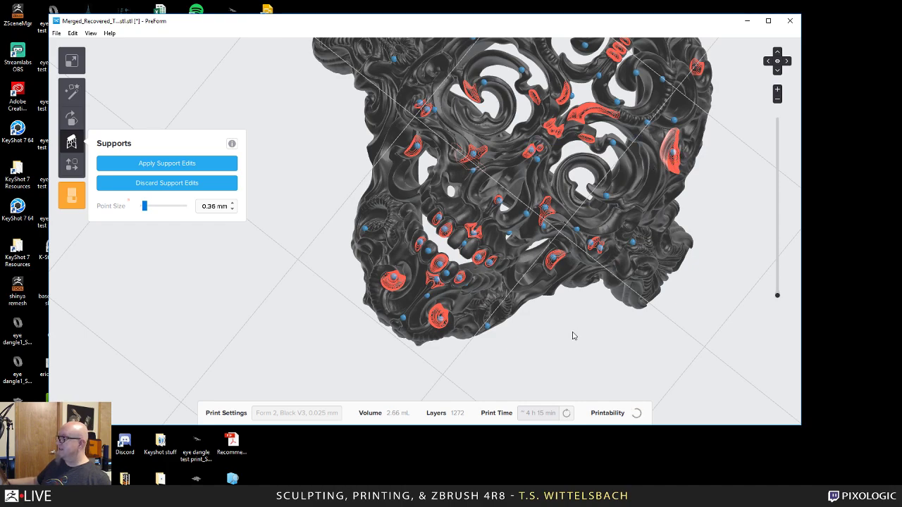
Check the remaining unsupported areas across the whole ring and discard the manual support edits.
scroll(498, 331, "down", 4)
right_click_drag(708, 267, 683, 376)
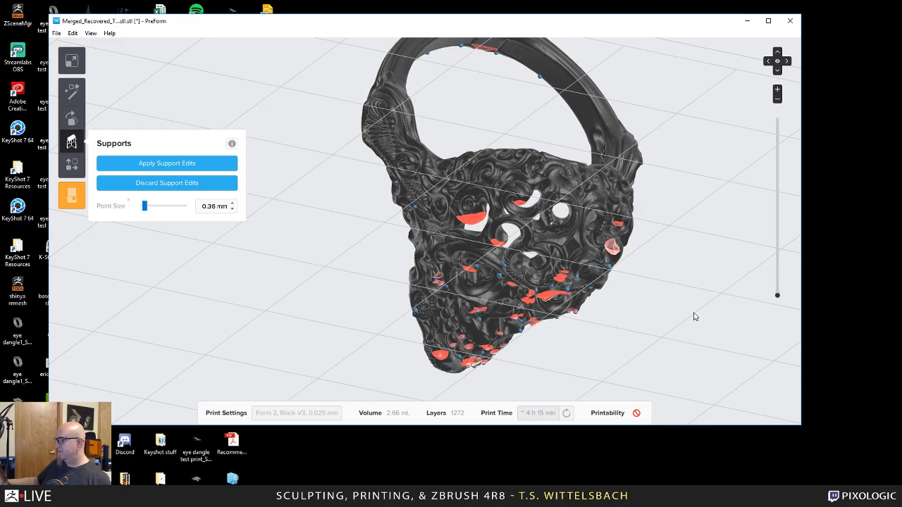
scroll(690, 315, "down", 2)
left_click(175, 184)
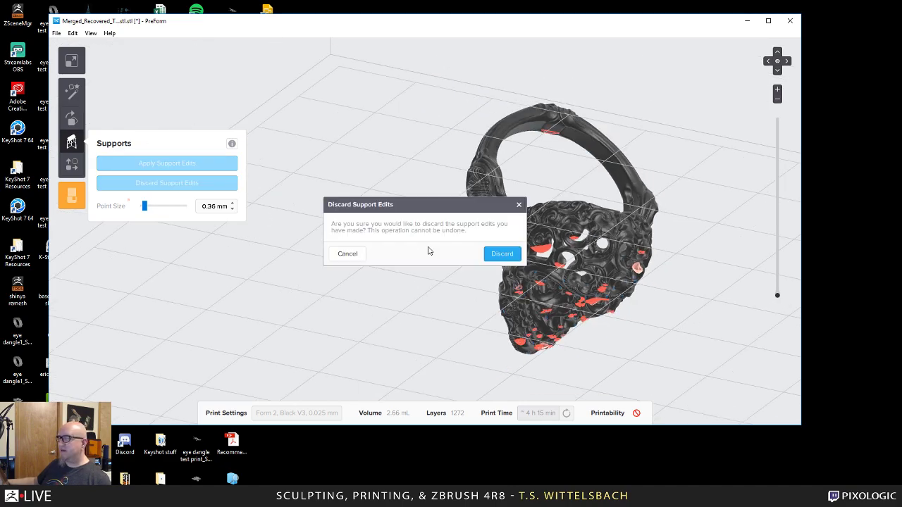
left_click(508, 256)
Run the one-click print setup to automatically orient, support and lay out the ring, and inspect the generated supports from several sides.
right_click_drag(380, 210, 560, 263)
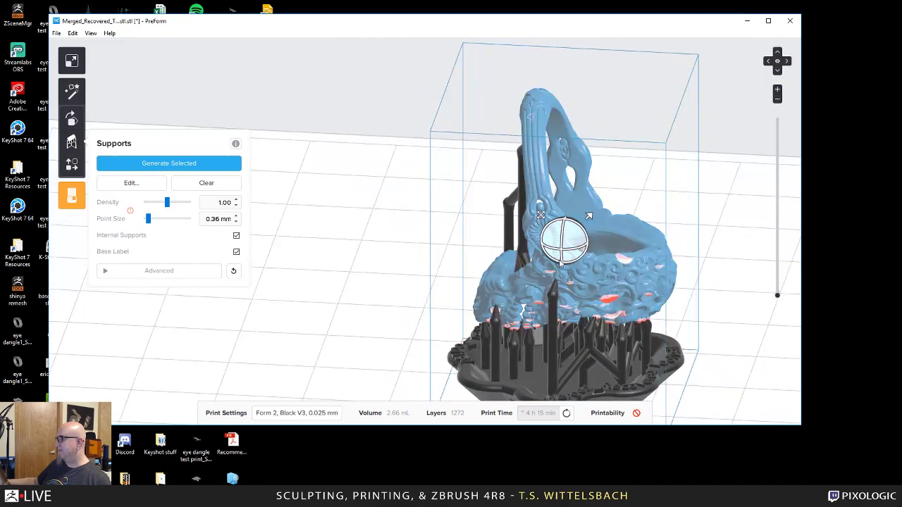
left_click(73, 91)
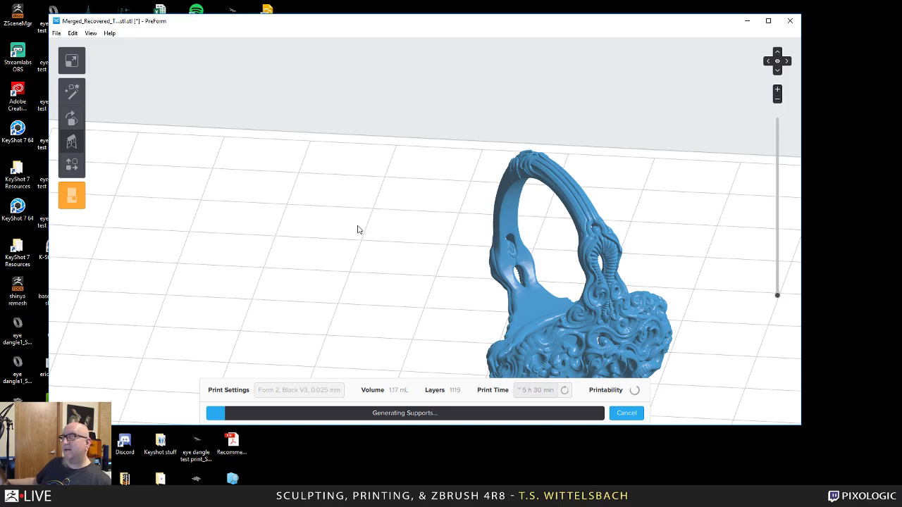
right_click_drag(710, 321, 869, 342)
right_click_drag(296, 304, 426, 310)
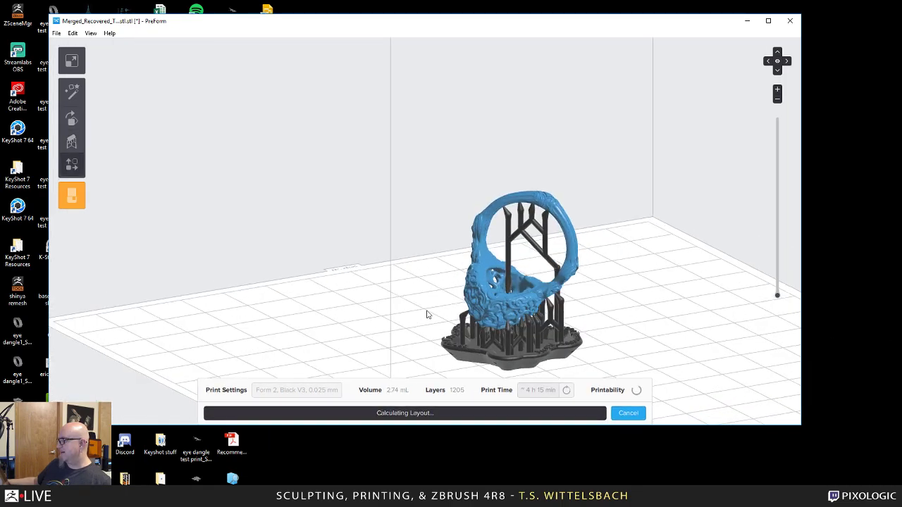
right_click_drag(344, 321, 641, 300)
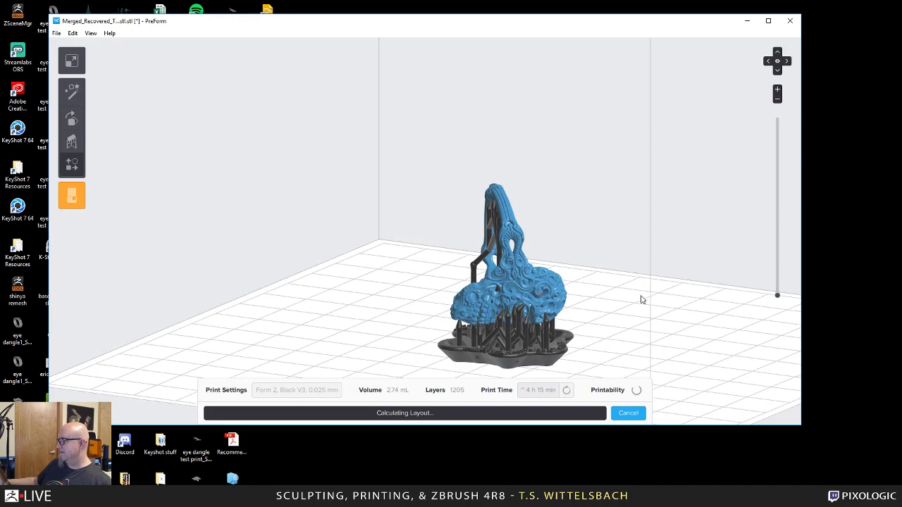
right_click_drag(608, 332, 370, 330)
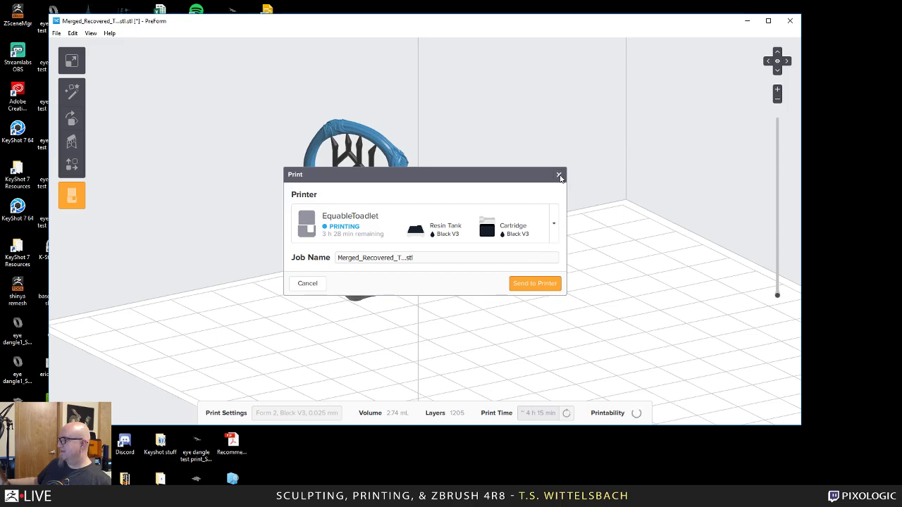
Dismiss the print job dialog and rotate the ring so it stands on its band with the skull upward.
left_click(559, 174)
right_click_drag(525, 280, 411, 248)
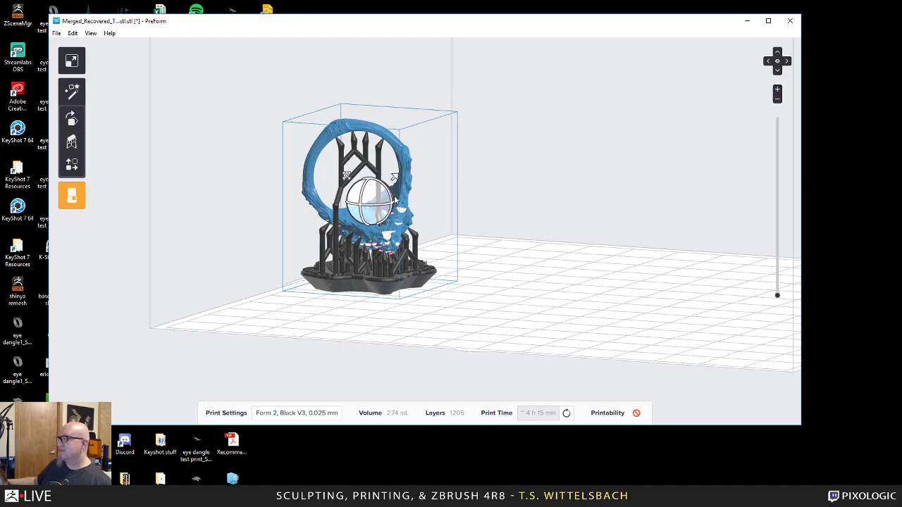
left_click_drag(389, 195, 120, 199)
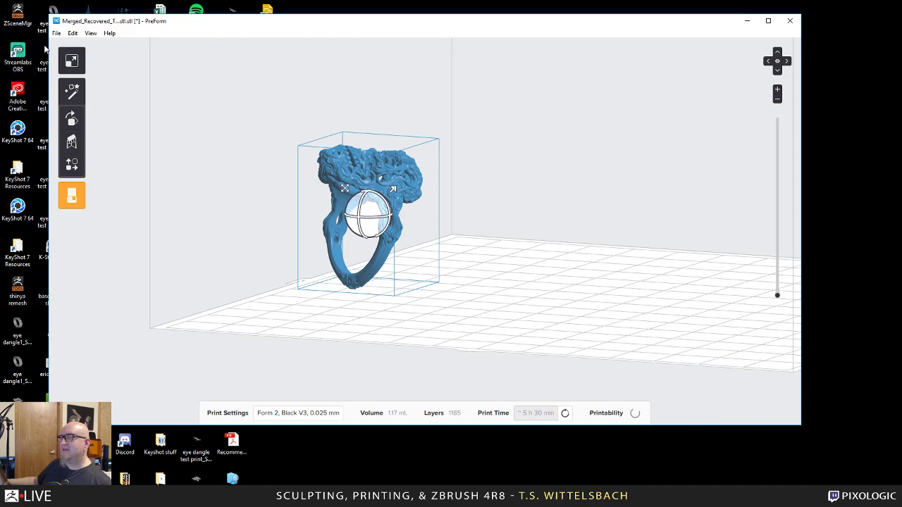
Run the one-click print setup again, inspect the generated supports from several sides and dismiss the print job dialog.
left_click(72, 92)
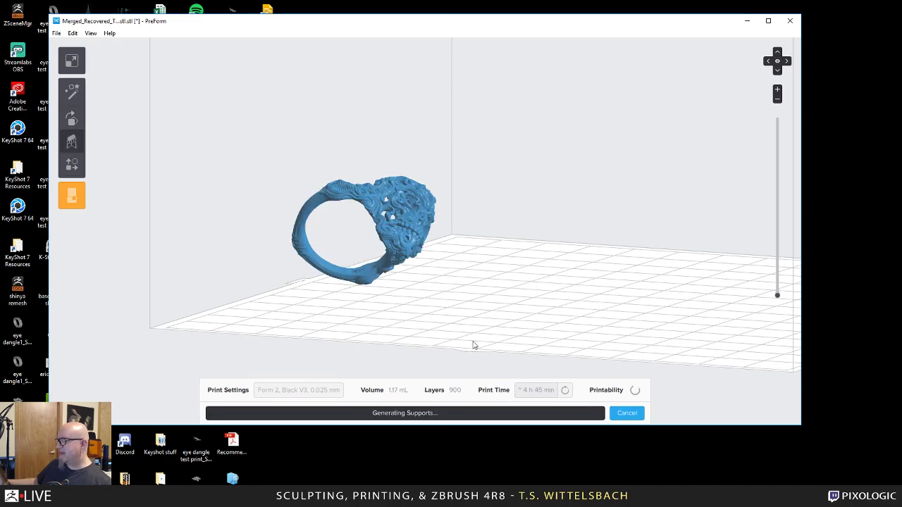
right_click_drag(476, 346, 152, 318)
right_click_drag(310, 332, 418, 330)
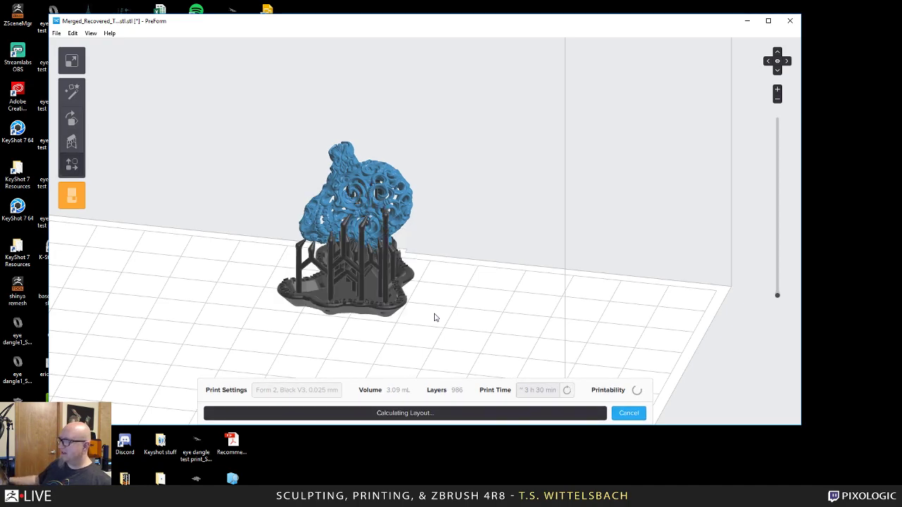
right_click_drag(477, 272, 498, 270)
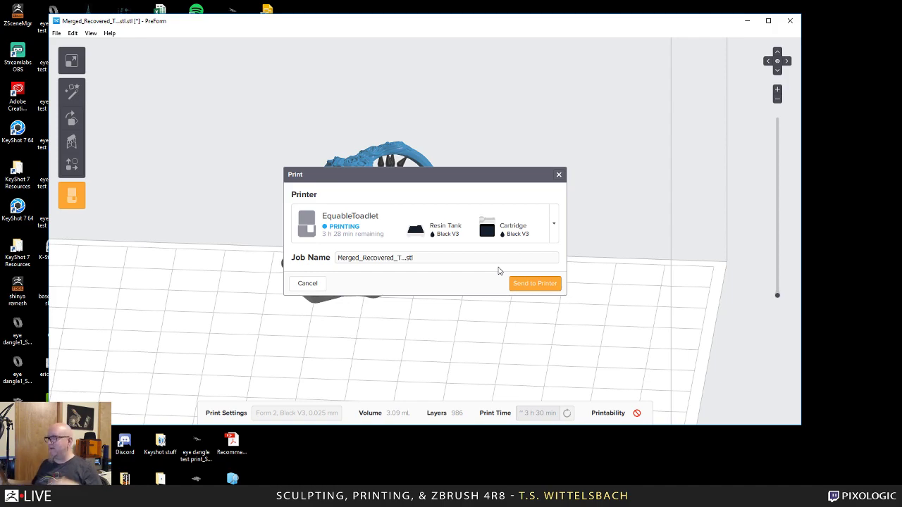
left_click(560, 174)
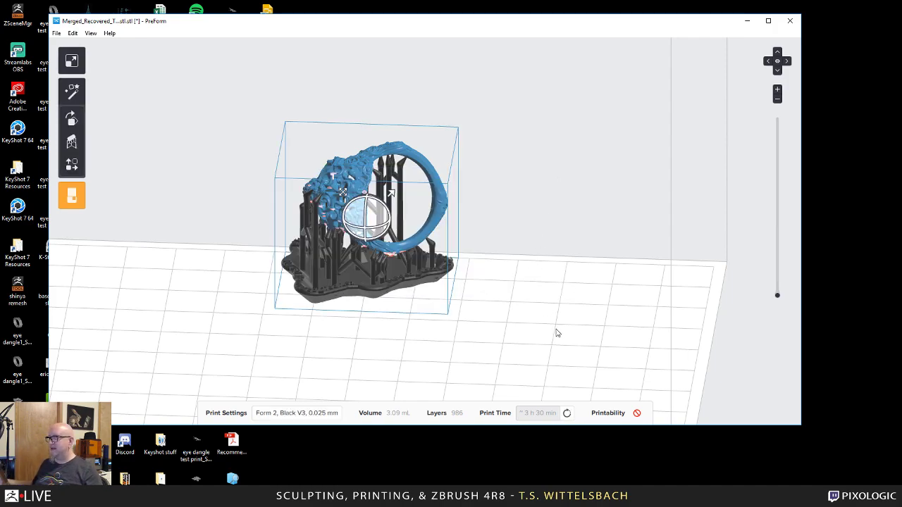
Open the help article for the unsupported minima issue in the printability details, and search the web for "minama 3d printing".
left_click(636, 414)
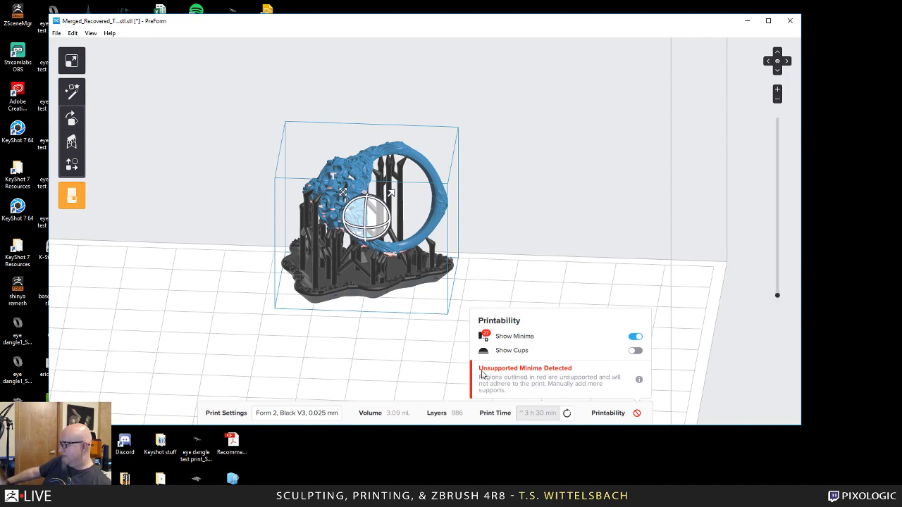
left_click(510, 384)
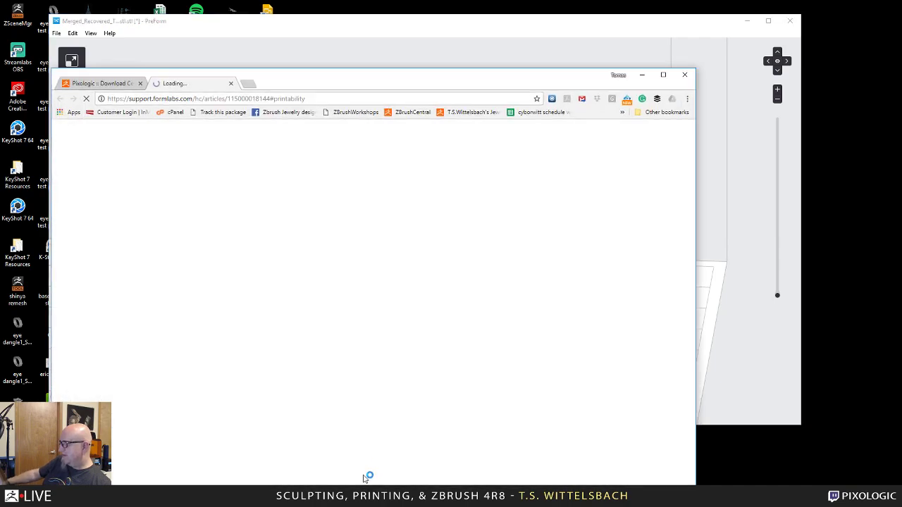
left_click(216, 99)
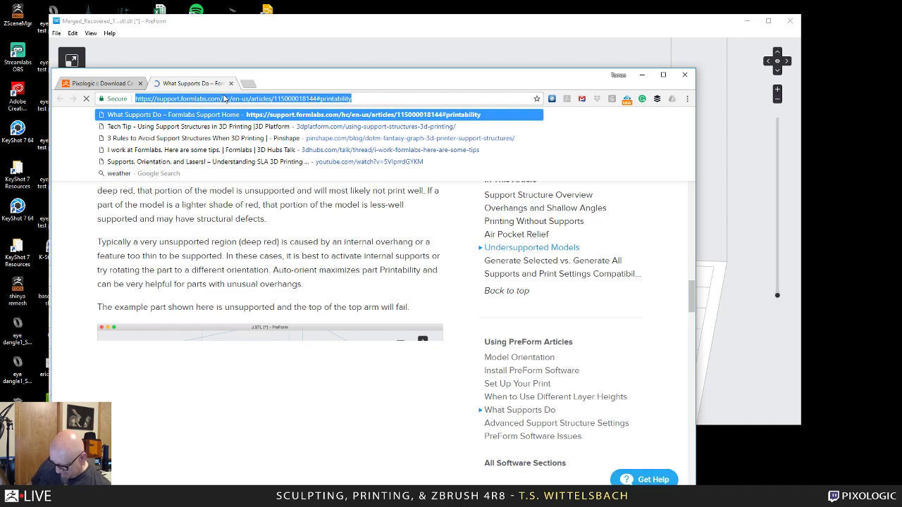
type("minama")
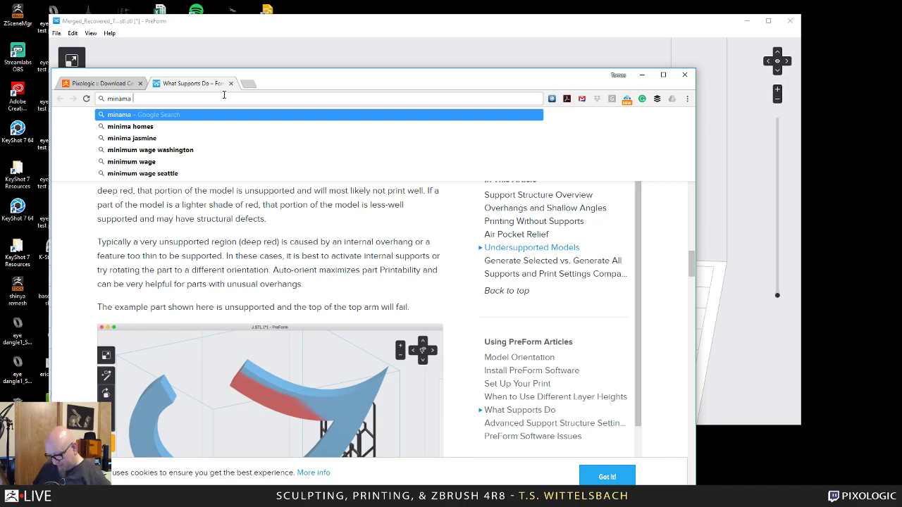
type(" 3d p")
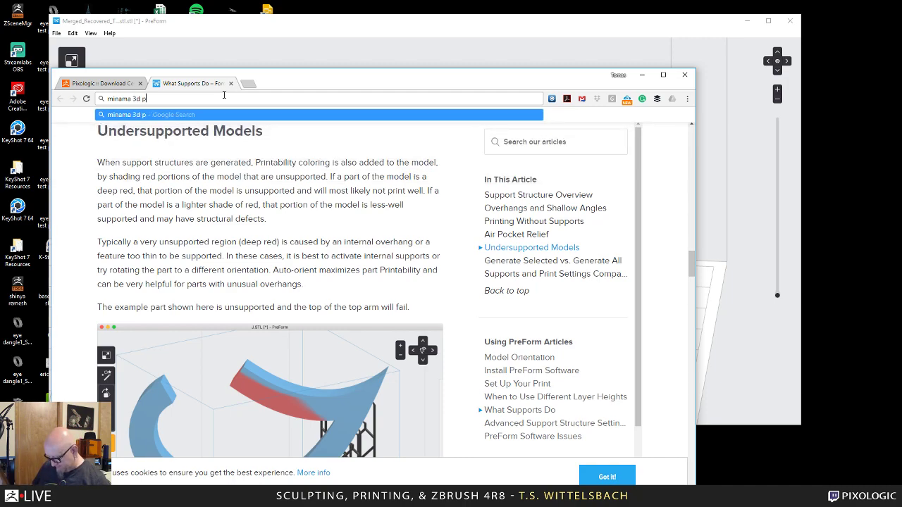
type("rinting")
key("Return")
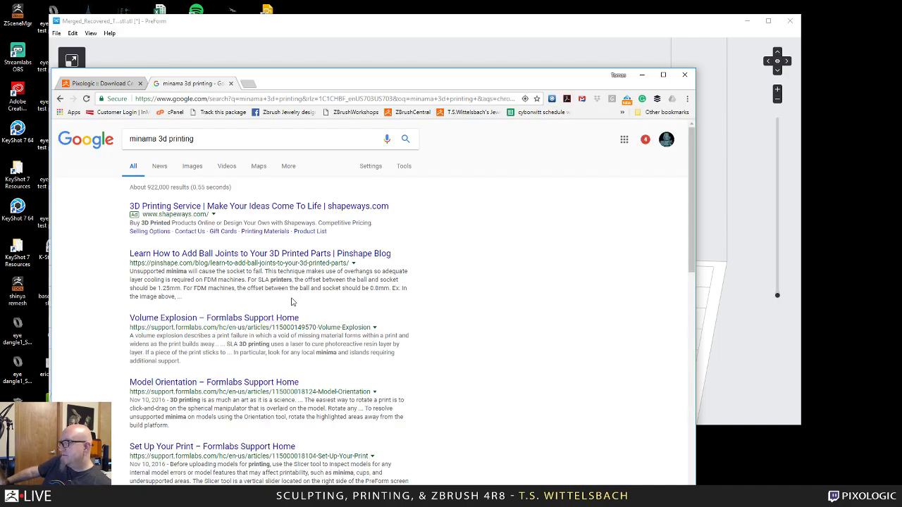
Read through the search results for explanations of minima in 3D printing, highlighting the relevant passages.
scroll(330, 326, "down", 2)
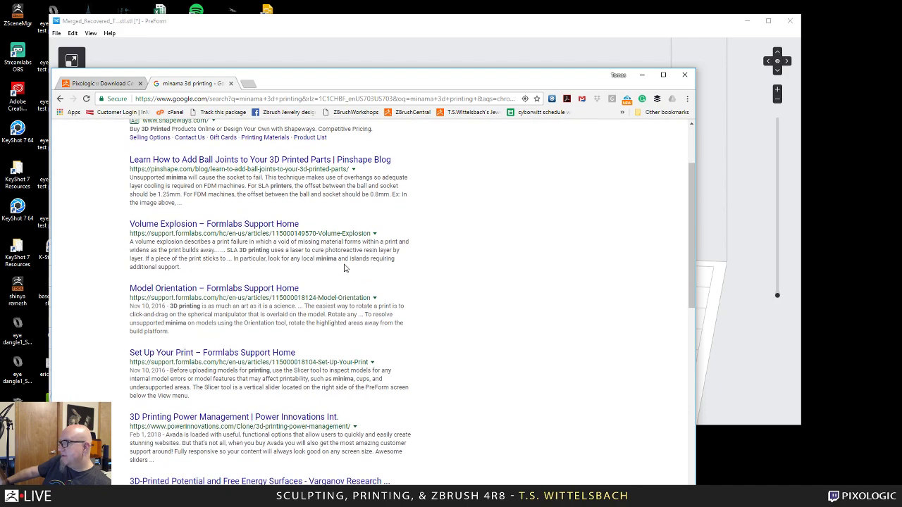
left_click_drag(252, 258, 405, 260)
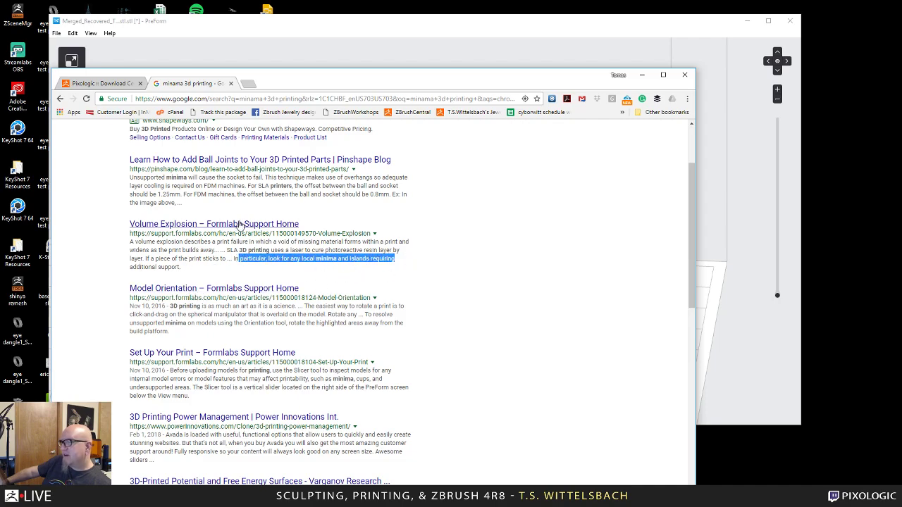
scroll(254, 266, "down", 1)
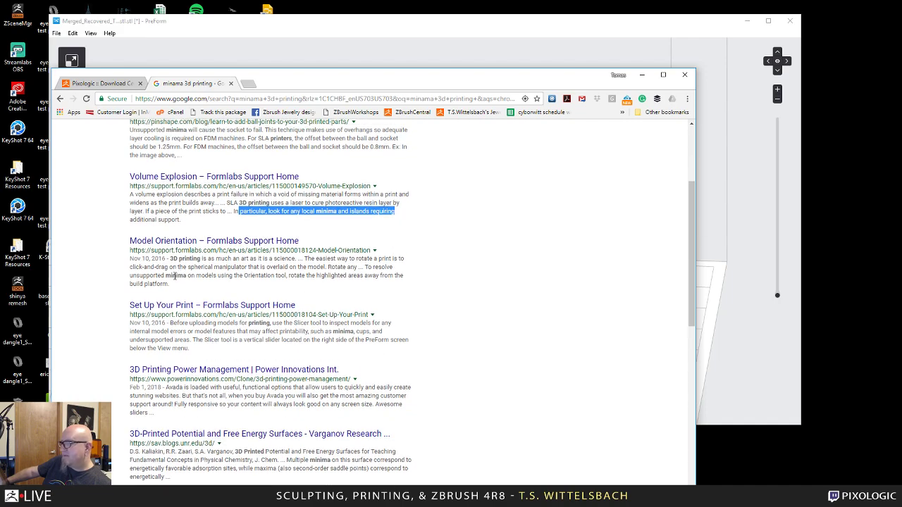
scroll(181, 272, "down", 4)
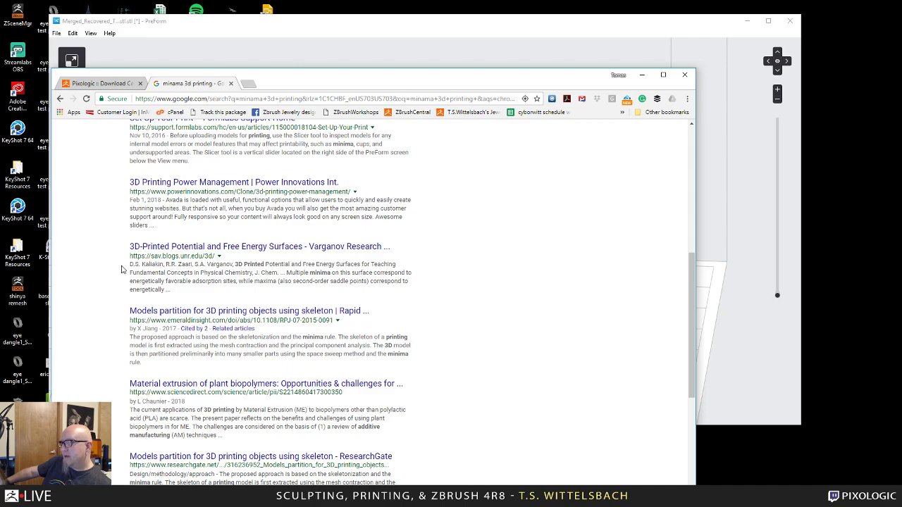
left_click_drag(286, 275, 418, 277)
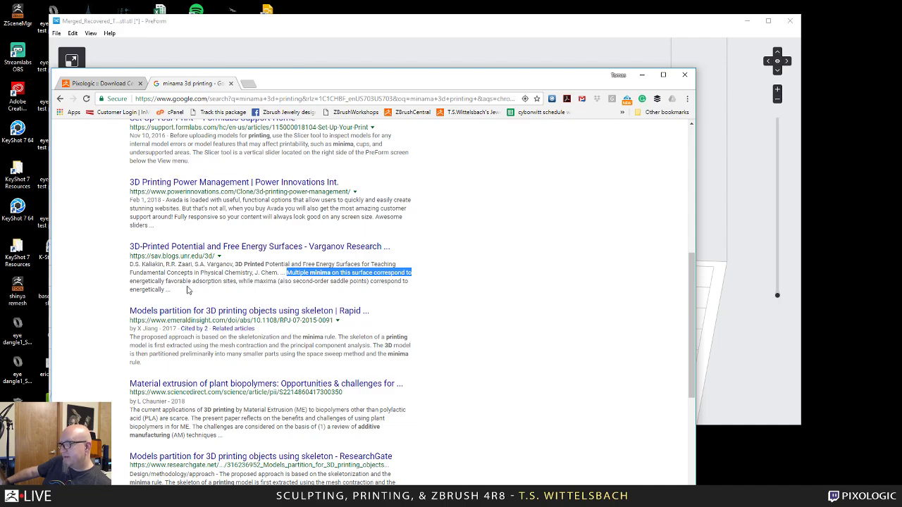
scroll(189, 289, "down", 1)
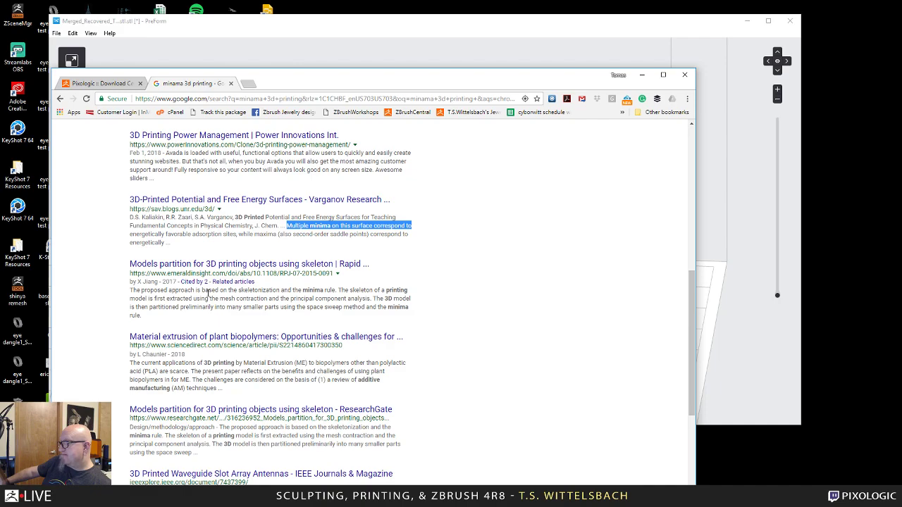
left_click(266, 270)
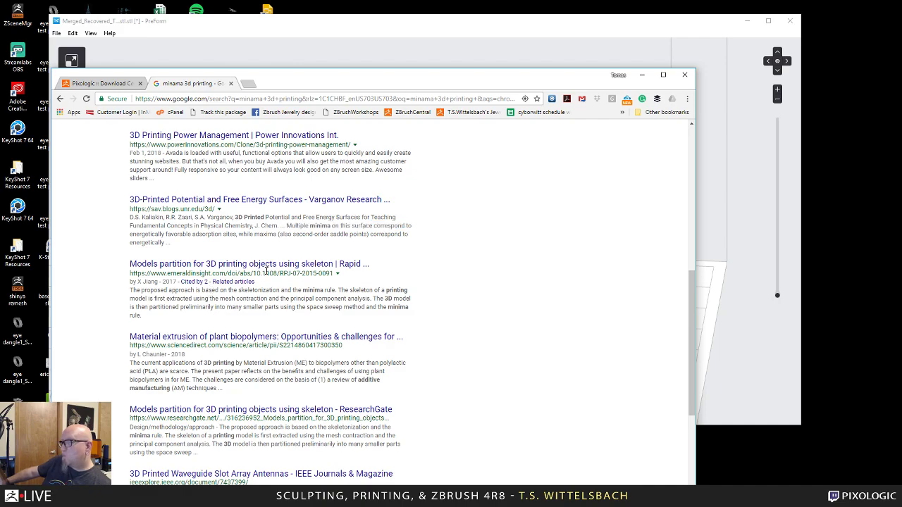
Open the paper "Models partition for 3D printing objects using skeleton" and look through its abstract for the minima rule.
left_click(269, 264)
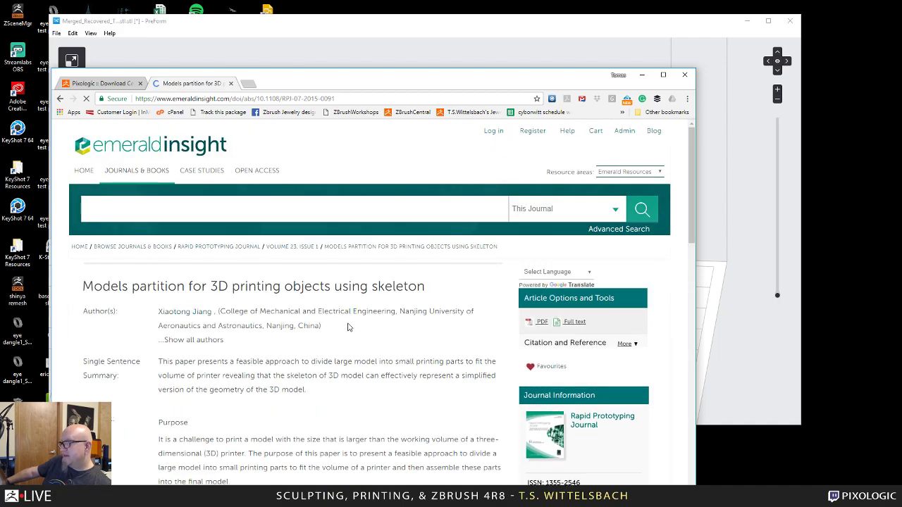
scroll(347, 327, "down", 3)
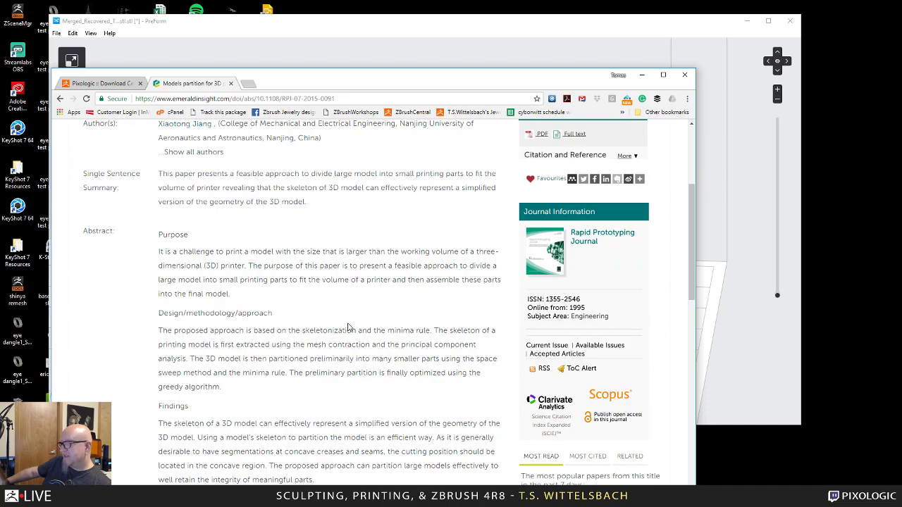
scroll(347, 326, "down", 3)
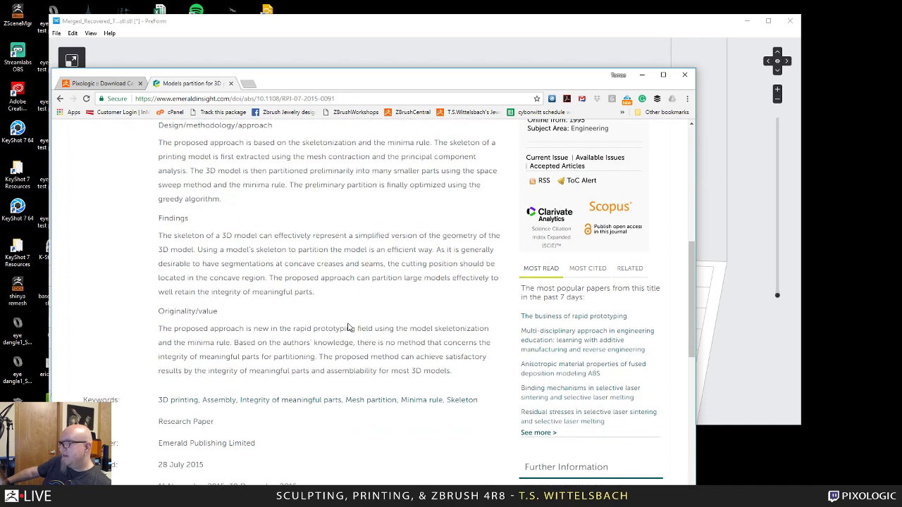
scroll(348, 327, "down", 2)
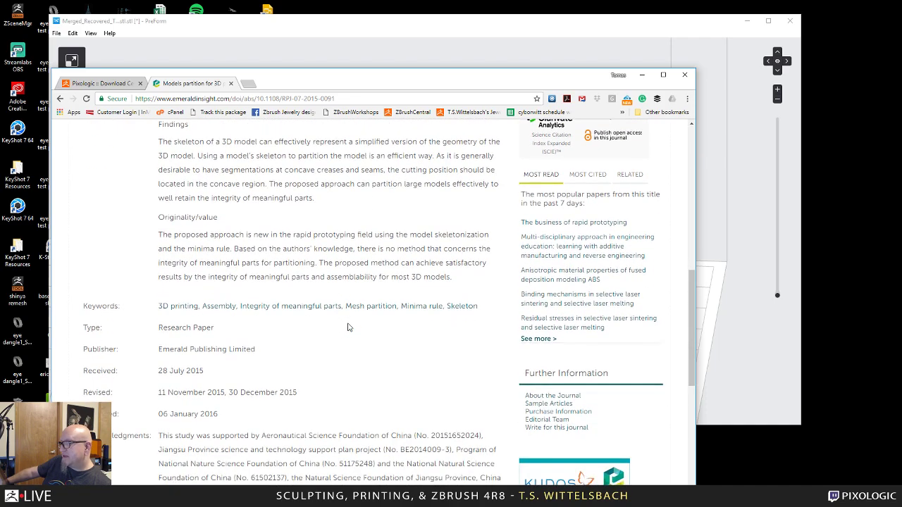
scroll(330, 436, "down", 4)
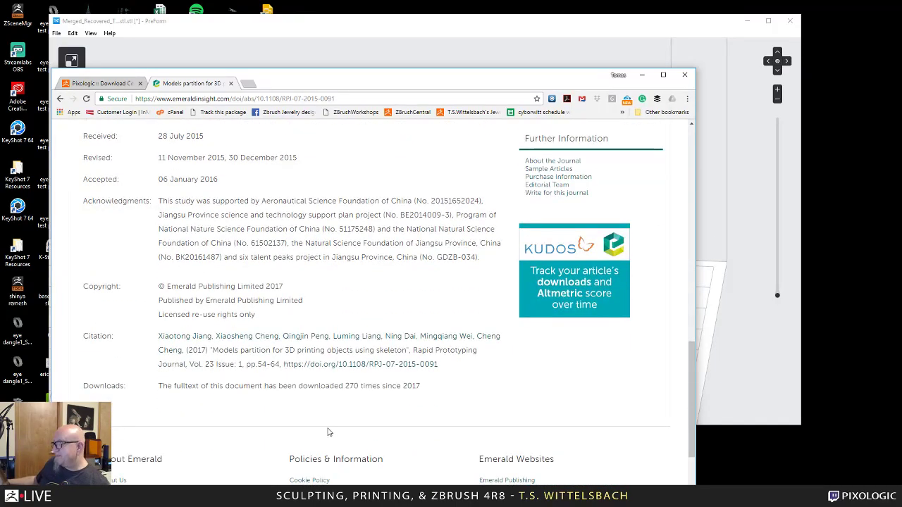
scroll(320, 388, "up", 10)
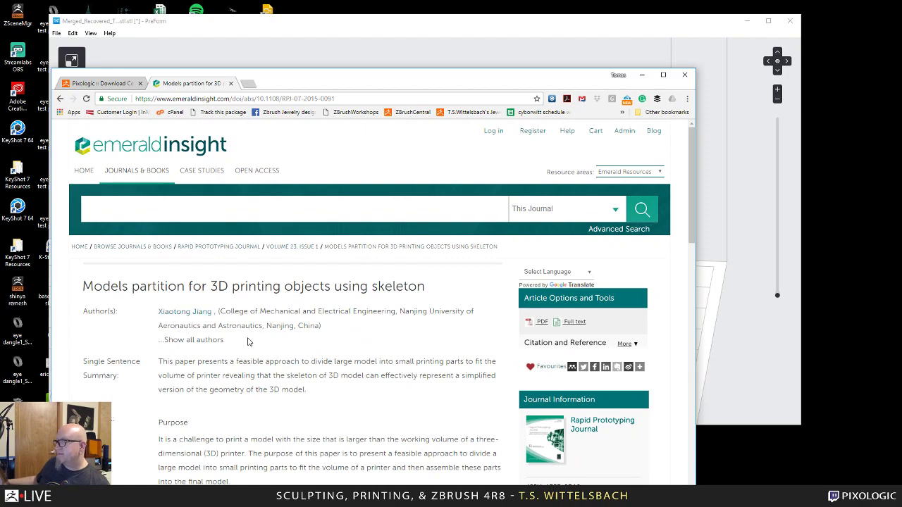
scroll(247, 341, "down", 3)
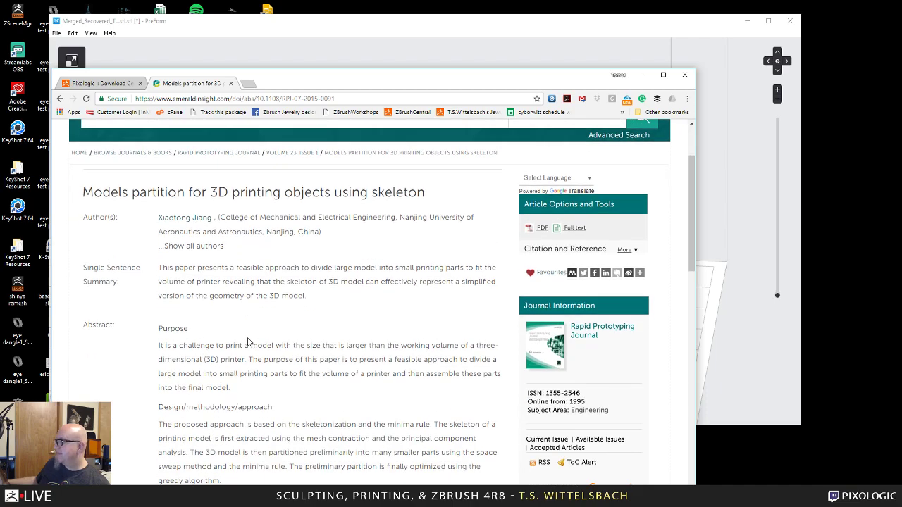
scroll(247, 341, "down", 3)
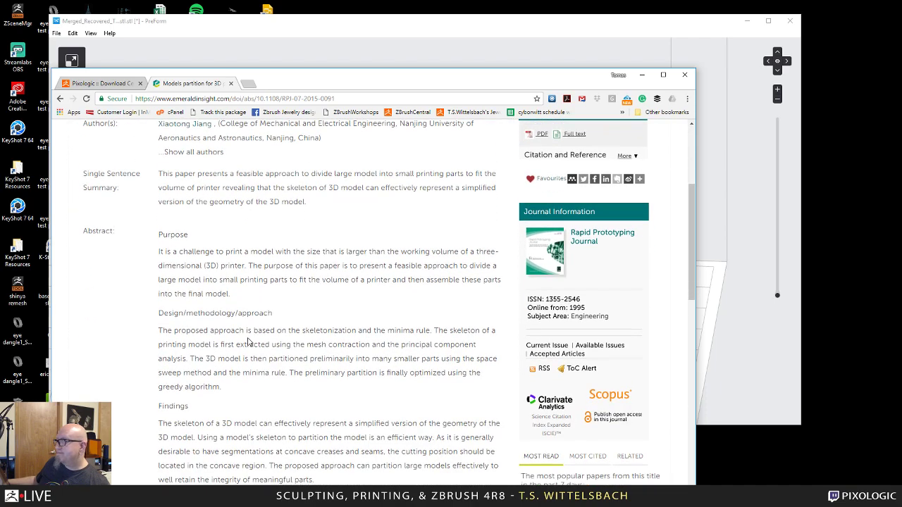
scroll(249, 331, "up", 3)
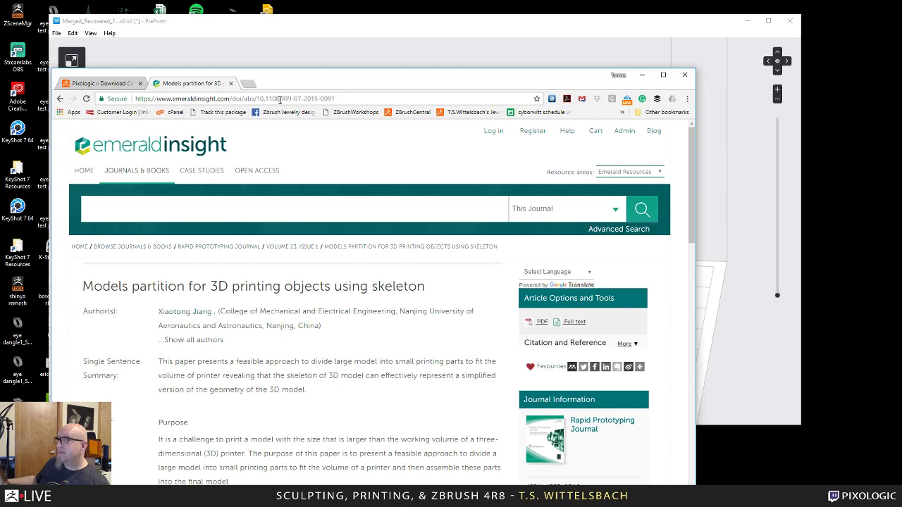
Switch back to PreForm and rotate the supported ring so it stands on its band with the skull on top.
left_click(295, 40)
right_click_drag(383, 372, 288, 294)
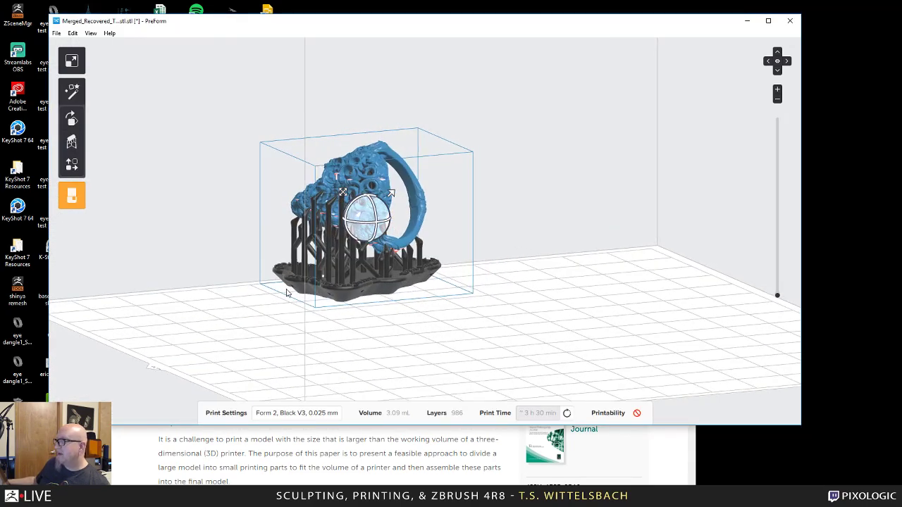
right_click_drag(165, 312, 94, 306)
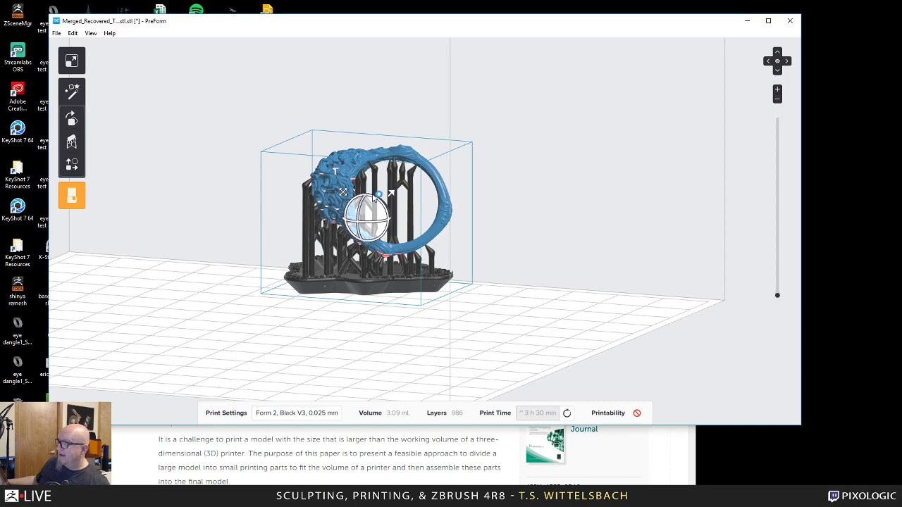
left_click_drag(374, 200, 383, 227)
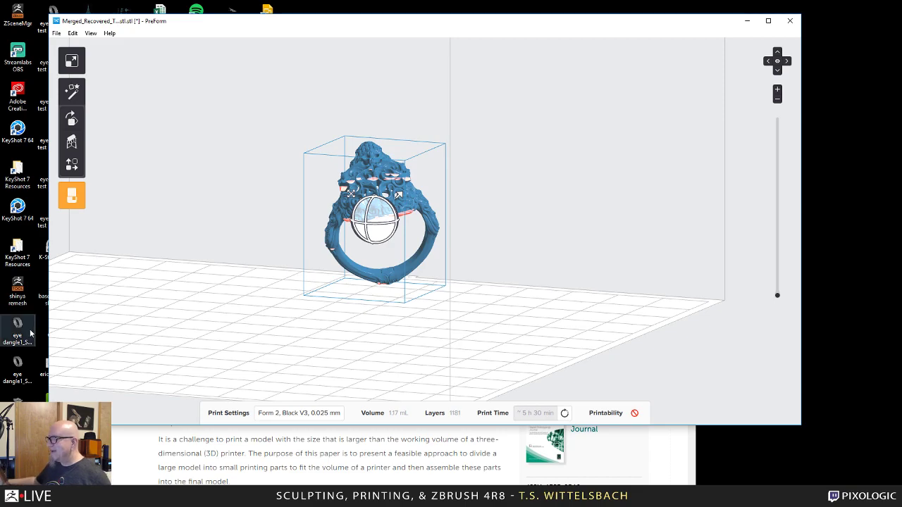
Examine the red unsupported areas on the upright ring from several sides, deselect the ring and switch to ZBrush.
right_click_drag(238, 335, 467, 308)
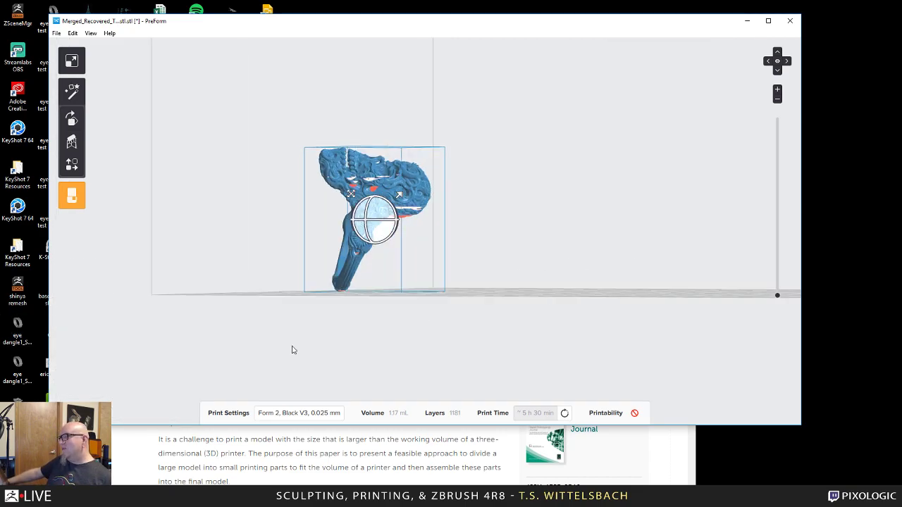
right_click_drag(291, 346, 527, 367)
right_click_drag(174, 299, 353, 312)
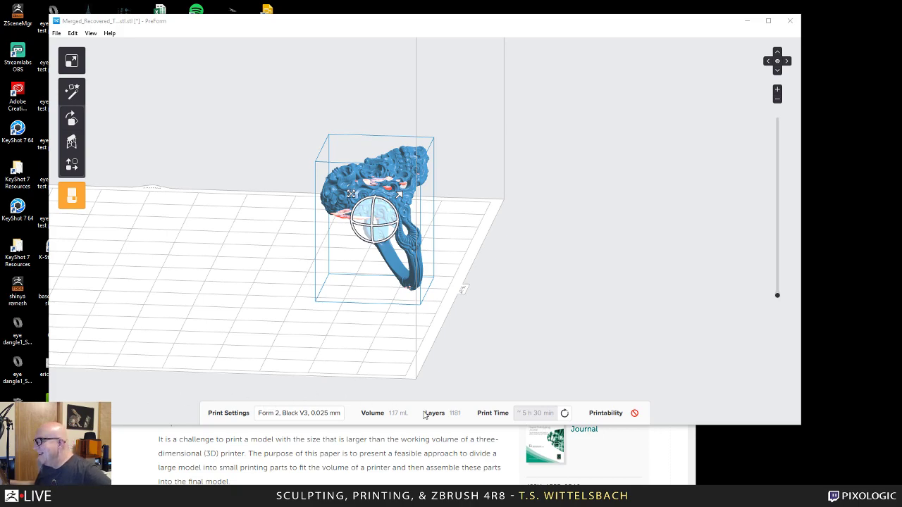
left_click(484, 354)
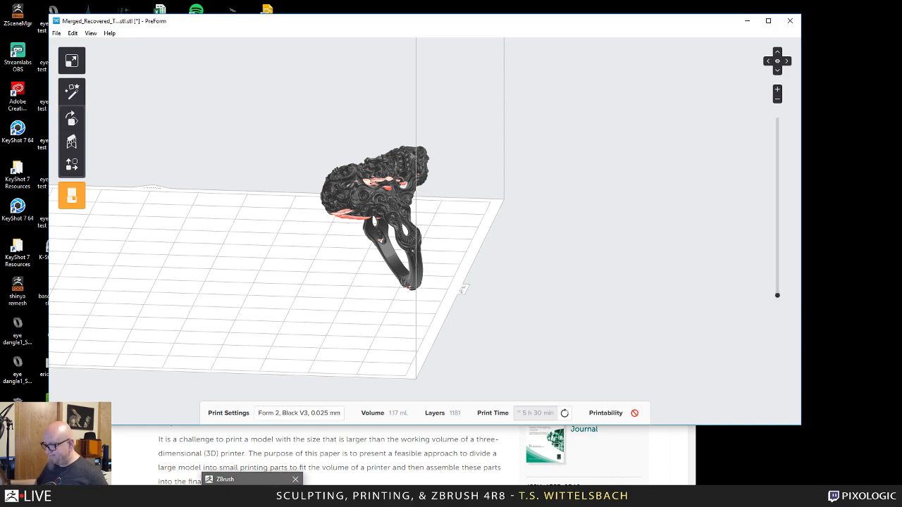
left_click(252, 496)
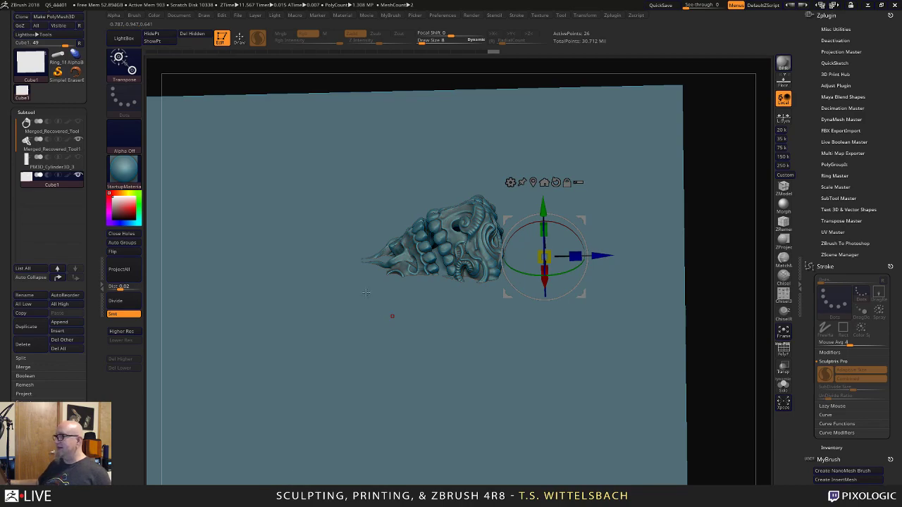
Delete the Cube1 subtool for good, accepting that the deletion is not undoable.
left_click(53, 150)
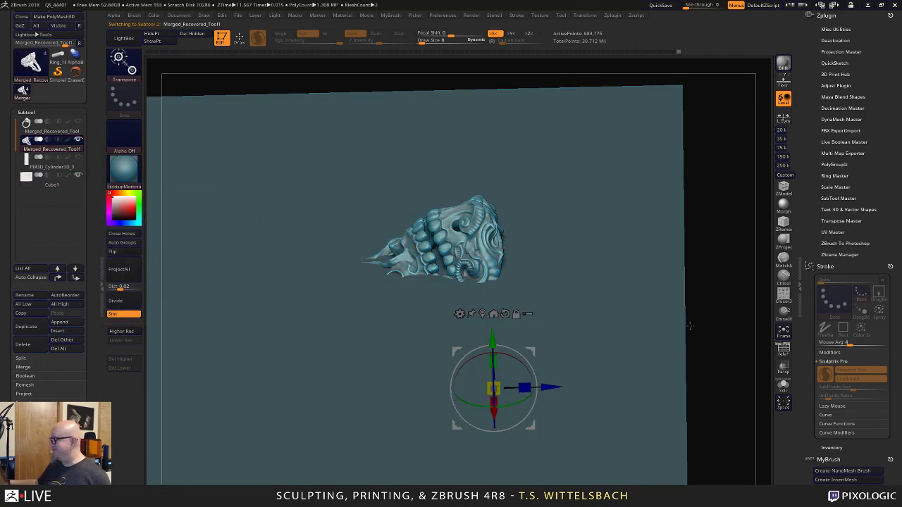
left_click(44, 183)
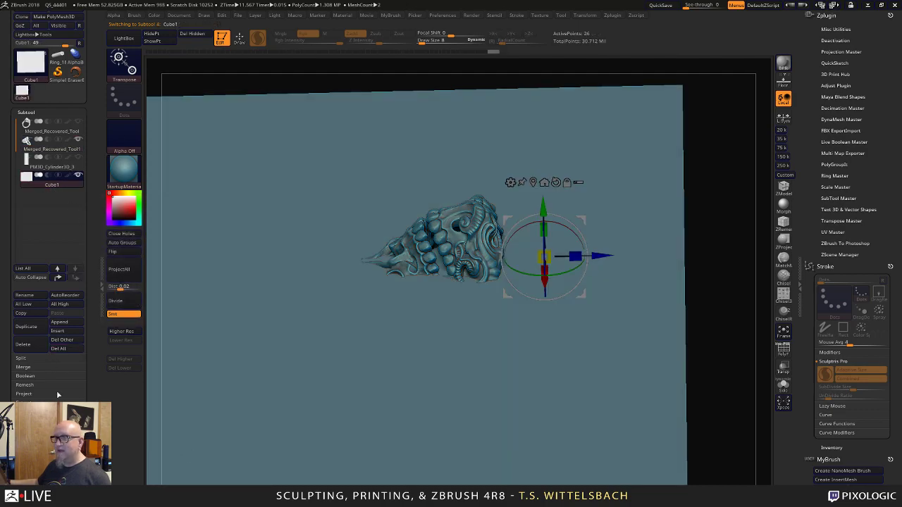
left_click(24, 344)
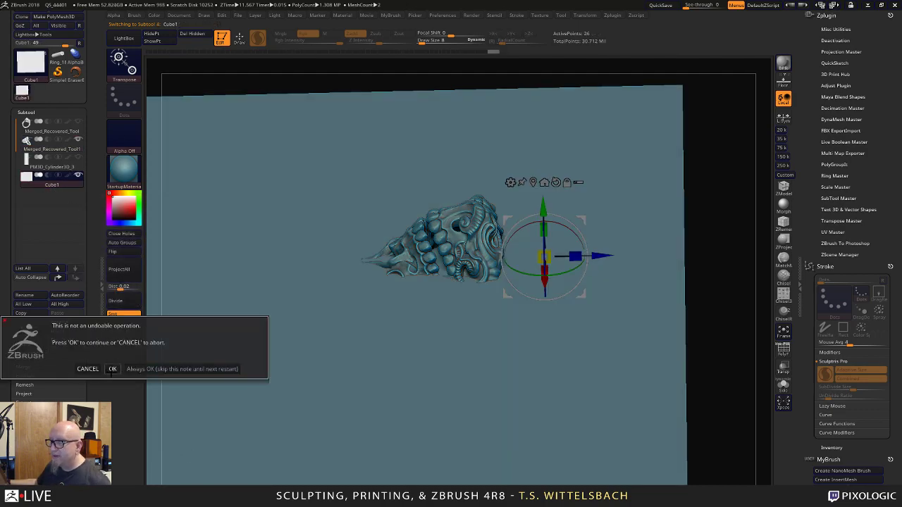
left_click(114, 368)
Make Merged_Recovered_Tool1 the active subtool and turn the ring to a straight front view of the skull filling the canvas.
left_click_drag(654, 254, 551, 171)
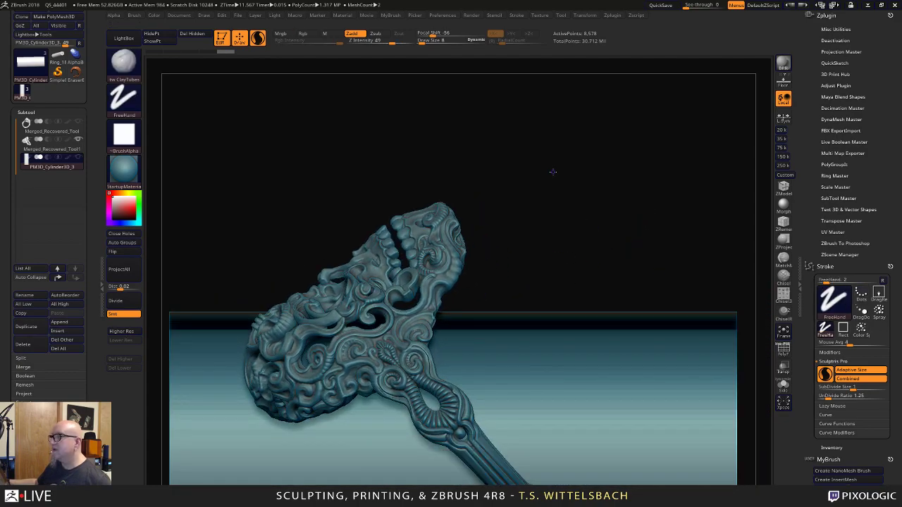
left_click(50, 149)
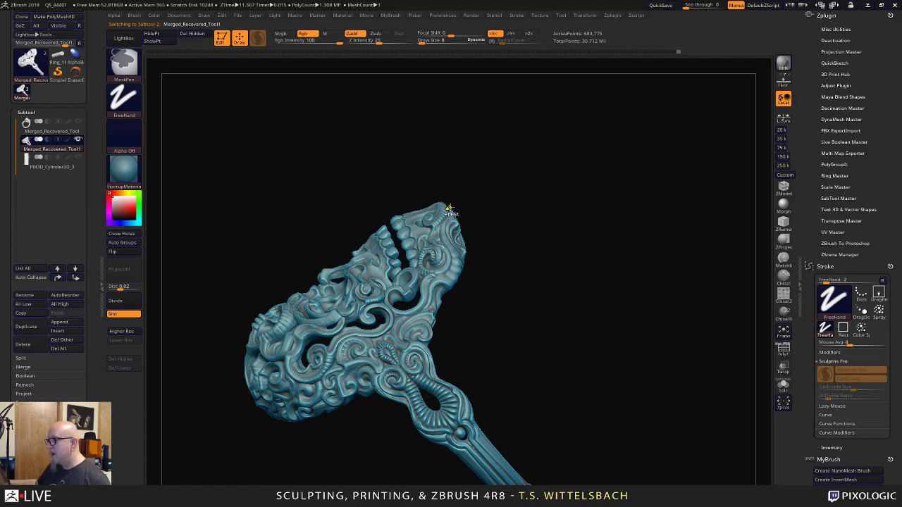
mouse_move(483, 172)
left_mouse_down()
mouse_move(461, 163)
mouse_move(487, 188)
left_mouse_up()
key("ctrl")
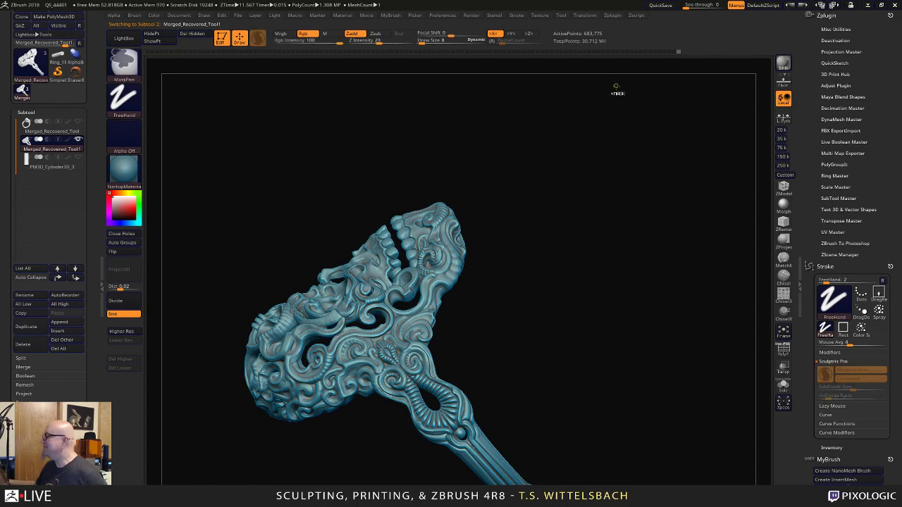
key("ctrl")
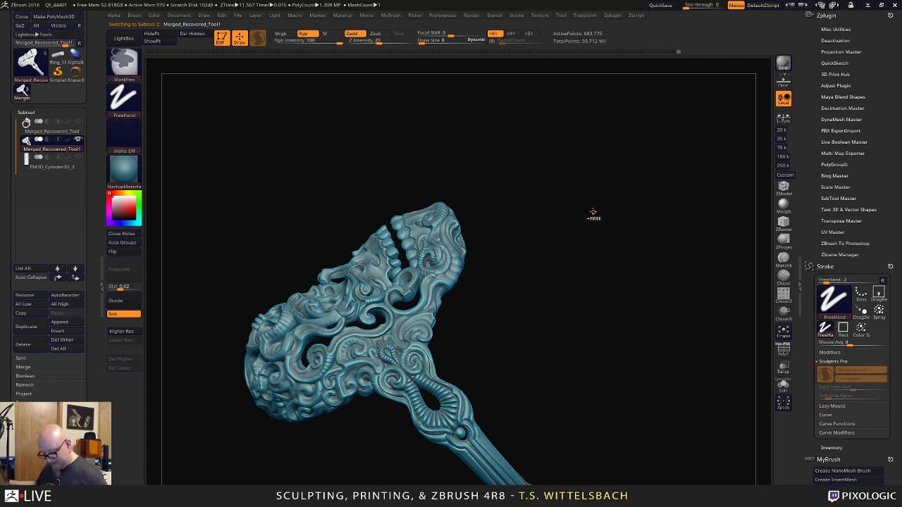
left_click_drag(624, 145, 624, 143, "shift")
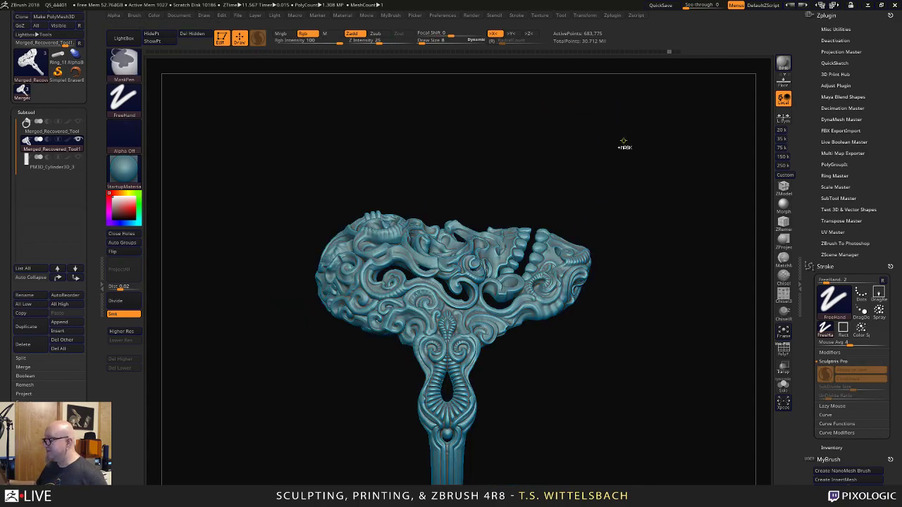
key("ctrl+shift+z")
key("ctrl+z")
mouse_move(660, 181)
left_mouse_down()
mouse_move(615, 321)
mouse_move(614, 264)
mouse_move(533, 152)
left_mouse_up()
left_click_drag(580, 216, 606, 255, "shift")
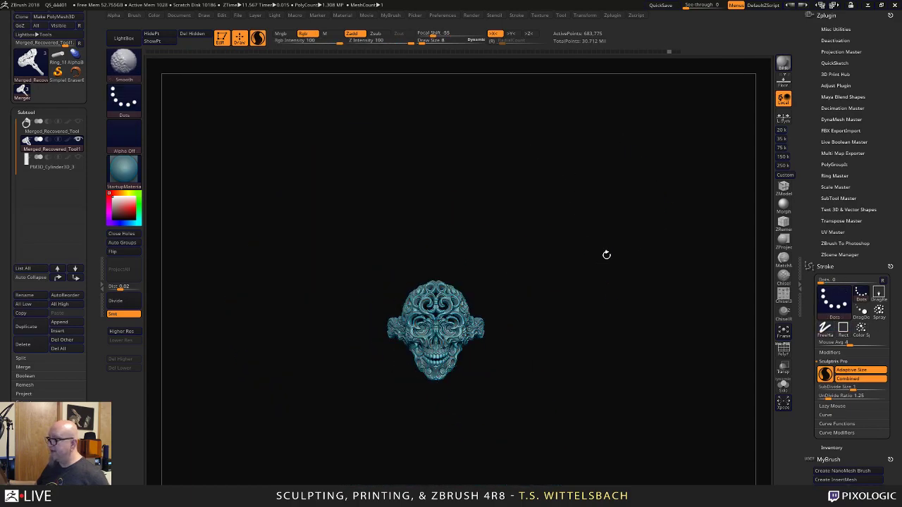
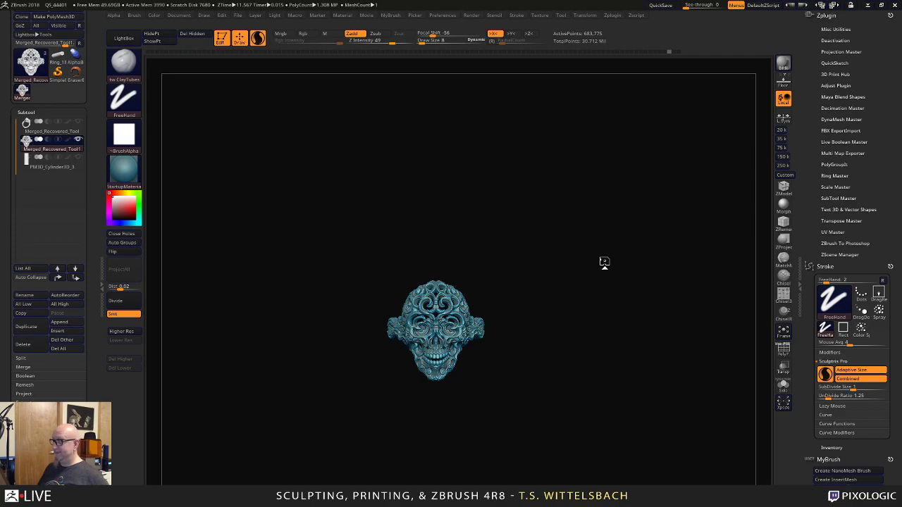
left_click_drag(604, 258, 656, 395, "alt")
left_click_drag(656, 394, 712, 414, "alt")
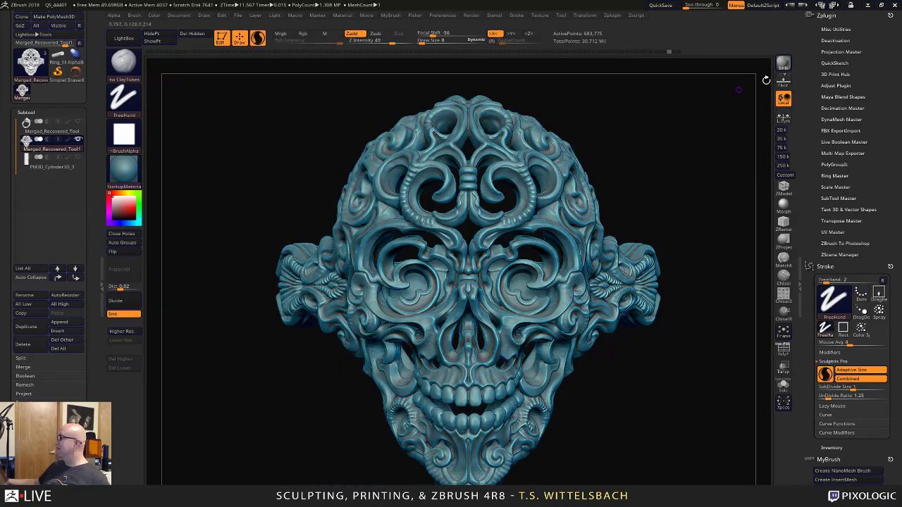
Check the external renderer settings and send the skull ring to KeyShot with a BPR render.
left_click(588, 16)
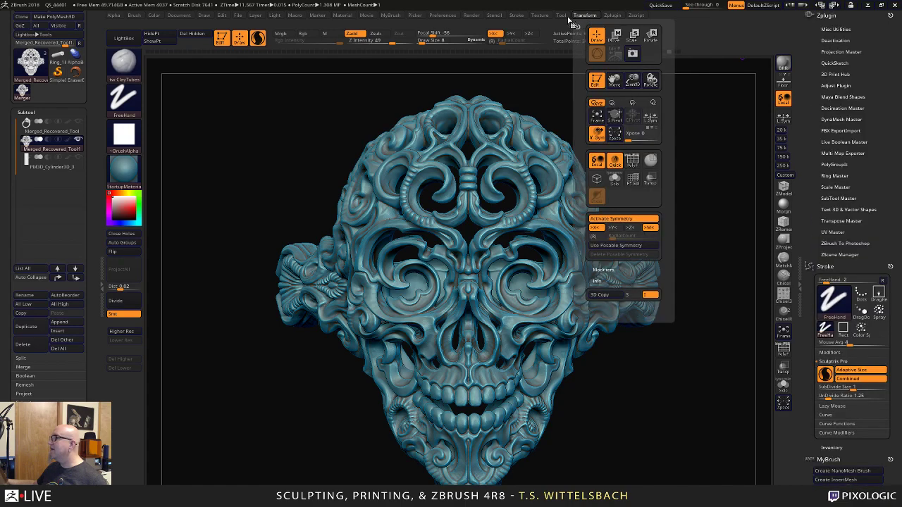
mouse_move(609, 18)
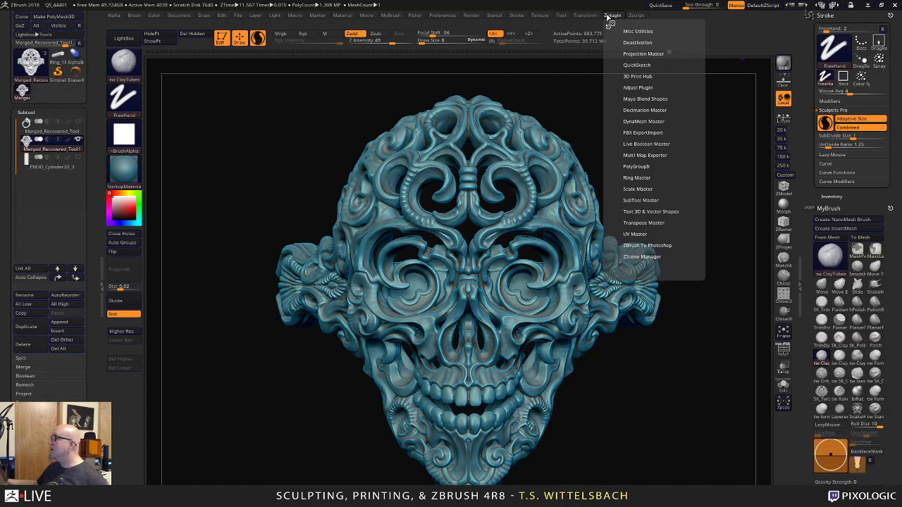
left_click(610, 23)
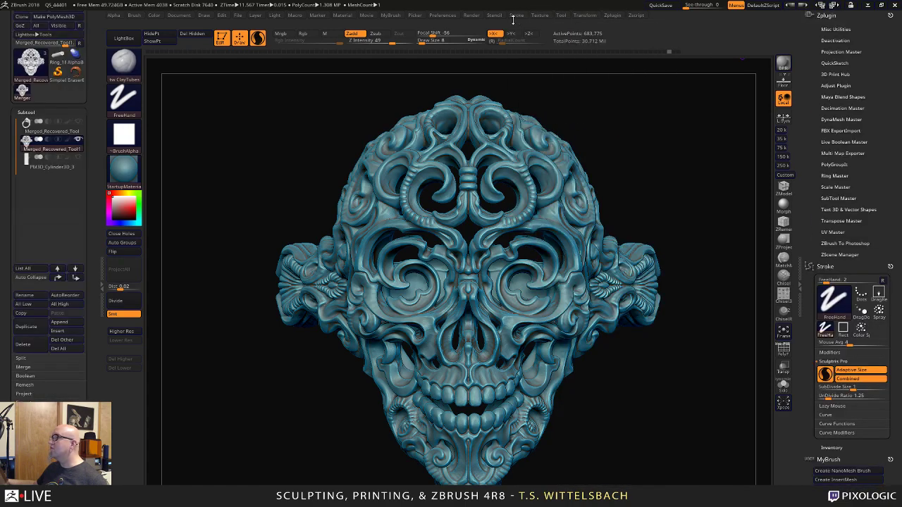
mouse_move(473, 21)
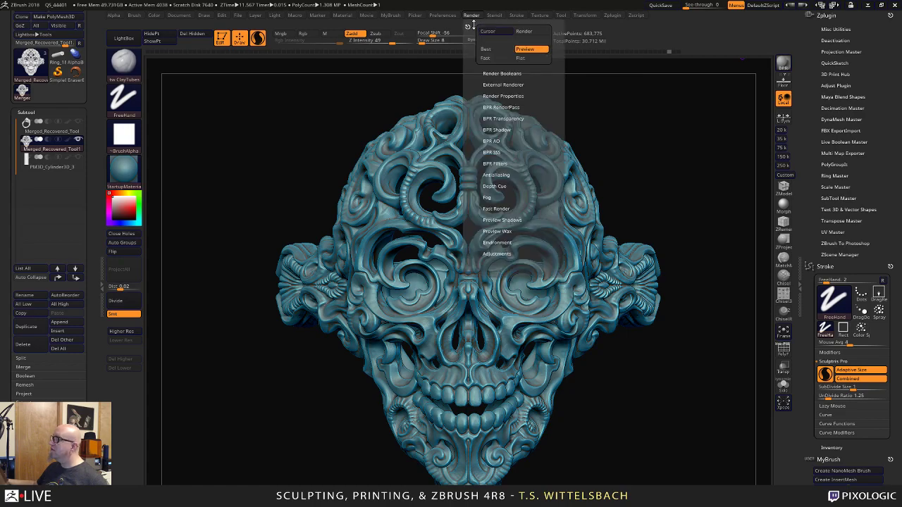
left_click(501, 85)
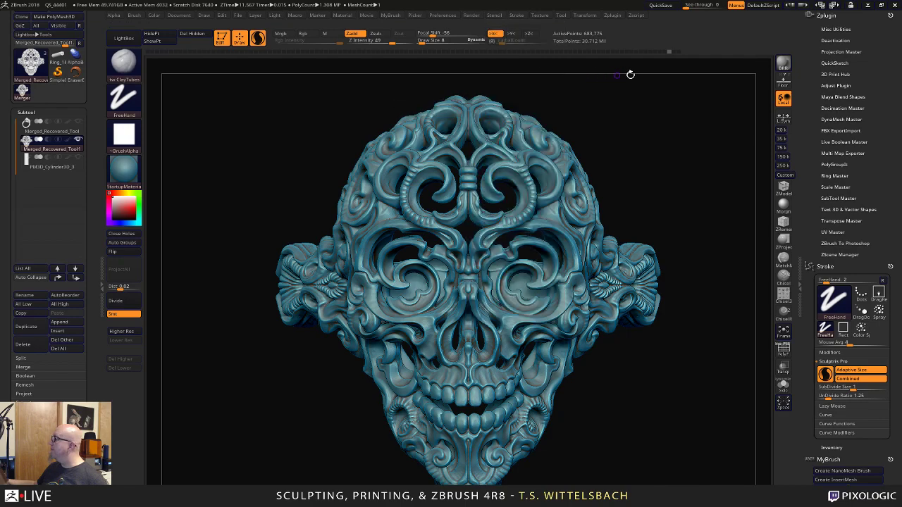
left_click(782, 65)
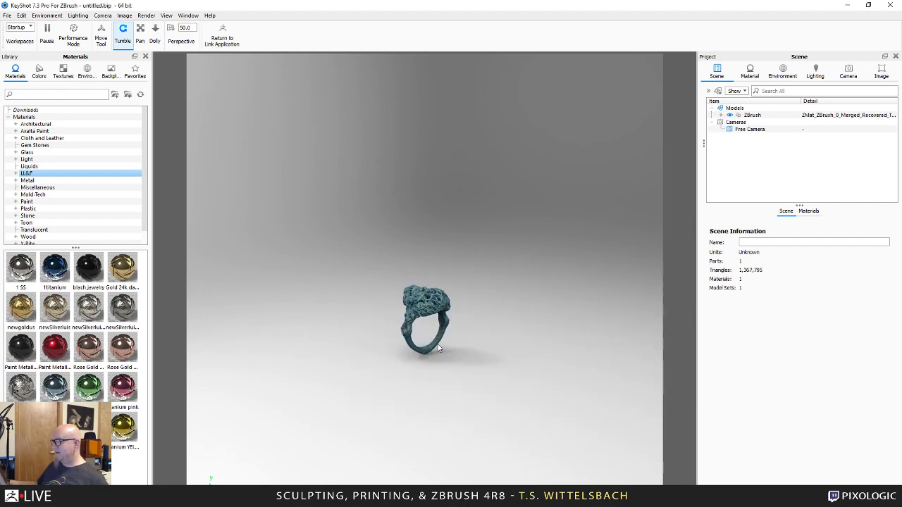
Aim the KeyShot camera at the skull's face and set the perspective focal length to about 140.5 mm.
right_click(626, 329)
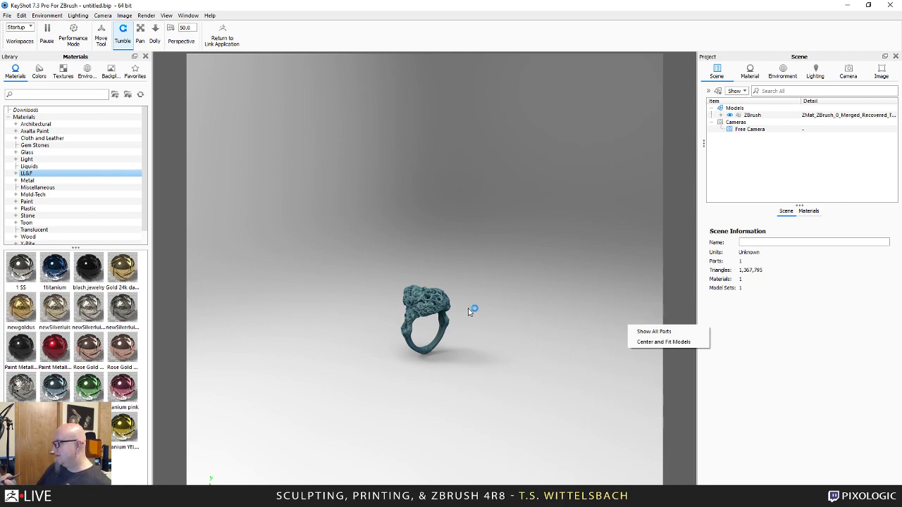
left_click(470, 333)
right_click(598, 343)
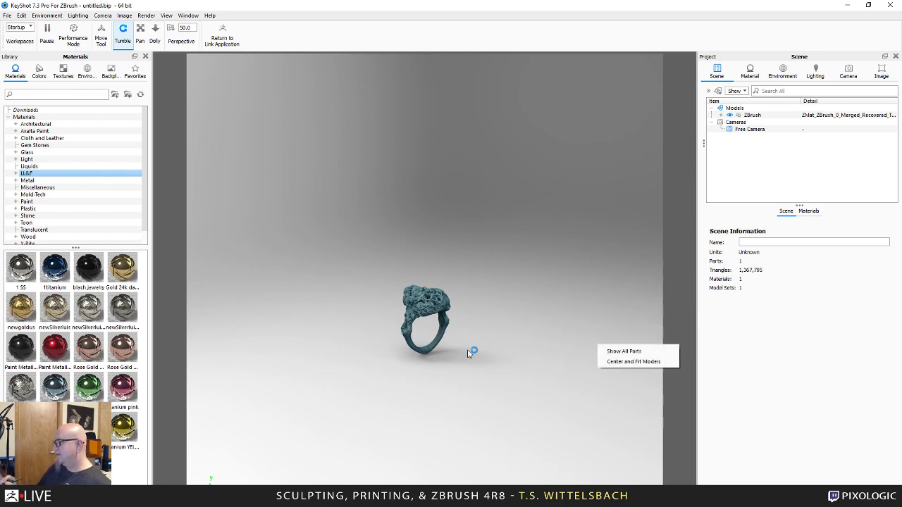
left_click_drag(471, 350, 548, 396)
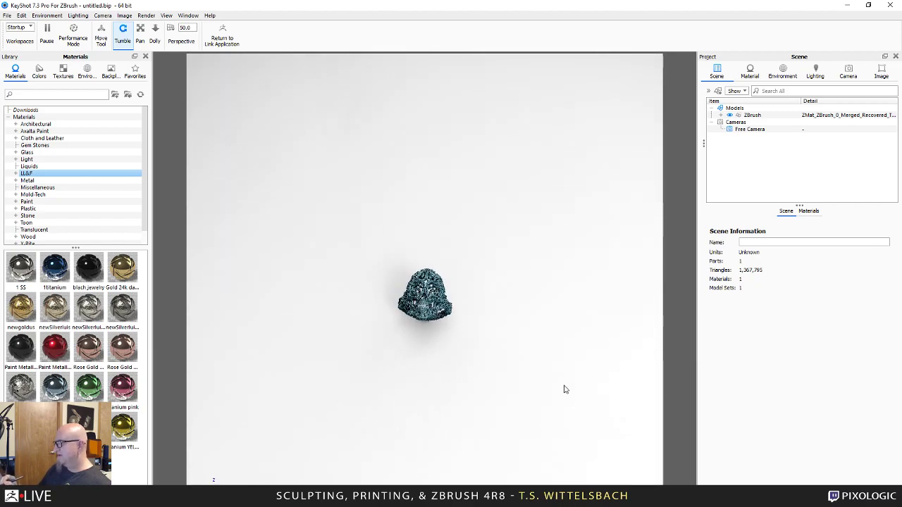
scroll(491, 321, "down", 5)
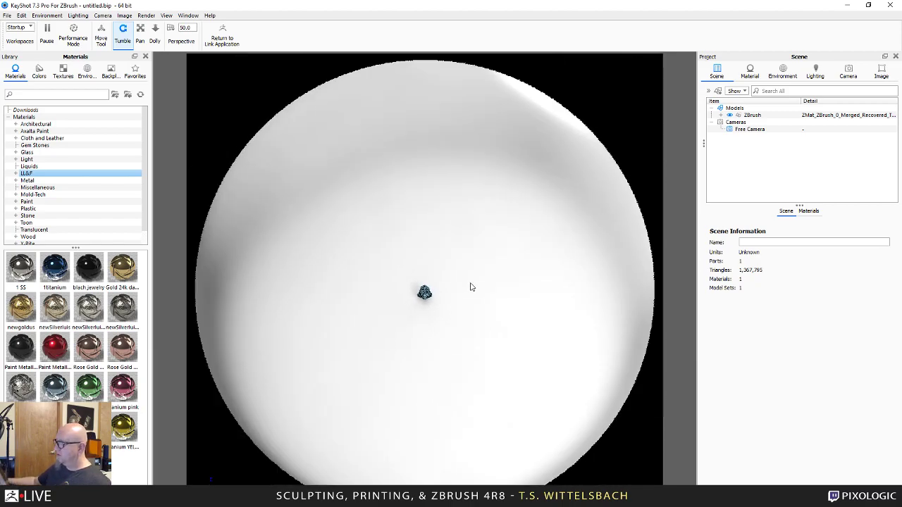
scroll(472, 286, "up", 15)
scroll(490, 247, "down", 4)
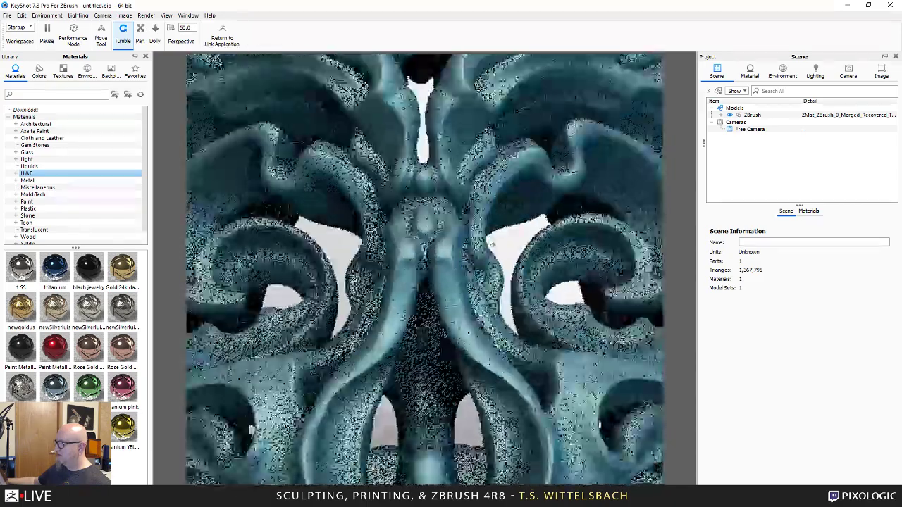
scroll(490, 248, "down", 10)
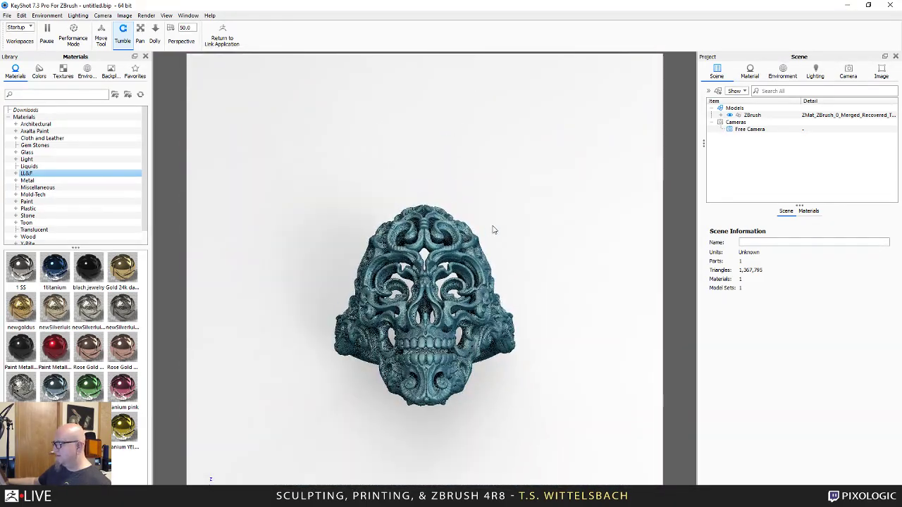
left_click_drag(493, 230, 580, 288)
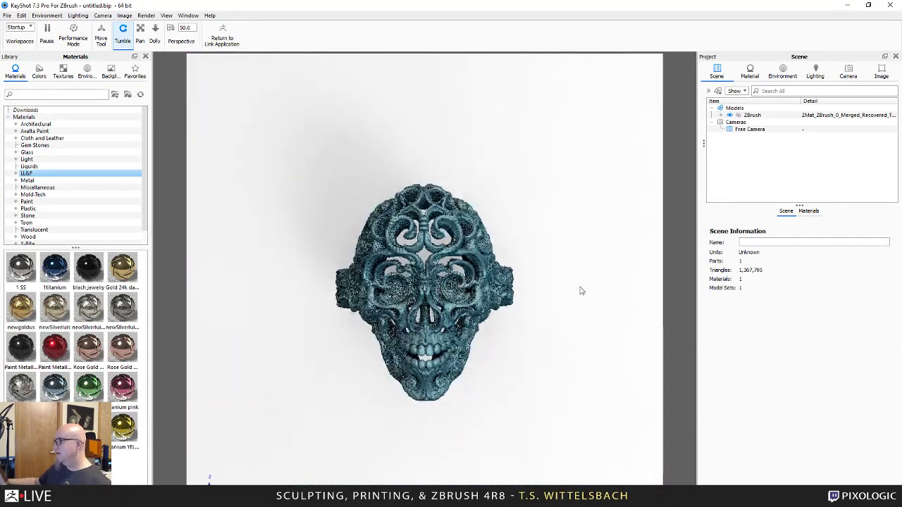
left_click(848, 71)
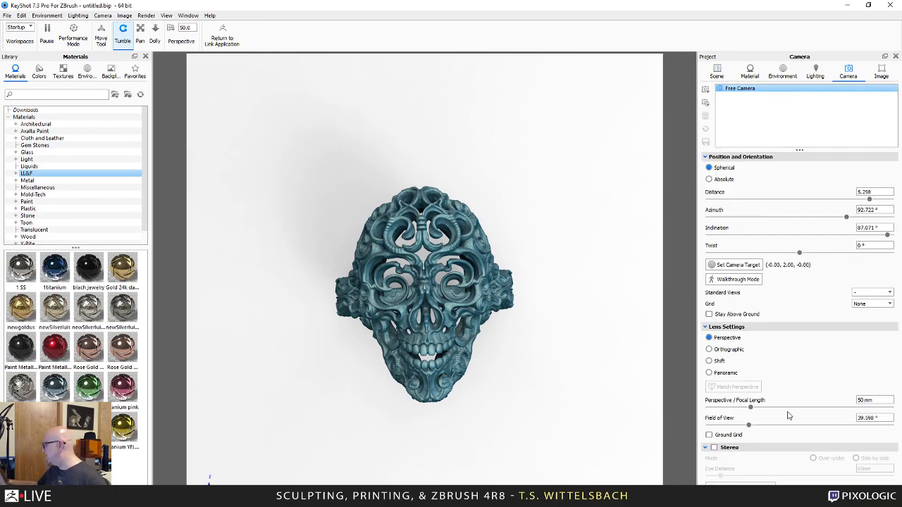
left_click_drag(750, 407, 836, 407)
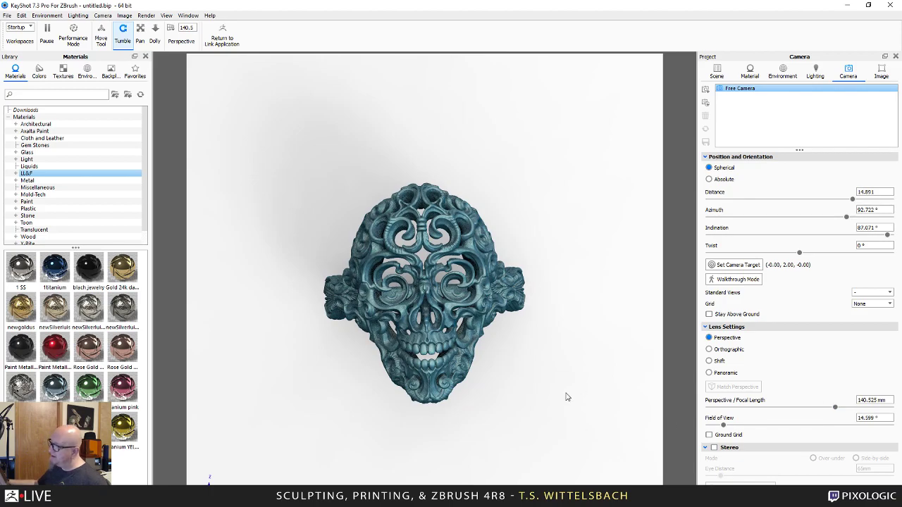
Frame the ring in a closer three-quarter view that shows the side of the skull and the band.
left_click_drag(519, 376, 581, 331)
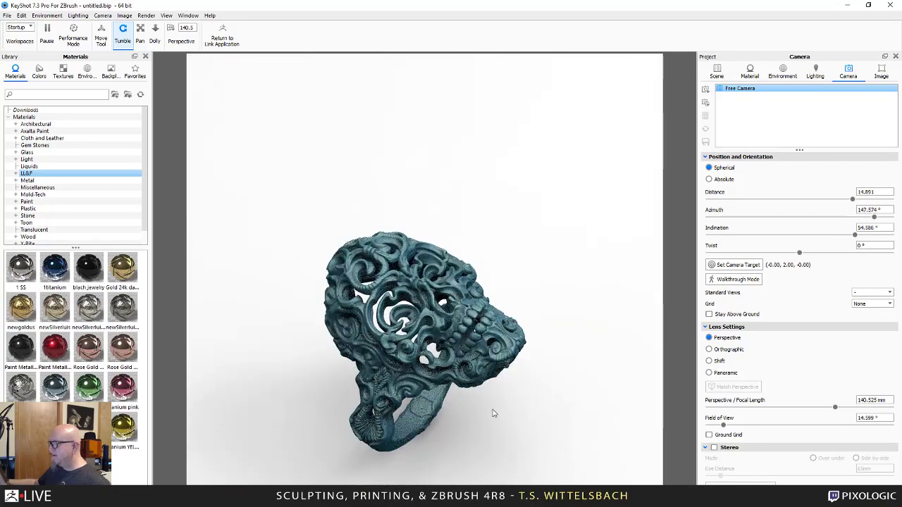
scroll(507, 415, "up", 1)
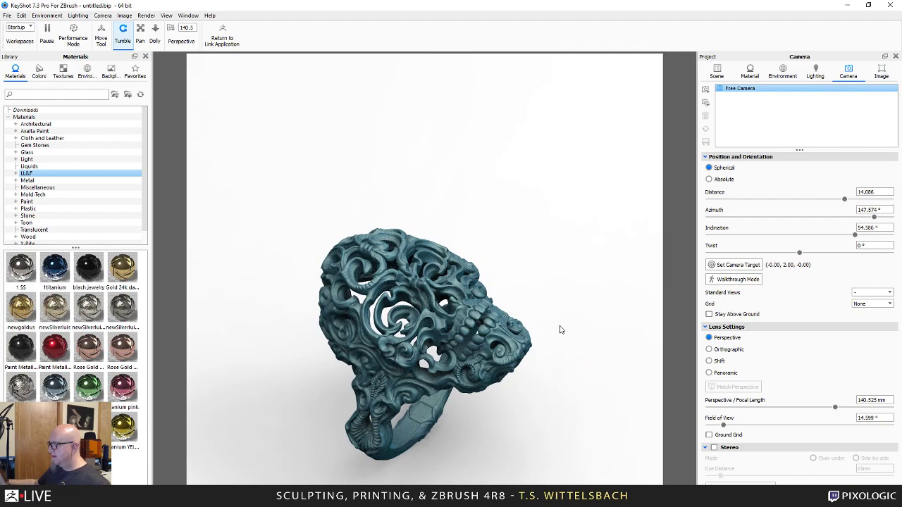
left_click(139, 32)
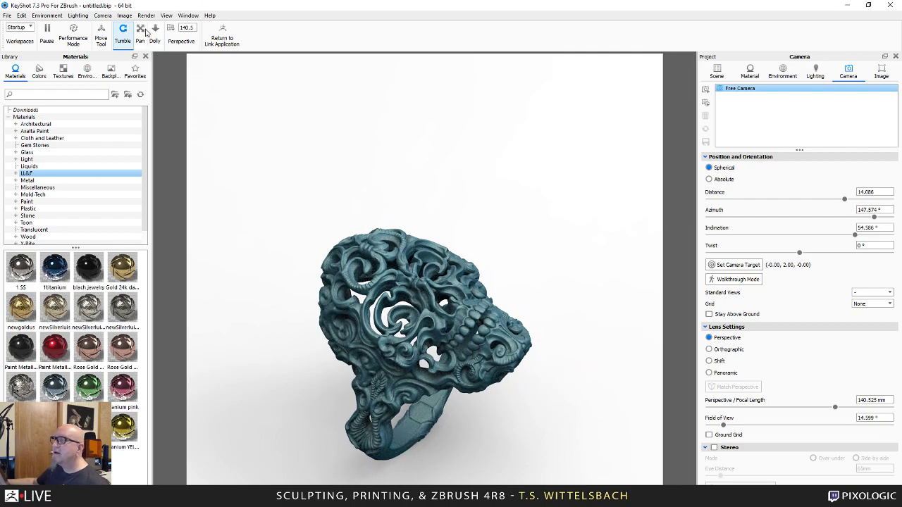
left_click_drag(505, 261, 557, 212)
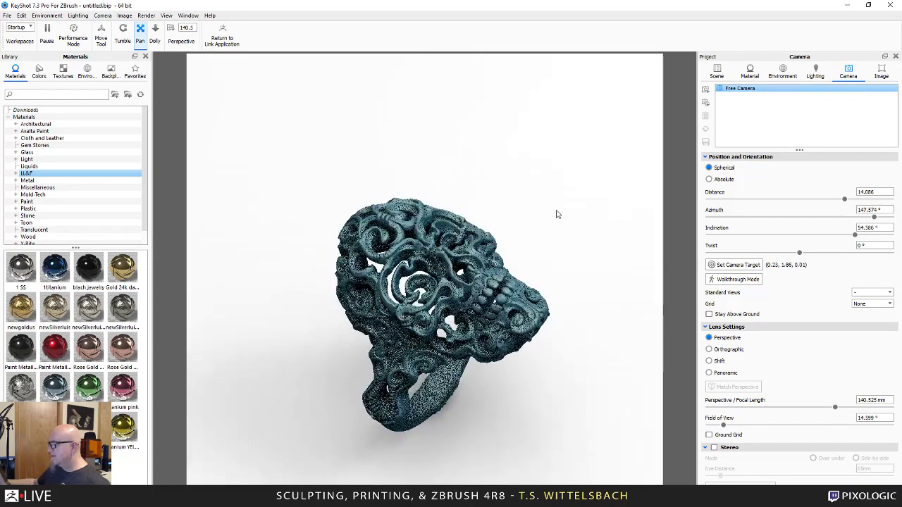
scroll(531, 324, "up", 3)
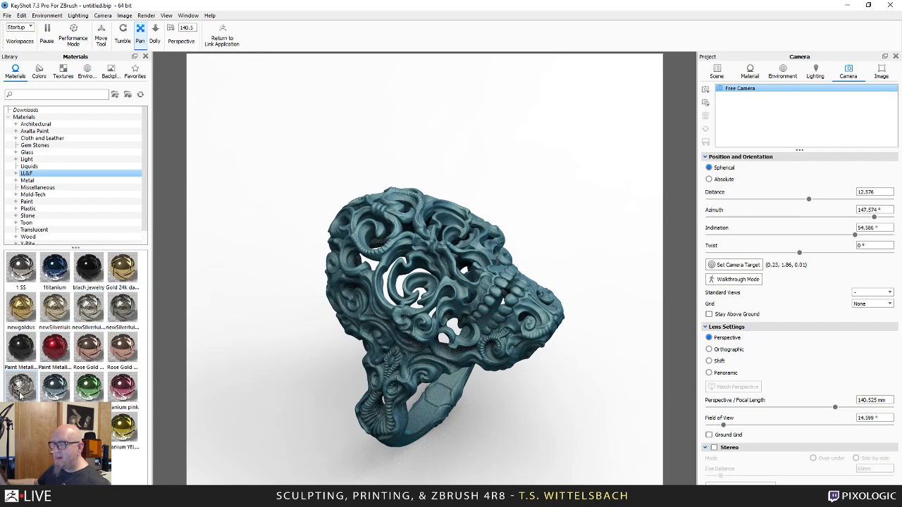
Apply the 1 SS metal material to the ring and reframe it slightly larger in the image.
left_click_drag(25, 268, 487, 380)
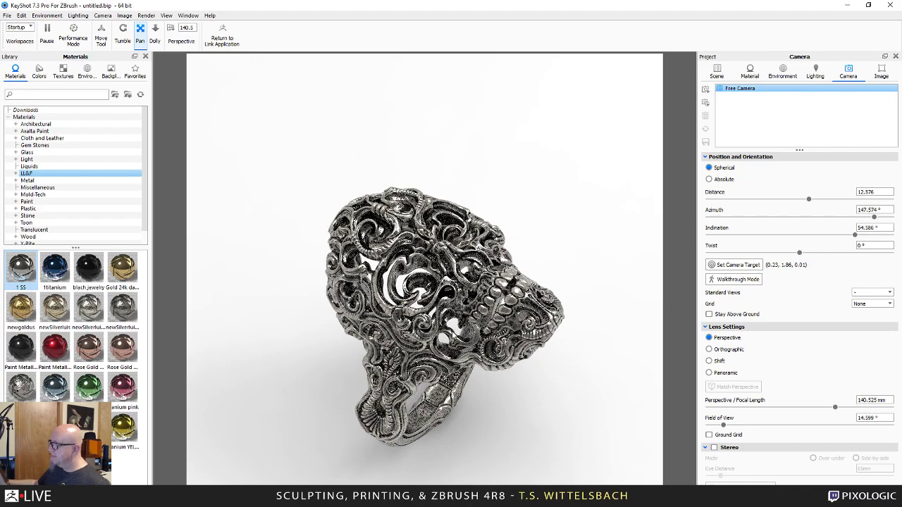
scroll(533, 217, "up", 2)
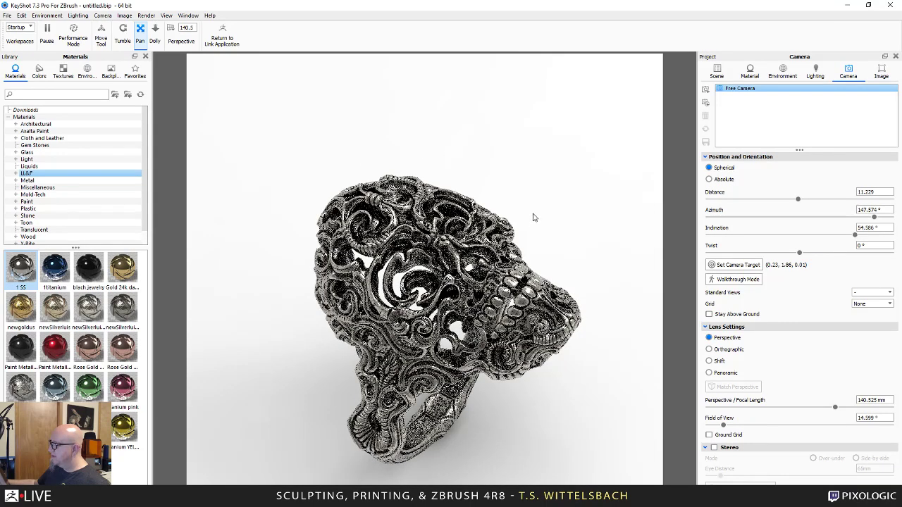
left_click_drag(546, 179, 541, 138)
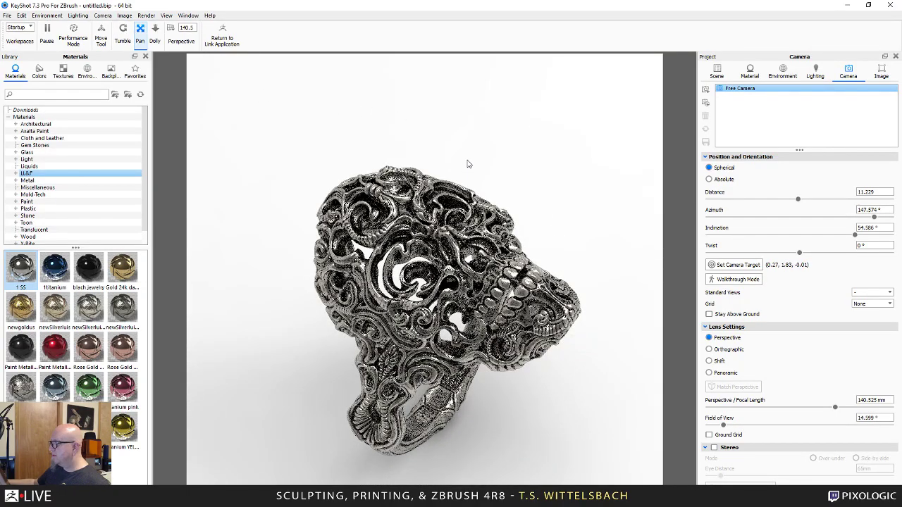
left_click_drag(469, 162, 525, 99)
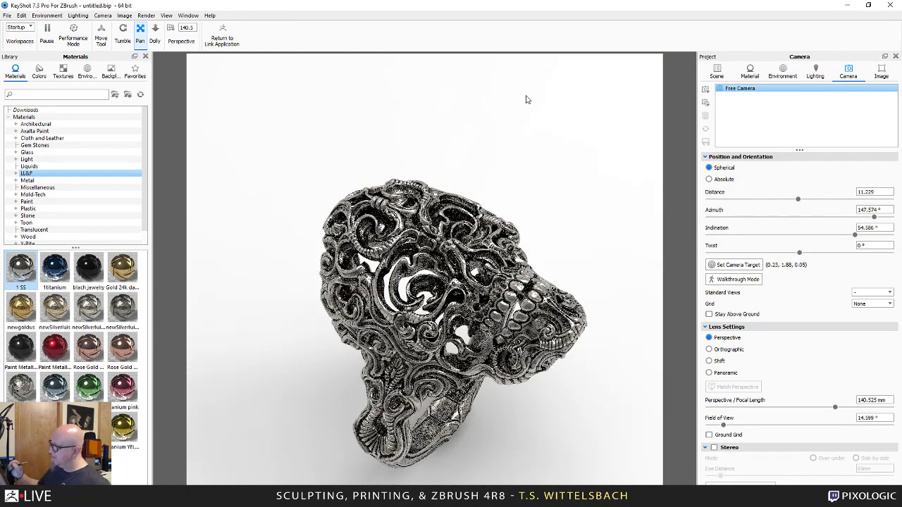
Centre the ring in the image and turn it to a lower three-quarter view showing the teeth and band.
right_click(518, 279)
left_click(492, 442)
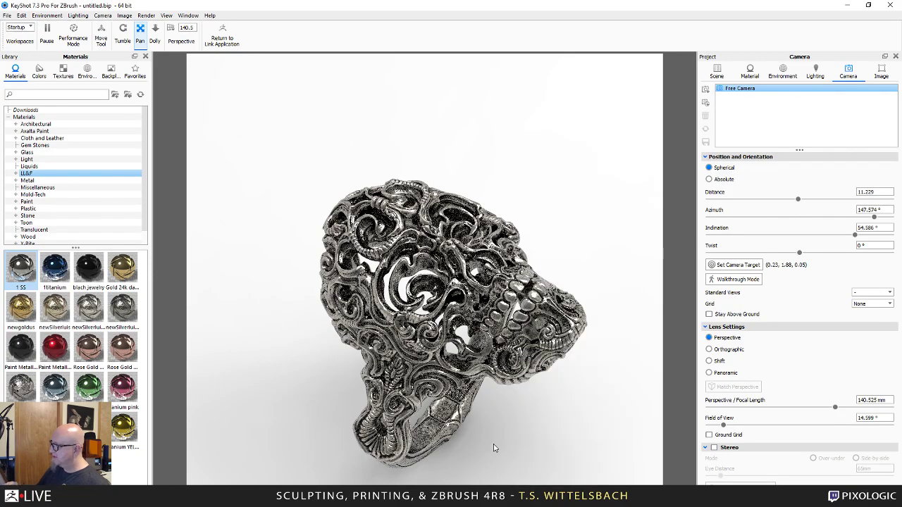
left_click_drag(493, 443, 422, 468)
middle_click_drag(423, 471, 460, 421)
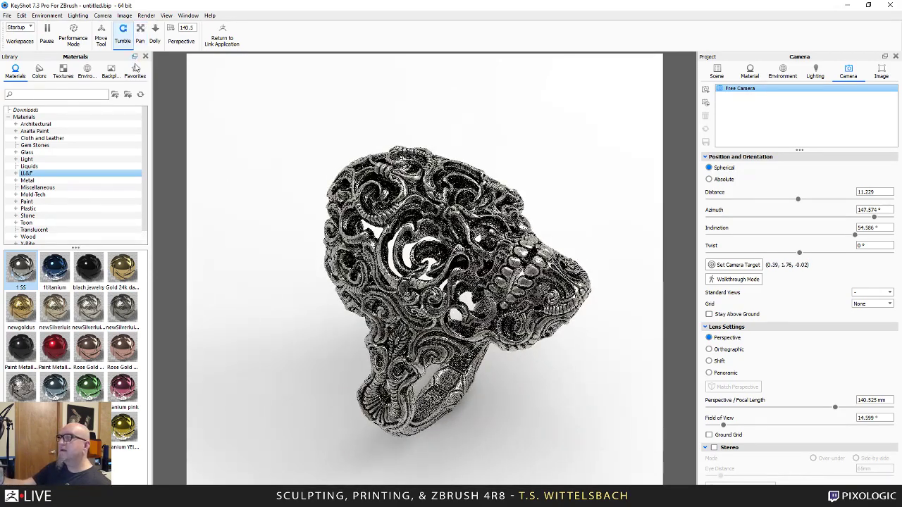
left_click_drag(466, 331, 557, 371)
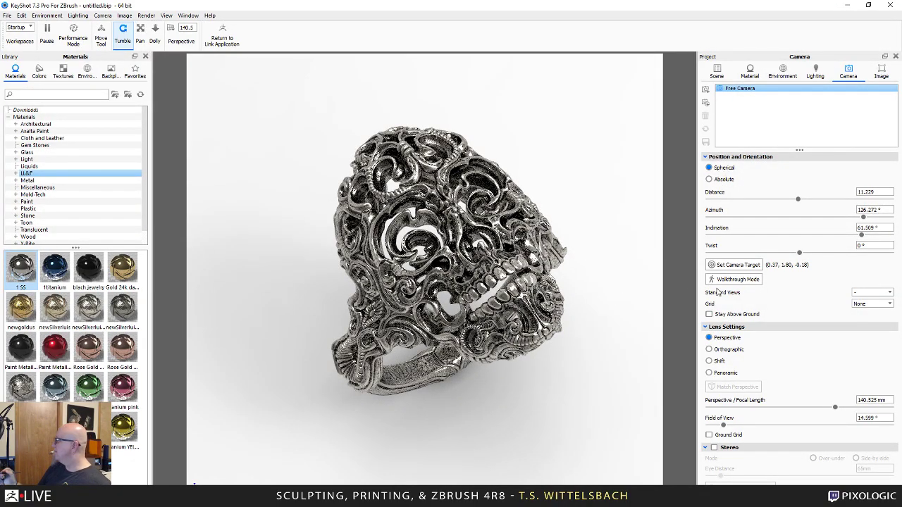
Replace the scene's lighting environment with the Aversis_Clothing-store_3k HDRI.
left_click(783, 82)
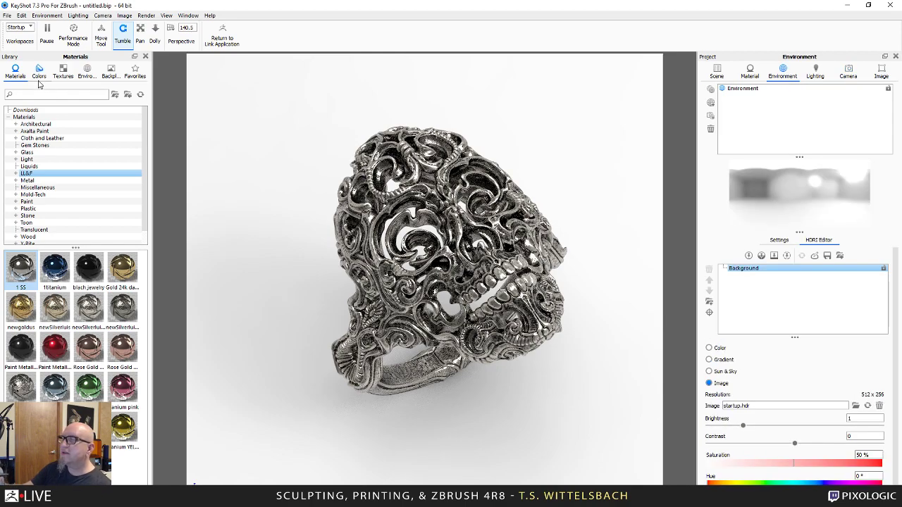
left_click(87, 71)
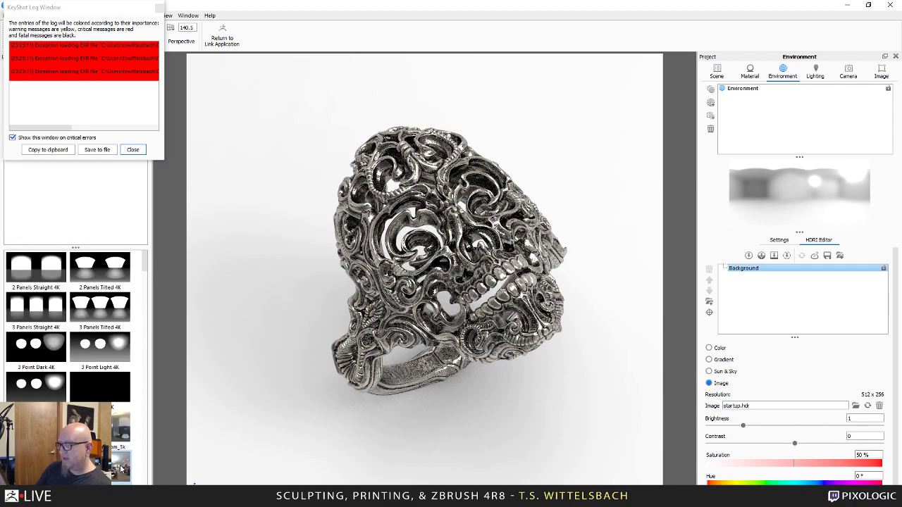
left_click_drag(121, 466, 303, 414)
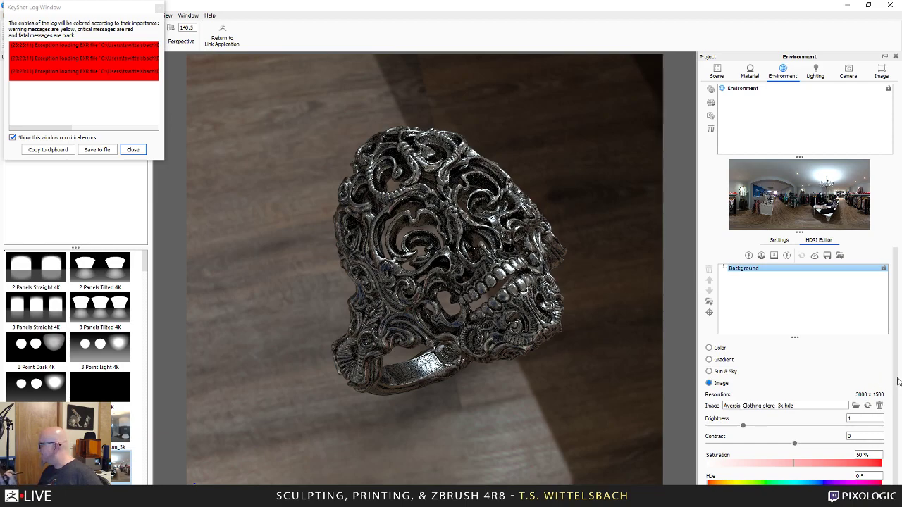
left_click_drag(894, 380, 900, 441)
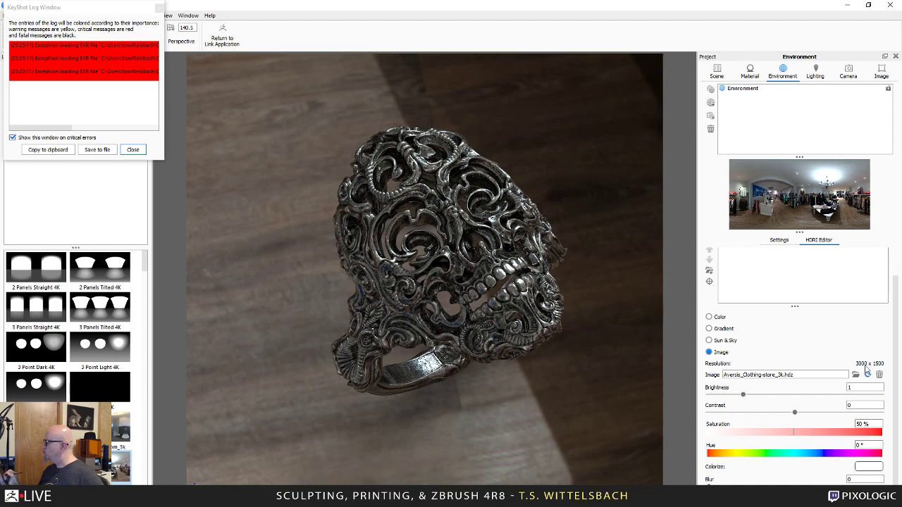
Set the environment background to plain white colour and enable ground reflections and Flatten Ground.
left_click(781, 241)
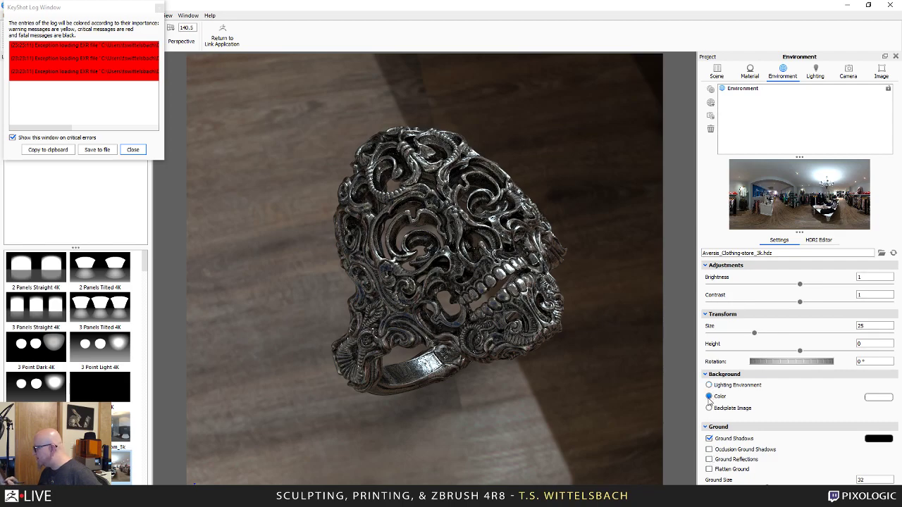
left_click(709, 397)
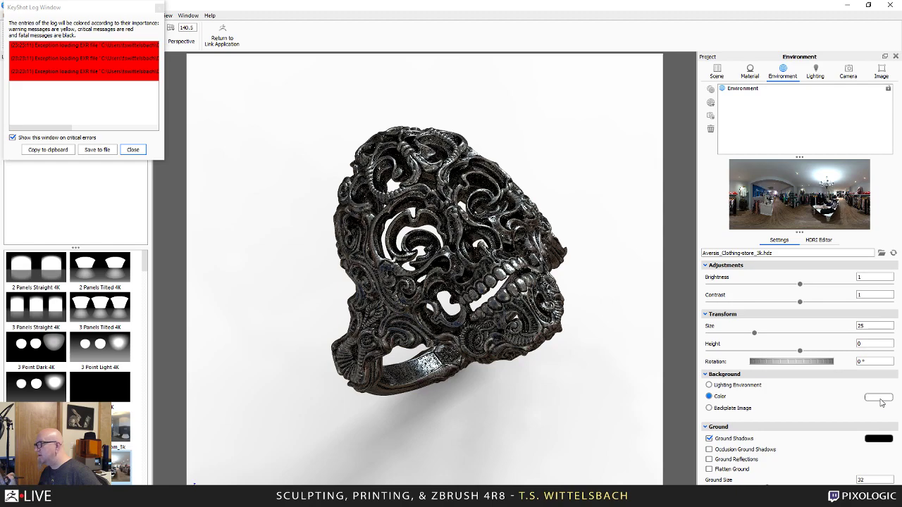
left_click(709, 459)
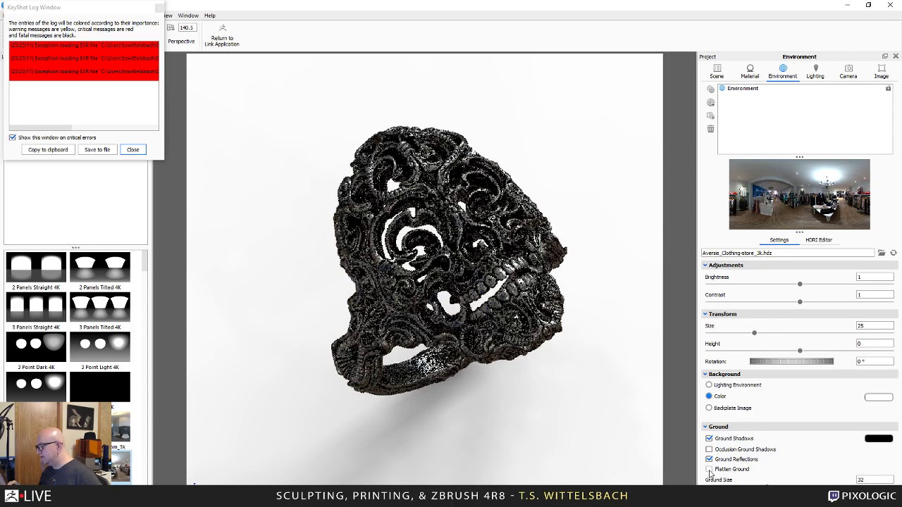
left_click(710, 469)
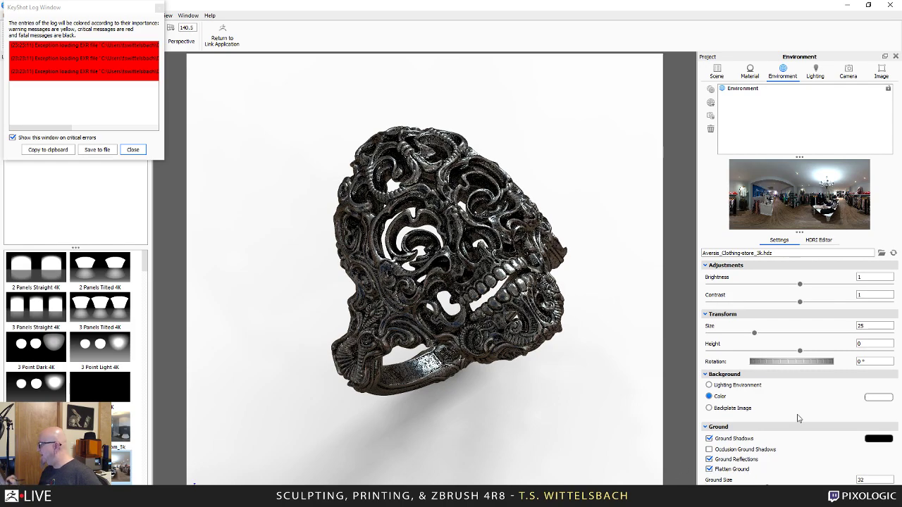
Adjust the HDRI image to saturation 10 %, brightness about 3.28 and contrast about -0.028, and dismiss the error log.
left_click(820, 240)
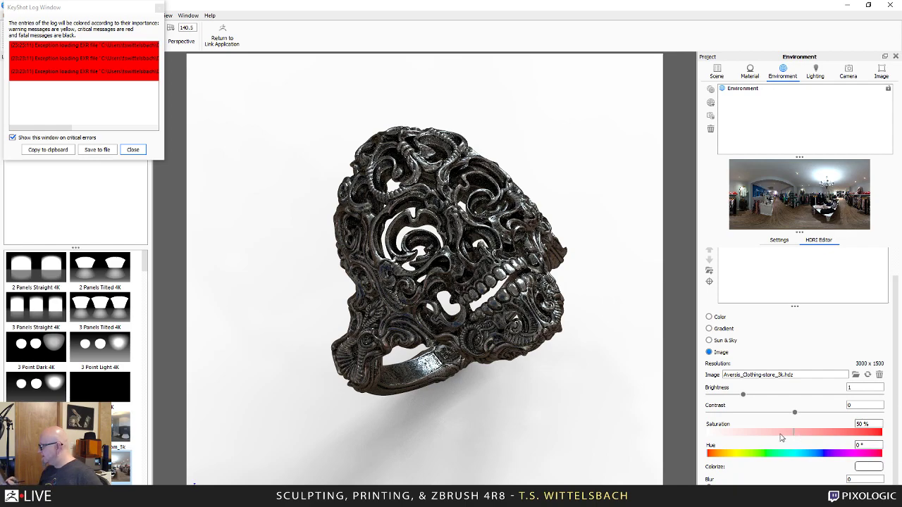
left_click_drag(780, 438, 726, 435)
left_click_drag(743, 394, 795, 414)
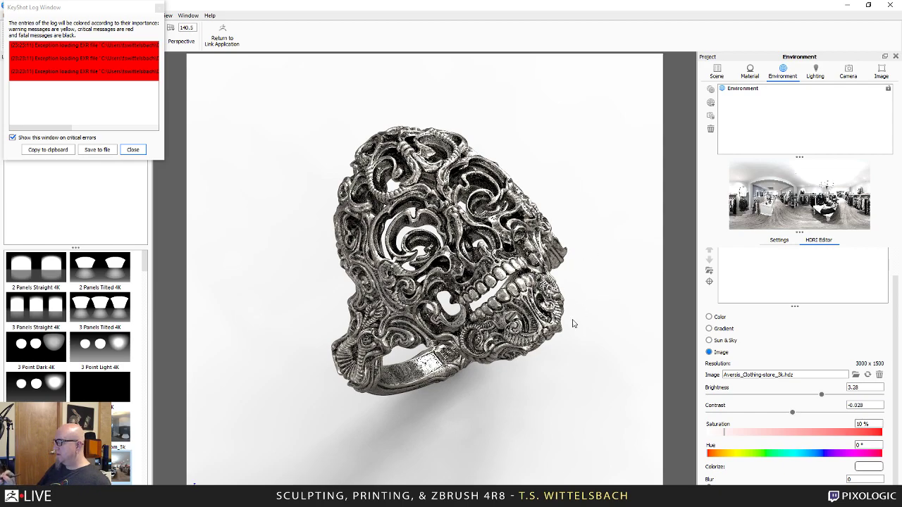
right_click(561, 337)
left_click(133, 149)
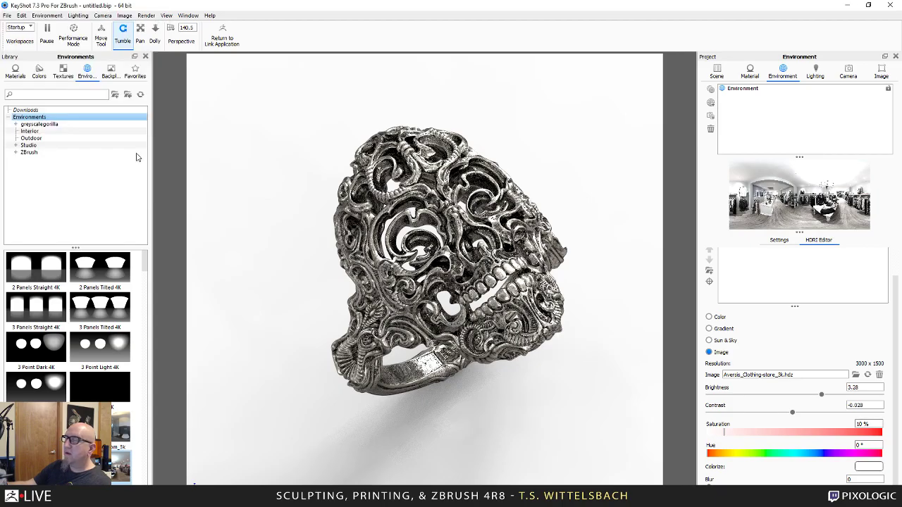
Turn the skull's face toward the camera and adjust the HDRI to saturation 21 % and brightness about 3.115.
left_click_drag(590, 378, 531, 434)
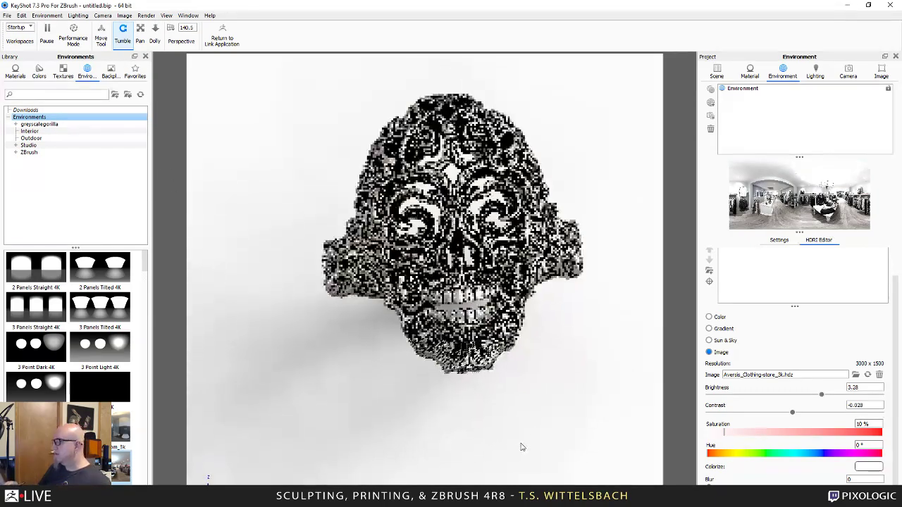
mouse_move(521, 418)
left_mouse_down()
mouse_move(534, 421)
mouse_move(529, 428)
left_mouse_up()
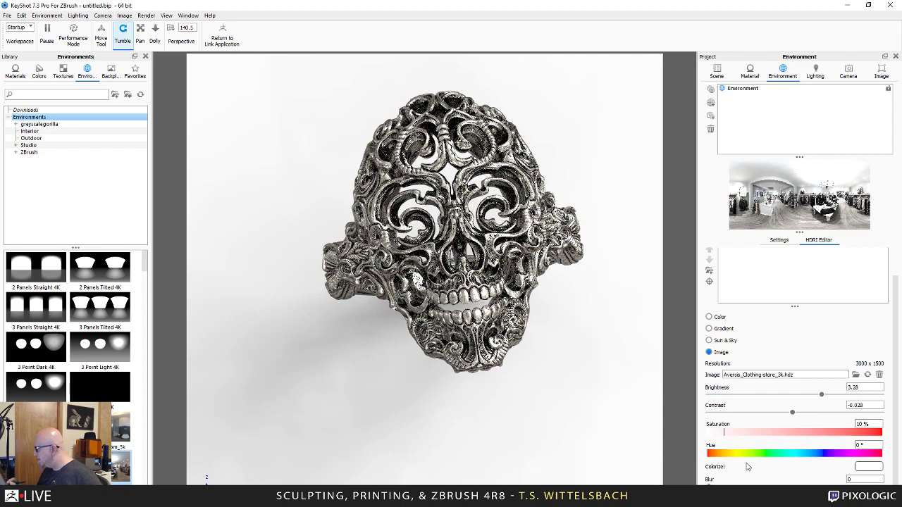
left_click_drag(724, 432, 738, 432)
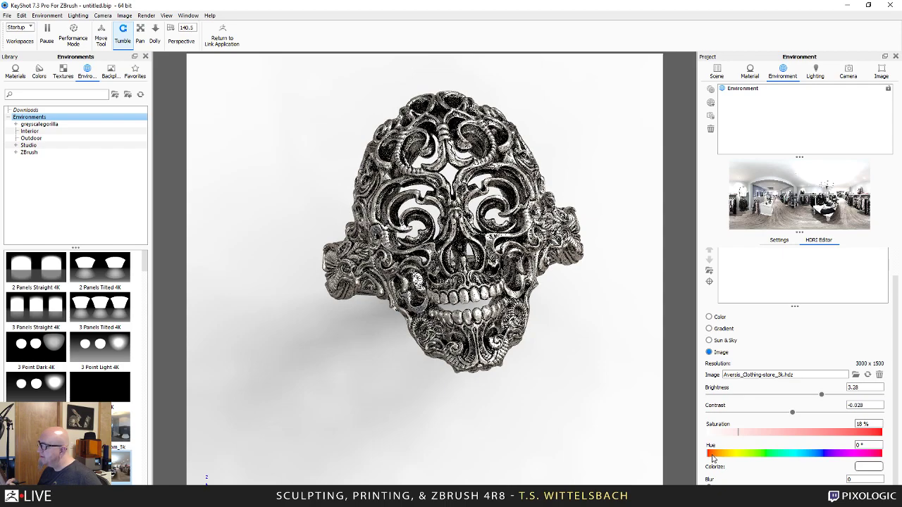
left_click_drag(738, 432, 742, 432)
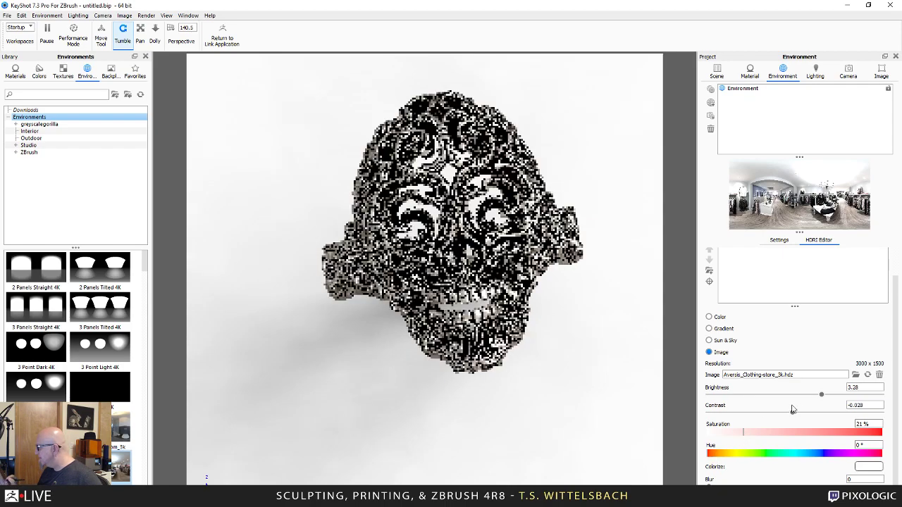
left_click_drag(823, 399, 817, 399)
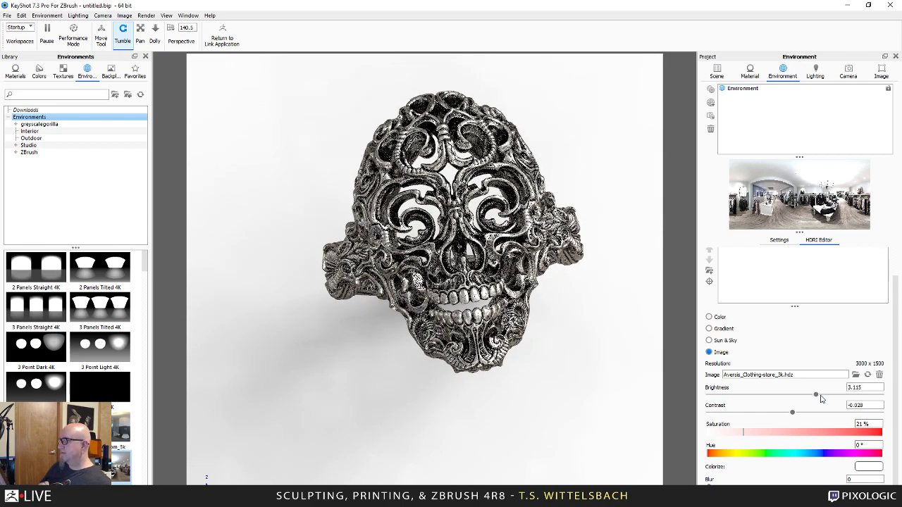
Centre the skull ring in the image and enlarge it so it fills more of the frame.
left_click(140, 36)
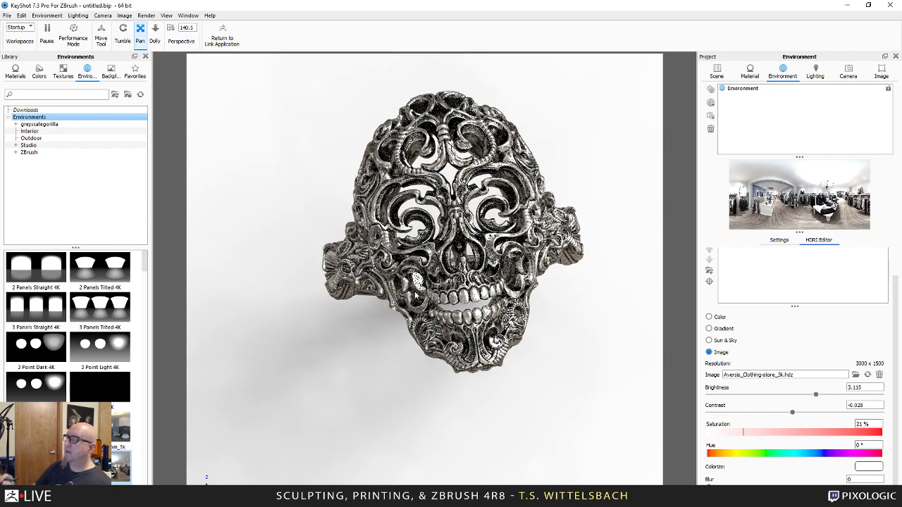
right_click(617, 187)
left_click_drag(618, 187, 584, 266)
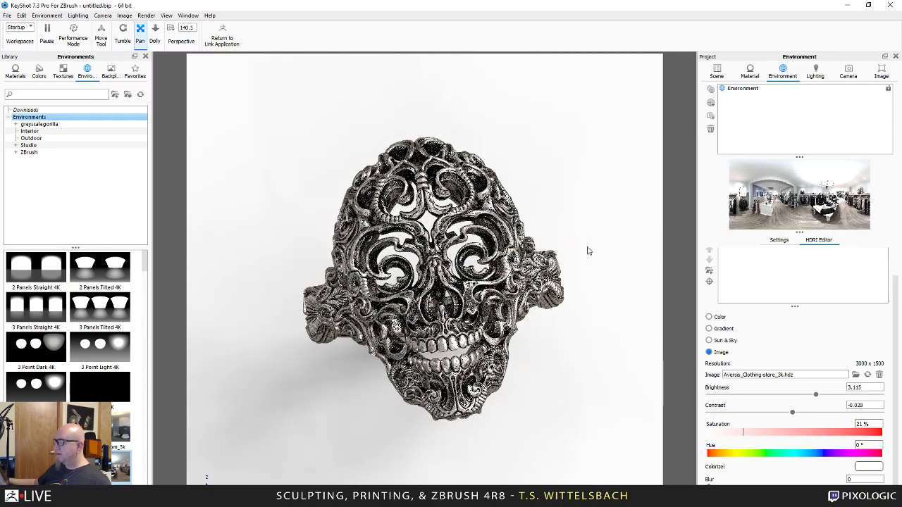
scroll(595, 256, "up", 3)
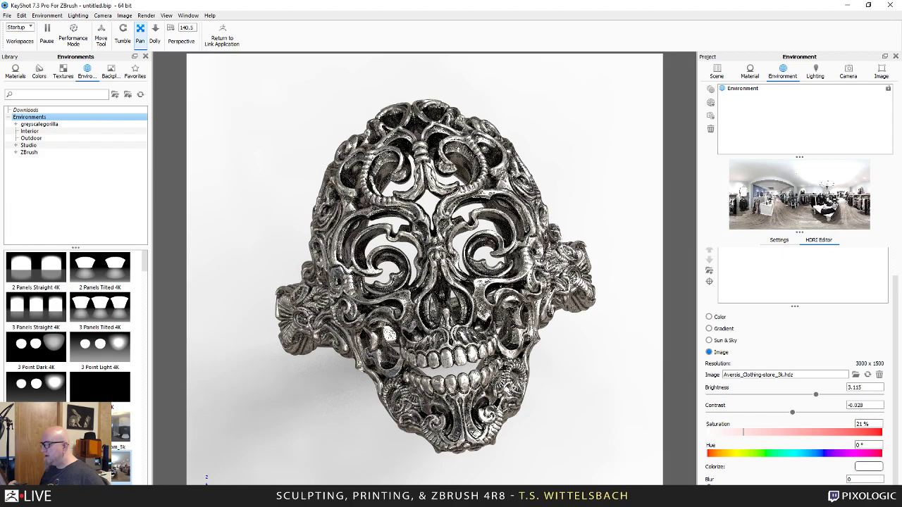
Rotate the HDRI environment to change the reflections on the metal and lower its saturation to 16 %.
key("Right")
key("Right")
key("Right")
key("Right")
key("Right")
key("Right")
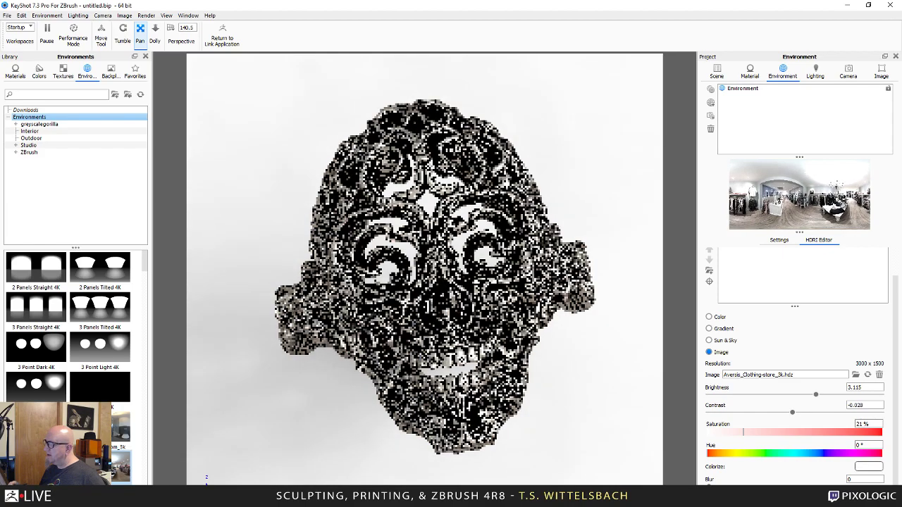
key("Right")
key("Right")
key("Right")
key("Right")
key("Right")
key("Right")
key("Right")
key("Right")
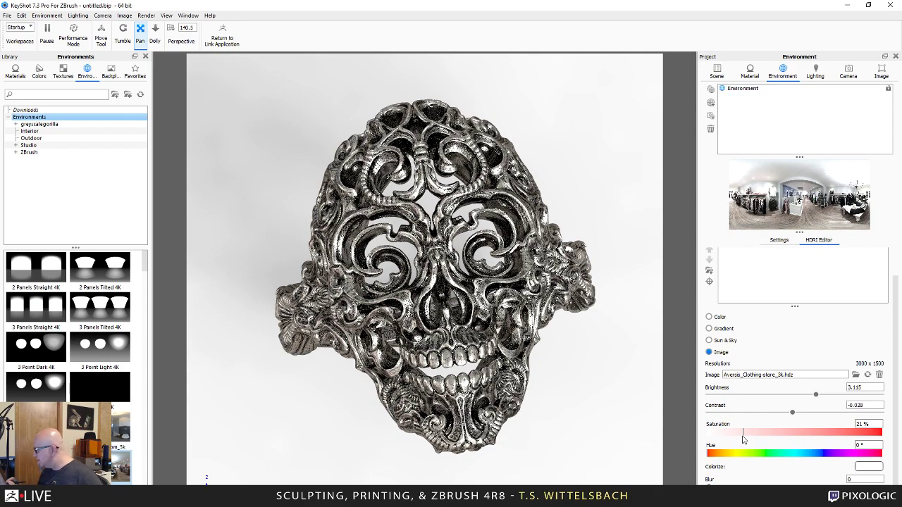
left_click_drag(742, 439, 741, 439)
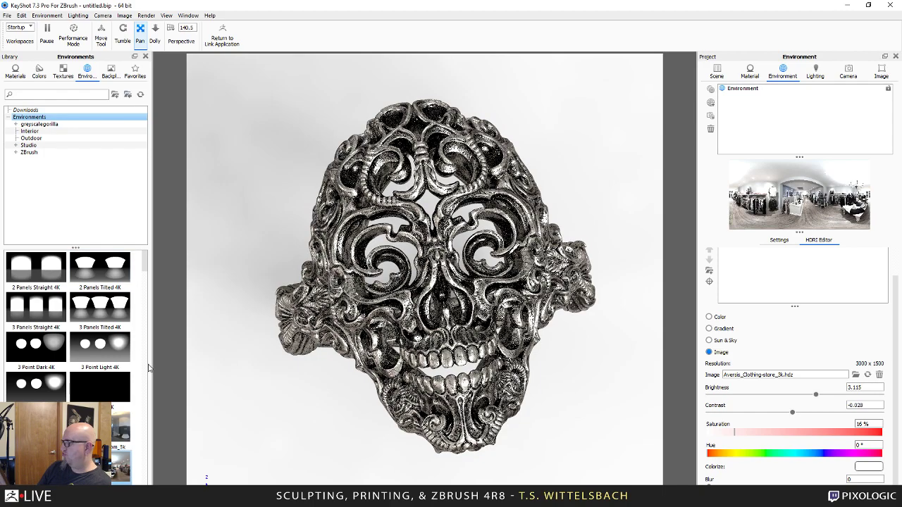
Orbit the camera to an upright, symmetrical front view of the skull's face.
left_click(124, 42)
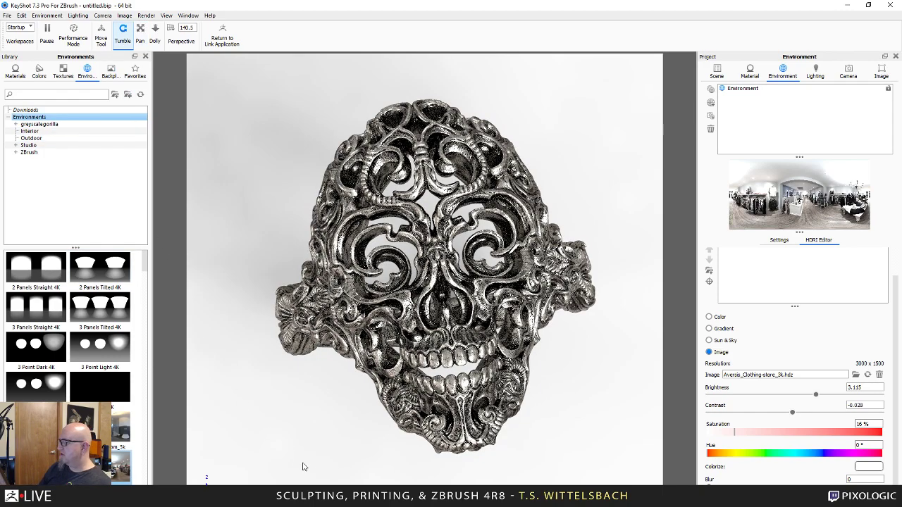
right_click(284, 432)
mouse_move(591, 465)
left_mouse_down()
mouse_move(569, 460)
mouse_move(587, 423)
mouse_move(581, 489)
mouse_move(582, 472)
left_mouse_up()
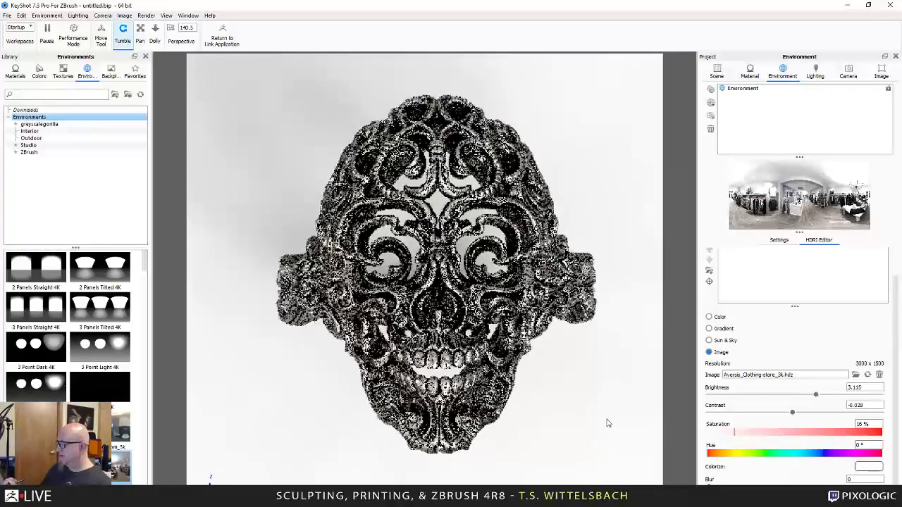
left_click_drag(606, 420, 605, 426)
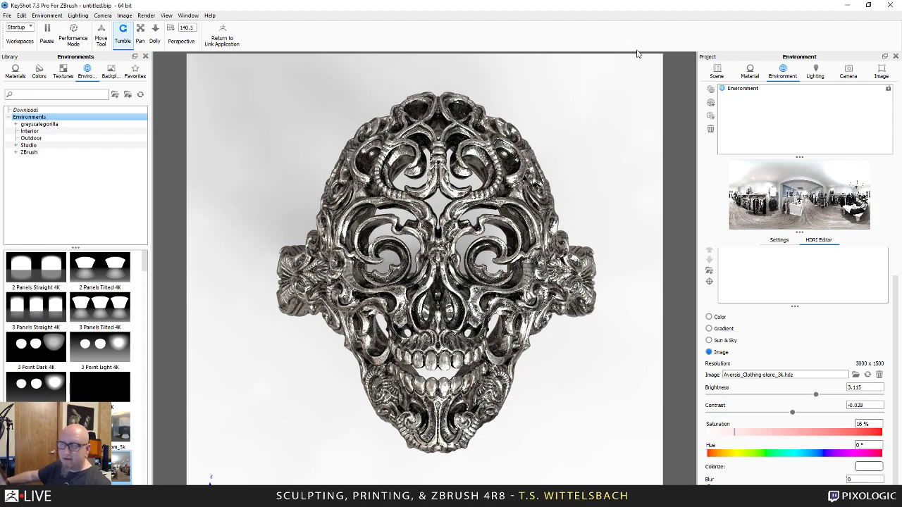
Switch to ZBrush and quick-save the skull ring project.
left_click(848, 7)
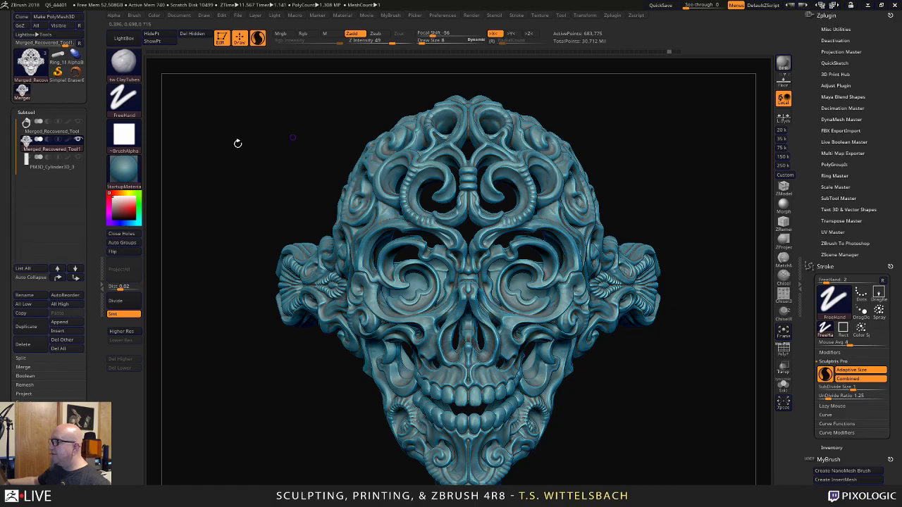
scroll(56, 77, "up", 2)
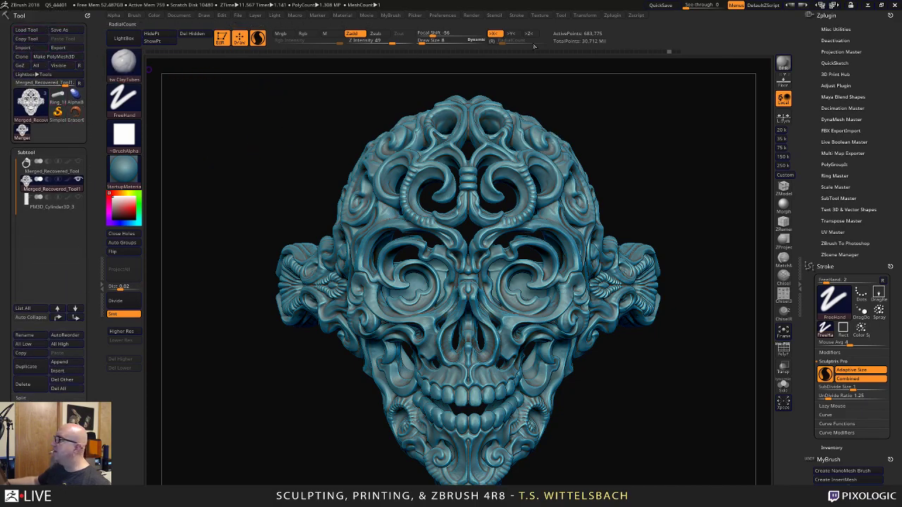
left_click(660, 6)
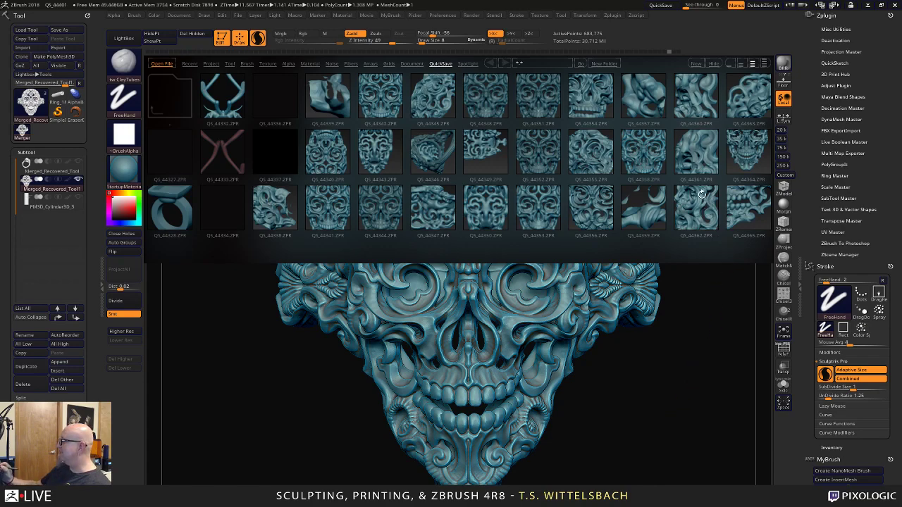
Open the QS_44406 quick-save project without saving the current changes and frame the whole snake-wrapped heart from the front.
left_click_drag(713, 180, 439, 261)
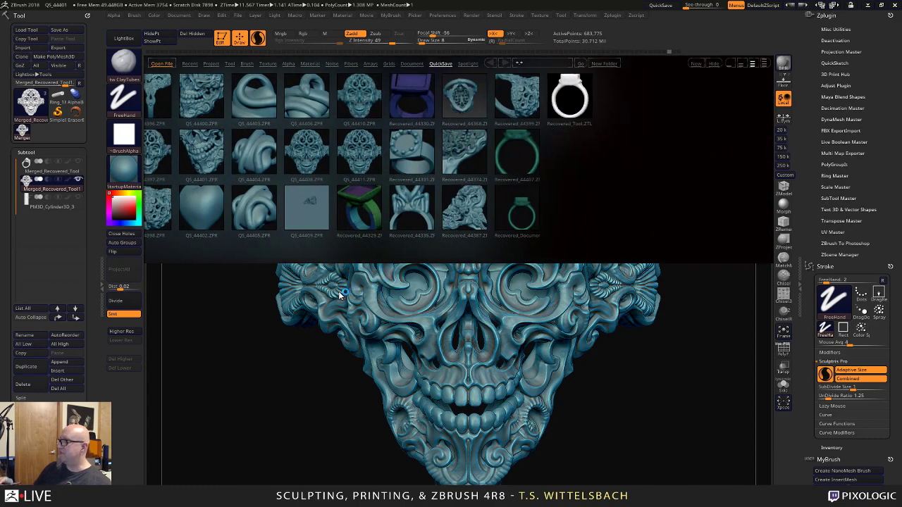
double_click(317, 102)
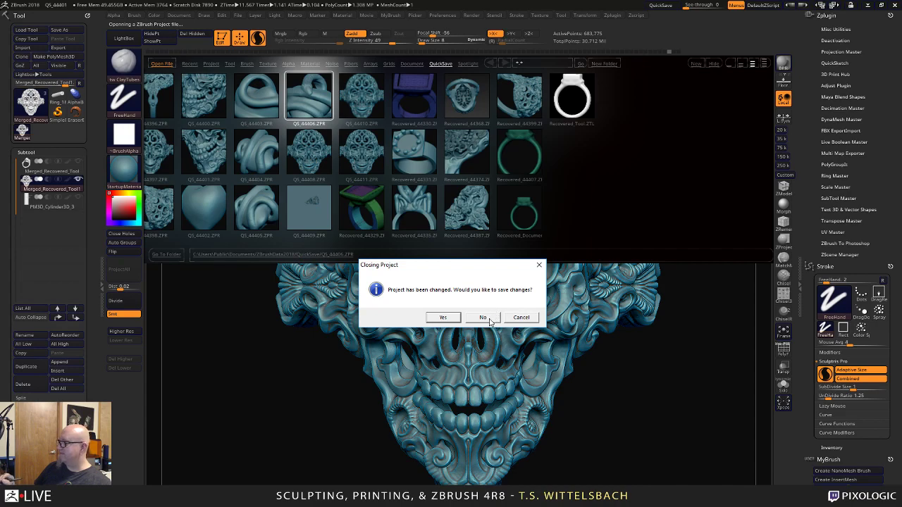
left_click(481, 320)
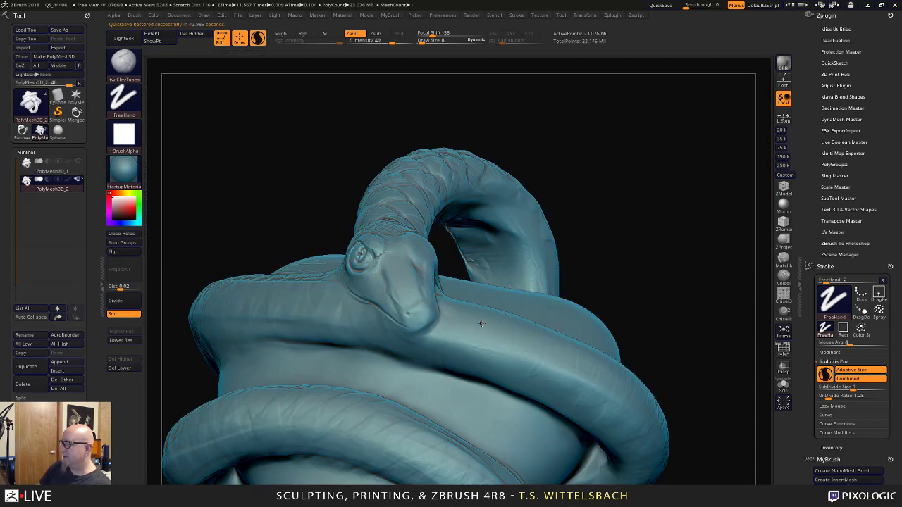
mouse_move(656, 233)
left_mouse_down()
mouse_move(656, 306)
mouse_move(695, 467)
mouse_move(658, 421)
left_mouse_up()
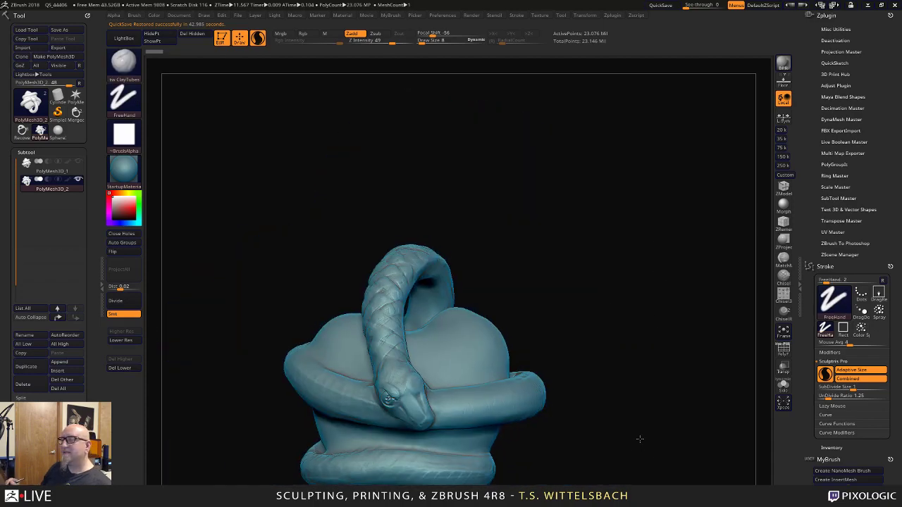
mouse_move(644, 459)
left_mouse_down()
mouse_move(641, 349)
mouse_move(564, 436)
mouse_move(519, 464)
mouse_move(485, 459)
left_mouse_up()
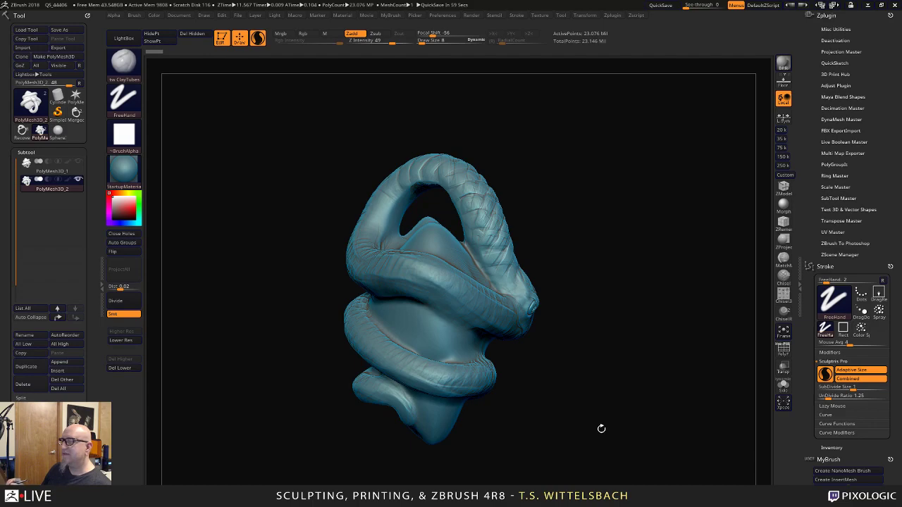
left_click_drag(601, 426, 505, 468)
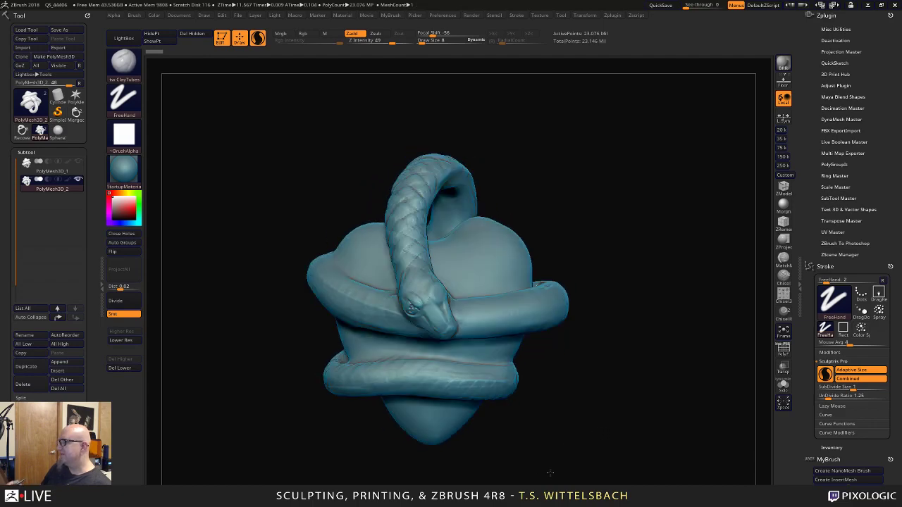